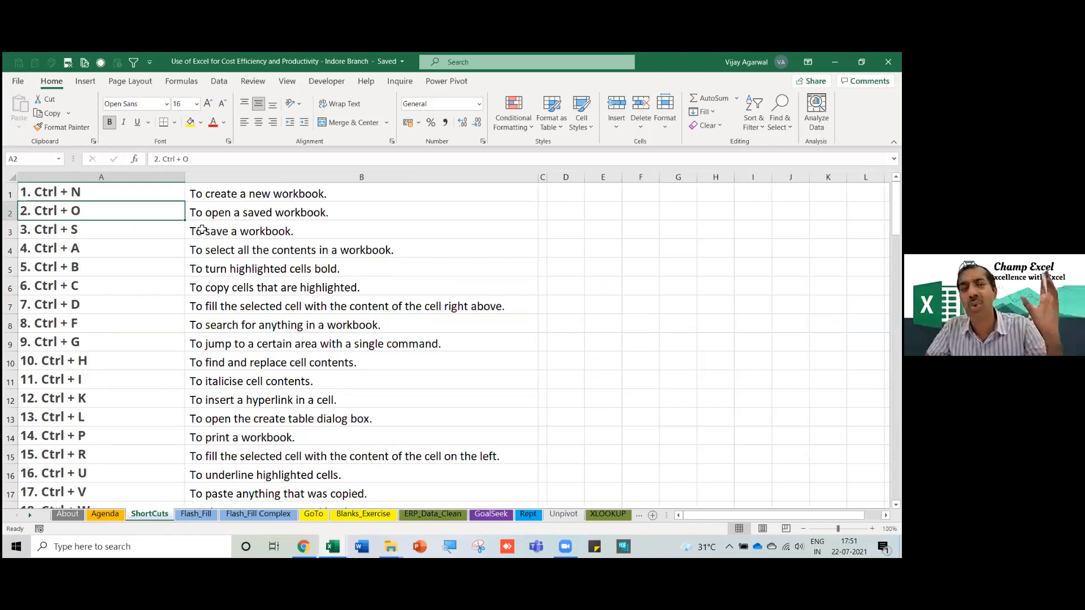
Narrow column A on the ShortCuts sheet, then glance at the Page Layout and Home tabs.
{"action": "left_click_drag", "start_coordinate": [185, 177], "coordinate": [168, 177]}
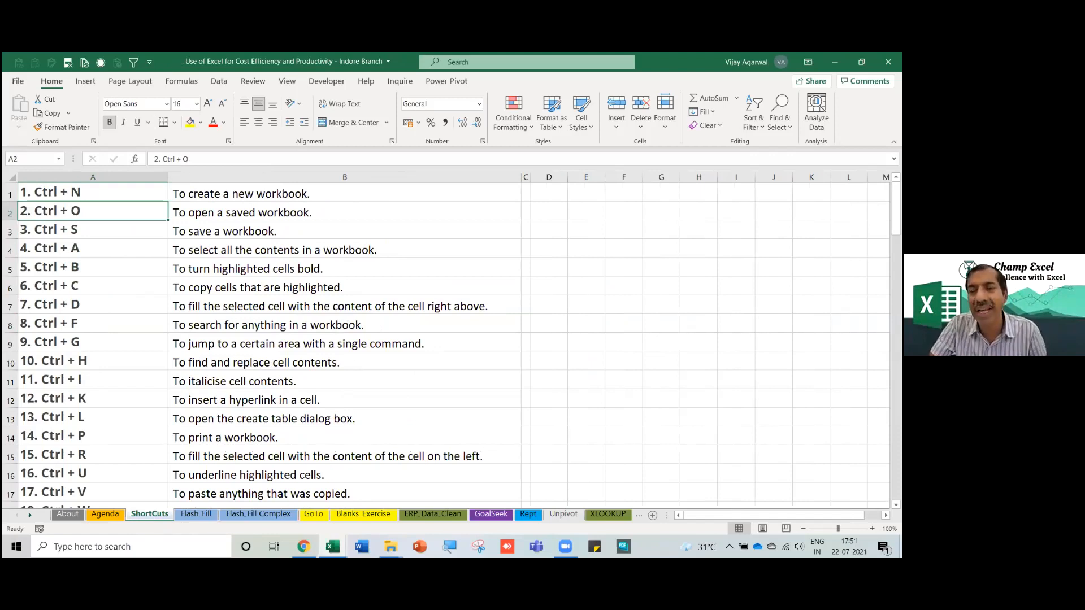
{"action": "left_click", "coordinate": [132, 82]}
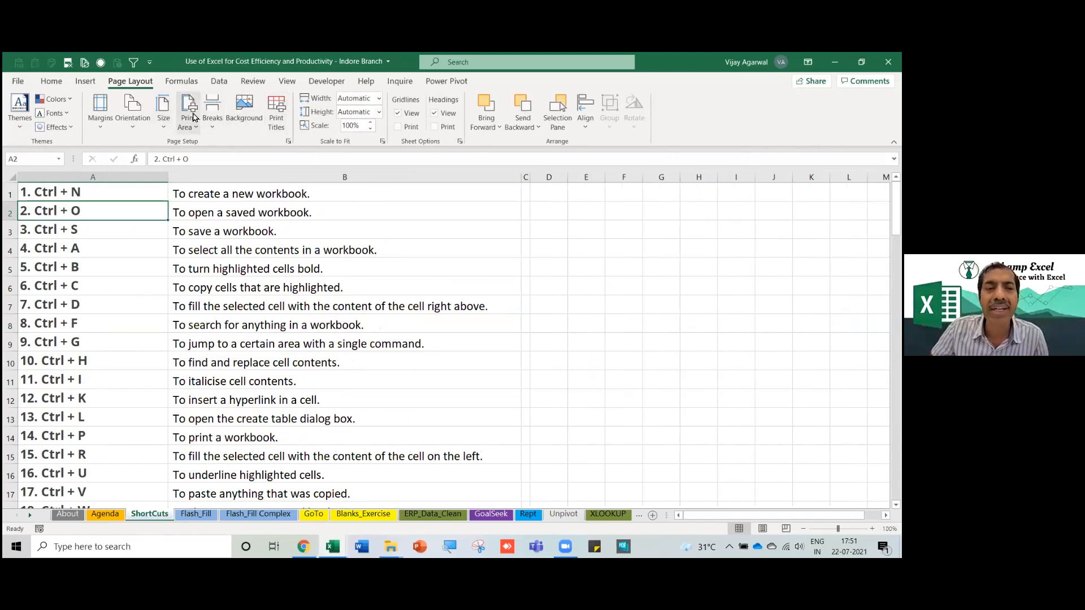
{"action": "left_click", "coordinate": [257, 230]}
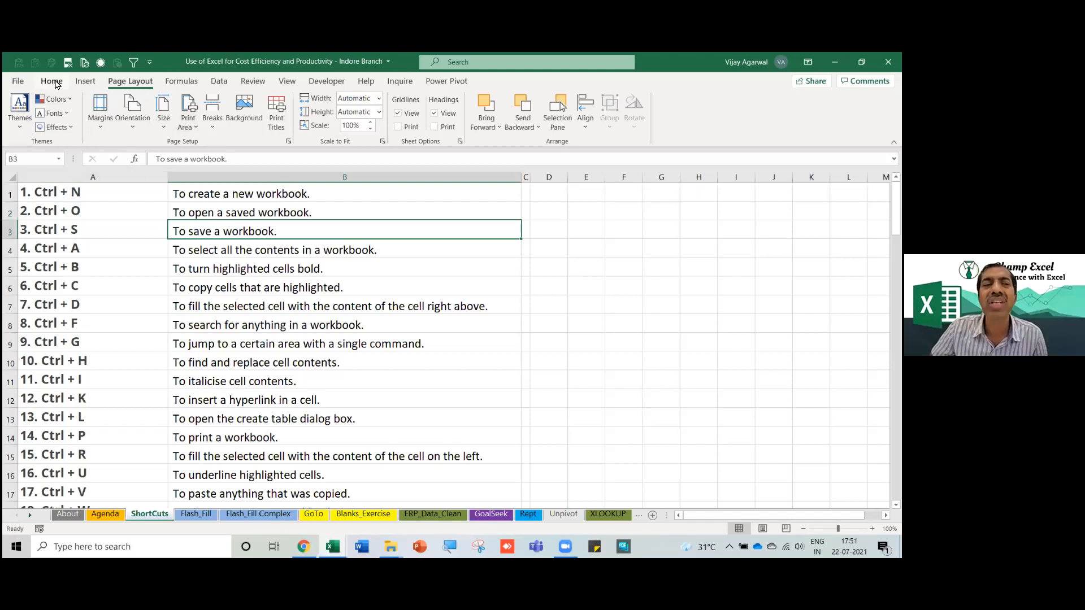
{"action": "left_click", "coordinate": [52, 82]}
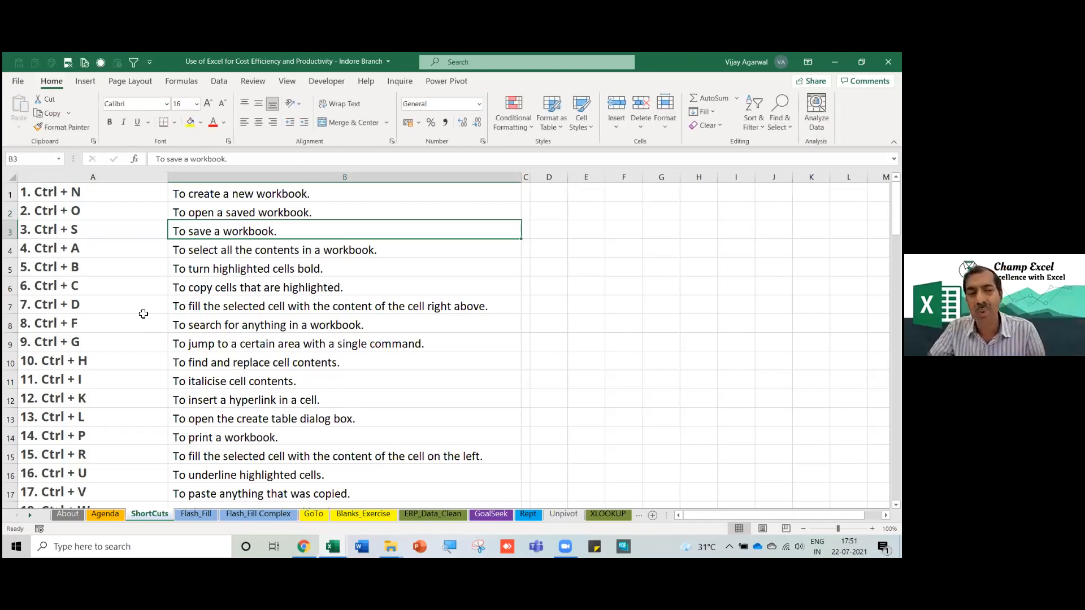
Select the description in B25, then go back to the Agenda sheet.
{"action": "scroll", "coordinate": [144, 314], "scroll_direction": "down", "scroll_amount": 5}
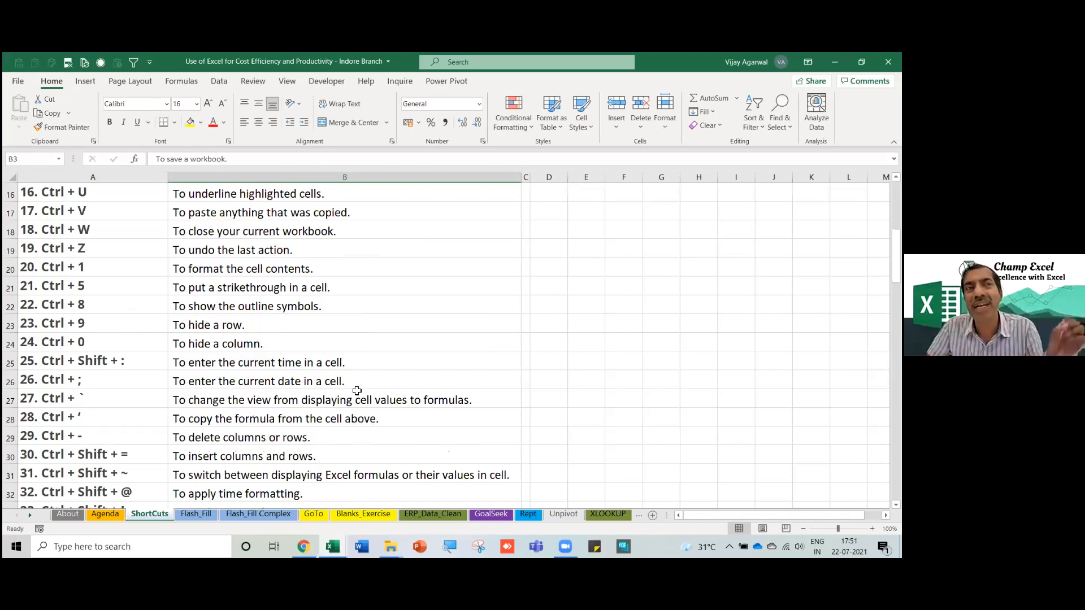
{"action": "left_click", "coordinate": [170, 366]}
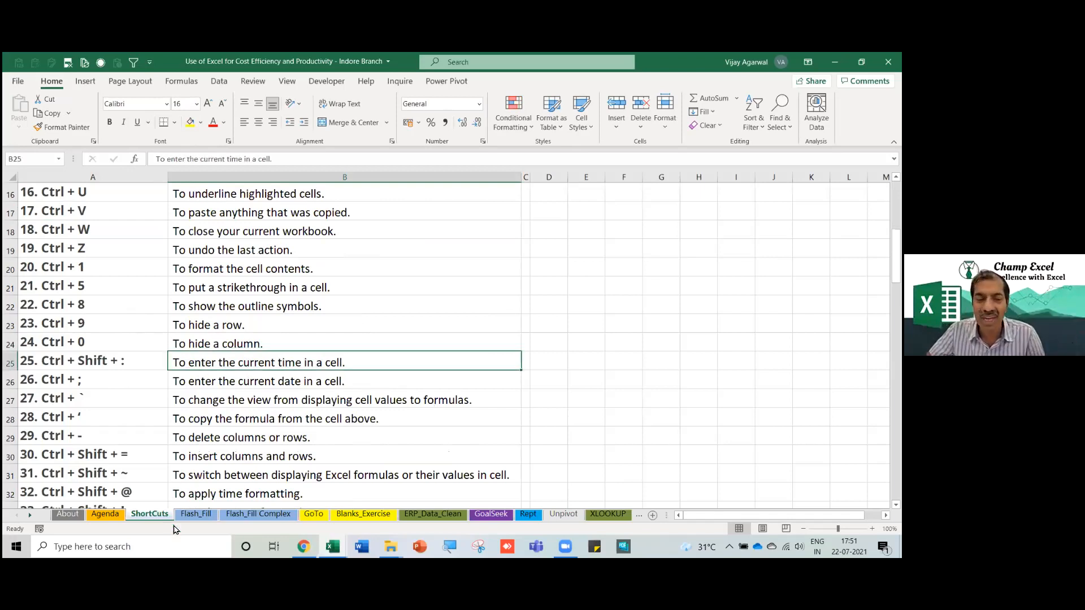
{"action": "left_click", "coordinate": [103, 517]}
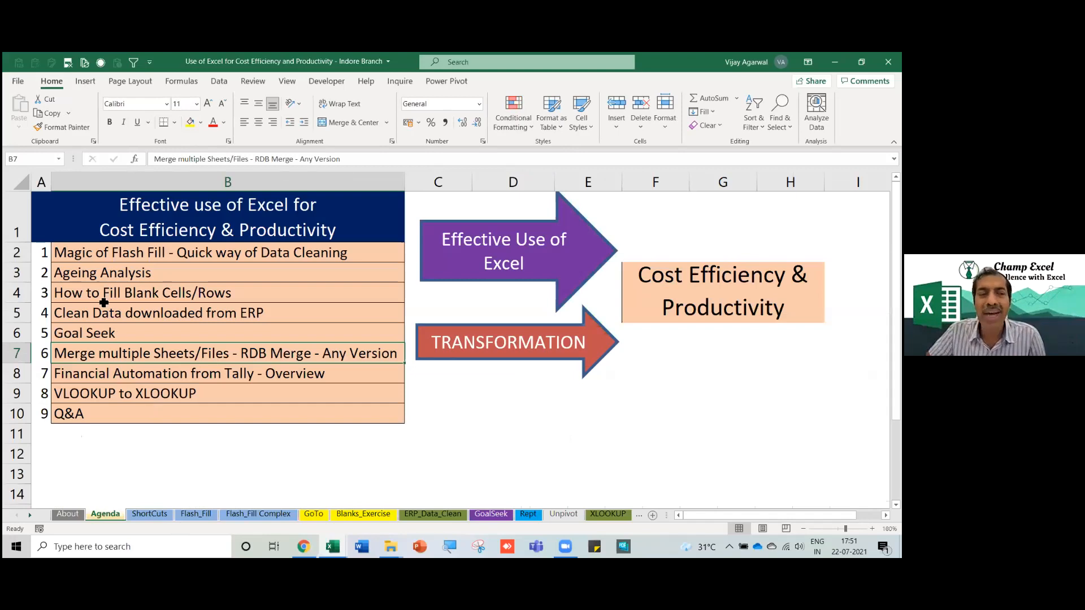
{"action": "key", "text": "Up"}
{"action": "key", "text": "Up"}
{"action": "key", "text": "Up"}
{"action": "key", "text": "Up"}
{"action": "key", "text": "Up"}
{"action": "scroll", "coordinate": [366, 398], "scroll_direction": "down", "scroll_amount": 1}
{"action": "scroll", "coordinate": [365, 397], "scroll_direction": "up", "scroll_amount": 1}
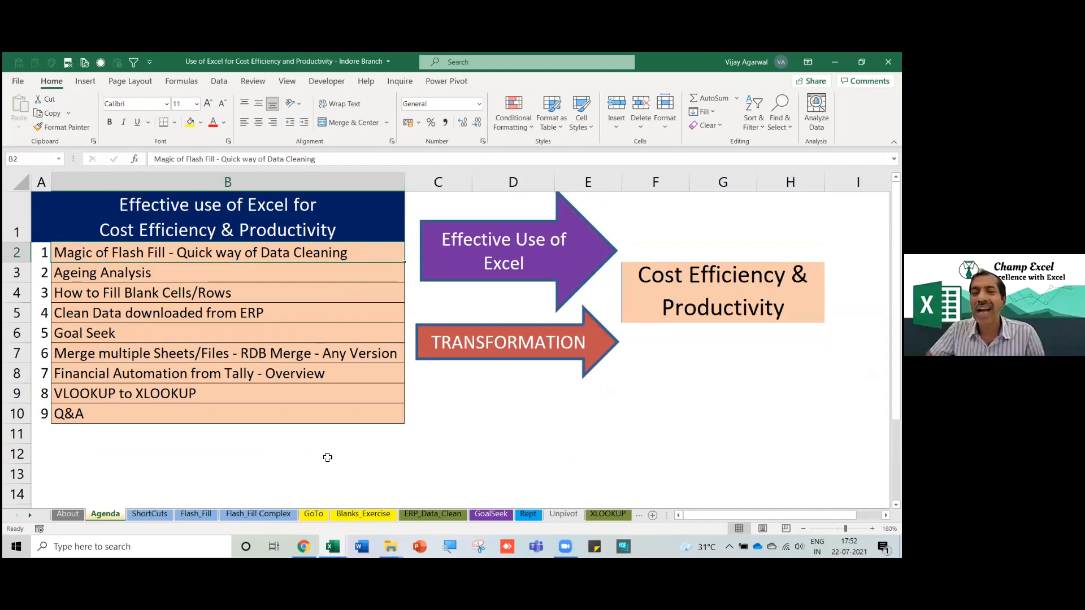
{"action": "scroll", "coordinate": [362, 305], "scroll_direction": "down", "scroll_amount": 4}
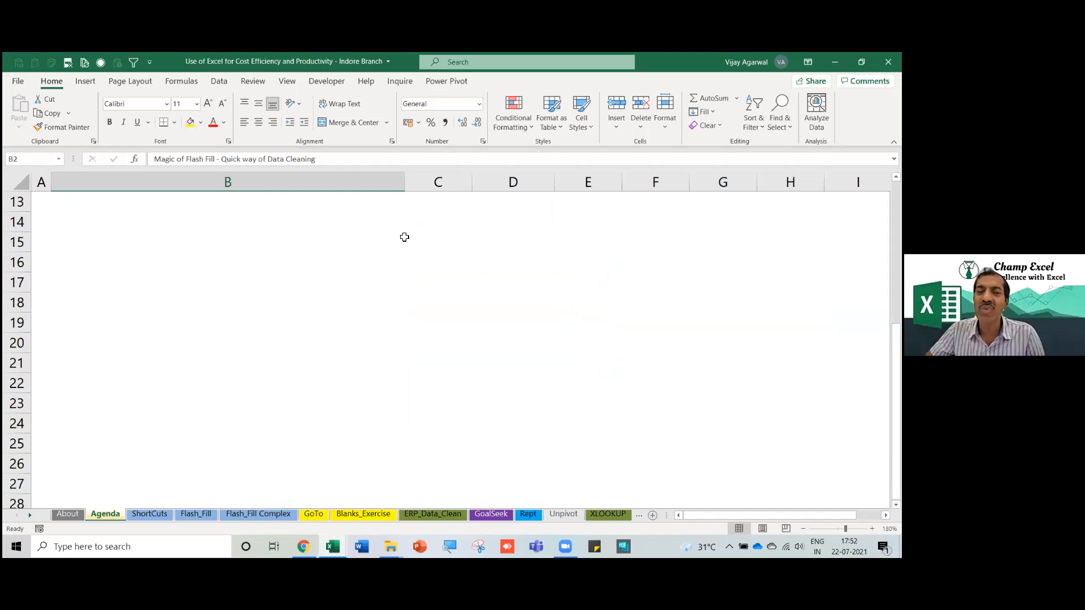
{"action": "left_click", "coordinate": [456, 235]}
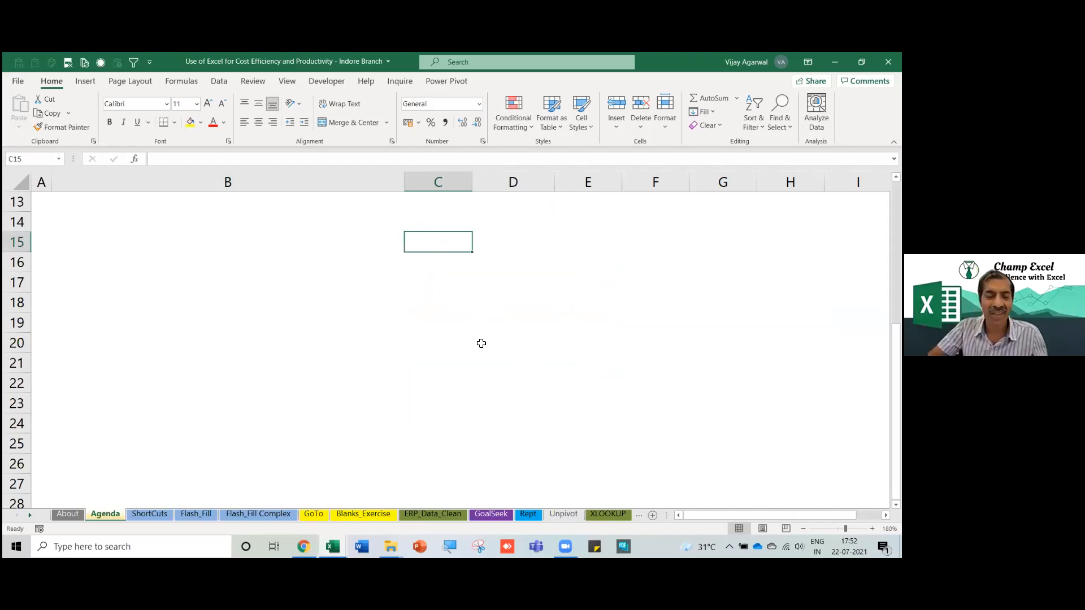
Enter 2019 in C15 and raise the system volume.
{"action": "type", "text": "2019"}
{"action": "key", "text": "Return"}
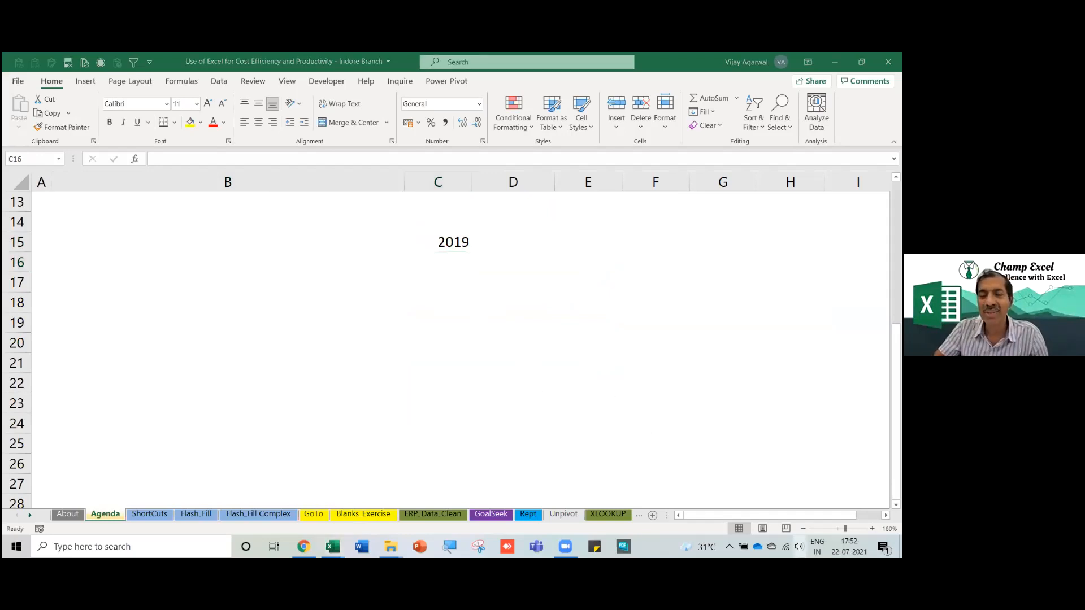
{"action": "left_click", "coordinate": [799, 547]}
{"action": "left_click_drag", "start_coordinate": [813, 519], "coordinate": [848, 519]}
{"action": "left_click", "coordinate": [457, 258]}
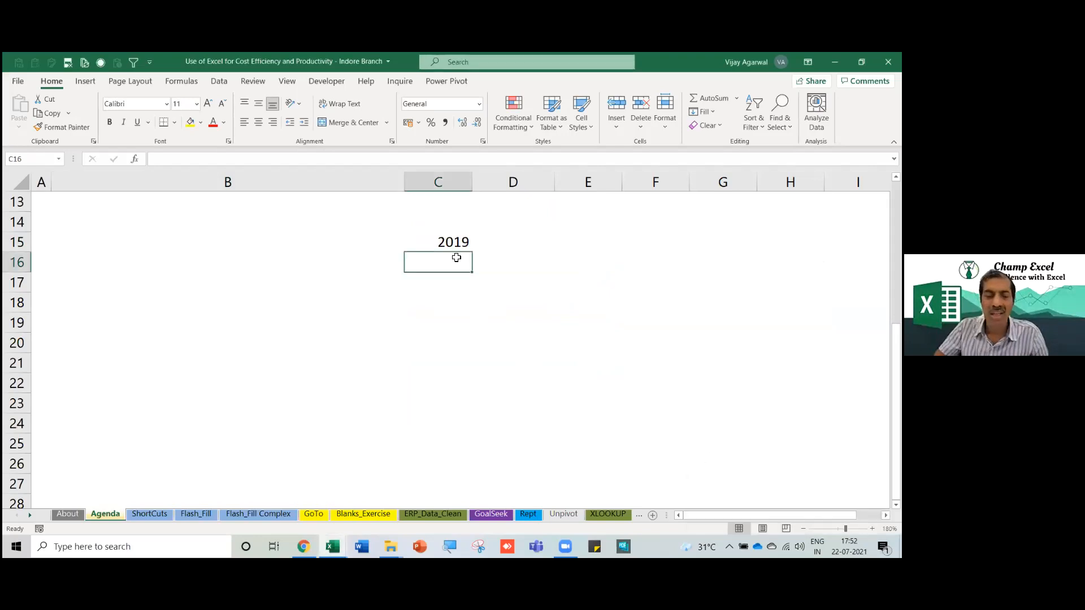
Enter Office 365 in C16 beneath 2019.
{"action": "type", "text": "Office 365"}
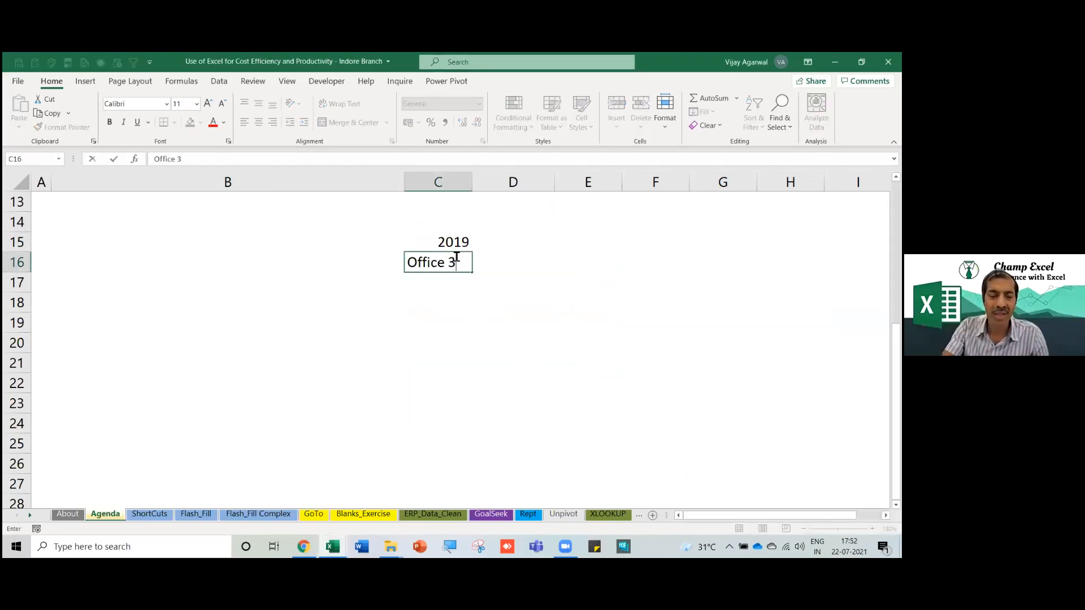
{"action": "key", "text": "Return"}
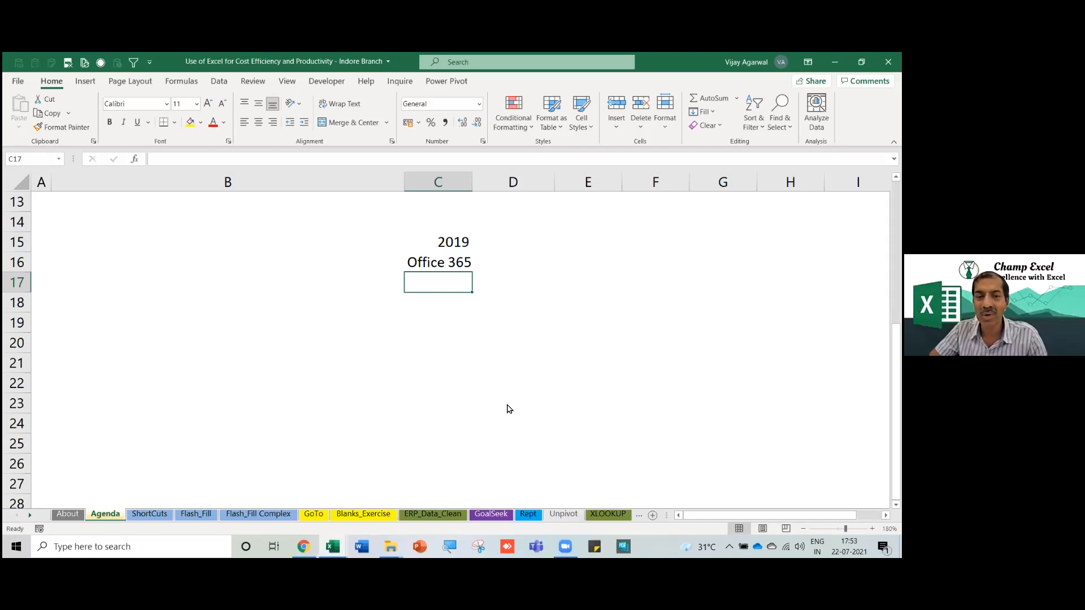
{"action": "key", "text": "alt+Tab"}
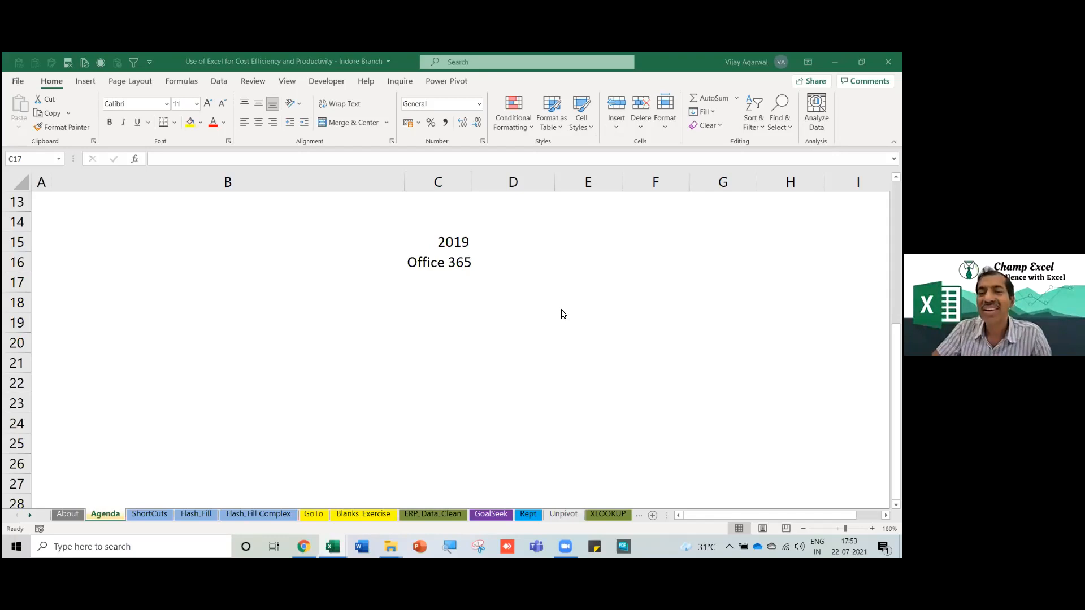
Enter the years 2007, 2010, 2013 and 2016 down C19:C22.
{"action": "left_click", "coordinate": [445, 324]}
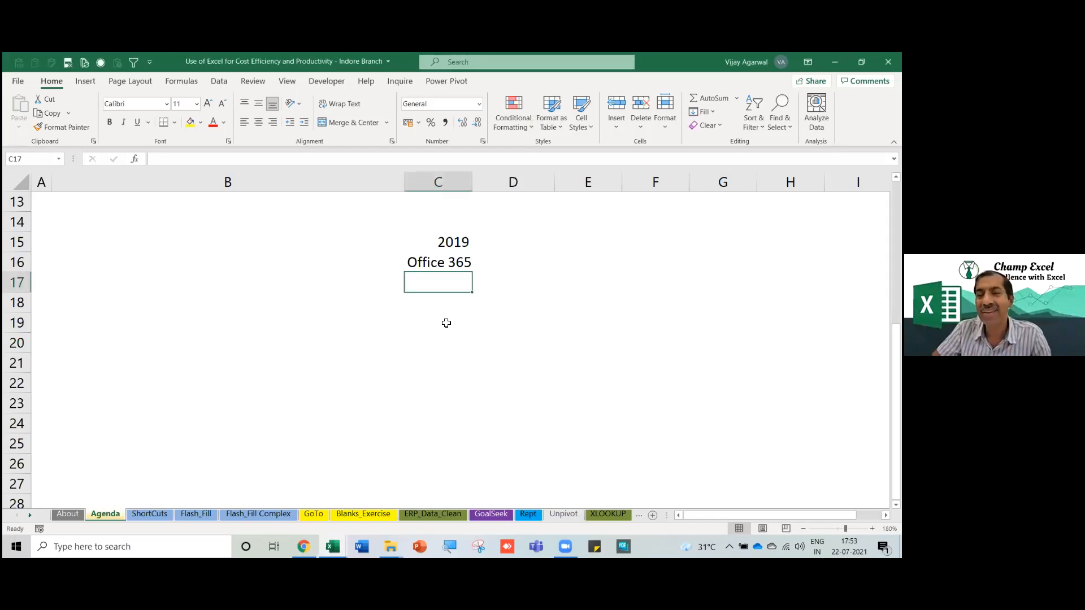
{"action": "left_click", "coordinate": [445, 323]}
{"action": "type", "text": "2"}
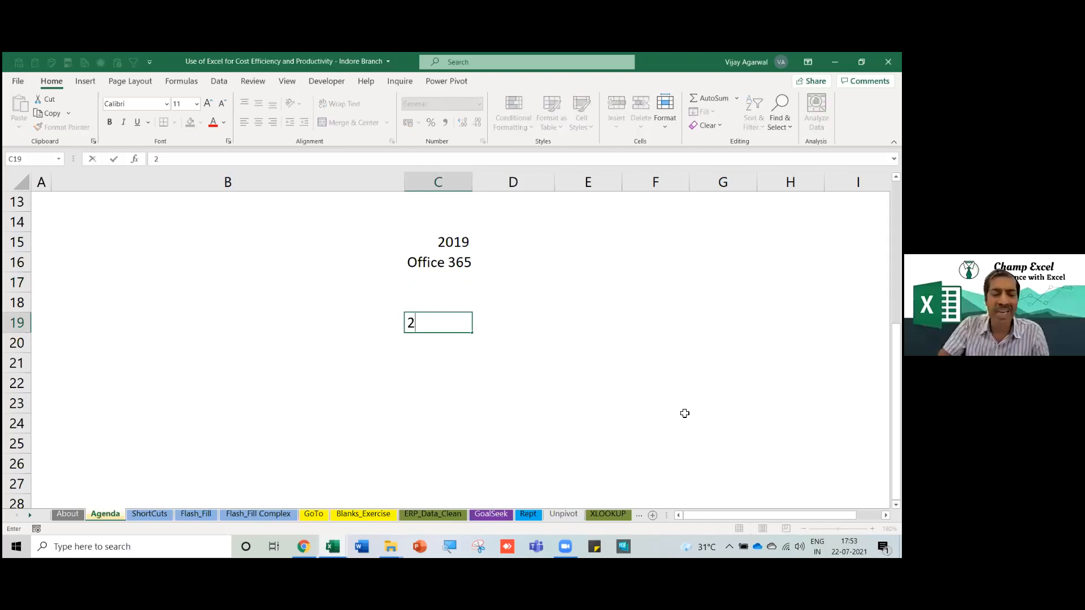
{"action": "type", "text": "008"}
{"action": "key", "text": "BackSpace"}
{"action": "type", "text": "7"}
{"action": "key", "text": "Return"}
{"action": "type", "text": "2010"}
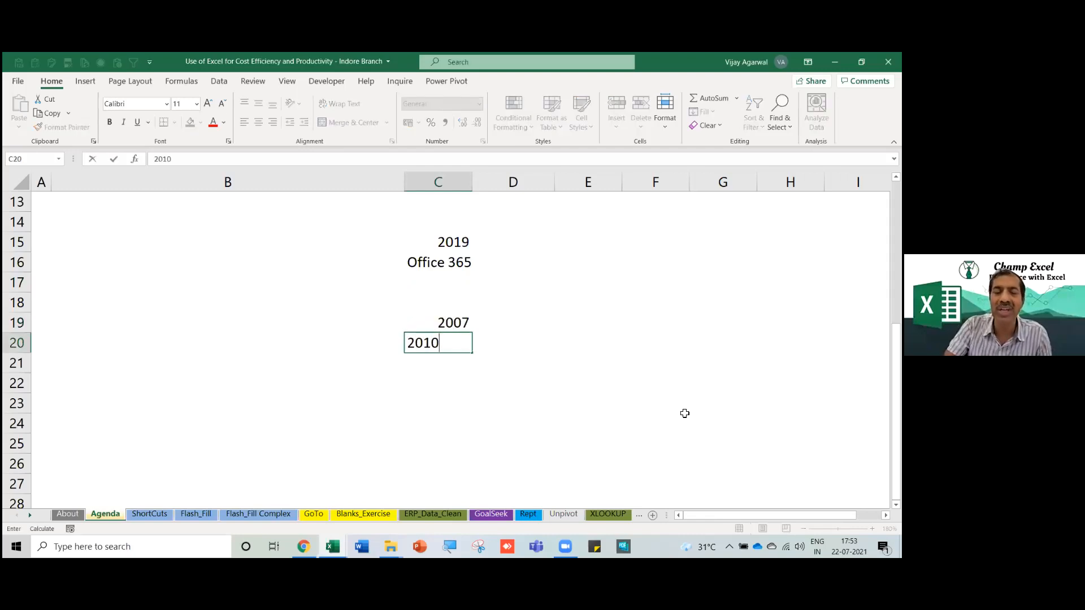
{"action": "key", "text": "Return"}
{"action": "type", "text": "2013"}
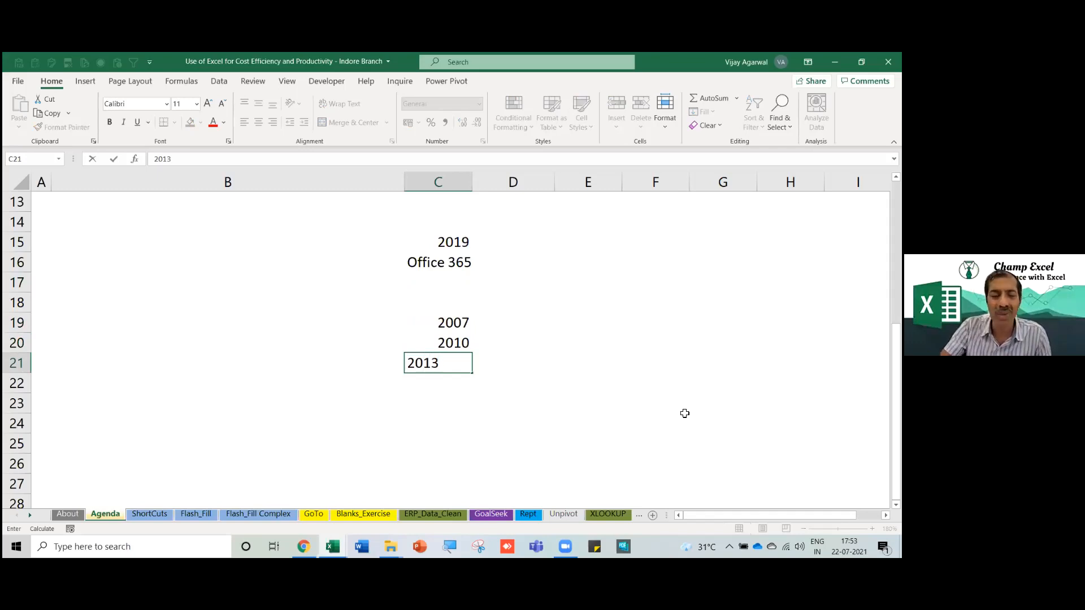
{"action": "key", "text": "Return"}
{"action": "type", "text": "2016"}
{"action": "key", "text": "Return"}
Add 2019 in C23 and Excel 365 in C24 to finish the version list.
{"action": "type", "text": "2019"}
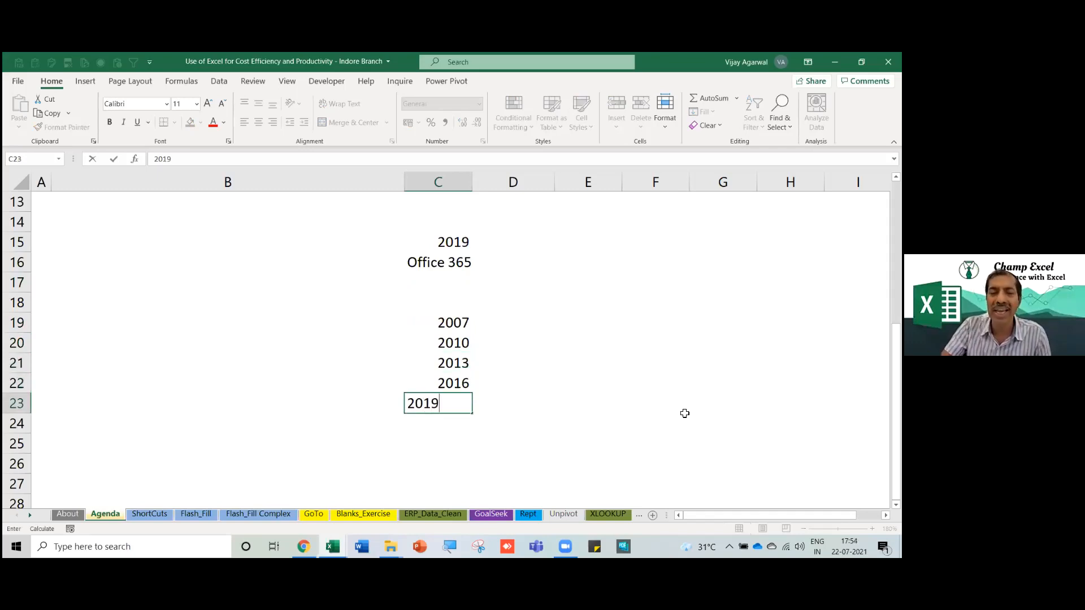
{"action": "key", "text": "Up"}
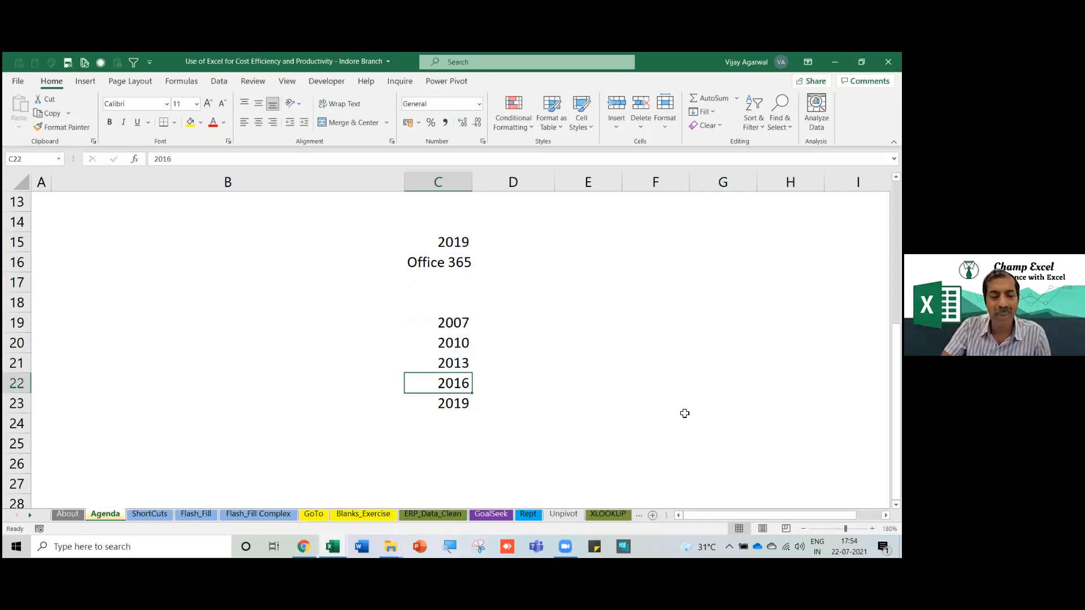
{"action": "key", "text": "Down"}
{"action": "key", "text": "Down"}
{"action": "type", "text": "Excel "}
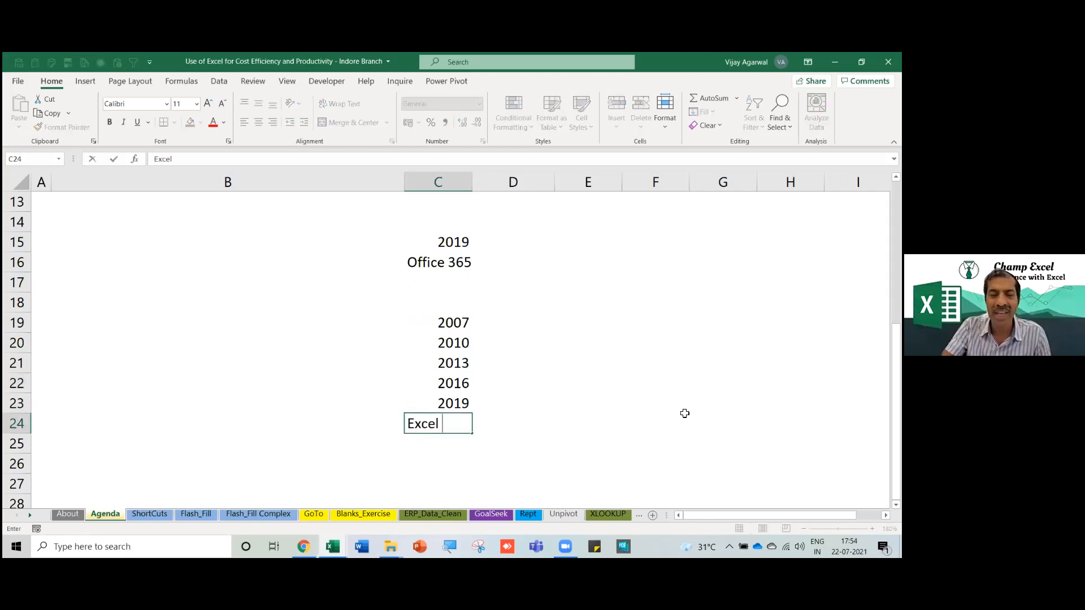
{"action": "type", "text": "365"}
{"action": "key", "text": "Return"}
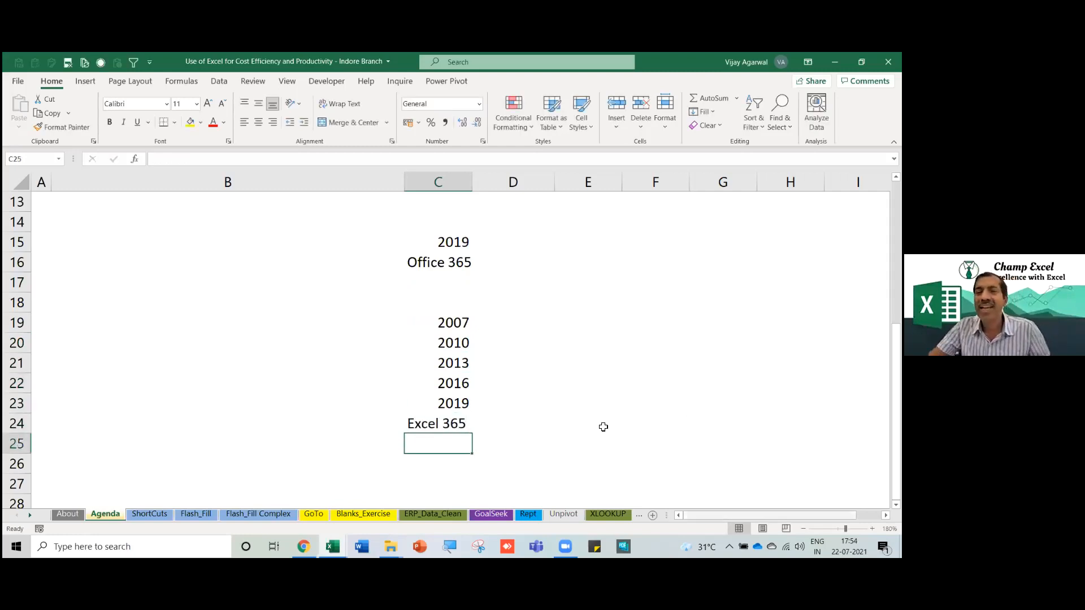
Select cells around the version list, ending on E19 level with 2007.
{"action": "left_click", "coordinate": [516, 398]}
{"action": "left_click", "coordinate": [461, 364]}
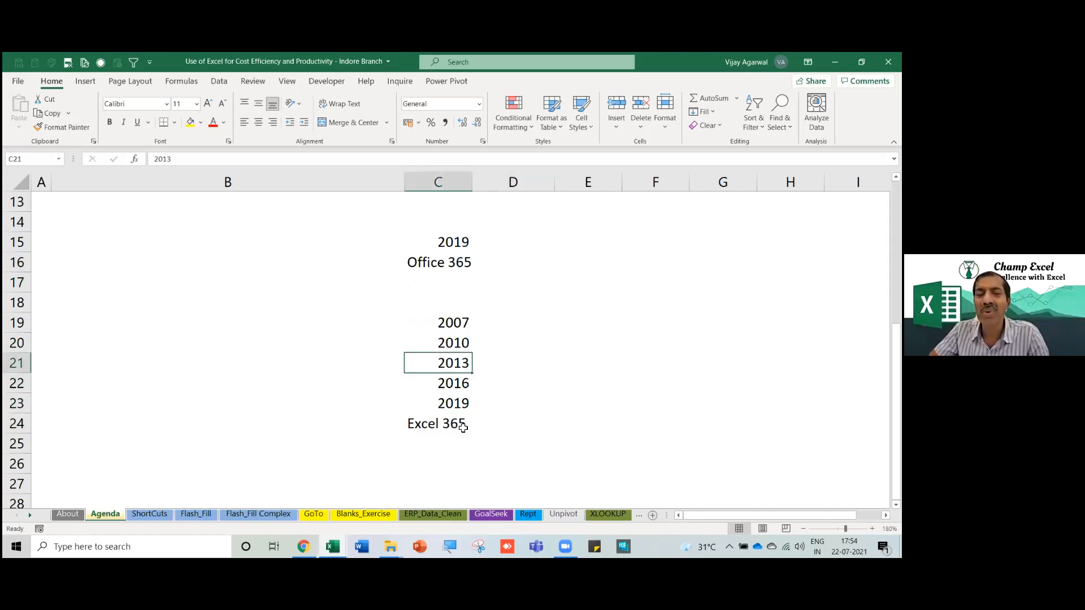
{"action": "left_click", "coordinate": [457, 320]}
{"action": "left_click", "coordinate": [450, 366]}
{"action": "left_click", "coordinate": [535, 363]}
{"action": "left_click", "coordinate": [514, 320]}
{"action": "left_click", "coordinate": [583, 320]}
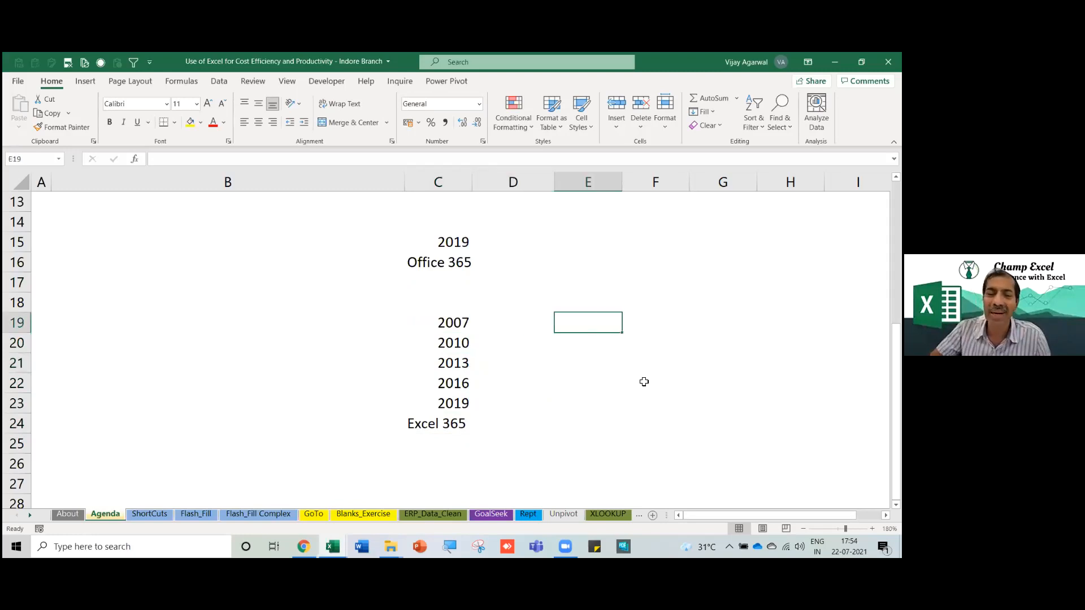
Enter 2021 in E19.
{"action": "type", "text": "2021"}
{"action": "key", "text": "Return"}
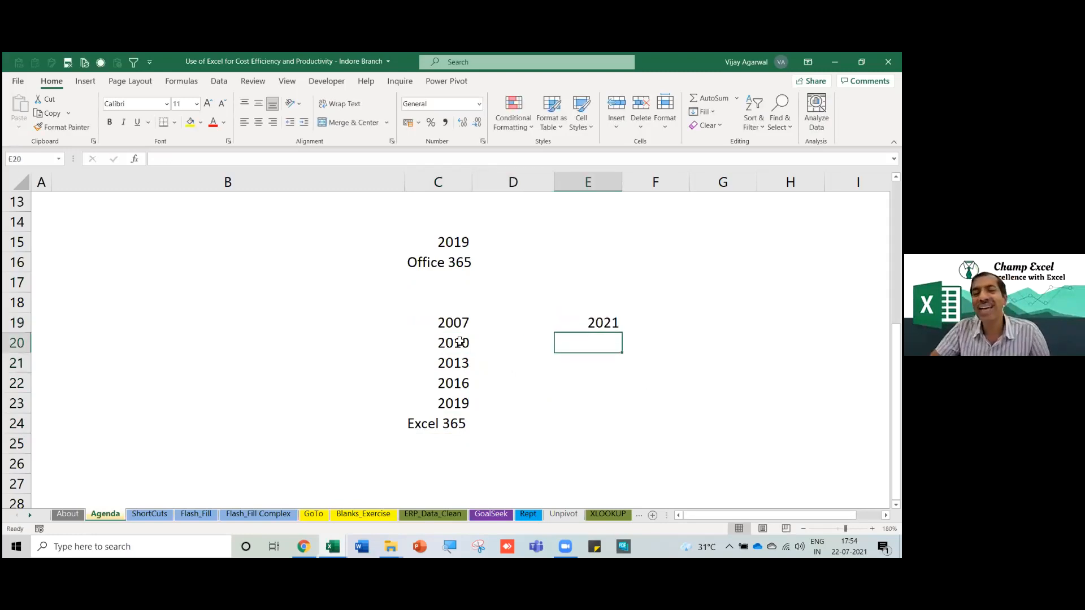
{"action": "left_click", "coordinate": [456, 328]}
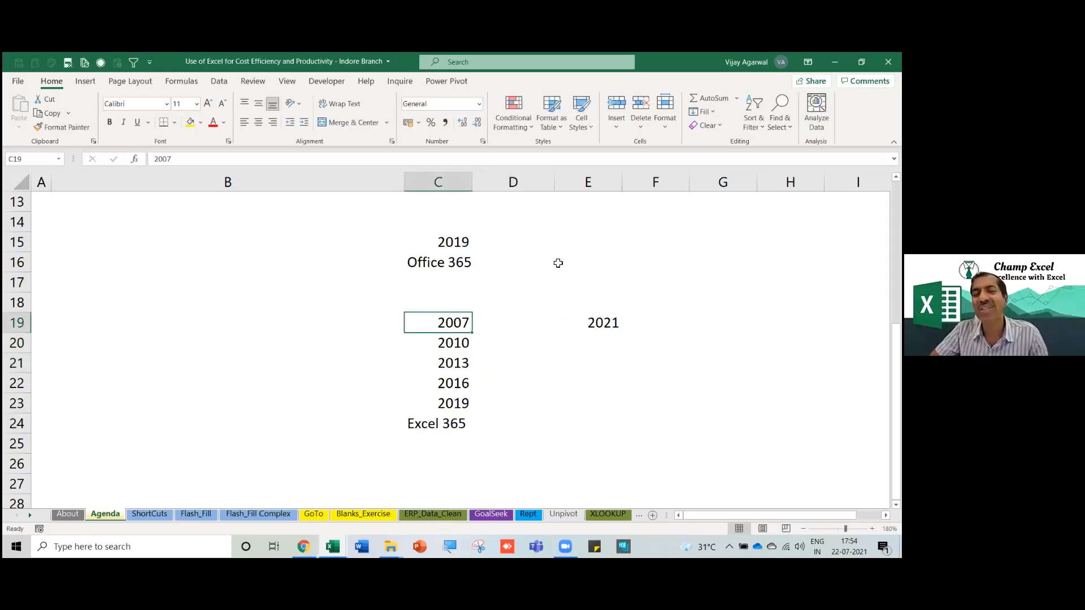
{"action": "left_click", "coordinate": [685, 321]}
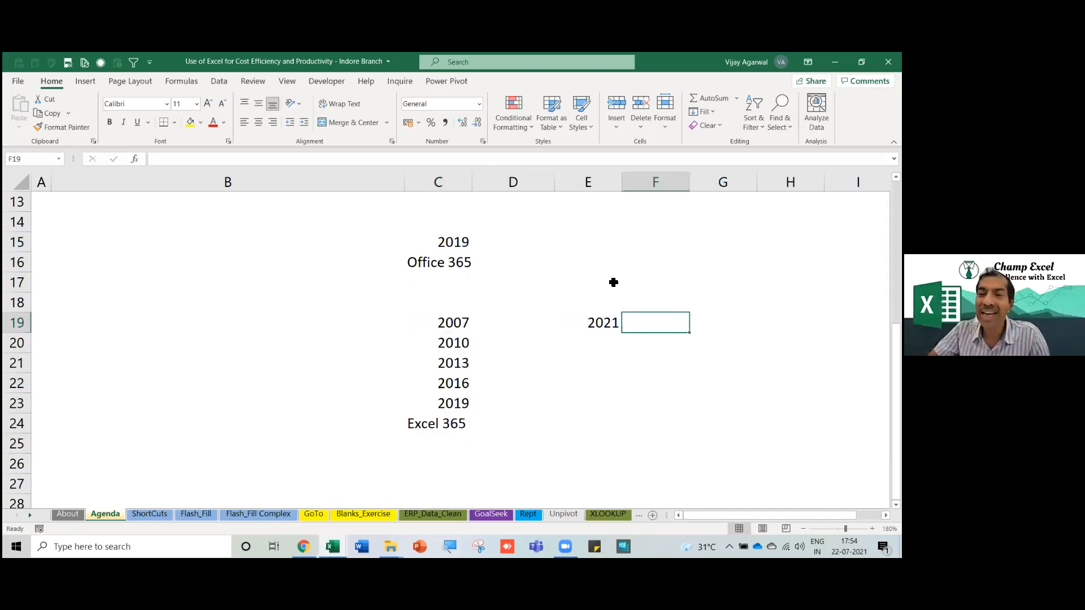
{"action": "left_click", "coordinate": [582, 327]}
Select the version list C19:C24, from 2007 to Excel 365.
{"action": "left_click_drag", "start_coordinate": [456, 326], "coordinate": [451, 422]}
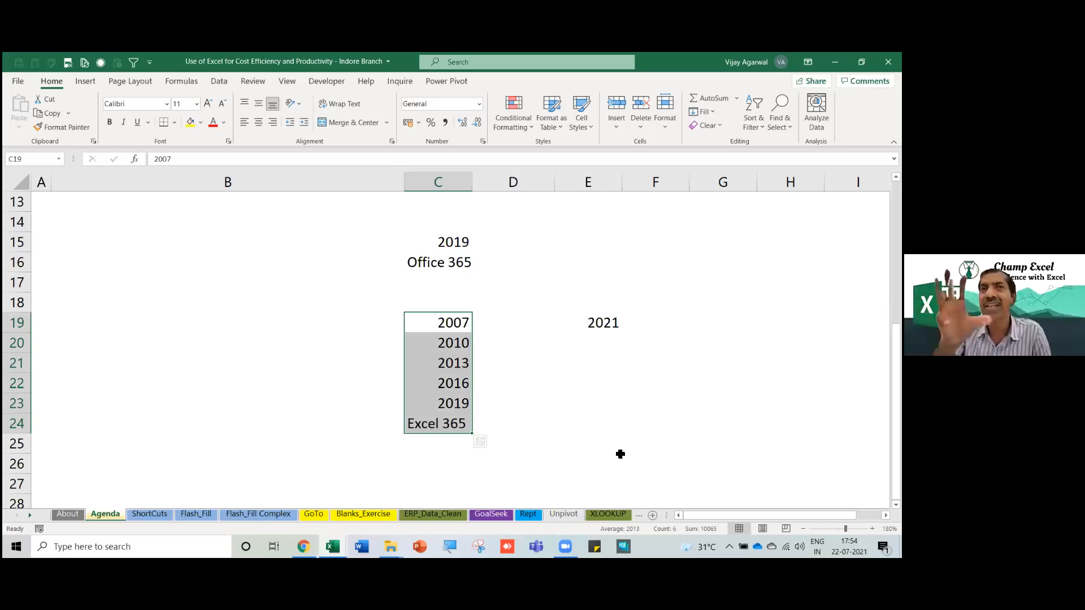
{"action": "left_click", "coordinate": [256, 352]}
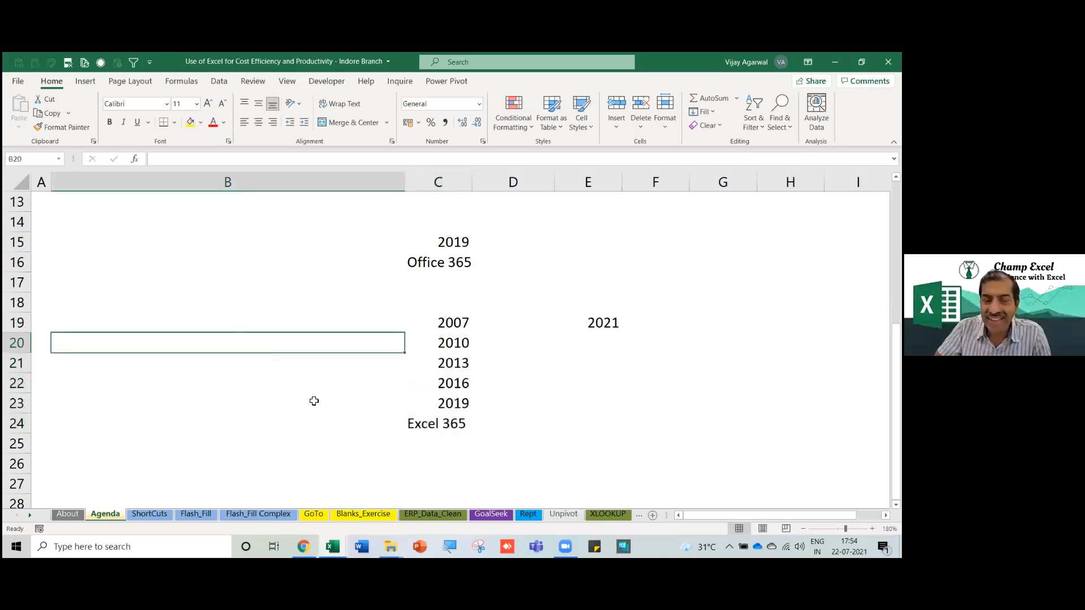
{"action": "left_click", "coordinate": [599, 390]}
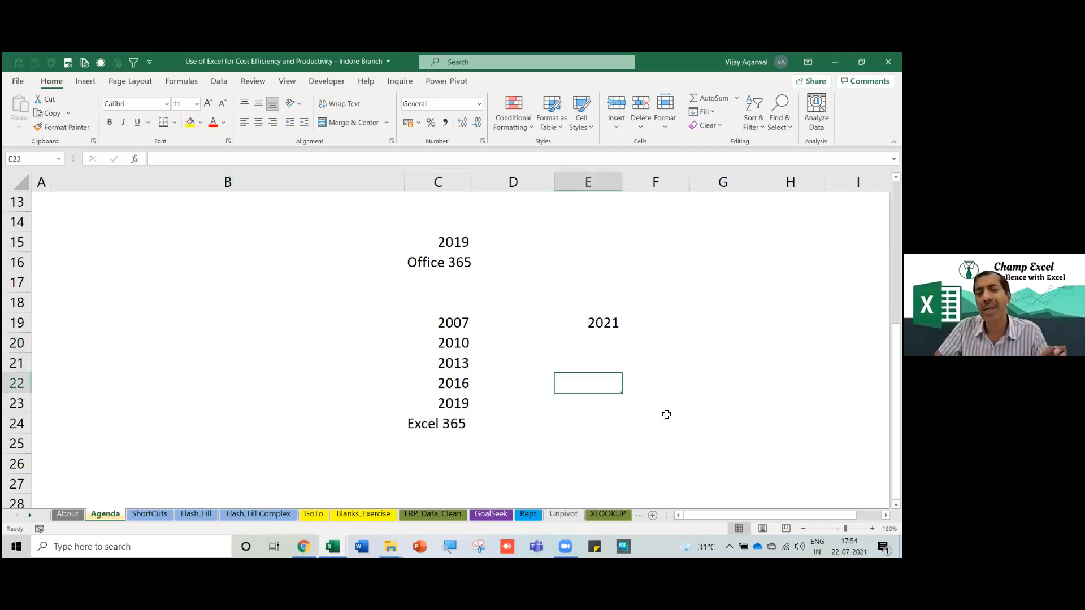
Enter 7-8 in E22 and see Excel convert it to the date 07-Aug.
{"action": "type", "text": "7-8"}
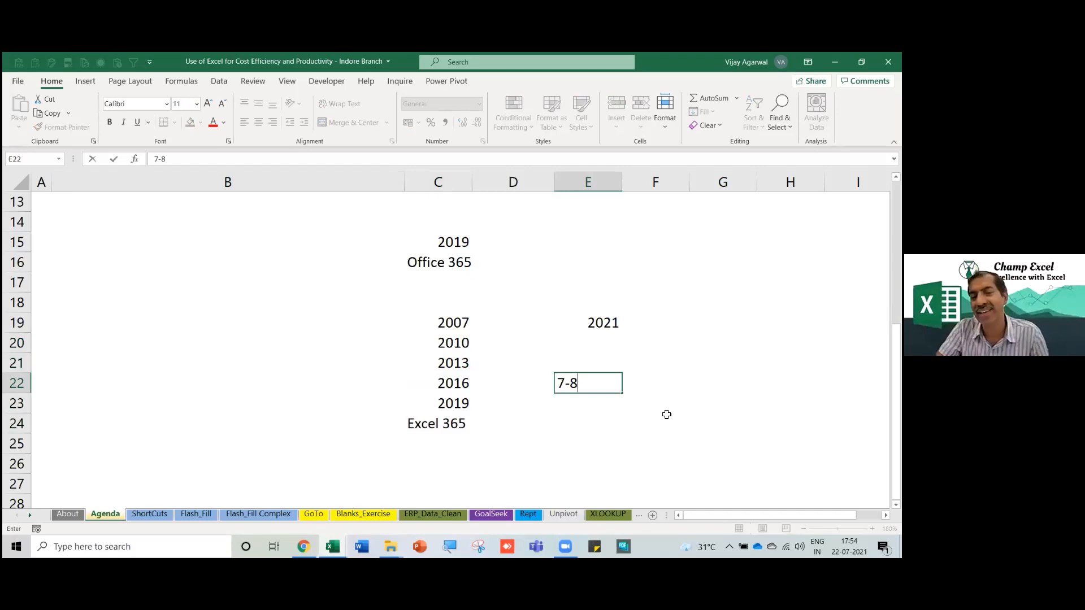
{"action": "key", "text": "Return"}
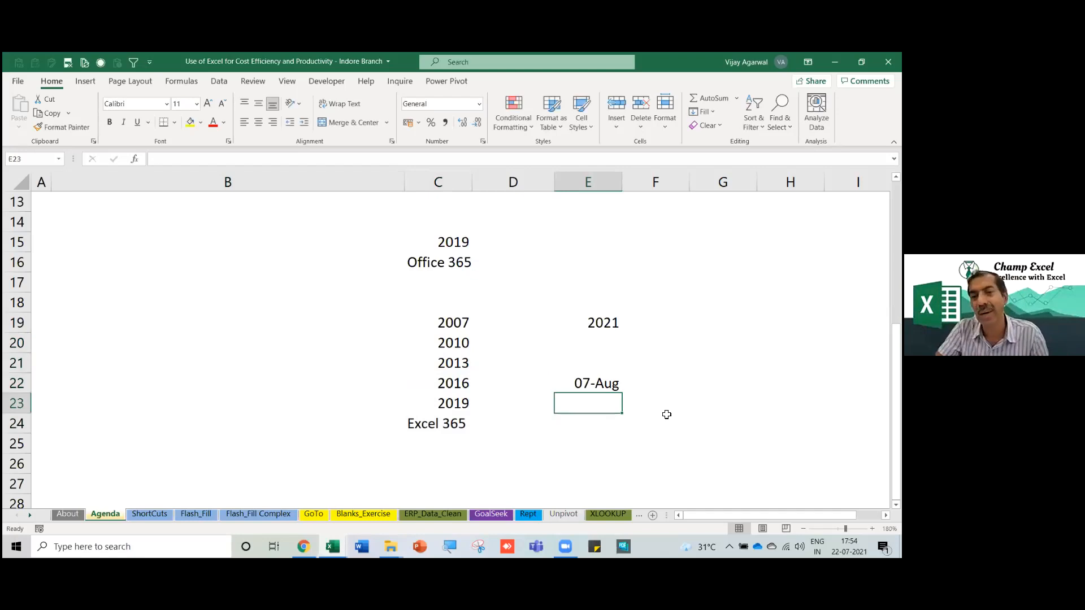
{"action": "key", "text": "Up"}
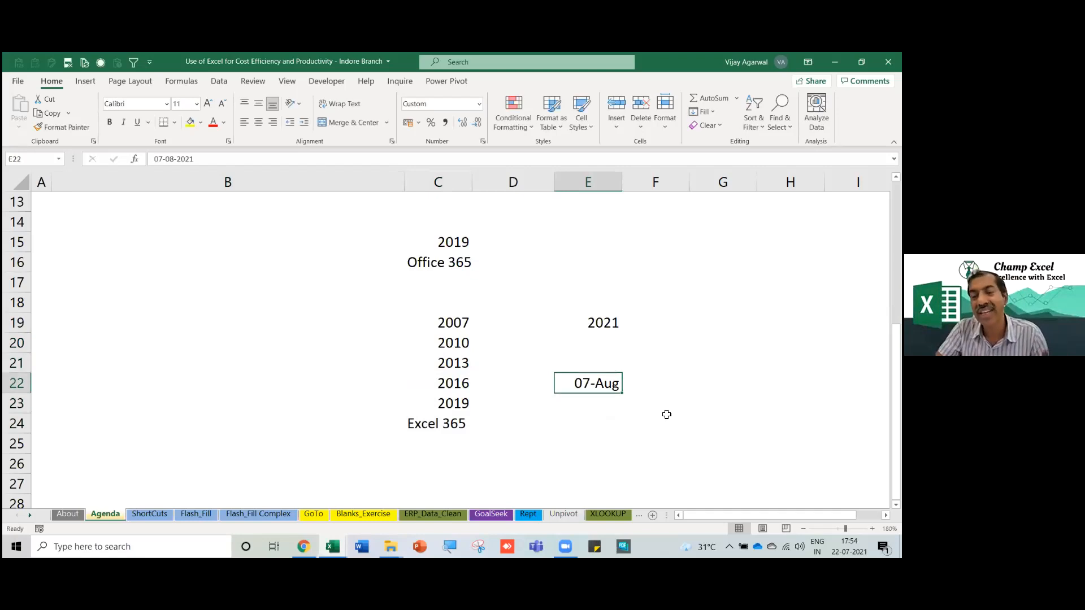
{"action": "key", "text": "Down"}
{"action": "key", "text": "Down"}
{"action": "key", "text": "Down"}
{"action": "key", "text": "Down"}
{"action": "key", "text": "Down"}
{"action": "key", "text": "Down"}
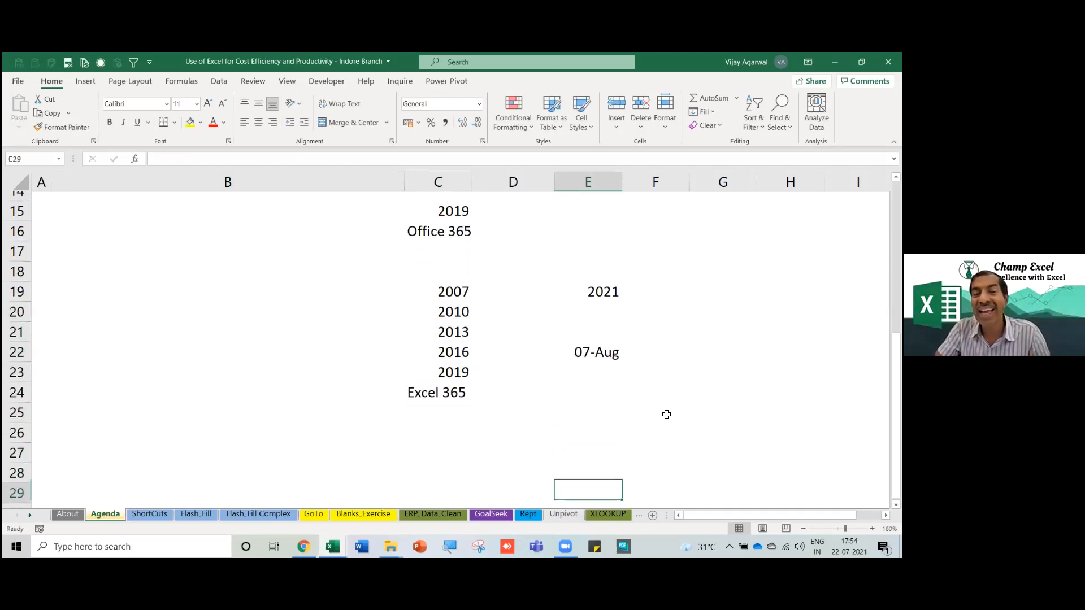
{"action": "key", "text": "Up"}
{"action": "key", "text": "Up"}
{"action": "key", "text": "Up"}
{"action": "key", "text": "Up"}
{"action": "key", "text": "Up"}
{"action": "key", "text": "Up"}
Re-enter E22 as '7-8 year so it stays plain text.
{"action": "type", "text": "7"}
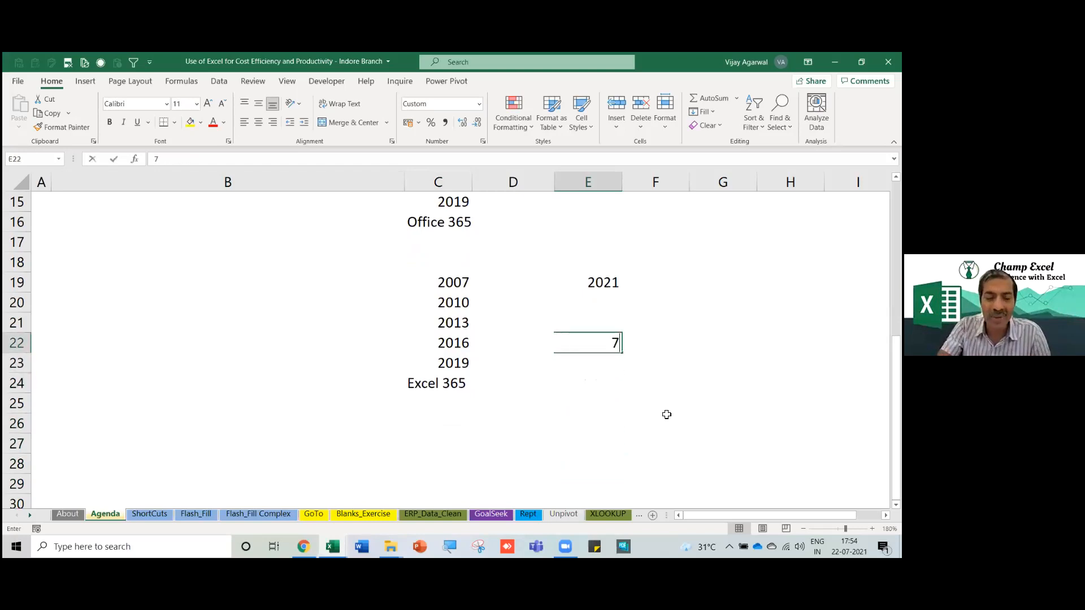
{"action": "type", "text": "-8"}
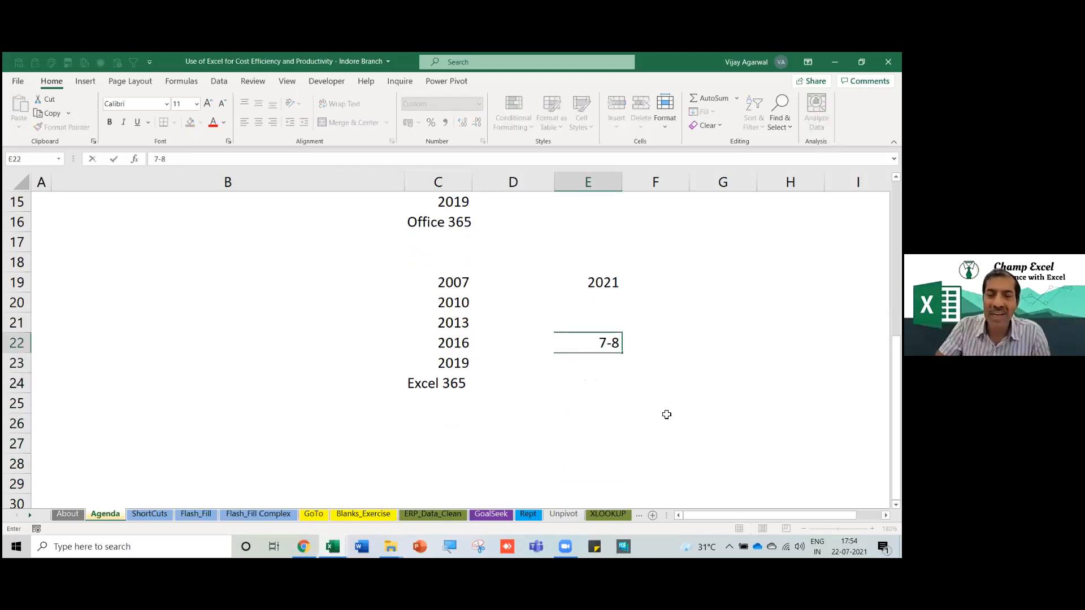
{"action": "key", "text": "Left"}
{"action": "key", "text": "Left"}
{"action": "key", "text": "Right"}
{"action": "key", "text": "Right"}
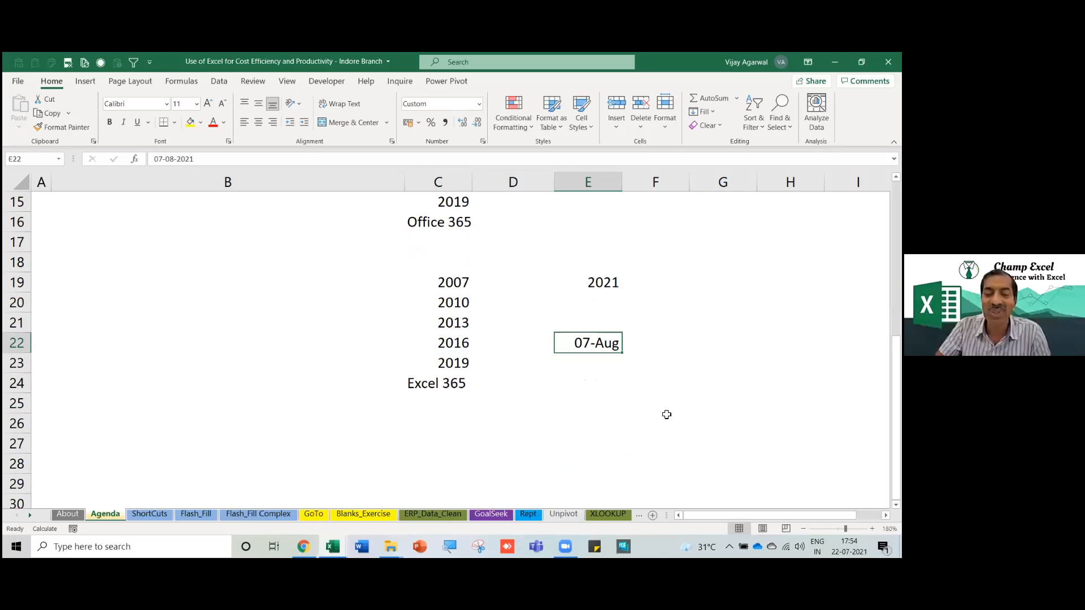
{"action": "type", "text": "'7-8"}
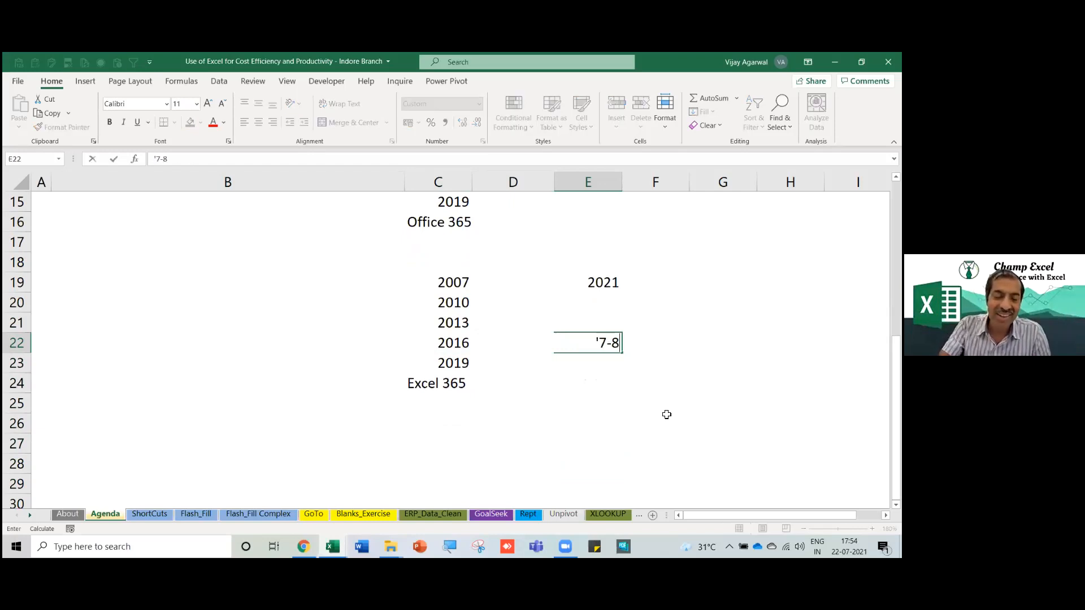
{"action": "type", "text": " year"}
{"action": "key", "text": "Return"}
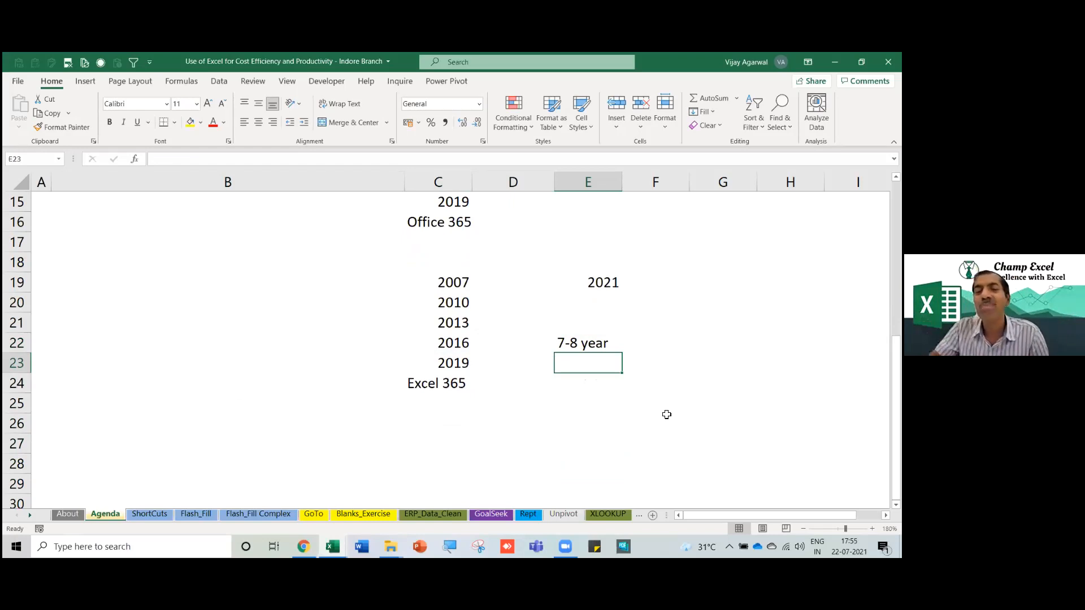
{"action": "left_click", "coordinate": [587, 429]}
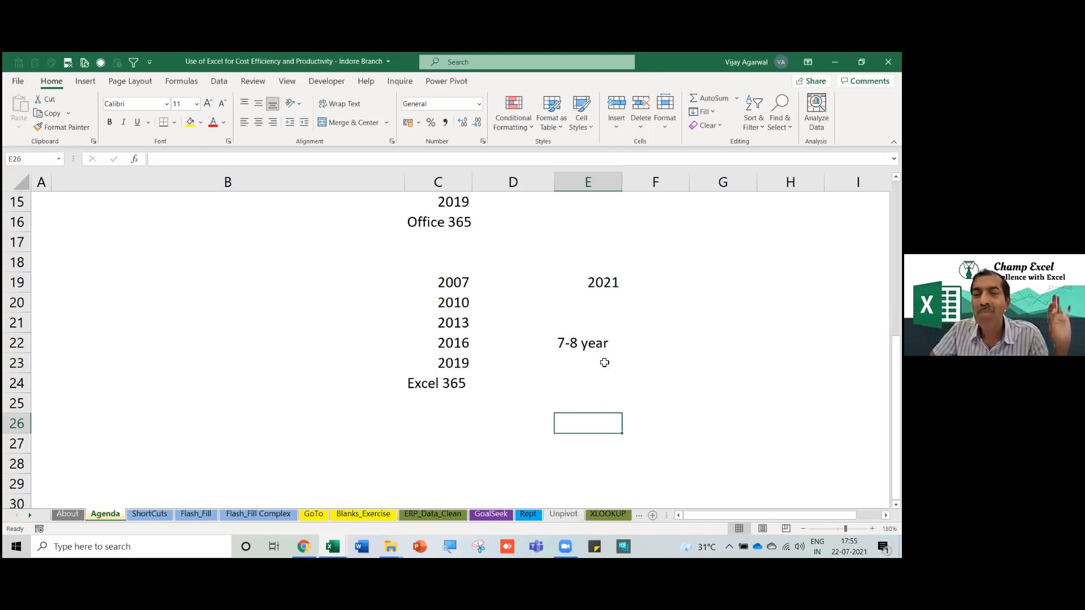
{"action": "left_click", "coordinate": [589, 350]}
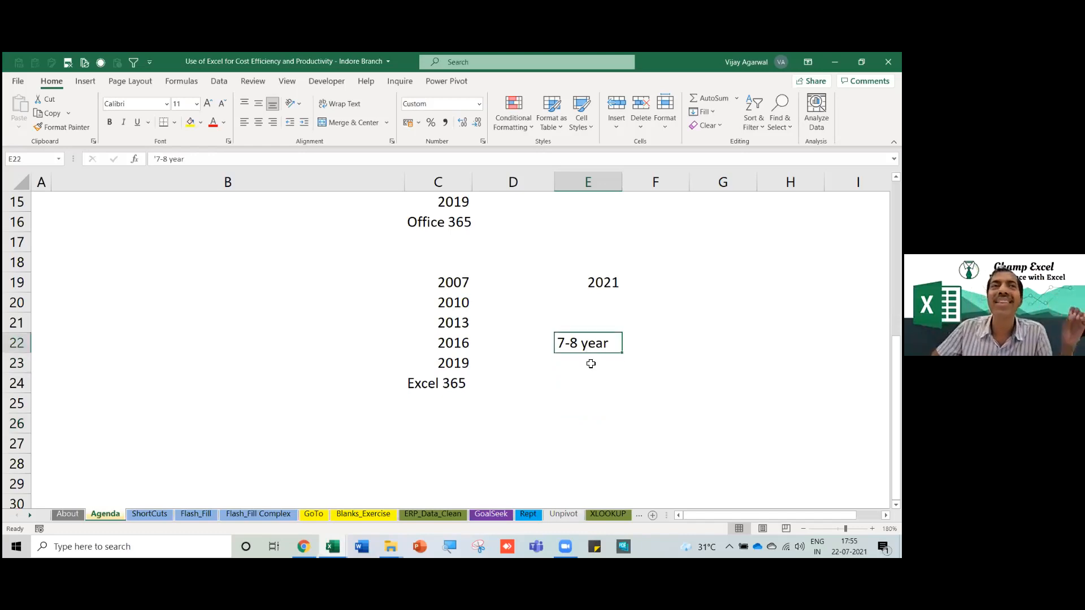
{"action": "left_click_drag", "start_coordinate": [591, 281], "coordinate": [585, 346]}
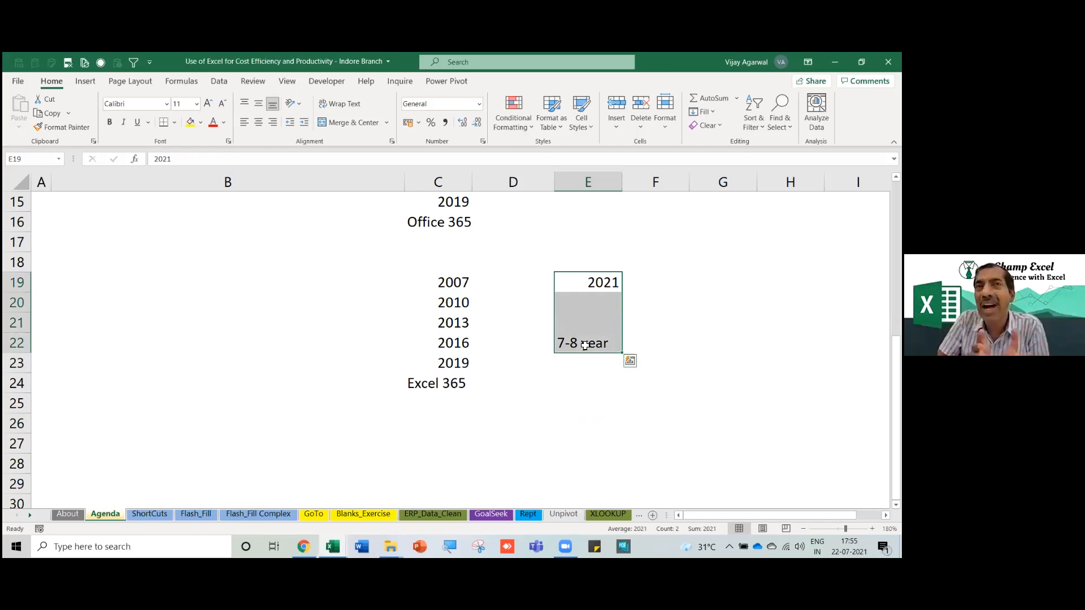
{"action": "left_click", "coordinate": [619, 402]}
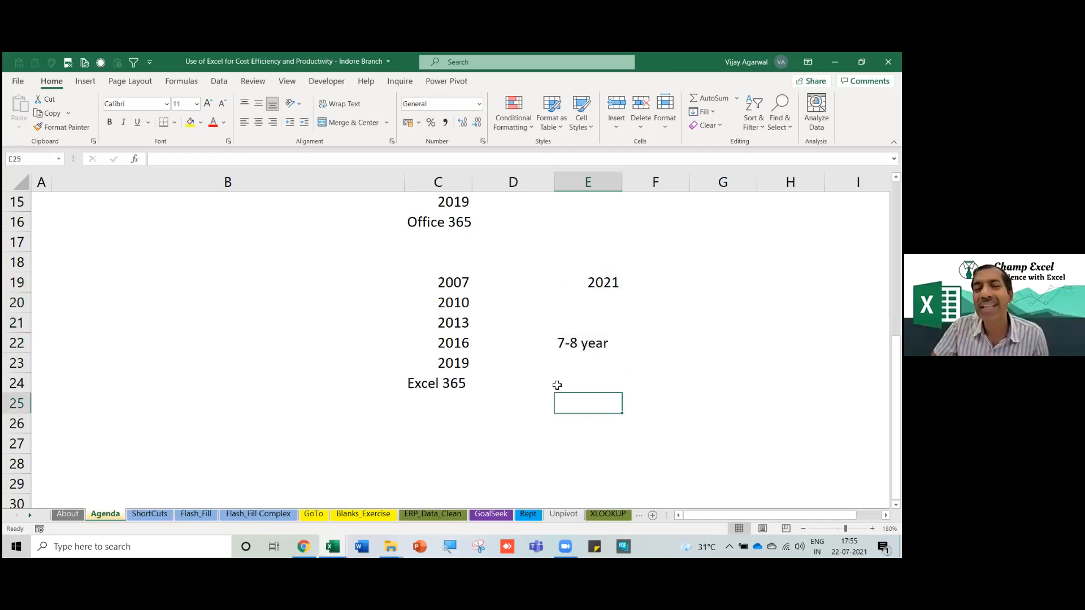
{"action": "left_click", "coordinate": [441, 293]}
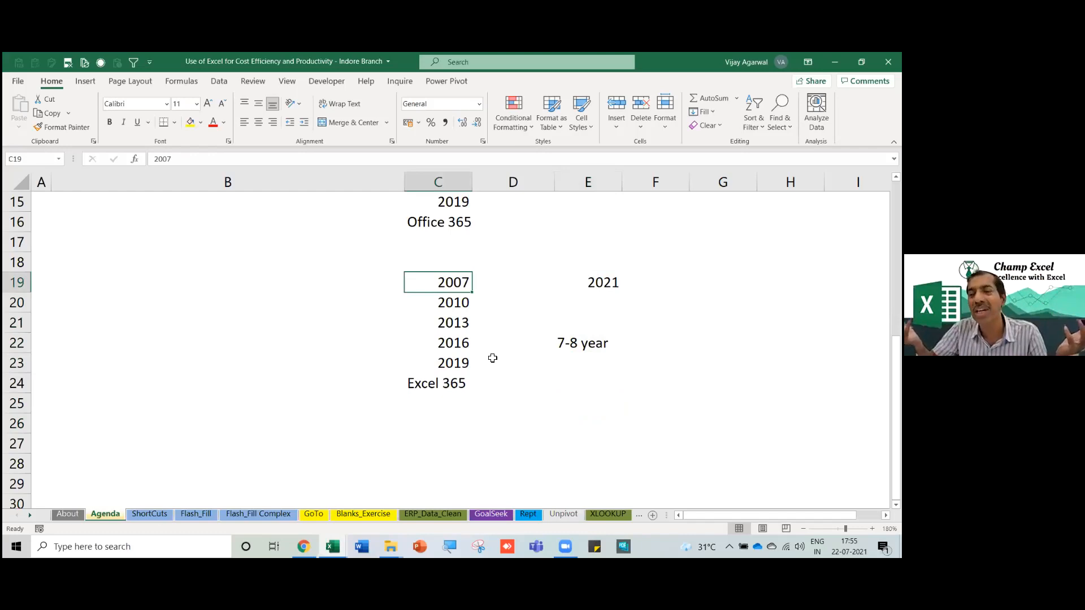
{"action": "left_click", "coordinate": [453, 310]}
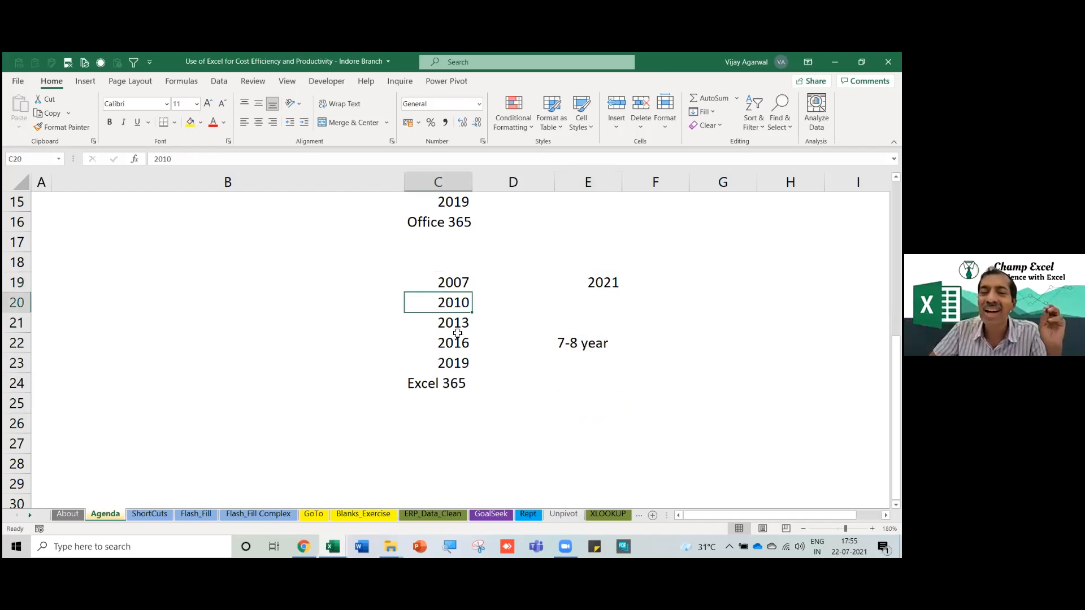
{"action": "left_click_drag", "start_coordinate": [446, 284], "coordinate": [431, 378]}
{"action": "left_click_drag", "start_coordinate": [580, 291], "coordinate": [587, 343]}
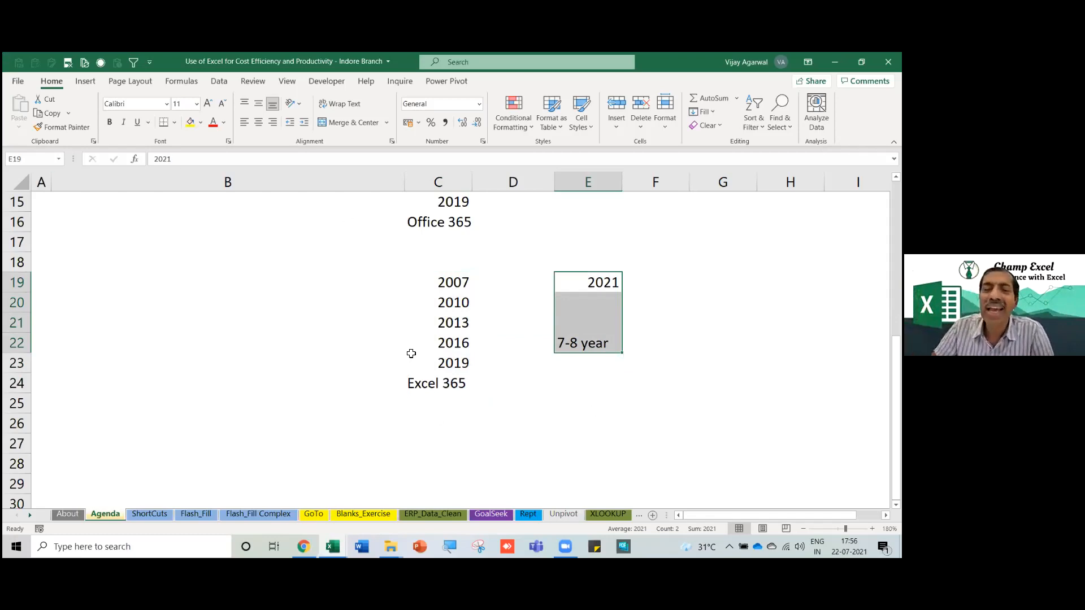
{"action": "left_click_drag", "start_coordinate": [436, 281], "coordinate": [432, 391]}
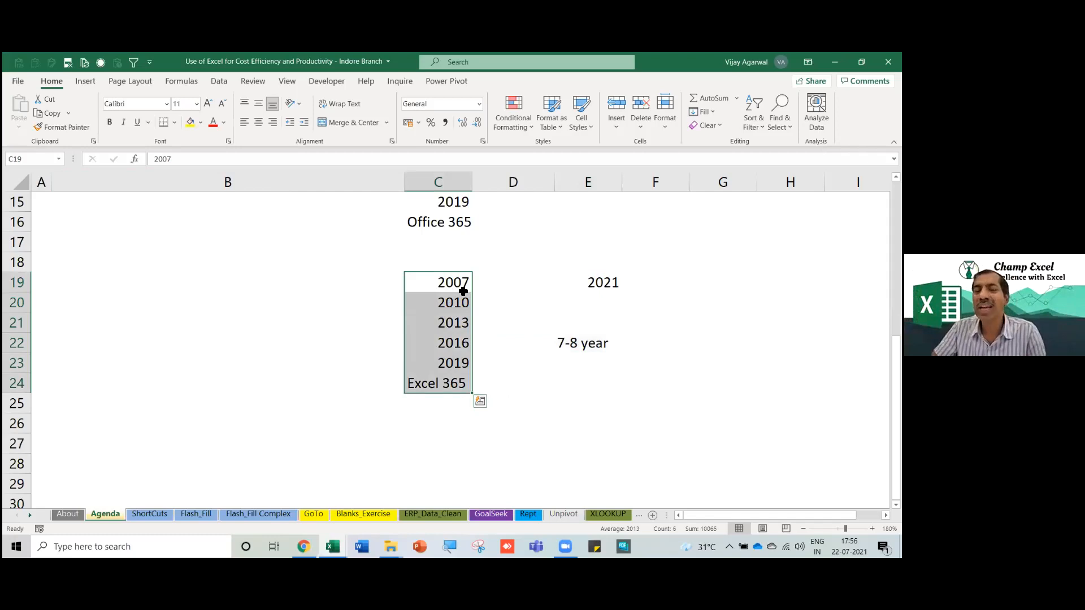
{"action": "left_click", "coordinate": [460, 285]}
{"action": "left_click", "coordinate": [446, 324]}
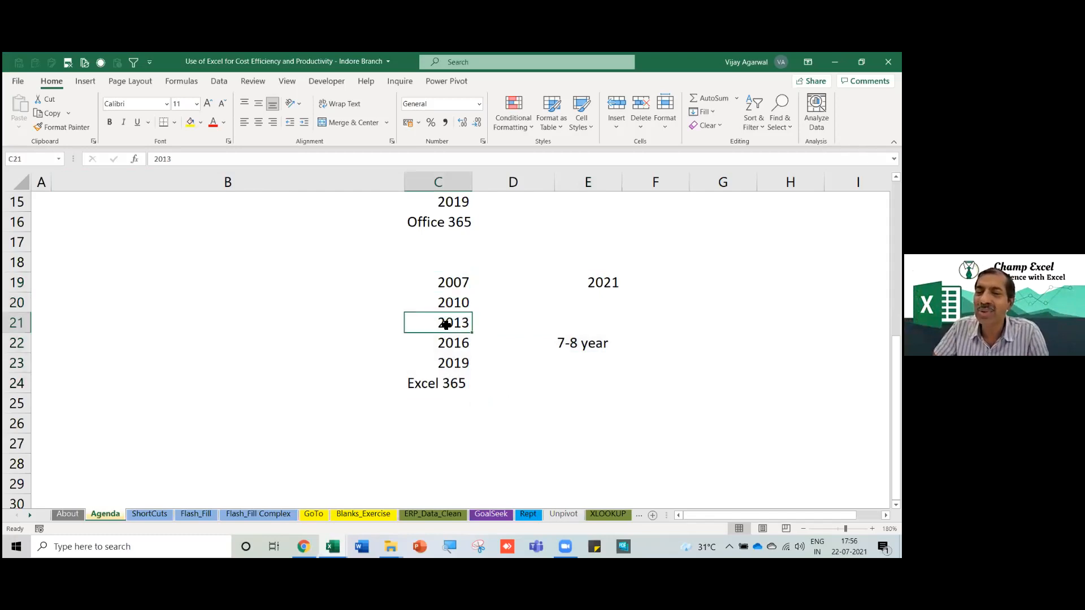
{"action": "left_click", "coordinate": [448, 389]}
{"action": "left_click_drag", "start_coordinate": [564, 269], "coordinate": [584, 394]}
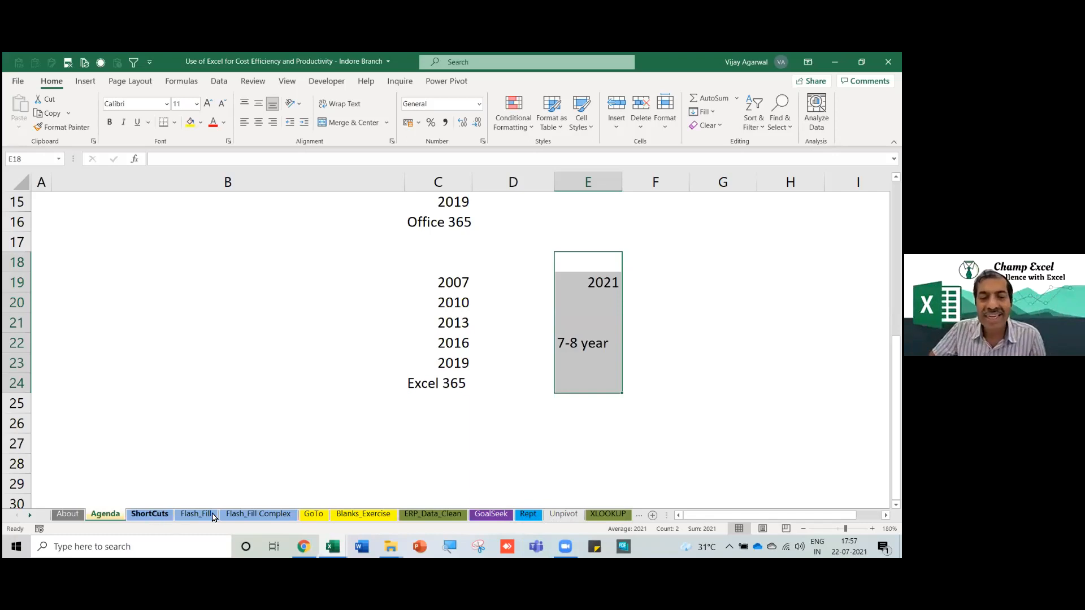
Go to the Flash_Fill sheet and select the empty cell G43.
{"action": "scroll", "coordinate": [107, 363], "scroll_direction": "up", "scroll_amount": 5}
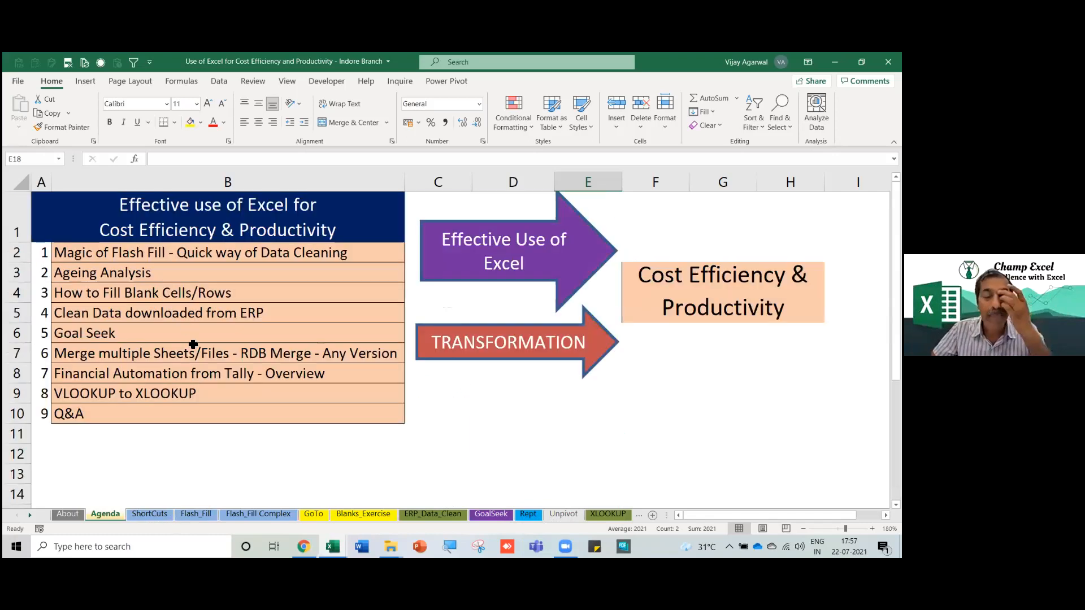
{"action": "left_click", "coordinate": [158, 262]}
{"action": "left_click", "coordinate": [194, 514]}
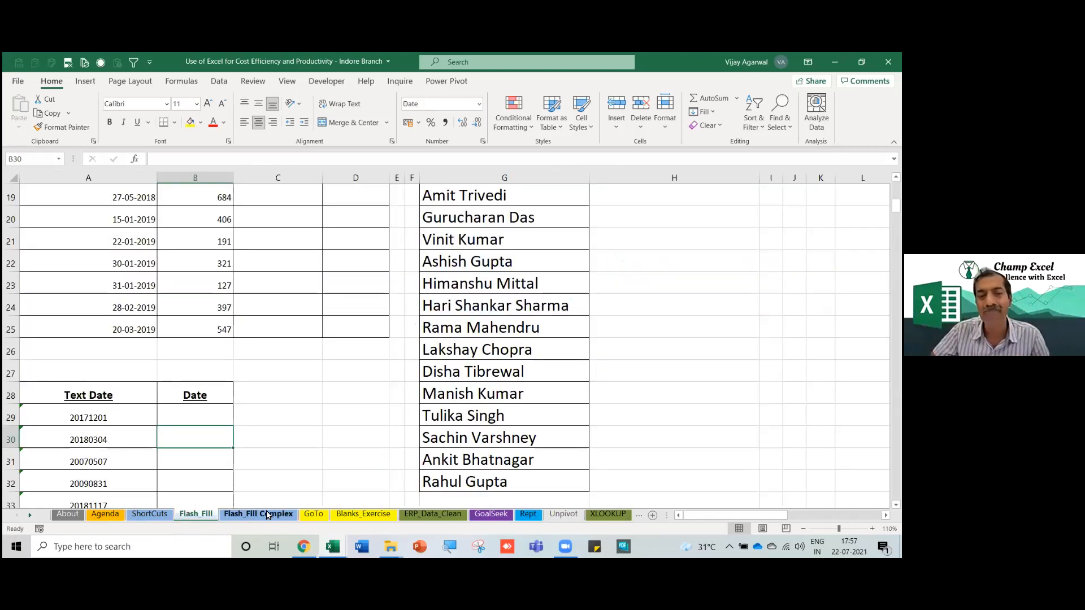
{"action": "scroll", "coordinate": [209, 460], "scroll_direction": "up", "scroll_amount": 6}
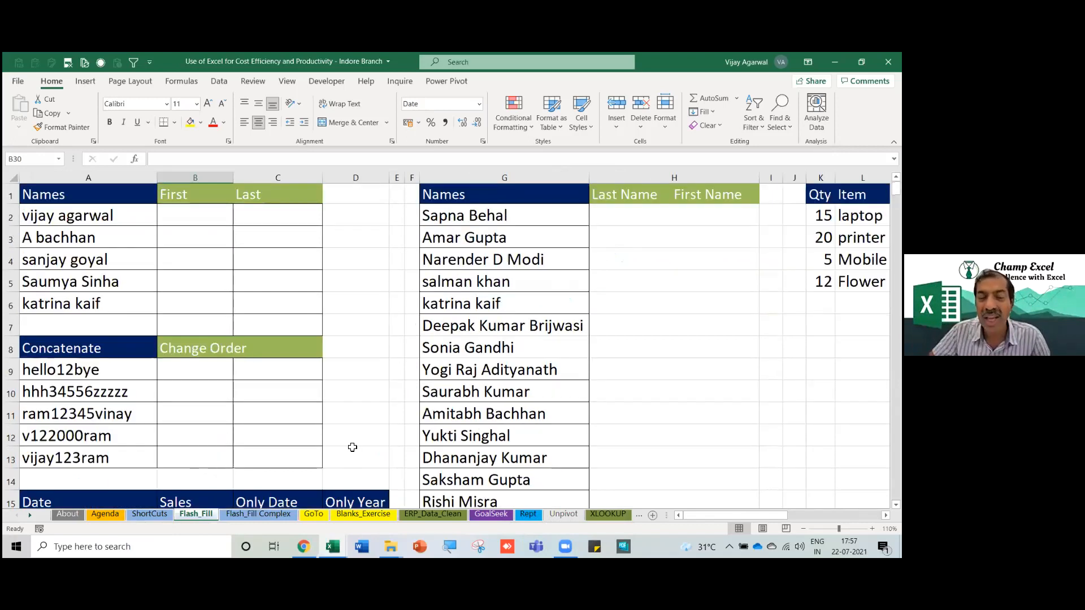
{"action": "scroll", "coordinate": [353, 448], "scroll_direction": "down", "scroll_amount": 11}
{"action": "scroll", "coordinate": [404, 425], "scroll_direction": "down", "scroll_amount": 1}
{"action": "left_click", "coordinate": [479, 334]}
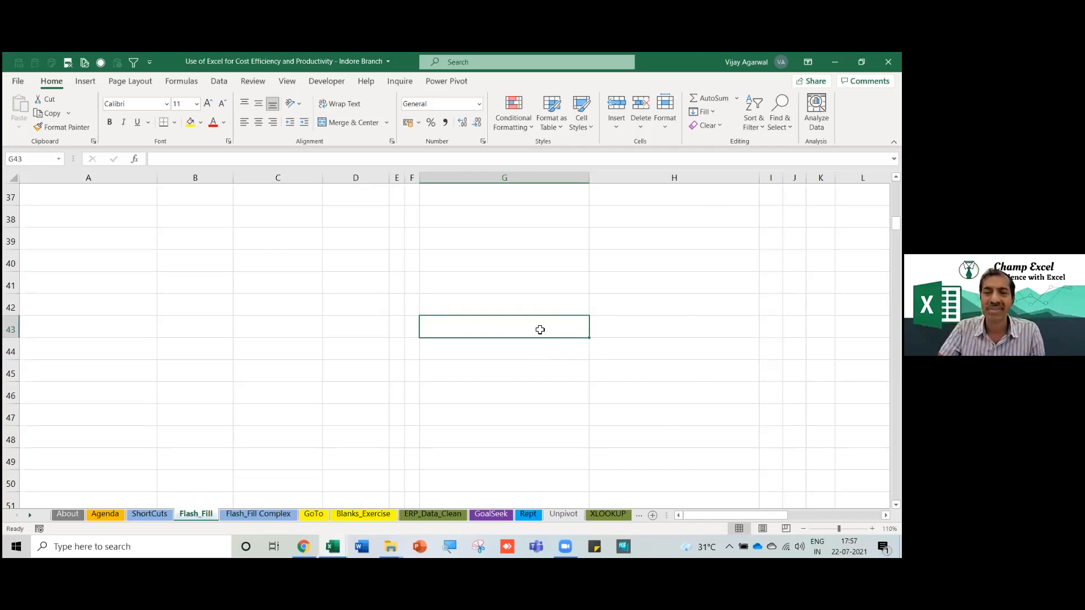
Enter Artificial Intelligence in G44.
{"action": "left_click", "coordinate": [536, 354]}
{"action": "double_click", "coordinate": [536, 354]}
{"action": "type", "text": "Artificial Intelligence"}
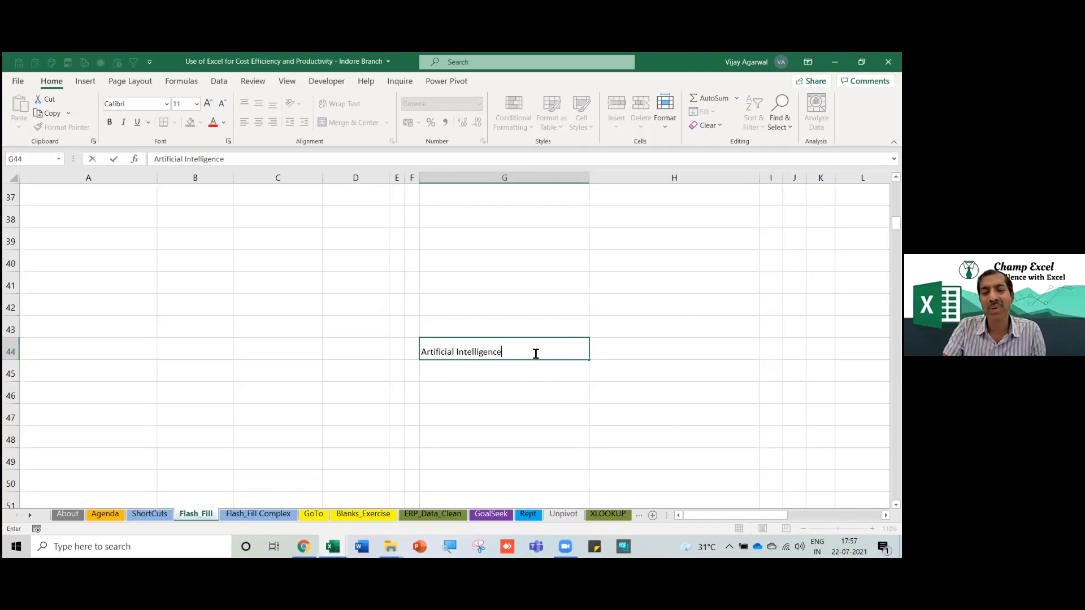
{"action": "key", "text": "Return"}
{"action": "left_click", "coordinate": [536, 355]}
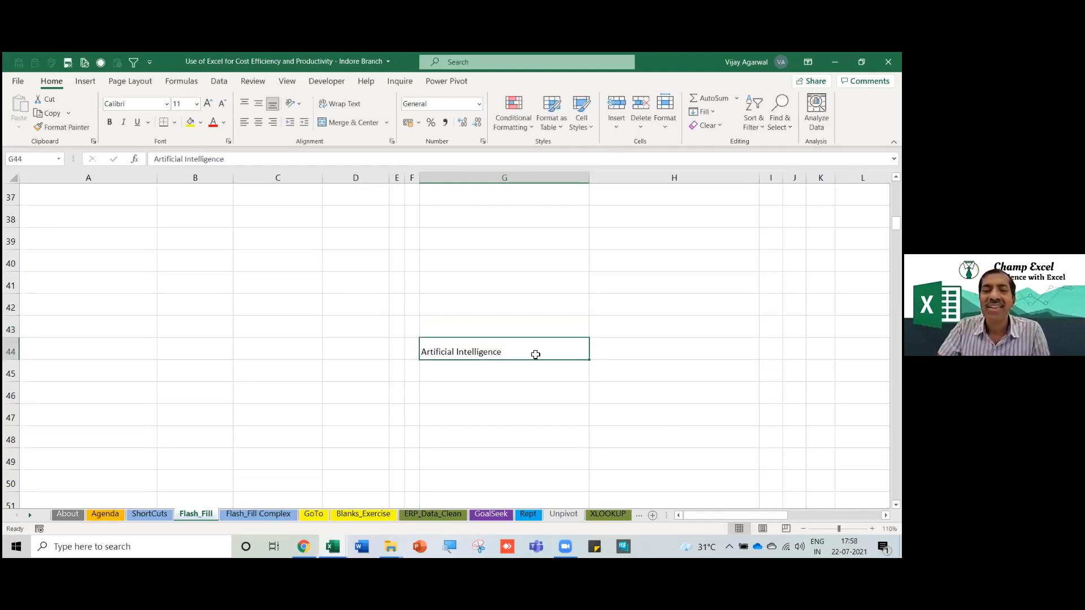
{"action": "key", "text": "Down"}
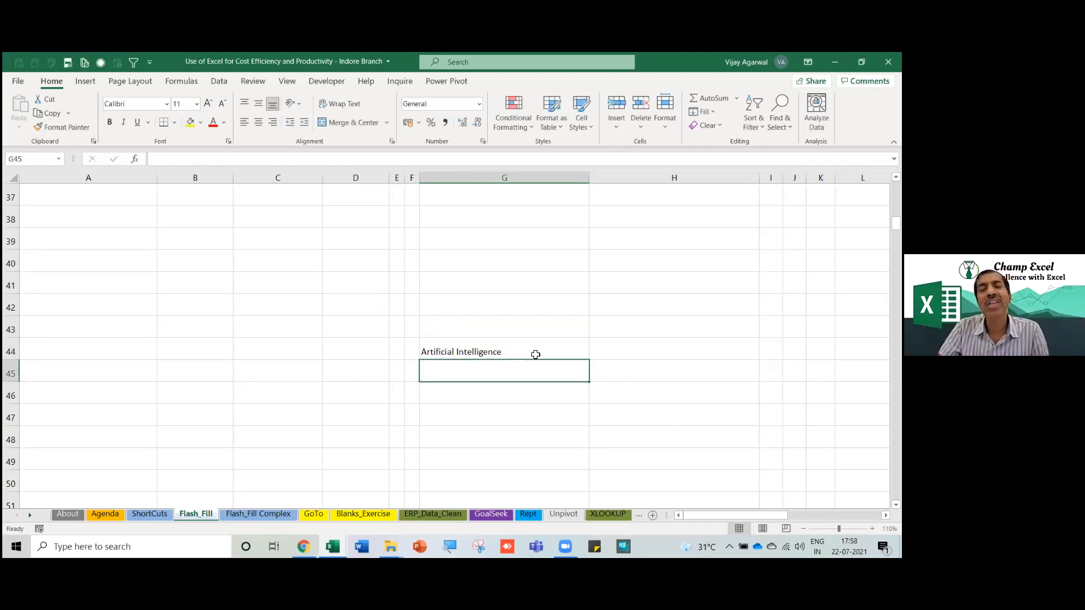
Enter Machine Learning in G45, then return to the top of the data.
{"action": "type", "text": "Mach"}
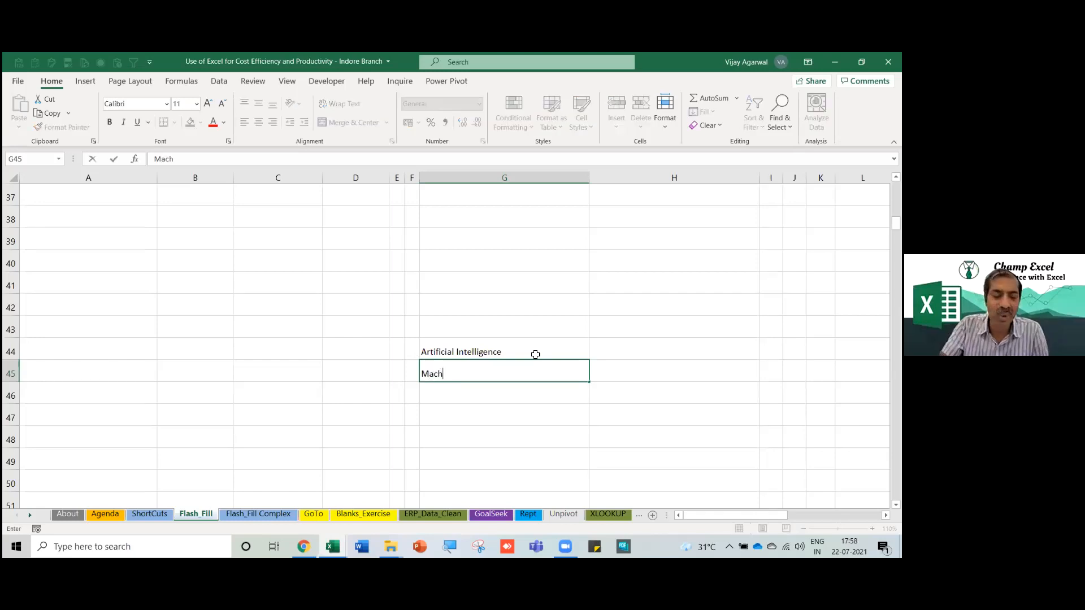
{"action": "type", "text": "ine Learning"}
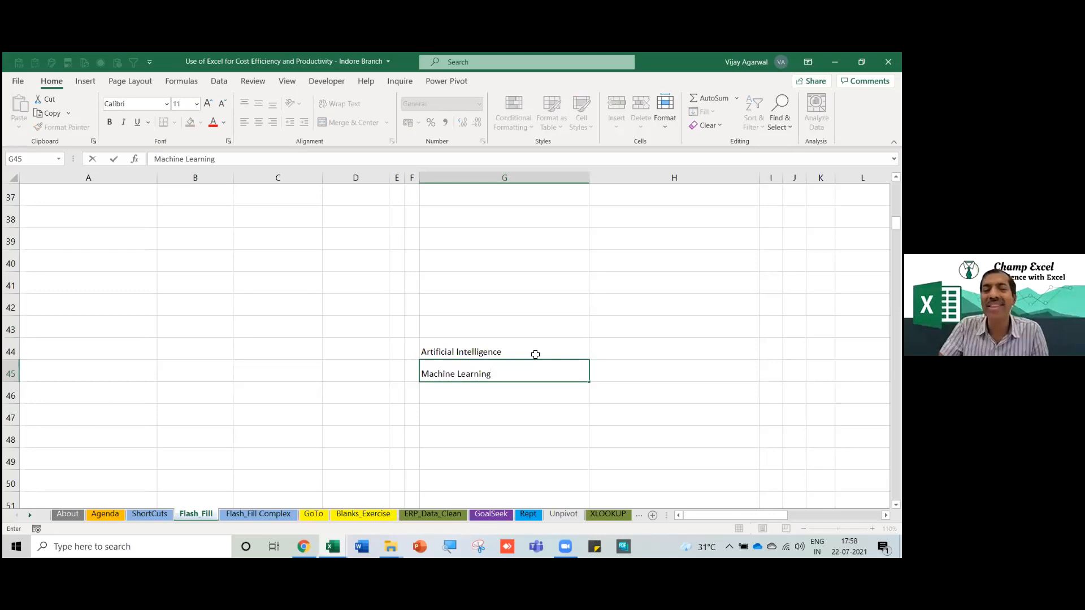
{"action": "key", "text": "Return"}
{"action": "key", "text": "Up"}
{"action": "key", "text": "Up"}
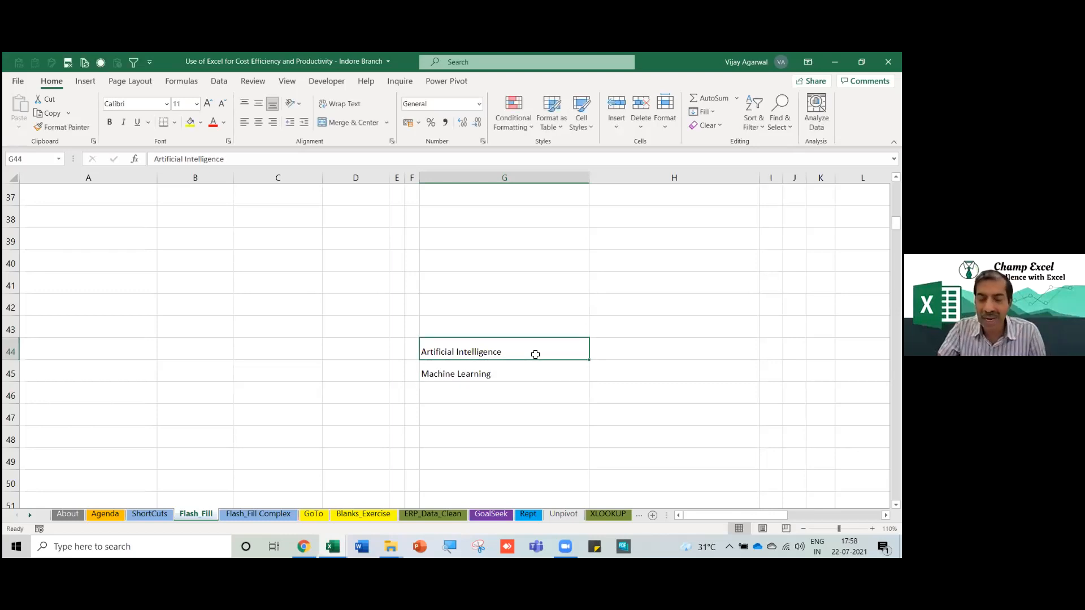
{"action": "key", "text": "ctrl+Home"}
{"action": "key", "text": "Down"}
{"action": "key", "text": "Down"}
{"action": "key", "text": "Down"}
{"action": "key", "text": "Down"}
{"action": "key", "text": "Down"}
{"action": "key", "text": "Down"}
{"action": "key", "text": "Down"}
{"action": "key", "text": "Down"}
{"action": "key", "text": "Down"}
{"action": "key", "text": "Down"}
{"action": "key", "text": "Down"}
{"action": "key", "text": "Down"}
{"action": "key", "text": "Down"}
{"action": "key", "text": "Down"}
{"action": "key", "text": "Down"}
{"action": "key", "text": "Down"}
{"action": "key", "text": "Down"}
{"action": "key", "text": "Down"}
{"action": "key", "text": "Down"}
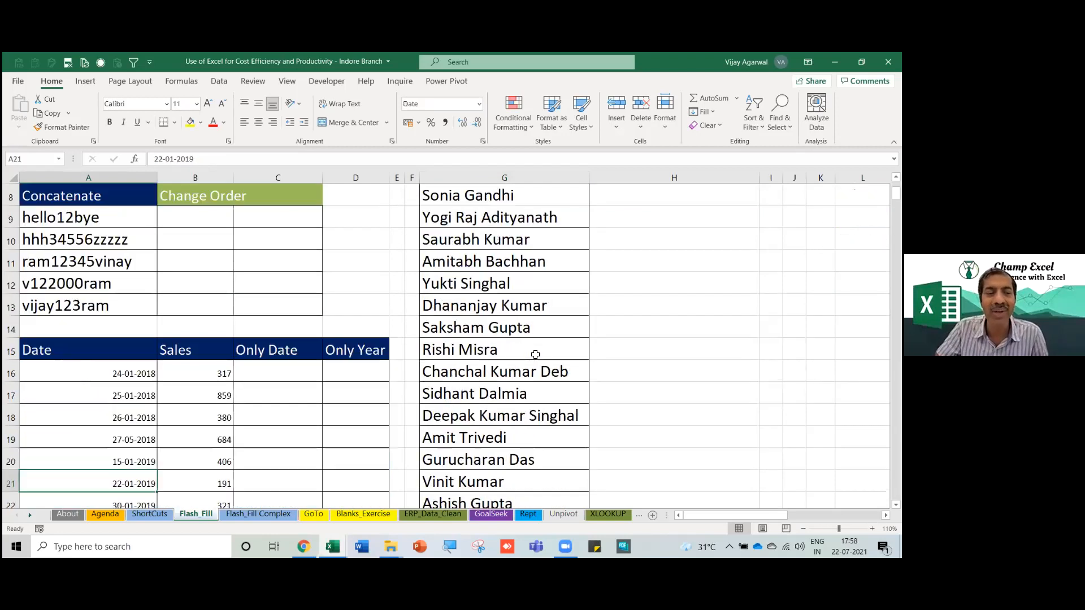
{"action": "key", "text": "Down"}
{"action": "key", "text": "Down"}
{"action": "key", "text": "Down"}
{"action": "key", "text": "Down"}
{"action": "key", "text": "Down"}
{"action": "key", "text": "Down"}
{"action": "key", "text": "Up"}
{"action": "key", "text": "Up"}
{"action": "key", "text": "Up"}
{"action": "key", "text": "Up"}
{"action": "key", "text": "Up"}
{"action": "key", "text": "Up"}
{"action": "key", "text": "Up"}
{"action": "key", "text": "Up"}
{"action": "key", "text": "Up"}
{"action": "key", "text": "Up"}
{"action": "key", "text": "Up"}
{"action": "key", "text": "Up"}
{"action": "key", "text": "Up"}
{"action": "key", "text": "Up"}
{"action": "key", "text": "Up"}
{"action": "key", "text": "Up"}
{"action": "key", "text": "Up"}
{"action": "key", "text": "Up"}
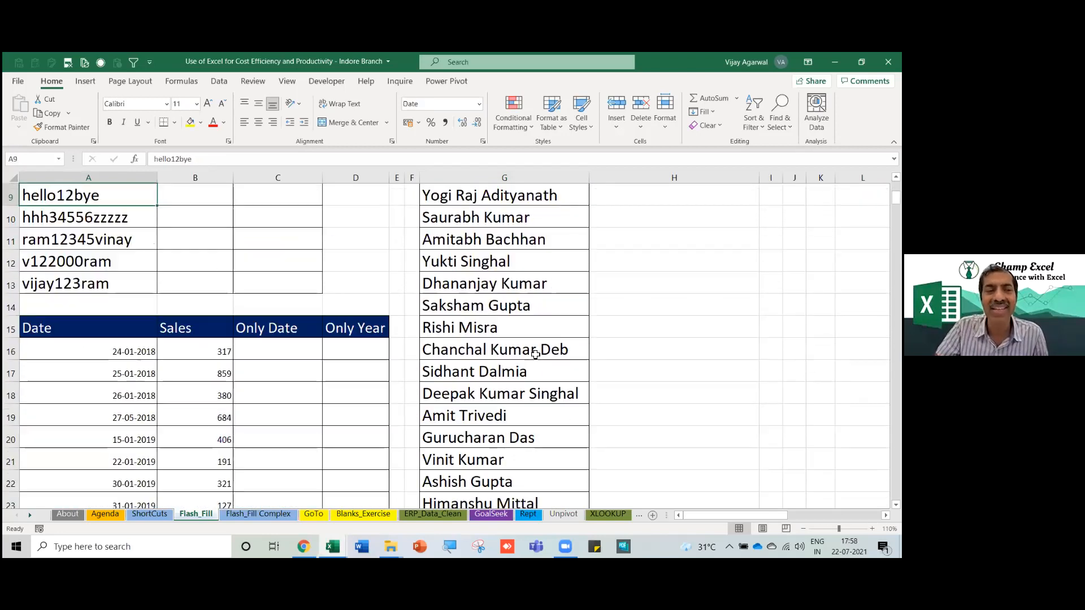
{"action": "key", "text": "Up"}
{"action": "key", "text": "Up"}
{"action": "key", "text": "Up"}
{"action": "key", "text": "Up"}
{"action": "key", "text": "Up"}
{"action": "key", "text": "Up"}
{"action": "key", "text": "Up"}
{"action": "key", "text": "Up"}
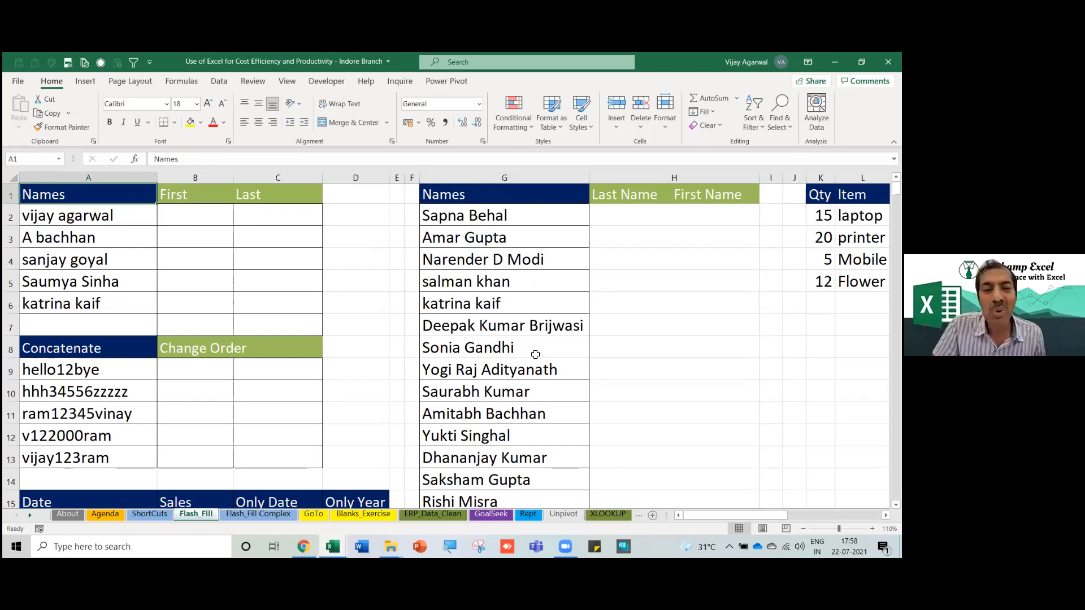
{"action": "key", "text": "Right"}
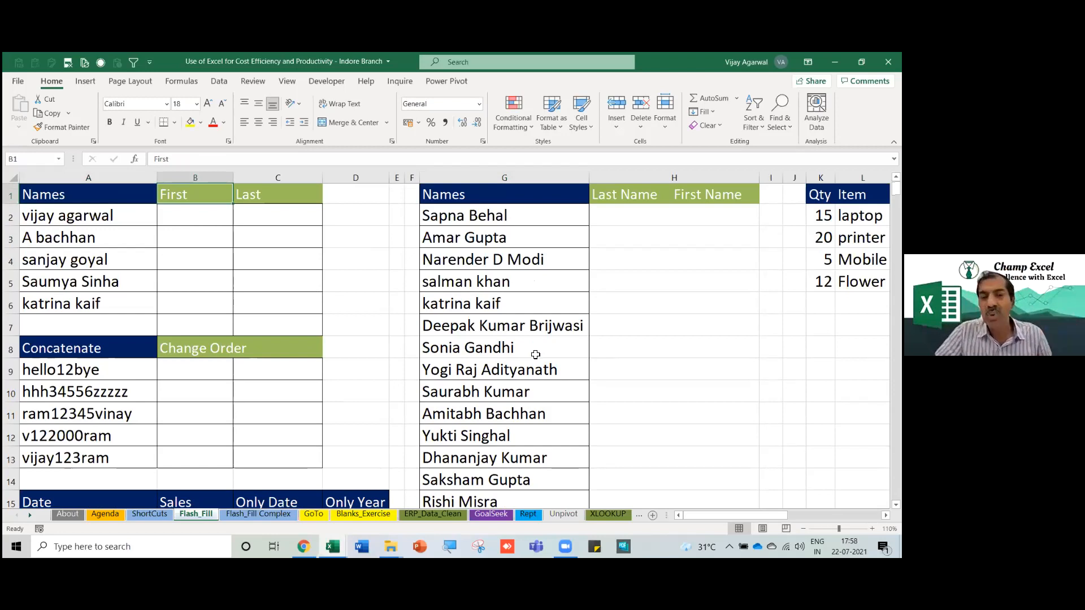
{"action": "key", "text": "Down"}
{"action": "key", "text": "Down"}
{"action": "key", "text": "Down"}
{"action": "key", "text": "Down"}
{"action": "key", "text": "Down"}
{"action": "key", "text": "Down"}
{"action": "key", "text": "Down"}
{"action": "key", "text": "Down"}
{"action": "key", "text": "Down"}
{"action": "key", "text": "Down"}
{"action": "key", "text": "Down"}
{"action": "key", "text": "Down"}
{"action": "key", "text": "Down"}
{"action": "key", "text": "Down"}
{"action": "key", "text": "Down"}
{"action": "key", "text": "Down"}
{"action": "key", "text": "Down"}
{"action": "key", "text": "Down"}
{"action": "key", "text": "Down"}
{"action": "key", "text": "Down"}
{"action": "key", "text": "Right"}
{"action": "key", "text": "Right"}
{"action": "key", "text": "Right"}
{"action": "key", "text": "Right"}
{"action": "key", "text": "Right"}
{"action": "key", "text": "Right"}
{"action": "key", "text": "Right"}
{"action": "key", "text": "Right"}
{"action": "key", "text": "Right"}
{"action": "key", "text": "Right"}
{"action": "key", "text": "Right"}
{"action": "key", "text": "Right"}
{"action": "key", "text": "Right"}
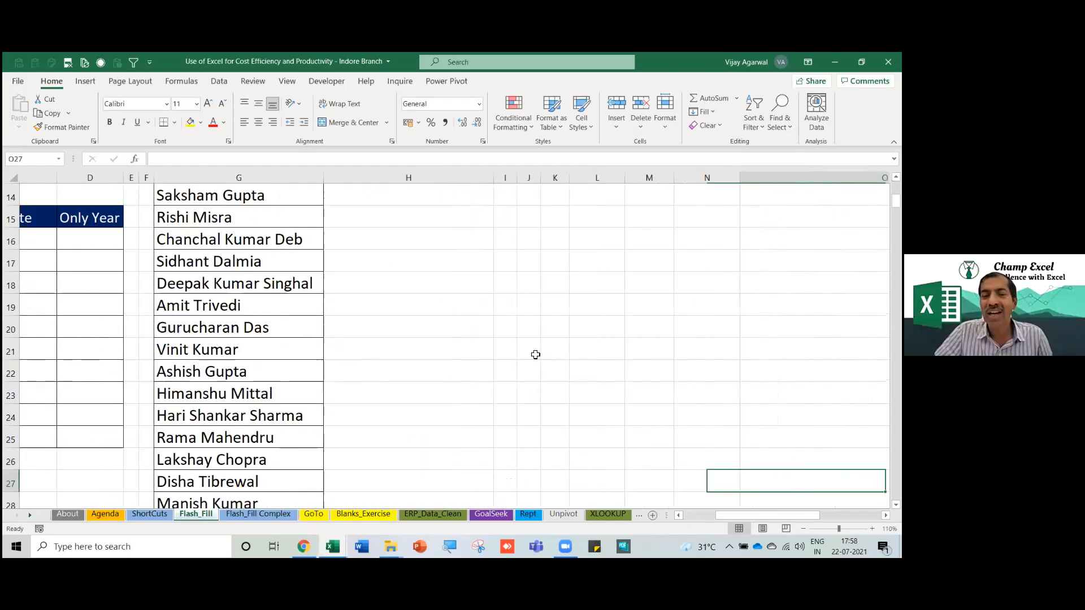
{"action": "key", "text": "Right"}
{"action": "key", "text": "Left"}
{"action": "key", "text": "Left"}
{"action": "key", "text": "Left"}
{"action": "key", "text": "Left"}
{"action": "key", "text": "Left"}
{"action": "key", "text": "Left"}
{"action": "key", "text": "Left"}
{"action": "key", "text": "Left"}
{"action": "key", "text": "Left"}
{"action": "key", "text": "Left"}
{"action": "key", "text": "Left"}
{"action": "key", "text": "Left"}
{"action": "key", "text": "Left"}
{"action": "key", "text": "Left"}
{"action": "key", "text": "Left"}
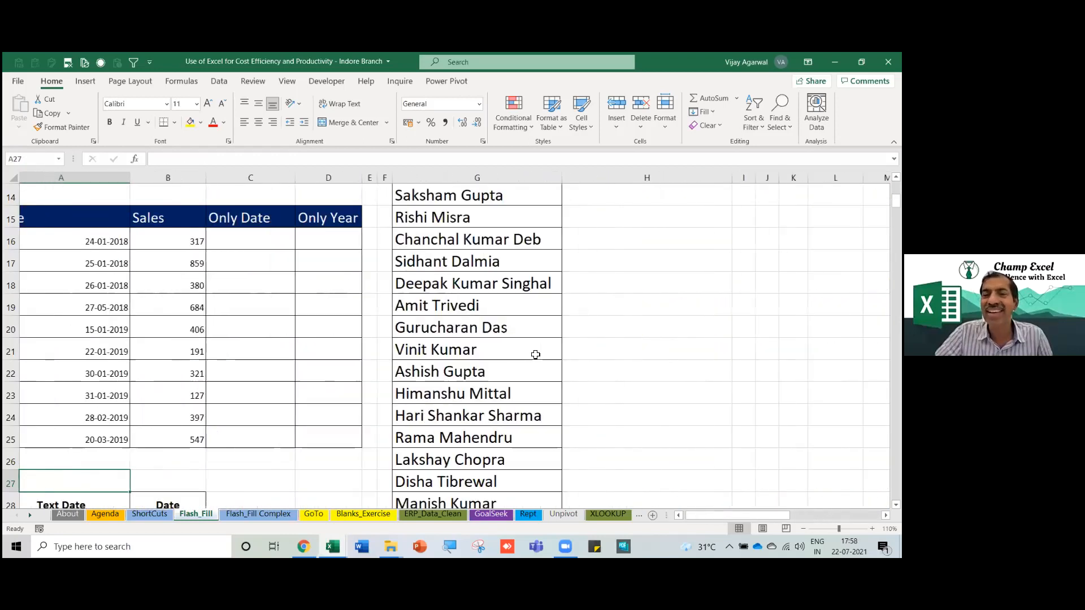
{"action": "key", "text": "Left"}
{"action": "key", "text": "Right"}
{"action": "key", "text": "Up"}
{"action": "key", "text": "Up"}
{"action": "key", "text": "Up"}
{"action": "key", "text": "Up"}
{"action": "key", "text": "Up"}
{"action": "key", "text": "Up"}
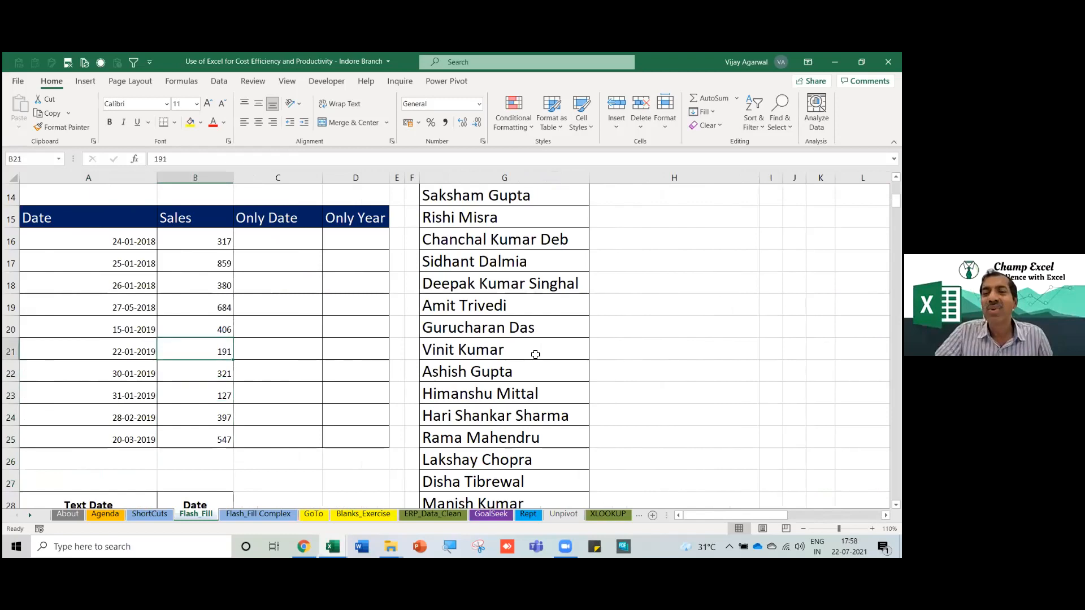
{"action": "key", "text": "Right"}
{"action": "key", "text": "Down"}
{"action": "key", "text": "Down"}
{"action": "key", "text": "Down"}
{"action": "key", "text": "Down"}
{"action": "key", "text": "Down"}
{"action": "key", "text": "Down"}
{"action": "key", "text": "Down"}
{"action": "key", "text": "Down"}
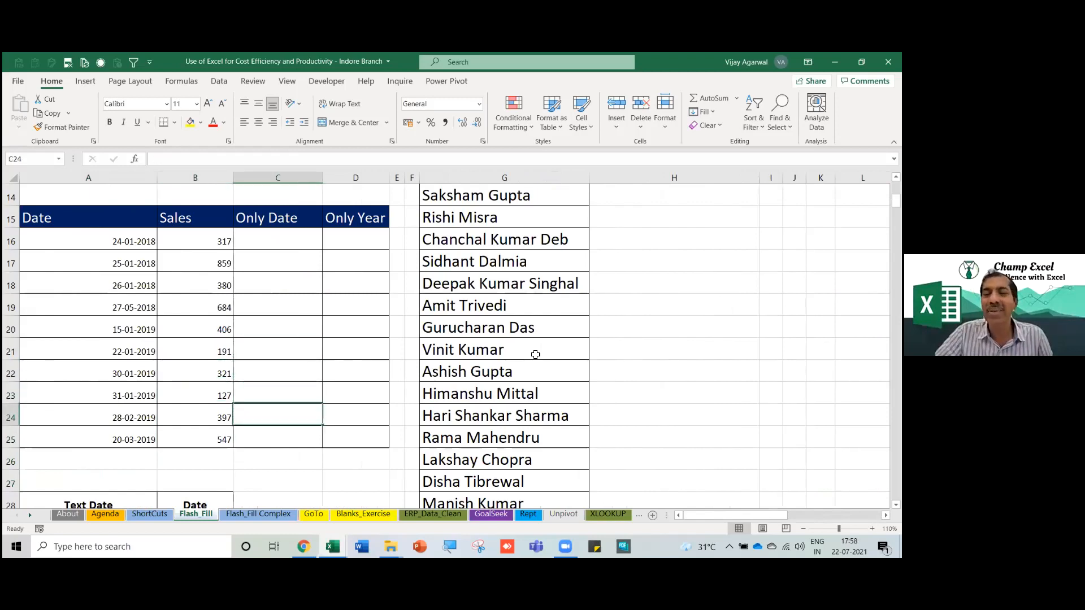
{"action": "key", "text": "Down"}
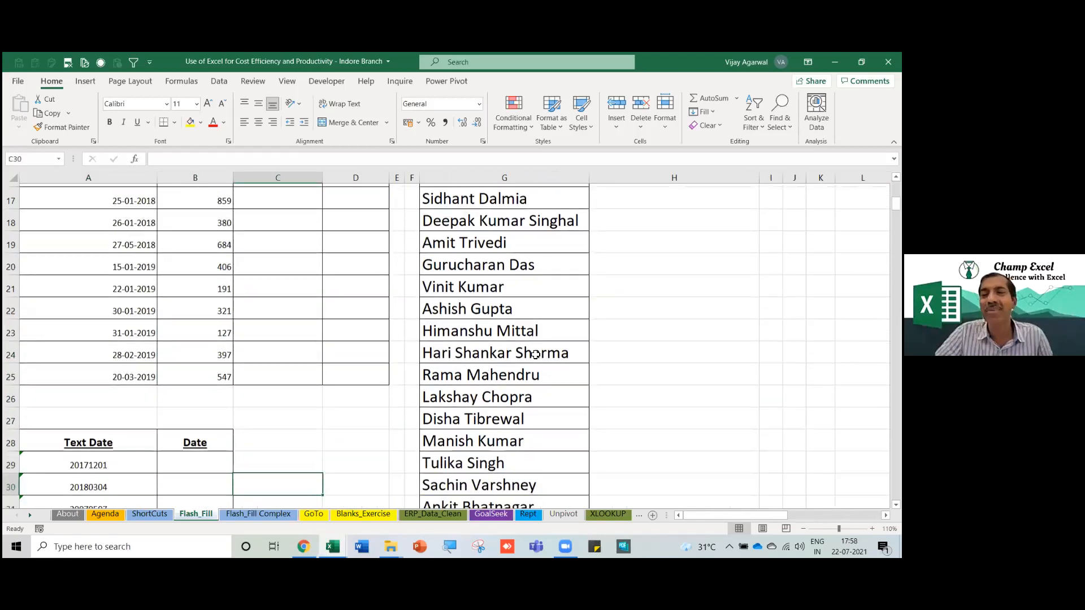
{"action": "key", "text": "Down"}
{"action": "key", "text": "Right"}
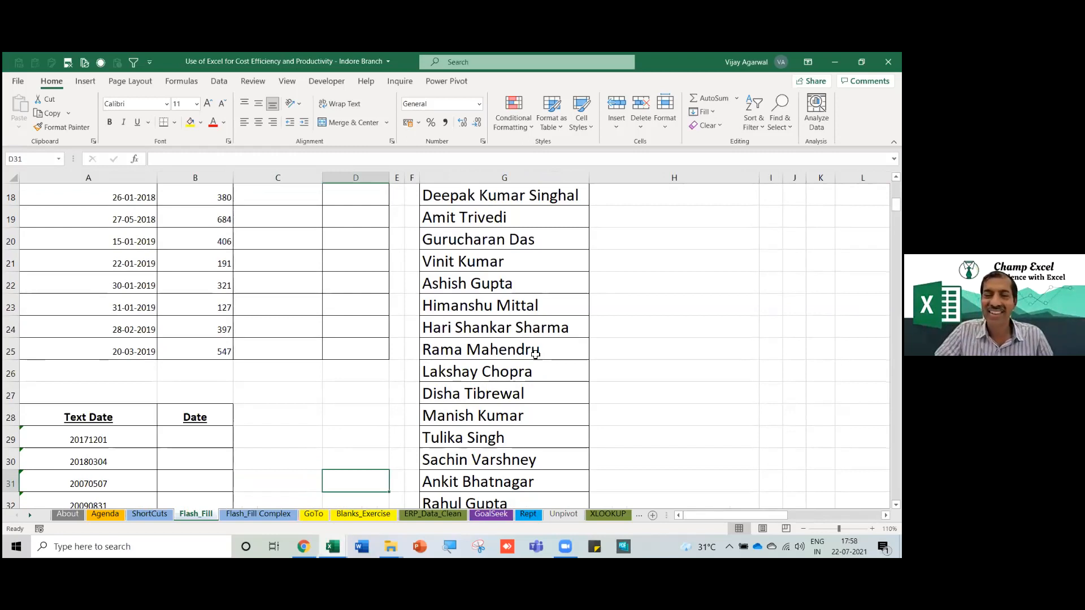
{"action": "key", "text": "Up"}
{"action": "key", "text": "Up"}
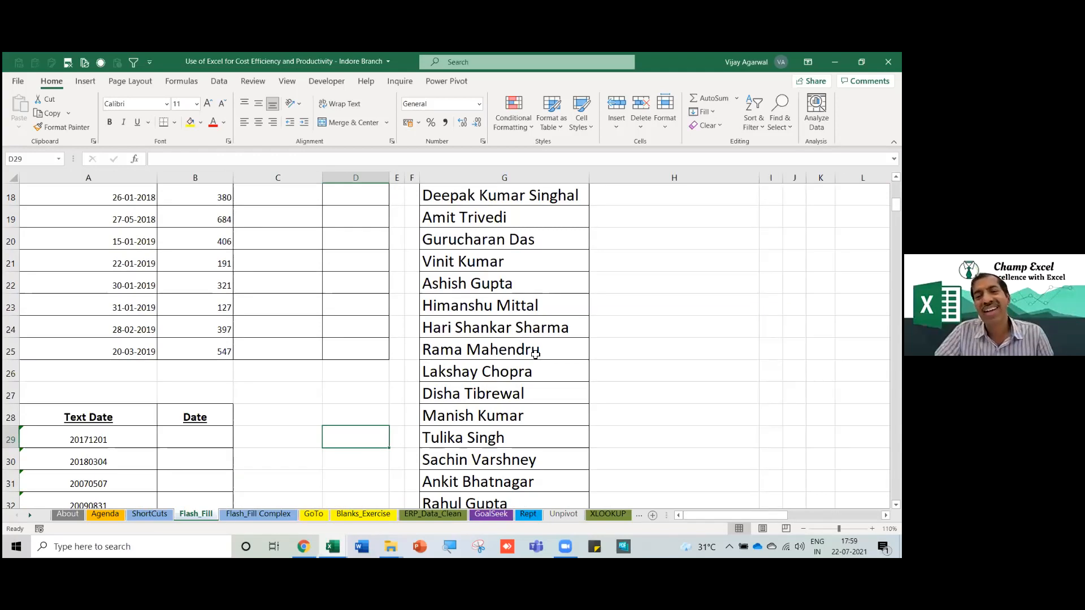
{"action": "key", "text": "Down"}
{"action": "key", "text": "Down"}
{"action": "key", "text": "Down"}
{"action": "key", "text": "Down"}
{"action": "key", "text": "Down"}
{"action": "key", "text": "Down"}
{"action": "key", "text": "Down"}
{"action": "key", "text": "Down"}
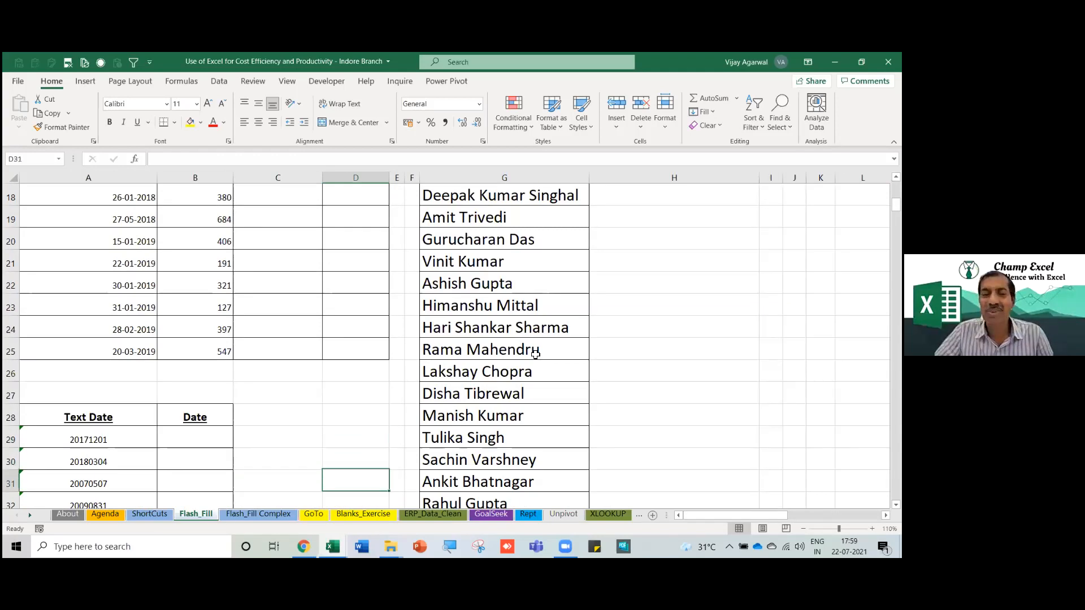
Type the label Flash Fill in G37.
{"action": "key", "text": "Right"}
{"action": "key", "text": "Right"}
{"action": "key", "text": "Right"}
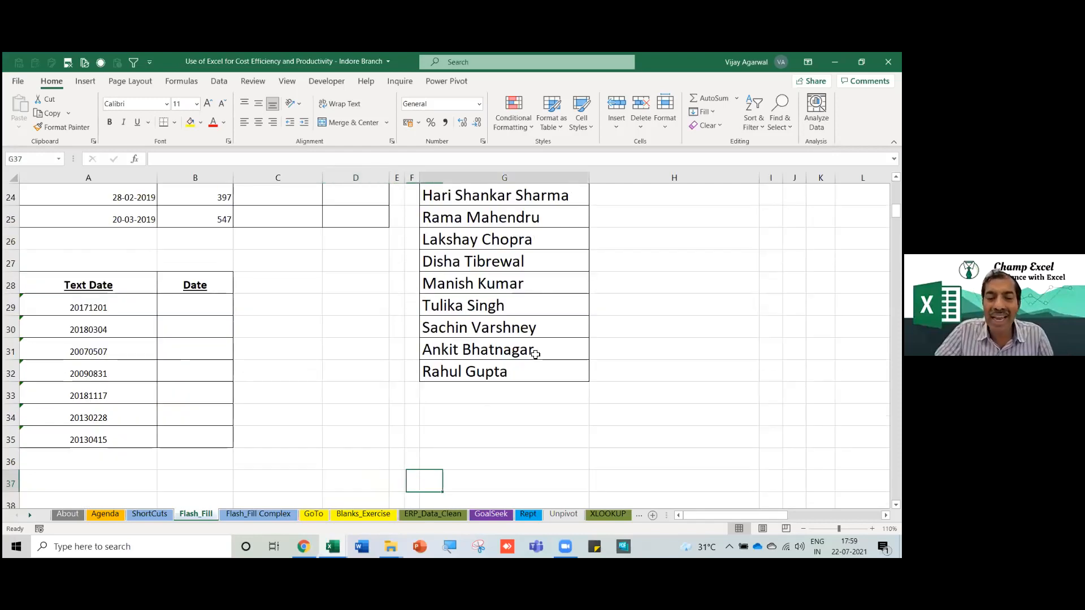
{"action": "type", "text": "Flash Fill"}
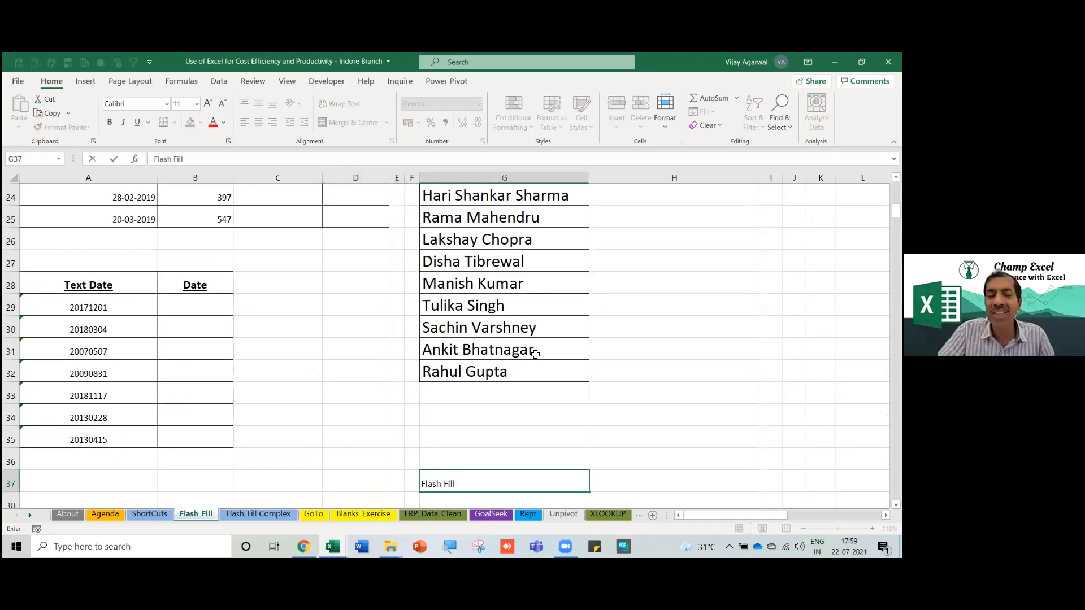
{"action": "key", "text": "Return"}
{"action": "key", "text": "Right"}
{"action": "key", "text": "Right"}
{"action": "key", "text": "Left"}
{"action": "key", "text": "Left"}
{"action": "key", "text": "Up"}
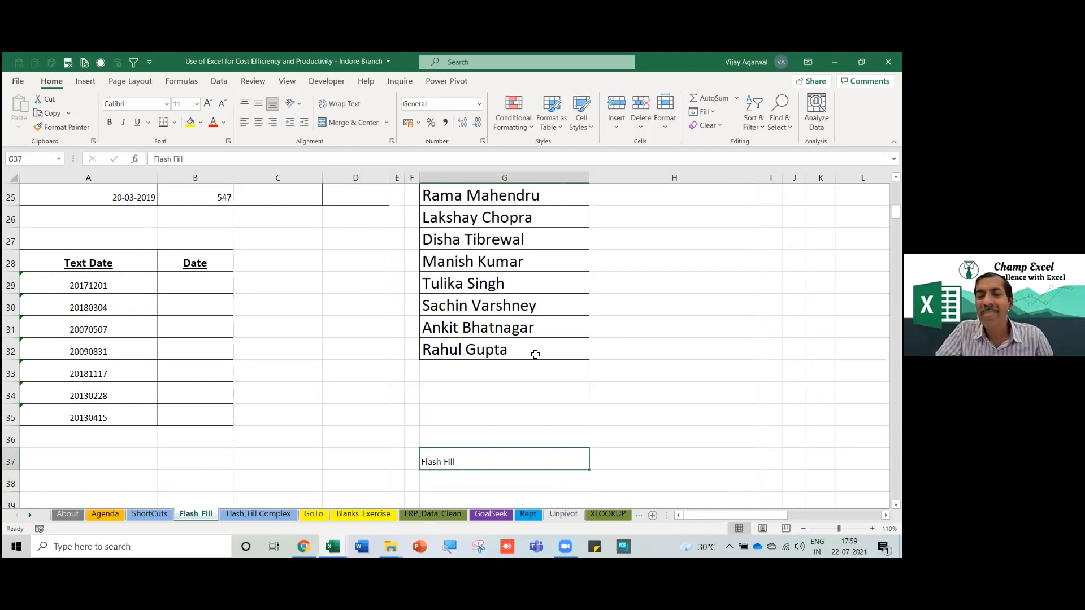
Enter Office 365 in G39, two rows below the label.
{"action": "key", "text": "Left"}
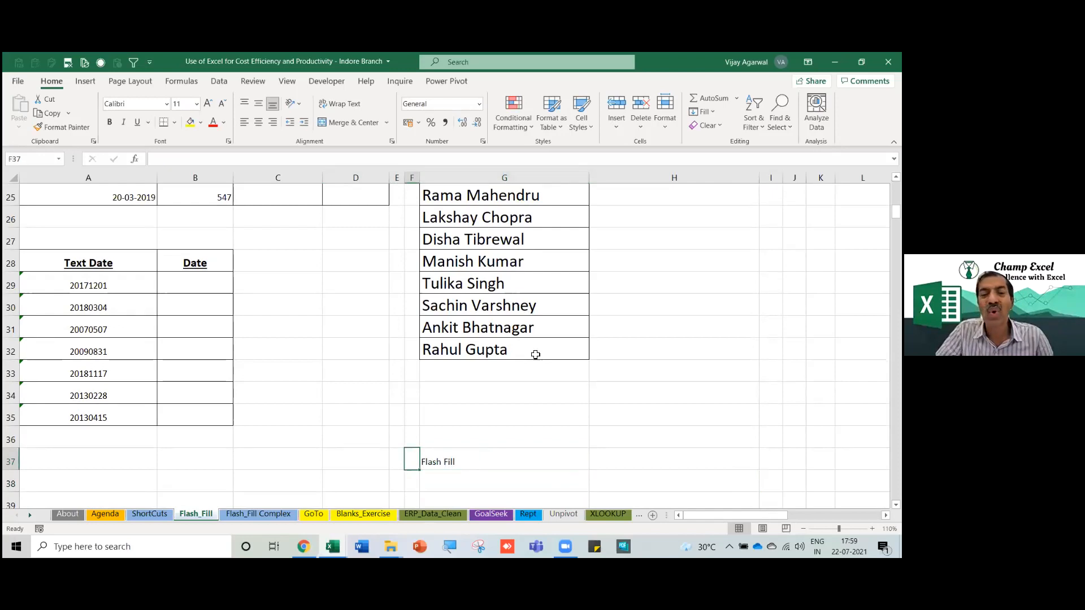
{"action": "key", "text": "Down"}
{"action": "key", "text": "Down"}
{"action": "key", "text": "Left"}
{"action": "key", "text": "Right"}
{"action": "key", "text": "Right"}
{"action": "key", "text": "Left"}
{"action": "key", "text": "Right"}
{"action": "type", "text": "Offi"}
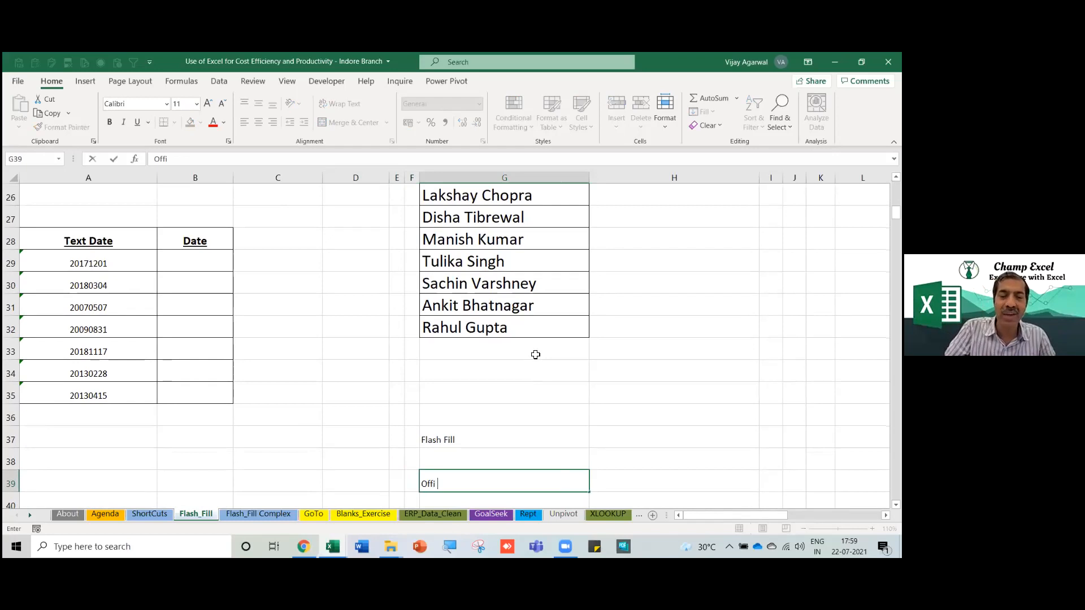
{"action": "type", "text": " ce 3"}
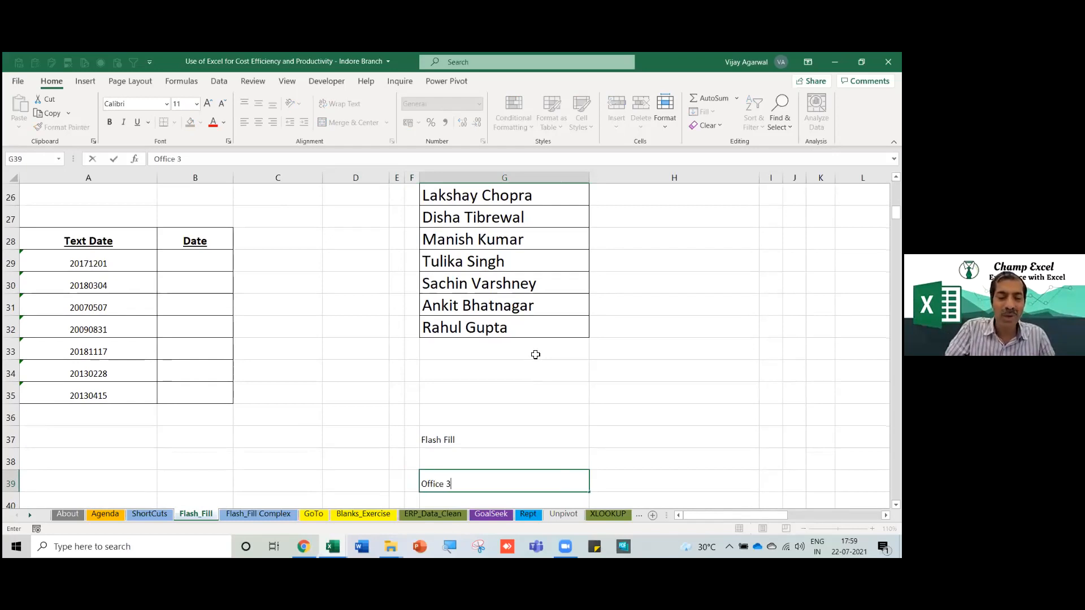
{"action": "type", "text": "65"}
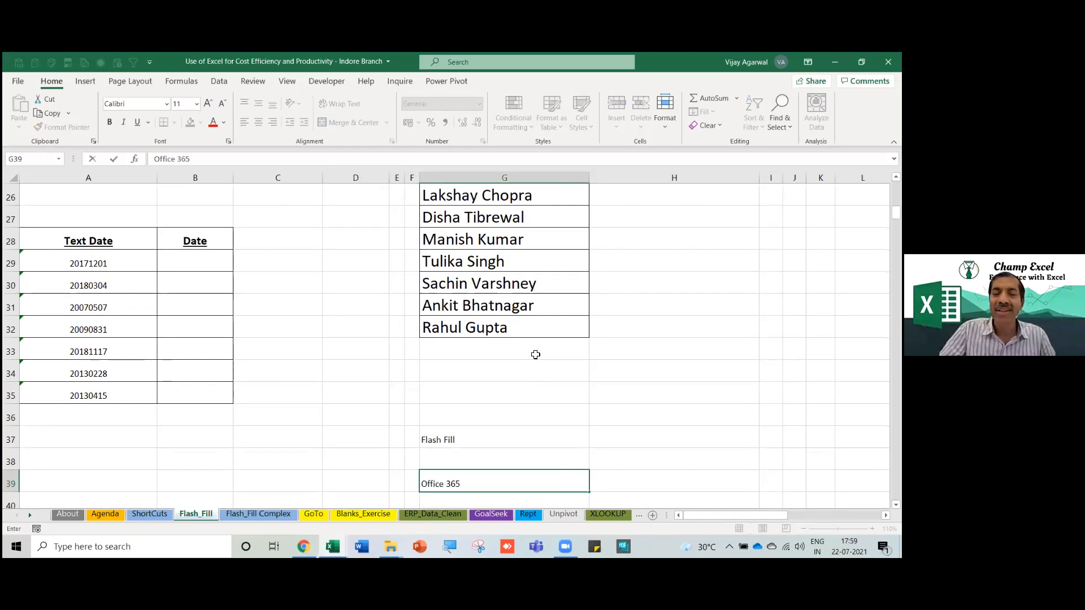
{"action": "key", "text": "Return"}
{"action": "scroll", "coordinate": [535, 355], "scroll_direction": "down", "scroll_amount": 1}
{"action": "key", "text": "Up"}
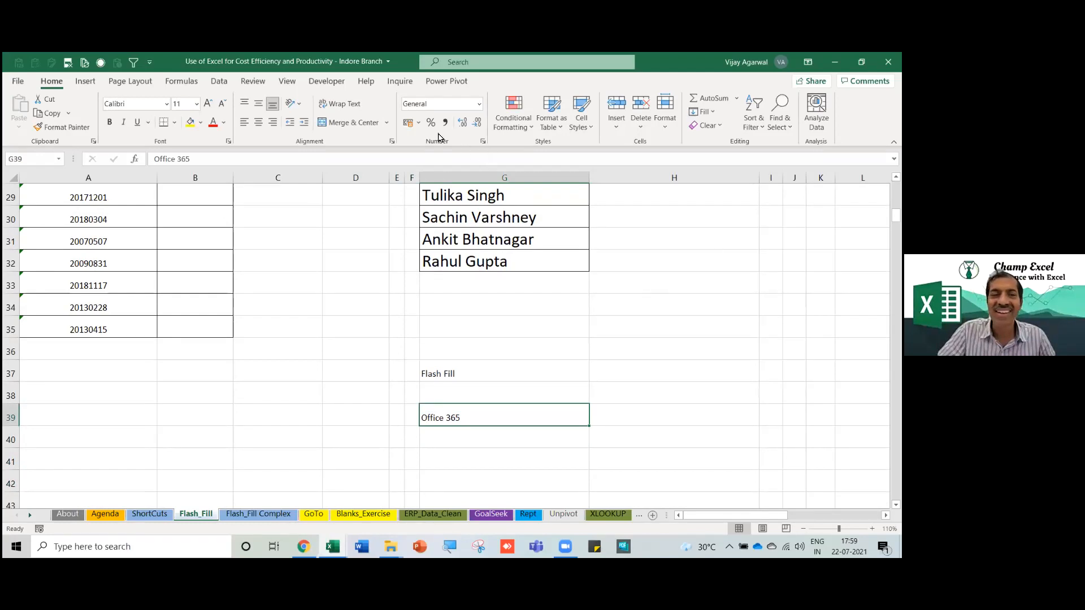
Enter the years 2013, 2016, 2016 and 2019 in G40:G43.
{"action": "left_click", "coordinate": [473, 432]}
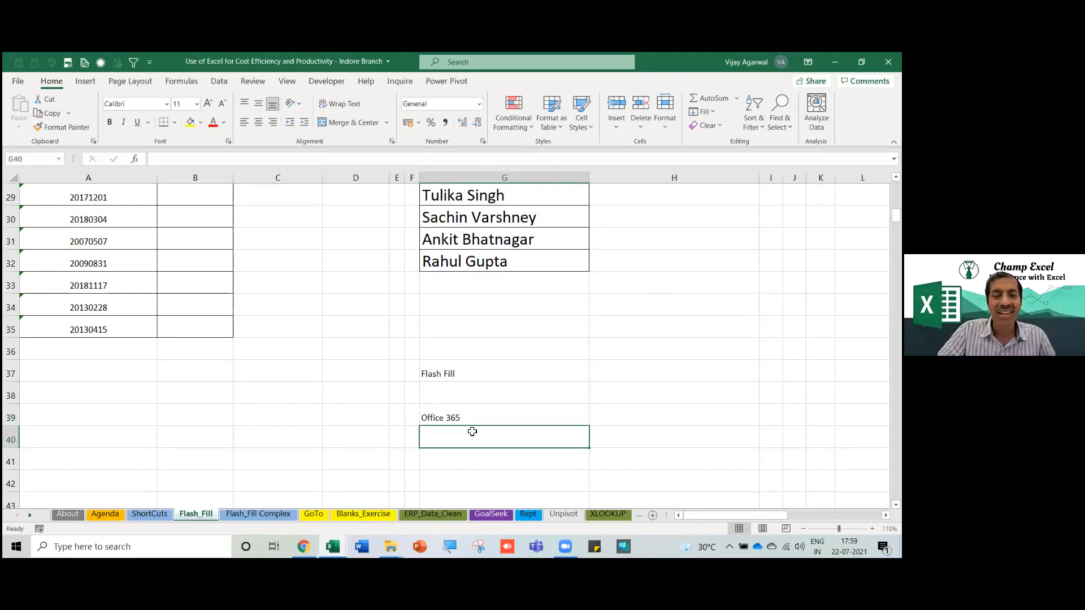
{"action": "type", "text": "2013"}
{"action": "key", "text": "Return"}
{"action": "type", "text": "2"}
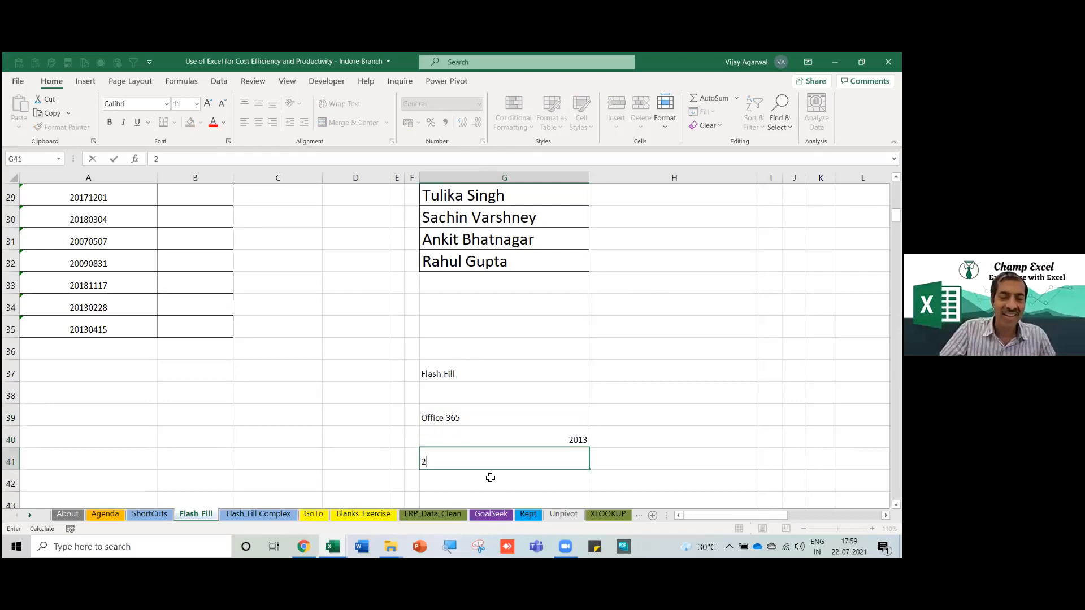
{"action": "type", "text": "016"}
{"action": "key", "text": "Return"}
{"action": "type", "text": "2016"}
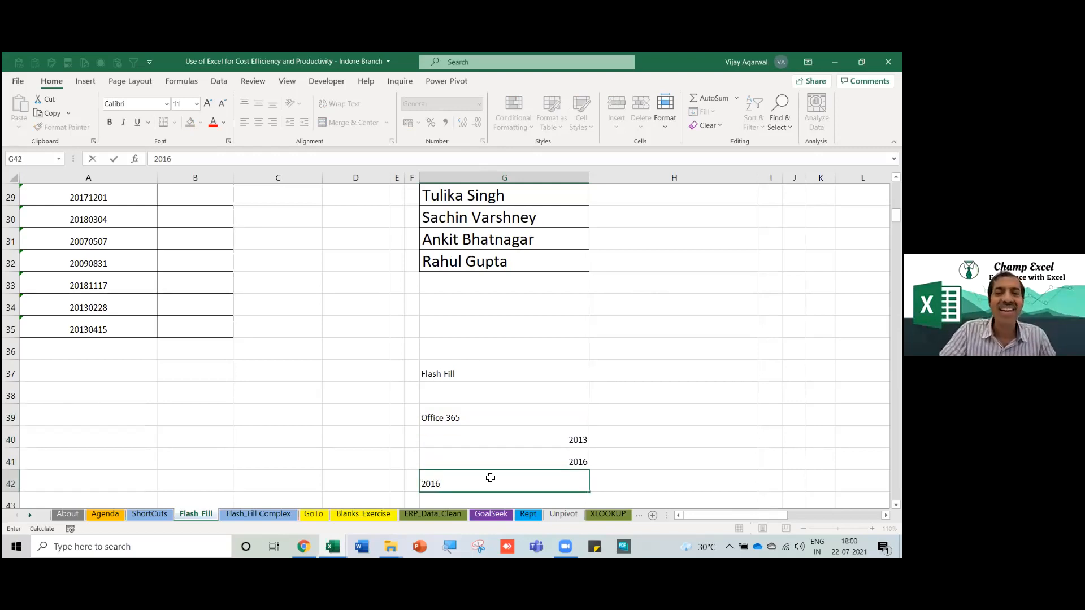
{"action": "key", "text": "Return"}
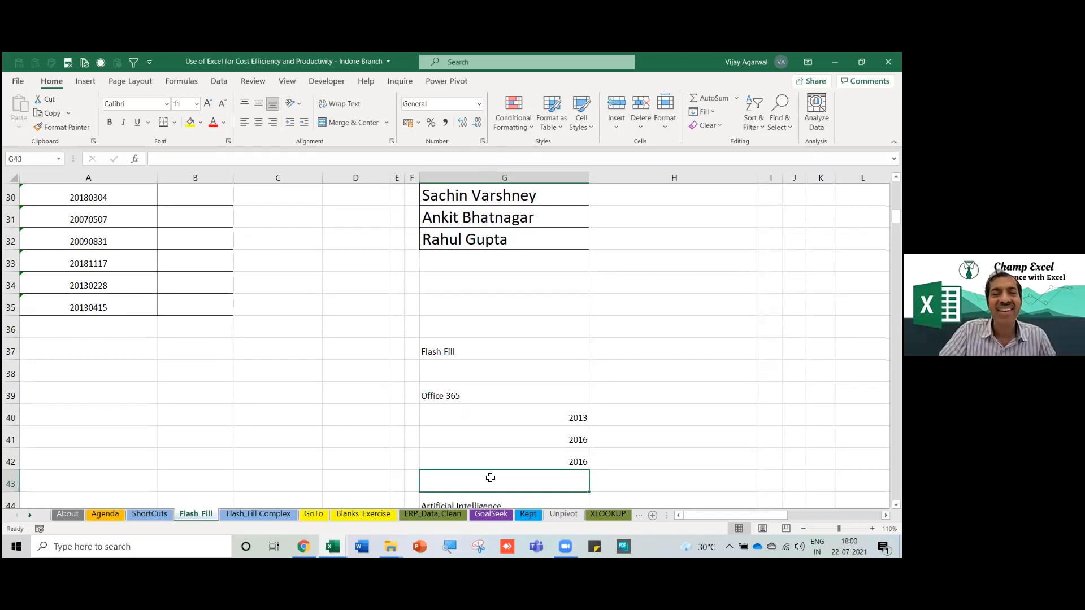
{"action": "type", "text": "2019"}
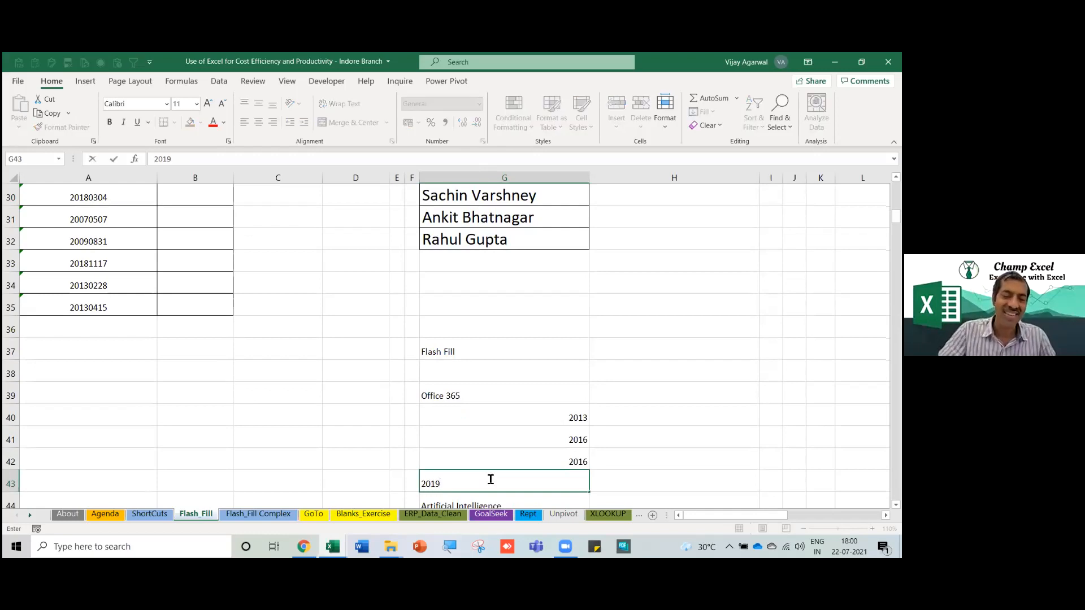
{"action": "key", "text": "Return"}
Select the list from Office 365 down to 2019, then deselect it.
{"action": "key", "text": "Up"}
{"action": "key", "text": "Up"}
{"action": "key", "text": "Up"}
{"action": "key", "text": "Up"}
{"action": "key", "text": "Up"}
{"action": "key", "text": "shift+Down"}
{"action": "key", "text": "shift+Down"}
{"action": "key", "text": "shift+Down"}
{"action": "key", "text": "shift+Down"}
{"action": "key", "text": "shift+Down"}
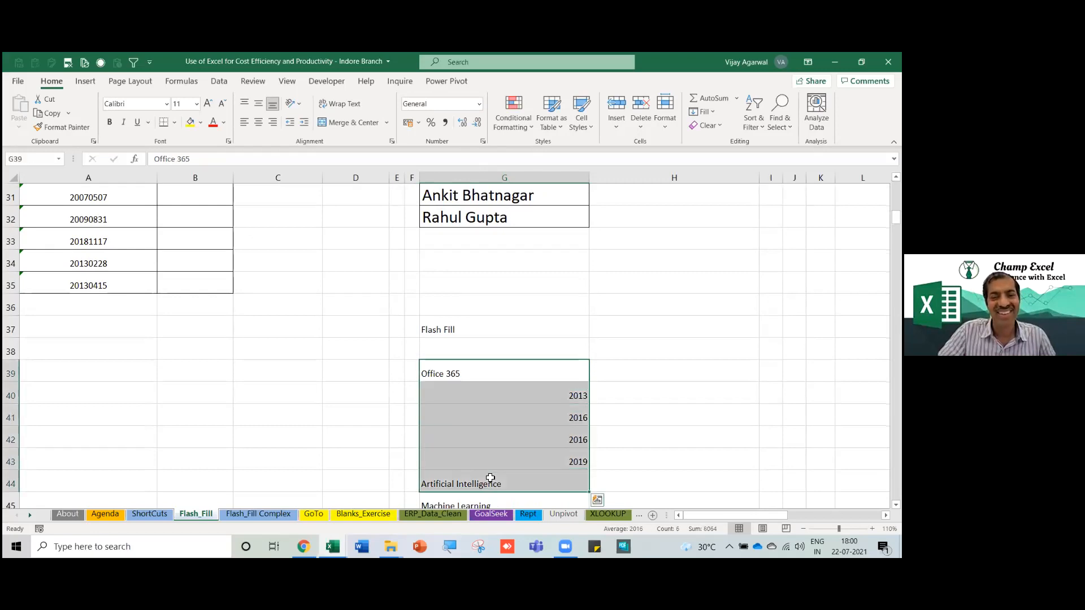
{"action": "key", "text": "shift+Up"}
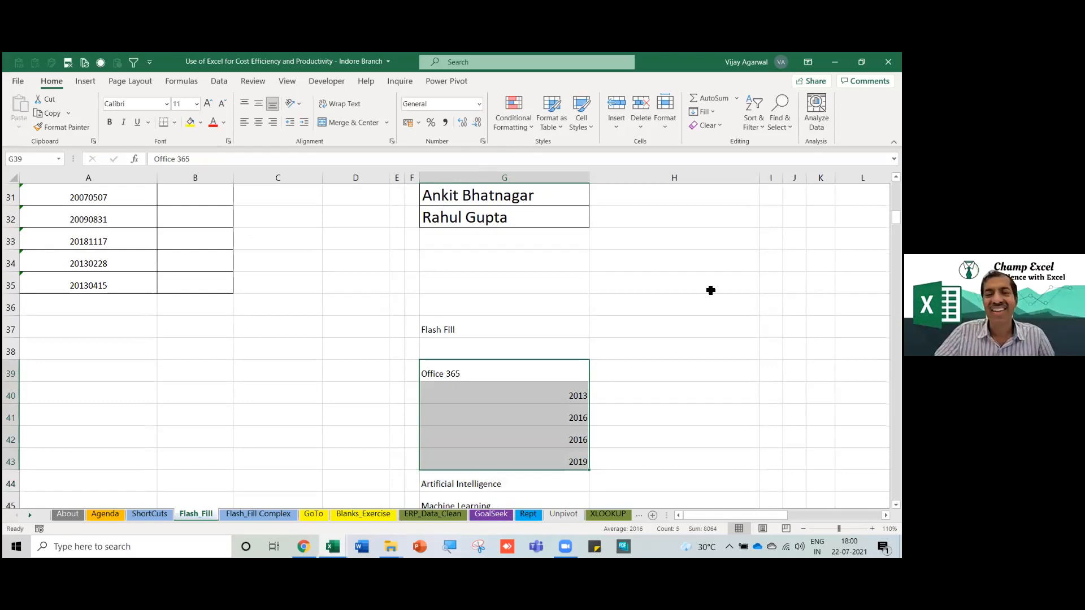
{"action": "left_click", "coordinate": [632, 334]}
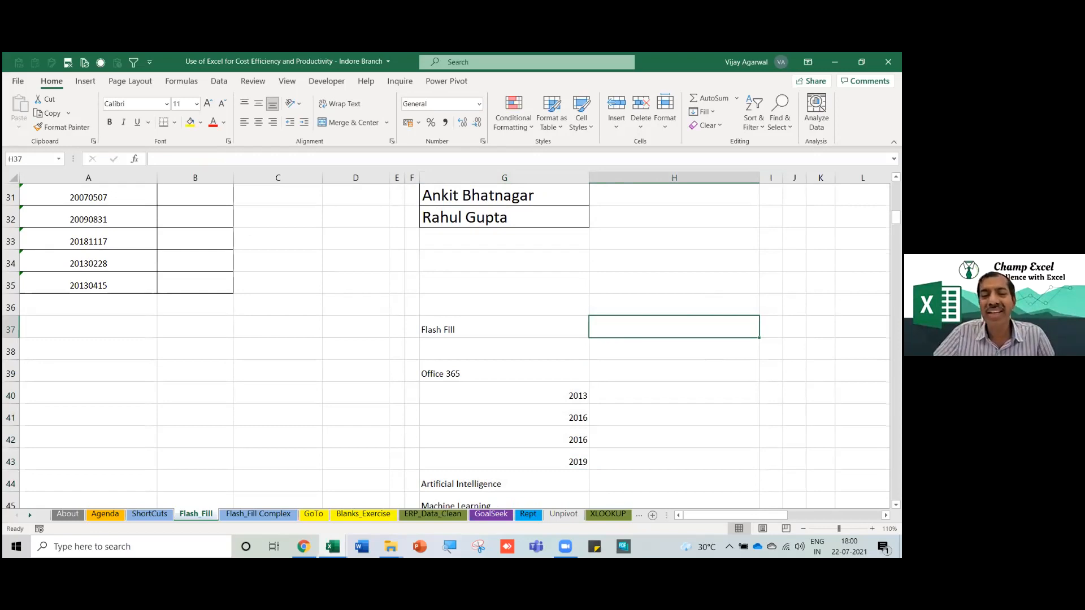
{"action": "left_click", "coordinate": [535, 390]}
{"action": "left_click", "coordinate": [499, 325]}
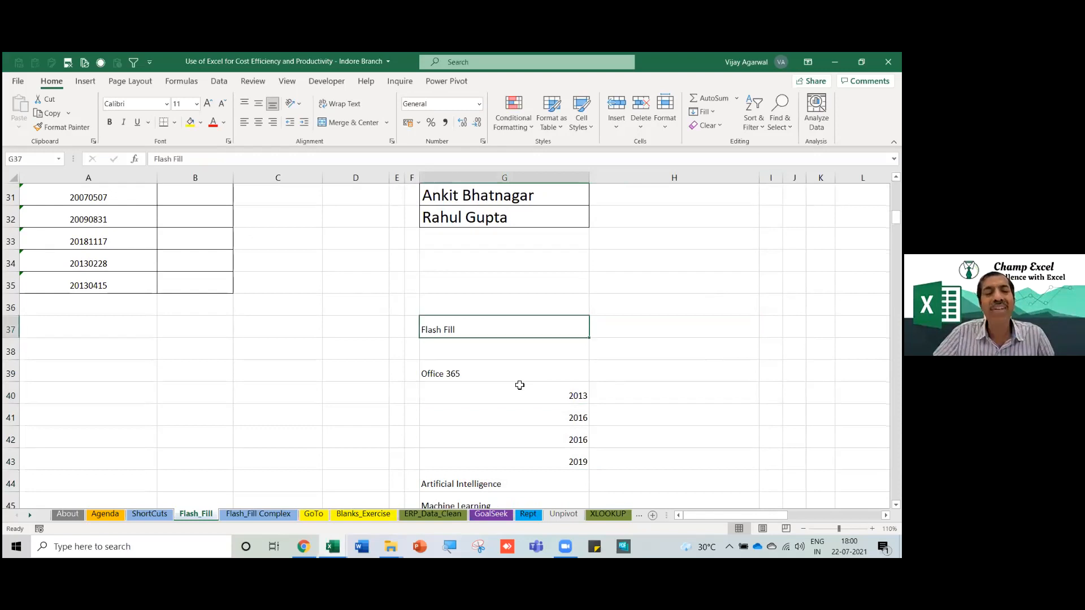
{"action": "left_click", "coordinate": [515, 376]}
{"action": "left_click", "coordinate": [560, 417]}
{"action": "left_click", "coordinate": [562, 453]}
{"action": "left_click_drag", "start_coordinate": [501, 329], "coordinate": [502, 346]}
{"action": "left_click_drag", "start_coordinate": [517, 445], "coordinate": [516, 453]}
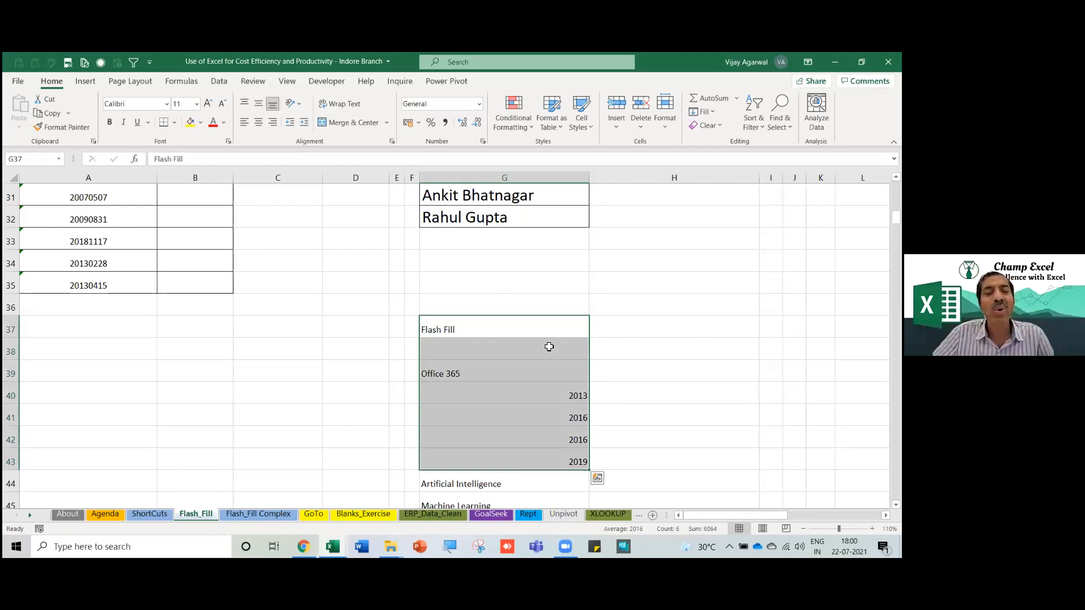
{"action": "left_click_drag", "start_coordinate": [494, 331], "coordinate": [497, 479]}
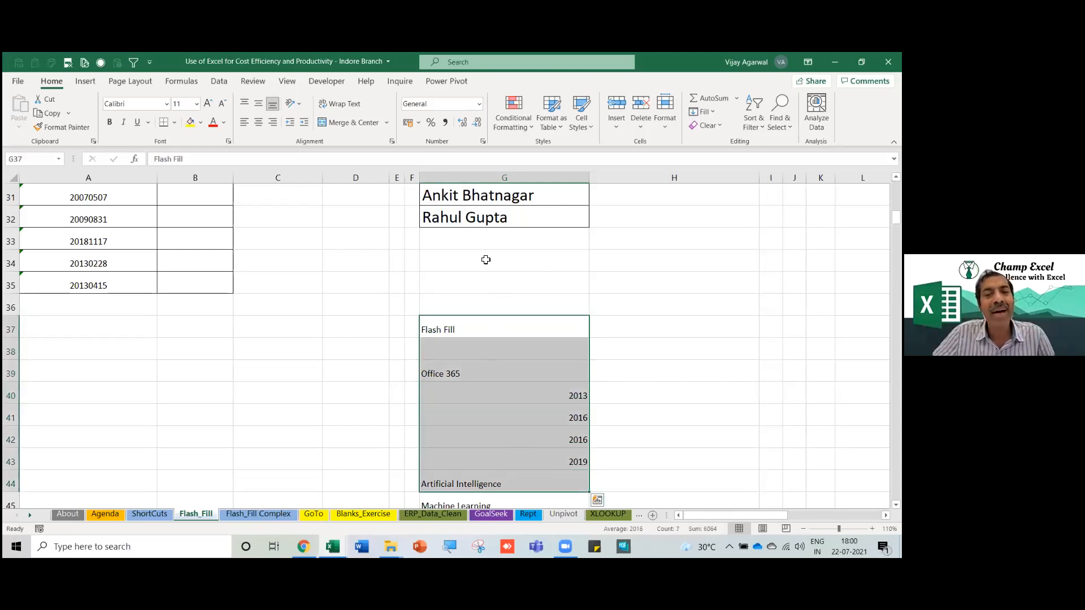
{"action": "left_click", "coordinate": [552, 397]}
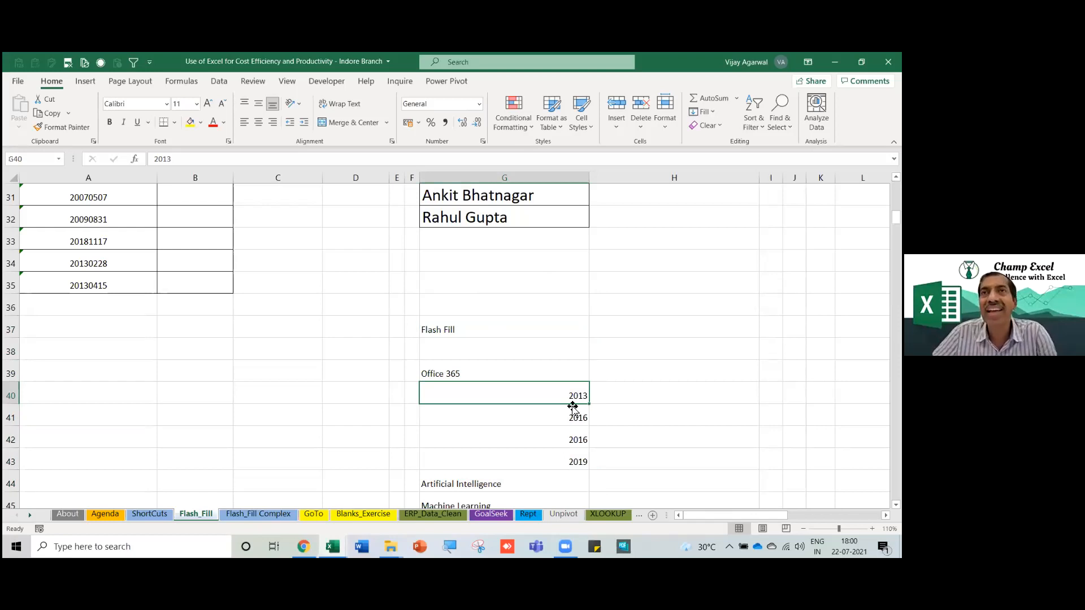
{"action": "scroll", "coordinate": [520, 420], "scroll_direction": "down", "scroll_amount": 3}
{"action": "scroll", "coordinate": [520, 420], "scroll_direction": "up", "scroll_amount": 3}
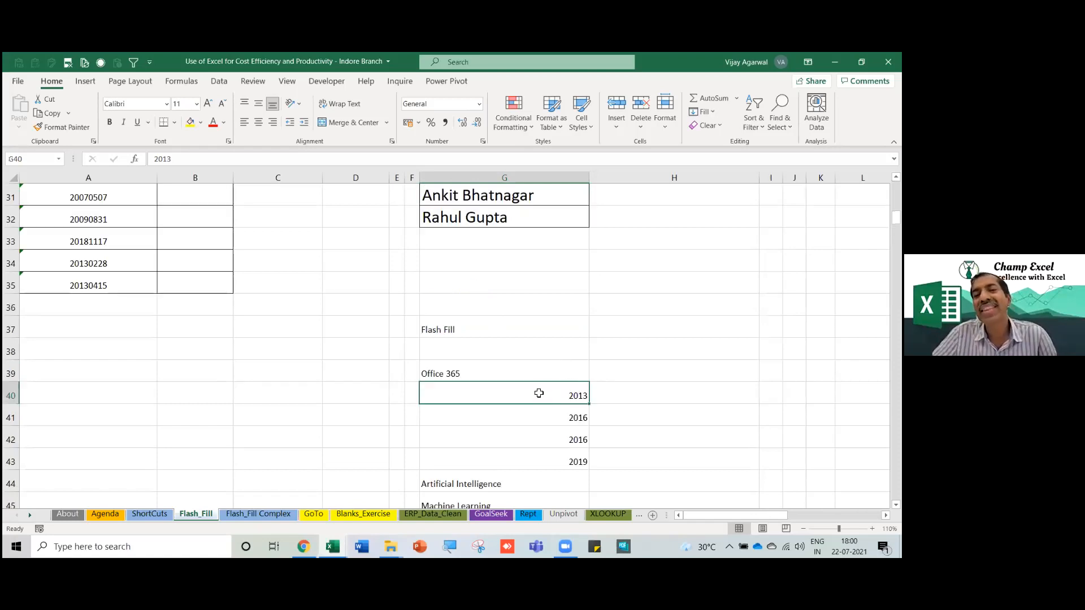
{"action": "left_click", "coordinate": [544, 419]}
{"action": "left_click", "coordinate": [549, 395]}
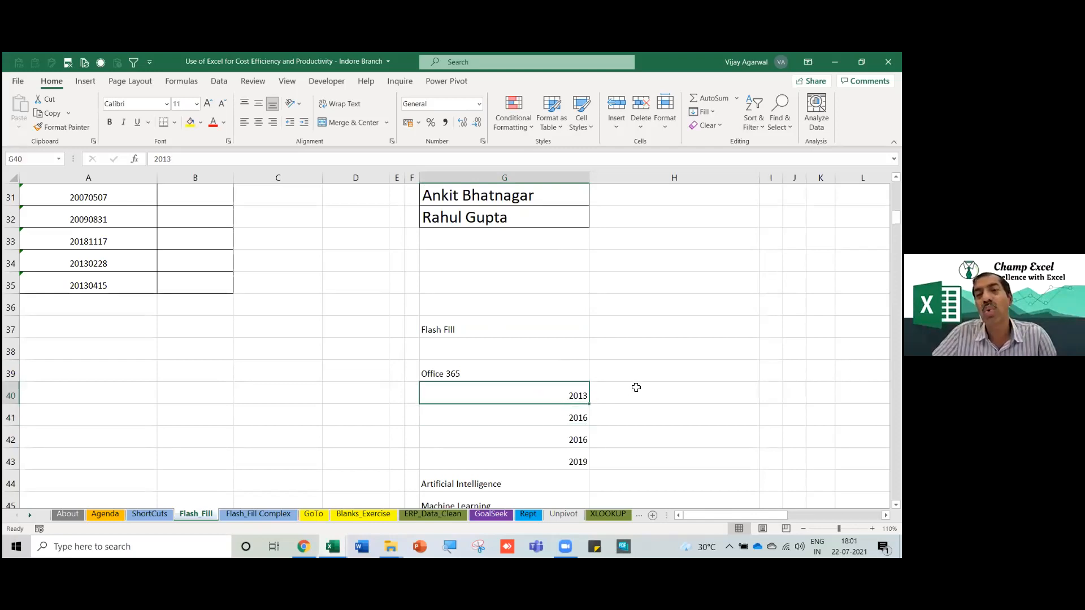
{"action": "left_click", "coordinate": [657, 117]}
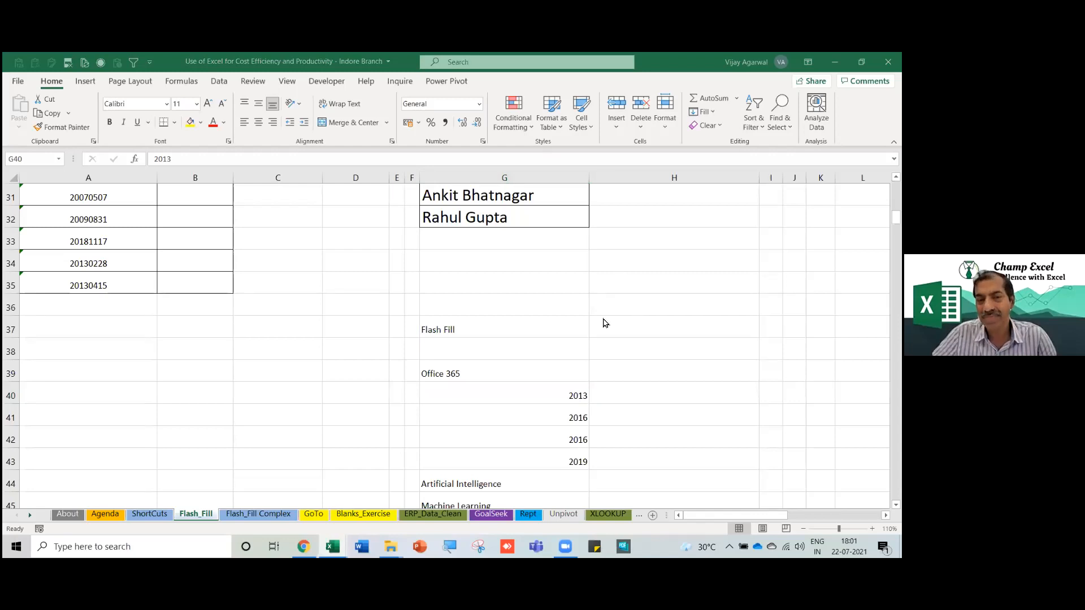
{"action": "left_click", "coordinate": [523, 396]}
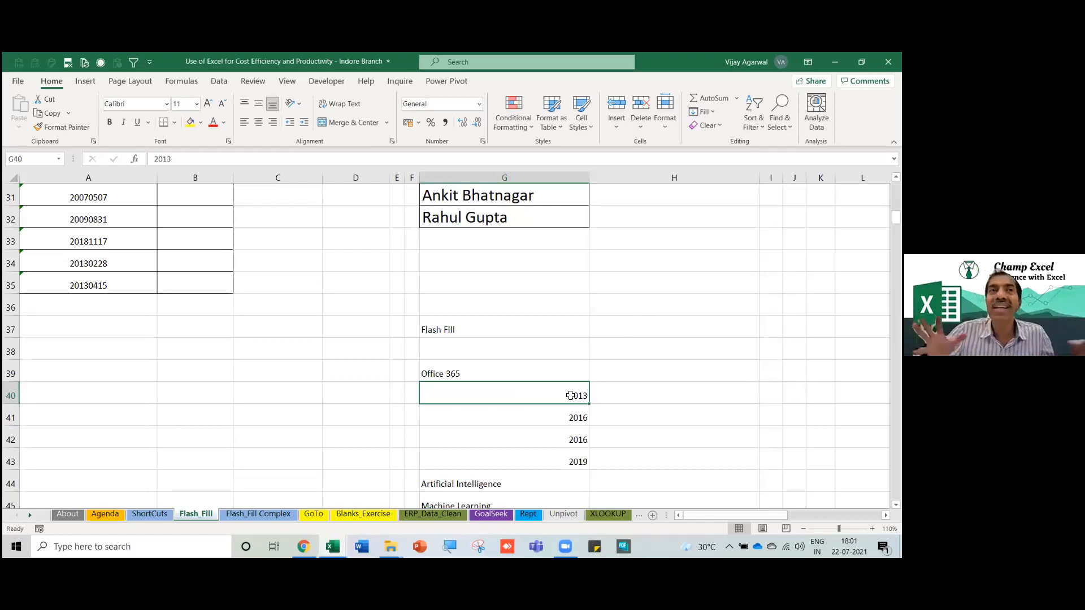
Scroll to the top and move right to the GST Number list in column Q.
{"action": "scroll", "coordinate": [163, 384], "scroll_direction": "up", "scroll_amount": 6}
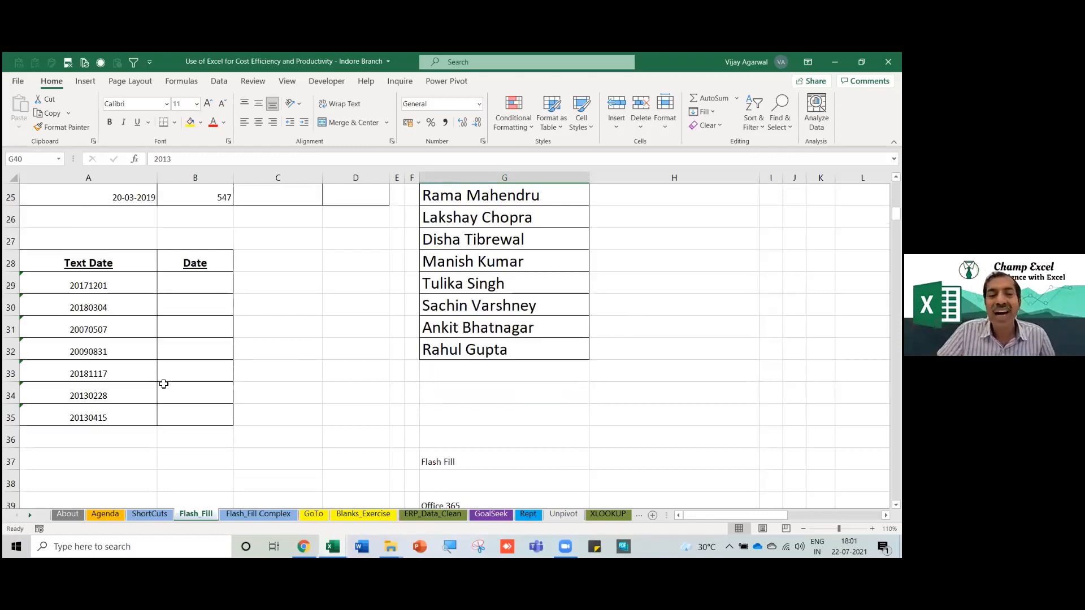
{"action": "scroll", "coordinate": [164, 383], "scroll_direction": "up", "scroll_amount": 4}
{"action": "left_click", "coordinate": [97, 392]}
{"action": "left_click", "coordinate": [442, 377]}
{"action": "key", "text": "Right"}
{"action": "key", "text": "Right"}
{"action": "key", "text": "Right"}
{"action": "key", "text": "Right"}
{"action": "key", "text": "Right"}
{"action": "key", "text": "Right"}
{"action": "key", "text": "Right"}
{"action": "key", "text": "Right"}
{"action": "key", "text": "Right"}
{"action": "key", "text": "Right"}
{"action": "key", "text": "Right"}
{"action": "key", "text": "Right"}
{"action": "key", "text": "Right"}
{"action": "key", "text": "Right"}
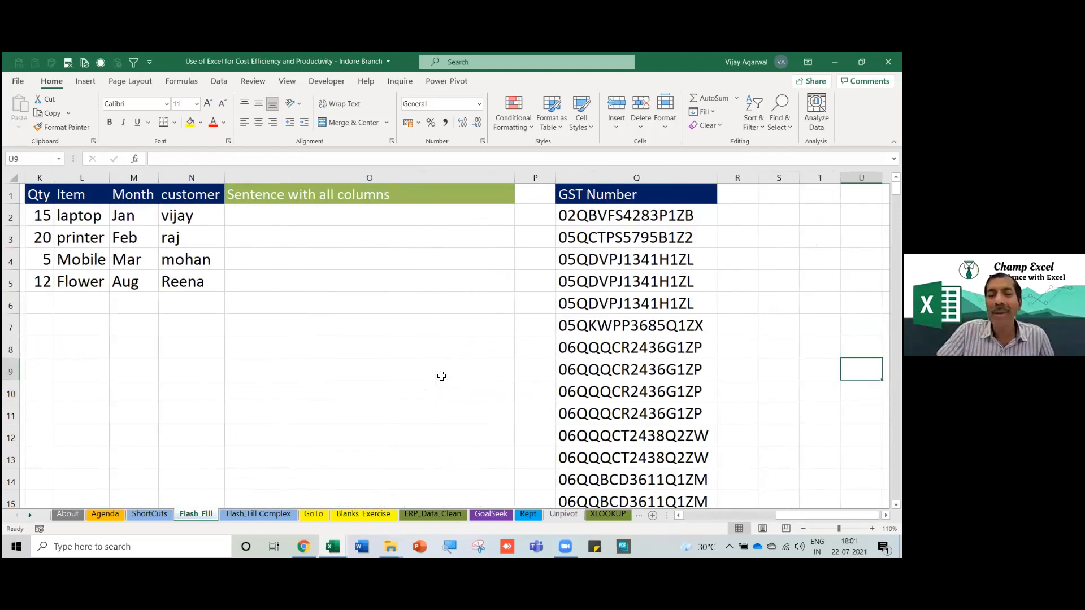
{"action": "key", "text": "Right"}
{"action": "key", "text": "Right"}
{"action": "key", "text": "Right"}
{"action": "key", "text": "Right"}
{"action": "key", "text": "Right"}
{"action": "key", "text": "Right"}
Select blocks and individual entries of the GST Number list.
{"action": "left_click_drag", "start_coordinate": [154, 221], "coordinate": [129, 397]}
{"action": "left_click", "coordinate": [122, 243]}
{"action": "left_click_drag", "start_coordinate": [142, 203], "coordinate": [135, 436]}
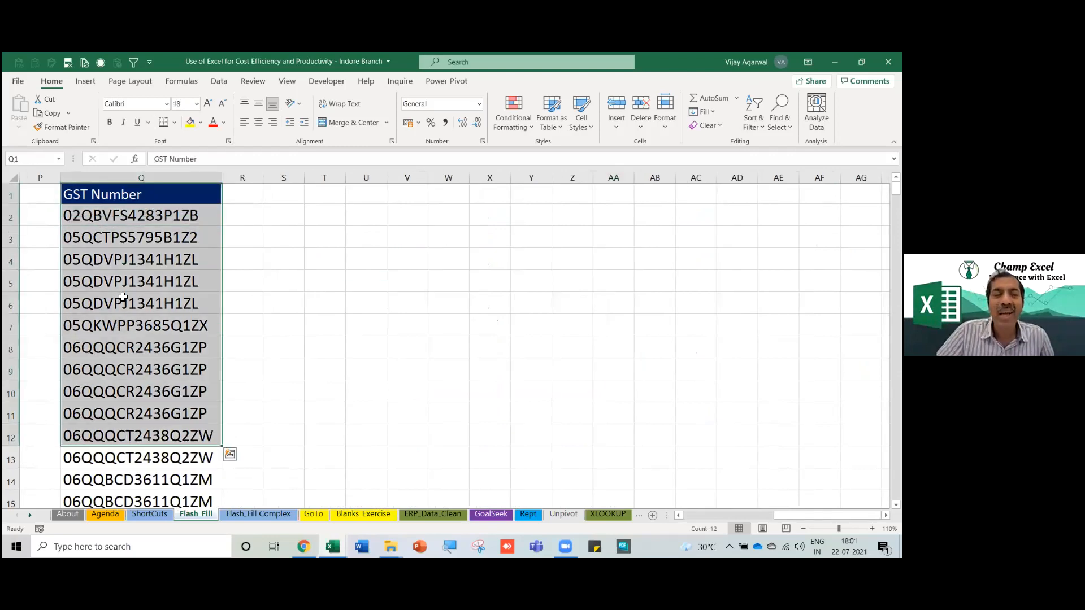
{"action": "left_click_drag", "start_coordinate": [123, 285], "coordinate": [125, 325]}
{"action": "left_click_drag", "start_coordinate": [132, 217], "coordinate": [128, 455]}
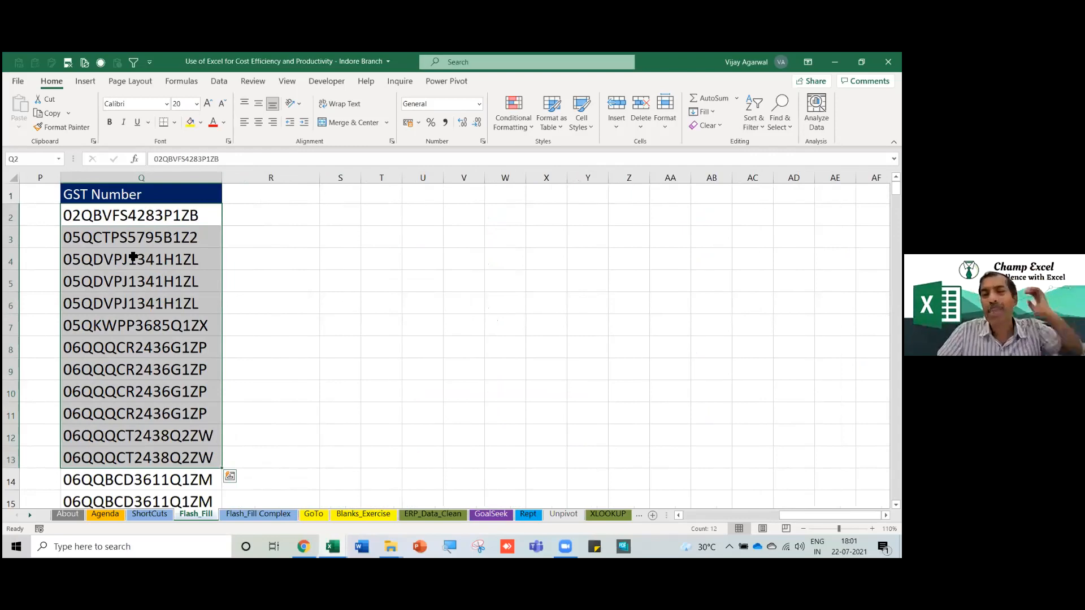
{"action": "left_click", "coordinate": [133, 257]}
{"action": "left_click", "coordinate": [97, 304]}
{"action": "left_click", "coordinate": [97, 348]}
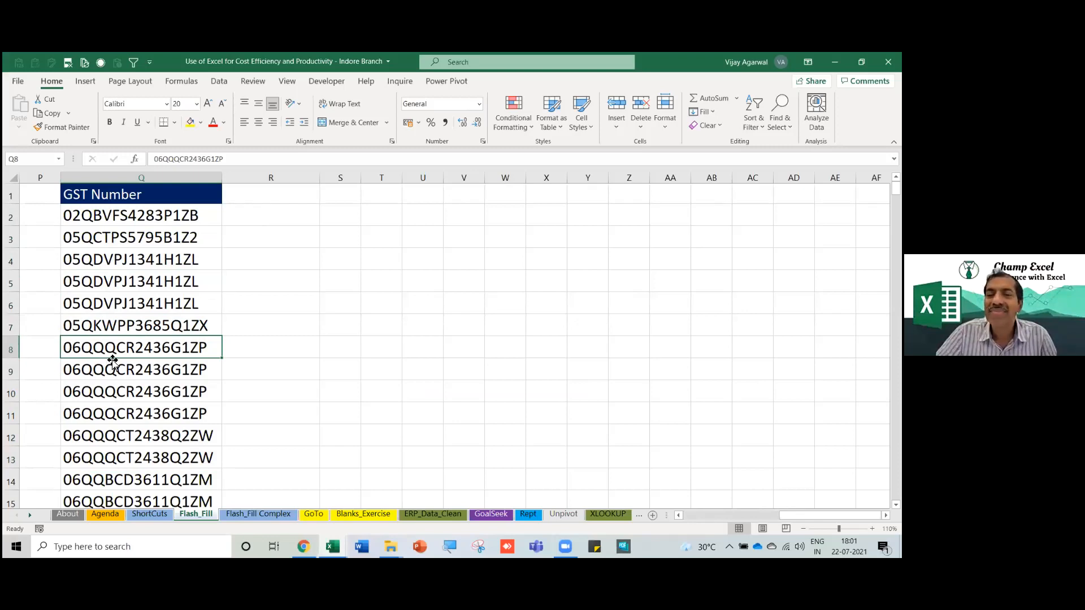
Widen the empty column R beside the GST numbers.
{"action": "left_click_drag", "start_coordinate": [319, 177], "coordinate": [340, 181]}
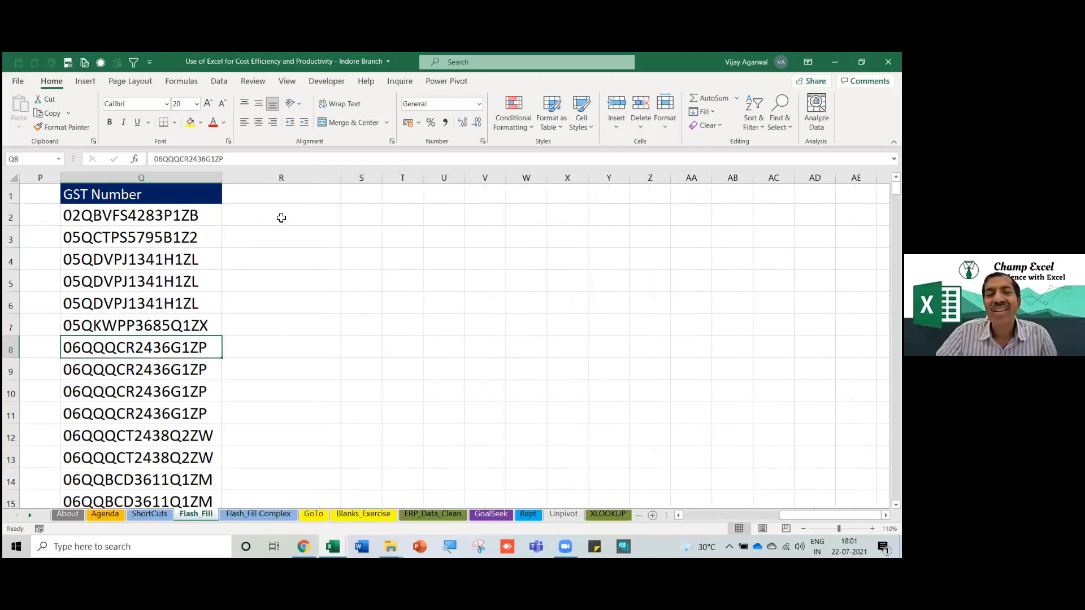
{"action": "left_click", "coordinate": [280, 218]}
{"action": "left_click_drag", "start_coordinate": [342, 178], "coordinate": [346, 179]}
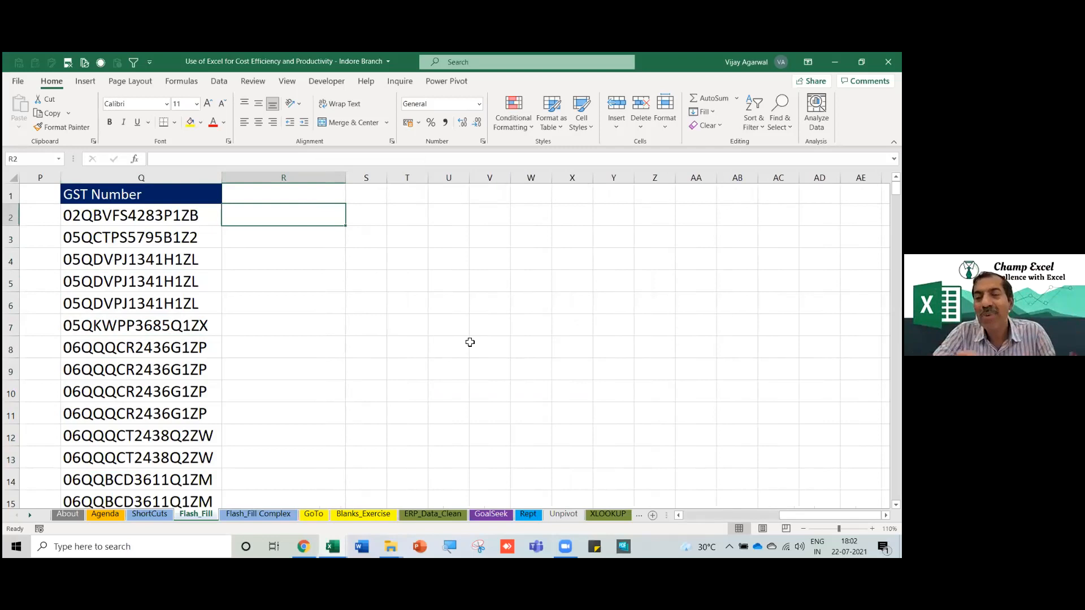
Show the Data tab and widen column R slightly more beside the GST numbers.
{"action": "left_click", "coordinate": [216, 85]}
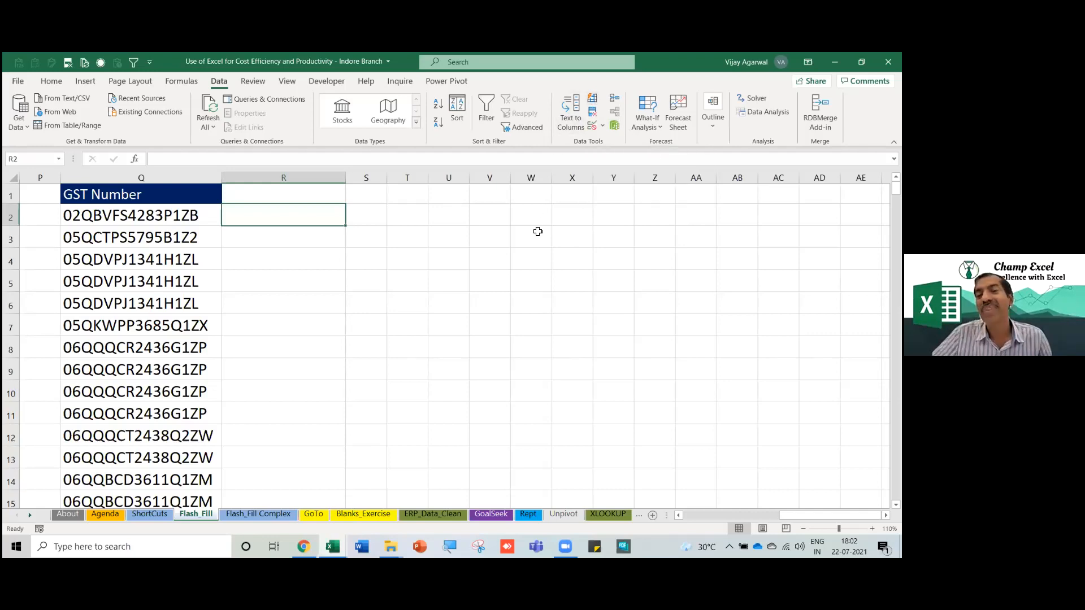
{"action": "left_click", "coordinate": [538, 232]}
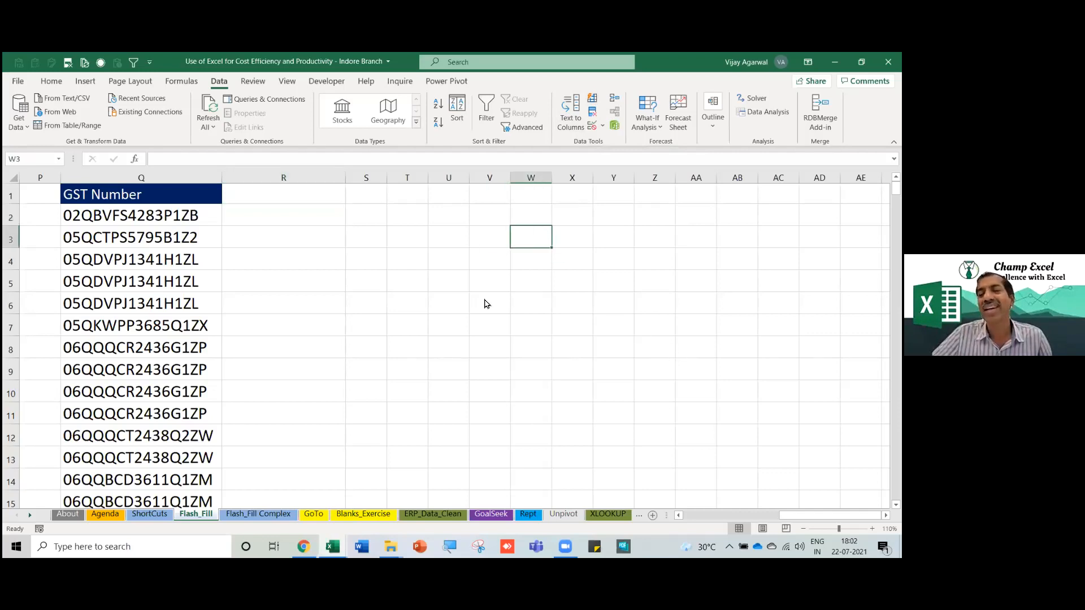
{"action": "left_click", "coordinate": [278, 368]}
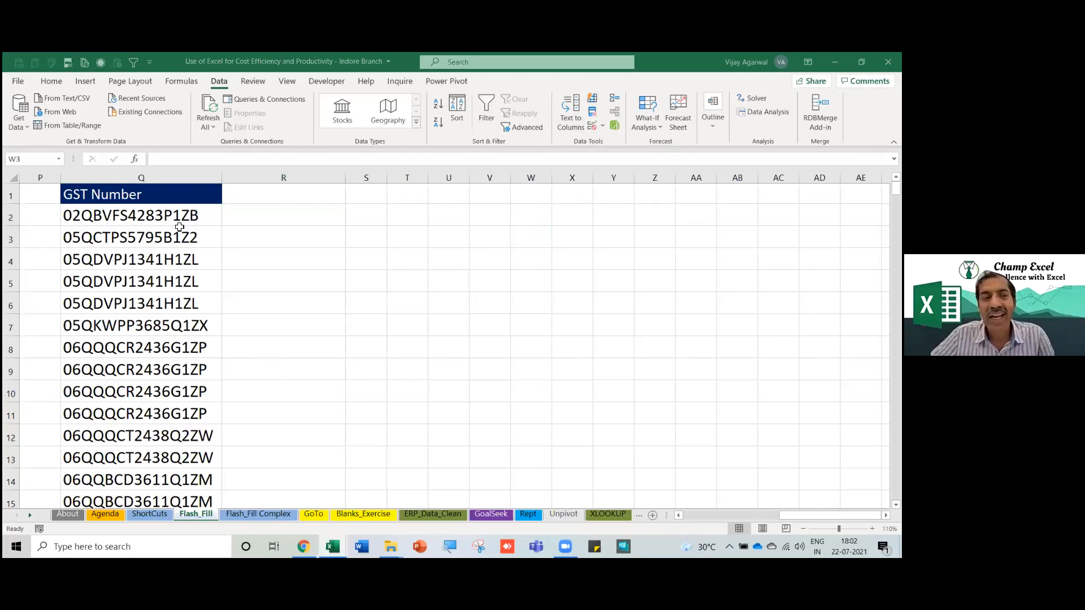
{"action": "left_click", "coordinate": [291, 215]}
{"action": "left_click_drag", "start_coordinate": [348, 178], "coordinate": [359, 178]}
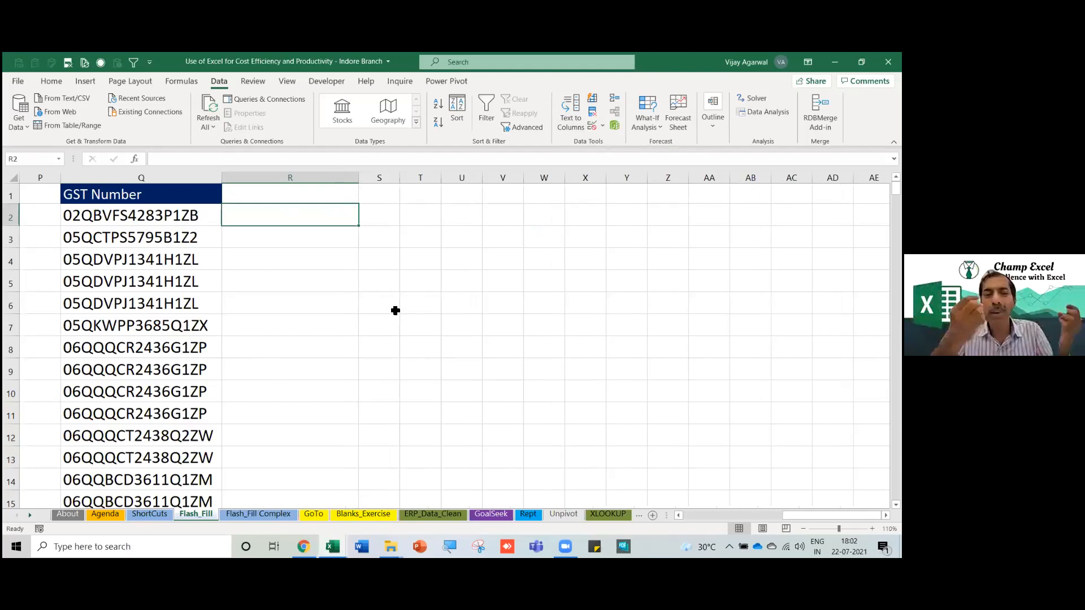
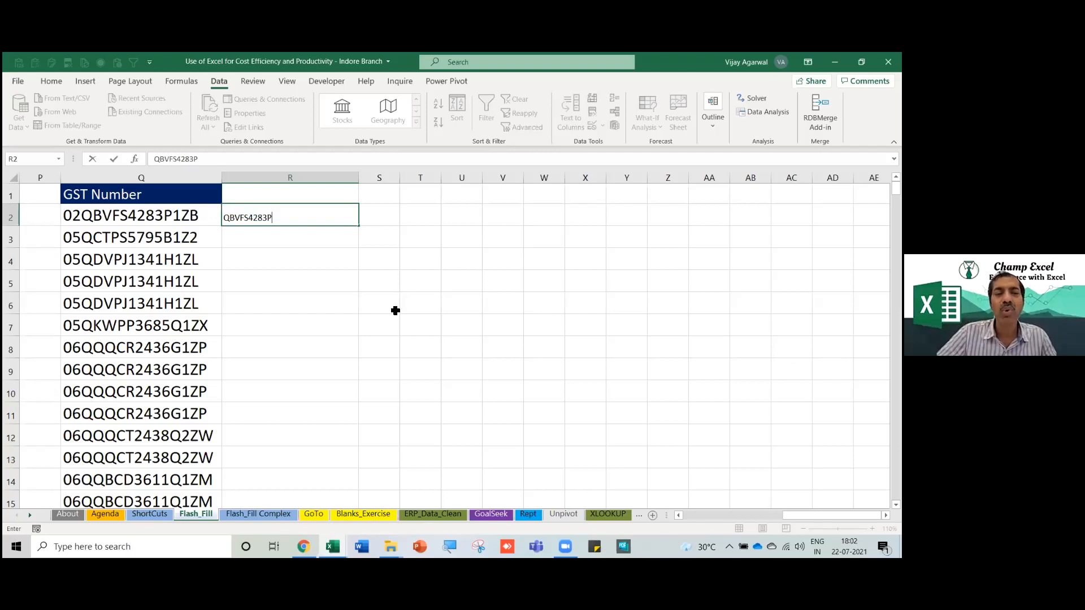
{"action": "key", "text": "Return"}
{"action": "key", "text": "Down"}
{"action": "key", "text": "Down"}
{"action": "key", "text": "Down"}
{"action": "key", "text": "Down"}
{"action": "key", "text": "Down"}
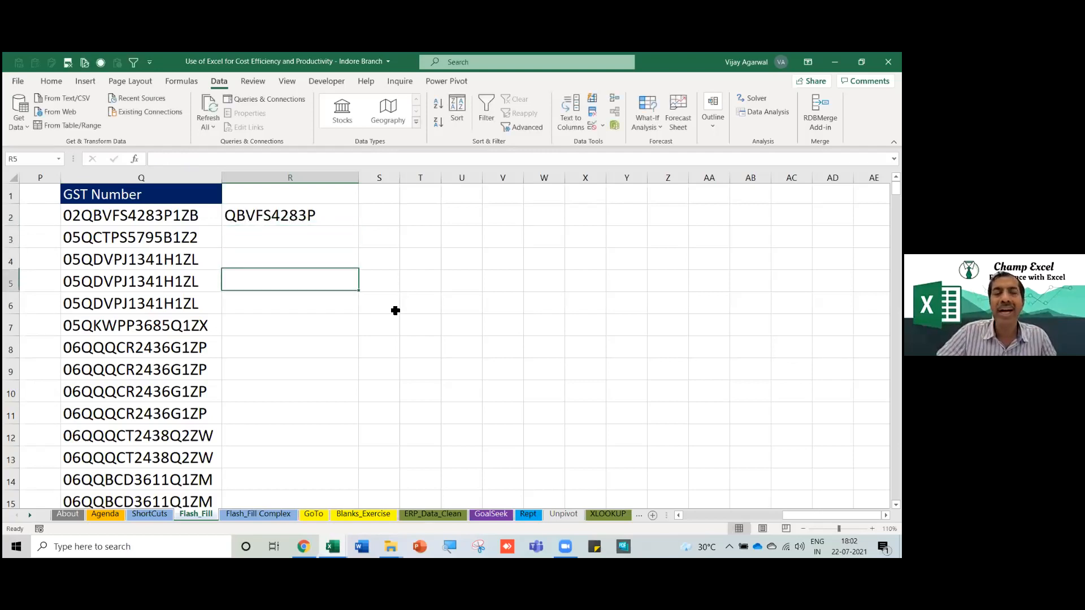
{"action": "key", "text": "Up"}
{"action": "key", "text": "Up"}
{"action": "key", "text": "Down"}
{"action": "key", "text": "Down"}
{"action": "key", "text": "Down"}
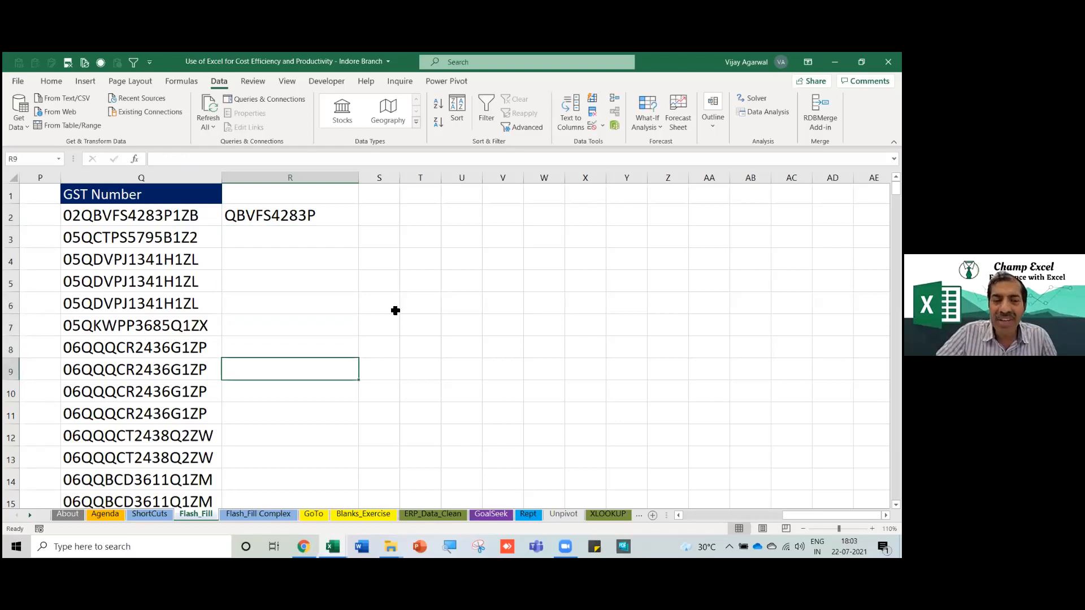
{"action": "key", "text": "Down"}
{"action": "key", "text": "Down"}
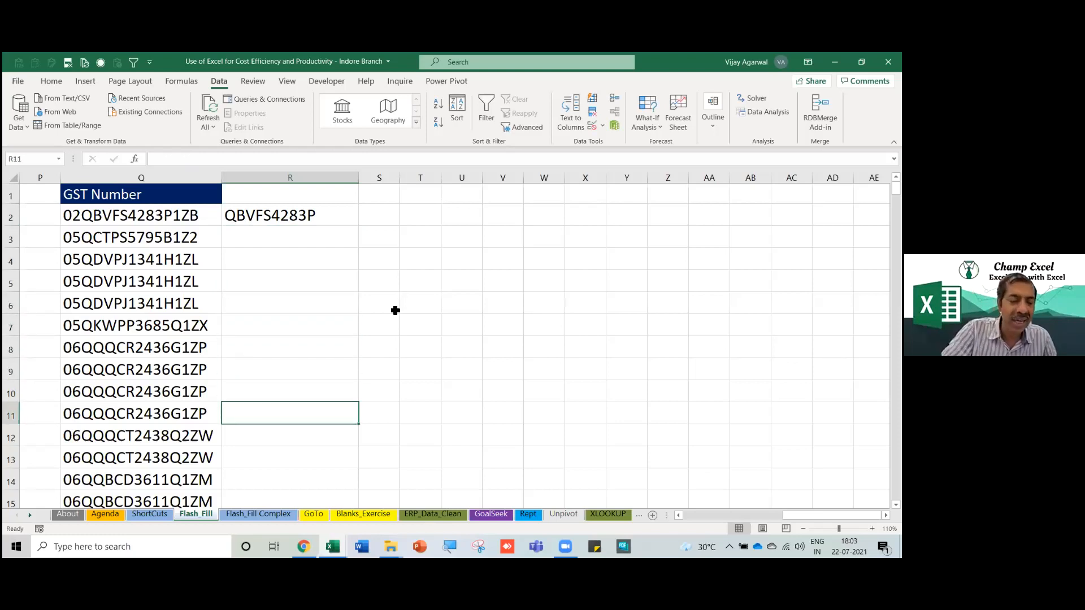
{"action": "key", "text": "ctrl+e"}
Review the extracted PAN codes and return to the first GST number at the top.
{"action": "left_click", "coordinate": [315, 278]}
{"action": "scroll", "coordinate": [314, 282], "scroll_direction": "down", "scroll_amount": 1}
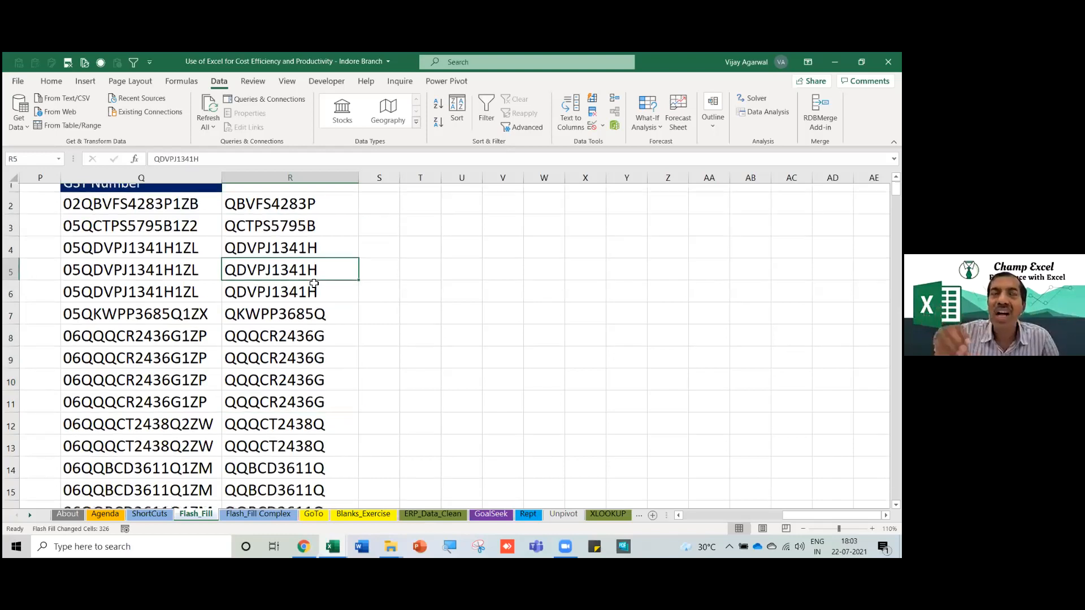
{"action": "scroll", "coordinate": [315, 283], "scroll_direction": "down", "scroll_amount": 6}
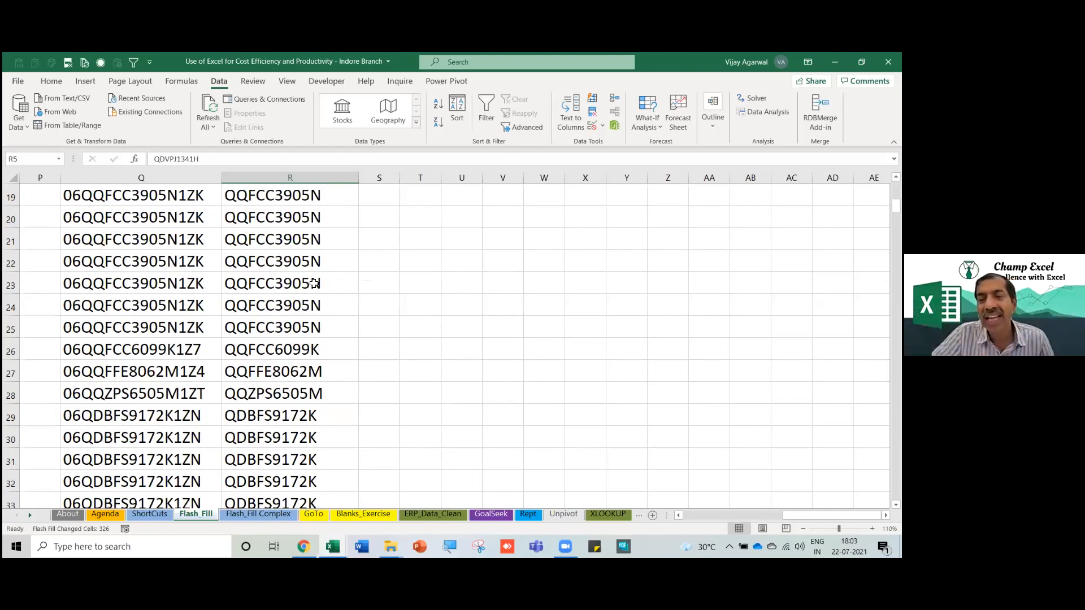
{"action": "key", "text": "ctrl+Up"}
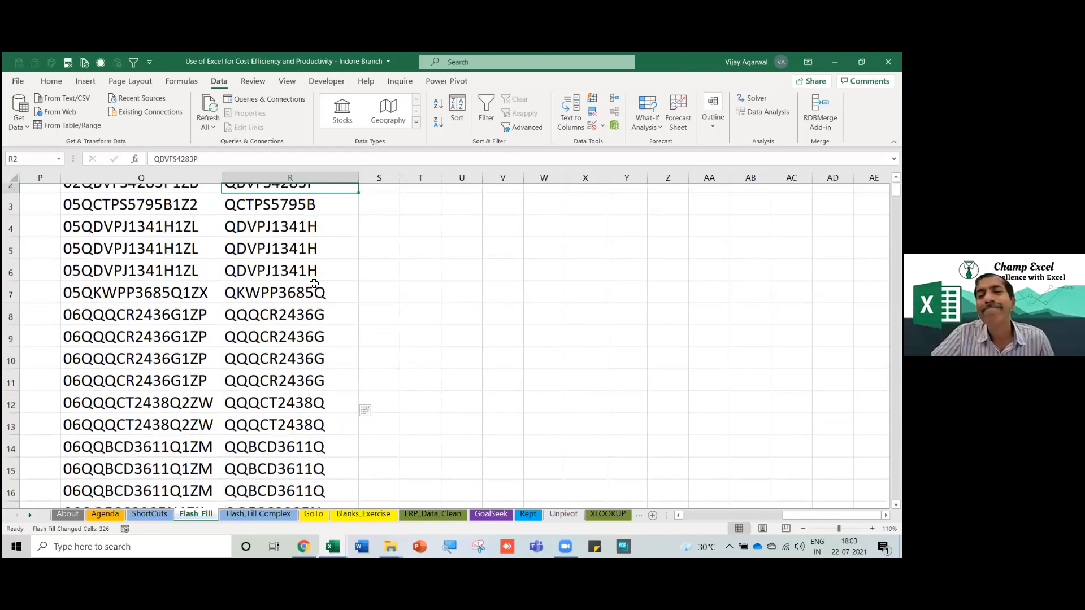
{"action": "key", "text": "Down"}
{"action": "key", "text": "Left"}
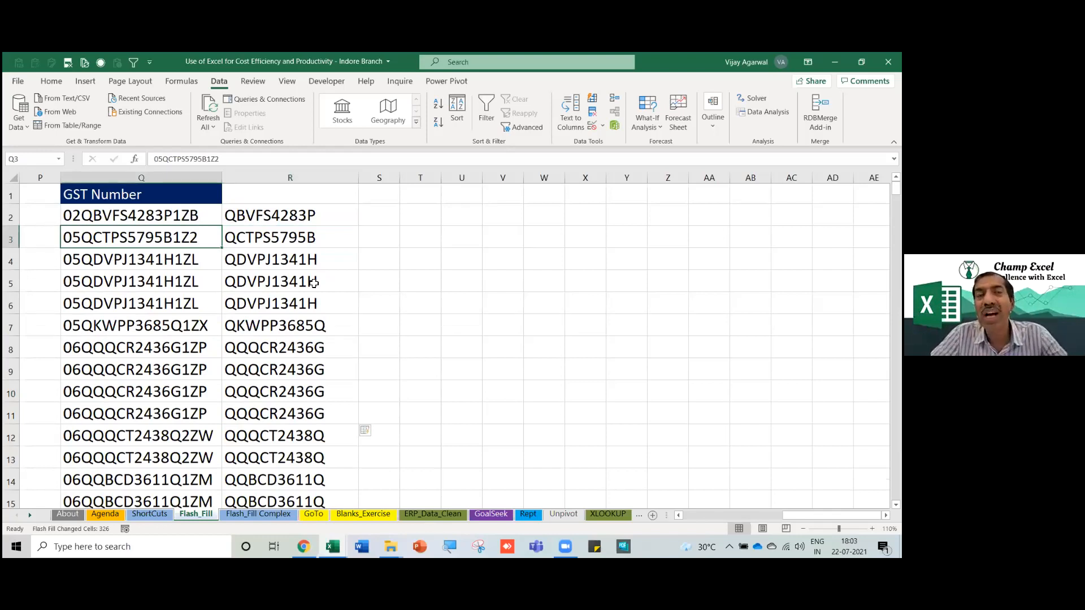
{"action": "key", "text": "Up"}
{"action": "key", "text": "Right"}
{"action": "key", "text": "Left"}
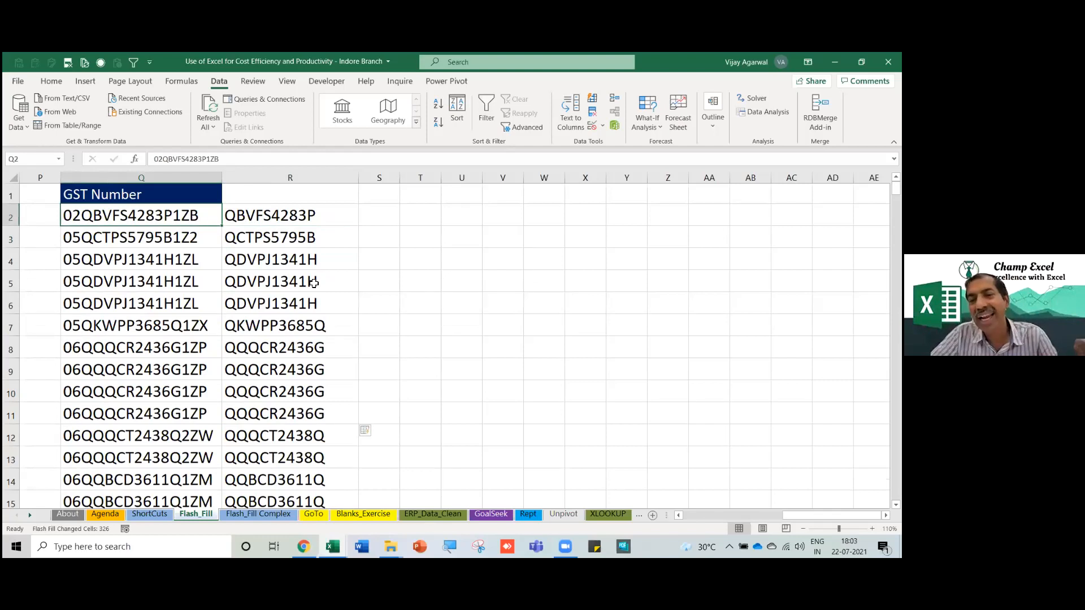
{"action": "key", "text": "Left"}
{"action": "key", "text": "Left"}
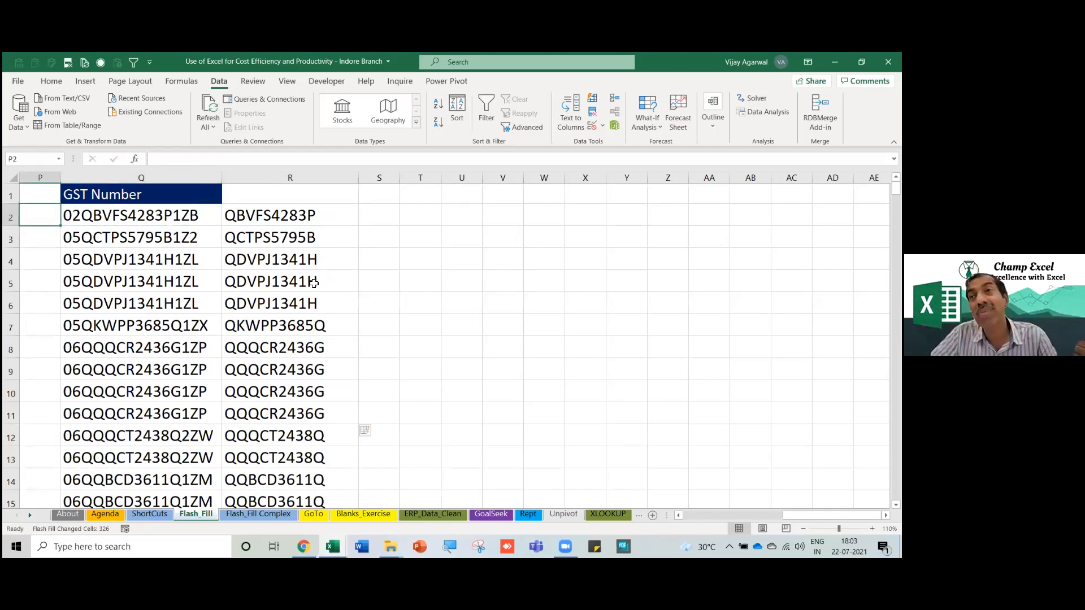
Select the whole Qty, Item, Month and customer table K2:N5.
{"action": "key", "text": "Left"}
{"action": "key", "text": "Left"}
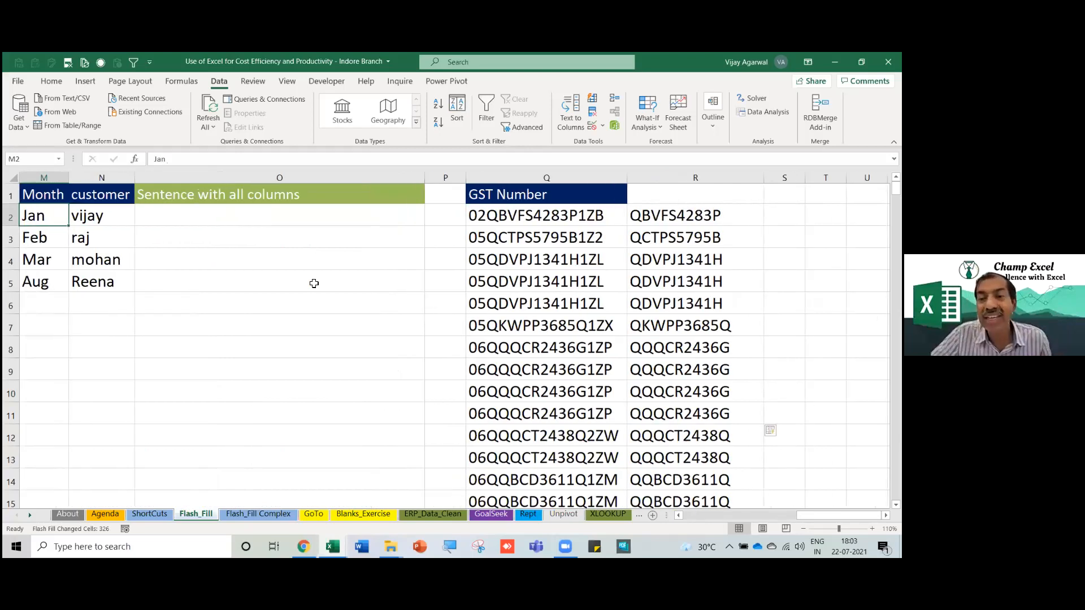
{"action": "key", "text": "Left"}
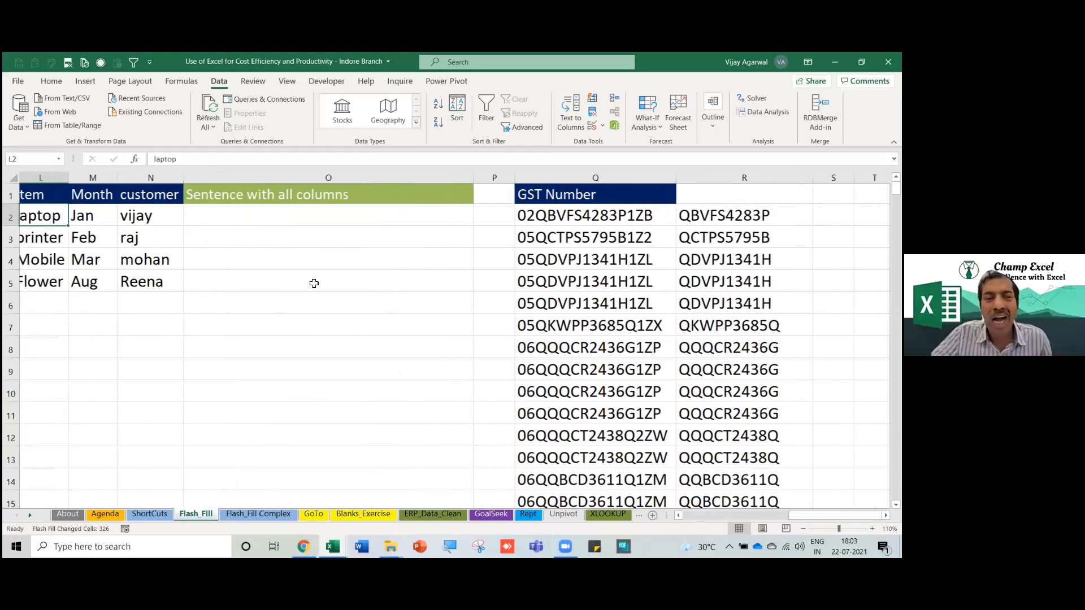
{"action": "key", "text": "ctrl+Right"}
{"action": "key", "text": "ctrl+Right"}
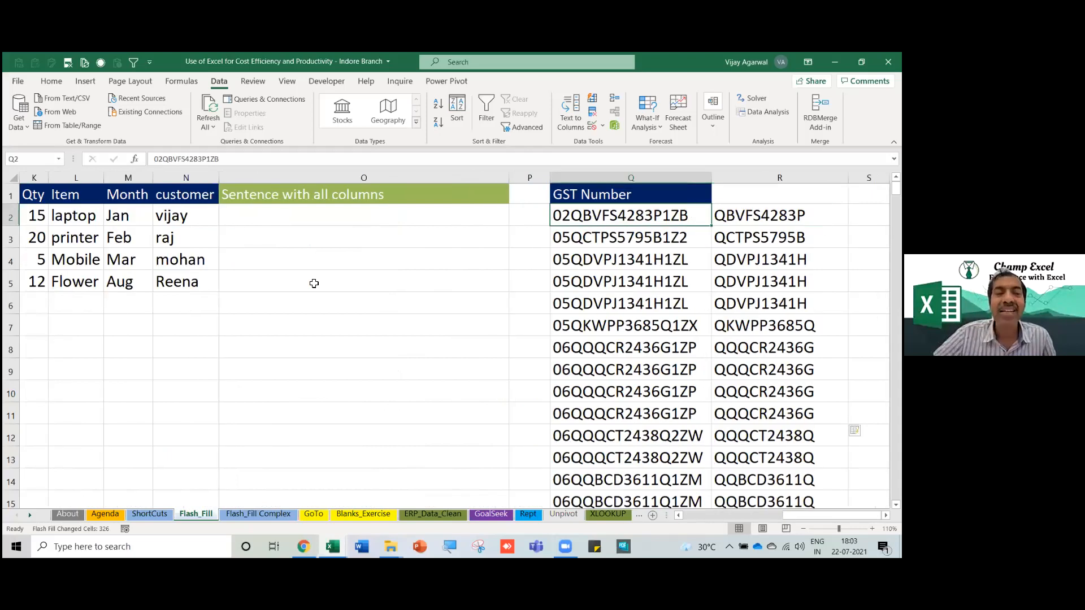
{"action": "key", "text": "ctrl+Left"}
{"action": "key", "text": "ctrl+Left"}
{"action": "key", "text": "ctrl+shift+Right"}
{"action": "key", "text": "ctrl+shift+Down"}
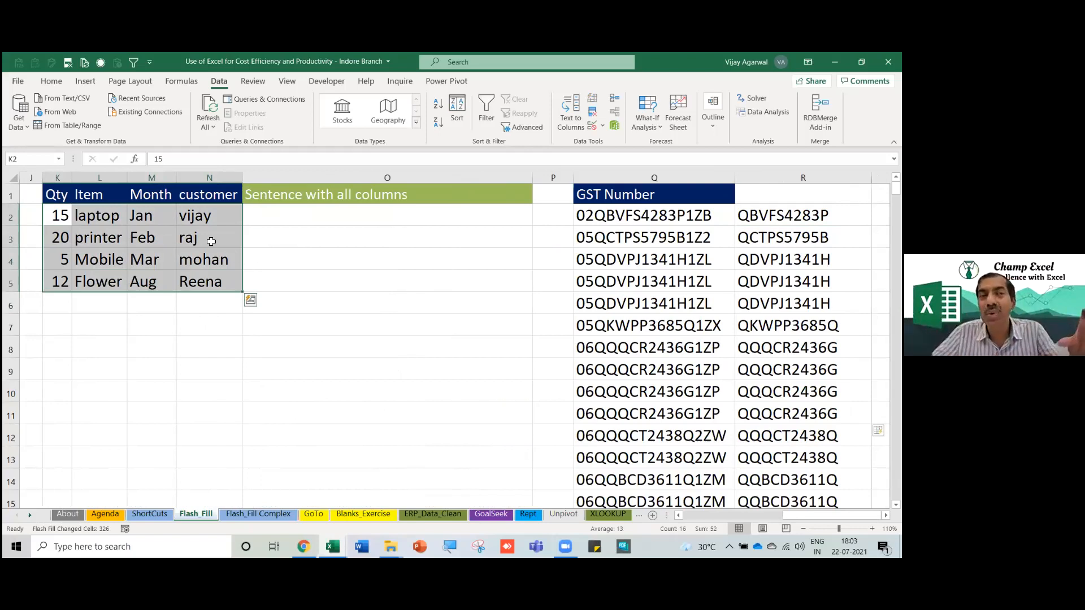
Type 'We purchased 15 laptops in Jan from Vijay' in O2 for the first row.
{"action": "left_click", "coordinate": [262, 227]}
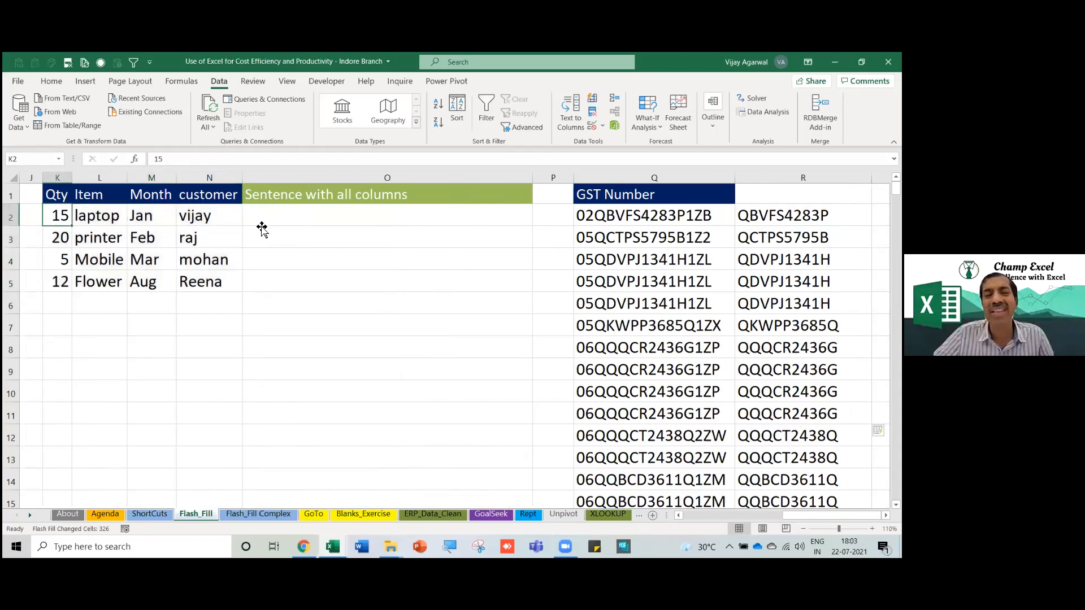
{"action": "left_click_drag", "start_coordinate": [63, 215], "coordinate": [229, 217]}
{"action": "left_click", "coordinate": [342, 217]}
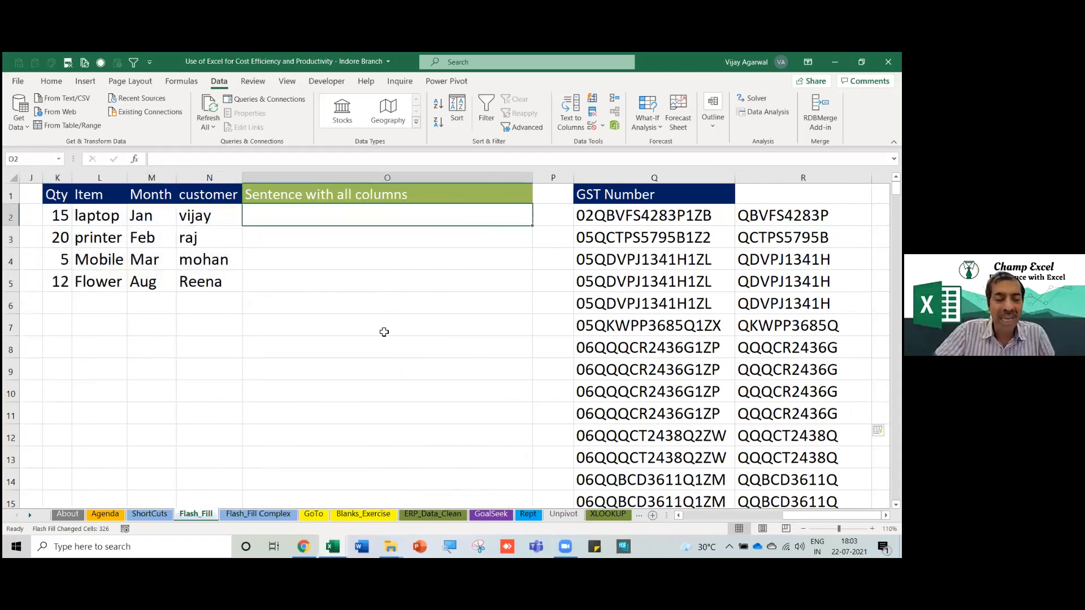
{"action": "type", "text": "We pur"}
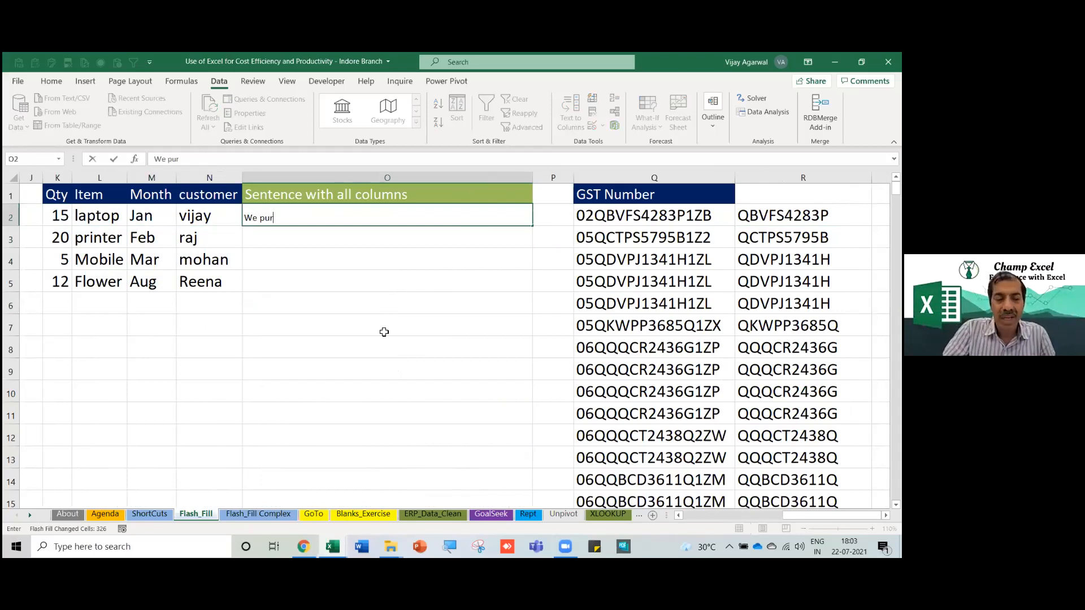
{"action": "type", "text": "chased 15 lapto"}
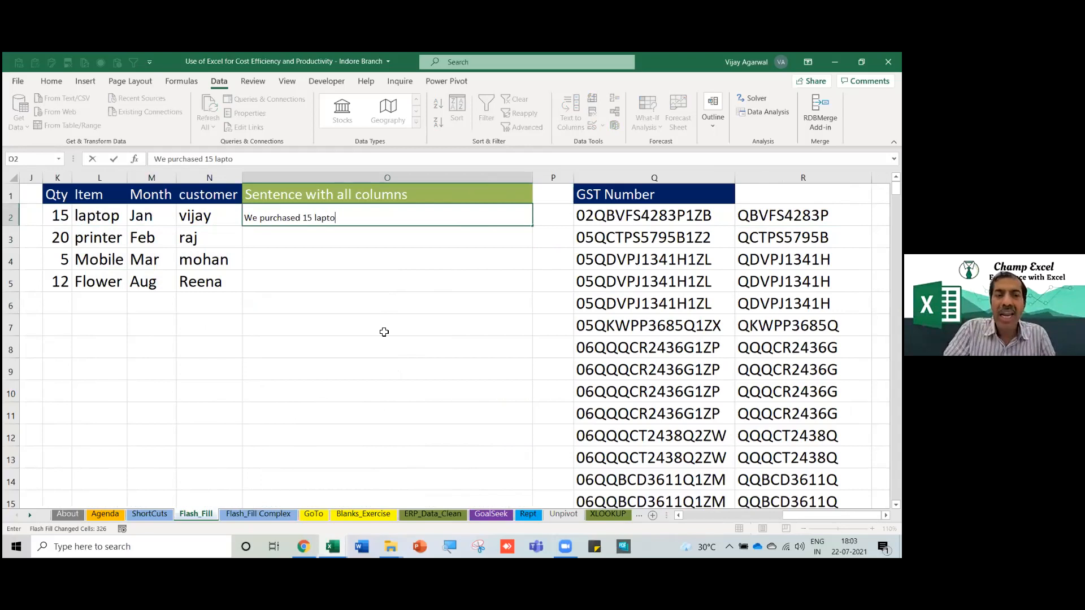
{"action": "type", "text": "ps in Jan fro"}
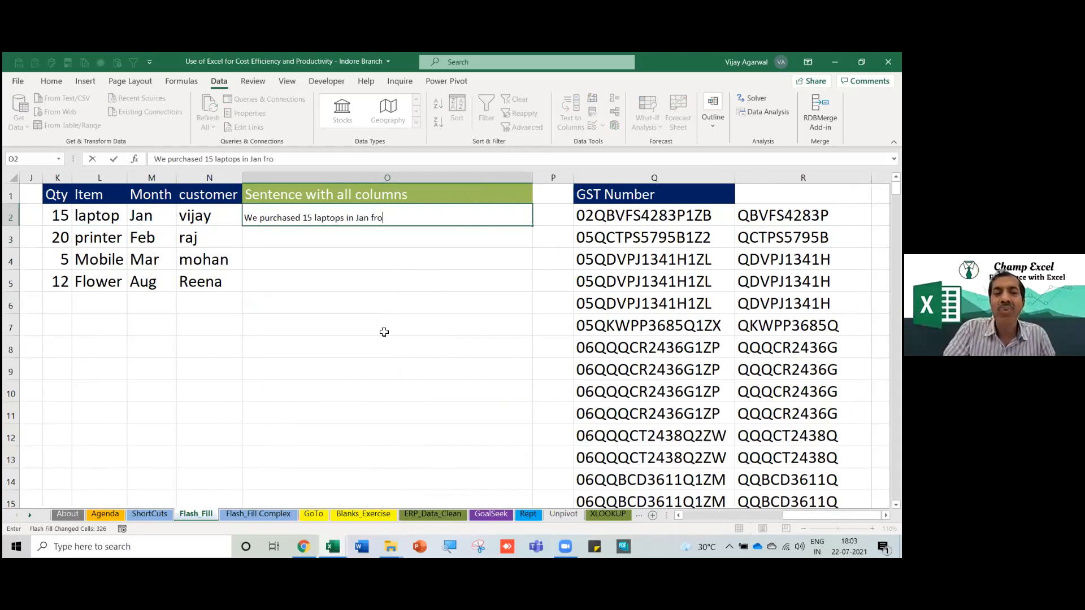
{"action": "type", "text": "m Vijay."}
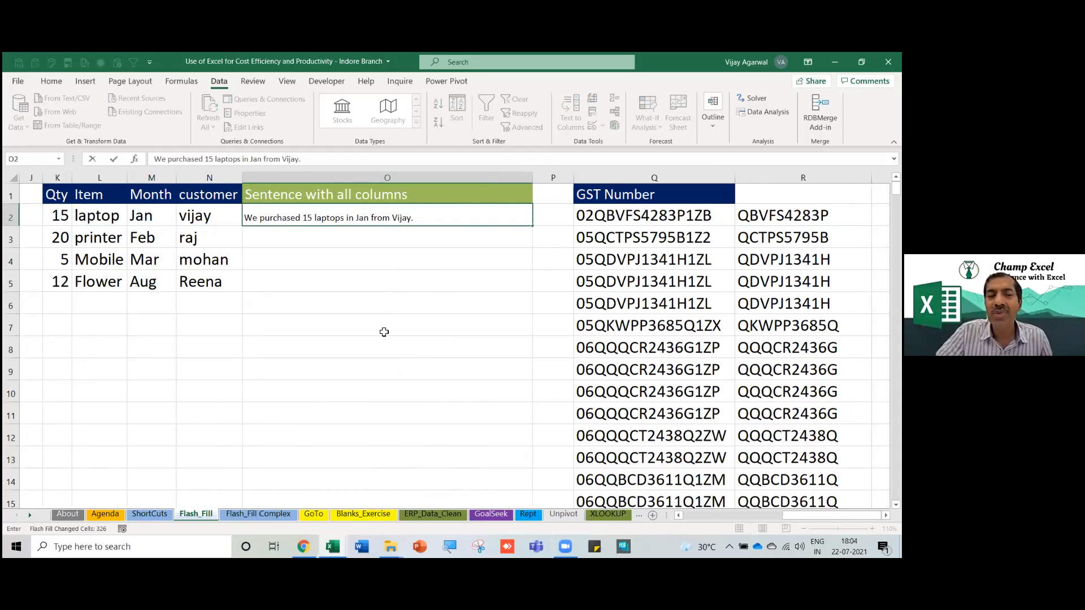
Commit the O2 example sentence and Flash Fill the remaining three purchase sentences.
{"action": "key", "text": "Return"}
{"action": "key", "text": "Down"}
{"action": "key", "text": "Down"}
{"action": "key", "text": "Down"}
{"action": "key", "text": "Up"}
{"action": "key", "text": "Up"}
{"action": "key", "text": "Up"}
{"action": "key", "text": "Left"}
{"action": "key", "text": "Left"}
{"action": "key", "text": "Right"}
{"action": "key", "text": "Right"}
{"action": "key", "text": "Right"}
{"action": "key", "text": "Down"}
{"action": "key", "text": "Down"}
{"action": "key", "text": "Left"}
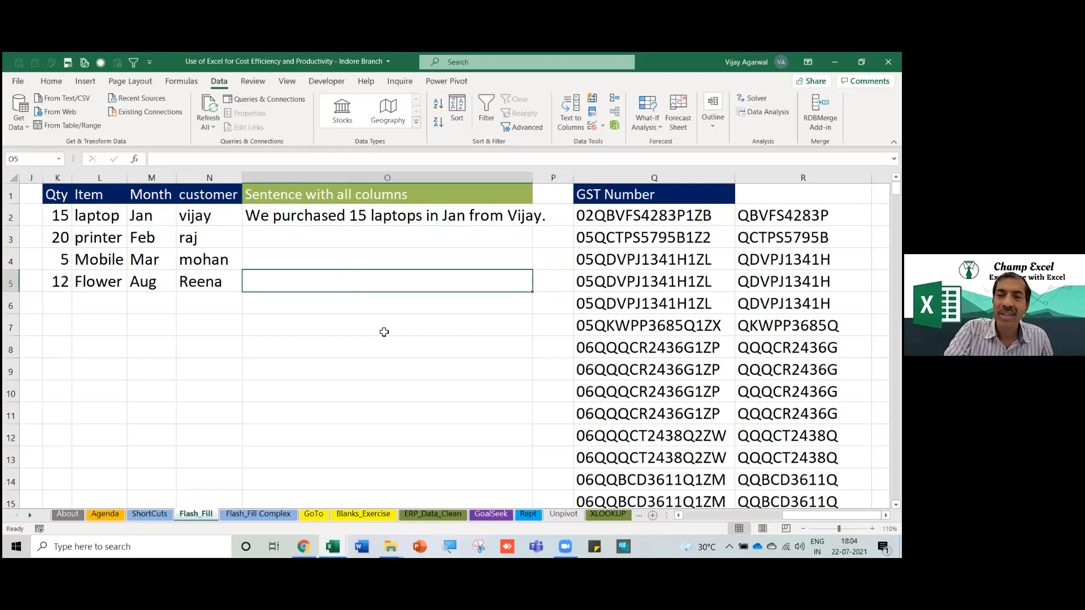
{"action": "key", "text": "ctrl+e"}
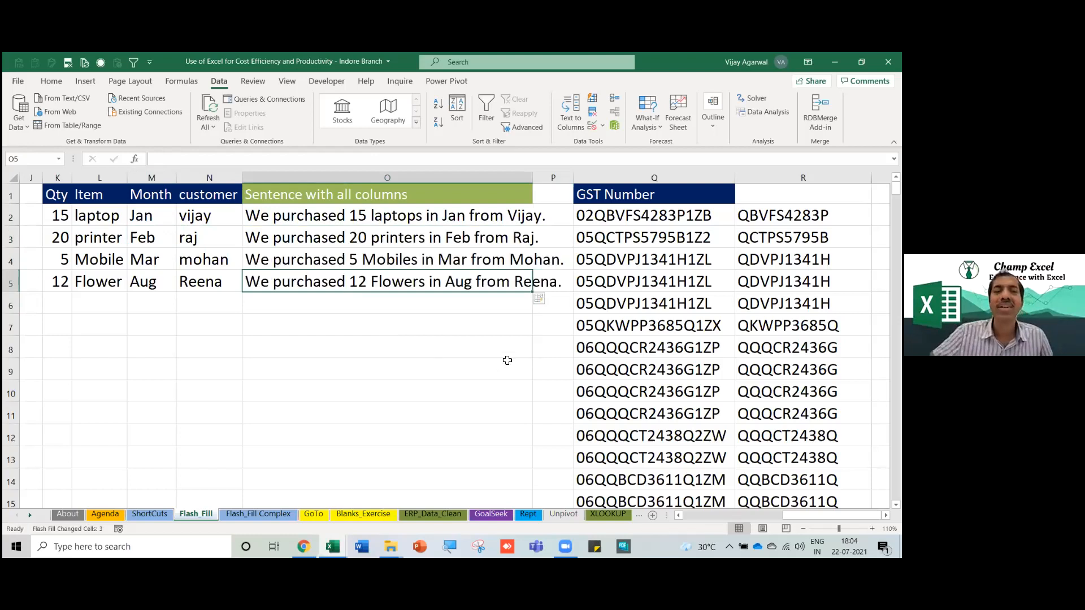
Widen column O so the full sentences are visible, then return to the first column.
{"action": "left_click_drag", "start_coordinate": [533, 177], "coordinate": [568, 183]}
{"action": "key", "text": "Up"}
{"action": "key", "text": "Up"}
{"action": "key", "text": "Up"}
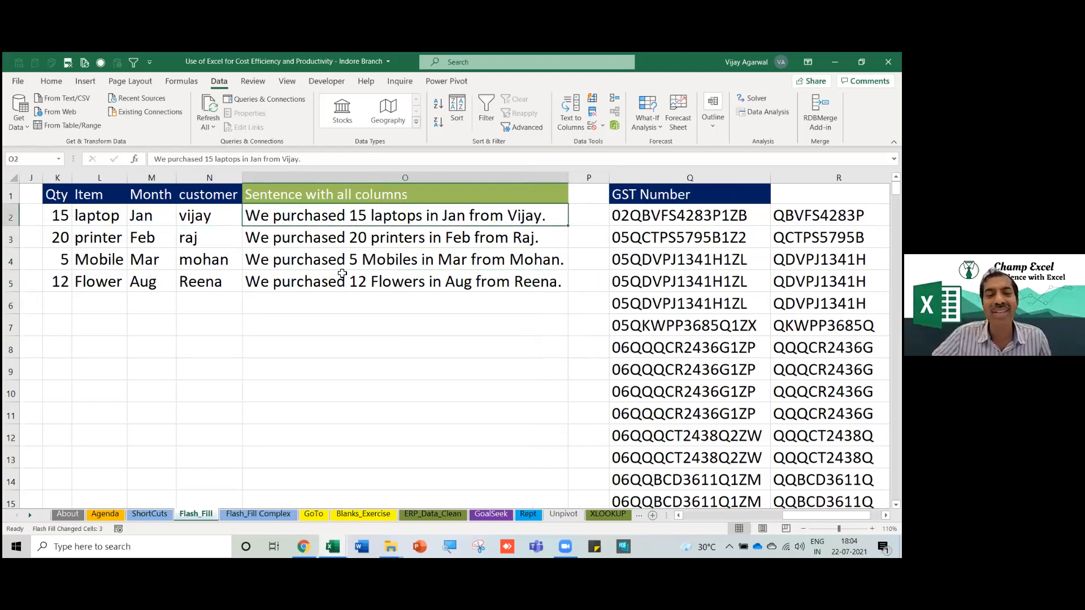
{"action": "key", "text": "shift+Down"}
{"action": "key", "text": "shift+Down"}
{"action": "key", "text": "shift+Down"}
{"action": "left_click", "coordinate": [339, 313]}
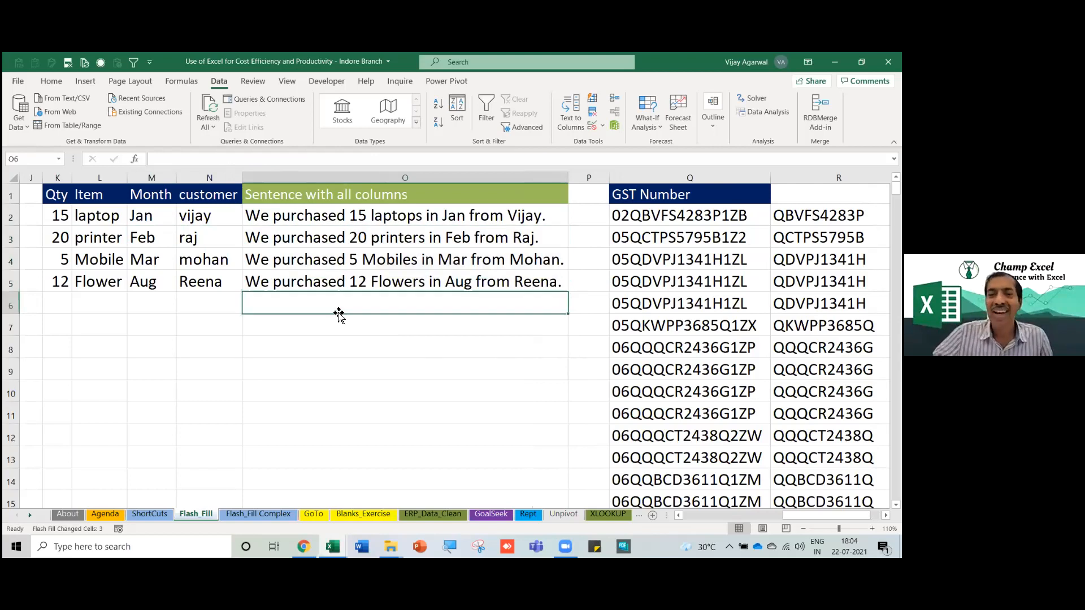
{"action": "key", "text": "Left"}
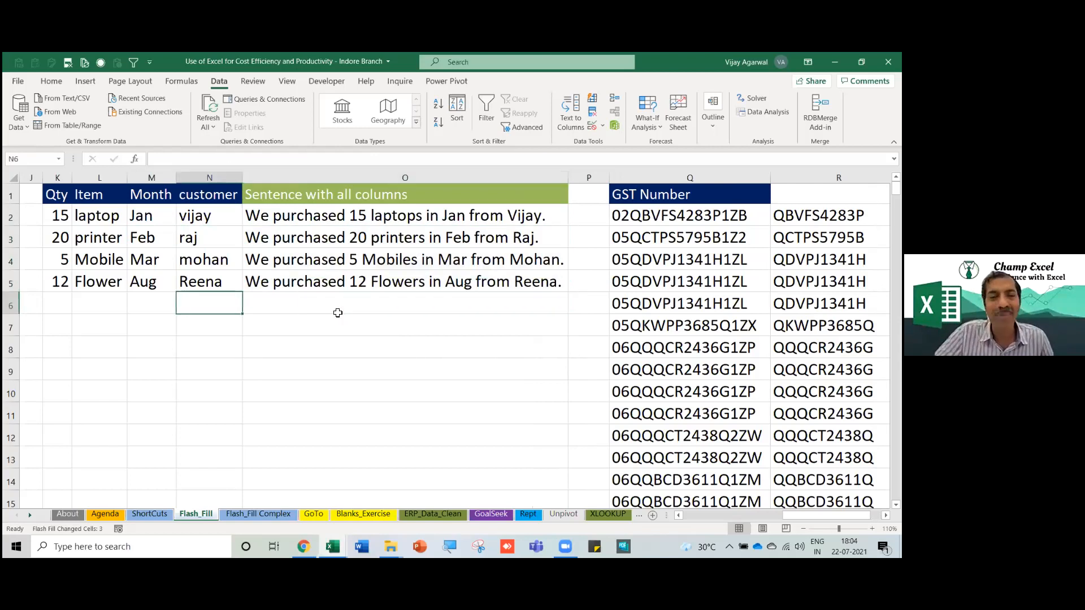
{"action": "key", "text": "Home"}
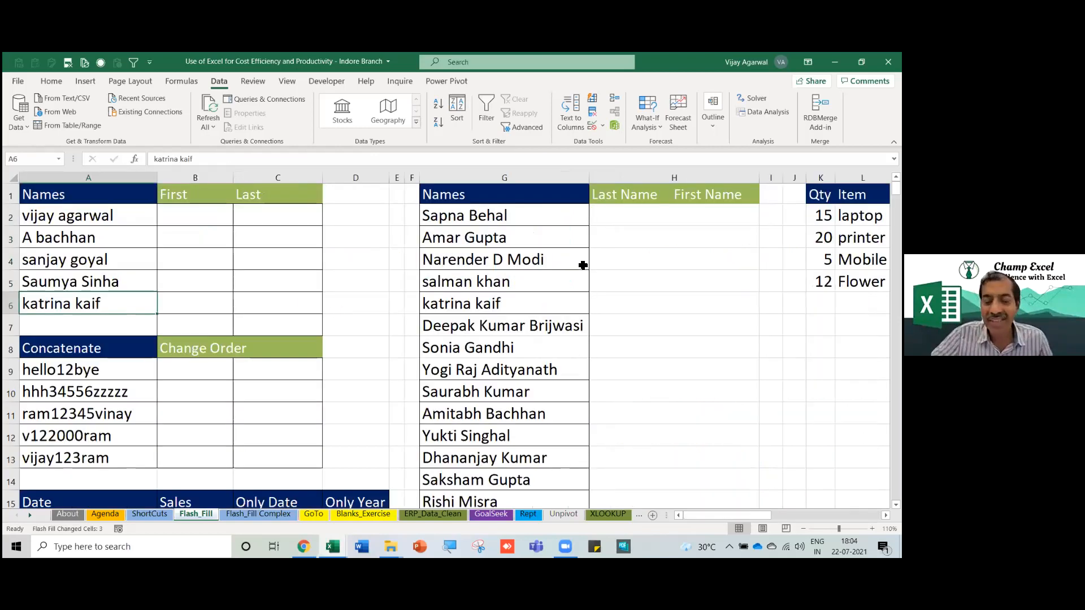
{"action": "left_click", "coordinate": [583, 265]}
{"action": "key", "text": "ctrl+Right"}
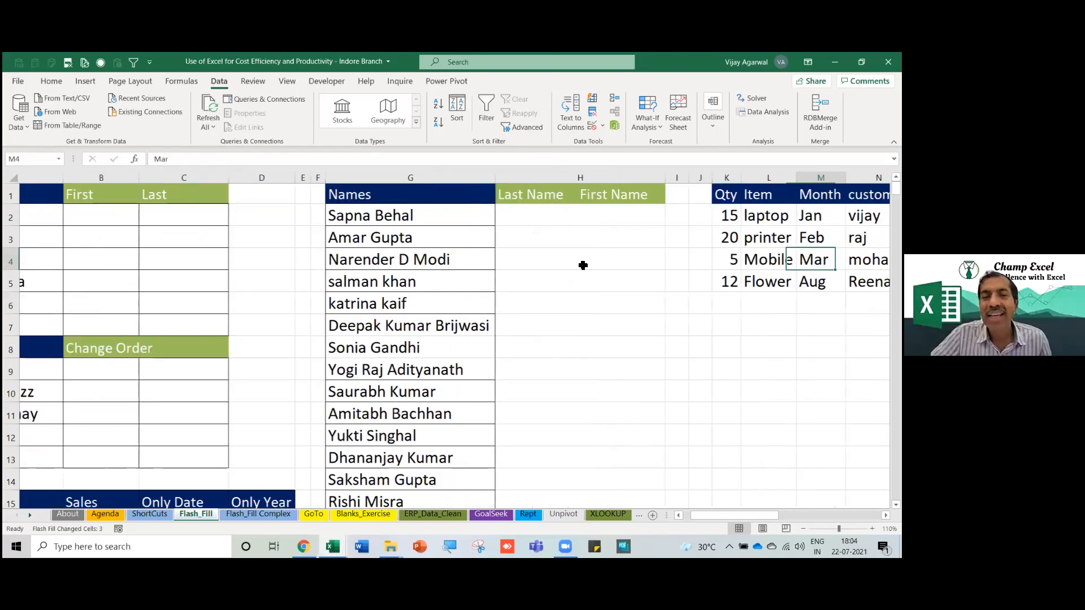
{"action": "key", "text": "Right"}
{"action": "key", "text": "Right"}
{"action": "key", "text": "Right"}
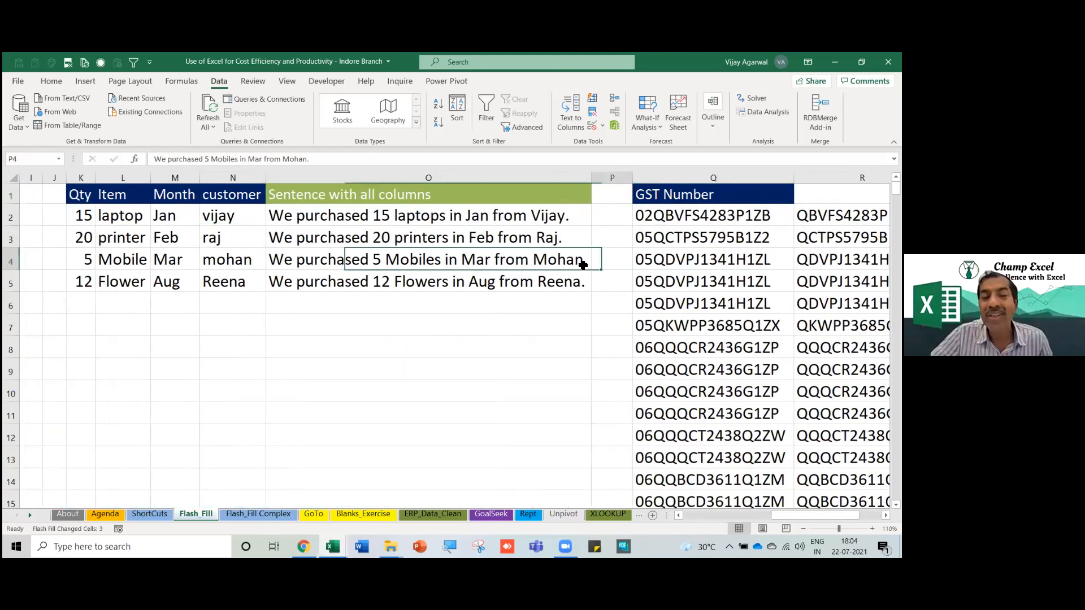
{"action": "key", "text": "Left"}
{"action": "key", "text": "Left"}
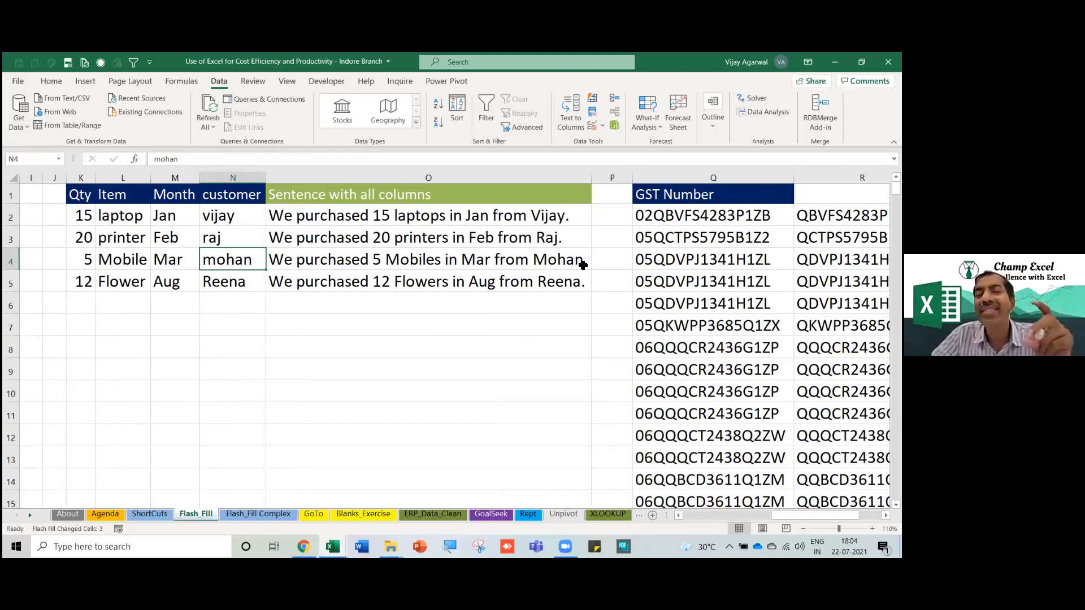
{"action": "key", "text": "Left"}
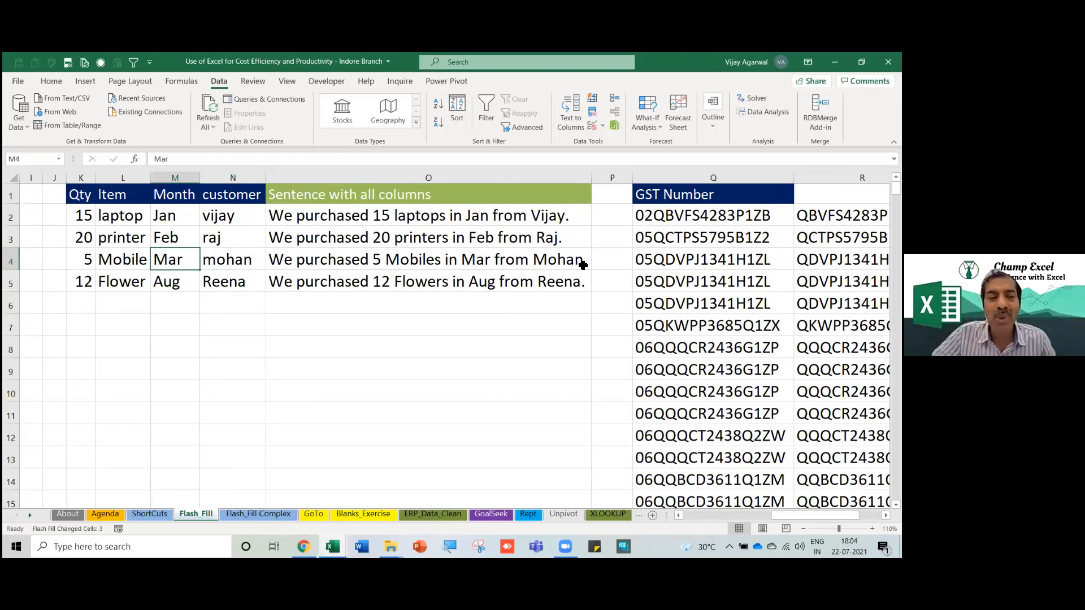
{"action": "key", "text": "Left"}
{"action": "key", "text": "Left"}
{"action": "key", "text": "ctrl+Home"}
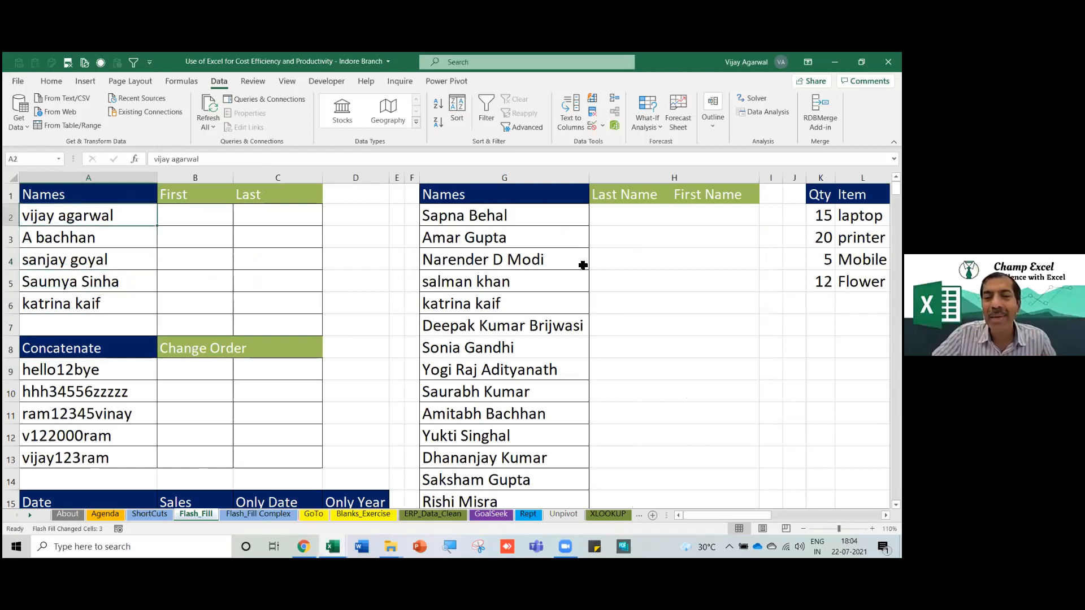
{"action": "key", "text": "ctrl+Right"}
{"action": "key", "text": "Right"}
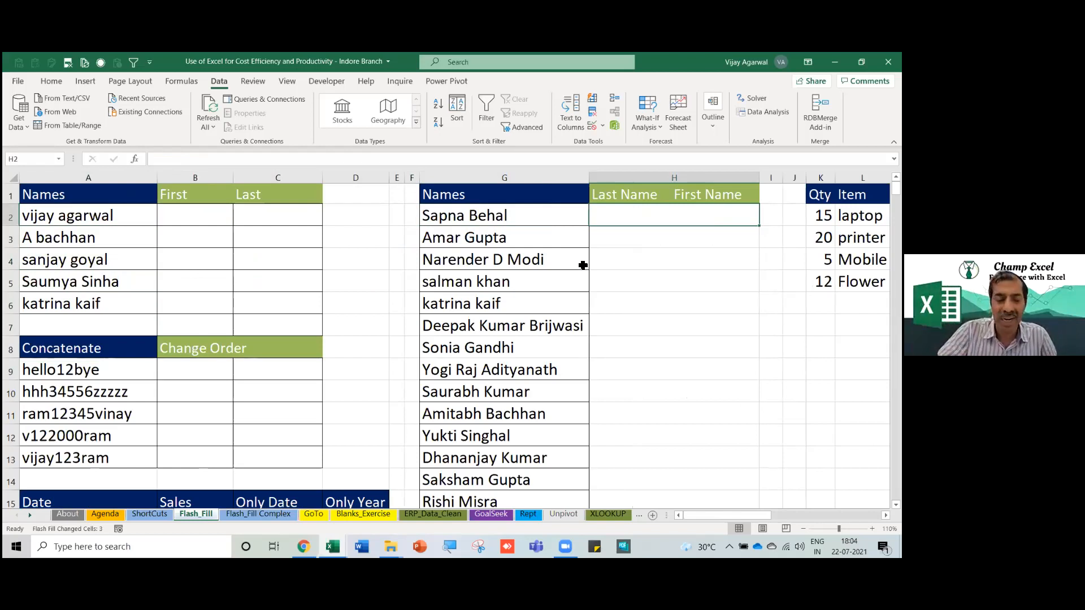
{"action": "type", "text": "S"}
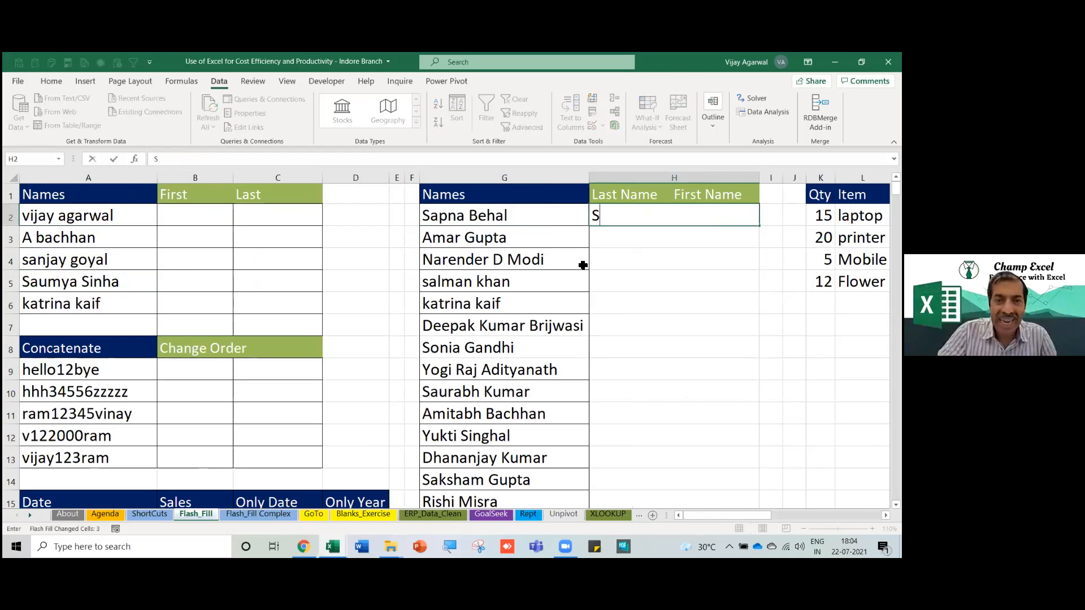
{"action": "key", "text": "BackSpace"}
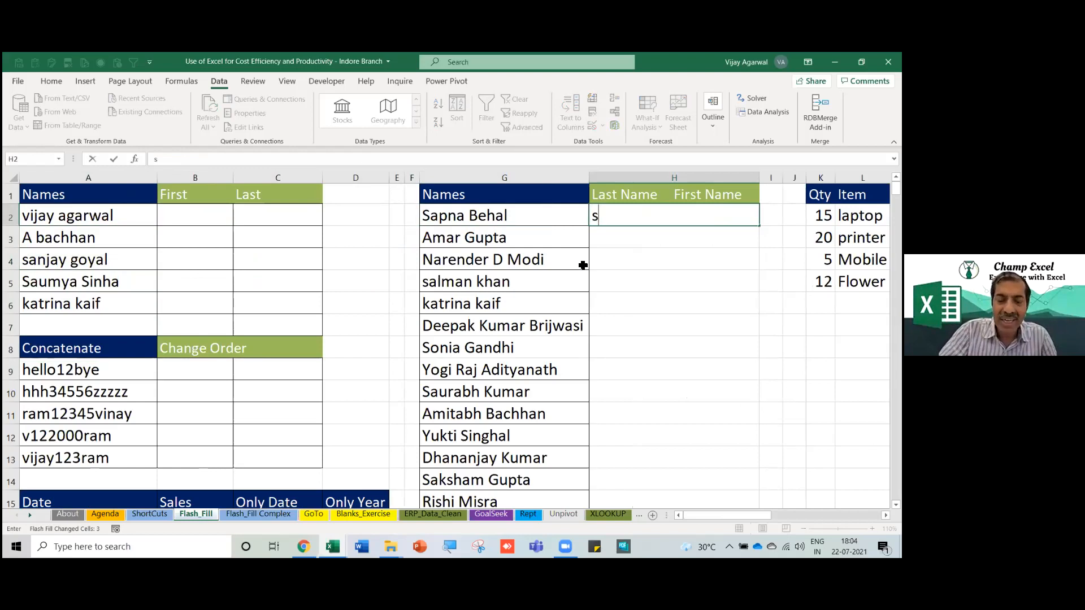
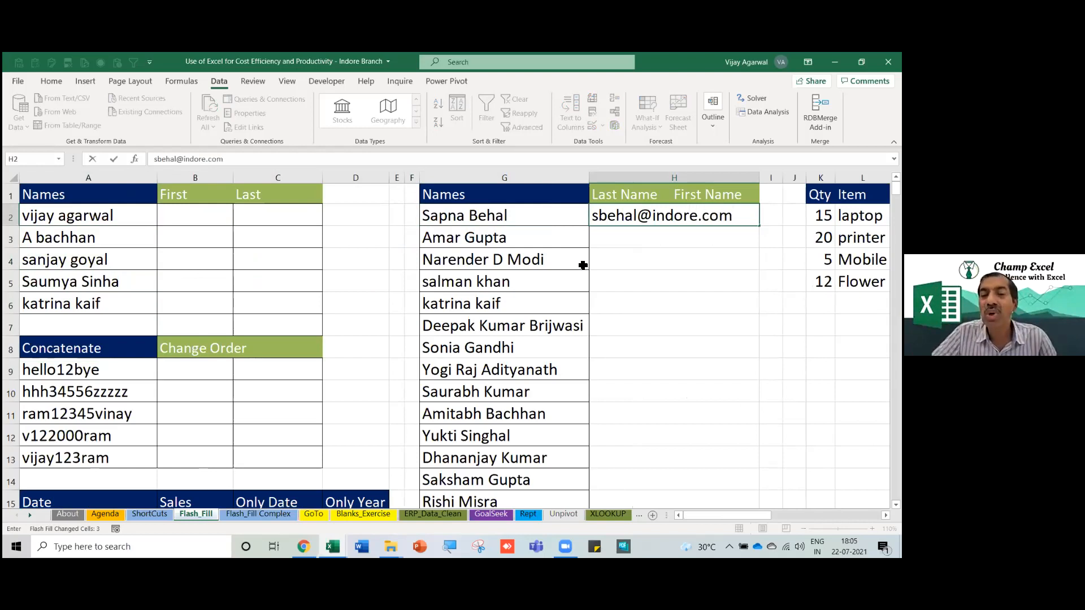
{"action": "key", "text": "Return"}
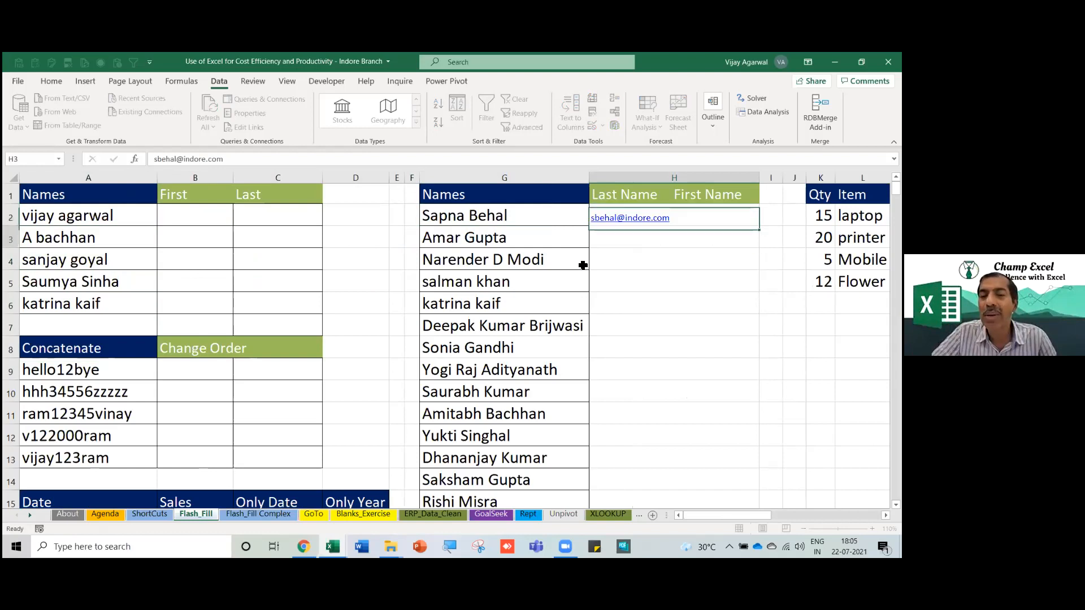
{"action": "key", "text": "Down"}
{"action": "key", "text": "Down"}
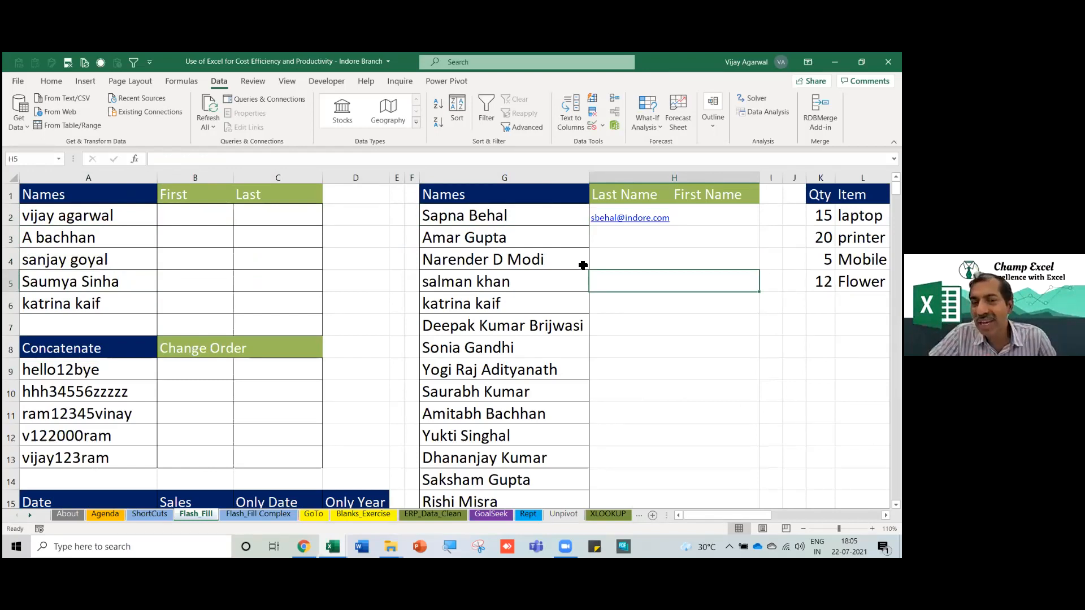
{"action": "key", "text": "Up"}
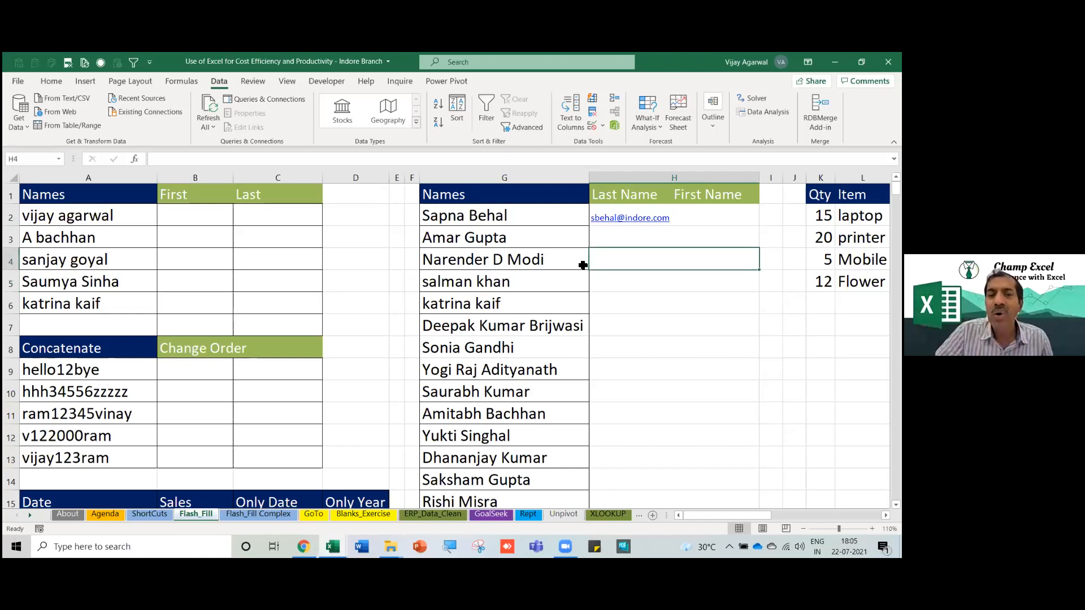
{"action": "key", "text": "ctrl+e"}
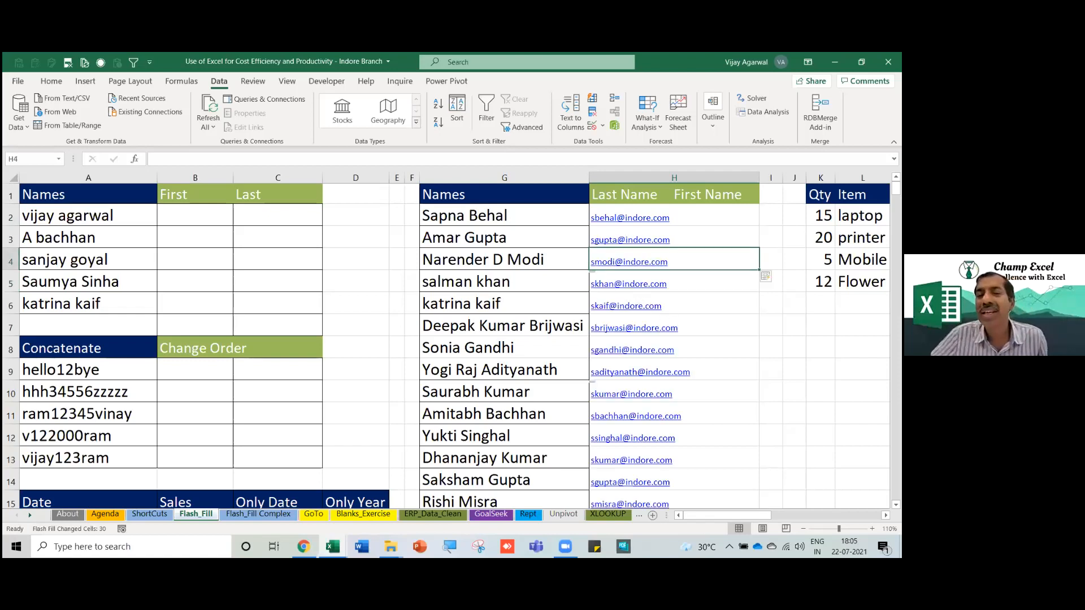
{"action": "scroll", "coordinate": [730, 407], "scroll_direction": "down", "scroll_amount": 1}
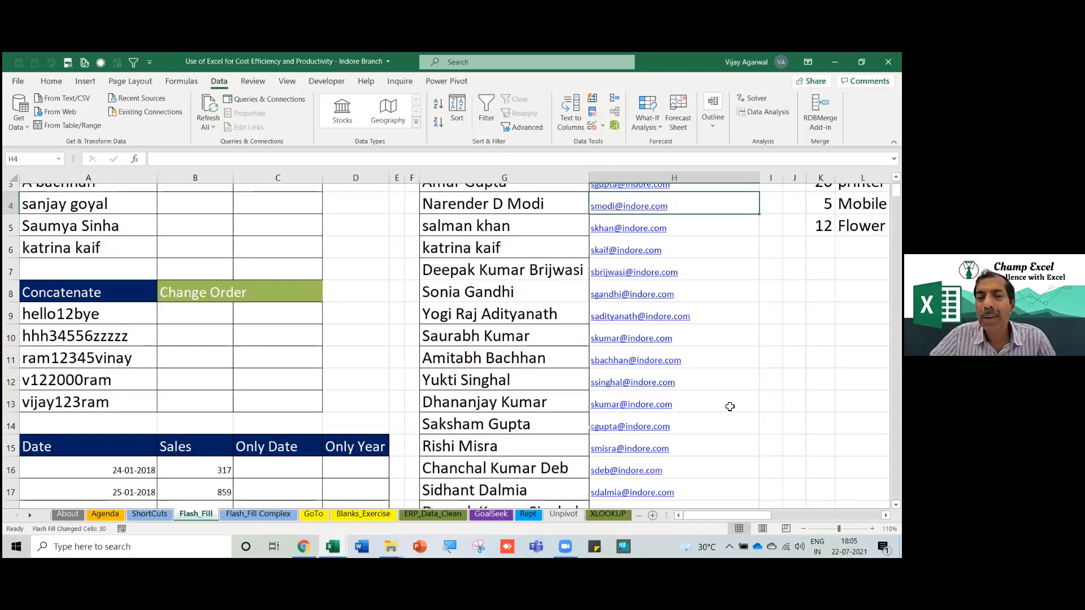
{"action": "scroll", "coordinate": [729, 407], "scroll_direction": "down", "scroll_amount": 1}
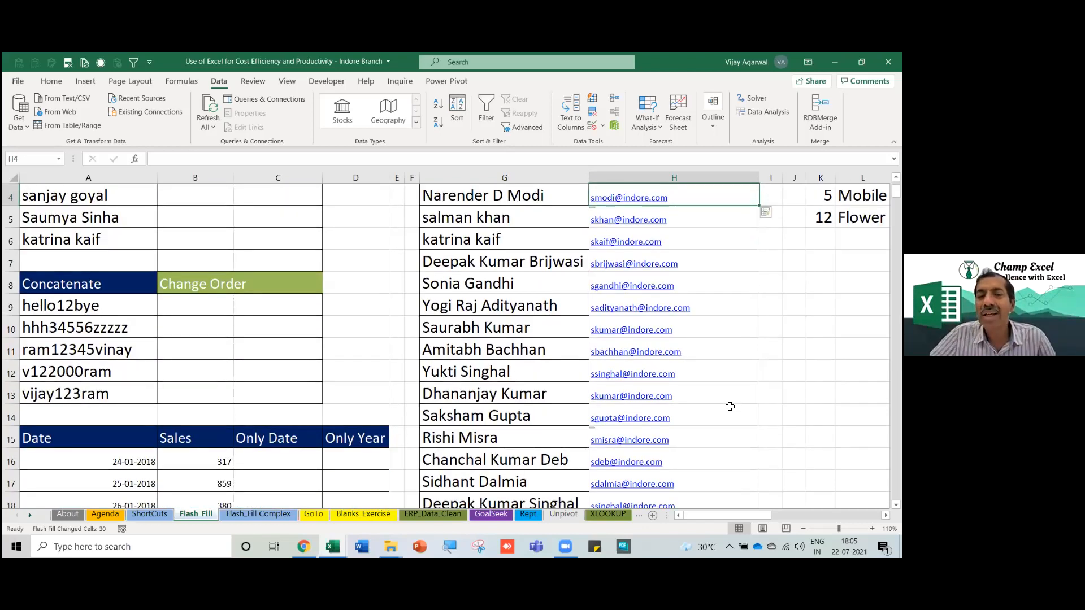
{"action": "scroll", "coordinate": [730, 407], "scroll_direction": "down", "scroll_amount": 2}
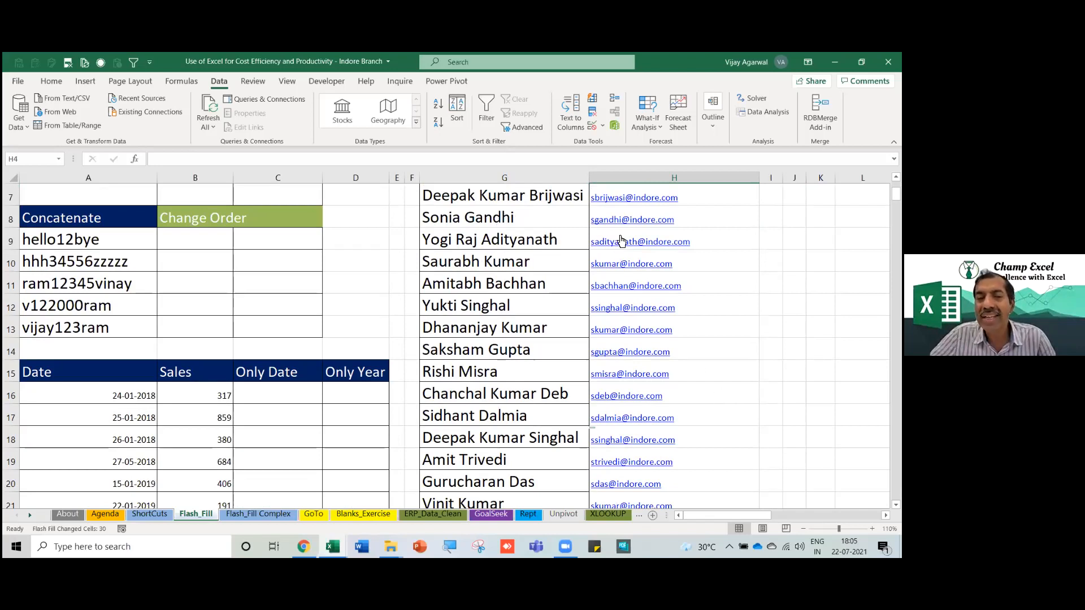
{"action": "scroll", "coordinate": [706, 254], "scroll_direction": "up", "scroll_amount": 2}
{"action": "key", "text": "Up"}
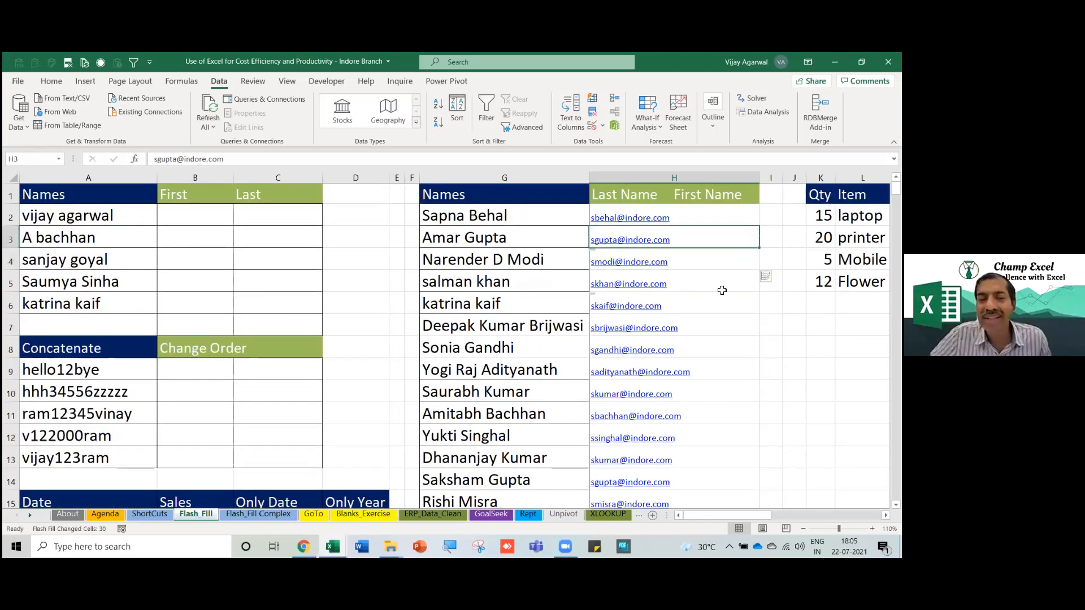
{"action": "key", "text": "F2"}
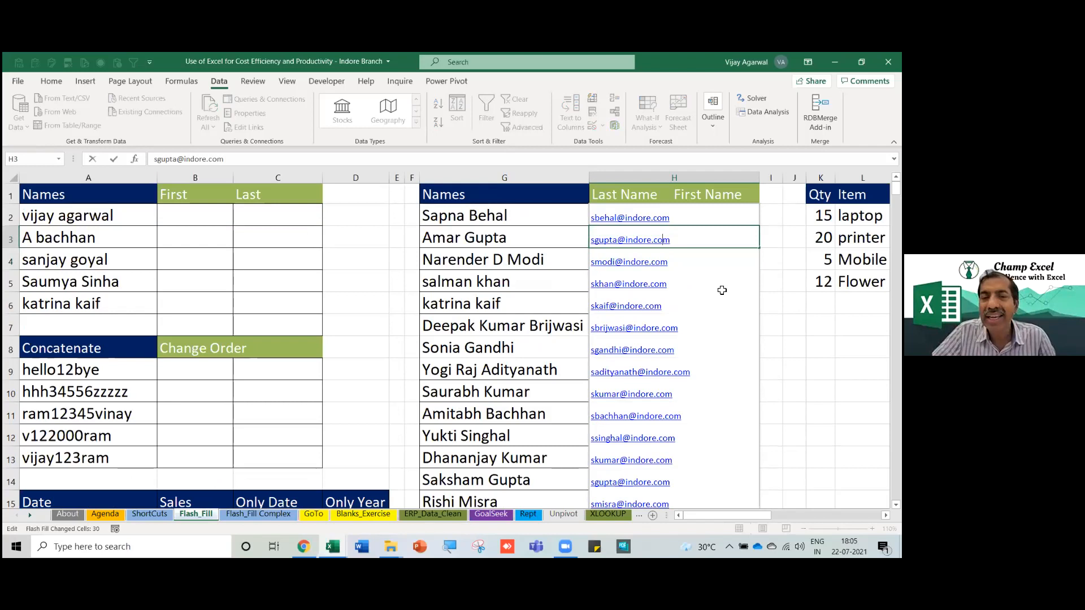
{"action": "key", "text": "Home"}
{"action": "key", "text": "Delete"}
{"action": "type", "text": "a"}
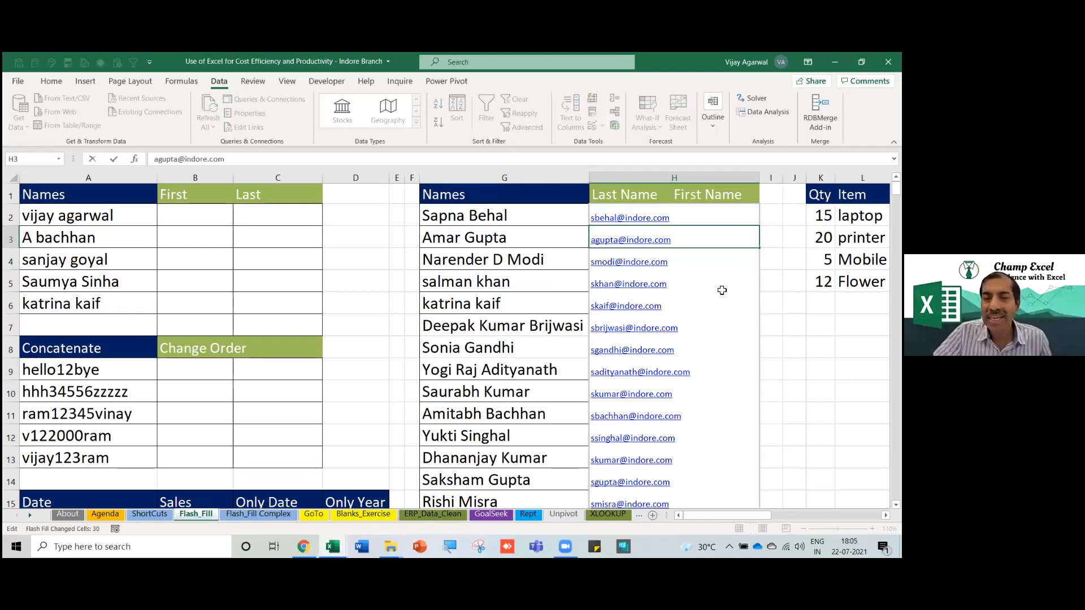
{"action": "key", "text": "Return"}
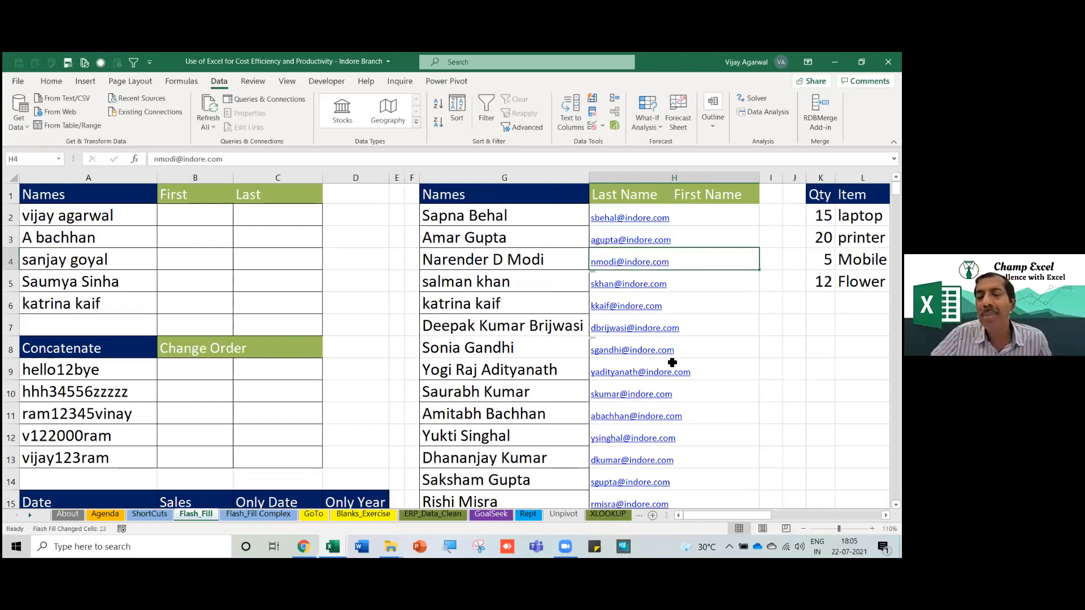
{"action": "scroll", "coordinate": [683, 362], "scroll_direction": "down", "scroll_amount": 2}
{"action": "scroll", "coordinate": [683, 363], "scroll_direction": "down", "scroll_amount": 2}
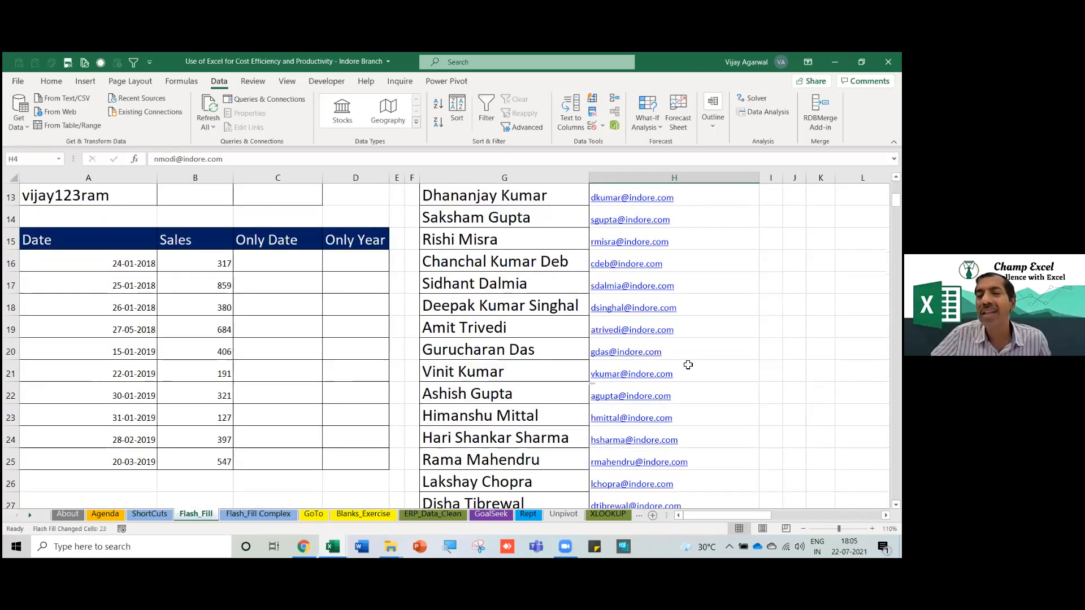
{"action": "scroll", "coordinate": [688, 365], "scroll_direction": "up", "scroll_amount": 4}
{"action": "left_click", "coordinate": [622, 179]}
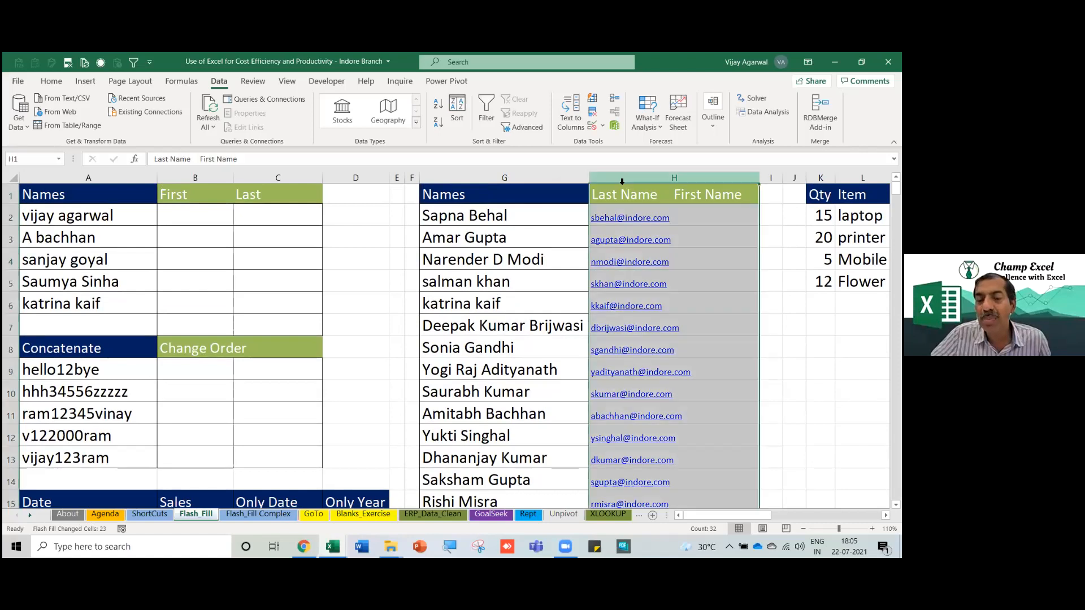
{"action": "right_click", "coordinate": [622, 182]}
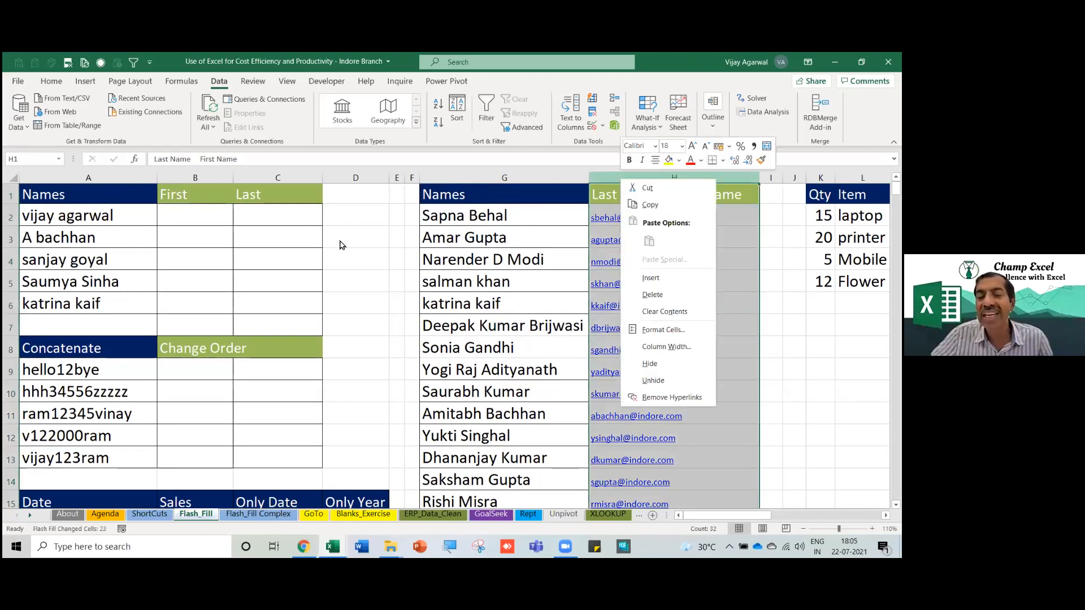
{"action": "key", "text": "Escape"}
{"action": "left_click", "coordinate": [72, 223]}
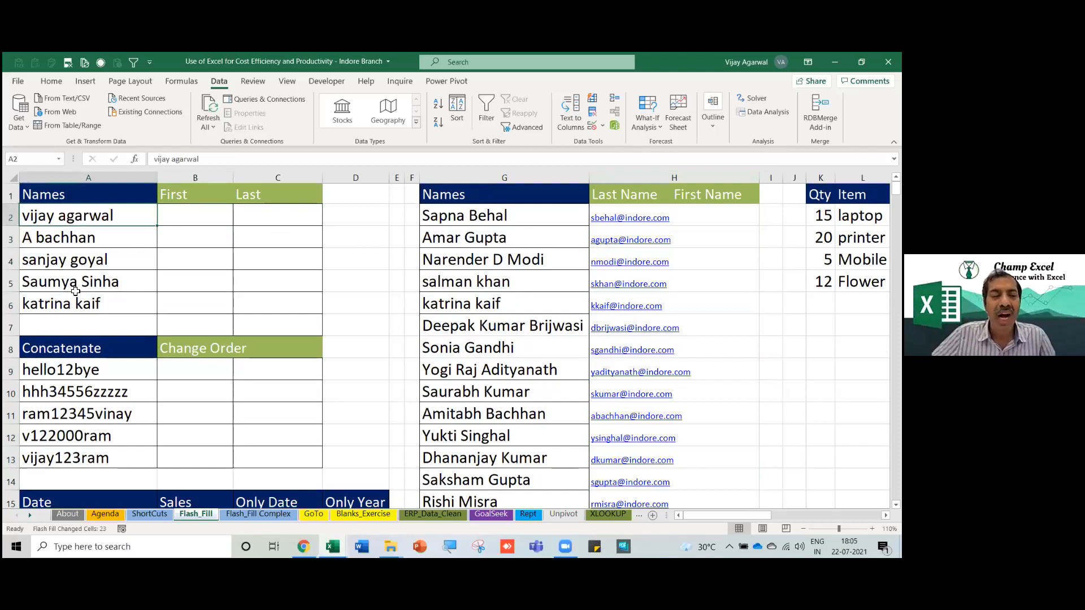
{"action": "scroll", "coordinate": [90, 231], "scroll_direction": "up", "scroll_amount": 3}
Scroll to the Concatenate list and select its strings starting at hello12bye in A9.
{"action": "scroll", "coordinate": [90, 351], "scroll_direction": "down", "scroll_amount": 2}
{"action": "left_click", "coordinate": [153, 233]}
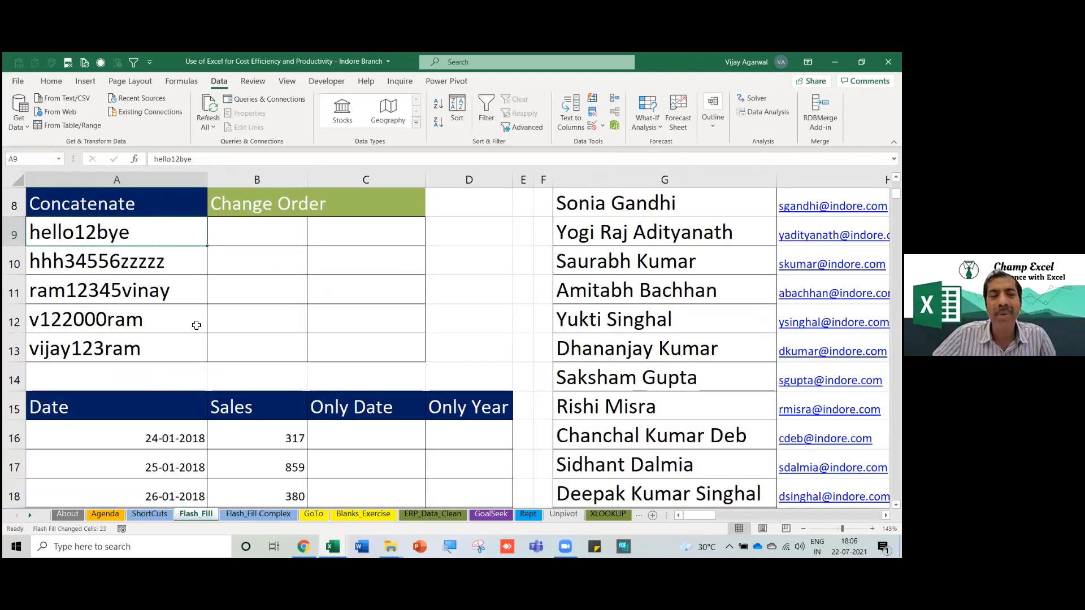
{"action": "left_click_drag", "start_coordinate": [195, 325], "coordinate": [186, 342]}
{"action": "scroll", "coordinate": [184, 336], "scroll_direction": "up", "scroll_amount": 2}
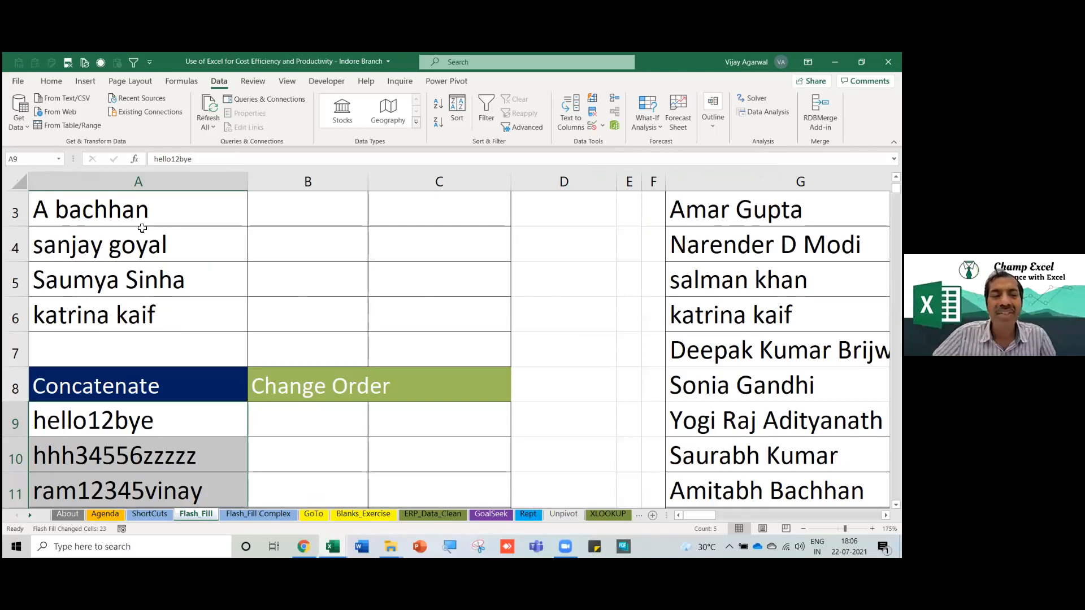
{"action": "scroll", "coordinate": [181, 223], "scroll_direction": "down", "scroll_amount": 2}
{"action": "scroll", "coordinate": [242, 187], "scroll_direction": "down", "scroll_amount": 1}
{"action": "left_click", "coordinate": [242, 196]}
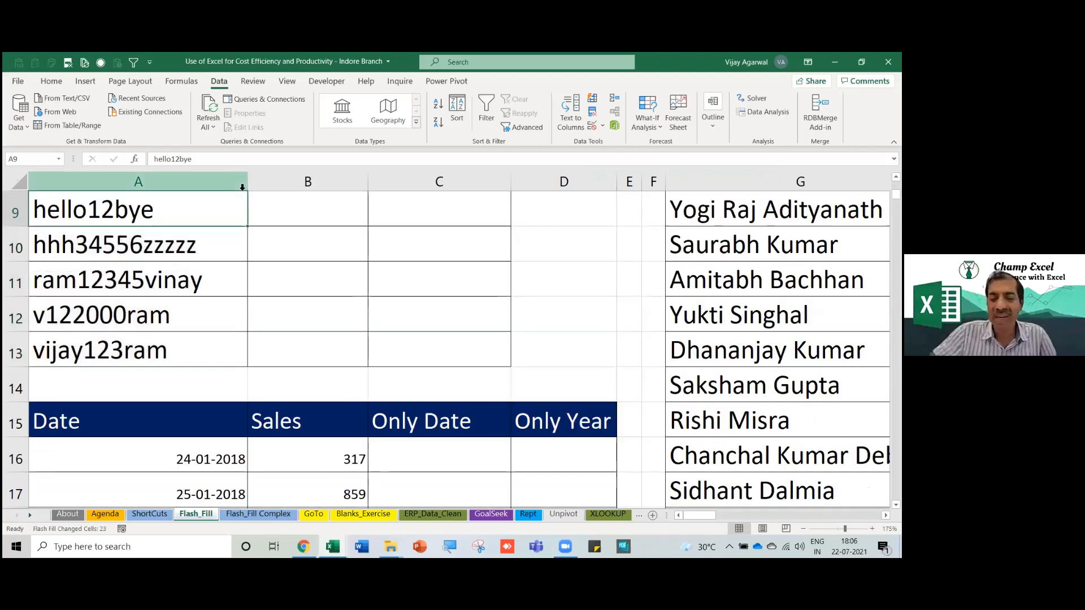
{"action": "key", "text": "Up"}
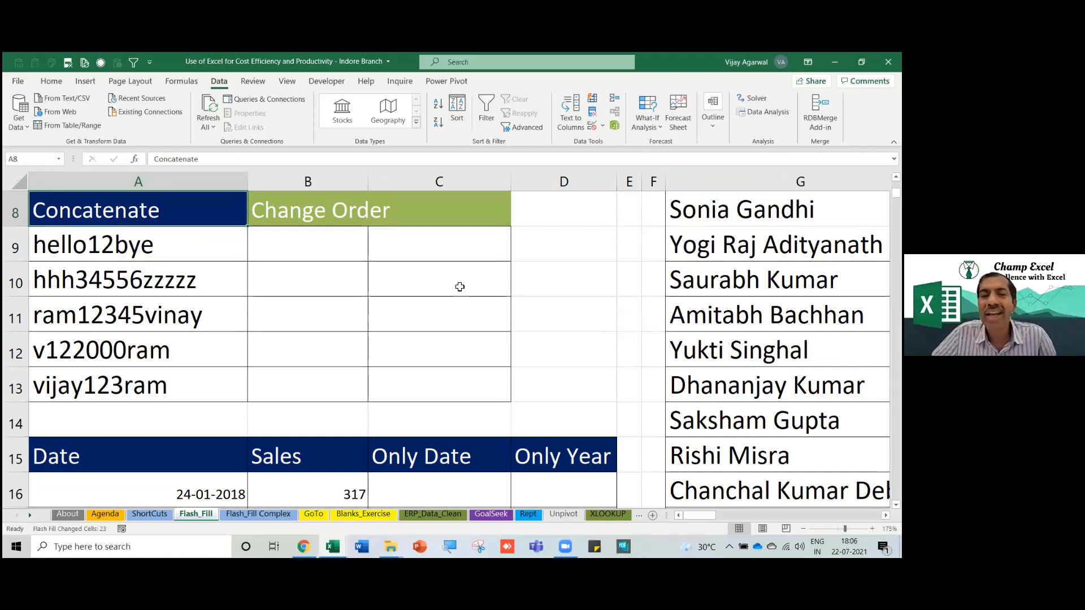
{"action": "left_click_drag", "start_coordinate": [158, 243], "coordinate": [154, 384]}
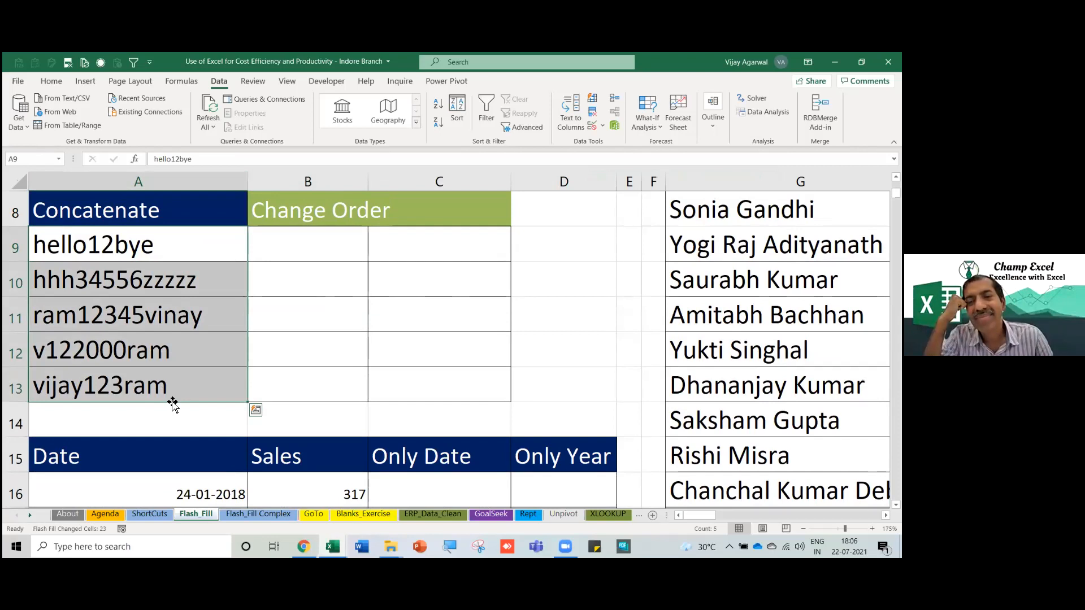
Step through the empty Change Order cells B9 to B13.
{"action": "key", "text": "Down"}
{"action": "left_click_drag", "start_coordinate": [305, 249], "coordinate": [307, 388]}
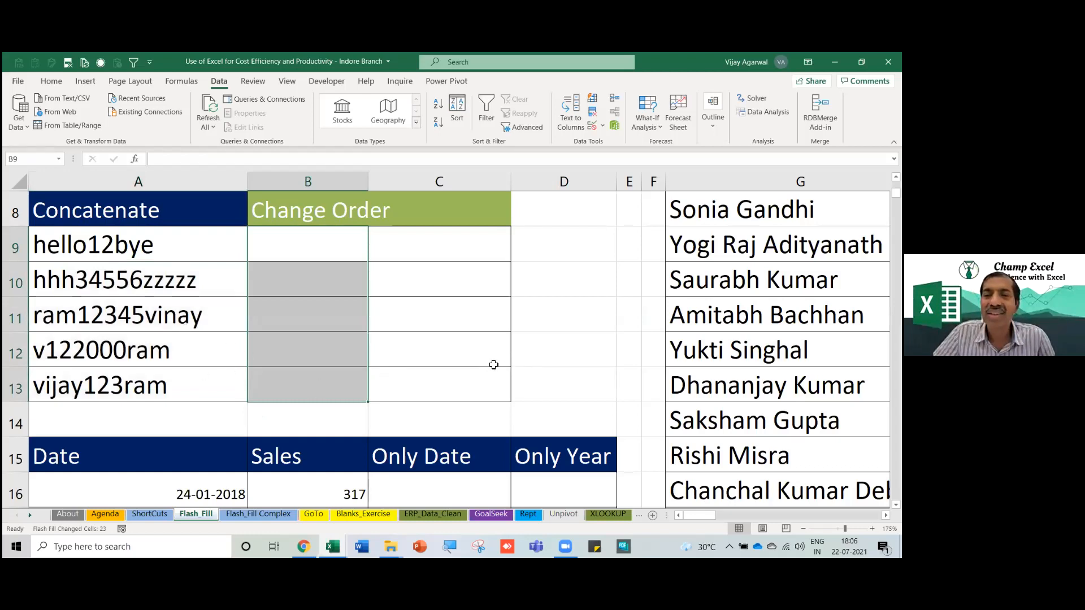
{"action": "left_click", "coordinate": [310, 253]}
{"action": "left_click", "coordinate": [313, 293]}
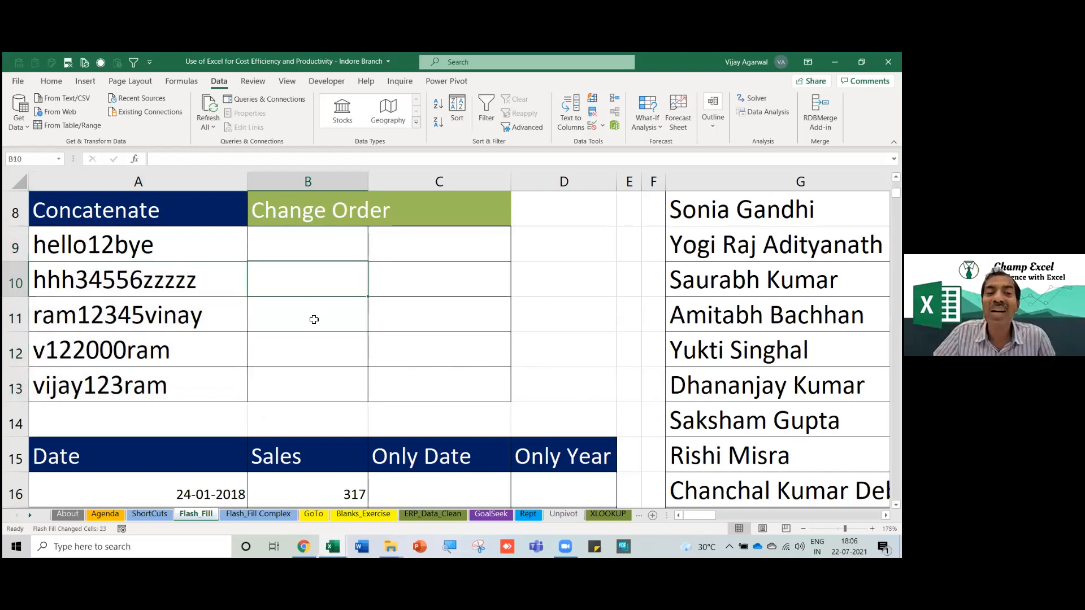
{"action": "left_click", "coordinate": [313, 317]}
{"action": "left_click", "coordinate": [312, 349]}
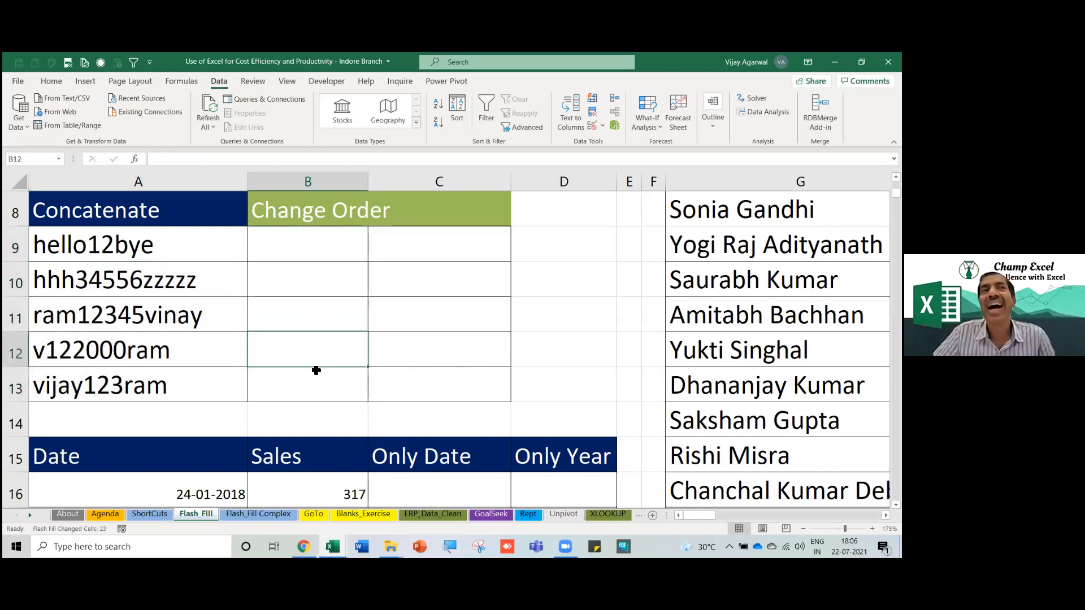
{"action": "left_click", "coordinate": [316, 370]}
Review the strings in A9:A13, from hello12bye to vijay123ram.
{"action": "left_click_drag", "start_coordinate": [178, 251], "coordinate": [188, 383]}
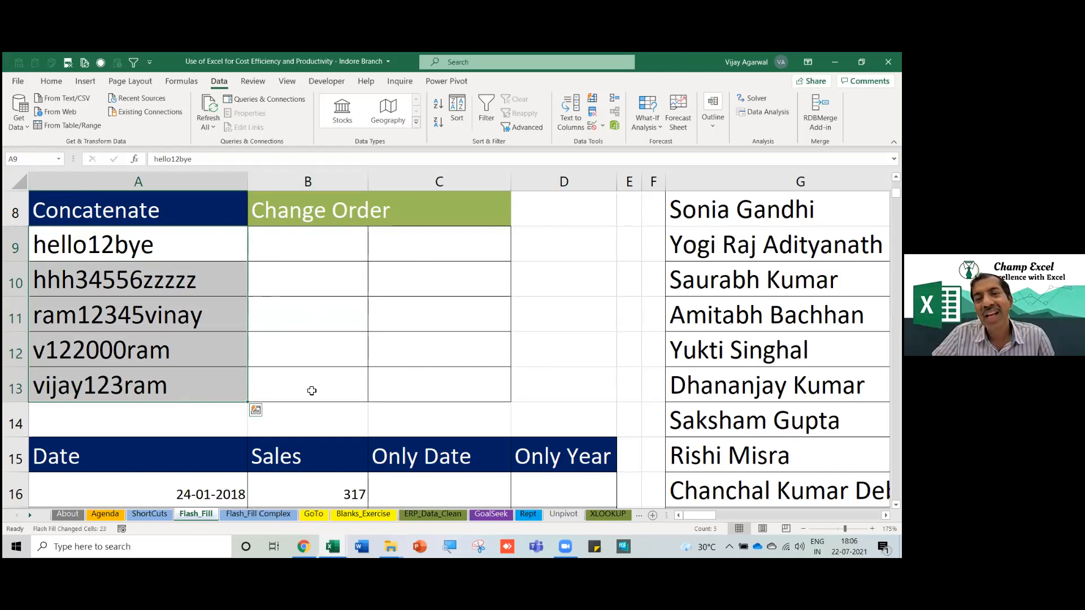
{"action": "left_click", "coordinate": [220, 340]}
{"action": "left_click", "coordinate": [209, 326]}
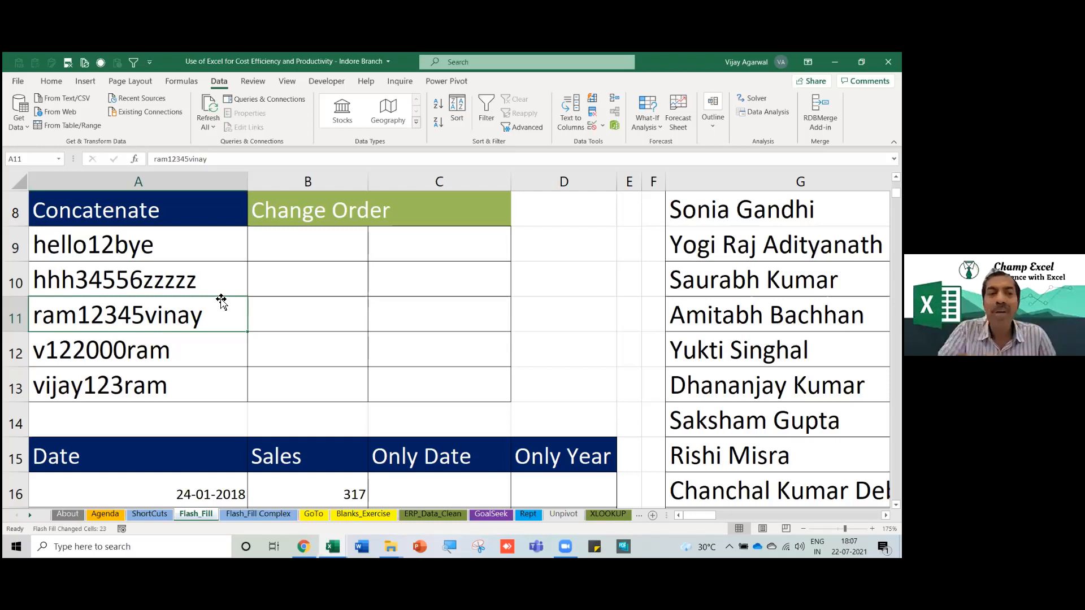
{"action": "left_click", "coordinate": [209, 371]}
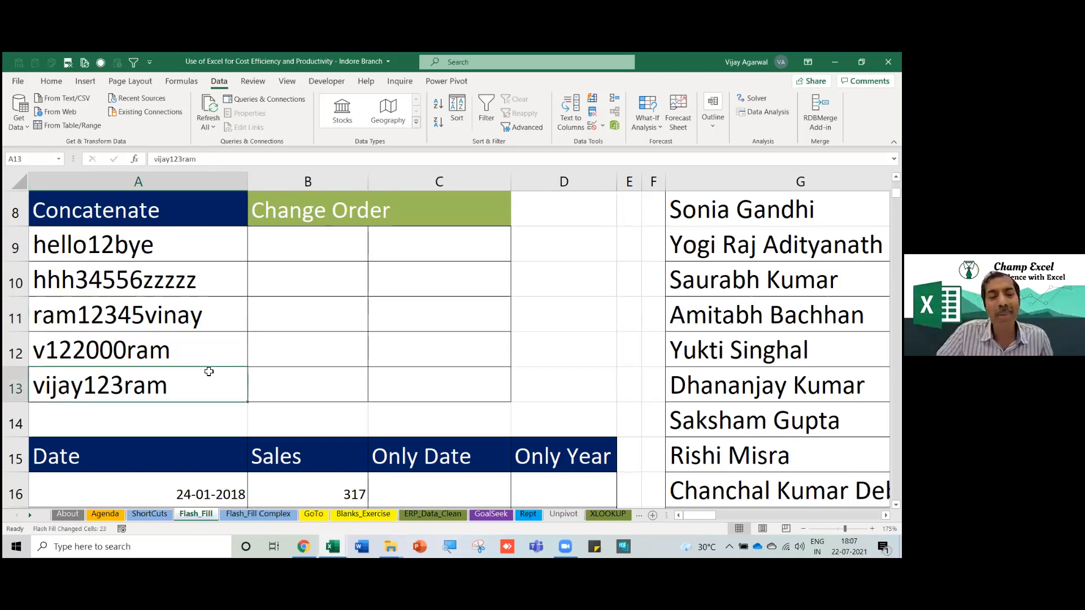
{"action": "scroll", "coordinate": [209, 371], "scroll_direction": "up", "scroll_amount": 1}
{"action": "scroll", "coordinate": [164, 245], "scroll_direction": "down", "scroll_amount": 1}
{"action": "left_click_drag", "start_coordinate": [164, 245], "coordinate": [162, 373]}
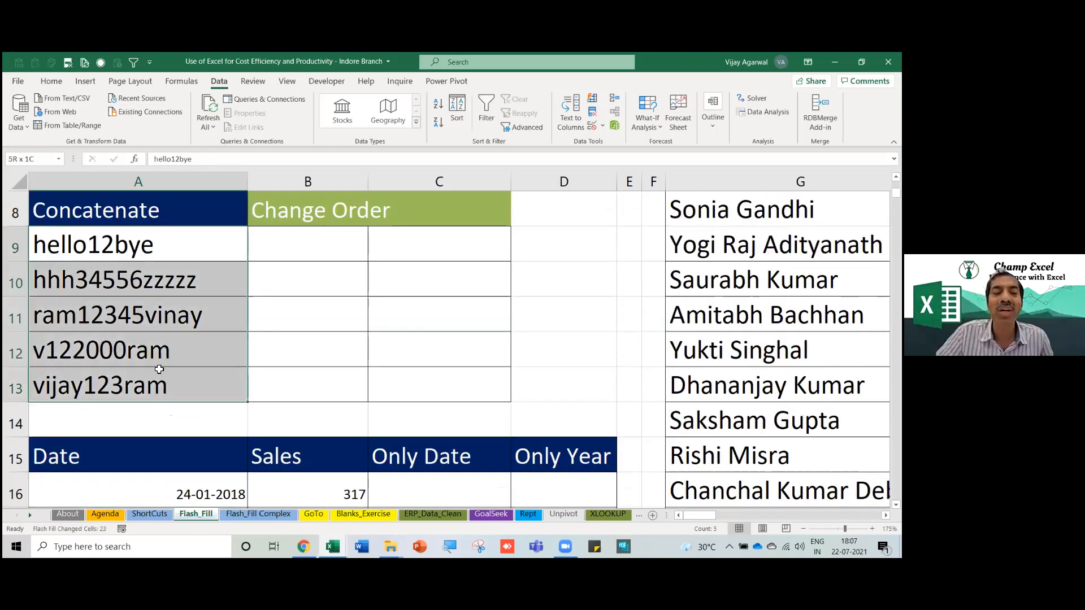
{"action": "left_click", "coordinate": [89, 255]}
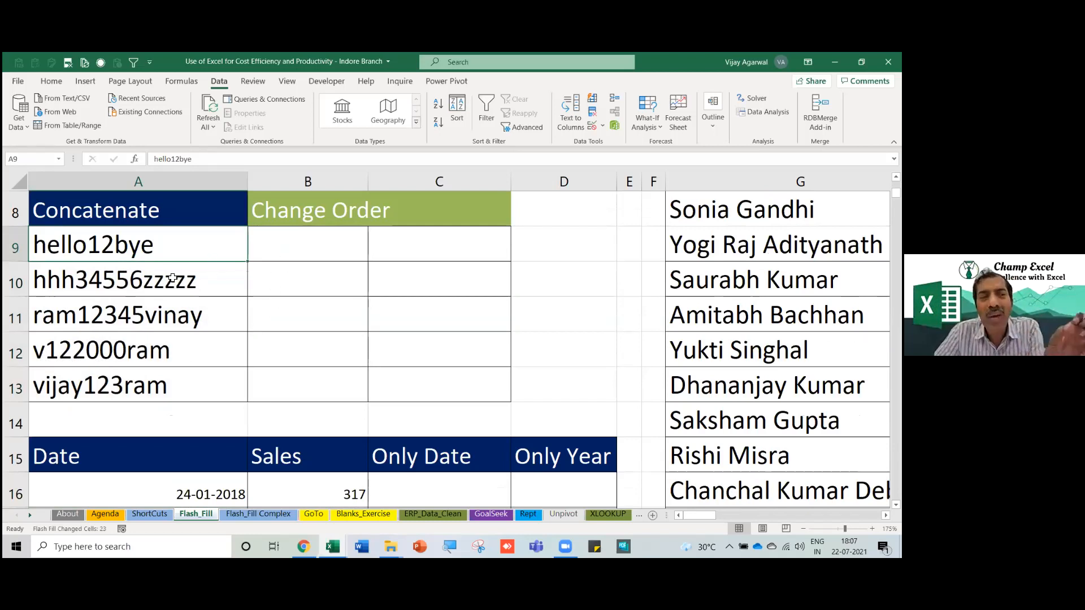
{"action": "left_click", "coordinate": [519, 288]}
{"action": "key", "text": "Right"}
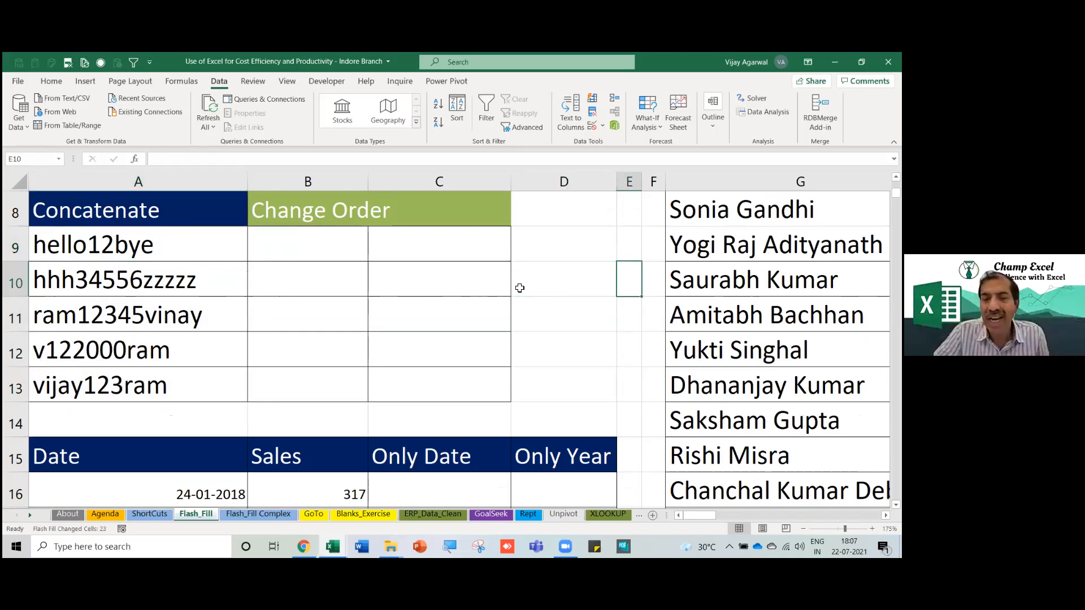
{"action": "key", "text": "Right"}
{"action": "key", "text": "Right"}
{"action": "key", "text": "Right"}
{"action": "key", "text": "Right"}
{"action": "key", "text": "Right"}
{"action": "key", "text": "Right"}
{"action": "key", "text": "Right"}
{"action": "key", "text": "Right"}
{"action": "key", "text": "Right"}
{"action": "key", "text": "Right"}
{"action": "key", "text": "Right"}
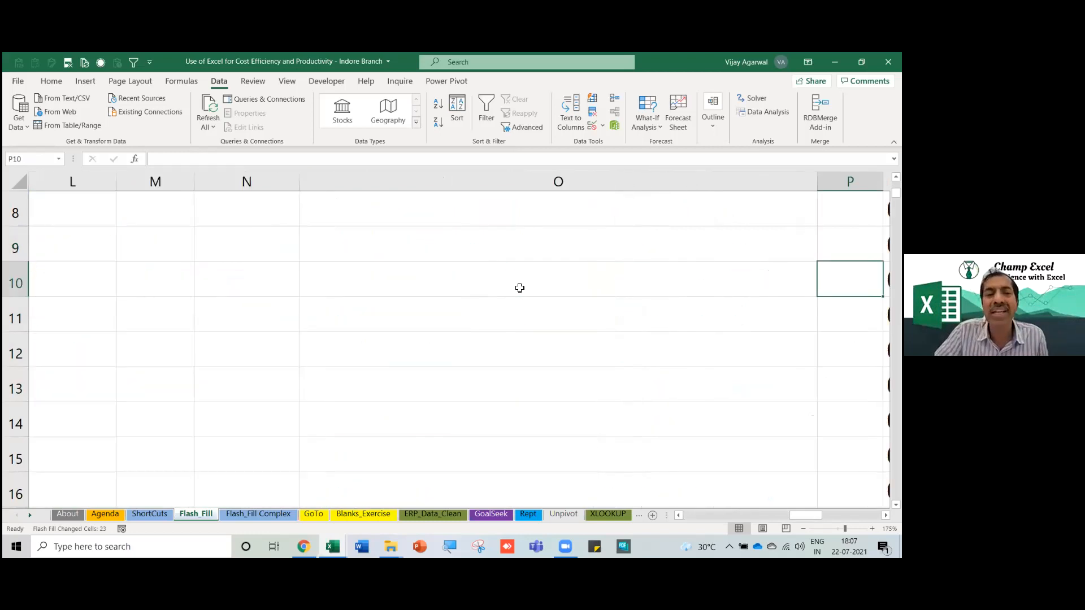
{"action": "key", "text": "Right"}
{"action": "key", "text": "Right"}
{"action": "key", "text": "Up"}
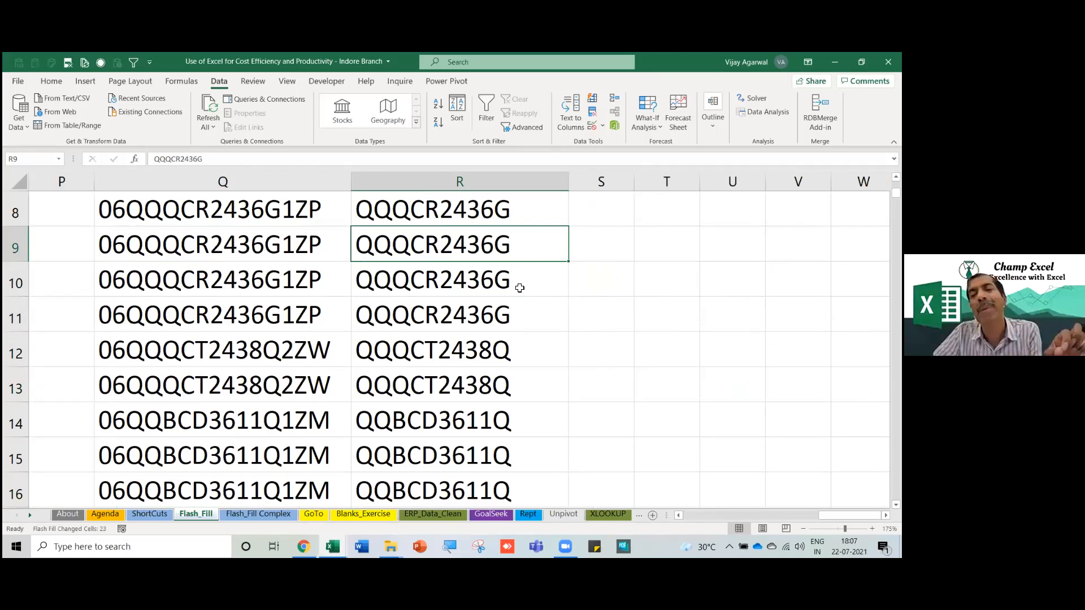
{"action": "key", "text": "Left"}
{"action": "key", "text": "Left"}
{"action": "key", "text": "Left"}
{"action": "key", "text": "Left"}
{"action": "key", "text": "Left"}
{"action": "key", "text": "Left"}
{"action": "key", "text": "Left"}
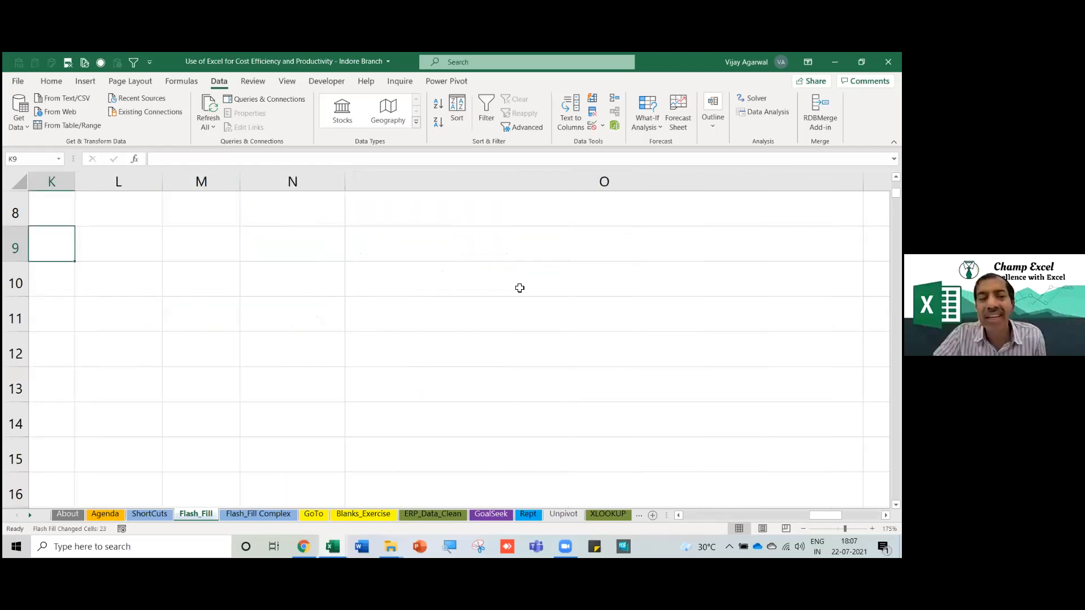
{"action": "key", "text": "Left"}
{"action": "key", "text": "Left"}
{"action": "key", "text": "Left"}
{"action": "key", "text": "Left"}
{"action": "key", "text": "Left"}
{"action": "key", "text": "Left"}
{"action": "key", "text": "Left"}
{"action": "key", "text": "Left"}
{"action": "key", "text": "Left"}
{"action": "key", "text": "Left"}
{"action": "key", "text": "Down"}
{"action": "key", "text": "Down"}
{"action": "key", "text": "Up"}
{"action": "key", "text": "Up"}
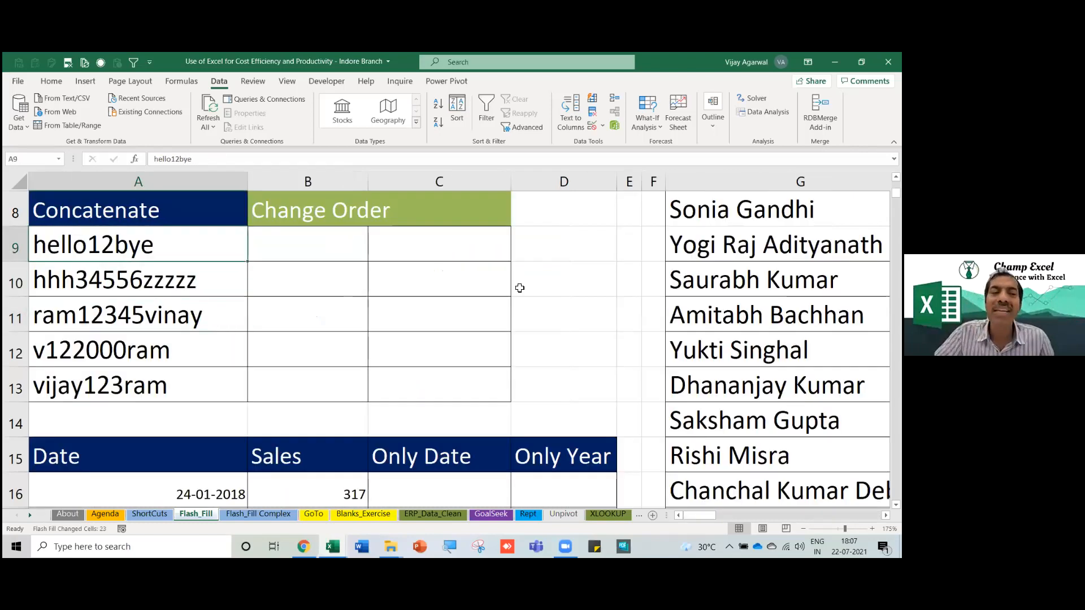
{"action": "key", "text": "Right"}
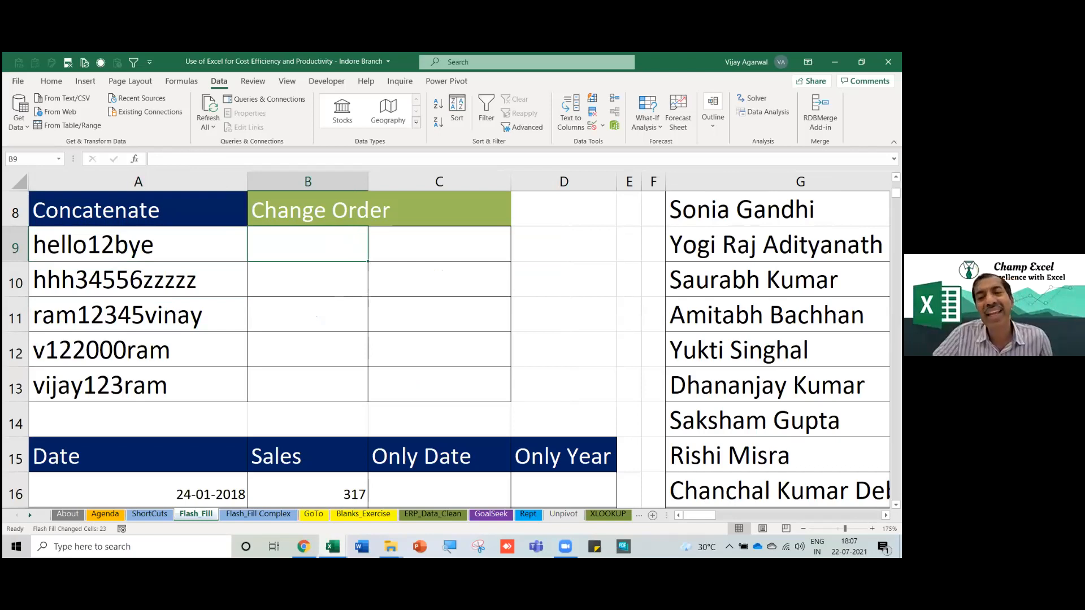
{"action": "left_click", "coordinate": [75, 327]}
{"action": "left_click_drag", "start_coordinate": [108, 248], "coordinate": [113, 378]}
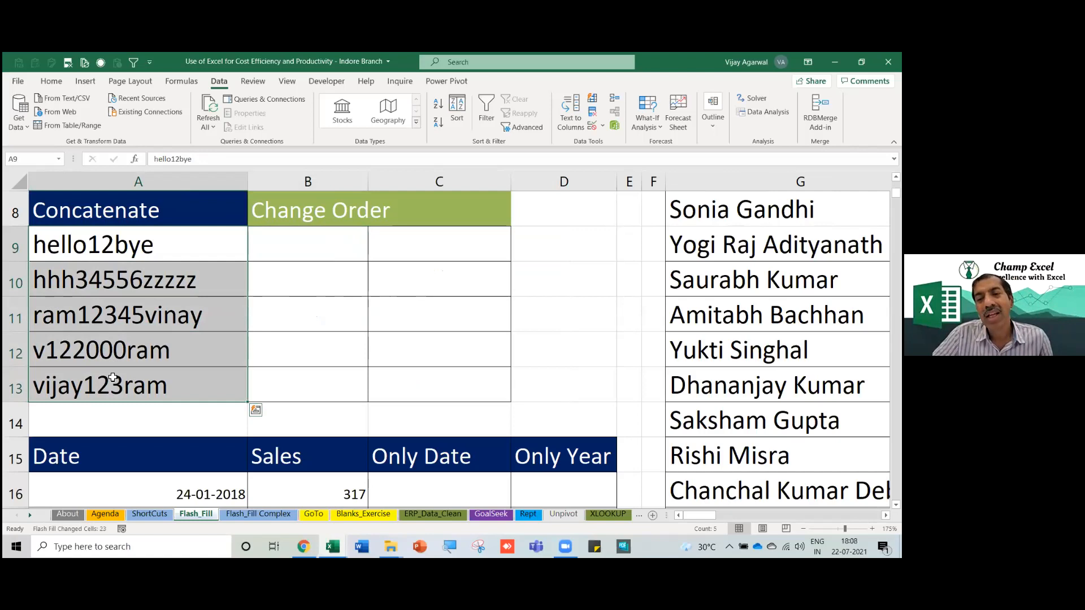
{"action": "left_click", "coordinate": [93, 251]}
{"action": "key", "text": "F2"}
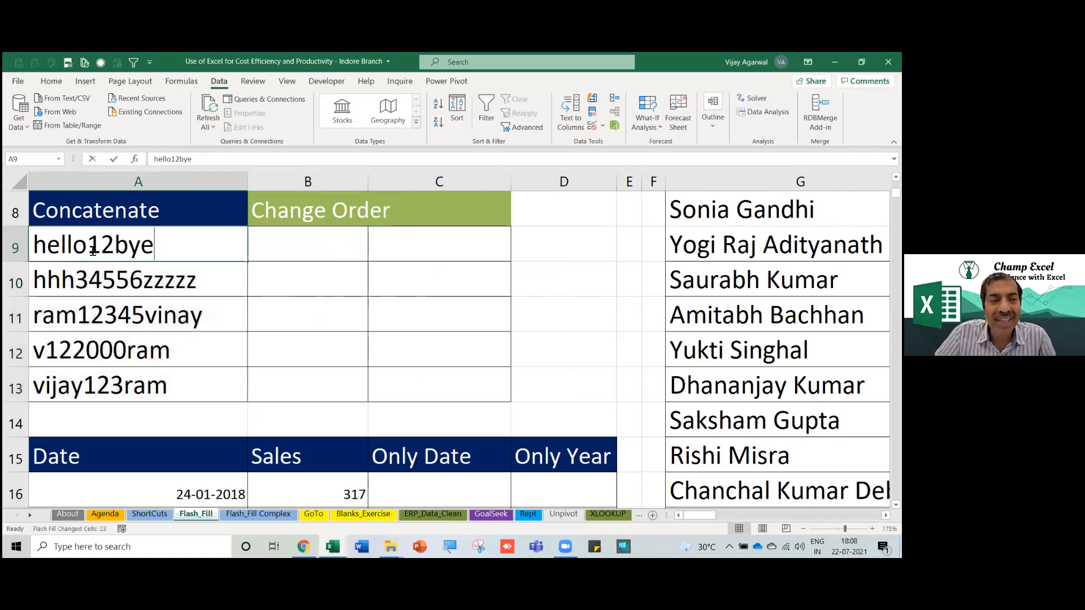
{"action": "left_click", "coordinate": [93, 251]}
{"action": "key", "text": "Right"}
{"action": "key", "text": "Right"}
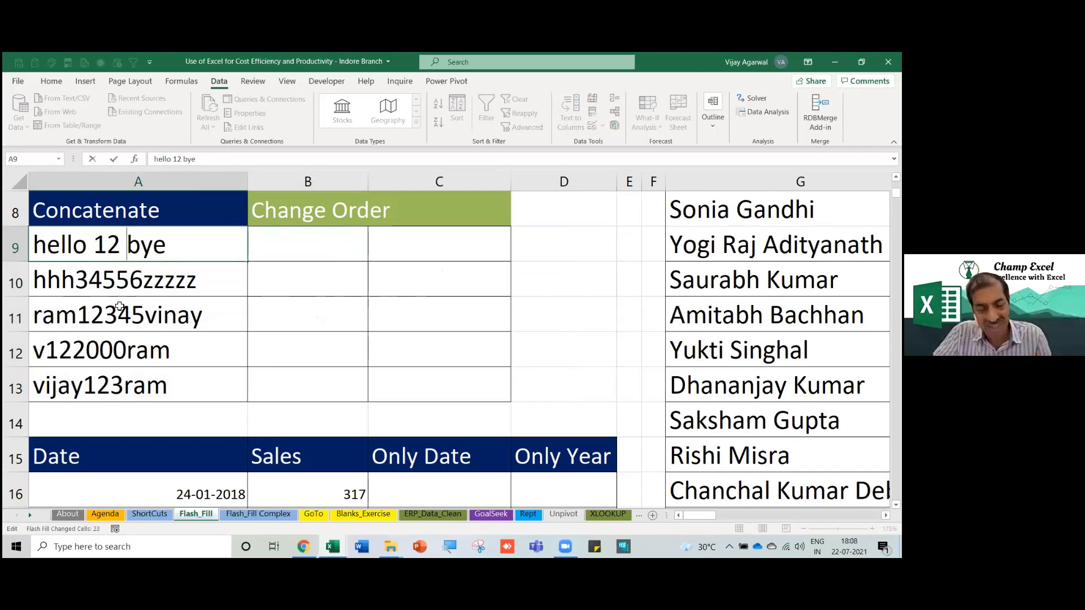
{"action": "key", "text": "BackSpace"}
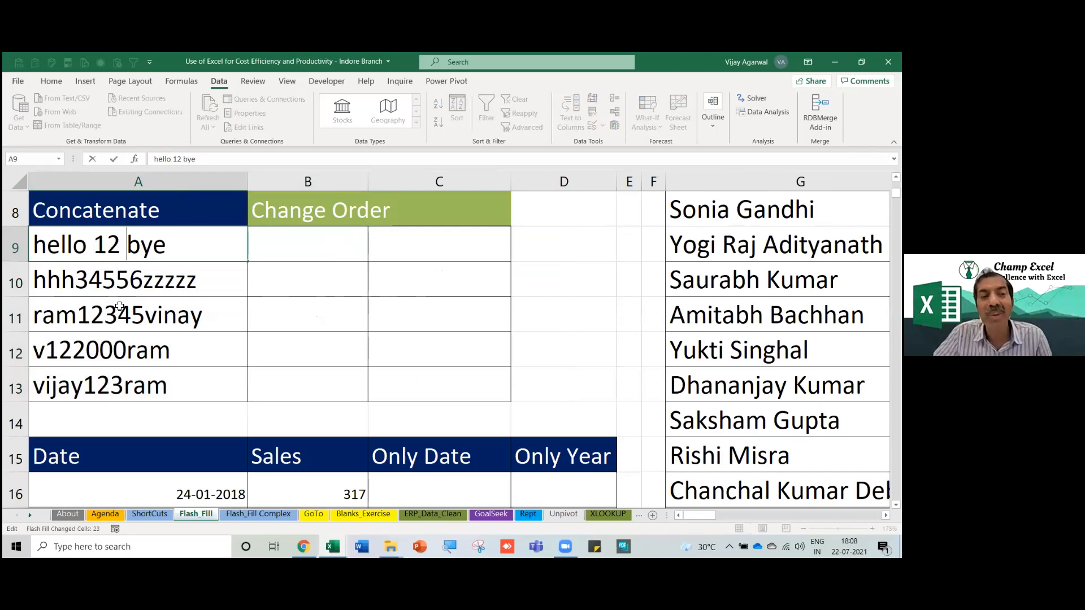
{"action": "key", "text": "BackSpace"}
{"action": "key", "text": "Escape"}
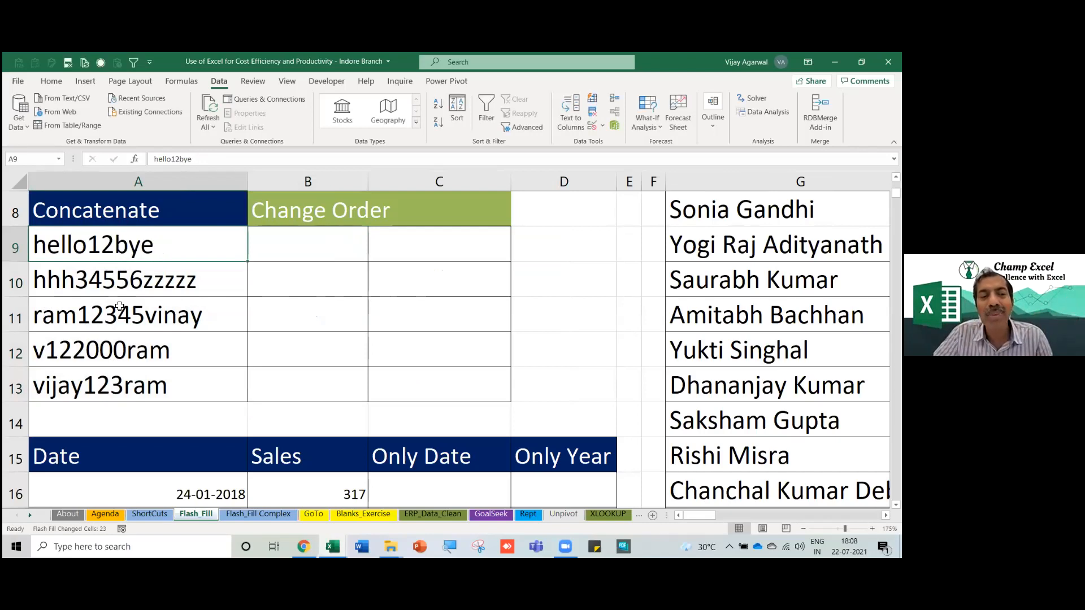
{"action": "left_click", "coordinate": [120, 307]}
Widen column B slightly beside the Concatenate strings in A9:A13.
{"action": "left_click_drag", "start_coordinate": [139, 245], "coordinate": [149, 385]}
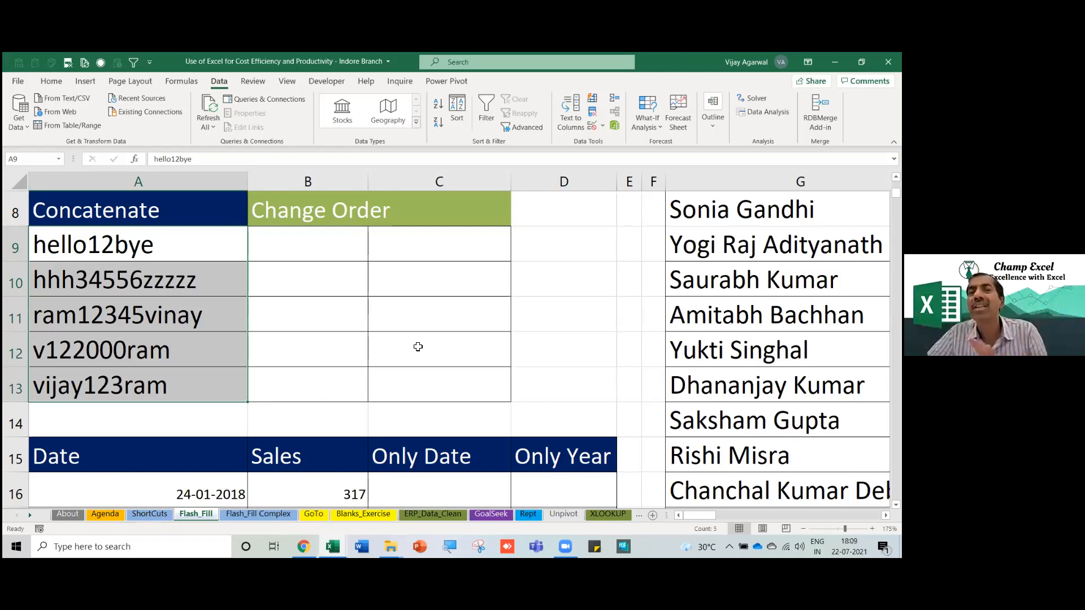
{"action": "left_click", "coordinate": [212, 340]}
{"action": "left_click", "coordinate": [212, 249]}
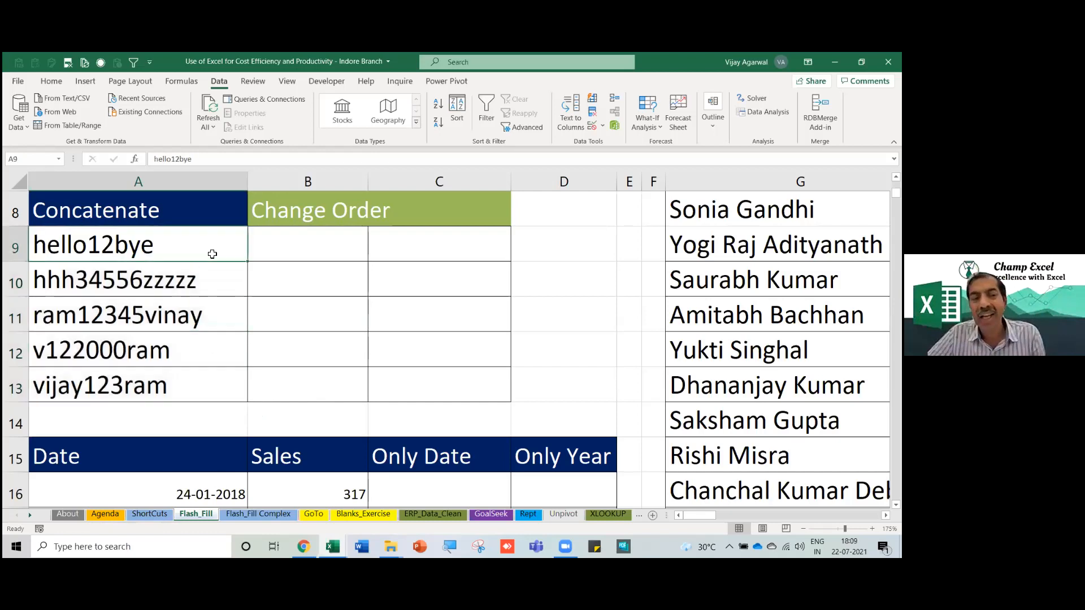
{"action": "left_click", "coordinate": [310, 247]}
{"action": "left_click_drag", "start_coordinate": [370, 179], "coordinate": [372, 180]}
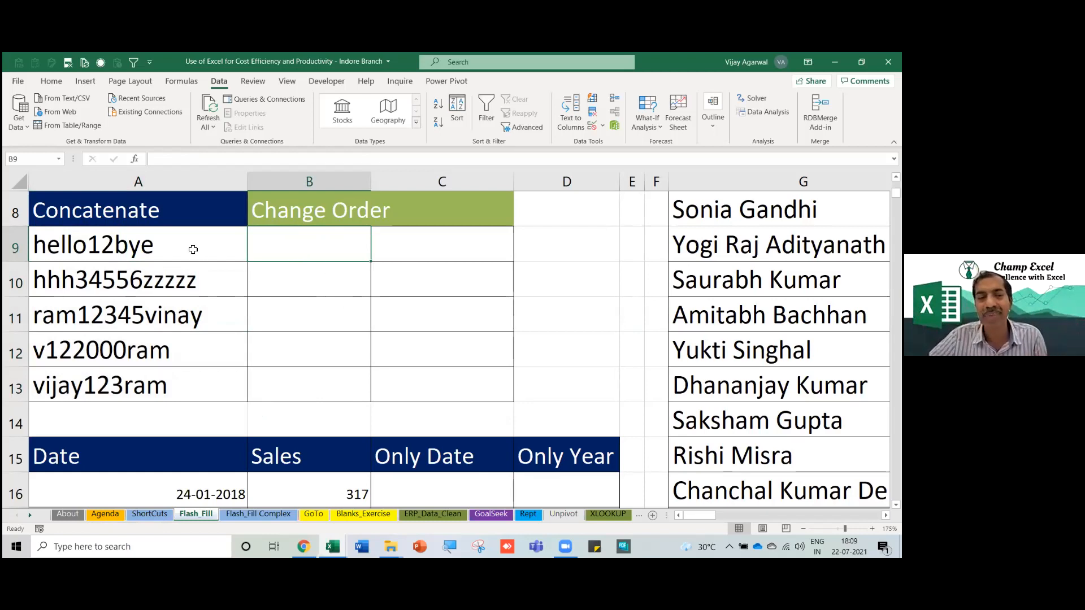
{"action": "left_click_drag", "start_coordinate": [192, 248], "coordinate": [186, 381]}
Enter 12 in B9 and Flash Fill the digits of each string into B10:B13.
{"action": "left_click", "coordinate": [328, 249]}
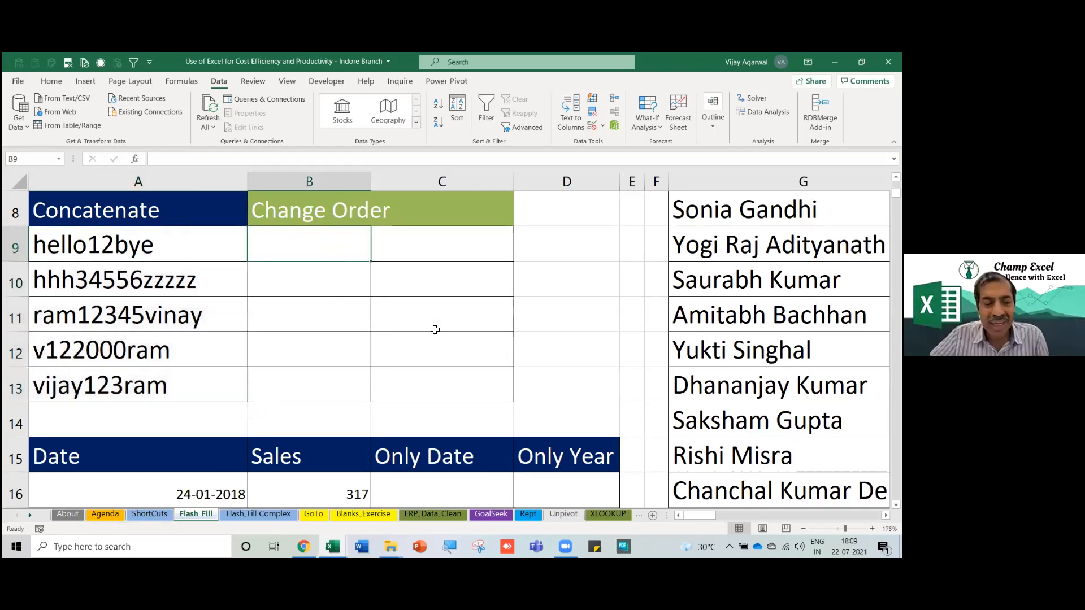
{"action": "type", "text": "12"}
{"action": "key", "text": "Return"}
{"action": "key", "text": "Return"}
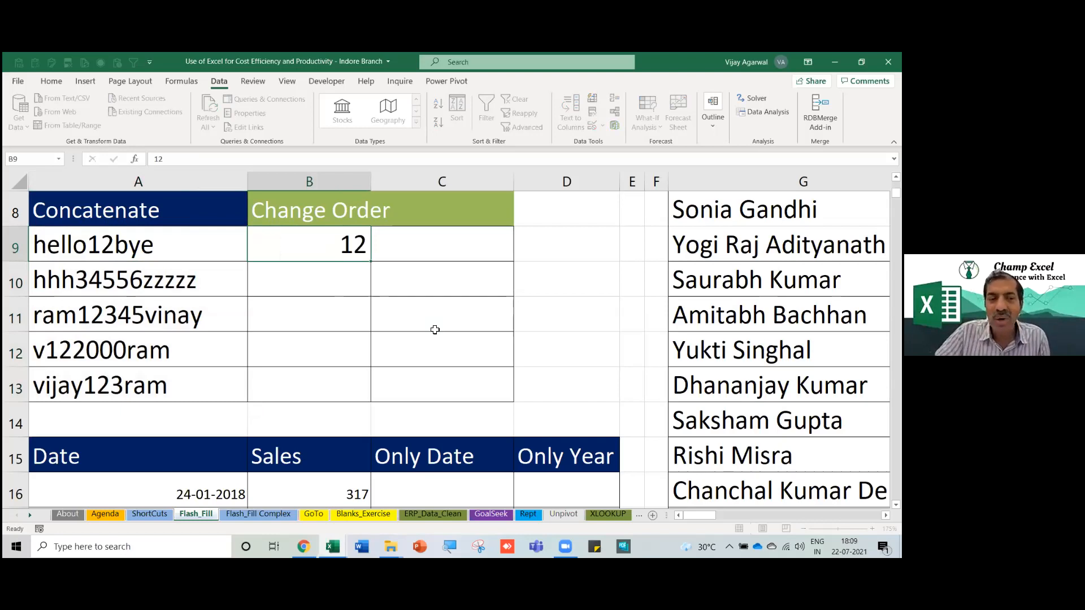
{"action": "key", "text": "Return"}
{"action": "key", "text": "ctrl+e"}
{"action": "left_click_drag", "start_coordinate": [345, 244], "coordinate": [338, 375]}
Enter Hello_bye_Indore_12 in C9, Flash Fill C10:C13, and autofit column C.
{"action": "left_click", "coordinate": [433, 240]}
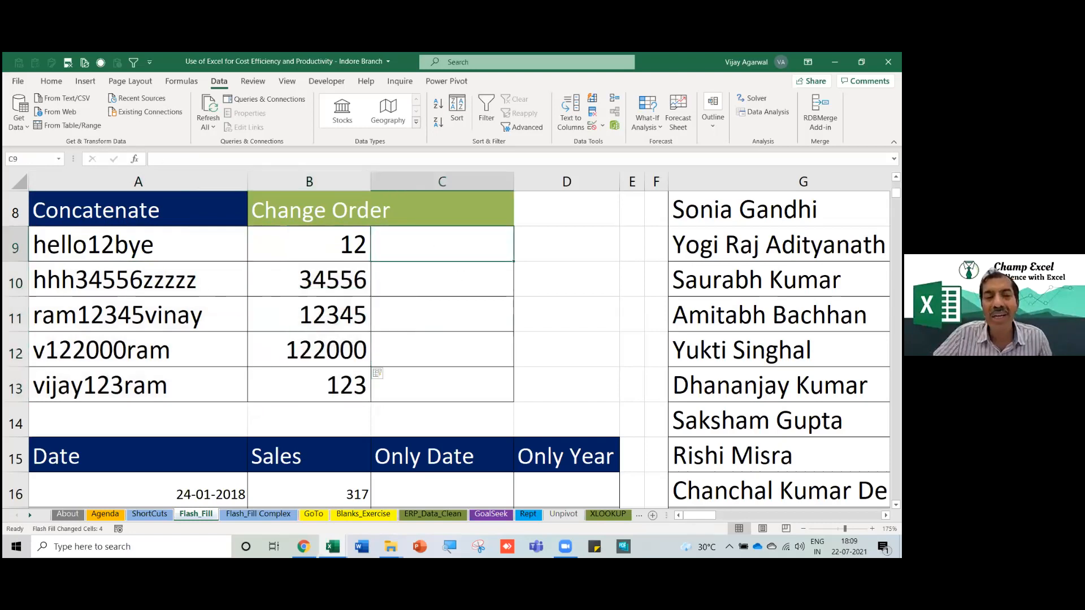
{"action": "type", "text": "Hell"}
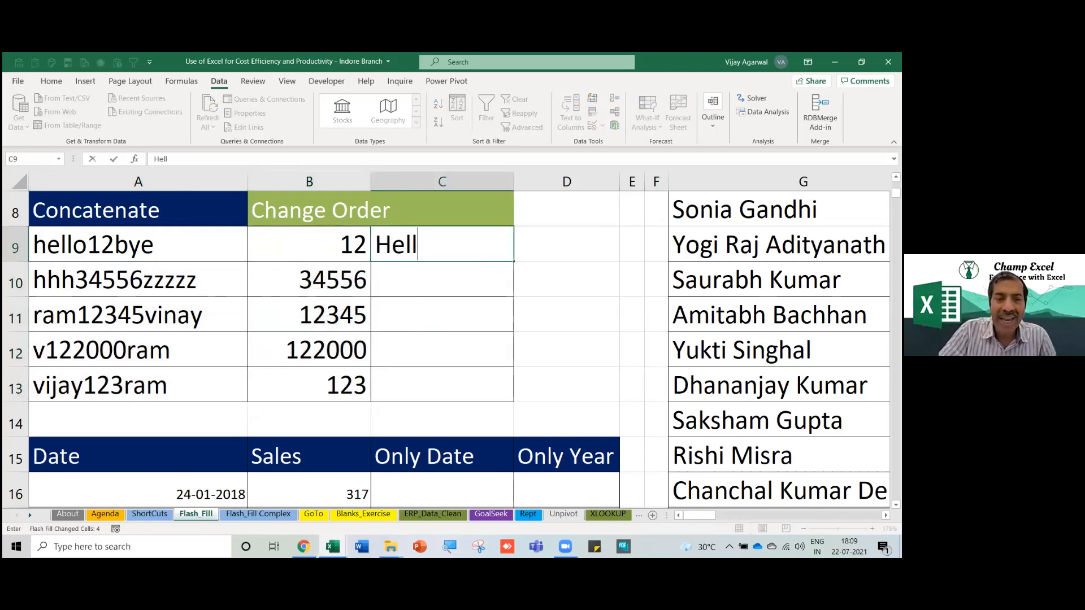
{"action": "type", "text": "o_b"}
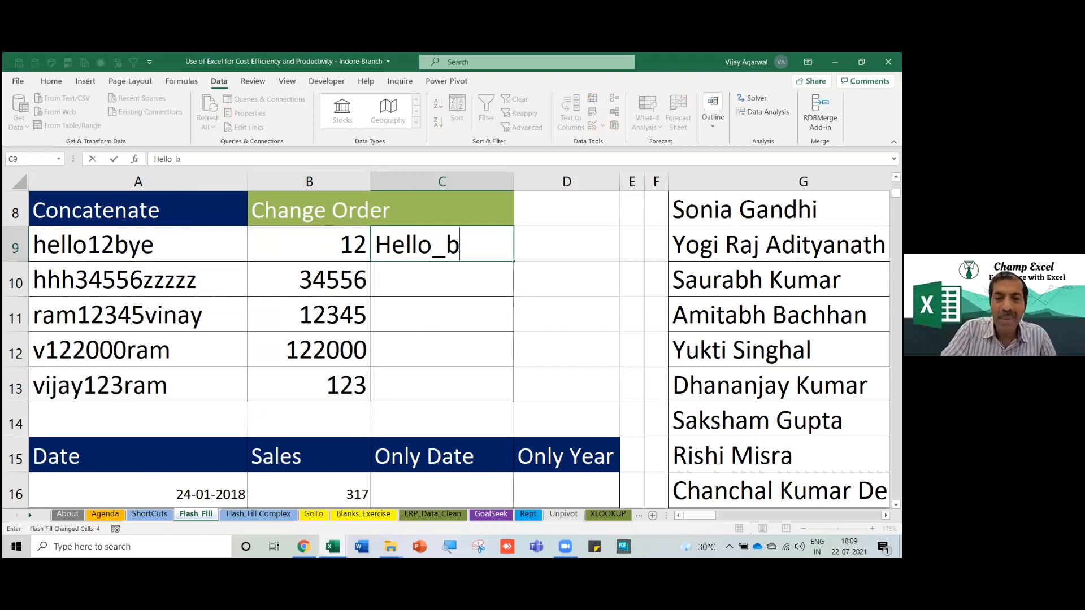
{"action": "type", "text": "ye_Indor"}
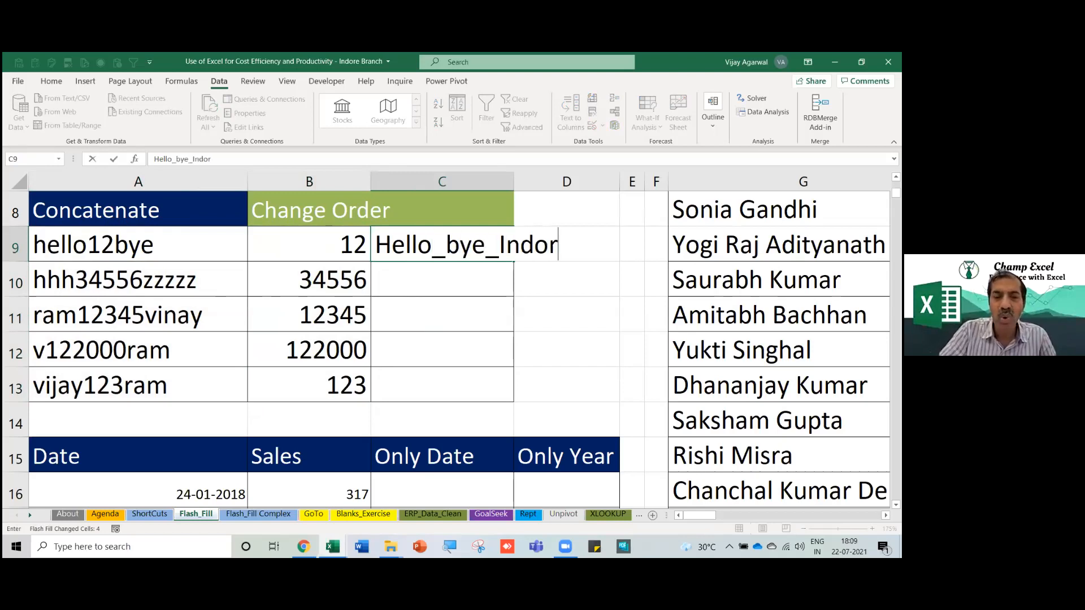
{"action": "type", "text": "e_12"}
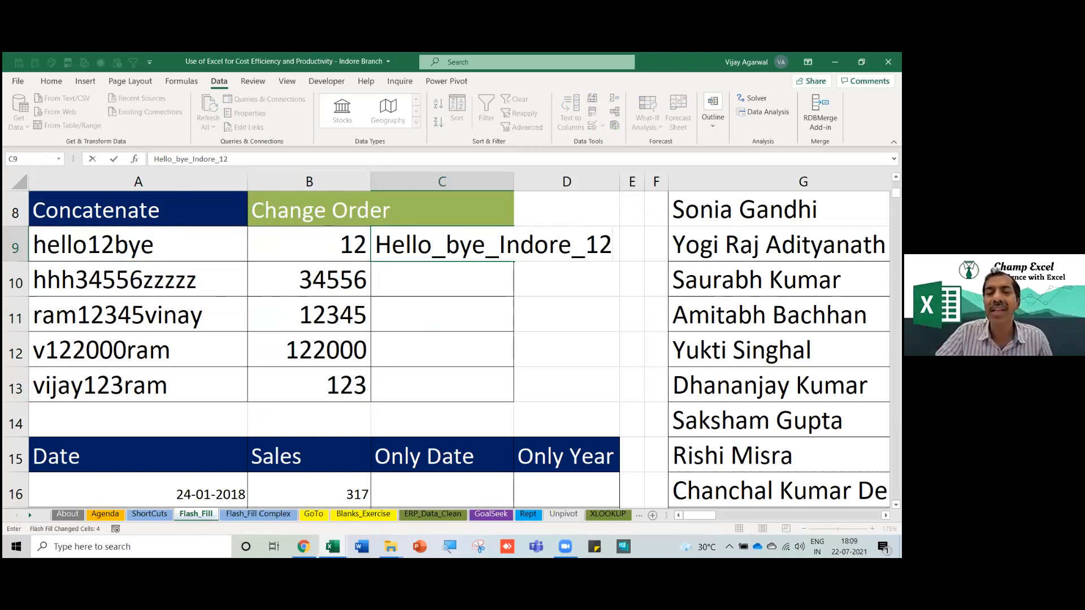
{"action": "key", "text": "Return"}
{"action": "key", "text": "Down"}
{"action": "key", "text": "Down"}
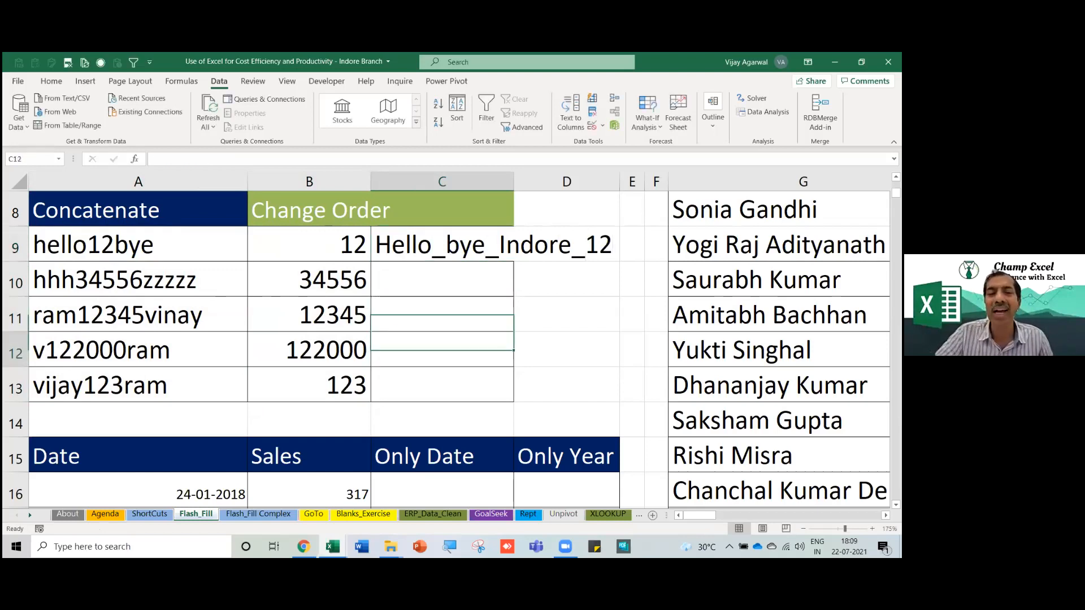
{"action": "key", "text": "Up"}
{"action": "key", "text": "ctrl+e"}
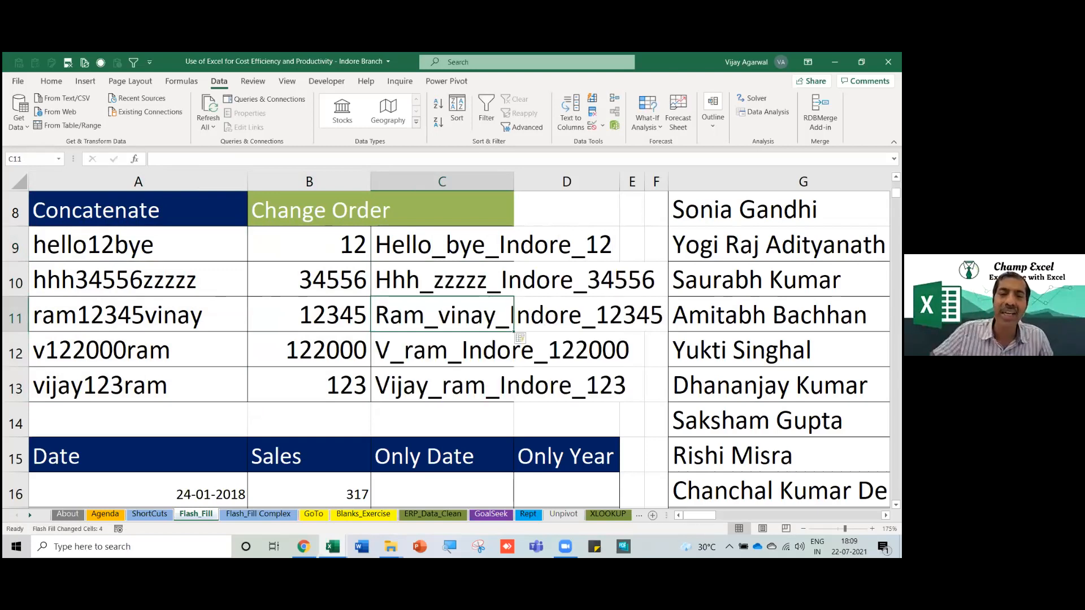
{"action": "double_click", "coordinate": [513, 181]}
{"action": "left_click_drag", "start_coordinate": [534, 245], "coordinate": [517, 373]}
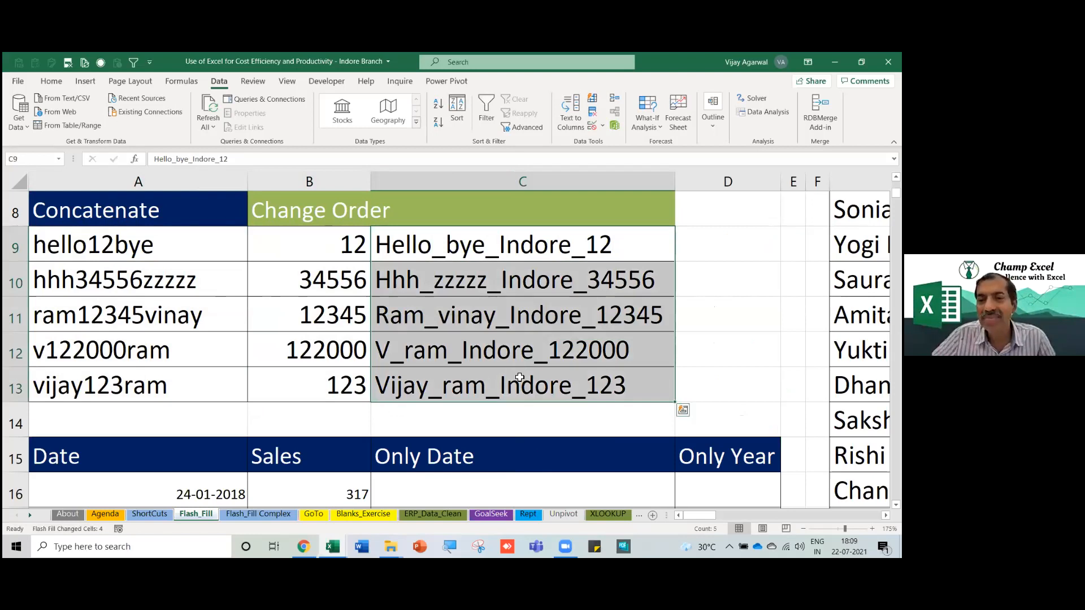
Widen column B and Flash Fill B2:B6 from the example V. Agarwal.
{"action": "scroll", "coordinate": [519, 377], "scroll_direction": "up", "scroll_amount": 3}
{"action": "left_click_drag", "start_coordinate": [175, 243], "coordinate": [212, 376]}
{"action": "left_click_drag", "start_coordinate": [394, 183], "coordinate": [391, 184]}
{"action": "left_click", "coordinate": [294, 243]}
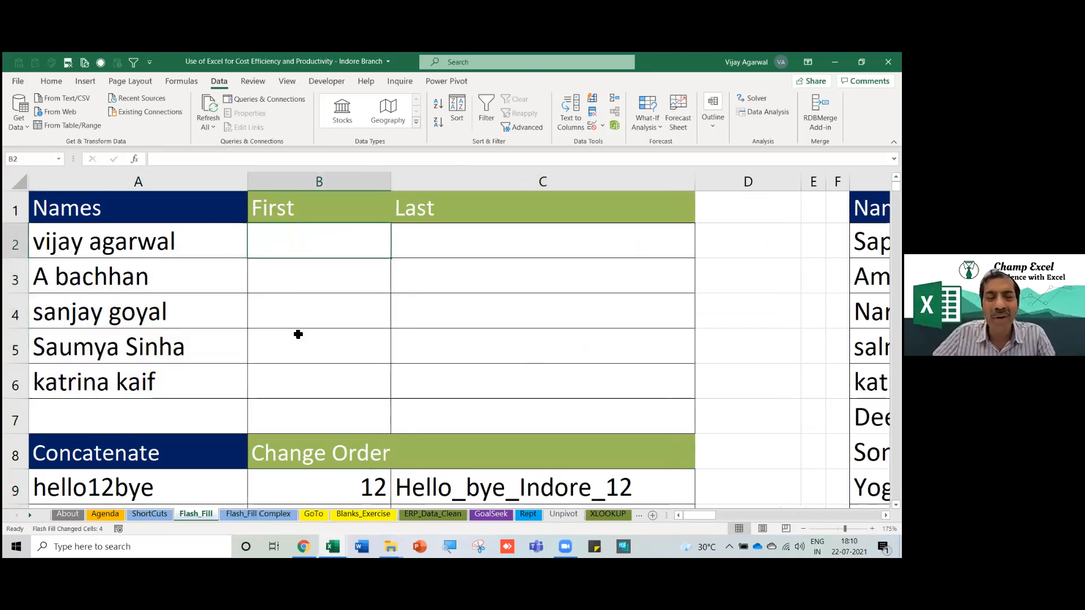
{"action": "type", "text": "V. "}
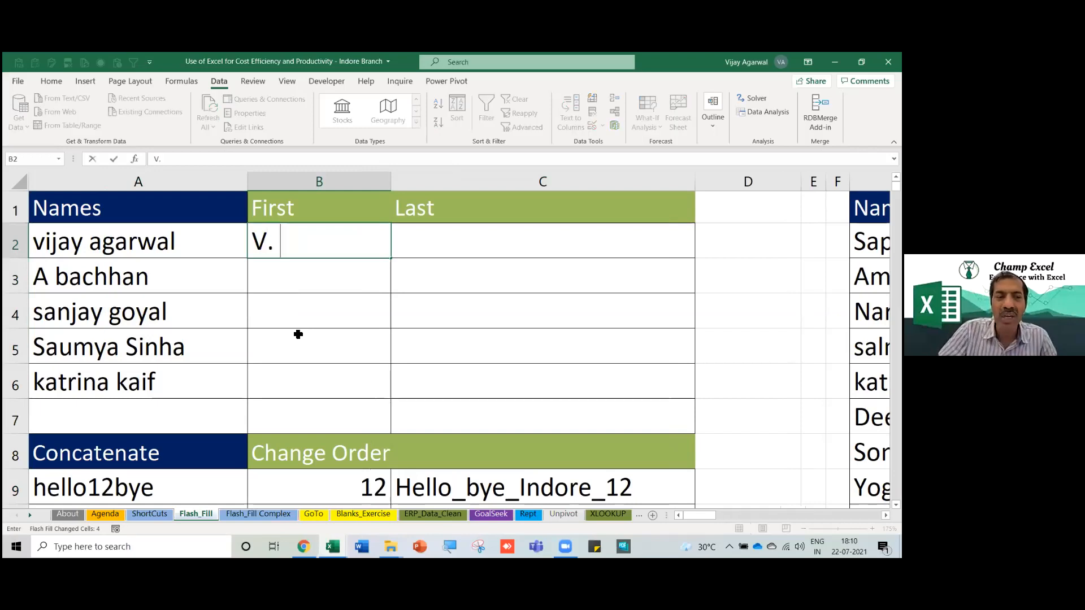
{"action": "type", "text": "Agarwal"}
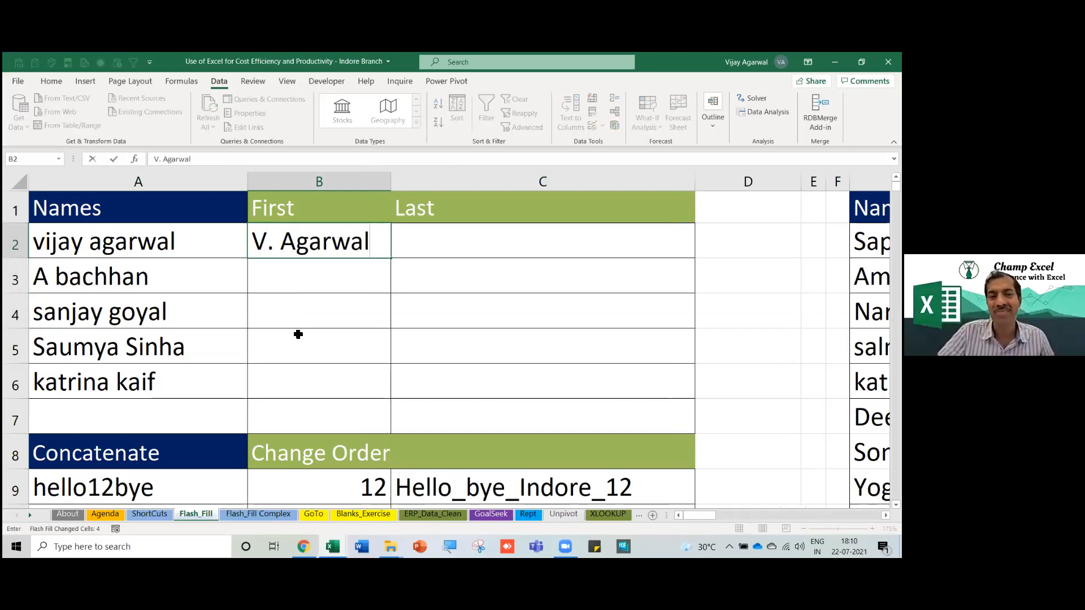
{"action": "left_click", "coordinate": [298, 333]}
{"action": "key", "text": "ctrl+e"}
Check the abbreviated names and switch to the Flash_Fill Complex sheet.
{"action": "left_click_drag", "start_coordinate": [321, 247], "coordinate": [296, 386]}
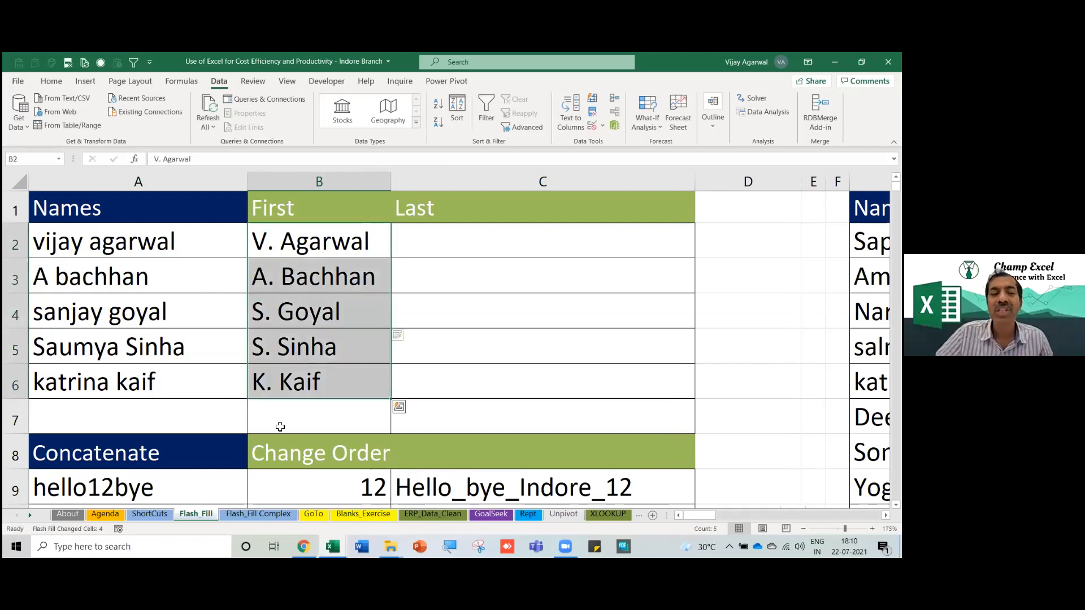
{"action": "left_click", "coordinate": [254, 515]}
{"action": "left_click", "coordinate": [431, 354]}
Widen column Q in two drags beside the messy phone numbers in P5:P11.
{"action": "left_click", "coordinate": [551, 285]}
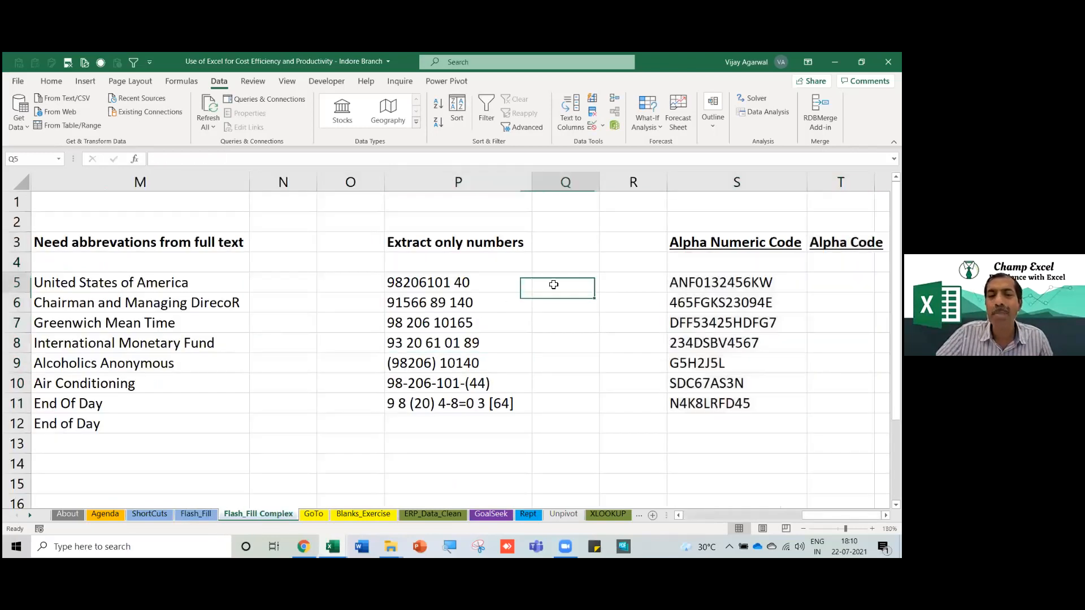
{"action": "key", "text": "Right"}
{"action": "left_click", "coordinate": [554, 284]}
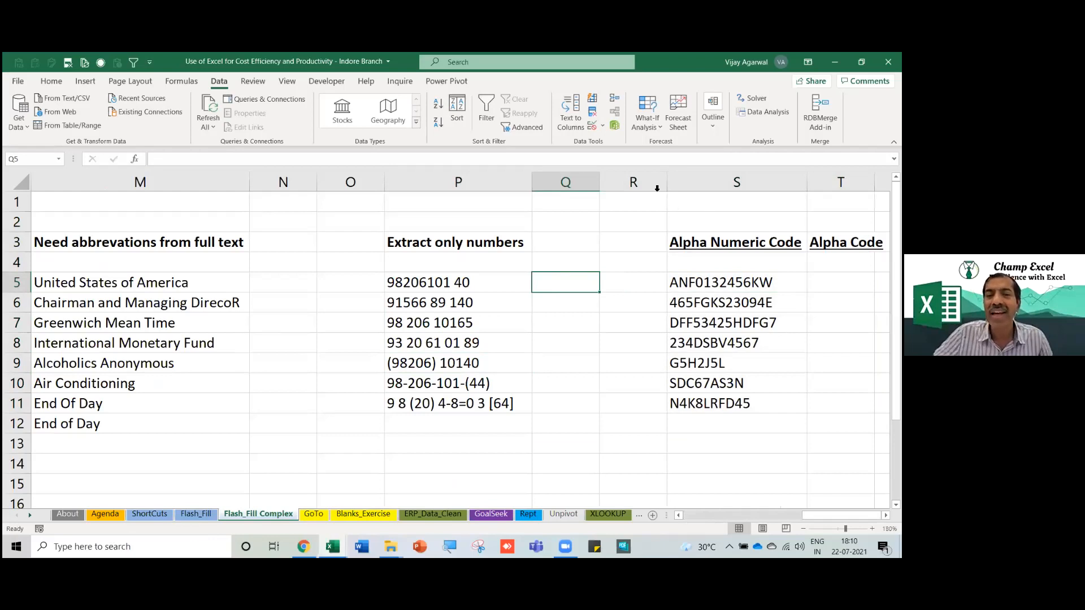
{"action": "left_click_drag", "start_coordinate": [600, 182], "coordinate": [629, 182]}
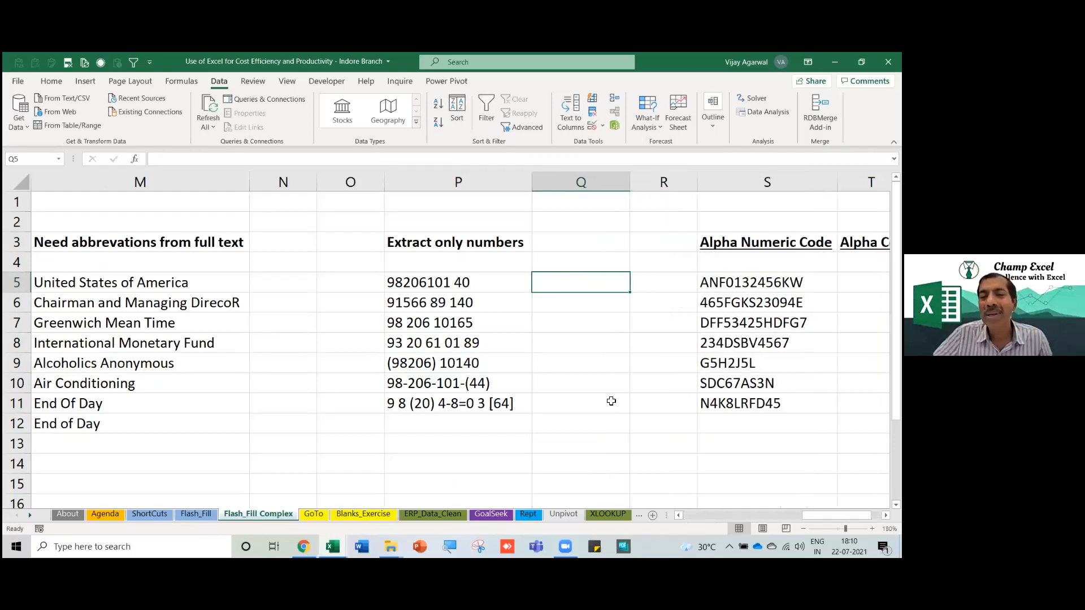
{"action": "left_click", "coordinate": [443, 348]}
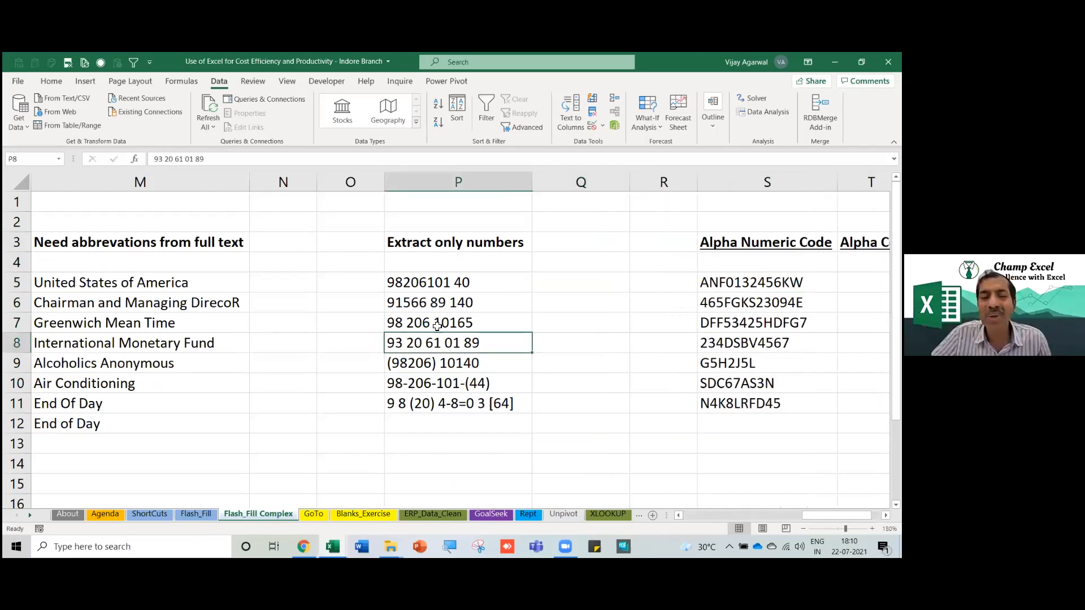
{"action": "left_click_drag", "start_coordinate": [438, 286], "coordinate": [438, 402]}
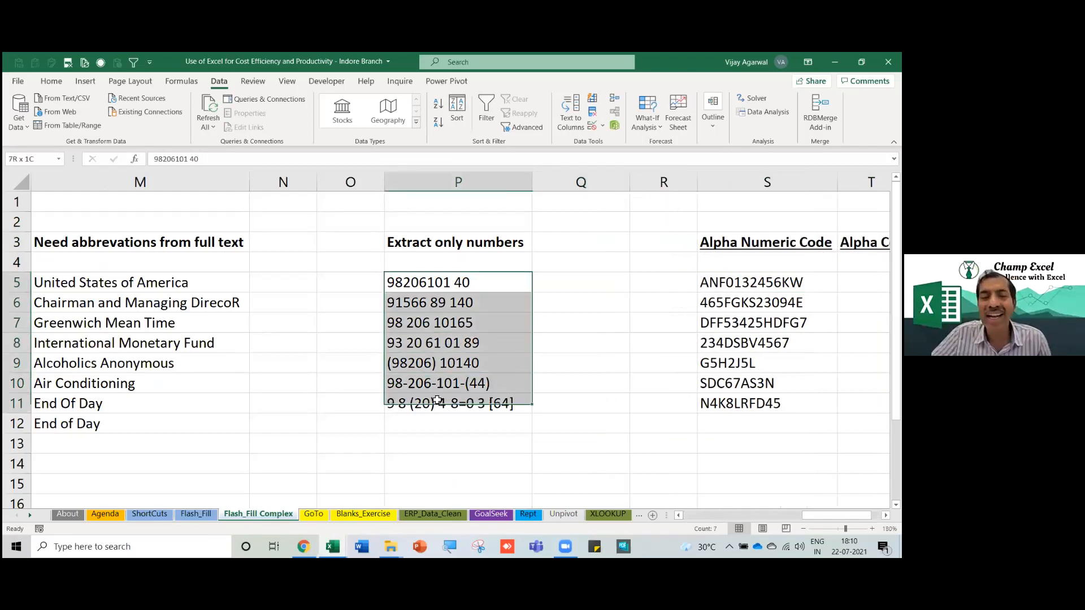
{"action": "left_click", "coordinate": [523, 368]}
{"action": "left_click_drag", "start_coordinate": [630, 182], "coordinate": [654, 182]}
{"action": "left_click_drag", "start_coordinate": [449, 287], "coordinate": [511, 397]}
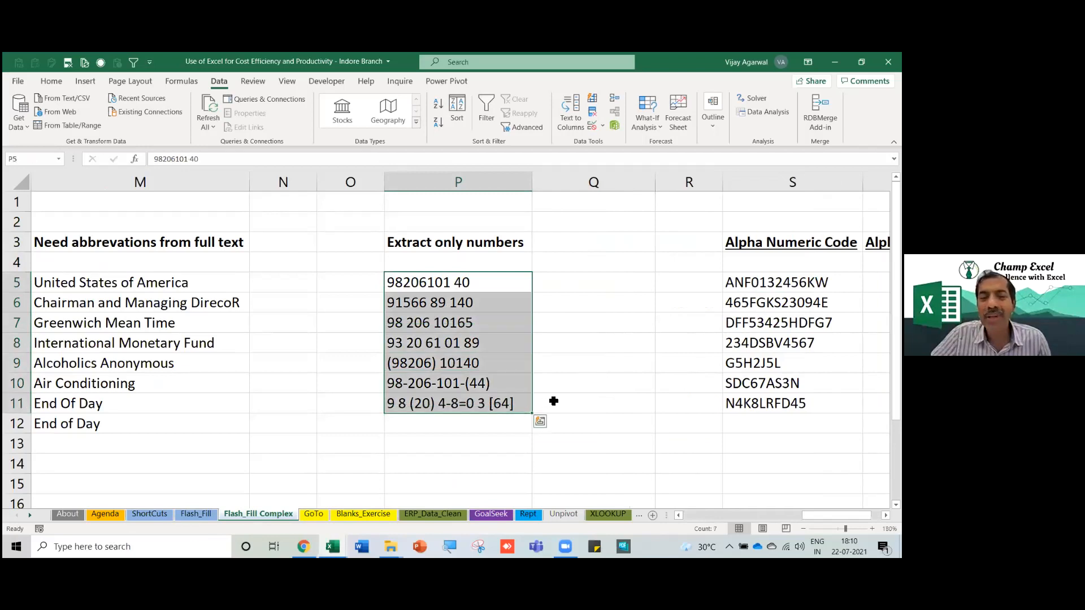
Review the phone numbers in P5:P11 and the empty cells Q5:Q11 beside them.
{"action": "scroll", "coordinate": [548, 402], "scroll_direction": "up", "scroll_amount": 2, "text": "ctrl"}
{"action": "scroll", "coordinate": [177, 356], "scroll_direction": "right", "scroll_amount": 2}
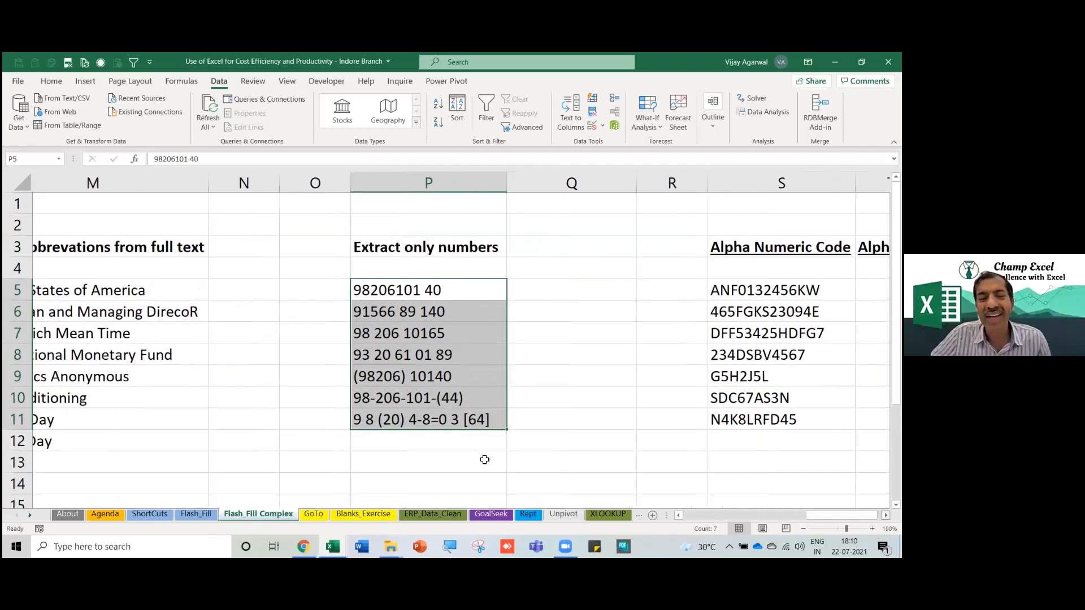
{"action": "left_click_drag", "start_coordinate": [177, 292], "coordinate": [178, 422]}
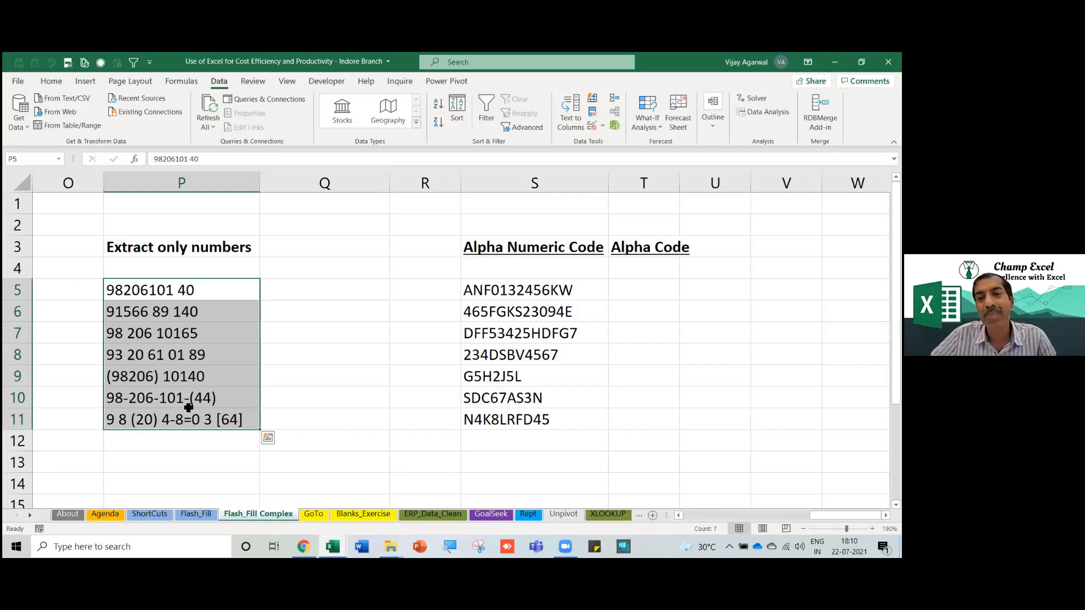
{"action": "left_click_drag", "start_coordinate": [190, 290], "coordinate": [196, 419]}
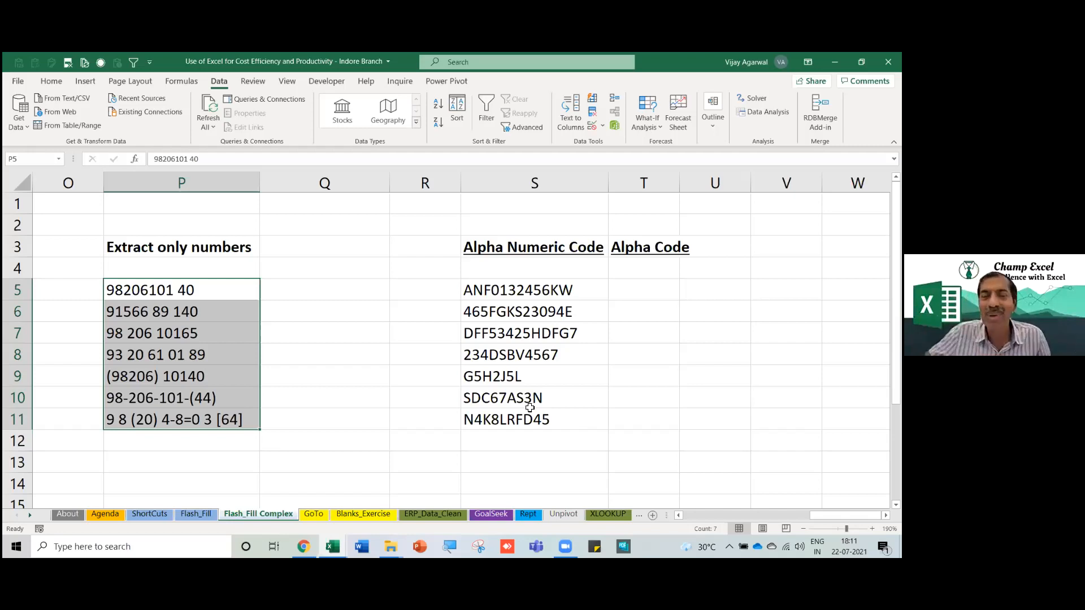
{"action": "left_click", "coordinate": [395, 412]}
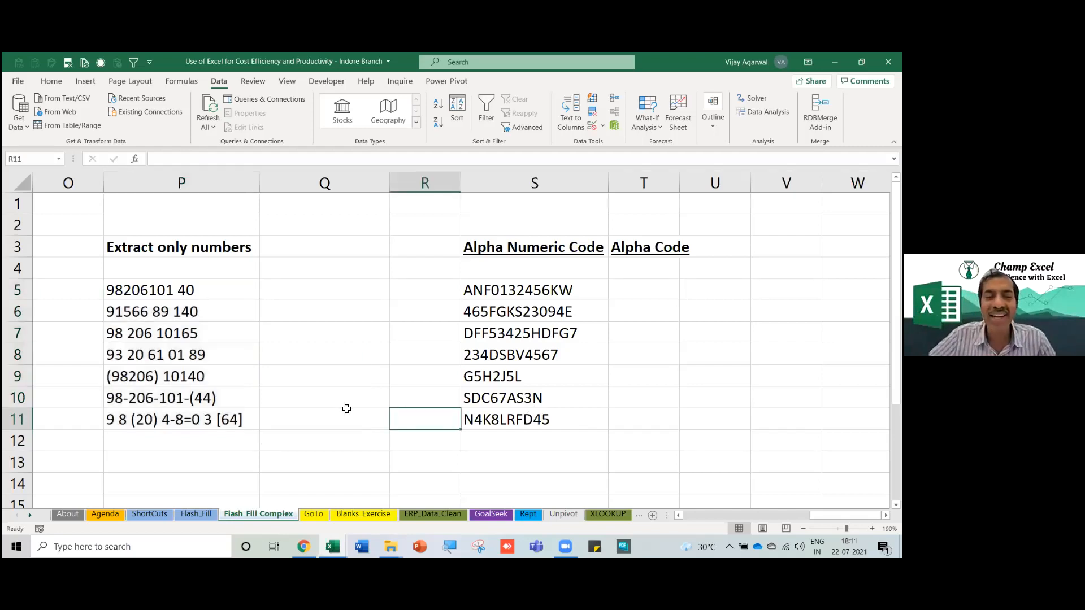
{"action": "left_click_drag", "start_coordinate": [213, 288], "coordinate": [208, 419]}
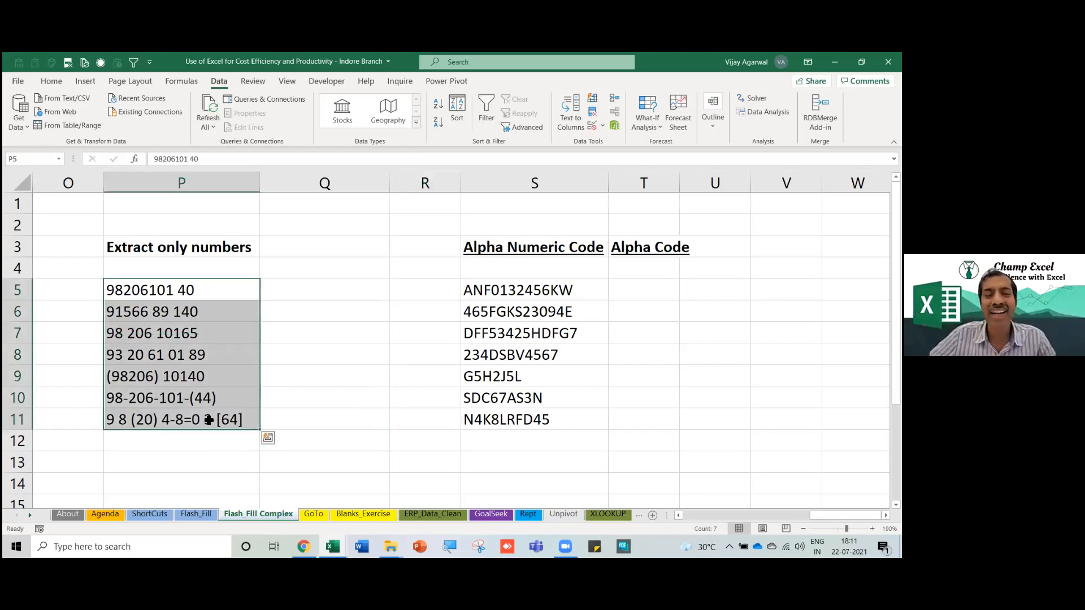
{"action": "left_click_drag", "start_coordinate": [346, 294], "coordinate": [335, 421]}
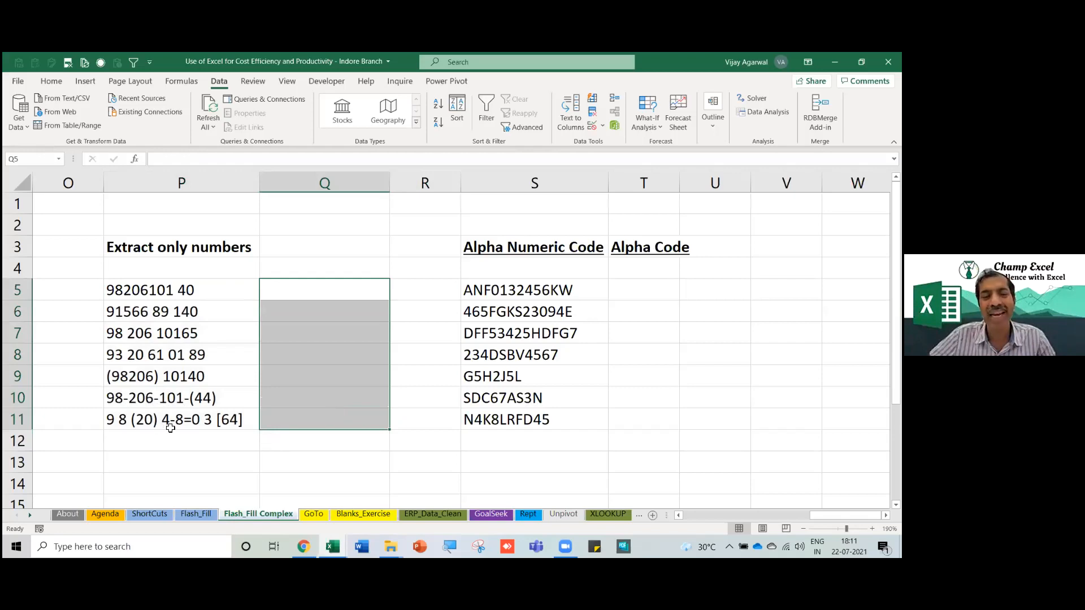
{"action": "left_click_drag", "start_coordinate": [315, 293], "coordinate": [319, 410]}
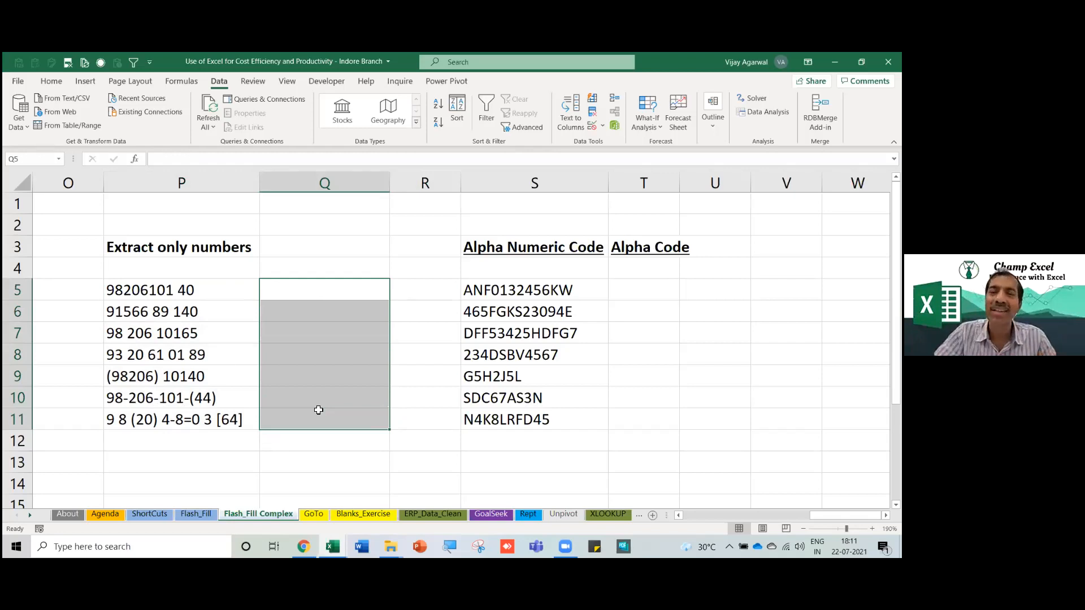
{"action": "left_click", "coordinate": [327, 375]}
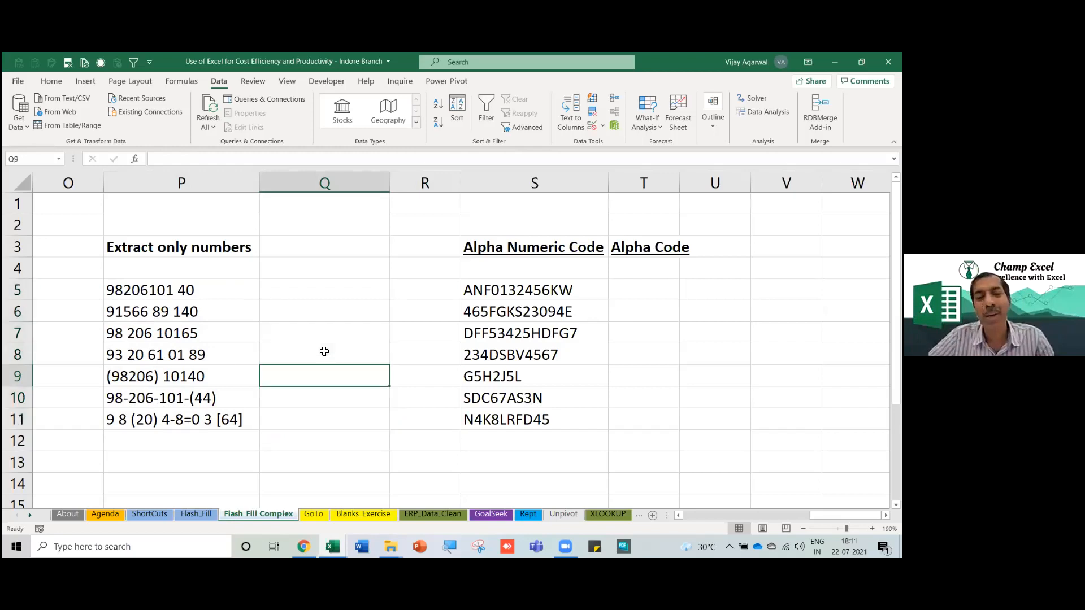
{"action": "left_click_drag", "start_coordinate": [320, 291], "coordinate": [310, 414]}
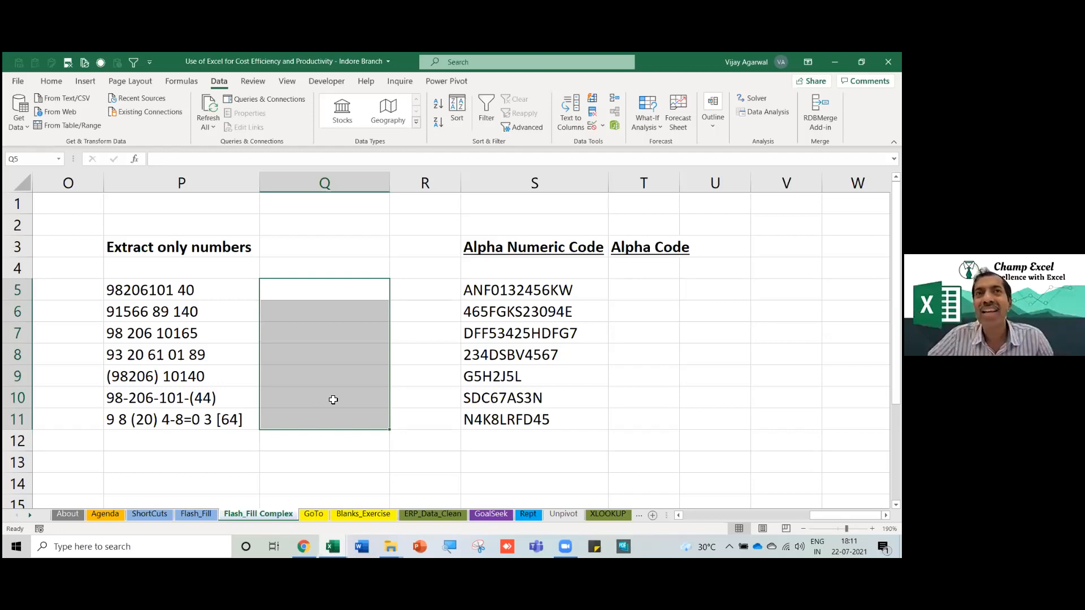
{"action": "left_click", "coordinate": [325, 385]}
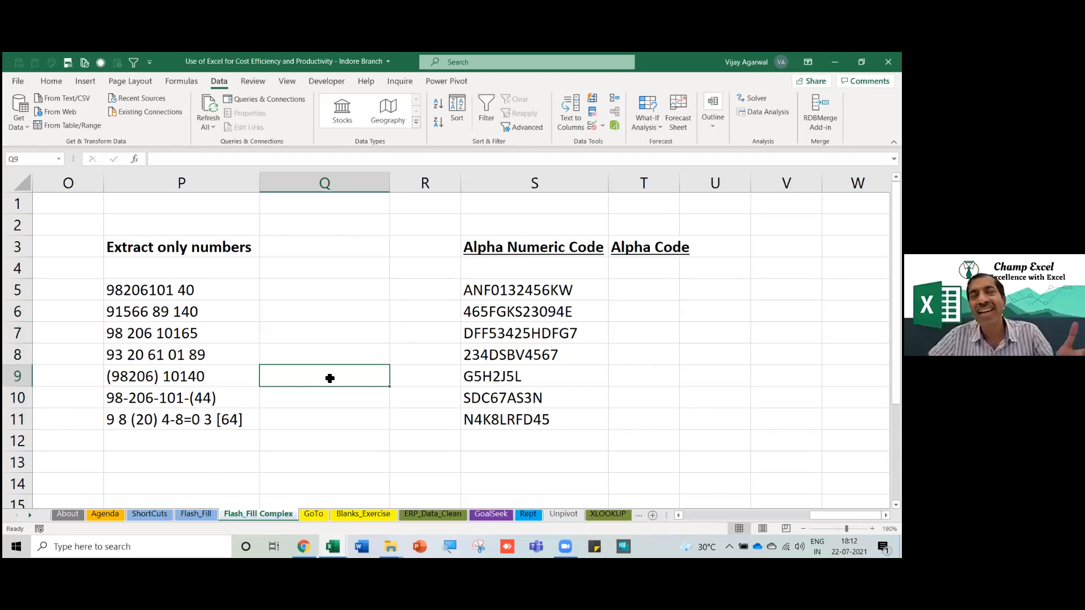
{"action": "left_click", "coordinate": [313, 289]}
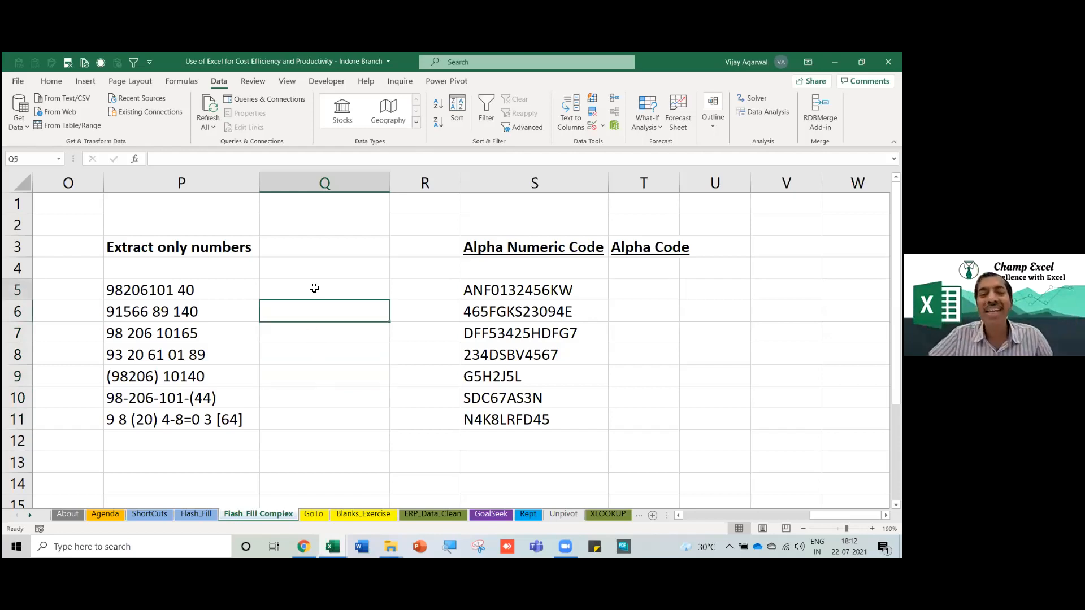
{"action": "left_click", "coordinate": [329, 375]}
{"action": "left_click", "coordinate": [328, 337]}
{"action": "left_click", "coordinate": [327, 314]}
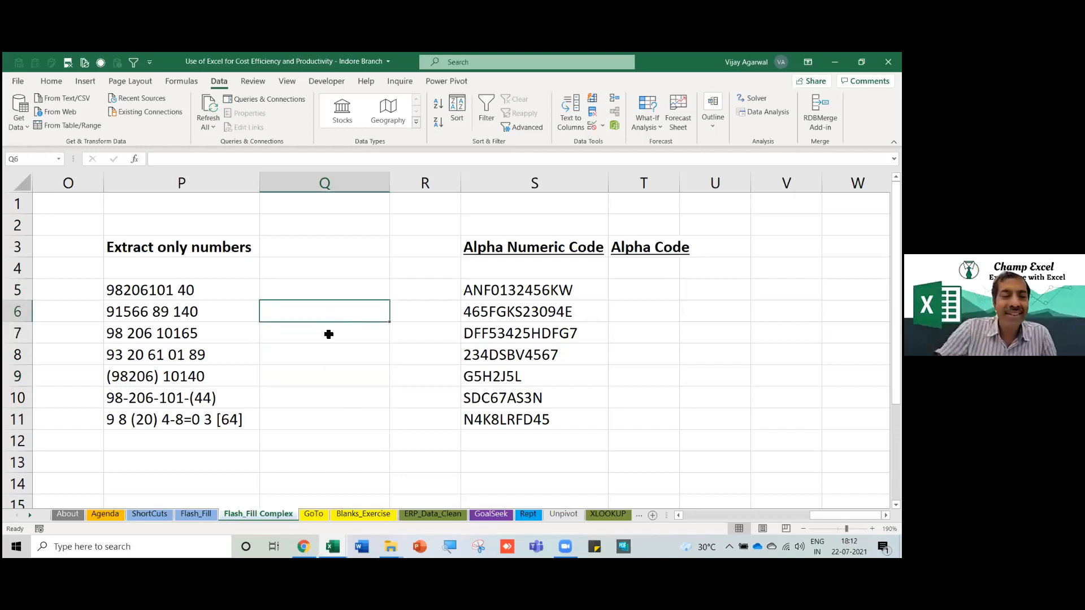
{"action": "key", "text": "Down"}
{"action": "key", "text": "Down"}
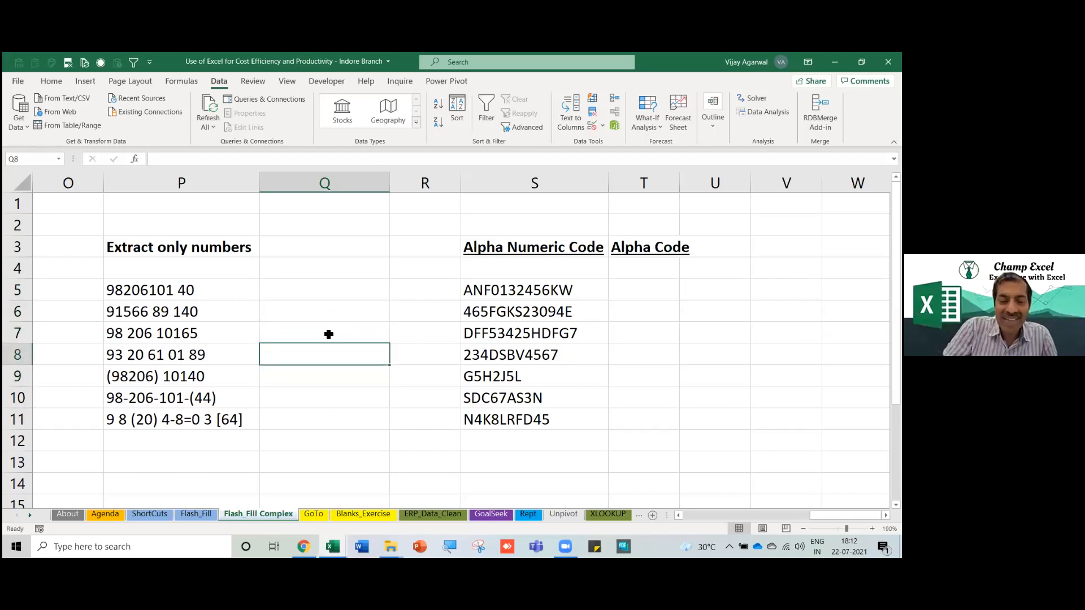
{"action": "key", "text": "F2"}
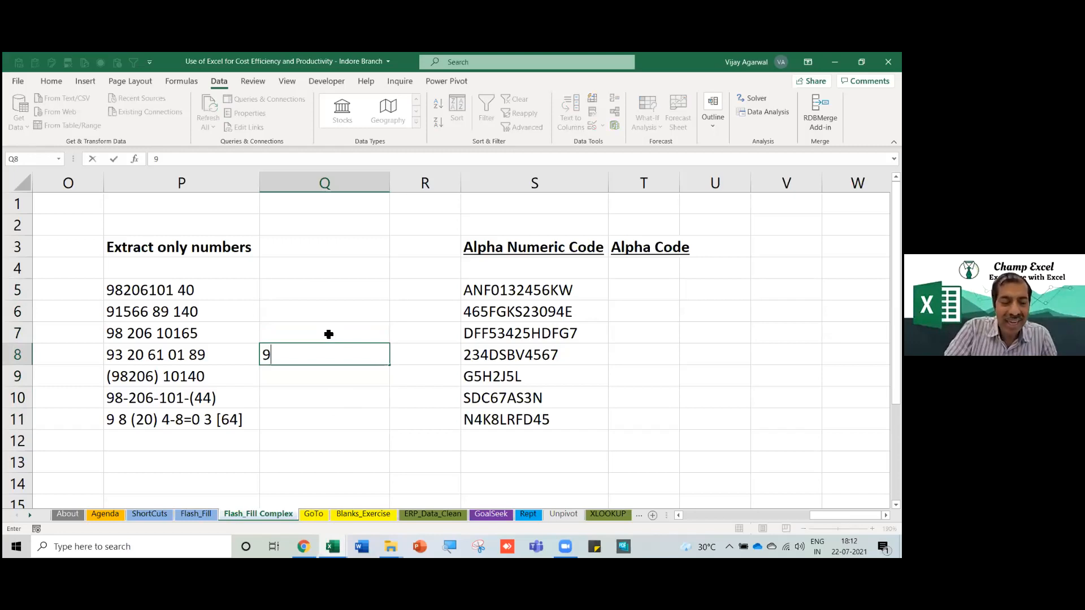
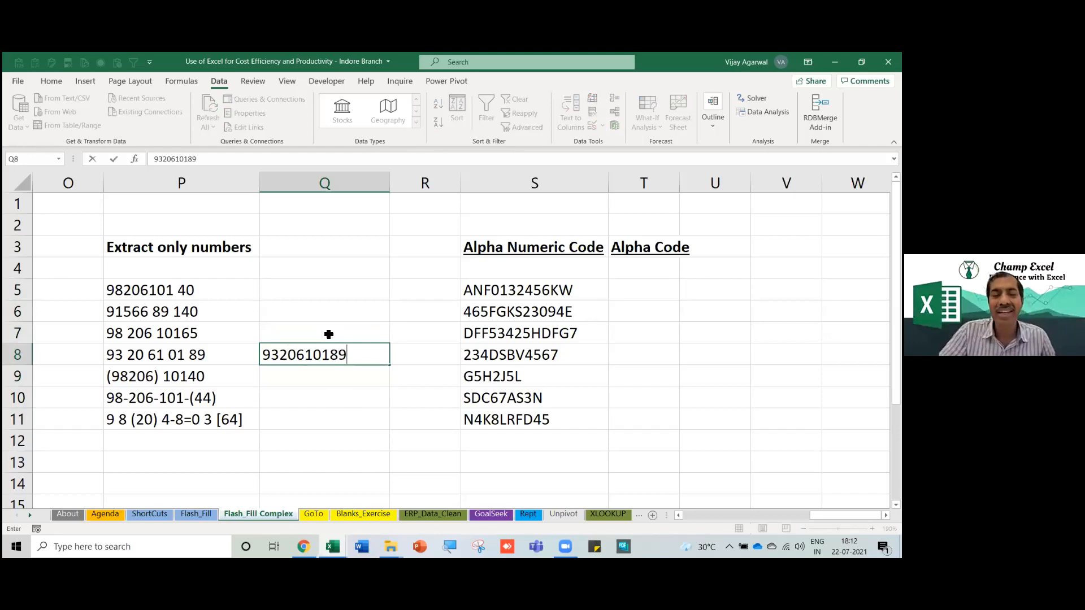
{"action": "key", "text": "Return"}
{"action": "key", "text": "Down"}
{"action": "key", "text": "Down"}
{"action": "key", "text": "Up"}
{"action": "key", "text": "Up"}
{"action": "key", "text": "Up"}
{"action": "key", "text": "Up"}
{"action": "key", "text": "Up"}
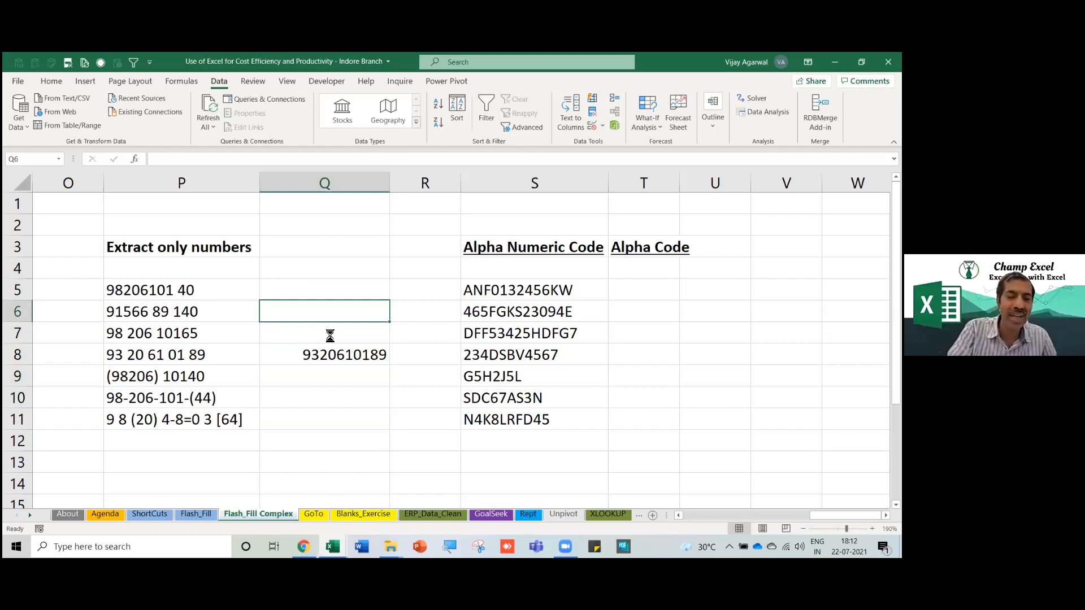
{"action": "key", "text": "ctrl+e"}
{"action": "left_click_drag", "start_coordinate": [343, 291], "coordinate": [322, 422]}
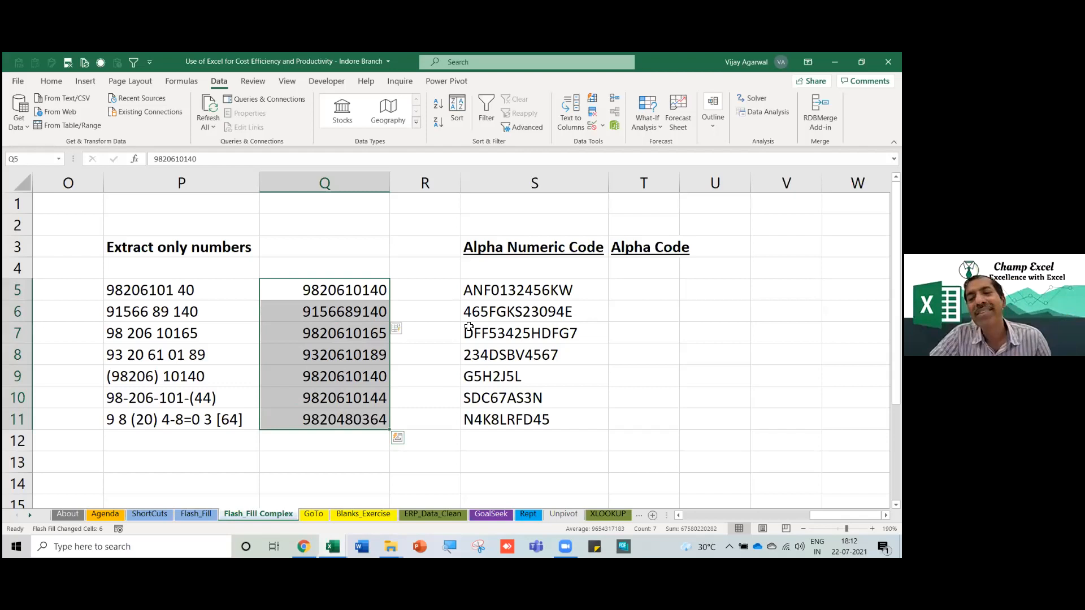
Review the extracted digits-only numbers in Q5:Q11, checking Q8 and Q10.
{"action": "left_click_drag", "start_coordinate": [362, 290], "coordinate": [365, 419]}
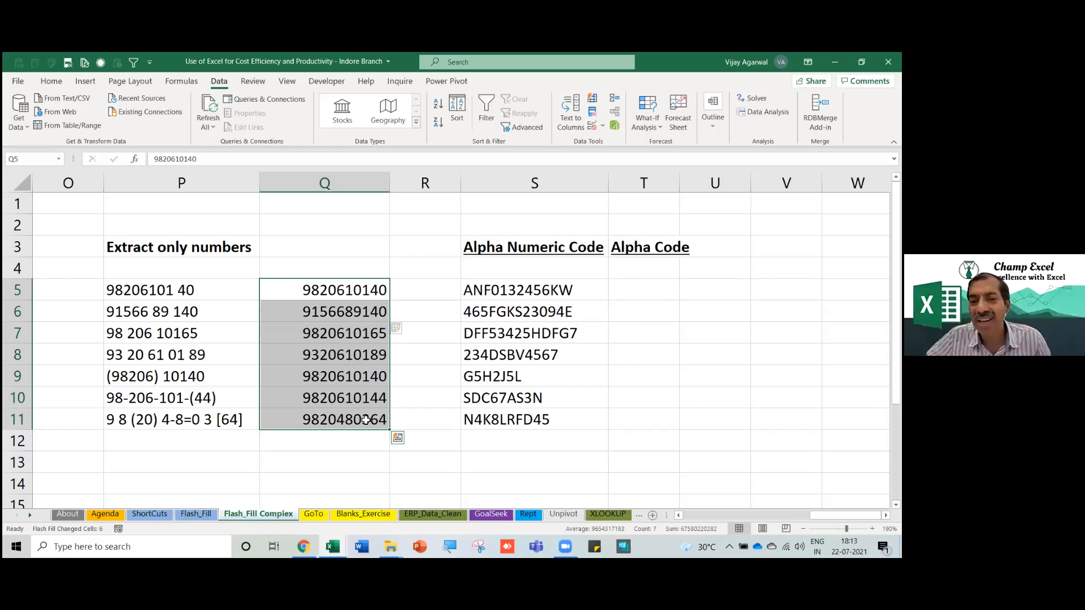
{"action": "left_click", "coordinate": [360, 350]}
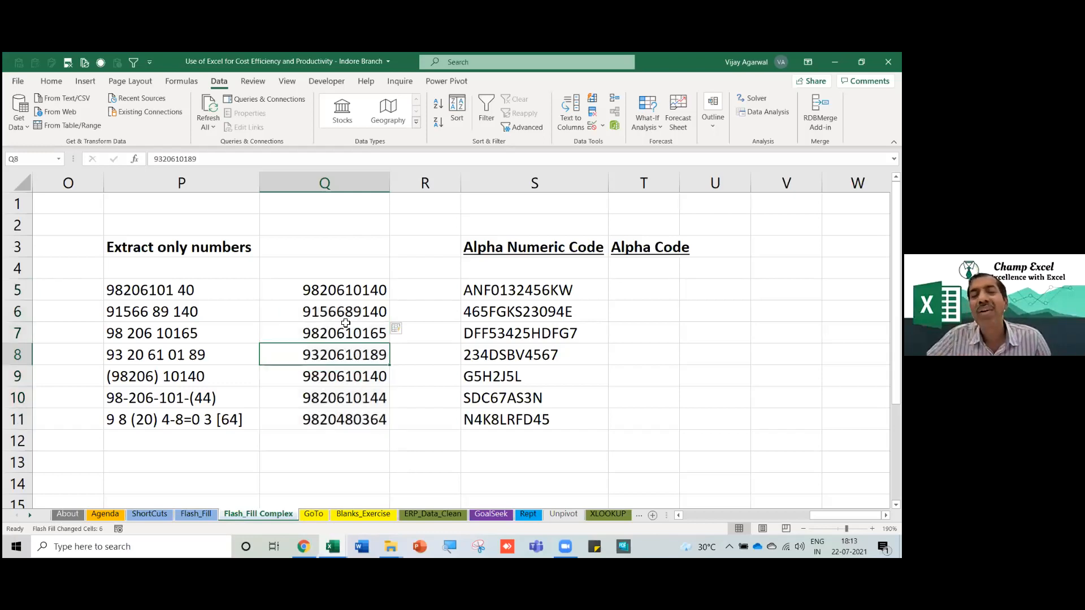
{"action": "left_click_drag", "start_coordinate": [342, 291], "coordinate": [328, 413]}
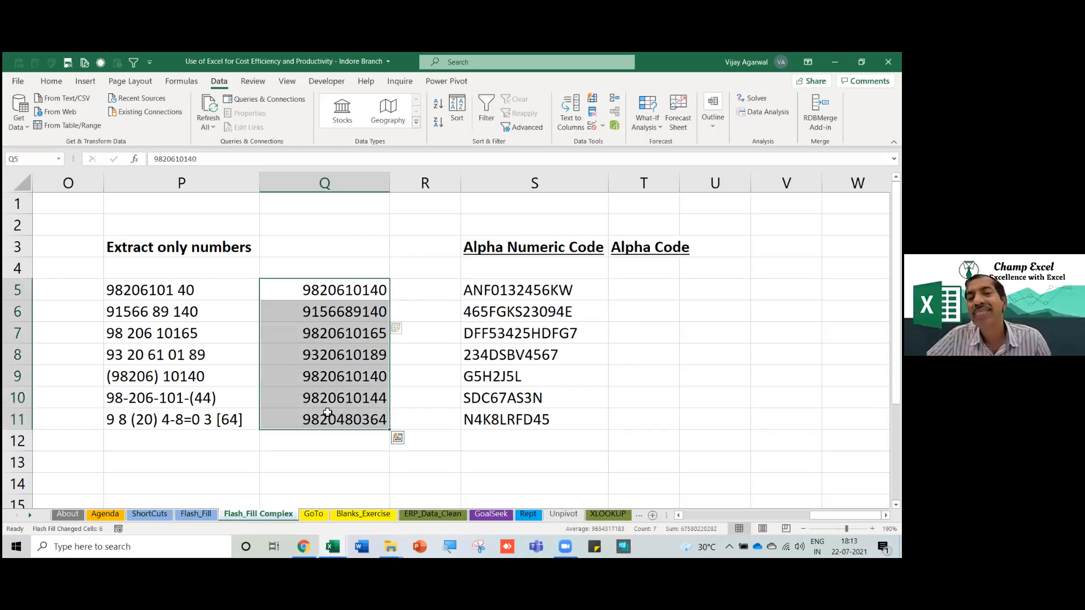
{"action": "left_click", "coordinate": [326, 403]}
{"action": "left_click_drag", "start_coordinate": [317, 291], "coordinate": [314, 421]}
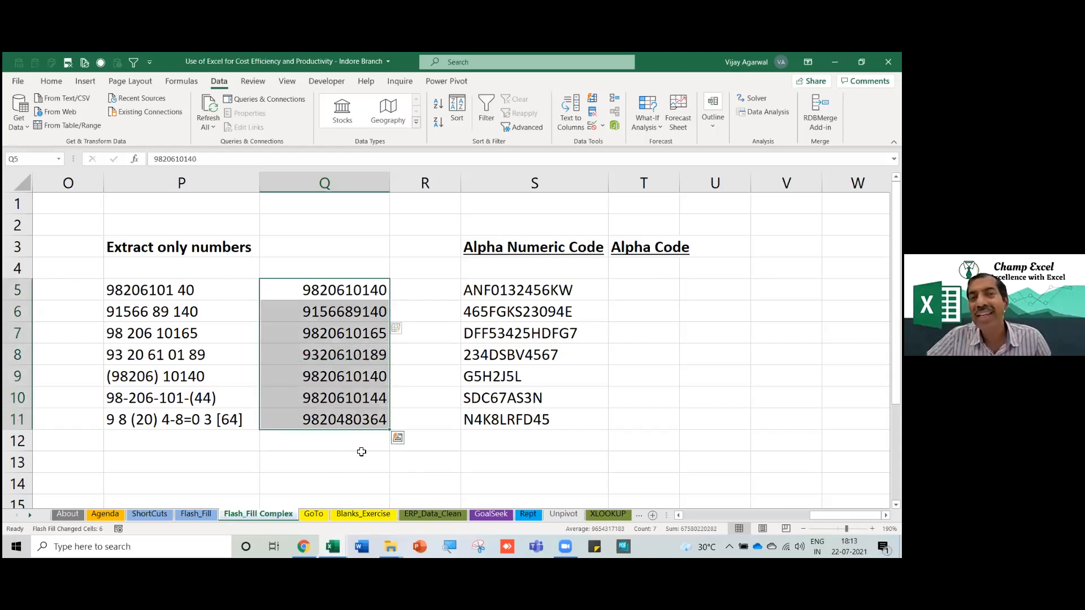
{"action": "left_click", "coordinate": [469, 427]}
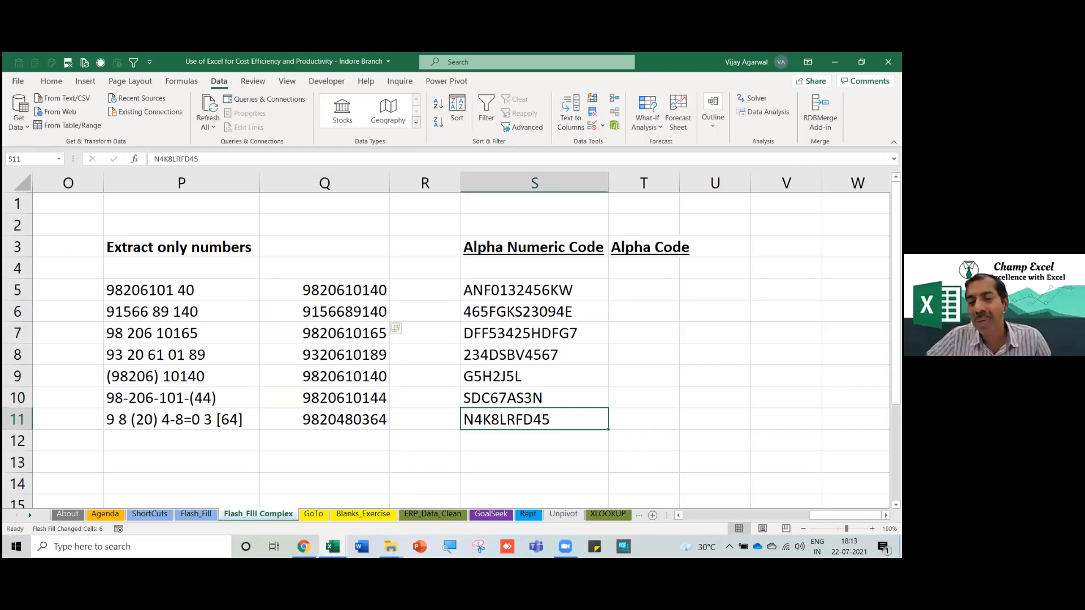
Widen the Alpha Code column T and select its empty cells T5:T11.
{"action": "scroll", "coordinate": [636, 310], "scroll_direction": "right", "scroll_amount": 1}
{"action": "left_click_drag", "start_coordinate": [638, 192], "coordinate": [649, 193]}
{"action": "left_click_drag", "start_coordinate": [601, 291], "coordinate": [601, 416]}
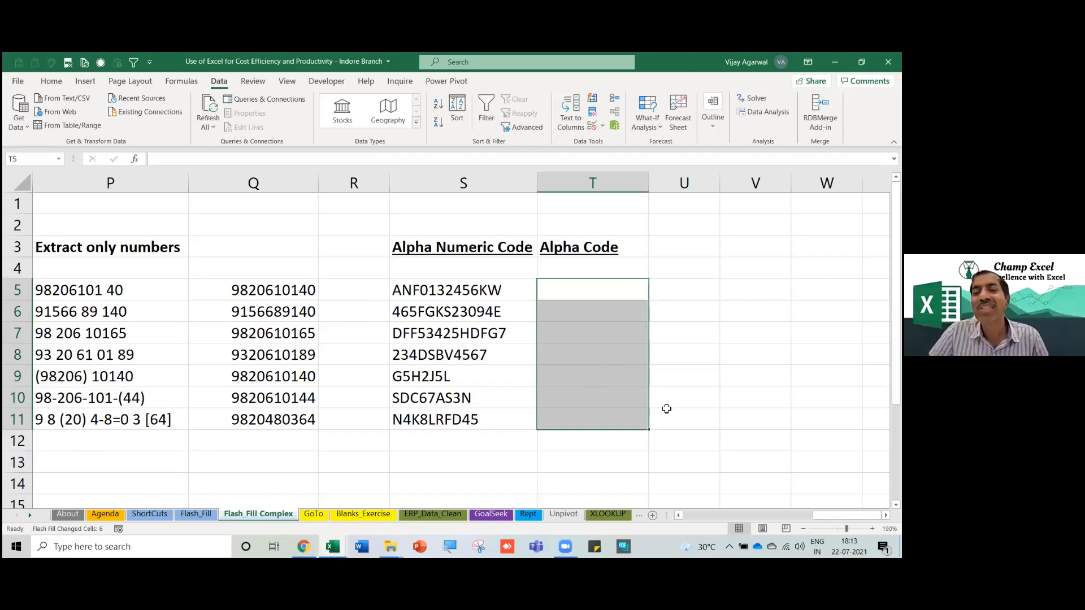
Widen column T further and select the alphanumeric codes in S5:S11.
{"action": "left_click_drag", "start_coordinate": [648, 176], "coordinate": [654, 179]}
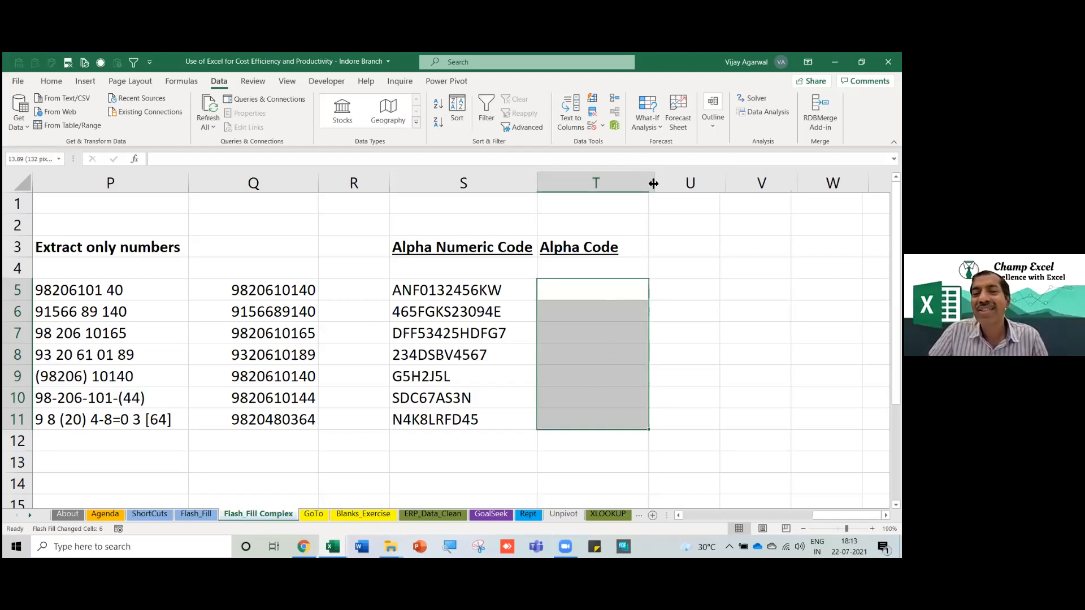
{"action": "left_click", "coordinate": [572, 338]}
{"action": "left_click_drag", "start_coordinate": [446, 290], "coordinate": [452, 417]}
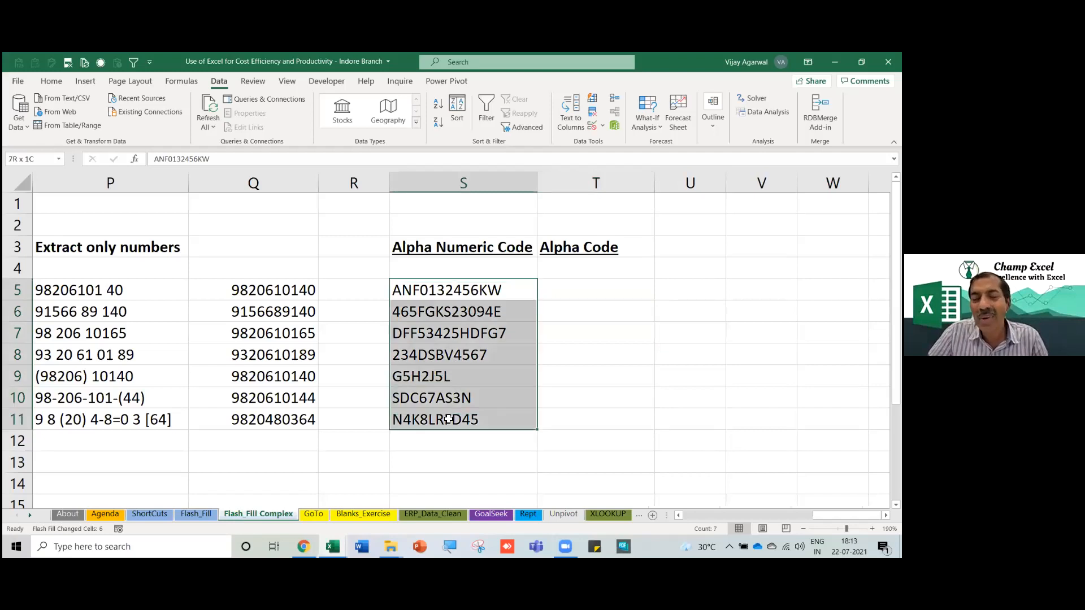
{"action": "left_click_drag", "start_coordinate": [660, 183], "coordinate": [671, 182]}
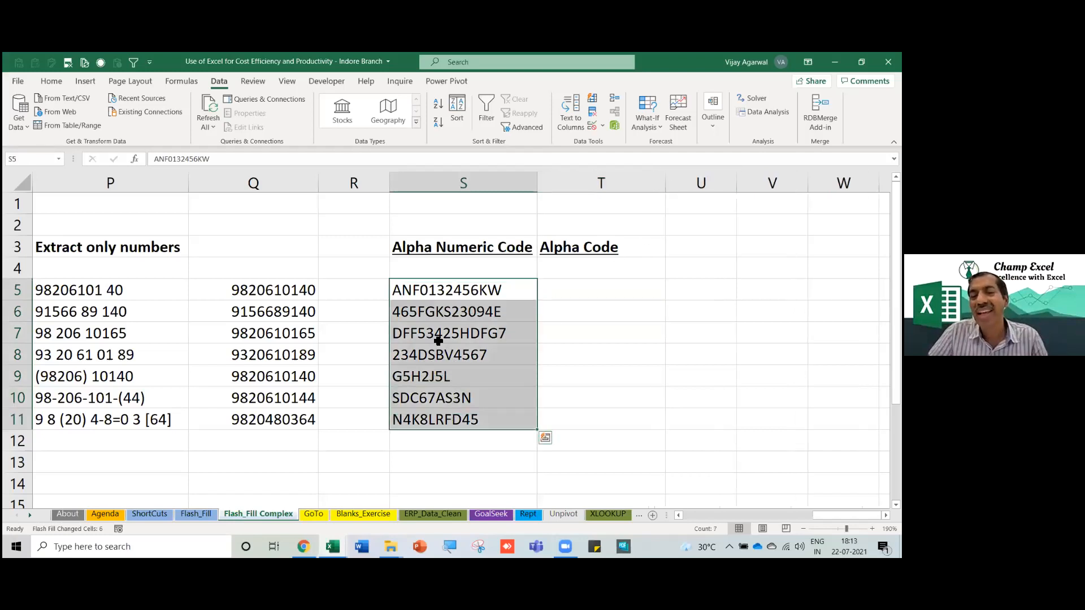
{"action": "left_click", "coordinate": [429, 295]}
{"action": "left_click_drag", "start_coordinate": [429, 295], "coordinate": [427, 420]}
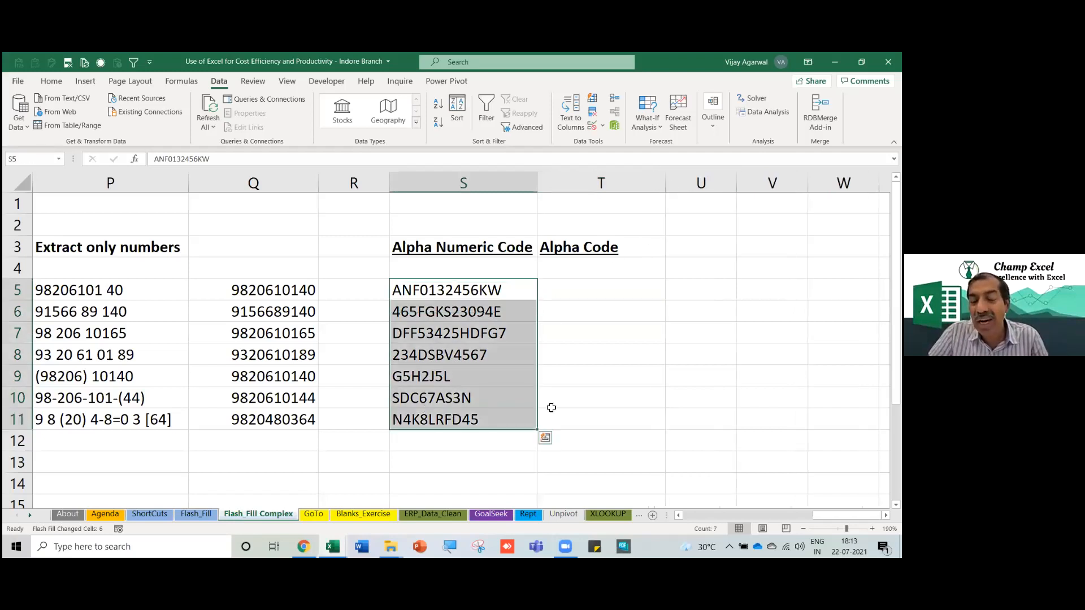
{"action": "scroll", "coordinate": [680, 428], "scroll_direction": "up", "scroll_amount": 2, "text": "ctrl"}
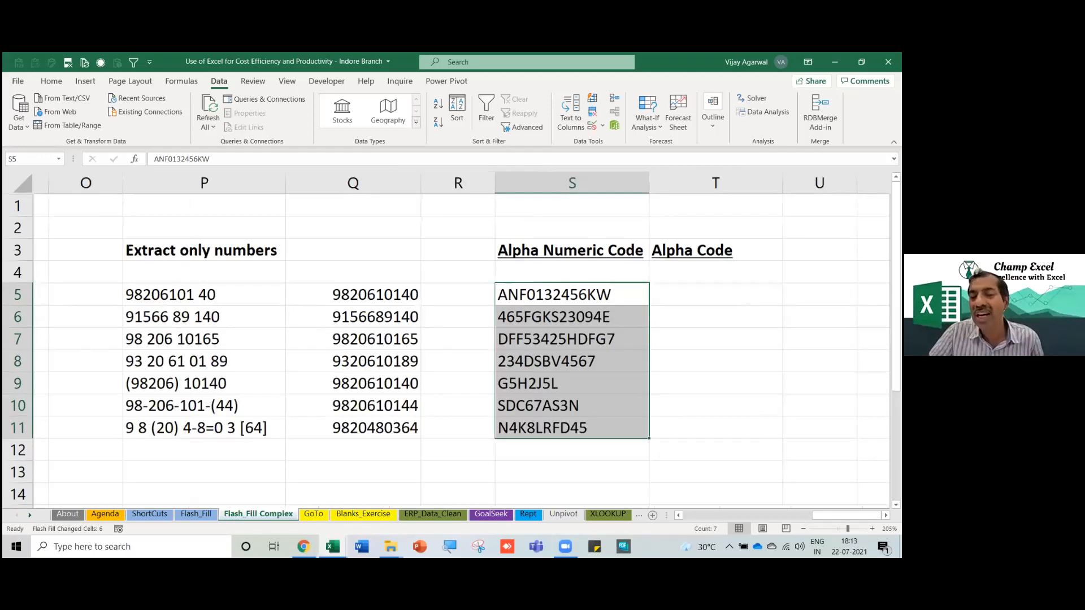
{"action": "scroll", "coordinate": [473, 329], "scroll_direction": "right", "scroll_amount": 4}
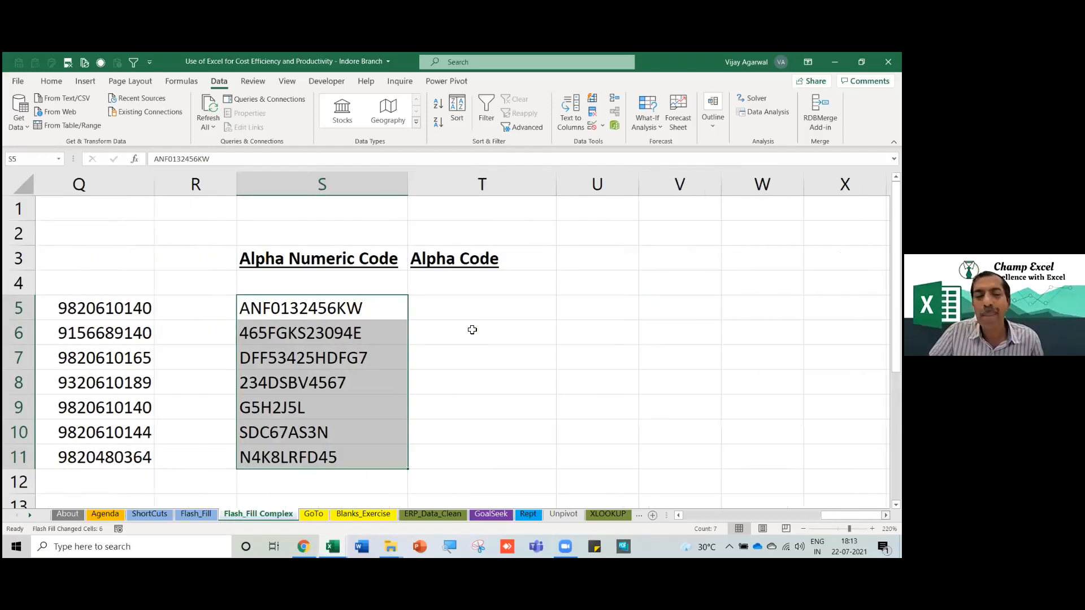
Enter ANFKW in T5 and Flash Fill letters-only codes into T6:T11.
{"action": "left_click", "coordinate": [355, 307]}
{"action": "type", "text": "ANF"}
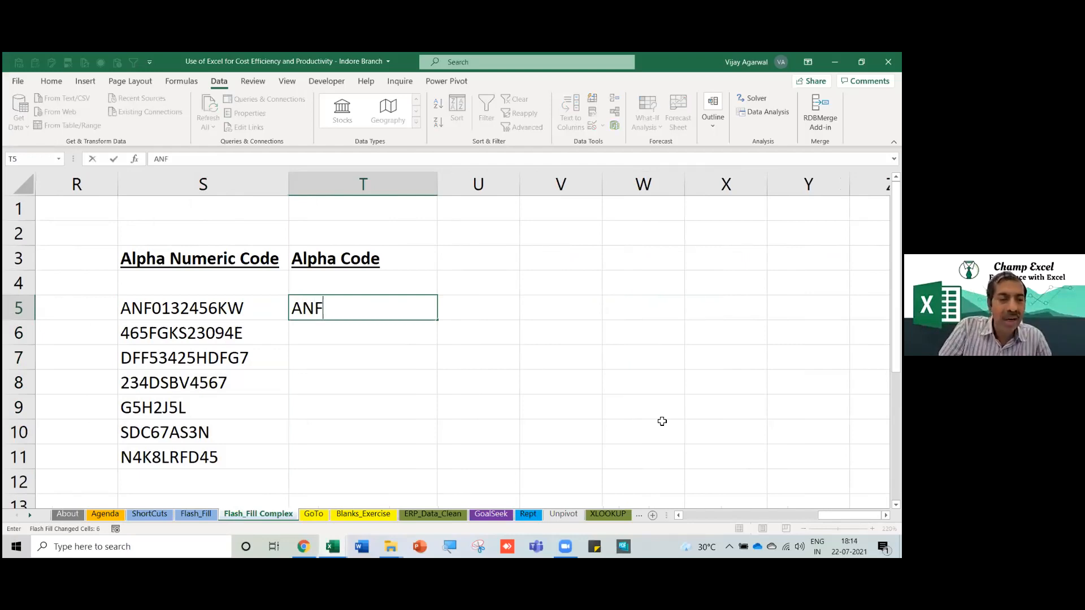
{"action": "type", "text": "KW"}
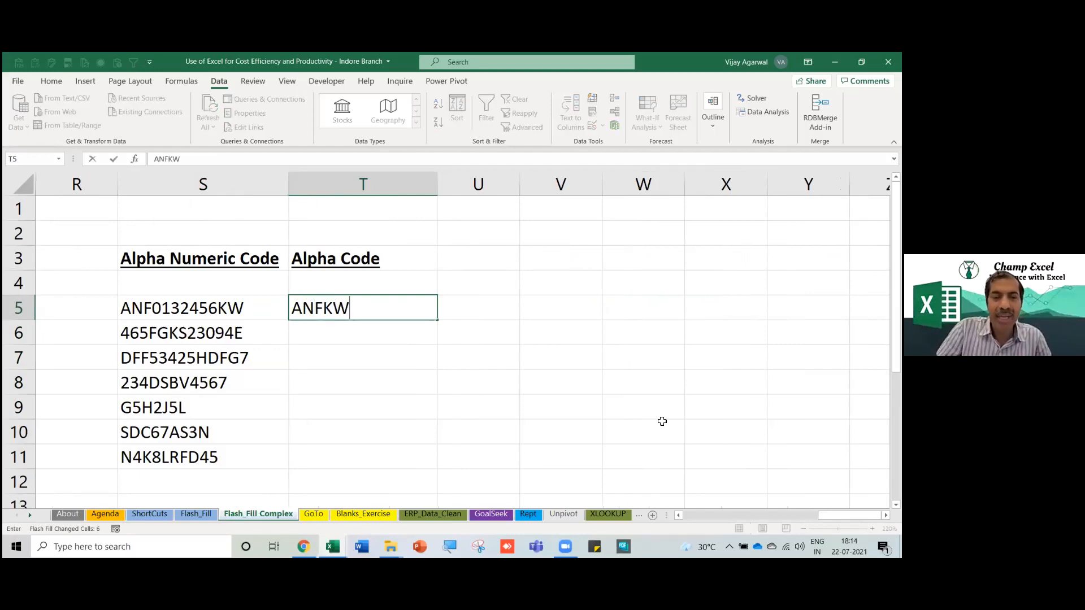
{"action": "key", "text": "Down"}
{"action": "key", "text": "Down"}
{"action": "key", "text": "Down"}
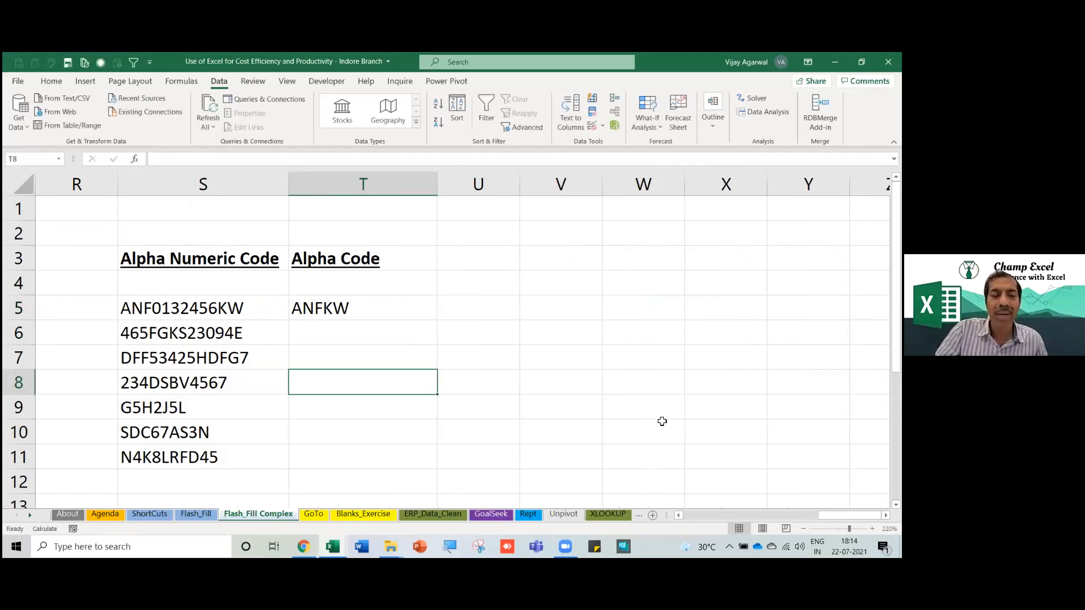
{"action": "key", "text": "ctrl+e"}
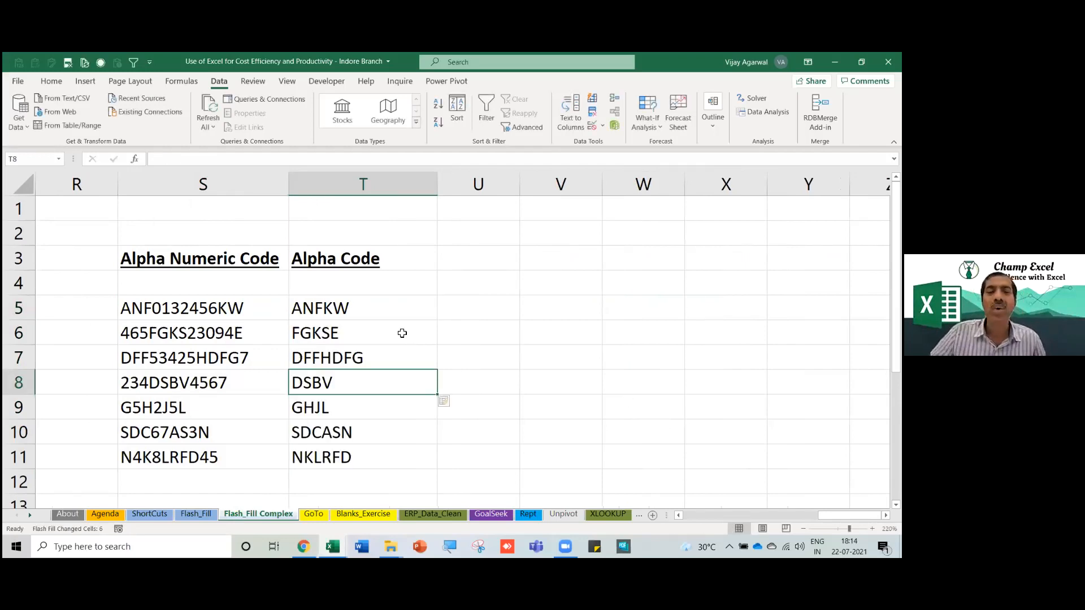
{"action": "left_click_drag", "start_coordinate": [387, 309], "coordinate": [368, 452]}
{"action": "left_click_drag", "start_coordinate": [234, 314], "coordinate": [223, 451]}
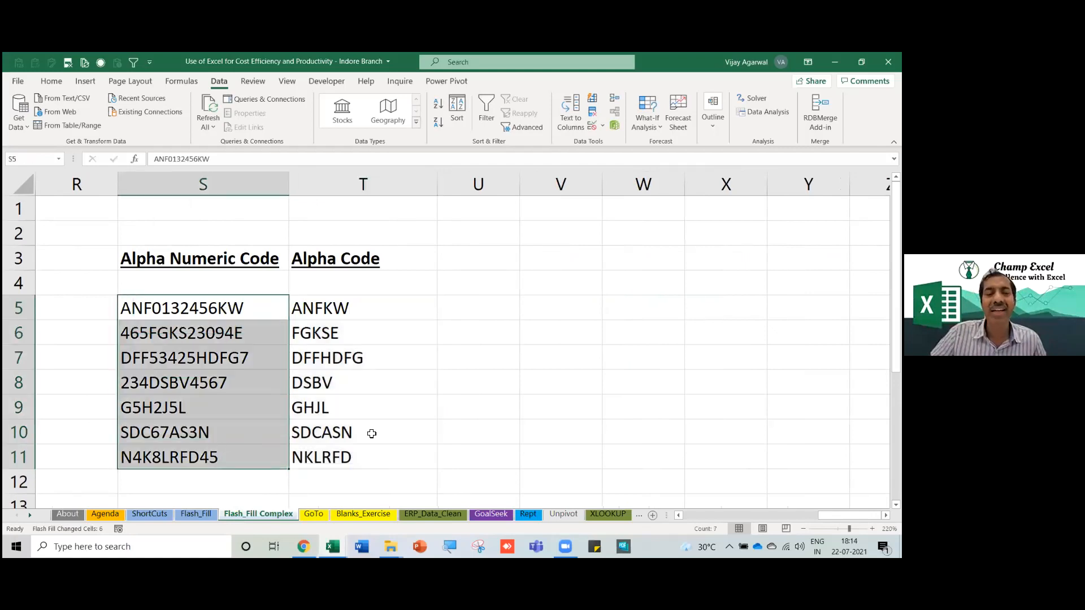
{"action": "scroll", "coordinate": [371, 432], "scroll_direction": "up", "scroll_amount": 1}
{"action": "scroll", "coordinate": [425, 443], "scroll_direction": "up", "scroll_amount": 1}
Compare code G5H2J5L in S9 with its letters-only result GHJL, then return to Agenda.
{"action": "left_click", "coordinate": [553, 429]}
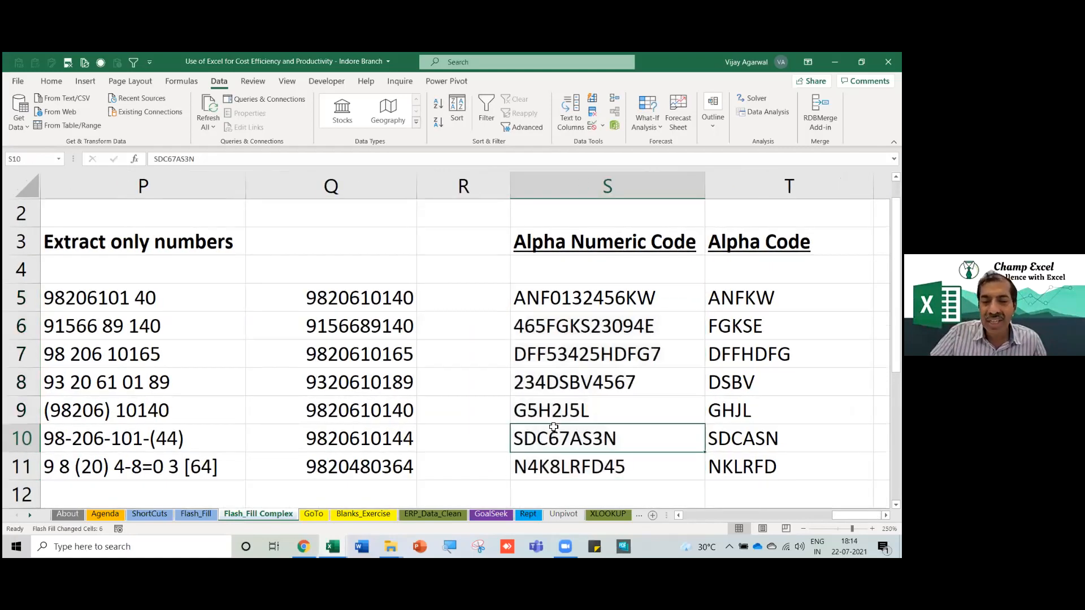
{"action": "key", "text": "Right"}
{"action": "key", "text": "Right"}
{"action": "key", "text": "Right"}
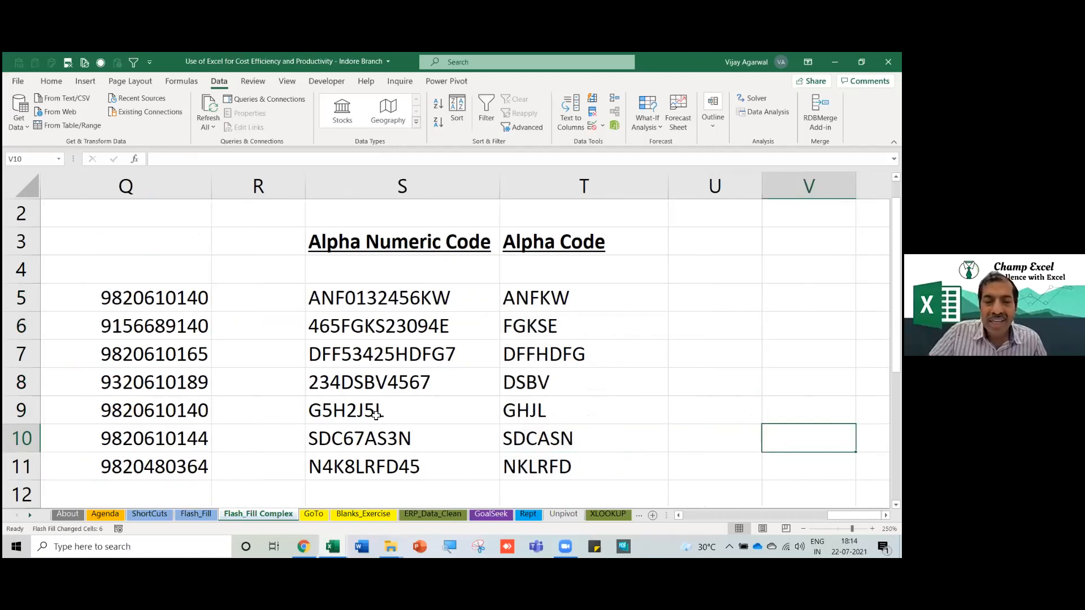
{"action": "left_click", "coordinate": [333, 413]}
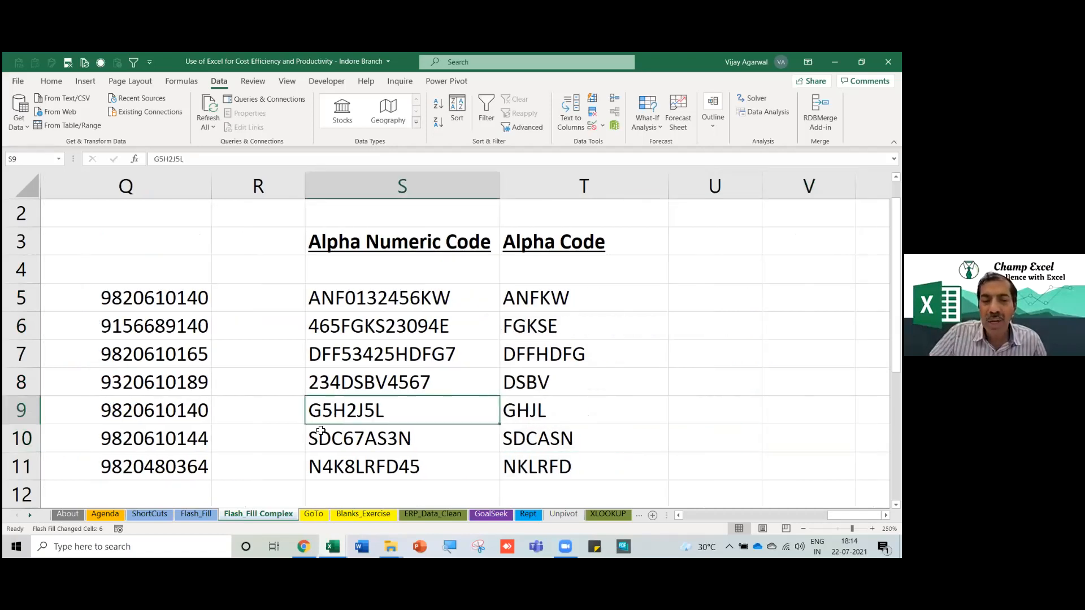
{"action": "left_click", "coordinate": [518, 414]}
{"action": "left_click_drag", "start_coordinate": [542, 298], "coordinate": [538, 464]}
{"action": "left_click", "coordinate": [368, 413]}
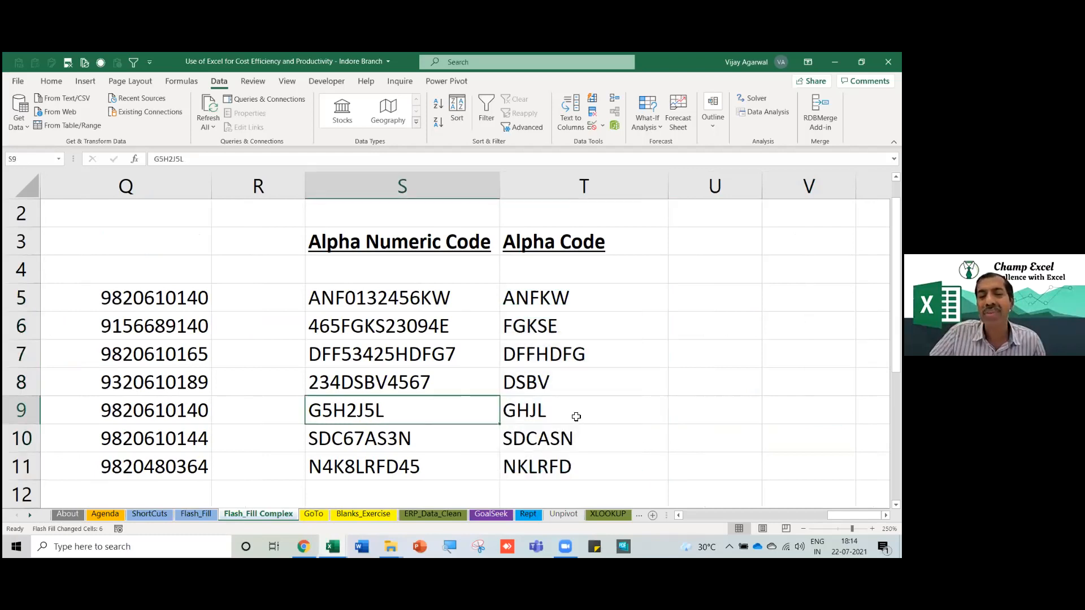
{"action": "left_click", "coordinate": [516, 414]}
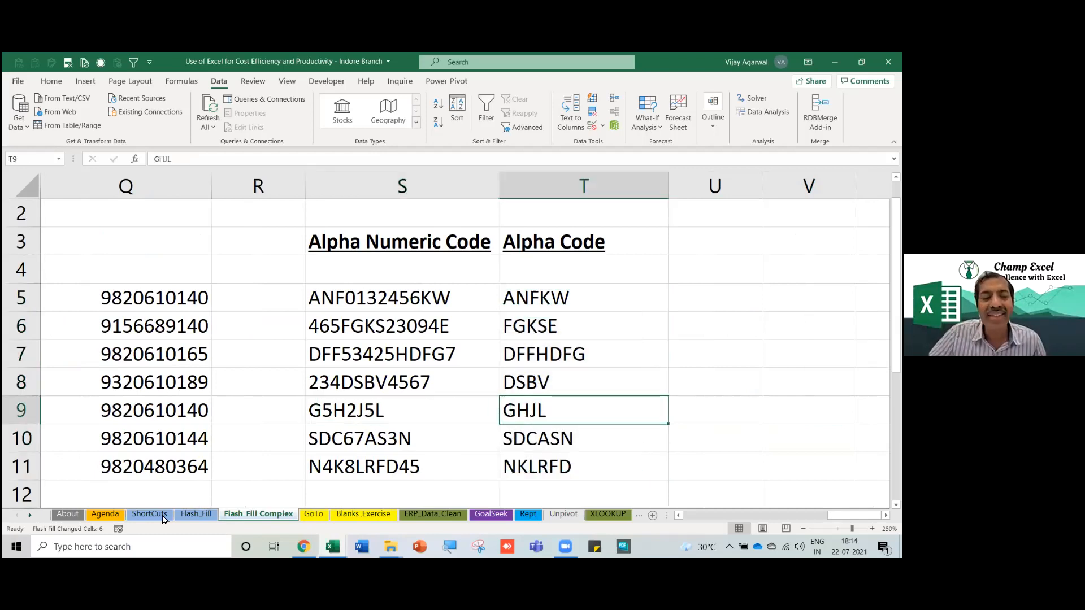
{"action": "left_click", "coordinate": [119, 518]}
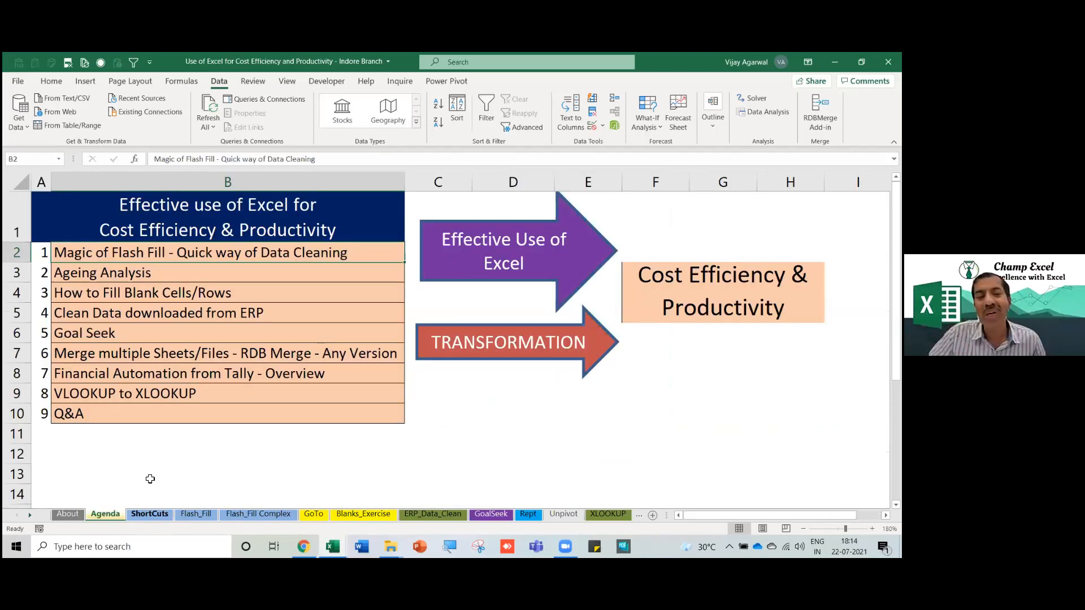
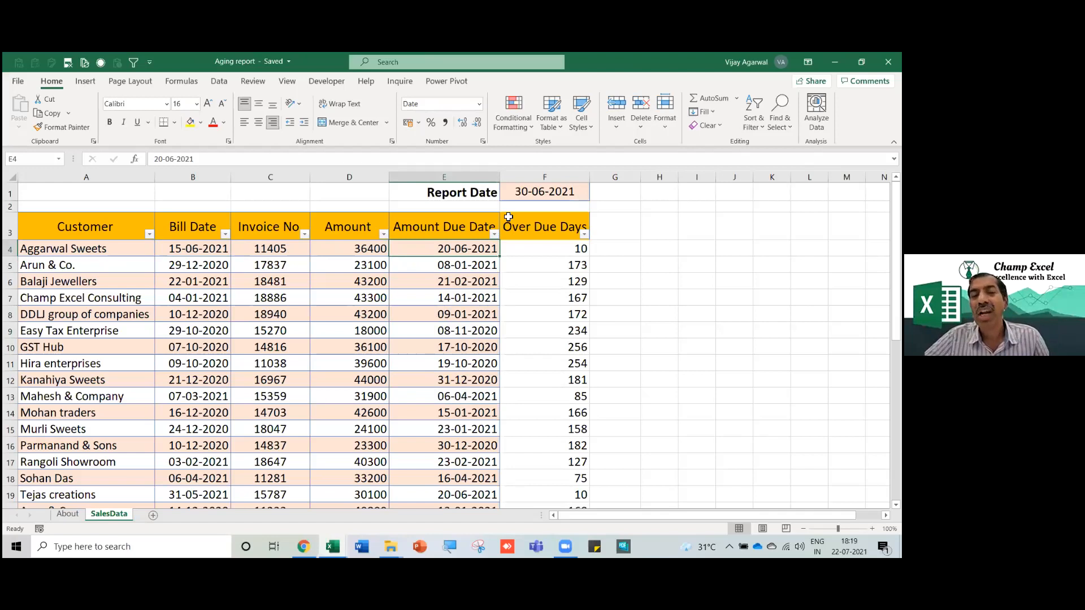
Review the report date and the Over Due Days values down to row 32.
{"action": "left_click", "coordinate": [554, 198]}
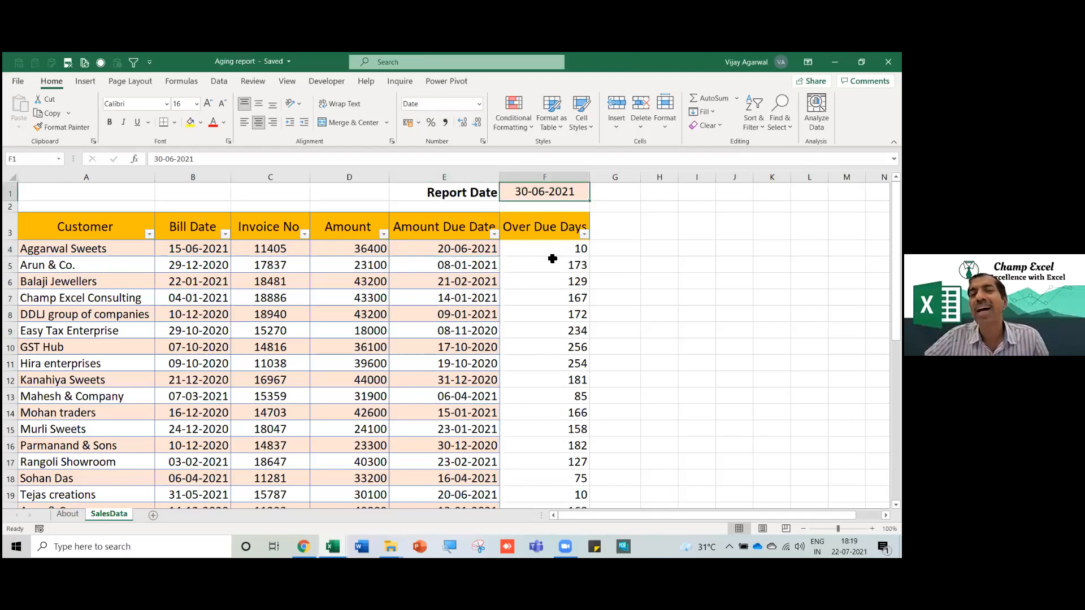
{"action": "left_click", "coordinate": [540, 228]}
{"action": "left_click_drag", "start_coordinate": [568, 250], "coordinate": [565, 427]}
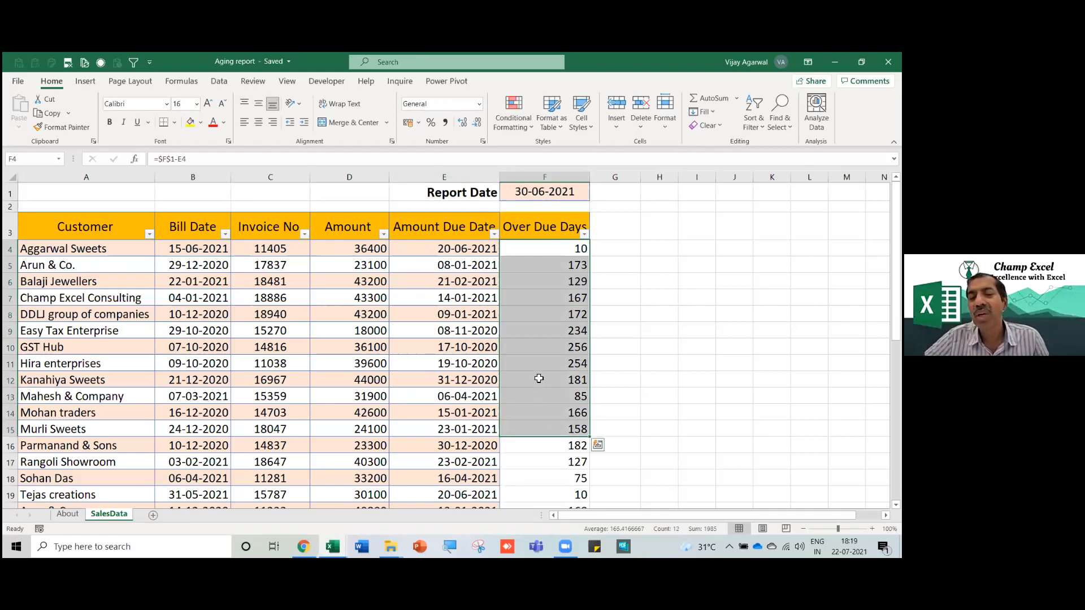
{"action": "scroll", "coordinate": [539, 379], "scroll_direction": "down", "scroll_amount": 1}
{"action": "scroll", "coordinate": [550, 432], "scroll_direction": "down", "scroll_amount": 2}
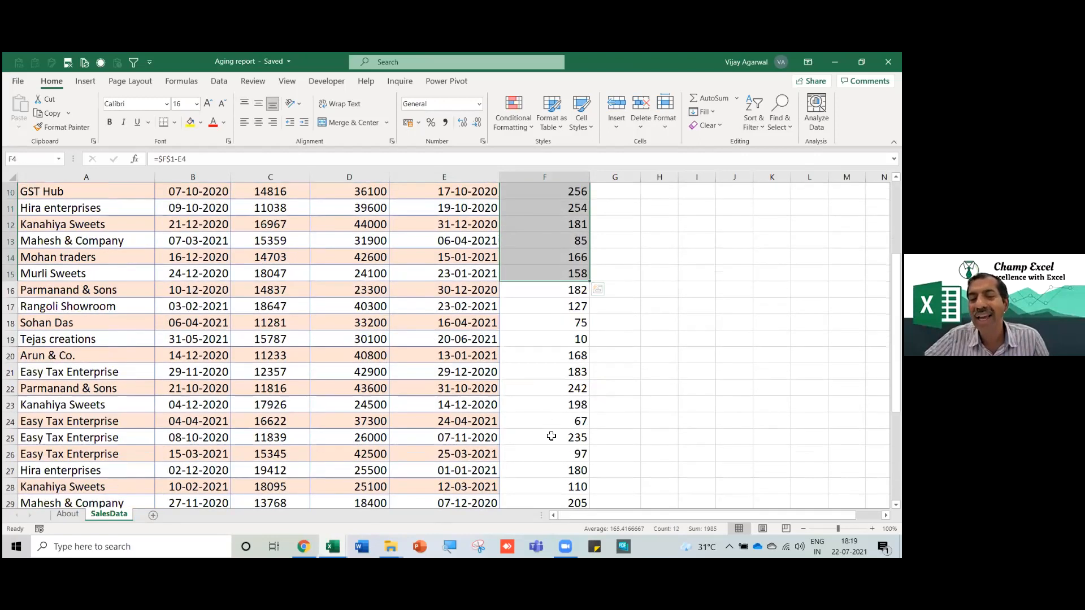
{"action": "scroll", "coordinate": [550, 432], "scroll_direction": "down", "scroll_amount": 4}
{"action": "left_click", "coordinate": [550, 355]}
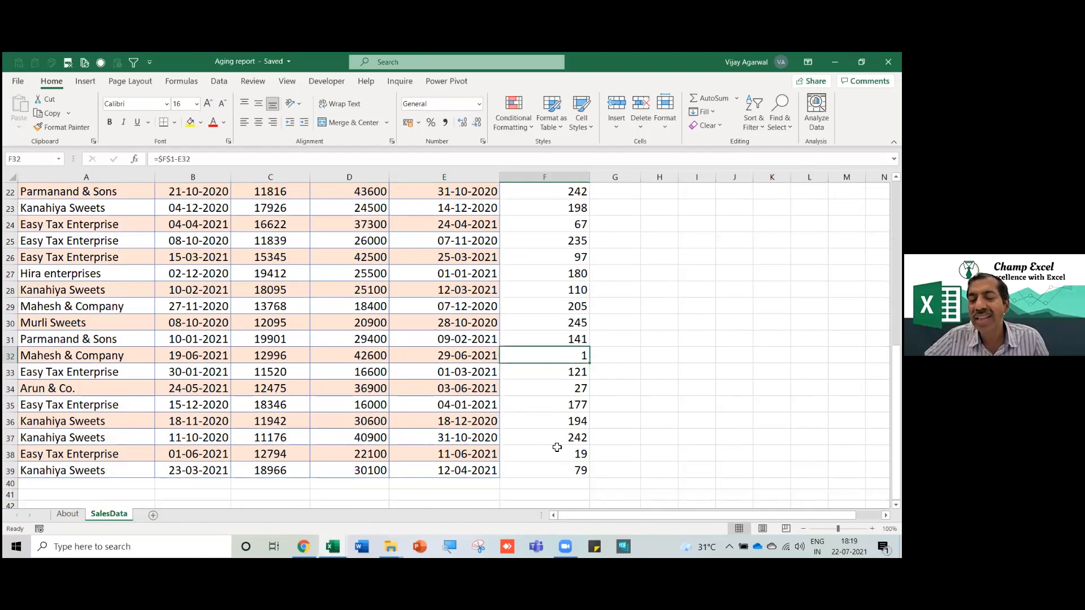
{"action": "scroll", "coordinate": [557, 448], "scroll_direction": "up", "scroll_amount": 6}
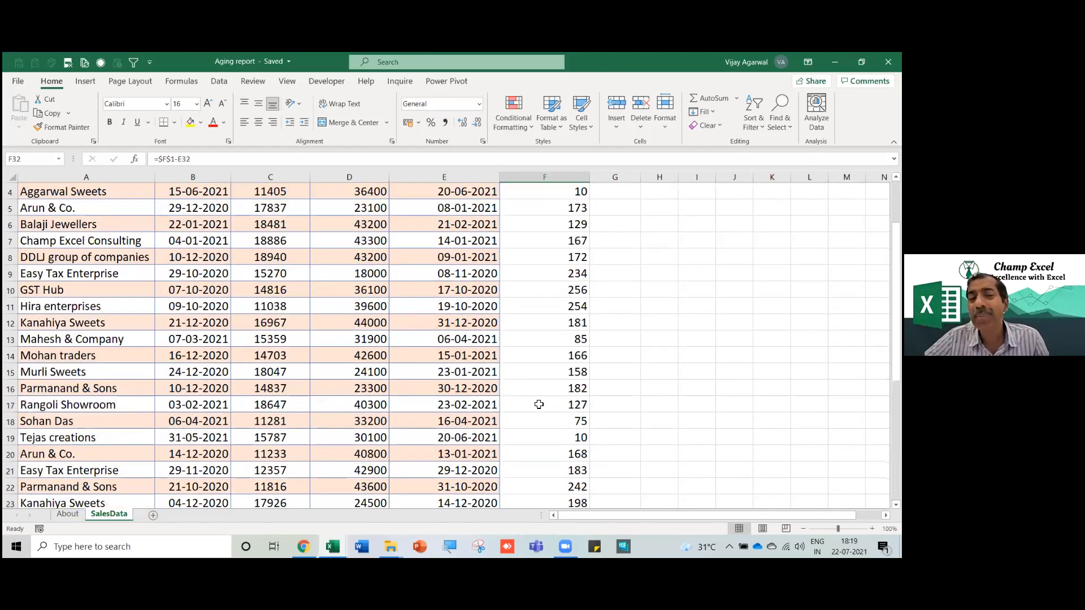
{"action": "scroll", "coordinate": [539, 404], "scroll_direction": "up", "scroll_amount": 1}
{"action": "left_click_drag", "start_coordinate": [49, 230], "coordinate": [442, 452]}
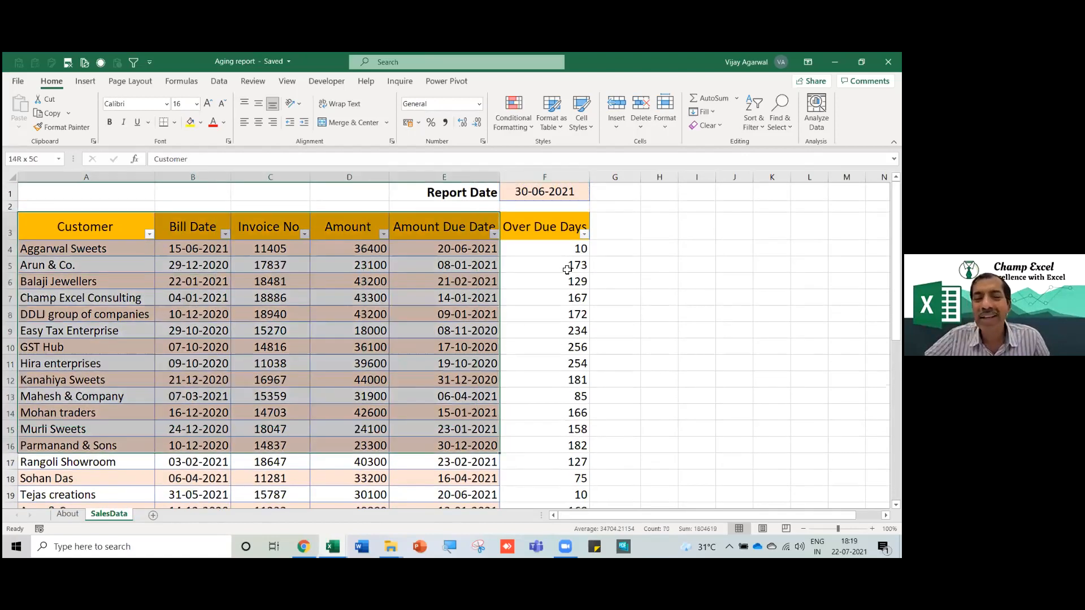
{"action": "left_click_drag", "start_coordinate": [559, 265], "coordinate": [565, 380]}
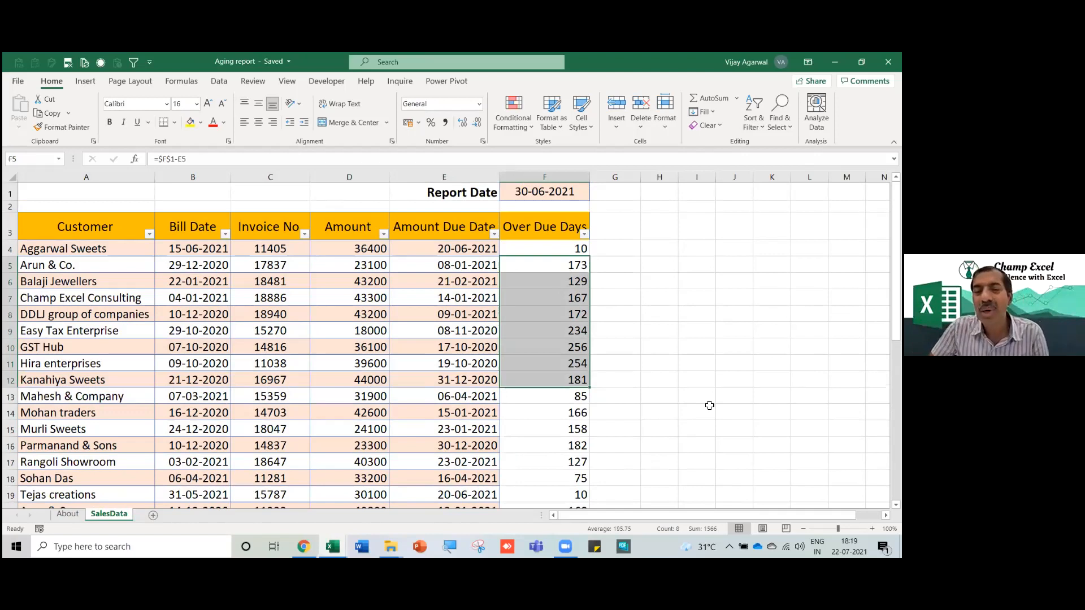
Enter the labels '1-30 days' and '31-60' in I6:I7 beside the table.
{"action": "key", "text": "Down"}
{"action": "key", "text": "Right"}
{"action": "key", "text": "Right"}
{"action": "key", "text": "Right"}
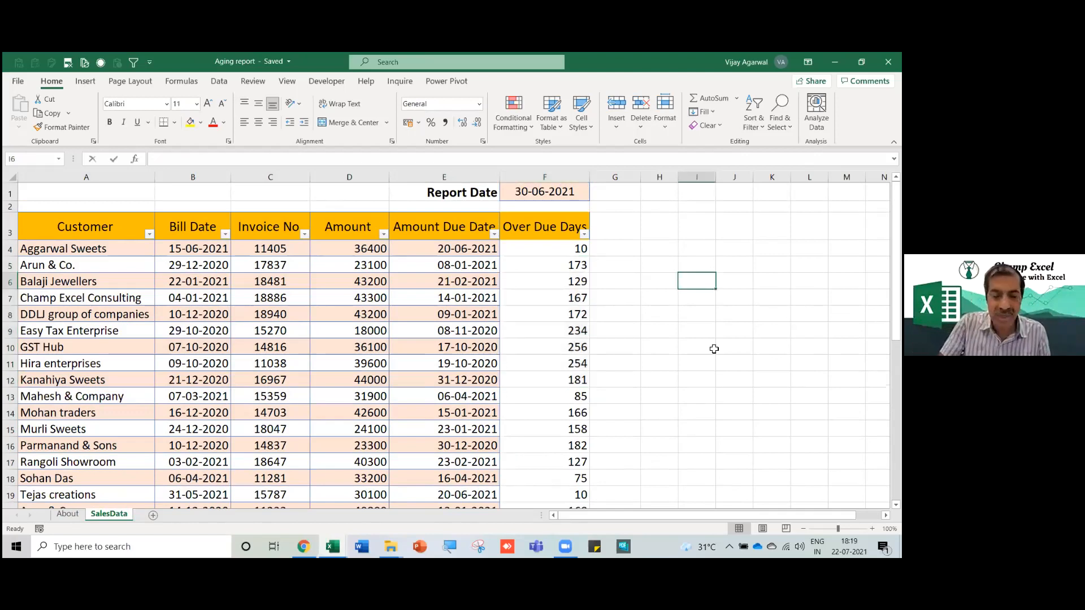
{"action": "type", "text": "1-30 days"}
{"action": "key", "text": "Return"}
{"action": "type", "text": "31-60"}
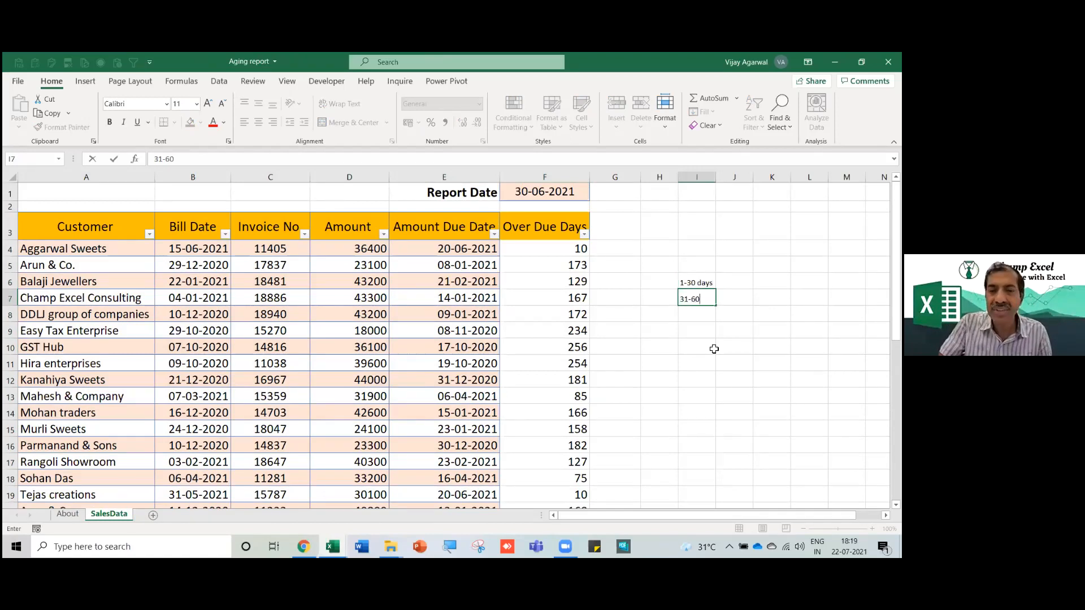
{"action": "key", "text": "Right"}
{"action": "key", "text": "Up"}
{"action": "type", "text": "="}
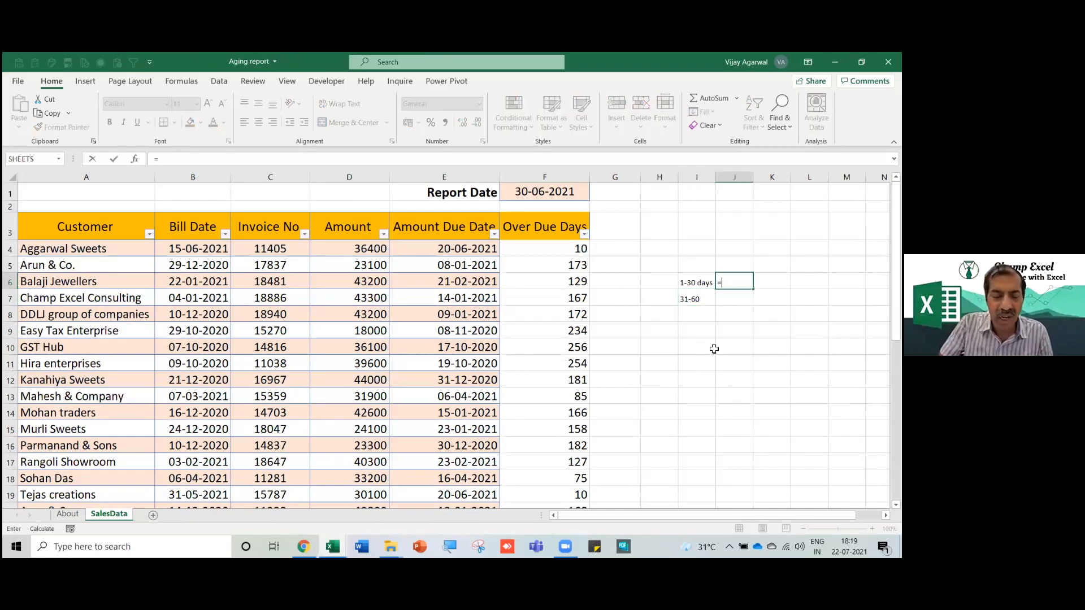
{"action": "type", "text": "if"}
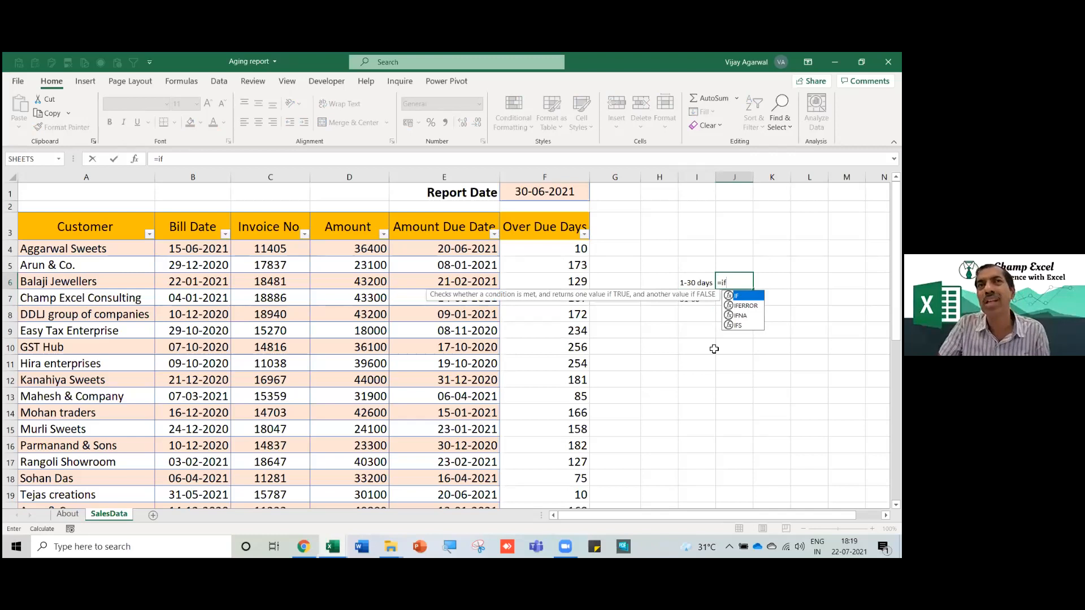
{"action": "key", "text": "Escape"}
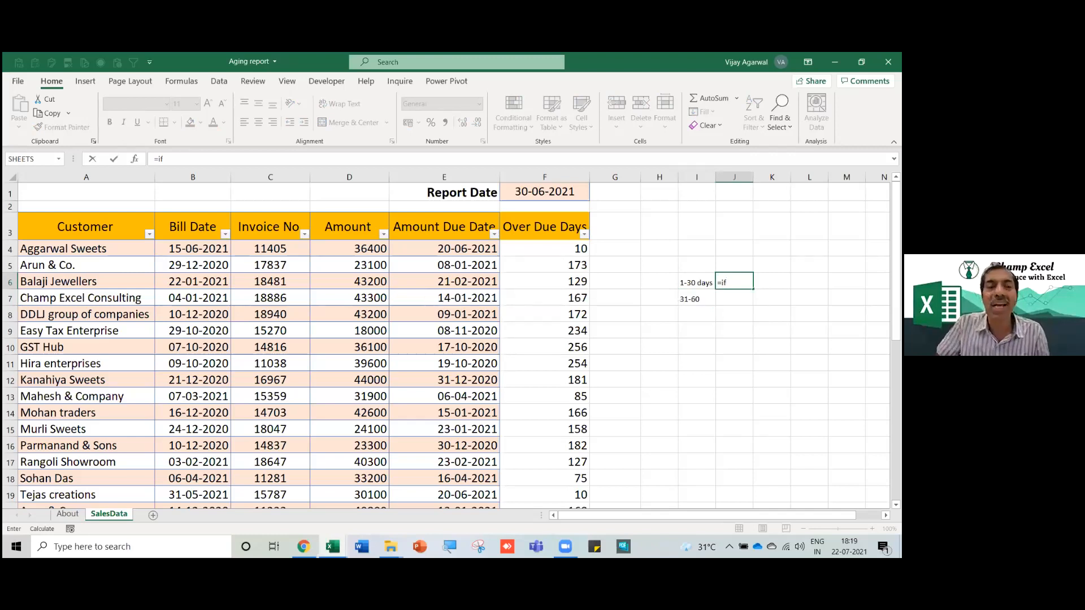
Insert a new column before Bill Date and head it 'Region'.
{"action": "left_click", "coordinate": [204, 180]}
{"action": "right_click", "coordinate": [206, 181]}
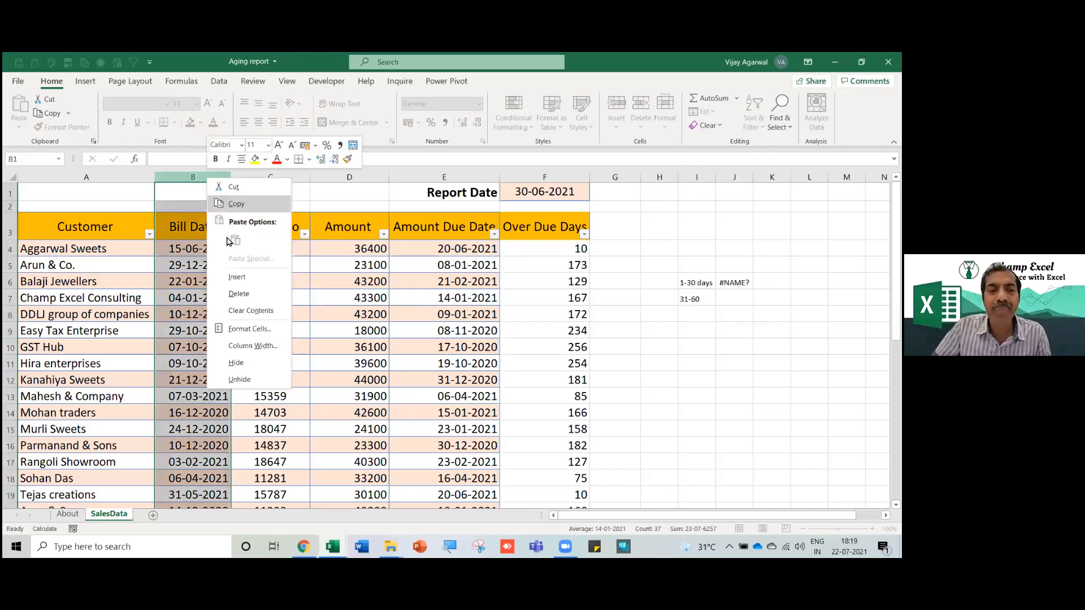
{"action": "left_click", "coordinate": [240, 280]}
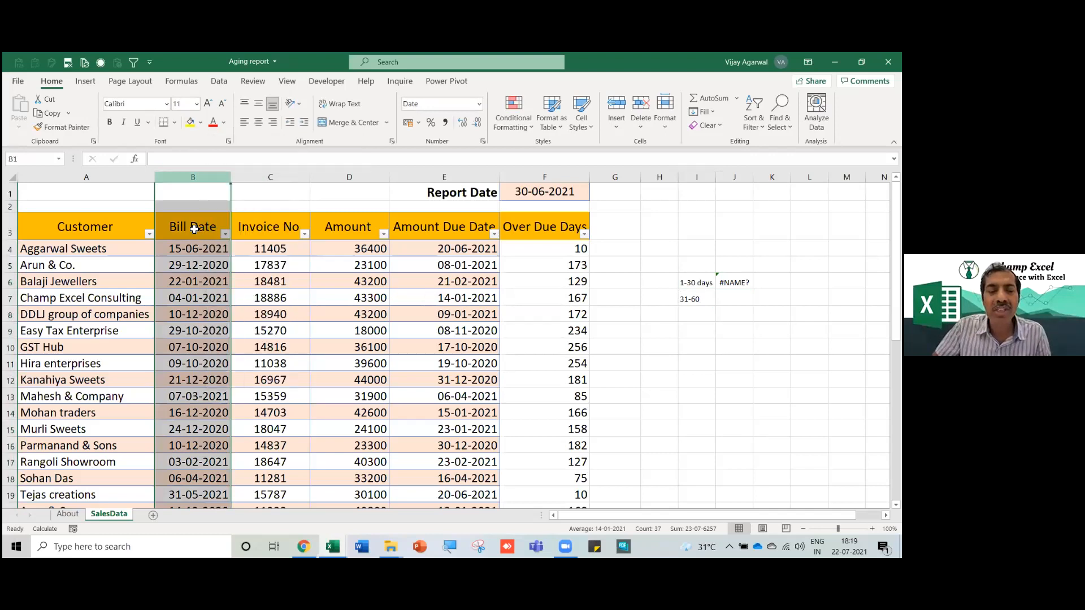
{"action": "left_click", "coordinate": [194, 230]}
{"action": "type", "text": "Region"}
{"action": "key", "text": "Return"}
Enter North, South, East and West for the first four customers.
{"action": "type", "text": "North"}
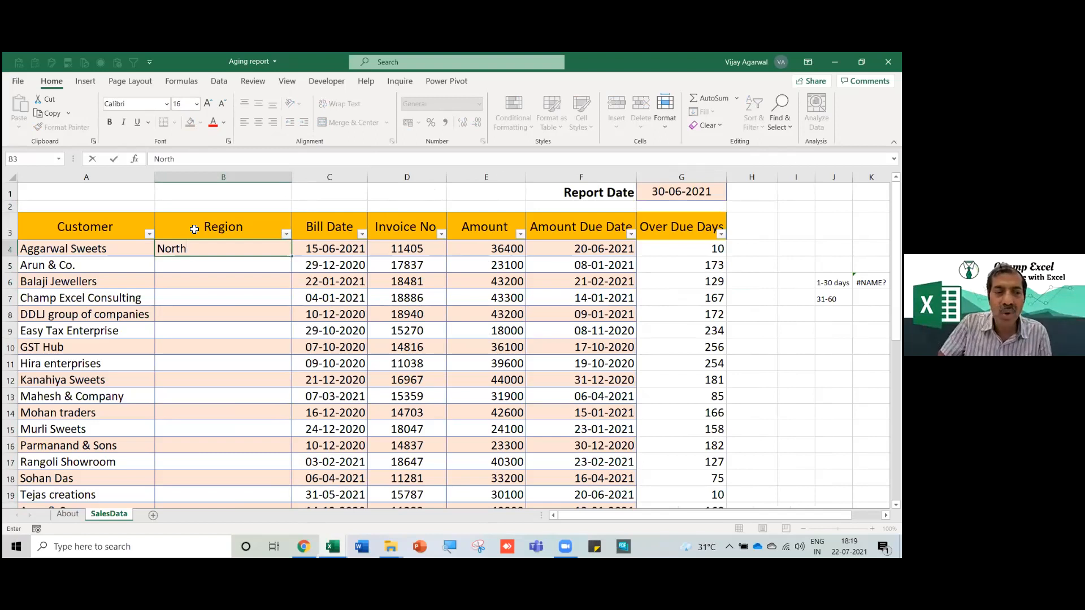
{"action": "key", "text": "Return"}
{"action": "type", "text": "South"}
{"action": "key", "text": "Return"}
{"action": "type", "text": "East Wes"}
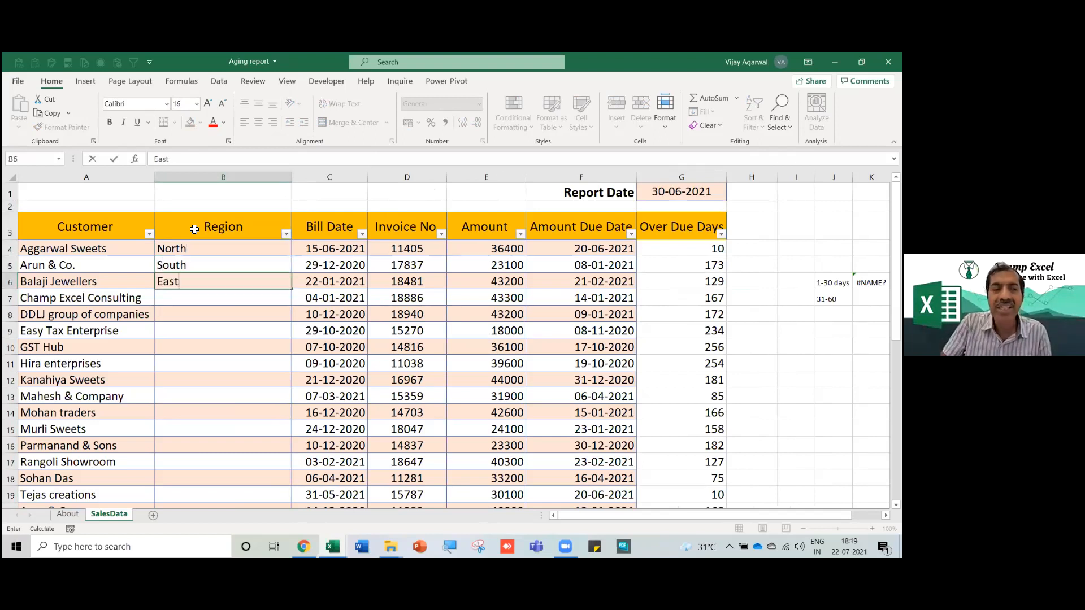
{"action": "key", "text": "BackSpace"}
{"action": "key", "text": "BackSpace"}
{"action": "key", "text": "BackSpace"}
{"action": "key", "text": "BackSpace"}
{"action": "type", "text": "t"}
{"action": "key", "text": "Return"}
{"action": "type", "text": "West"}
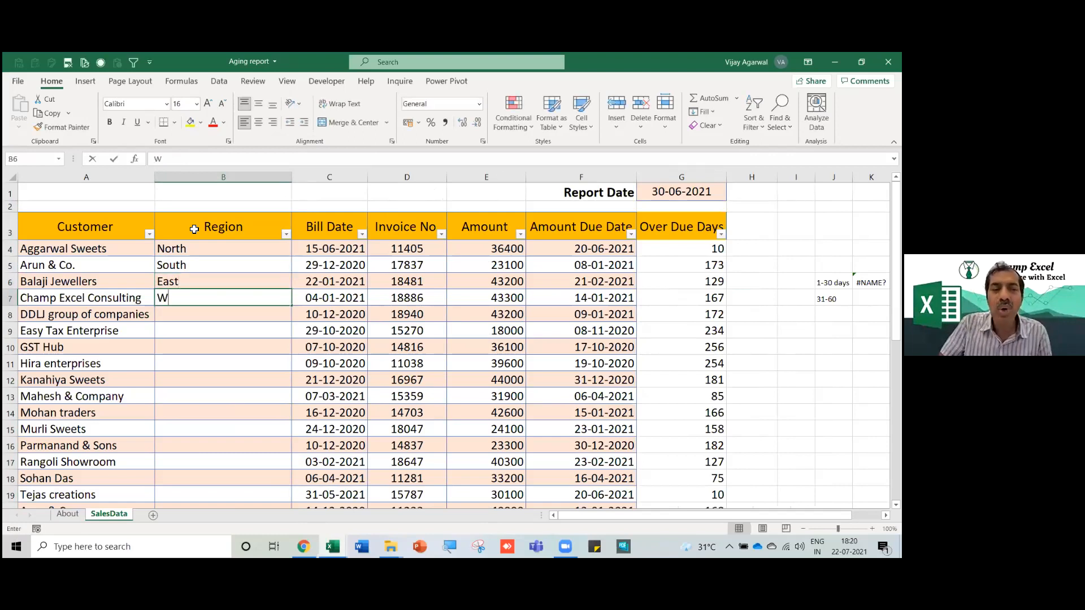
{"action": "key", "text": "Return"}
Fill the North-South-East-West pattern down the Region column and narrow it.
{"action": "left_click_drag", "start_coordinate": [244, 253], "coordinate": [266, 306]}
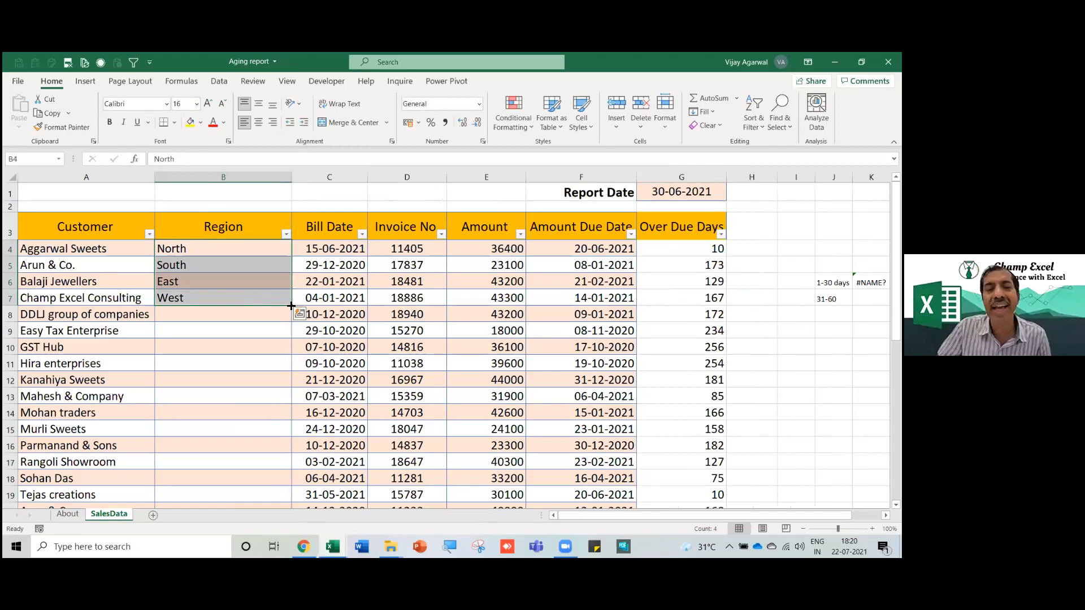
{"action": "double_click", "coordinate": [291, 306]}
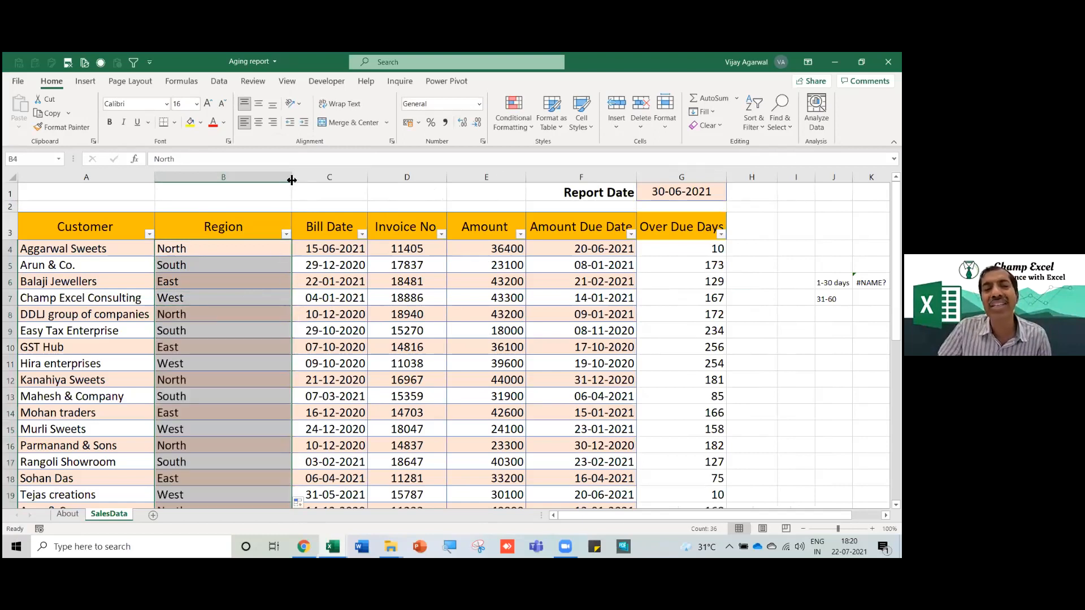
{"action": "left_click_drag", "start_coordinate": [270, 178], "coordinate": [263, 179]}
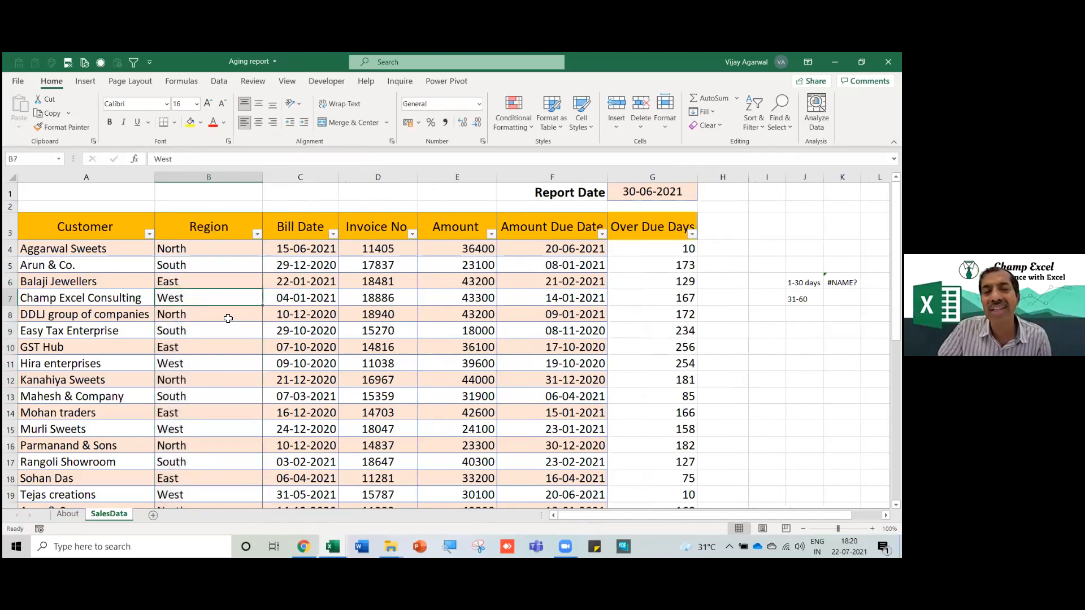
{"action": "left_click", "coordinate": [314, 320]}
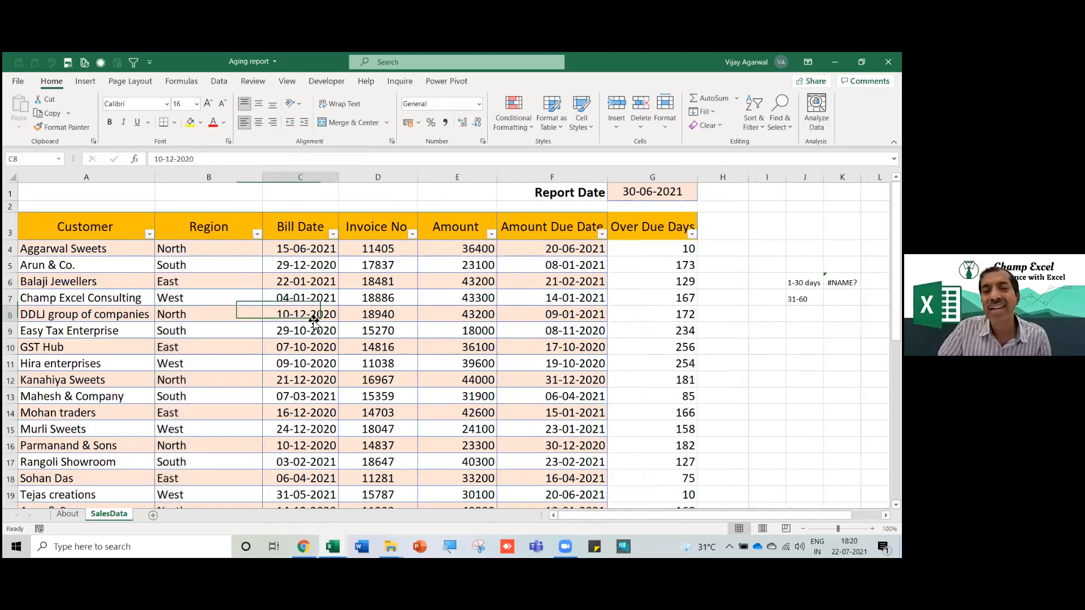
{"action": "left_click", "coordinate": [248, 319]}
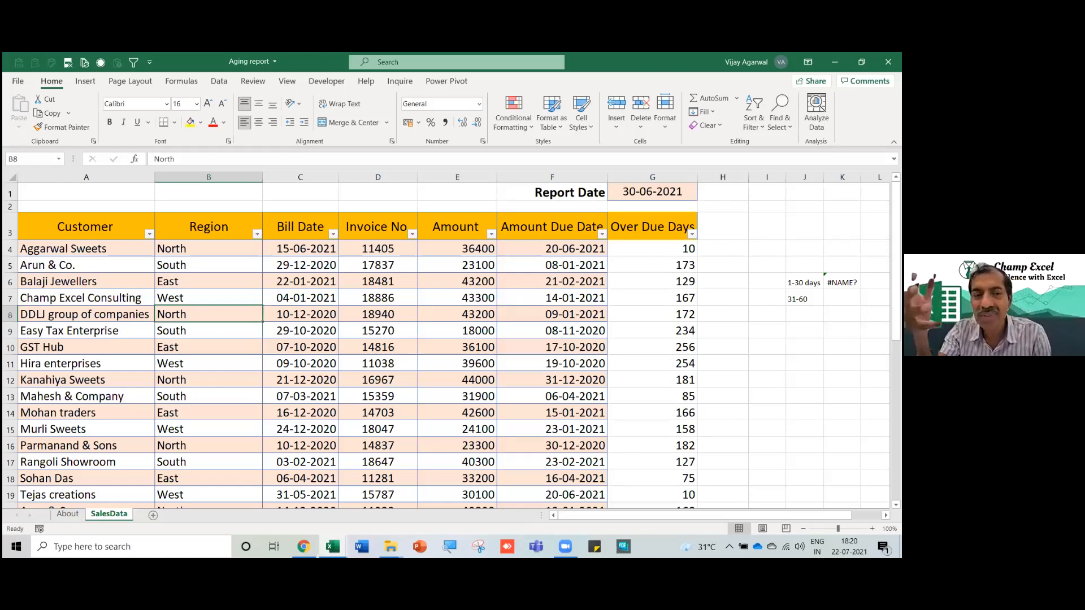
Inspect the table headers and the existing Over Due Days formulas.
{"action": "left_click", "coordinate": [242, 336]}
{"action": "left_click", "coordinate": [402, 319]}
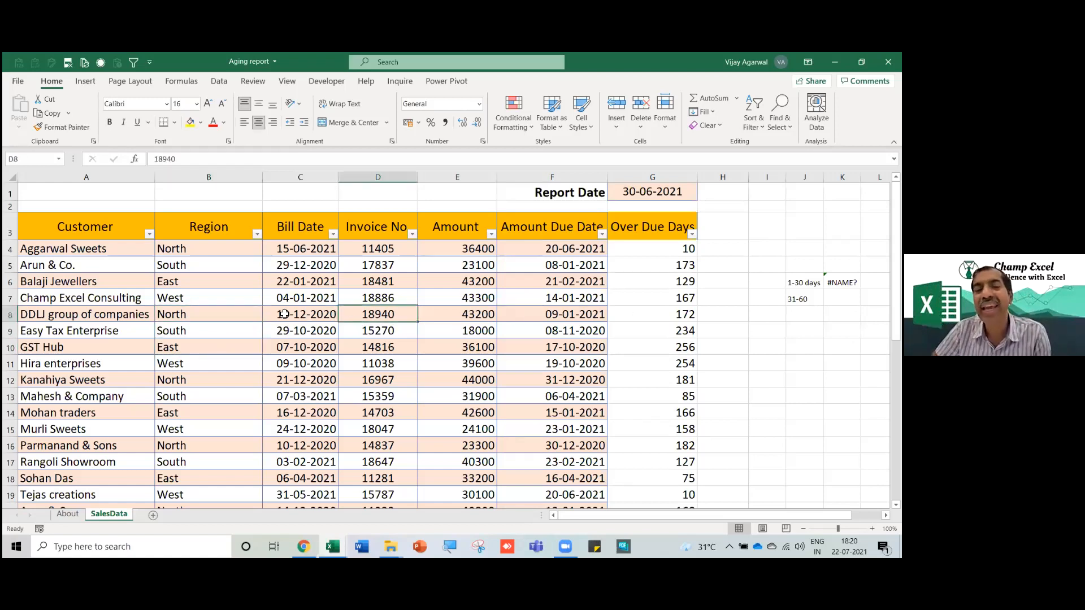
{"action": "left_click_drag", "start_coordinate": [71, 230], "coordinate": [665, 221]}
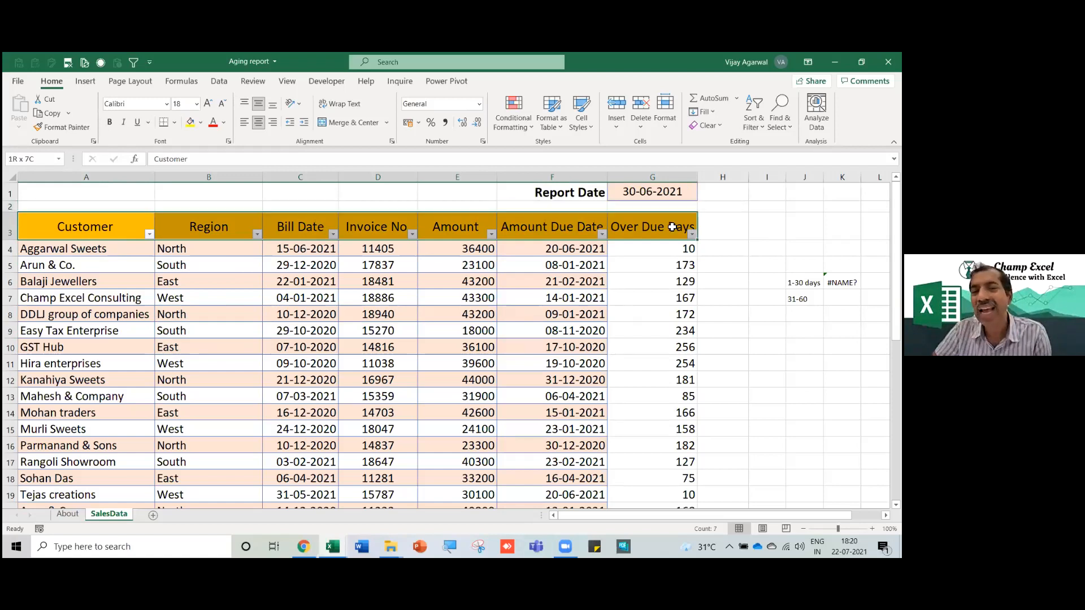
{"action": "left_click_drag", "start_coordinate": [670, 252], "coordinate": [667, 338]}
{"action": "left_click", "coordinate": [667, 297]}
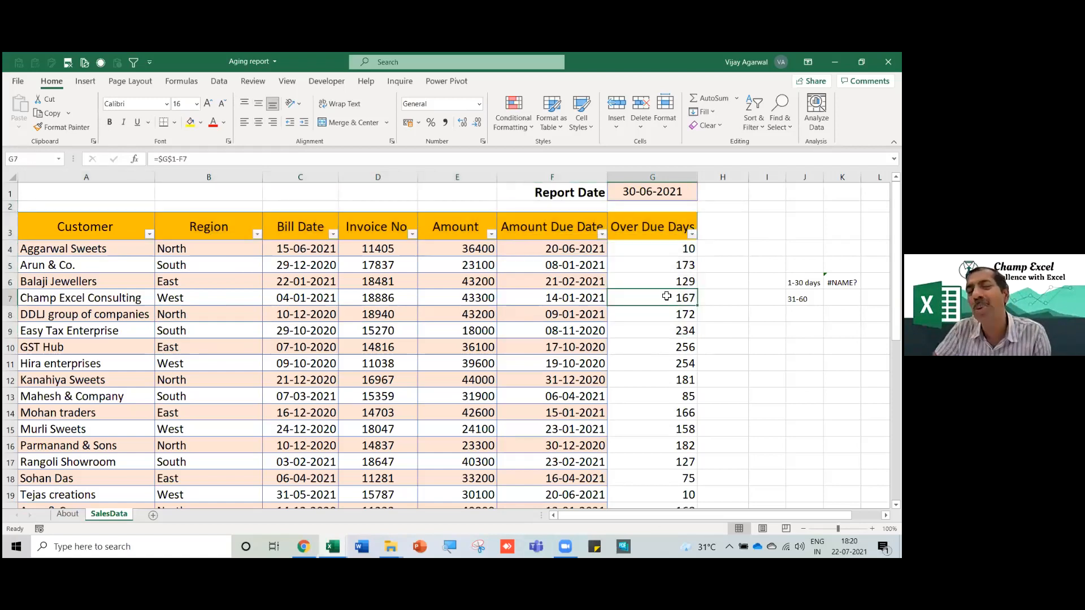
{"action": "left_click", "coordinate": [659, 264]}
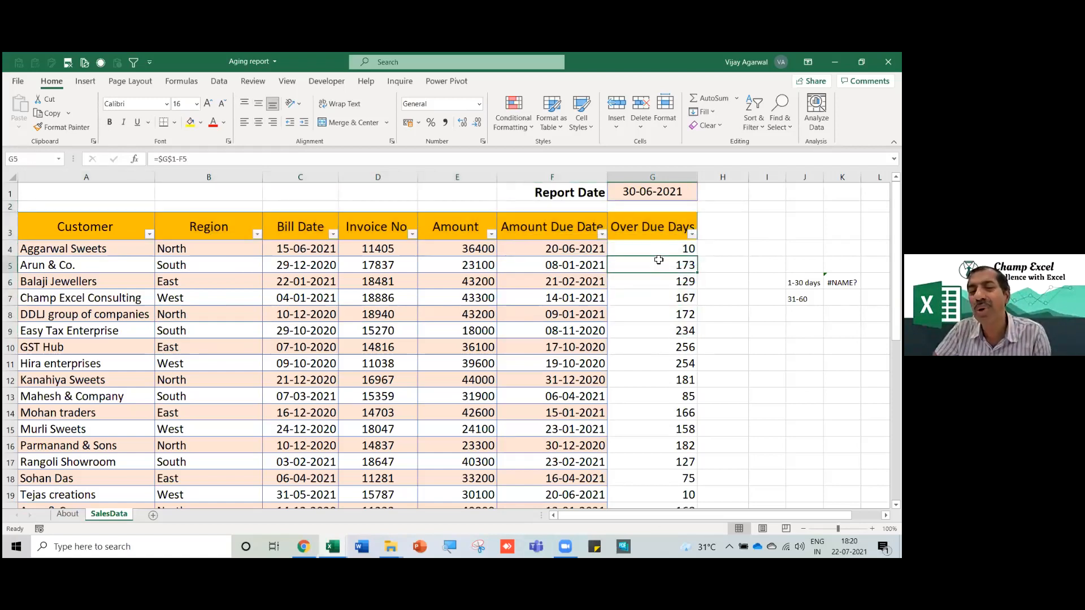
Clear all existing values from the Over Due Days column.
{"action": "left_click", "coordinate": [651, 248]}
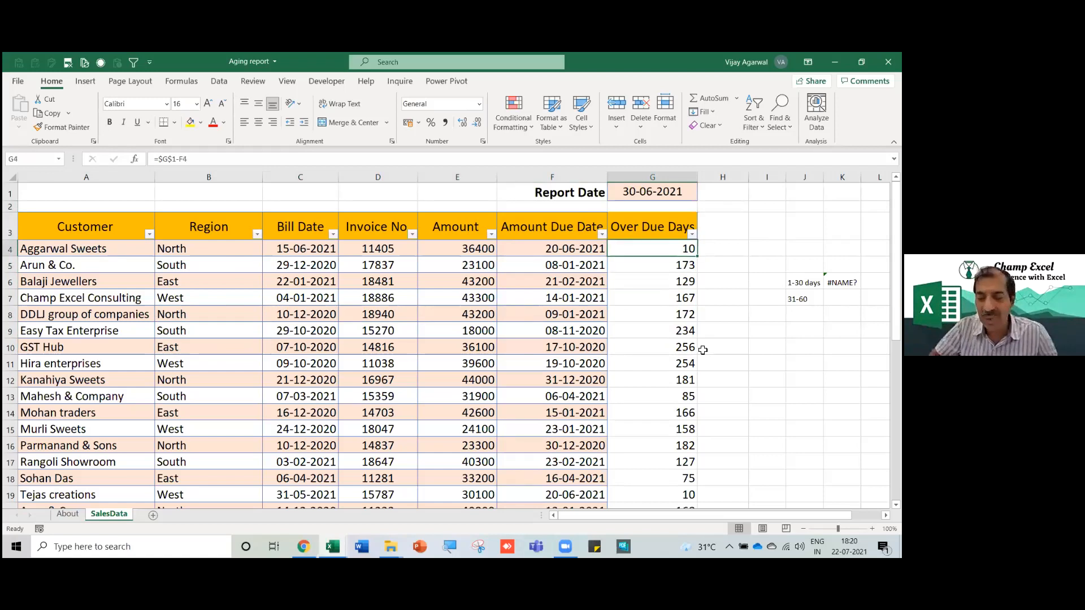
{"action": "key", "text": "End"}
{"action": "key", "text": "shift+Down"}
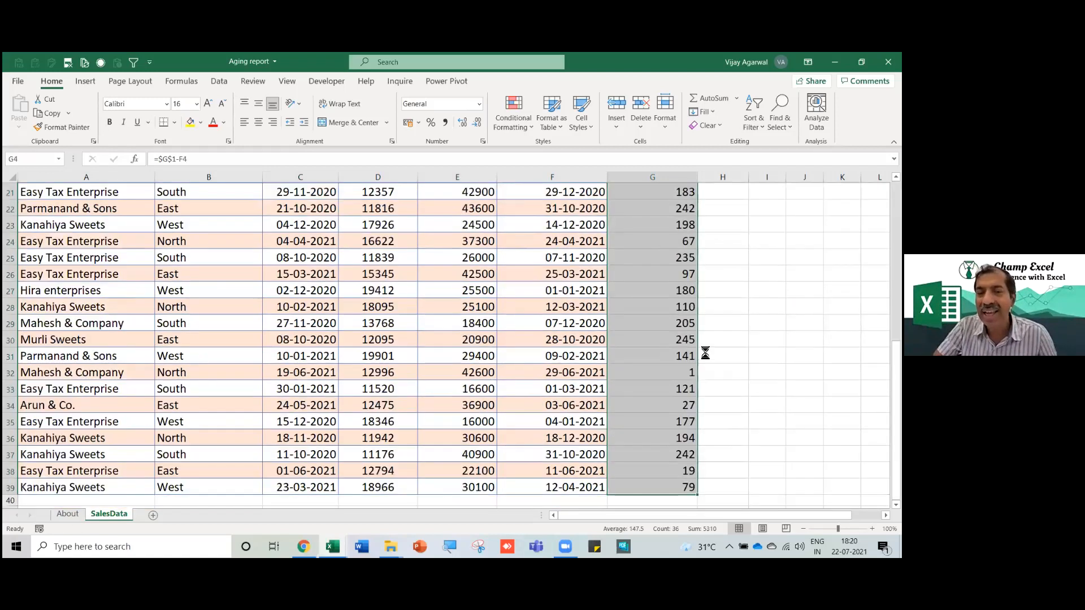
{"action": "key", "text": "Delete"}
{"action": "key", "text": "Up"}
{"action": "key", "text": "Up"}
{"action": "key", "text": "Up"}
{"action": "key", "text": "Down"}
{"action": "key", "text": "Down"}
{"action": "key", "text": "Down"}
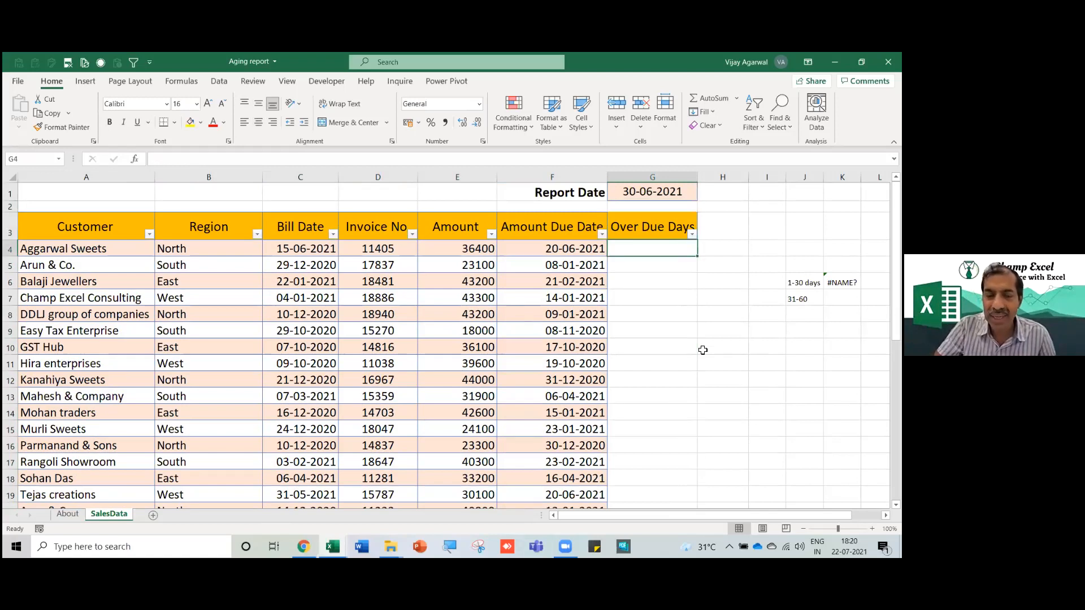
Enter =$G$1-F4 in G4 and copy it down the Over Due Days column.
{"action": "type", "text": "="}
{"action": "key", "text": "Up"}
{"action": "key", "text": "Up"}
{"action": "key", "text": "Up"}
{"action": "key", "text": "F4"}
{"action": "type", "text": "-"}
{"action": "key", "text": "Left"}
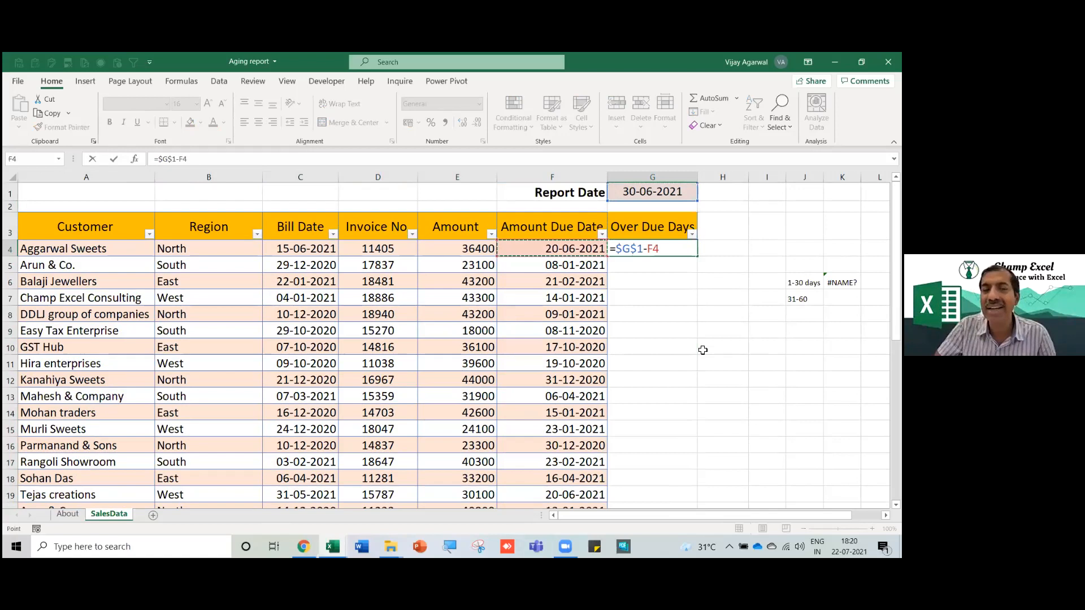
{"action": "key", "text": "Return"}
{"action": "left_click", "coordinate": [689, 248]}
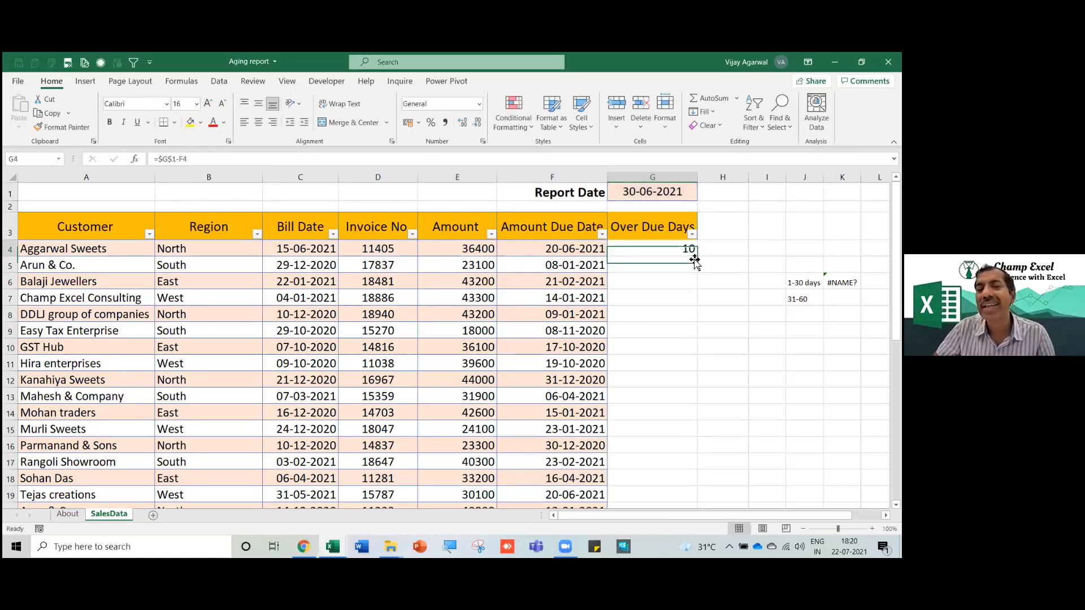
{"action": "double_click", "coordinate": [697, 257]}
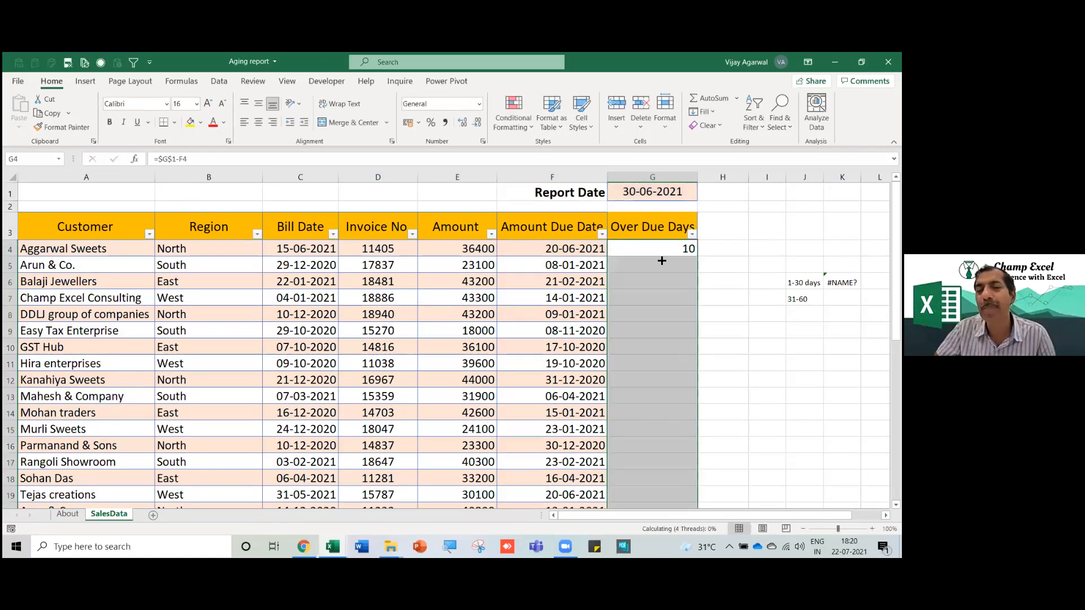
Verify the due dates, the G1 report date and the copied formula in G32.
{"action": "left_click", "coordinate": [577, 334]}
{"action": "left_click", "coordinate": [560, 271]}
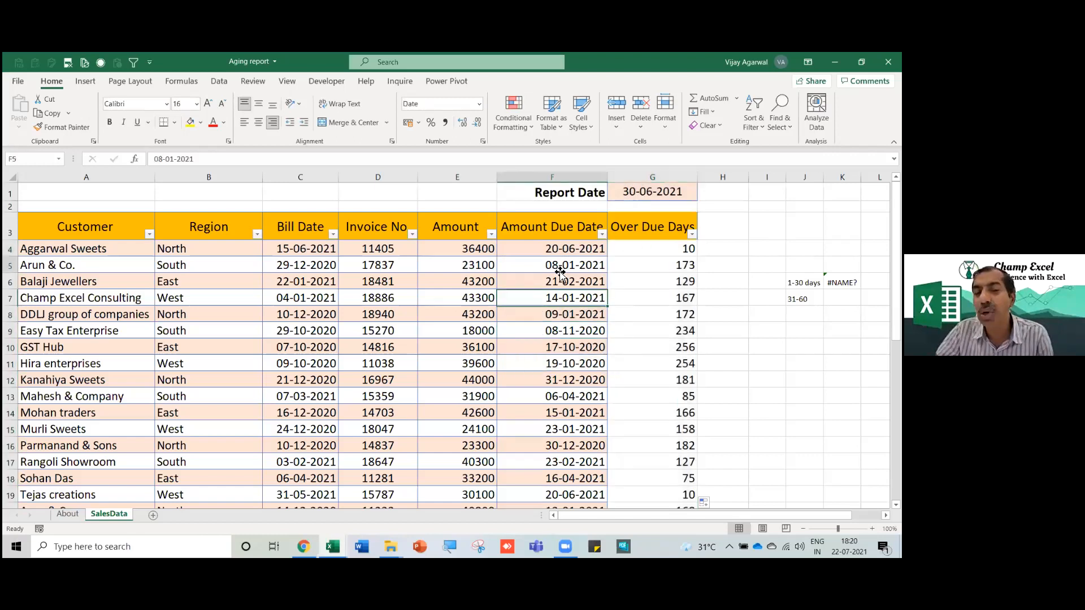
{"action": "left_click", "coordinate": [666, 198]}
{"action": "scroll", "coordinate": [661, 371], "scroll_direction": "down", "scroll_amount": 6}
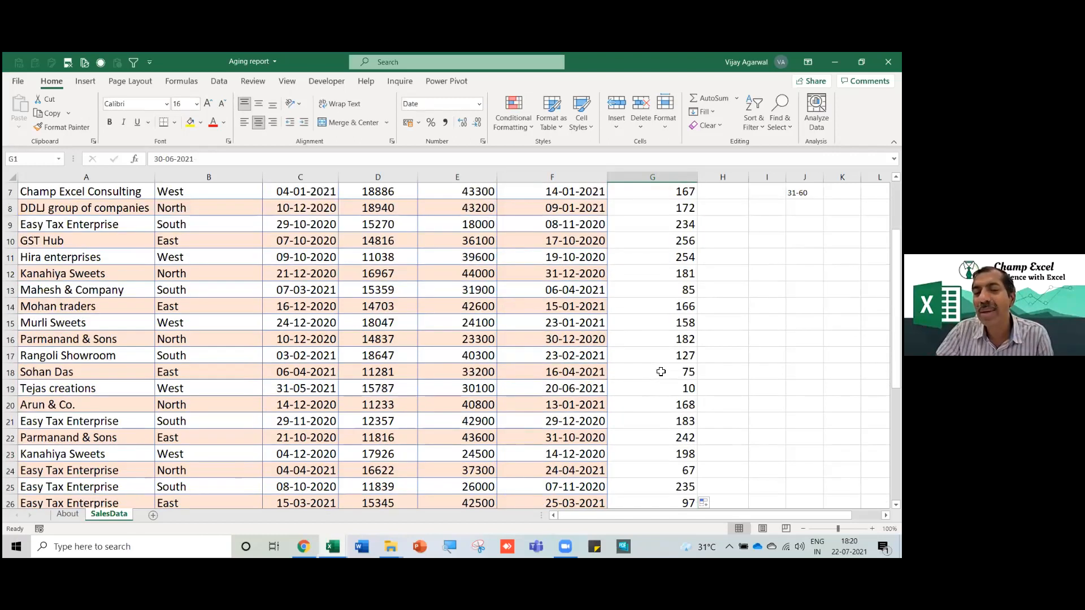
{"action": "left_click", "coordinate": [570, 408]}
{"action": "left_click", "coordinate": [650, 404]}
{"action": "scroll", "coordinate": [651, 403], "scroll_direction": "up", "scroll_amount": 2}
{"action": "scroll", "coordinate": [651, 404], "scroll_direction": "up", "scroll_amount": 4}
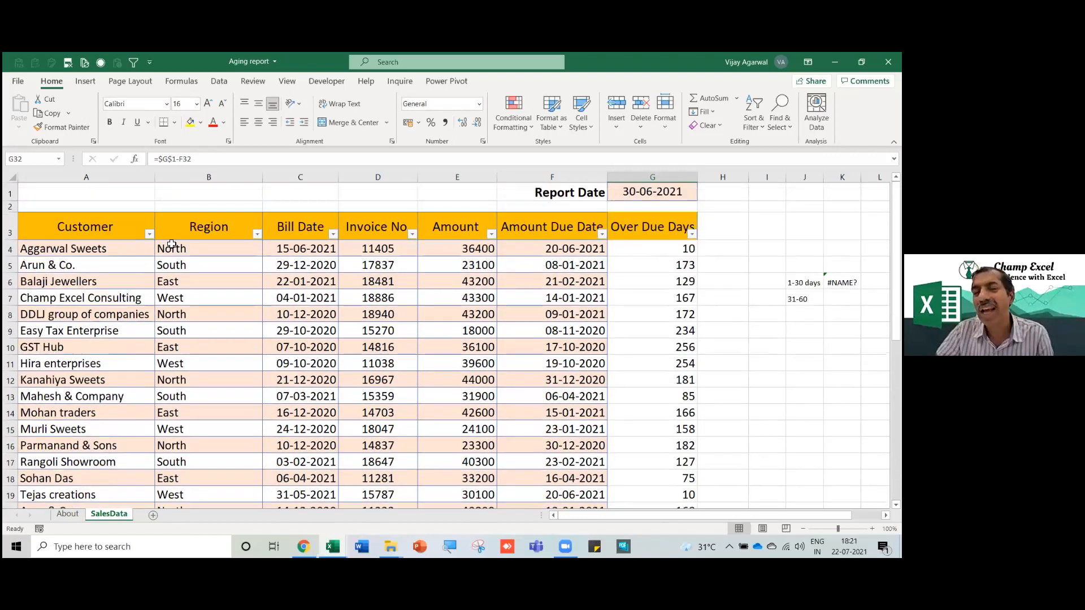
{"action": "left_click", "coordinate": [116, 233]}
{"action": "left_click", "coordinate": [179, 300]}
{"action": "left_click", "coordinate": [190, 344]}
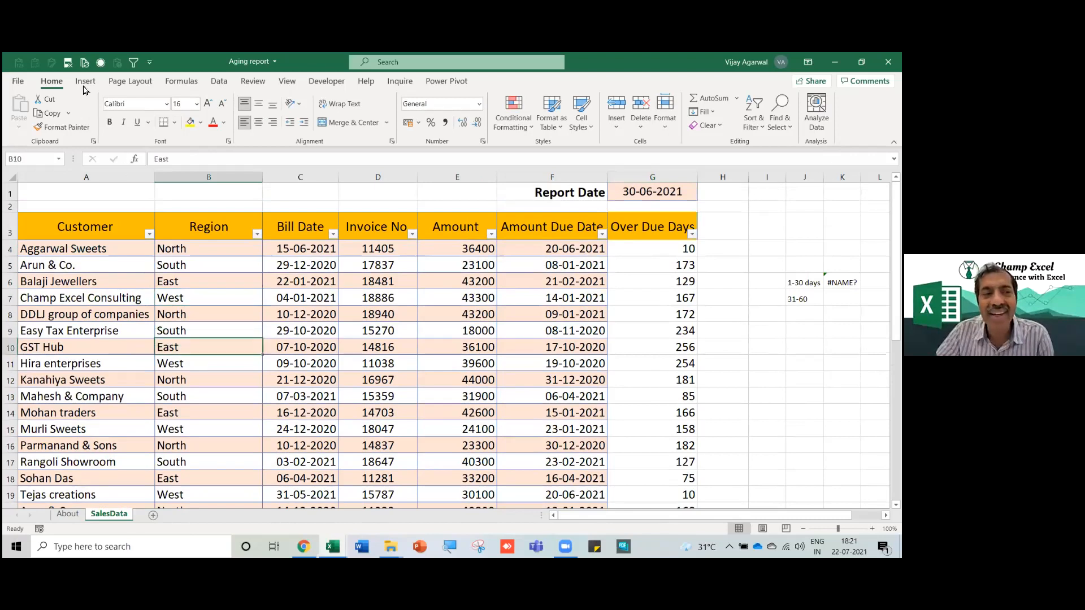
{"action": "left_click", "coordinate": [85, 81]}
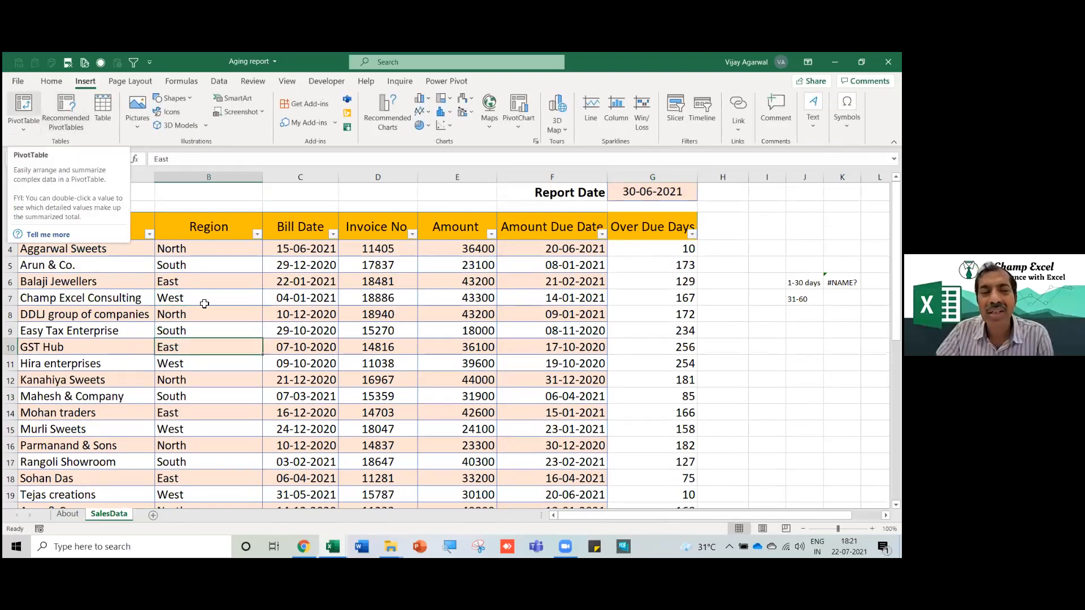
{"action": "left_click_drag", "start_coordinate": [116, 238], "coordinate": [665, 460]}
{"action": "left_click", "coordinate": [379, 380]}
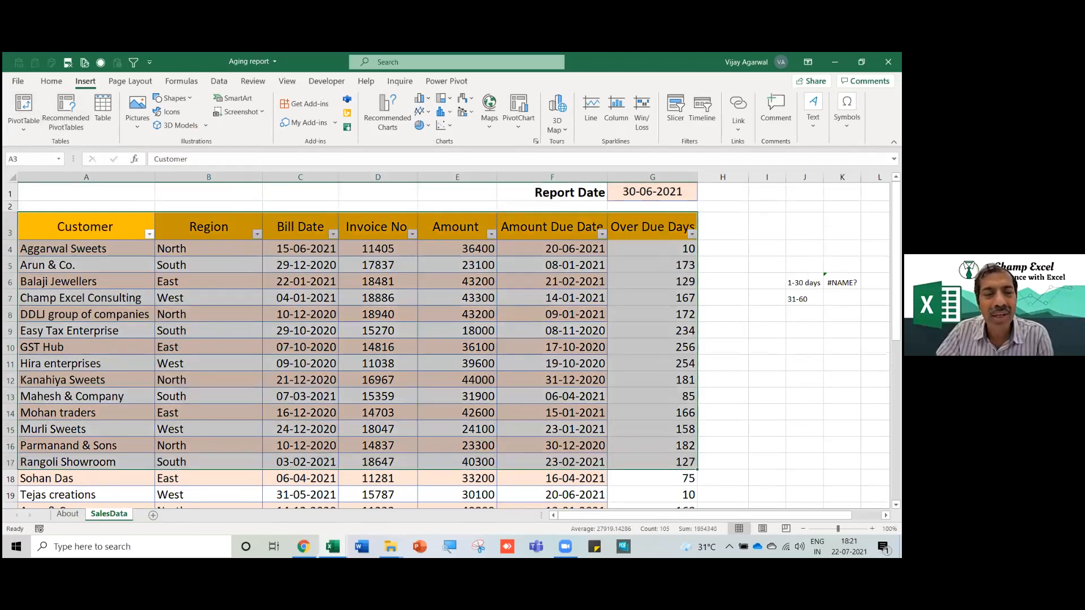
{"action": "left_click_drag", "start_coordinate": [114, 224], "coordinate": [651, 492]}
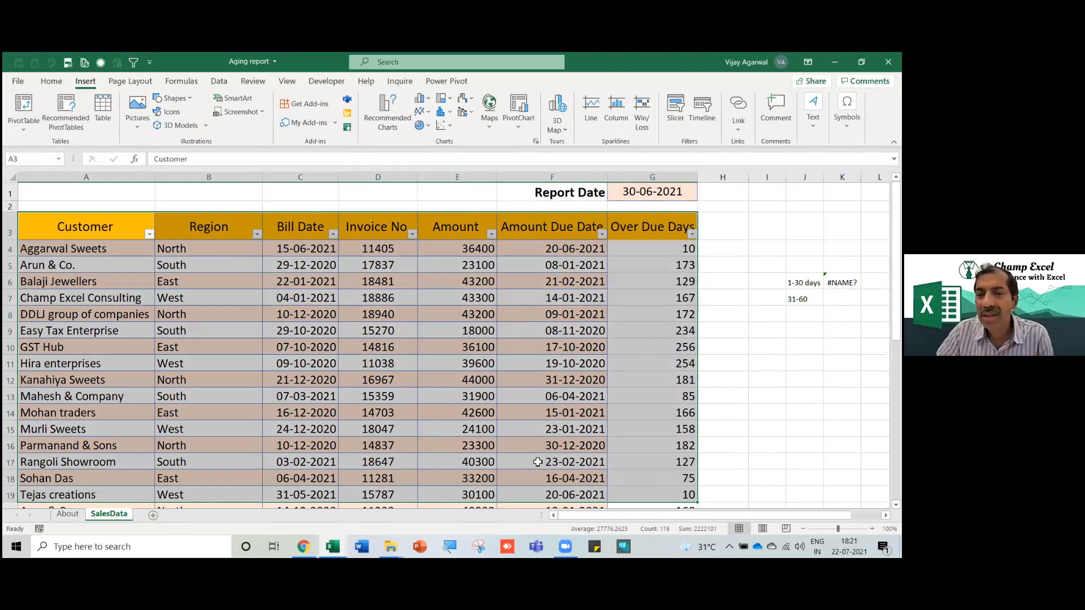
{"action": "left_click", "coordinate": [454, 451]}
{"action": "left_click_drag", "start_coordinate": [101, 232], "coordinate": [455, 441]}
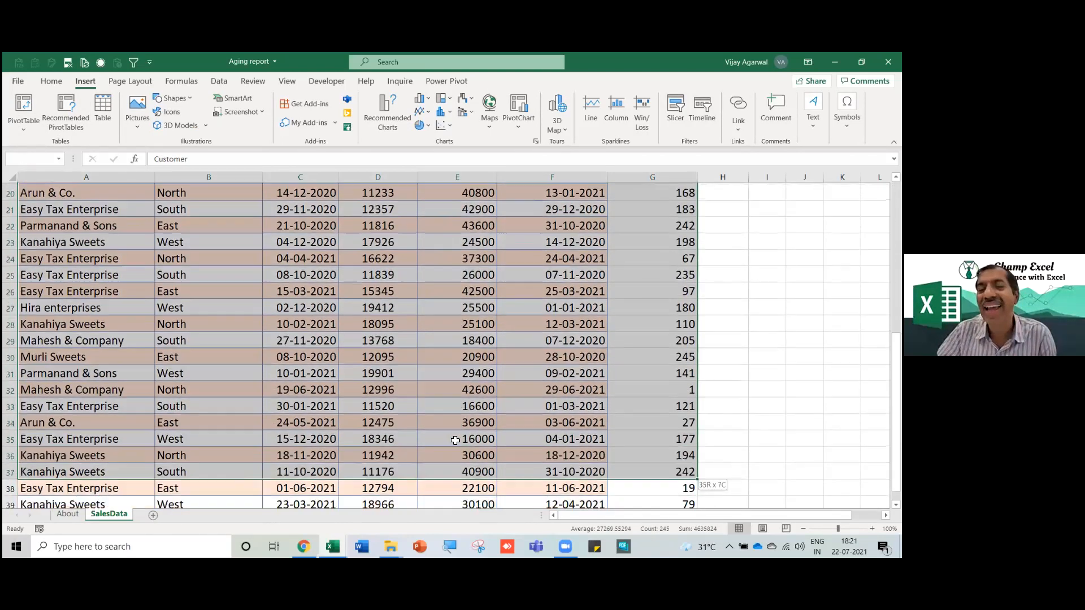
{"action": "scroll", "coordinate": [455, 441], "scroll_direction": "up", "scroll_amount": 7}
{"action": "left_click", "coordinate": [391, 376]}
{"action": "left_click_drag", "start_coordinate": [107, 226], "coordinate": [650, 229]}
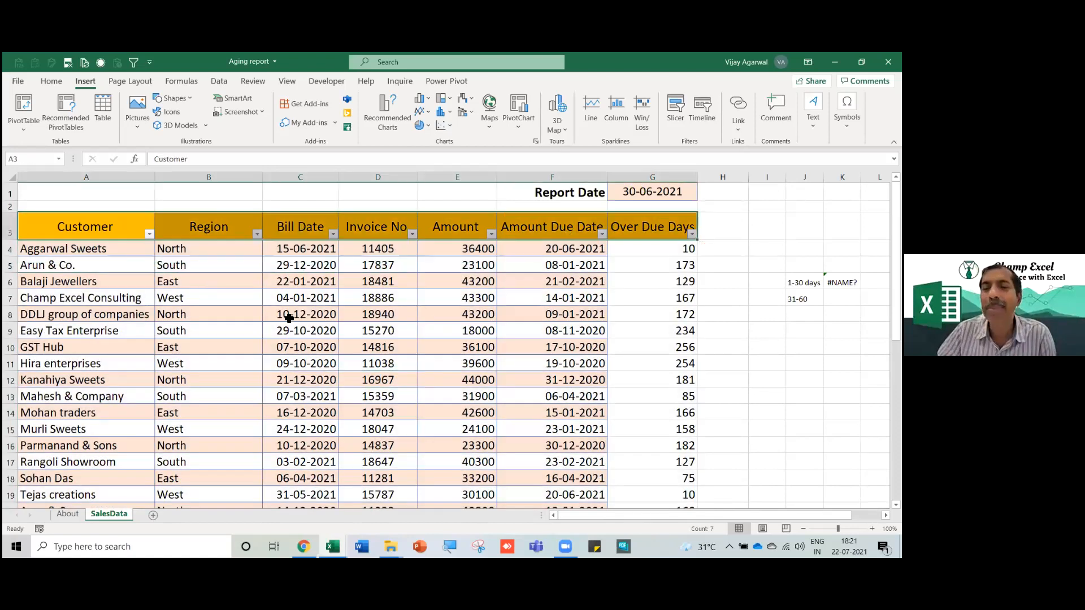
{"action": "left_click", "coordinate": [300, 314]}
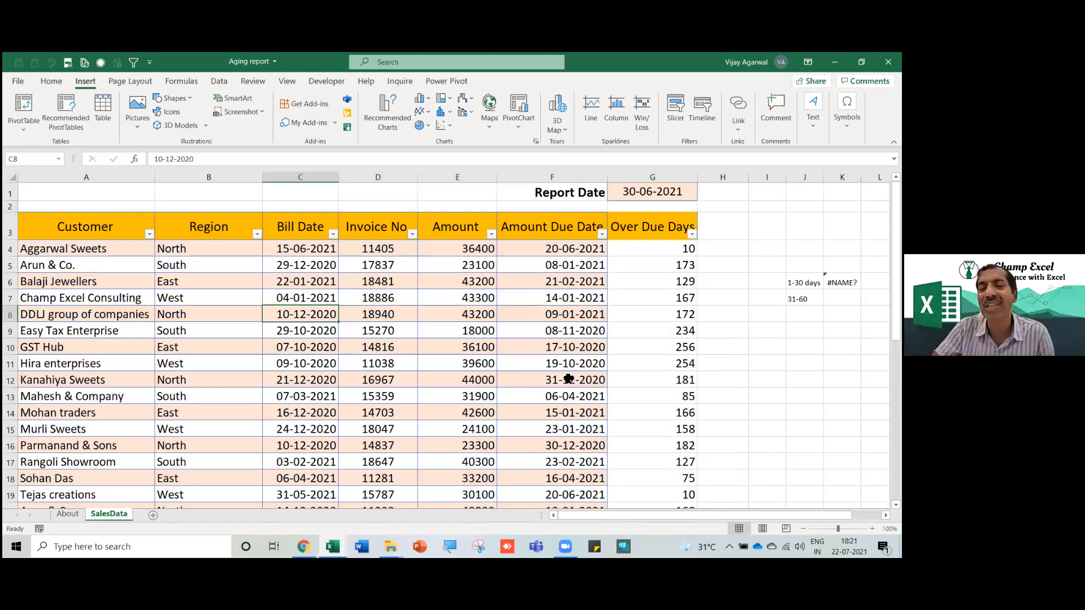
{"action": "left_click", "coordinate": [477, 395]}
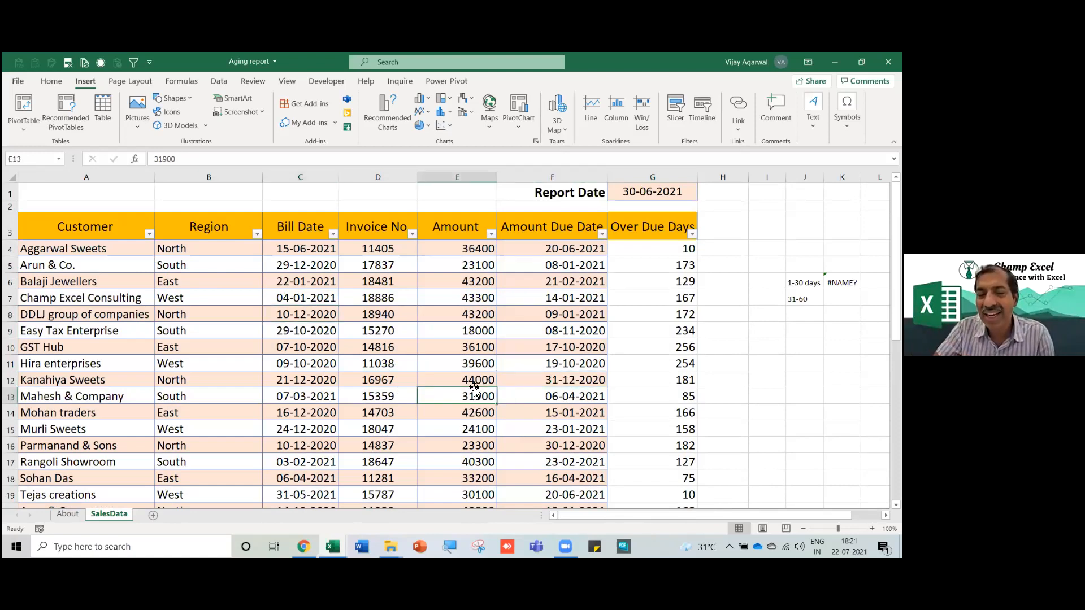
{"action": "left_click", "coordinate": [471, 381]}
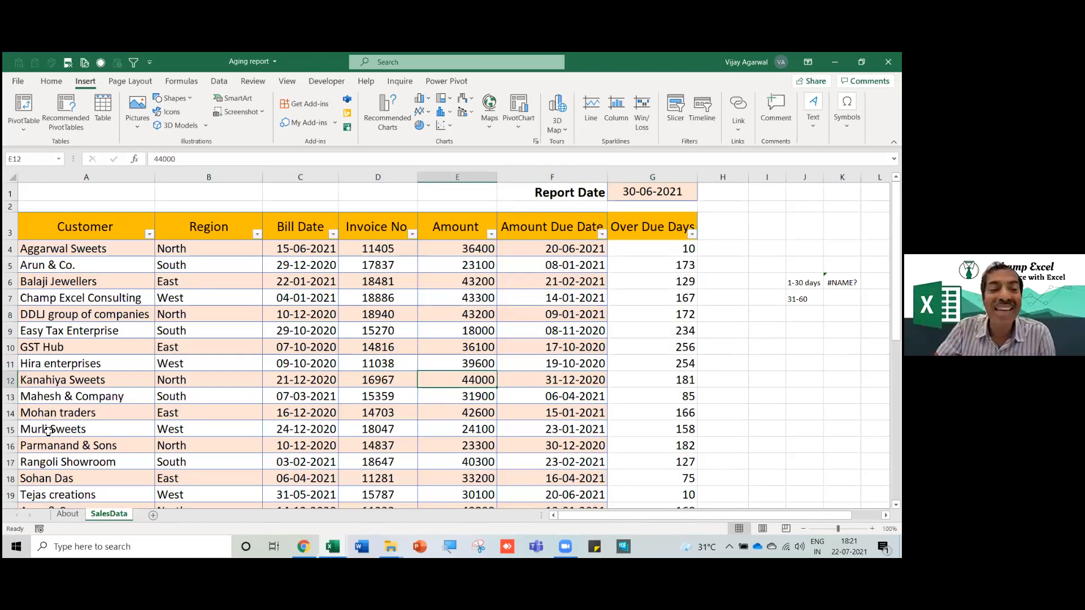
{"action": "left_click", "coordinate": [11, 431]}
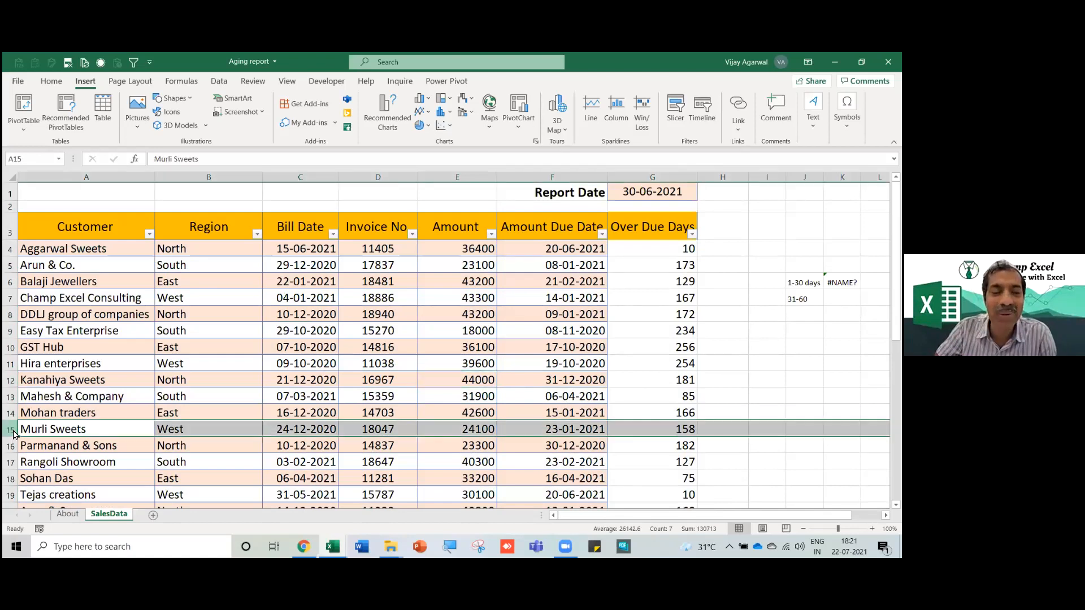
{"action": "right_click", "coordinate": [14, 432]}
{"action": "left_click", "coordinate": [59, 321]}
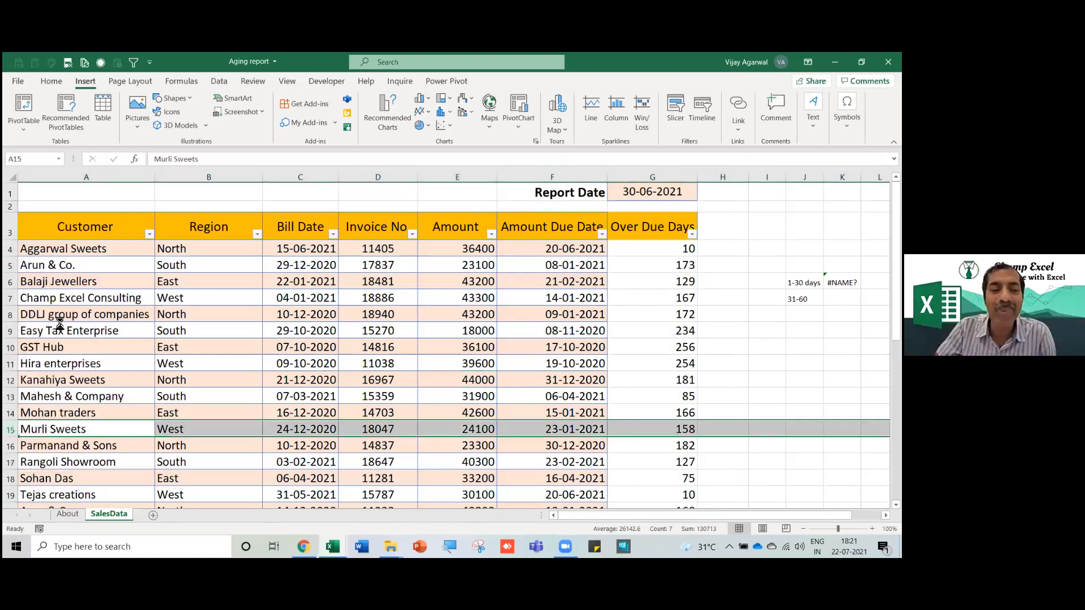
{"action": "left_click", "coordinate": [93, 399]}
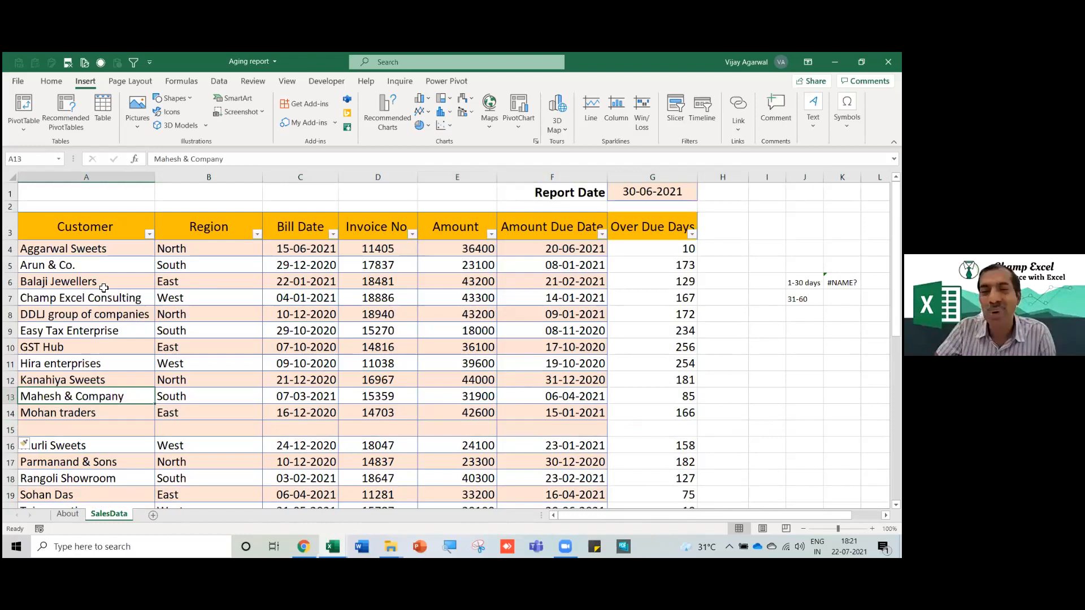
{"action": "left_click_drag", "start_coordinate": [90, 223], "coordinate": [326, 356]}
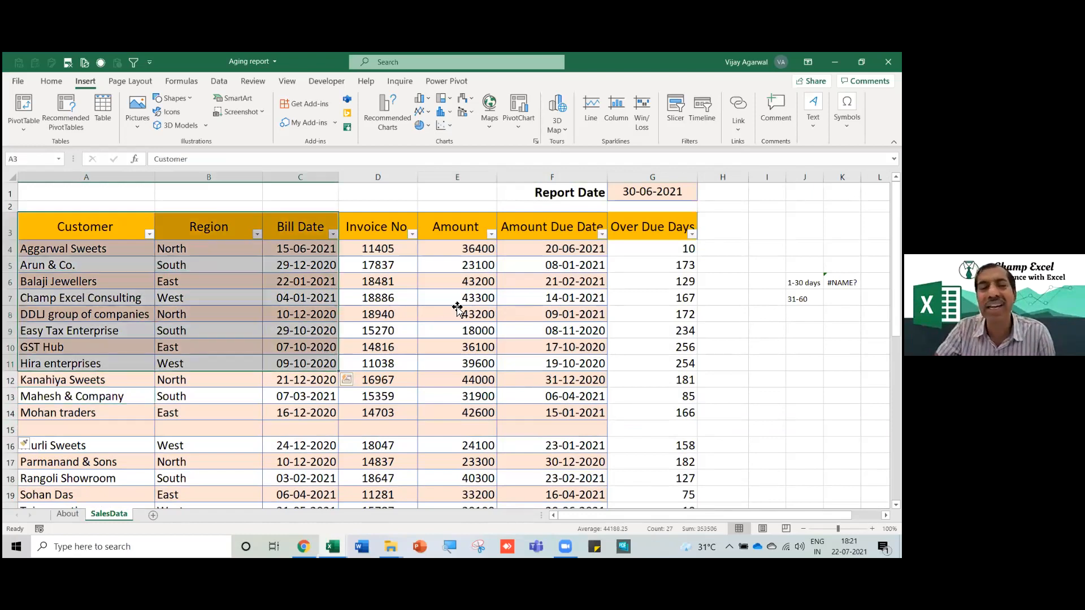
{"action": "left_click", "coordinate": [380, 222]}
{"action": "key", "text": "Delete"}
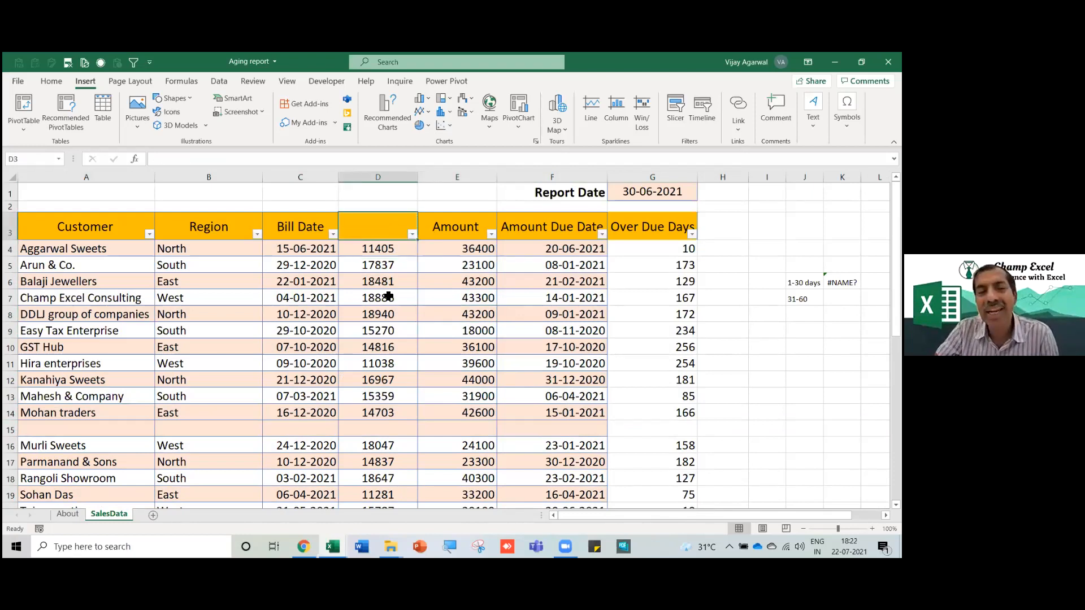
{"action": "left_click", "coordinate": [317, 265]}
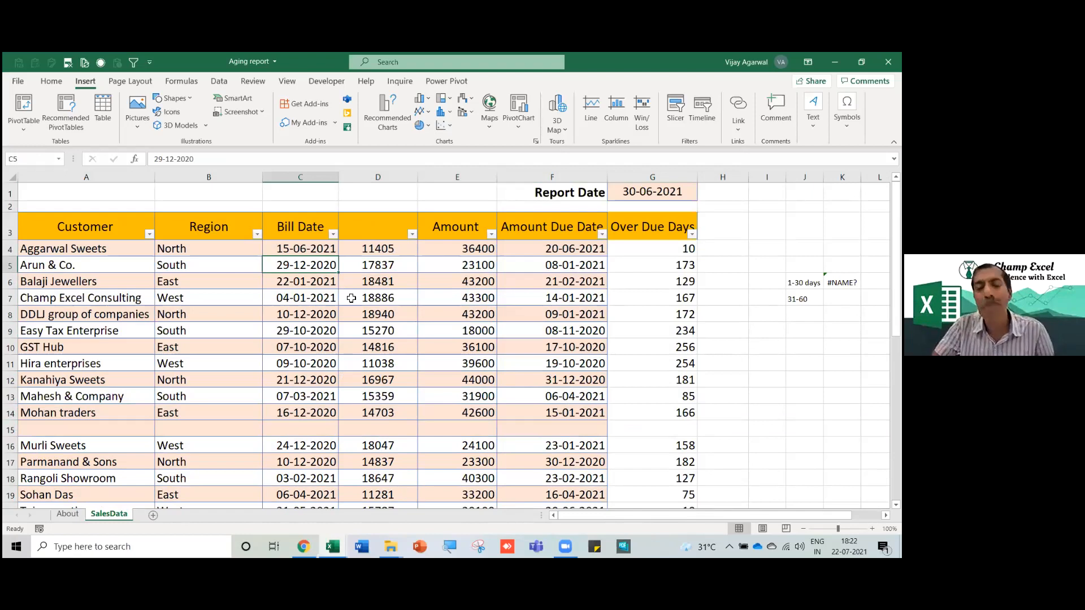
{"action": "key", "text": "ctrl+z"}
{"action": "key", "text": "ctrl+z"}
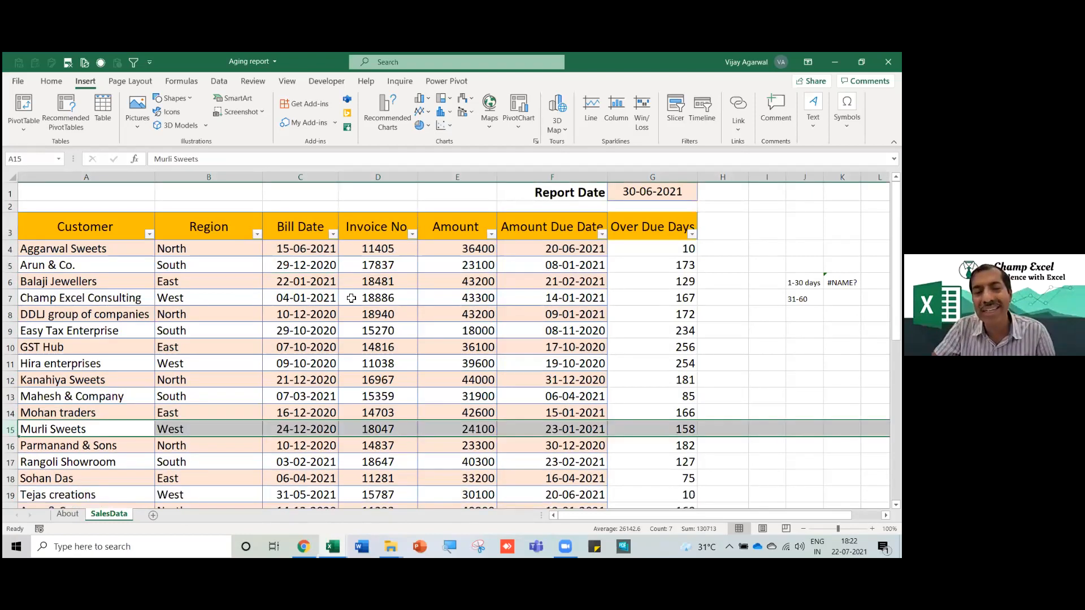
{"action": "left_click", "coordinate": [335, 299]}
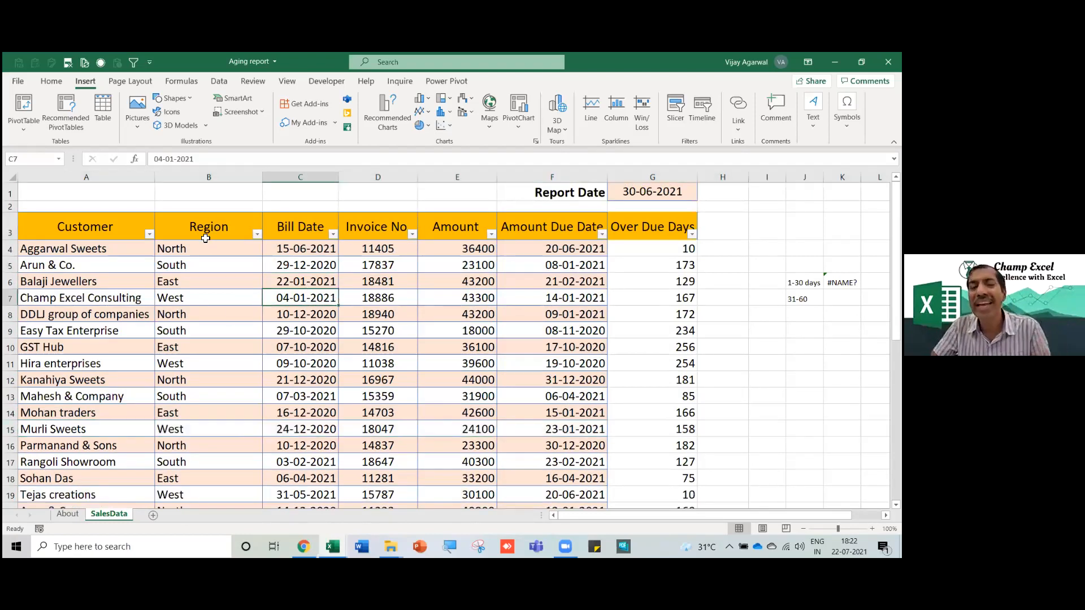
{"action": "left_click_drag", "start_coordinate": [85, 227], "coordinate": [280, 307]}
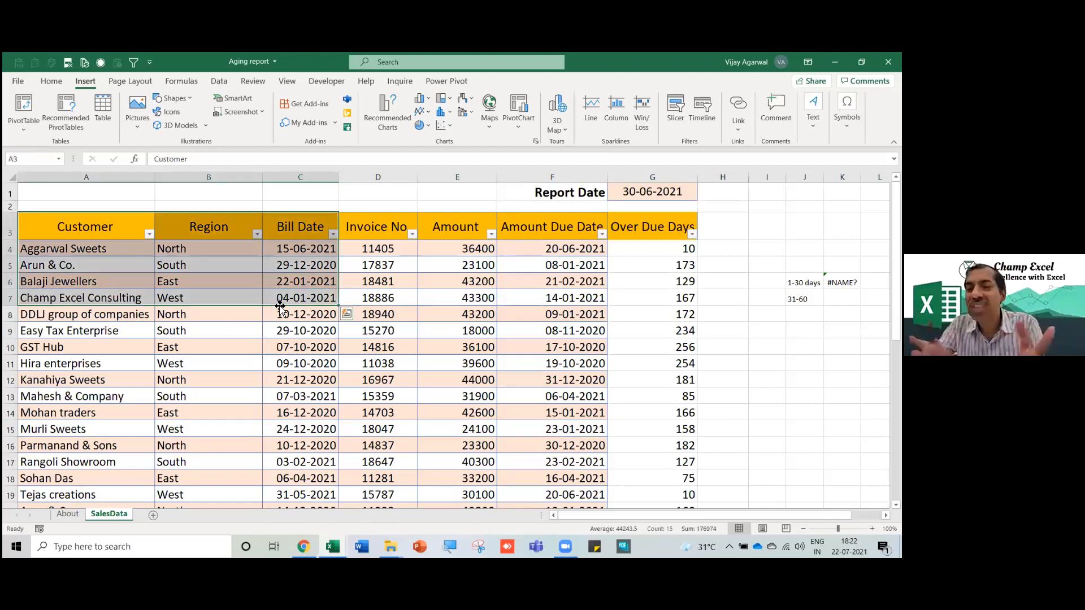
{"action": "left_click", "coordinate": [315, 330]}
{"action": "left_click", "coordinate": [389, 362]}
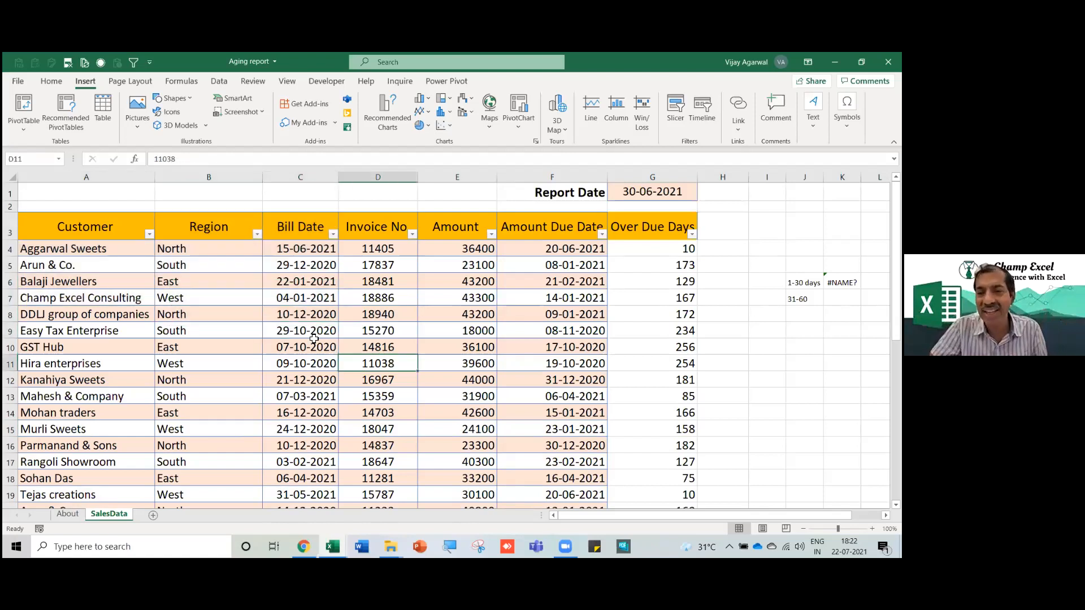
Insert a PivotTable from SalesData range $A$3:$G$39 on a new worksheet.
{"action": "left_click", "coordinate": [24, 105]}
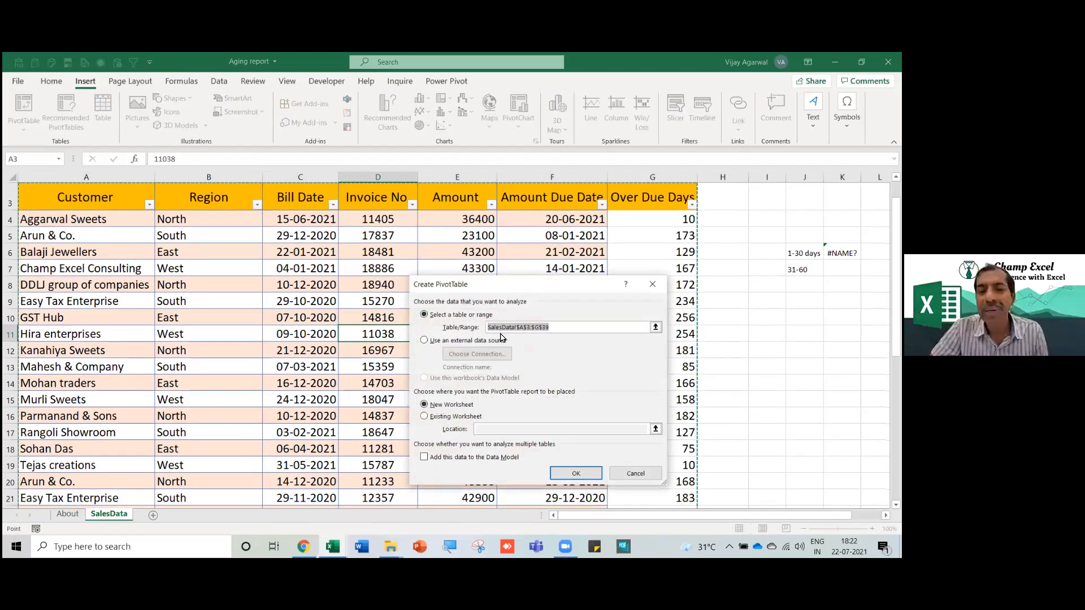
{"action": "left_click", "coordinate": [562, 328]}
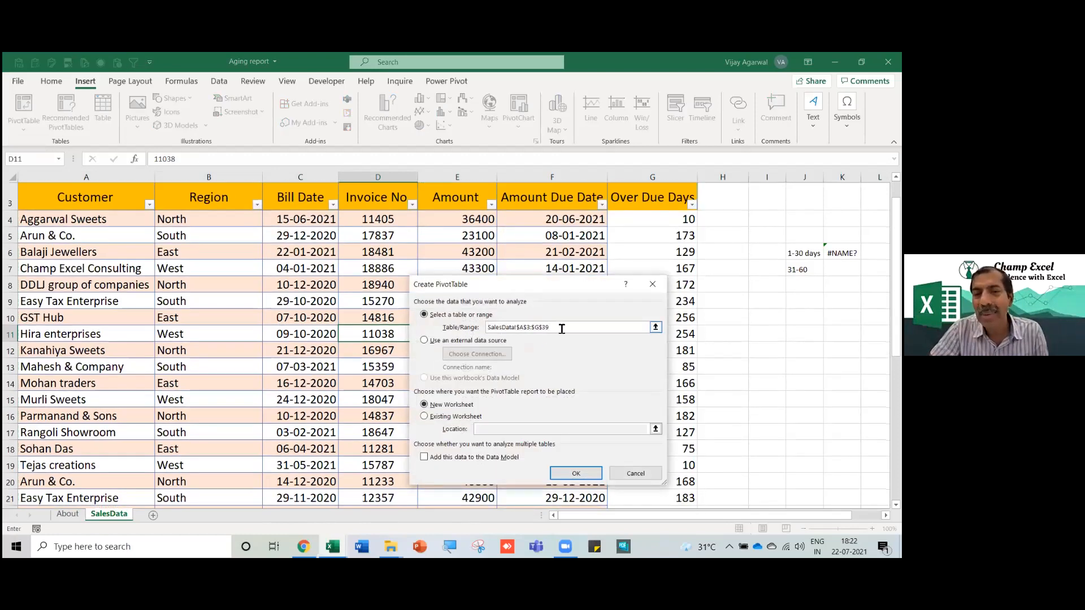
{"action": "left_click", "coordinate": [588, 473]}
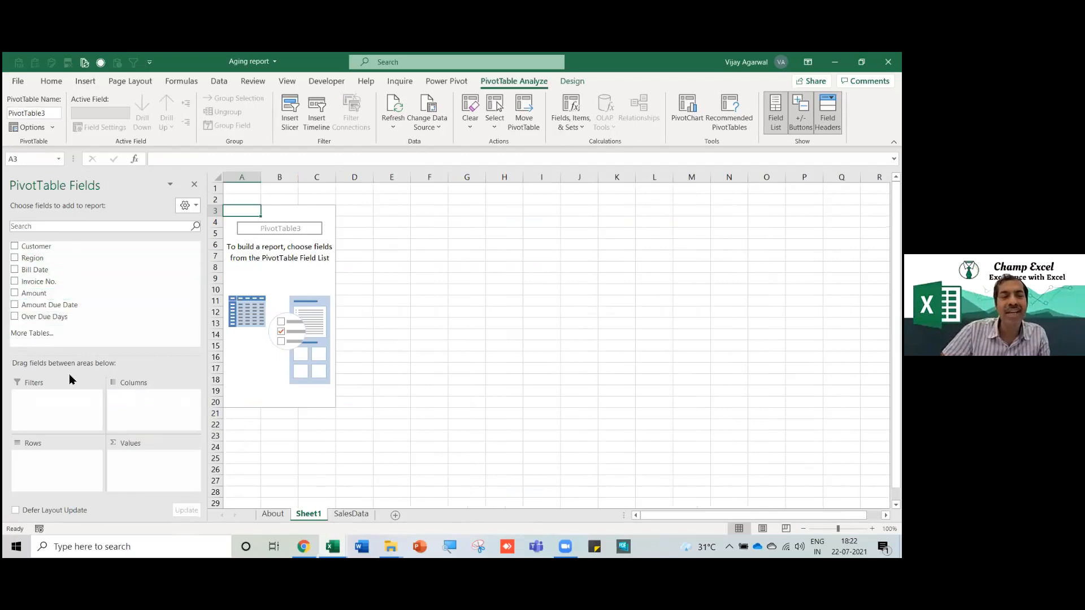
Add Customer to the pivot rows and try adding Over Due Days to Values.
{"action": "left_click_drag", "start_coordinate": [47, 252], "coordinate": [78, 470]}
{"action": "left_click_drag", "start_coordinate": [30, 323], "coordinate": [435, 371]}
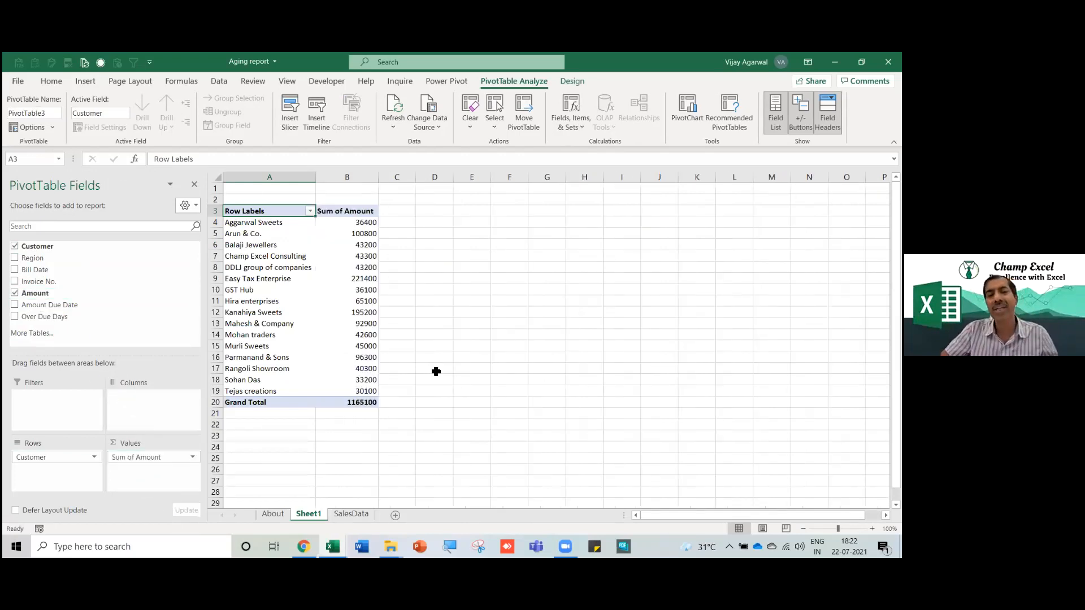
{"action": "scroll", "coordinate": [315, 279], "scroll_direction": "up", "scroll_amount": 3}
Inspect the customer totals, then drag Customer out of the Rows area.
{"action": "left_click_drag", "start_coordinate": [260, 244], "coordinate": [272, 455]}
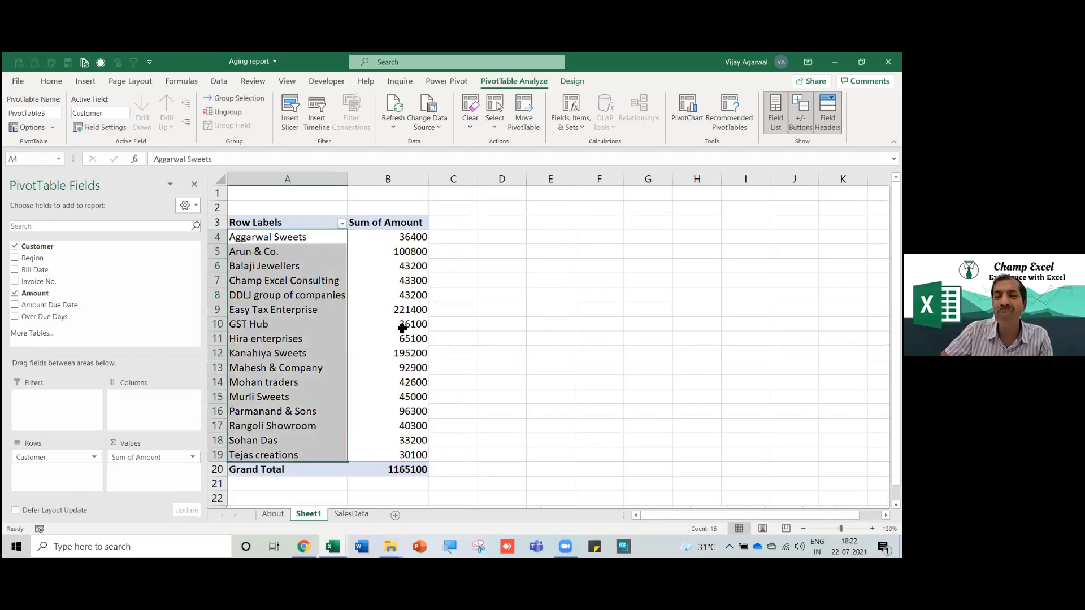
{"action": "left_click", "coordinate": [396, 295]}
{"action": "left_click", "coordinate": [283, 310]}
{"action": "left_click", "coordinate": [406, 309]}
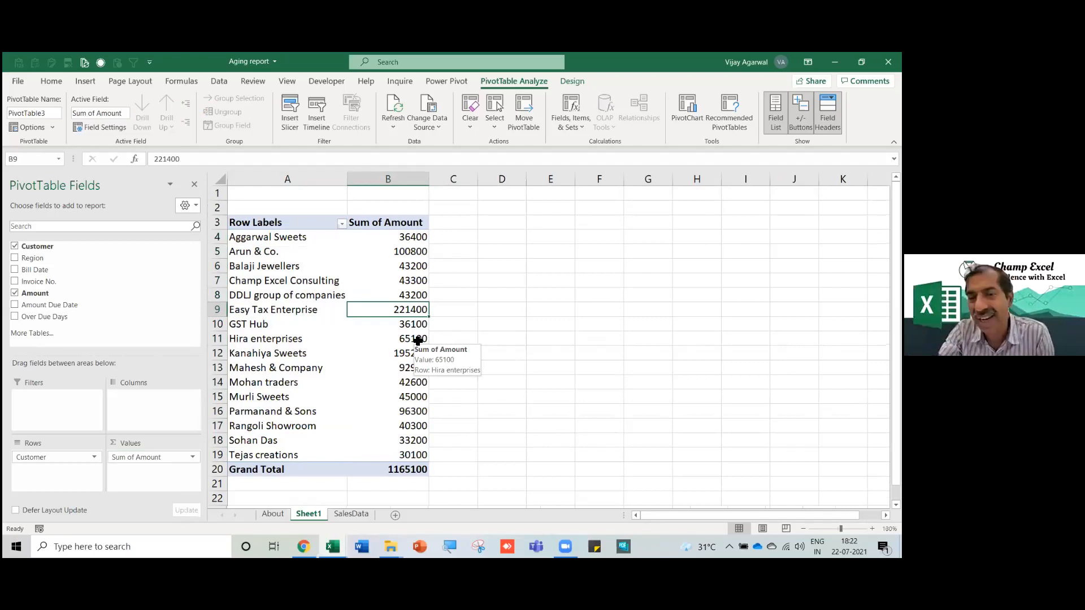
{"action": "left_click", "coordinate": [272, 308]}
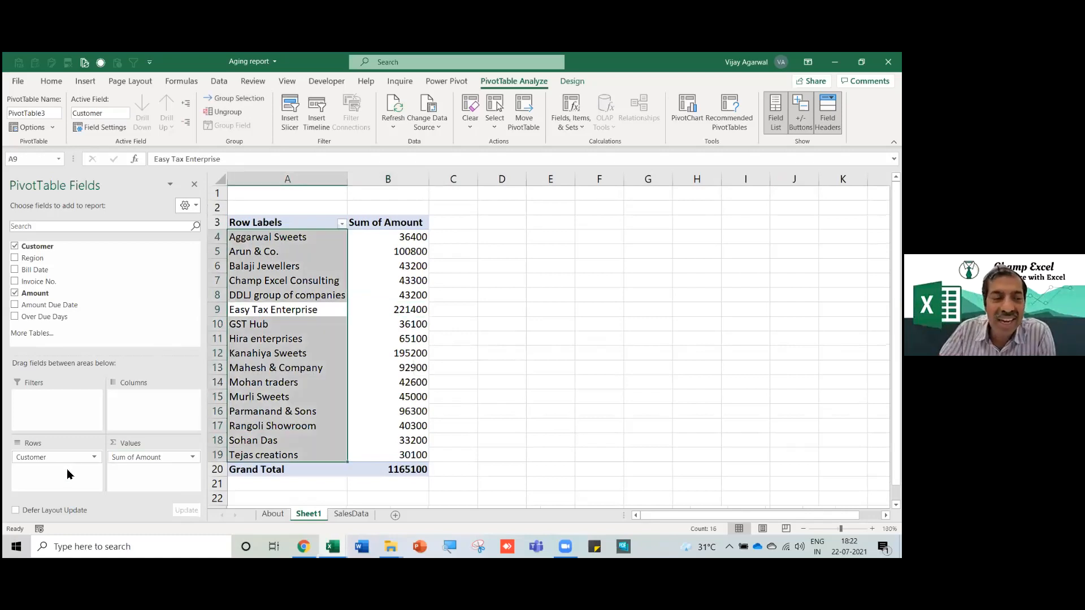
{"action": "left_click_drag", "start_coordinate": [53, 456], "coordinate": [85, 490]}
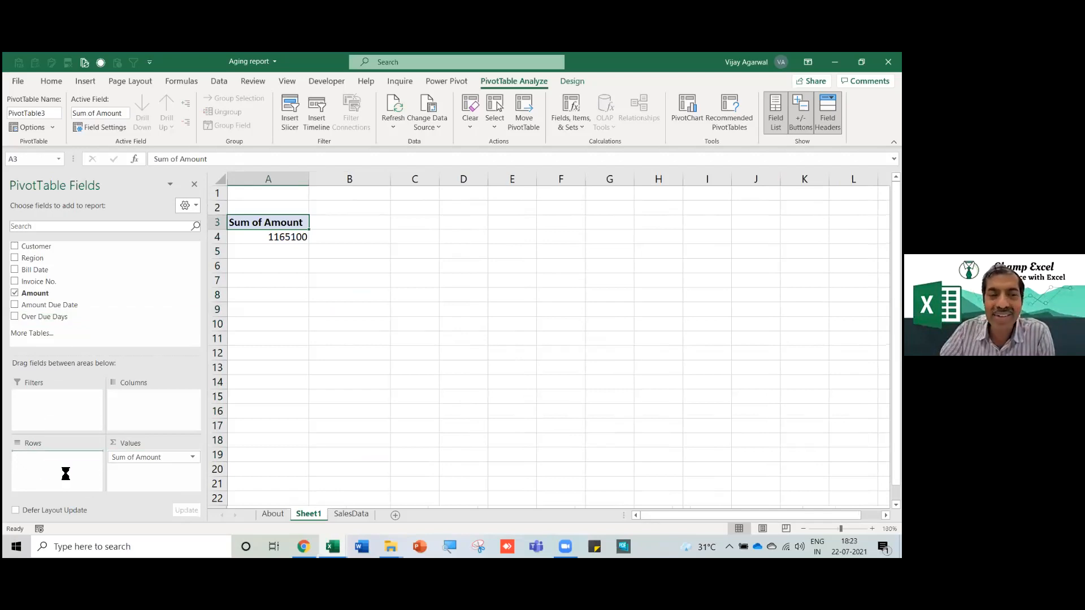
Inspect the Over Due Days row labels and amounts, such as 30100 for 79 days.
{"action": "left_click", "coordinate": [243, 323]}
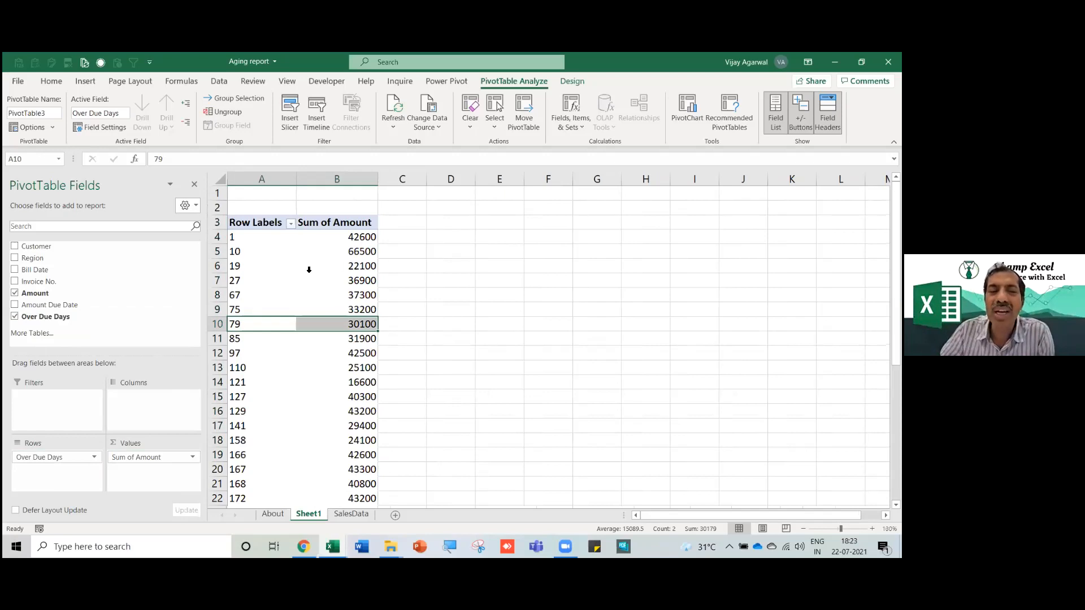
{"action": "left_click", "coordinate": [246, 355]}
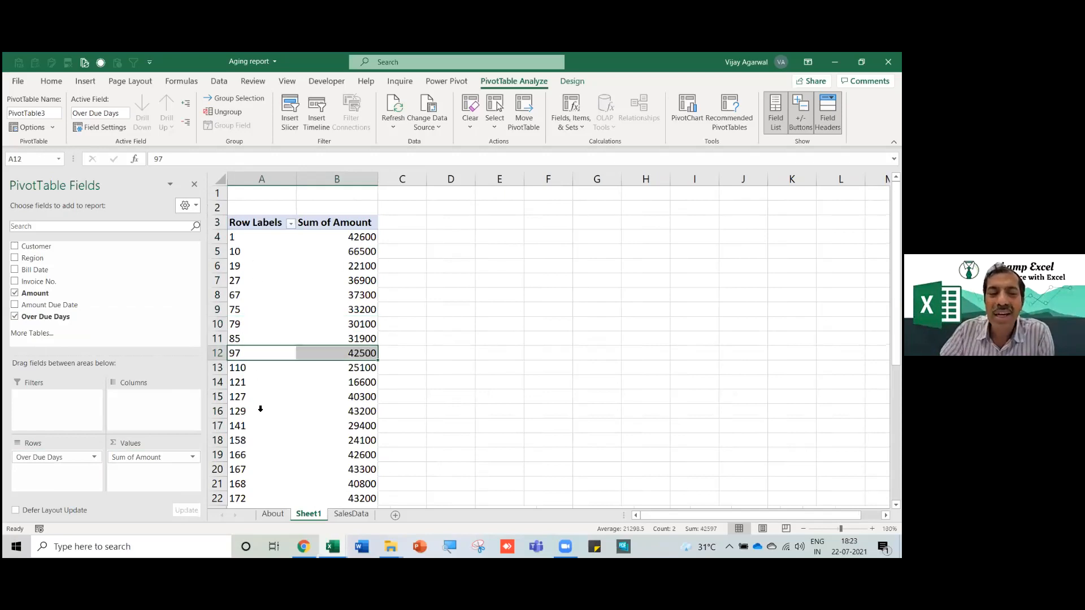
{"action": "left_click", "coordinate": [258, 409]}
{"action": "scroll", "coordinate": [256, 412], "scroll_direction": "down", "scroll_amount": 7}
{"action": "scroll", "coordinate": [256, 411], "scroll_direction": "down", "scroll_amount": 1}
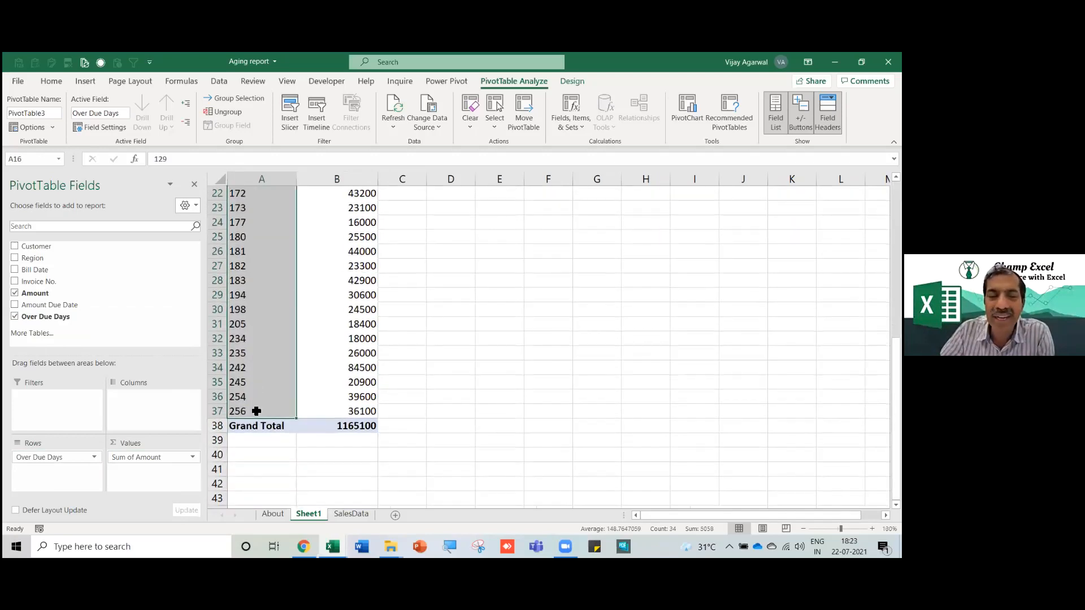
{"action": "scroll", "coordinate": [257, 411], "scroll_direction": "up", "scroll_amount": 7}
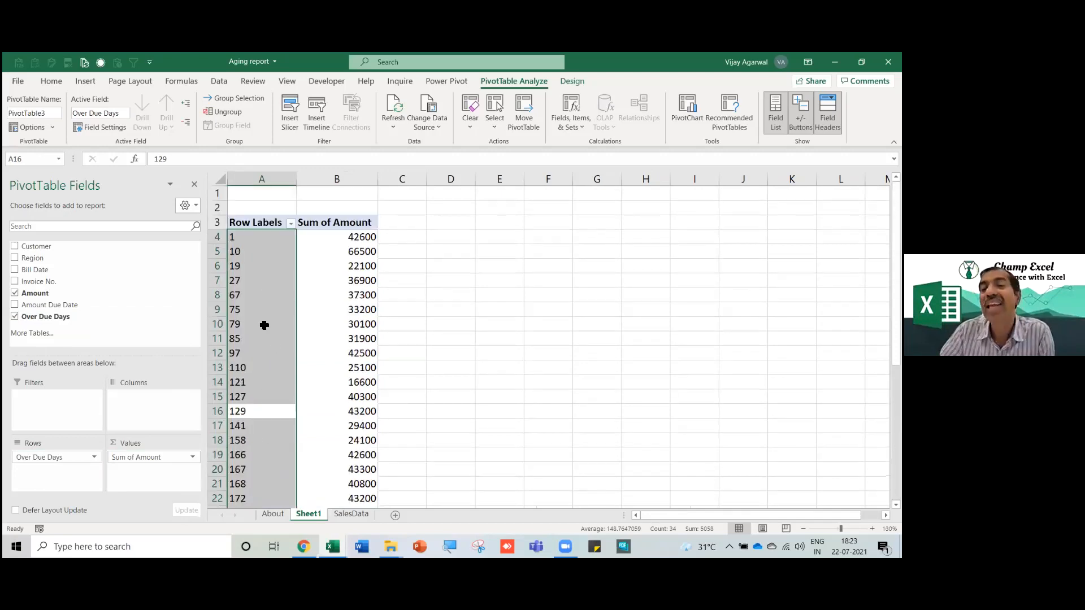
{"action": "left_click", "coordinate": [266, 325]}
{"action": "left_click", "coordinate": [353, 327]}
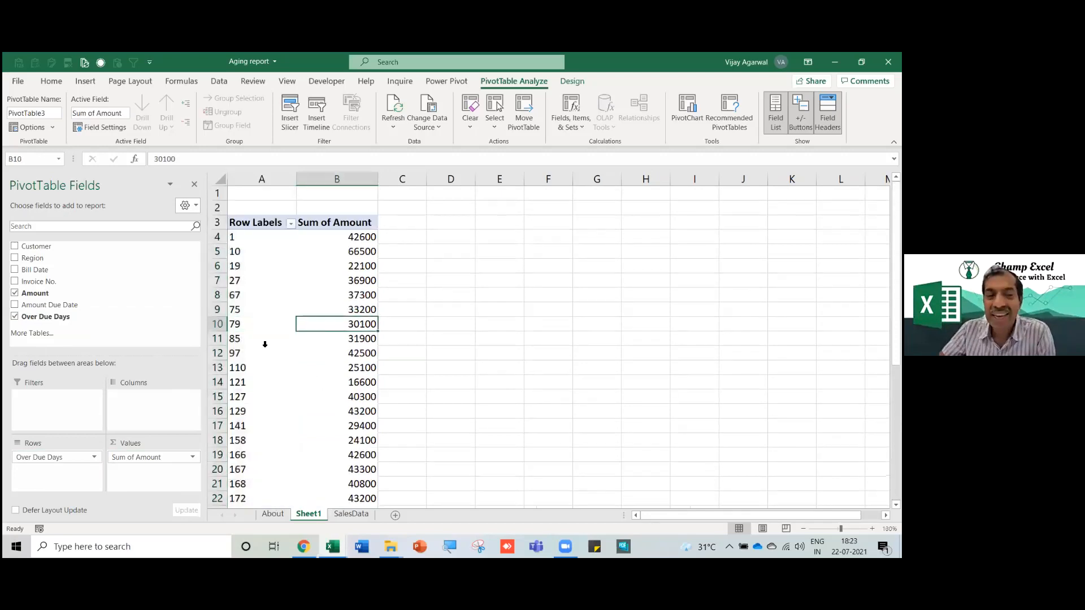
{"action": "left_click", "coordinate": [246, 308]}
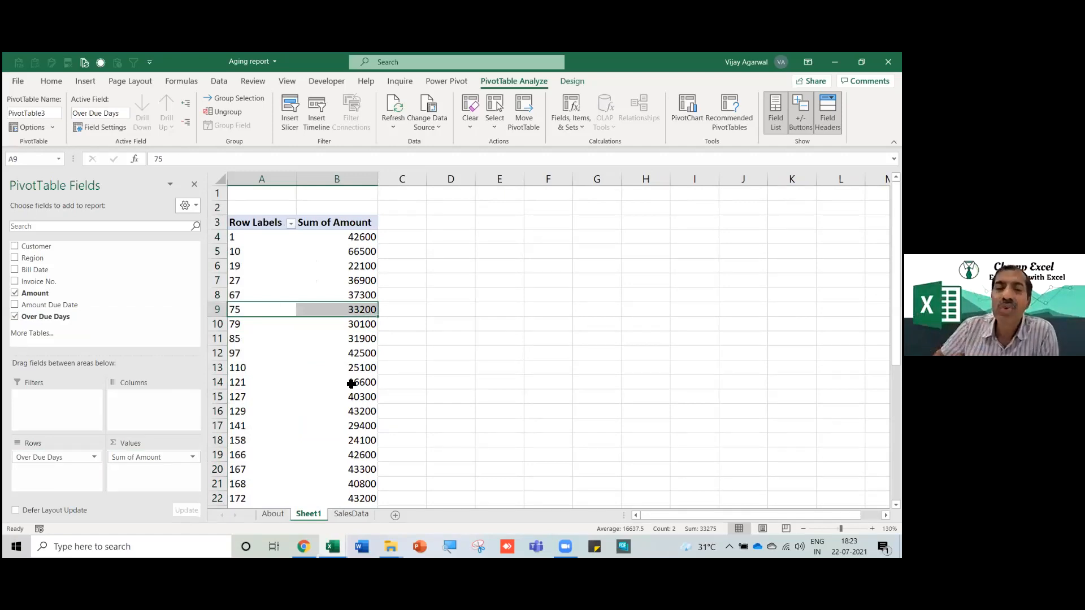
{"action": "left_click", "coordinate": [258, 369]}
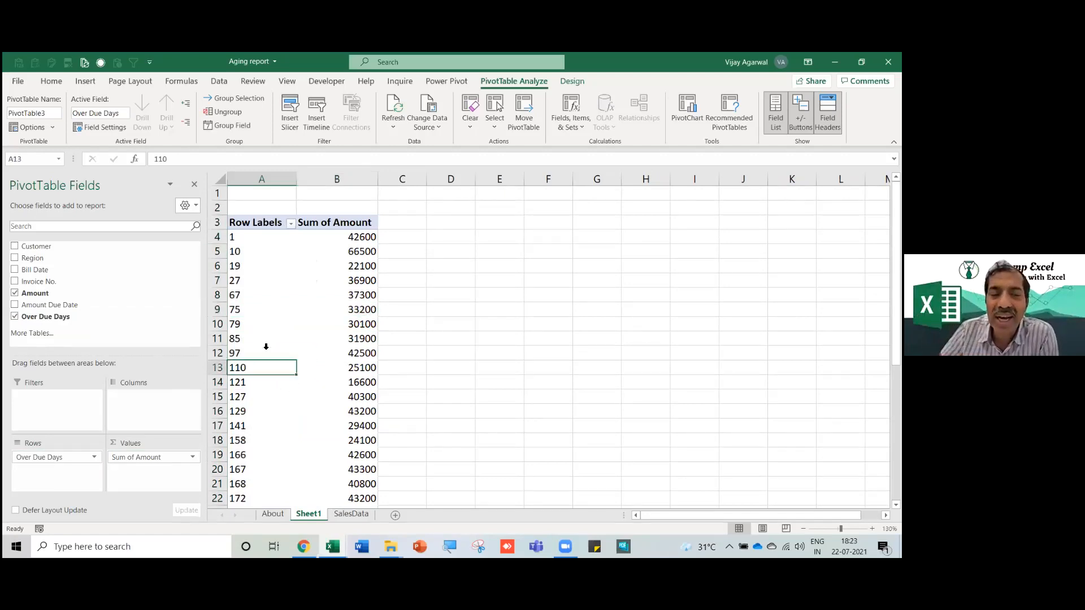
{"action": "left_click", "coordinate": [255, 314]}
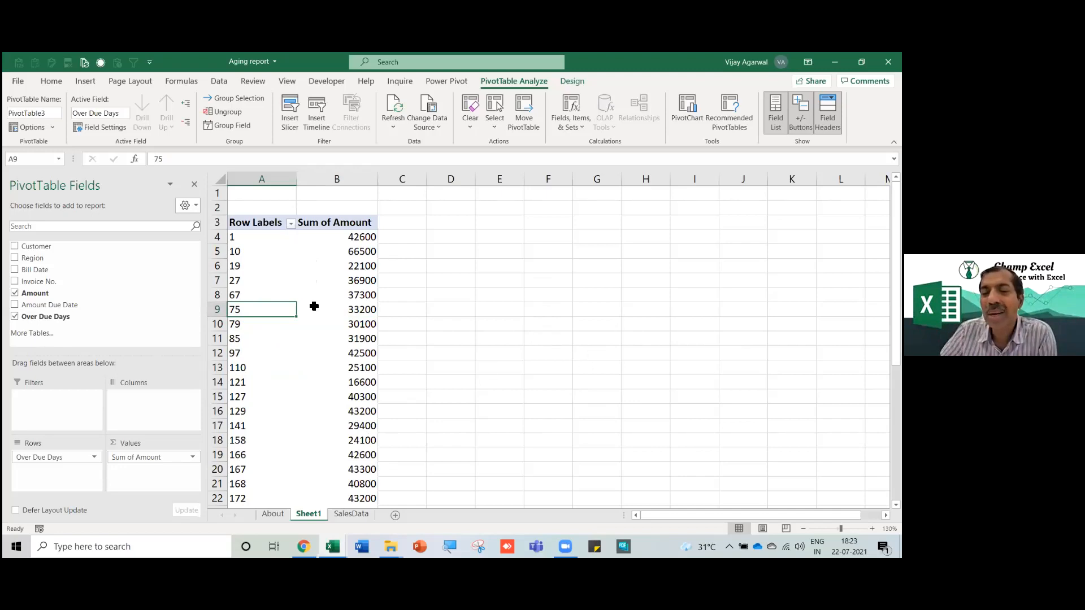
{"action": "left_click", "coordinate": [373, 337]}
{"action": "scroll", "coordinate": [375, 408], "scroll_direction": "down", "scroll_amount": 3}
{"action": "scroll", "coordinate": [376, 407], "scroll_direction": "down", "scroll_amount": 6}
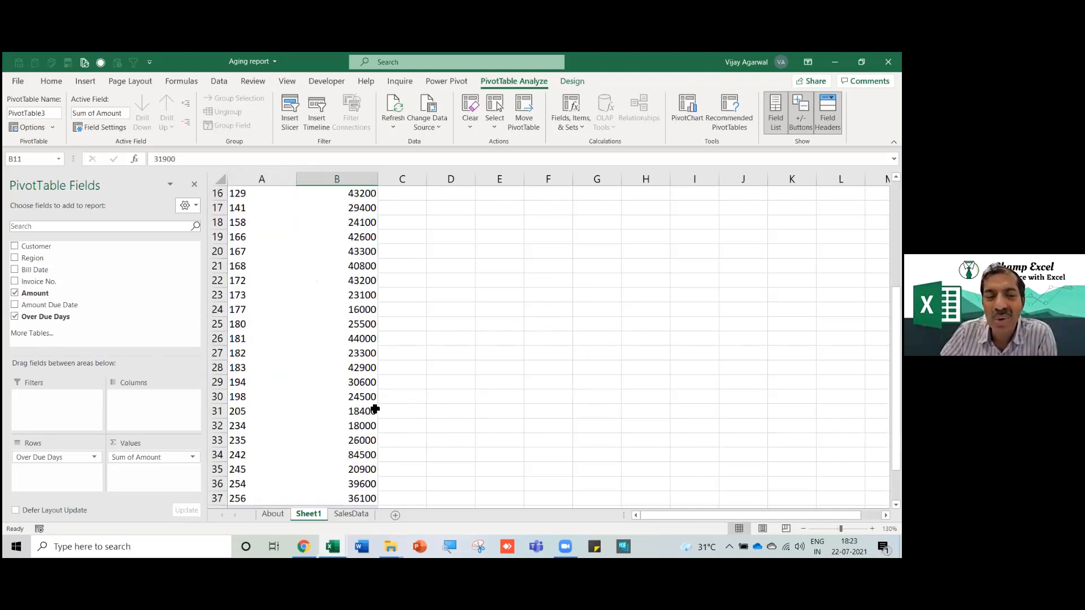
{"action": "scroll", "coordinate": [376, 402], "scroll_direction": "up", "scroll_amount": 9}
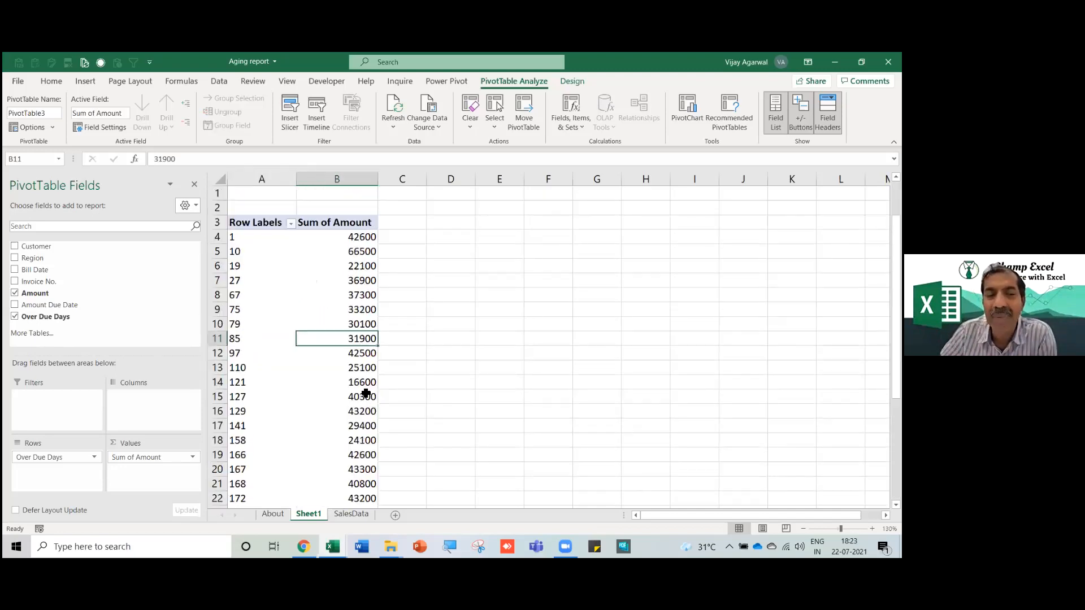
Refresh the pivot and check amounts like 43200 for 129 days.
{"action": "left_click", "coordinate": [403, 113]}
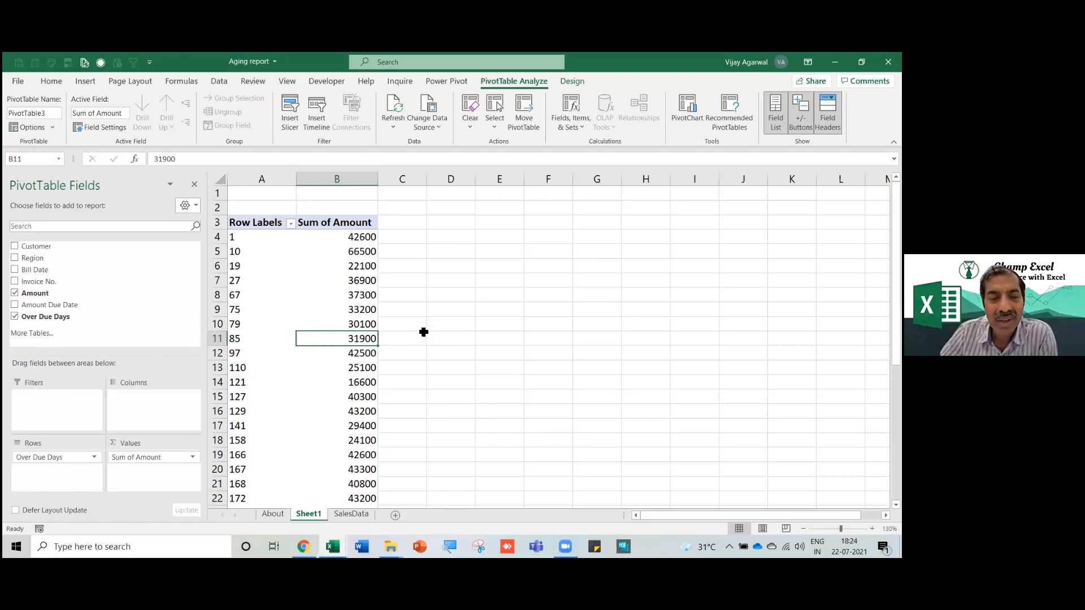
{"action": "left_click", "coordinate": [421, 326]}
{"action": "left_click", "coordinate": [146, 358]}
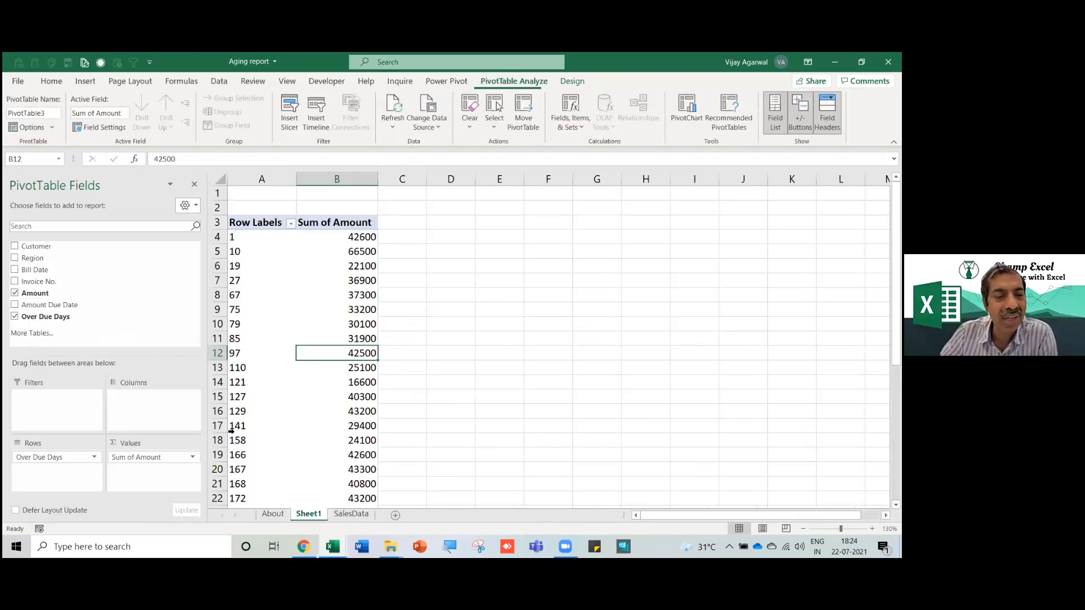
{"action": "left_click", "coordinate": [360, 412]}
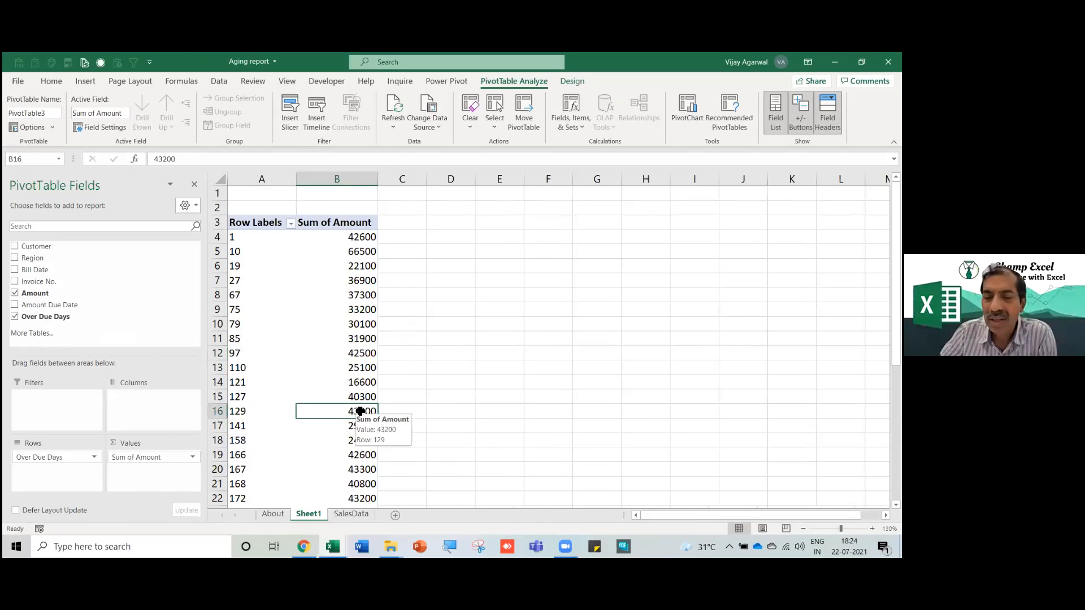
{"action": "left_click", "coordinate": [352, 381]}
{"action": "right_click", "coordinate": [336, 389]}
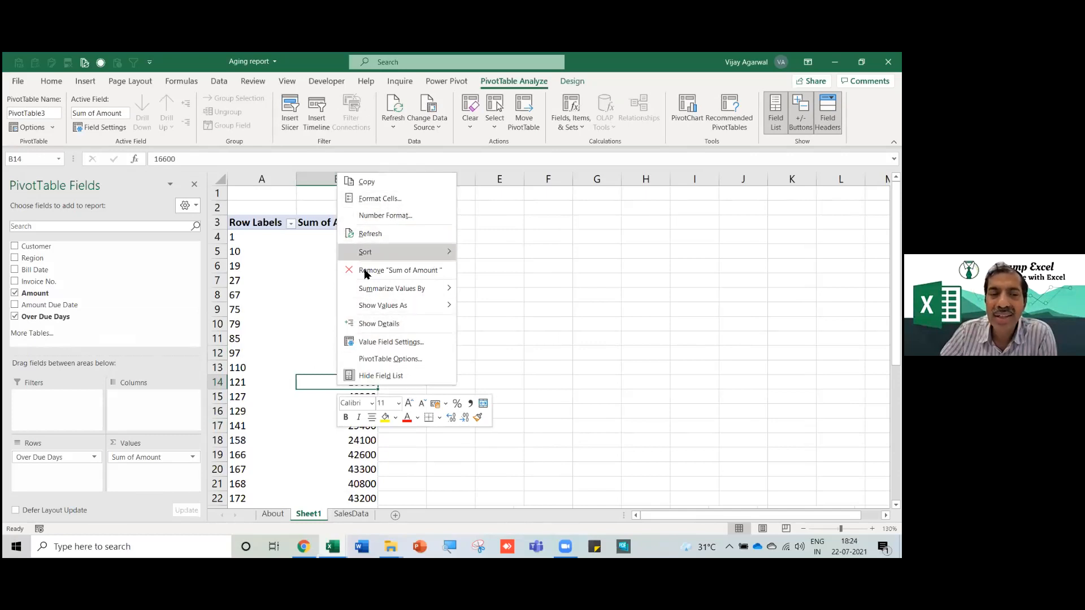
{"action": "key", "text": "Escape"}
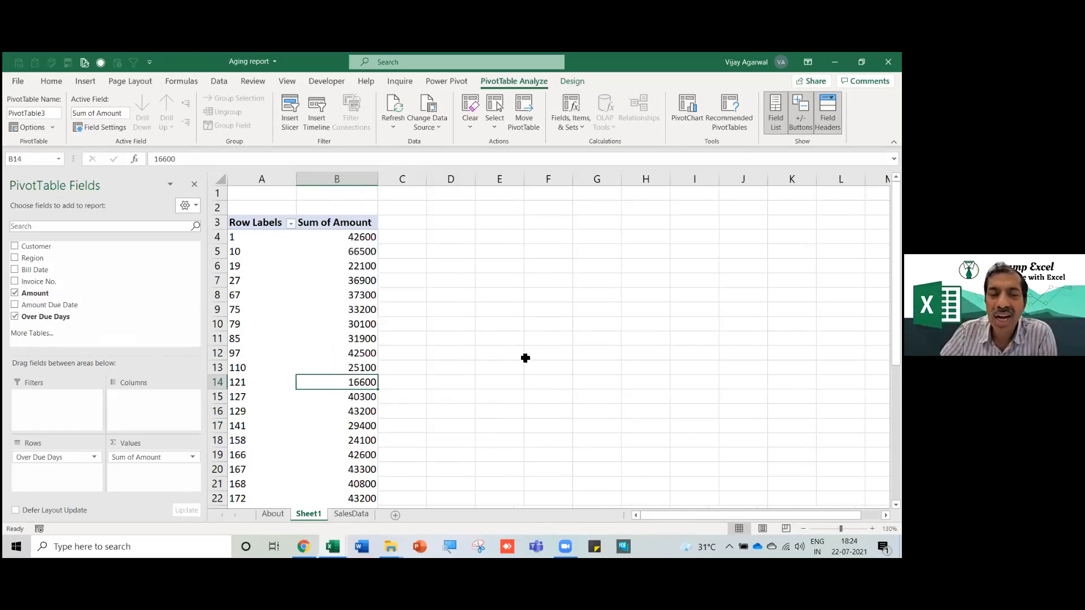
{"action": "left_click", "coordinate": [348, 356]}
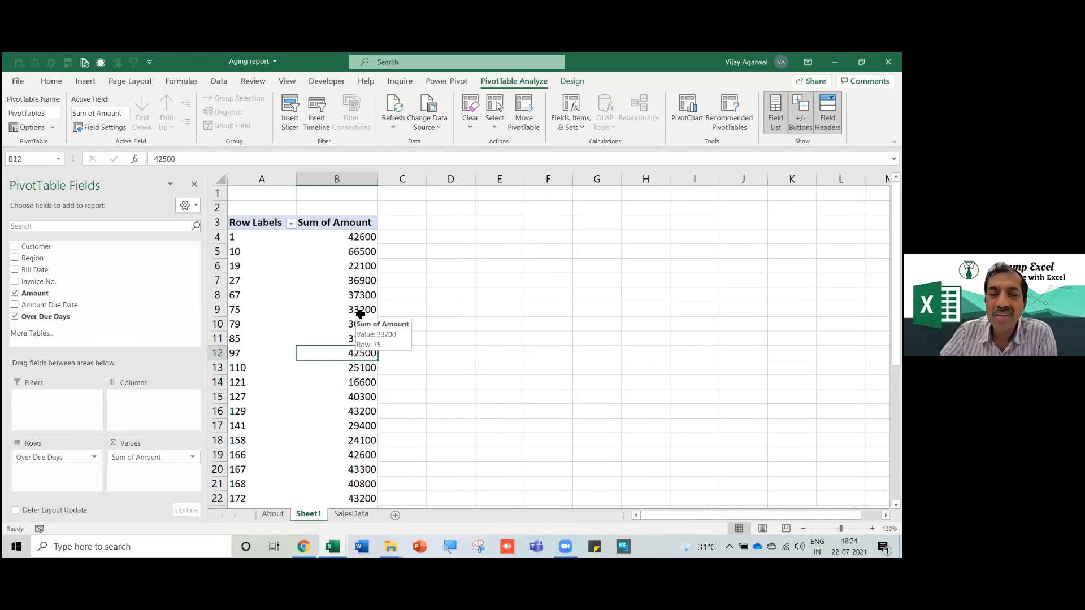
{"action": "left_click", "coordinate": [360, 311]}
{"action": "left_click", "coordinate": [359, 281]}
{"action": "left_click", "coordinate": [359, 265]}
{"action": "left_click", "coordinate": [357, 322]}
{"action": "left_click", "coordinate": [353, 339]}
{"action": "left_click", "coordinate": [352, 354]}
{"action": "left_click", "coordinate": [351, 382]}
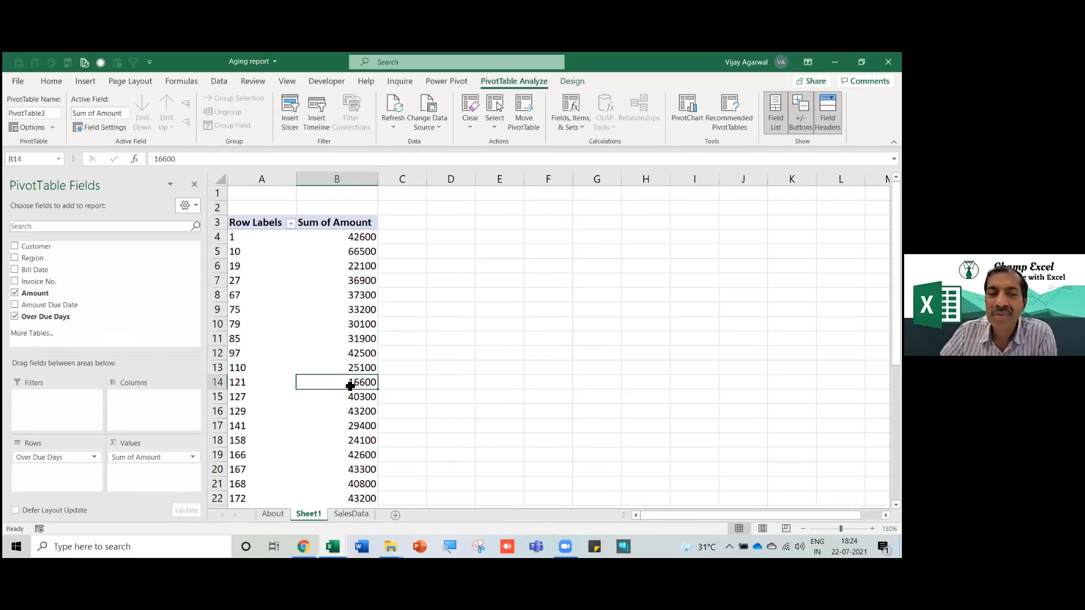
{"action": "left_click", "coordinate": [248, 328]}
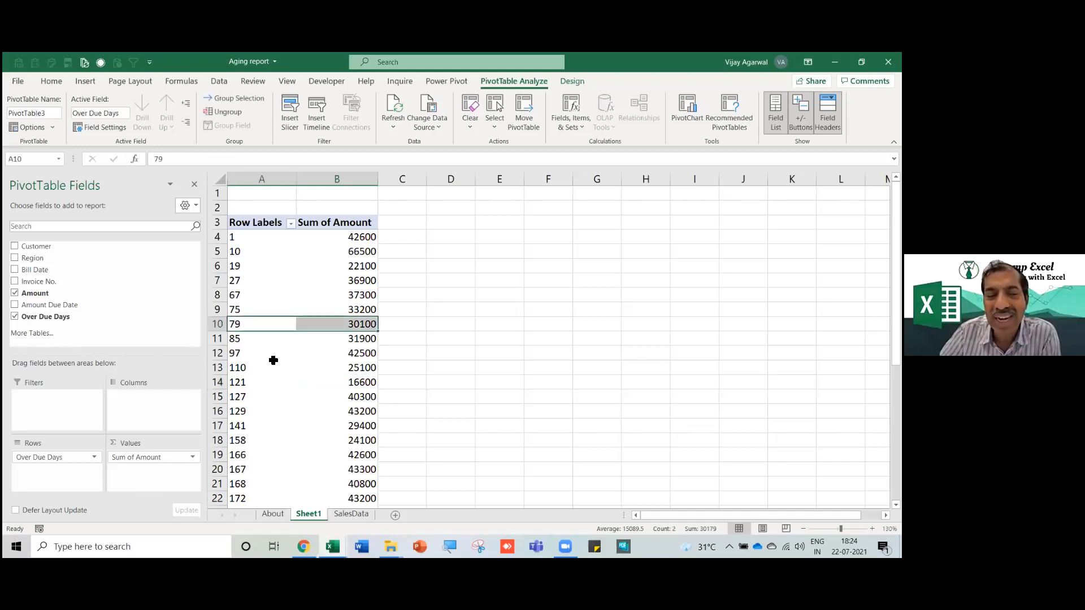
{"action": "left_click", "coordinate": [361, 396]}
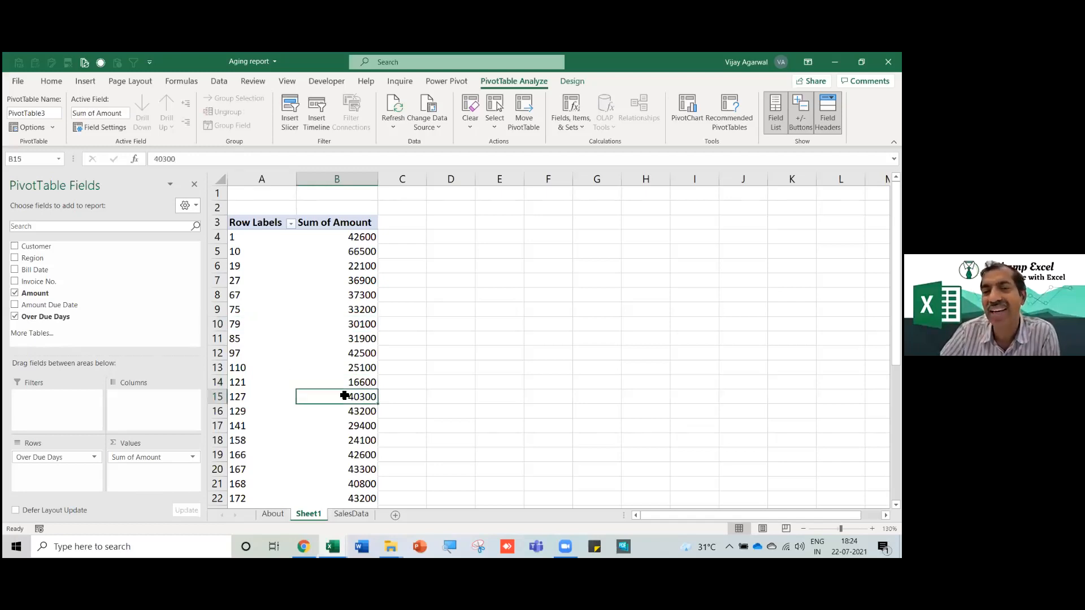
{"action": "left_click", "coordinate": [259, 384]}
Group Over Due Days starting at 1, ending at 180, by 30-day intervals.
{"action": "right_click", "coordinate": [257, 385]}
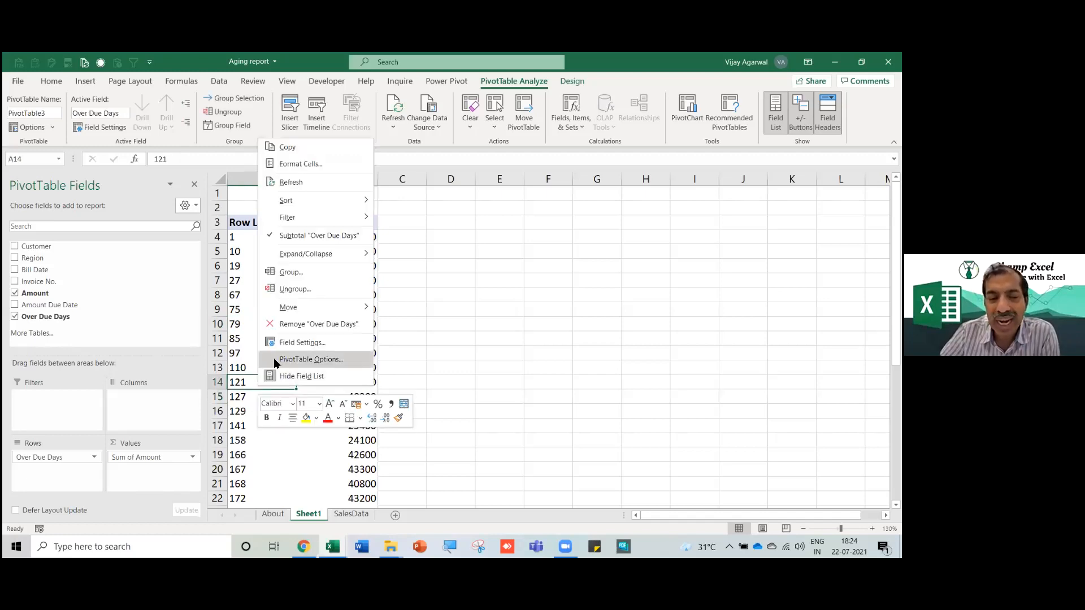
{"action": "left_click", "coordinate": [298, 272]}
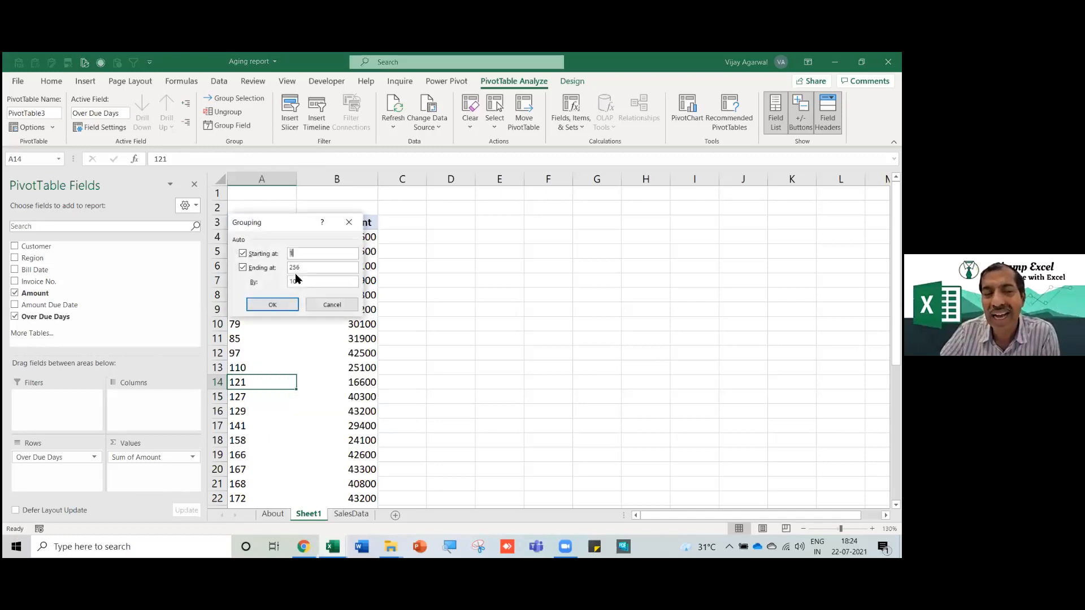
{"action": "left_click_drag", "start_coordinate": [285, 233], "coordinate": [541, 221]}
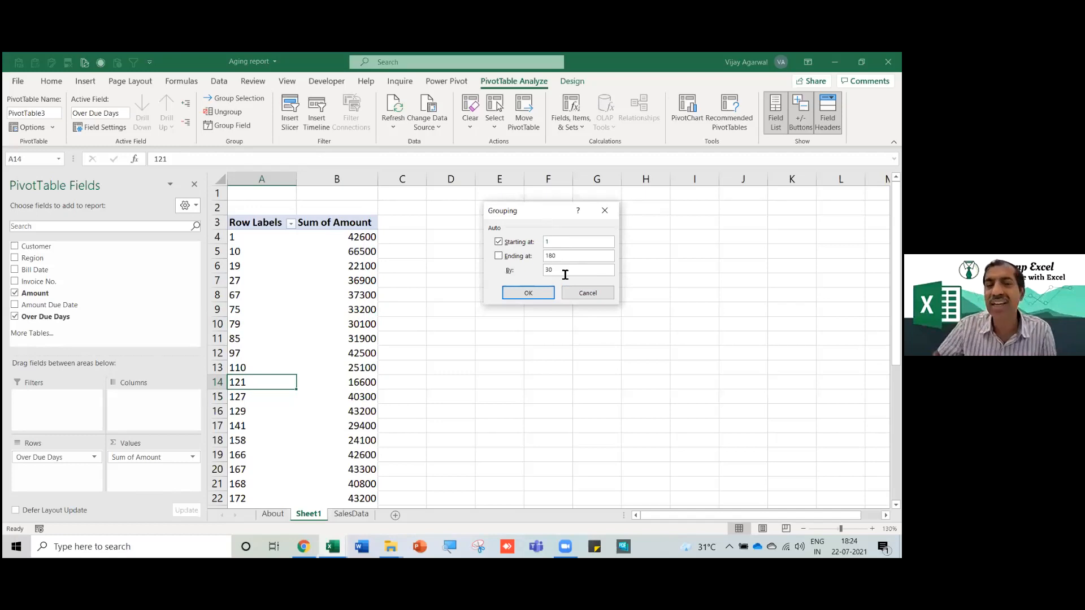
{"action": "left_click", "coordinate": [529, 294]}
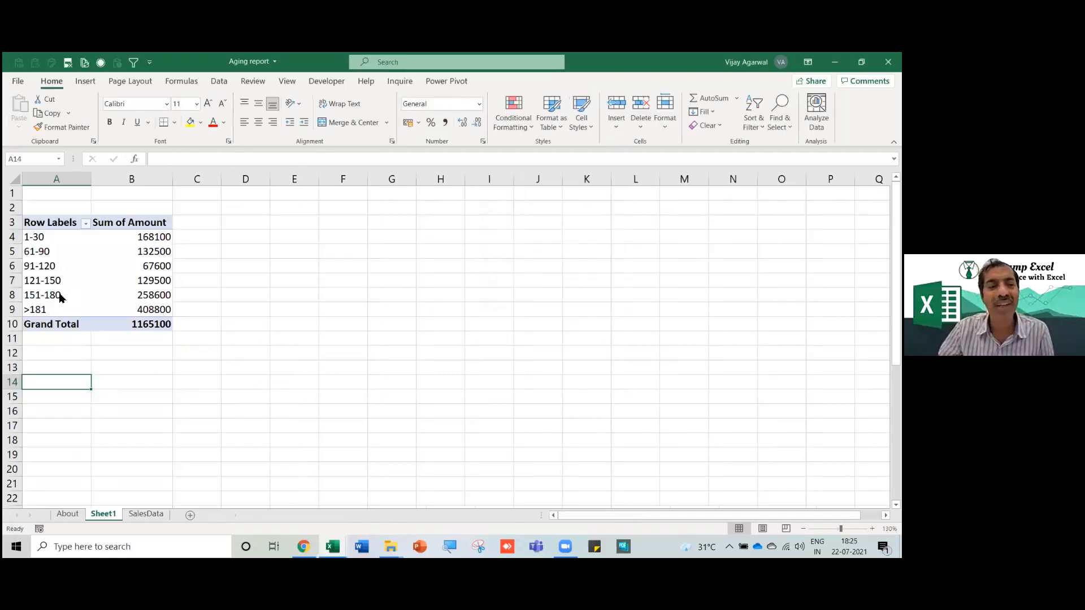
{"action": "left_click", "coordinate": [59, 295]}
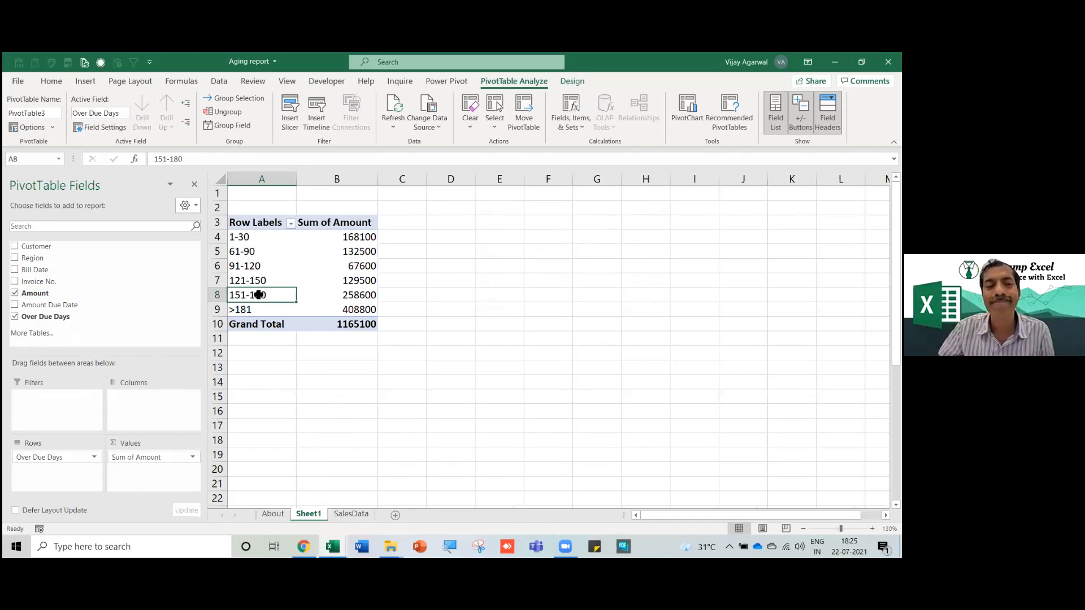
{"action": "scroll", "coordinate": [270, 288], "scroll_direction": "up", "scroll_amount": 2}
{"action": "scroll", "coordinate": [276, 291], "scroll_direction": "up", "scroll_amount": 1}
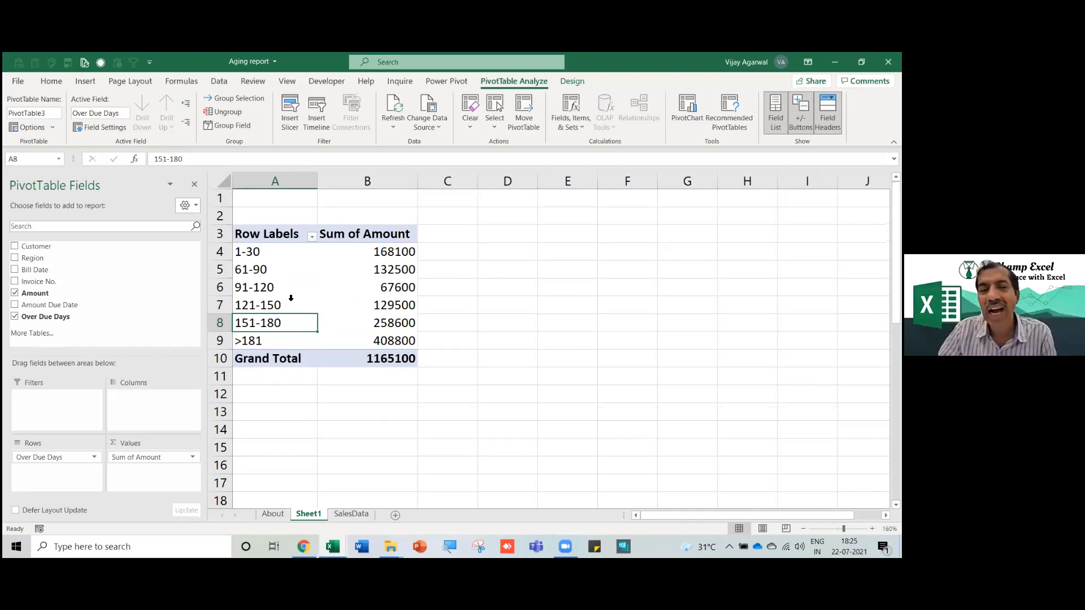
{"action": "left_click", "coordinate": [275, 293]}
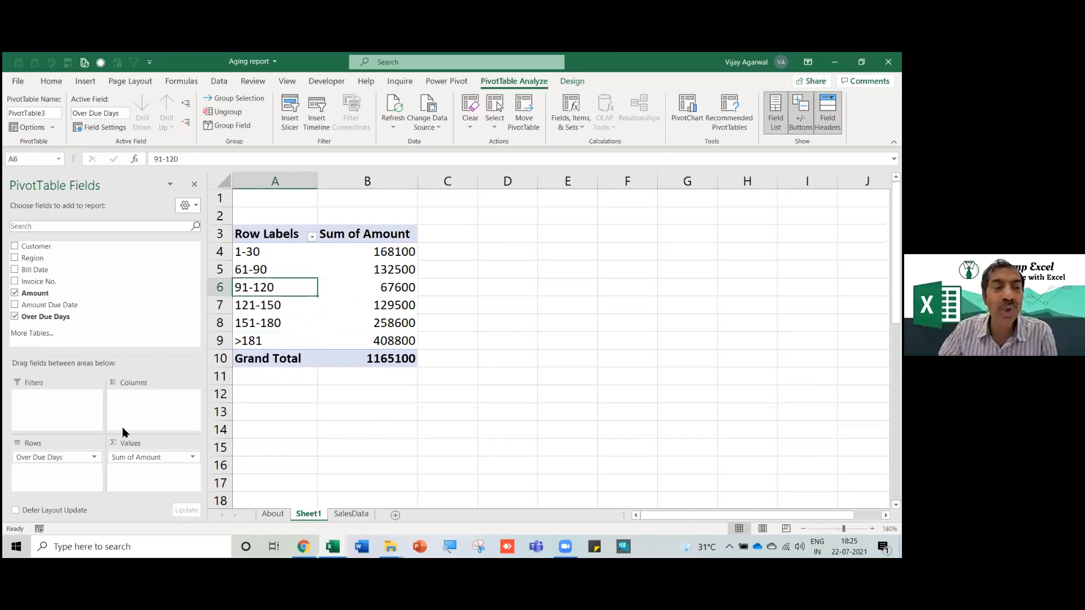
{"action": "left_click_drag", "start_coordinate": [33, 258], "coordinate": [51, 453]}
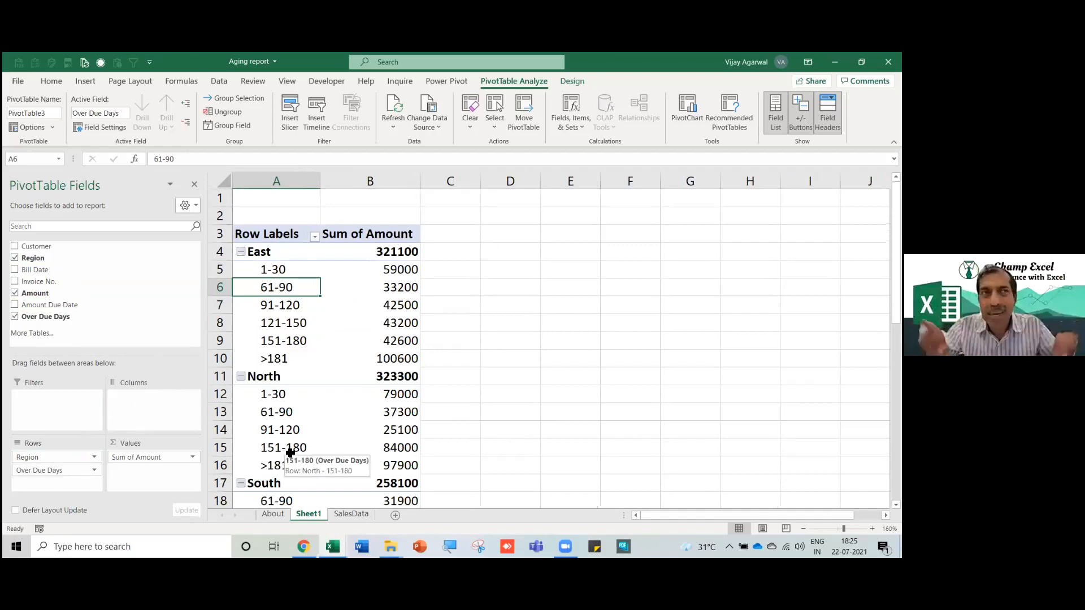
{"action": "left_click_drag", "start_coordinate": [32, 459], "coordinate": [138, 405]}
{"action": "left_click_drag", "start_coordinate": [439, 175], "coordinate": [419, 172]}
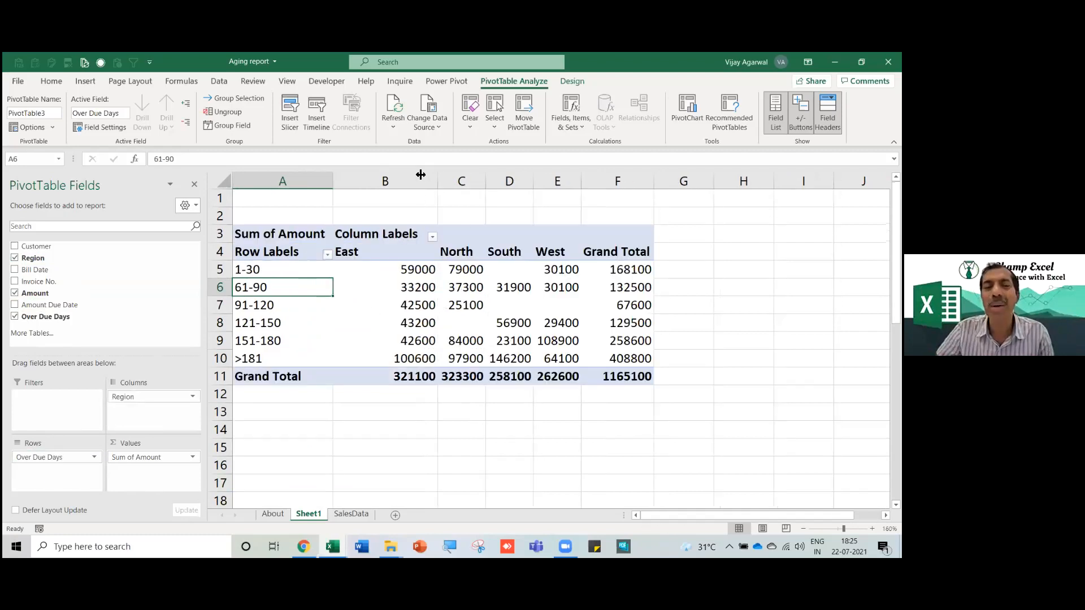
{"action": "left_click", "coordinate": [376, 273]}
{"action": "left_click", "coordinate": [450, 273]}
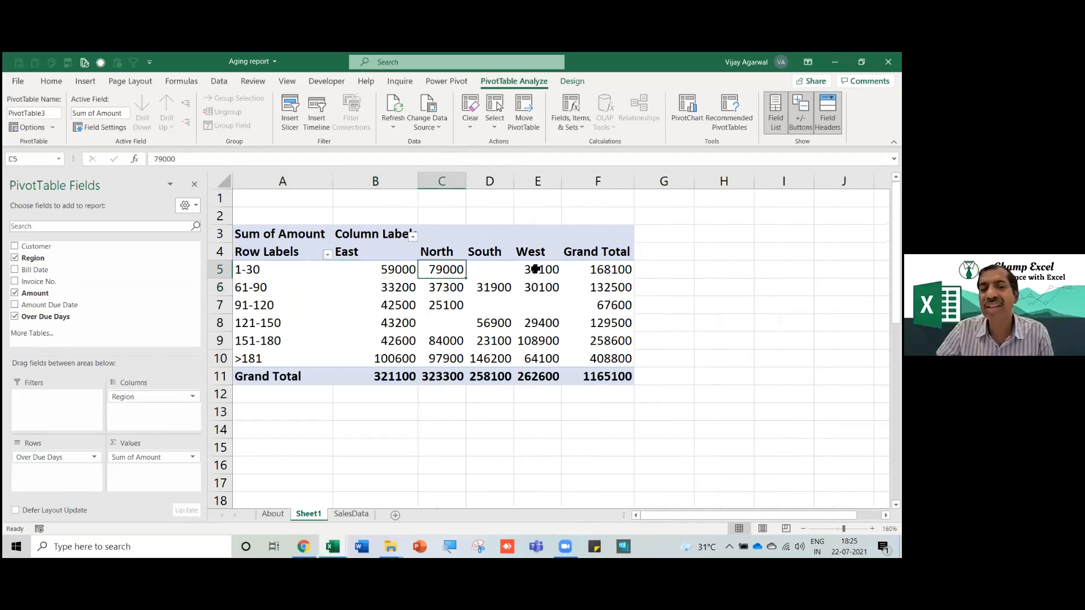
{"action": "left_click", "coordinate": [536, 269]}
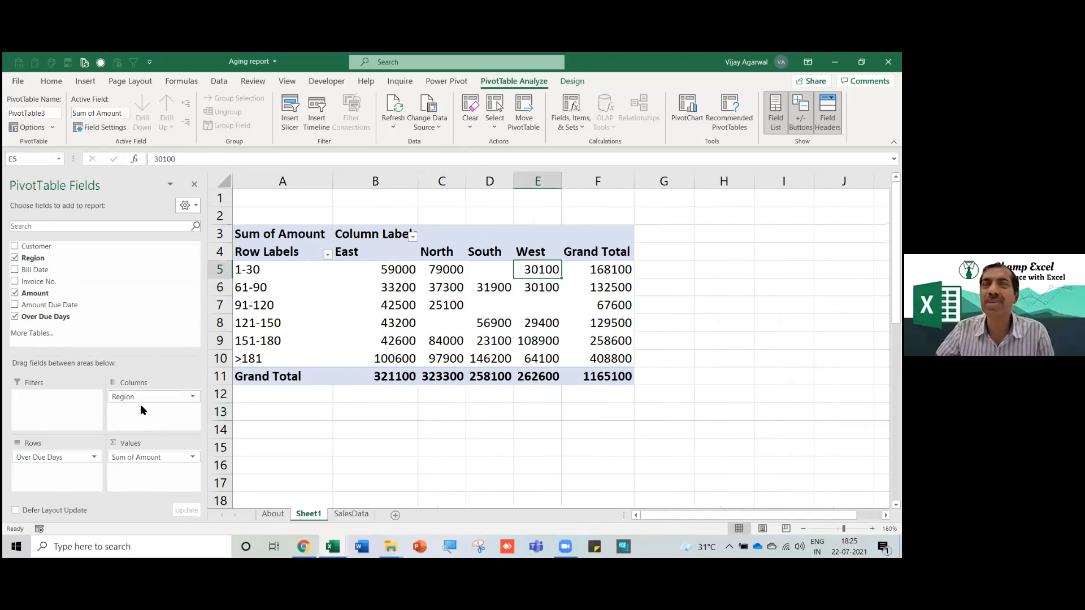
Put Region in Filters, Over Due Days in Columns, Customer in Rows; narrow column B.
{"action": "left_click_drag", "start_coordinate": [142, 402], "coordinate": [34, 413]}
{"action": "left_click_drag", "start_coordinate": [39, 457], "coordinate": [138, 408]}
{"action": "left_click_drag", "start_coordinate": [49, 246], "coordinate": [57, 470]}
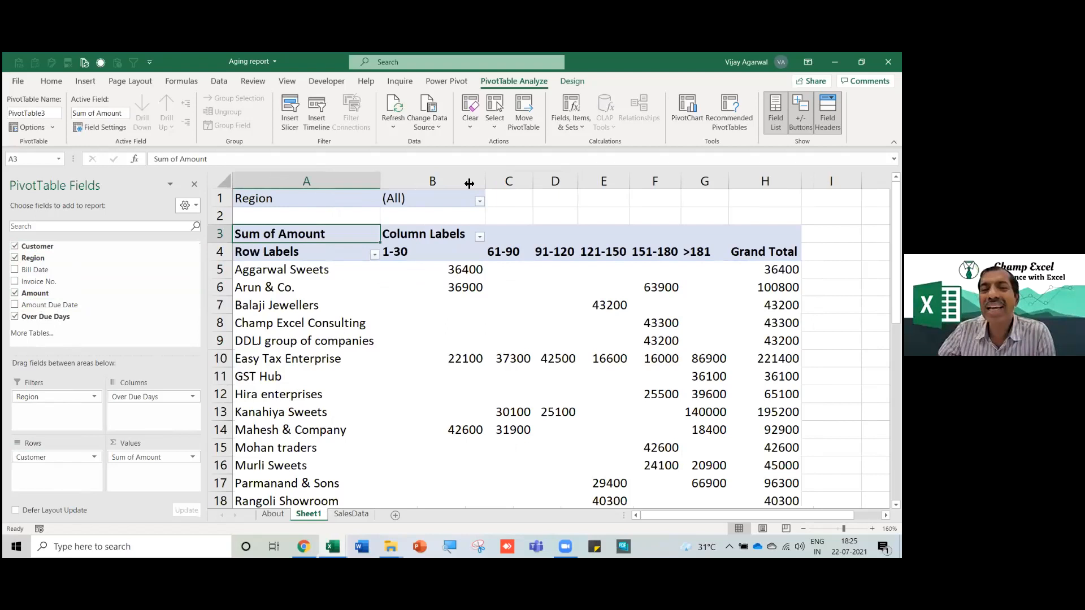
{"action": "left_click_drag", "start_coordinate": [469, 183], "coordinate": [468, 183]}
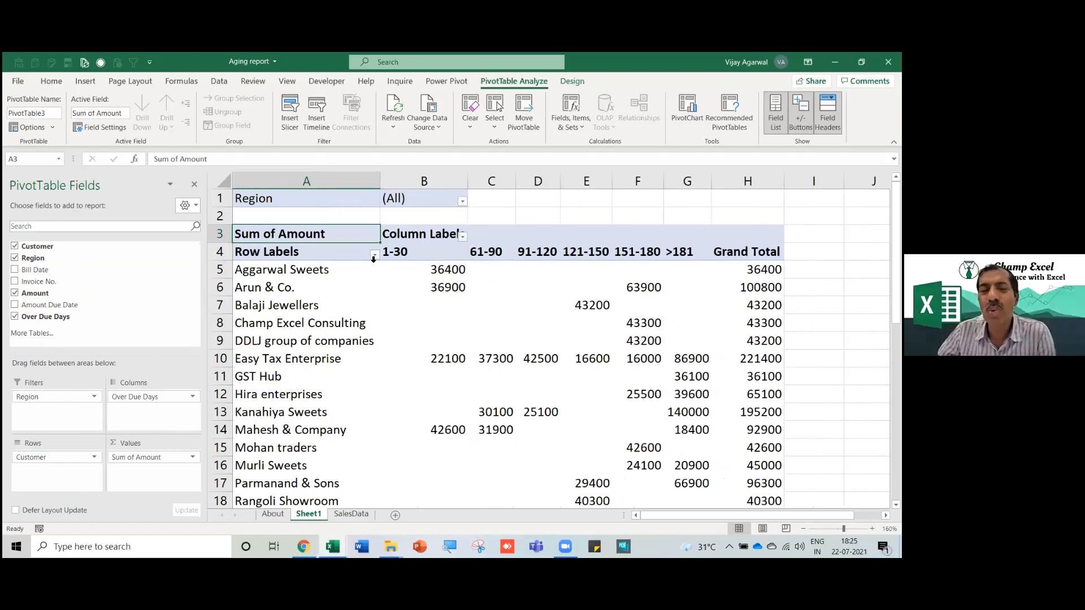
Filter the column labels to only 151-180 and >181, then adjust column widths.
{"action": "left_click", "coordinate": [463, 236]}
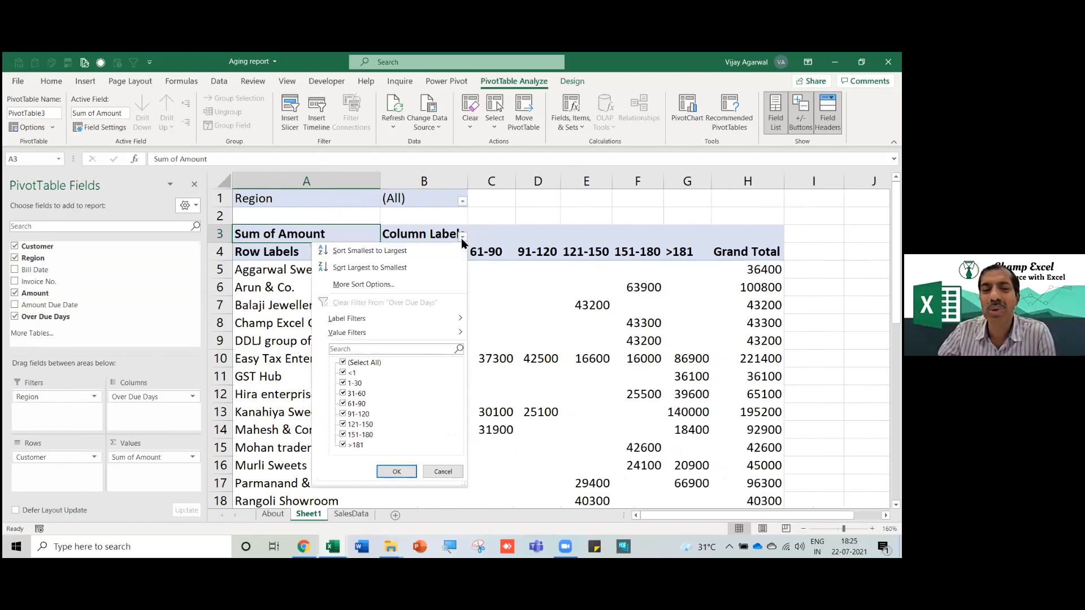
{"action": "left_click", "coordinate": [343, 362]}
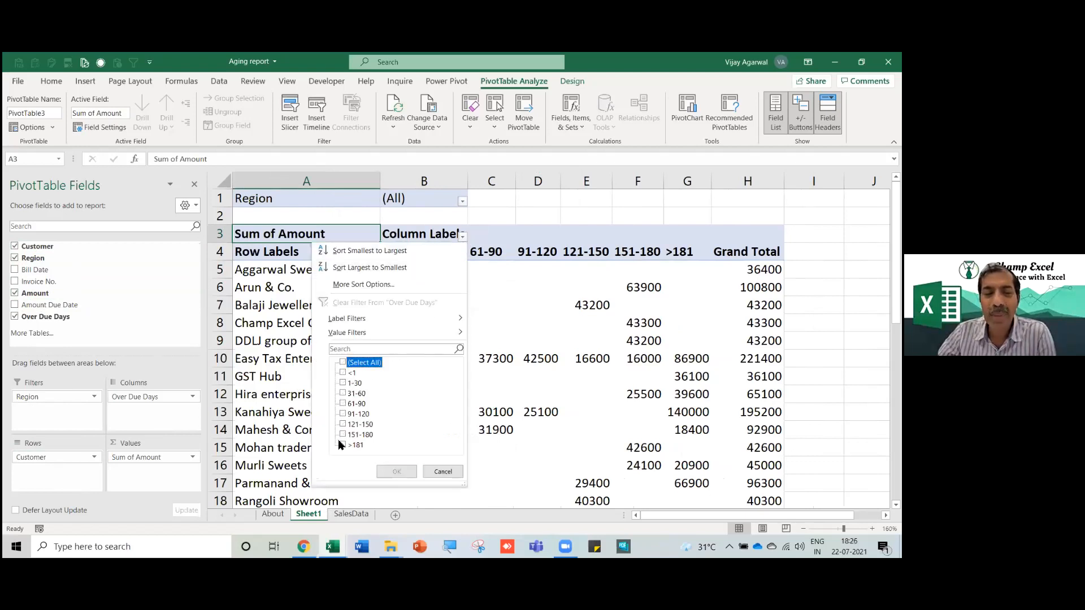
{"action": "left_click", "coordinate": [344, 435]}
{"action": "left_click", "coordinate": [343, 445]}
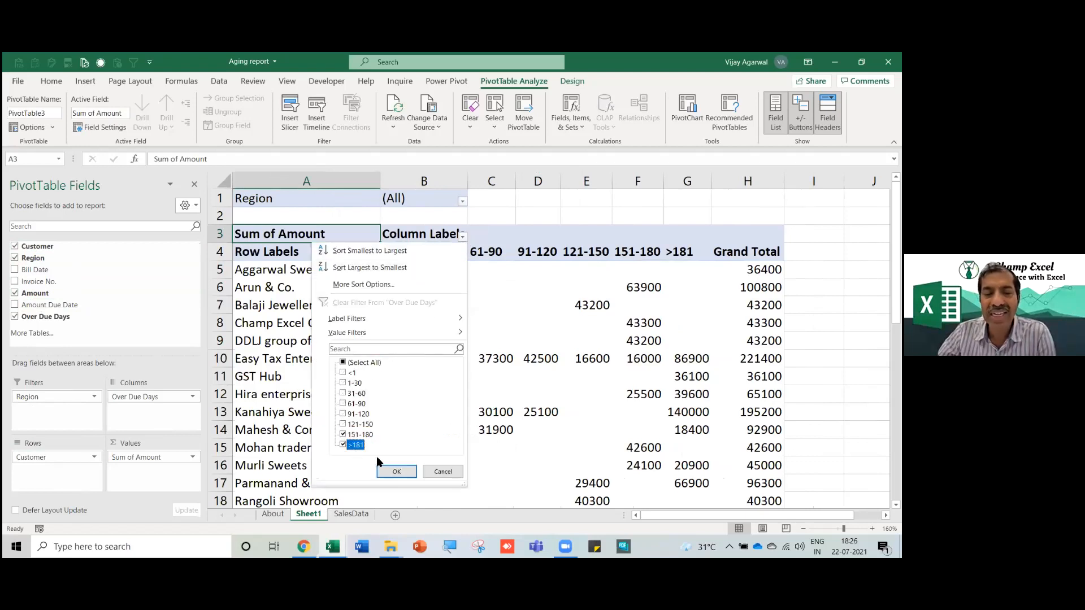
{"action": "left_click", "coordinate": [408, 472]}
{"action": "left_click", "coordinate": [477, 340]}
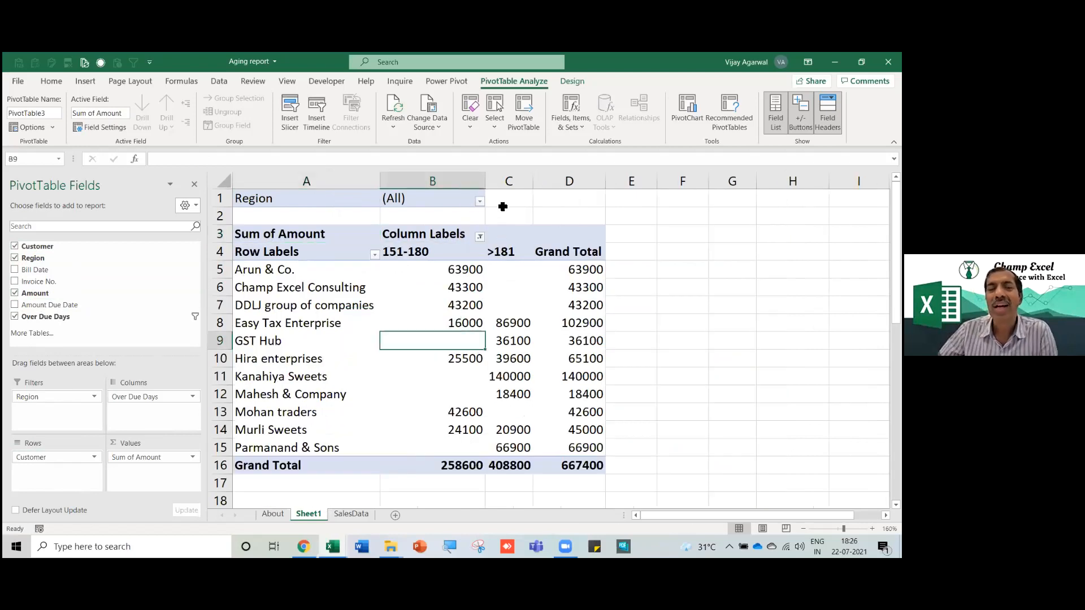
{"action": "left_click_drag", "start_coordinate": [488, 183], "coordinate": [552, 183]}
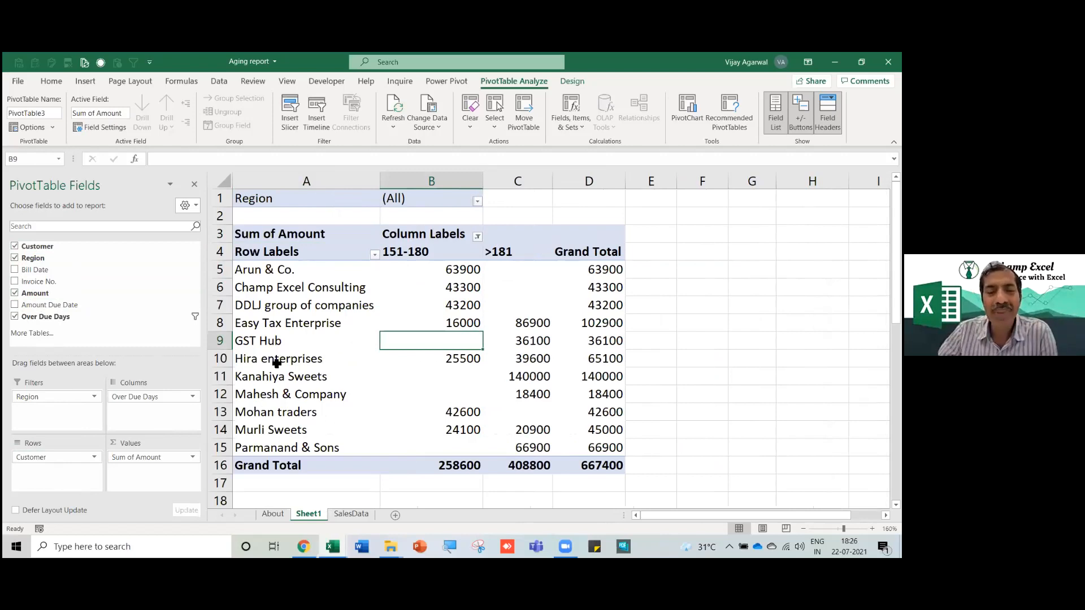
Check each customer's >181 amount and Arun & Co.'s 151-180 amount.
{"action": "left_click", "coordinate": [271, 324]}
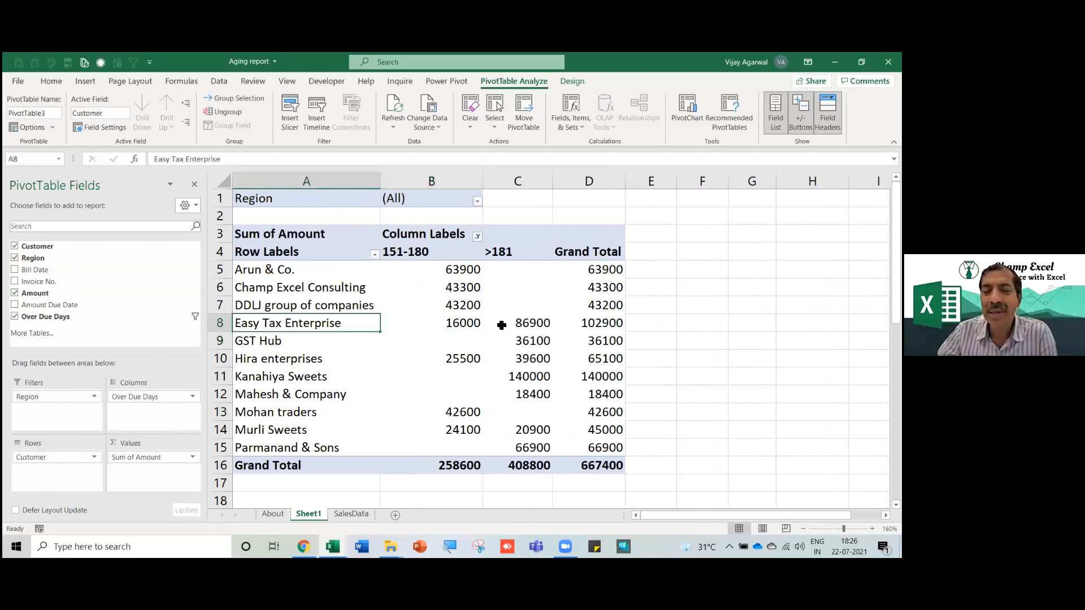
{"action": "left_click", "coordinate": [532, 323]}
{"action": "mouse_move", "coordinate": [532, 356]}
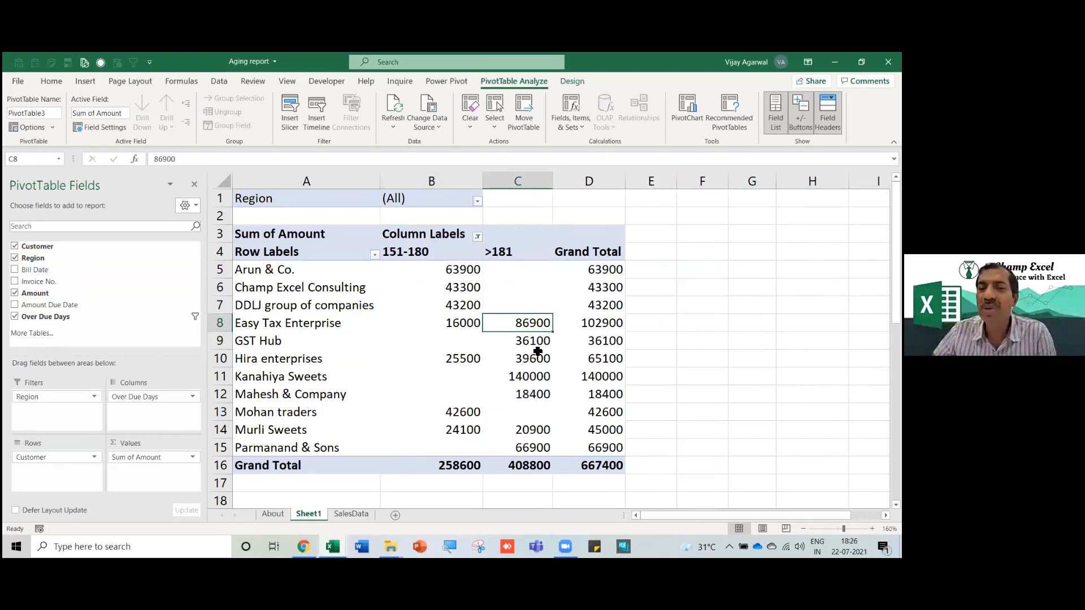
{"action": "left_click", "coordinate": [516, 258]}
{"action": "mouse_move", "coordinate": [513, 396]}
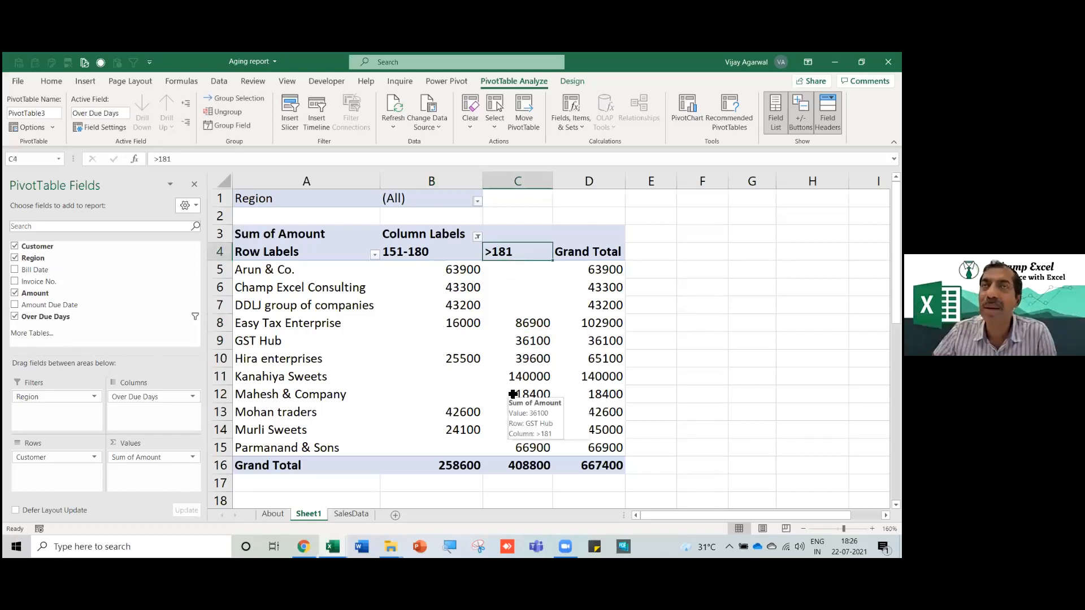
{"action": "left_click", "coordinate": [535, 357]}
{"action": "left_click", "coordinate": [530, 341]}
{"action": "left_click", "coordinate": [529, 325]}
{"action": "left_click", "coordinate": [528, 378]}
{"action": "mouse_move", "coordinate": [528, 419]}
{"action": "left_click", "coordinate": [538, 327]}
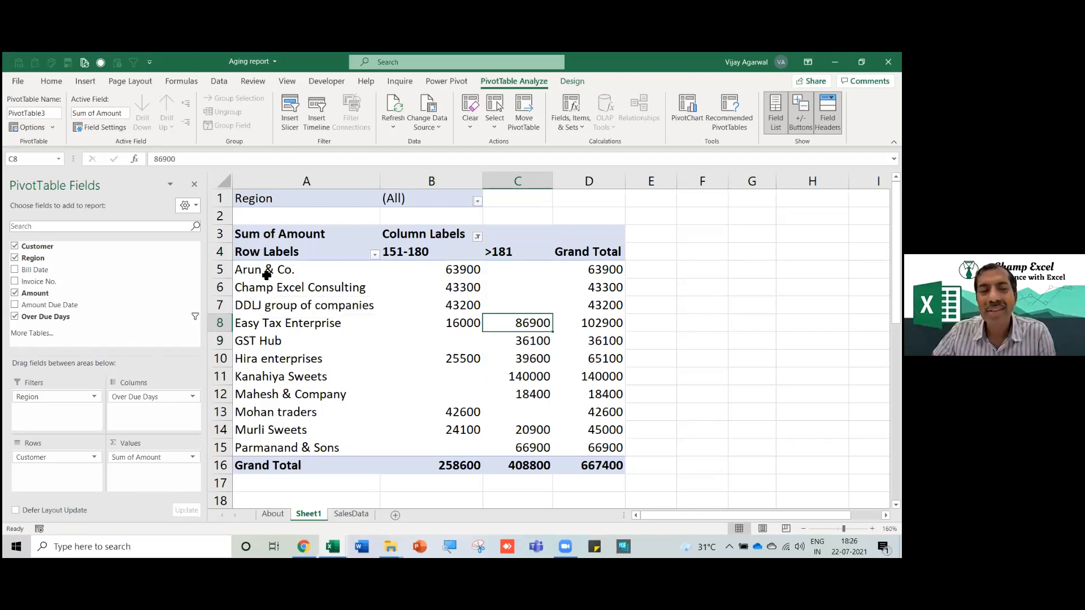
{"action": "left_click", "coordinate": [243, 270]}
{"action": "left_click", "coordinate": [463, 272]}
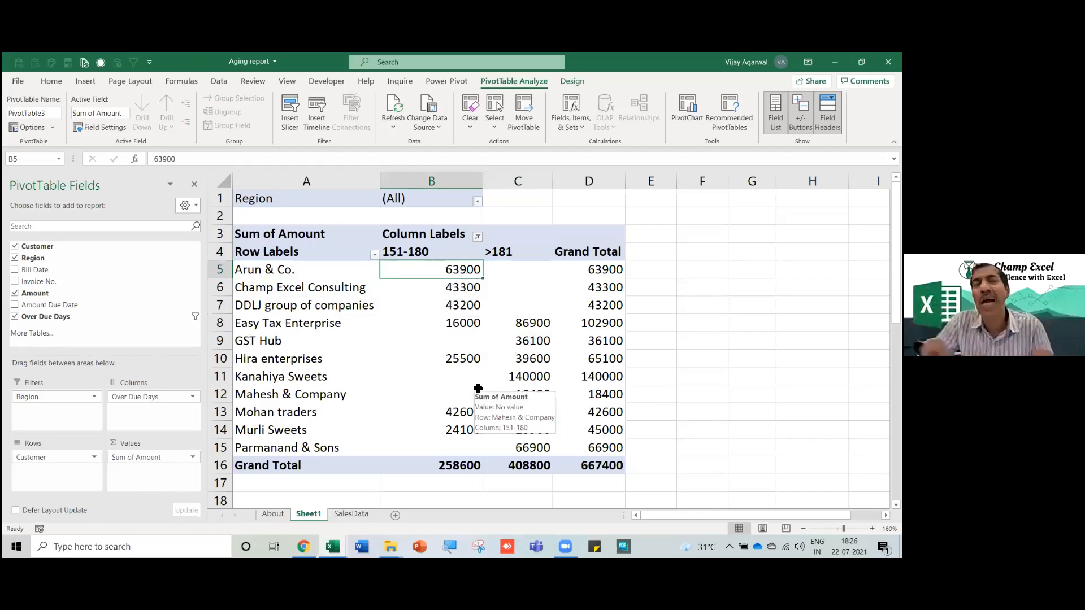
On the SalesData sheet, replace the customer in cell A21 with the new company name.
{"action": "left_click", "coordinate": [350, 512]}
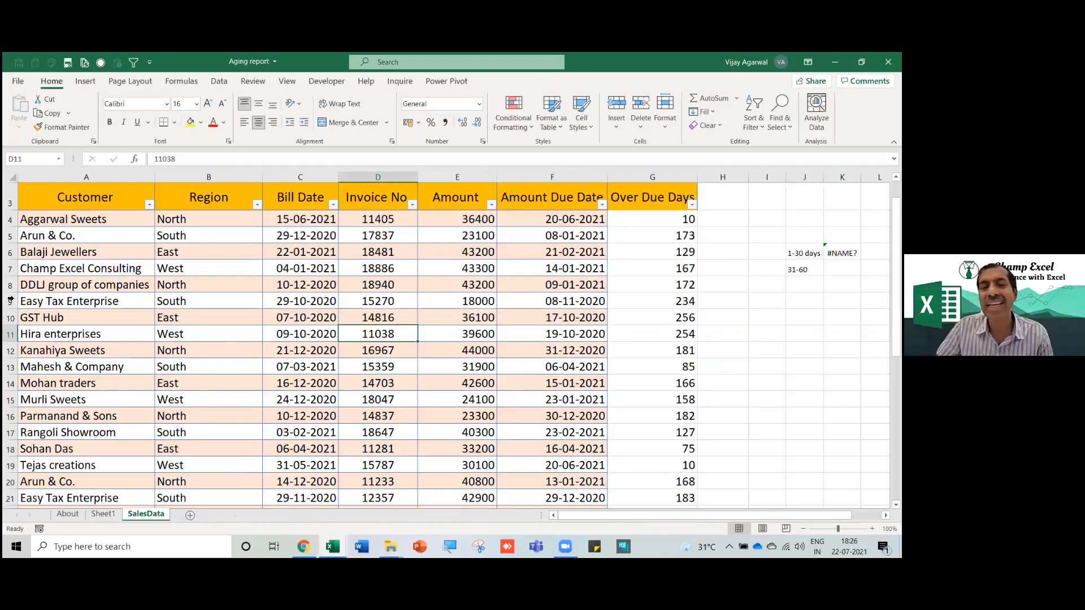
{"action": "left_click", "coordinate": [107, 417]}
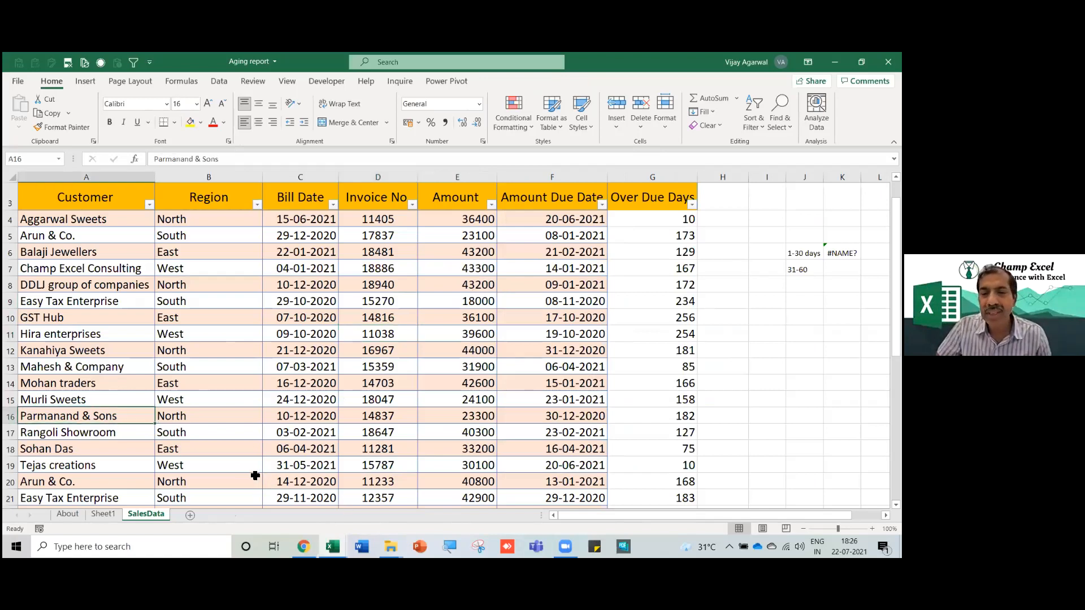
{"action": "left_click", "coordinate": [125, 499]}
{"action": "scroll", "coordinate": [125, 499], "scroll_direction": "down", "scroll_amount": 2}
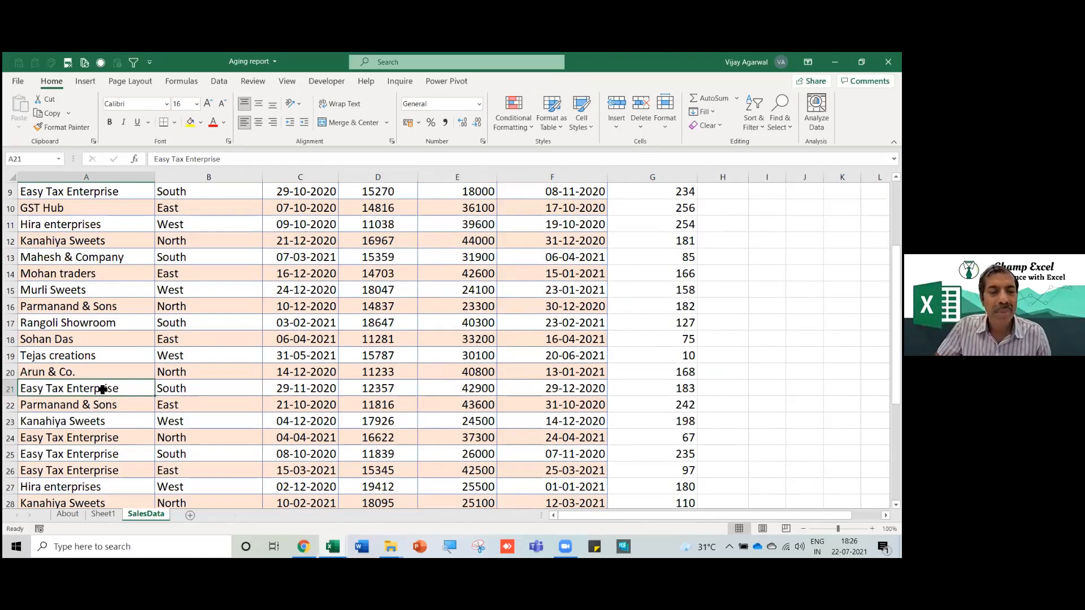
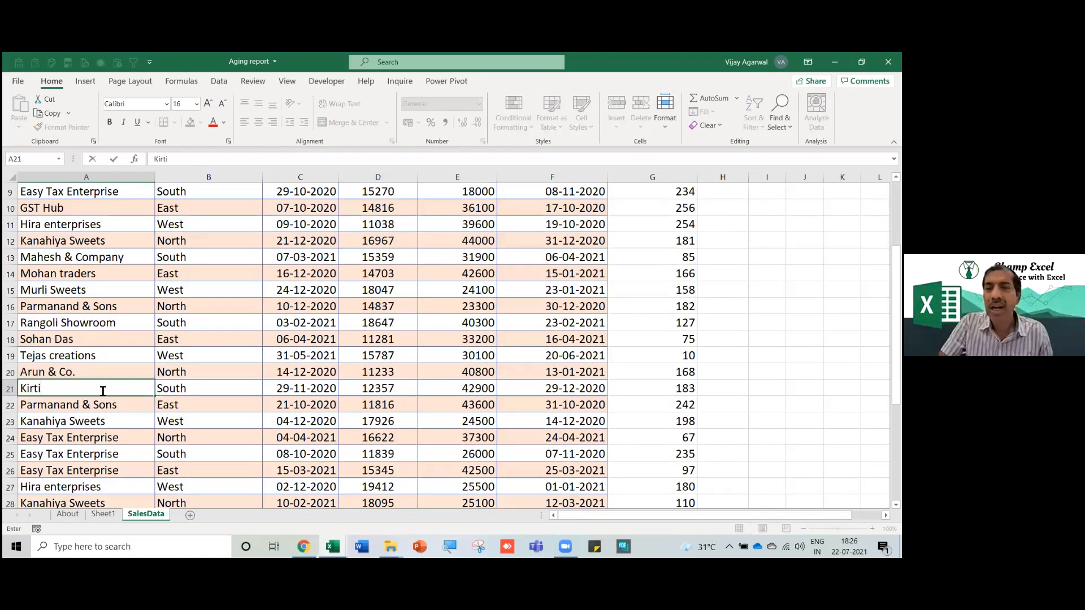
{"action": "key", "text": "Return"}
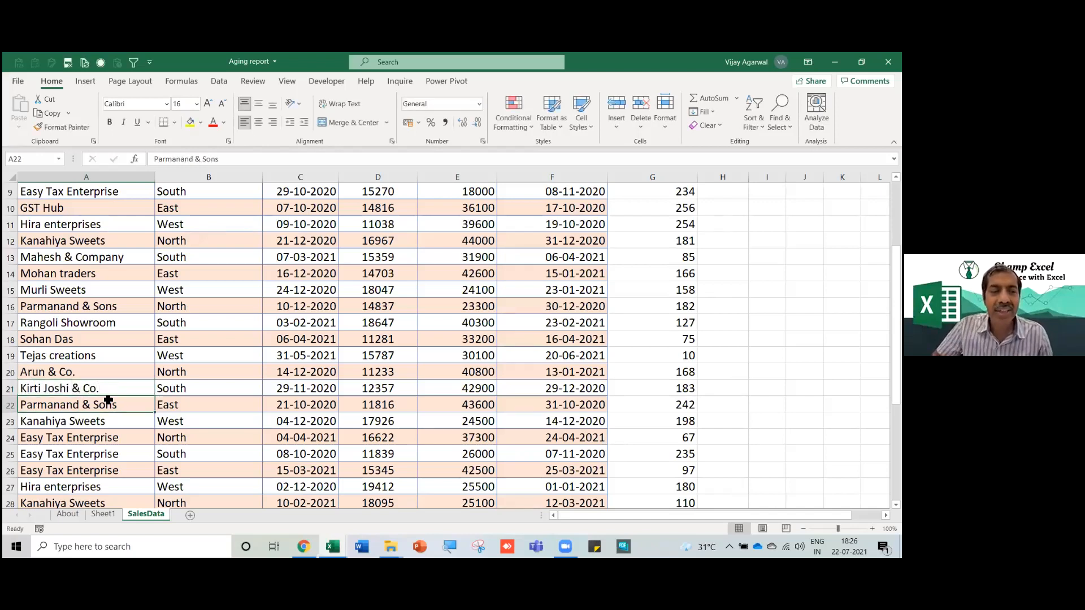
Copy the new company name into A14, A32 and A36, then return to Sheet1's pivot.
{"action": "left_click", "coordinate": [105, 386]}
{"action": "key", "text": "ctrl+c"}
{"action": "left_click", "coordinate": [94, 279]}
{"action": "key", "text": "ctrl+v"}
{"action": "scroll", "coordinate": [96, 384], "scroll_direction": "down", "scroll_amount": 3}
{"action": "left_click", "coordinate": [91, 417]}
{"action": "key", "text": "ctrl+v"}
{"action": "scroll", "coordinate": [92, 460], "scroll_direction": "down", "scroll_amount": 2}
{"action": "left_click", "coordinate": [87, 396]}
{"action": "key", "text": "Return"}
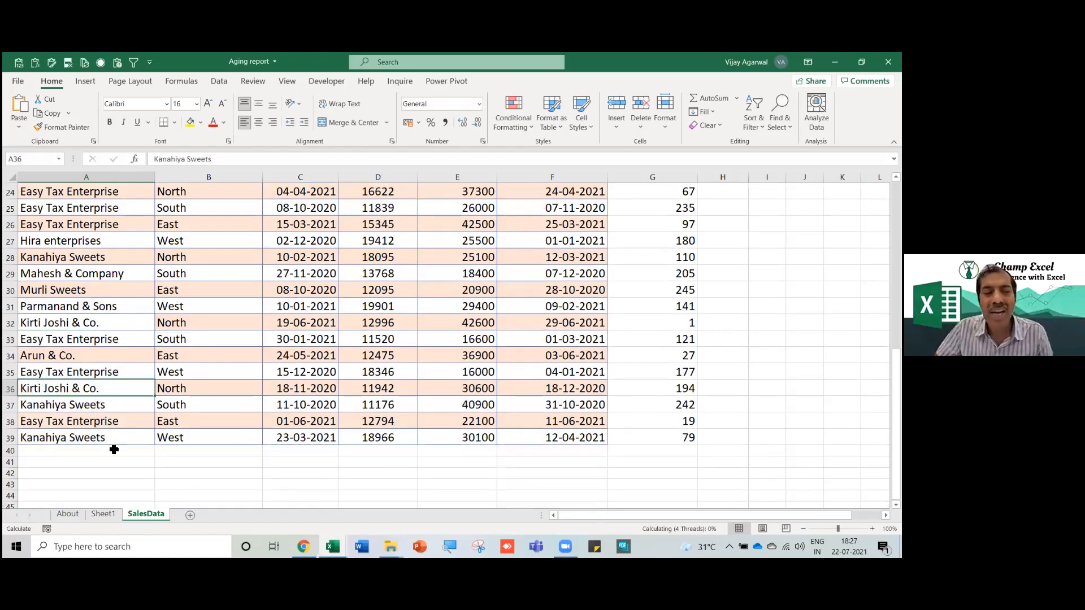
{"action": "left_click", "coordinate": [106, 514]}
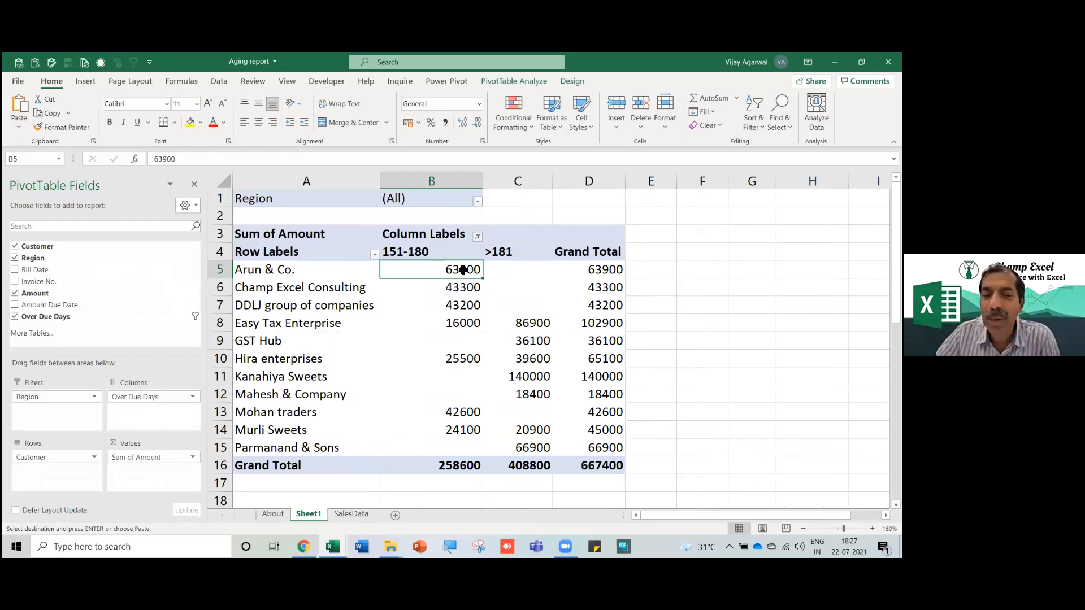
Refresh the pivot, widen the >181 column, and check the new company's 42600 and 73500 amounts.
{"action": "right_click", "coordinate": [464, 273]}
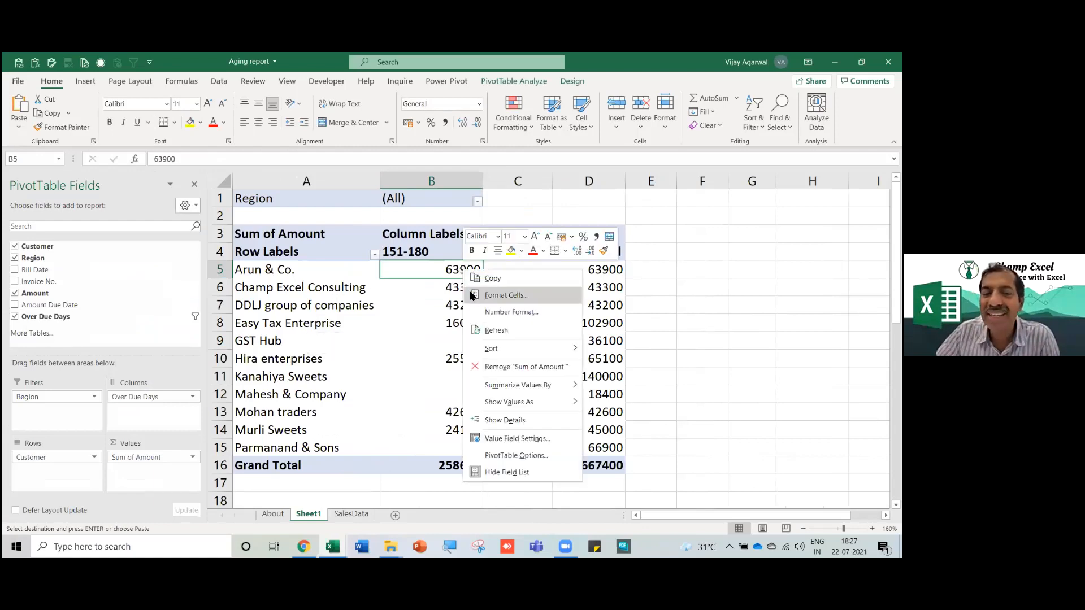
{"action": "left_click", "coordinate": [491, 331]}
{"action": "left_click_drag", "start_coordinate": [532, 185], "coordinate": [555, 185]}
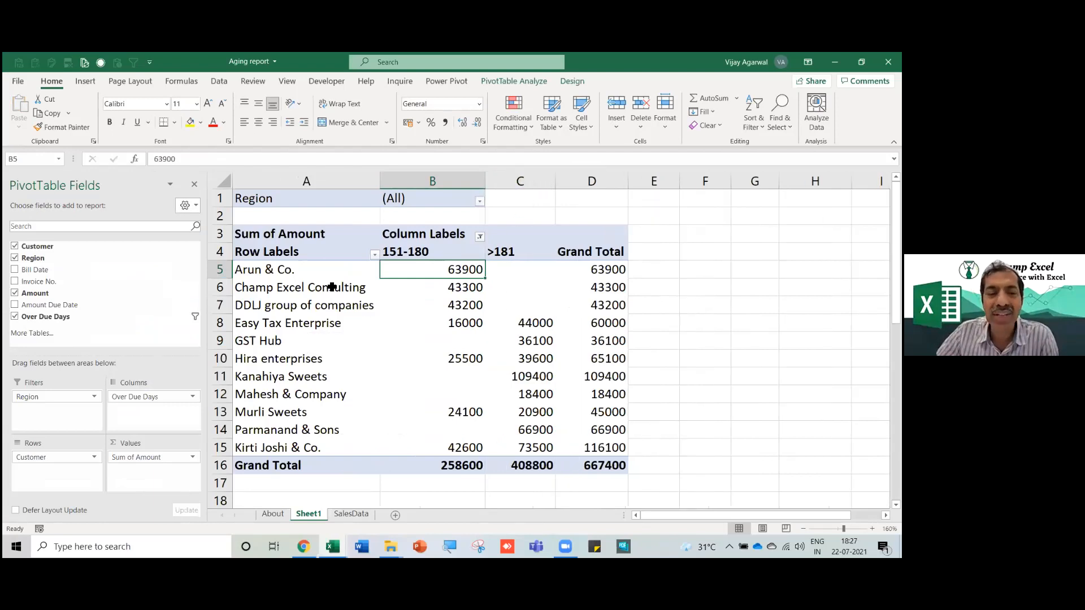
{"action": "left_click", "coordinate": [260, 449]}
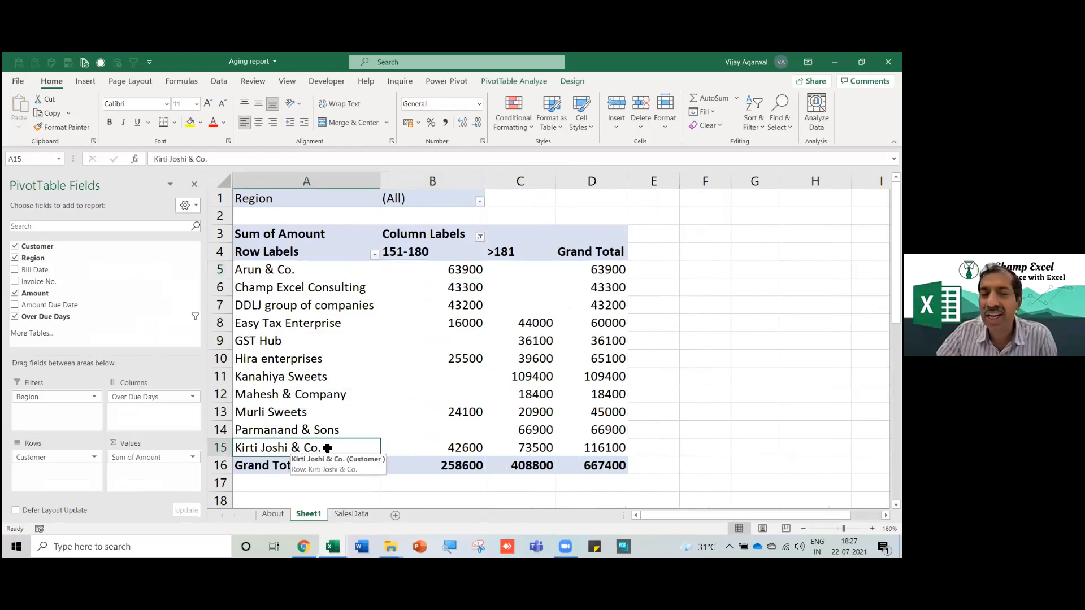
{"action": "left_click", "coordinate": [445, 448]}
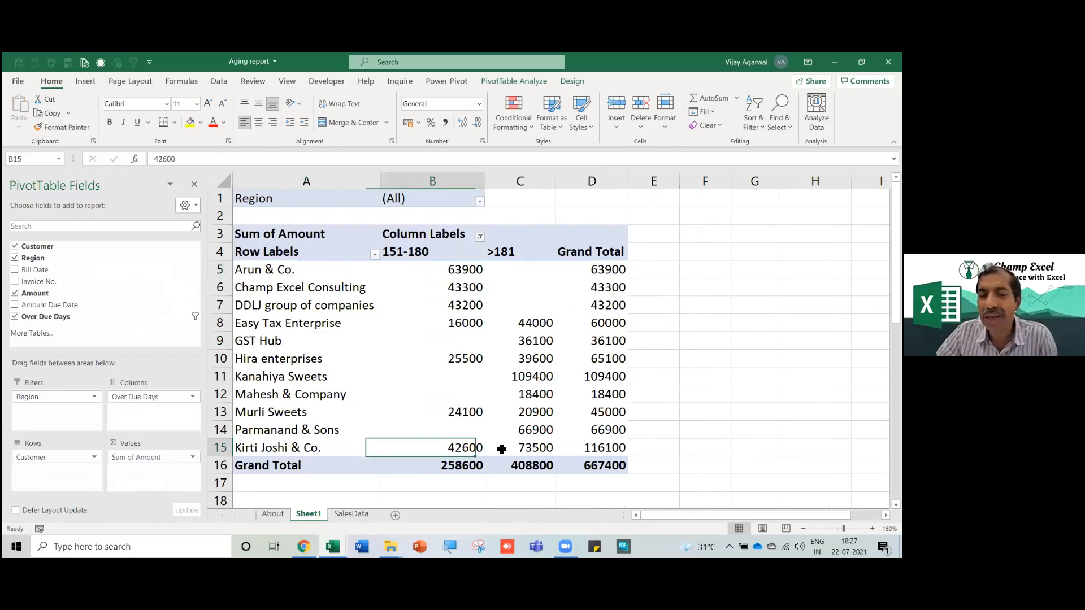
{"action": "left_click", "coordinate": [539, 447]}
{"action": "mouse_move", "coordinate": [387, 363]}
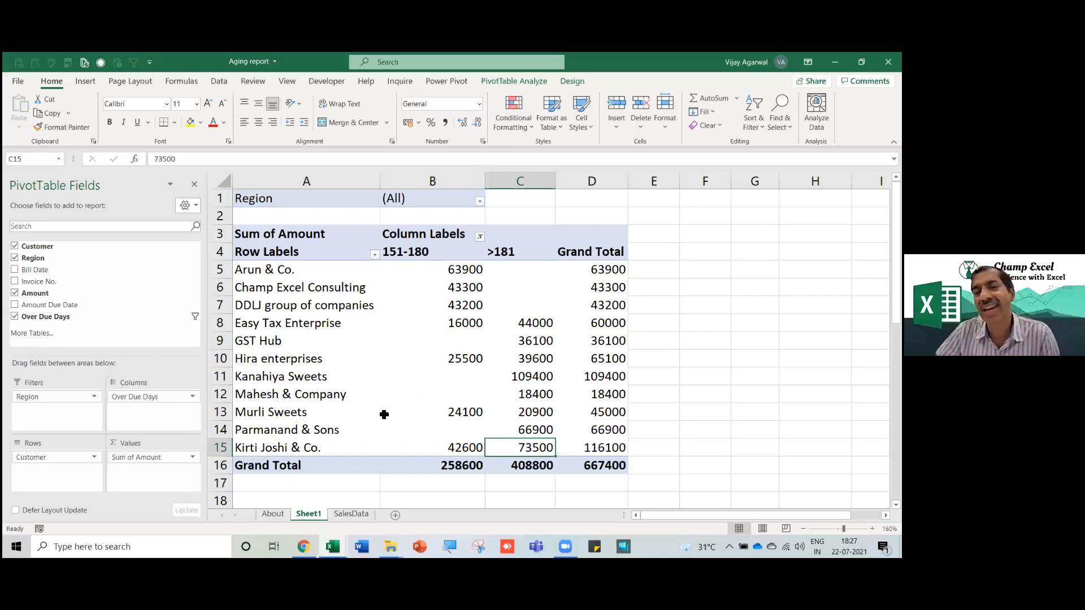
Make Customer a report filter and Over Due Days the rows, showing every overdue bucket.
{"action": "left_click_drag", "start_coordinate": [51, 463], "coordinate": [56, 421]}
{"action": "left_click_drag", "start_coordinate": [130, 404], "coordinate": [63, 459]}
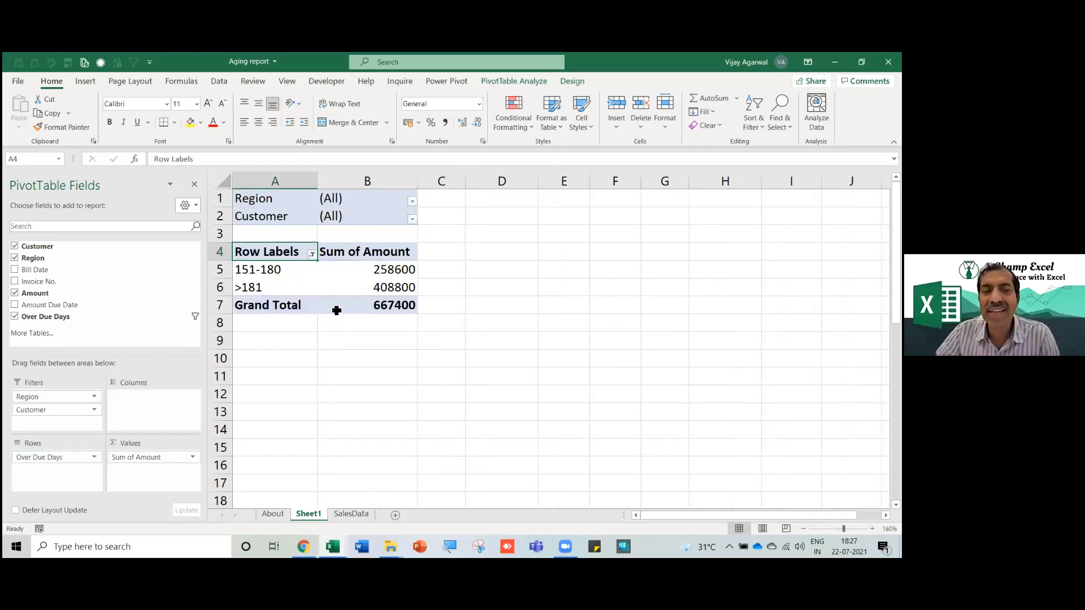
{"action": "left_click", "coordinate": [312, 254]}
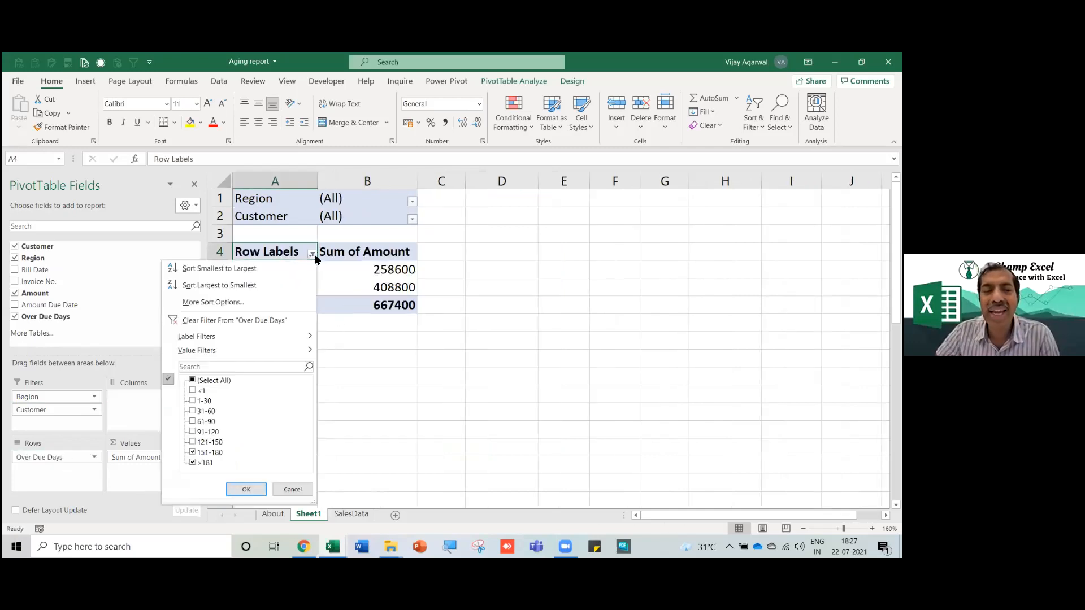
{"action": "left_click", "coordinate": [190, 381]}
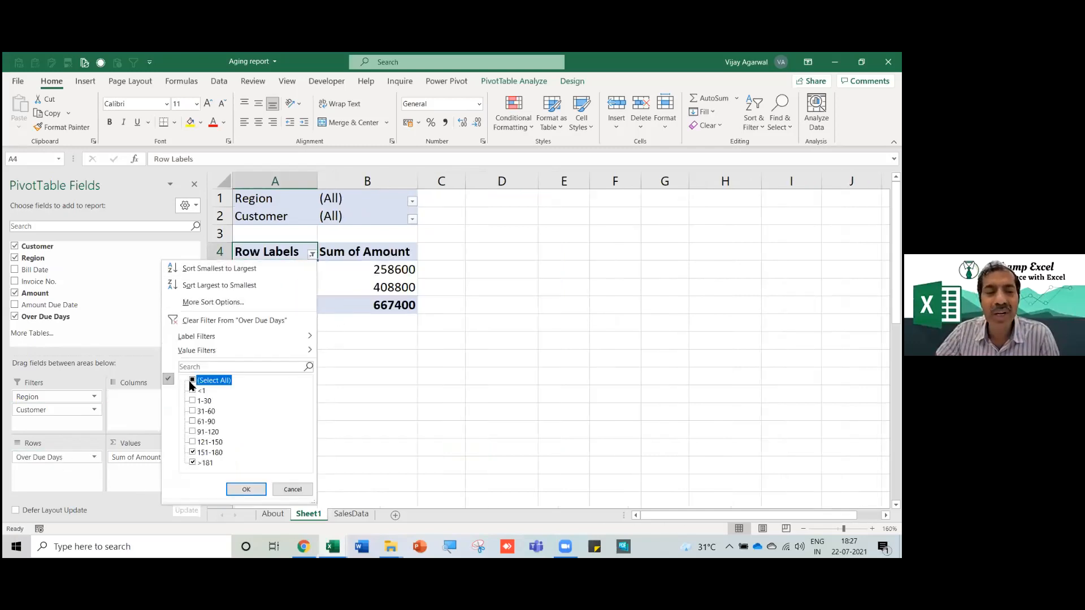
{"action": "left_click", "coordinate": [245, 490]}
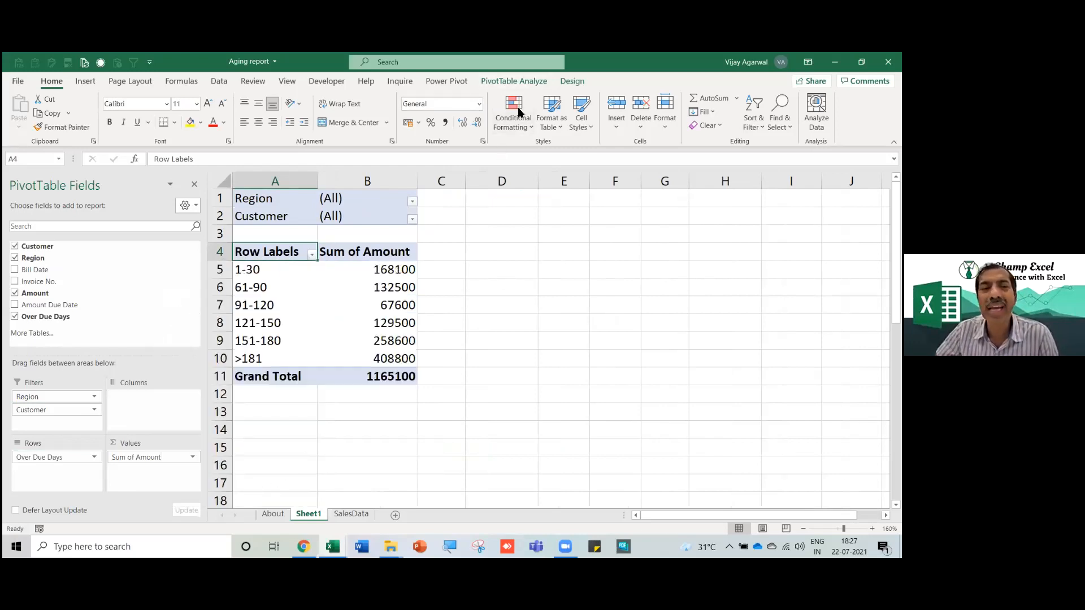
Select a value cell in the pivot and bring up the PivotTable Analyze tools.
{"action": "left_click", "coordinate": [259, 91]}
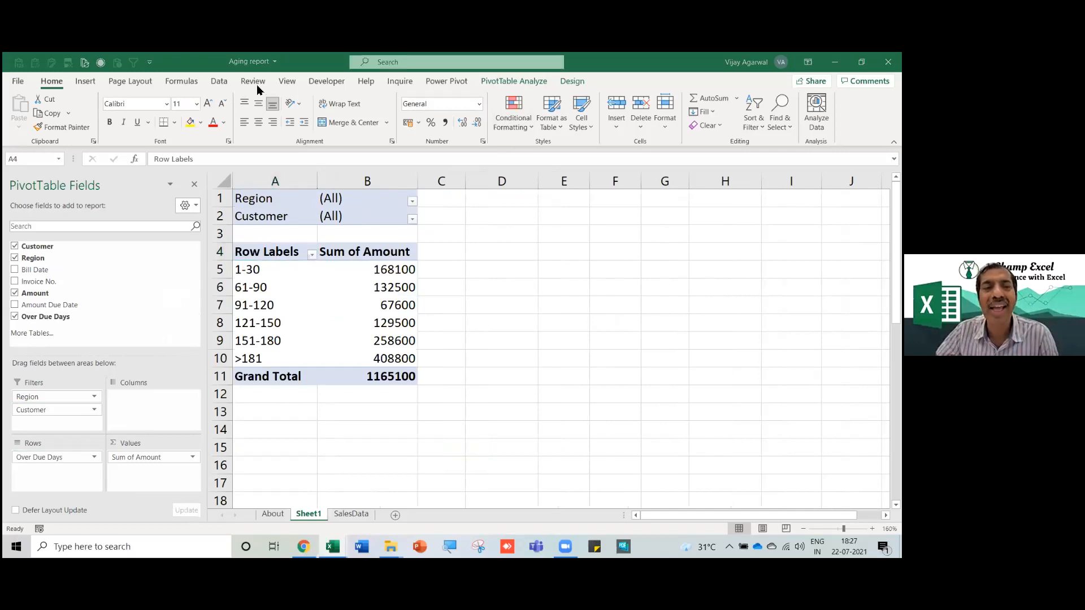
{"action": "left_click", "coordinate": [402, 287]}
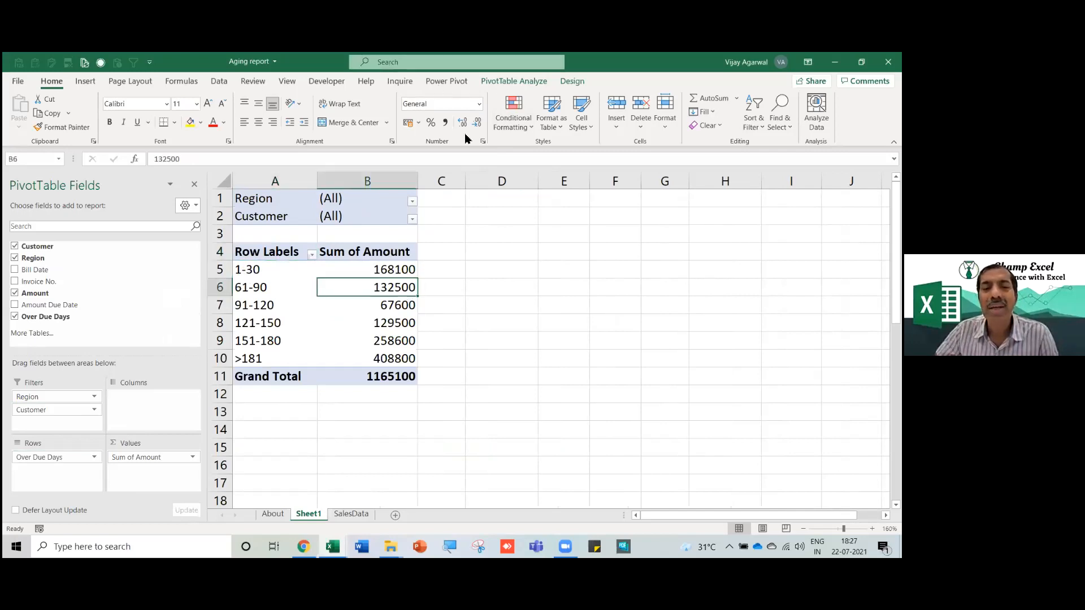
{"action": "left_click", "coordinate": [499, 84]}
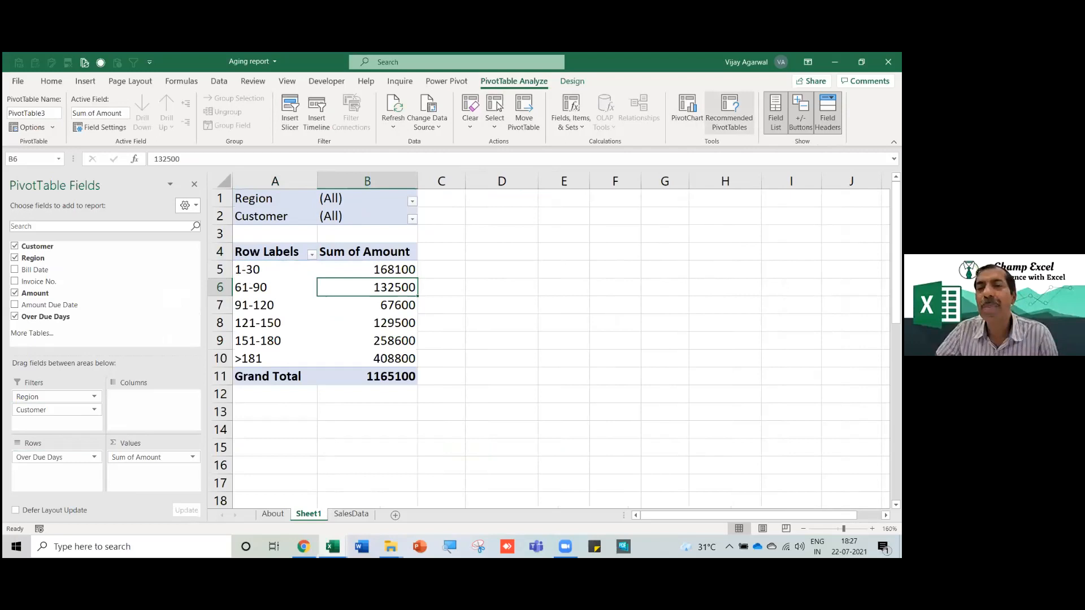
Insert a clustered column PivotChart, move it to the top-left, widen it slightly, and select its bars.
{"action": "left_click", "coordinate": [689, 109]}
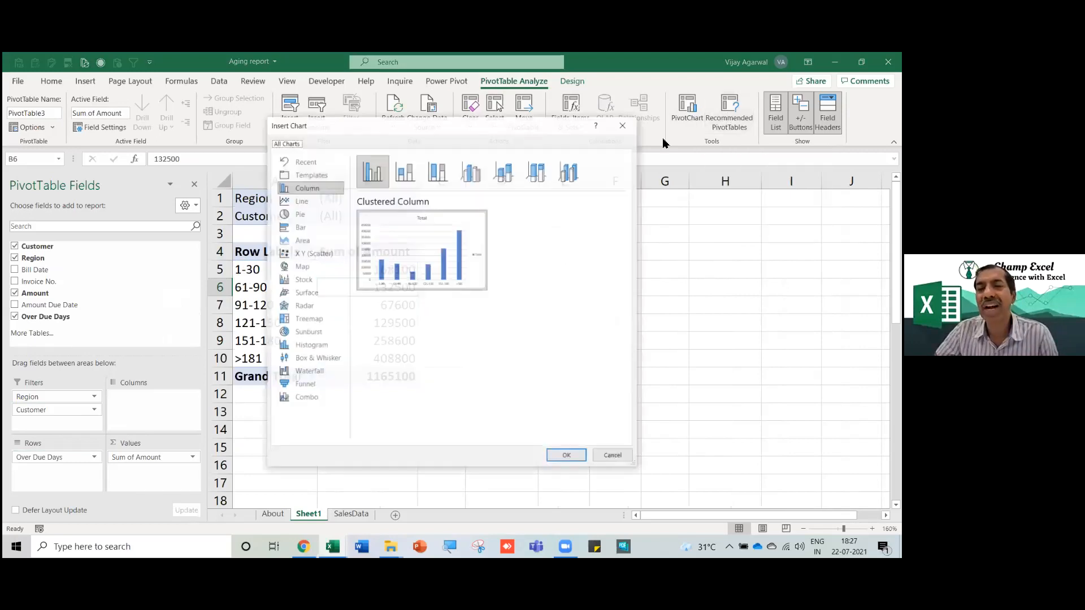
{"action": "left_click", "coordinate": [581, 458]}
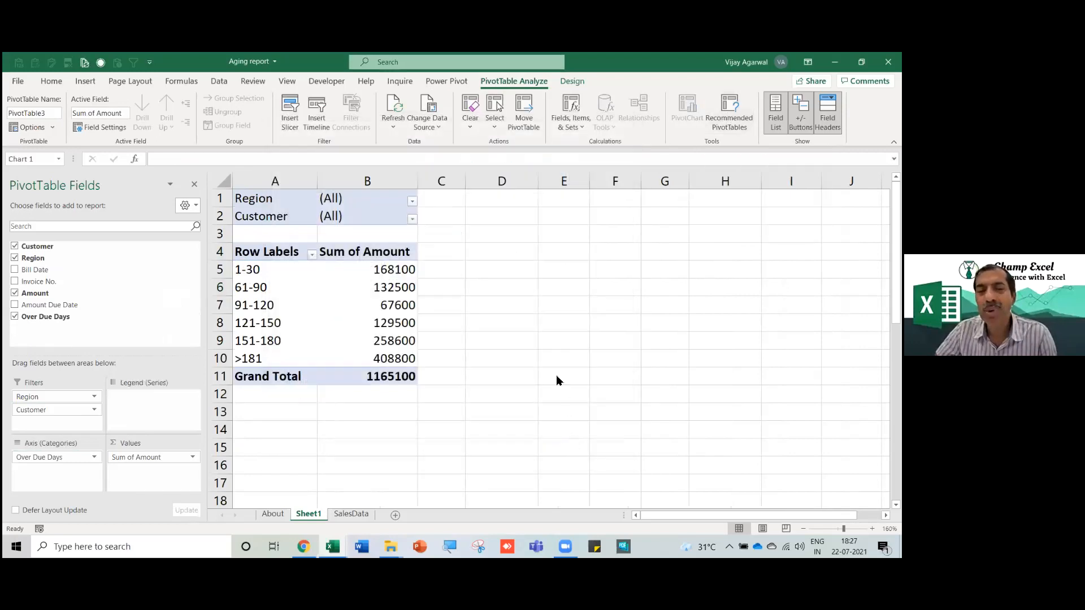
{"action": "left_click_drag", "start_coordinate": [533, 243], "coordinate": [377, 210]}
{"action": "left_click_drag", "start_coordinate": [685, 326], "coordinate": [710, 327]}
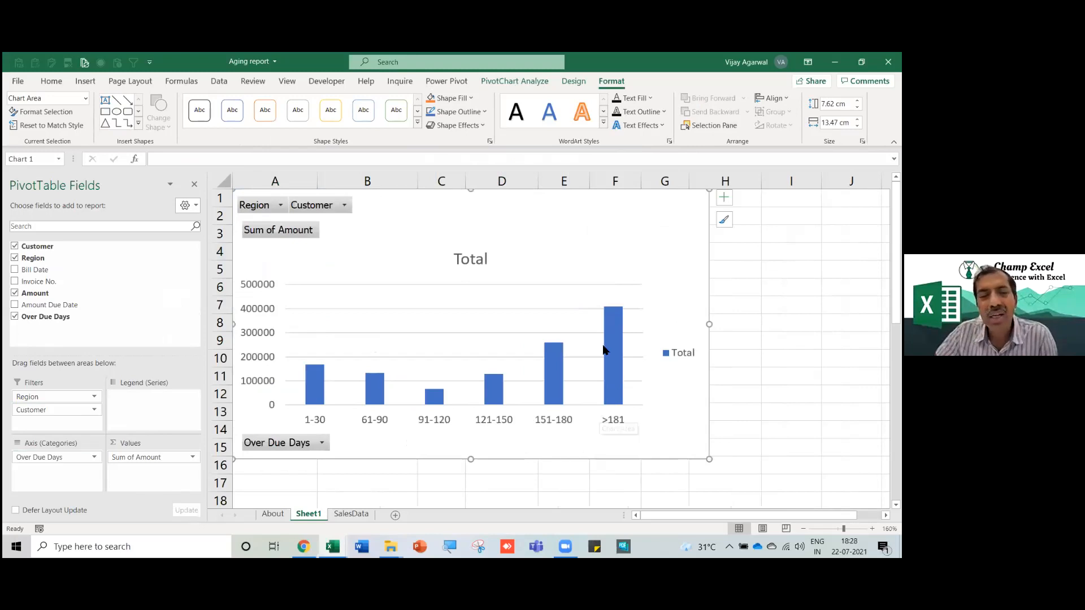
{"action": "mouse_move", "coordinate": [616, 343]}
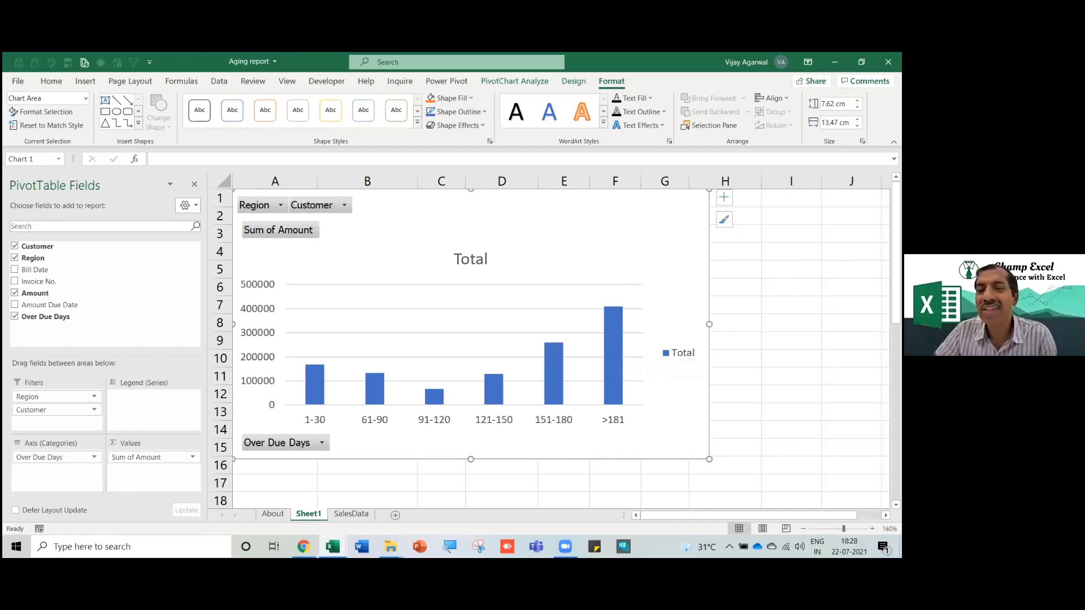
{"action": "left_click", "coordinate": [611, 370]}
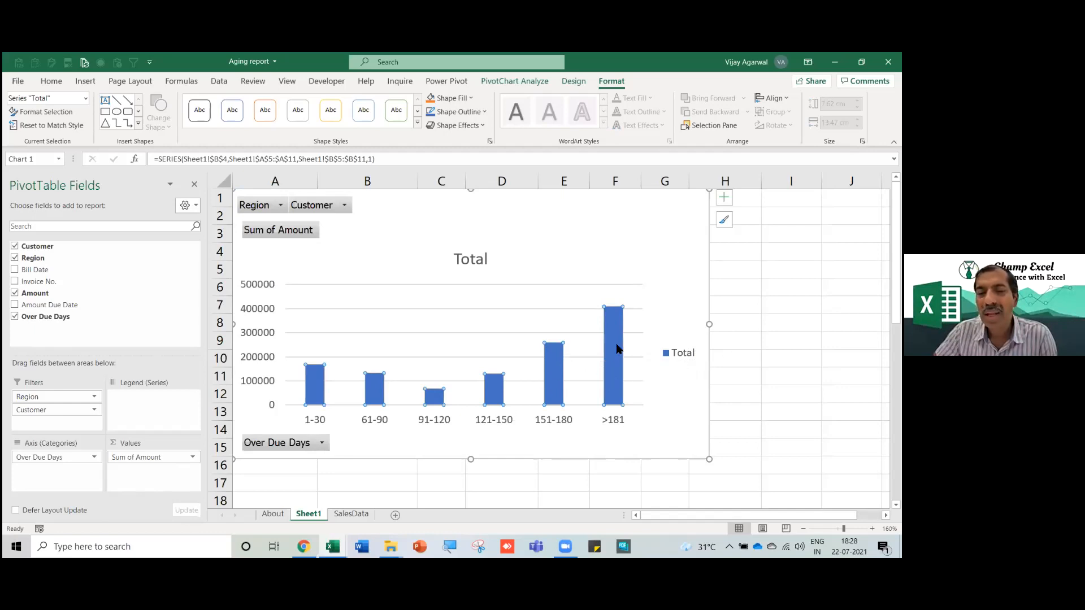
{"action": "right_click", "coordinate": [616, 350]}
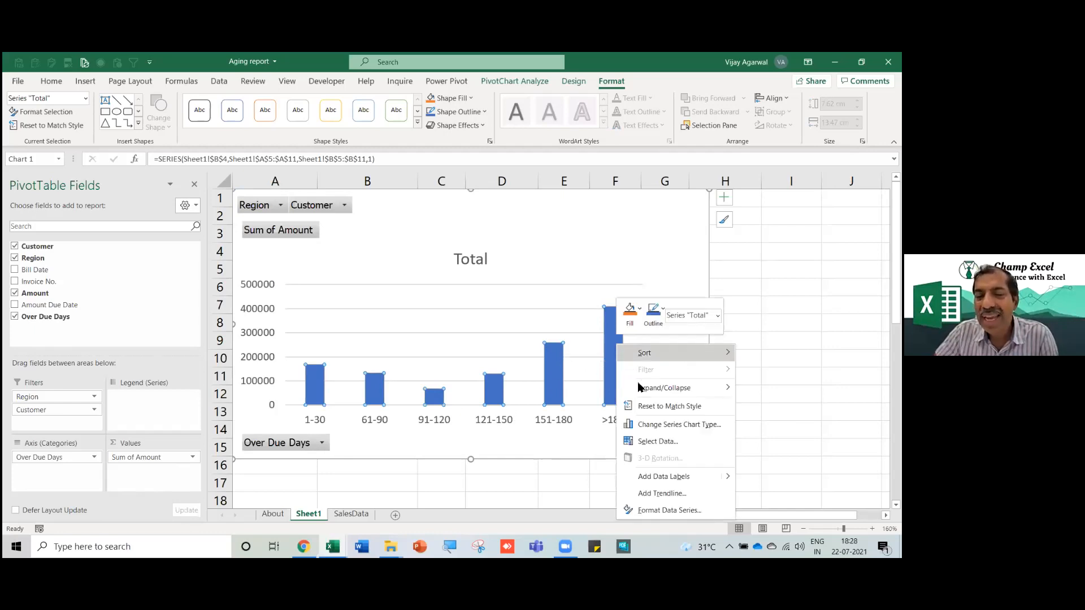
Add data labels to the bars, change the chart type to Pie, and enlarge it.
{"action": "left_click", "coordinate": [652, 477]}
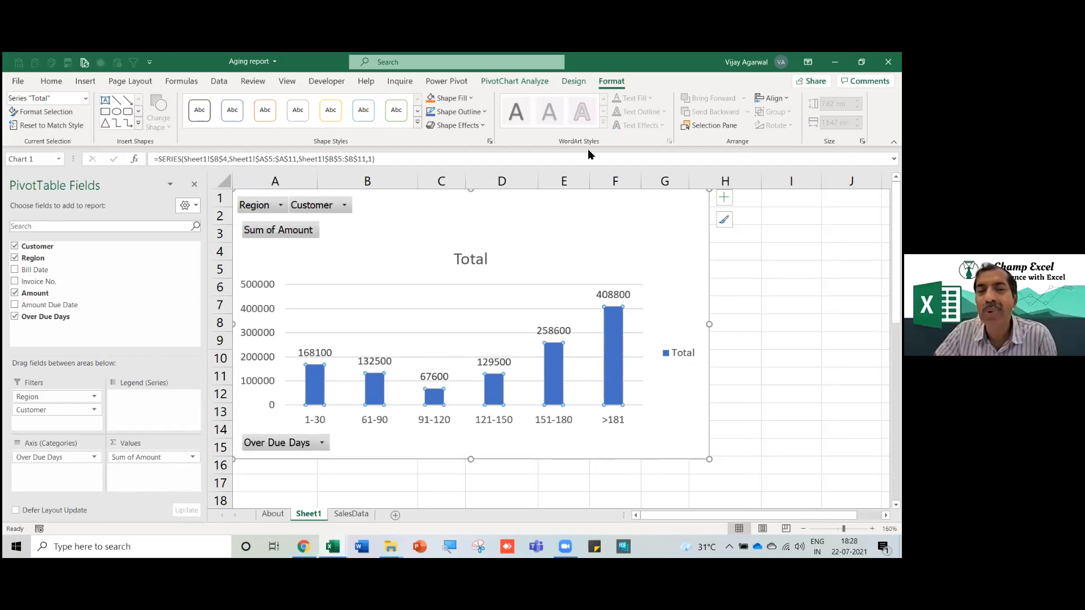
{"action": "left_click", "coordinate": [532, 82]}
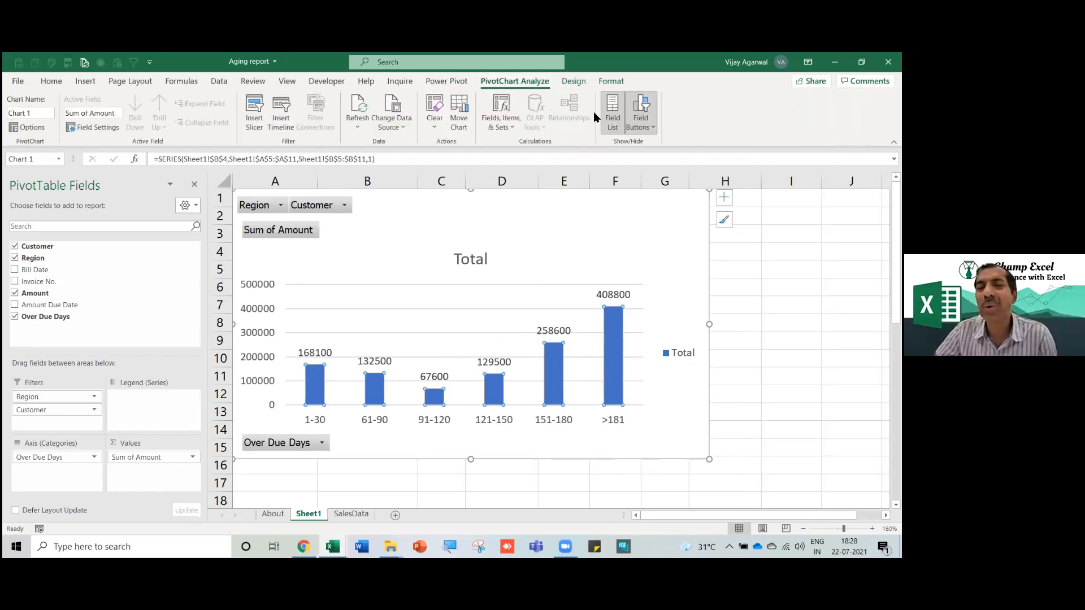
{"action": "left_click", "coordinate": [572, 82]}
{"action": "left_click", "coordinate": [625, 132]}
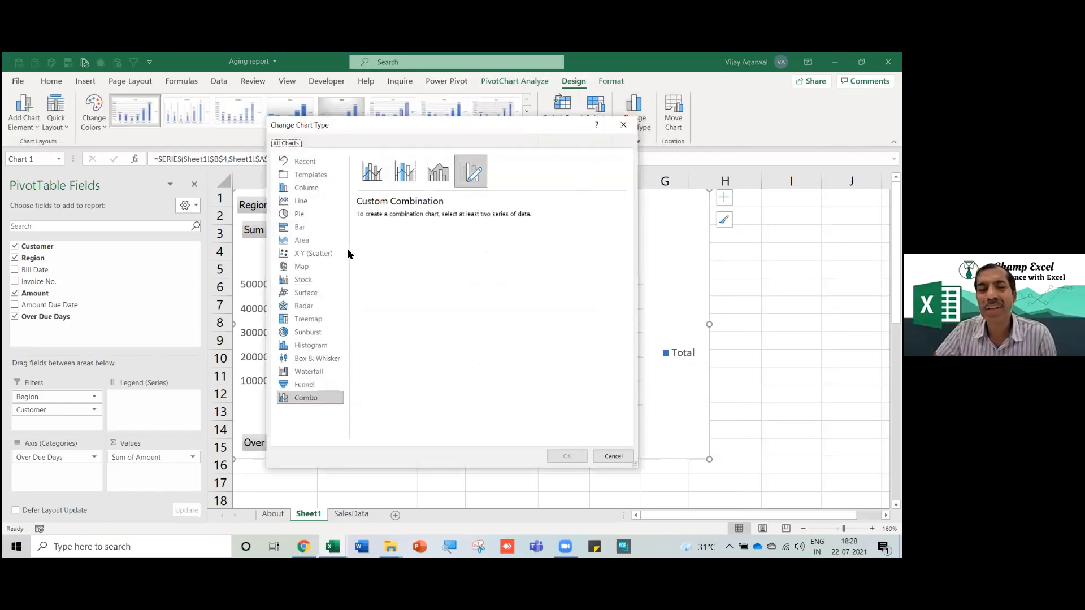
{"action": "left_click", "coordinate": [302, 220]}
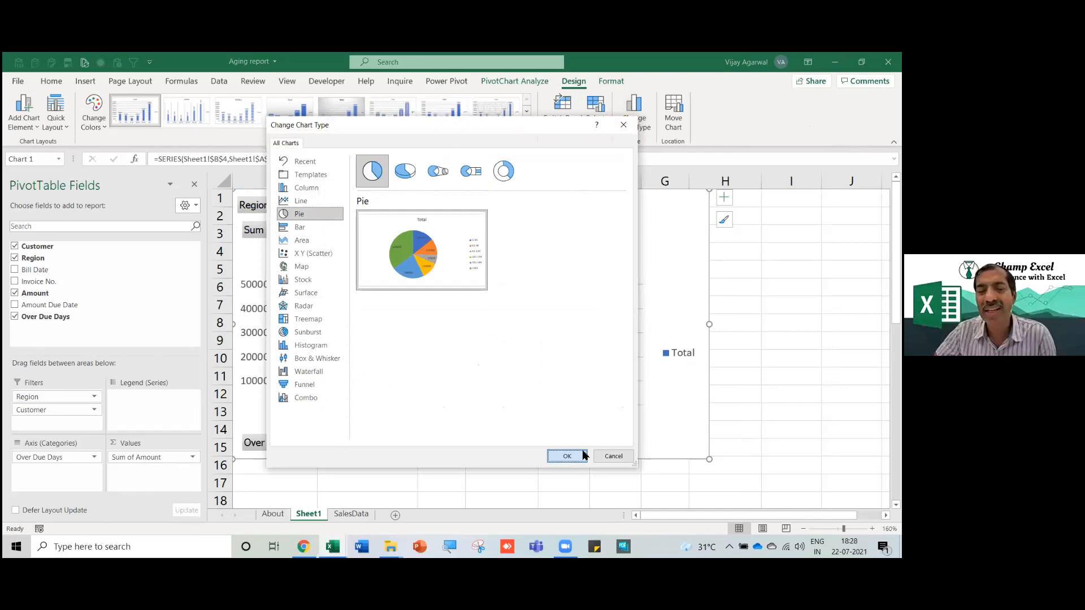
{"action": "left_click", "coordinate": [567, 456]}
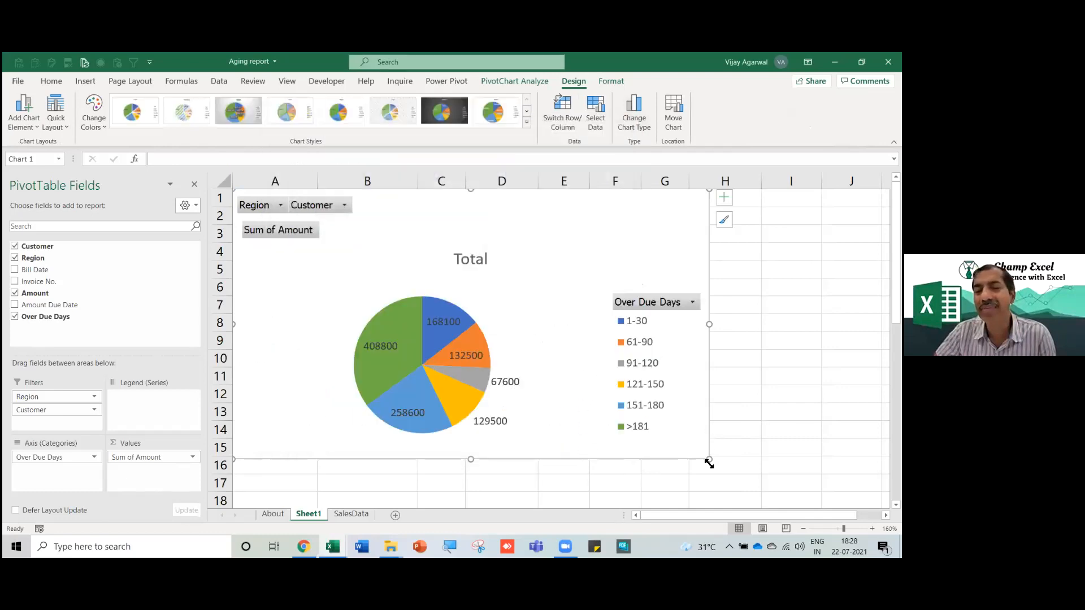
{"action": "left_click_drag", "start_coordinate": [734, 490], "coordinate": [752, 506]}
Scroll around the sheet to inspect the enlarged overdue-amounts pie chart.
{"action": "scroll", "coordinate": [681, 385], "scroll_direction": "up", "scroll_amount": 2}
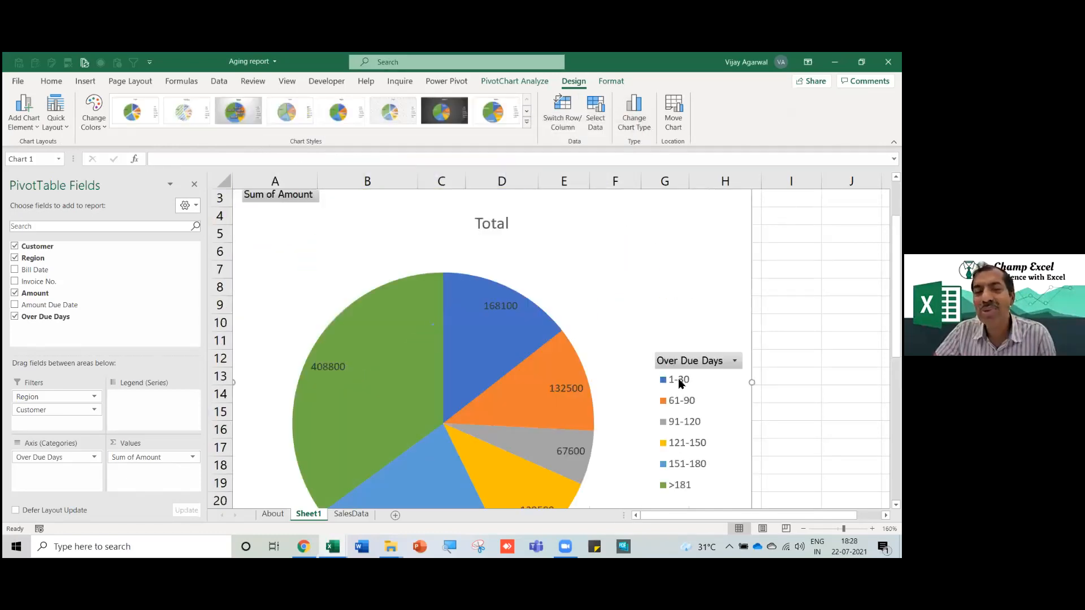
{"action": "scroll", "coordinate": [680, 383], "scroll_direction": "down", "scroll_amount": 1}
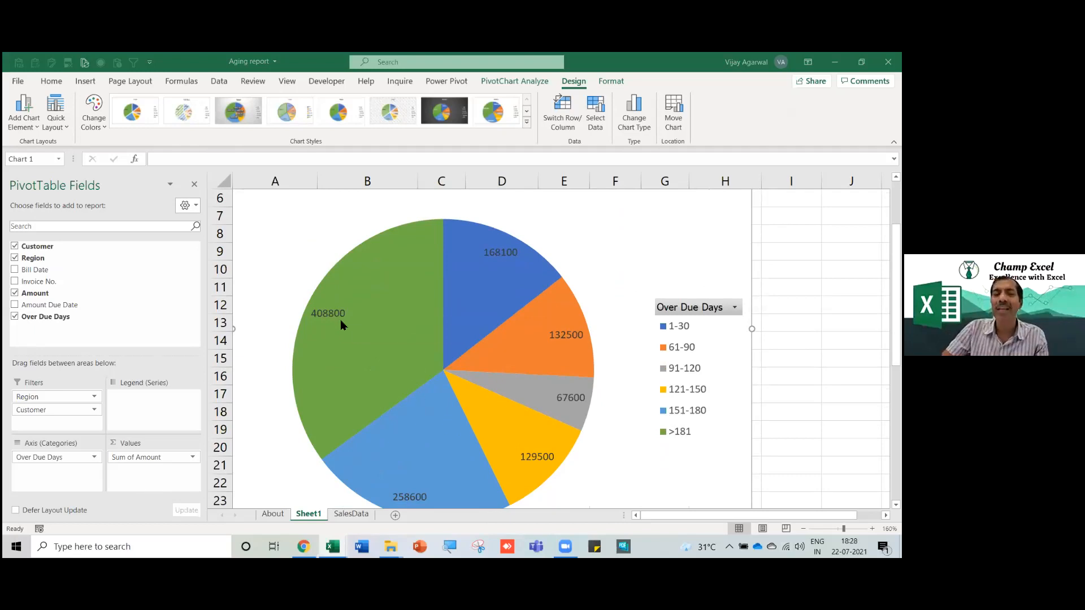
{"action": "mouse_move", "coordinate": [339, 327]}
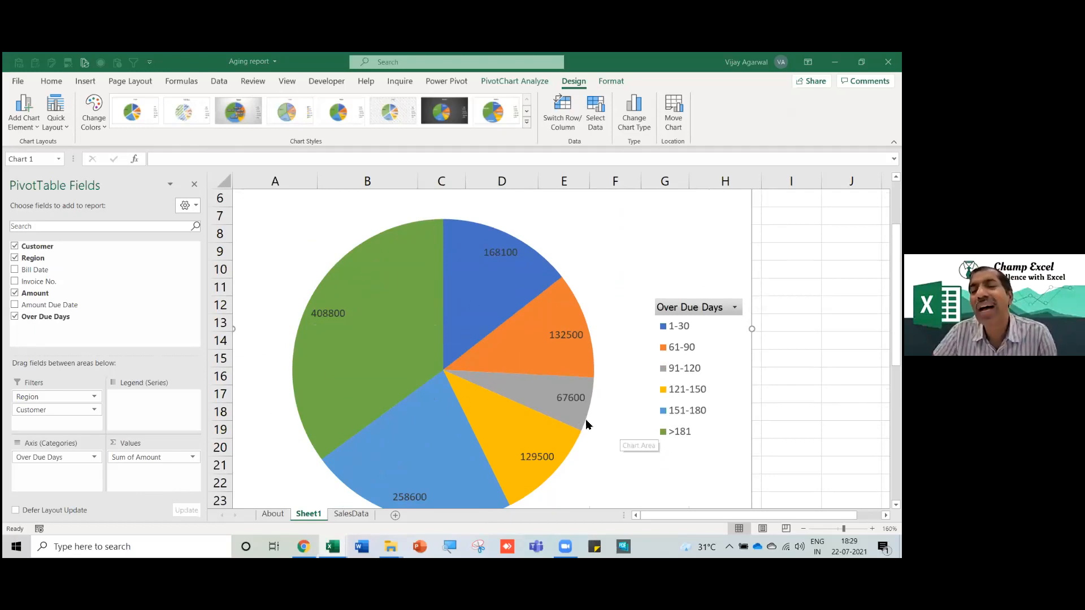
{"action": "mouse_move", "coordinate": [586, 424]}
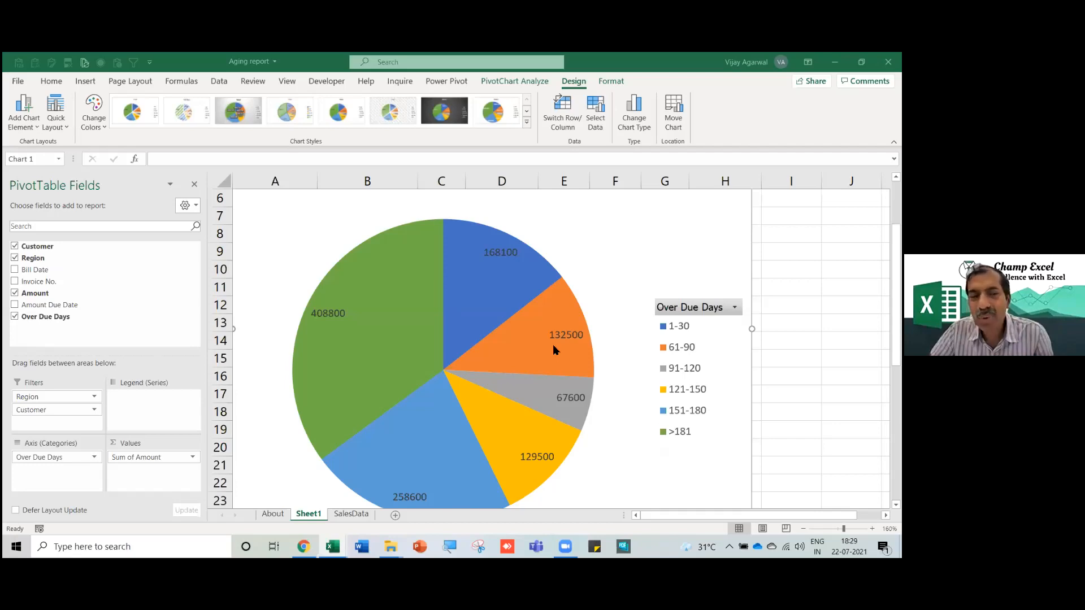
{"action": "mouse_move", "coordinate": [547, 349]}
{"action": "scroll", "coordinate": [546, 349], "scroll_direction": "down", "scroll_amount": 3}
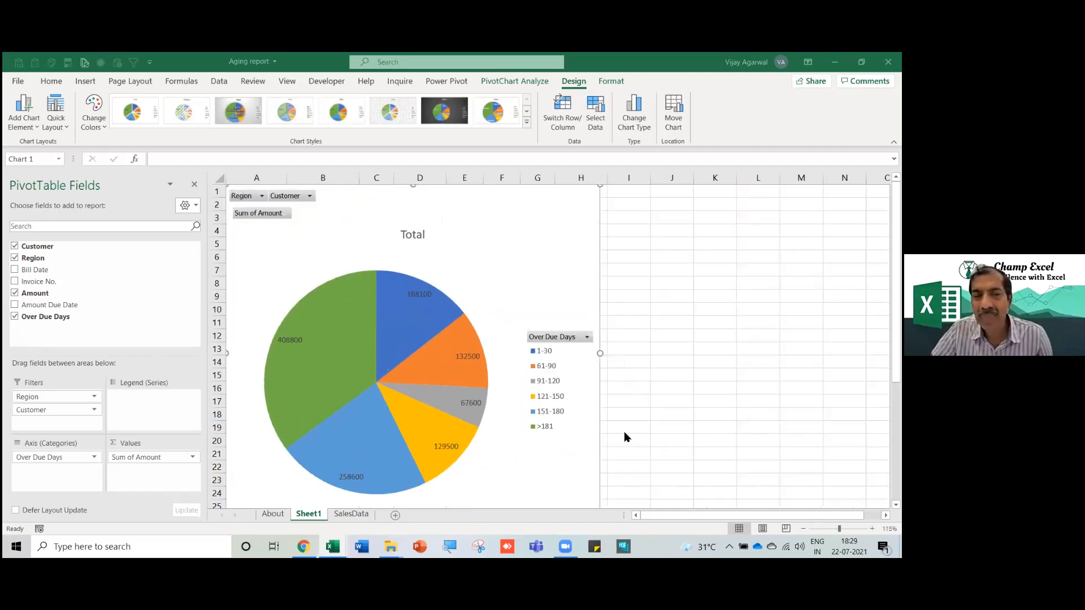
Drag the pie chart off the pivot table, shrink it from its top-right corner, and nudge it up-right.
{"action": "left_click", "coordinate": [637, 523]}
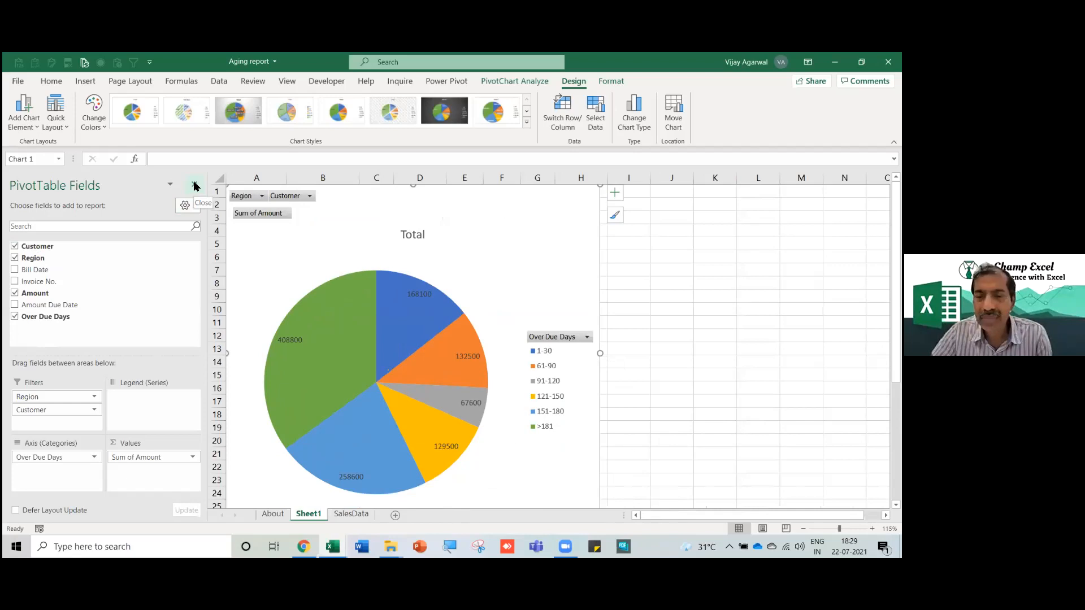
{"action": "left_click_drag", "start_coordinate": [305, 254], "coordinate": [453, 262]}
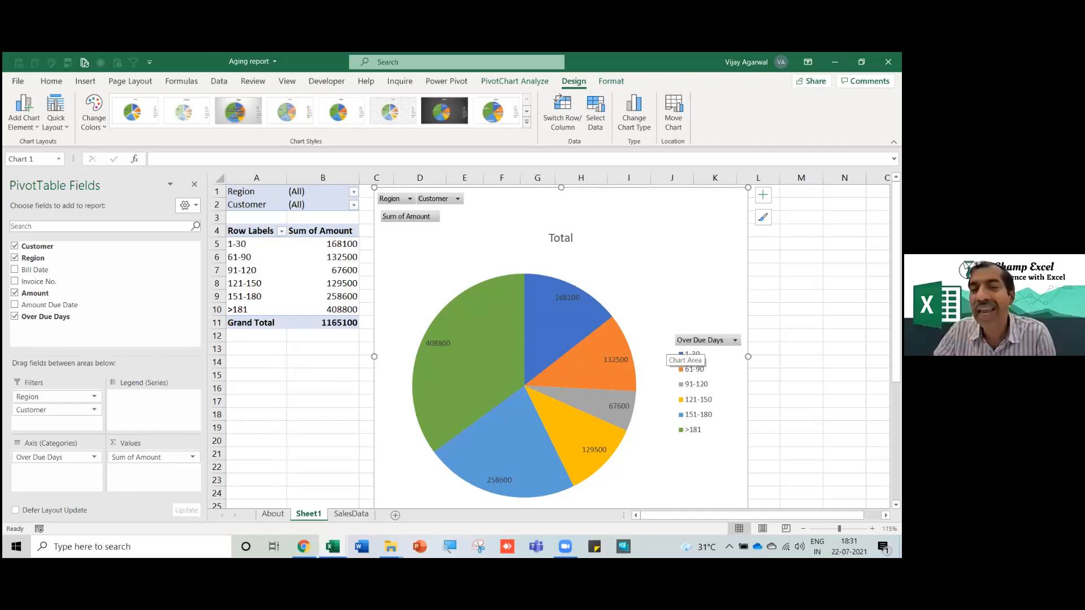
{"action": "left_click_drag", "start_coordinate": [749, 188], "coordinate": [721, 196]}
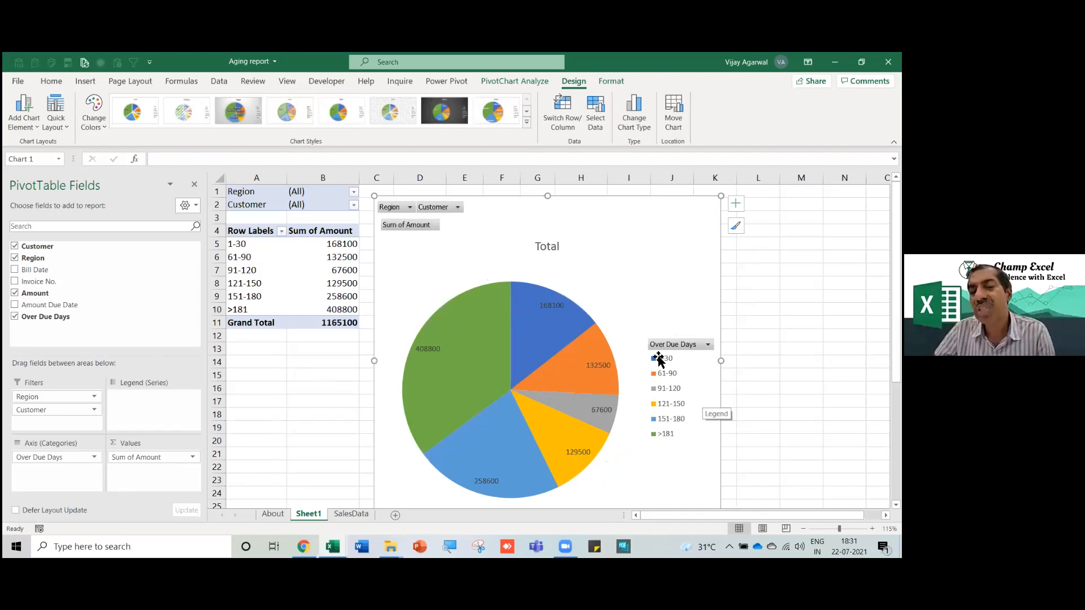
{"action": "left_click_drag", "start_coordinate": [519, 225], "coordinate": [533, 213]}
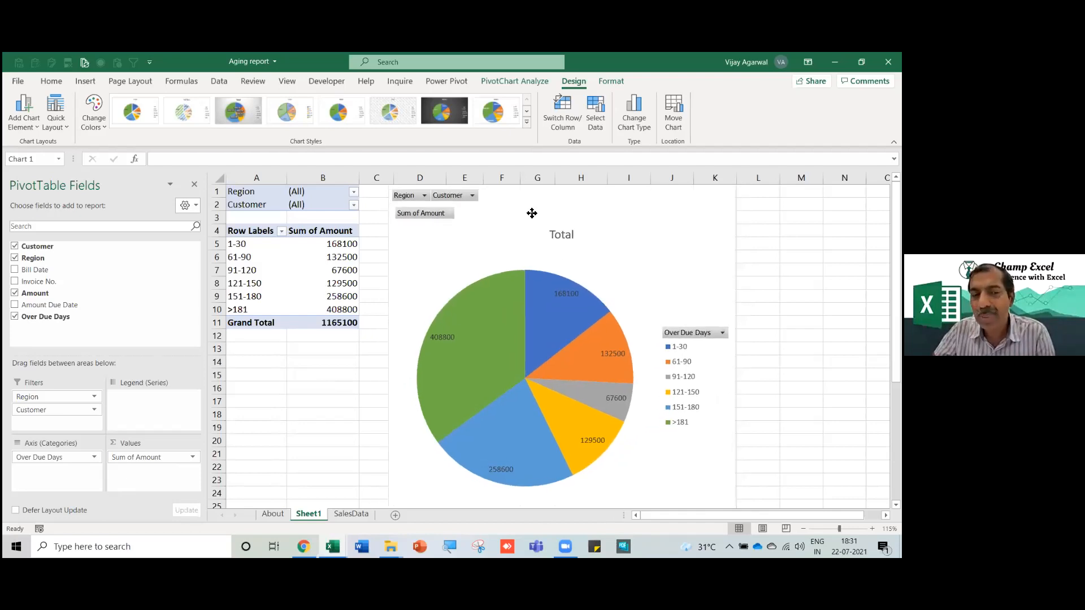
Set the pivot's Region filter to South and check the >181 amount of 146200.
{"action": "left_click", "coordinate": [268, 273]}
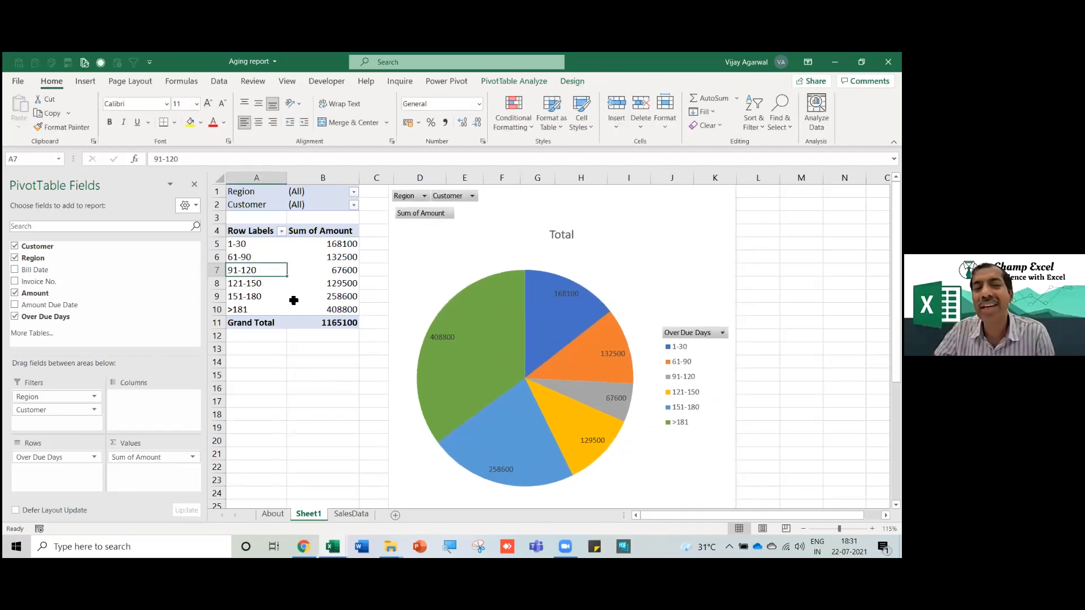
{"action": "left_click", "coordinate": [344, 267]}
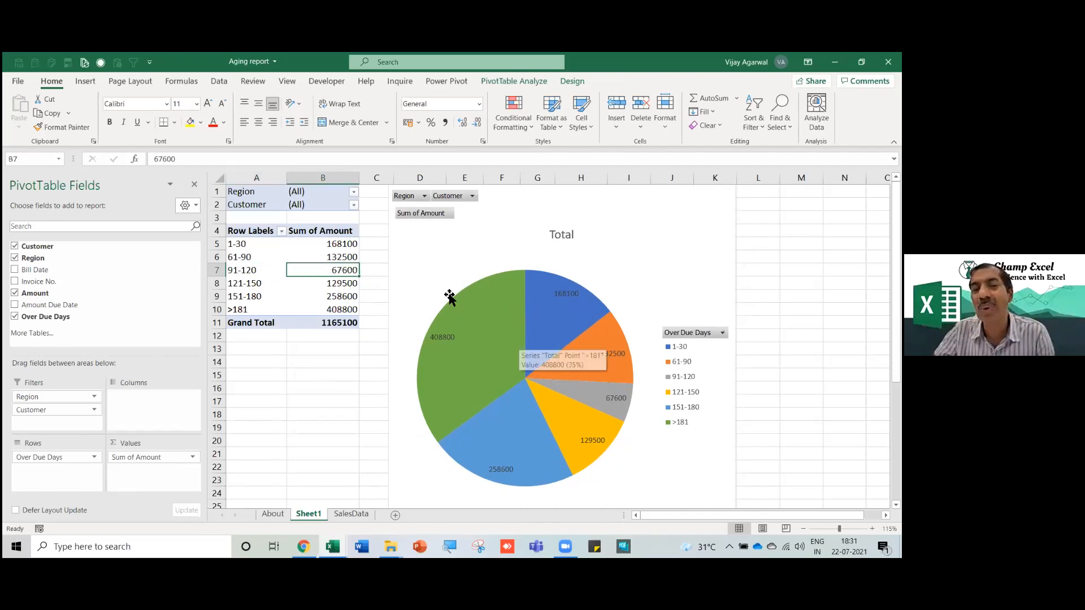
{"action": "left_click", "coordinate": [353, 192]}
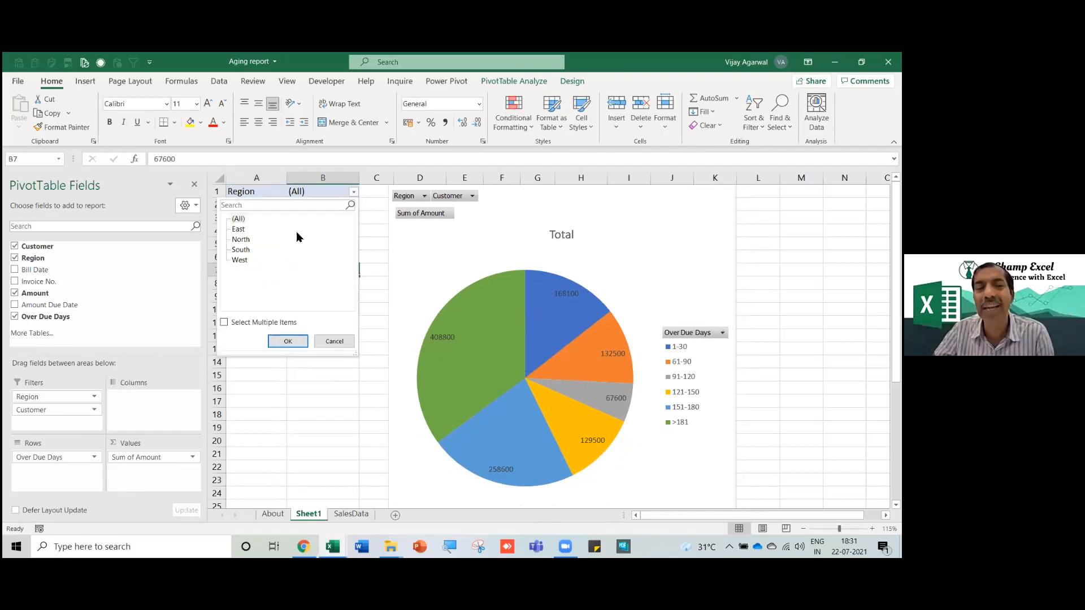
{"action": "left_click", "coordinate": [244, 251]}
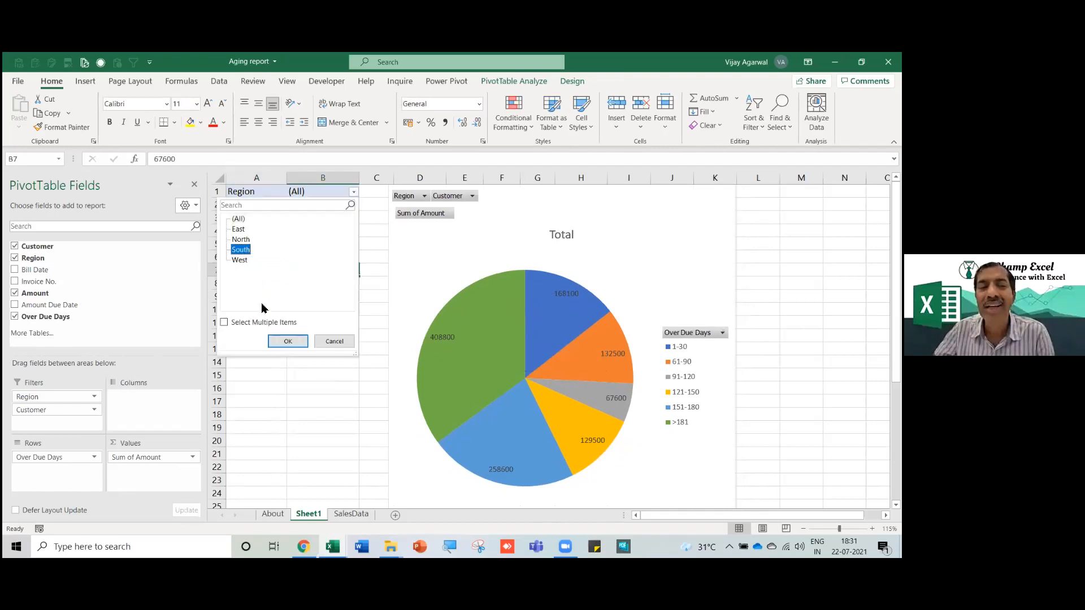
{"action": "left_click", "coordinate": [291, 340]}
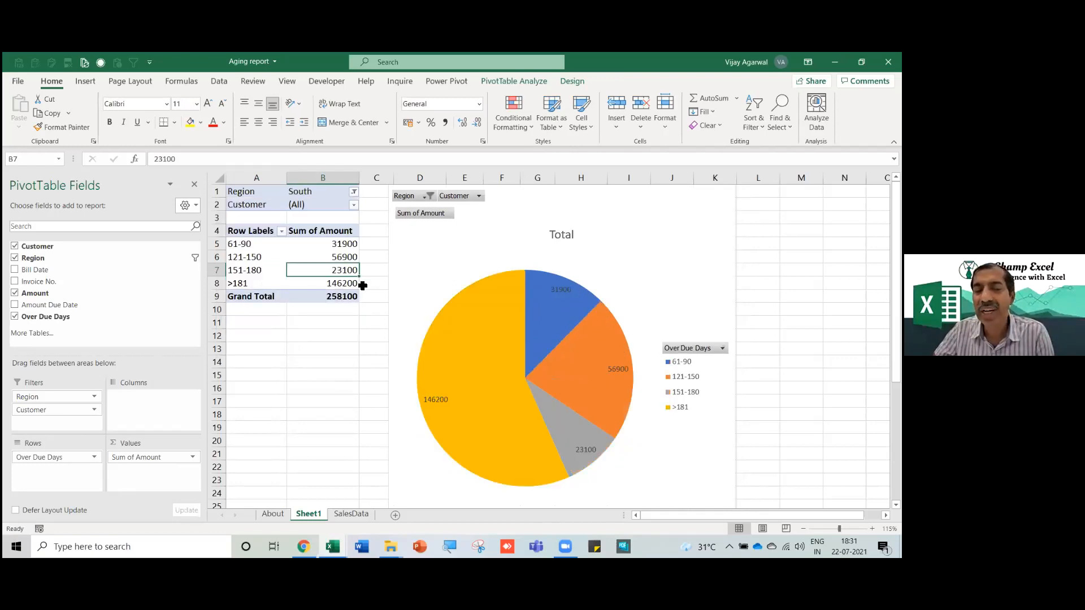
{"action": "left_click", "coordinate": [338, 284]}
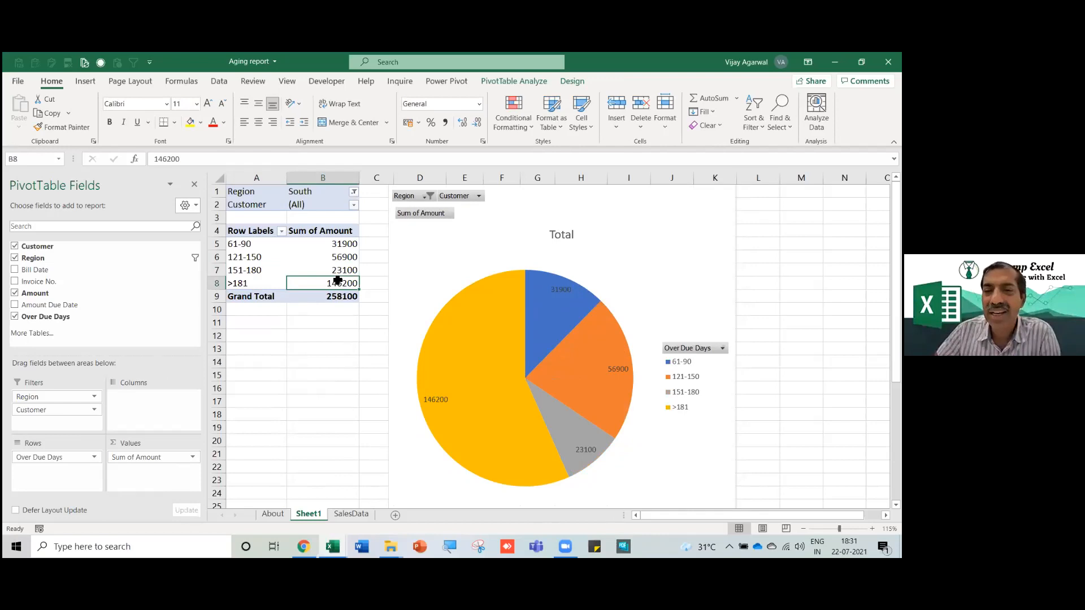
Drill into the 146200 >181 total on a new sheet, then widen the Bill Date and Customer columns.
{"action": "mouse_move", "coordinate": [331, 283]}
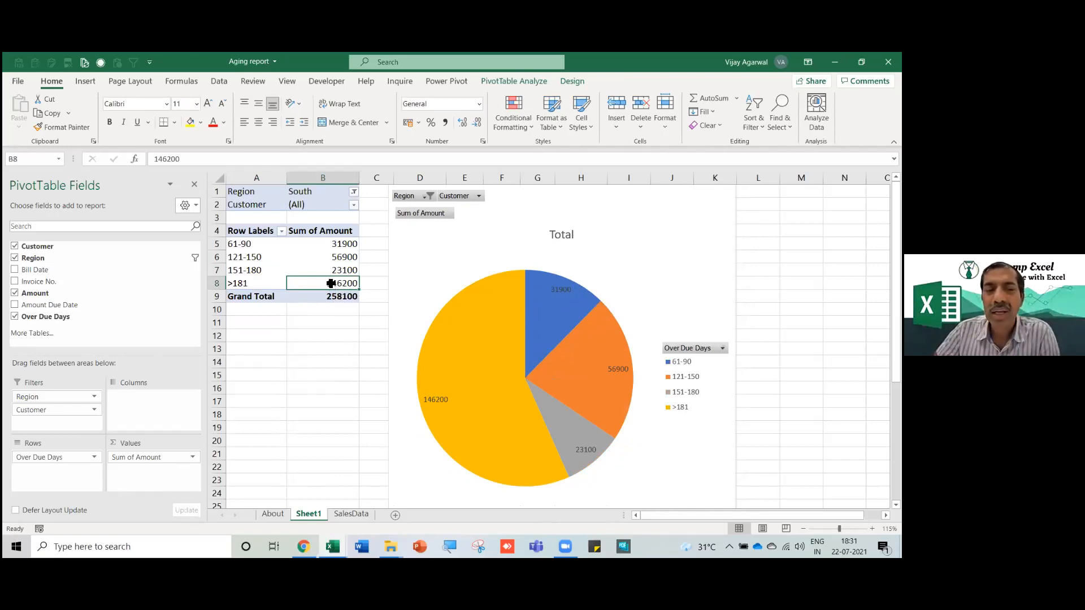
{"action": "double_click", "coordinate": [332, 284]}
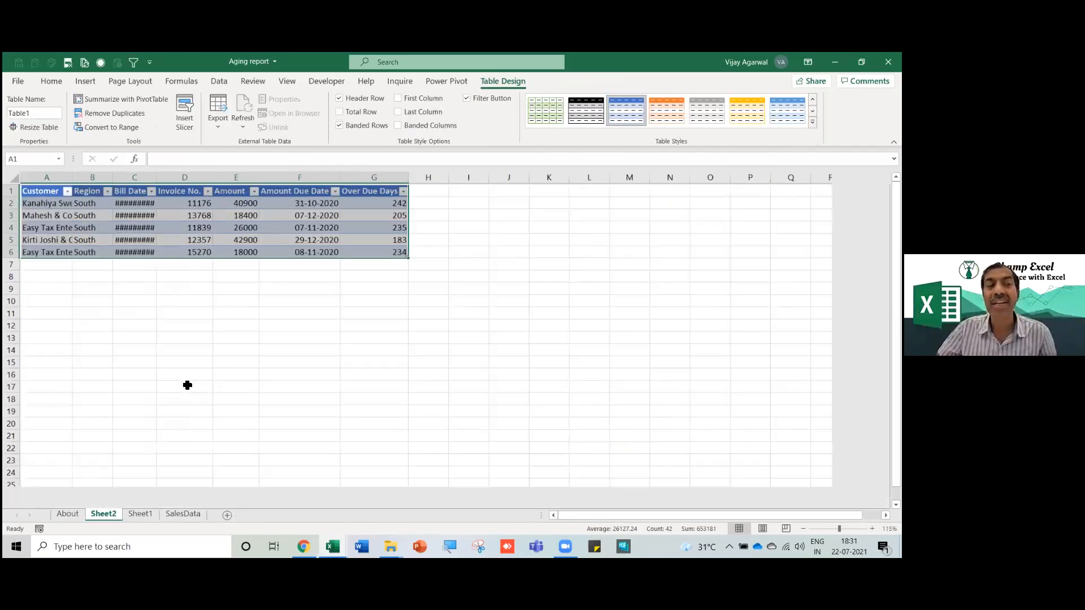
{"action": "scroll", "coordinate": [188, 384], "scroll_direction": "up", "scroll_amount": 2}
{"action": "left_click_drag", "start_coordinate": [211, 180], "coordinate": [217, 183]}
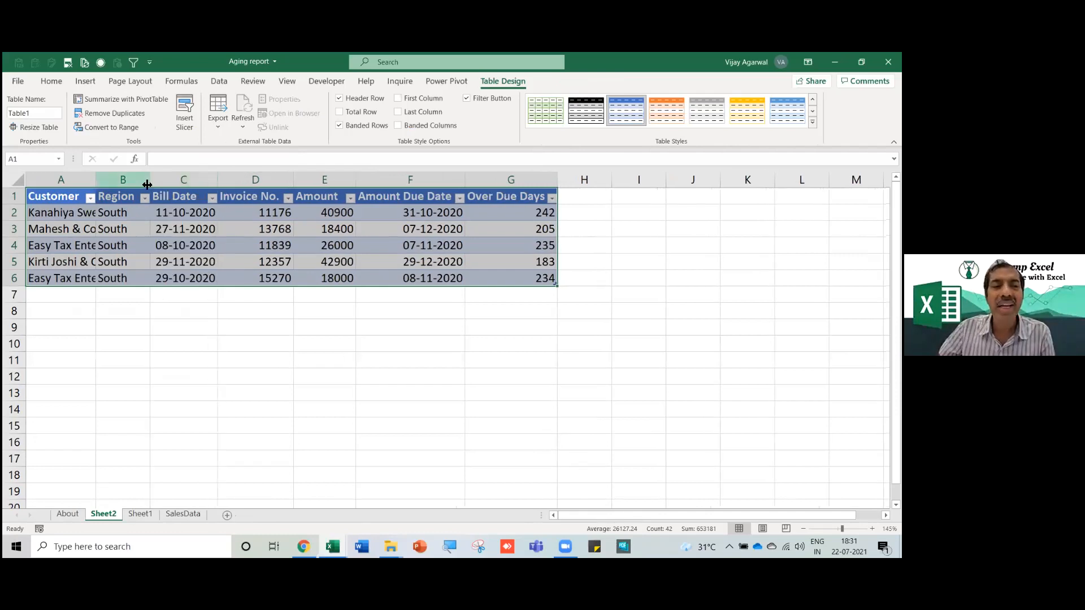
{"action": "double_click", "coordinate": [95, 180]}
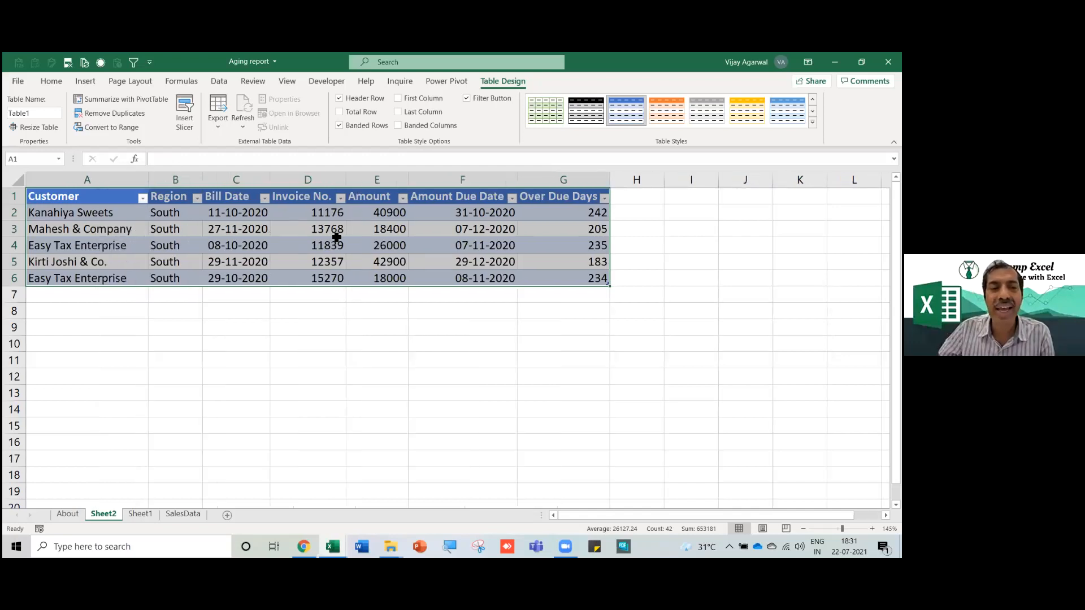
Select the Over Due Days and Amount values, including the 42900 row at 183 days.
{"action": "left_click_drag", "start_coordinate": [598, 212], "coordinate": [599, 296]}
{"action": "left_click_drag", "start_coordinate": [369, 216], "coordinate": [373, 253]}
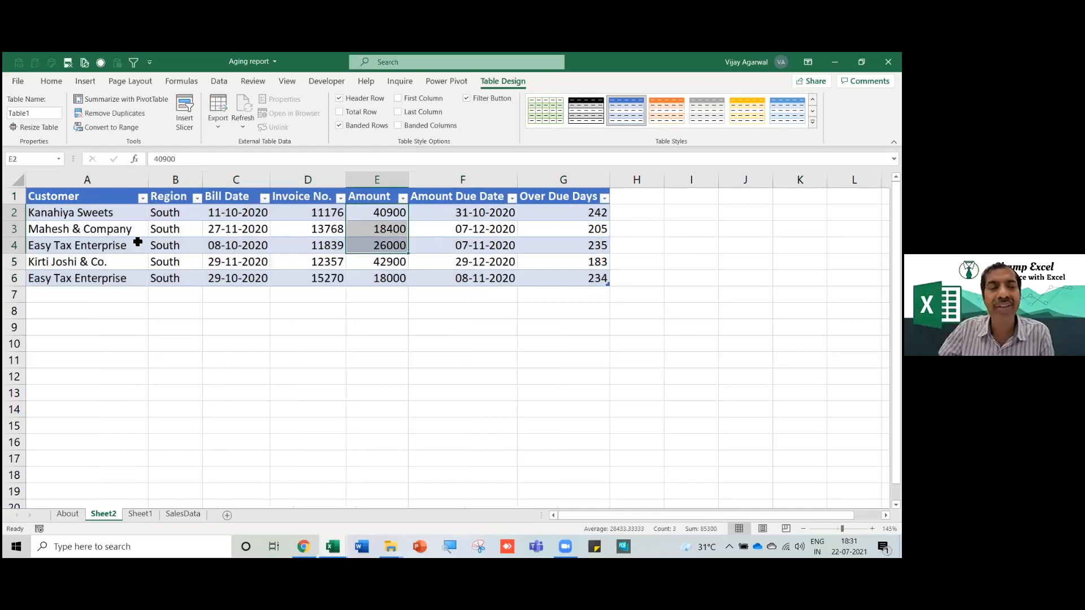
{"action": "left_click", "coordinate": [113, 247]}
{"action": "left_click", "coordinate": [89, 263]}
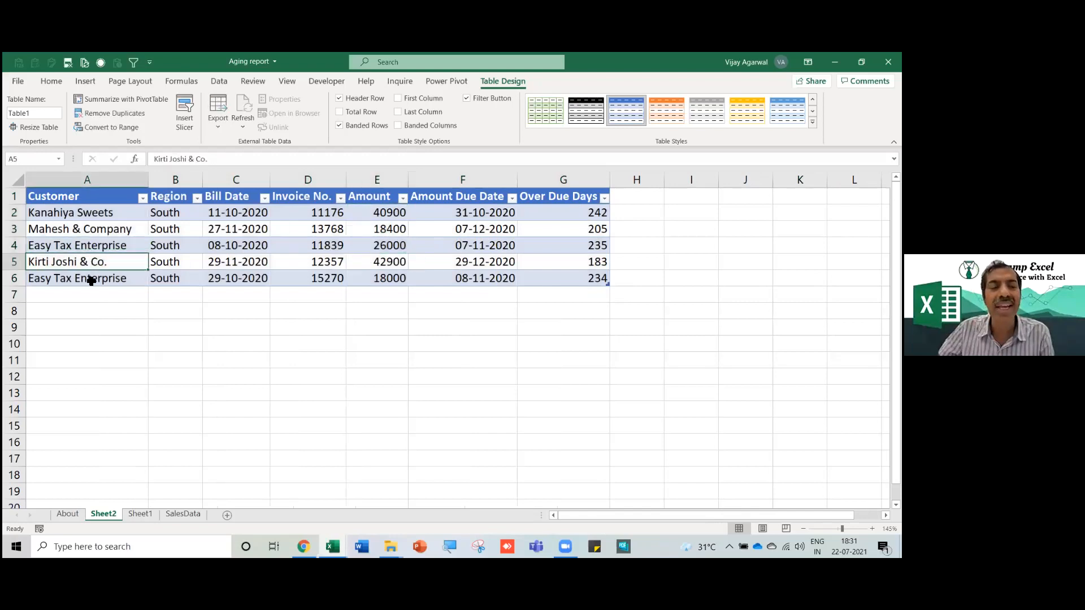
{"action": "left_click", "coordinate": [397, 263]}
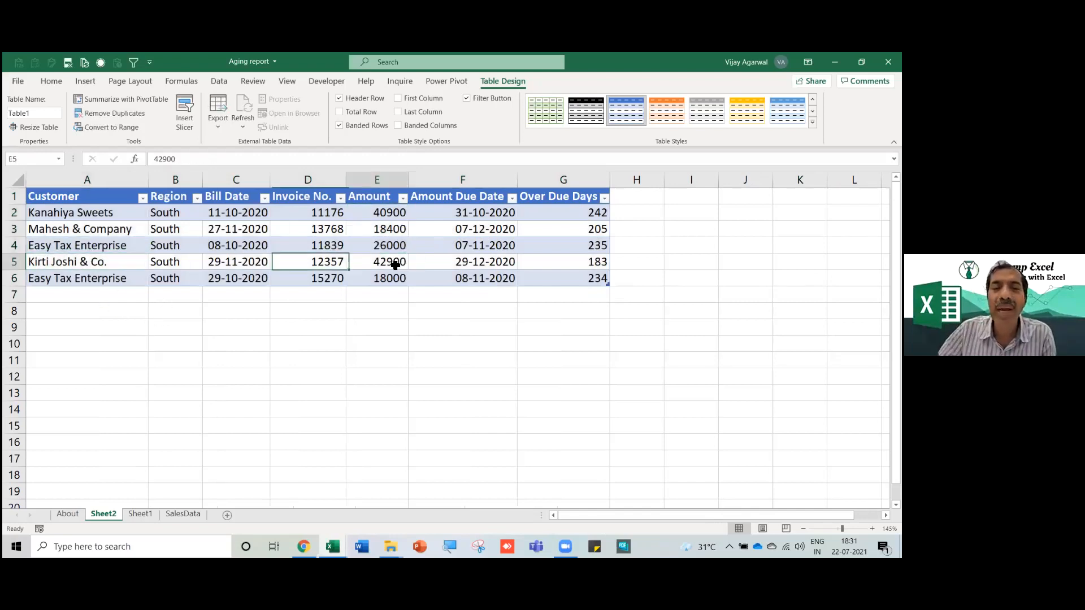
{"action": "left_click", "coordinate": [598, 263]}
{"action": "left_click_drag", "start_coordinate": [596, 214], "coordinate": [594, 278]}
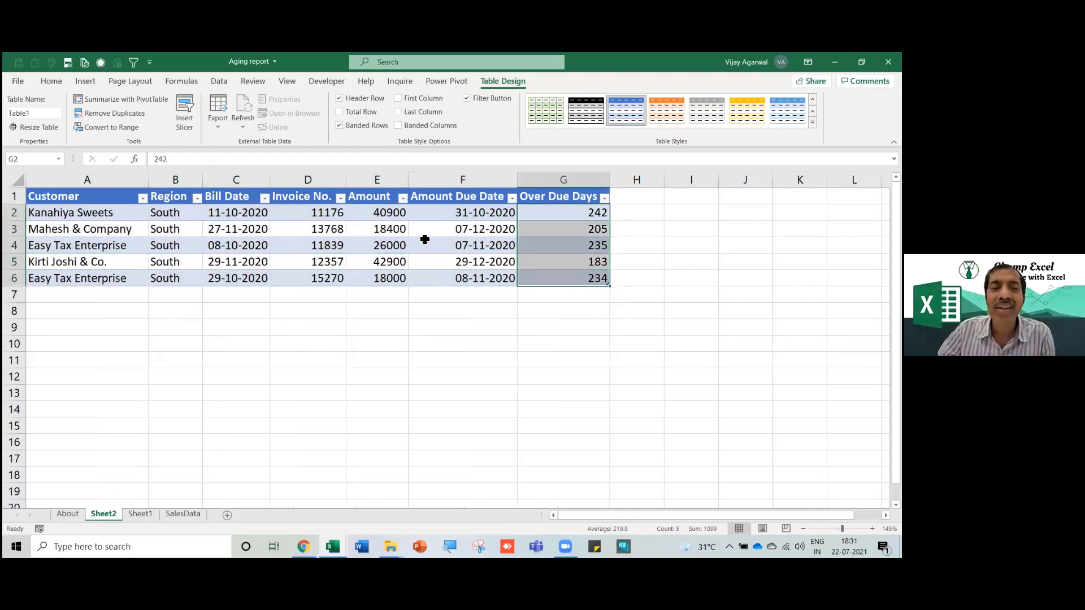
Widen the Invoice No. and Amount Due Date columns and select rows of the drilled-down table.
{"action": "left_click_drag", "start_coordinate": [346, 180], "coordinate": [440, 179]}
{"action": "left_click_drag", "start_coordinate": [548, 180], "coordinate": [561, 180]}
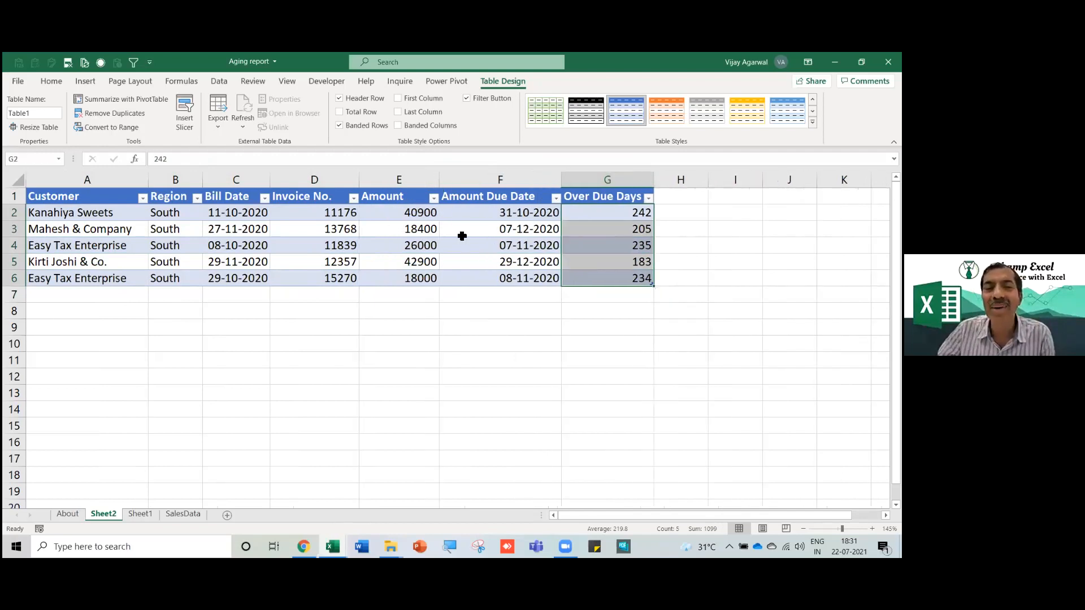
{"action": "left_click_drag", "start_coordinate": [113, 202], "coordinate": [630, 277]}
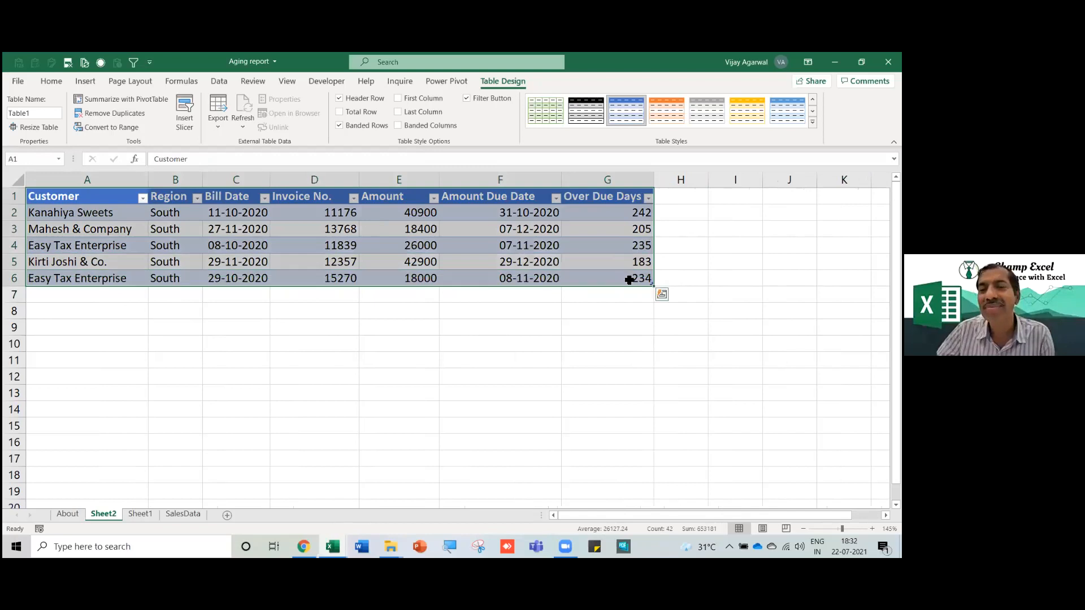
{"action": "left_click", "coordinate": [615, 346]}
{"action": "left_click", "coordinate": [588, 268]}
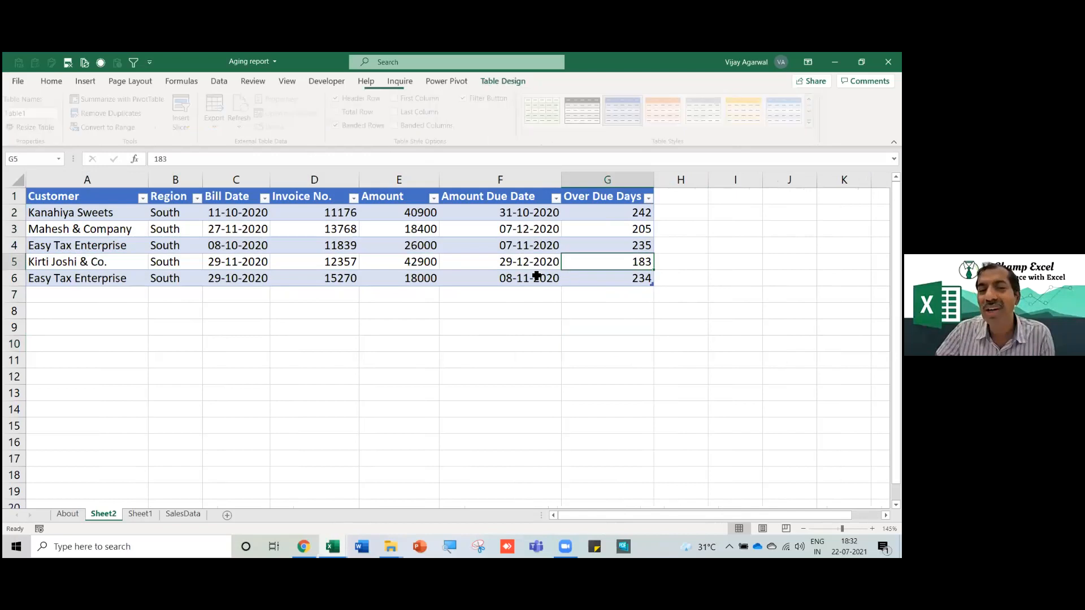
{"action": "left_click_drag", "start_coordinate": [85, 262], "coordinate": [643, 262]}
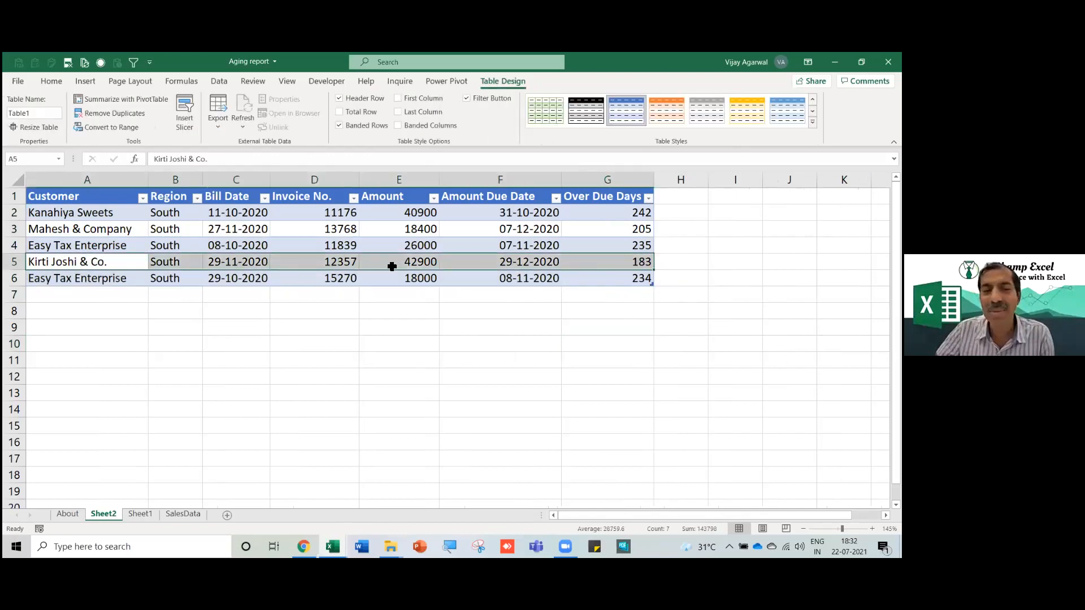
{"action": "left_click", "coordinate": [67, 263]}
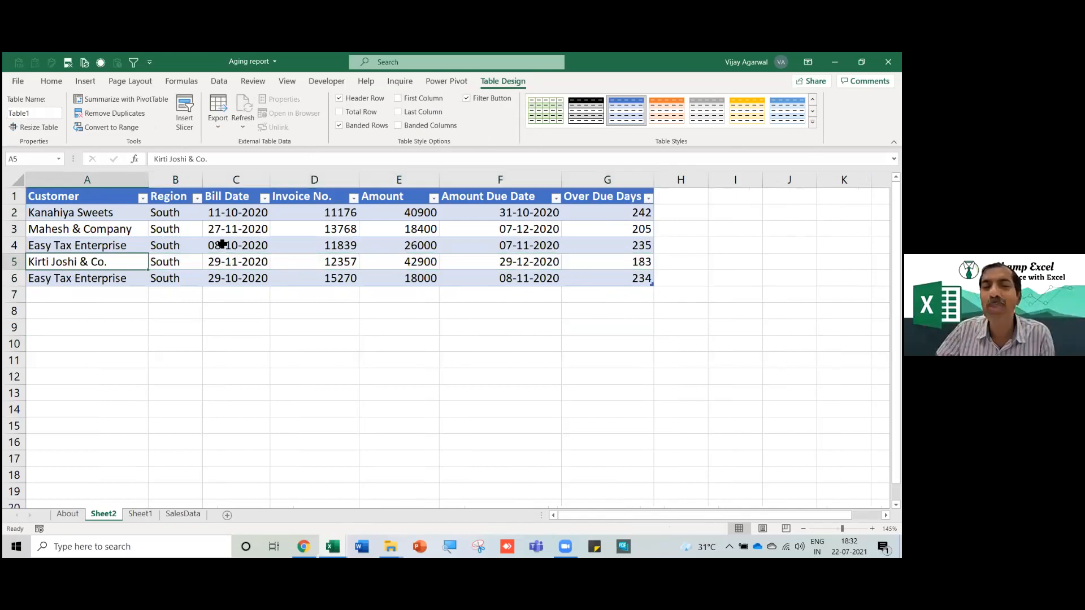
{"action": "left_click_drag", "start_coordinate": [109, 196], "coordinate": [595, 282]}
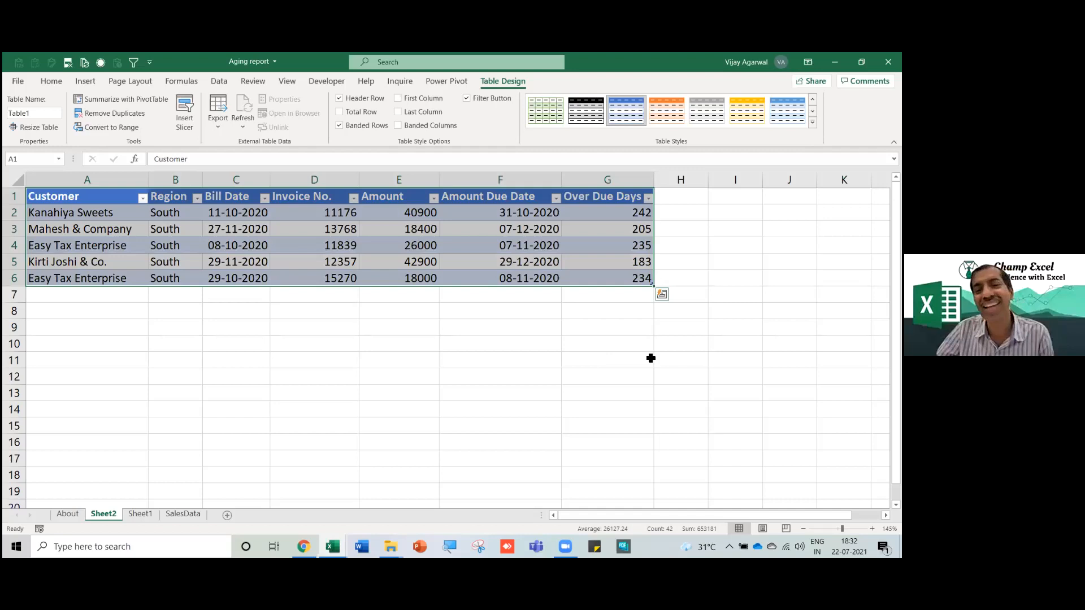
{"action": "left_click", "coordinate": [681, 310]}
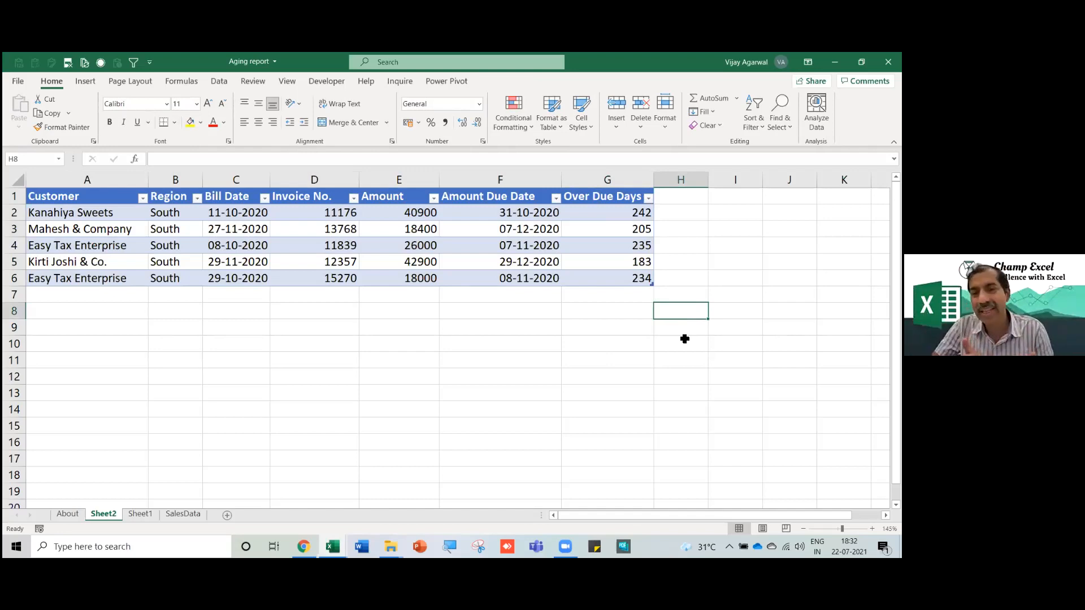
Browse the open Cost Efficiency and Product Sale Analysis Dashboard workbooks, then return to the Aging report.
{"action": "left_click", "coordinate": [529, 364]}
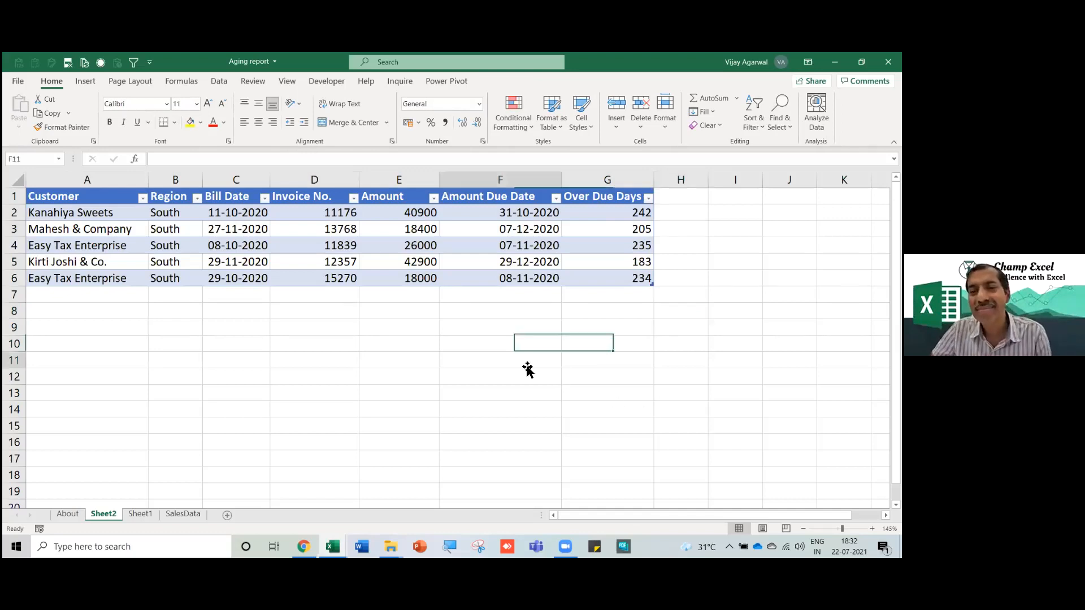
{"action": "left_click", "coordinate": [332, 547]}
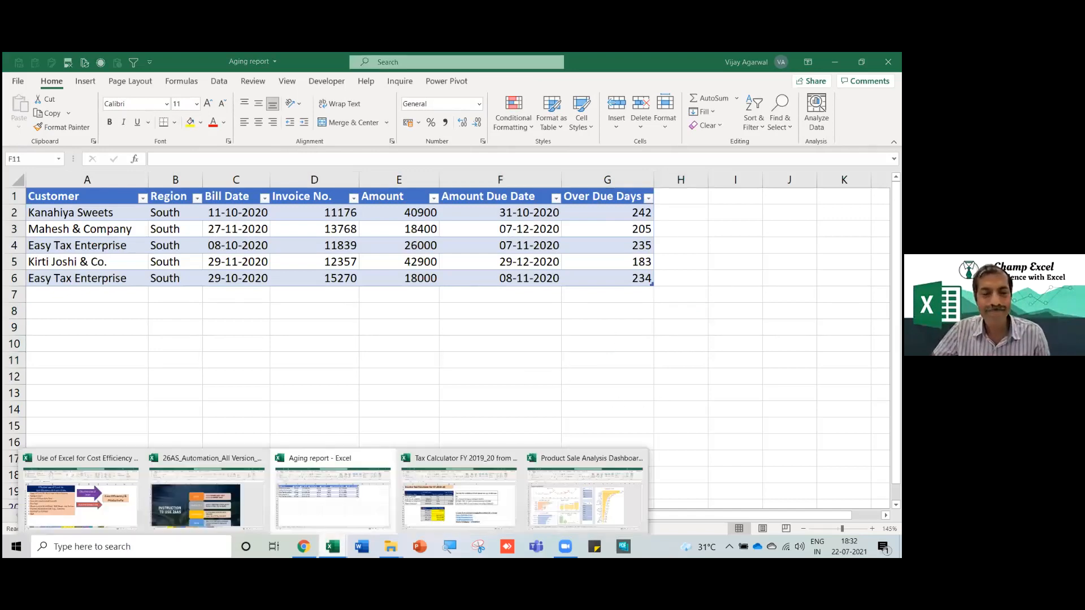
{"action": "left_click", "coordinate": [90, 508]}
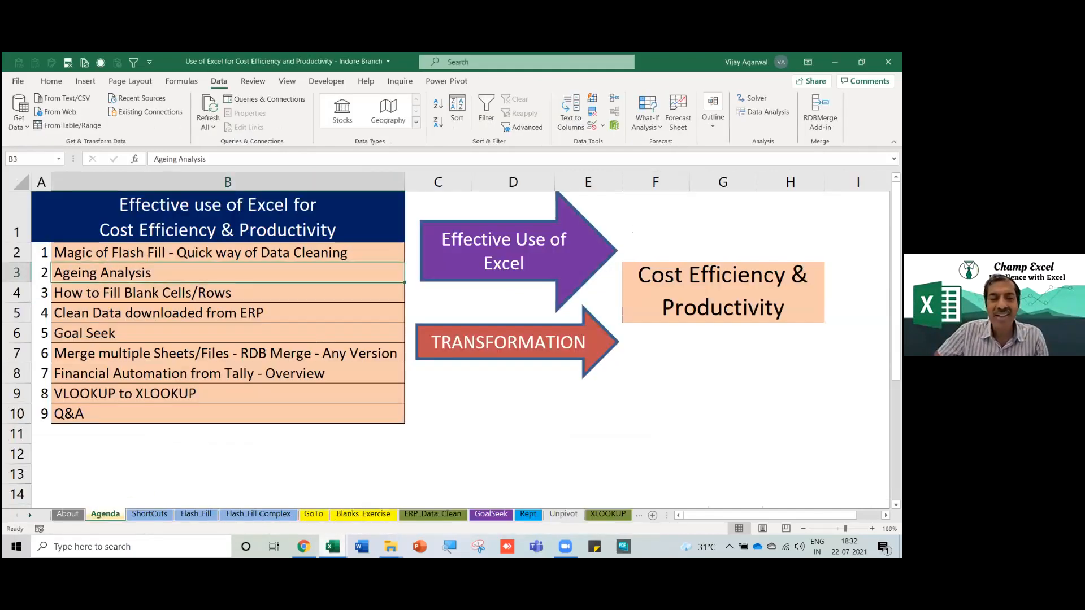
{"action": "mouse_move", "coordinate": [332, 547]}
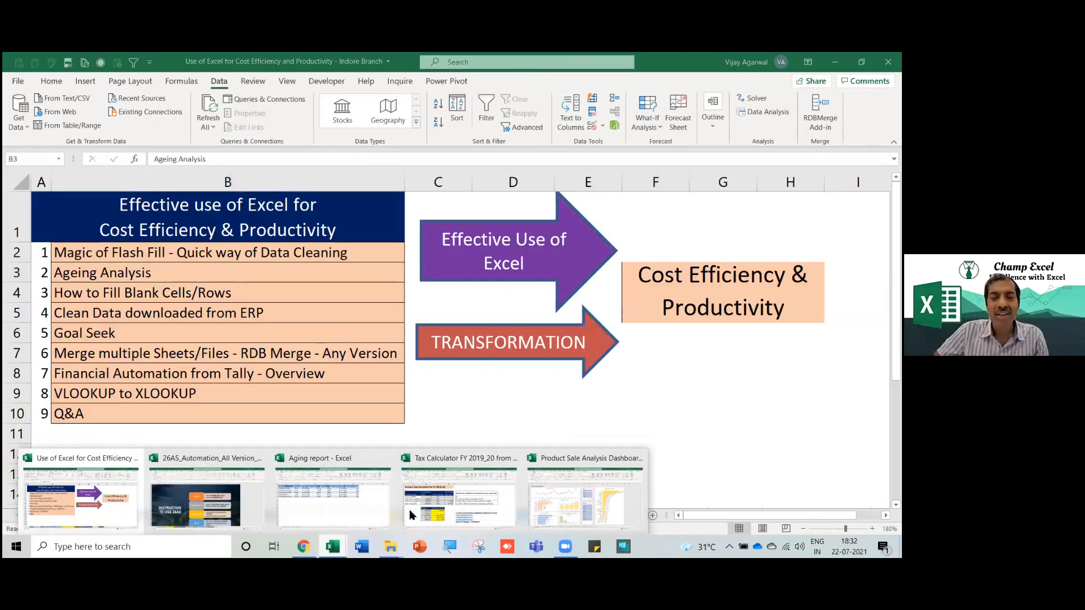
{"action": "left_click", "coordinate": [541, 505]}
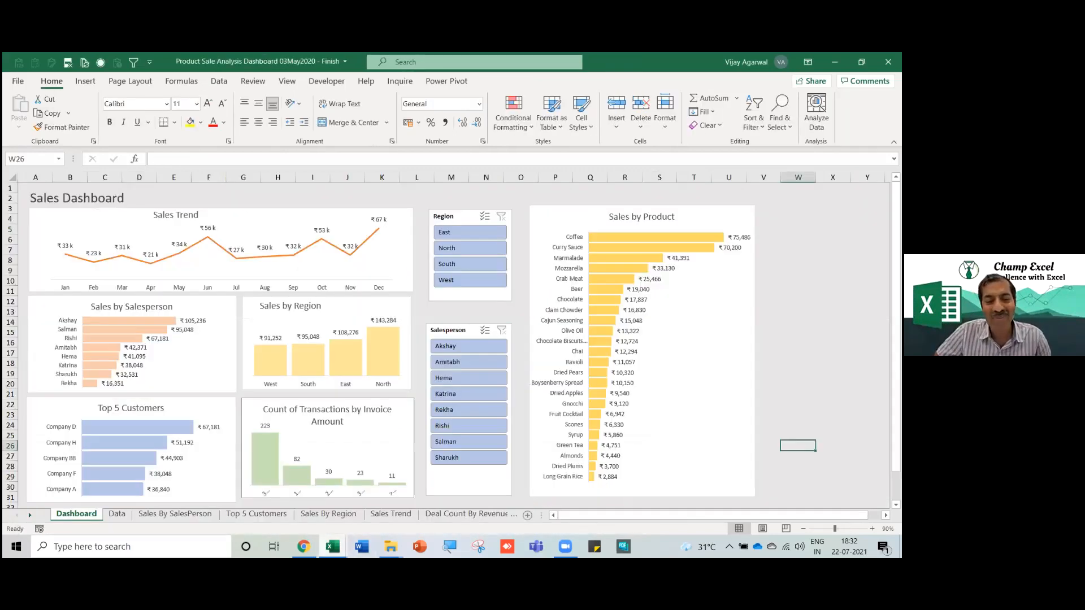
{"action": "mouse_move", "coordinate": [324, 546]}
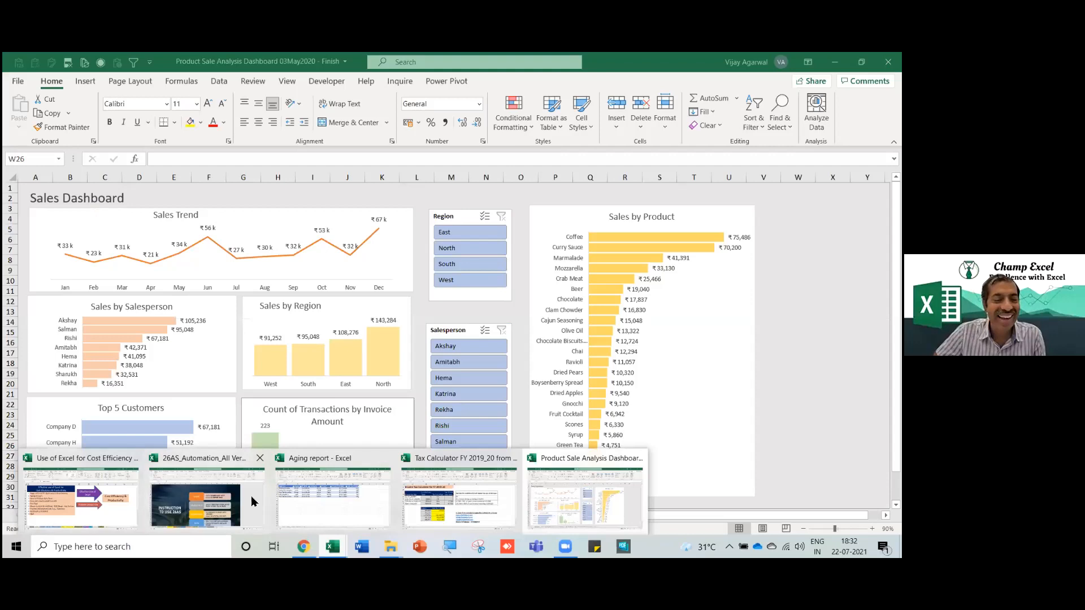
{"action": "left_click", "coordinate": [363, 503]}
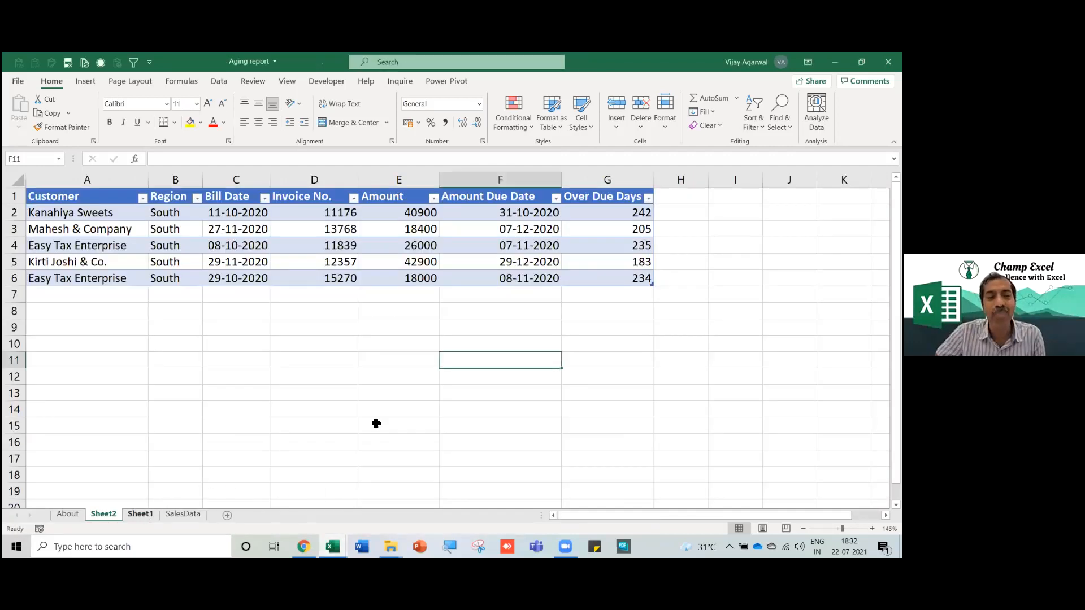
Check Sheet1 and SalesData's Customer header, then bring the Product Sale Analysis Dashboard workbook forward.
{"action": "key", "text": "ctrl+Page_Down"}
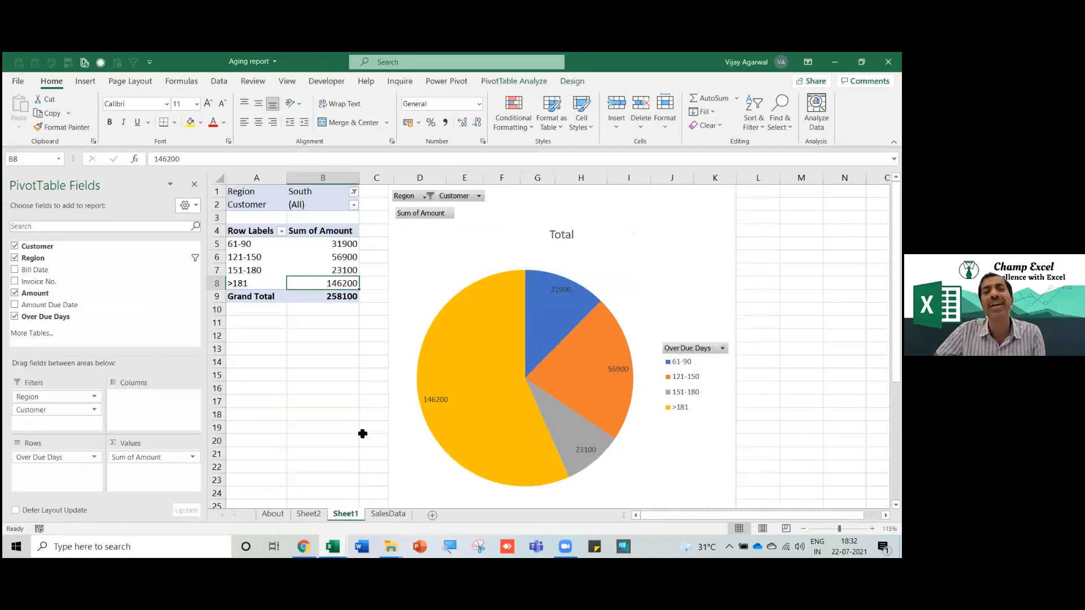
{"action": "left_click", "coordinate": [383, 514]}
{"action": "scroll", "coordinate": [345, 408], "scroll_direction": "up", "scroll_amount": 8}
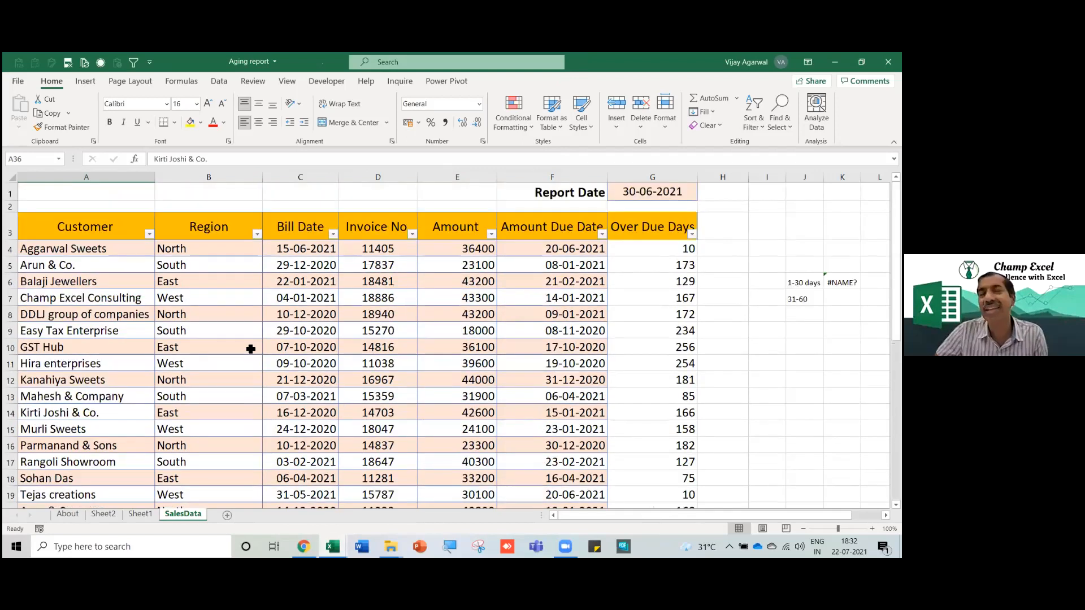
{"action": "left_click", "coordinate": [104, 230]}
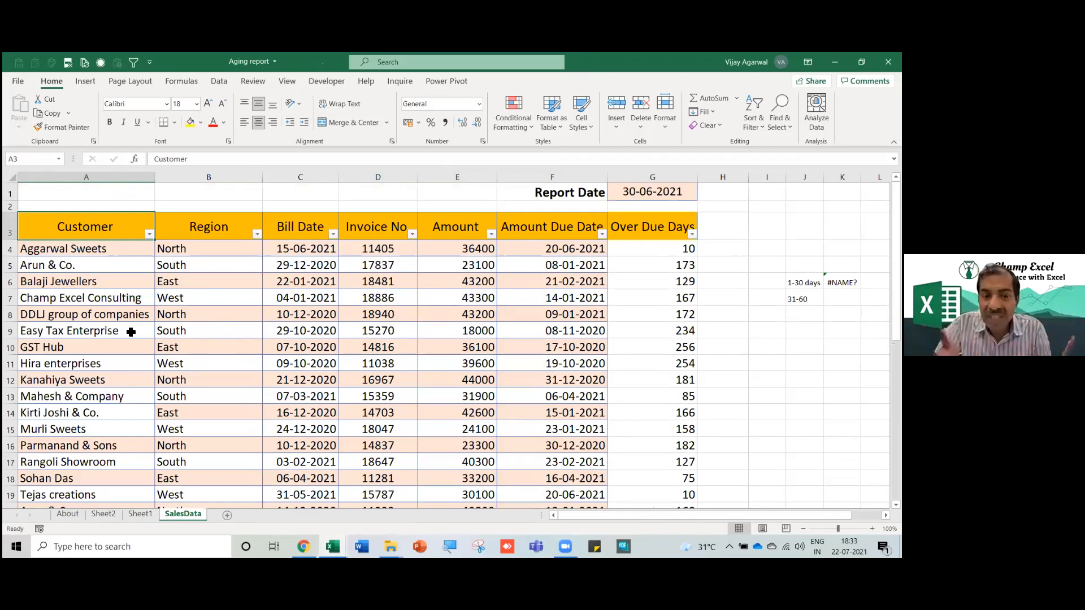
{"action": "mouse_move", "coordinate": [332, 546]}
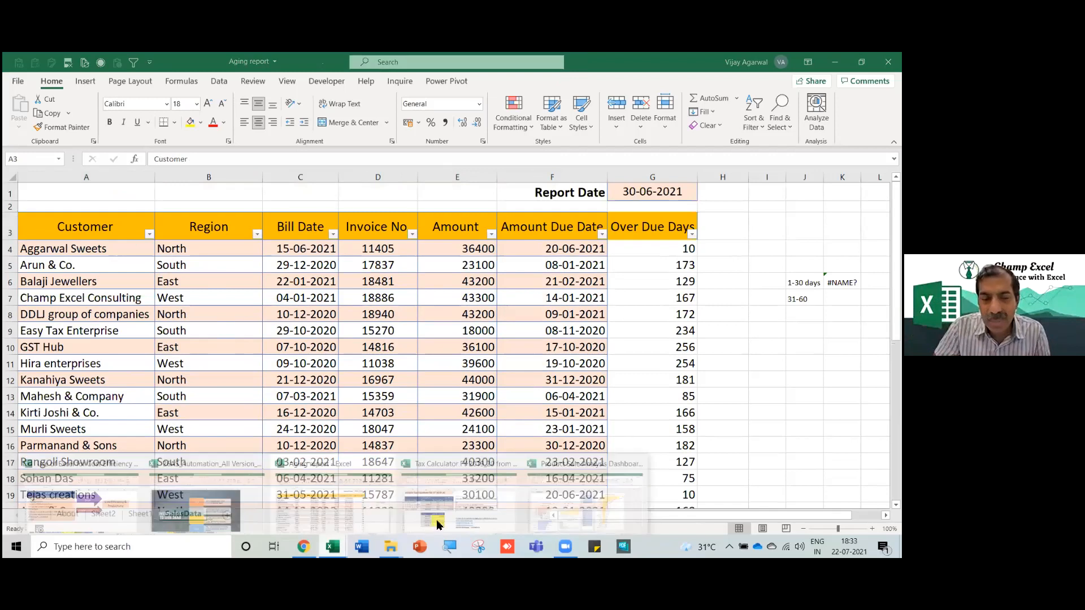
{"action": "left_click", "coordinate": [562, 508]}
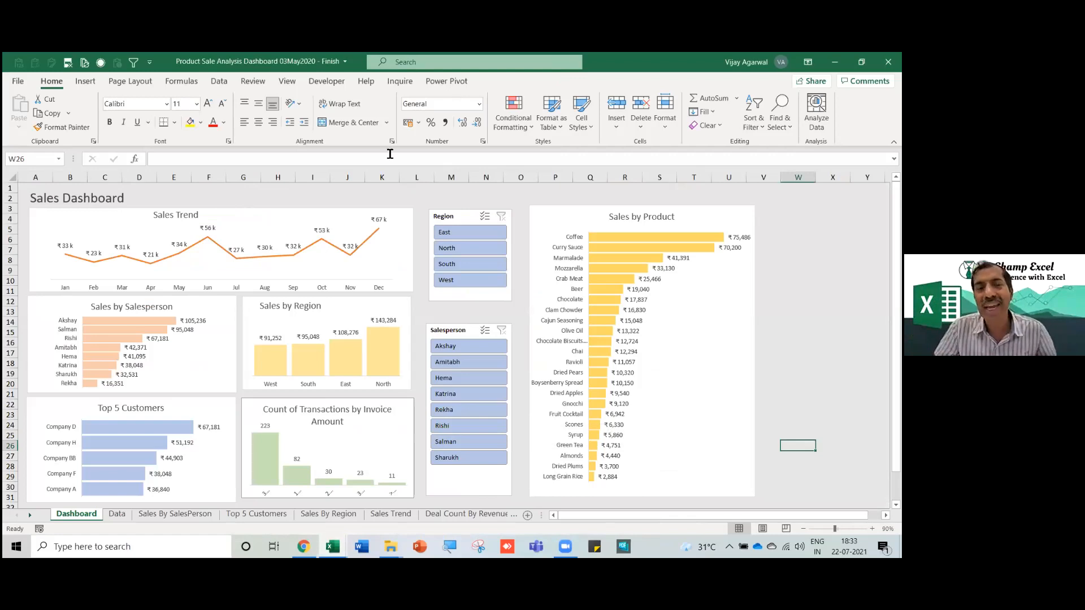
{"action": "double_click", "coordinate": [51, 82]}
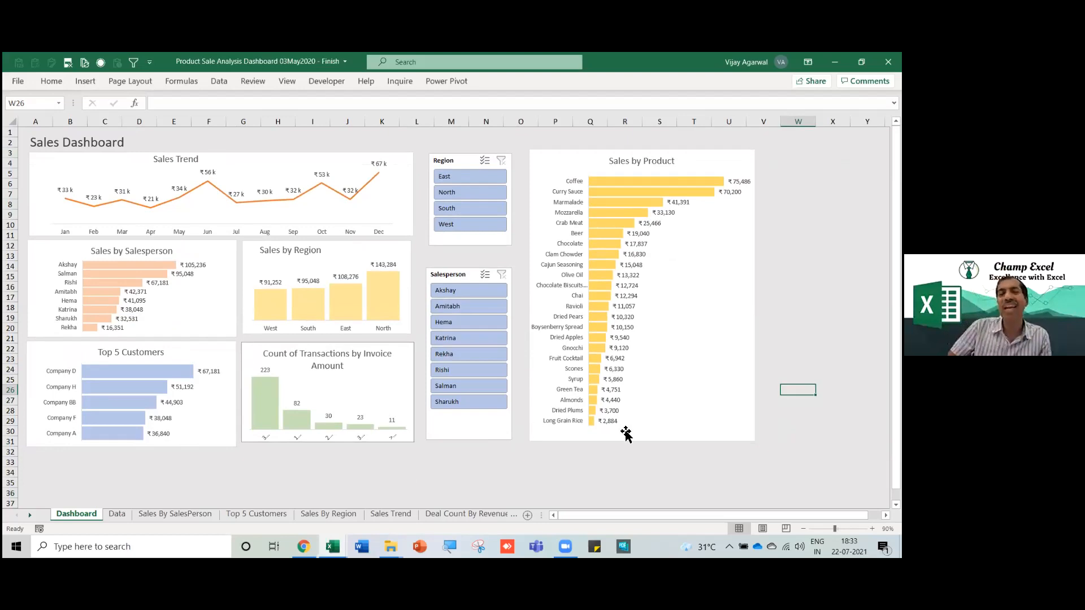
{"action": "left_click", "coordinate": [872, 529]}
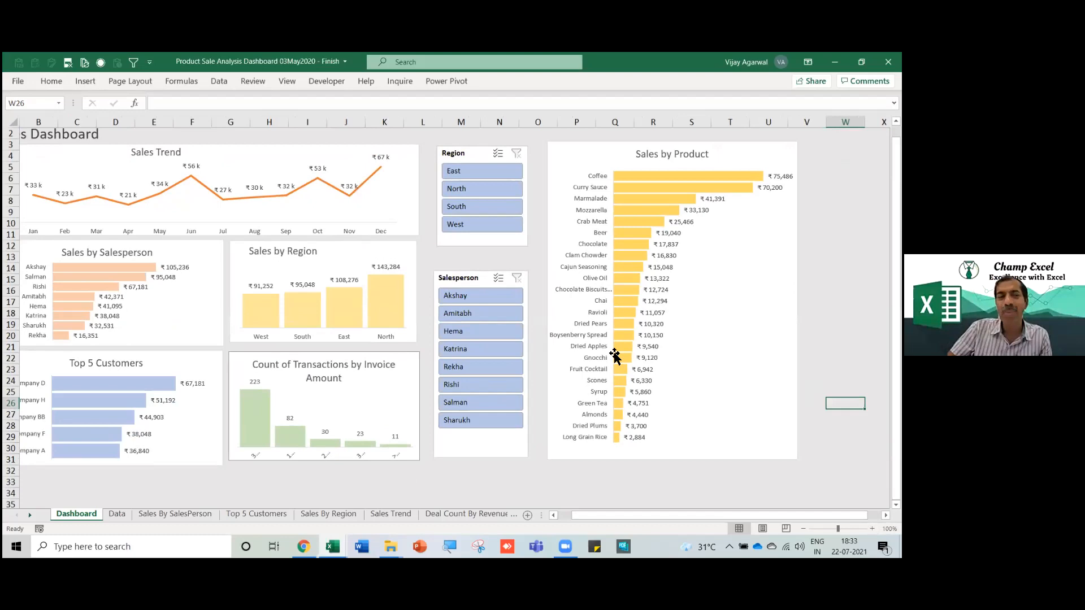
{"action": "left_click", "coordinate": [149, 491]}
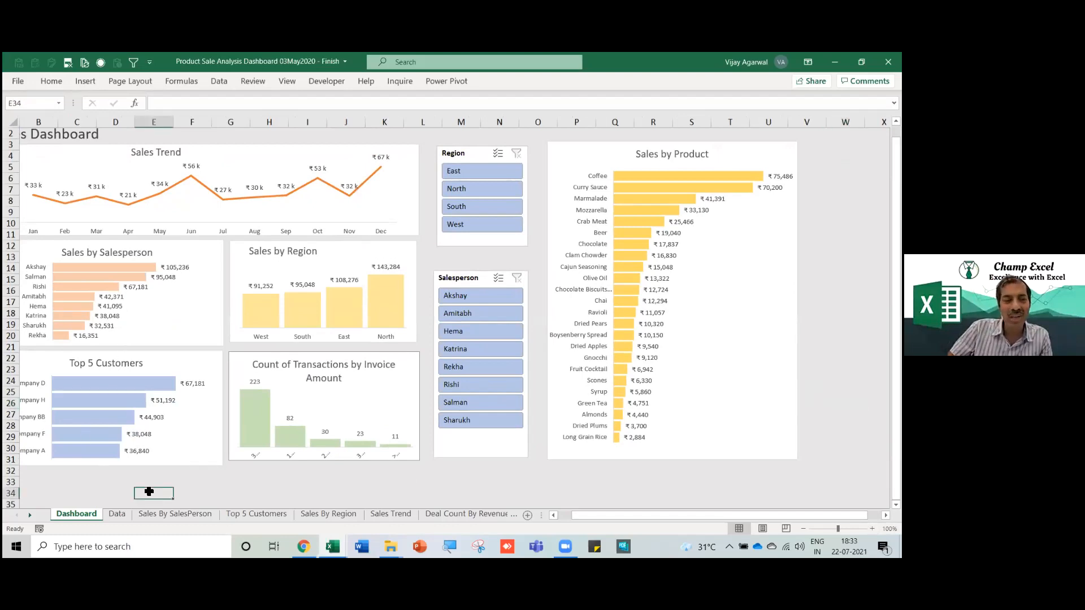
{"action": "key", "text": "Left"}
{"action": "key", "text": "Left"}
{"action": "key", "text": "Left"}
{"action": "key", "text": "Left"}
{"action": "key", "text": "Up"}
{"action": "key", "text": "Up"}
{"action": "key", "text": "Up"}
{"action": "key", "text": "Up"}
{"action": "key", "text": "Up"}
{"action": "key", "text": "Up"}
{"action": "key", "text": "Up"}
{"action": "key", "text": "Up"}
{"action": "key", "text": "Up"}
{"action": "key", "text": "Up"}
{"action": "key", "text": "Up"}
{"action": "key", "text": "Up"}
{"action": "key", "text": "Up"}
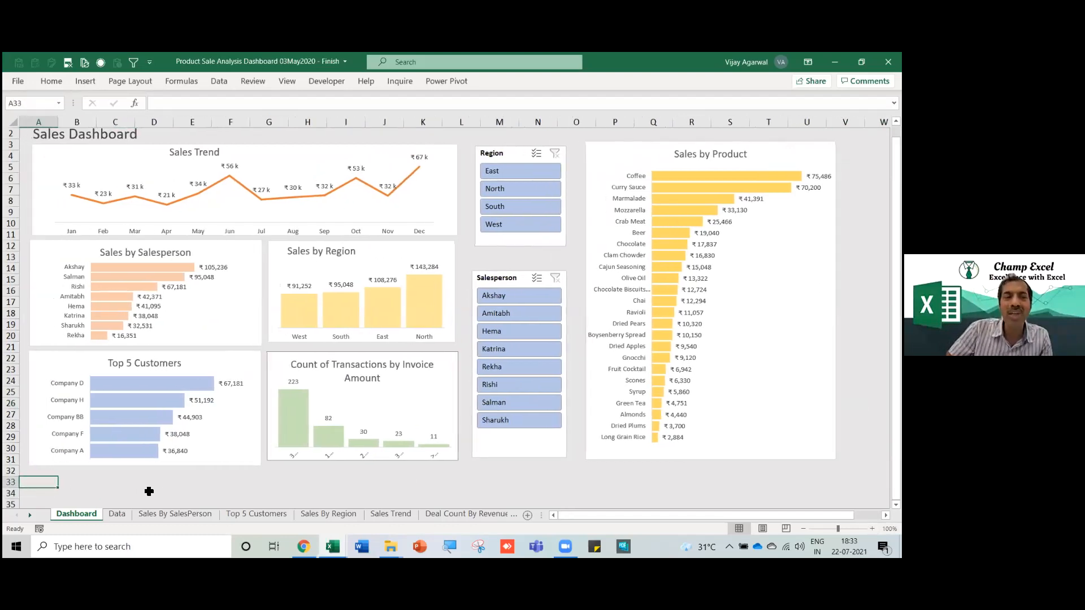
{"action": "key", "text": "Up"}
{"action": "key", "text": "Up"}
{"action": "key", "text": "Up"}
{"action": "key", "text": "Up"}
{"action": "key", "text": "Up"}
{"action": "key", "text": "Up"}
{"action": "key", "text": "Up"}
{"action": "key", "text": "Up"}
{"action": "key", "text": "Up"}
{"action": "key", "text": "Up"}
{"action": "key", "text": "Up"}
{"action": "key", "text": "Up"}
{"action": "key", "text": "Up"}
{"action": "key", "text": "Up"}
{"action": "key", "text": "Up"}
{"action": "key", "text": "Up"}
{"action": "key", "text": "Up"}
{"action": "key", "text": "Up"}
{"action": "key", "text": "Up"}
{"action": "key", "text": "Up"}
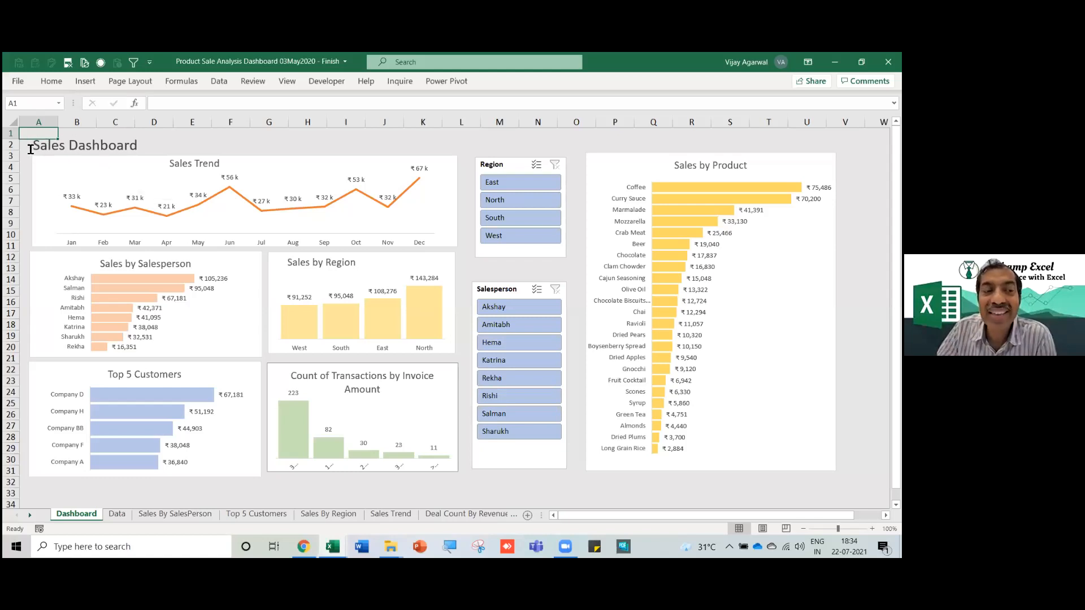
Show the Data sheet's Order Details for 2019 table from its top-left cell.
{"action": "left_click", "coordinate": [117, 515]}
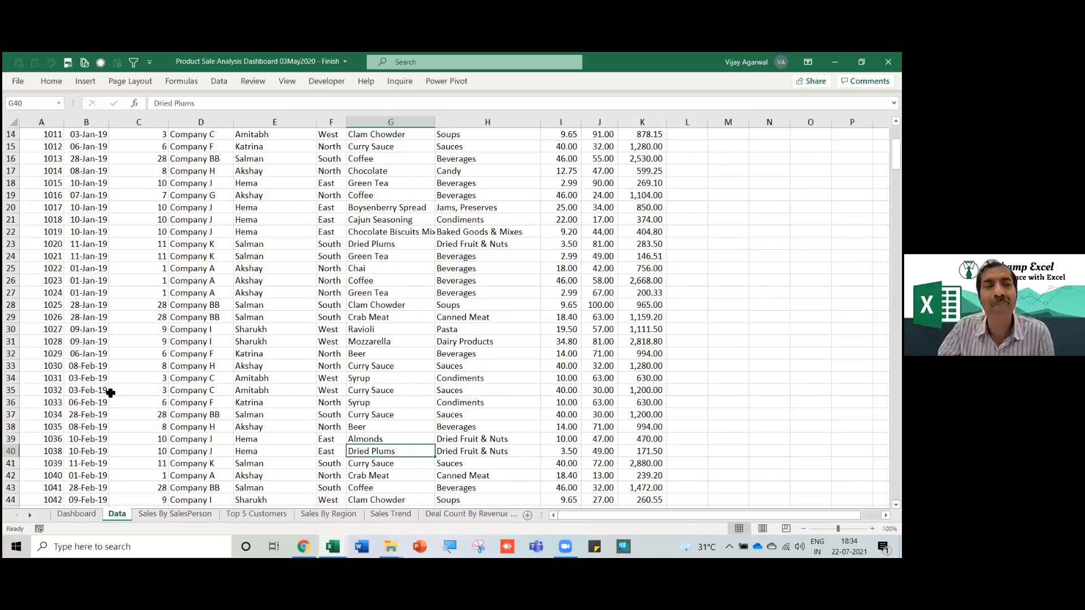
{"action": "scroll", "coordinate": [110, 392], "scroll_direction": "up", "scroll_amount": 5}
{"action": "key", "text": "ctrl+Home"}
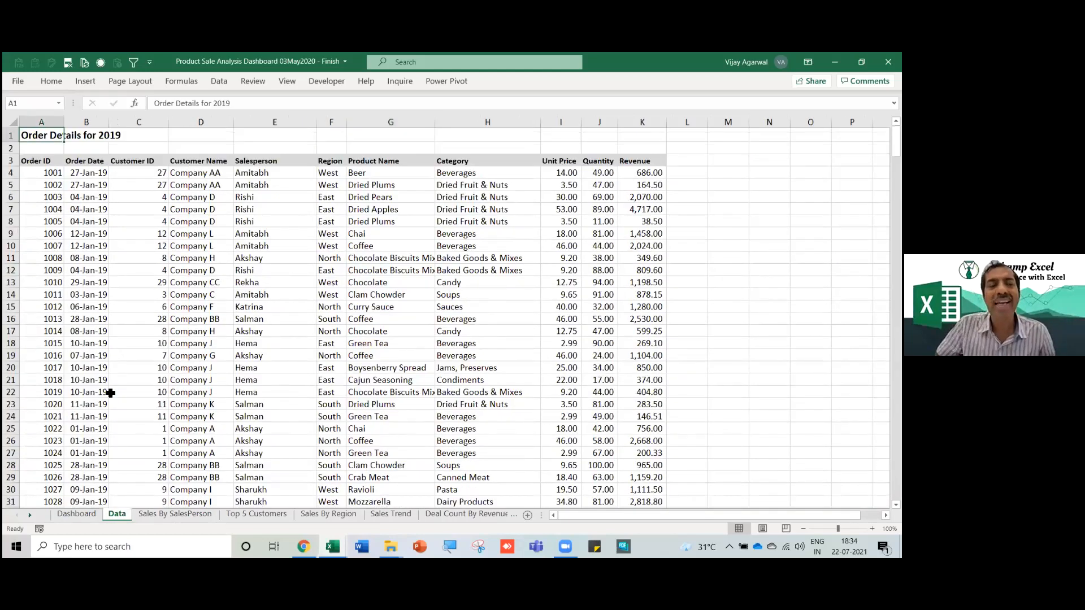
{"action": "scroll", "coordinate": [107, 355], "scroll_direction": "up", "scroll_amount": 3, "text": "ctrl"}
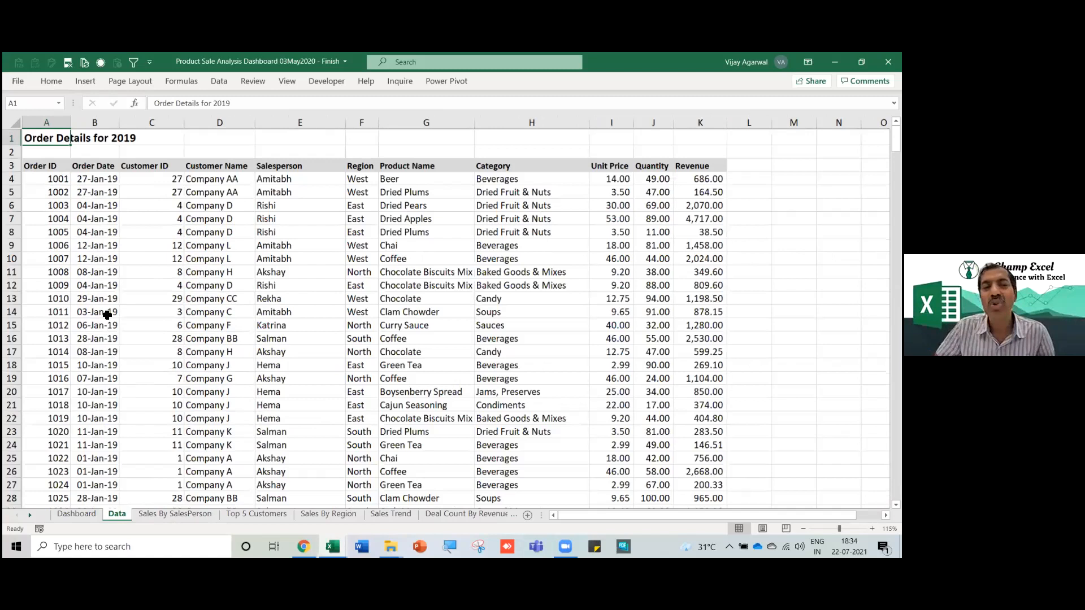
Narrow column A and widen the Order Date and Customer ID columns.
{"action": "left_click", "coordinate": [111, 286]}
{"action": "left_click_drag", "start_coordinate": [81, 121], "coordinate": [78, 123]}
{"action": "left_click", "coordinate": [116, 222]}
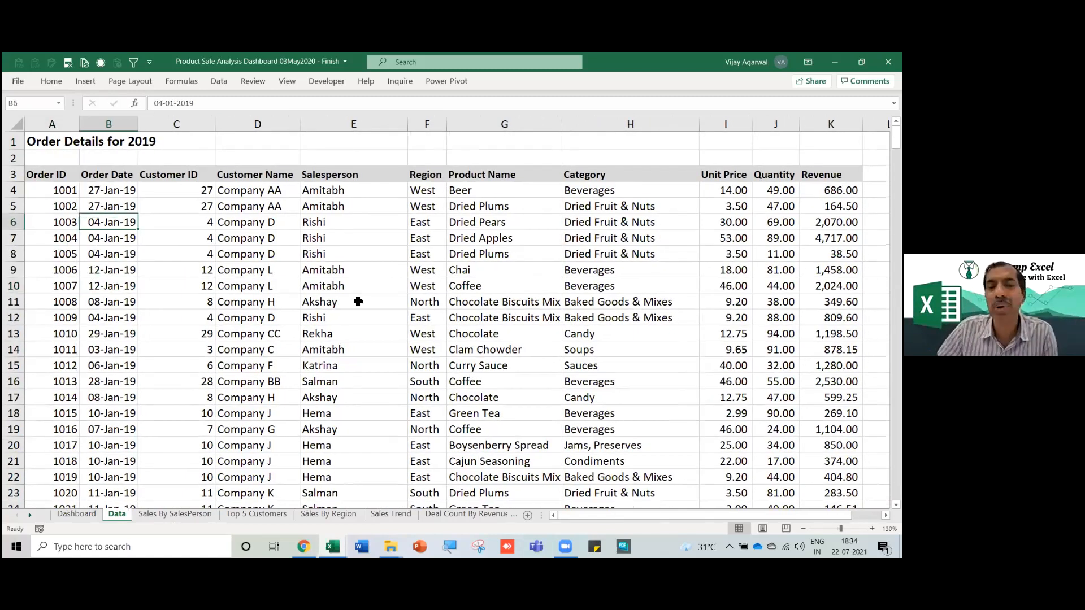
{"action": "left_click_drag", "start_coordinate": [139, 126], "coordinate": [145, 127]}
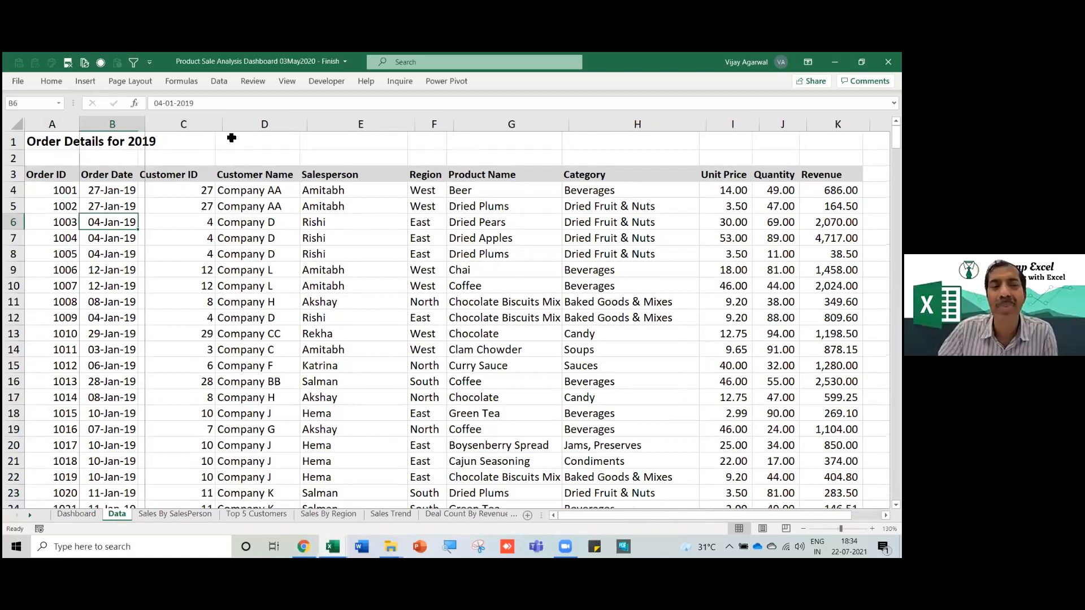
{"action": "left_click_drag", "start_coordinate": [221, 124], "coordinate": [219, 238]}
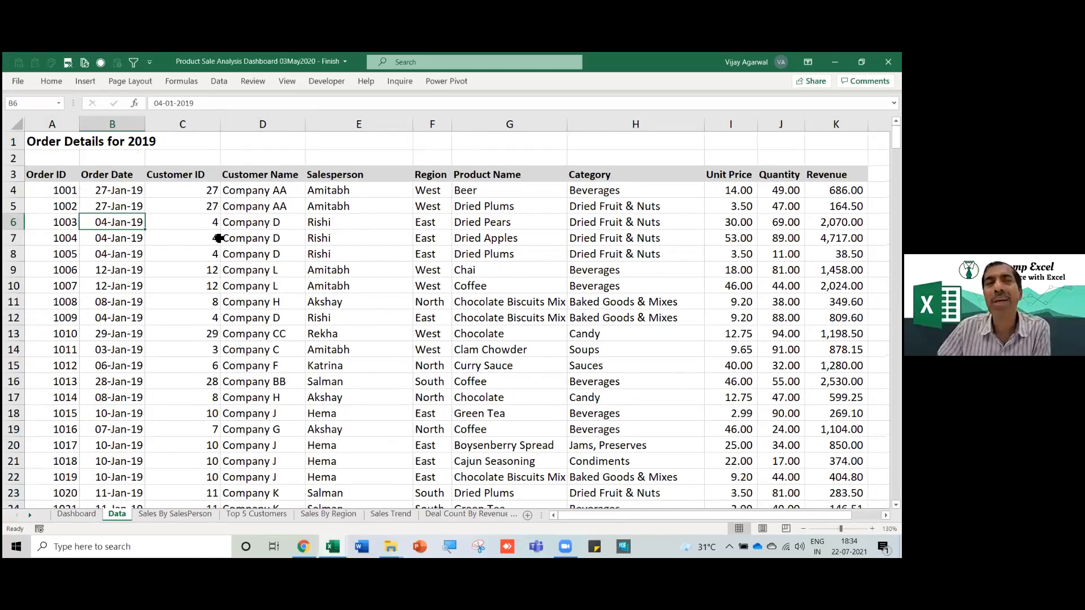
Select sample ranges of order IDs, order dates, customer IDs, customer names and salespersons.
{"action": "left_click", "coordinate": [50, 195]}
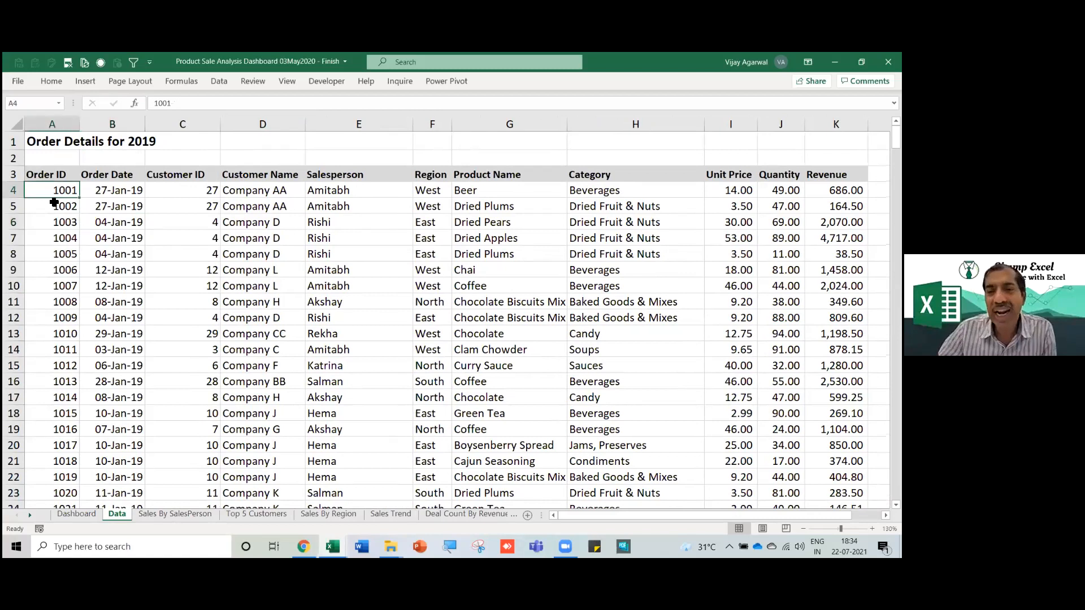
{"action": "left_click", "coordinate": [49, 284], "text": "shift"}
{"action": "left_click_drag", "start_coordinate": [113, 191], "coordinate": [113, 302]}
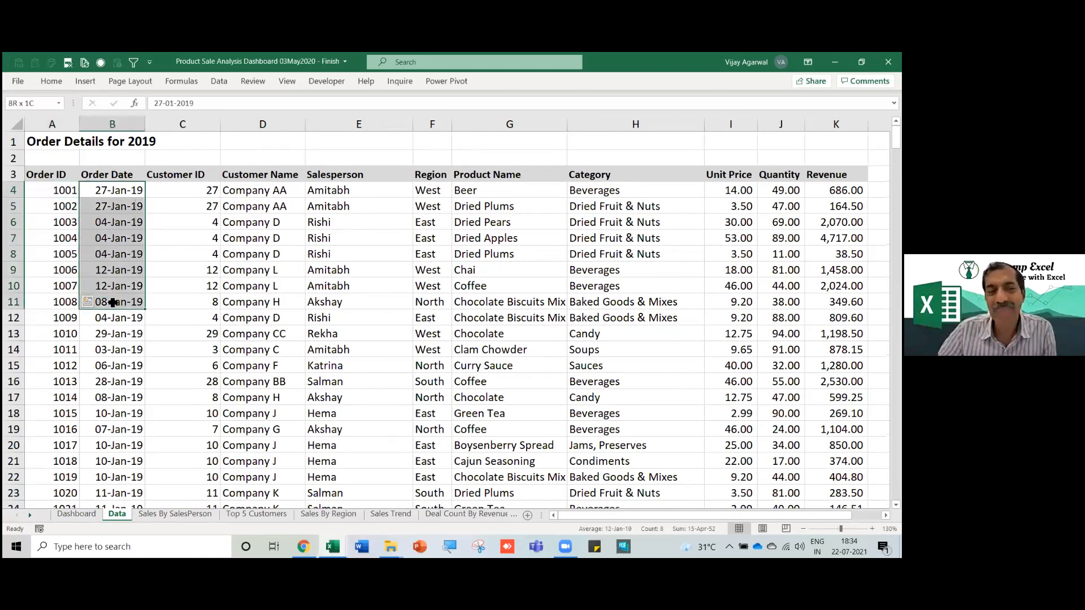
{"action": "left_click", "coordinate": [193, 197]}
{"action": "left_click_drag", "start_coordinate": [194, 199], "coordinate": [206, 295]}
{"action": "left_click_drag", "start_coordinate": [276, 191], "coordinate": [276, 299]}
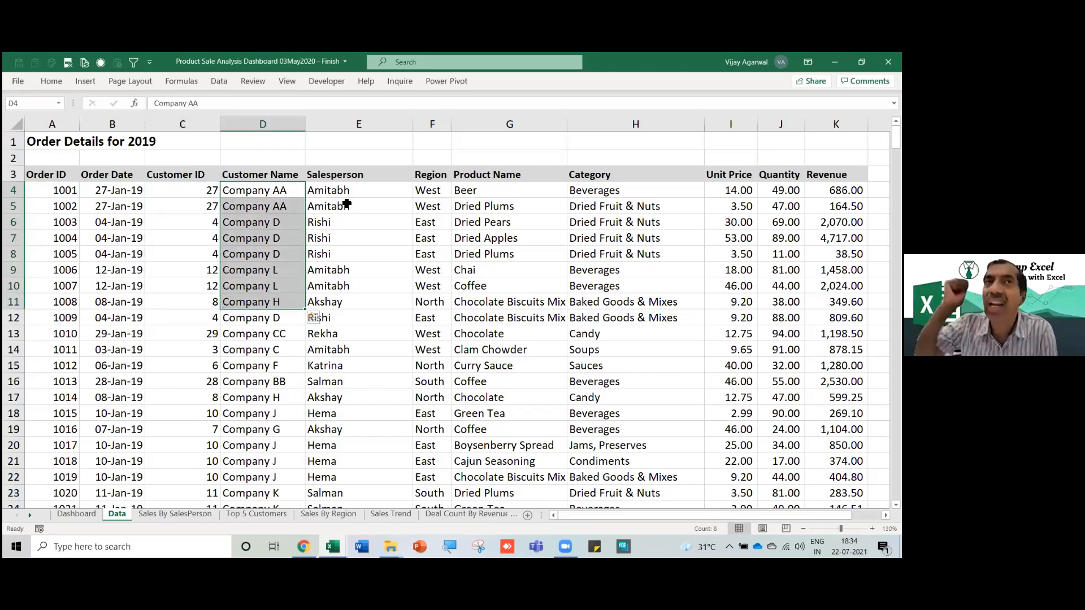
{"action": "left_click_drag", "start_coordinate": [358, 188], "coordinate": [360, 304]}
{"action": "left_click", "coordinate": [362, 226]}
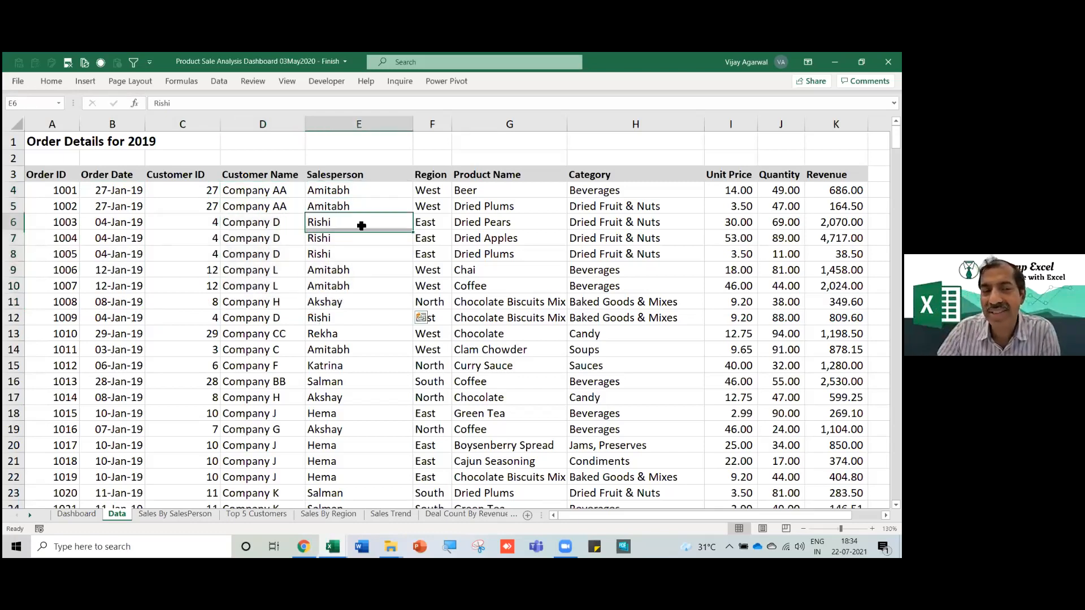
Widen the Region column F, then select sample Region, Product and Category ranges.
{"action": "left_click", "coordinate": [434, 173]}
{"action": "mouse_move", "coordinate": [456, 127]}
{"action": "left_mouse_down"}
{"action": "mouse_move", "coordinate": [451, 136]}
{"action": "mouse_move", "coordinate": [461, 129]}
{"action": "left_mouse_up"}
{"action": "left_click_drag", "start_coordinate": [339, 204], "coordinate": [356, 286]}
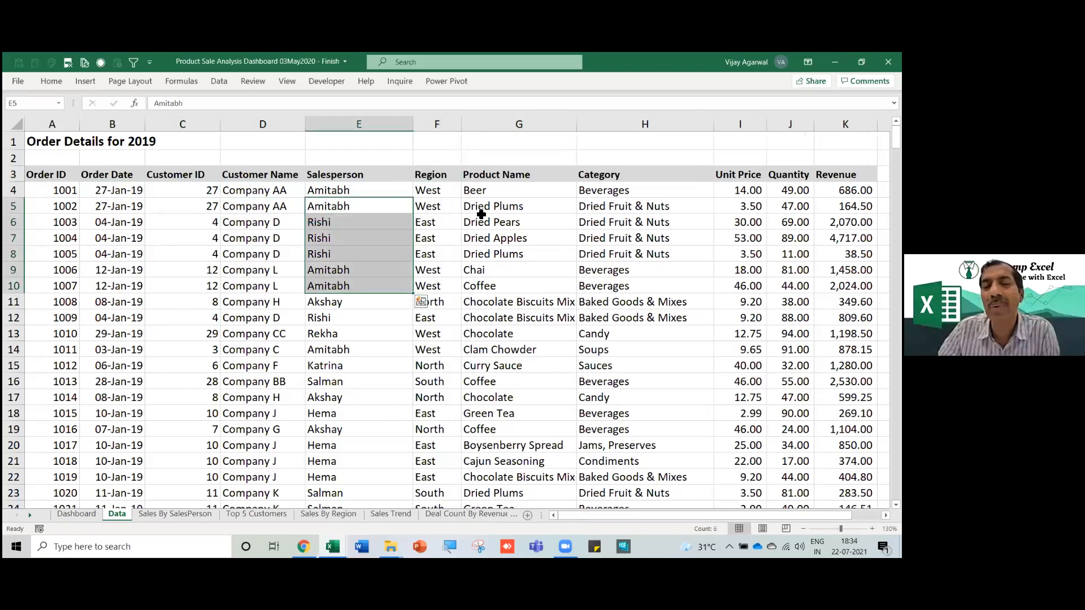
{"action": "left_click_drag", "start_coordinate": [441, 194], "coordinate": [438, 272]}
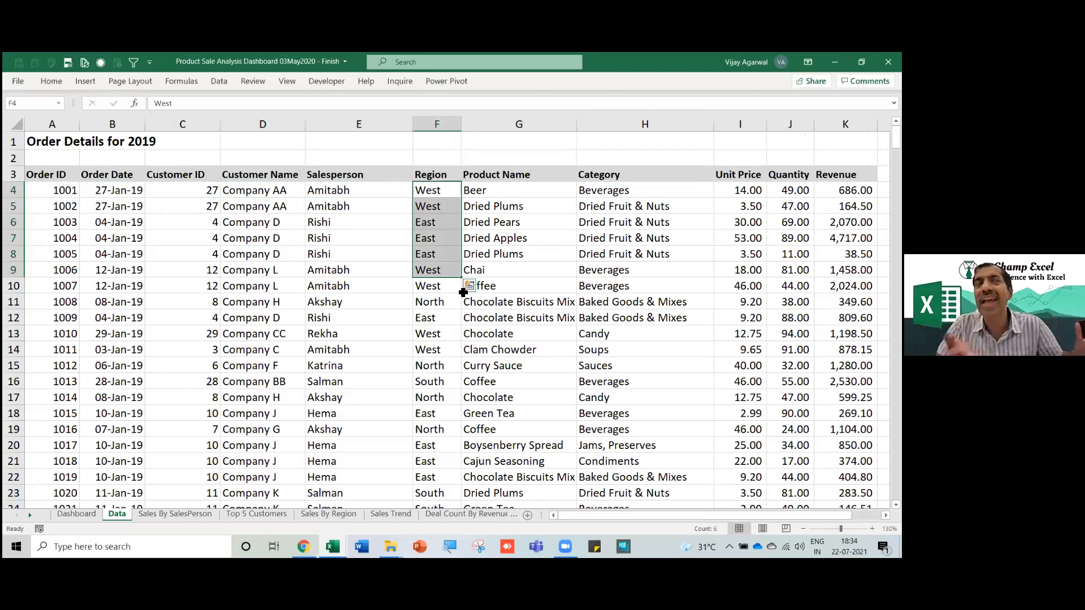
{"action": "left_click", "coordinate": [378, 242]}
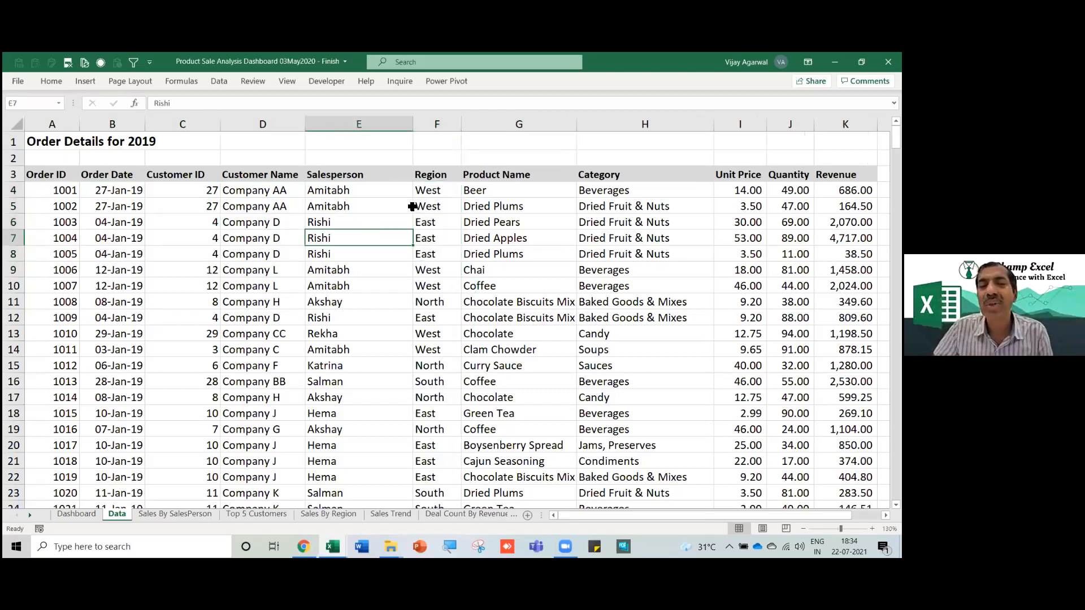
{"action": "left_click", "coordinate": [425, 202]}
{"action": "left_click_drag", "start_coordinate": [503, 208], "coordinate": [501, 318]}
{"action": "left_click_drag", "start_coordinate": [523, 188], "coordinate": [525, 318]}
{"action": "left_click_drag", "start_coordinate": [621, 208], "coordinate": [622, 315]}
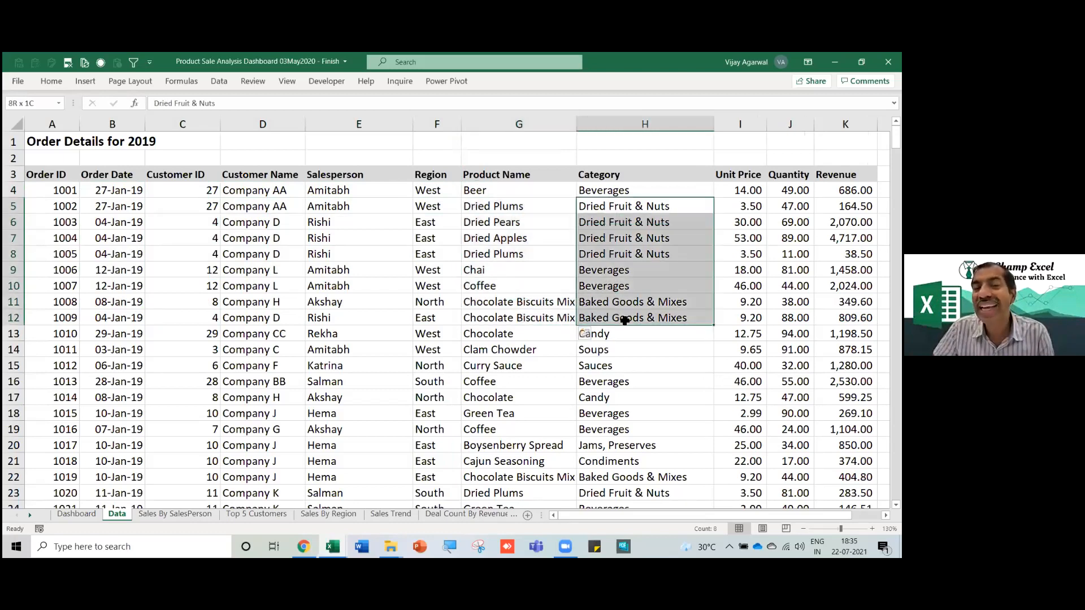
{"action": "left_click", "coordinate": [598, 178]}
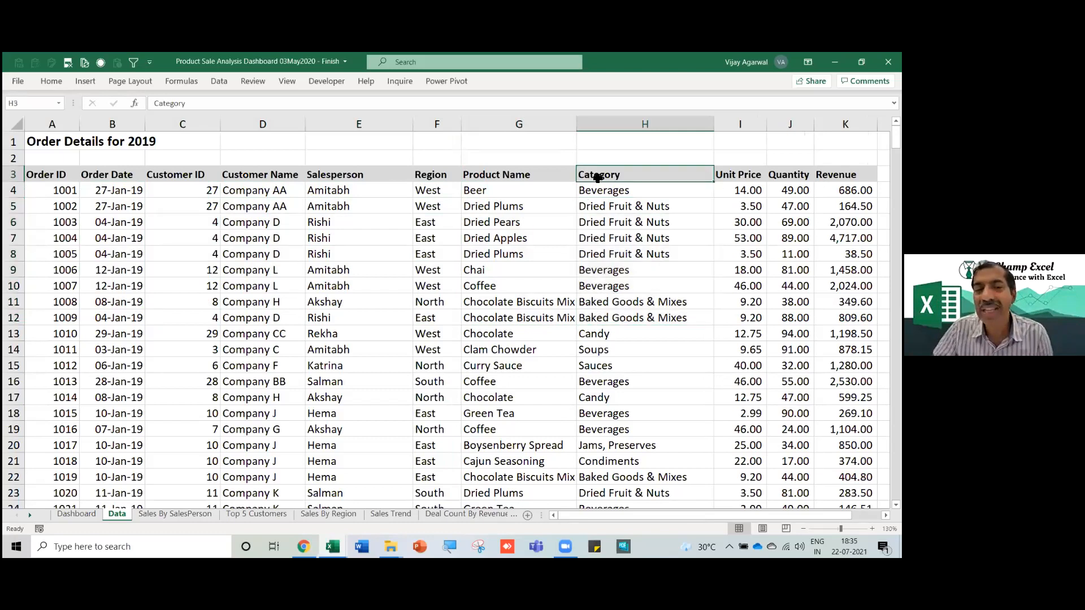
Add header filters and filter the Category column to show only Beverages.
{"action": "key", "text": "ctrl+shift+l"}
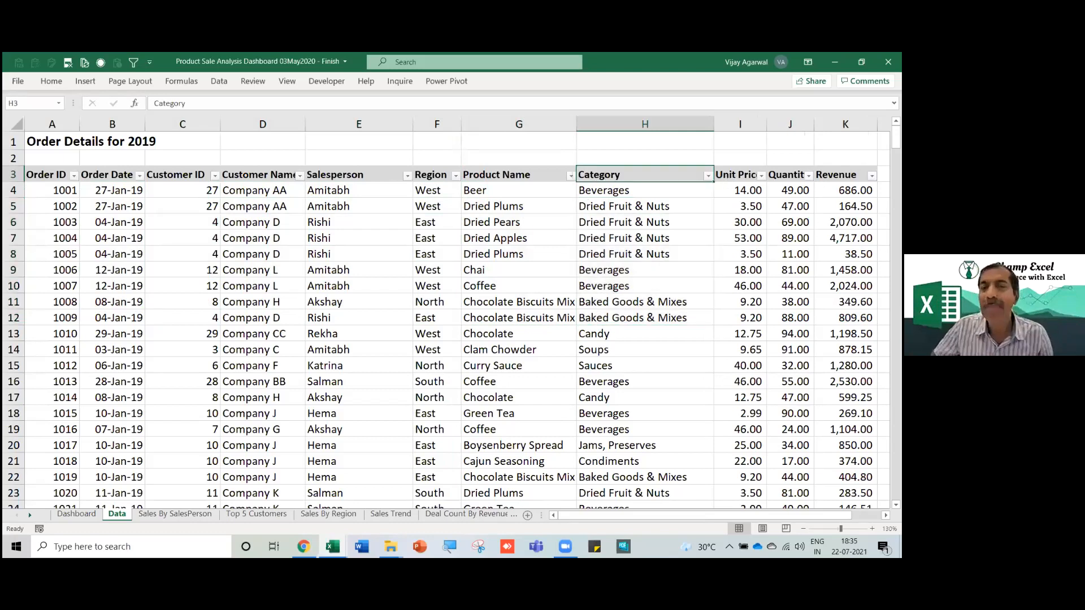
{"action": "left_click", "coordinate": [708, 176]}
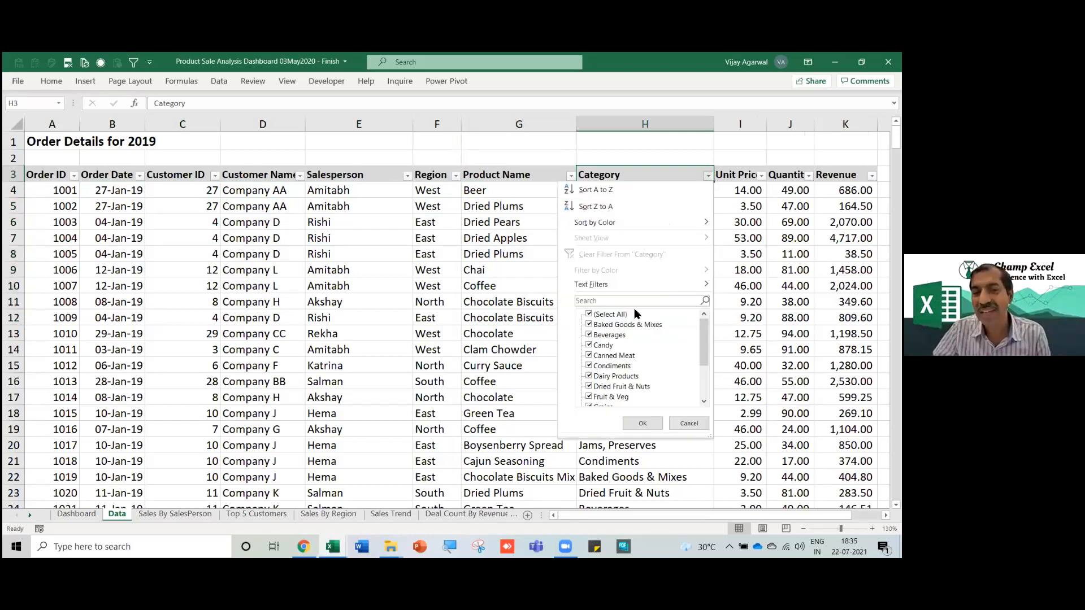
{"action": "left_click", "coordinate": [589, 314]}
{"action": "left_click", "coordinate": [589, 335]}
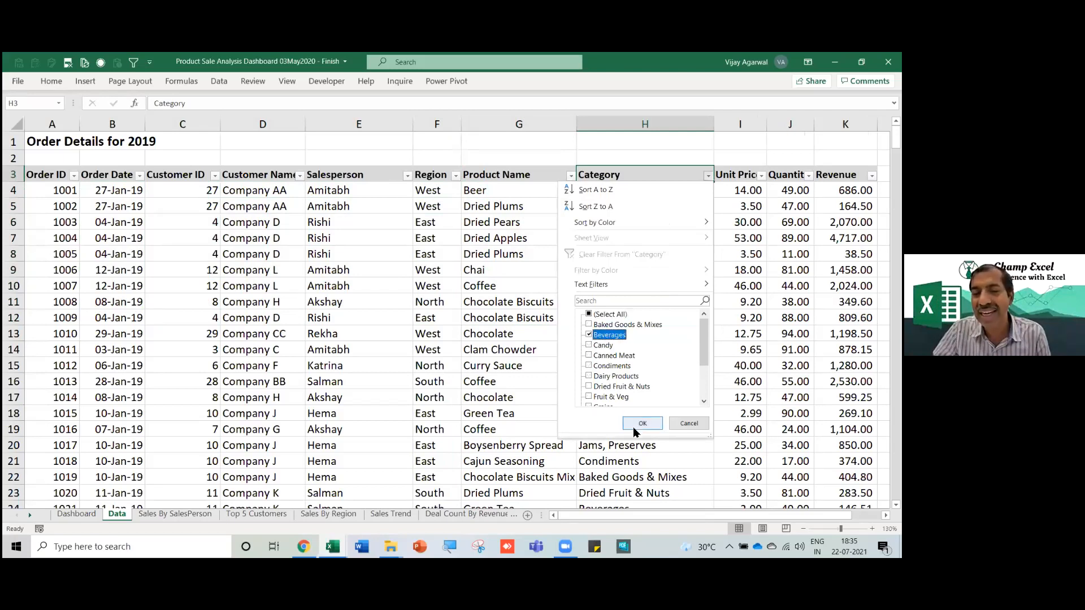
{"action": "left_click", "coordinate": [642, 423]}
Select the visible Beverages products from Beer to Green Tea.
{"action": "left_click", "coordinate": [541, 330]}
{"action": "left_click", "coordinate": [498, 194]}
{"action": "key", "text": "Down"}
{"action": "key", "text": "Down"}
{"action": "key", "text": "Down"}
{"action": "key", "text": "Down"}
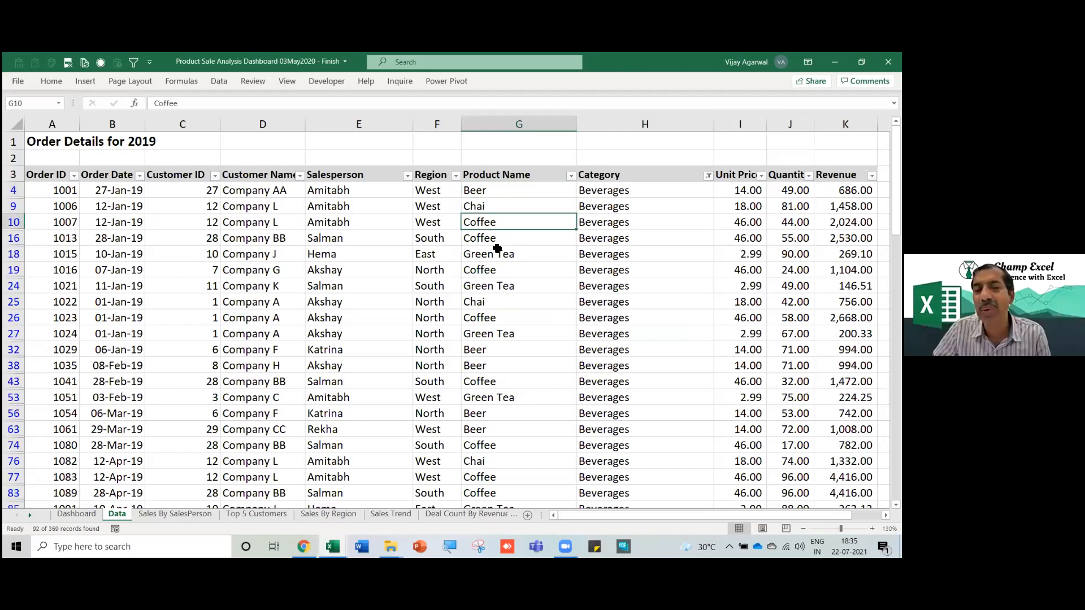
{"action": "left_click_drag", "start_coordinate": [496, 189], "coordinate": [497, 253]}
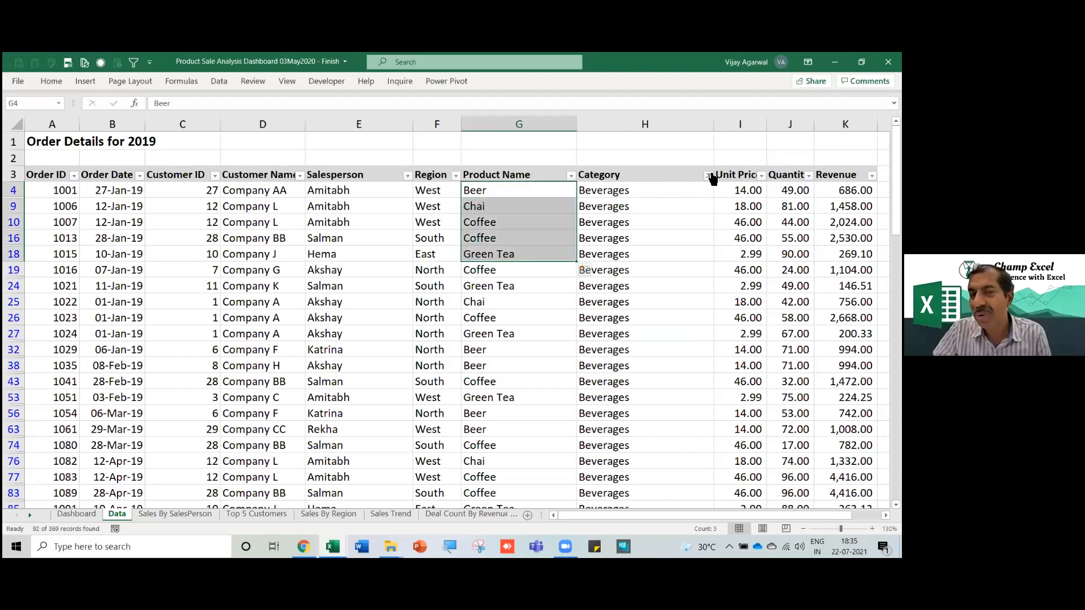
{"action": "left_click", "coordinate": [645, 281]}
Clear the Category filter to show all rows, then move to the Revenue column header.
{"action": "key", "text": "alt+a"}
{"action": "key", "text": "c"}
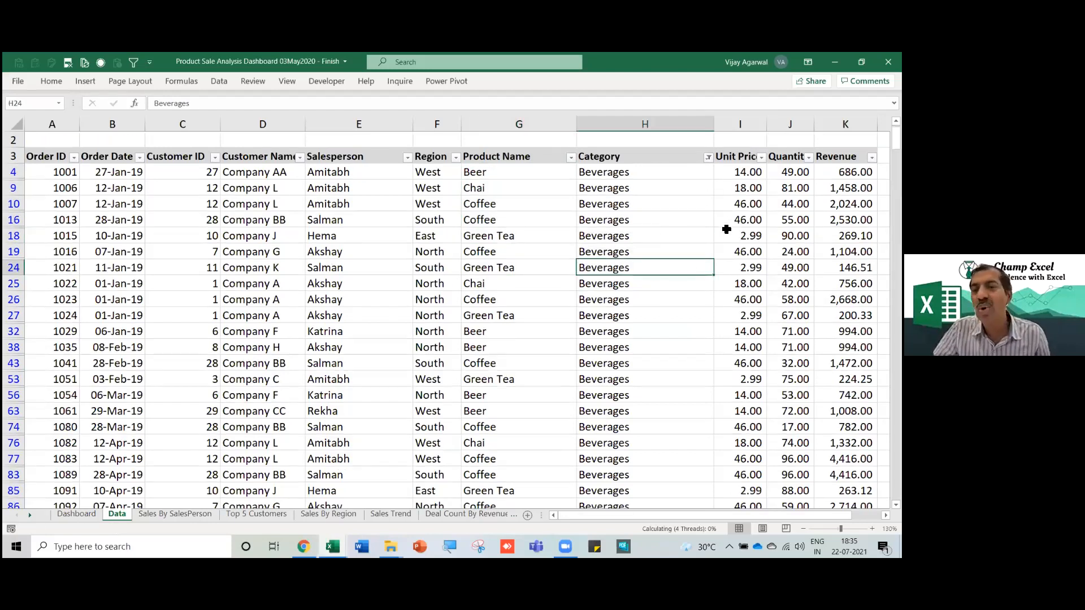
{"action": "left_click", "coordinate": [730, 222]}
{"action": "scroll", "coordinate": [729, 222], "scroll_direction": "right", "scroll_amount": 2}
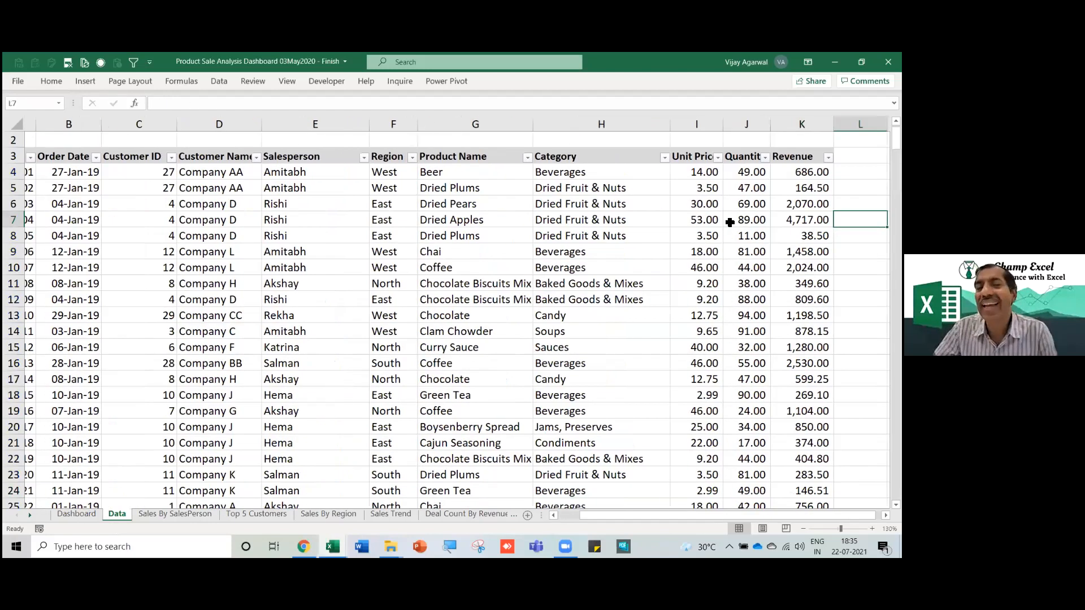
{"action": "key", "text": "Up"}
{"action": "key", "text": "Up"}
{"action": "key", "text": "Up"}
{"action": "key", "text": "Right"}
{"action": "key", "text": "Right"}
{"action": "key", "text": "Right"}
{"action": "key", "text": "Left"}
{"action": "key", "text": "Up"}
{"action": "key", "text": "Down"}
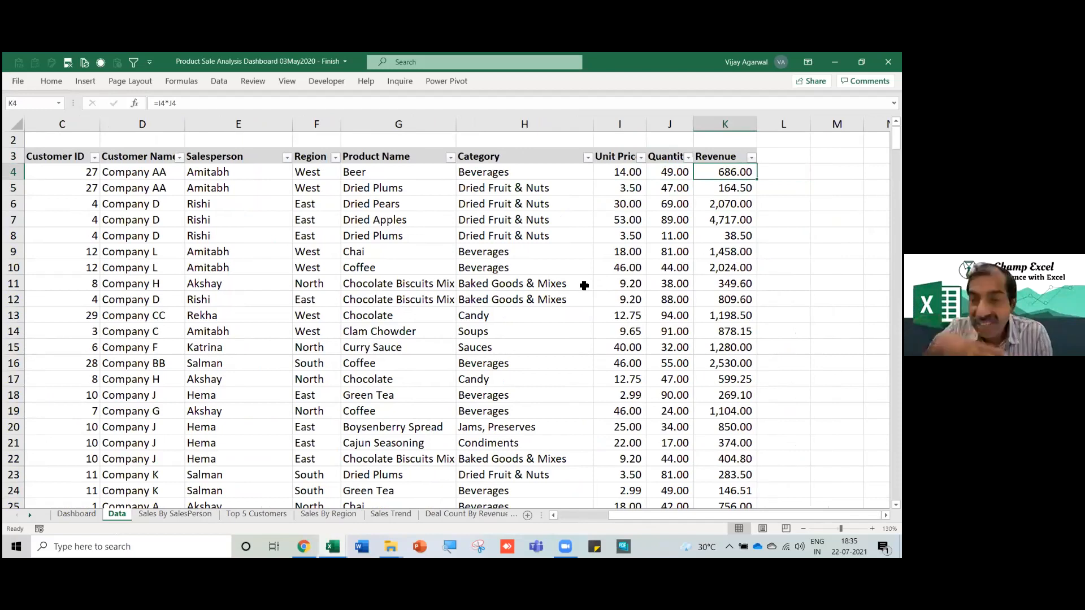
{"action": "key", "text": "Up"}
{"action": "key", "text": "Up"}
{"action": "key", "text": "Down"}
{"action": "key", "text": "Right"}
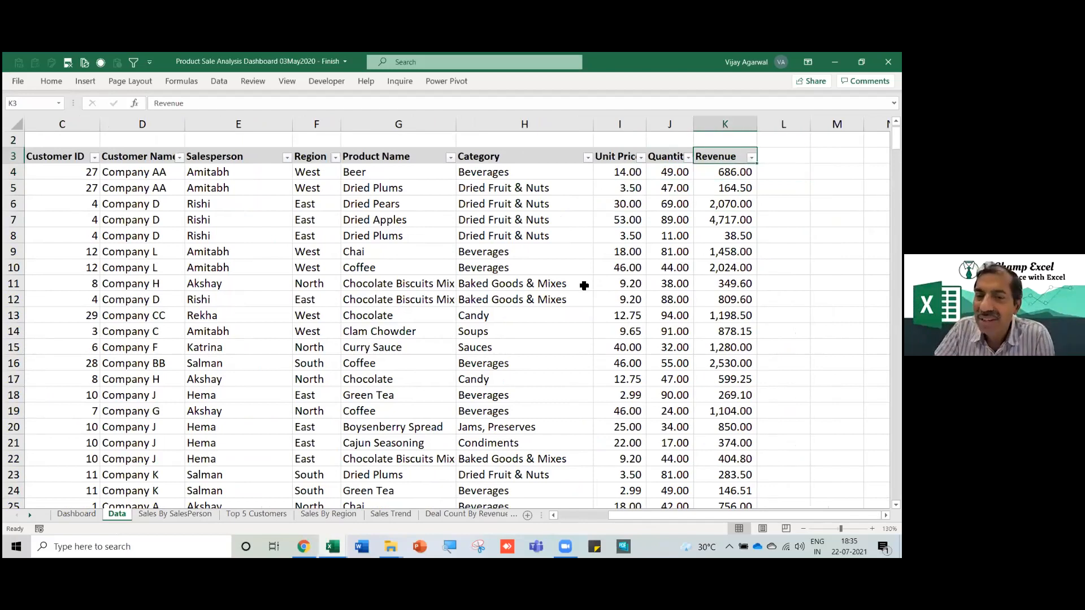
{"action": "key", "text": "Left"}
{"action": "key", "text": "Left"}
{"action": "key", "text": "Left"}
{"action": "key", "text": "Left"}
{"action": "key", "text": "Left"}
{"action": "key", "text": "Left"}
{"action": "key", "text": "Left"}
{"action": "key", "text": "Left"}
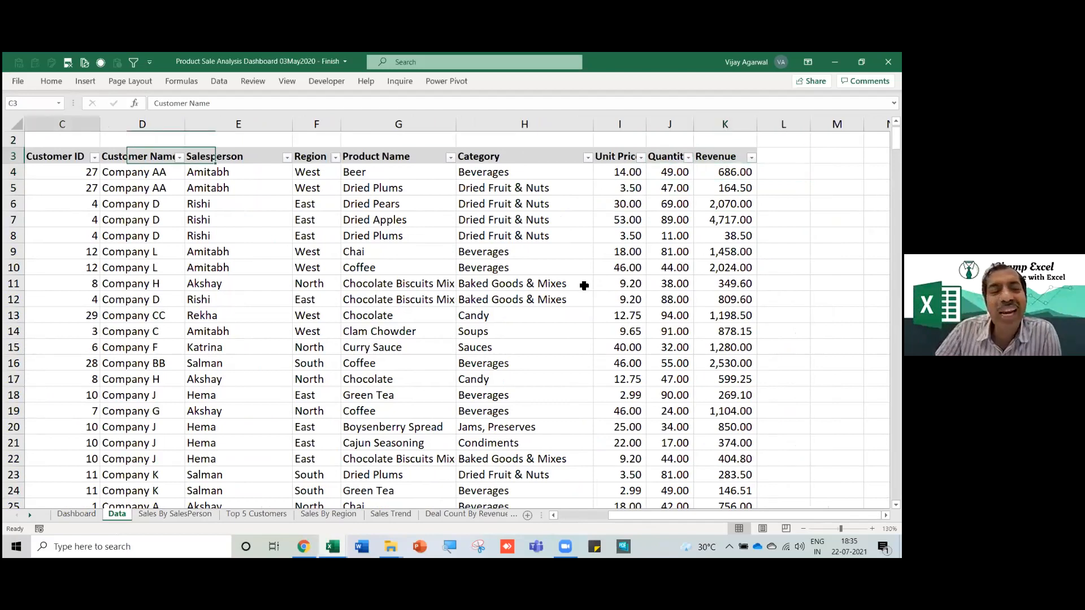
{"action": "key", "text": "Left"}
{"action": "key", "text": "Left"}
{"action": "key", "text": "Down"}
{"action": "key", "text": "Down"}
{"action": "key", "text": "Down"}
{"action": "key", "text": "Down"}
{"action": "key", "text": "Down"}
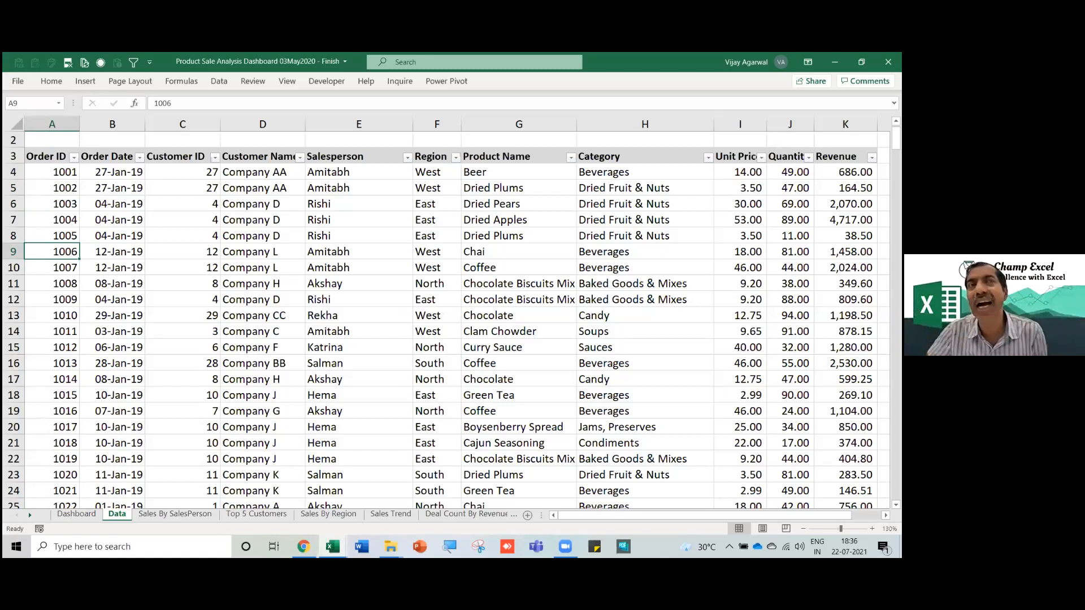
{"action": "left_click", "coordinate": [568, 317]}
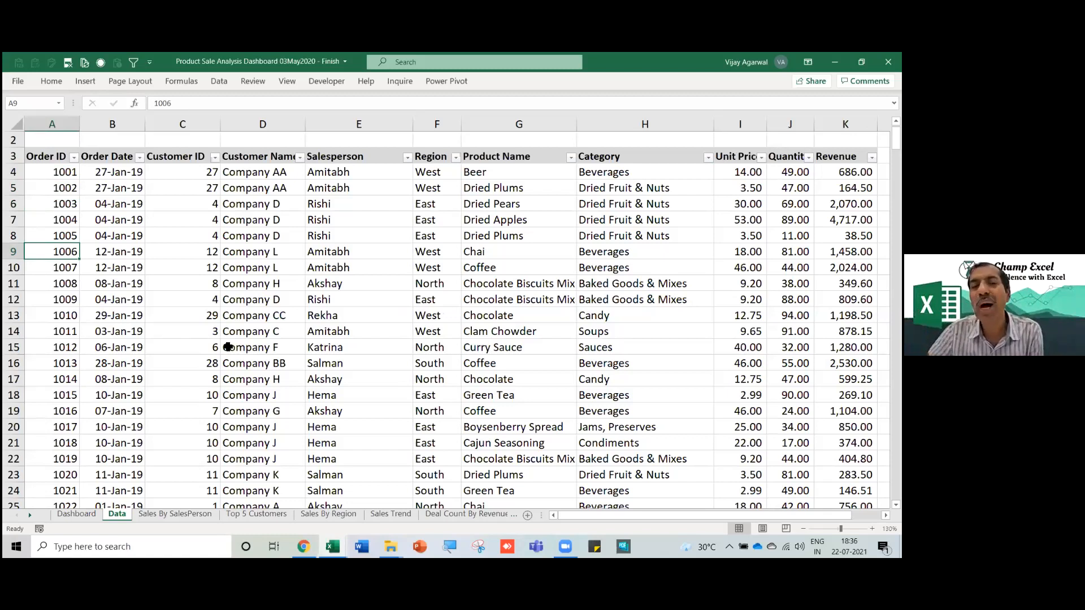
{"action": "left_click", "coordinate": [252, 344]}
{"action": "left_click", "coordinate": [480, 365]}
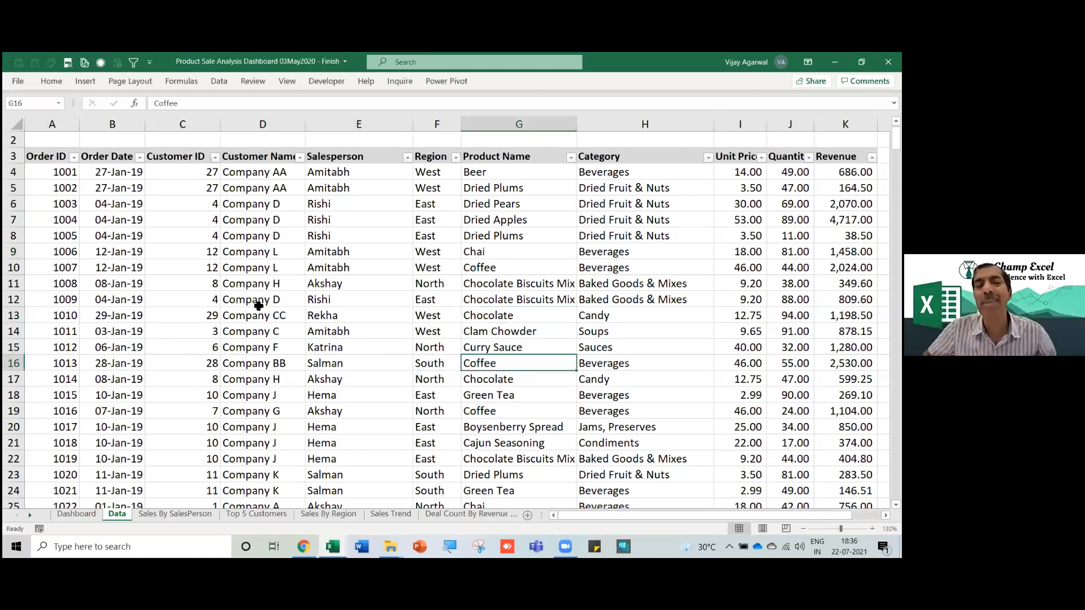
{"action": "left_click", "coordinate": [95, 205]}
{"action": "left_click", "coordinate": [47, 174]}
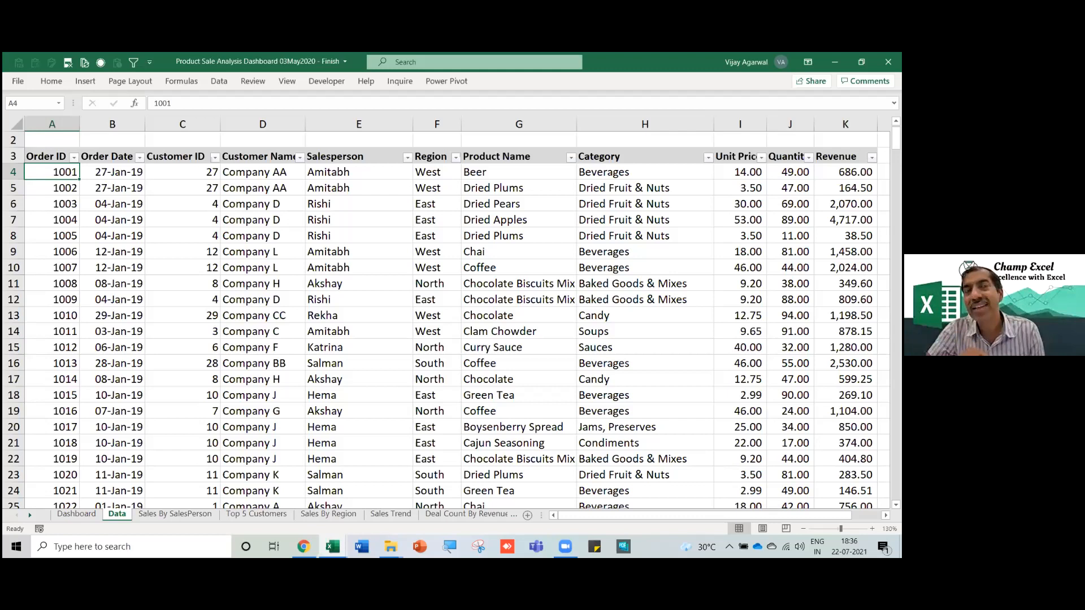
{"action": "left_click", "coordinate": [182, 268]}
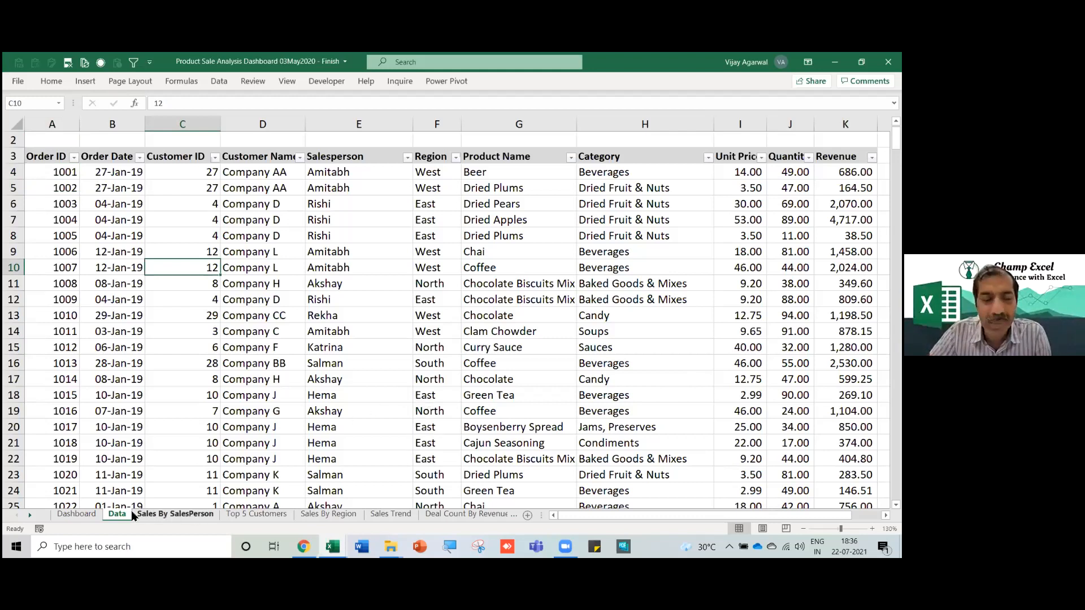
On the Dashboard, filter slicers to East and one salesperson, clear them, then pick a single salesperson.
{"action": "left_click", "coordinate": [77, 515]}
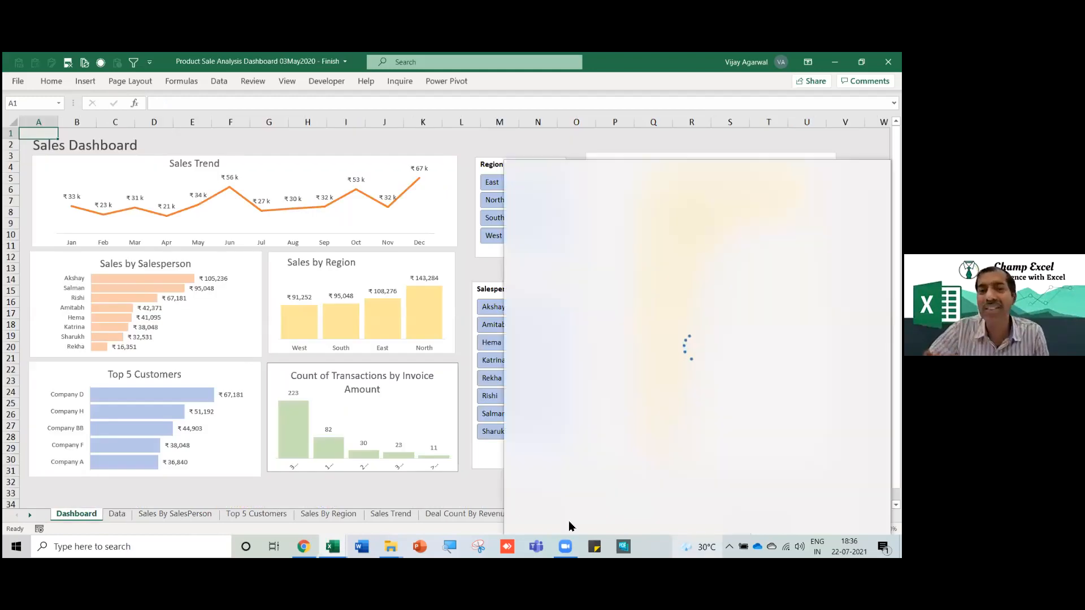
{"action": "left_click", "coordinate": [377, 491]}
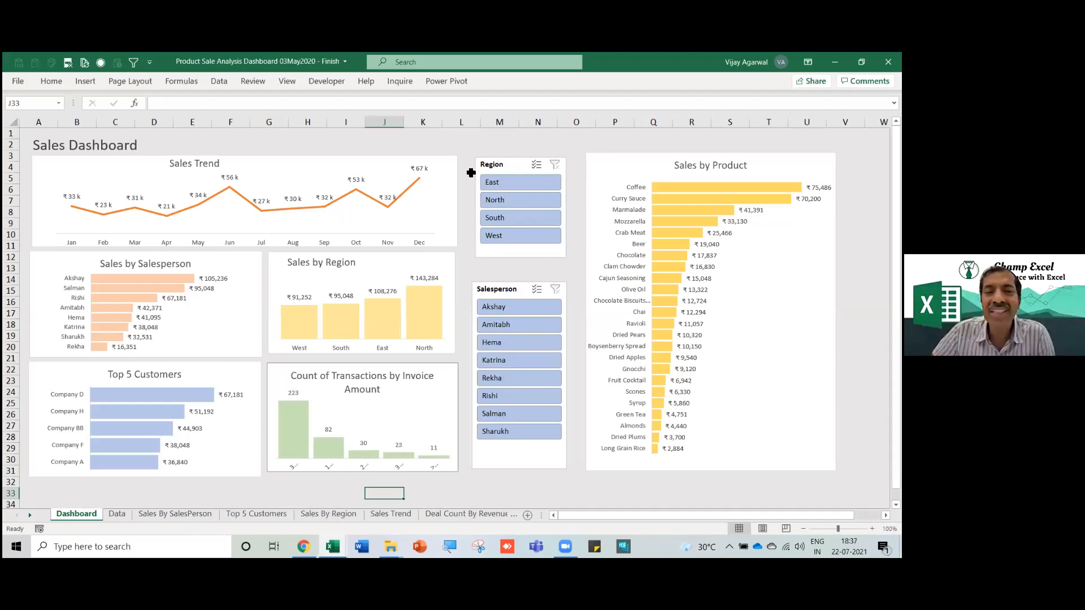
{"action": "left_click", "coordinate": [508, 187]}
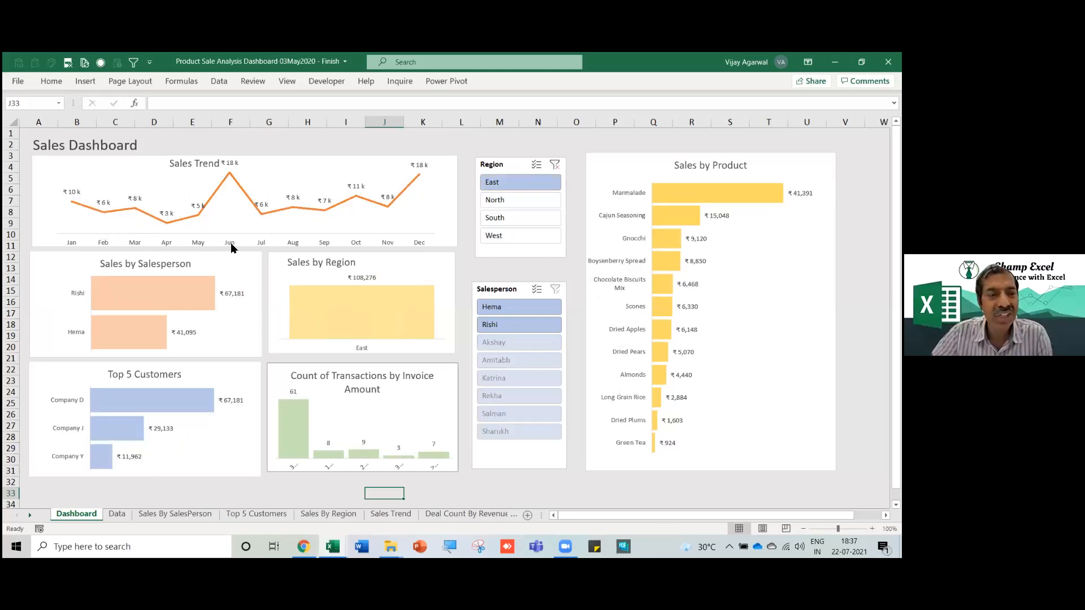
{"action": "mouse_move", "coordinate": [229, 179]}
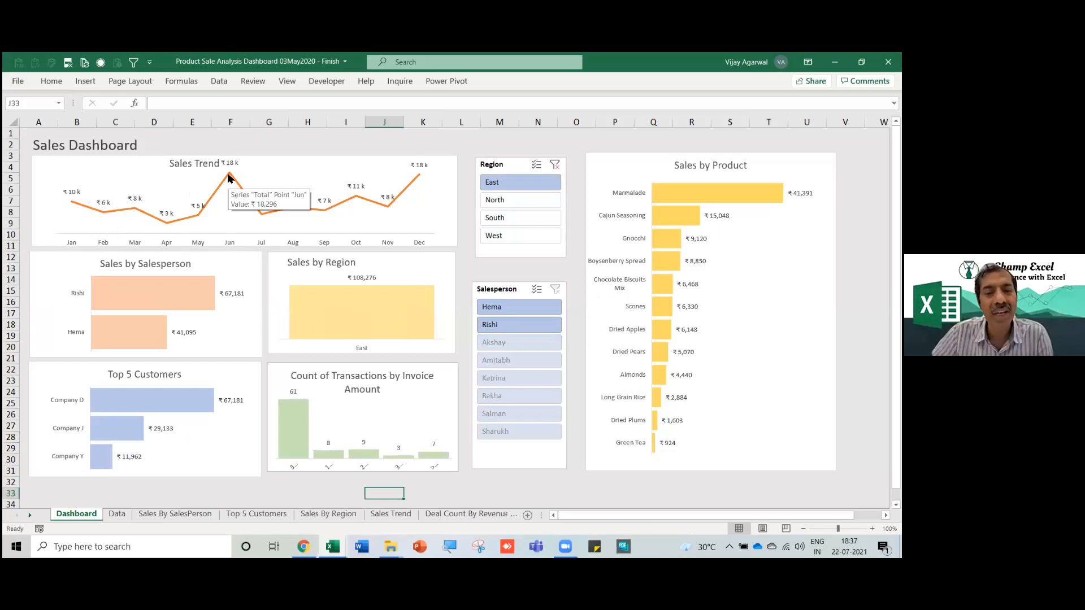
{"action": "left_click", "coordinate": [511, 308]}
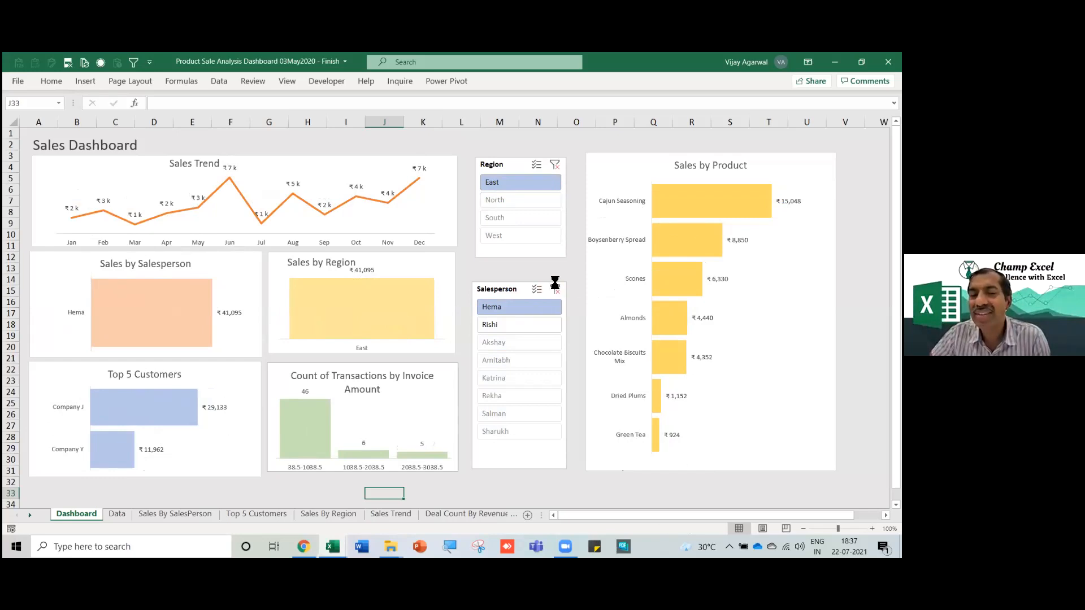
{"action": "left_click", "coordinate": [555, 166]}
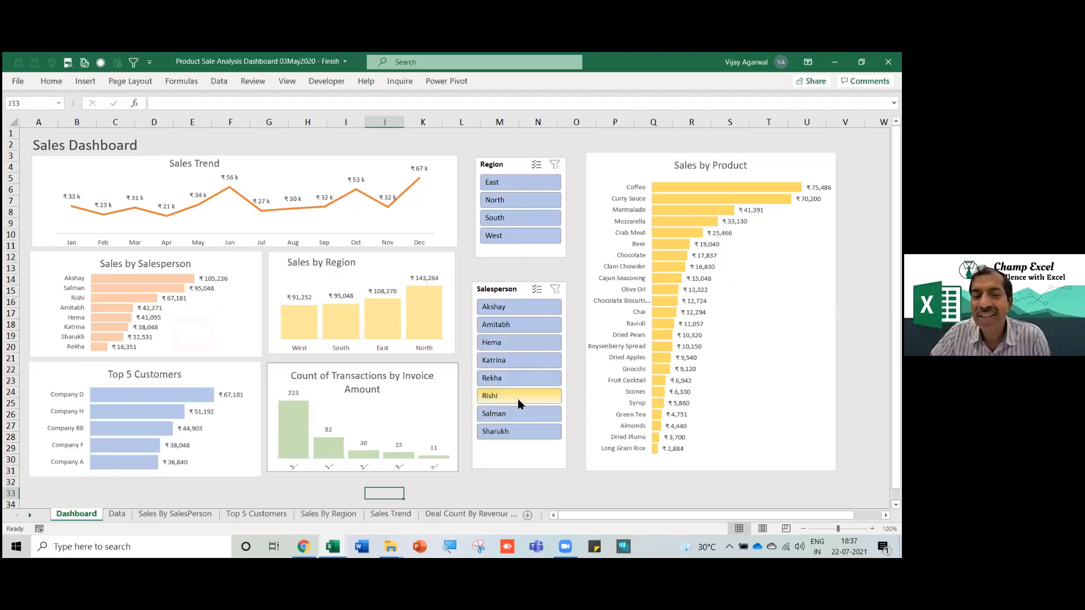
{"action": "left_click", "coordinate": [515, 435]}
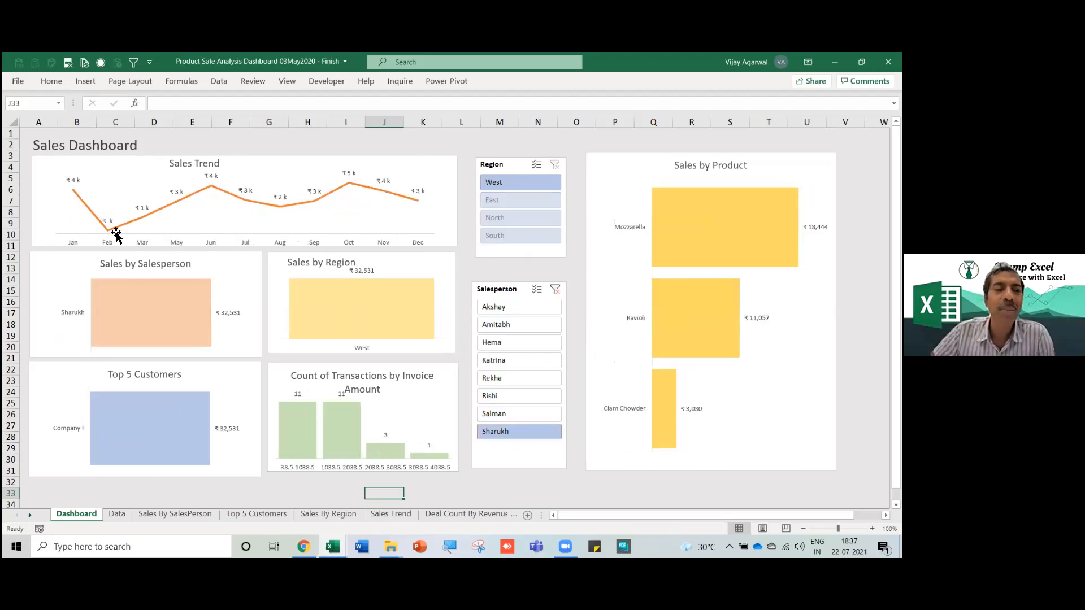
{"action": "mouse_move", "coordinate": [114, 232]}
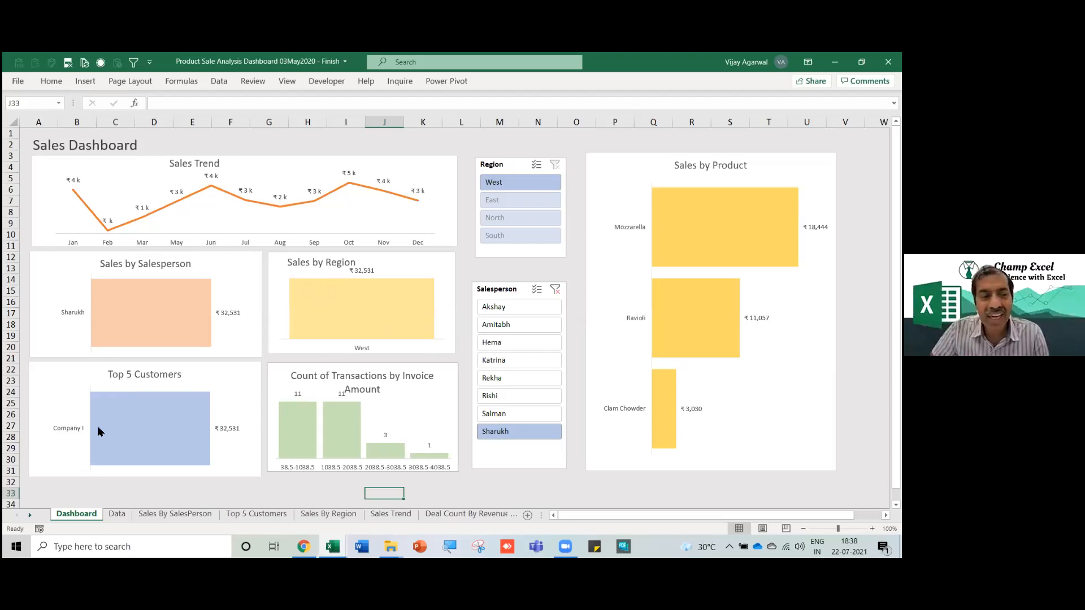
{"action": "left_click", "coordinate": [150, 441]}
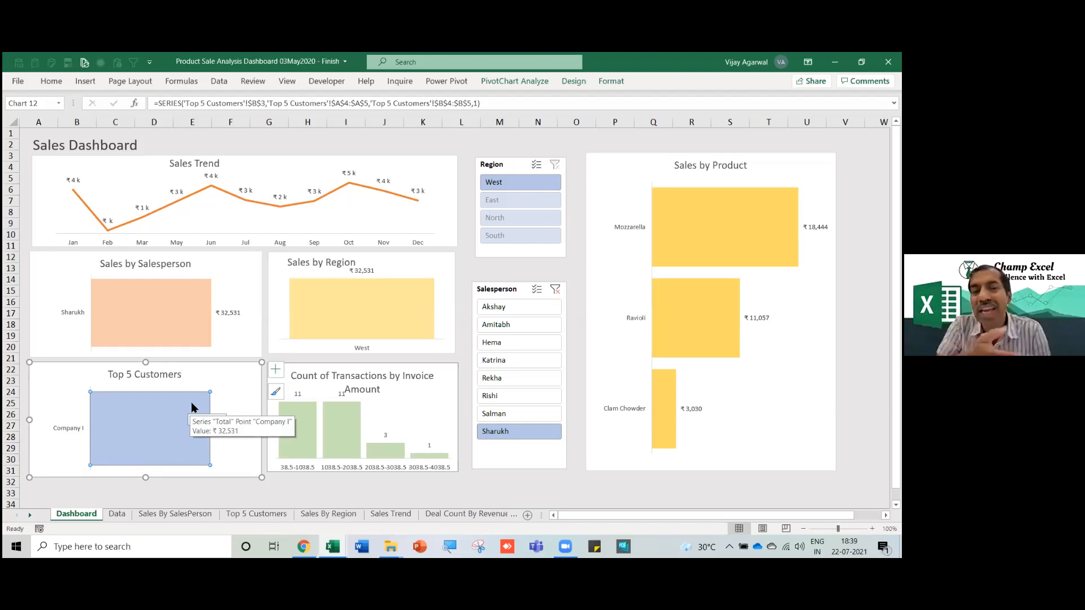
Clear the salesperson and region slicer filters and go to the Data sheet.
{"action": "left_click", "coordinate": [555, 289]}
{"action": "left_click", "coordinate": [556, 165]}
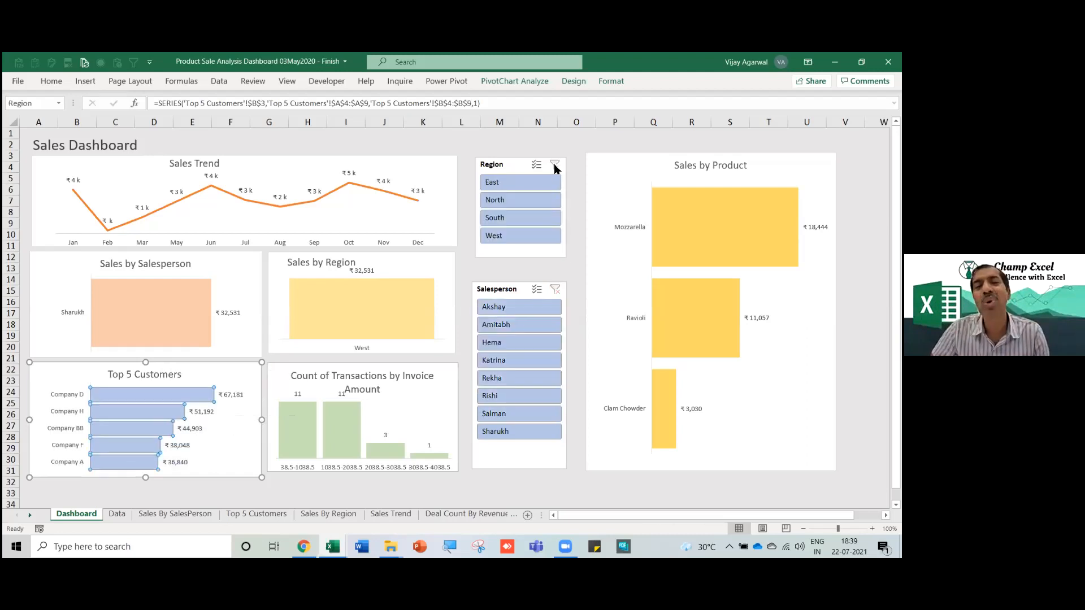
{"action": "left_click", "coordinate": [117, 514]}
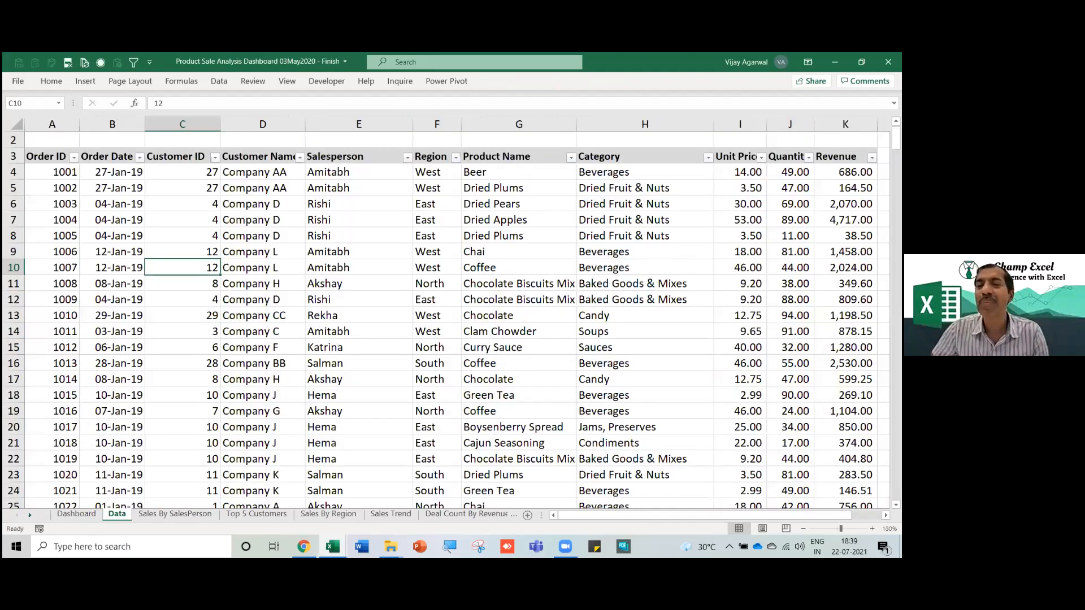
{"action": "left_click", "coordinate": [645, 268]}
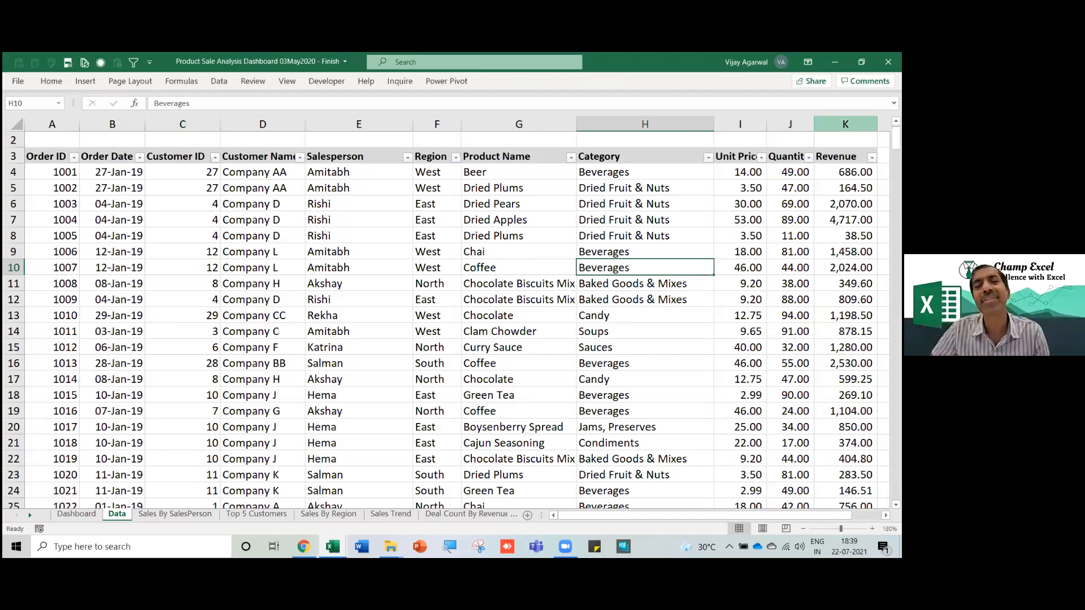
{"action": "left_click", "coordinate": [846, 124]}
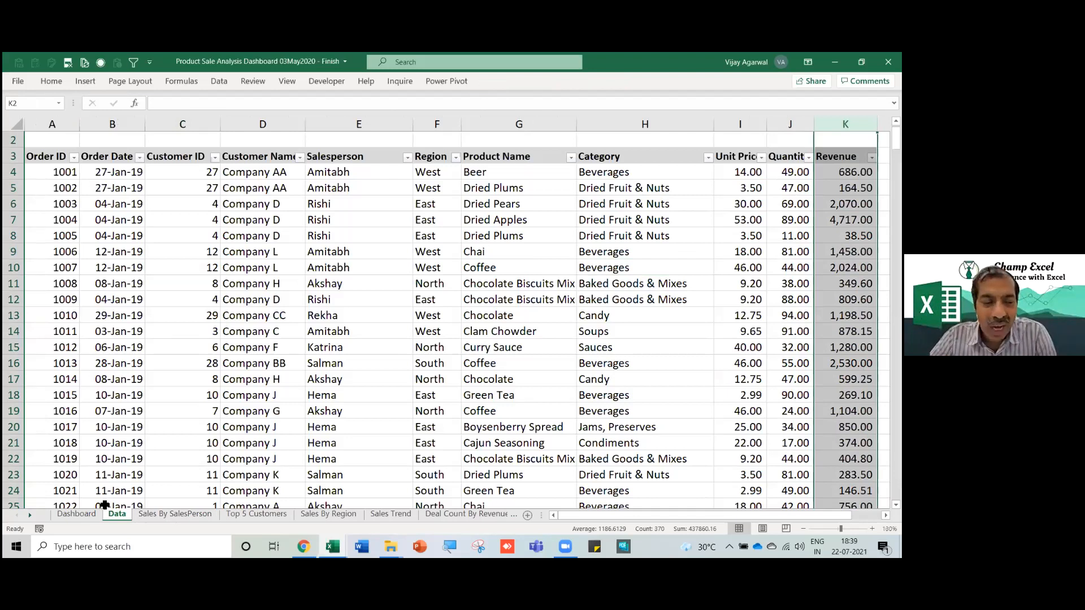
Select the whole Data table from A1, copy it, and create a new blank workbook.
{"action": "left_click", "coordinate": [77, 513]}
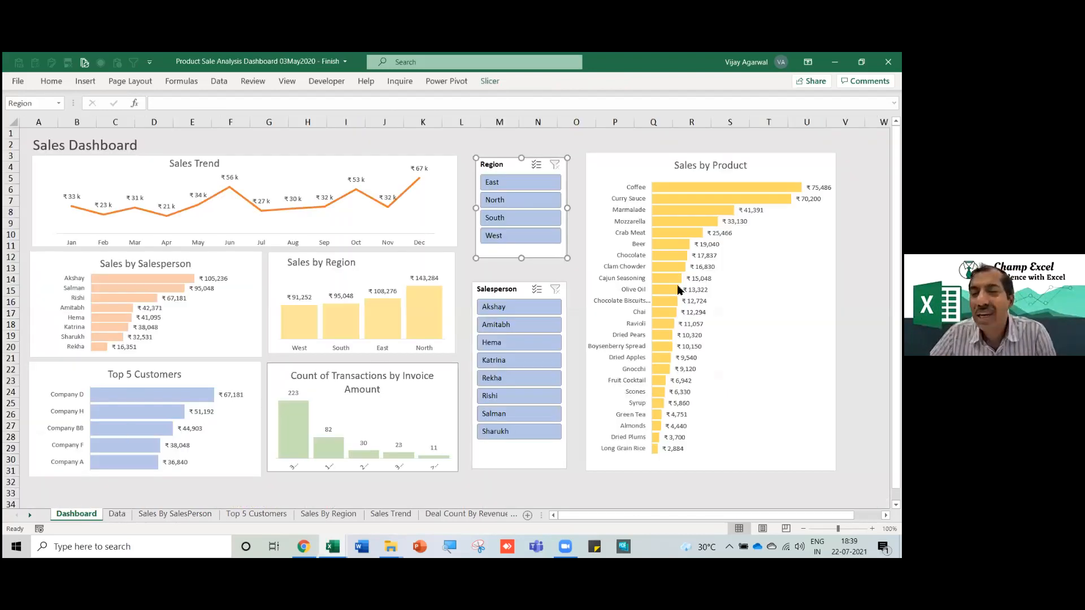
{"action": "left_click", "coordinate": [117, 514]}
{"action": "key", "text": "ctrl+Home"}
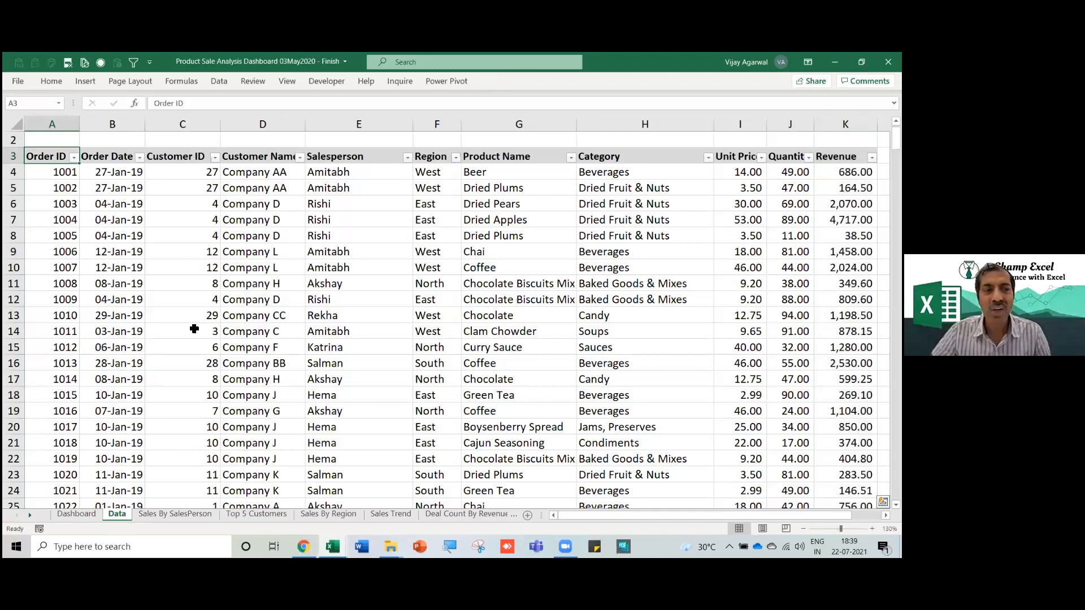
{"action": "key", "text": "ctrl+shift+End"}
{"action": "key", "text": "ctrl+c"}
{"action": "key", "text": "ctrl+n"}
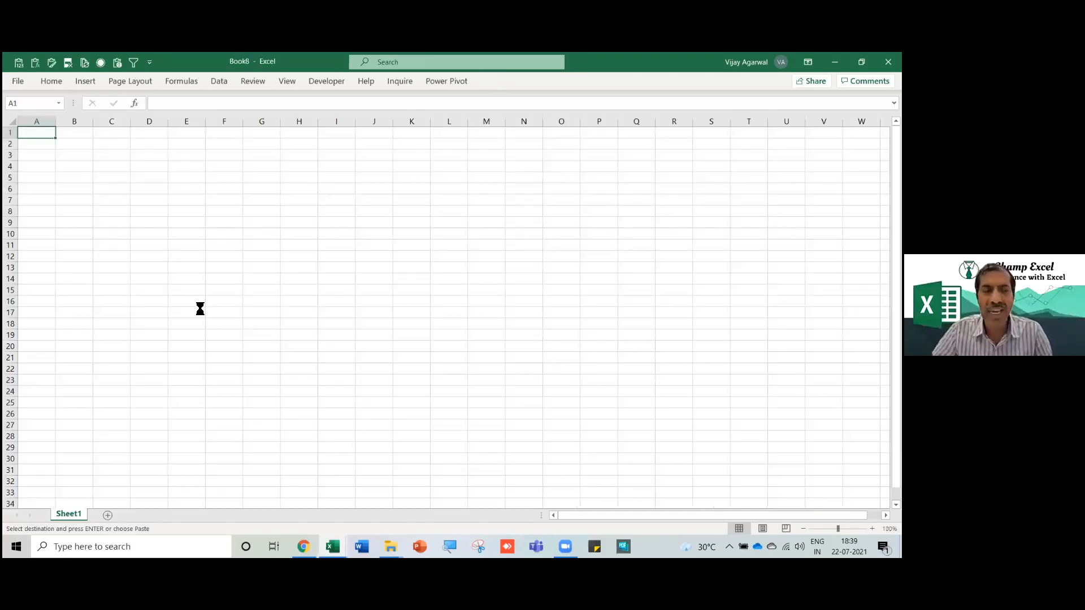
Paste the sales table into A1 of Sheet1 and auto-fit columns A to K.
{"action": "key", "text": "ctrl+v"}
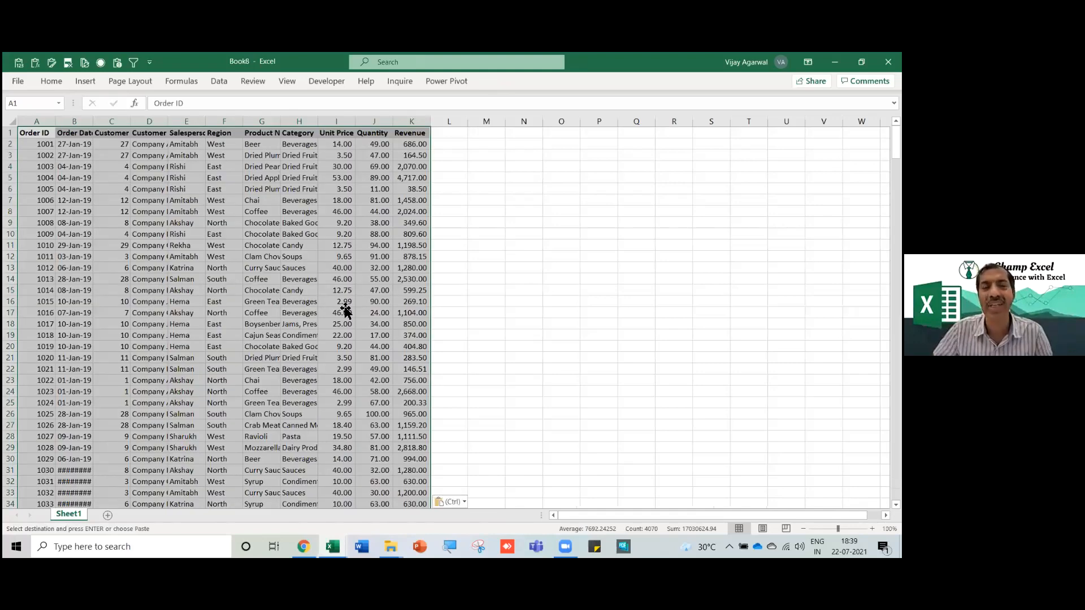
{"action": "left_click", "coordinate": [343, 305]}
{"action": "scroll", "coordinate": [344, 309], "scroll_direction": "down", "scroll_amount": 11}
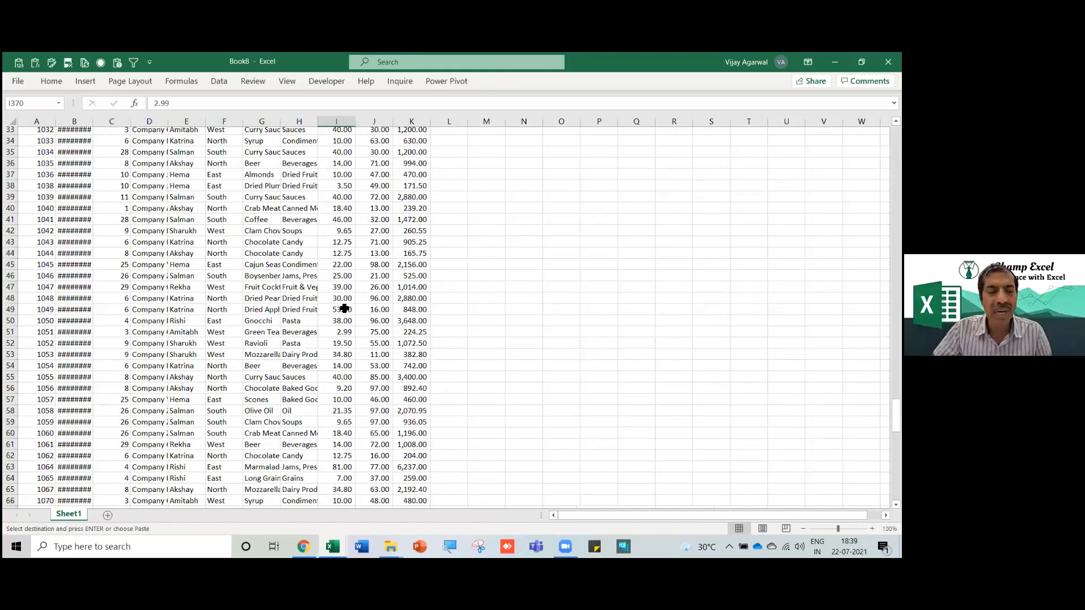
{"action": "key", "text": "ctrl+v"}
{"action": "key", "text": "ctrl+Up"}
{"action": "key", "text": "ctrl+Left"}
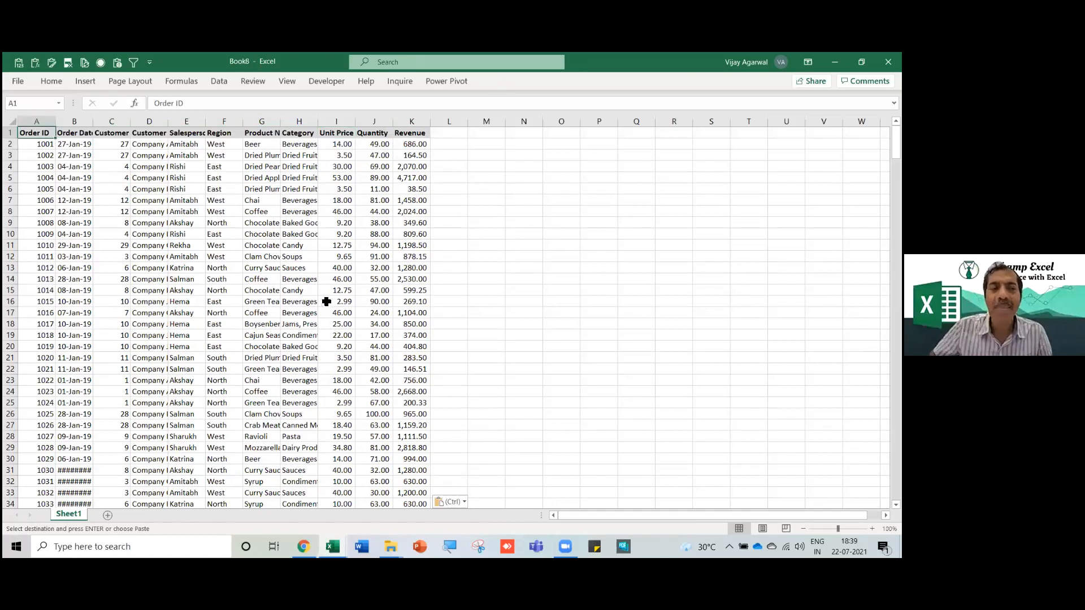
{"action": "left_click", "coordinate": [172, 269]}
{"action": "left_click_drag", "start_coordinate": [29, 122], "coordinate": [426, 121]}
{"action": "double_click", "coordinate": [430, 121]}
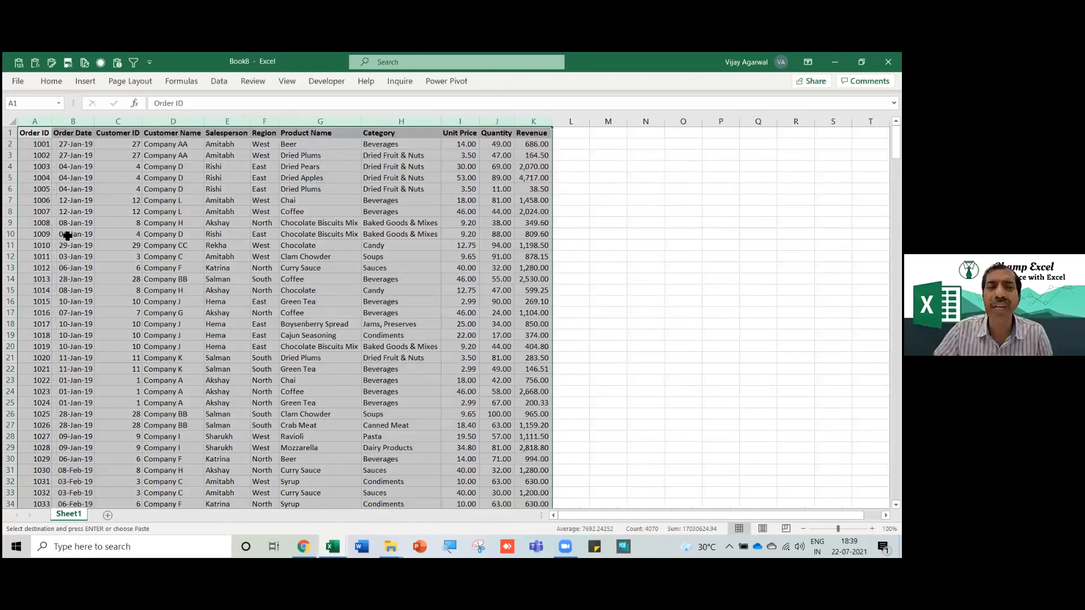
{"action": "left_click", "coordinate": [400, 227]}
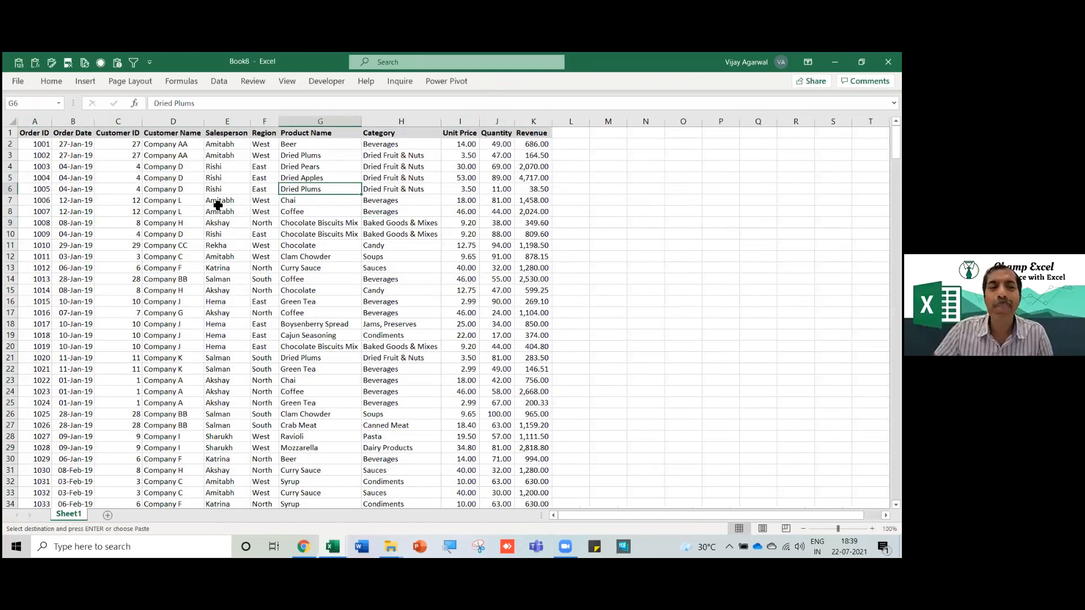
Type new salesperson names into E2:E5 and E7, leaving E6 unchanged.
{"action": "left_click", "coordinate": [219, 203]}
{"action": "left_click", "coordinate": [225, 148]}
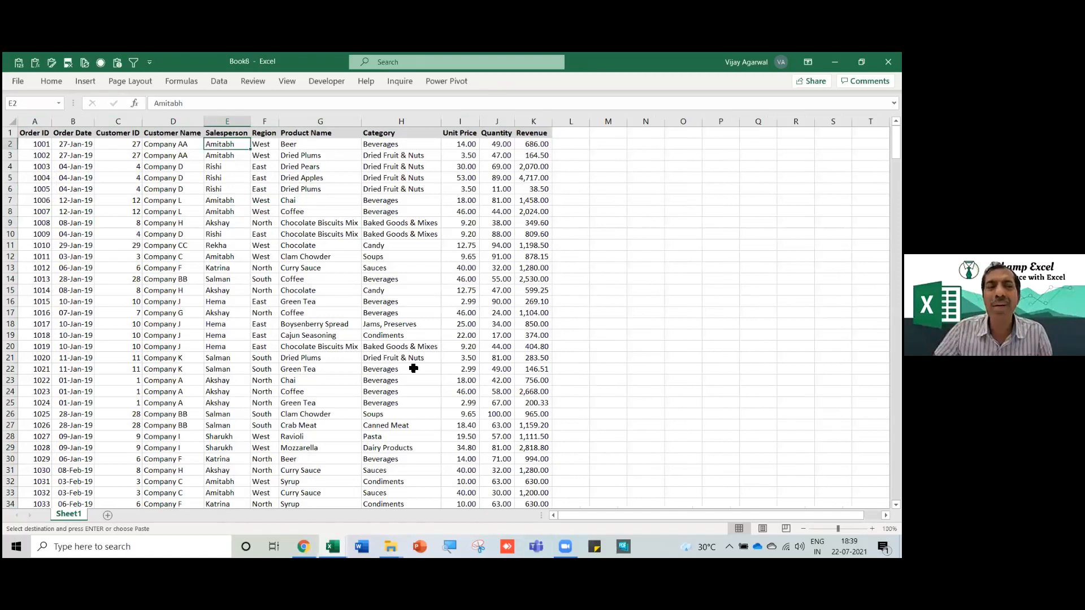
{"action": "type", "text": "Kirti"}
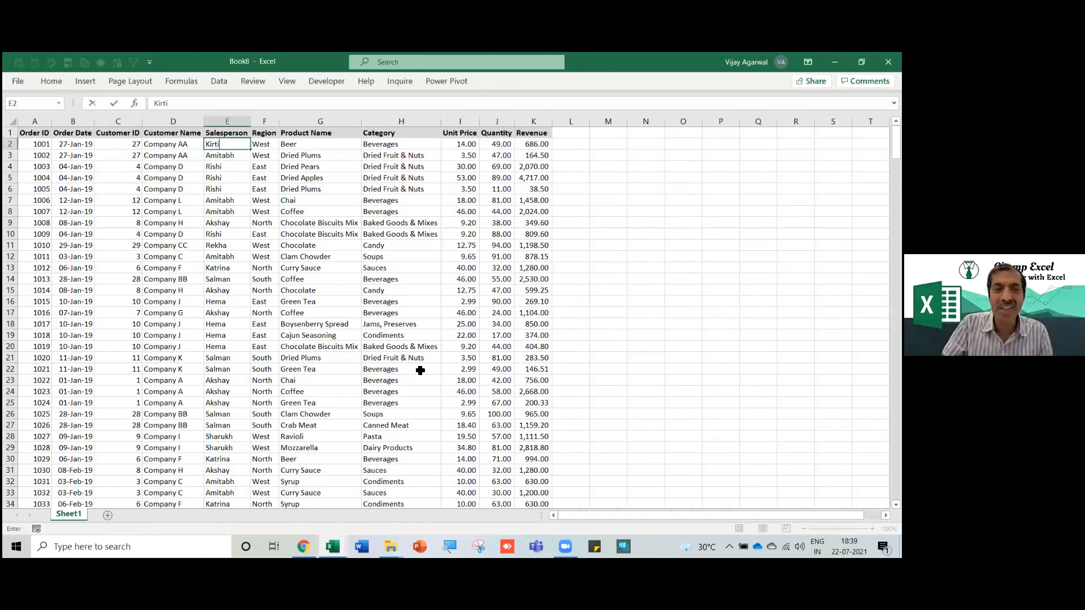
{"action": "key", "text": "Return"}
{"action": "type", "text": "Y"}
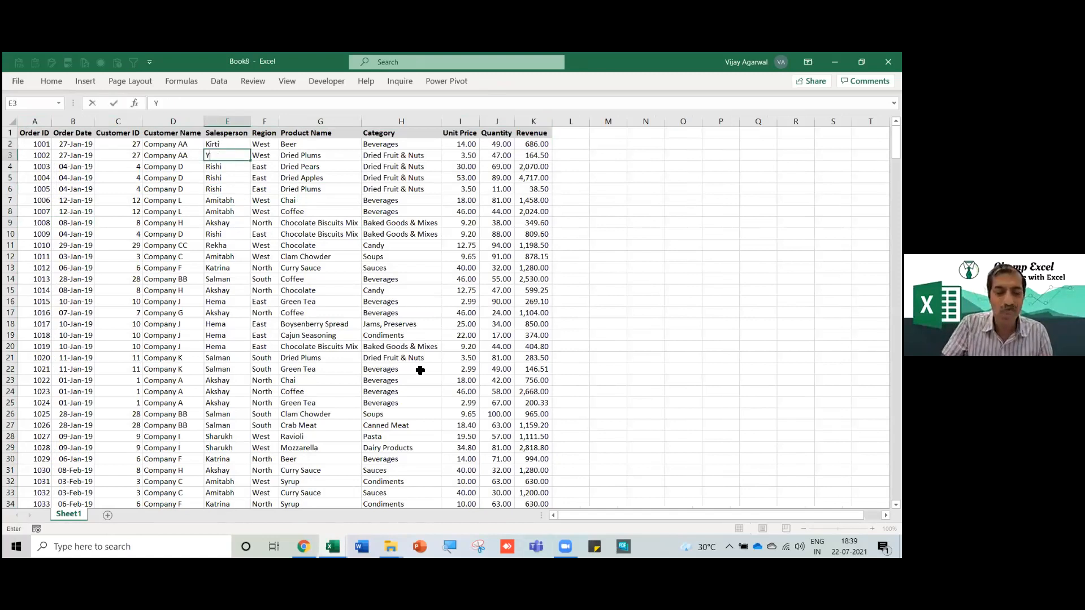
{"action": "type", "text": "ash"}
{"action": "key", "text": "Return"}
{"action": "type", "text": "Pallavi"}
{"action": "key", "text": "Return"}
{"action": "type", "text": "Ram"}
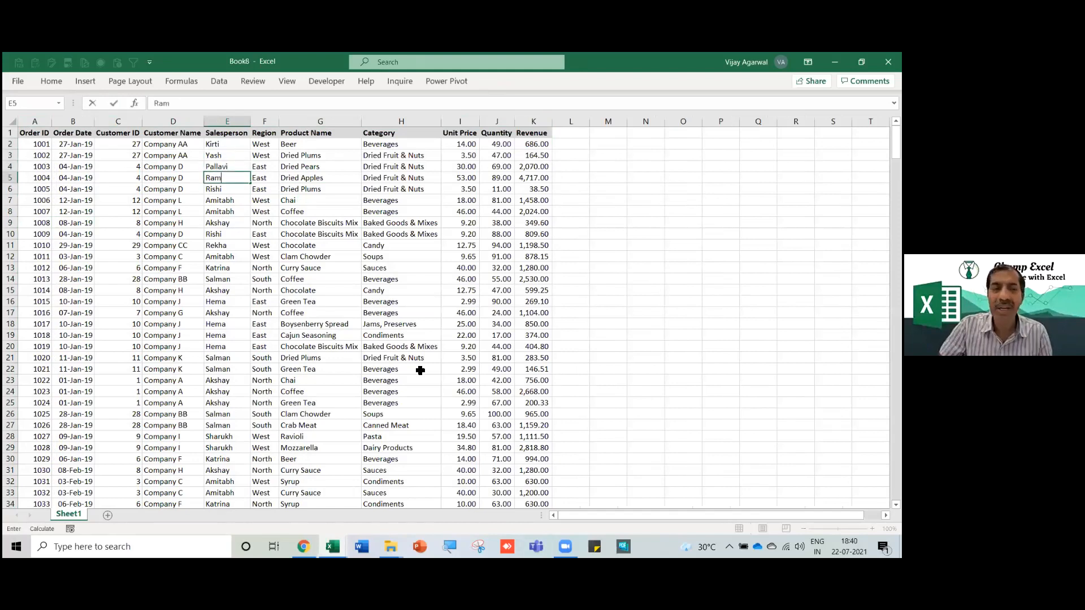
{"action": "type", "text": "esh"}
{"action": "key", "text": "Return"}
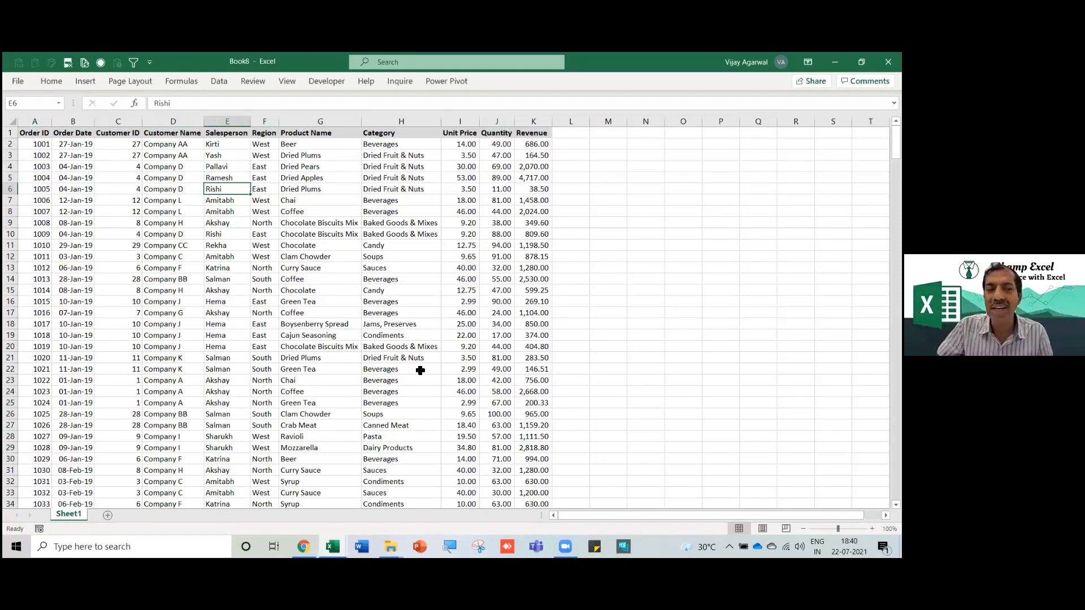
{"action": "key", "text": "Return"}
{"action": "type", "text": "An"}
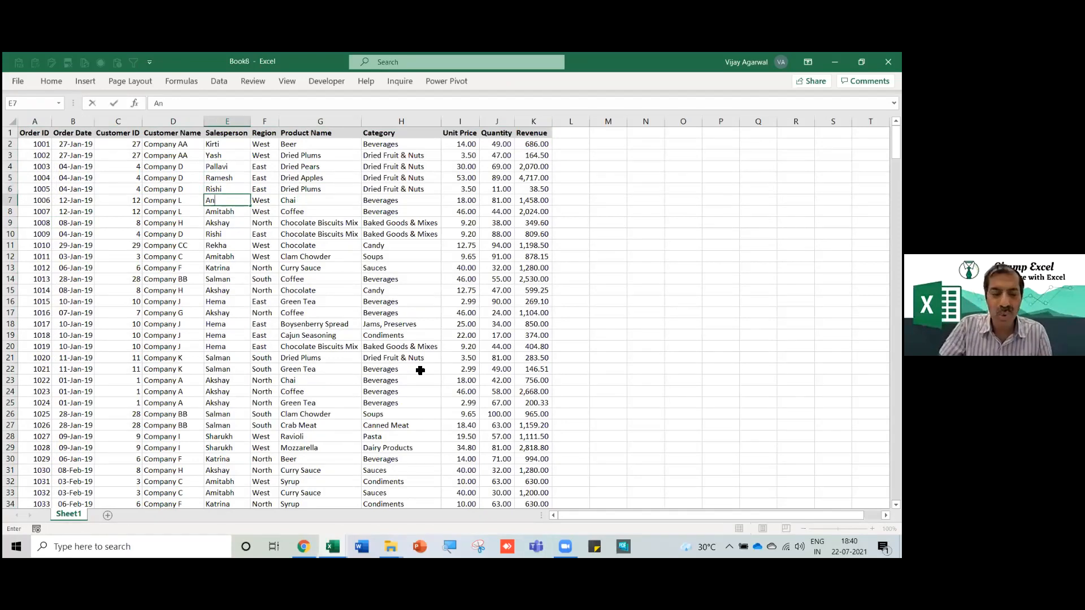
{"action": "type", "text": "kur"}
{"action": "key", "text": "Return"}
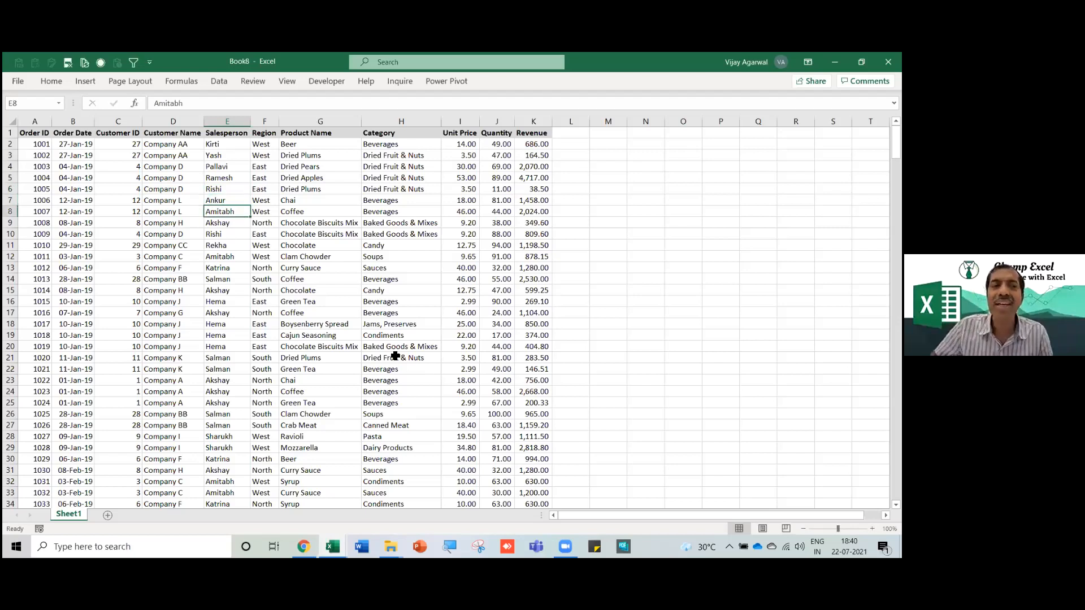
Auto-fill the salesperson name pattern down column E and widen the Salesperson column.
{"action": "left_click_drag", "start_coordinate": [237, 147], "coordinate": [238, 202]}
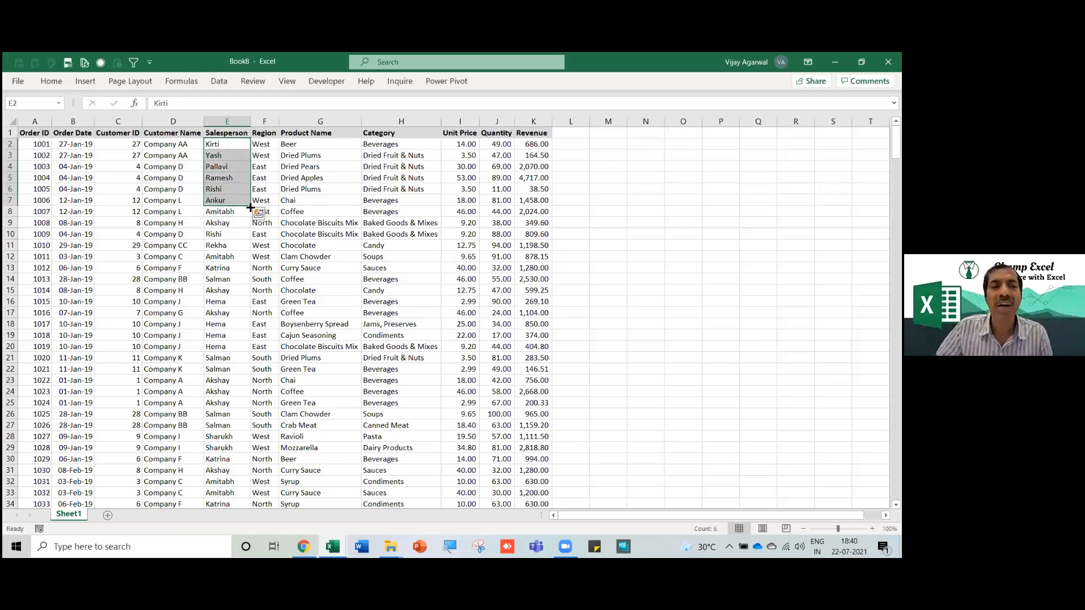
{"action": "double_click", "coordinate": [251, 207]}
{"action": "left_click", "coordinate": [235, 233]}
{"action": "left_click_drag", "start_coordinate": [248, 124], "coordinate": [268, 125]}
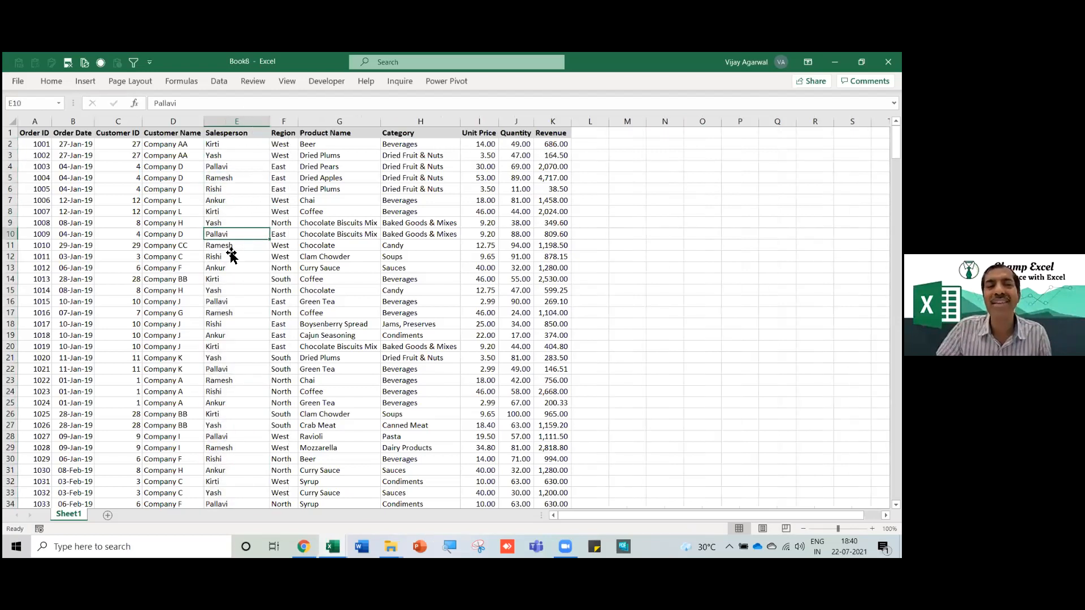
Review the filled rows, then select a small block starting from the Order ID cell A1.
{"action": "left_click", "coordinate": [87, 265]}
{"action": "scroll", "coordinate": [85, 257], "scroll_direction": "down", "scroll_amount": 1}
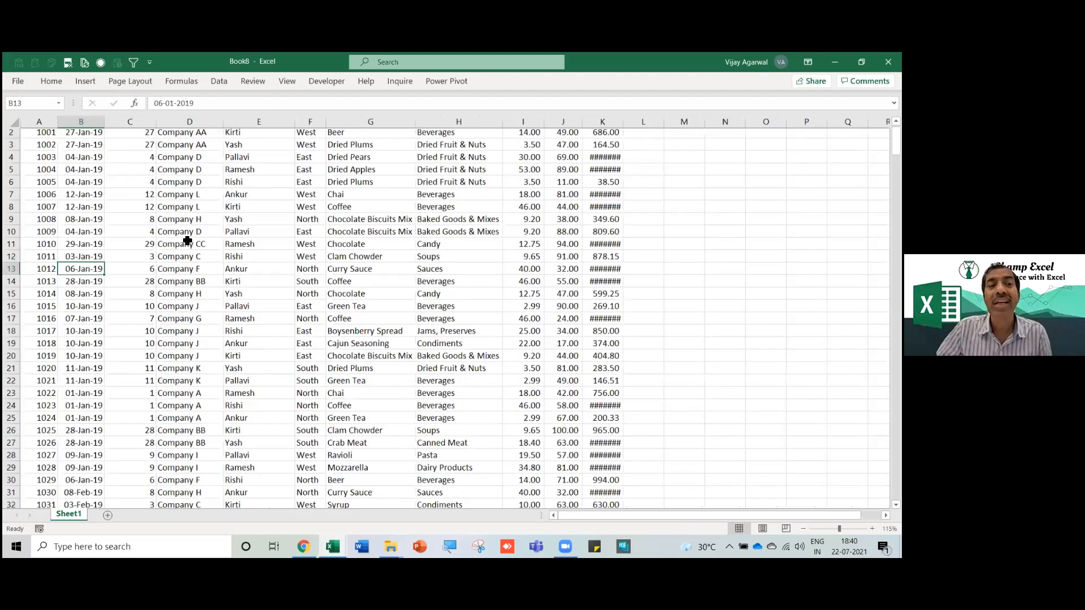
{"action": "scroll", "coordinate": [82, 237], "scroll_direction": "up", "scroll_amount": 1}
{"action": "scroll", "coordinate": [82, 237], "scroll_direction": "up", "scroll_amount": 1}
{"action": "key", "text": "Up"}
{"action": "key", "text": "Up"}
{"action": "key", "text": "Up"}
{"action": "key", "text": "Up"}
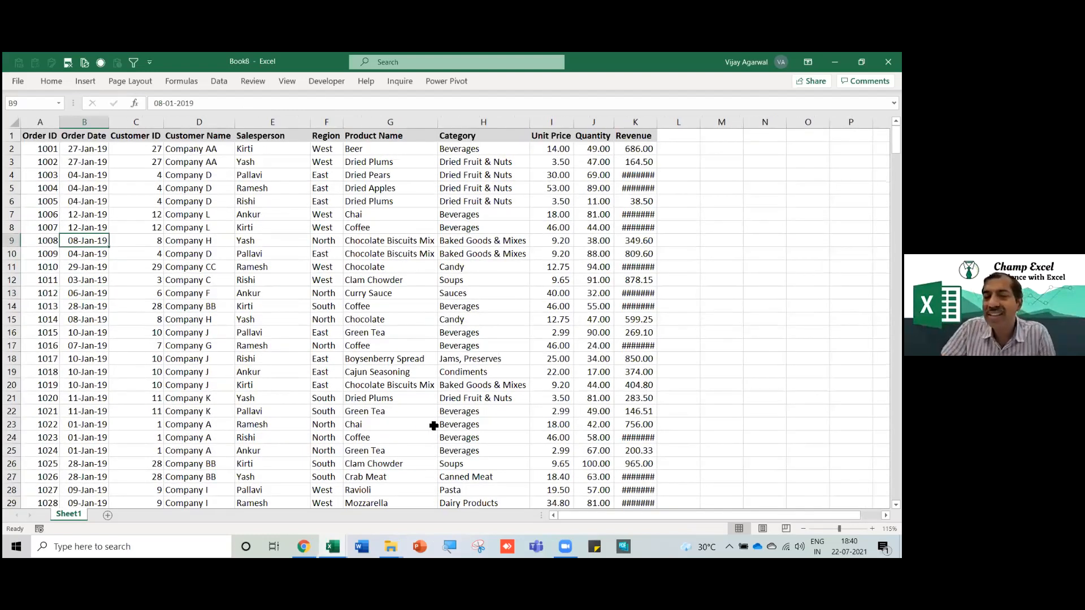
{"action": "left_click", "coordinate": [187, 346]}
{"action": "left_click", "coordinate": [86, 202]}
{"action": "left_click", "coordinate": [214, 226]}
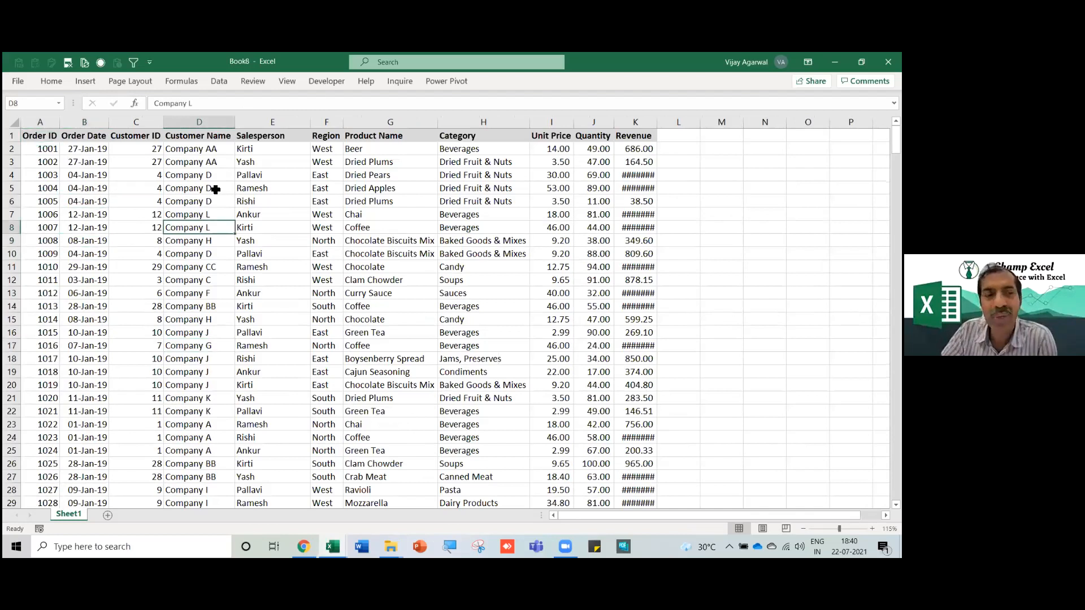
{"action": "key", "text": "ctrl+Home"}
{"action": "key", "text": "shift+Down"}
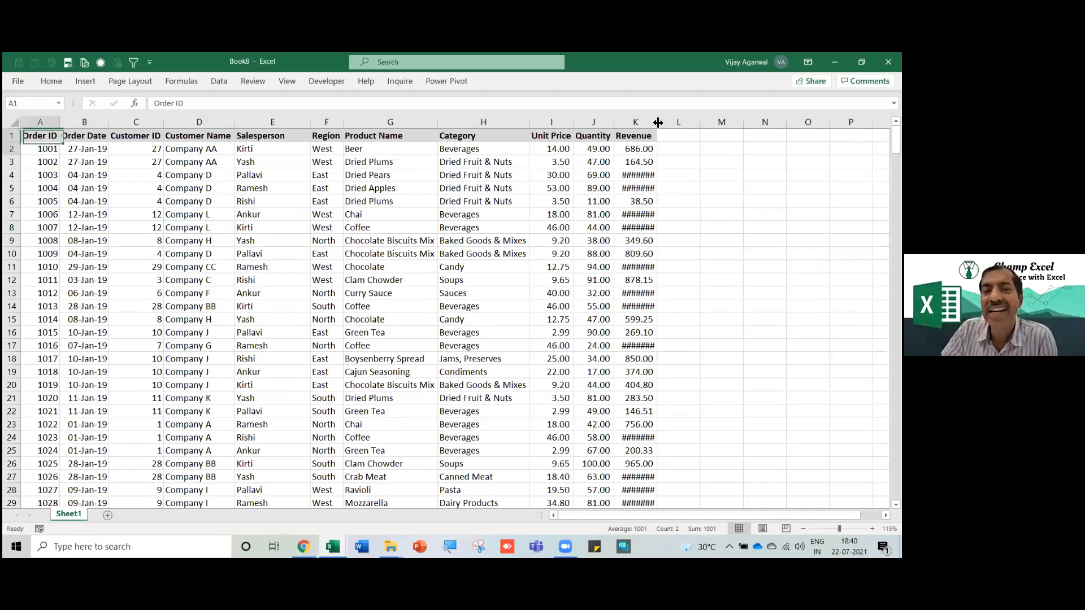
{"action": "key", "text": "shift+Down"}
{"action": "key", "text": "shift+Down"}
{"action": "key", "text": "shift+Down"}
{"action": "key", "text": "shift+Down"}
{"action": "key", "text": "shift+Down"}
{"action": "key", "text": "shift+Down"}
{"action": "key", "text": "shift+Down"}
{"action": "key", "text": "shift+Down"}
{"action": "key", "text": "shift+Down"}
{"action": "key", "text": "shift+Down"}
{"action": "key", "text": "shift+Down"}
{"action": "key", "text": "shift+Down"}
{"action": "key", "text": "shift+Down"}
{"action": "key", "text": "shift+Down"}
{"action": "key", "text": "shift+Right"}
{"action": "key", "text": "shift+Right"}
{"action": "key", "text": "shift+Right"}
{"action": "key", "text": "shift+Right"}
{"action": "key", "text": "shift+Right"}
{"action": "key", "text": "shift+Right"}
{"action": "key", "text": "shift+Right"}
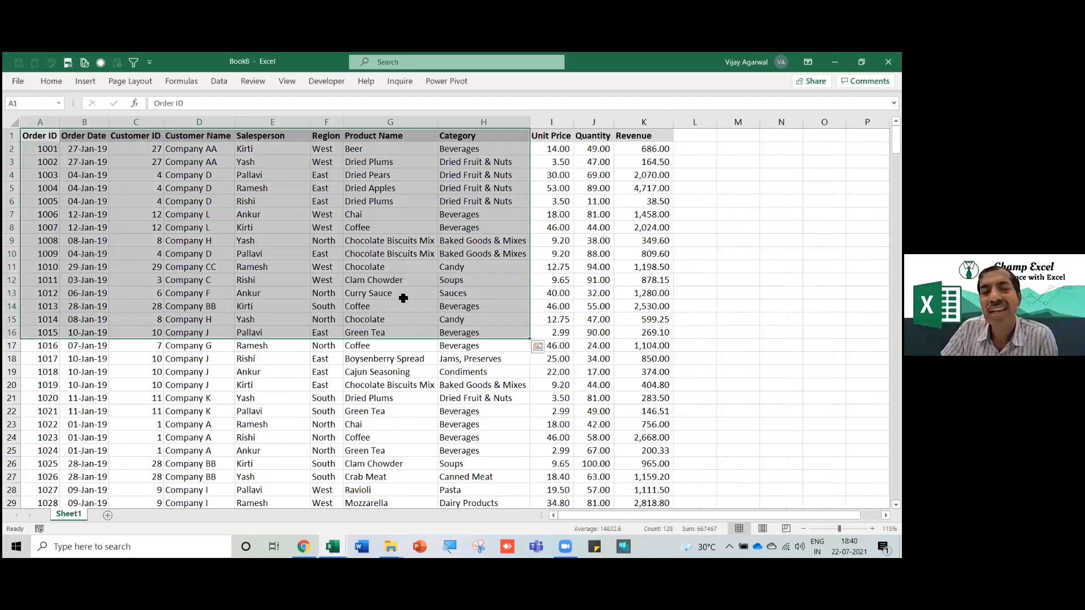
Select the table range A1:K159, then clear it and return to A1.
{"action": "left_click", "coordinate": [402, 296]}
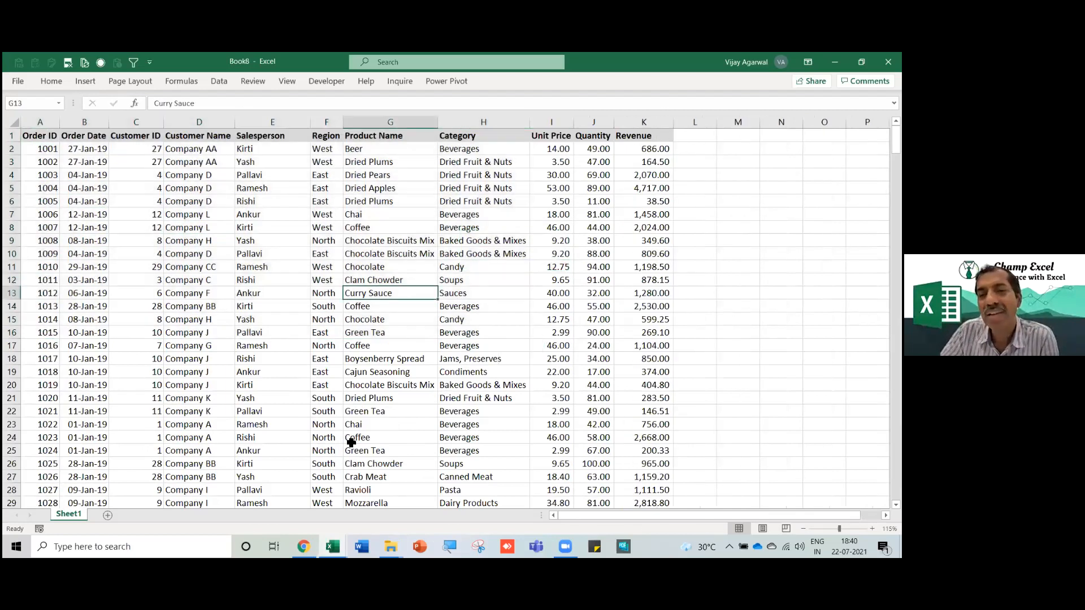
{"action": "left_click", "coordinate": [269, 361]}
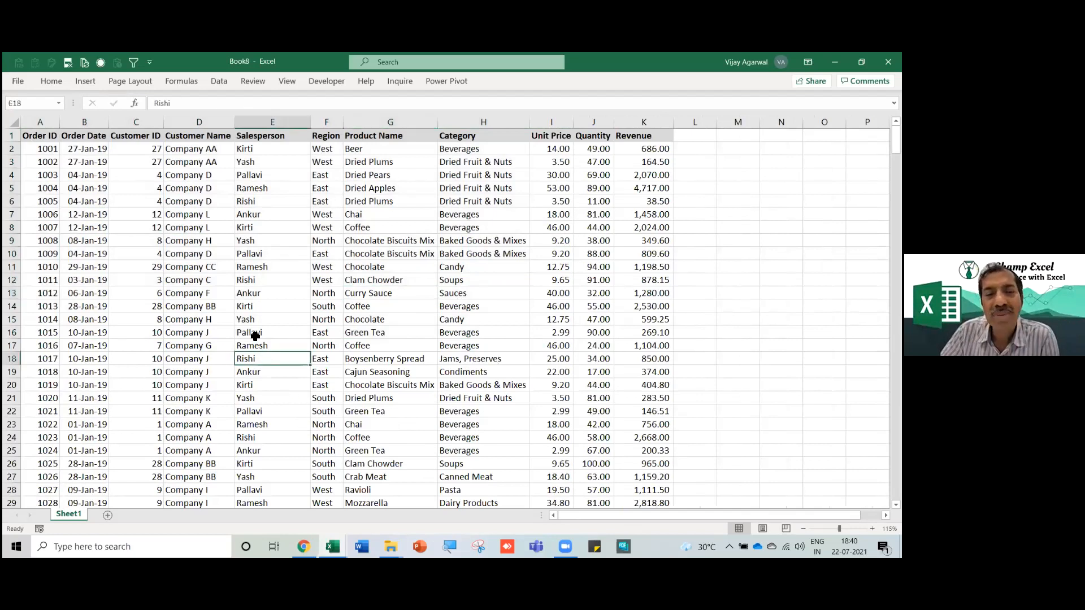
{"action": "left_click_drag", "start_coordinate": [49, 138], "coordinate": [627, 507]}
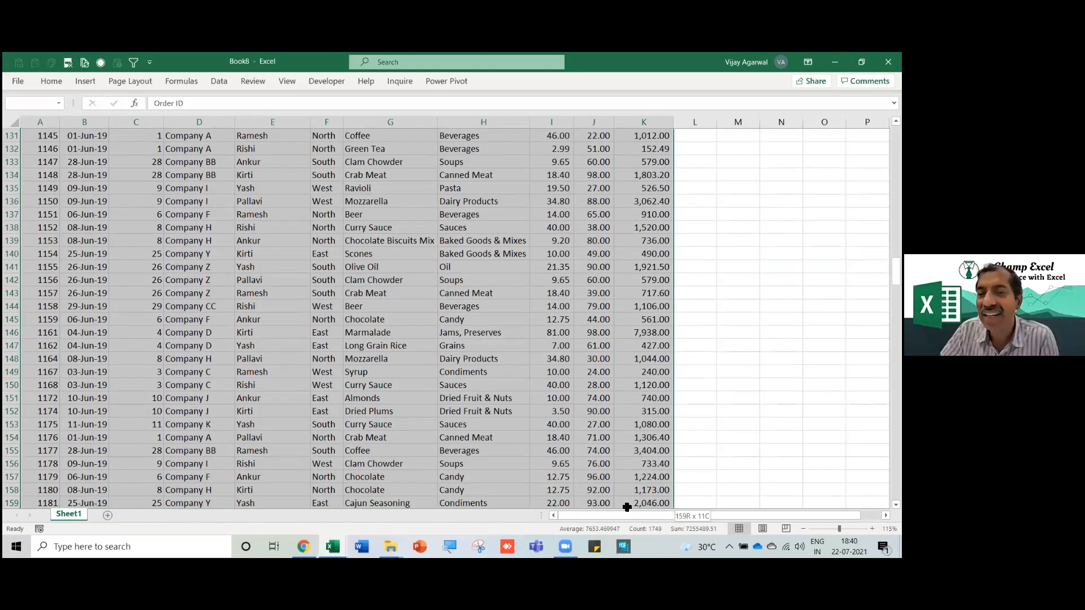
{"action": "left_click_drag", "start_coordinate": [628, 508], "coordinate": [628, 508]}
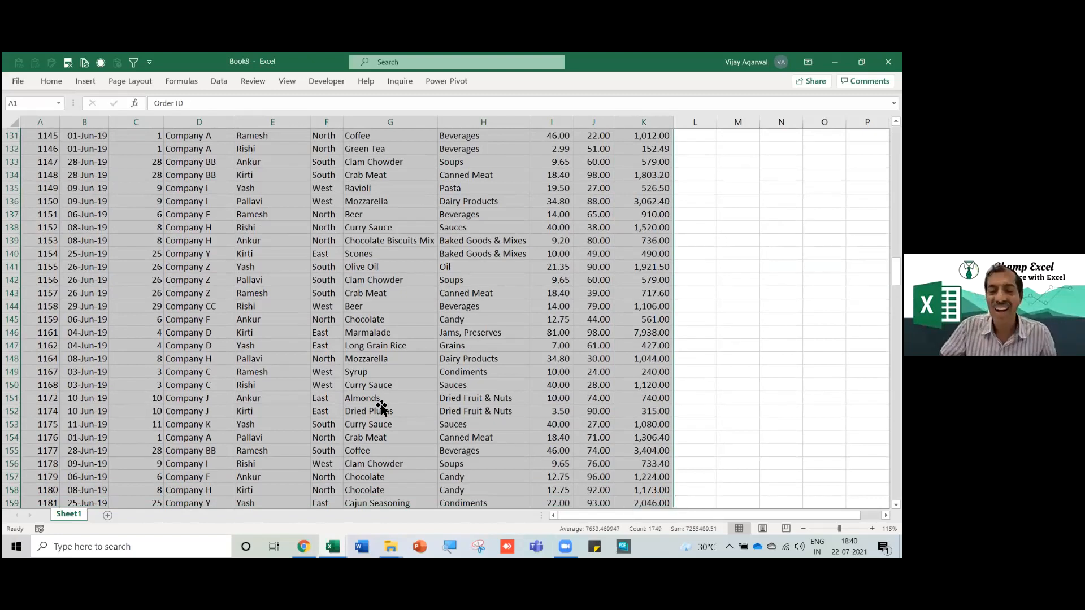
{"action": "left_click", "coordinate": [381, 403]}
{"action": "key", "text": "ctrl+Home"}
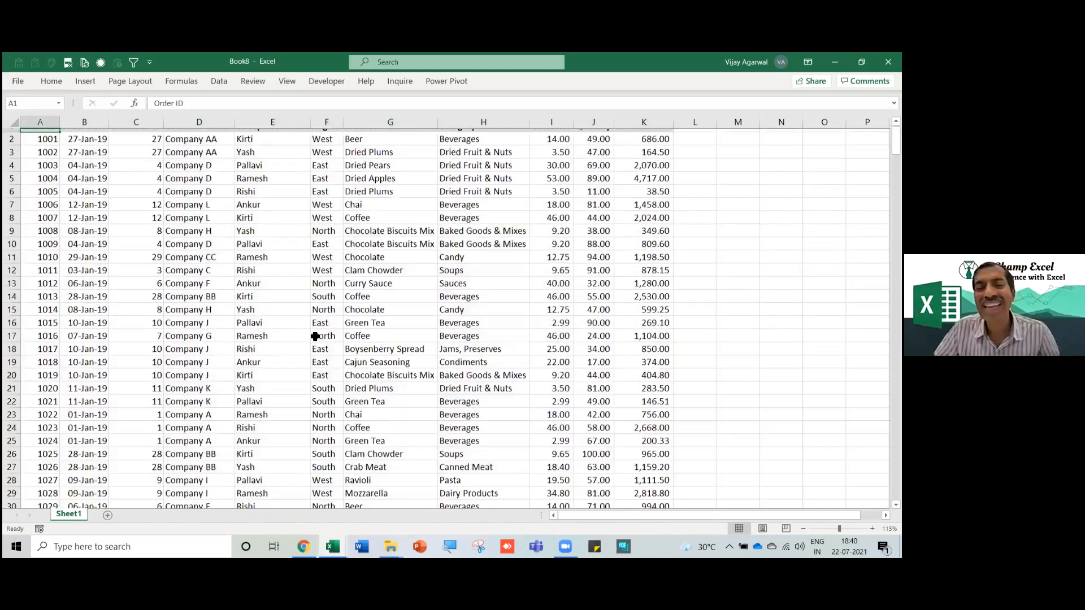
Autofit column G so product names like Chocolate and Clam Chowder fit fully.
{"action": "left_click", "coordinate": [280, 303]}
{"action": "left_click", "coordinate": [375, 314]}
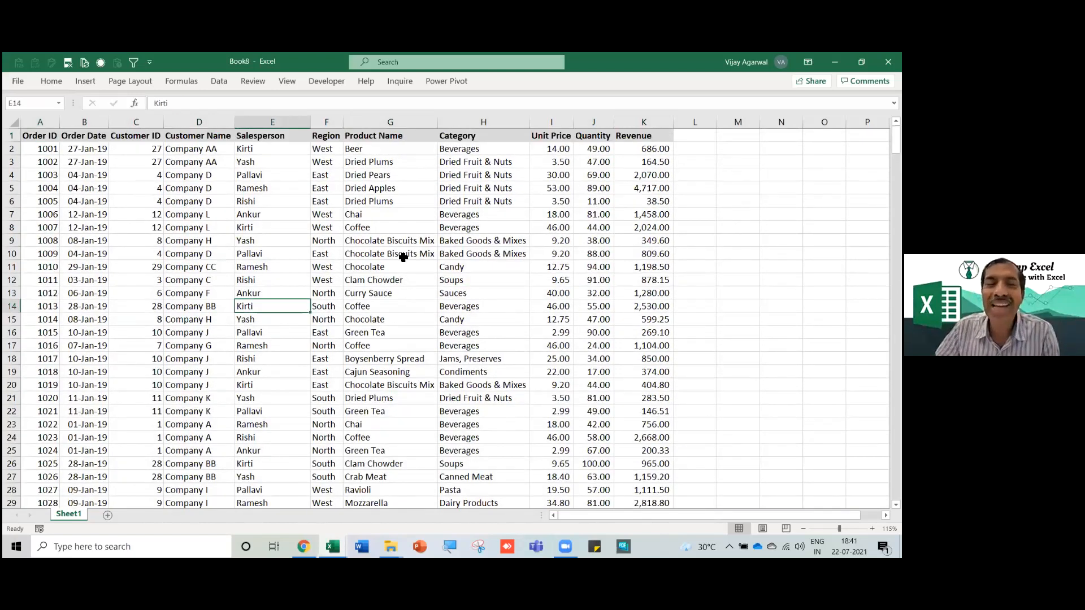
{"action": "double_click", "coordinate": [436, 124]}
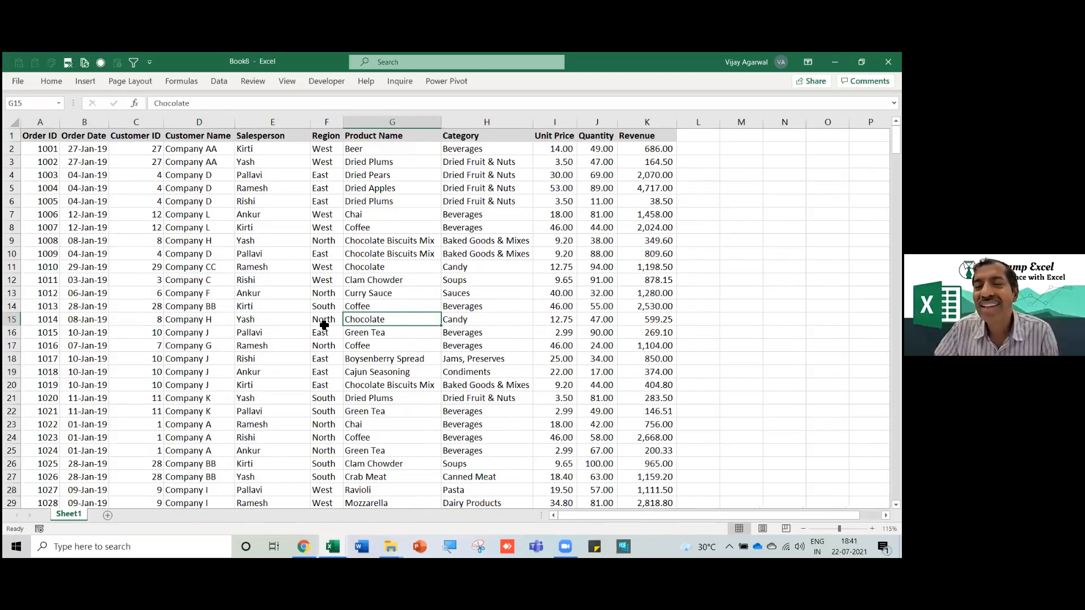
{"action": "key", "text": "Left"}
{"action": "key", "text": "Left"}
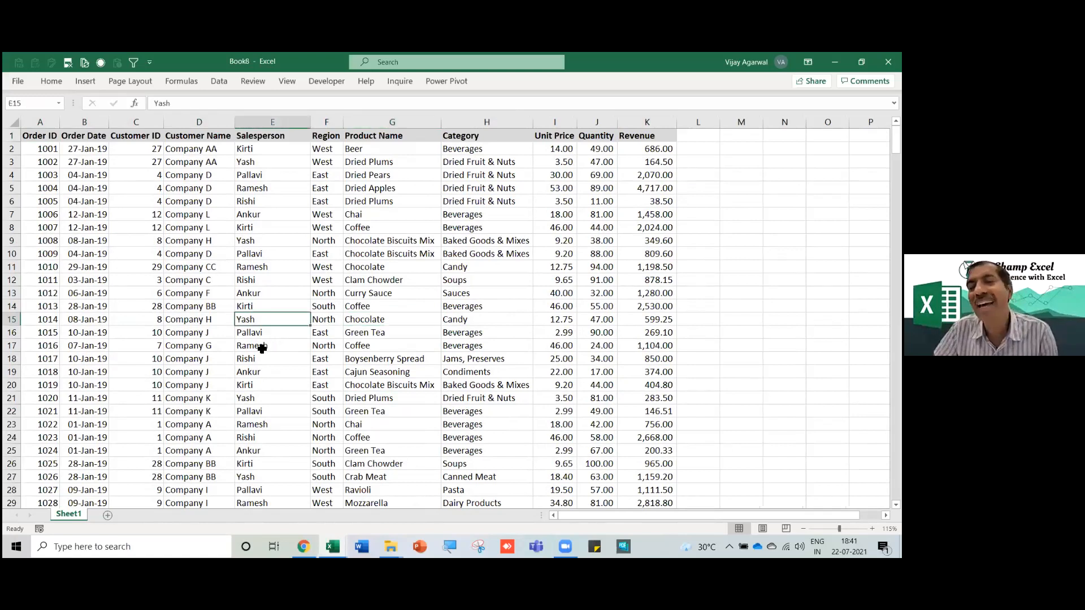
{"action": "left_click", "coordinate": [197, 342]}
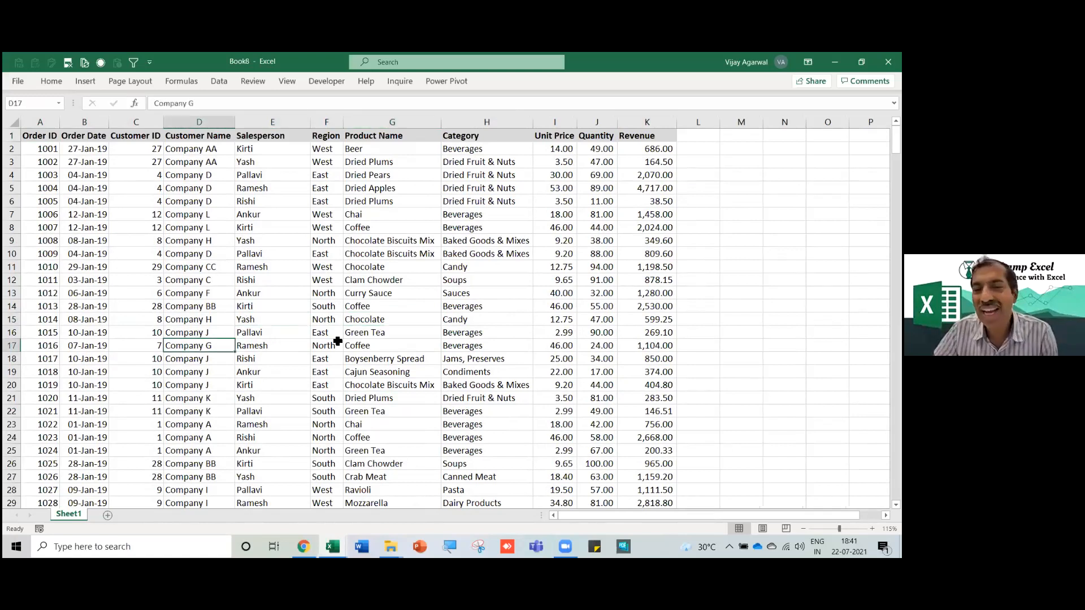
{"action": "left_click", "coordinate": [370, 342]}
{"action": "key", "text": "Up"}
{"action": "key", "text": "Up"}
{"action": "key", "text": "Up"}
{"action": "key", "text": "Up"}
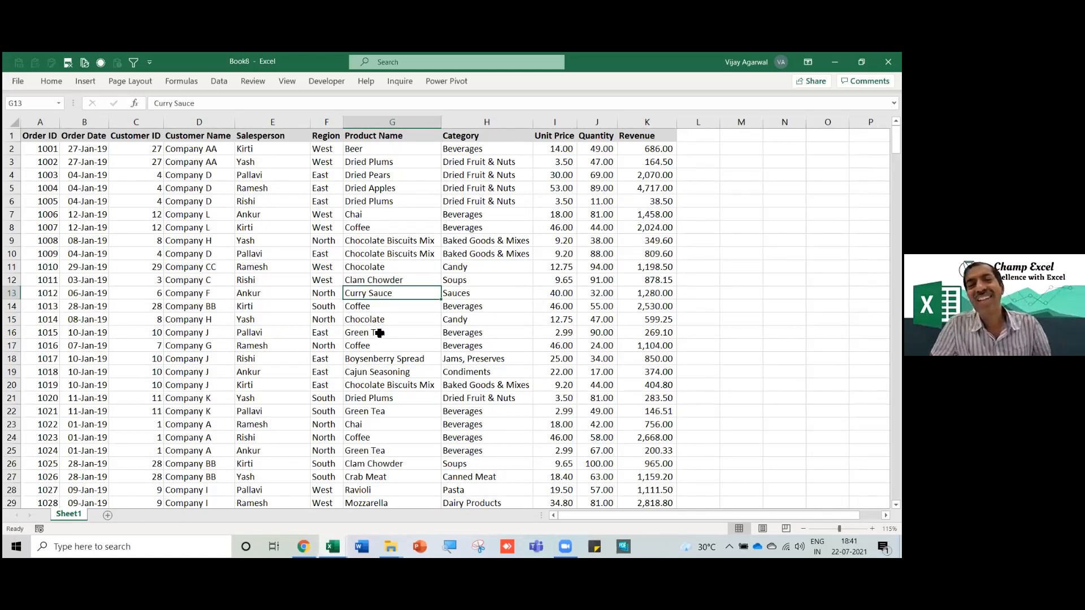
{"action": "key", "text": "Up"}
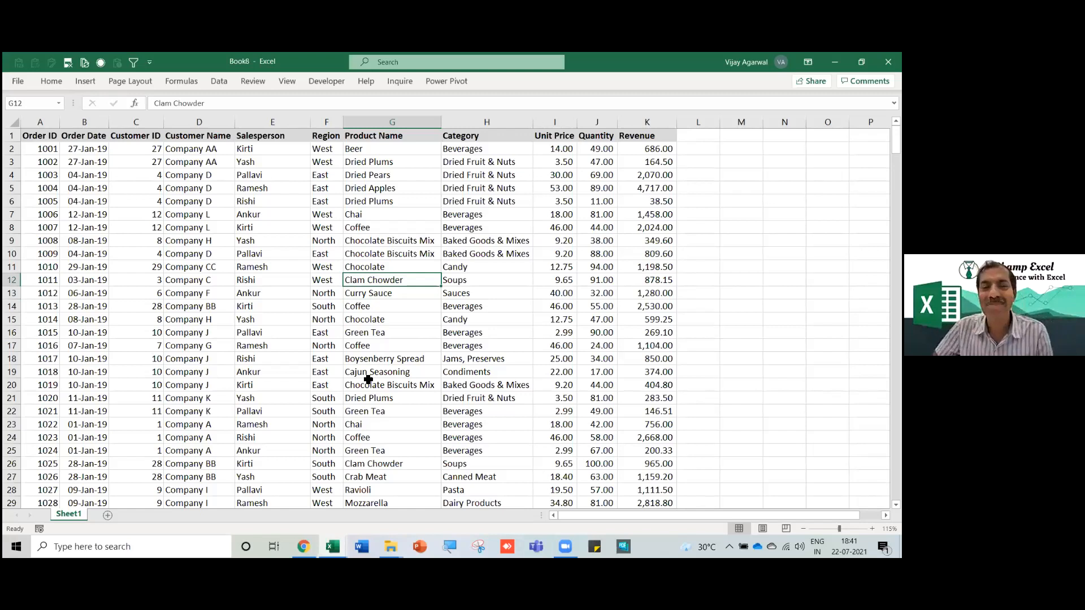
Select sample salesperson and Customer ID cells and a block starting at A1.
{"action": "left_click", "coordinate": [285, 324]}
{"action": "left_click", "coordinate": [290, 334]}
{"action": "left_click", "coordinate": [117, 228]}
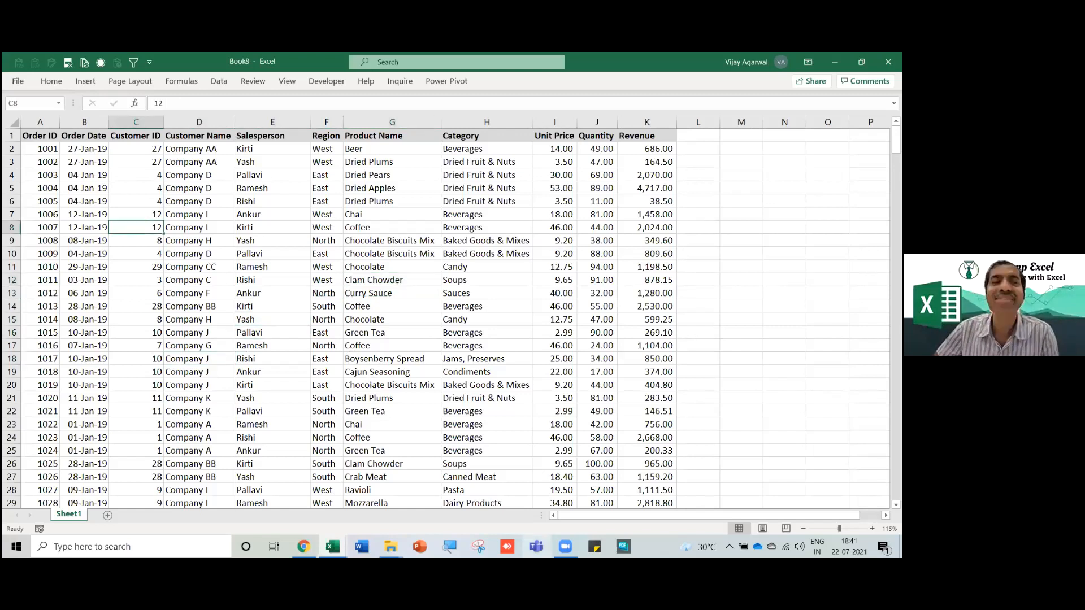
{"action": "left_click_drag", "start_coordinate": [138, 253], "coordinate": [111, 247]}
{"action": "left_click_drag", "start_coordinate": [39, 139], "coordinate": [287, 259]}
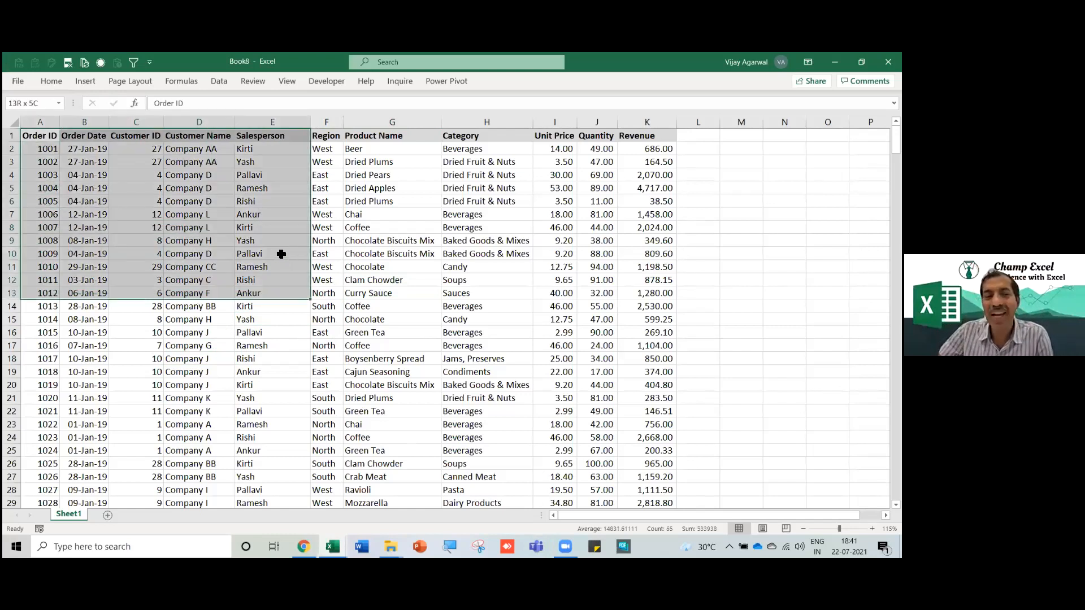
{"action": "left_click", "coordinate": [281, 255]}
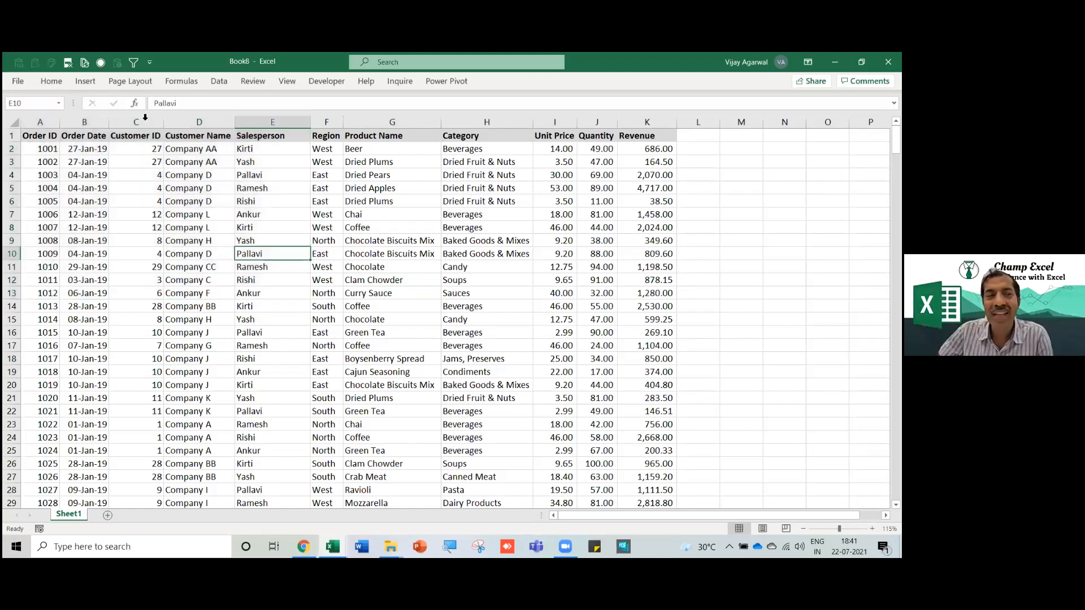
{"action": "left_click", "coordinate": [86, 82]}
Insert a PivotTable from Sheet1!$A$1:$K$370 on a new worksheet, then return to Sheet1.
{"action": "left_click", "coordinate": [24, 102]}
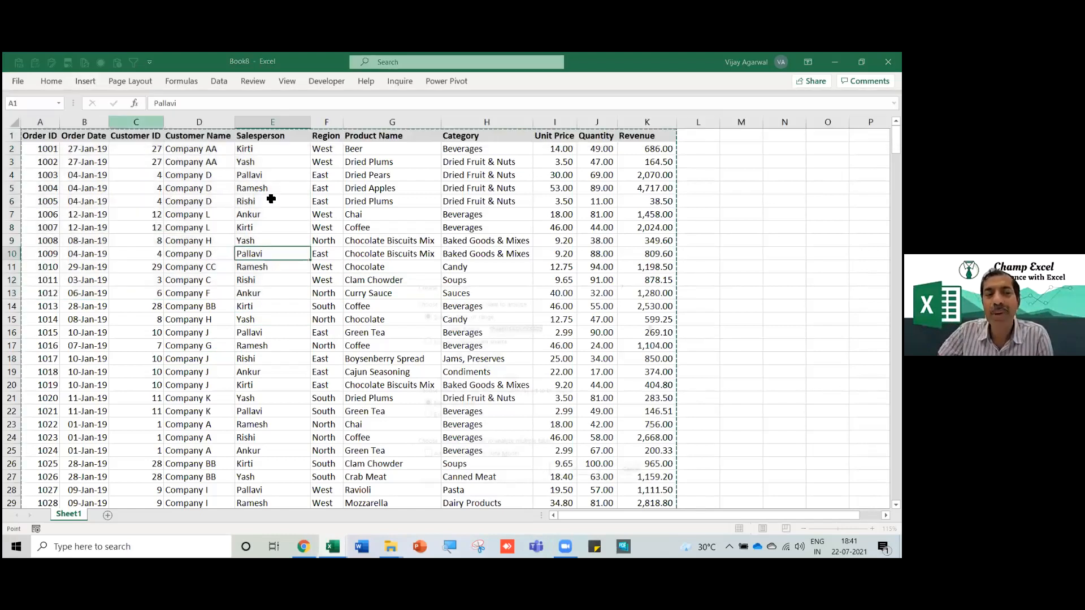
{"action": "left_click_drag", "start_coordinate": [516, 289], "coordinate": [490, 181]}
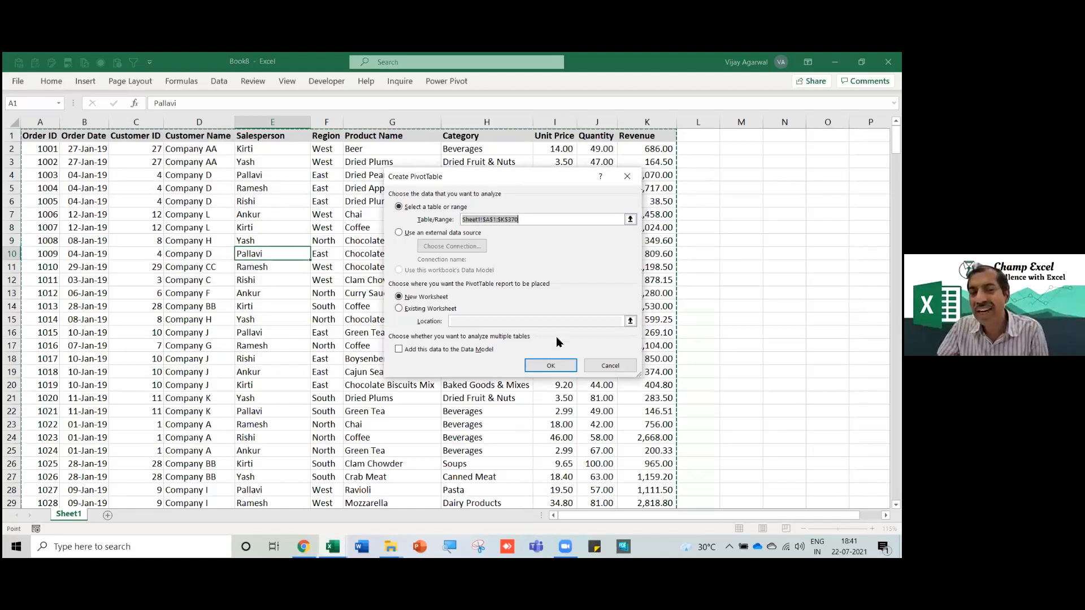
{"action": "left_click", "coordinate": [551, 366]}
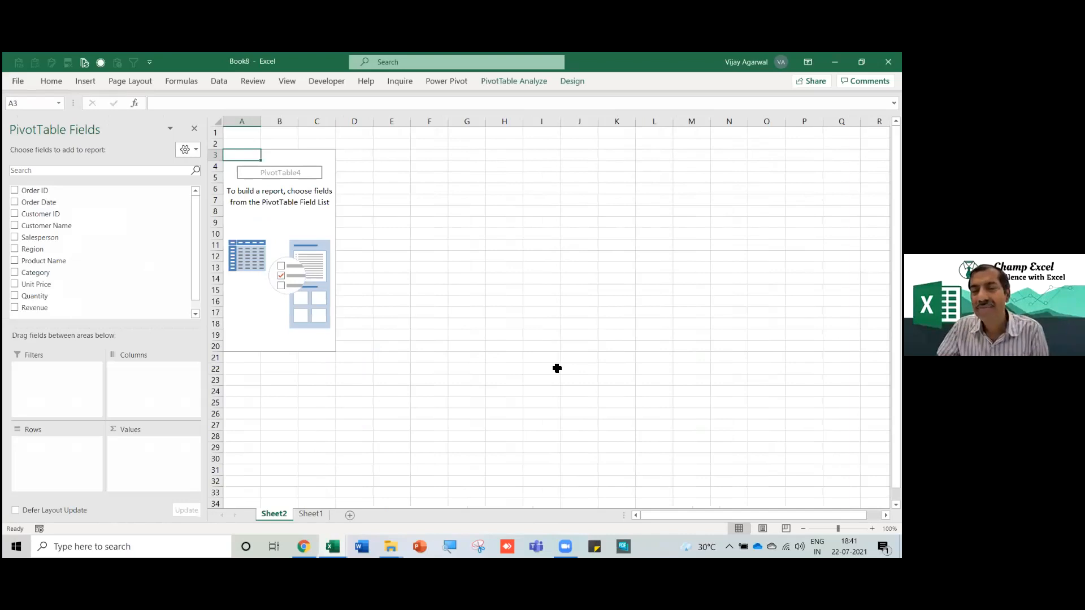
{"action": "left_click", "coordinate": [310, 515]}
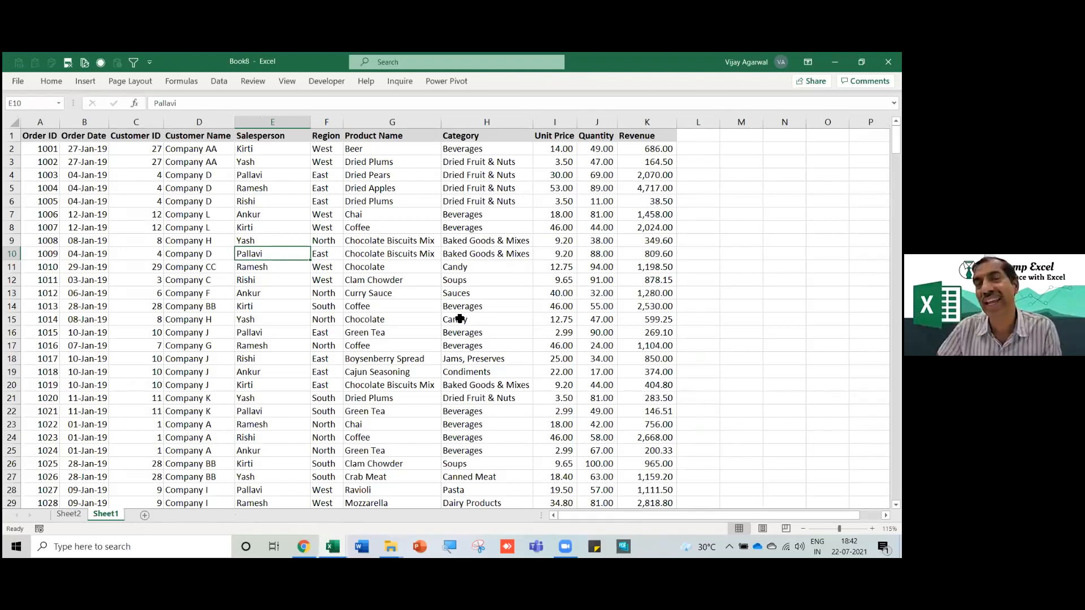
Select all of Sheet1, clear the selection at F13, then show the open workbooks' taskbar thumbnails.
{"action": "left_click_drag", "start_coordinate": [46, 137], "coordinate": [491, 385]}
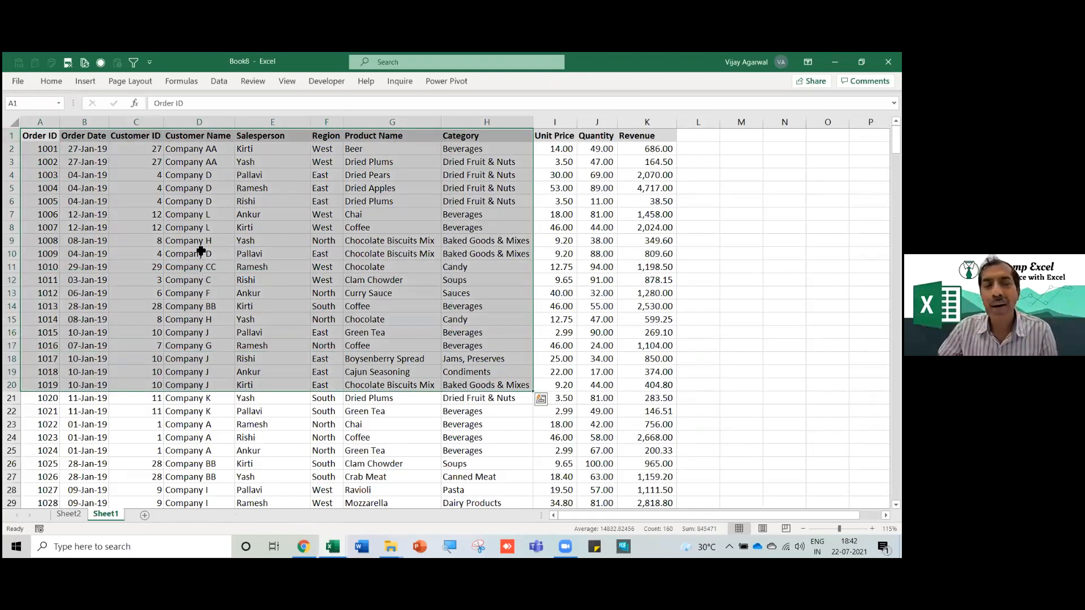
{"action": "key", "text": "ctrl+a"}
{"action": "left_click", "coordinate": [327, 291]}
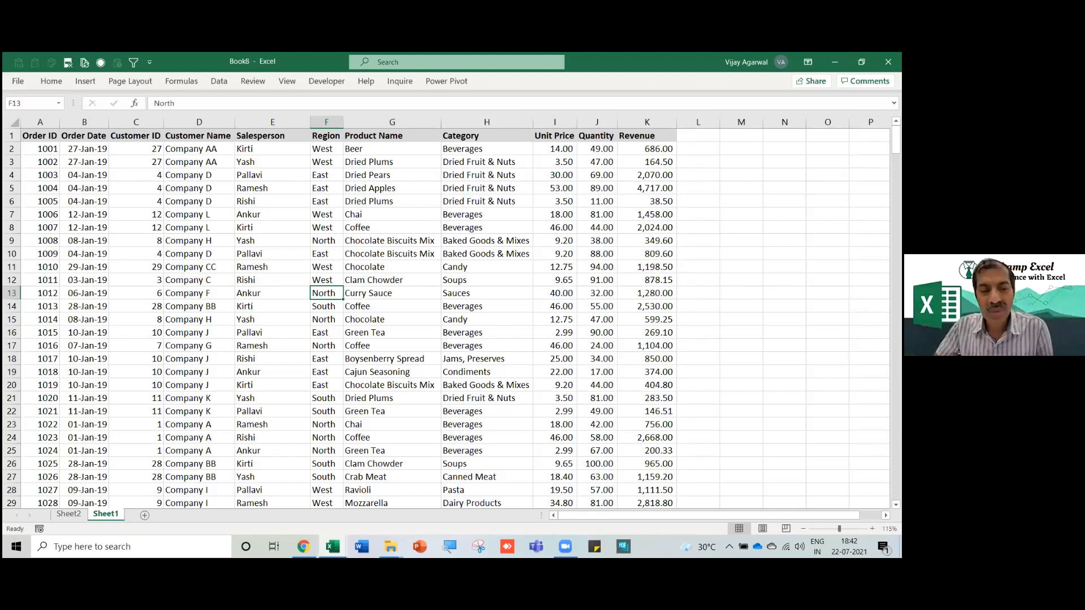
{"action": "left_click", "coordinate": [333, 547]}
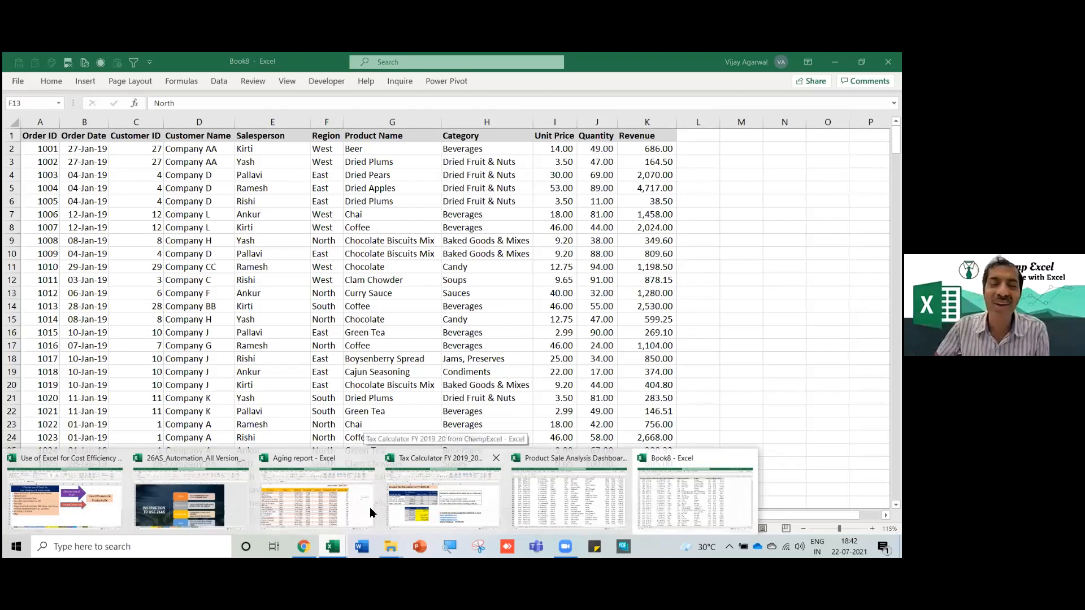
Switch to the Use of Excel for Cost Efficiency workbook's GoTo sheet.
{"action": "left_click", "coordinate": [293, 526]}
{"action": "left_click", "coordinate": [332, 547]}
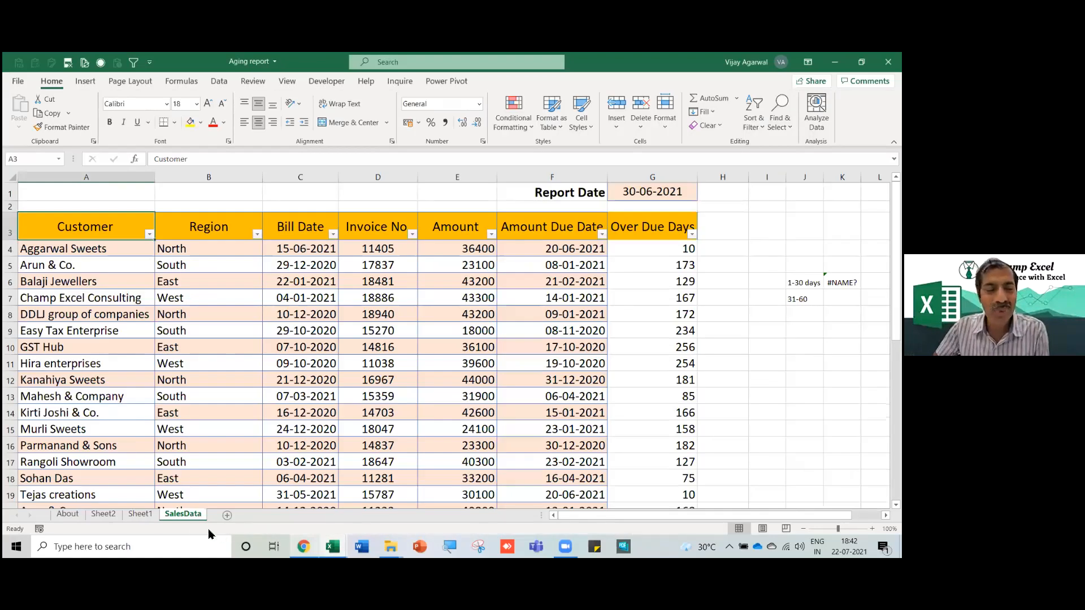
{"action": "left_click", "coordinate": [98, 499]}
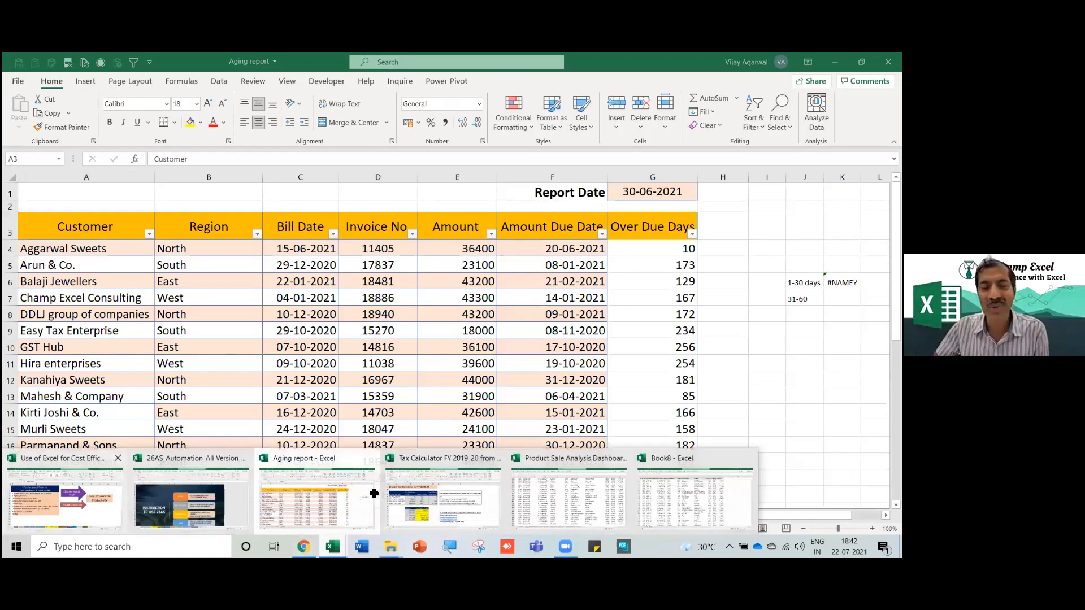
{"action": "left_click", "coordinate": [315, 514]}
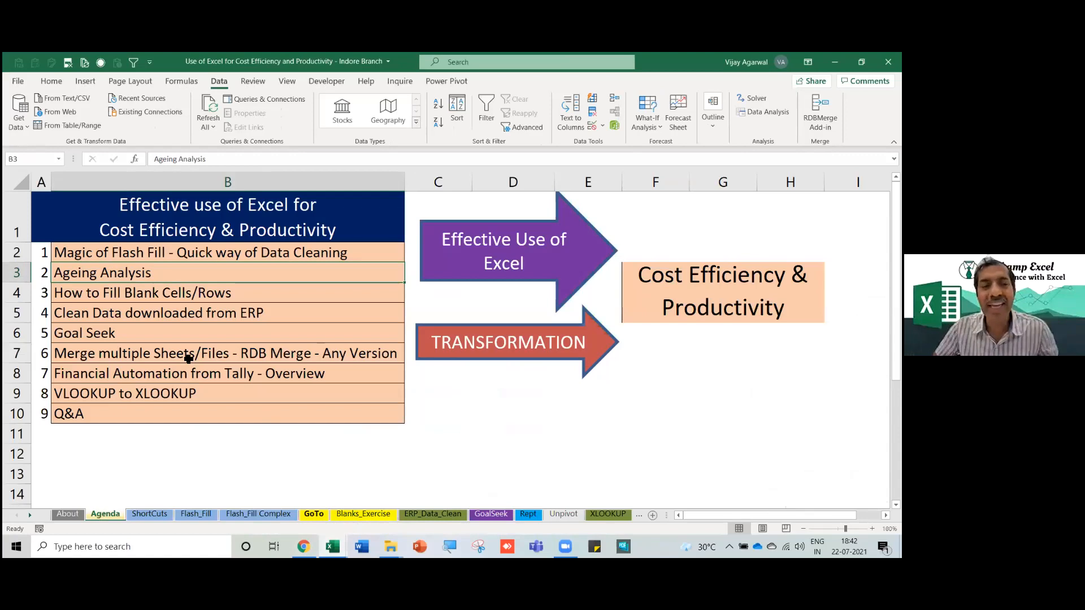
Select the whole data table B2:I16 from the top of the sheet.
{"action": "left_click_drag", "start_coordinate": [69, 214], "coordinate": [472, 459]}
{"action": "left_click_drag", "start_coordinate": [156, 410], "coordinate": [163, 409]}
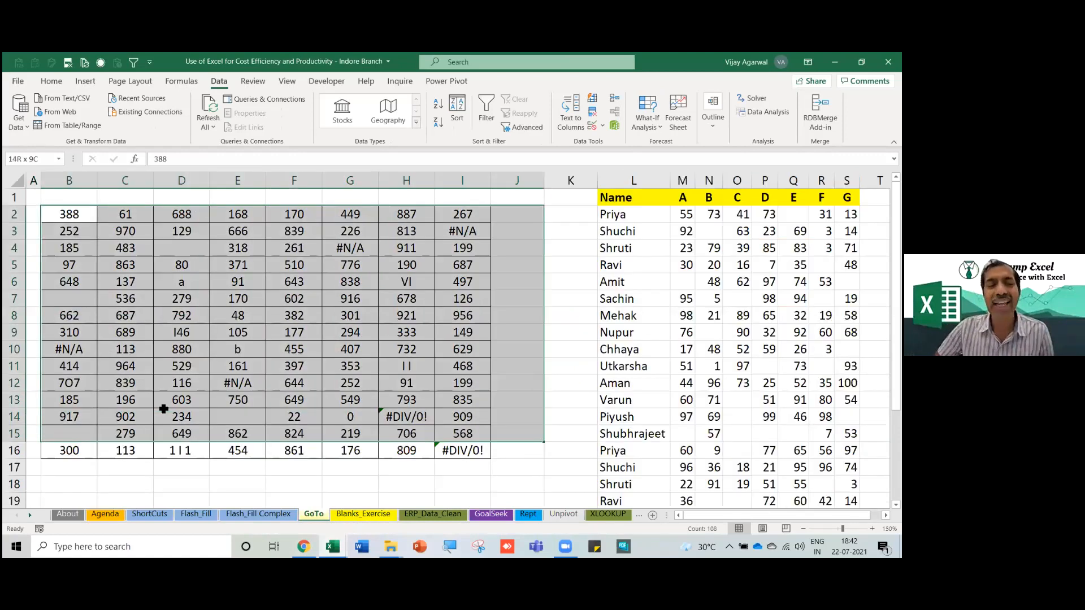
{"action": "scroll", "coordinate": [163, 408], "scroll_direction": "up", "scroll_amount": 1}
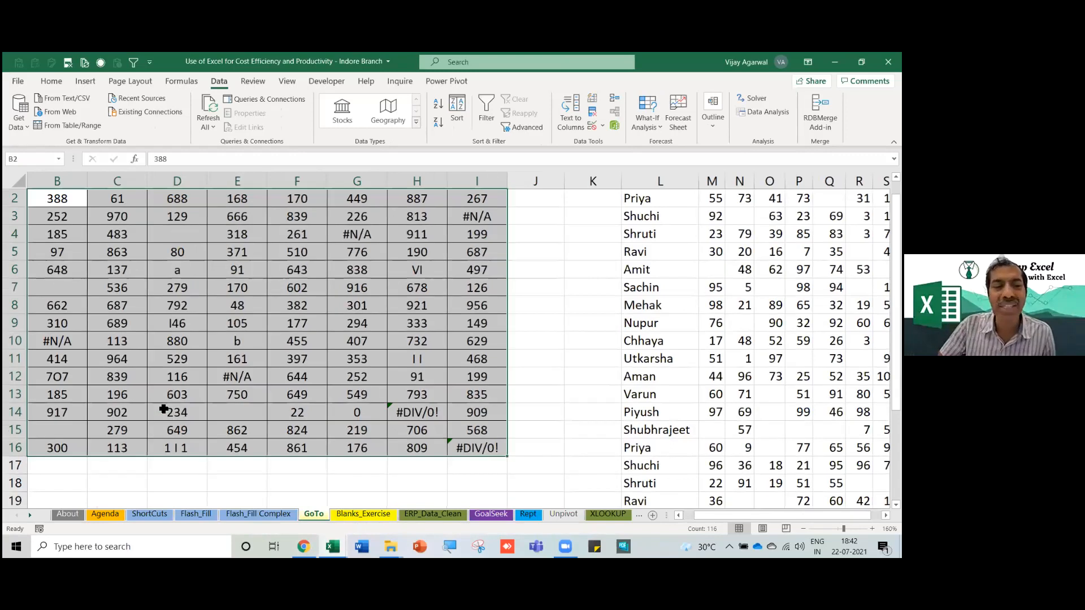
{"action": "key", "text": "ctrl+Home"}
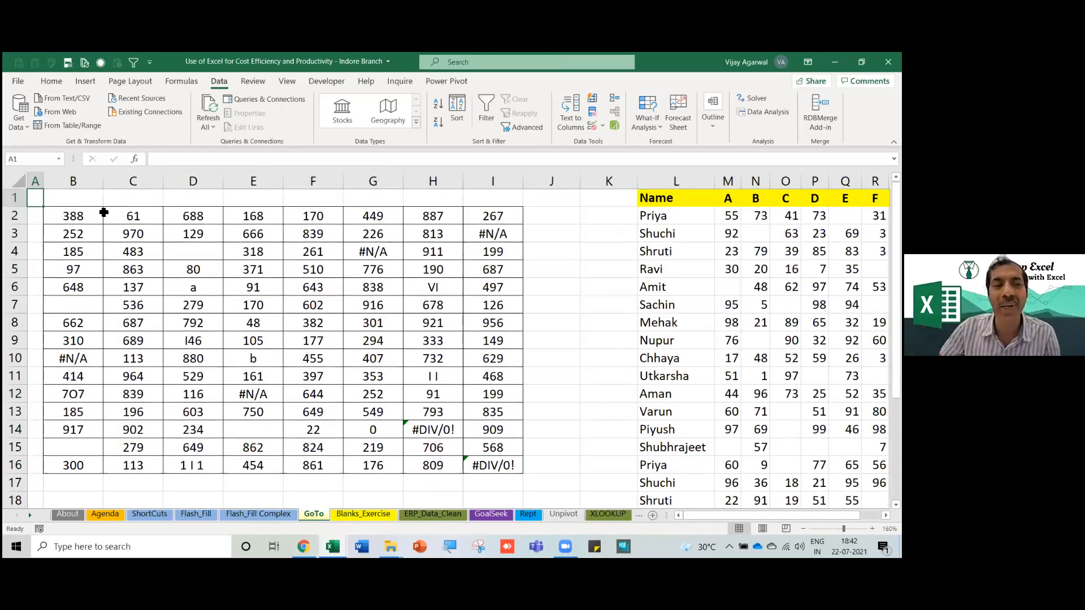
{"action": "left_click_drag", "start_coordinate": [77, 220], "coordinate": [464, 468]}
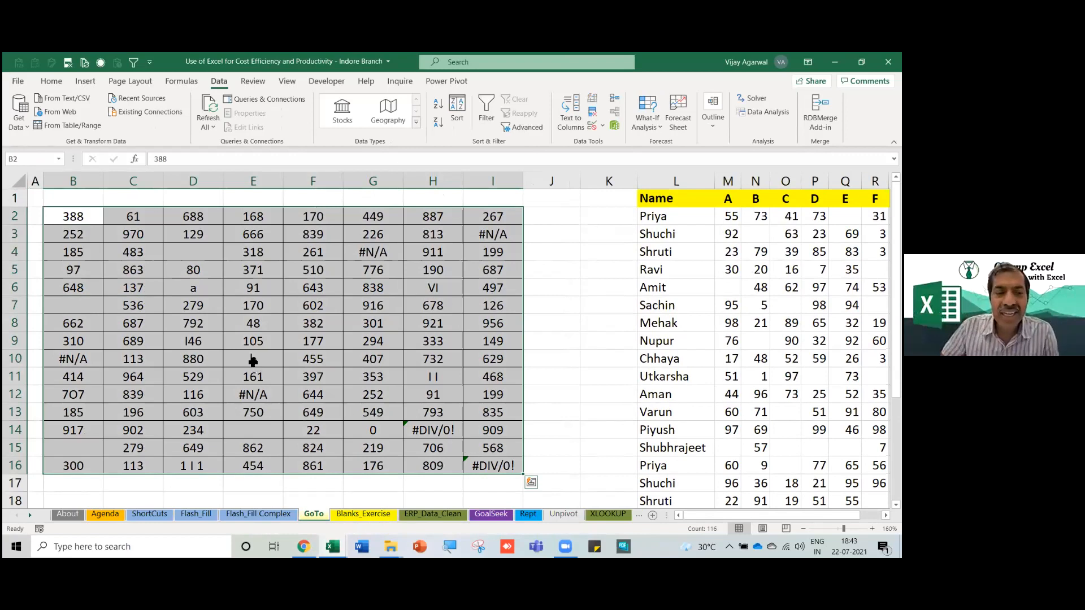
Inspect cells E4 (318) and E10 (b), then go to empty cell B19.
{"action": "left_click", "coordinate": [260, 252]}
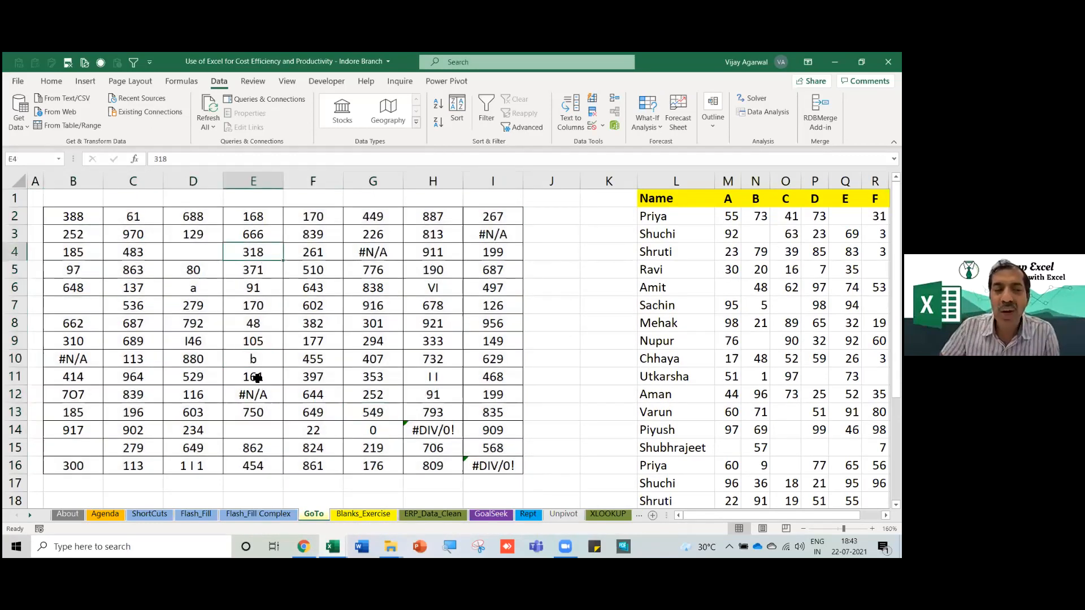
{"action": "left_click", "coordinate": [256, 365]}
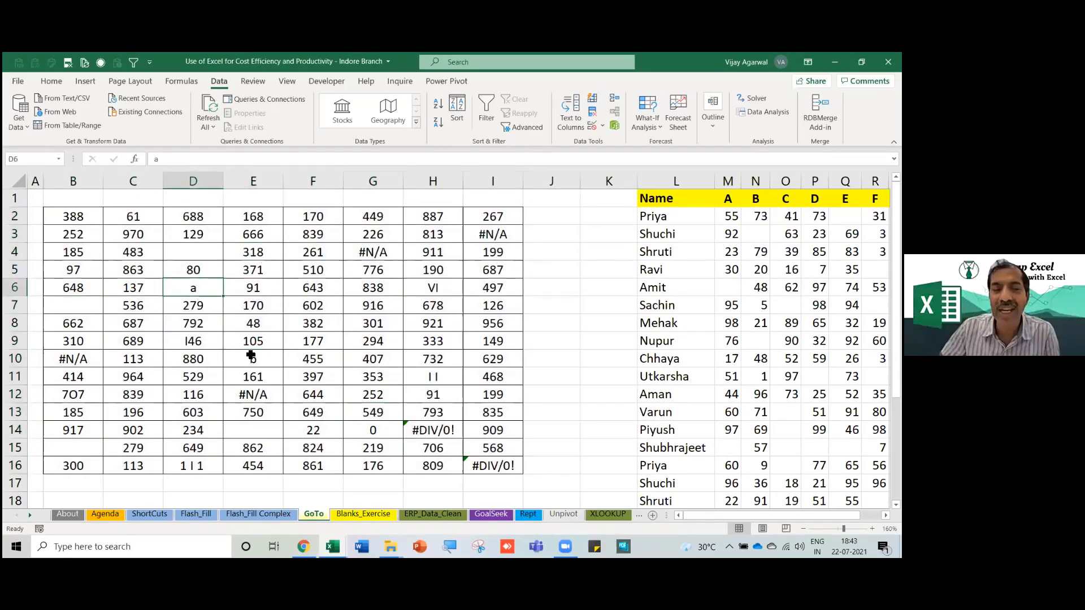
{"action": "scroll", "coordinate": [467, 391], "scroll_direction": "down", "scroll_amount": 1}
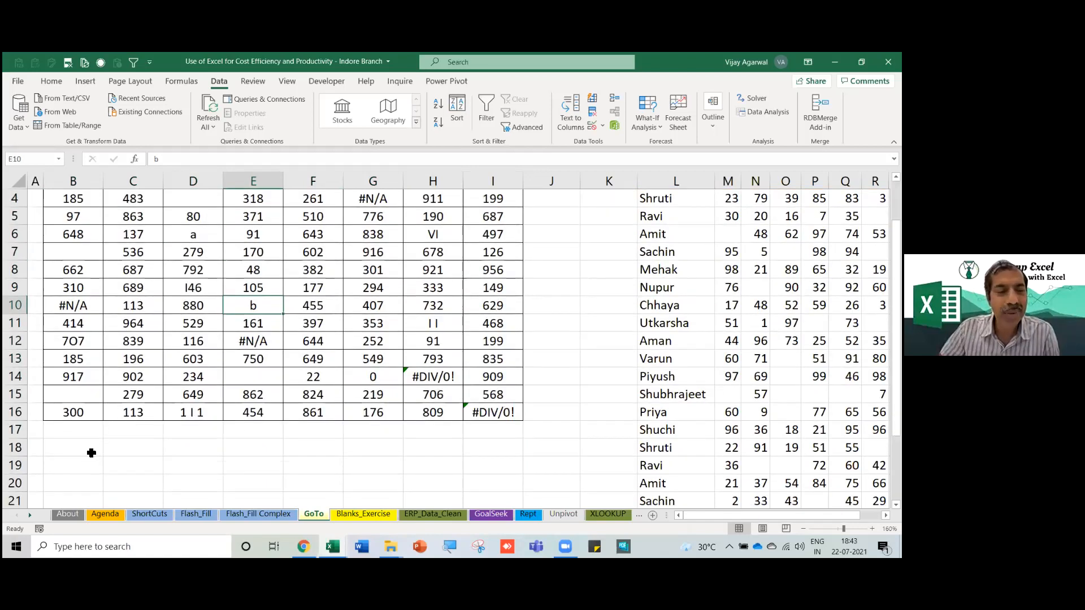
{"action": "left_click", "coordinate": [68, 453]}
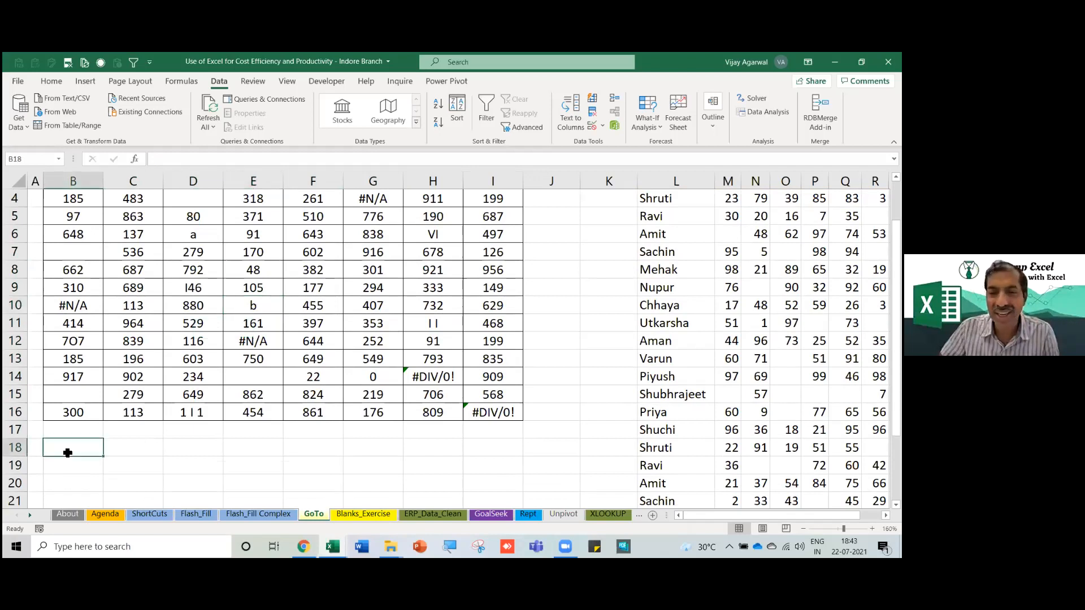
{"action": "key", "text": "Down"}
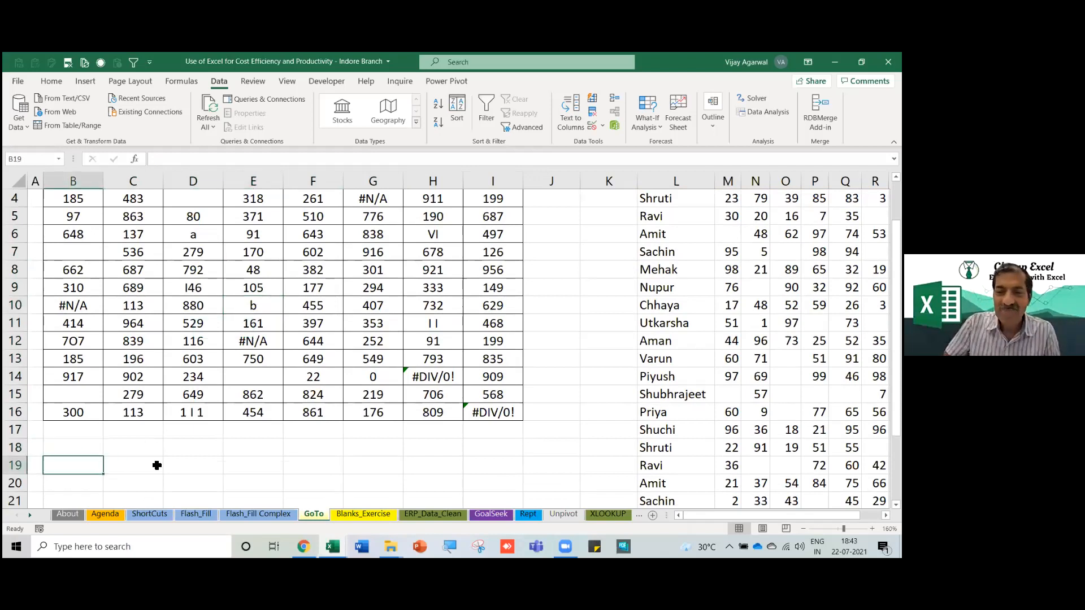
Enter =SUM(B11:B12) in B19 and recheck its range, giving 414.
{"action": "type", "text": "=s"}
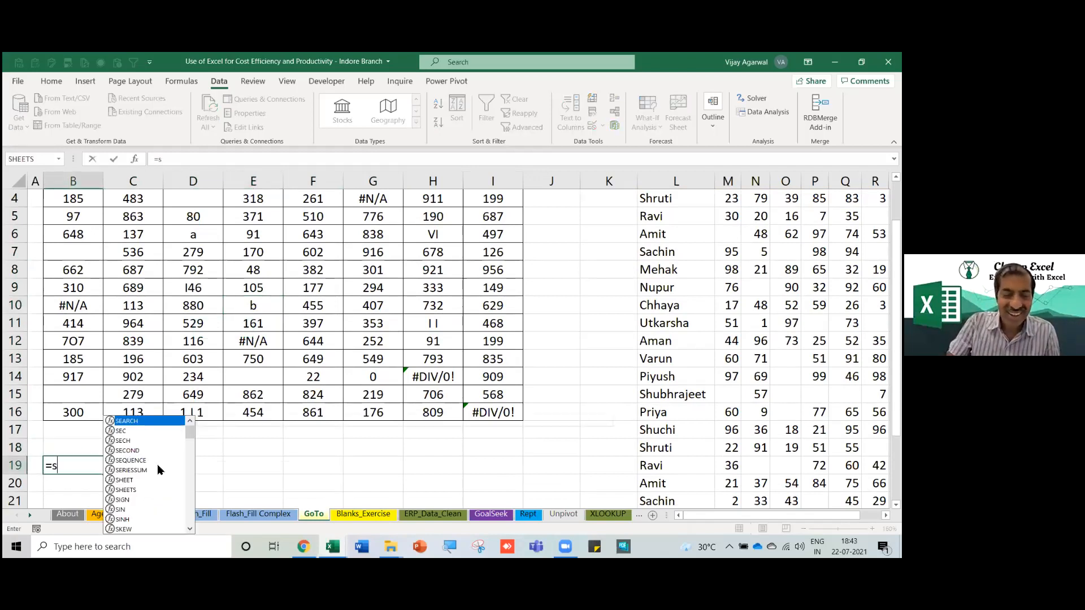
{"action": "type", "text": "um("}
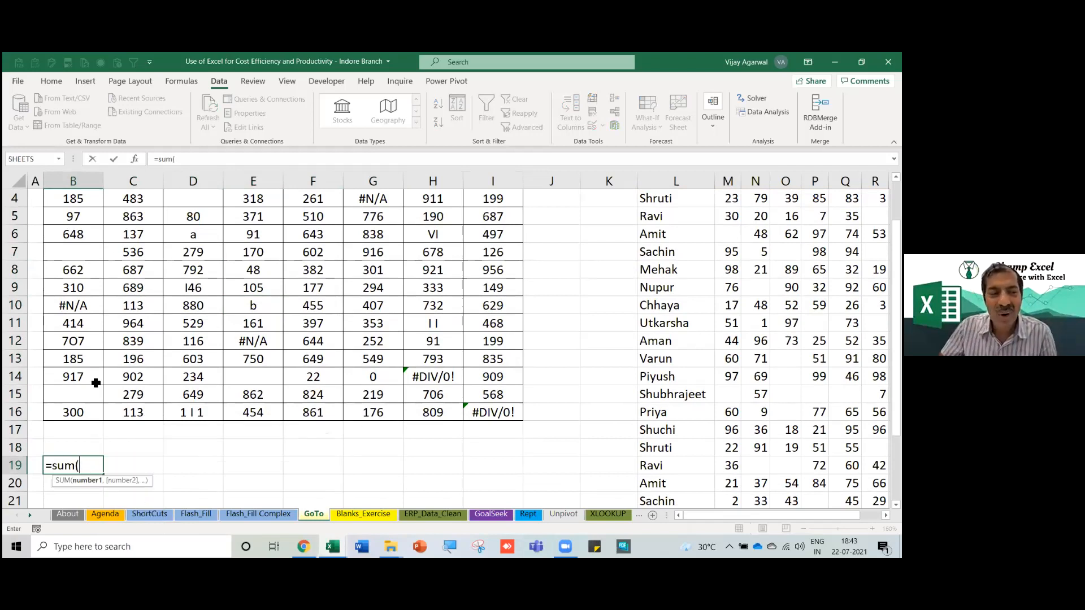
{"action": "left_click_drag", "start_coordinate": [90, 326], "coordinate": [89, 340]}
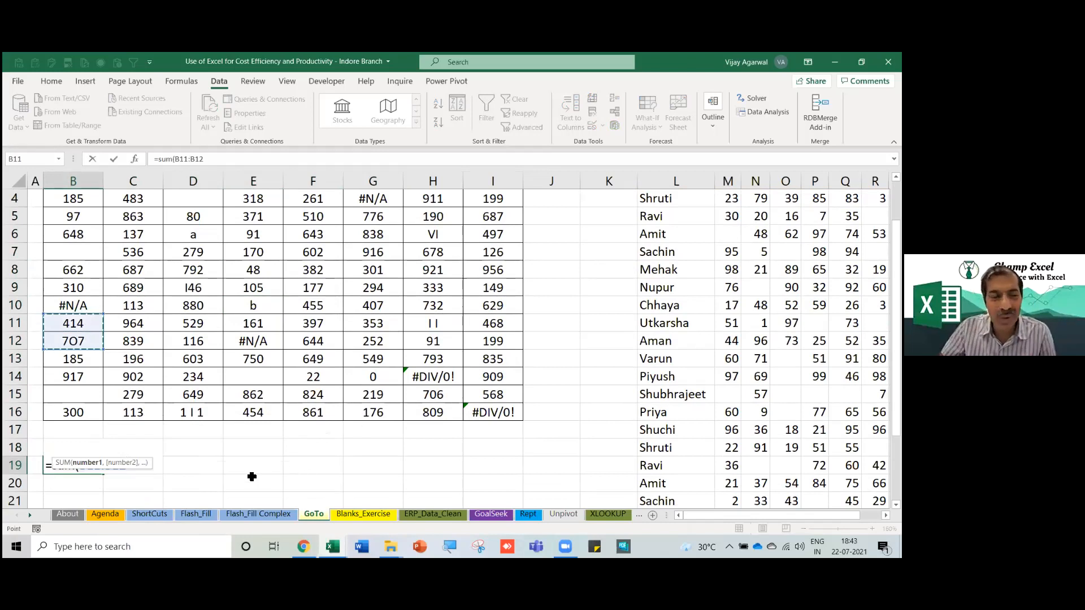
{"action": "type", "text": ")"}
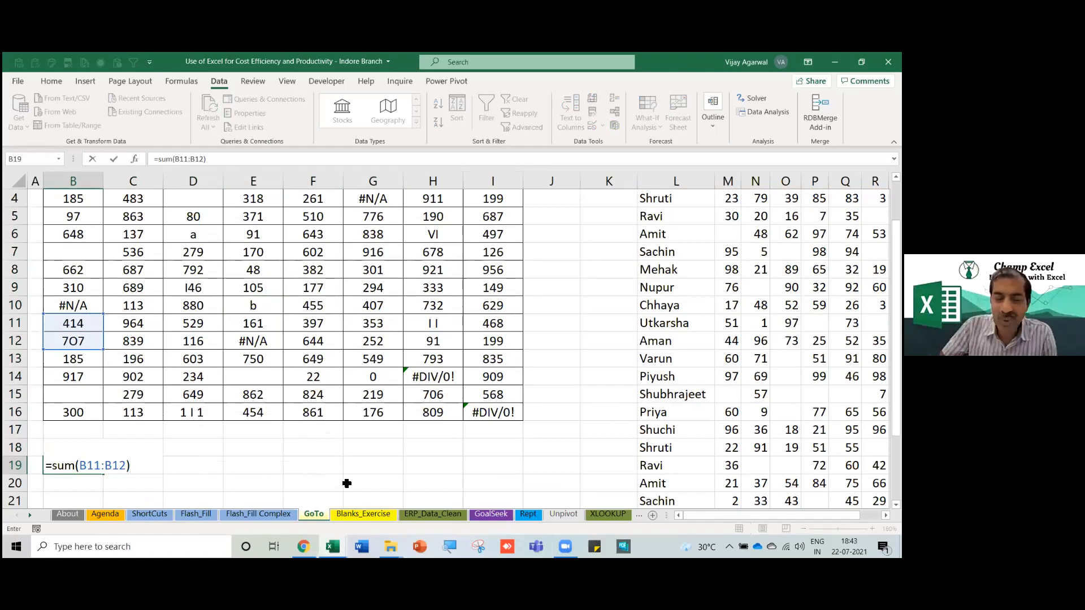
{"action": "key", "text": "Return"}
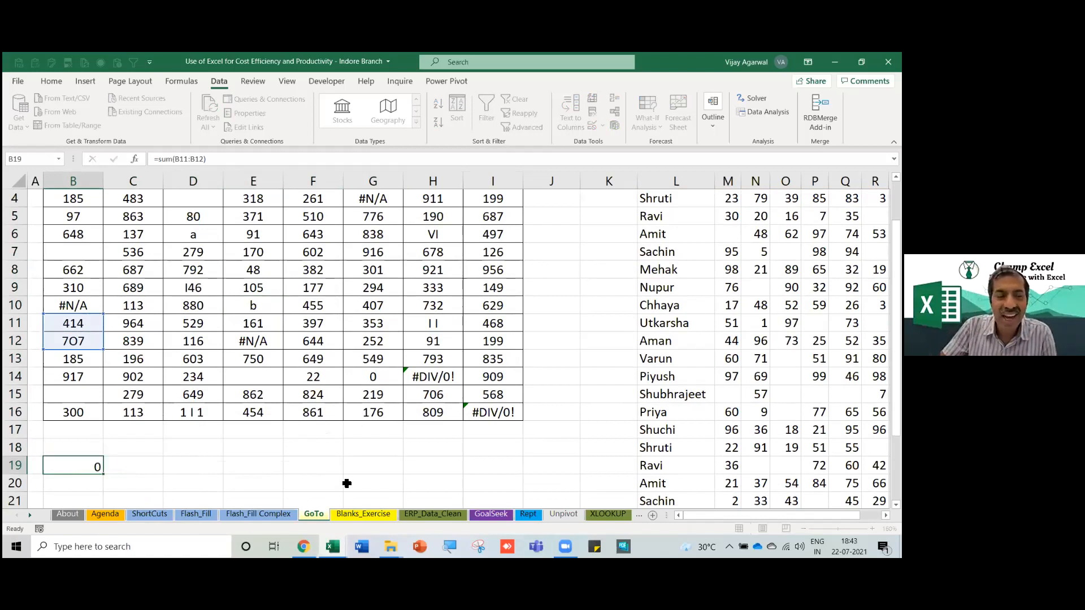
{"action": "double_click", "coordinate": [89, 465]}
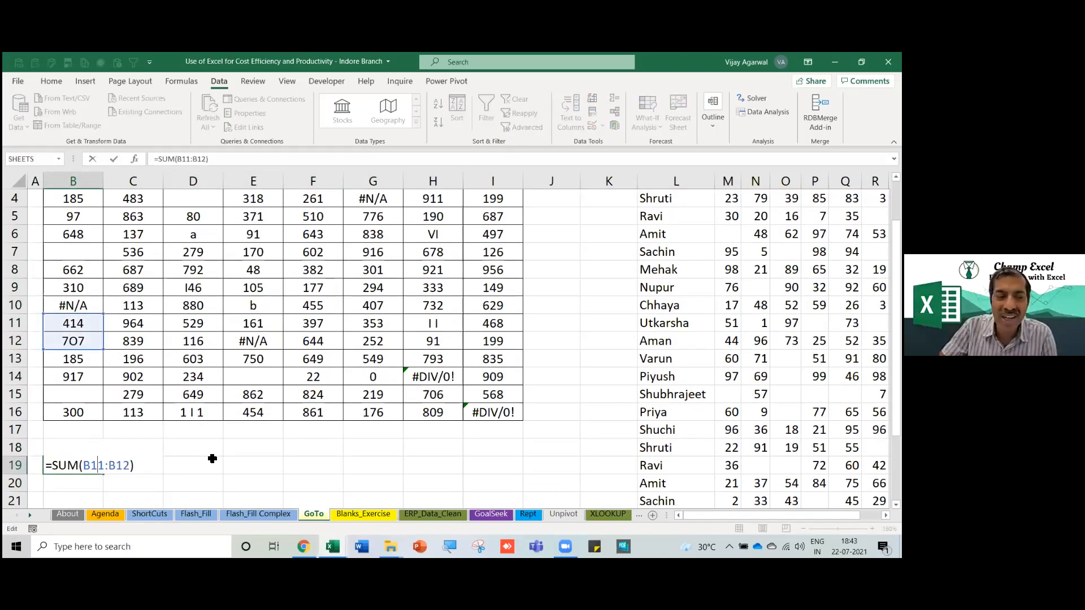
{"action": "key", "text": "Return"}
Inspect the summed cells B11:B12 and B6 (648), then move up to B2.
{"action": "key", "text": "Up"}
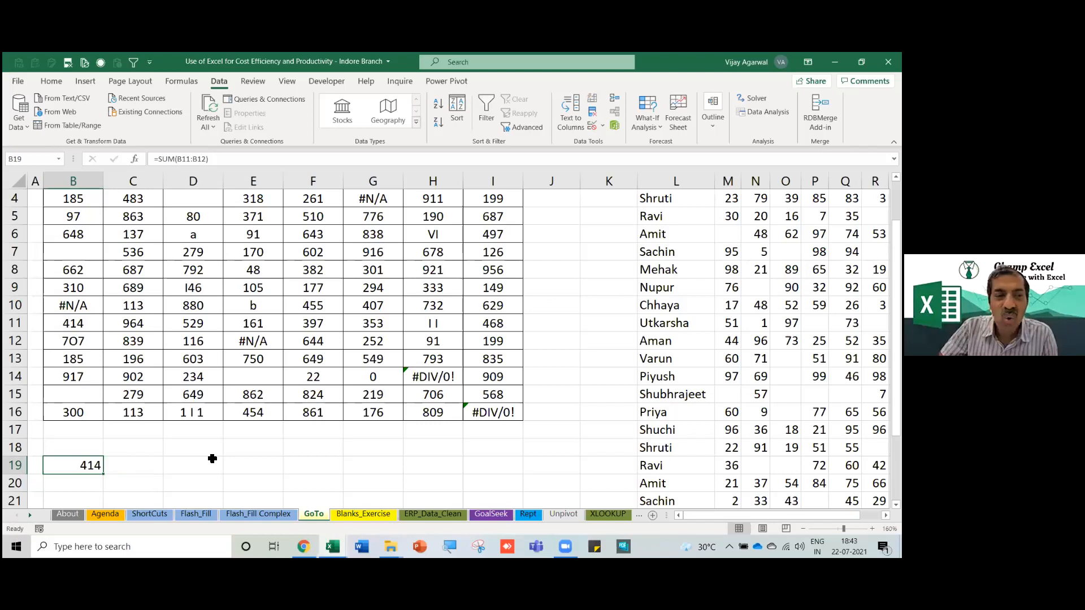
{"action": "left_click", "coordinate": [90, 341]}
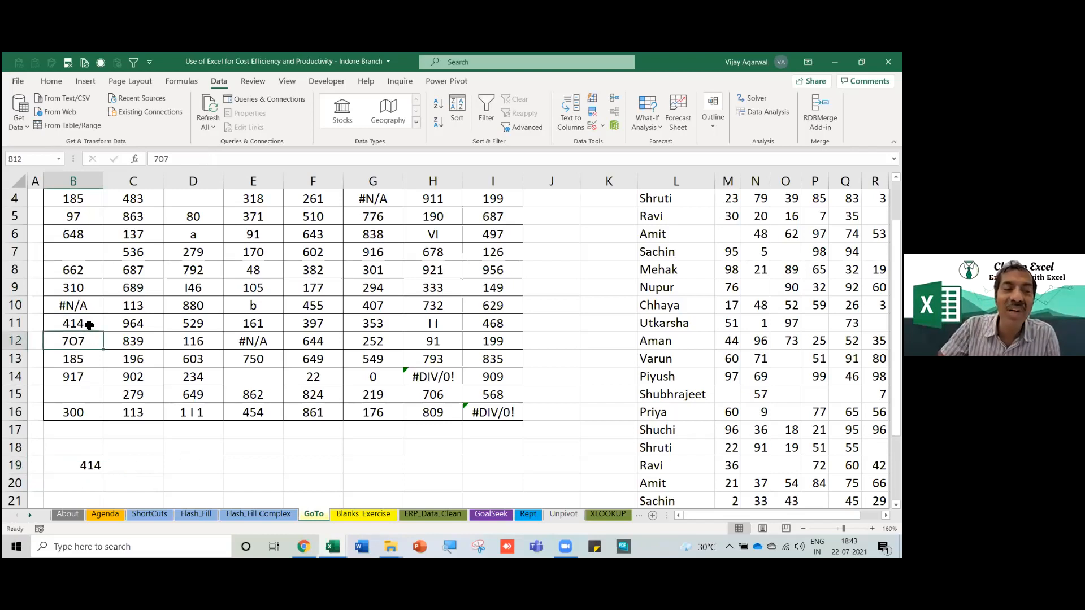
{"action": "left_click_drag", "start_coordinate": [89, 331], "coordinate": [89, 335]}
{"action": "left_click", "coordinate": [89, 239]}
{"action": "key", "text": "Up"}
{"action": "key", "text": "Up"}
{"action": "key", "text": "Up"}
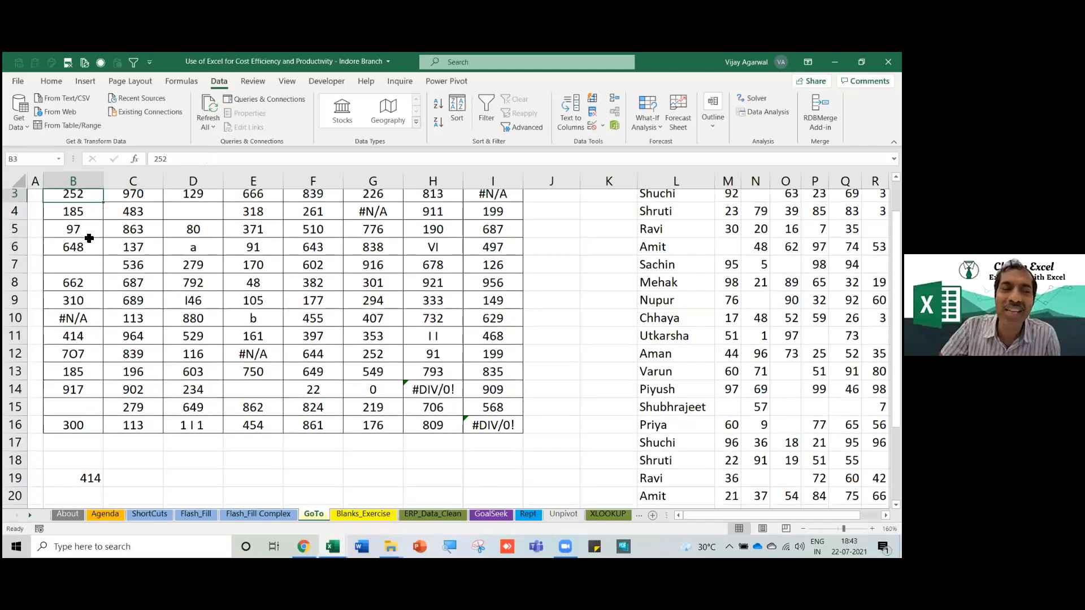
{"action": "key", "text": "Up"}
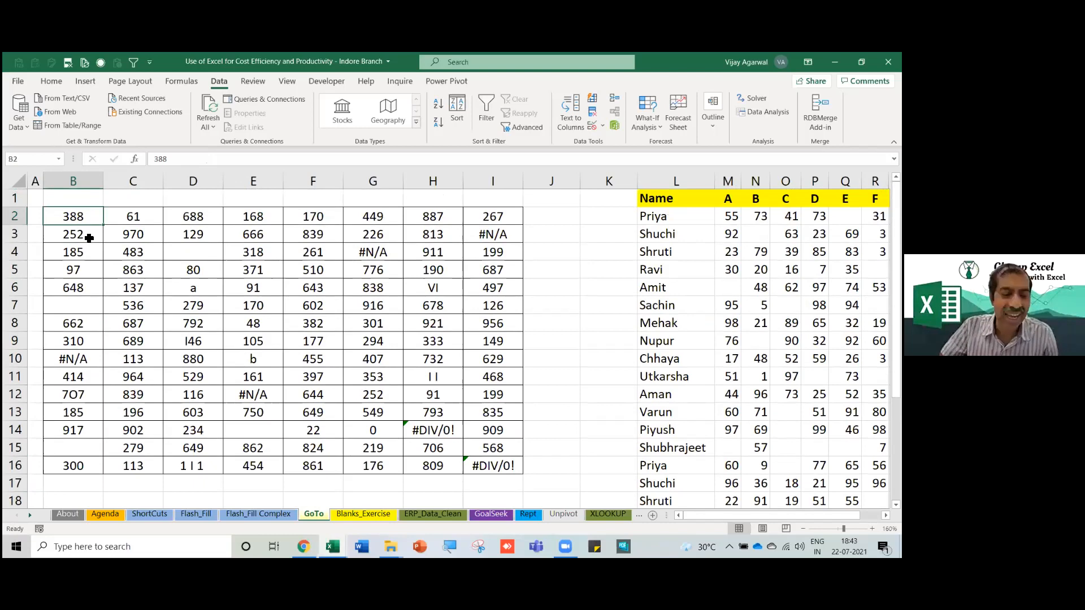
Select table B2:I16 and locate the #N/A cells G4 and E12.
{"action": "left_click", "coordinate": [90, 239], "text": "shift"}
{"action": "key", "text": "shift+Down"}
{"action": "key", "text": "shift+Down"}
{"action": "key", "text": "shift+Down"}
{"action": "key", "text": "shift+Down"}
{"action": "key", "text": "shift+Down"}
{"action": "key", "text": "shift+Down"}
{"action": "key", "text": "shift+Down"}
{"action": "key", "text": "shift+Down"}
{"action": "key", "text": "shift+Down"}
{"action": "key", "text": "shift+Down"}
{"action": "key", "text": "shift+Down"}
{"action": "key", "text": "shift+Down"}
{"action": "key", "text": "shift+Down"}
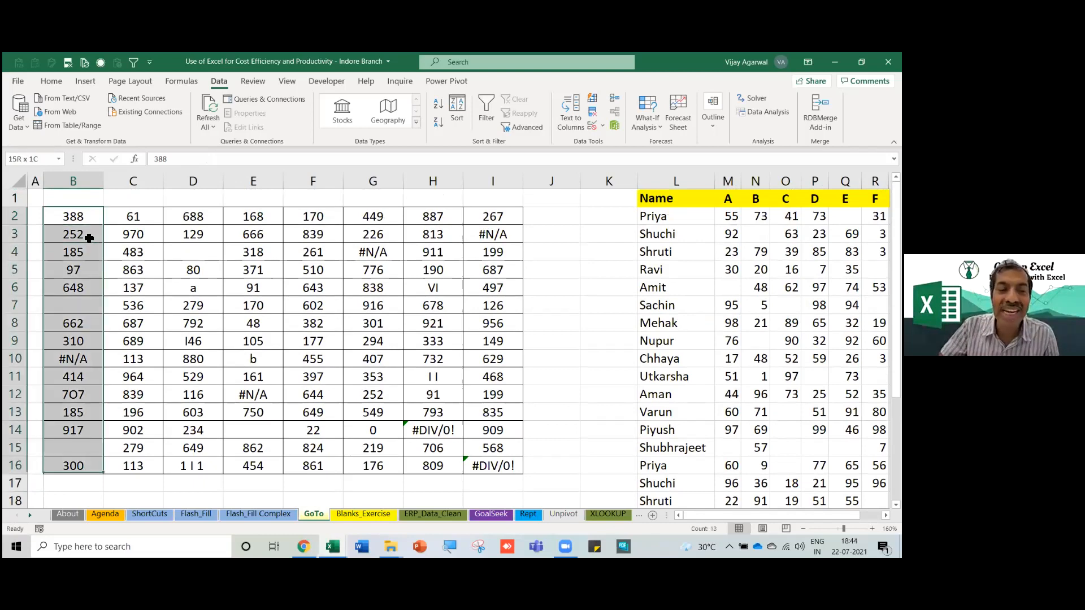
{"action": "key", "text": "shift+Right"}
{"action": "key", "text": "shift+Right"}
{"action": "key", "text": "shift+Right"}
{"action": "key", "text": "shift+Right"}
{"action": "key", "text": "shift+Right"}
{"action": "key", "text": "shift+Right"}
{"action": "key", "text": "shift+Right"}
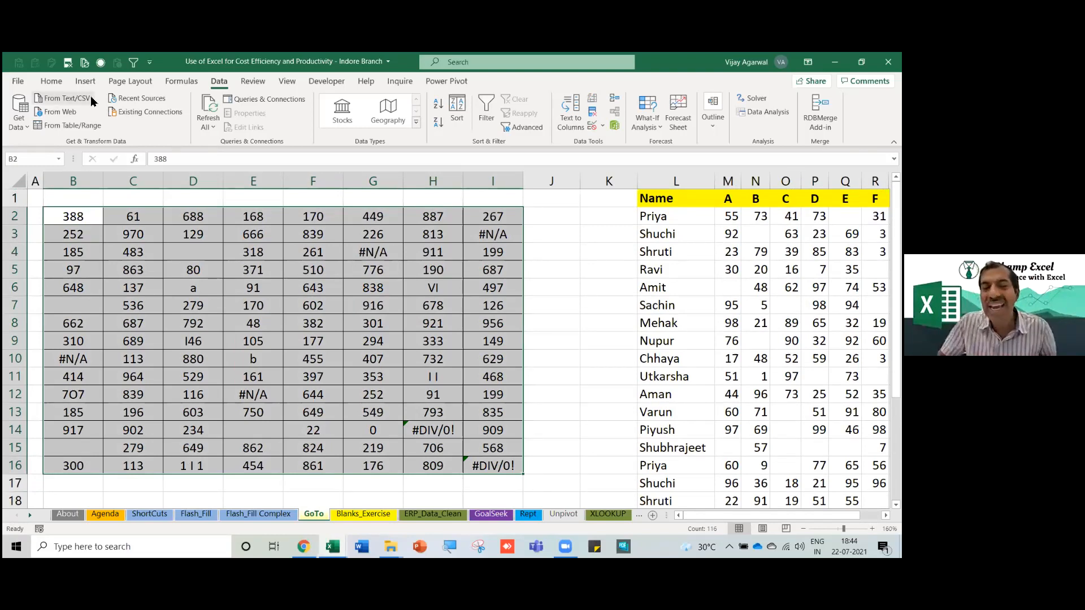
{"action": "left_click", "coordinate": [373, 254]}
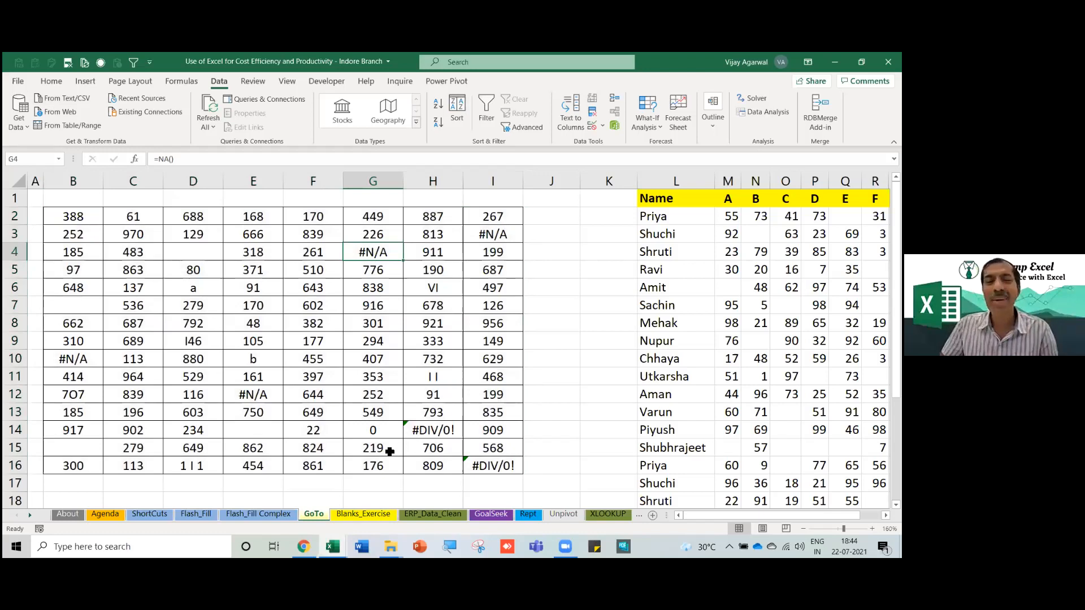
{"action": "left_click", "coordinate": [247, 398]}
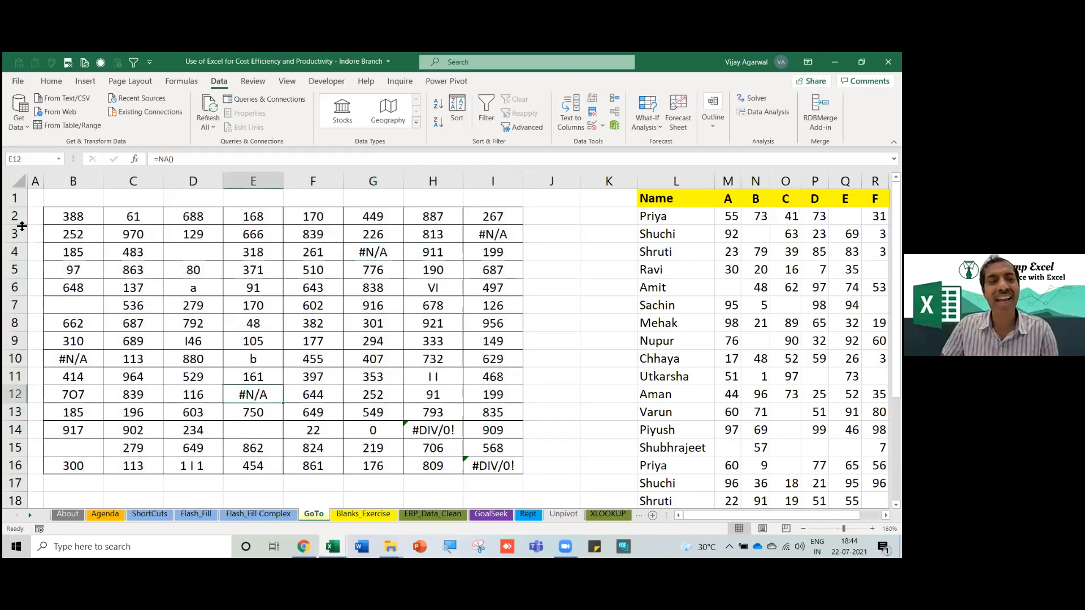
{"action": "mouse_move", "coordinate": [72, 221]}
{"action": "left_mouse_down"}
{"action": "mouse_move", "coordinate": [296, 345]}
{"action": "mouse_move", "coordinate": [485, 473]}
{"action": "left_mouse_up"}
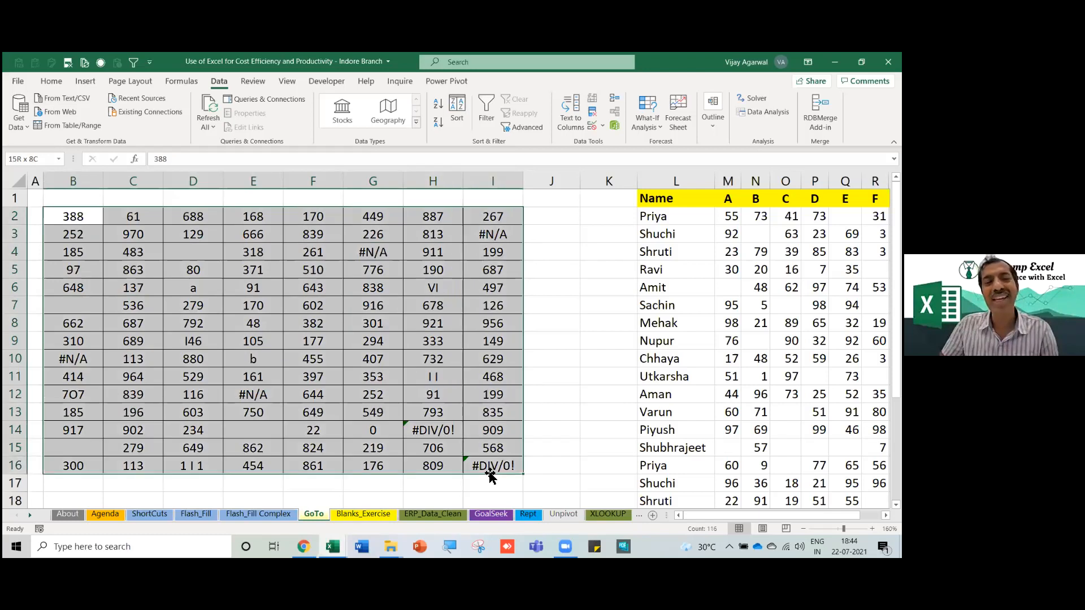
Replace the #N/A values in E12 and G4 with 0.
{"action": "left_click", "coordinate": [259, 394]}
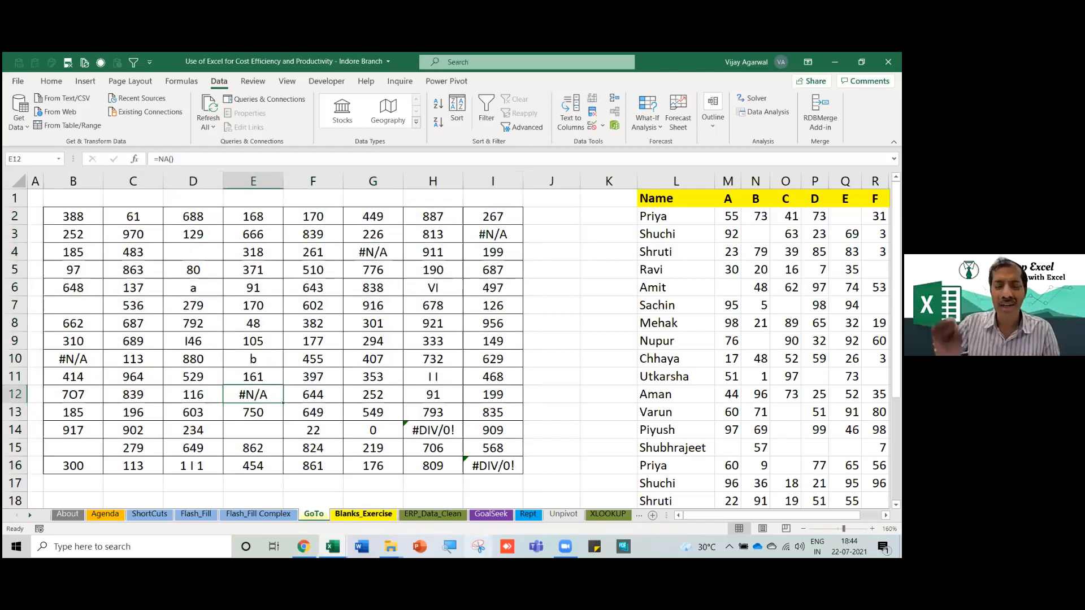
{"action": "type", "text": "0"}
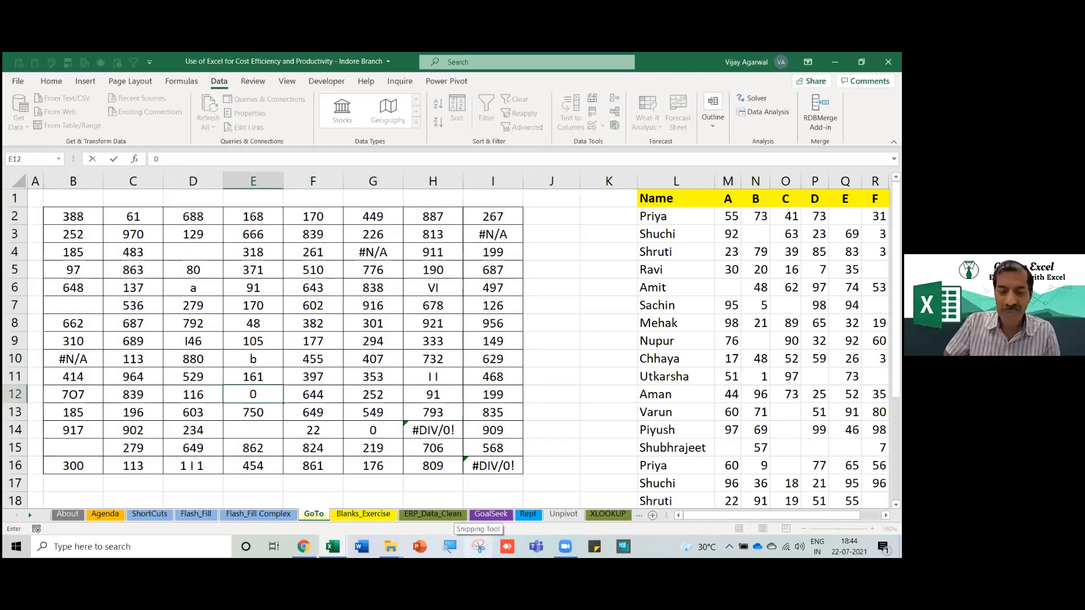
{"action": "key", "text": "Tab"}
{"action": "key", "text": "Up"}
{"action": "key", "text": "Up"}
{"action": "key", "text": "Up"}
{"action": "key", "text": "Up"}
{"action": "key", "text": "Up"}
{"action": "key", "text": "Up"}
{"action": "key", "text": "Up"}
{"action": "key", "text": "Up"}
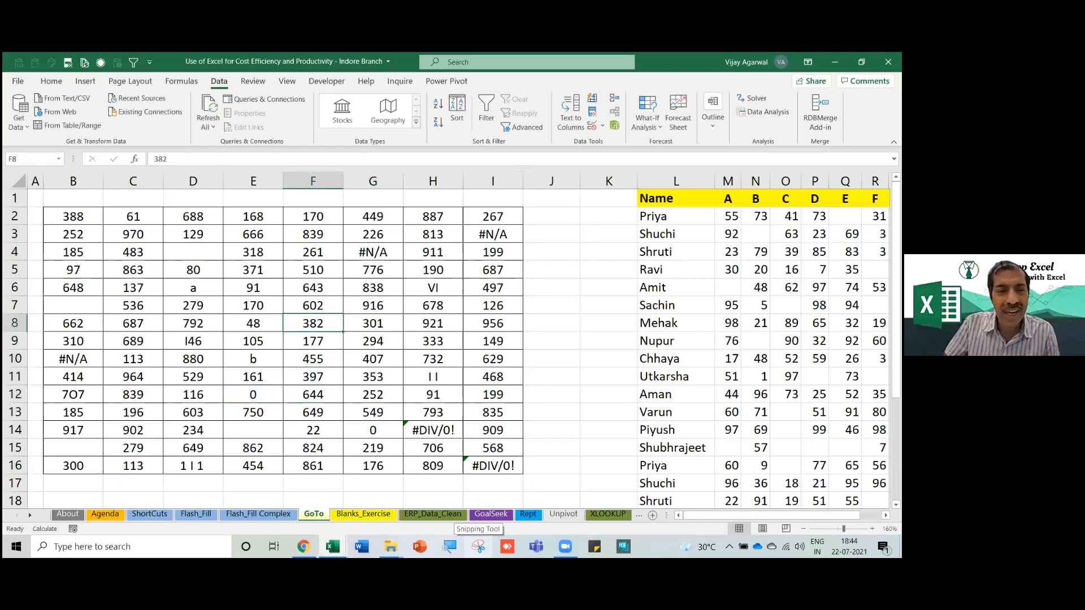
{"action": "key", "text": "Right"}
{"action": "type", "text": "0"}
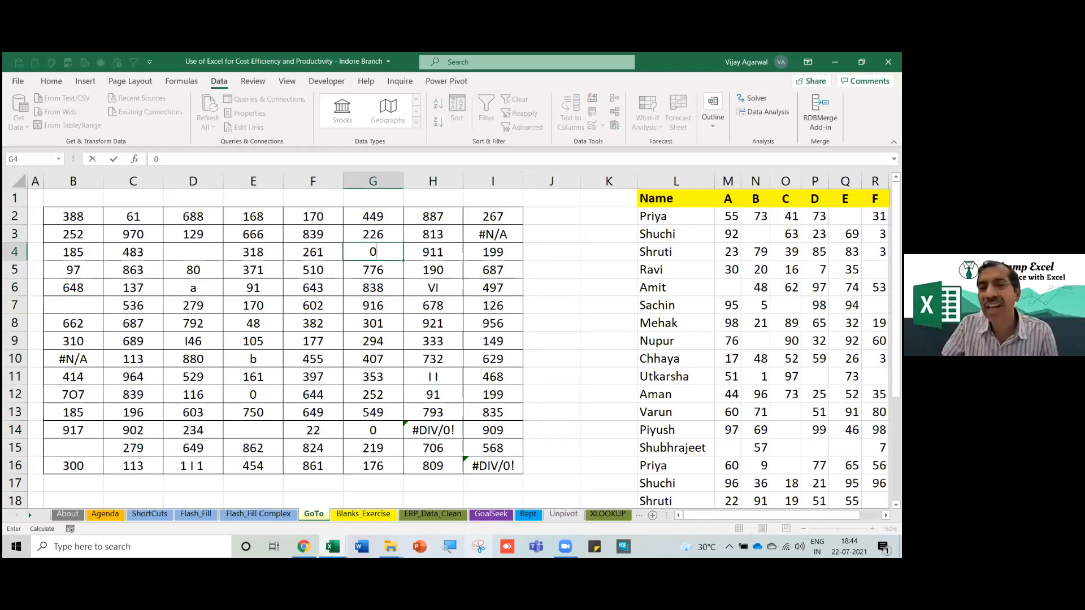
{"action": "key", "text": "Down"}
{"action": "key", "text": "Down"}
{"action": "key", "text": "Down"}
{"action": "key", "text": "Down"}
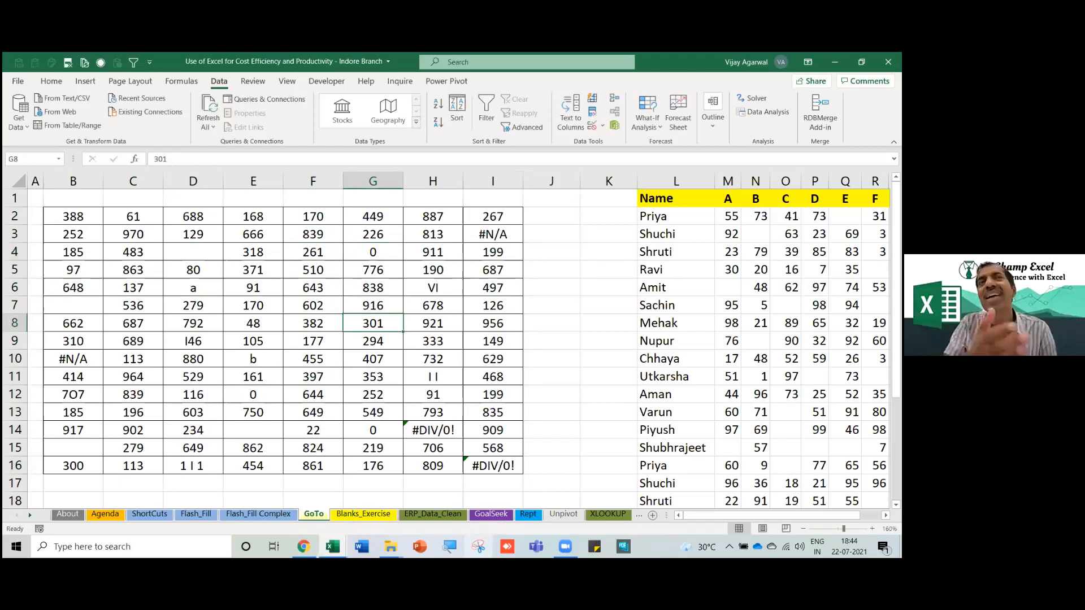
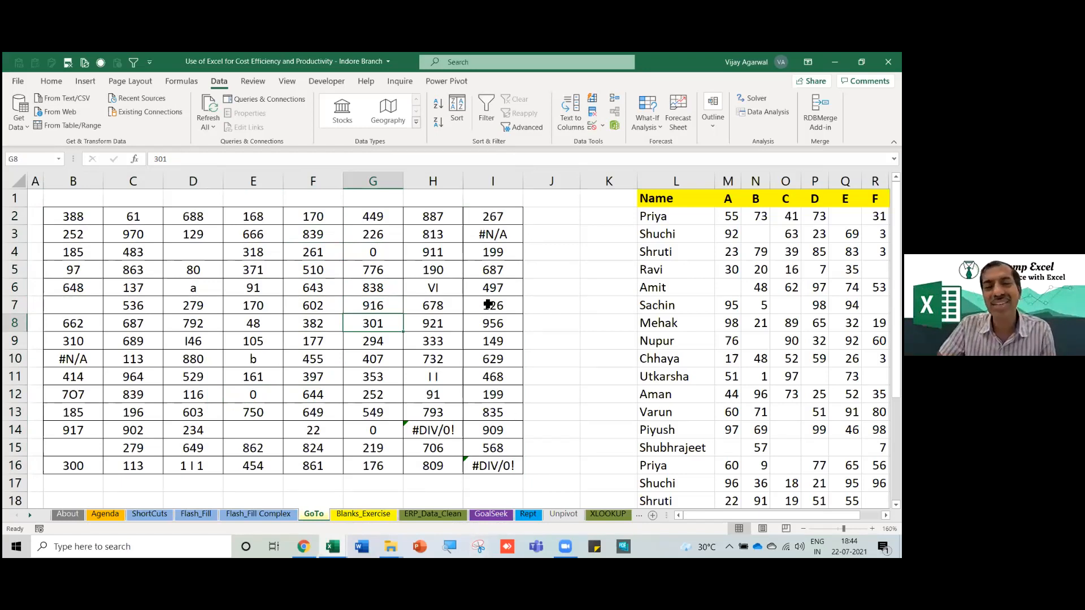
Check the =NA() formula in I3 and undo the zeros so G4 and E12 show #N/A again.
{"action": "left_click", "coordinate": [502, 239]}
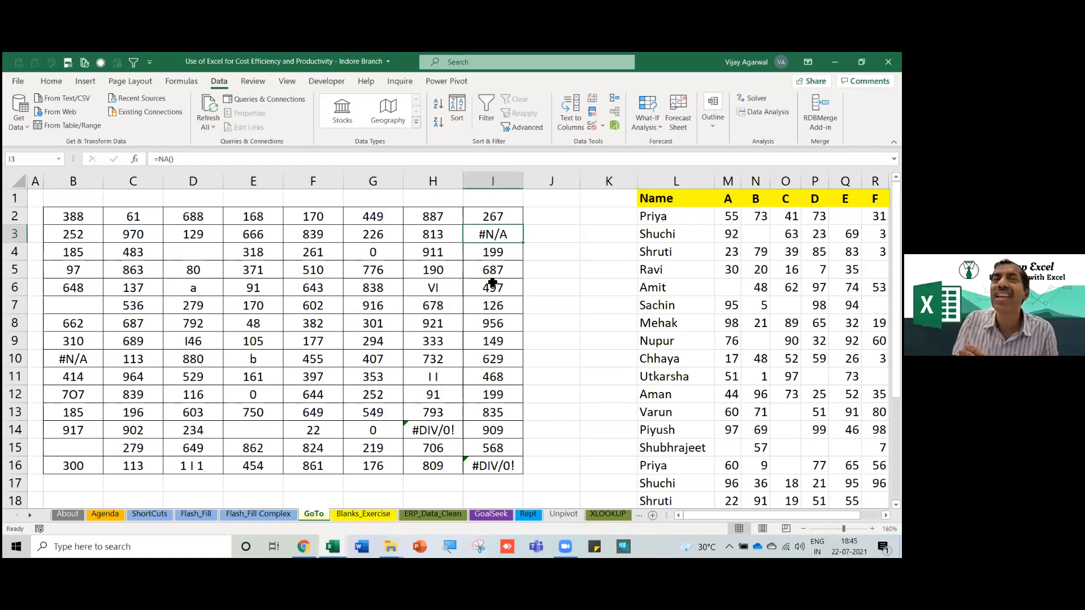
{"action": "left_click", "coordinate": [414, 317]}
{"action": "key", "text": "ctrl+z"}
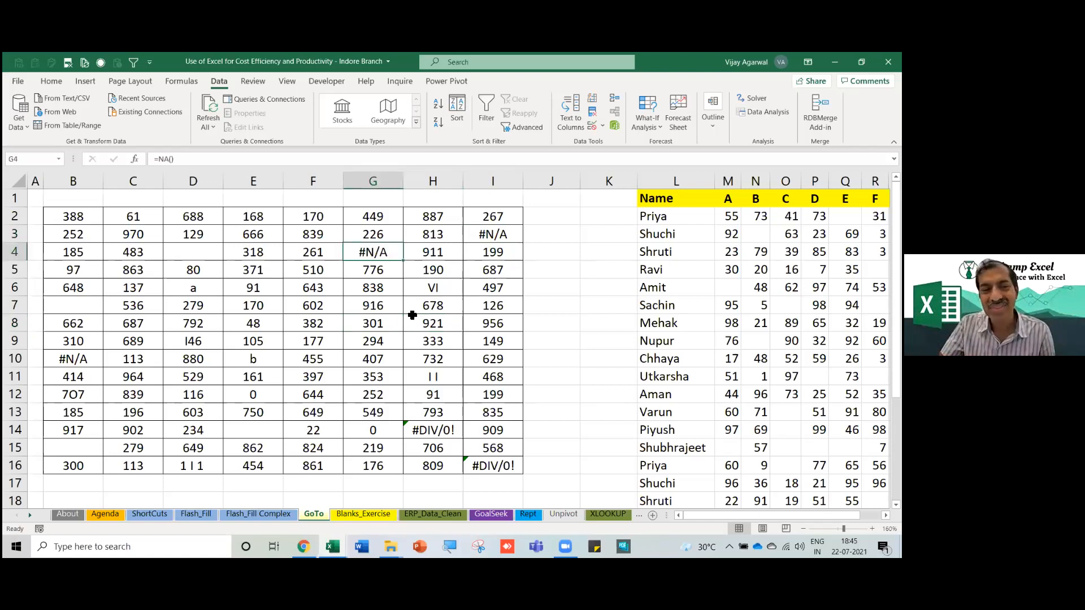
{"action": "key", "text": "ctrl+z"}
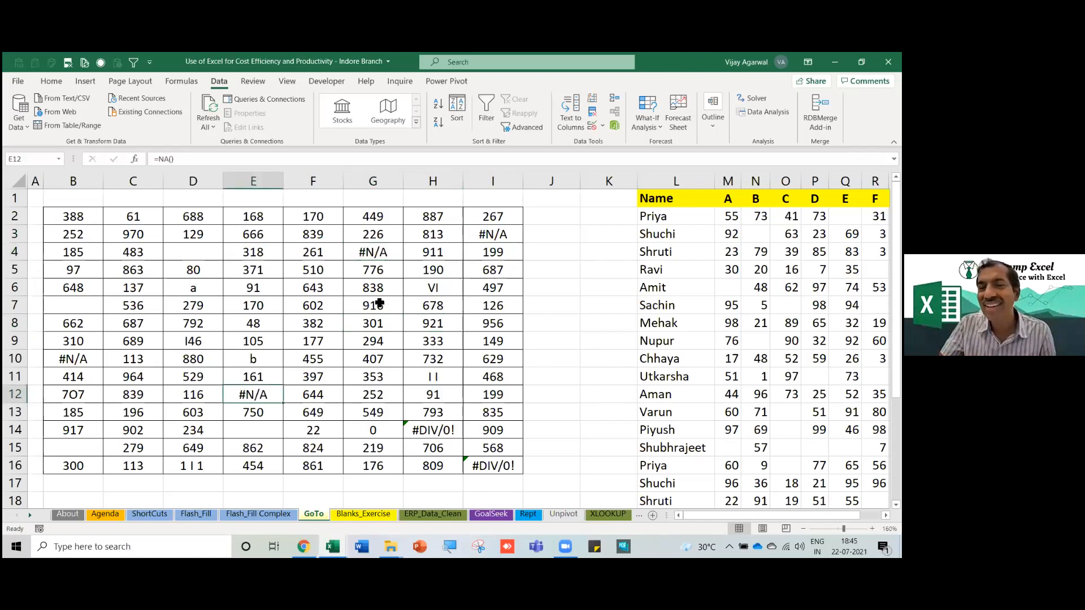
{"action": "left_click", "coordinate": [296, 305]}
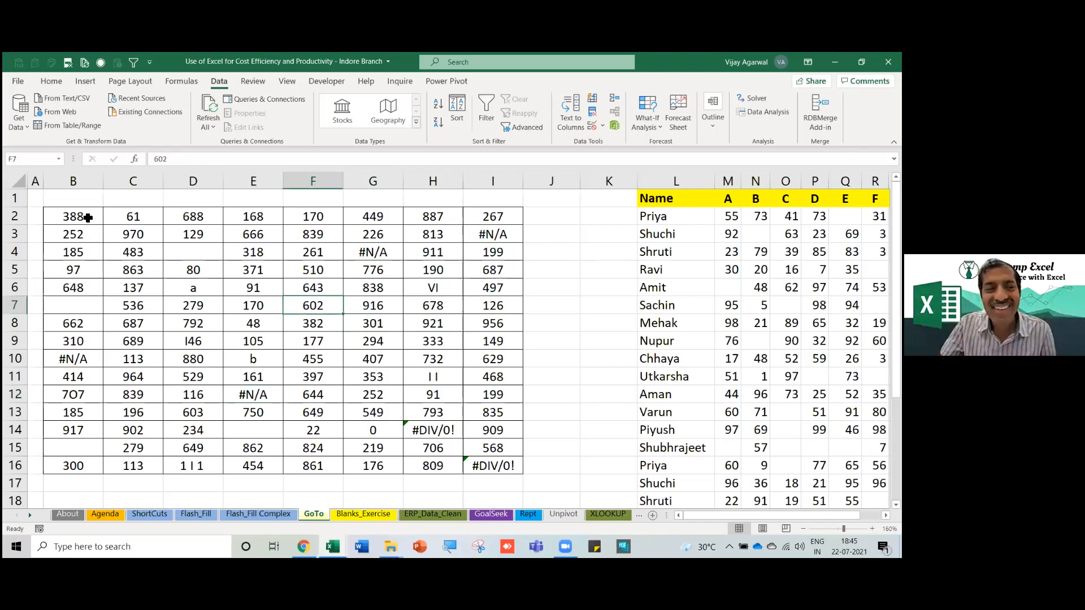
{"action": "left_click", "coordinate": [87, 218]}
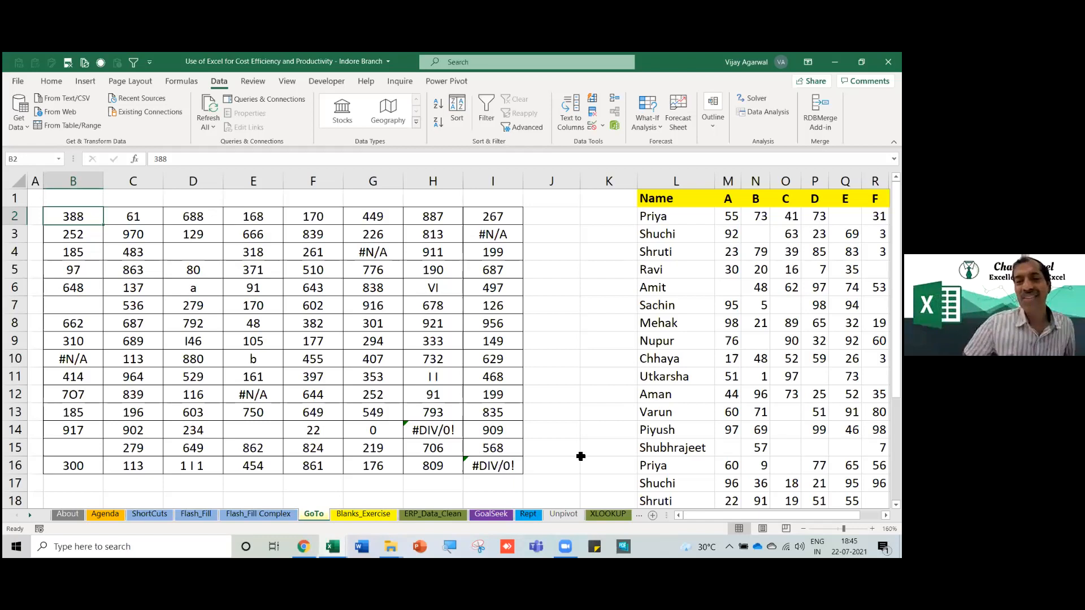
{"action": "left_click", "coordinate": [519, 109]}
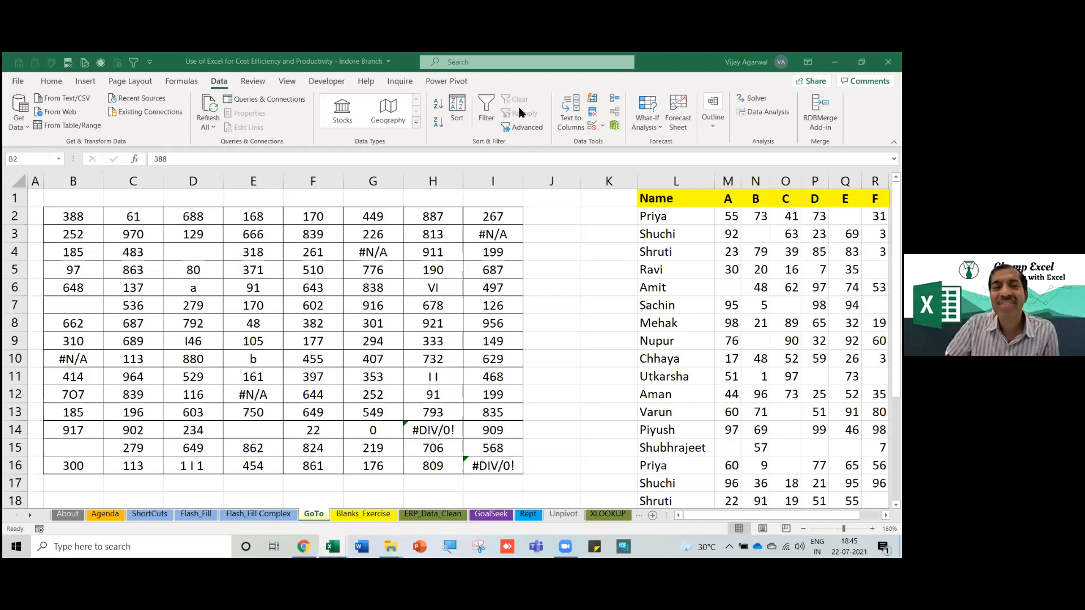
{"action": "left_click", "coordinate": [256, 300]}
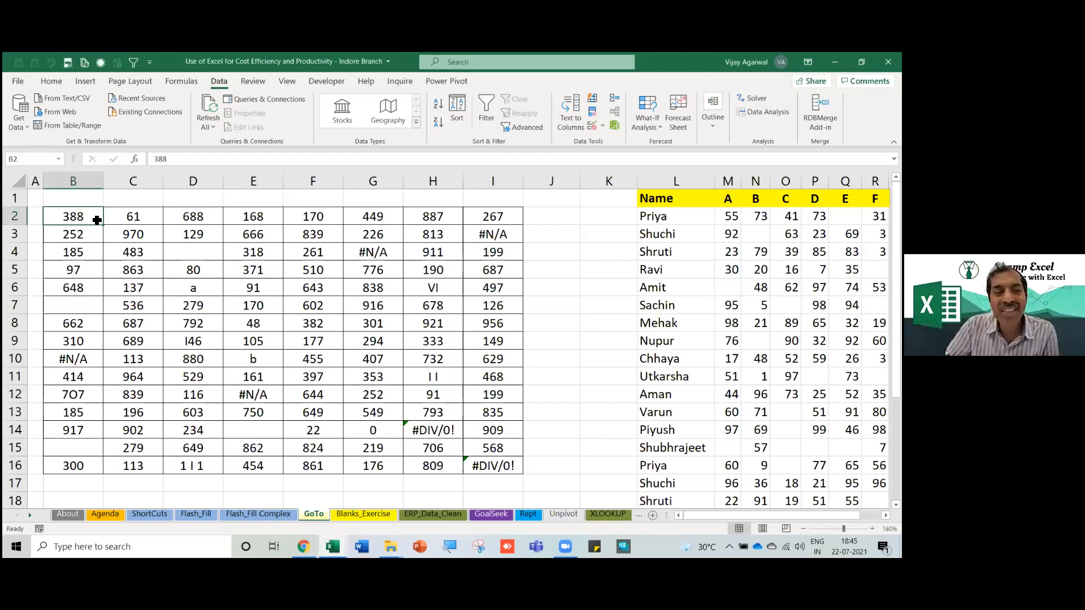
Select only the formula error cells in B2:I16 using Go To Special.
{"action": "left_click_drag", "start_coordinate": [93, 221], "coordinate": [479, 466]}
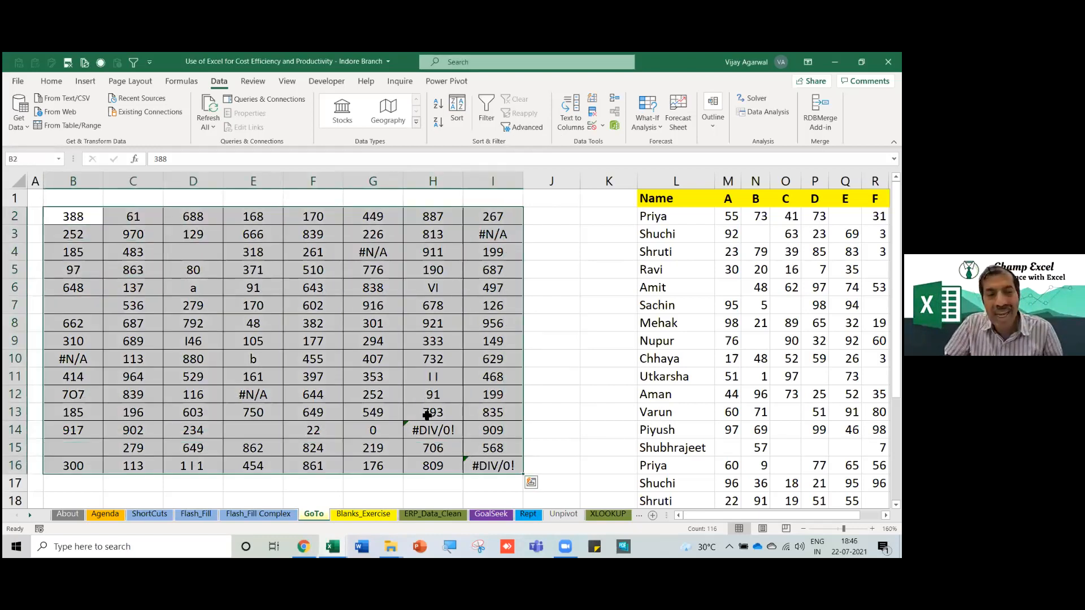
{"action": "left_click", "coordinate": [51, 82]}
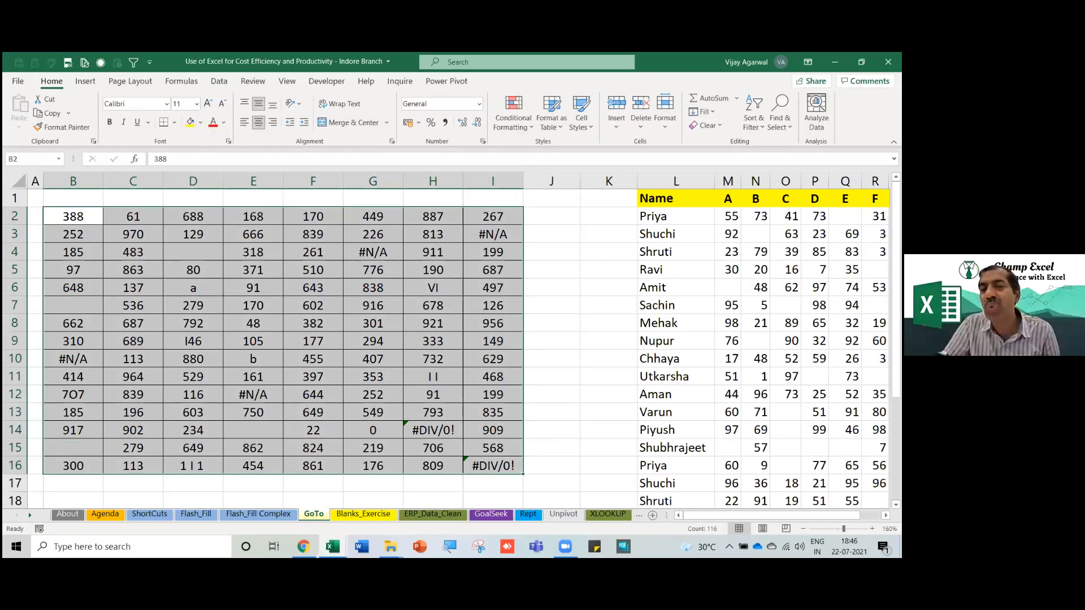
{"action": "left_click", "coordinate": [781, 110]}
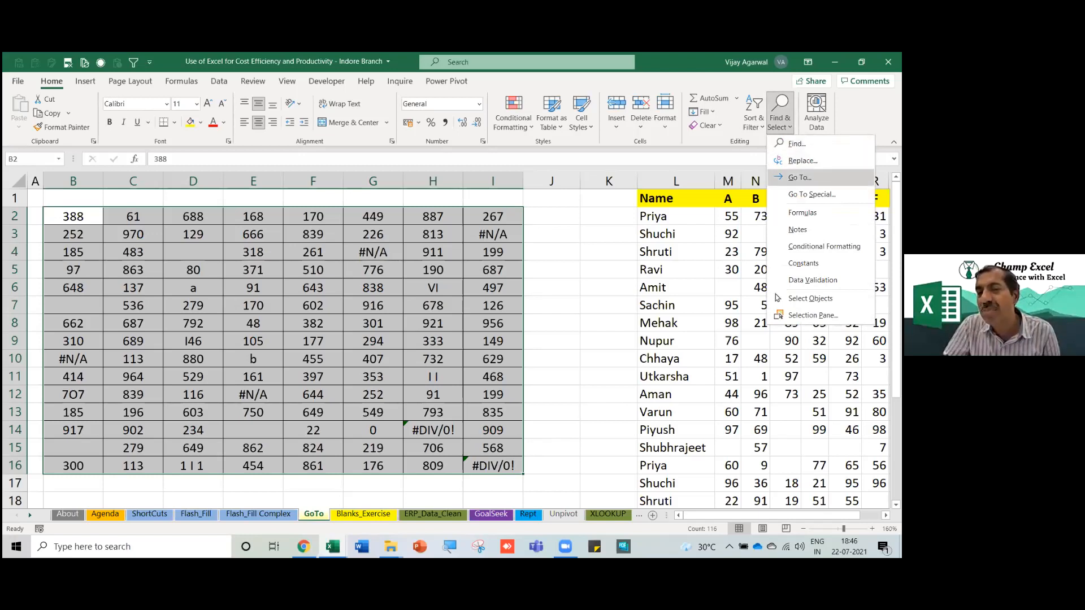
{"action": "left_click", "coordinate": [812, 194]}
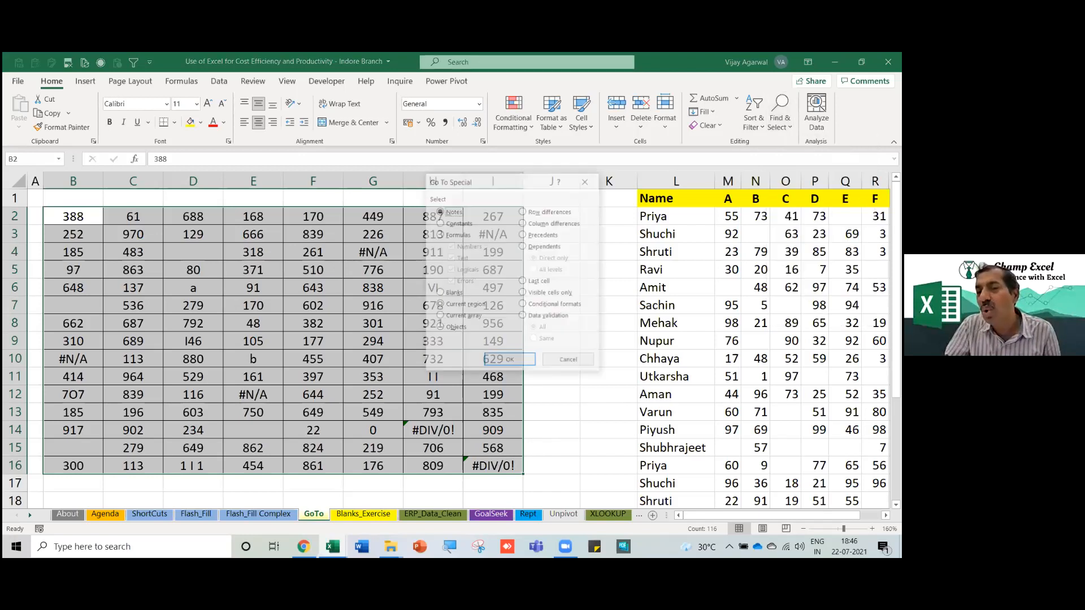
{"action": "left_click_drag", "start_coordinate": [507, 183], "coordinate": [673, 139]}
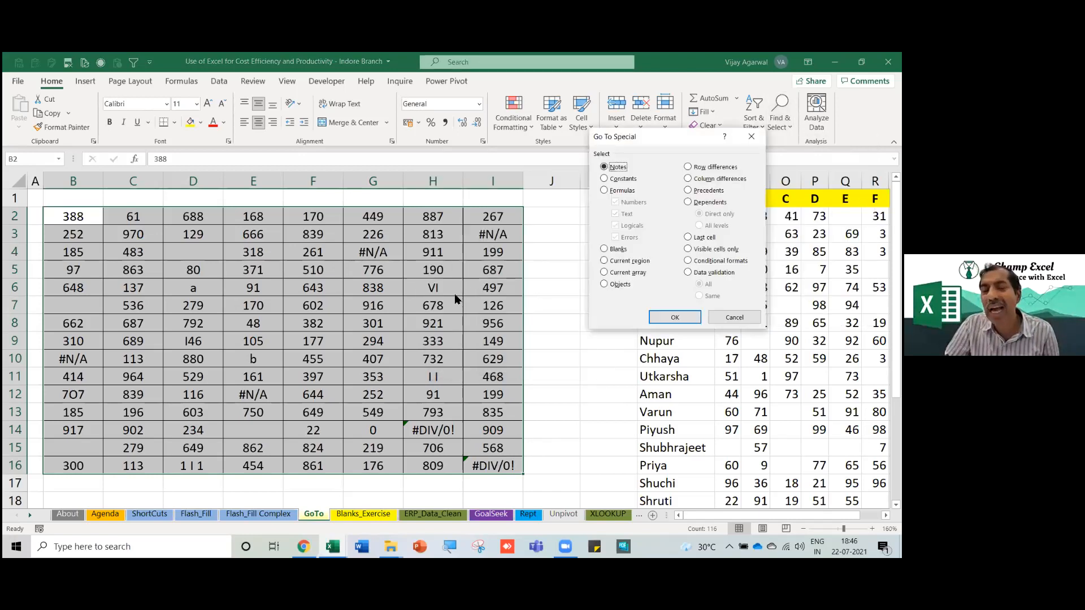
{"action": "left_click", "coordinate": [605, 191]}
{"action": "left_click", "coordinate": [616, 202]}
{"action": "left_click", "coordinate": [616, 213]}
{"action": "left_click", "coordinate": [615, 226]}
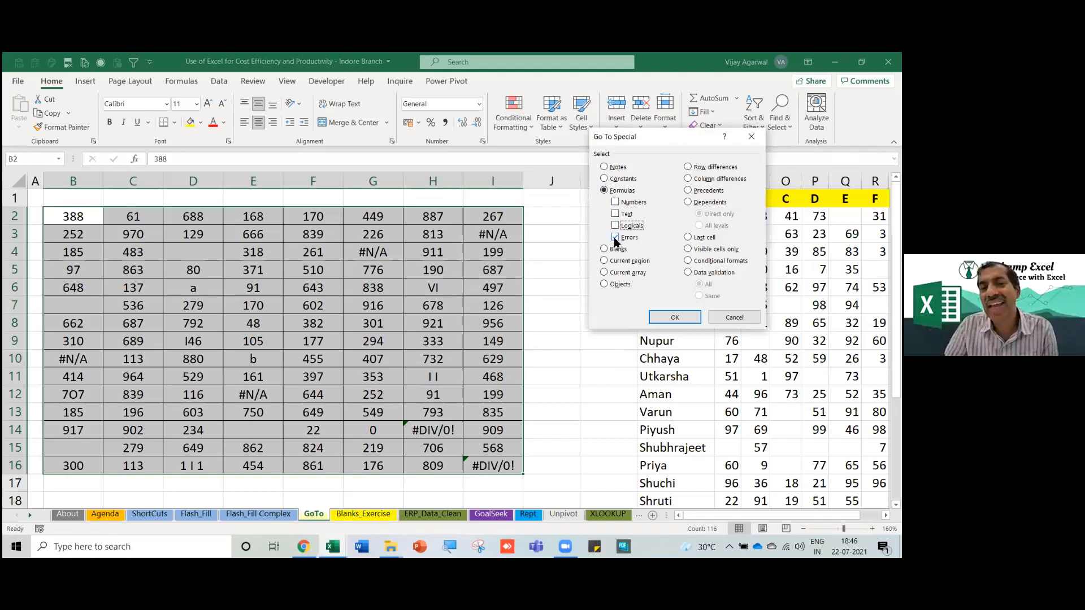
{"action": "left_click", "coordinate": [672, 317]}
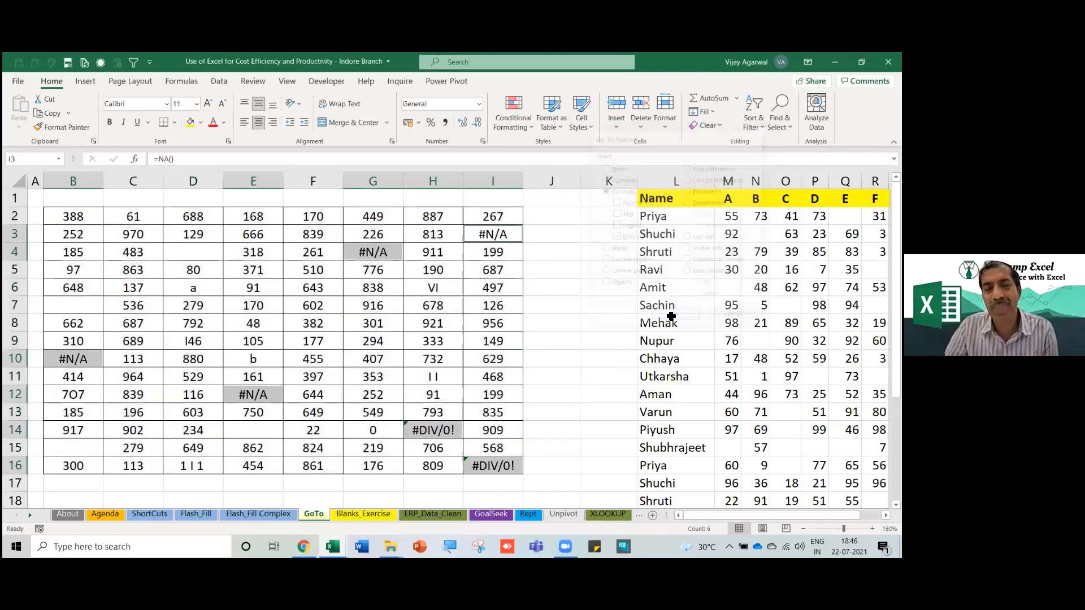
Fill the selected error cells red and replace each with 0.
{"action": "left_click", "coordinate": [200, 123]}
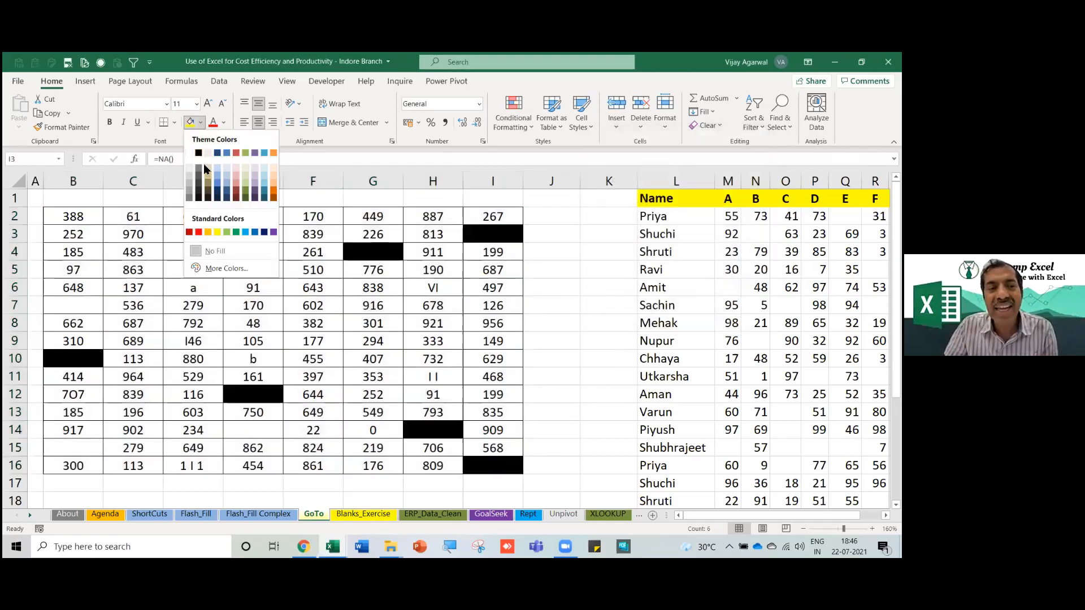
{"action": "left_click", "coordinate": [202, 233]}
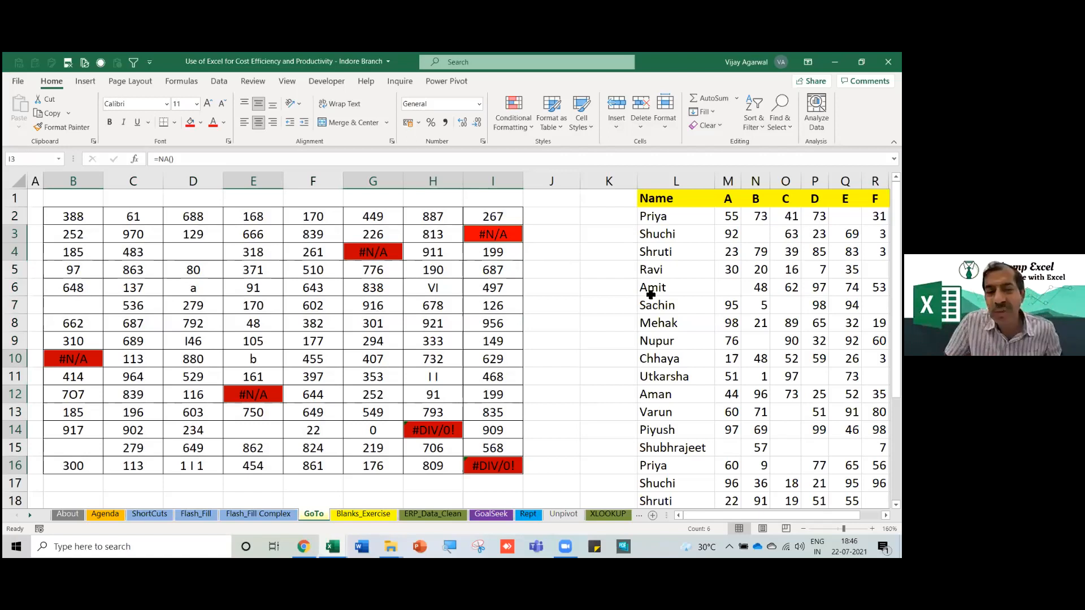
{"action": "type", "text": "0"}
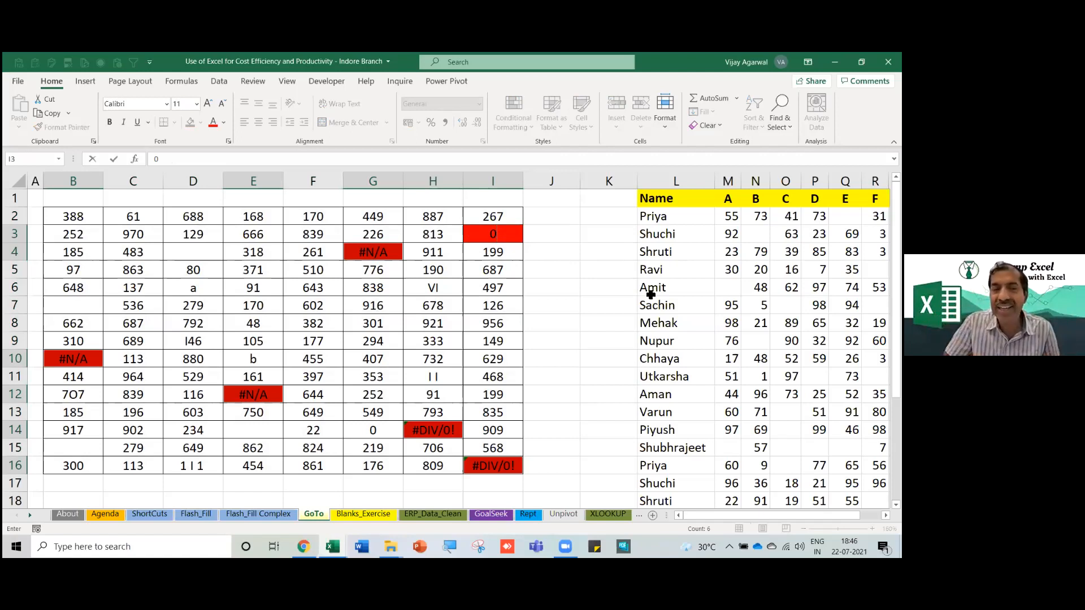
{"action": "key", "text": "ctrl+Return"}
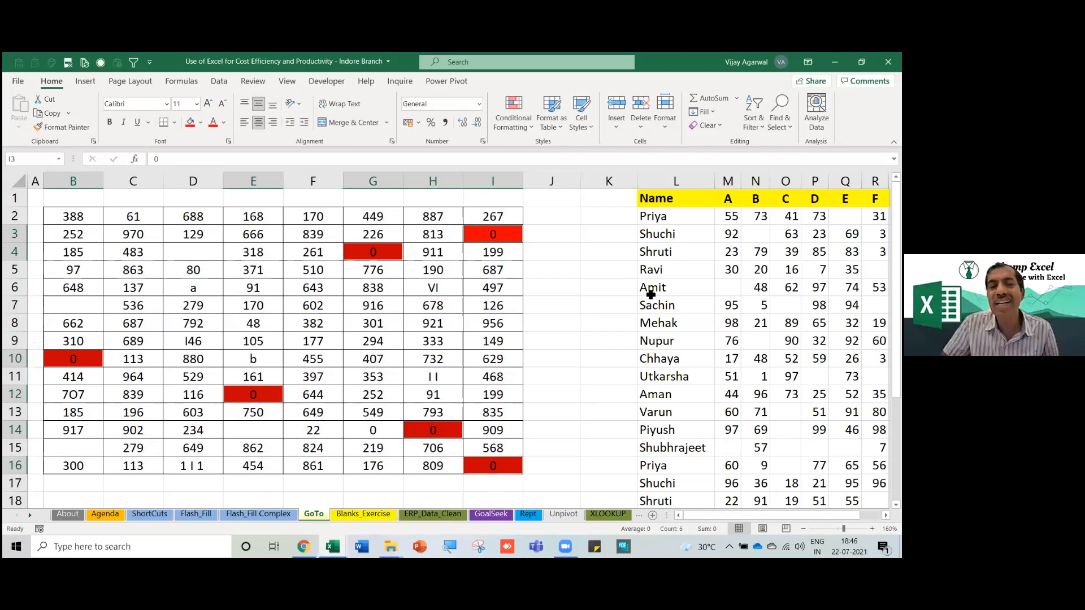
Verify that G4, I3, H14, E12 and B10 now hold 0.
{"action": "left_click", "coordinate": [413, 354]}
{"action": "left_click", "coordinate": [382, 258]}
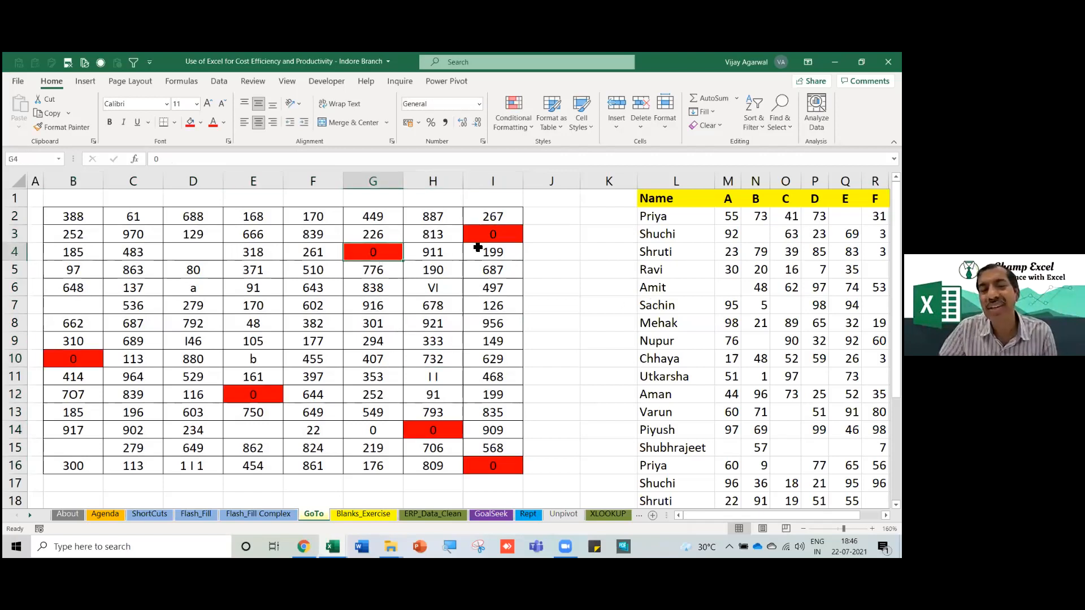
{"action": "left_click", "coordinate": [490, 236]}
{"action": "left_click", "coordinate": [453, 433]}
{"action": "left_click", "coordinate": [244, 395]}
{"action": "left_click", "coordinate": [90, 358]}
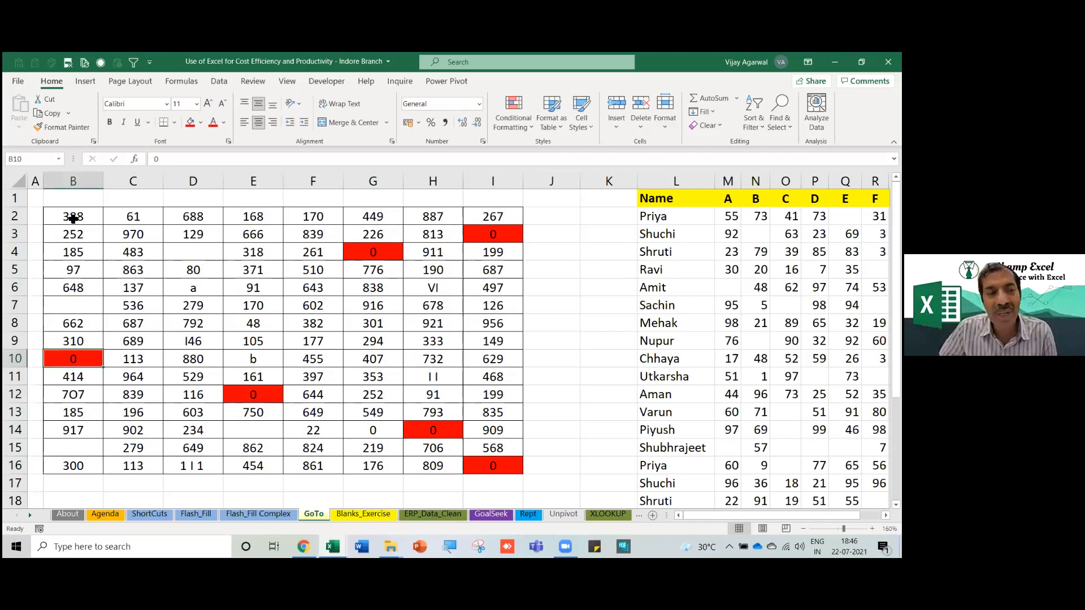
{"action": "left_click_drag", "start_coordinate": [86, 220], "coordinate": [500, 484]}
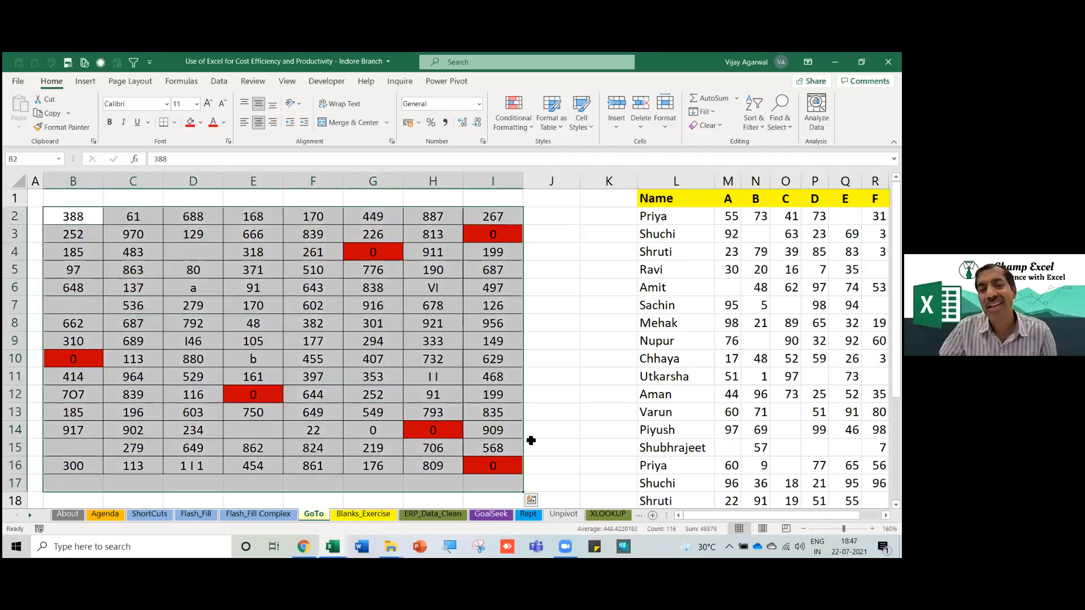
Select only the text constants in grid B2:I16 via Go To Special.
{"action": "left_click", "coordinate": [498, 467], "text": "shift"}
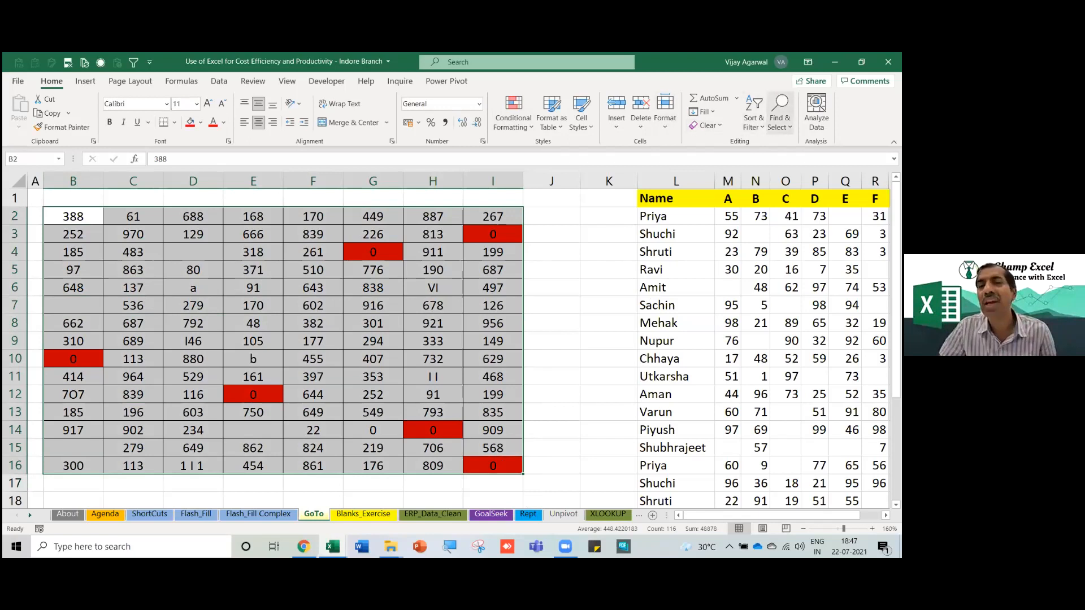
{"action": "left_click", "coordinate": [780, 113]}
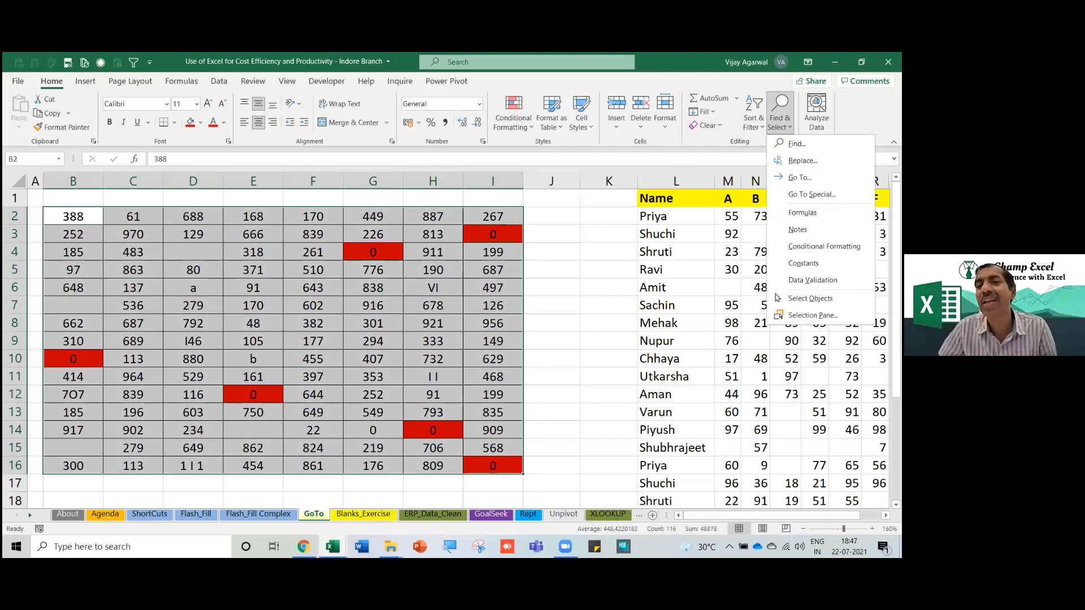
{"action": "key", "text": "Escape"}
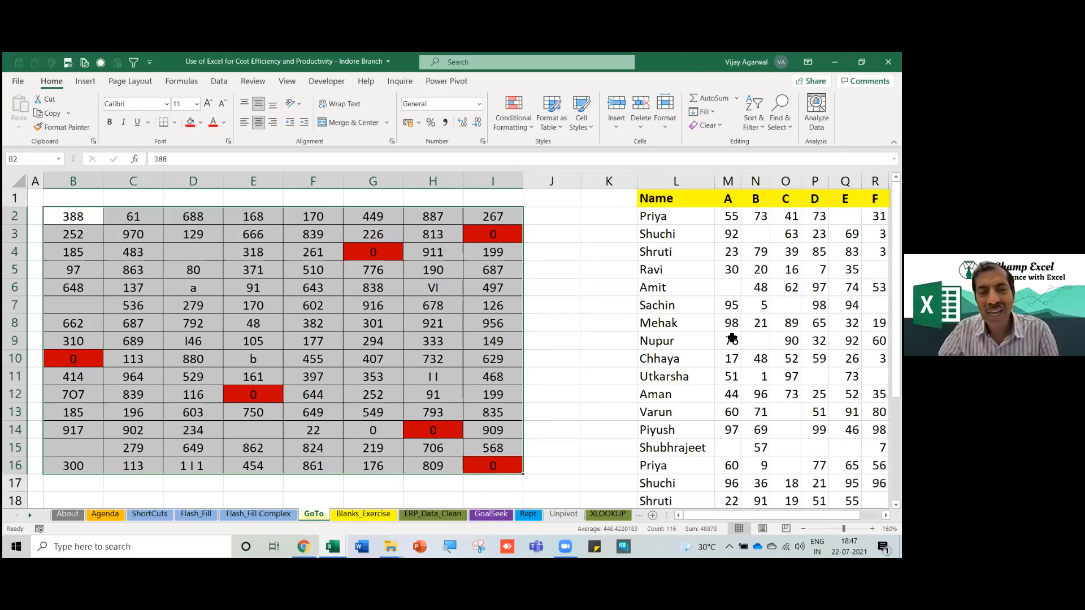
{"action": "key", "text": "F5"}
{"action": "left_click_drag", "start_coordinate": [647, 156], "coordinate": [565, 165]}
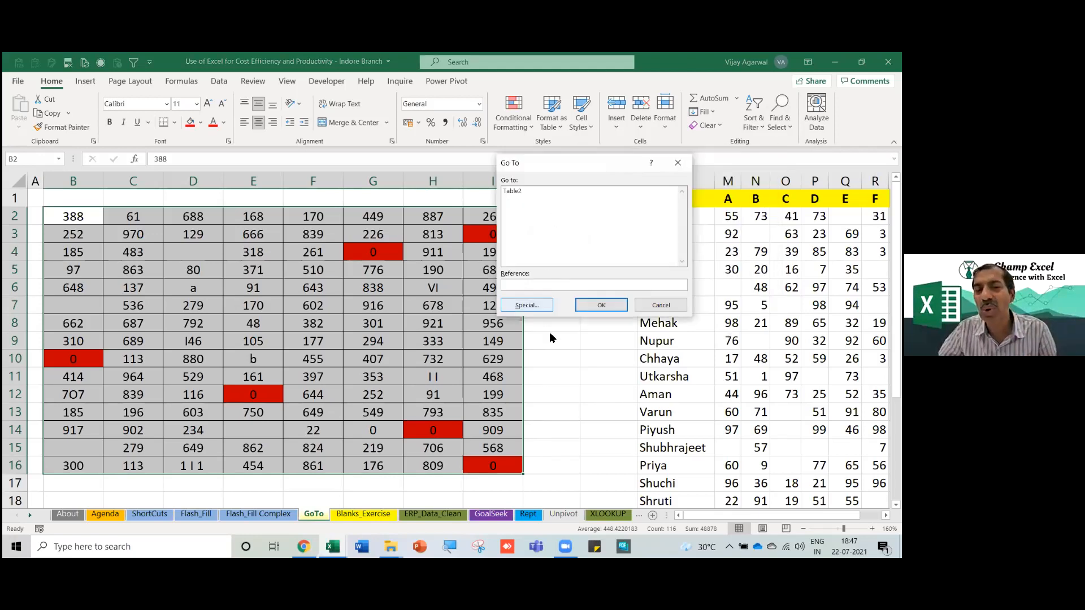
{"action": "left_click", "coordinate": [528, 306]}
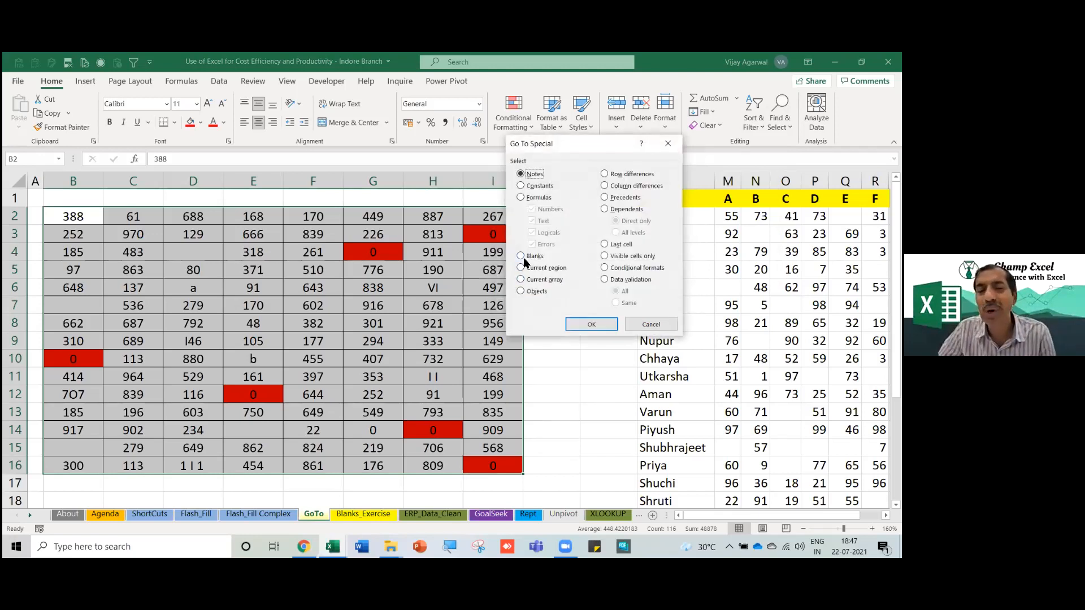
{"action": "left_click", "coordinate": [521, 186]}
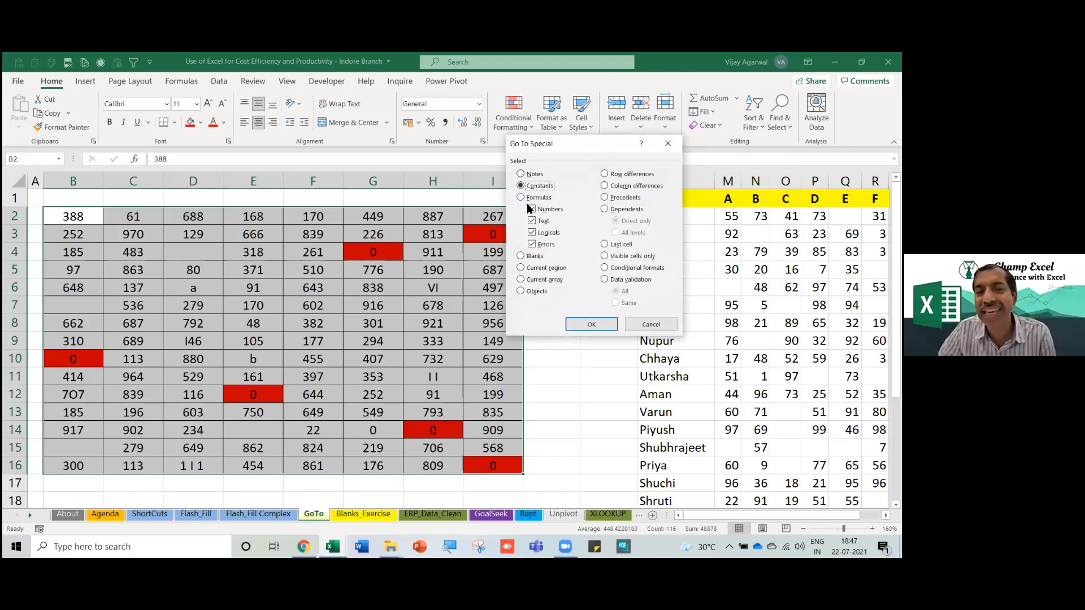
{"action": "left_click", "coordinate": [533, 210]}
{"action": "left_click", "coordinate": [534, 234]}
{"action": "left_click", "coordinate": [532, 245]}
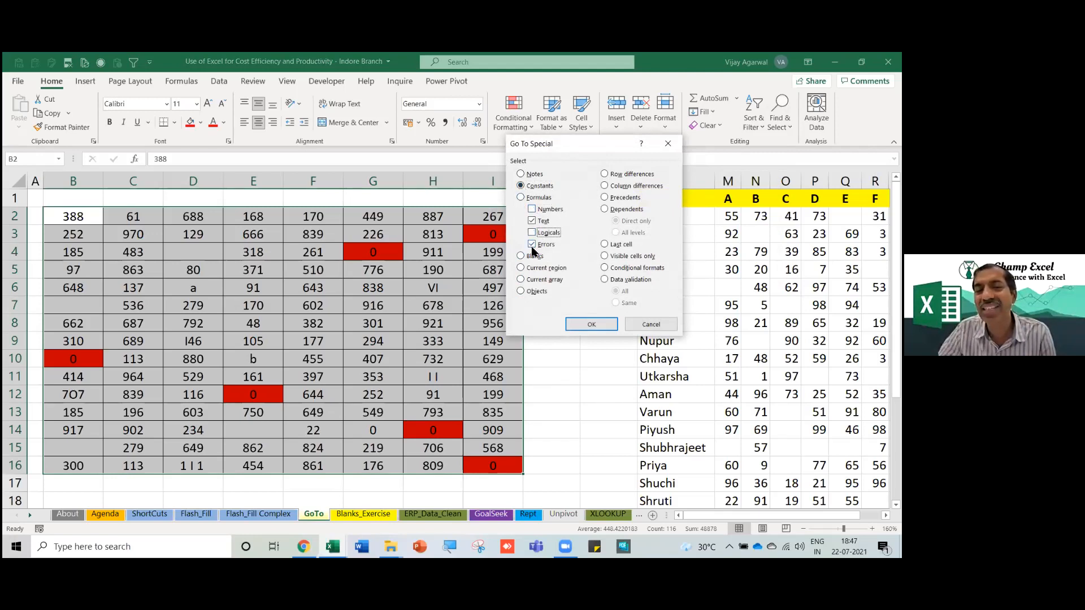
{"action": "left_click", "coordinate": [592, 325]}
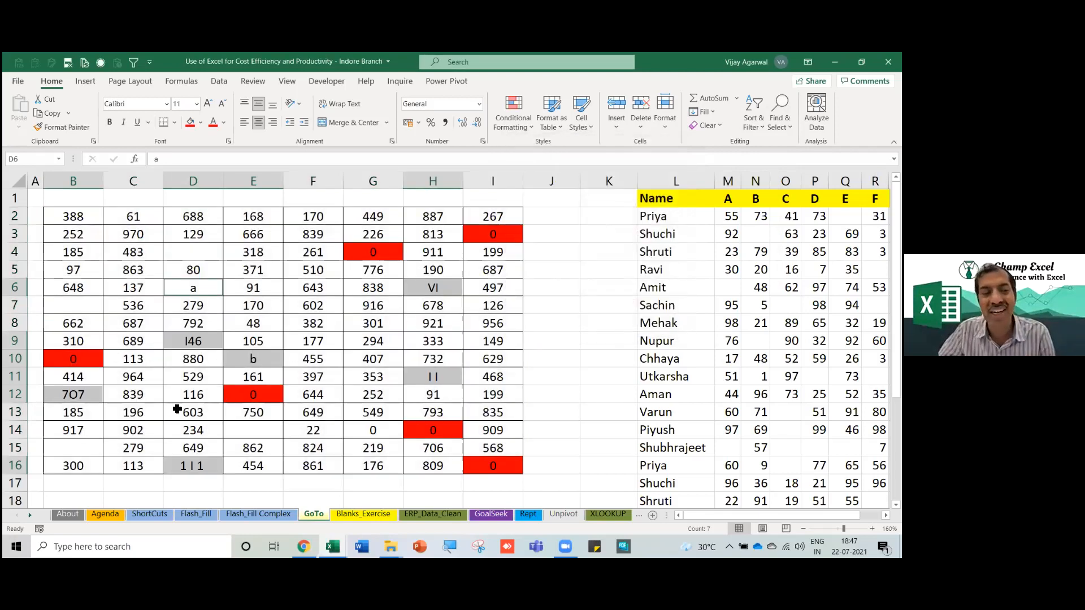
Fill the seven text cells with a darker orange, redoing the fill after an undo.
{"action": "left_click", "coordinate": [200, 123]}
{"action": "left_click", "coordinate": [210, 233]}
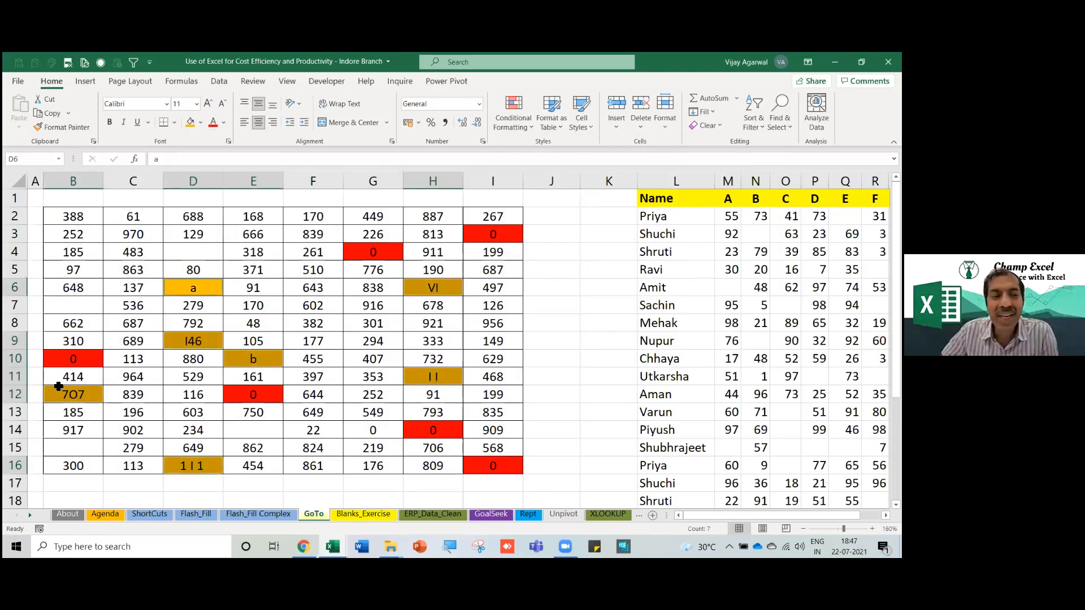
{"action": "left_click", "coordinate": [206, 346]}
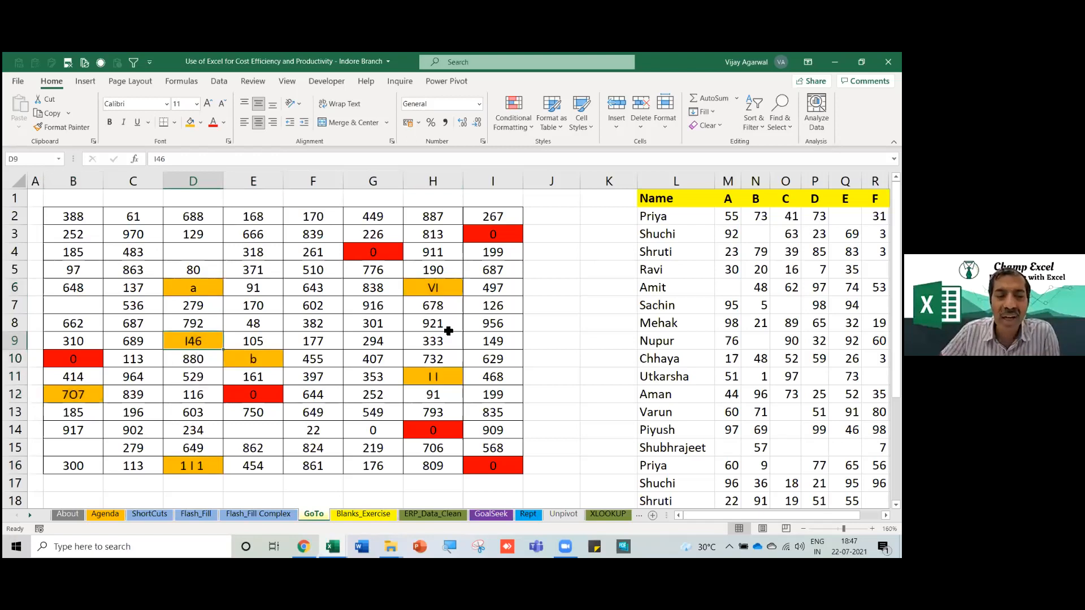
{"action": "left_click", "coordinate": [446, 380]}
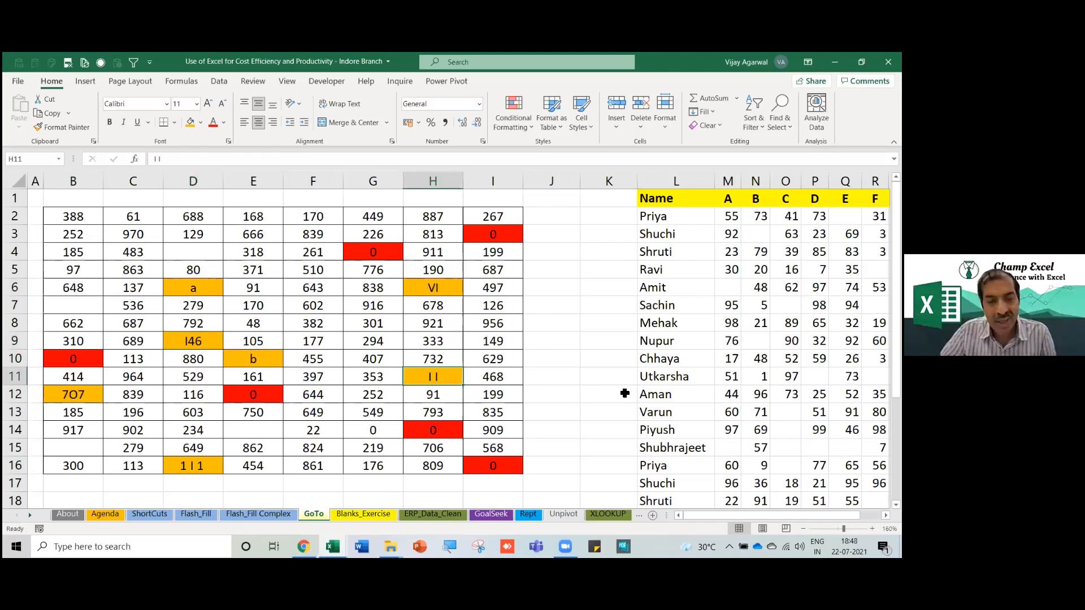
{"action": "key", "text": "ctrl+z"}
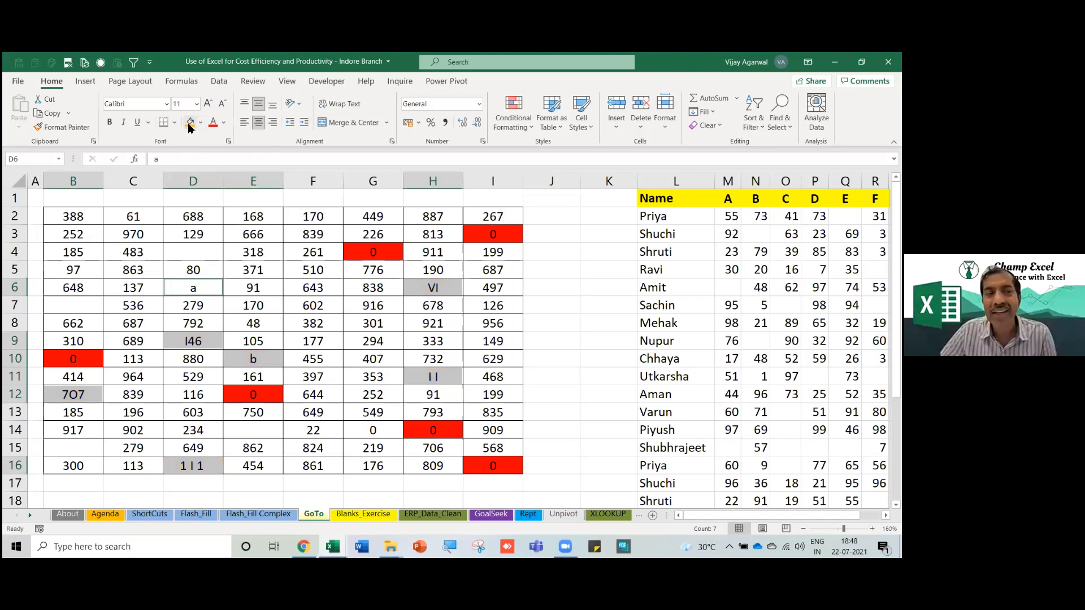
{"action": "left_click", "coordinate": [189, 125]}
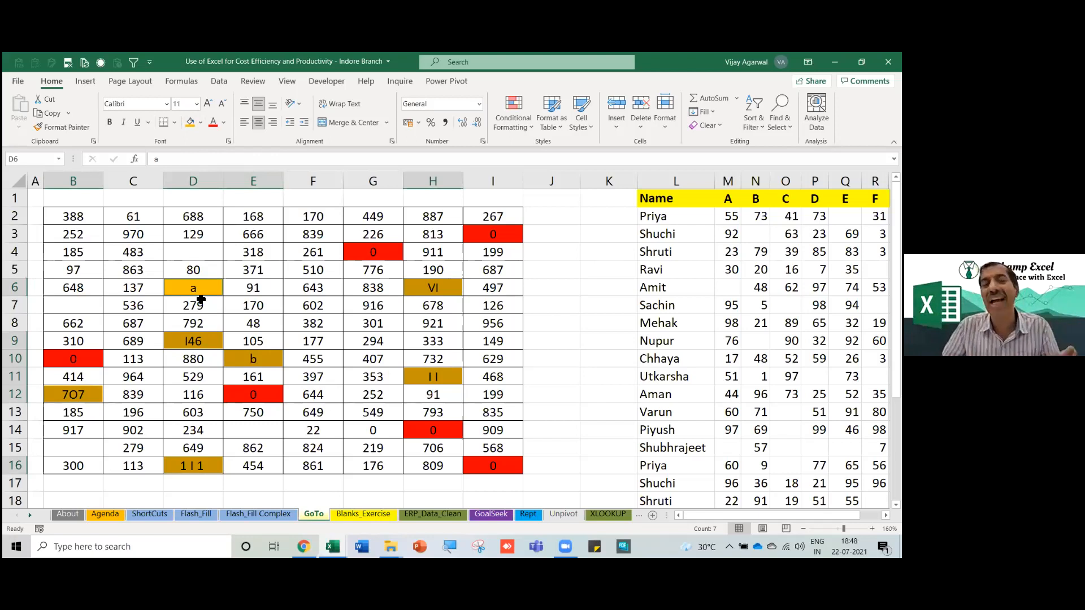
{"action": "left_click_drag", "start_coordinate": [84, 218], "coordinate": [512, 468]}
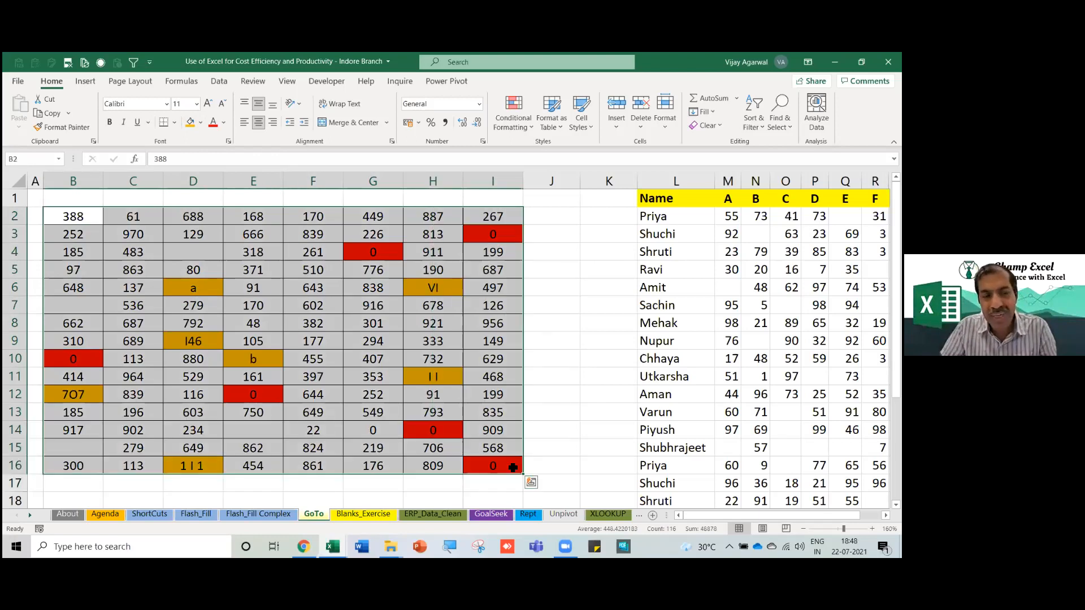
Select the four blank grid cells via Go To Special Blanks, fill them blue, and enter 0.
{"action": "key", "text": "F5"}
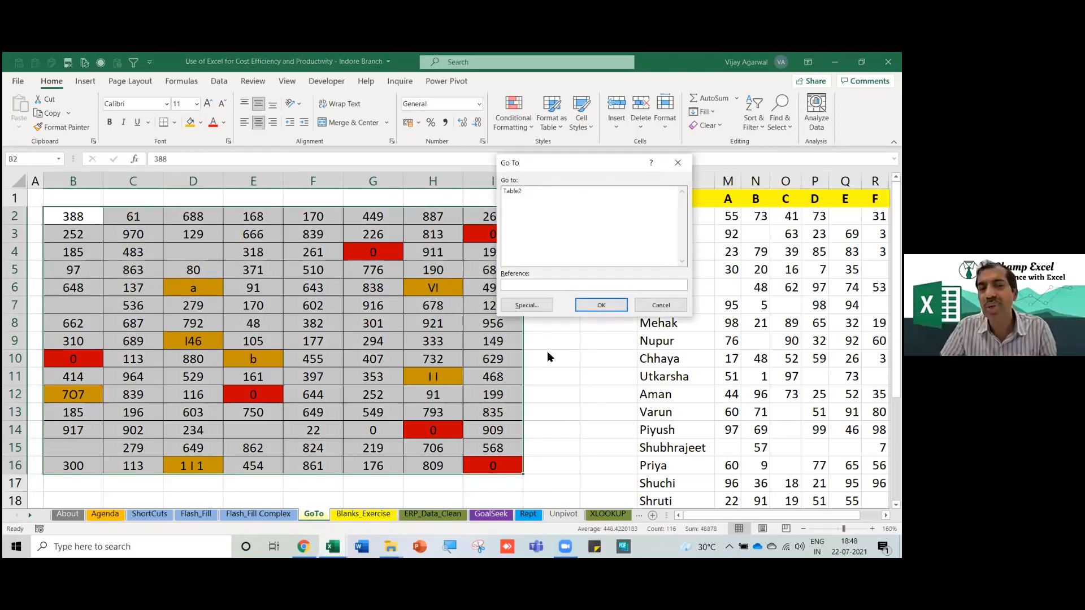
{"action": "left_click", "coordinate": [527, 305]}
{"action": "left_click", "coordinate": [530, 256]}
{"action": "left_click", "coordinate": [591, 324]}
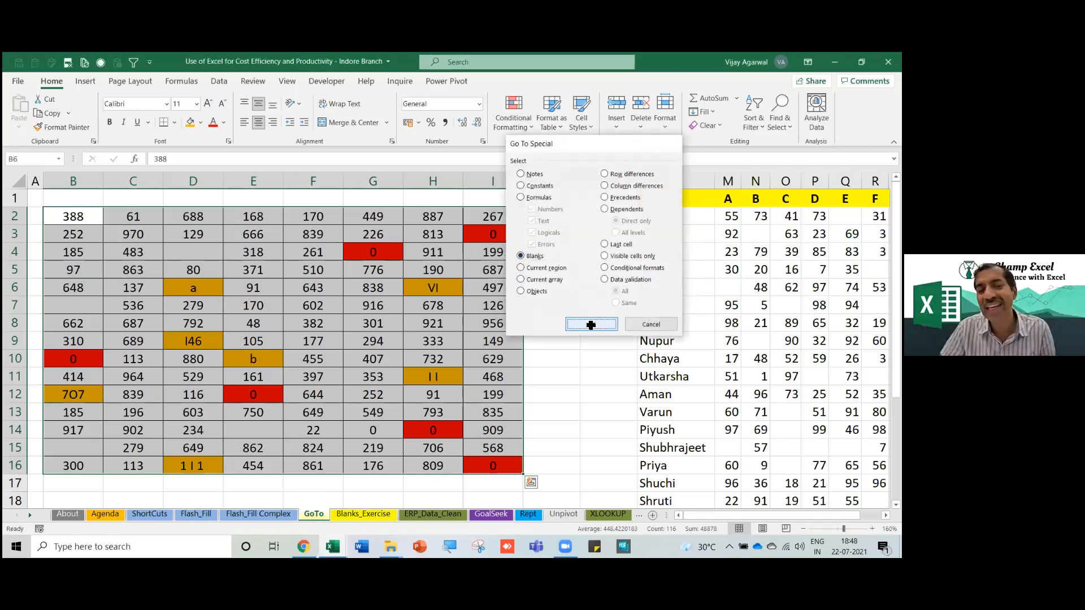
{"action": "left_click", "coordinate": [201, 123]}
{"action": "left_click", "coordinate": [222, 180]}
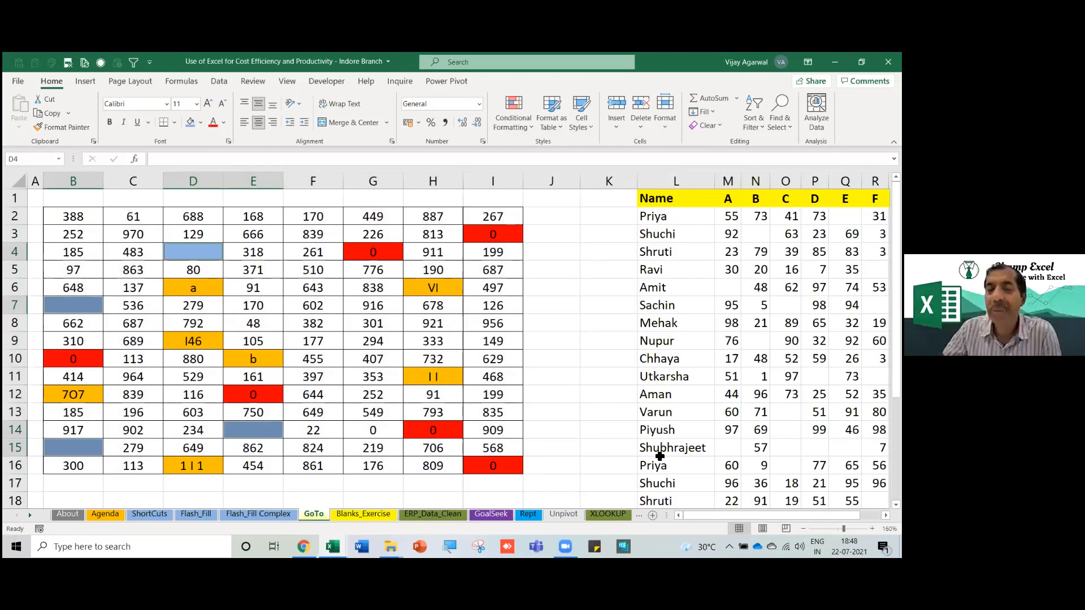
{"action": "type", "text": "0"}
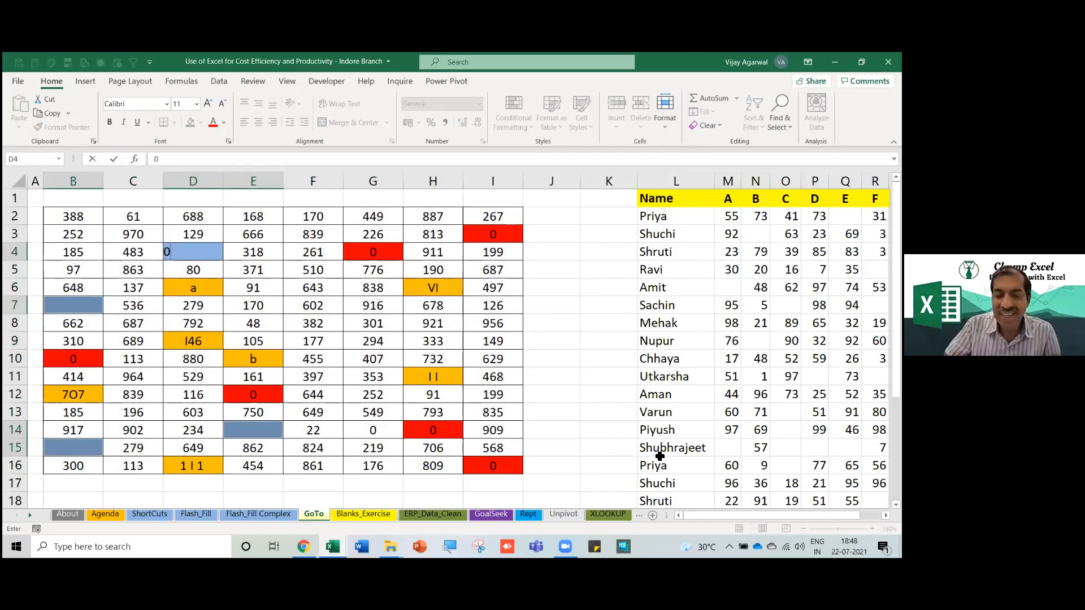
{"action": "key", "text": "ctrl+Return"}
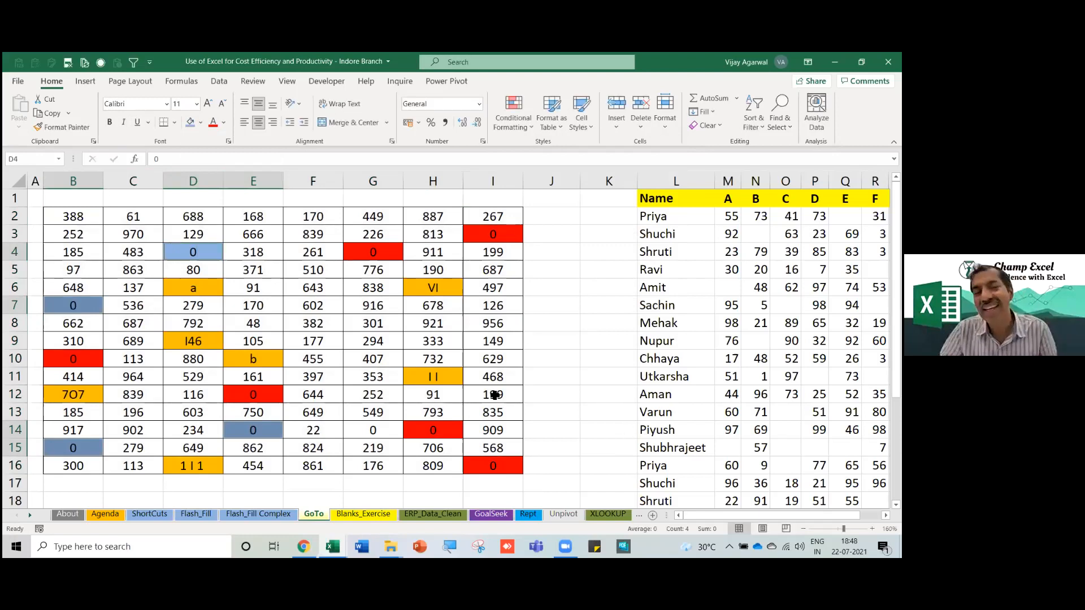
{"action": "left_click_drag", "start_coordinate": [85, 213], "coordinate": [495, 459]}
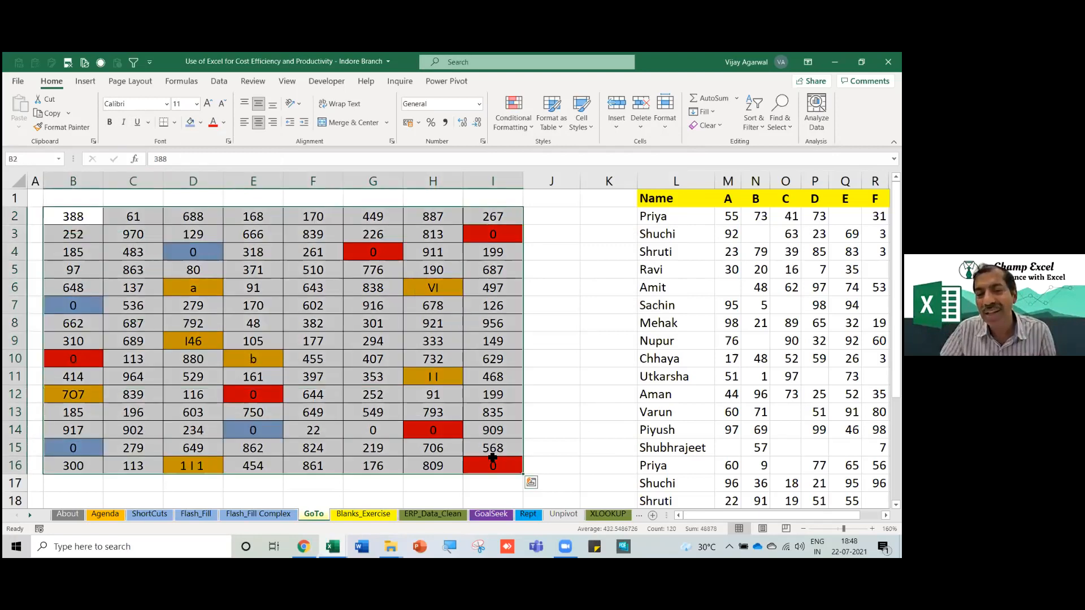
Open the Blanks_Exercise sheet and select the East rows in columns A–C.
{"action": "left_click", "coordinate": [370, 514]}
{"action": "left_click", "coordinate": [93, 277]}
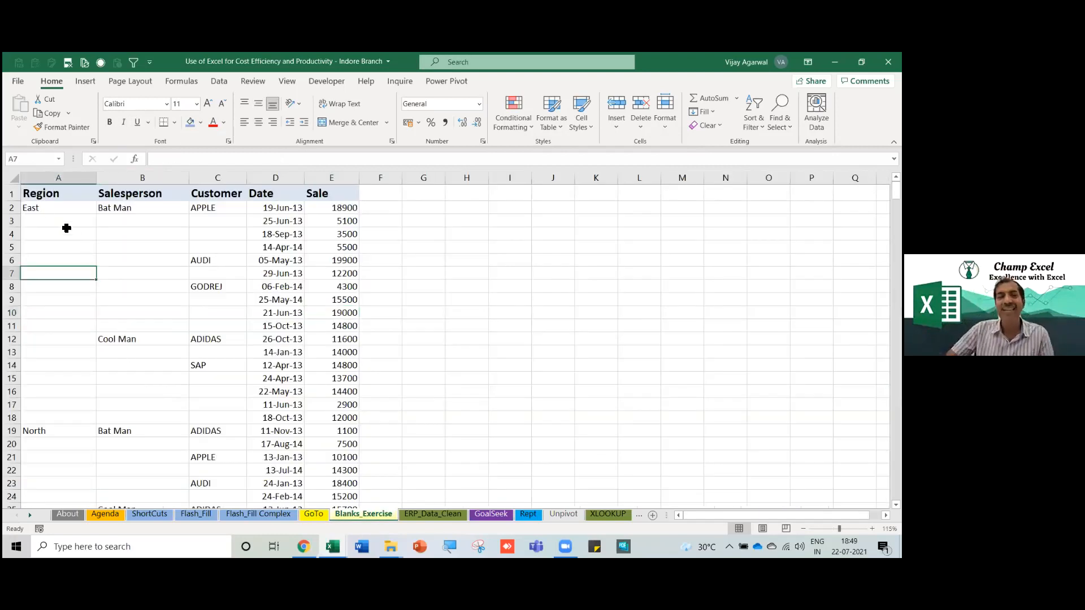
{"action": "key", "text": "ctrl+Up"}
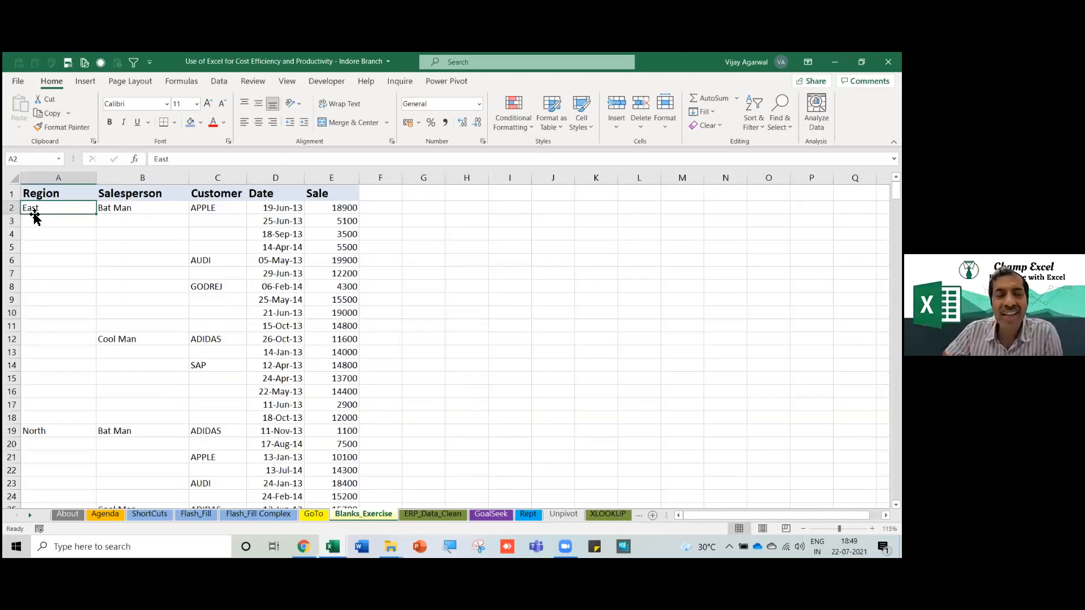
{"action": "left_click_drag", "start_coordinate": [36, 209], "coordinate": [225, 389]}
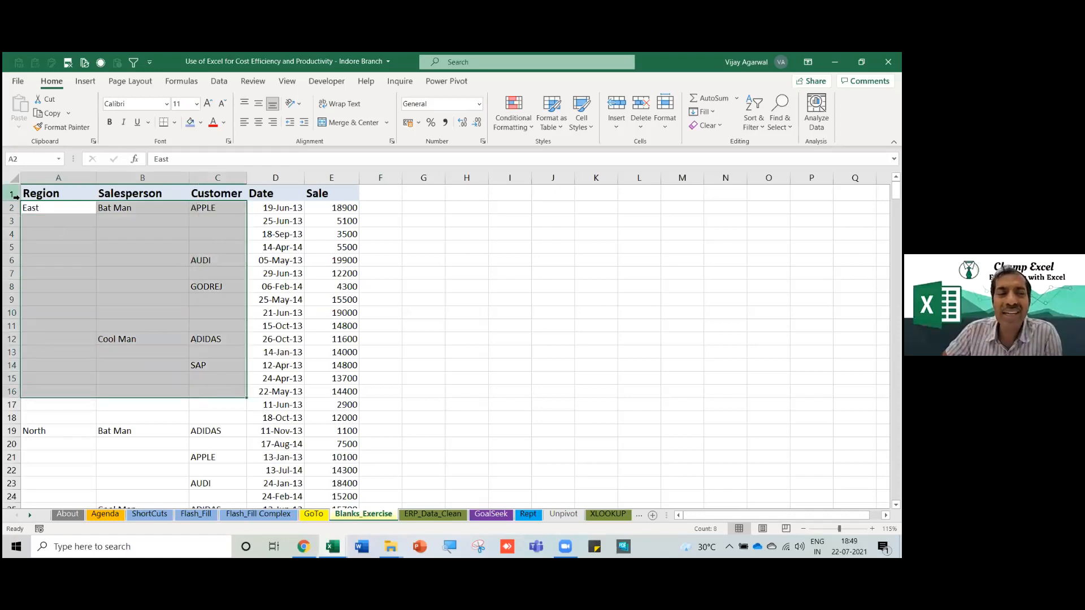
{"action": "left_click", "coordinate": [169, 208]}
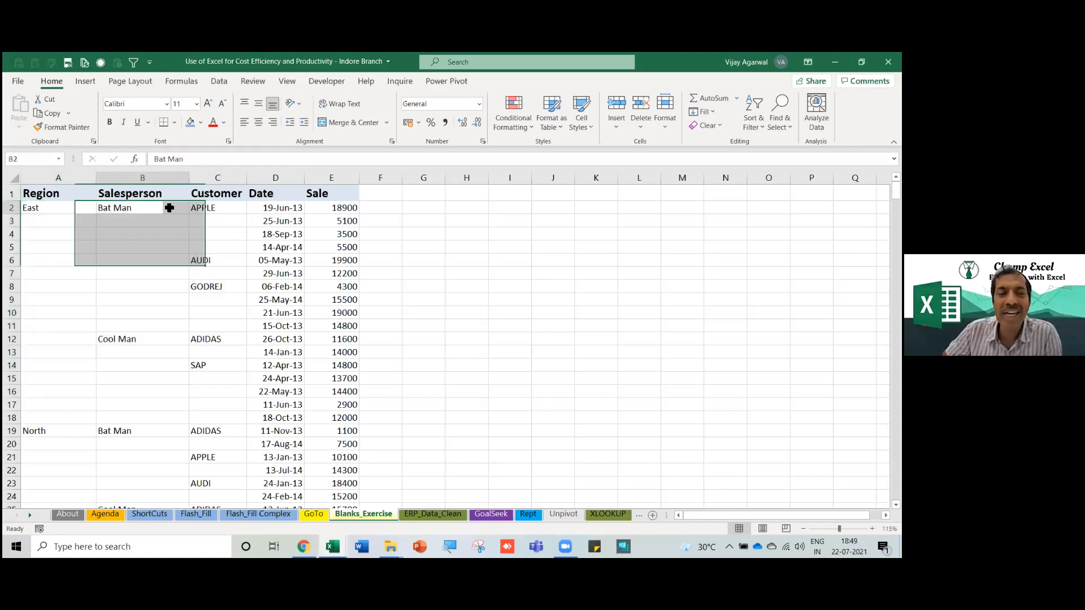
{"action": "left_click", "coordinate": [219, 311]}
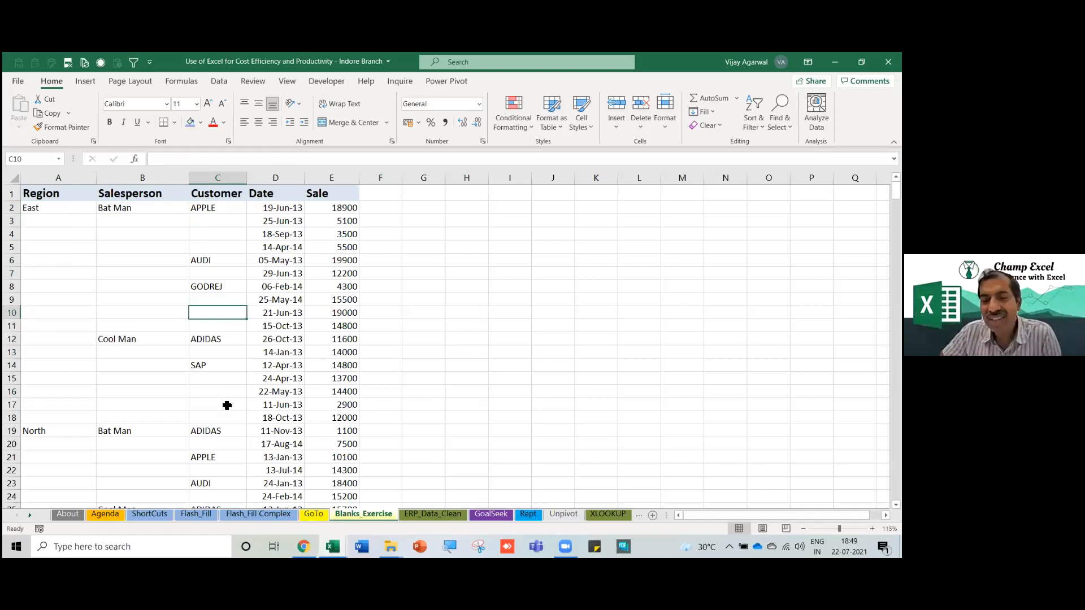
{"action": "left_click_drag", "start_coordinate": [48, 209], "coordinate": [232, 408]}
{"action": "left_click", "coordinate": [202, 355]}
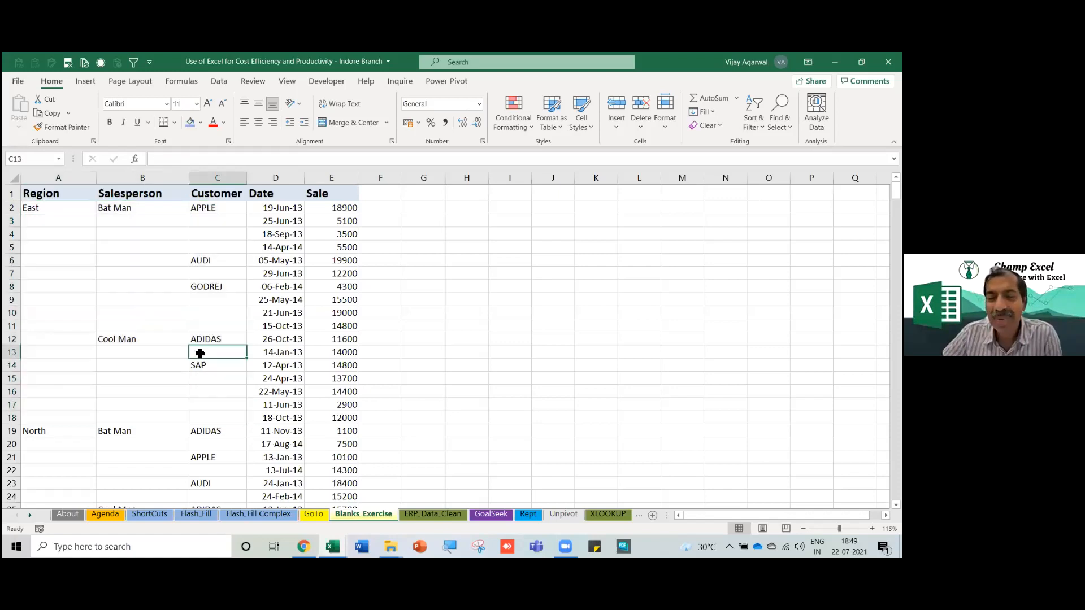
{"action": "left_click", "coordinate": [97, 233]}
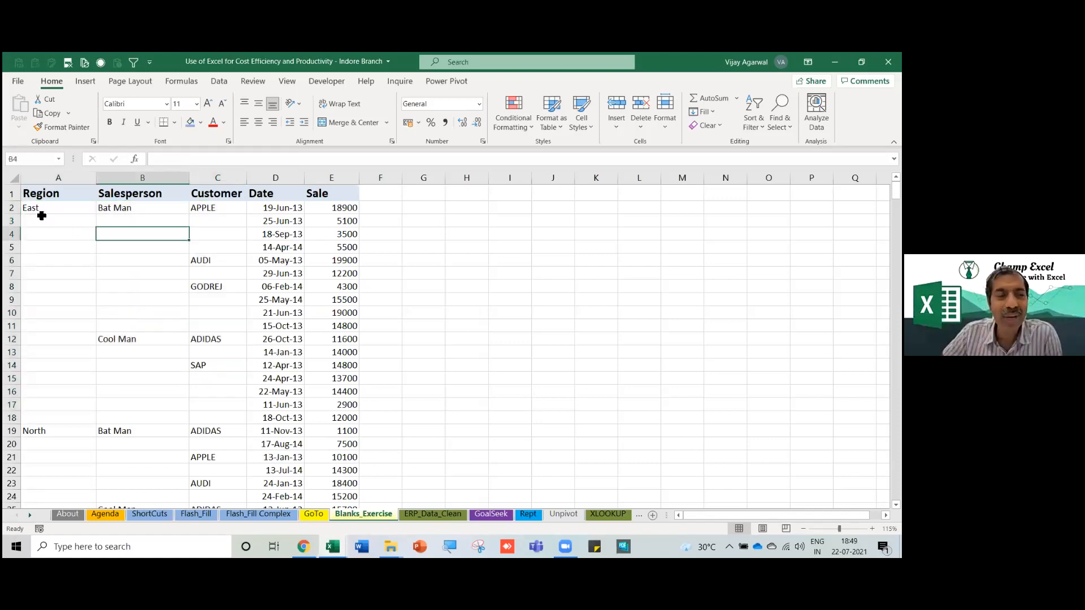
{"action": "left_click_drag", "start_coordinate": [57, 220], "coordinate": [204, 231]}
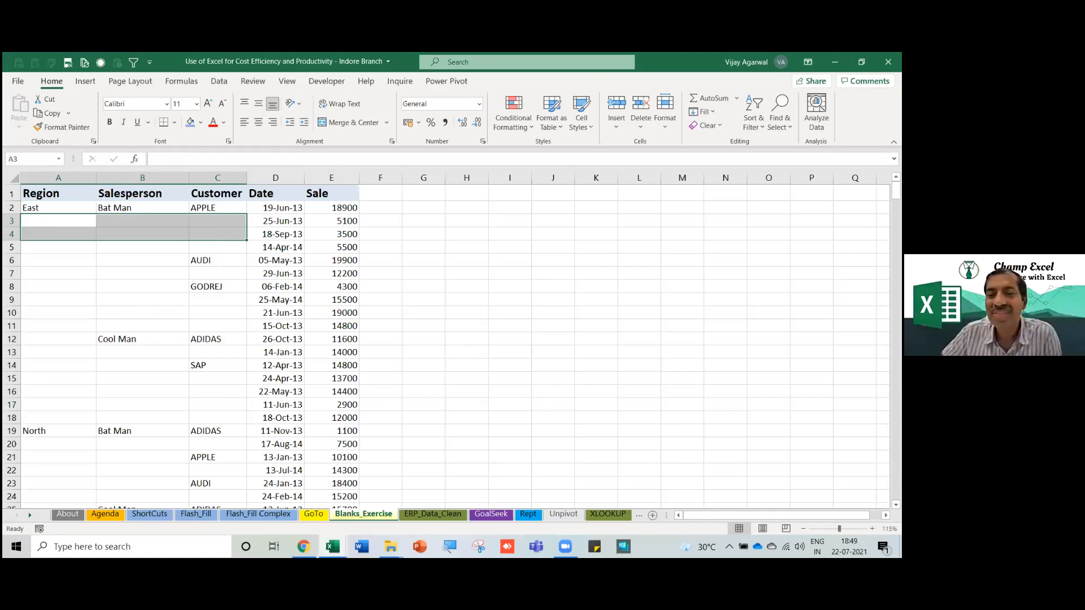
{"action": "left_click", "coordinate": [88, 262]}
{"action": "left_click_drag", "start_coordinate": [63, 220], "coordinate": [200, 247]}
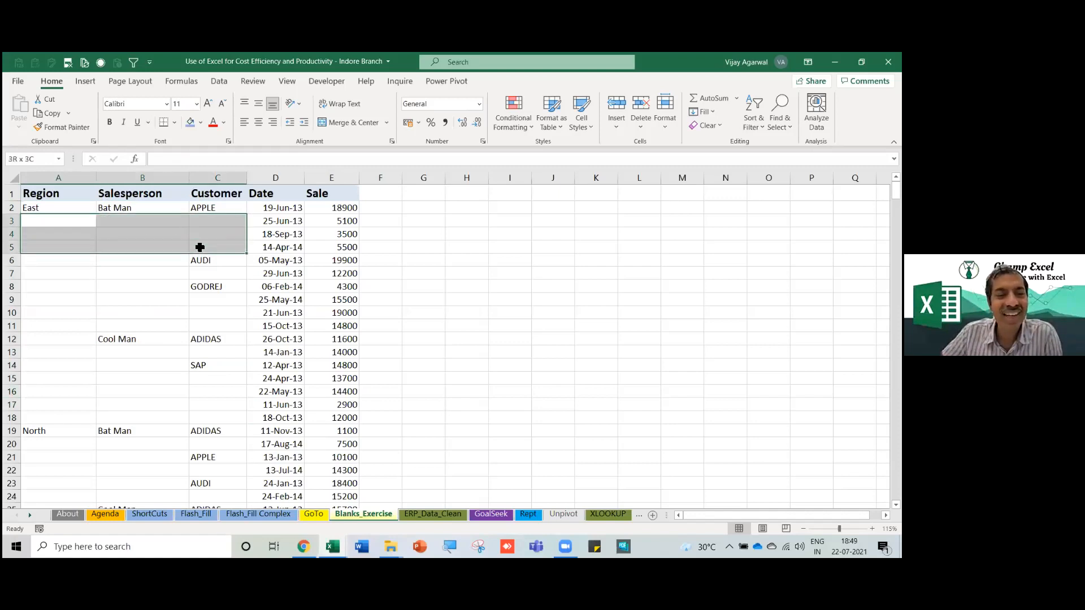
Inspect the blank cells A9, A4, B4, C4, B10, C10 and C16.
{"action": "left_click", "coordinate": [90, 301]}
{"action": "left_click", "coordinate": [78, 231]}
{"action": "left_click", "coordinate": [173, 239]}
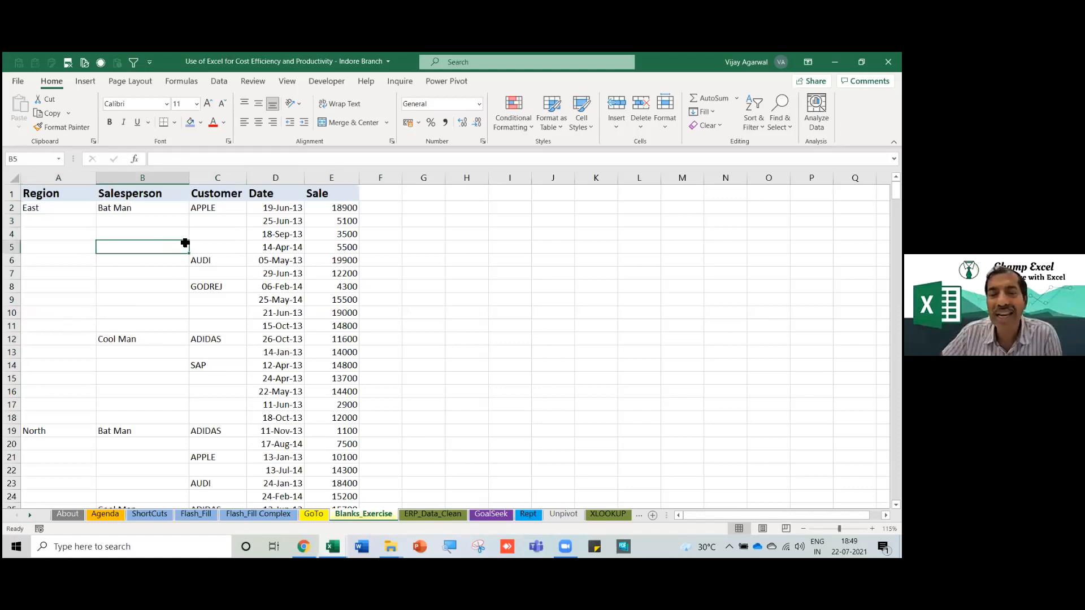
{"action": "left_click", "coordinate": [236, 235]}
{"action": "left_click", "coordinate": [164, 312]}
{"action": "left_click", "coordinate": [198, 312]}
{"action": "left_click", "coordinate": [64, 372]}
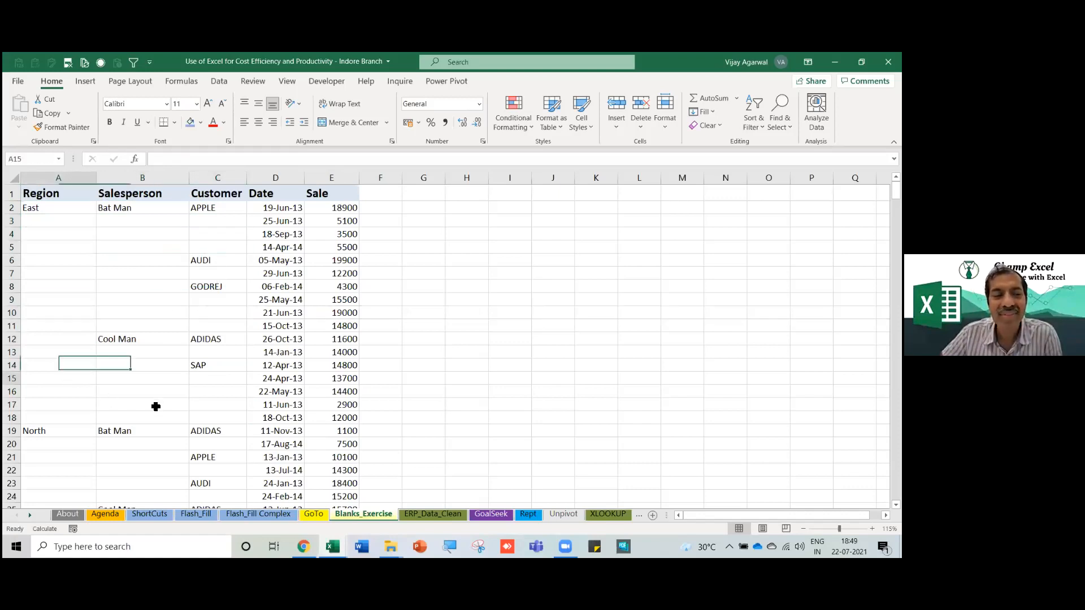
{"action": "left_click", "coordinate": [216, 393]}
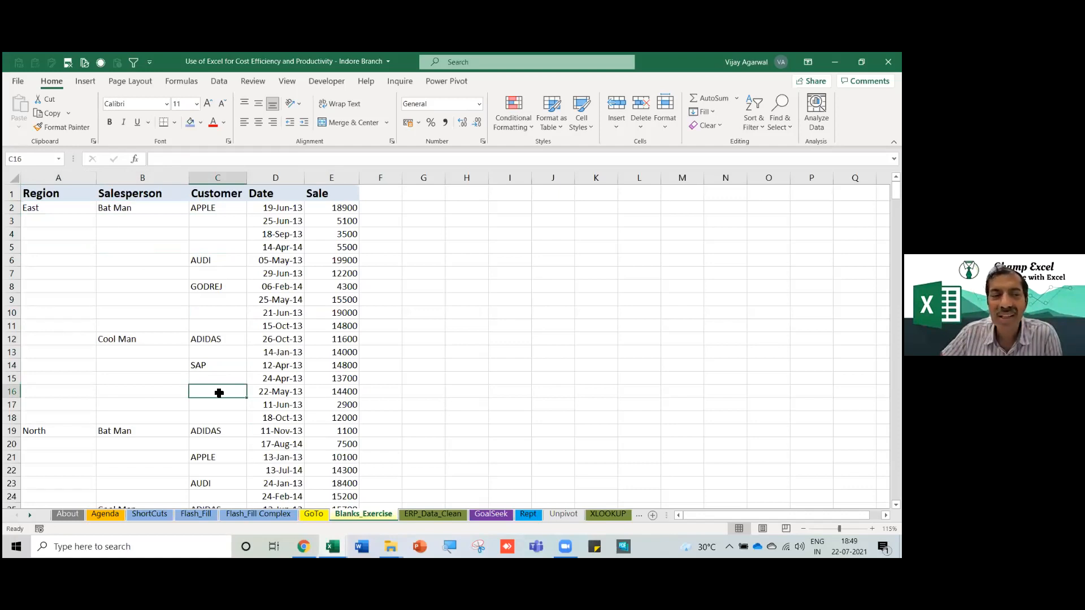
Select the header row and the East Region cells A2:A18, ending on APPLE in C2.
{"action": "left_click", "coordinate": [53, 209]}
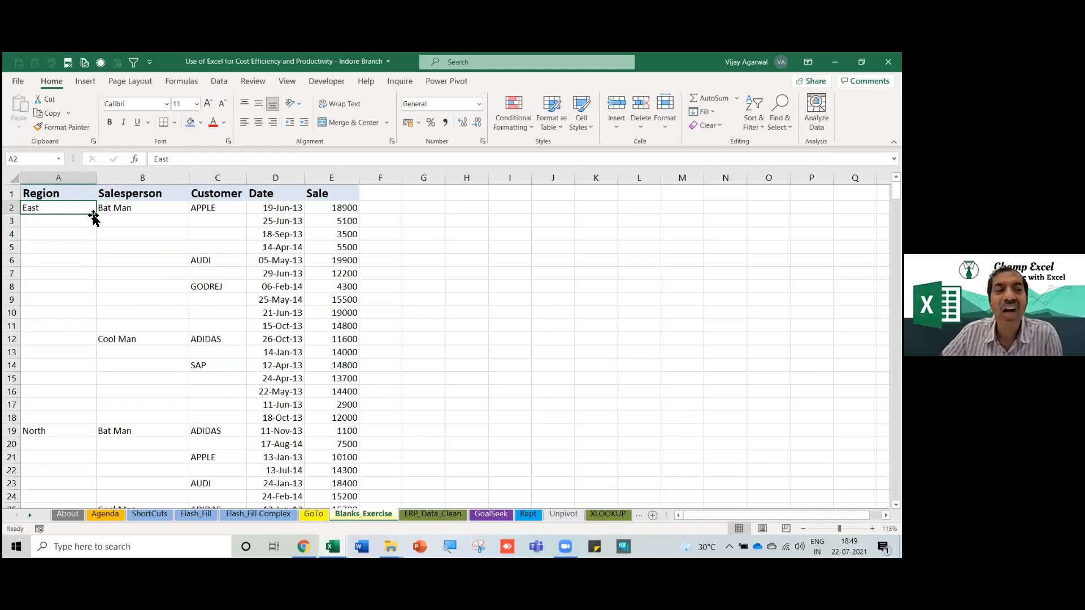
{"action": "left_click_drag", "start_coordinate": [73, 191], "coordinate": [312, 188]}
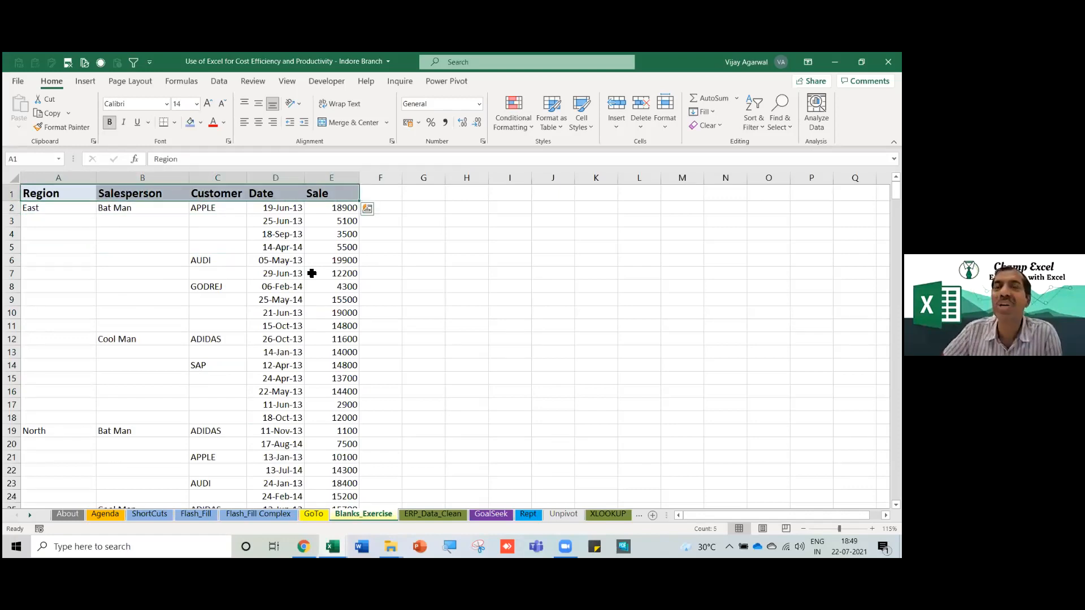
{"action": "left_click_drag", "start_coordinate": [34, 211], "coordinate": [27, 420]}
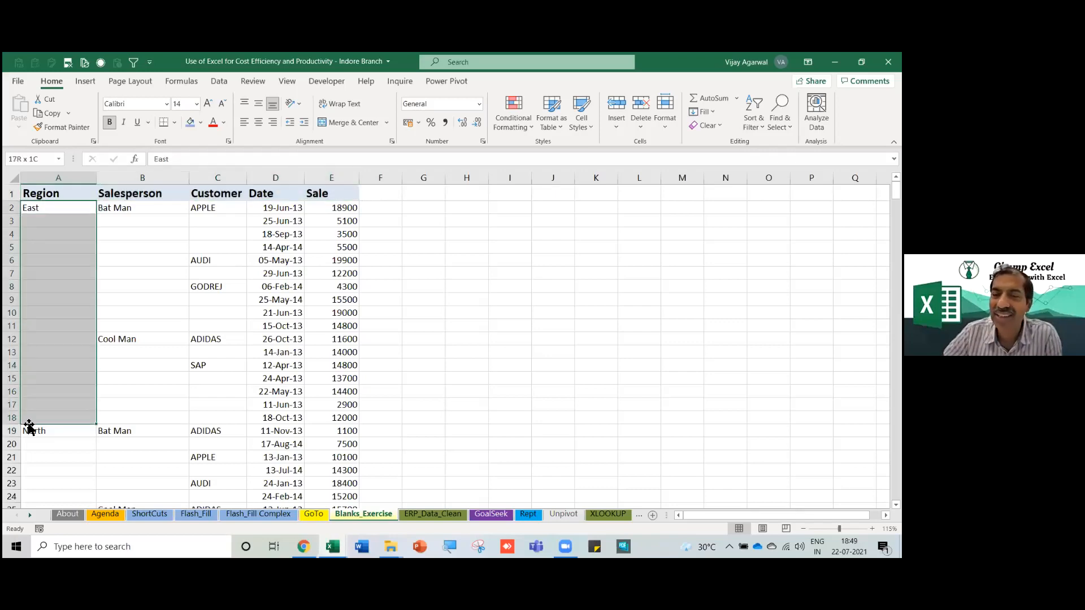
{"action": "left_click", "coordinate": [46, 392]}
{"action": "left_click", "coordinate": [66, 209]}
{"action": "scroll", "coordinate": [82, 275], "scroll_direction": "down", "scroll_amount": 2}
{"action": "scroll", "coordinate": [82, 275], "scroll_direction": "up", "scroll_amount": 2}
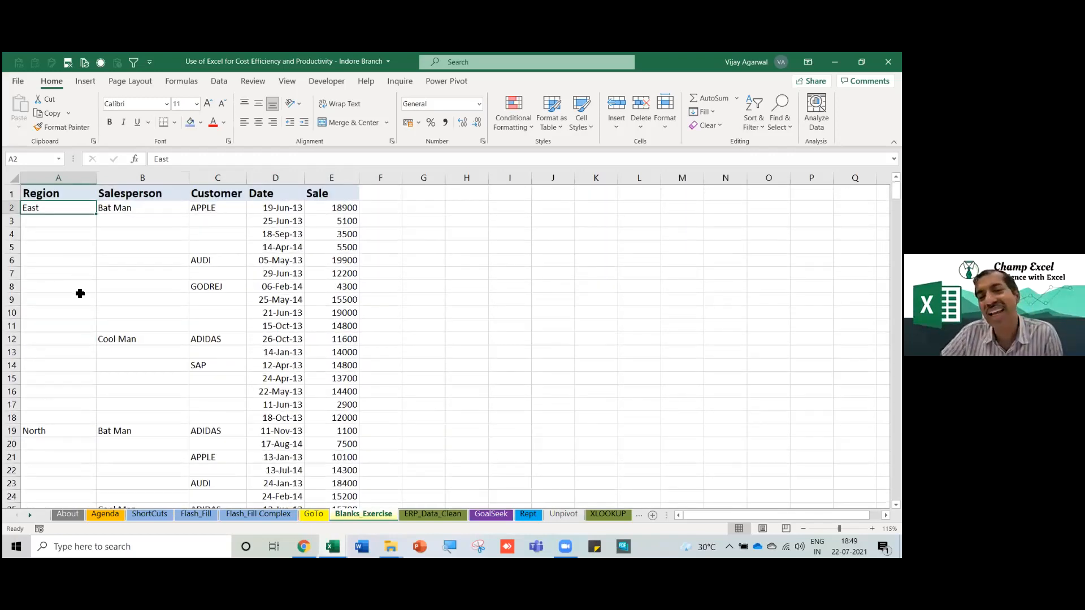
{"action": "left_click", "coordinate": [88, 310]}
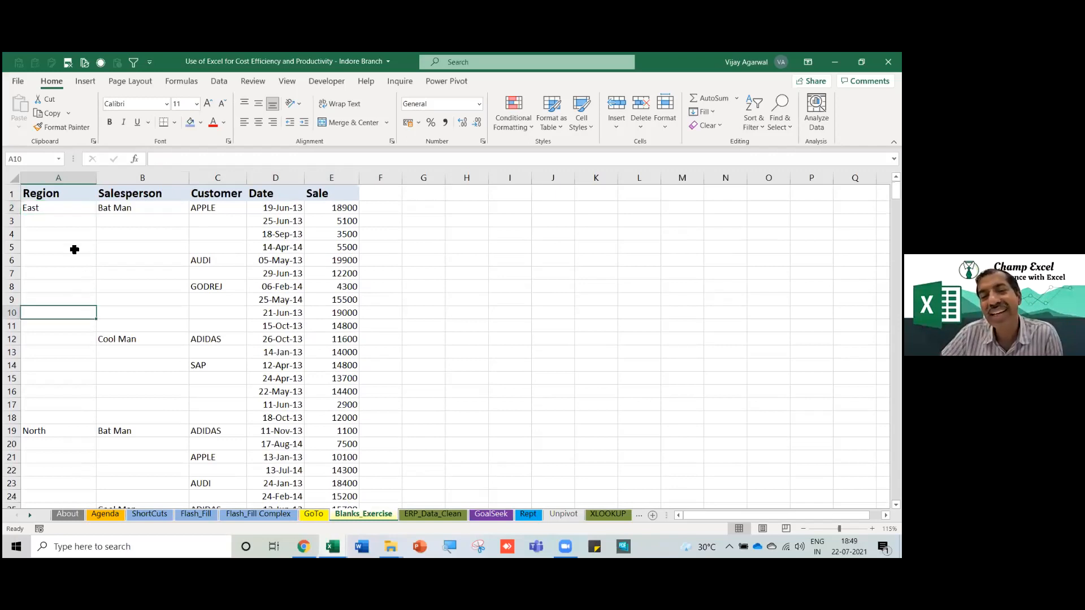
{"action": "left_click_drag", "start_coordinate": [62, 216], "coordinate": [78, 416]}
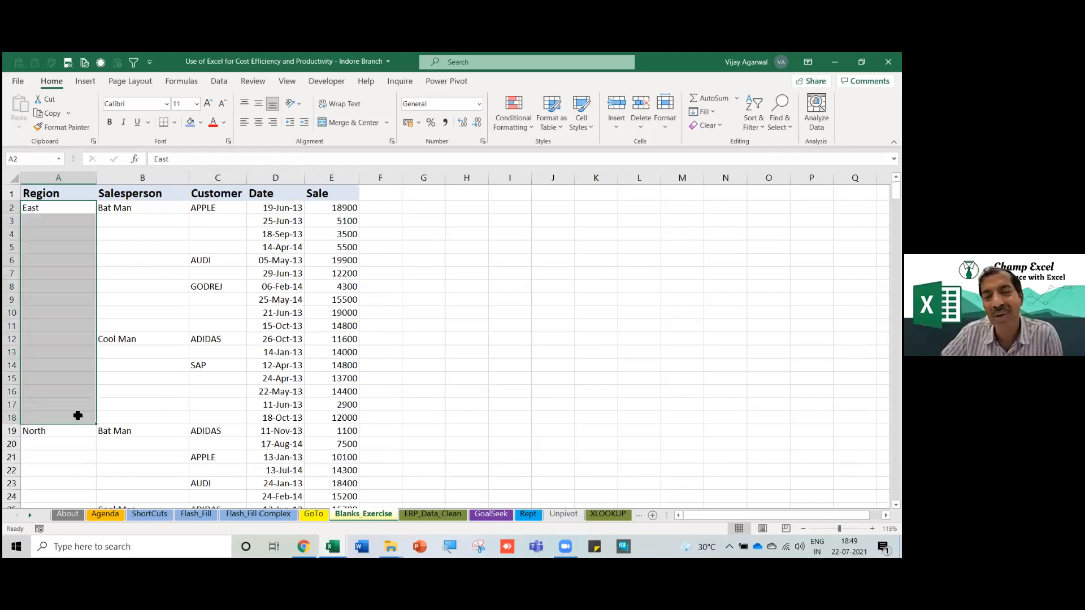
{"action": "left_click", "coordinate": [165, 365]}
{"action": "left_click_drag", "start_coordinate": [51, 215], "coordinate": [148, 252]}
{"action": "left_click", "coordinate": [230, 211]}
Drag APPLE, Bat Man and GODREJ down into their gaps, then undo those fill-downs.
{"action": "left_click_drag", "start_coordinate": [246, 214], "coordinate": [246, 251]}
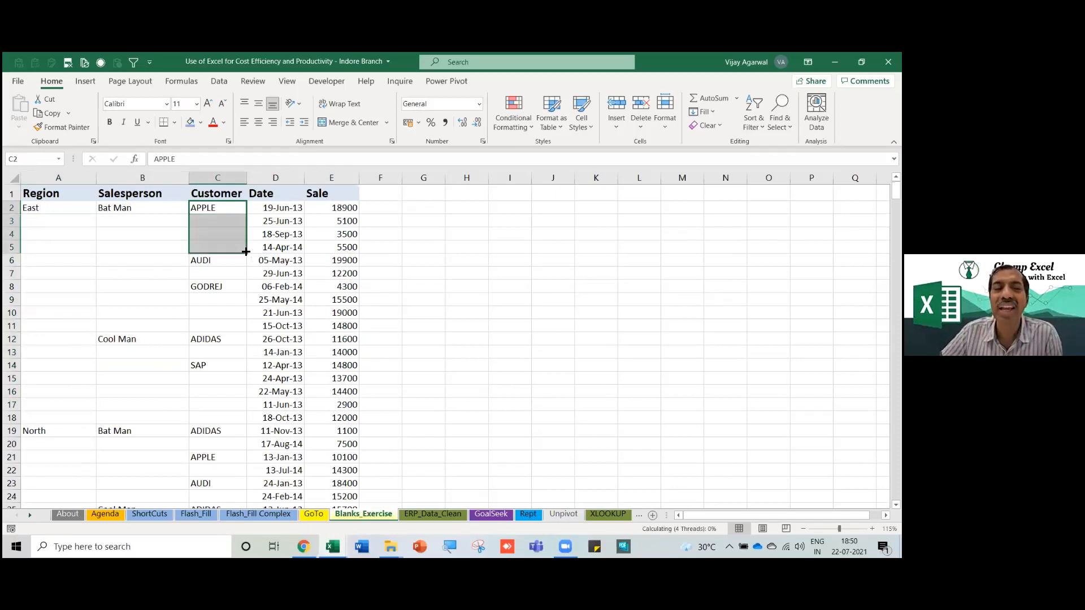
{"action": "left_click", "coordinate": [173, 209]}
{"action": "left_click_drag", "start_coordinate": [189, 214], "coordinate": [189, 329]}
{"action": "left_click", "coordinate": [216, 286]}
{"action": "left_click_drag", "start_coordinate": [247, 293], "coordinate": [242, 342]}
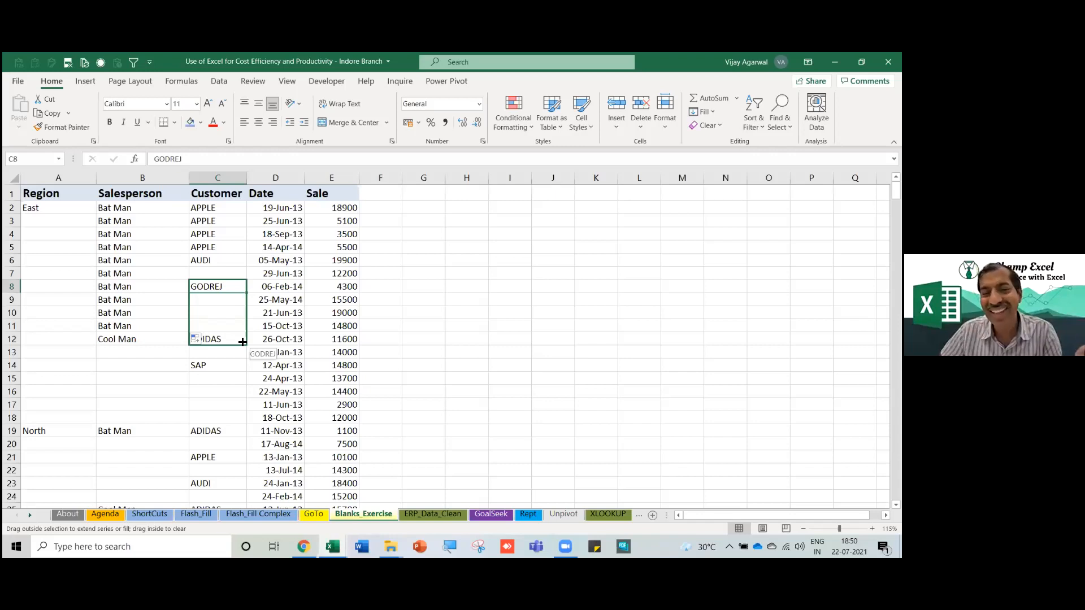
{"action": "left_click_drag", "start_coordinate": [241, 342], "coordinate": [237, 363]}
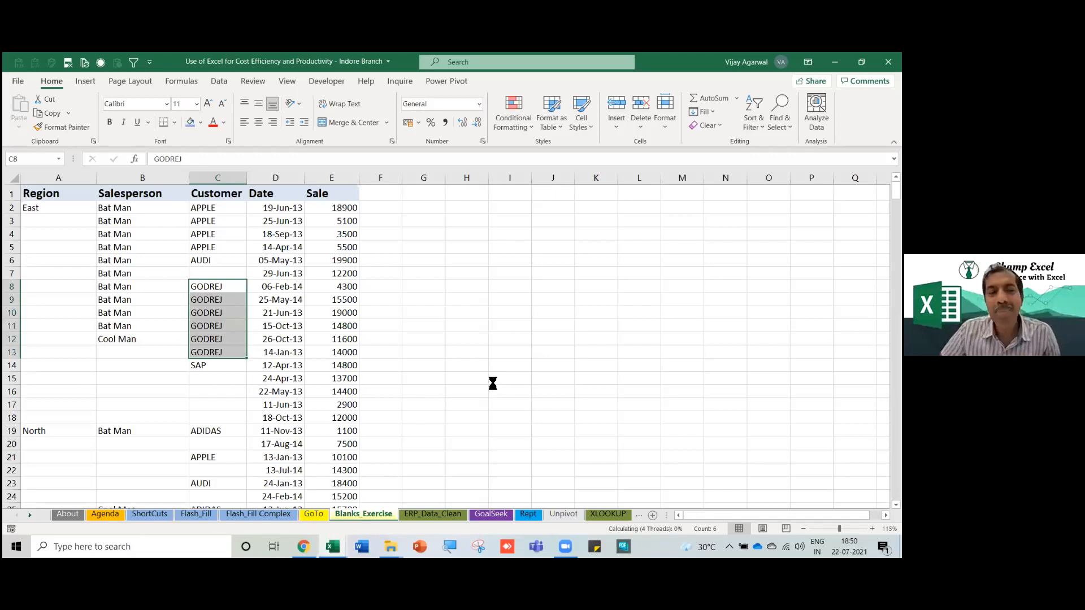
{"action": "key", "text": "ctrl+z"}
{"action": "key", "text": "ctrl+z"}
{"action": "key", "text": "ctrl+z"}
{"action": "key", "text": "ctrl+z"}
{"action": "key", "text": "ctrl+z"}
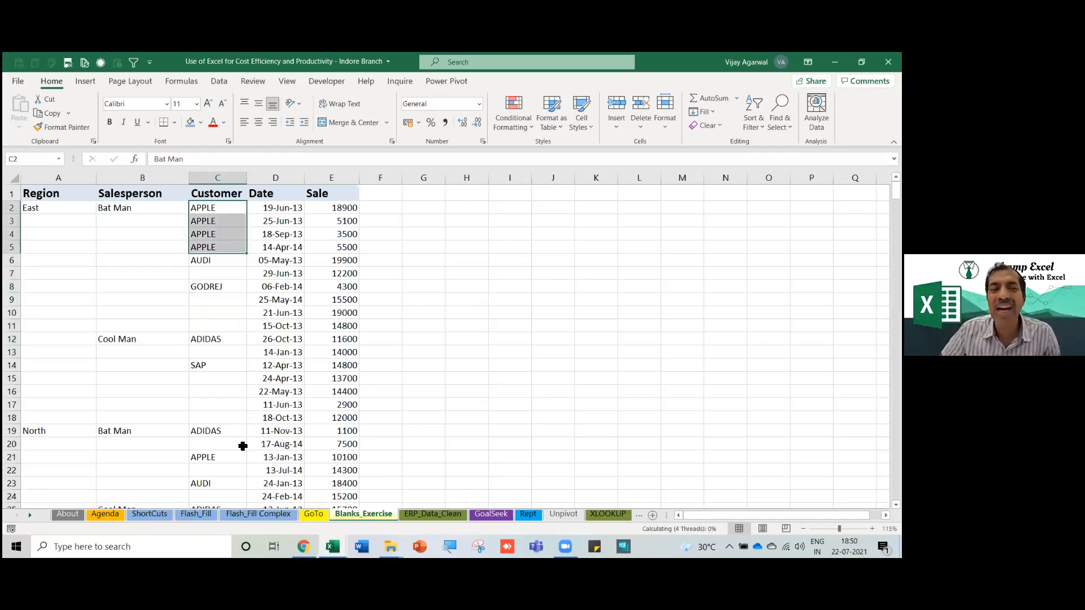
Select the blank cells in A2:C29 with Go To Special and shade them blue-grey.
{"action": "left_click_drag", "start_coordinate": [41, 207], "coordinate": [222, 468]}
{"action": "key", "text": "F5"}
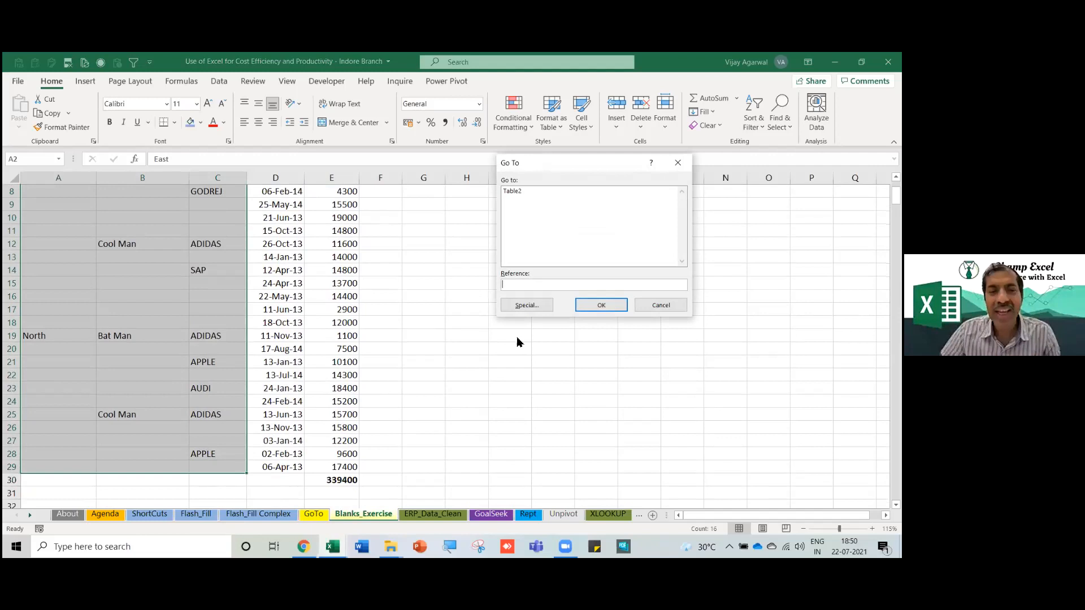
{"action": "left_click", "coordinate": [518, 308]}
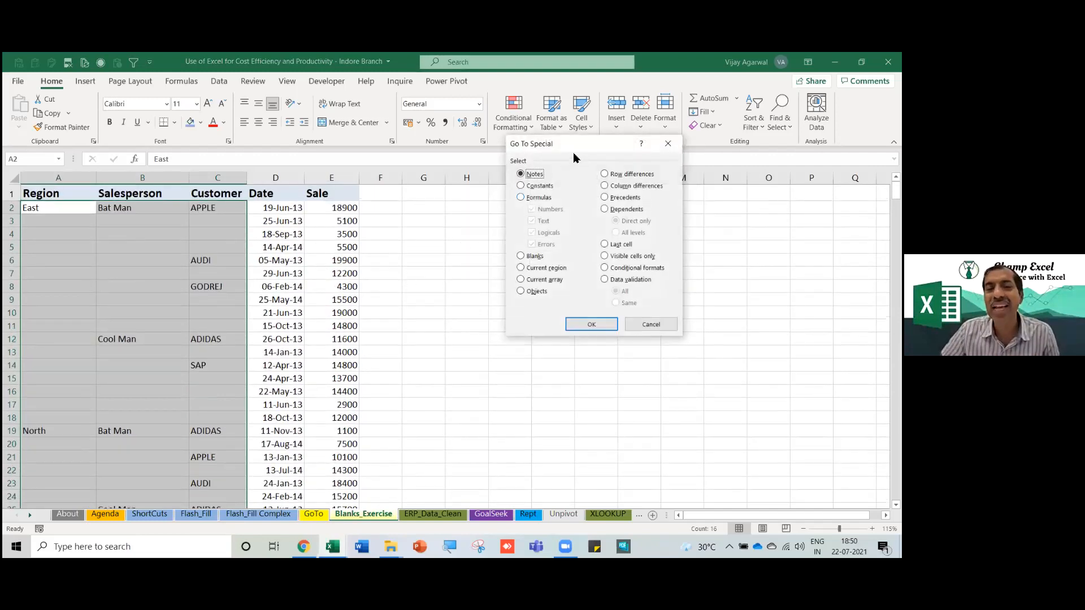
{"action": "left_click_drag", "start_coordinate": [528, 150], "coordinate": [483, 149]}
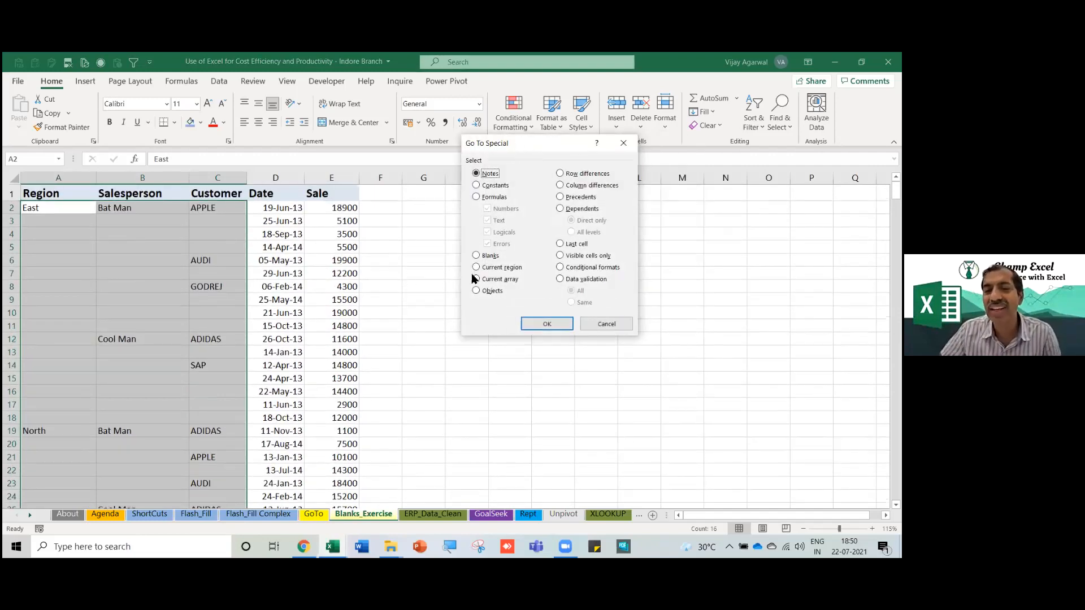
{"action": "left_click", "coordinate": [477, 256]}
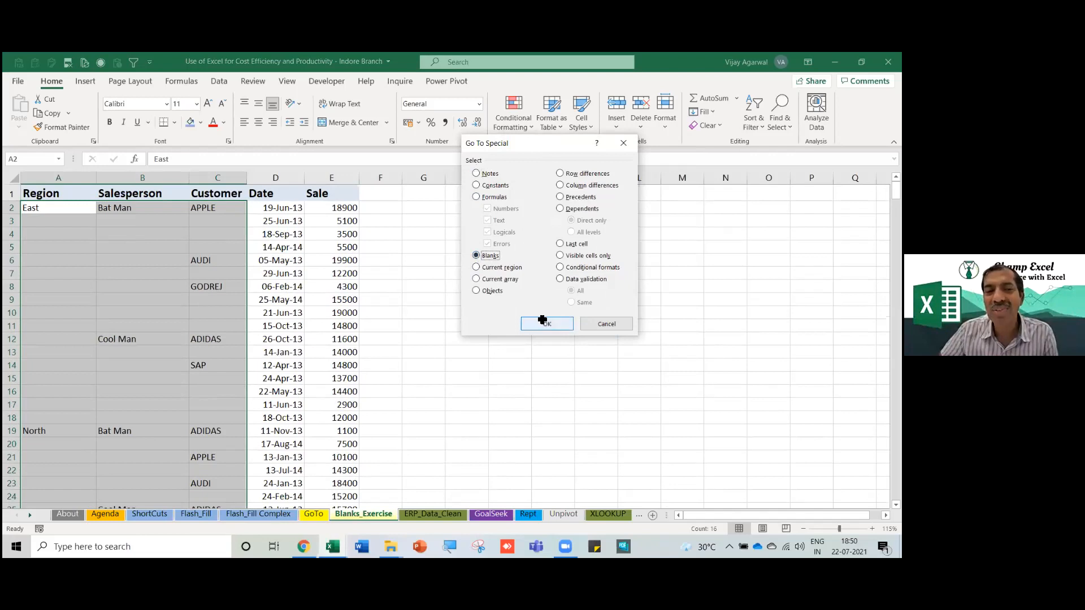
{"action": "left_click", "coordinate": [544, 323]}
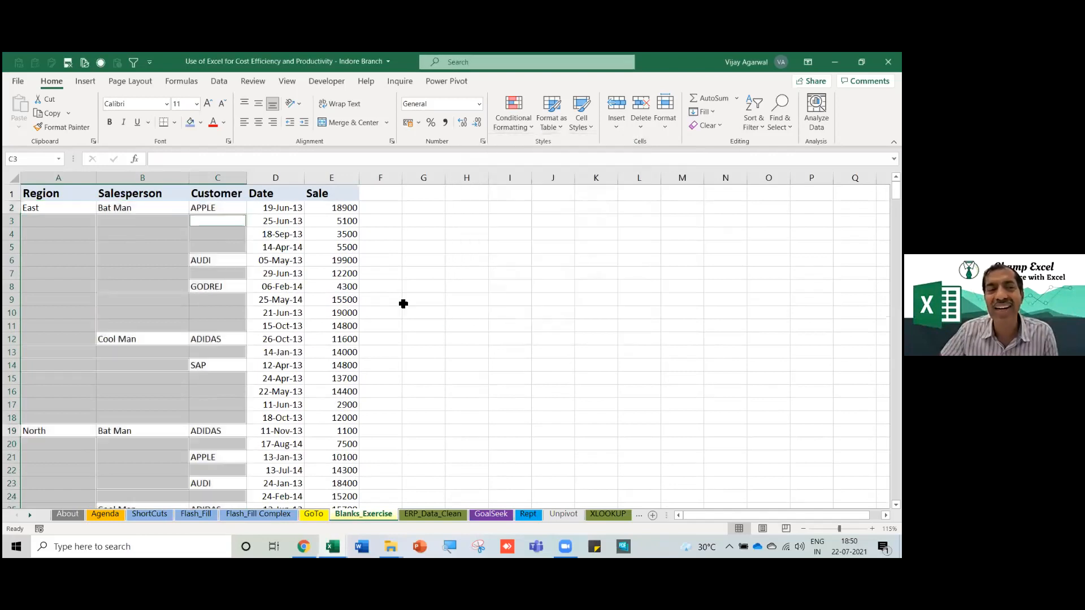
{"action": "left_click", "coordinate": [190, 122]}
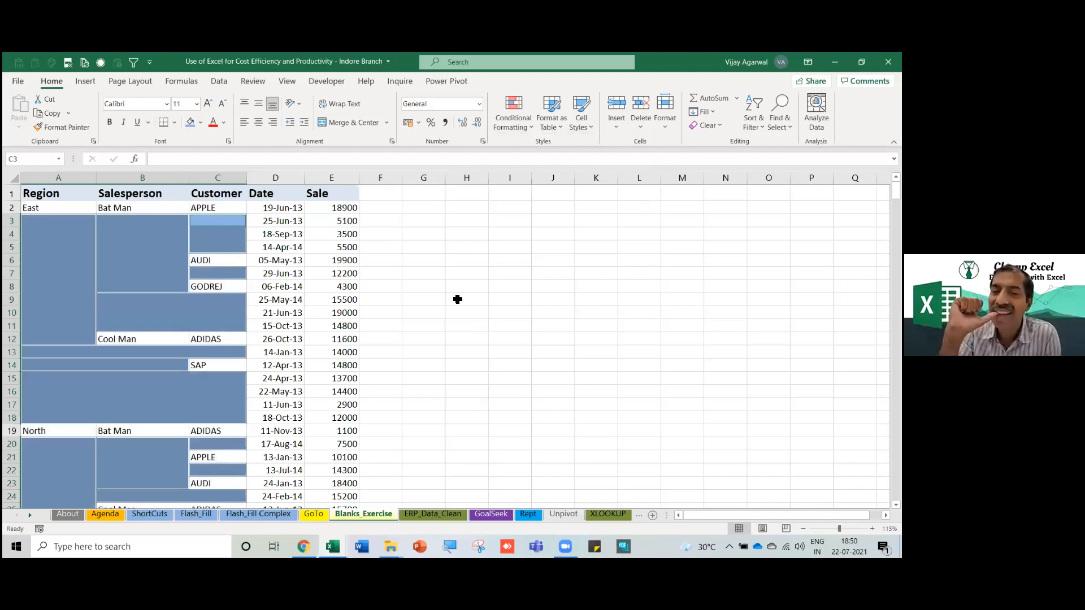
Enter =C2 into all selected blanks at once so each repeats the value above.
{"action": "type", "text": "="}
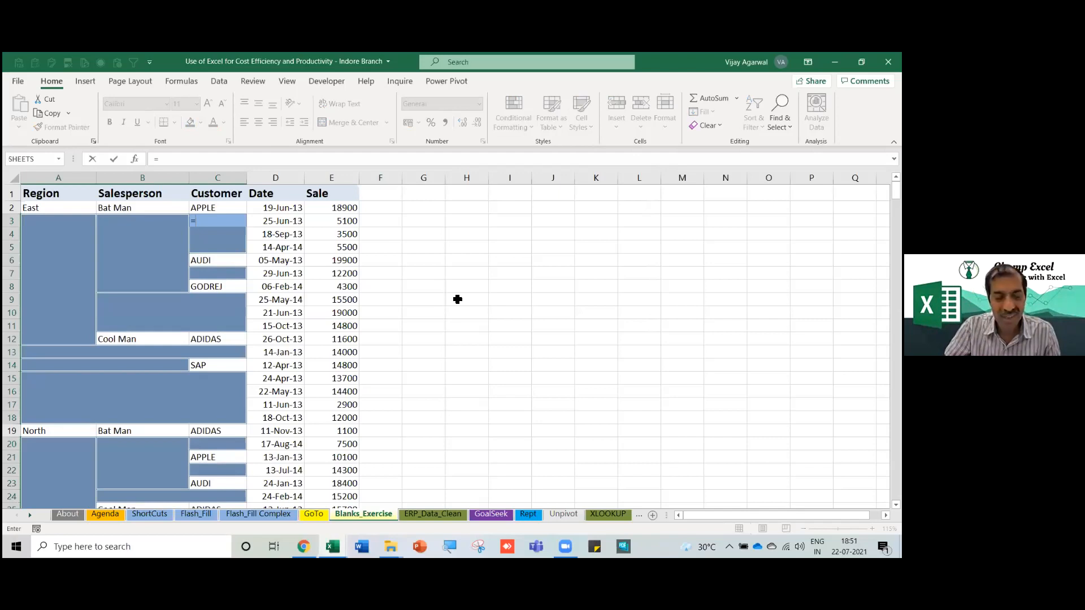
{"action": "type", "text": "c2"}
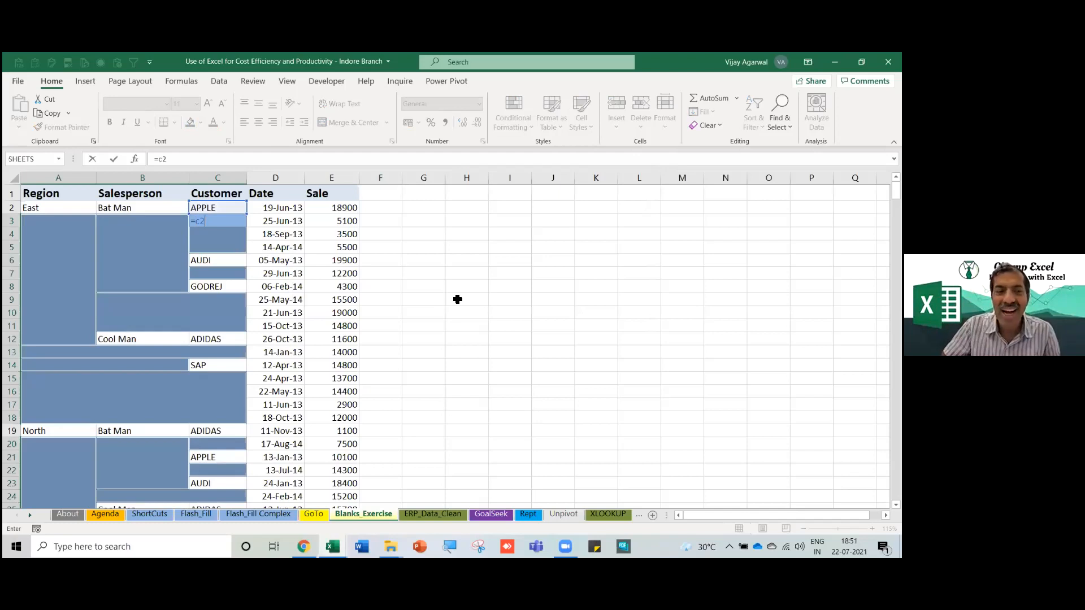
{"action": "key", "text": "ctrl+Return"}
Check cell A9's new formula and select the filled data across columns A to C.
{"action": "left_click", "coordinate": [36, 302]}
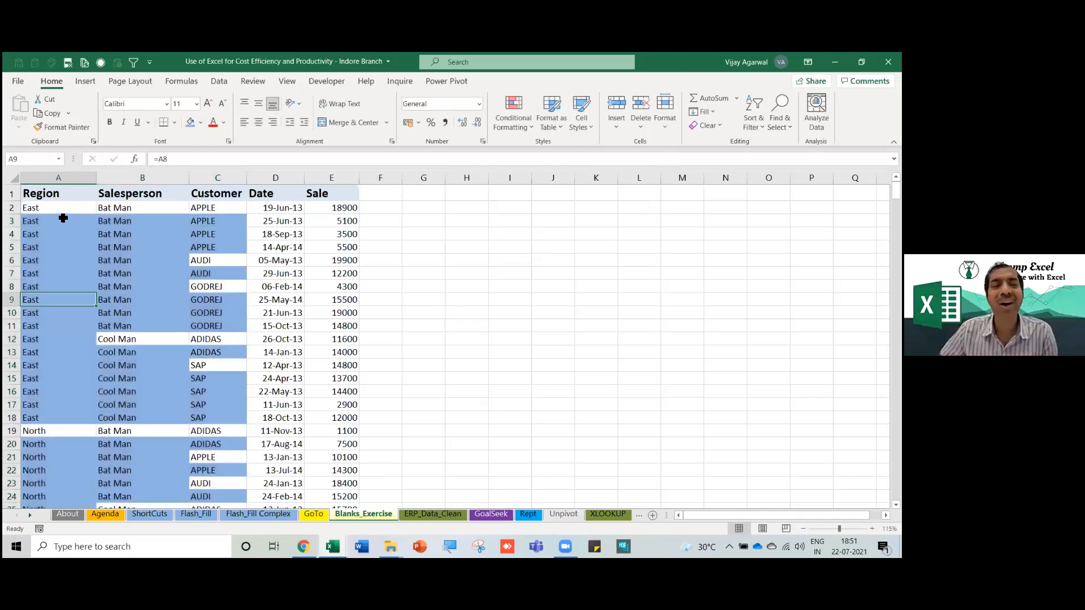
{"action": "left_click_drag", "start_coordinate": [67, 220], "coordinate": [217, 464]}
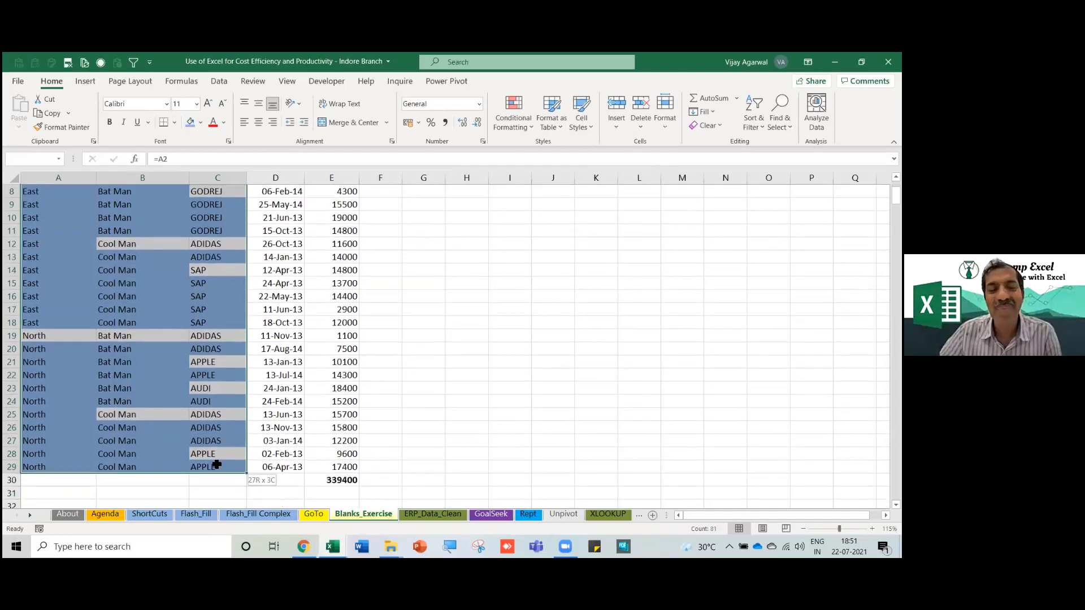
{"action": "scroll", "coordinate": [282, 419], "scroll_direction": "up", "scroll_amount": 3}
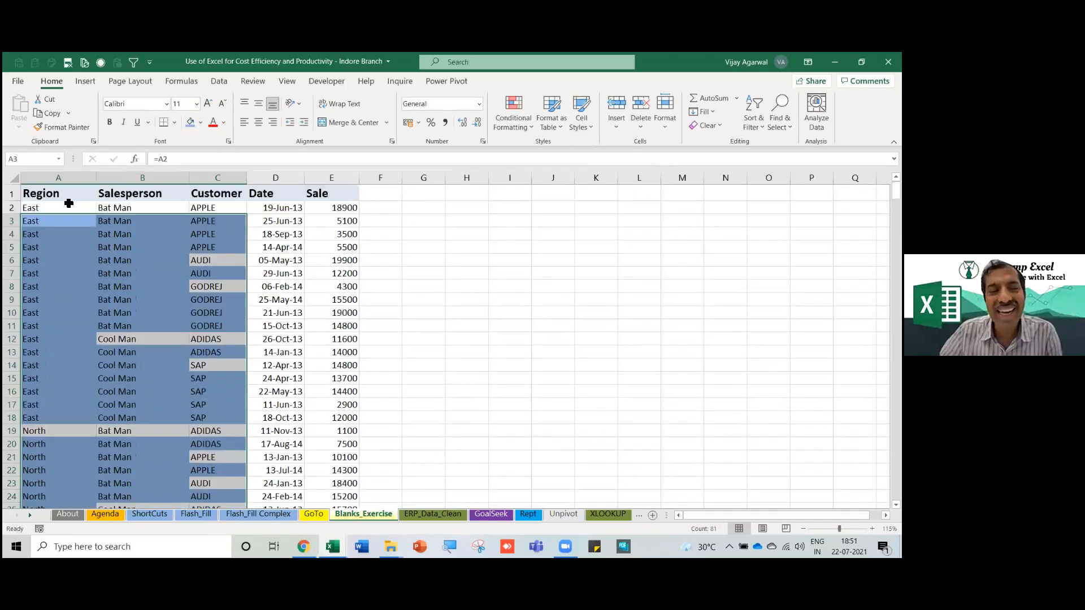
{"action": "left_click_drag", "start_coordinate": [65, 218], "coordinate": [206, 467]}
{"action": "scroll", "coordinate": [191, 430], "scroll_direction": "up", "scroll_amount": 3}
{"action": "left_click", "coordinate": [119, 244]}
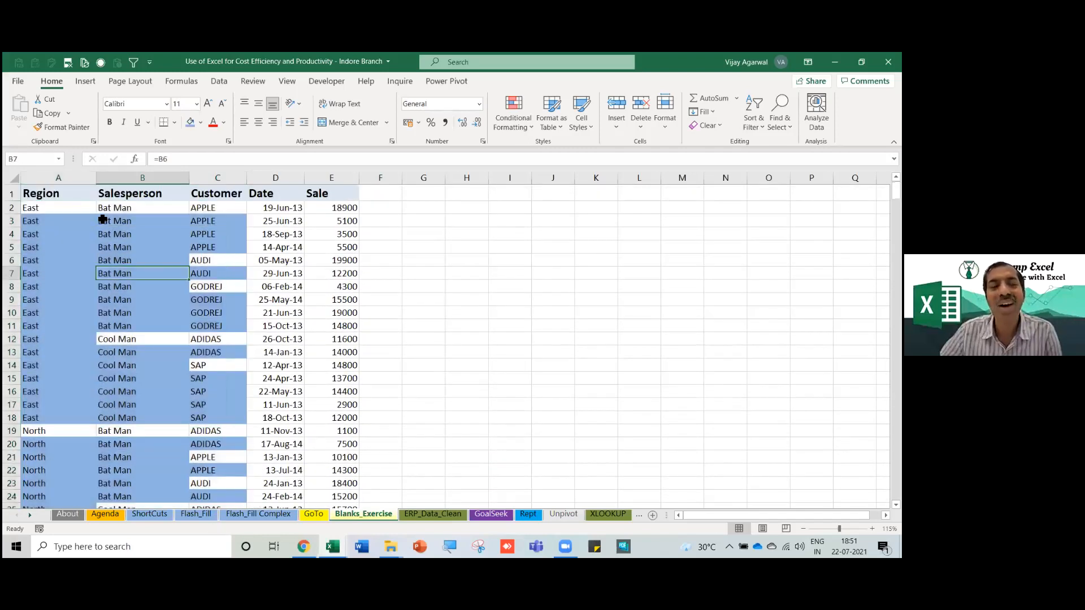
{"action": "left_click_drag", "start_coordinate": [85, 209], "coordinate": [219, 471]}
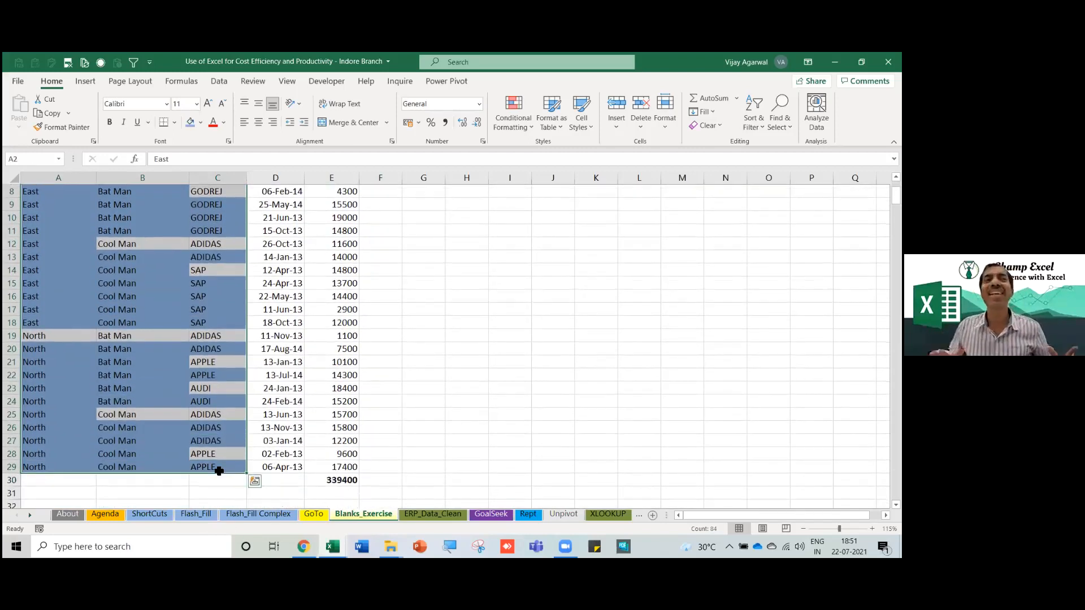
{"action": "left_click", "coordinate": [194, 358]}
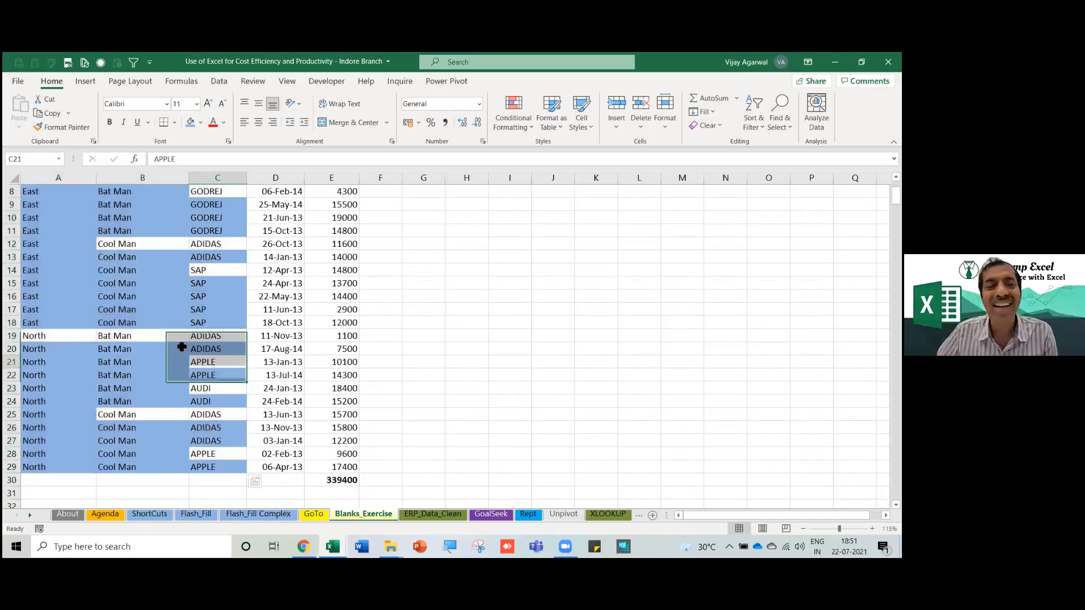
{"action": "scroll", "coordinate": [158, 281], "scroll_direction": "up", "scroll_amount": 3}
{"action": "left_click_drag", "start_coordinate": [77, 209], "coordinate": [218, 479]}
{"action": "scroll", "coordinate": [163, 278], "scroll_direction": "up", "scroll_amount": 2}
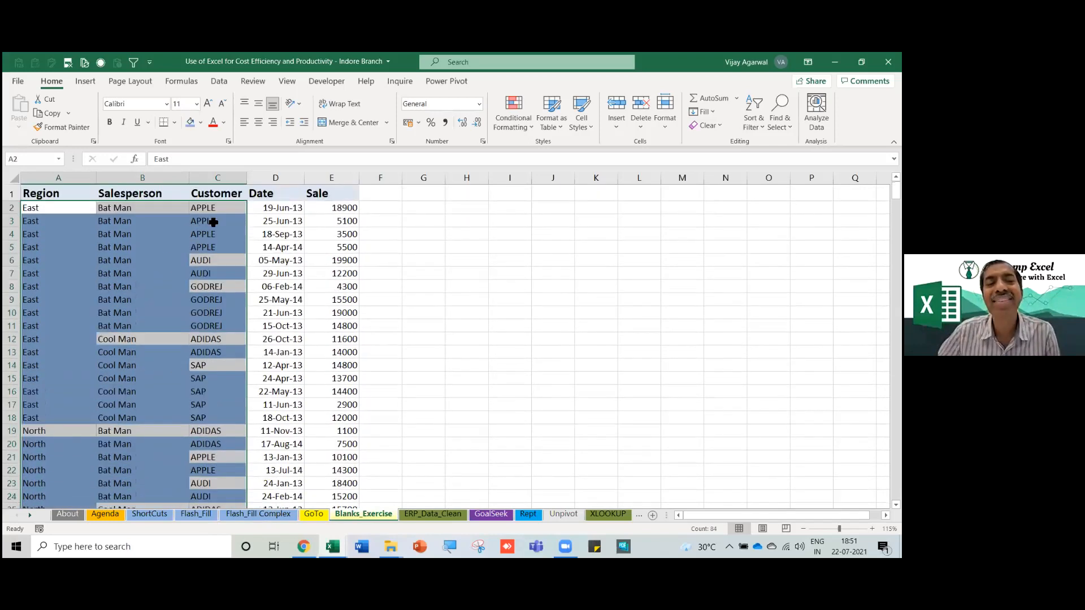
{"action": "left_click", "coordinate": [164, 260]}
Highlight each formula-filled block, such as APPLE C3:C5, Cool Man B13:B18 and SAP C15:C18.
{"action": "left_click_drag", "start_coordinate": [209, 221], "coordinate": [212, 251]}
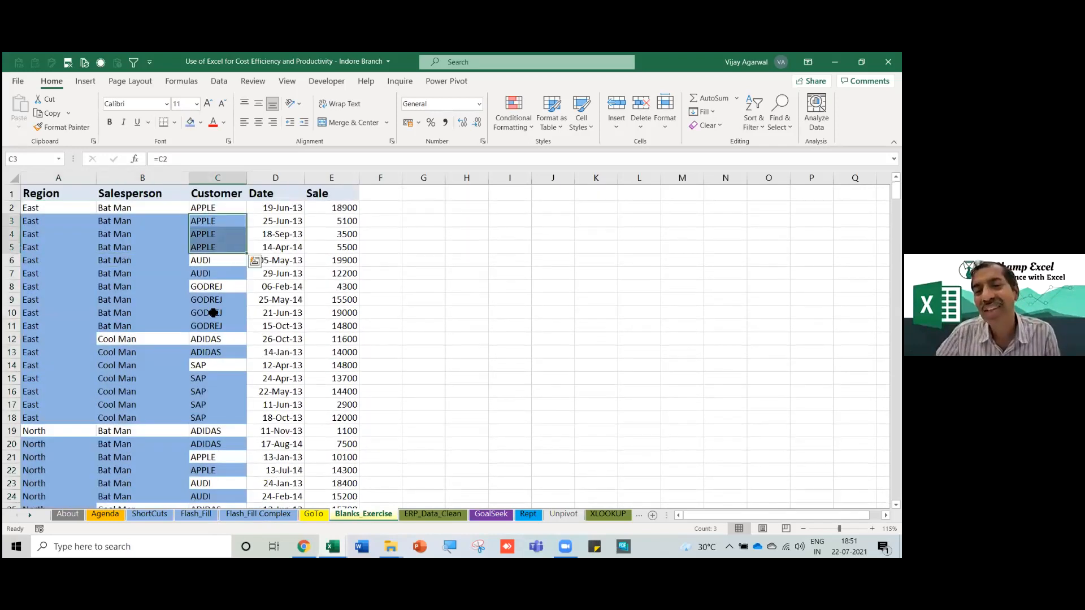
{"action": "left_click_drag", "start_coordinate": [124, 221], "coordinate": [121, 325]}
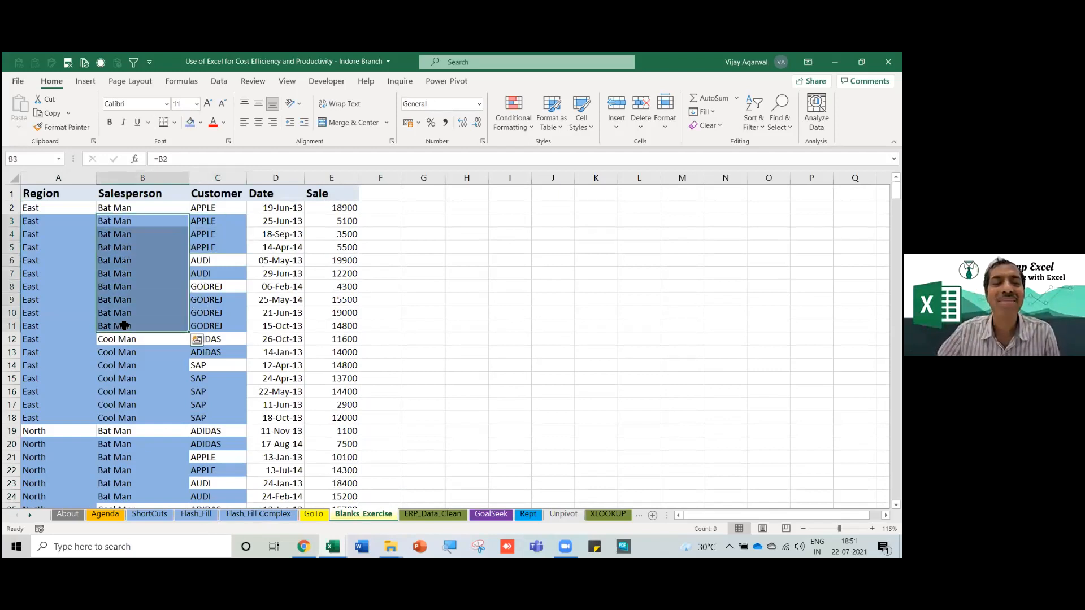
{"action": "left_click_drag", "start_coordinate": [58, 225], "coordinate": [55, 418]}
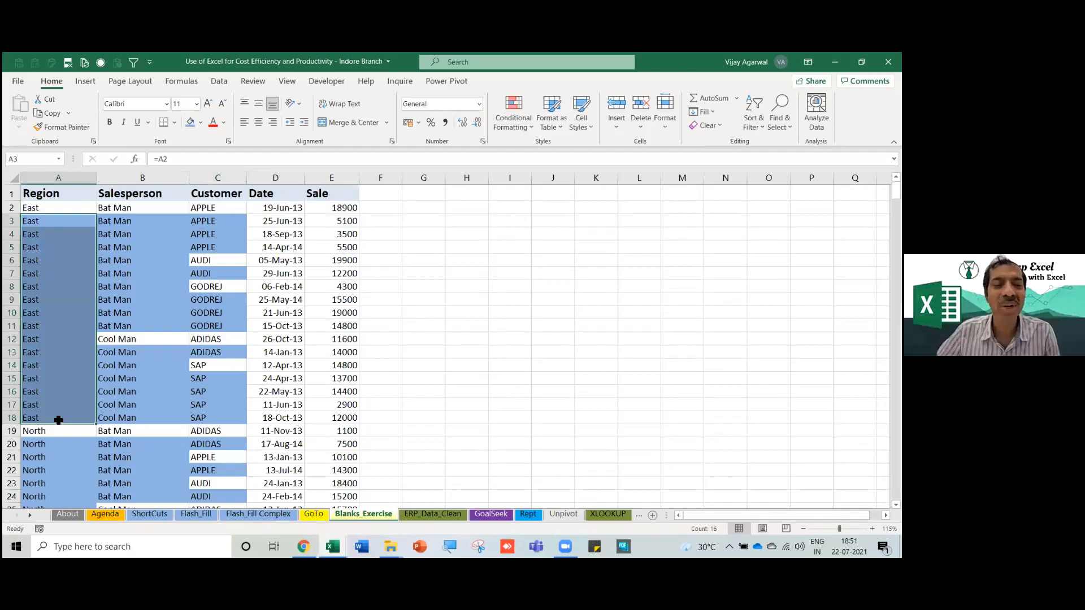
{"action": "scroll", "coordinate": [123, 392], "scroll_direction": "down", "scroll_amount": 1}
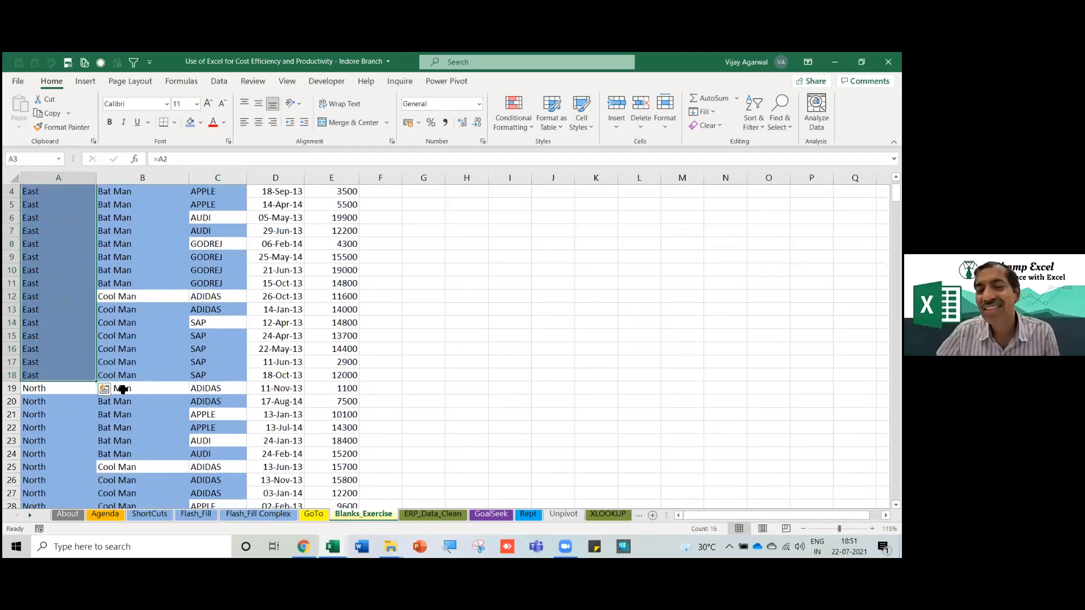
{"action": "left_click_drag", "start_coordinate": [124, 310], "coordinate": [125, 373]}
{"action": "left_click_drag", "start_coordinate": [214, 338], "coordinate": [213, 377]}
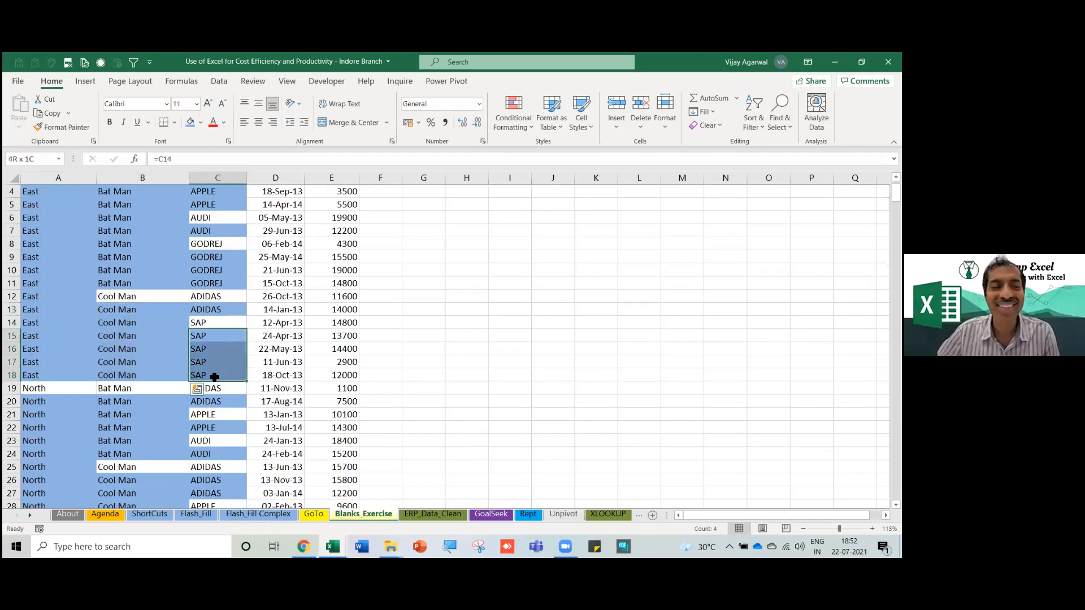
{"action": "left_click_drag", "start_coordinate": [134, 400], "coordinate": [132, 456]}
{"action": "scroll", "coordinate": [138, 441], "scroll_direction": "down", "scroll_amount": 1}
{"action": "left_click_drag", "start_coordinate": [68, 365], "coordinate": [86, 473]}
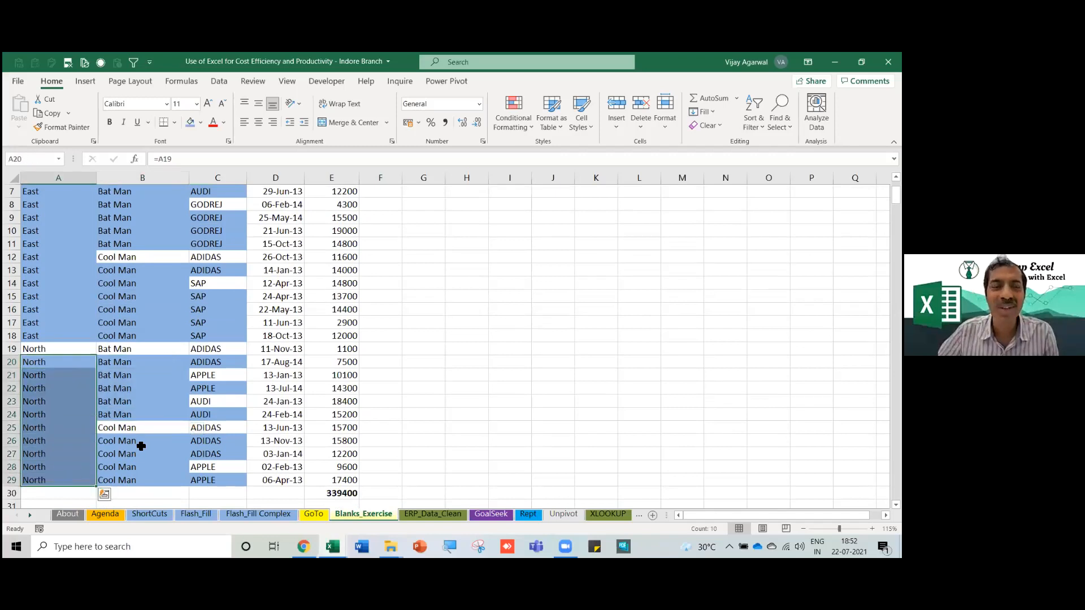
{"action": "left_click_drag", "start_coordinate": [141, 446], "coordinate": [143, 491]}
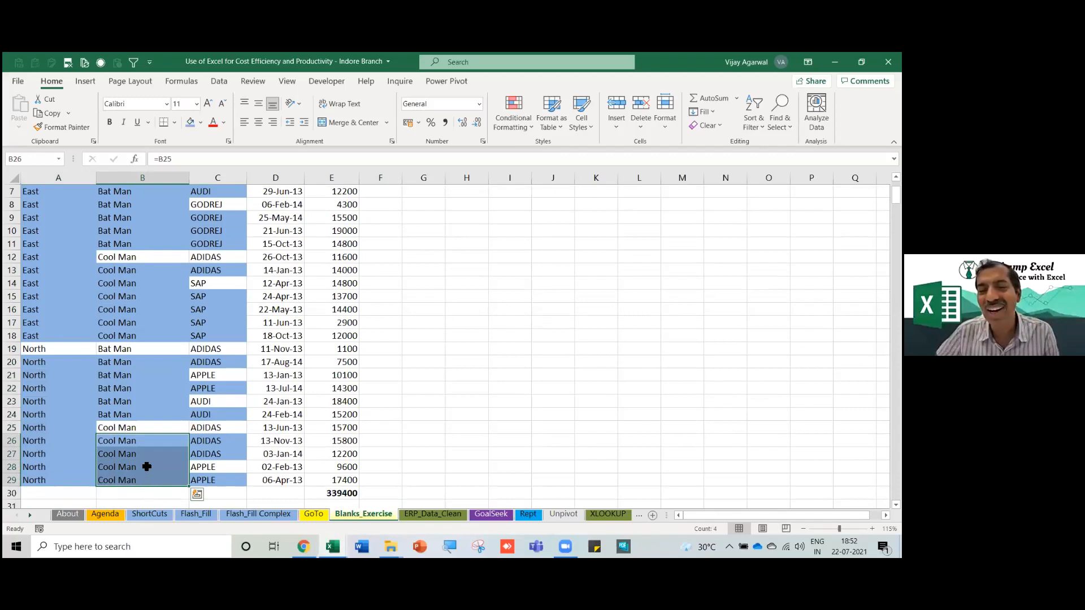
{"action": "scroll", "coordinate": [116, 412], "scroll_direction": "up", "scroll_amount": 2}
Inspect the fill-down formulas in cells B4, C7, C17, A11 and B9.
{"action": "left_click", "coordinate": [113, 234]}
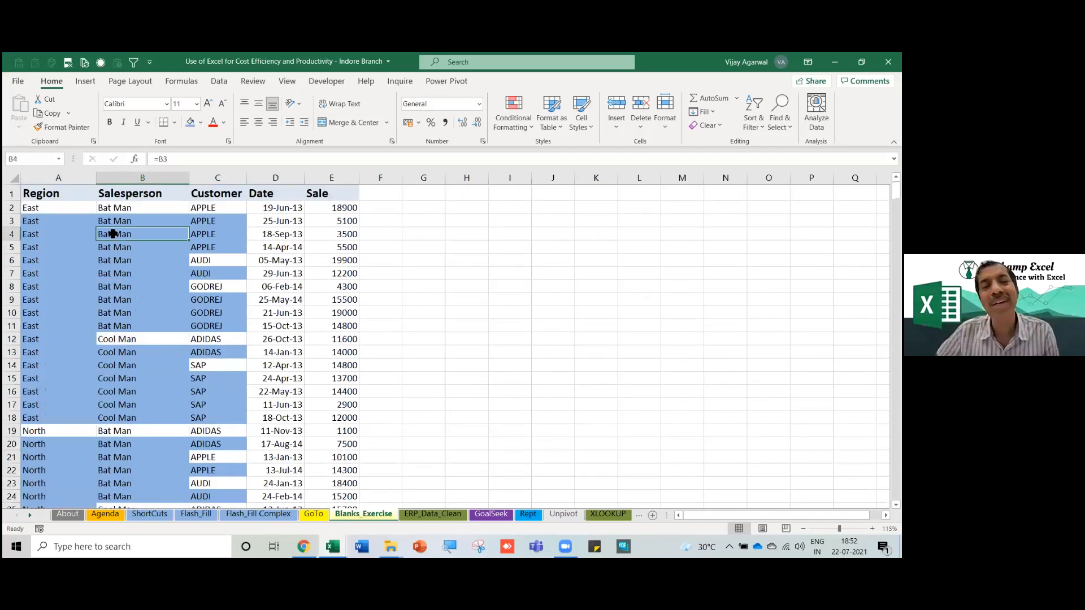
{"action": "left_click_drag", "start_coordinate": [118, 222], "coordinate": [177, 328]}
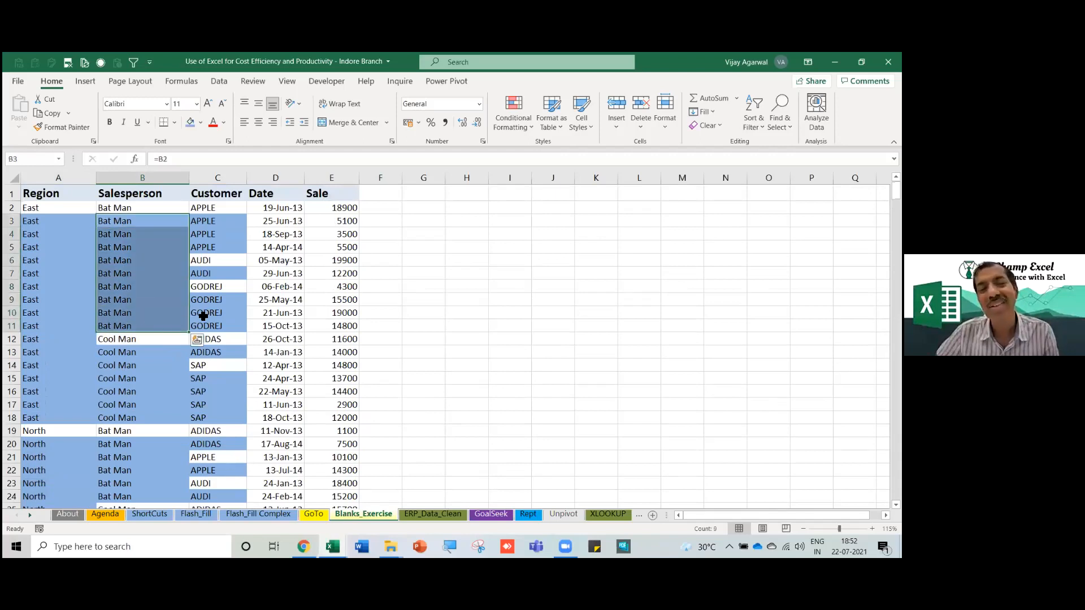
{"action": "left_click_drag", "start_coordinate": [226, 221], "coordinate": [223, 246]}
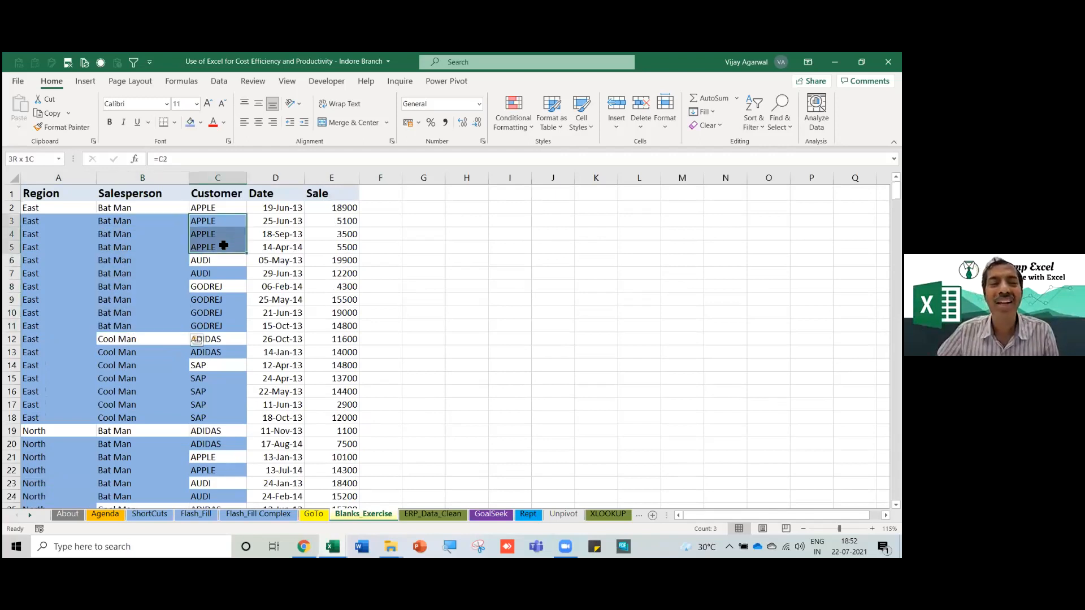
{"action": "left_click", "coordinate": [213, 274]}
{"action": "left_click_drag", "start_coordinate": [207, 299], "coordinate": [204, 326]}
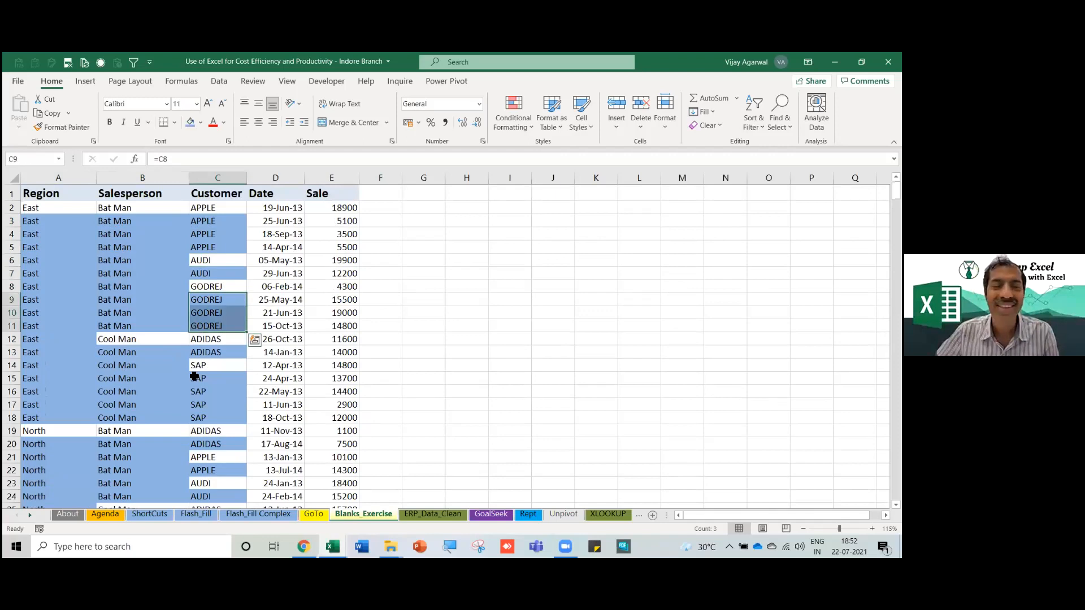
{"action": "scroll", "coordinate": [130, 339], "scroll_direction": "down", "scroll_amount": 1}
{"action": "left_click_drag", "start_coordinate": [48, 401], "coordinate": [194, 476]}
{"action": "scroll", "coordinate": [194, 461], "scroll_direction": "up", "scroll_amount": 2}
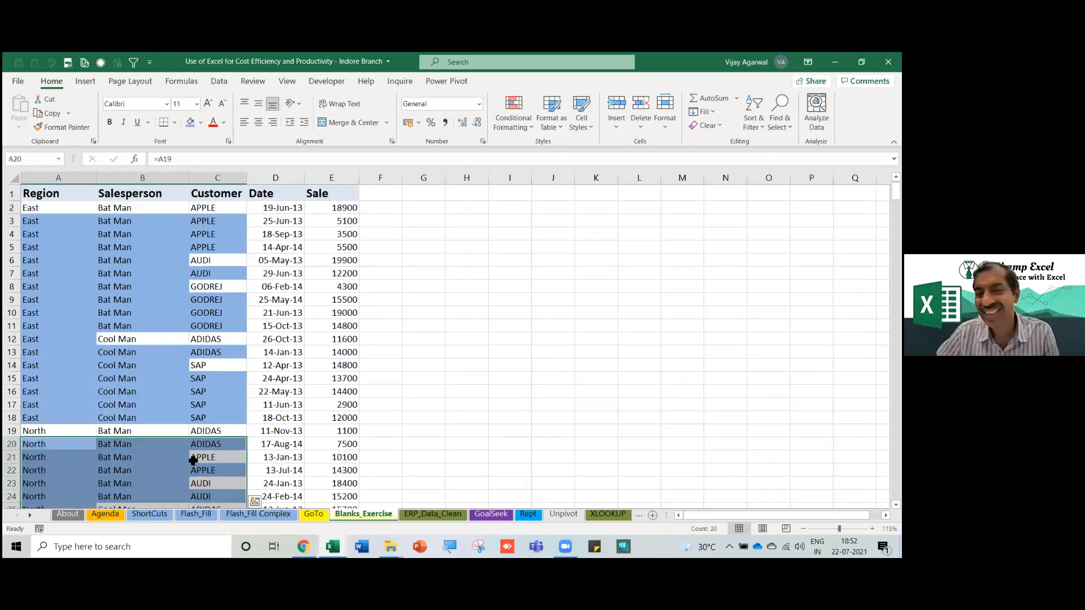
{"action": "left_click", "coordinate": [201, 402]}
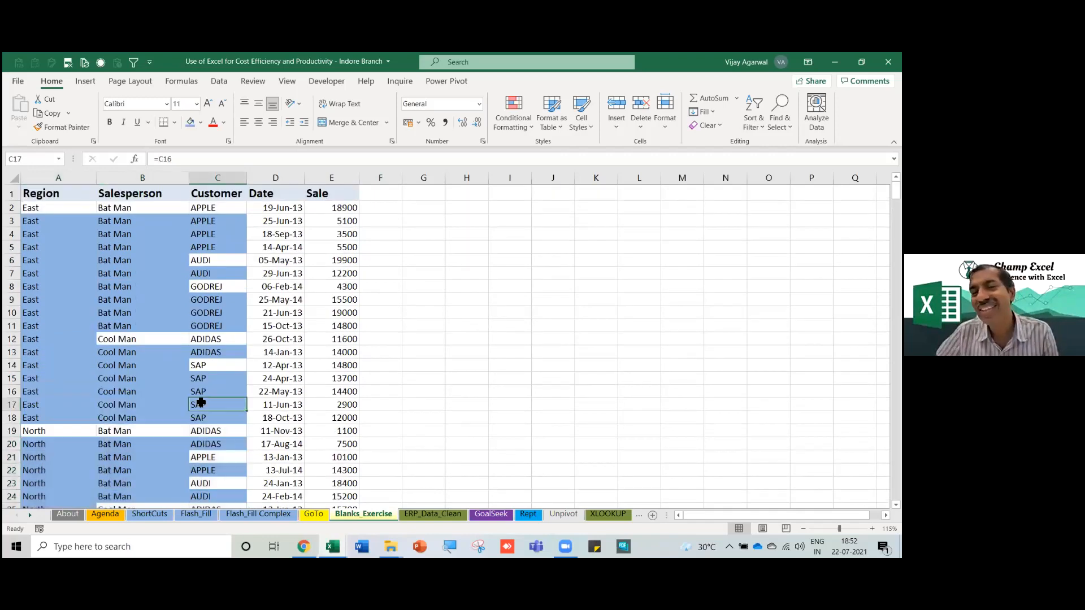
{"action": "left_click", "coordinate": [75, 326]}
{"action": "left_click_drag", "start_coordinate": [91, 207], "coordinate": [179, 432]}
{"action": "left_click", "coordinate": [162, 304]}
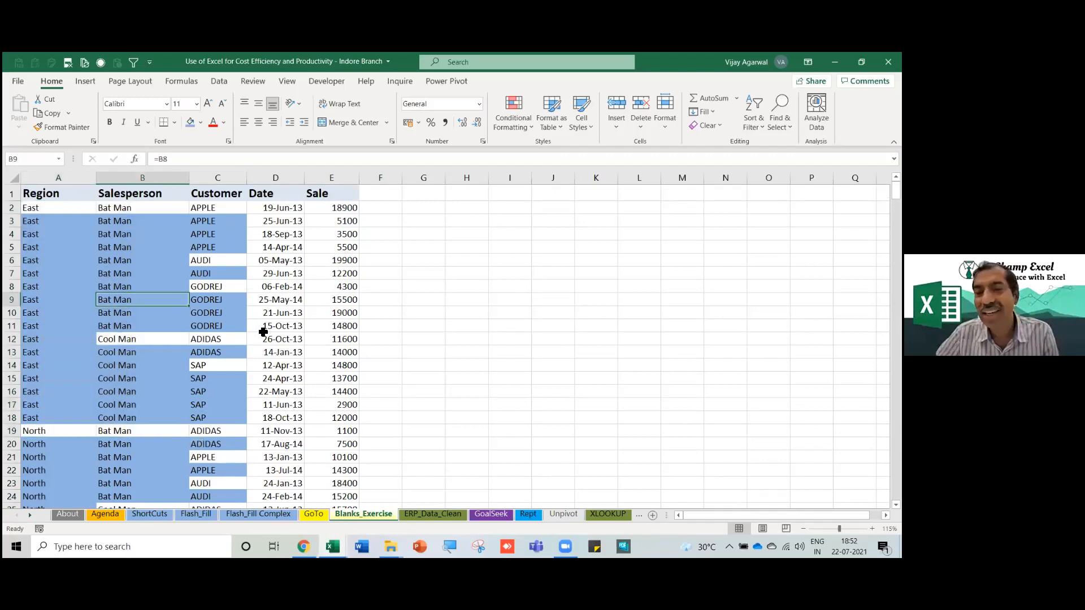
{"action": "left_click", "coordinate": [288, 358]}
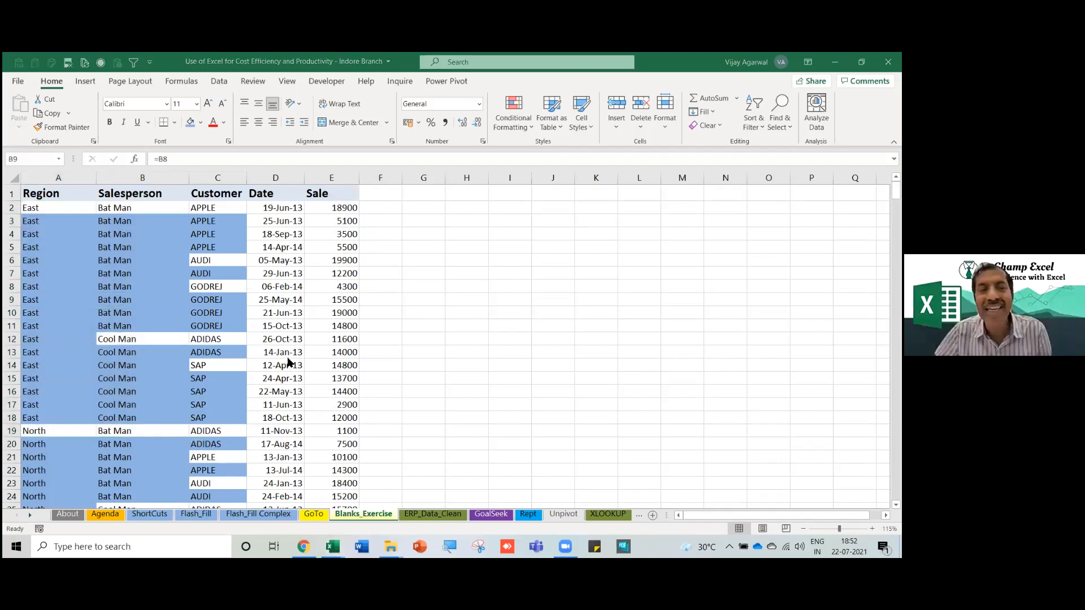
Look over Book8's Sheet2 pivot and Sheet1 order data, then open the finished Sales Dashboard sheet.
{"action": "key", "text": "alt+Tab"}
{"action": "key", "text": "alt+Tab"}
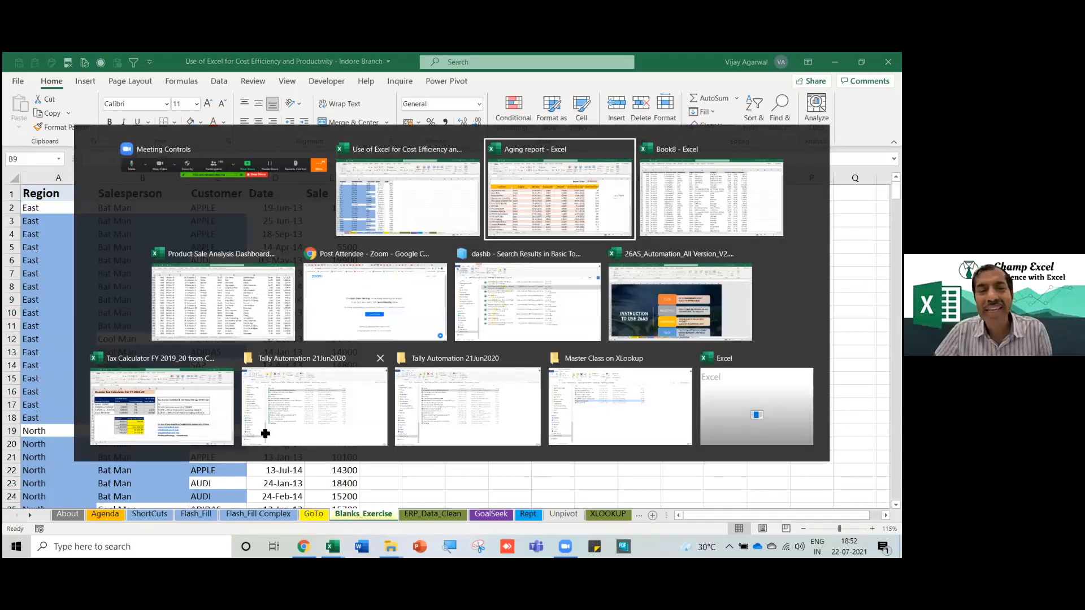
{"action": "mouse_move", "coordinate": [332, 547]}
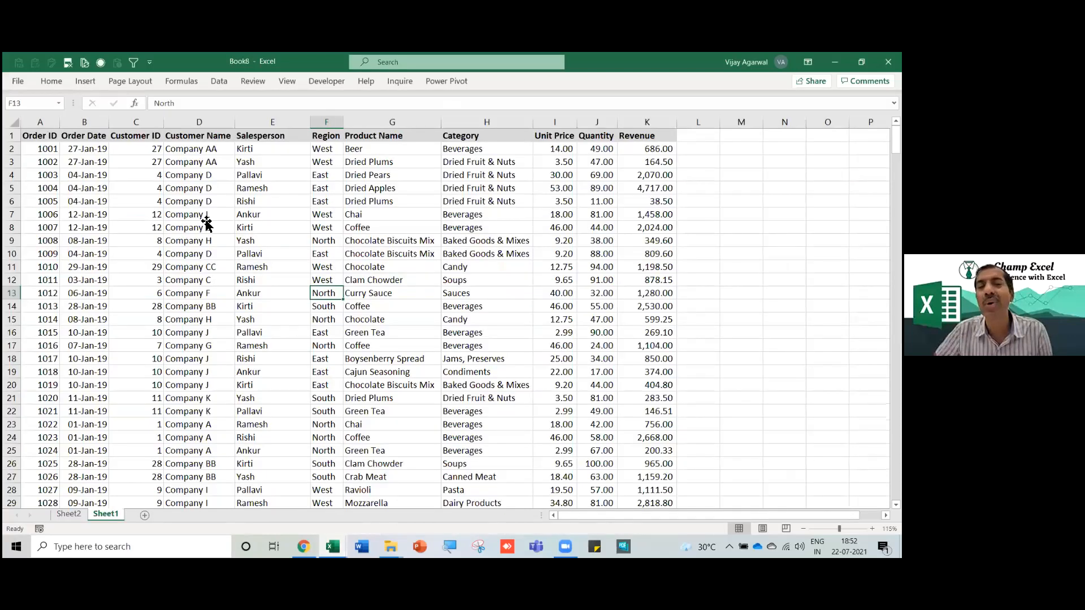
{"action": "left_click", "coordinate": [207, 218]}
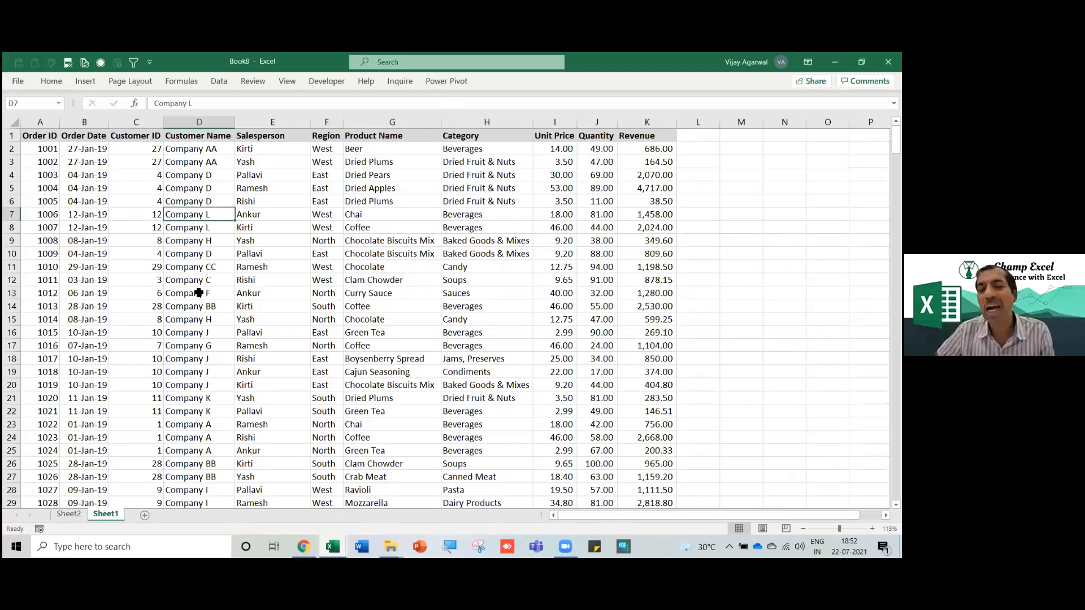
{"action": "left_click", "coordinate": [66, 513]}
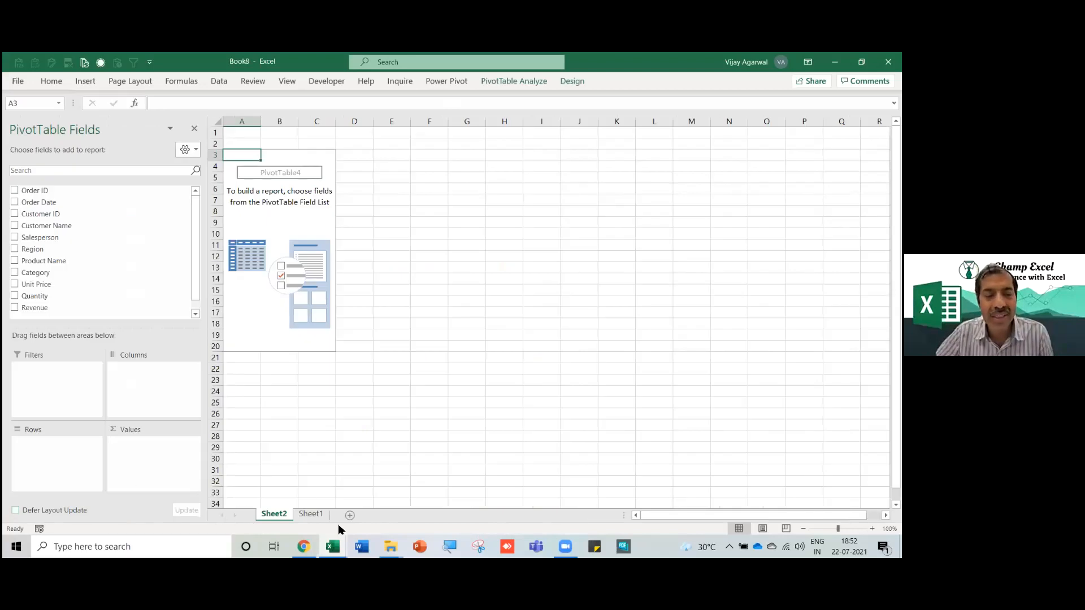
{"action": "left_click", "coordinate": [312, 513]}
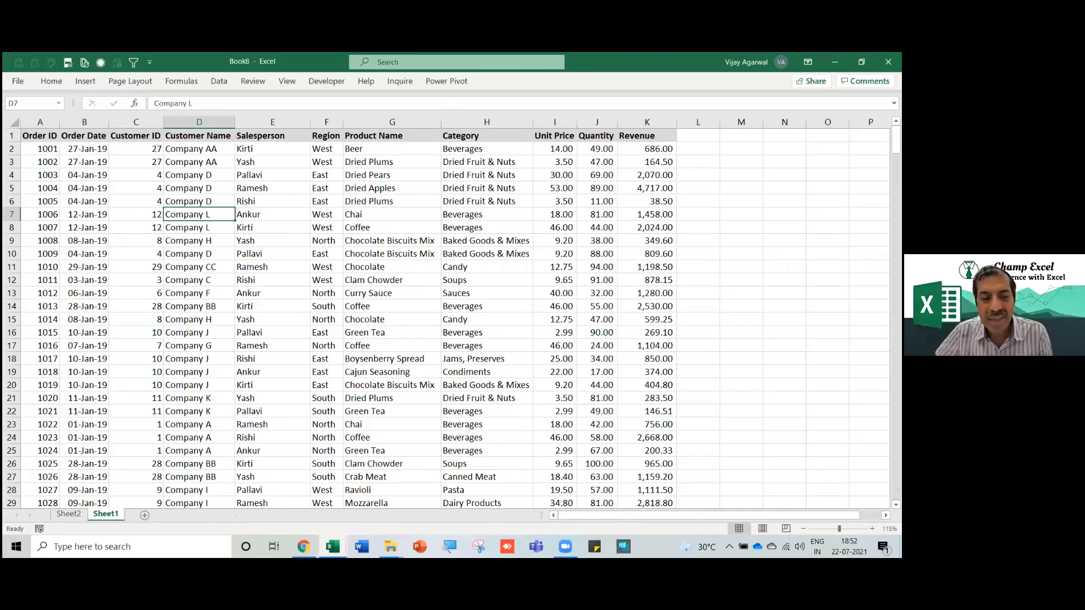
{"action": "left_click", "coordinate": [333, 546]}
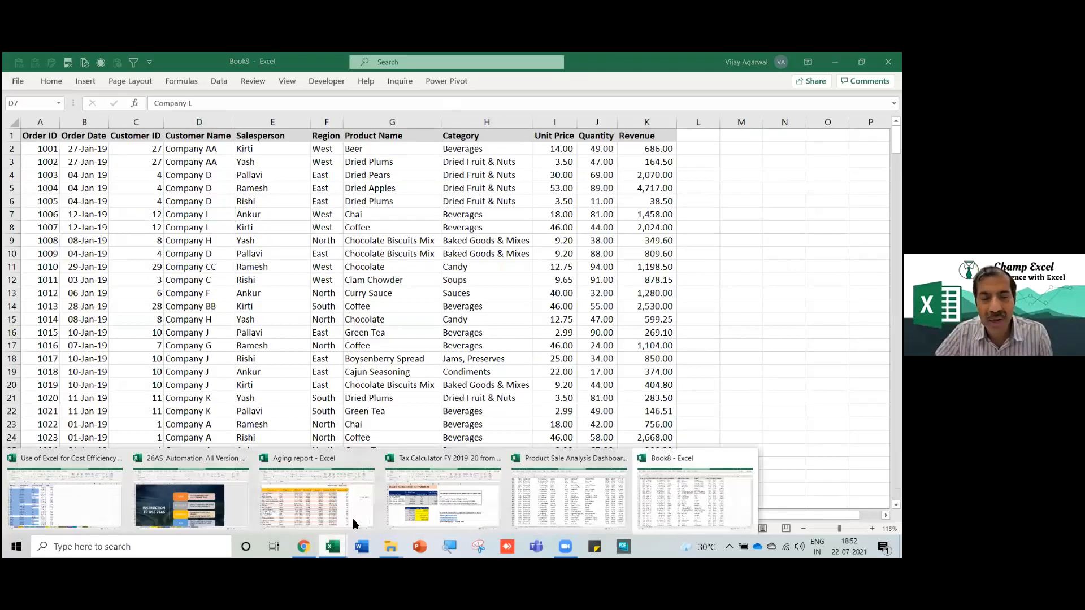
{"action": "left_click", "coordinate": [569, 499]}
{"action": "left_click", "coordinate": [88, 515]}
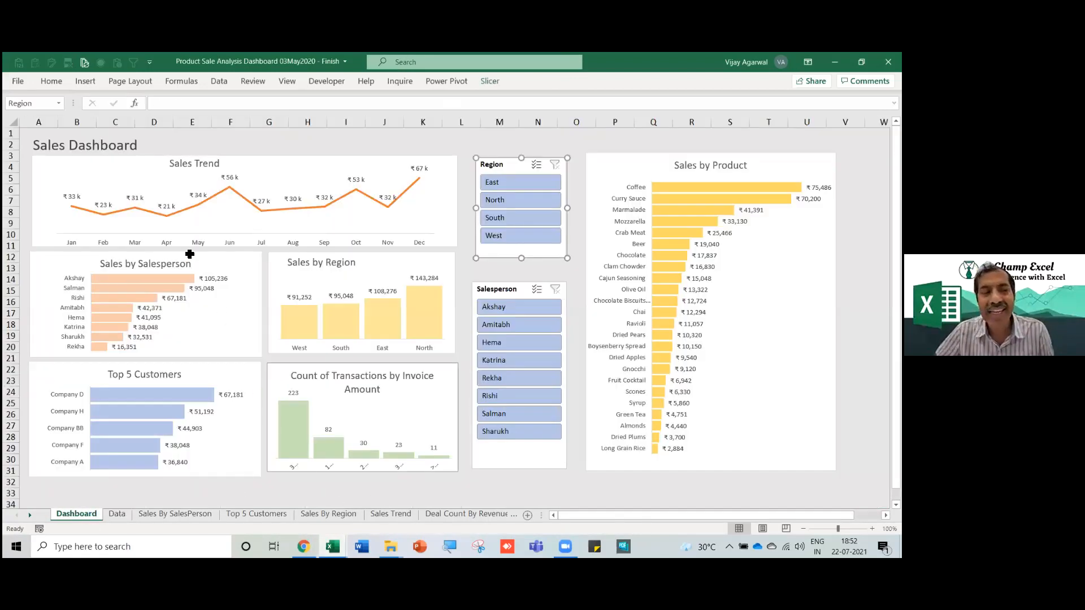
Compare Book8's order data and empty Sheet2 pivot against the finished dashboard.
{"action": "key", "text": "alt+Tab"}
{"action": "left_click_drag", "start_coordinate": [63, 187], "coordinate": [53, 185]}
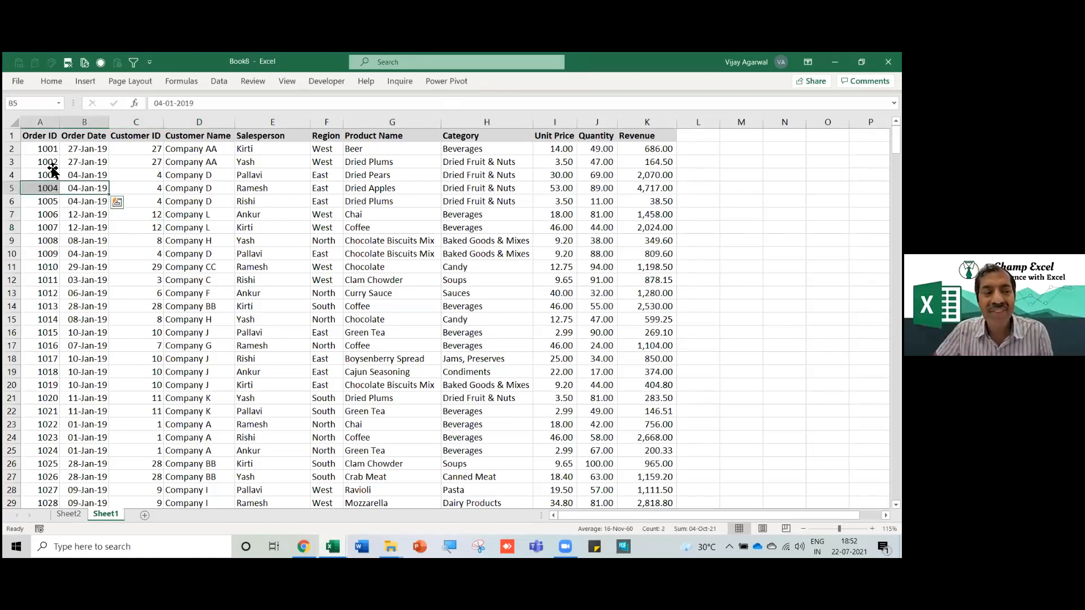
{"action": "left_click", "coordinate": [52, 165]}
{"action": "left_click", "coordinate": [68, 514]}
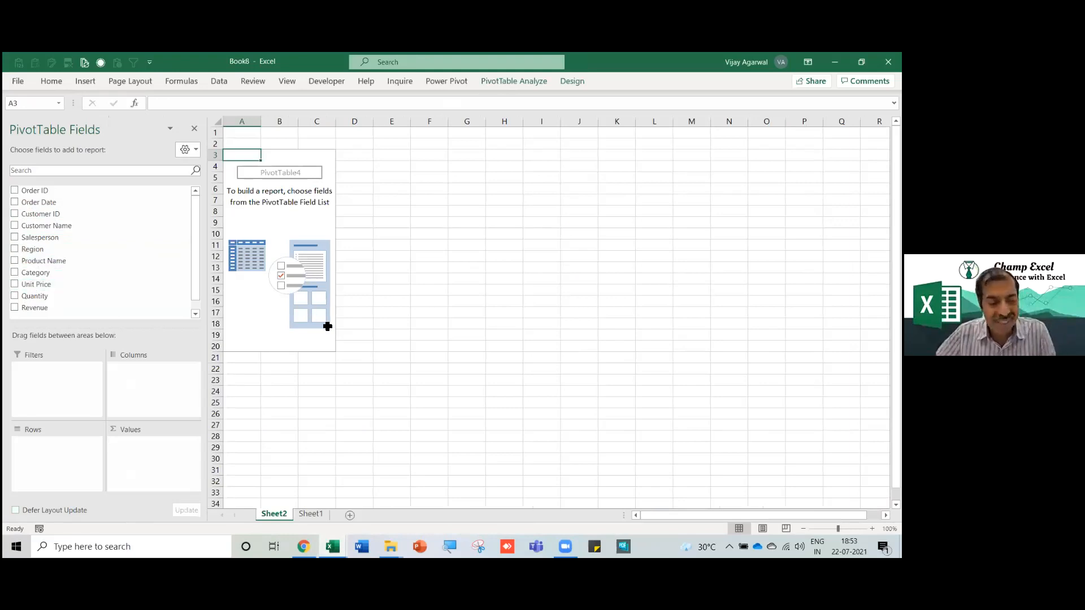
{"action": "key", "text": "alt+Tab"}
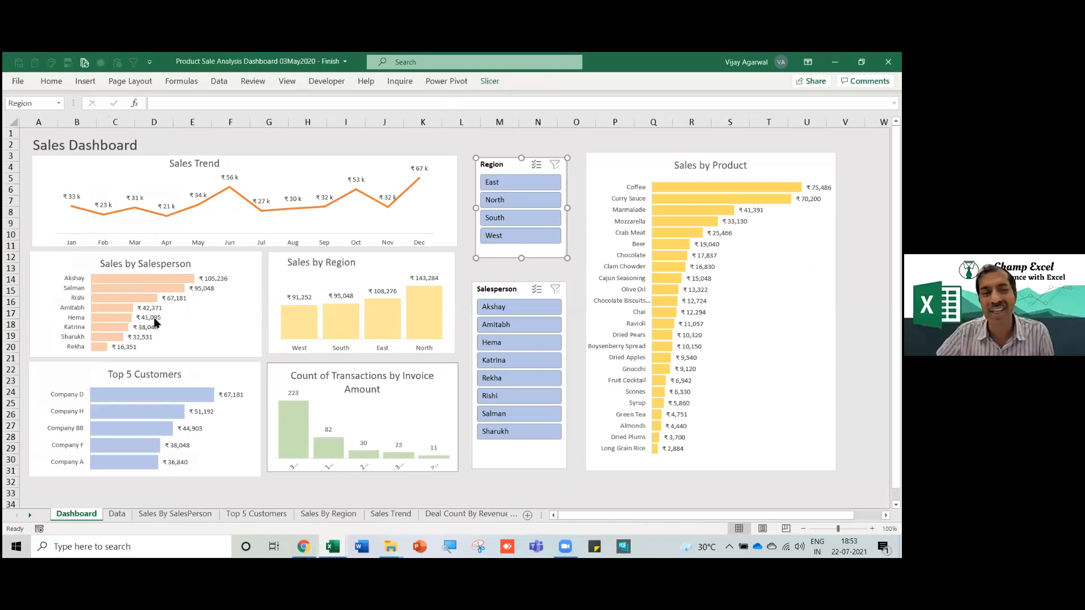
Put Salesperson in Rows and Revenue in Values, giving a 437860.16 grand total.
{"action": "key", "text": "alt+Tab"}
{"action": "left_click_drag", "start_coordinate": [52, 242], "coordinate": [45, 468]}
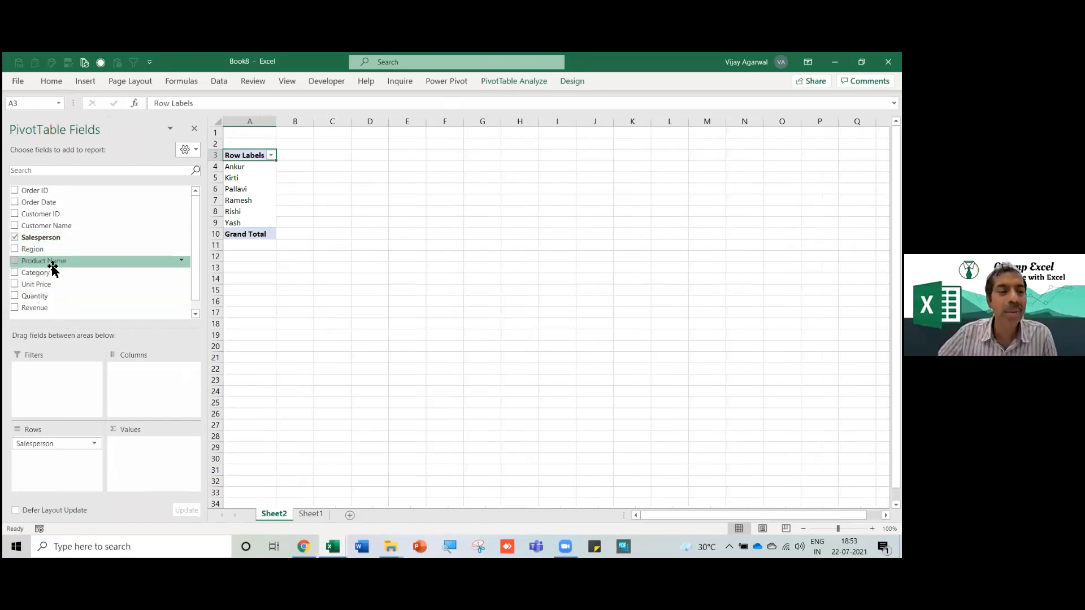
{"action": "left_click_drag", "start_coordinate": [51, 308], "coordinate": [146, 462]}
{"action": "scroll", "coordinate": [352, 376], "scroll_direction": "up", "scroll_amount": 4, "text": "ctrl"}
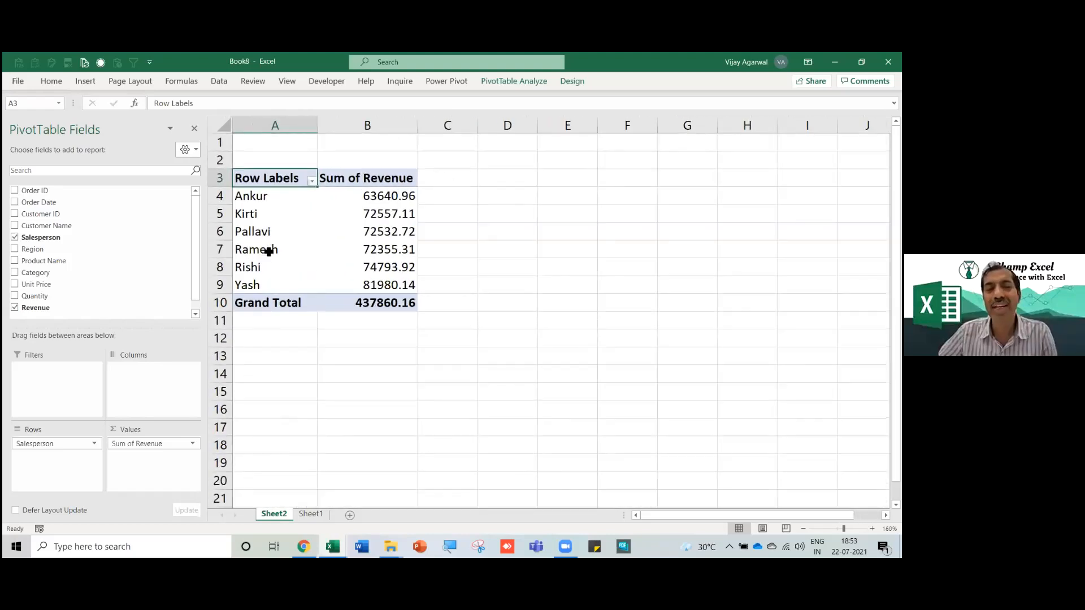
{"action": "left_click", "coordinate": [377, 274]}
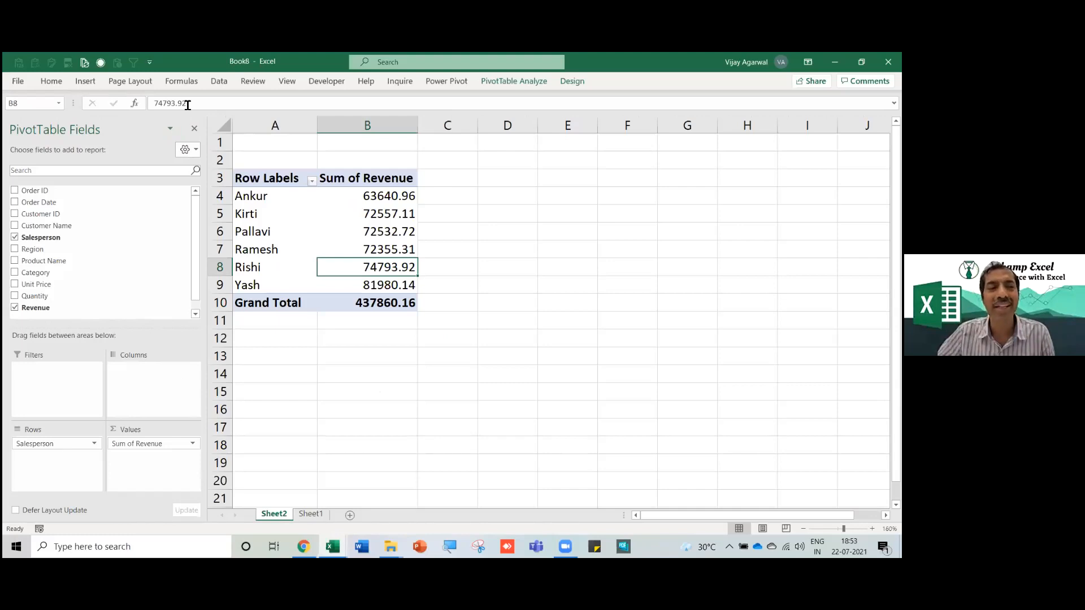
{"action": "left_click", "coordinate": [51, 82]}
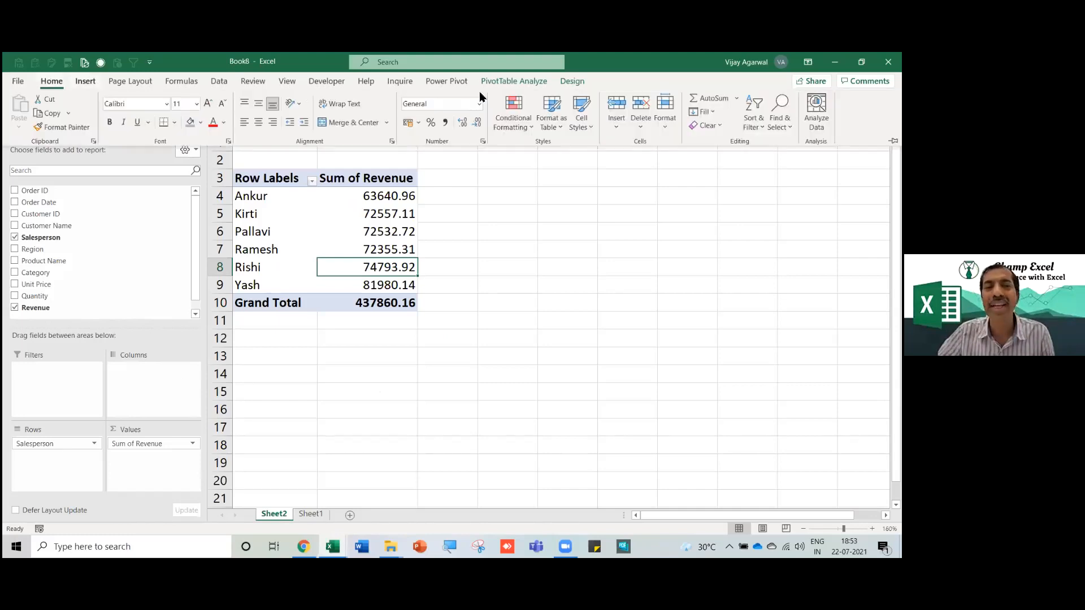
Insert a clustered bar PivotChart from the pivot table and place it beside the pivot.
{"action": "left_click", "coordinate": [526, 86]}
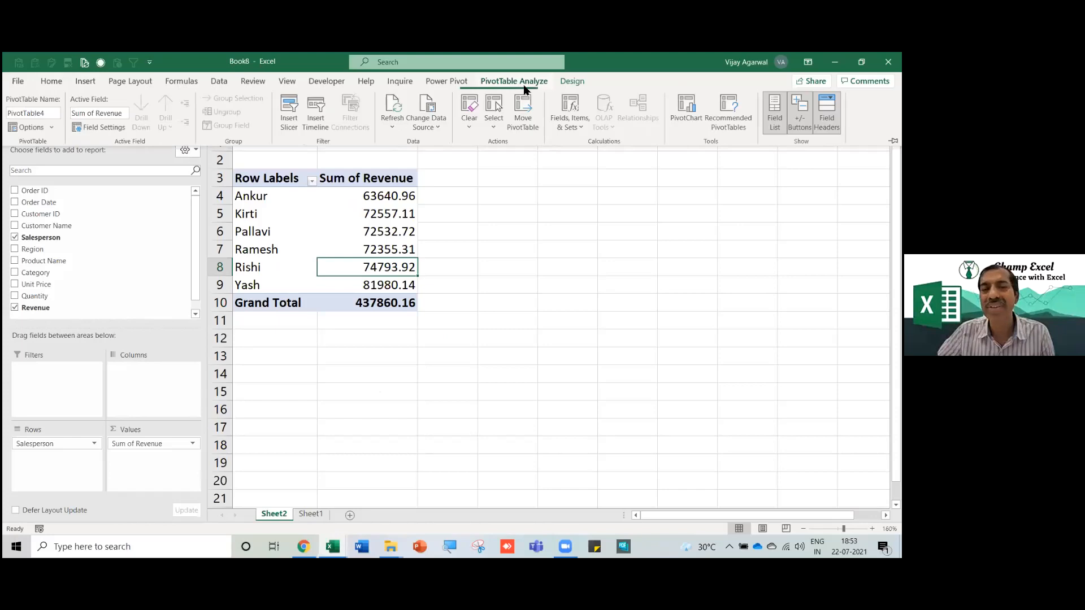
{"action": "left_click", "coordinate": [686, 109]}
{"action": "left_click", "coordinate": [305, 226]}
{"action": "mouse_move", "coordinate": [405, 246]}
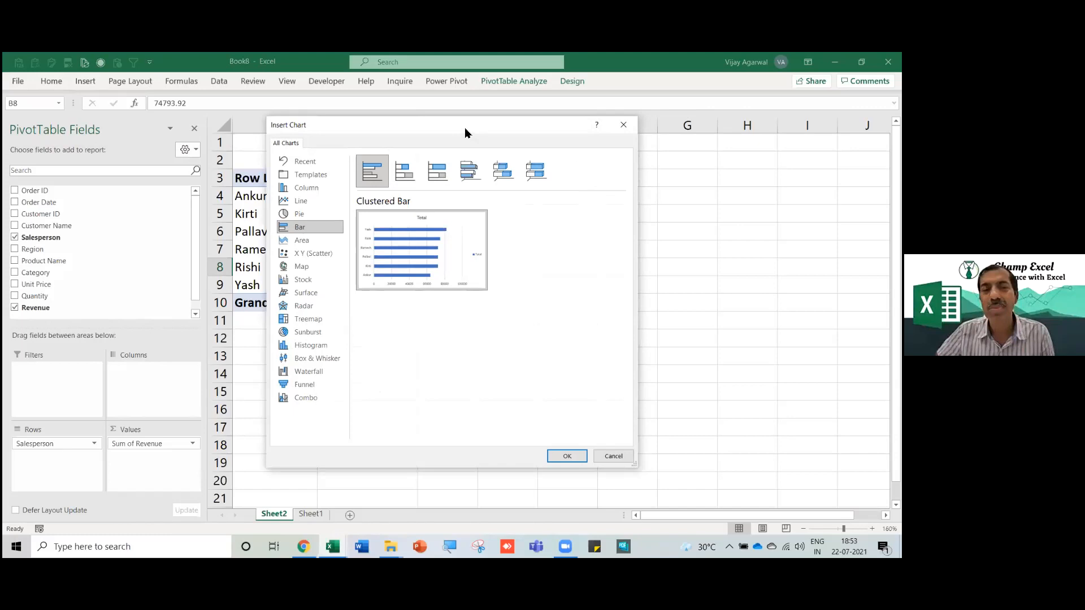
{"action": "left_click", "coordinate": [664, 435]}
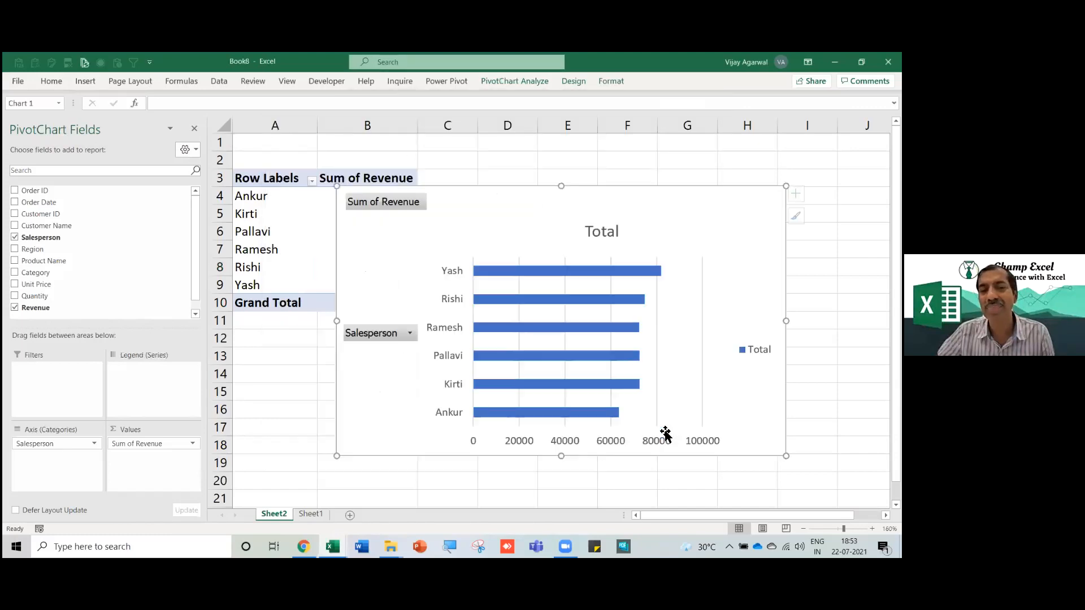
{"action": "left_click_drag", "start_coordinate": [571, 188], "coordinate": [589, 150]}
Retitle the chart 'Sales by Sales Person'.
{"action": "left_click", "coordinate": [622, 195]}
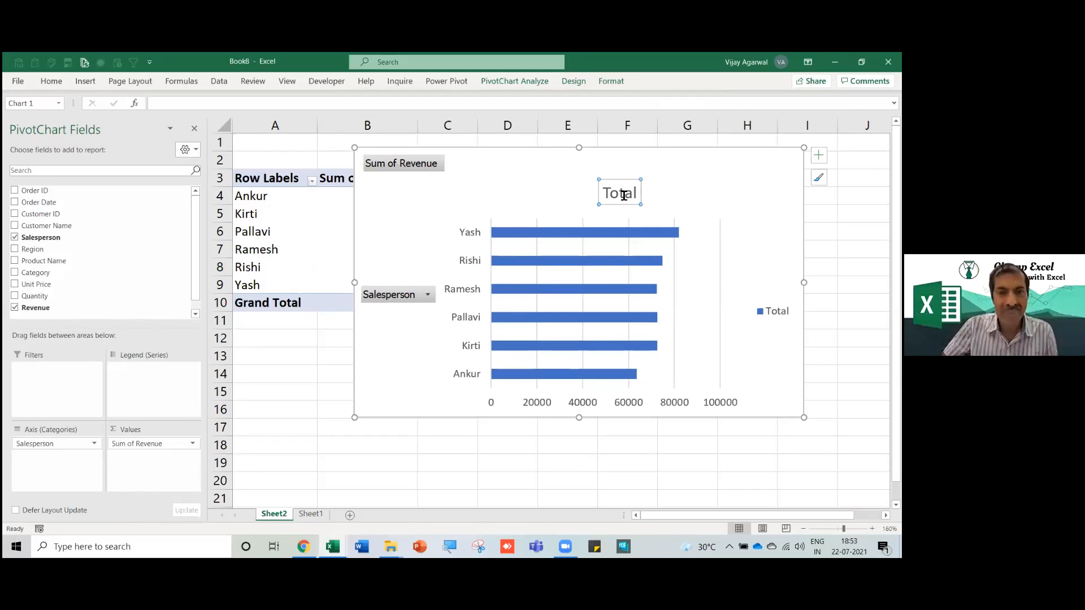
{"action": "type", "text": "Sa"}
{"action": "key", "text": "Return"}
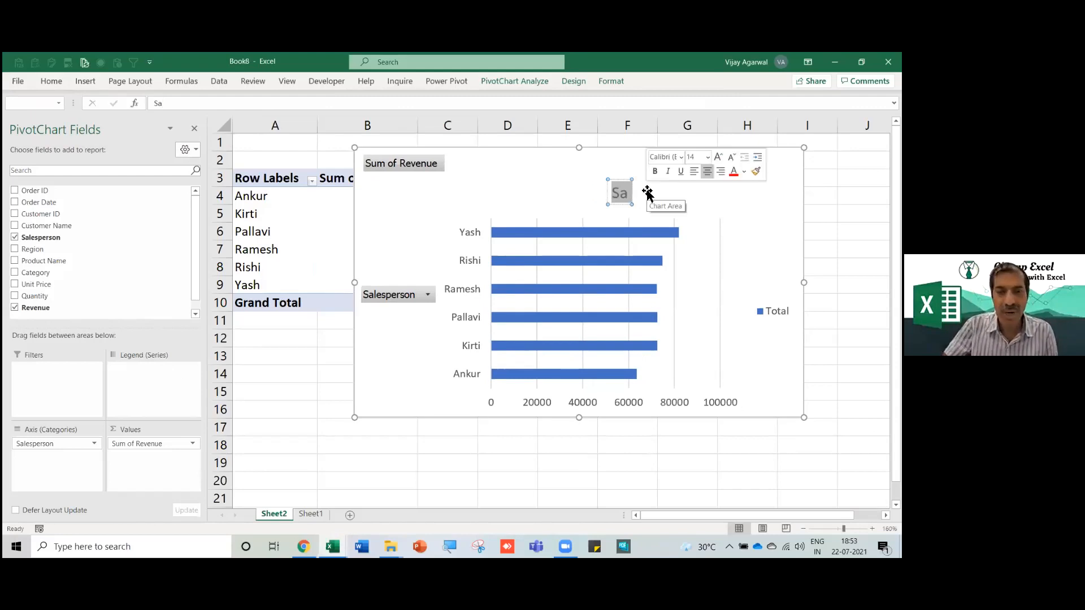
{"action": "key", "text": "BackSpace"}
{"action": "type", "text": "Sales by Sales Perso"}
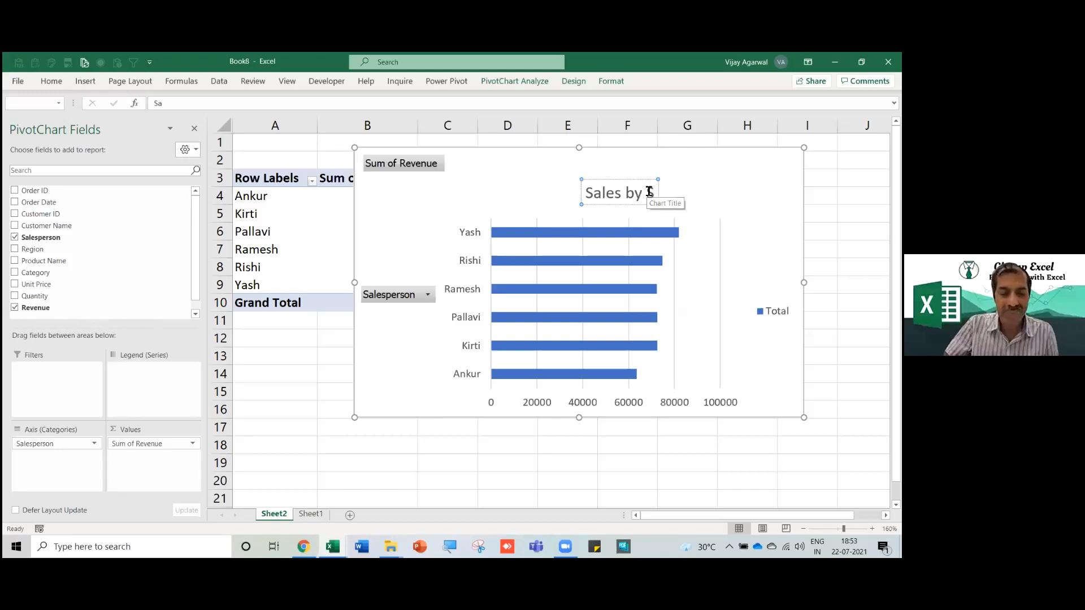
{"action": "type", "text": "n"}
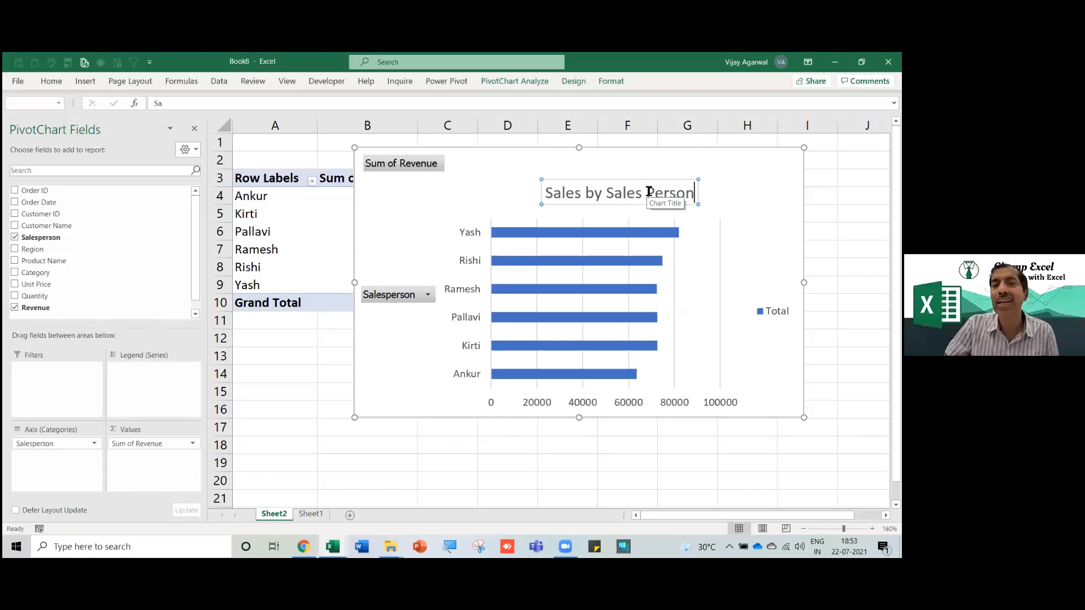
Hide all field buttons on the PivotChart.
{"action": "left_click", "coordinate": [323, 371]}
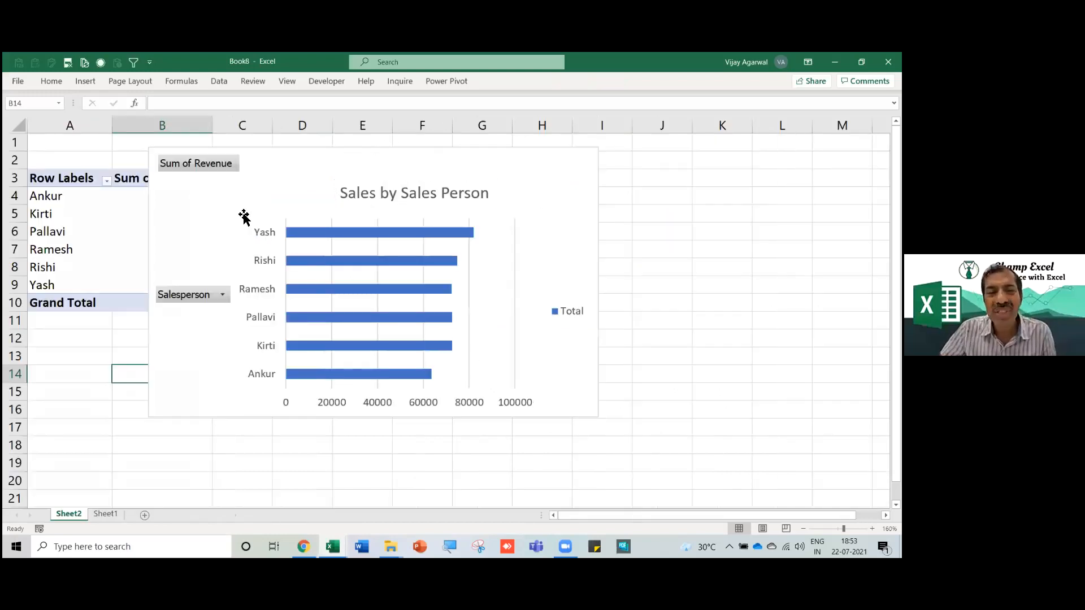
{"action": "right_click", "coordinate": [199, 164]}
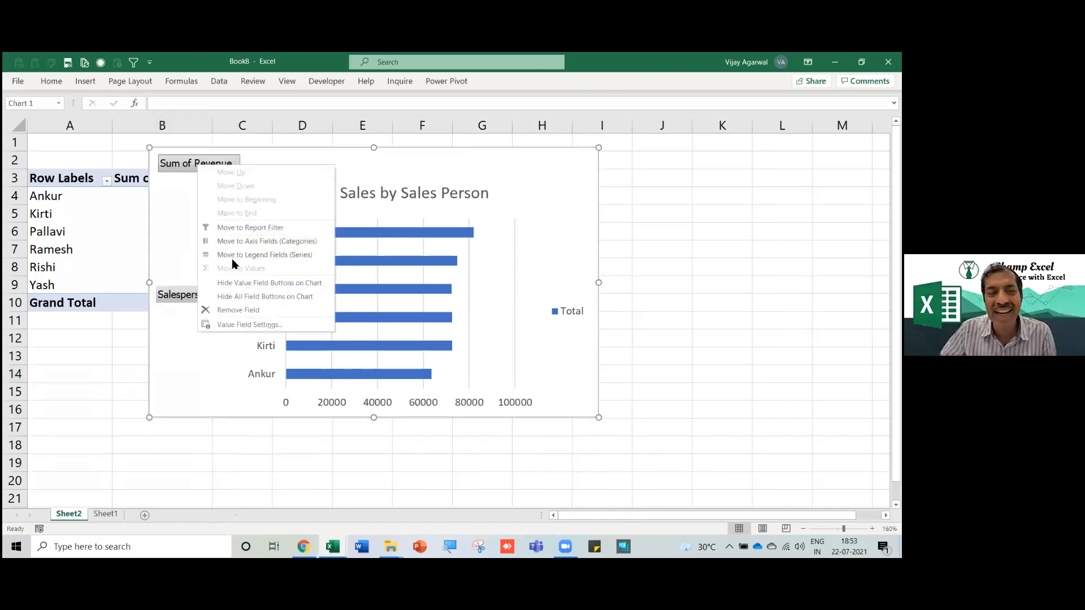
{"action": "left_click", "coordinate": [247, 297]}
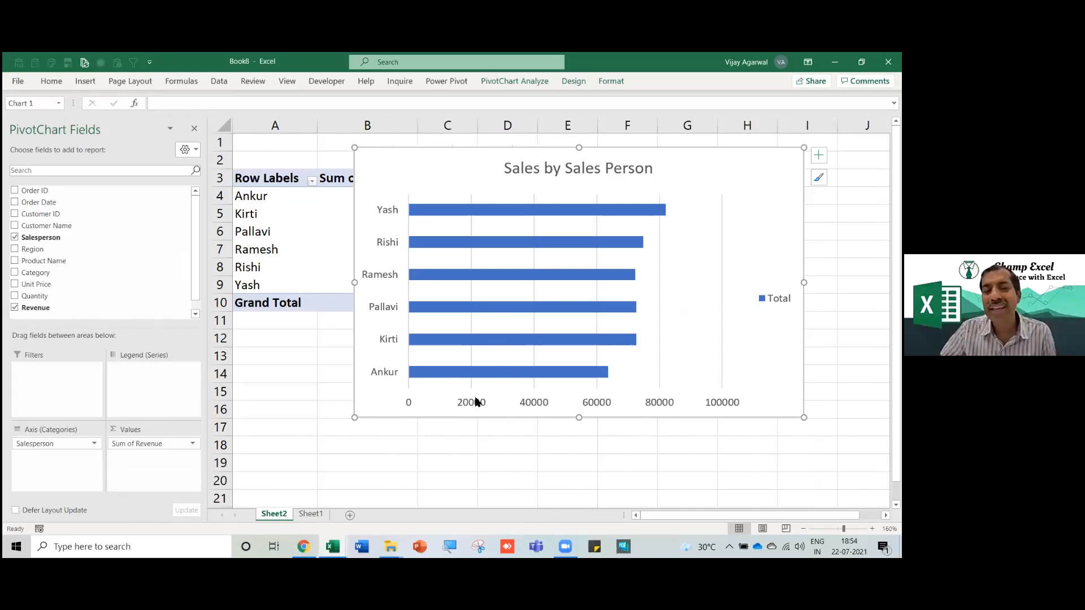
Add revenue data labels to every bar in the series.
{"action": "left_click", "coordinate": [559, 215]}
{"action": "left_click", "coordinate": [559, 215]}
{"action": "right_click", "coordinate": [560, 214]}
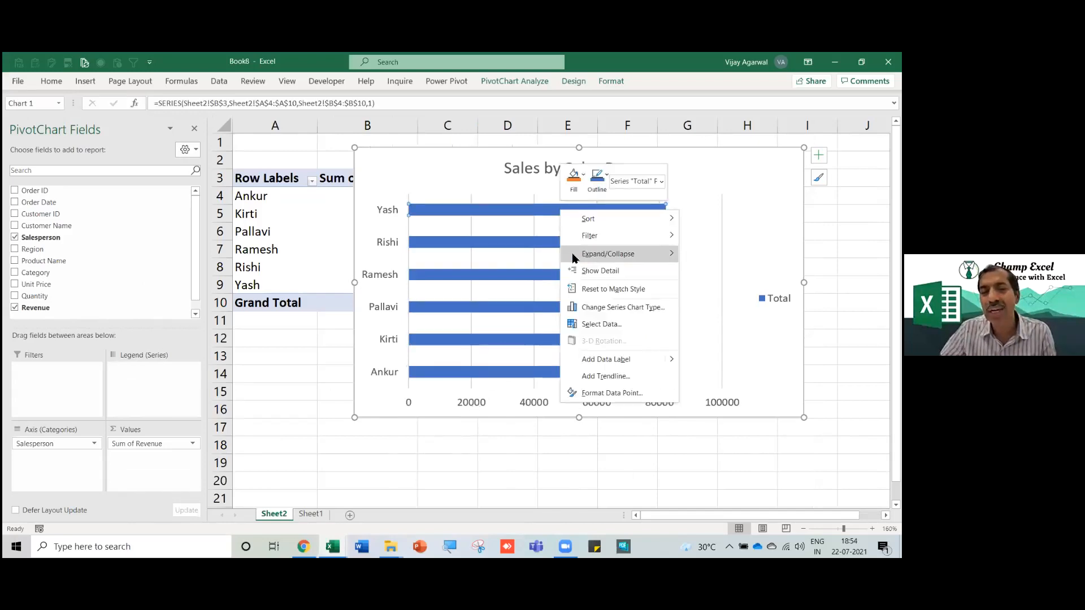
{"action": "left_click", "coordinate": [553, 216]}
{"action": "left_click", "coordinate": [572, 247]}
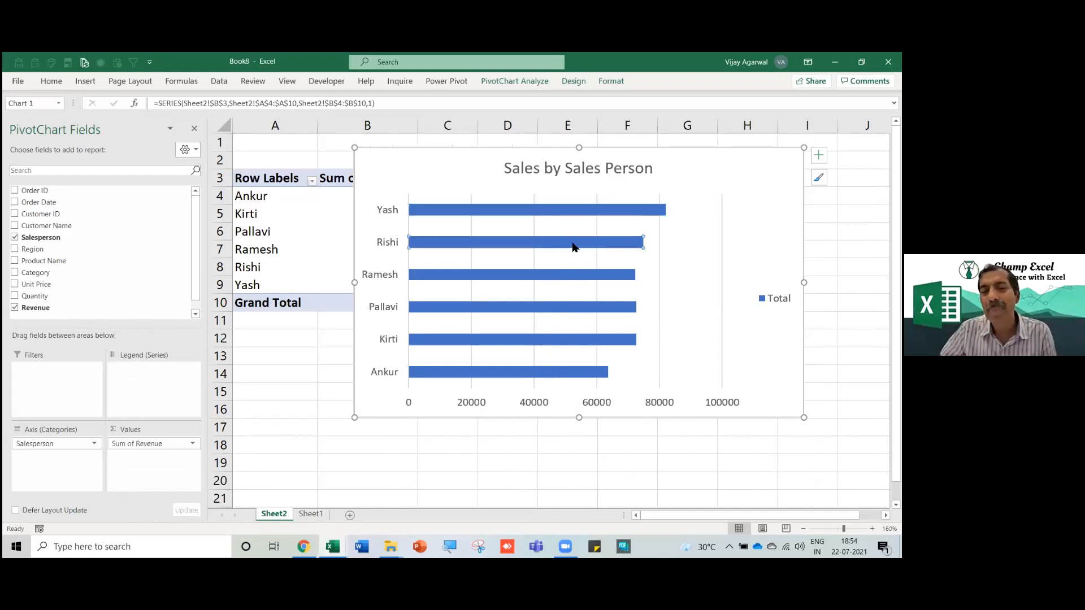
{"action": "left_click", "coordinate": [565, 217]}
{"action": "left_click", "coordinate": [564, 216]}
{"action": "left_click", "coordinate": [473, 175]}
{"action": "left_click", "coordinate": [513, 212]}
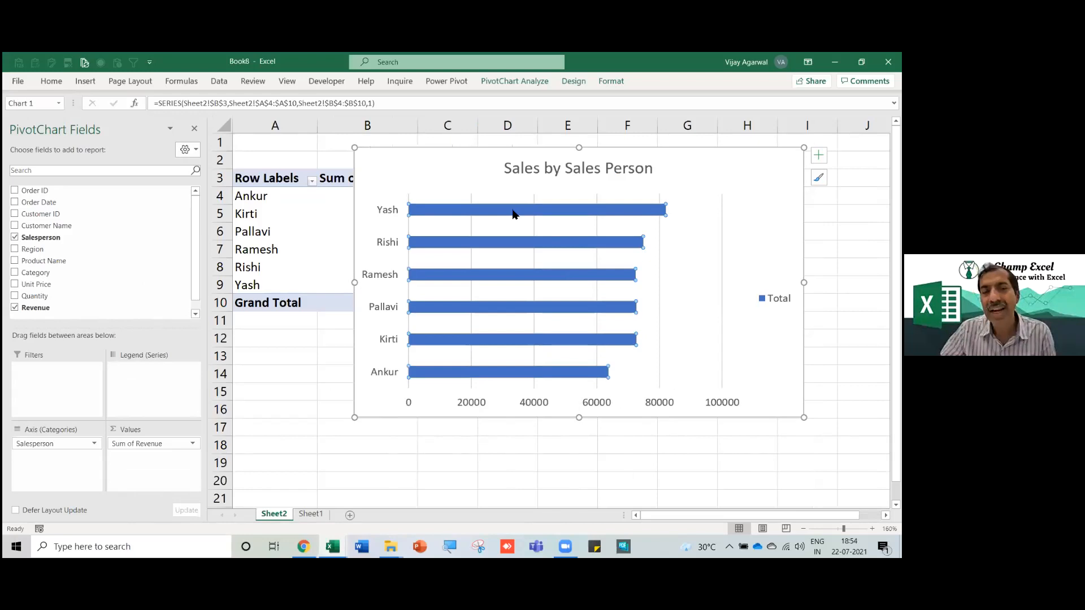
{"action": "right_click", "coordinate": [512, 214]}
{"action": "left_click", "coordinate": [562, 341]}
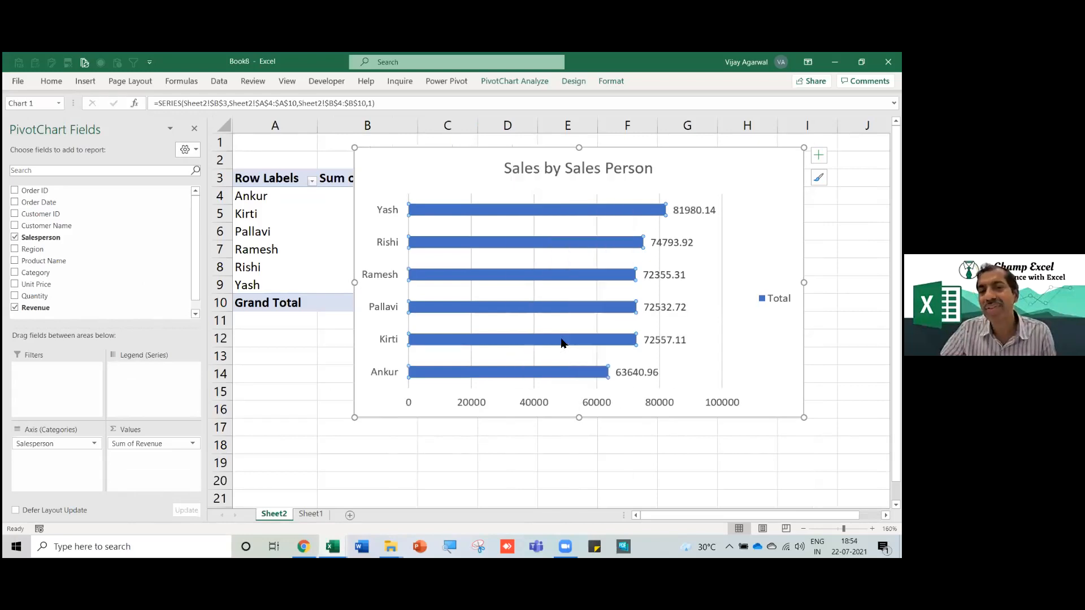
Delete the value axis and Total legend, then move the chart left and shrink it slightly.
{"action": "left_click", "coordinate": [483, 405]}
{"action": "key", "text": "Delete"}
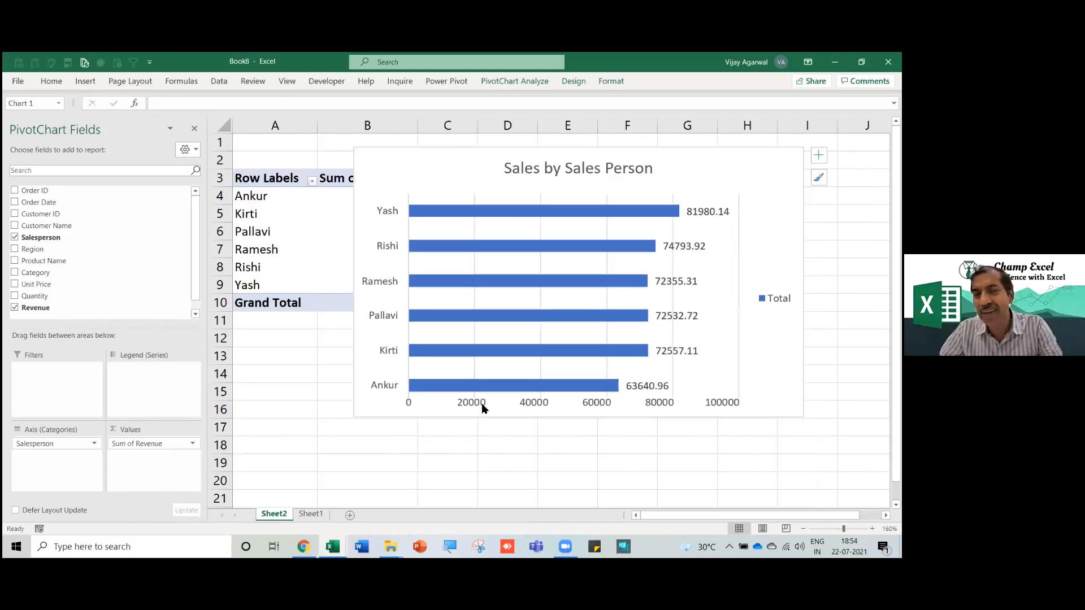
{"action": "left_click", "coordinate": [777, 299]}
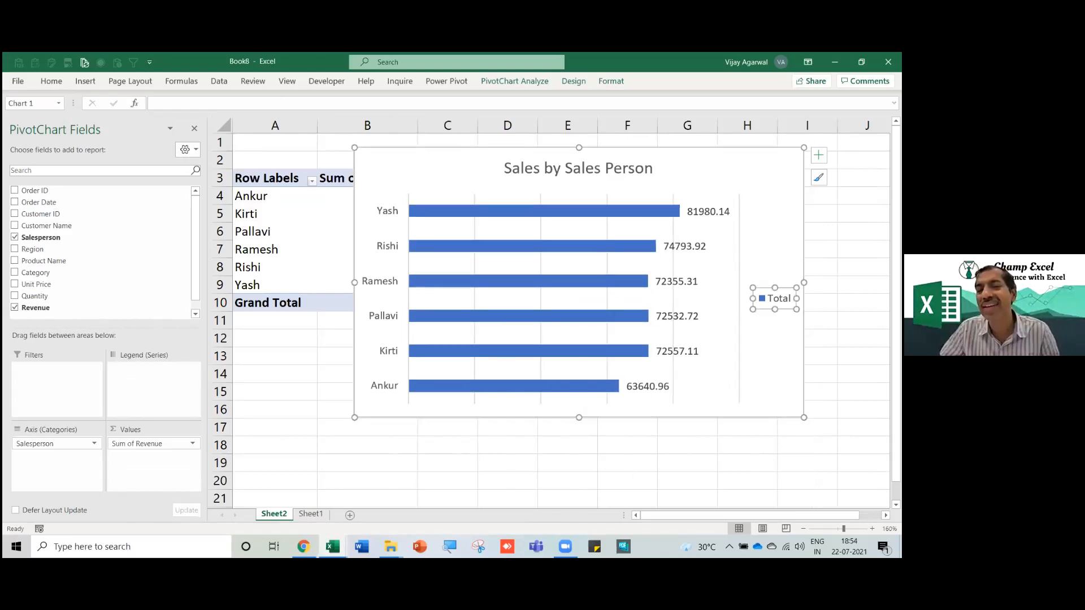
{"action": "key", "text": "Delete"}
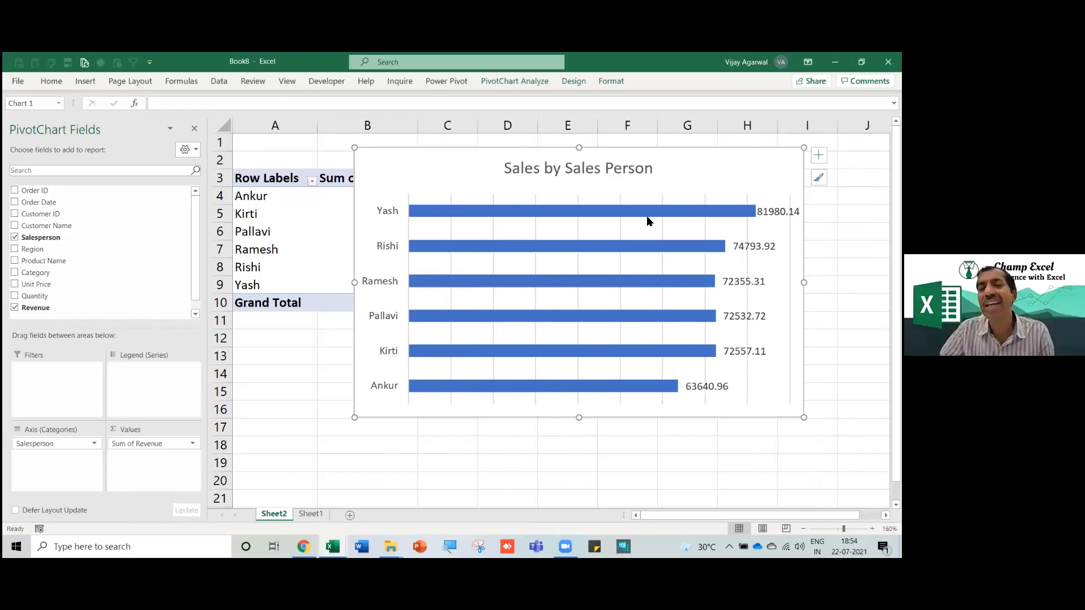
{"action": "left_click", "coordinate": [473, 190]}
{"action": "left_click_drag", "start_coordinate": [472, 189], "coordinate": [459, 171]}
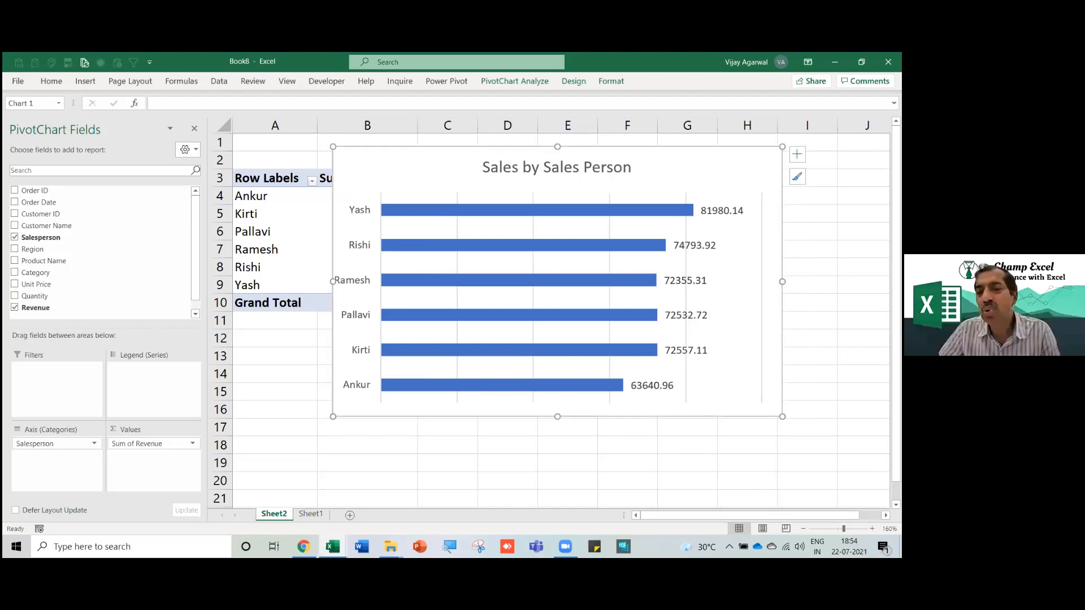
{"action": "left_click_drag", "start_coordinate": [783, 417], "coordinate": [758, 404]}
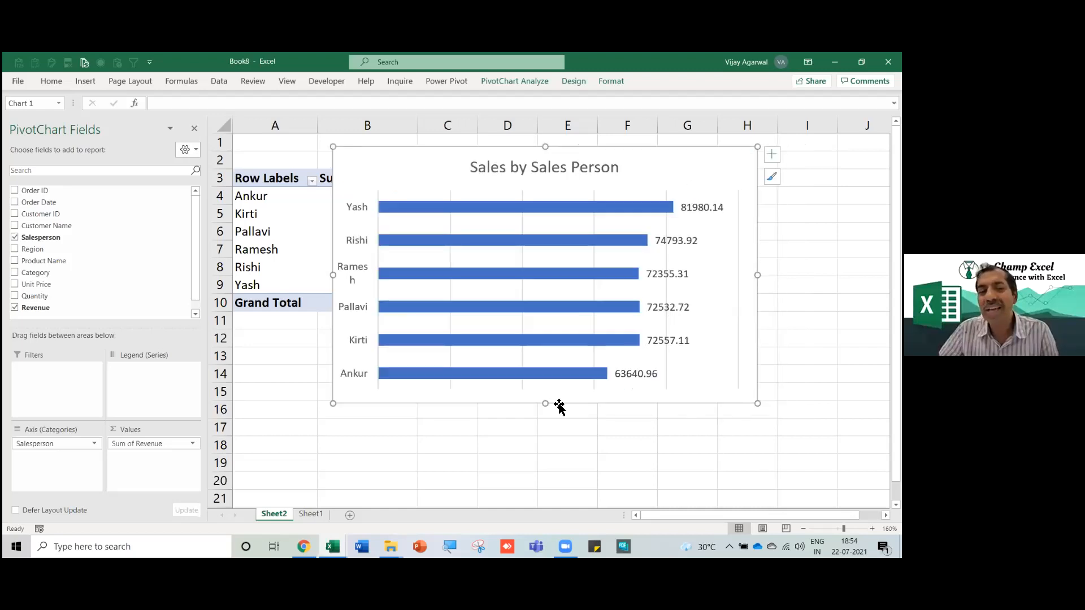
Rename Sheet2 to salesPerson.
{"action": "right_click", "coordinate": [274, 515]}
{"action": "left_click", "coordinate": [321, 392]}
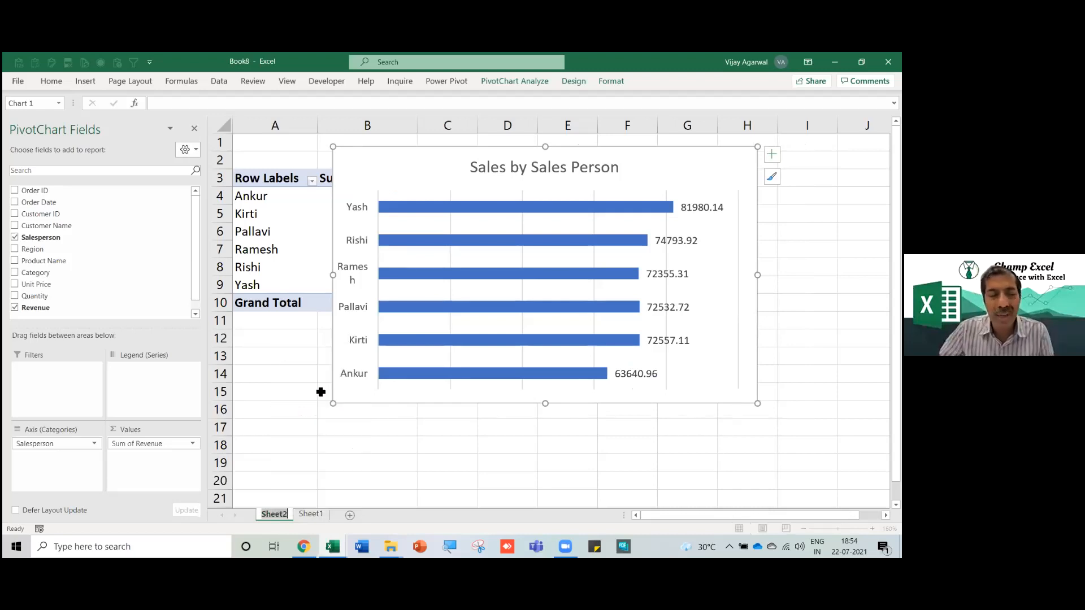
{"action": "type", "text": "sales"}
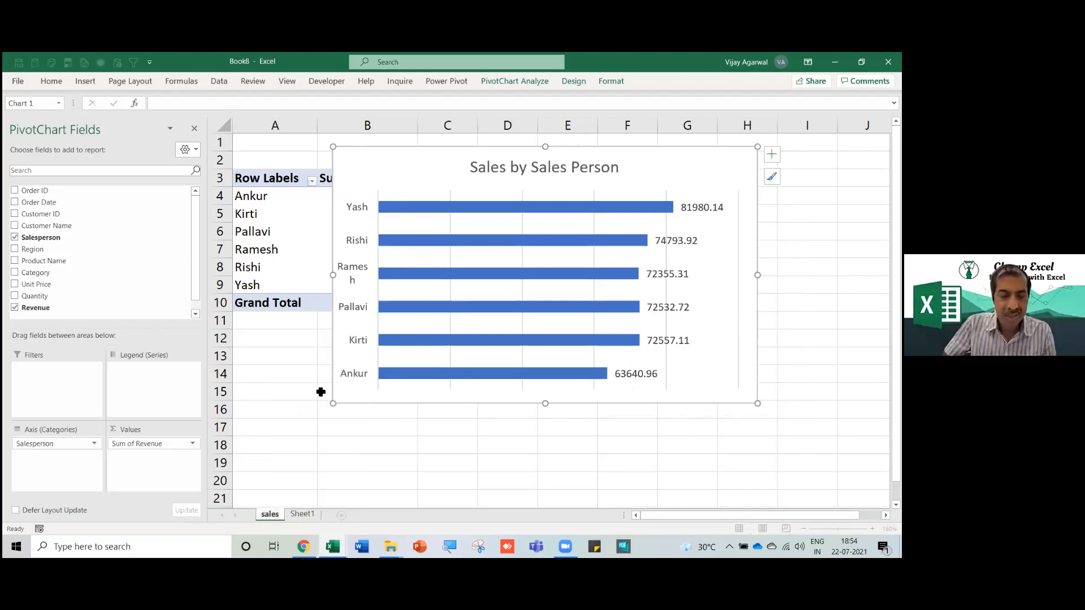
{"action": "type", "text": "Repot"}
{"action": "key", "text": "BackSpace"}
{"action": "key", "text": "BackSpace"}
{"action": "key", "text": "BackSpace"}
{"action": "key", "text": "BackSpace"}
{"action": "type", "text": "erson"}
{"action": "key", "text": "Return"}
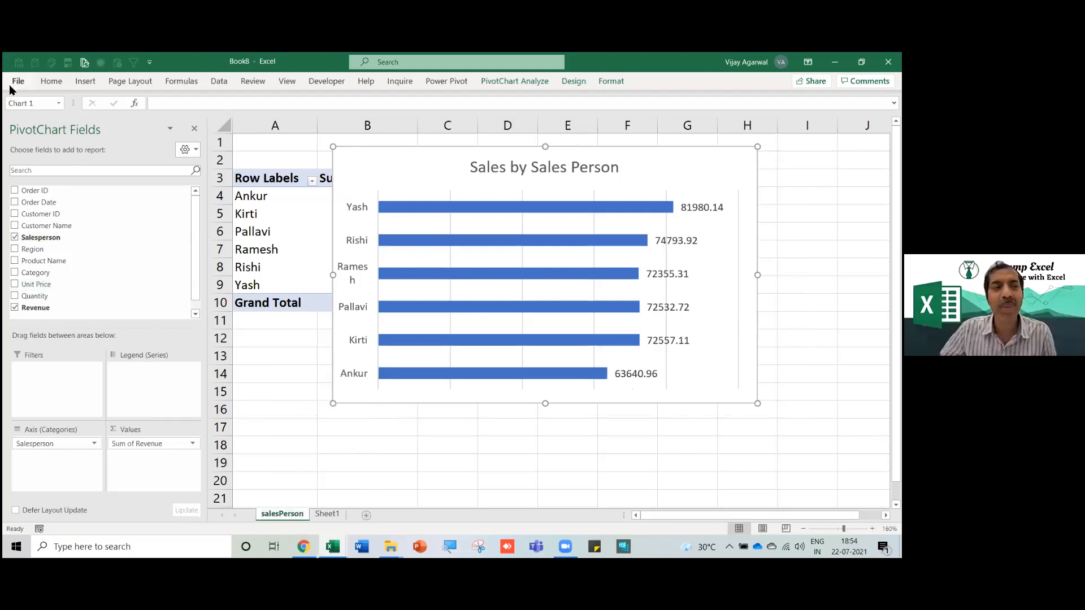
Save the workbook as 'Indore dashboard' in the Downloads folder.
{"action": "left_click", "coordinate": [17, 80]}
{"action": "left_click", "coordinate": [50, 243]}
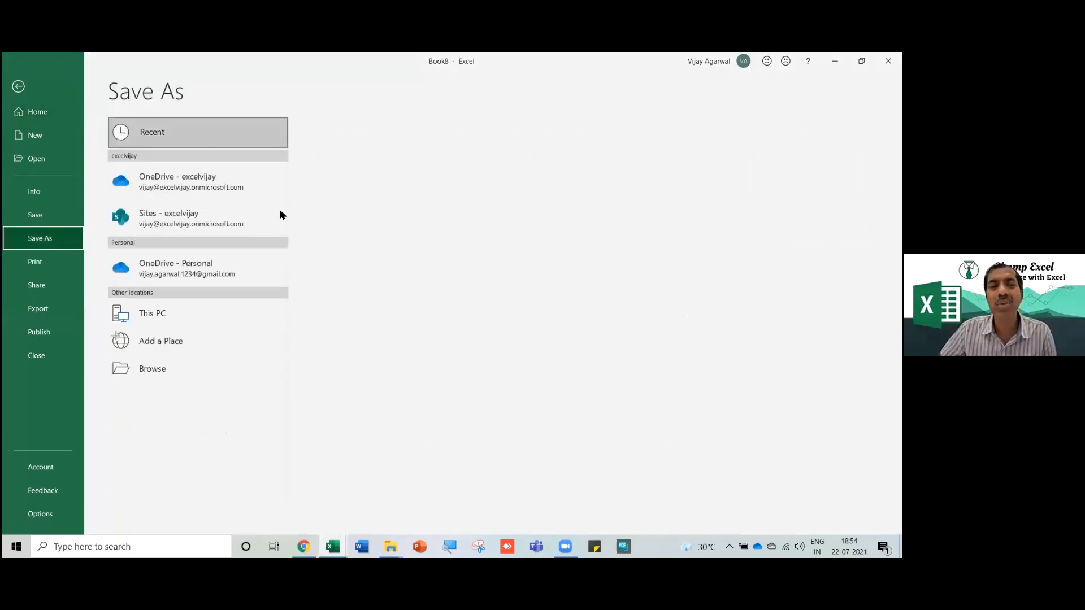
{"action": "left_click", "coordinate": [347, 257]}
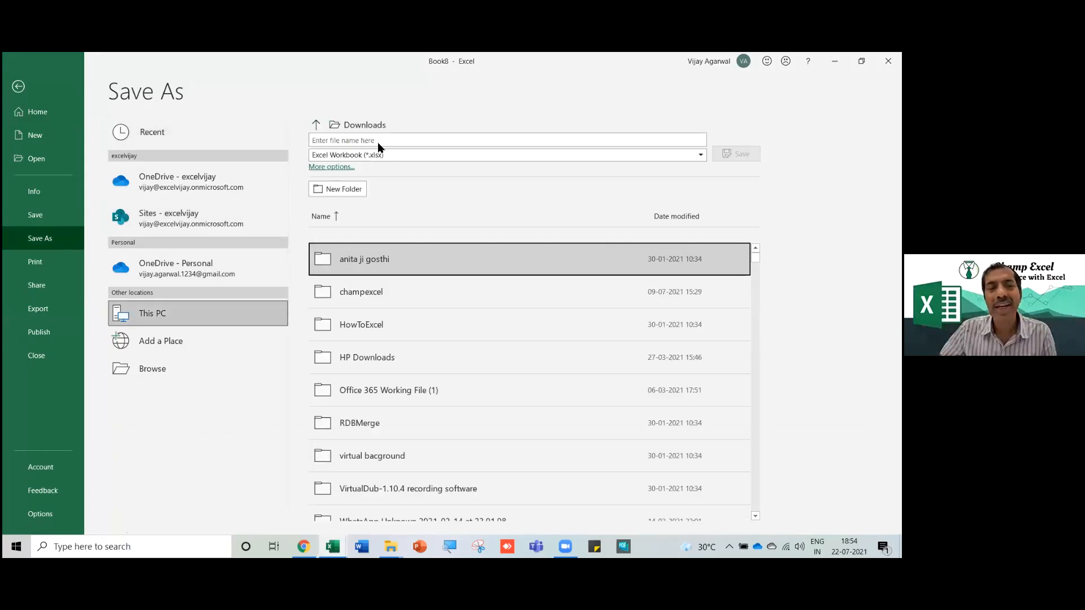
{"action": "left_click", "coordinate": [380, 144]}
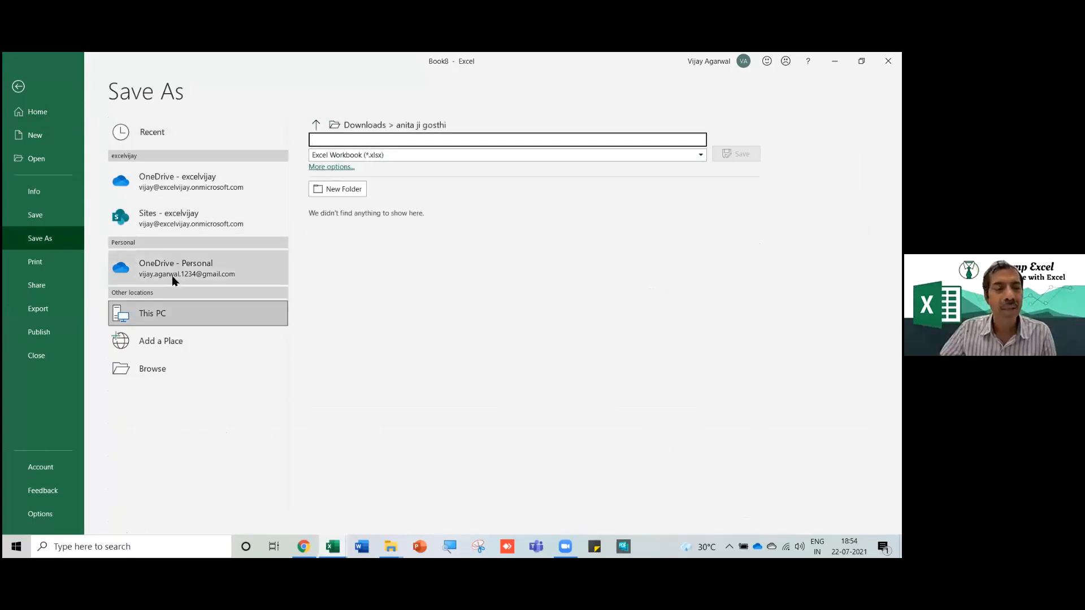
{"action": "left_click", "coordinate": [175, 320]}
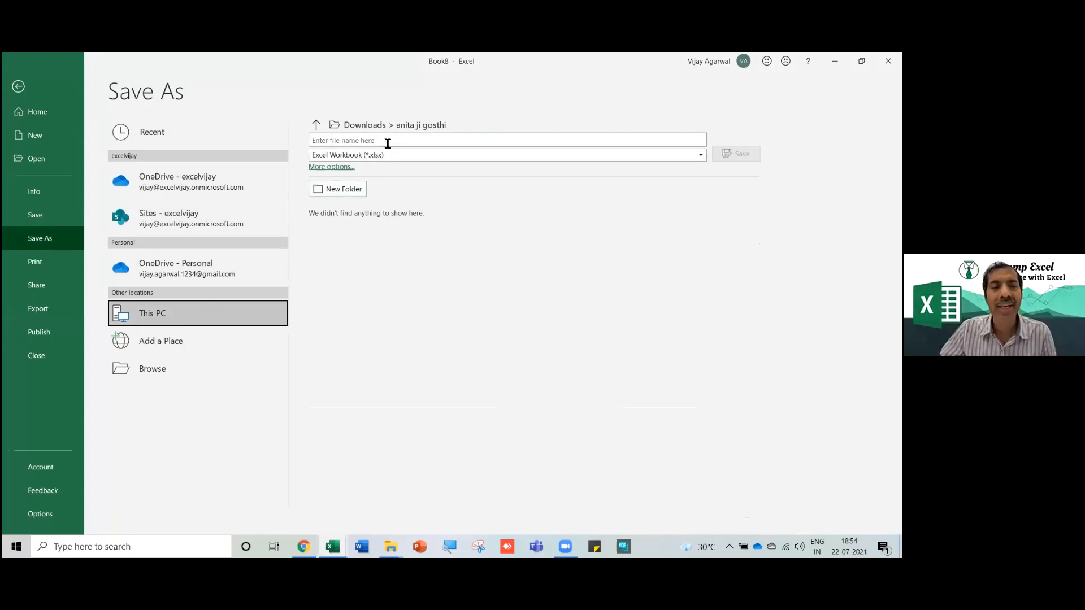
{"action": "left_click", "coordinate": [340, 168]}
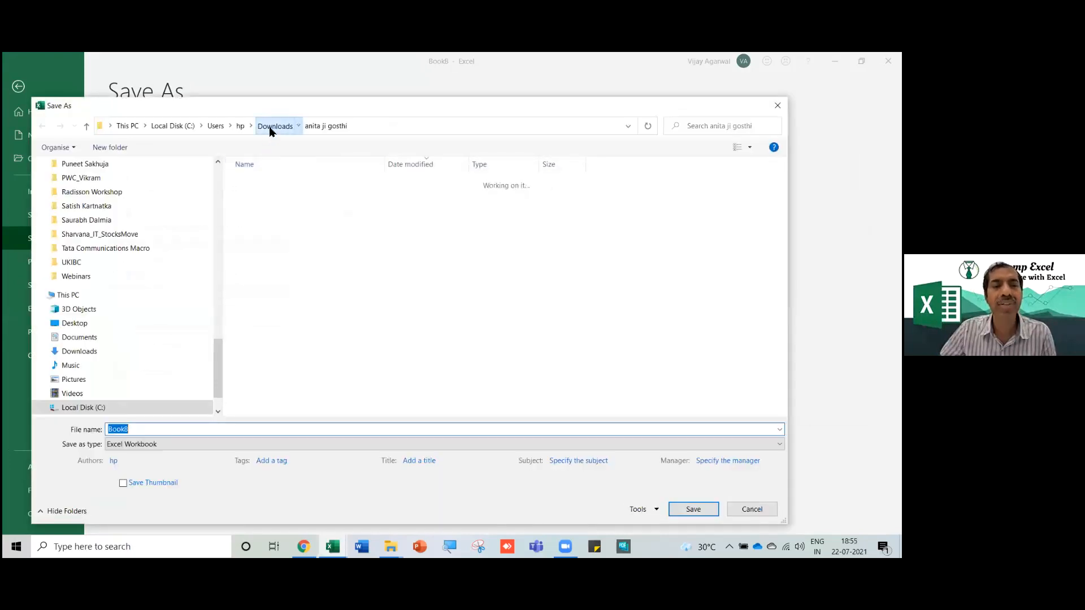
{"action": "left_click", "coordinate": [271, 128]}
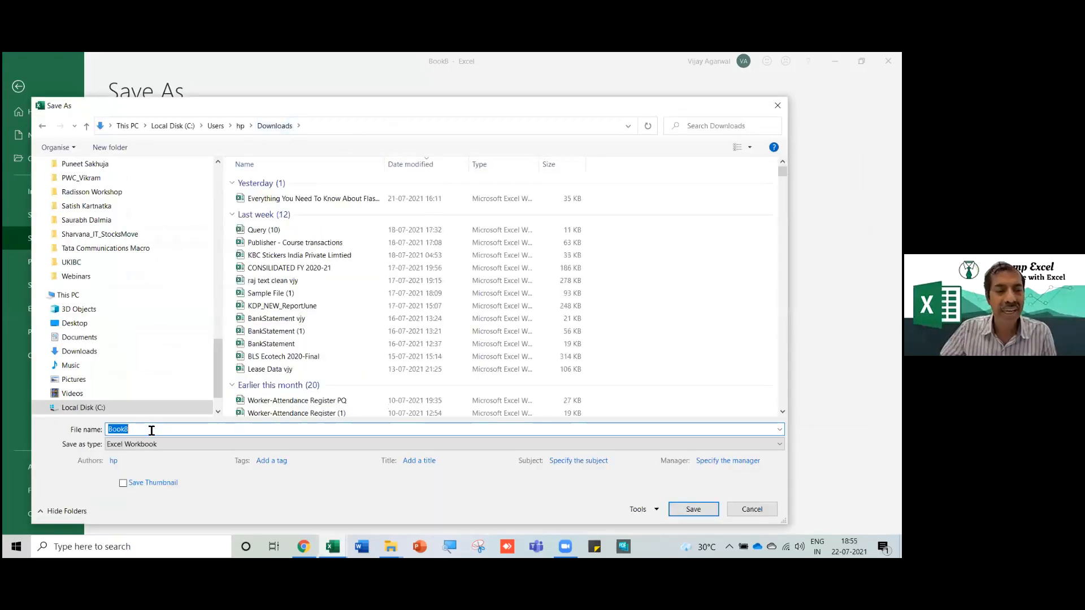
{"action": "type", "text": "Indore dashboard"}
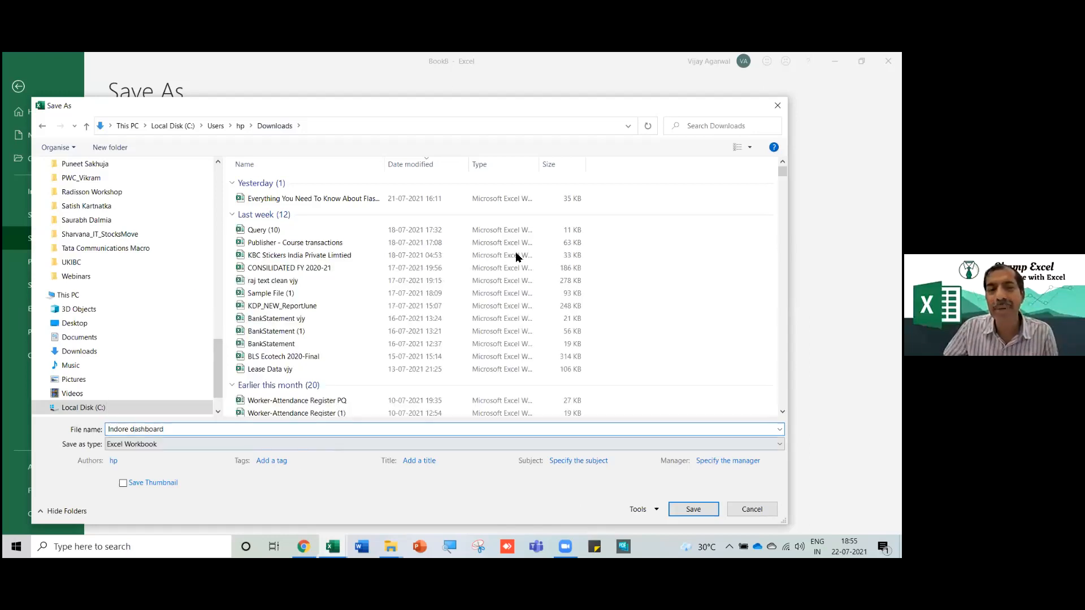
{"action": "left_click", "coordinate": [693, 510]}
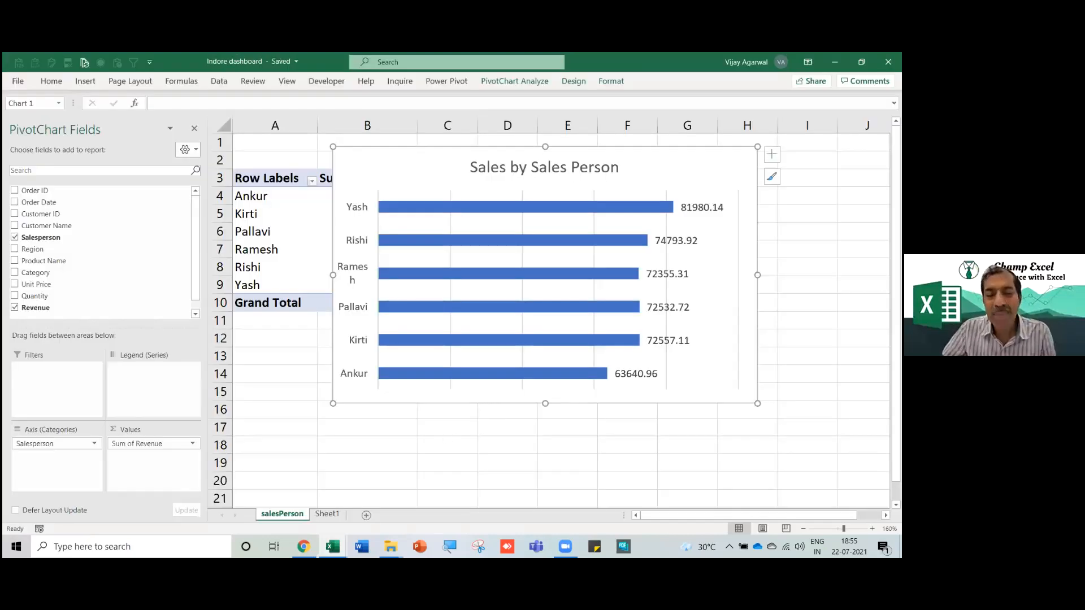
Rename the raw order data sheet Sheet1 to data.
{"action": "left_click_drag", "start_coordinate": [492, 147], "coordinate": [446, 226]}
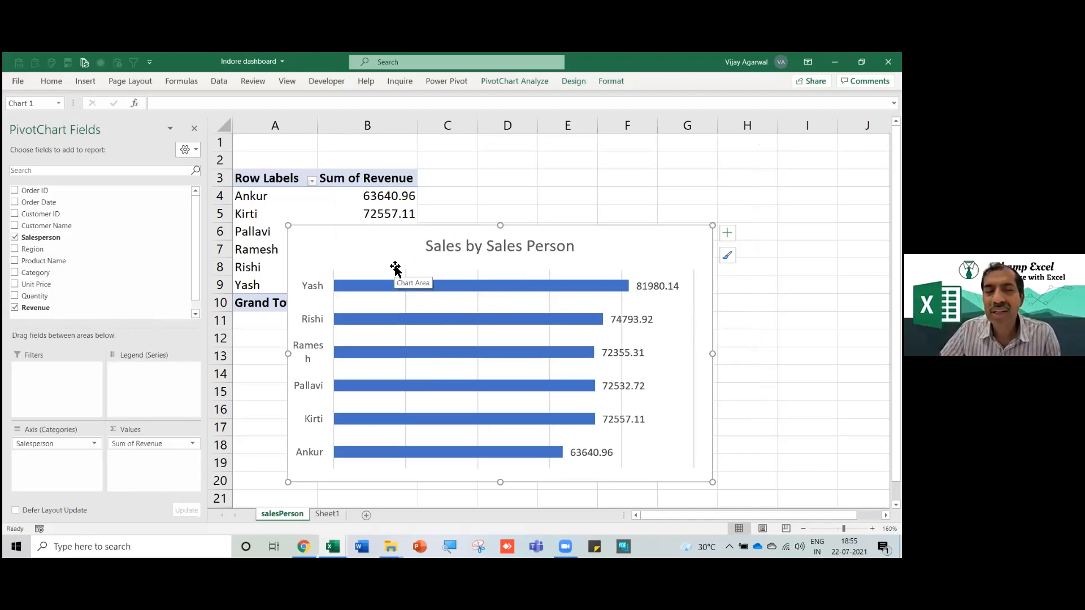
{"action": "left_click", "coordinate": [327, 515]}
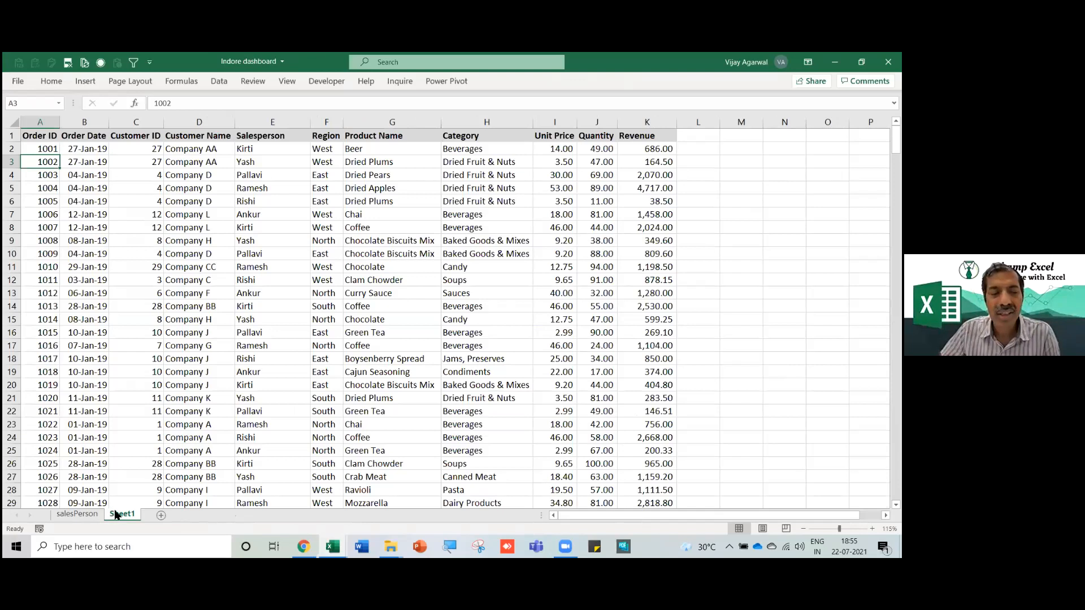
{"action": "left_click", "coordinate": [164, 380]}
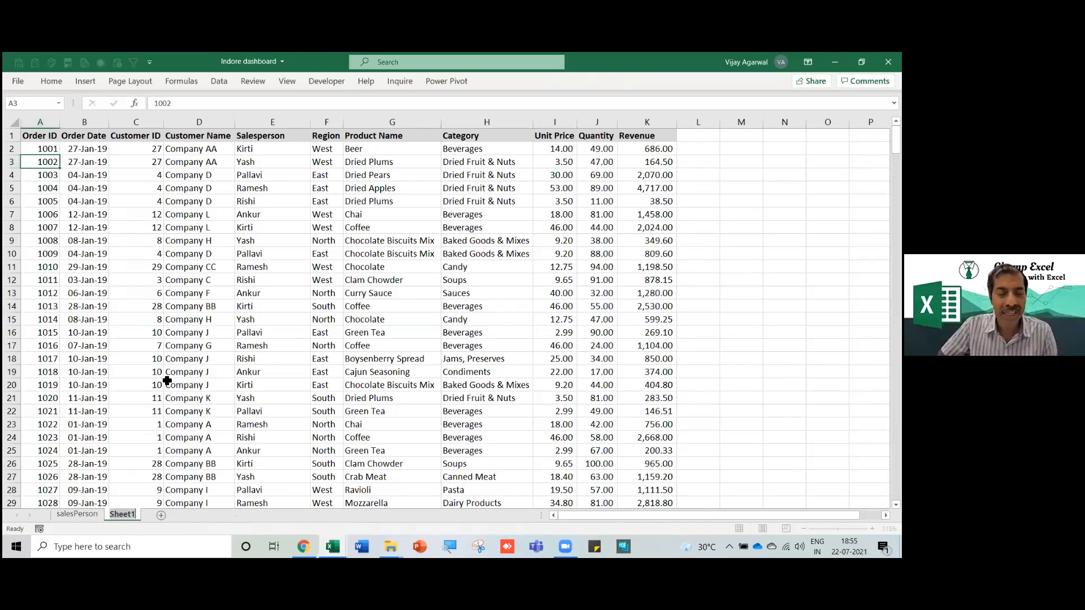
{"action": "type", "text": "data"}
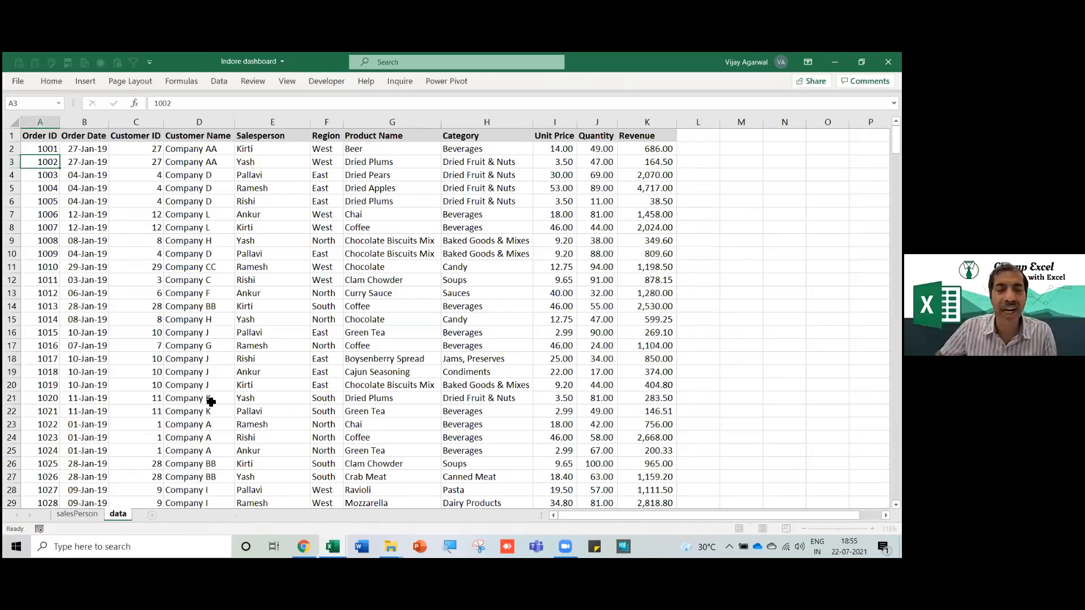
{"action": "key", "text": "Return"}
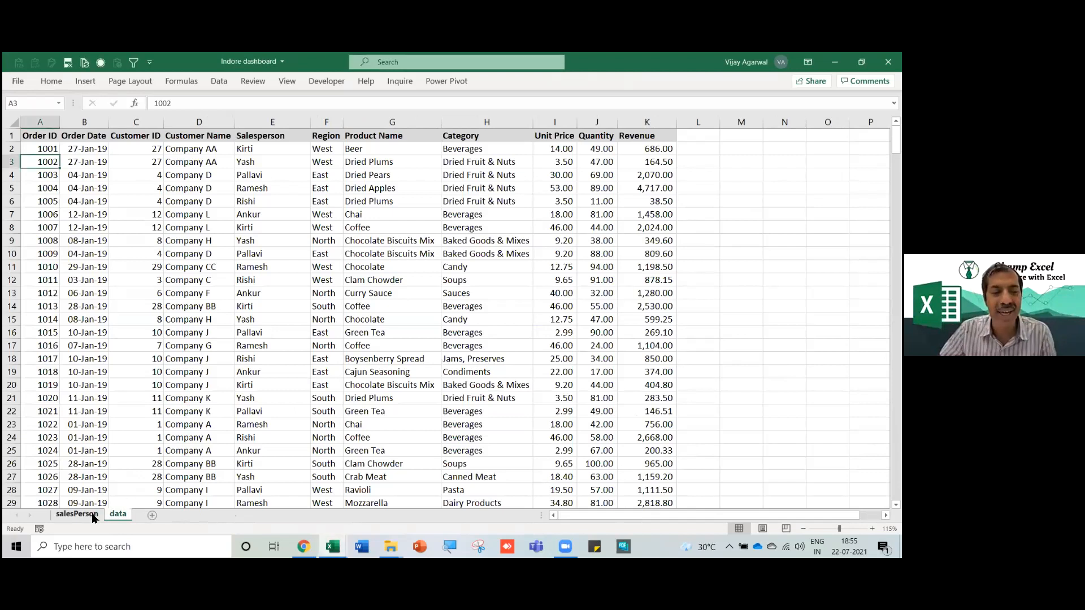
Compare the salesPerson chart with the finished dashboard and move it back beside the pivot.
{"action": "left_click", "coordinate": [78, 514]}
{"action": "key", "text": "alt+Tab"}
{"action": "key", "text": "alt+Tab"}
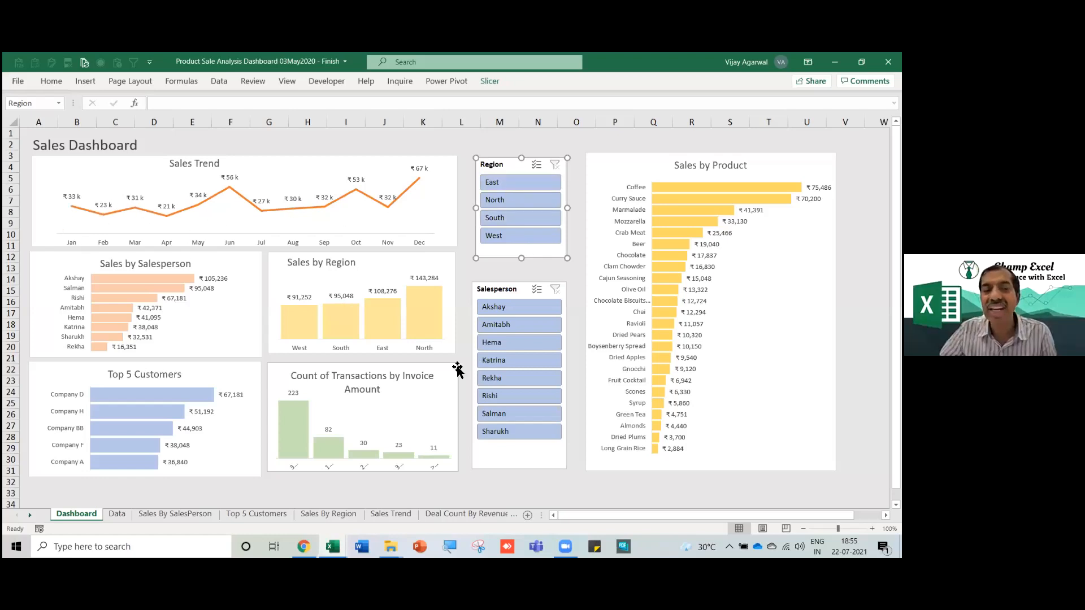
{"action": "key", "text": "alt+Tab"}
{"action": "left_click_drag", "start_coordinate": [457, 226], "coordinate": [453, 155]}
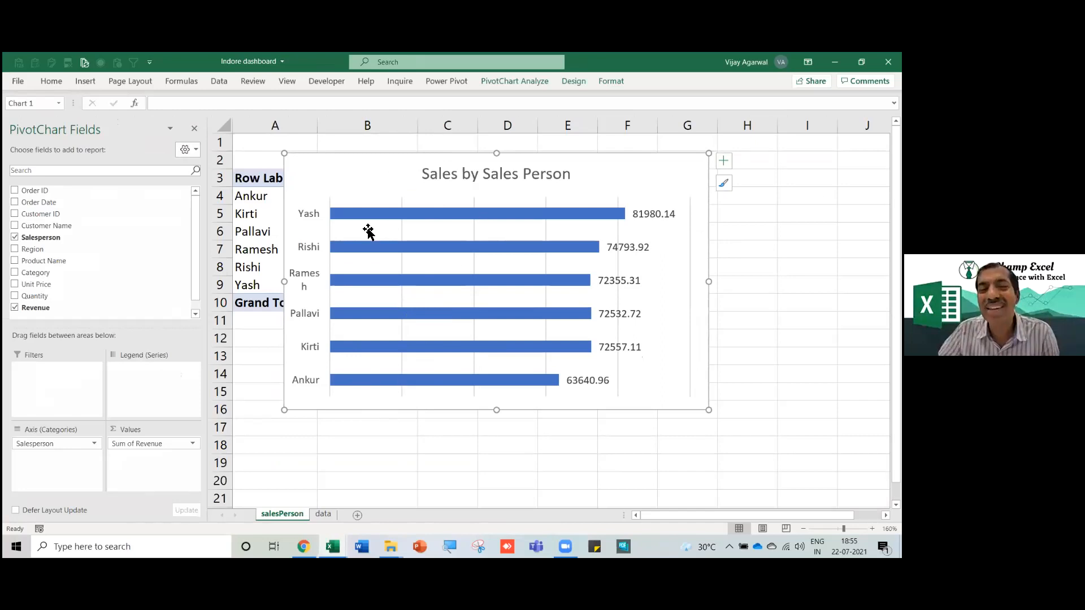
Duplicate the salesPerson sheet by Ctrl-dragging its tab and name the copy Product.
{"action": "right_click", "coordinate": [293, 520]}
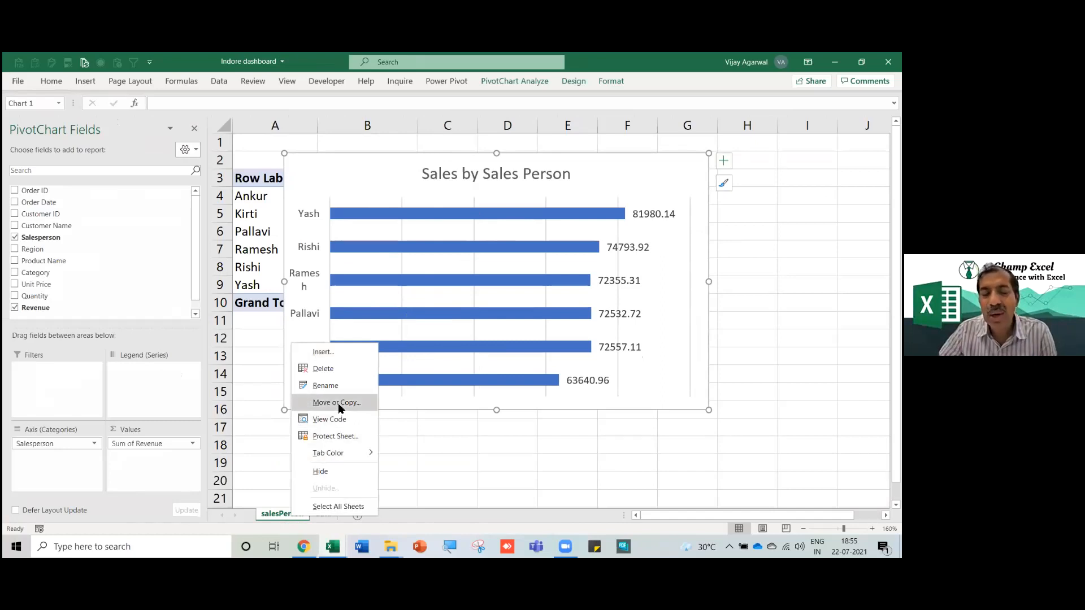
{"action": "left_click", "coordinate": [413, 422]}
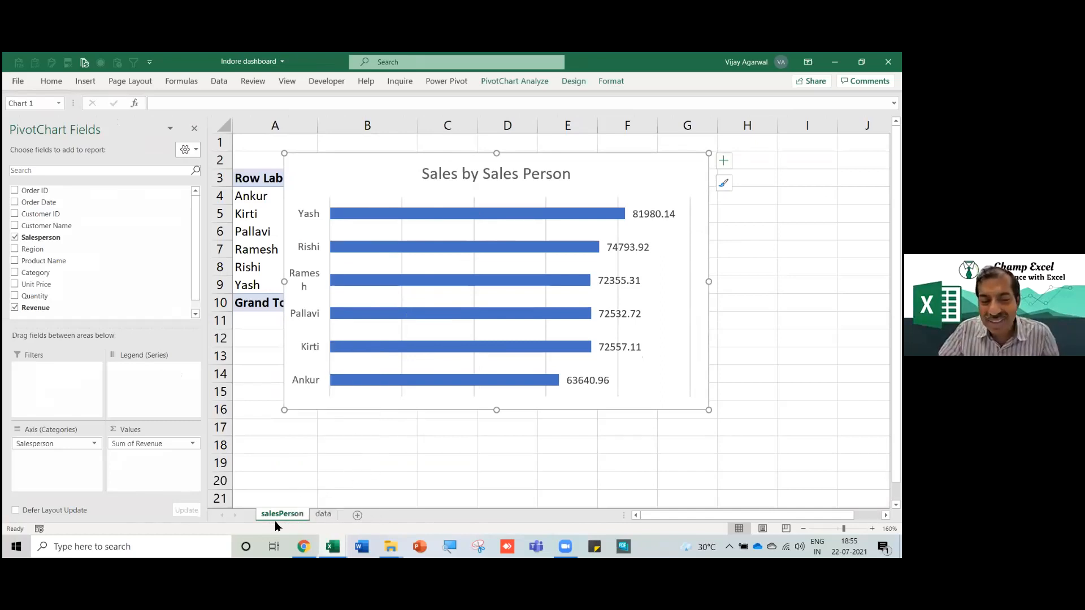
{"action": "left_click_drag", "start_coordinate": [286, 518], "coordinate": [322, 516]}
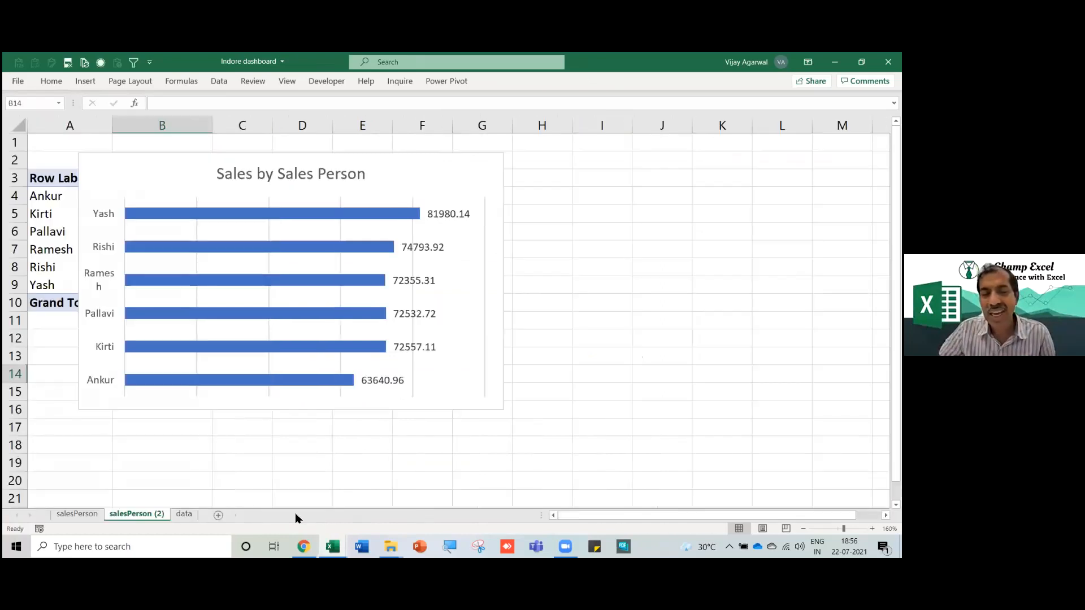
{"action": "right_click", "coordinate": [137, 520]}
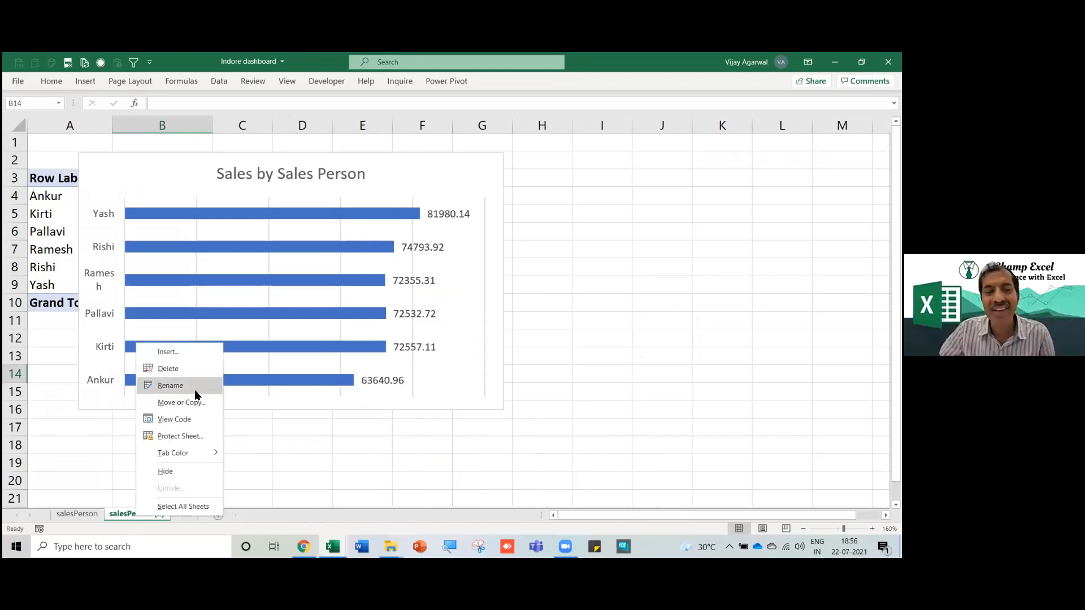
{"action": "left_click", "coordinate": [189, 385]}
{"action": "type", "text": "Product"}
{"action": "key", "text": "Return"}
{"action": "left_click", "coordinate": [115, 185]}
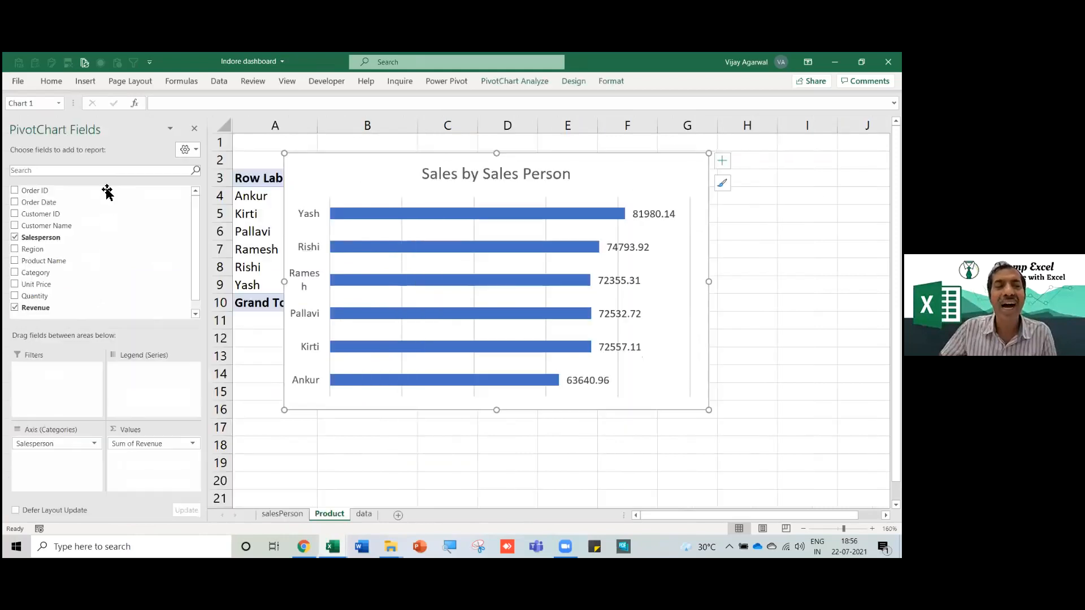
Remove Salesperson from the pivot rows and make the chart taller and narrower.
{"action": "left_click", "coordinate": [257, 232]}
{"action": "left_click_drag", "start_coordinate": [59, 446], "coordinate": [60, 473]}
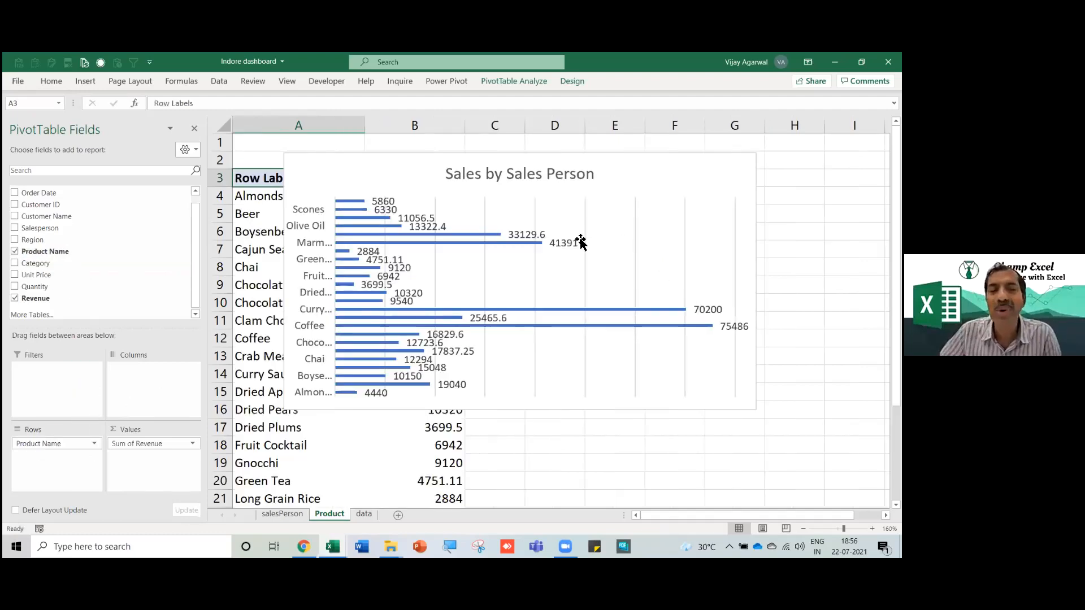
{"action": "left_click", "coordinate": [563, 413]}
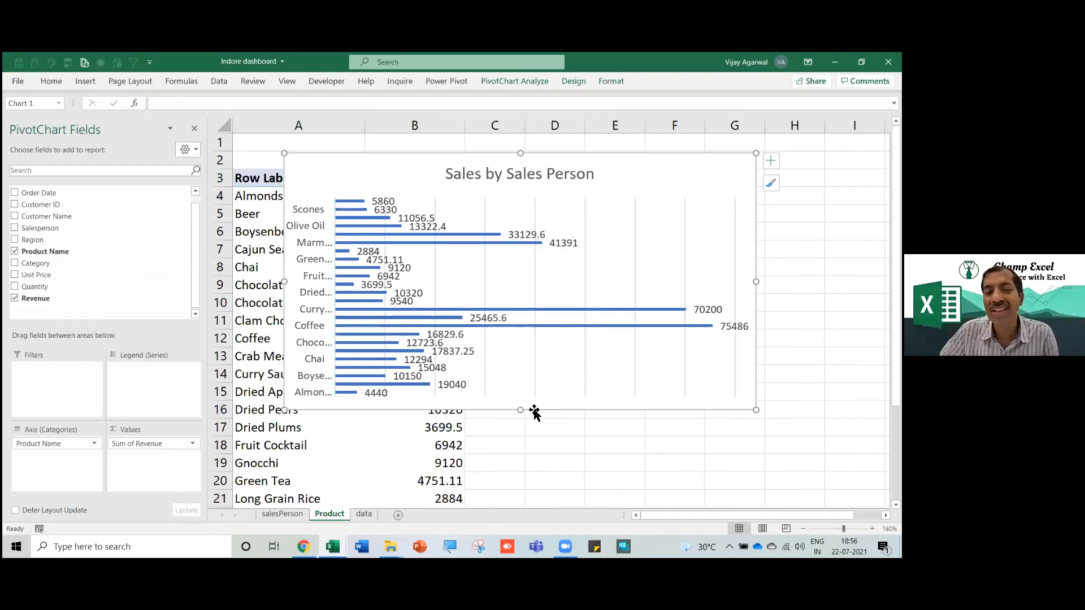
{"action": "left_click_drag", "start_coordinate": [521, 410], "coordinate": [525, 510]}
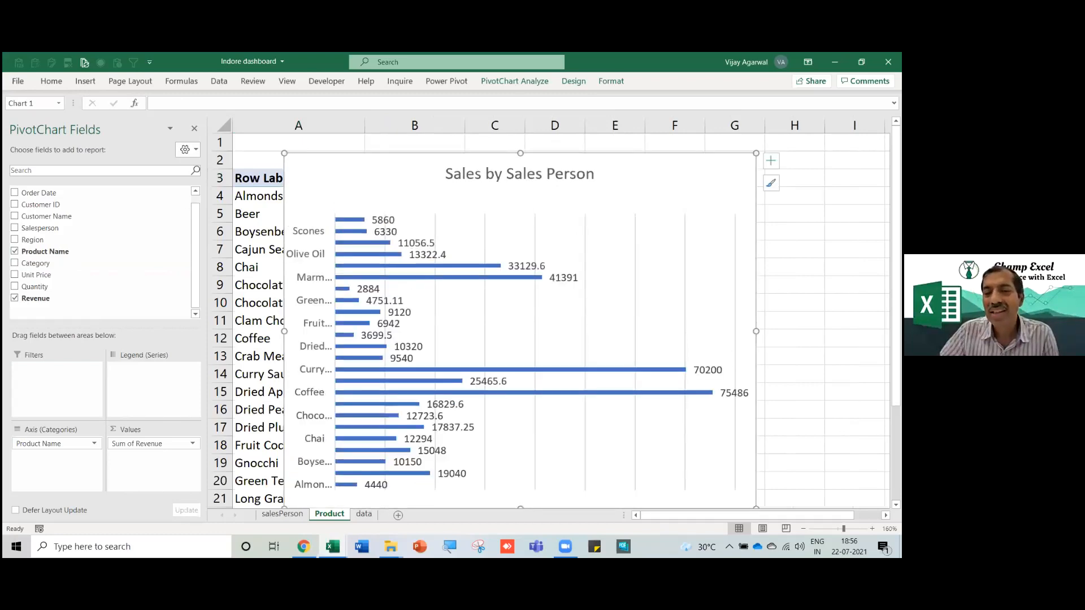
{"action": "left_click_drag", "start_coordinate": [756, 331], "coordinate": [651, 331]}
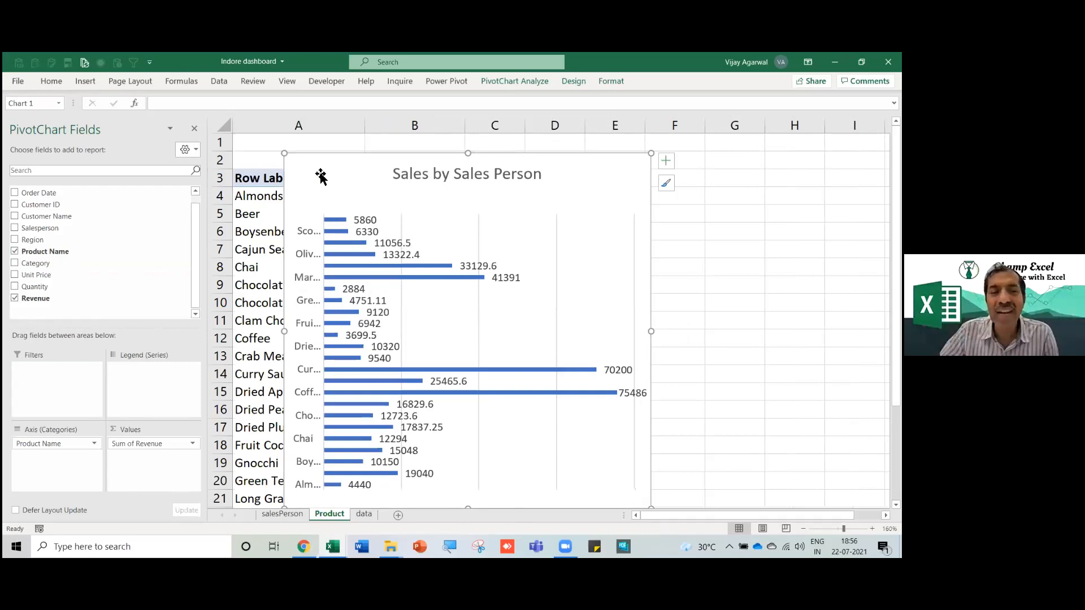
Fill the bar series orange and widen the chart to the right.
{"action": "left_click", "coordinate": [353, 241]}
{"action": "left_click", "coordinate": [351, 241]}
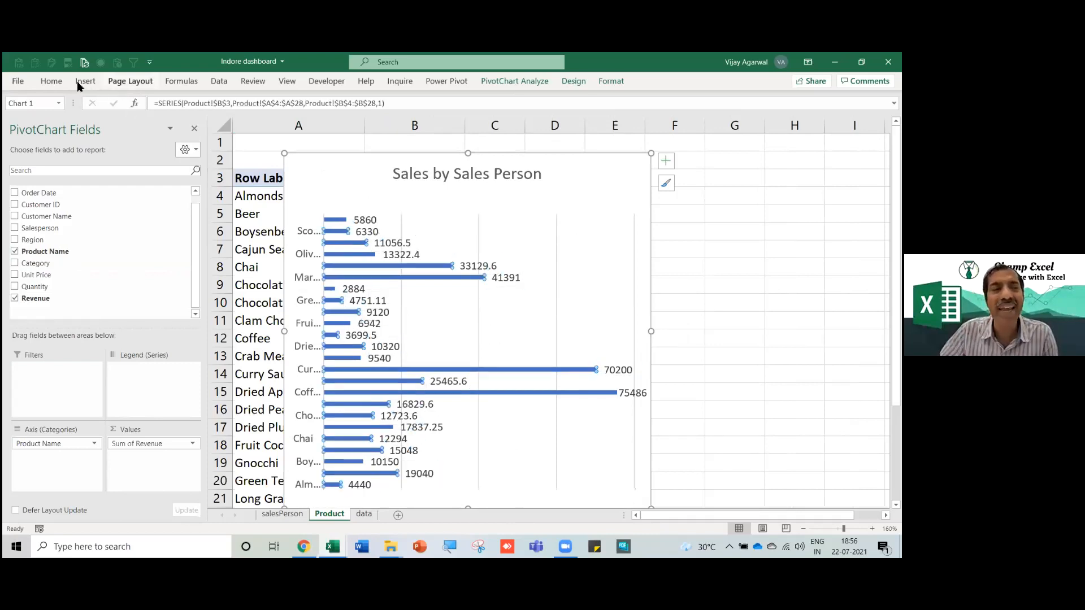
{"action": "left_click", "coordinate": [48, 82]}
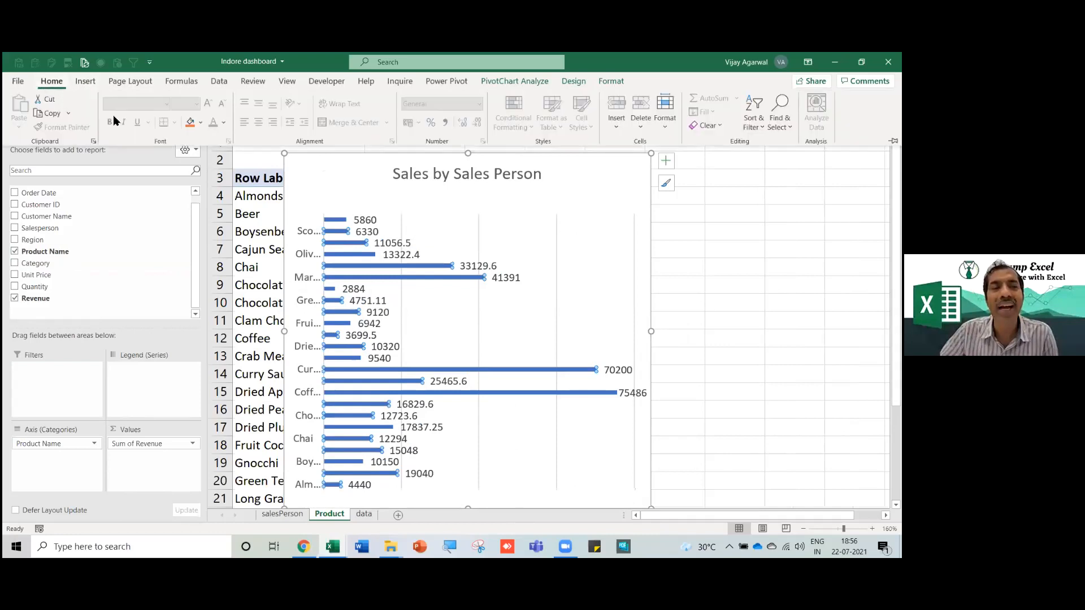
{"action": "left_click", "coordinate": [190, 122]}
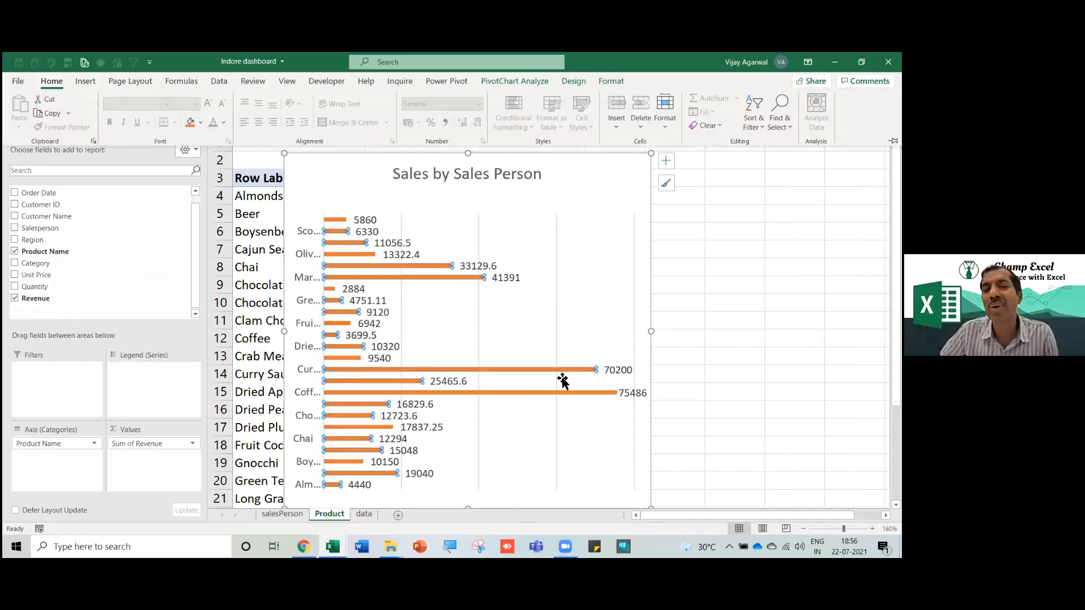
{"action": "left_click", "coordinate": [504, 280]}
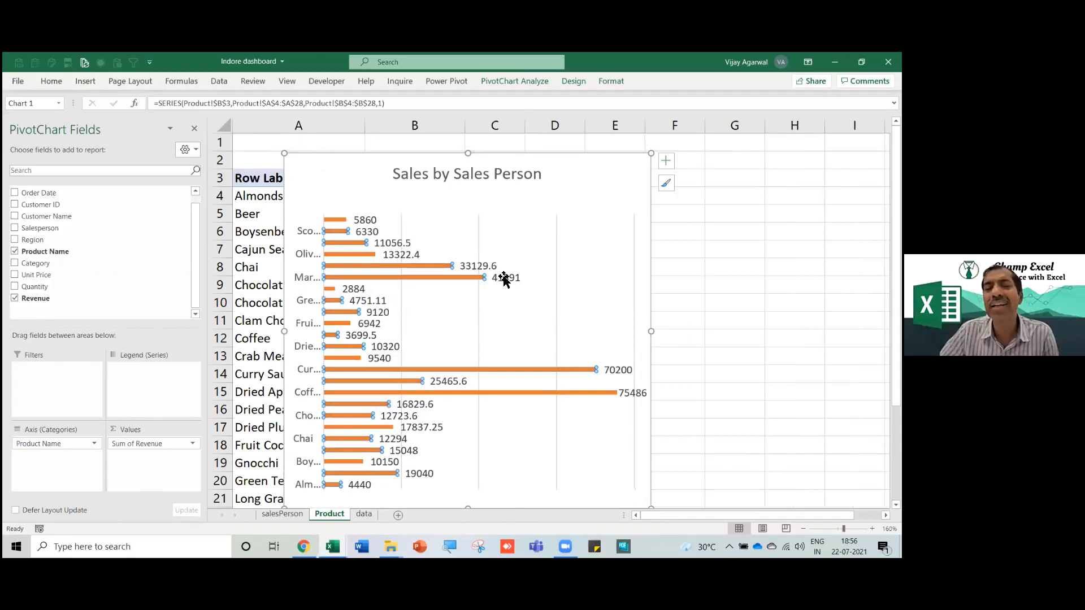
{"action": "left_click", "coordinate": [504, 280]}
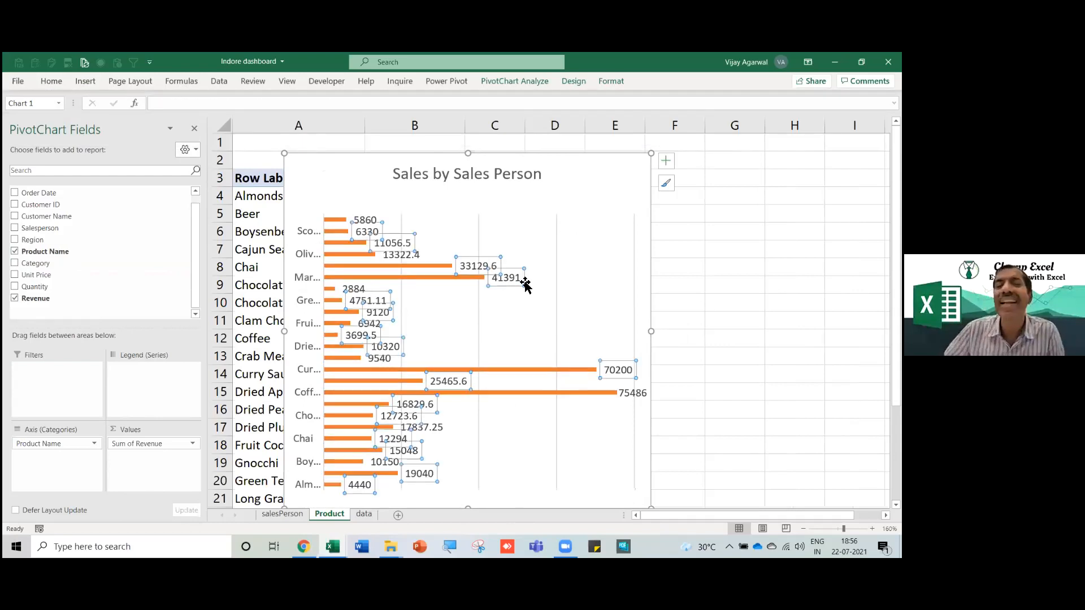
{"action": "left_click_drag", "start_coordinate": [654, 330], "coordinate": [718, 332]}
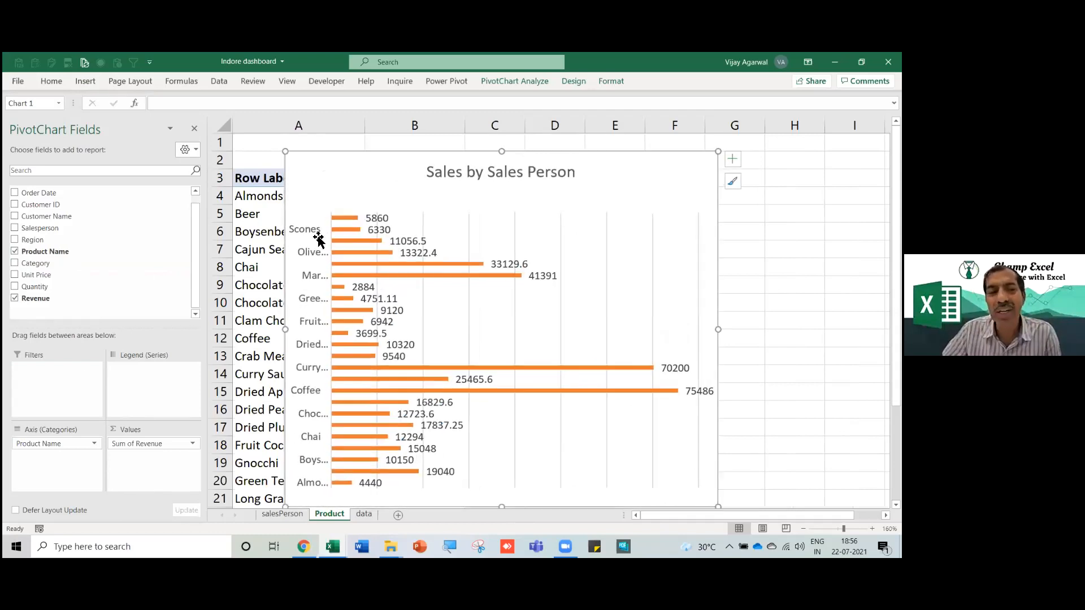
Chart revenue by Category instead of Product Name, reposition the chart, and copy the Product sheet.
{"action": "mouse_move", "coordinate": [45, 443]}
{"action": "left_mouse_down"}
{"action": "mouse_move", "coordinate": [121, 322]}
{"action": "mouse_move", "coordinate": [85, 265]}
{"action": "mouse_move", "coordinate": [56, 459]}
{"action": "left_mouse_up"}
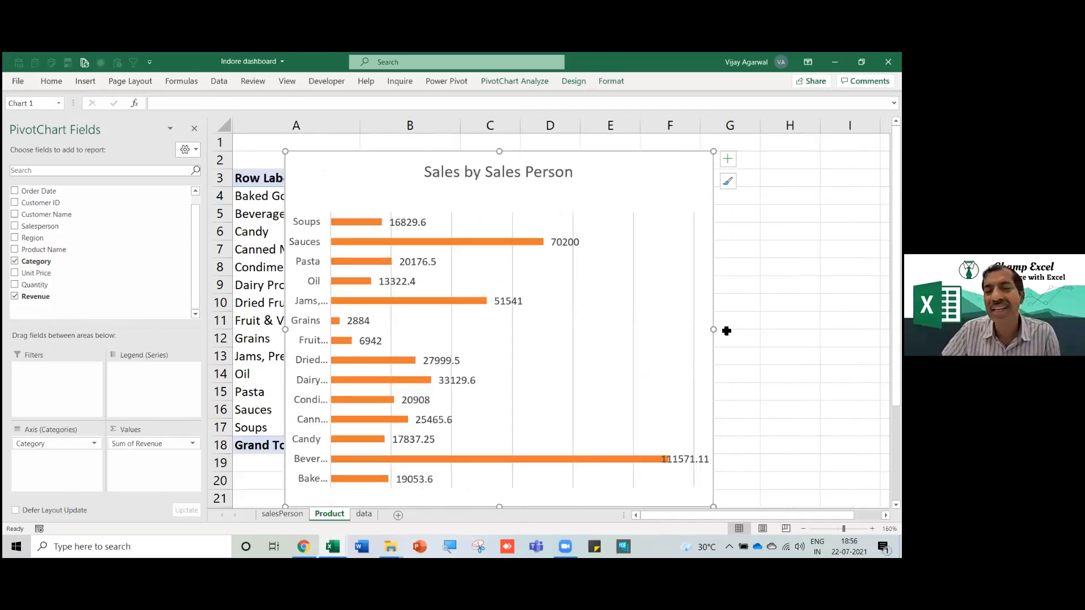
{"action": "left_click_drag", "start_coordinate": [714, 328], "coordinate": [700, 329]}
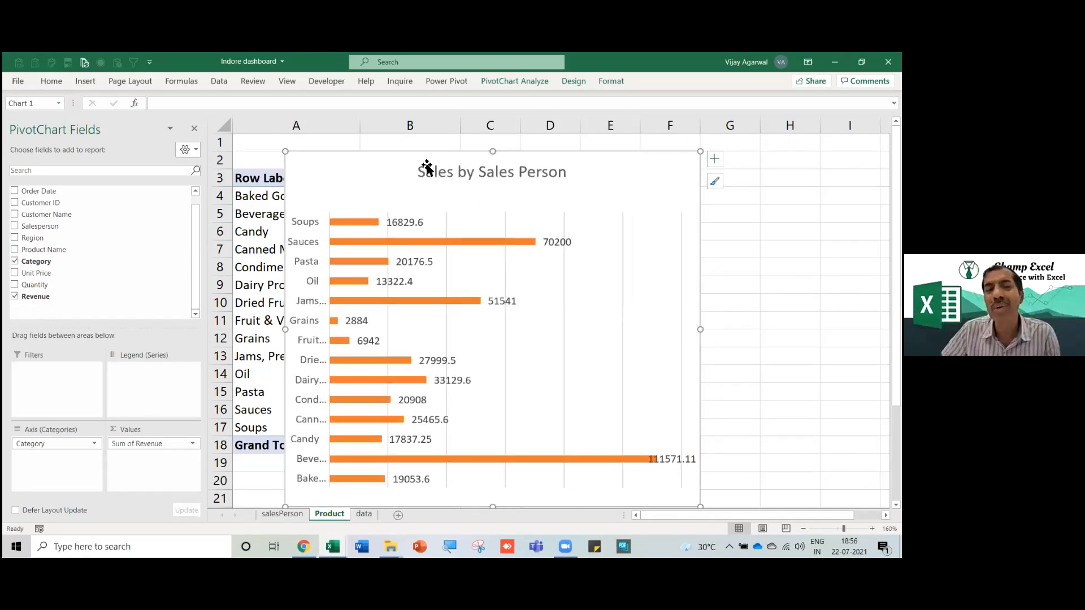
{"action": "left_click_drag", "start_coordinate": [397, 160], "coordinate": [468, 153]}
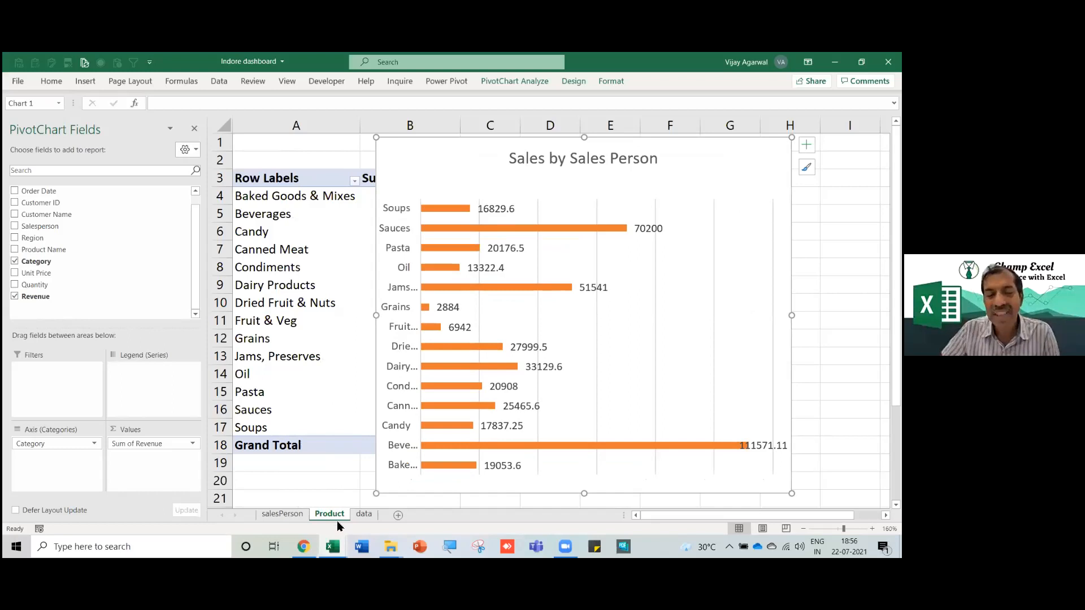
{"action": "left_click_drag", "start_coordinate": [332, 517], "coordinate": [365, 515]}
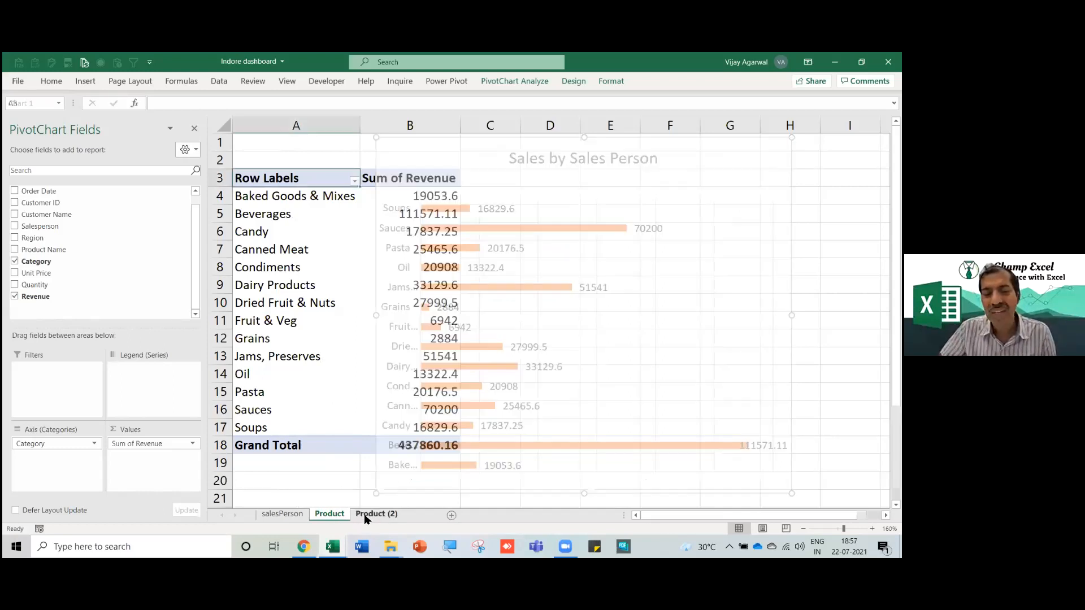
Rename the copied Product (2) sheet to customers.
{"action": "right_click", "coordinate": [368, 517]}
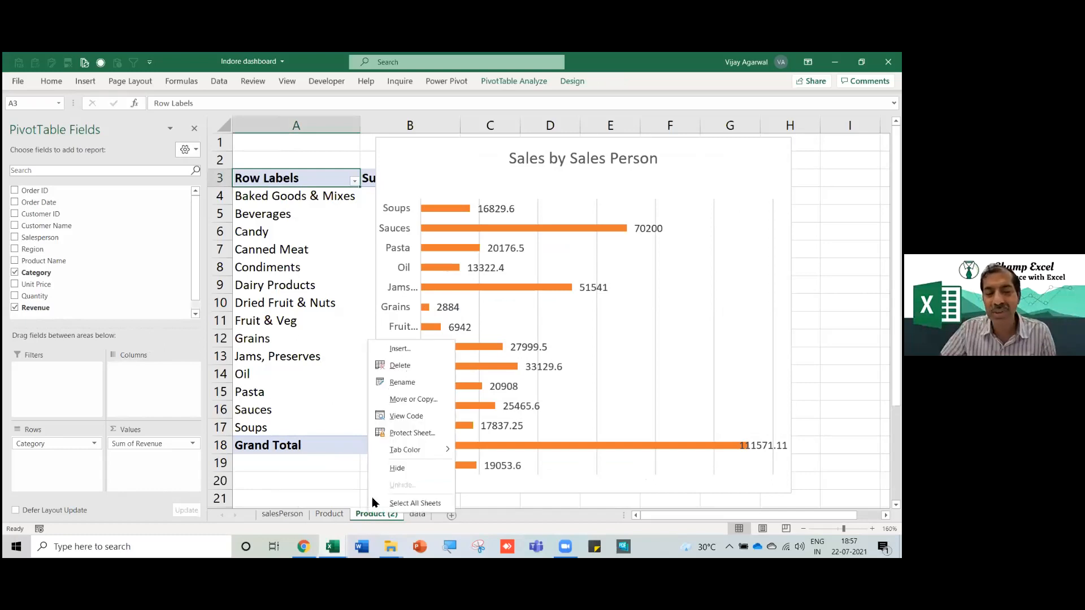
{"action": "left_click", "coordinate": [417, 386]}
{"action": "type", "text": "customers"}
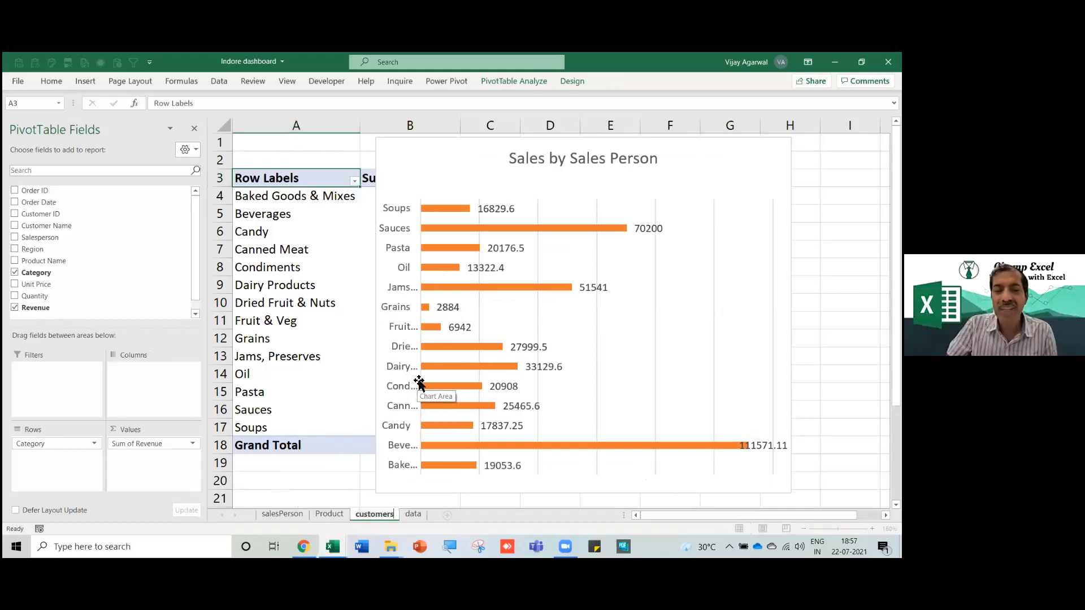
{"action": "key", "text": "Return"}
Replace Category with Customer Name in the pivot rows.
{"action": "left_click", "coordinate": [319, 304]}
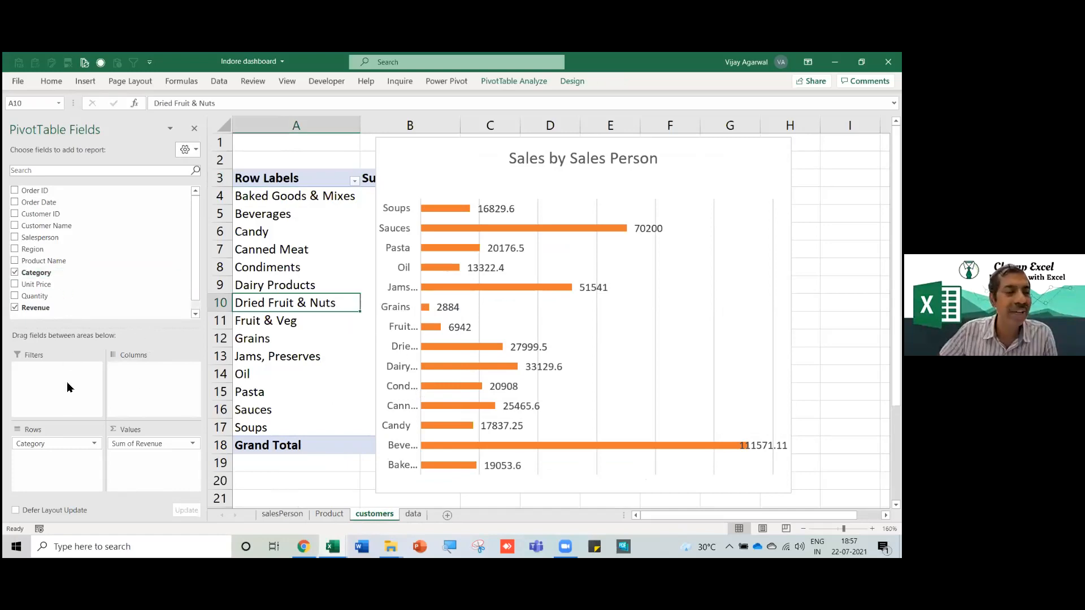
{"action": "left_click_drag", "start_coordinate": [55, 445], "coordinate": [85, 277]}
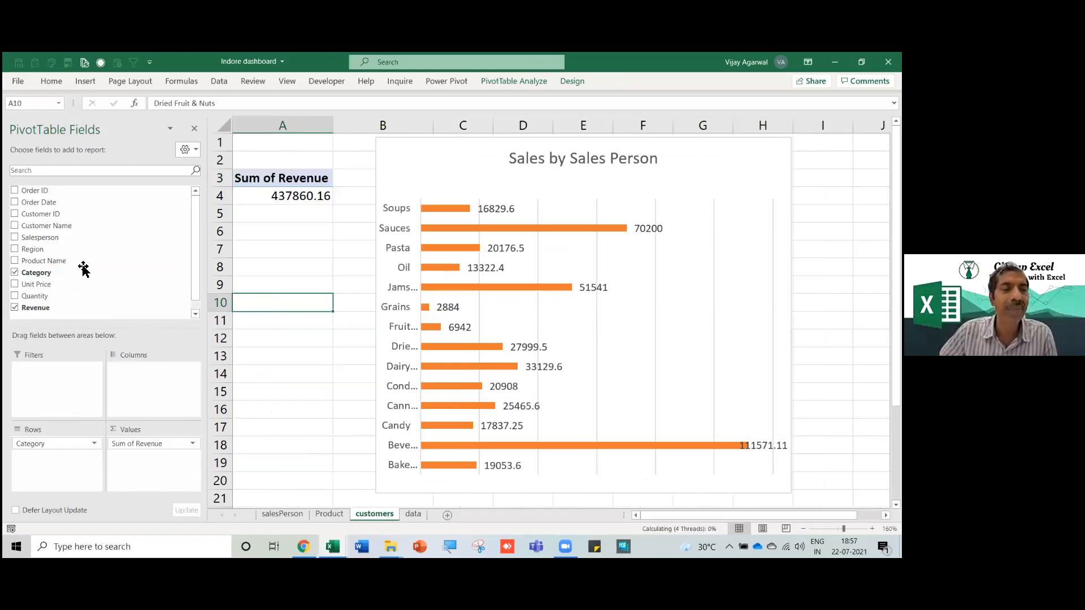
{"action": "left_click_drag", "start_coordinate": [59, 226], "coordinate": [55, 460]}
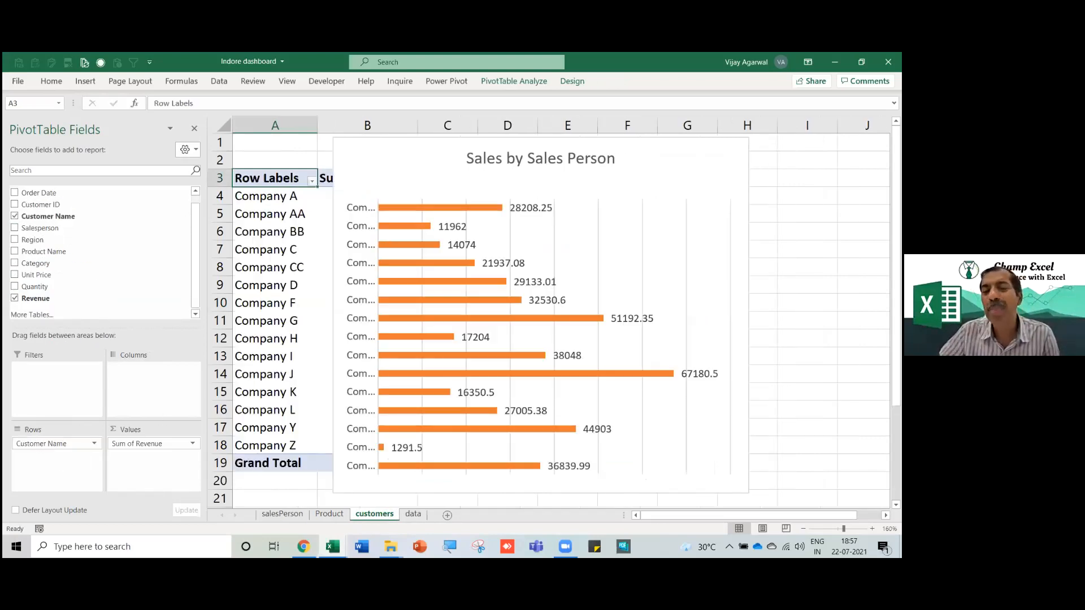
Move the chart to sit beside the pivot table.
{"action": "left_click", "coordinate": [576, 373]}
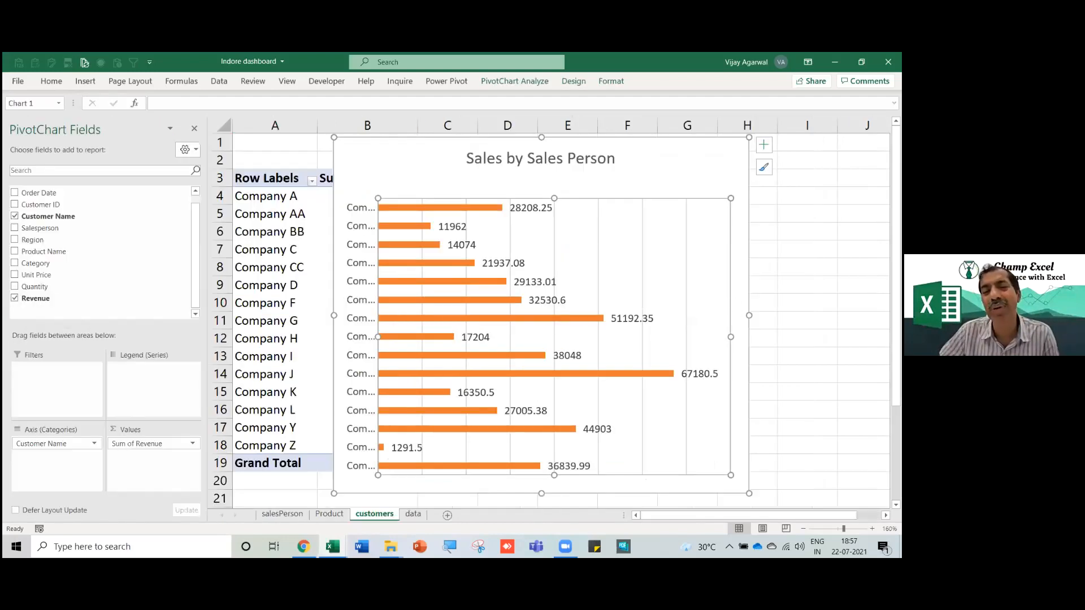
{"action": "left_click_drag", "start_coordinate": [419, 165], "coordinate": [551, 172]}
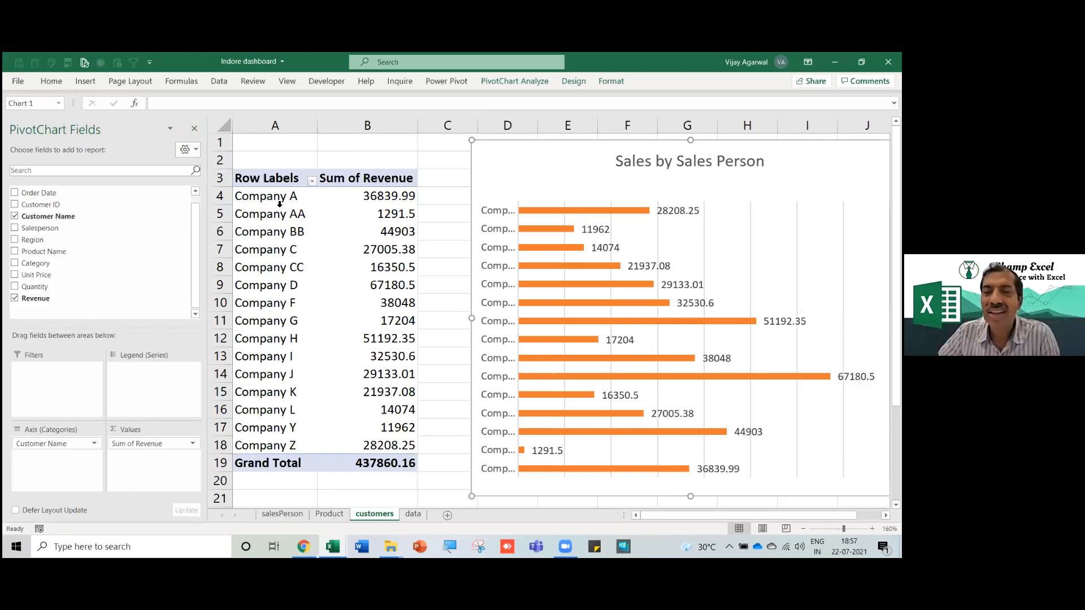
{"action": "left_click", "coordinate": [253, 178]}
Add a Row Labels value filter showing the Top 5 items by Sum of Revenue.
{"action": "left_click", "coordinate": [312, 180]}
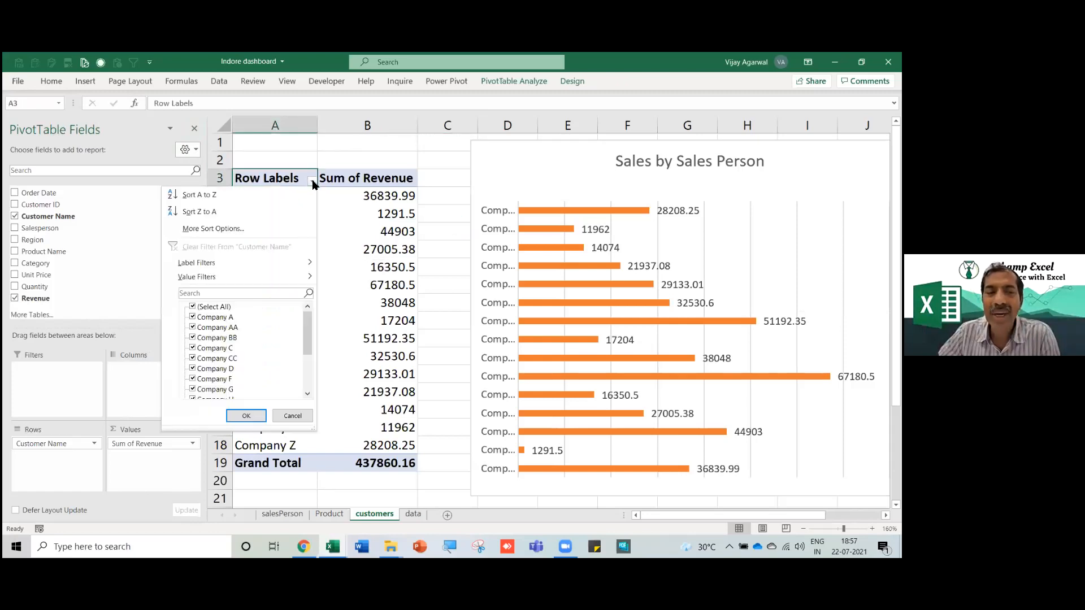
{"action": "mouse_move", "coordinate": [253, 276]}
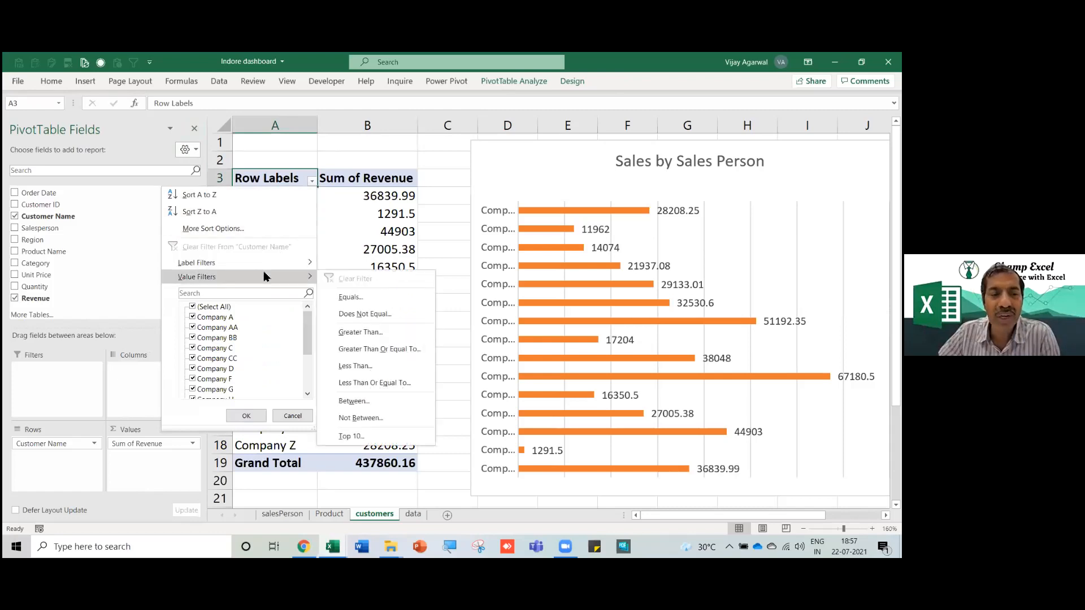
{"action": "left_click", "coordinate": [383, 438]}
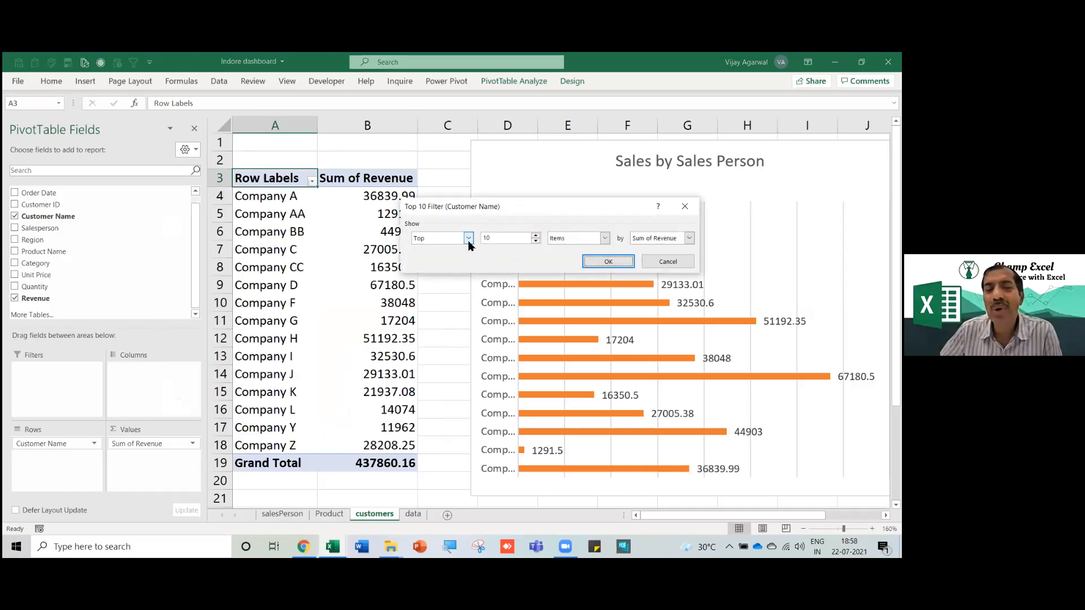
{"action": "left_click", "coordinate": [502, 240]}
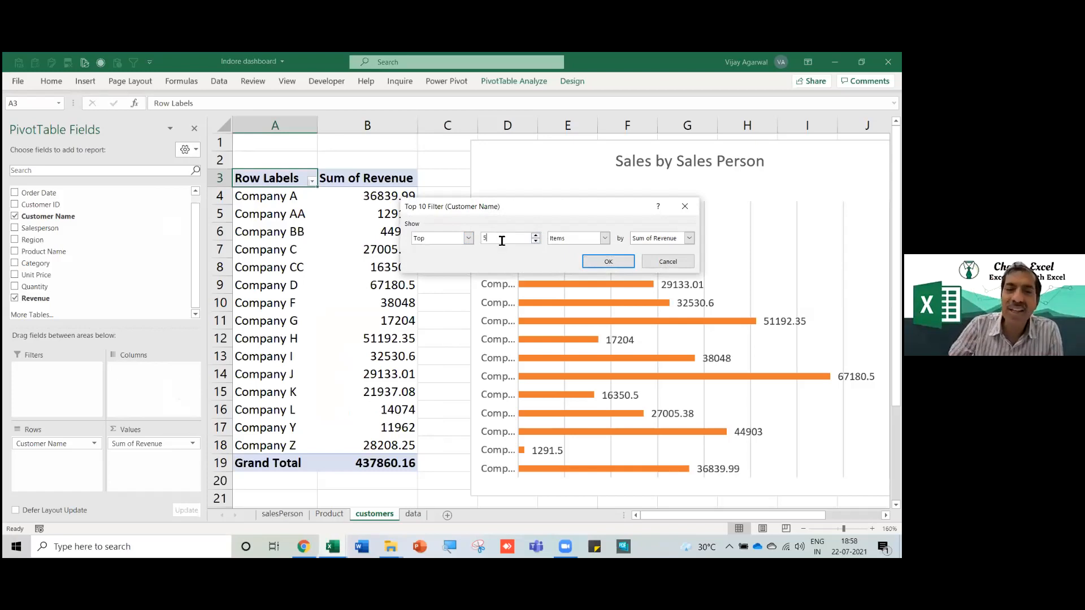
{"action": "left_click", "coordinate": [469, 239]}
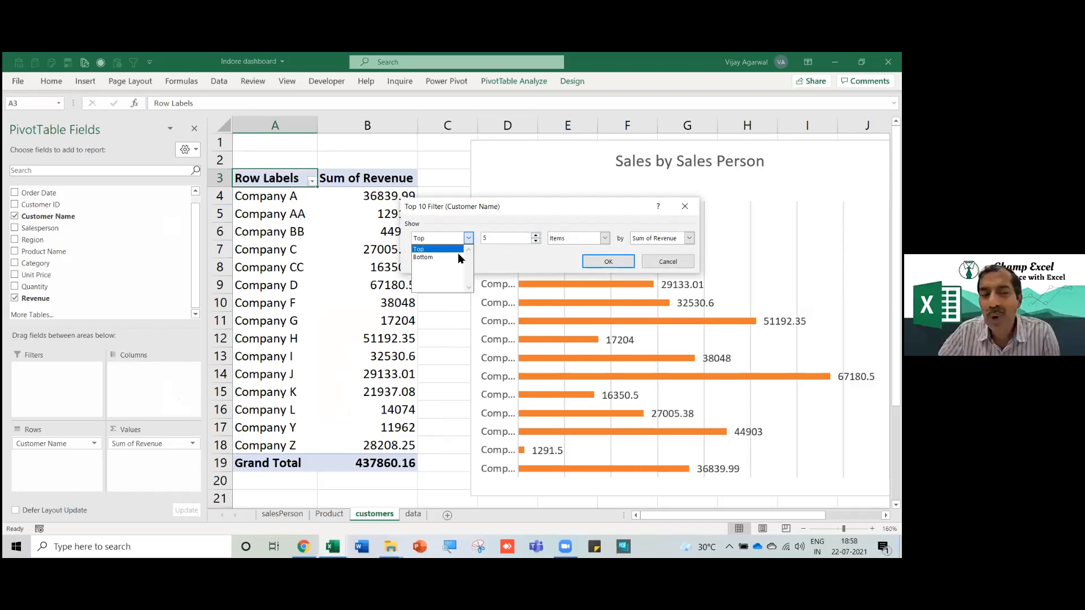
{"action": "left_click", "coordinate": [469, 240]}
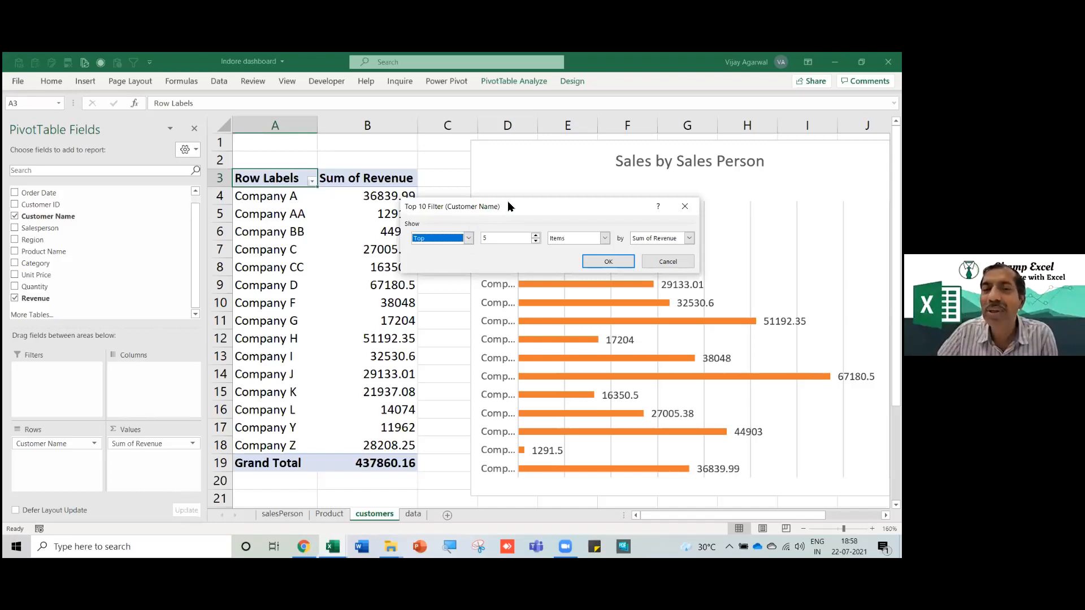
{"action": "left_click_drag", "start_coordinate": [508, 203], "coordinate": [507, 176]}
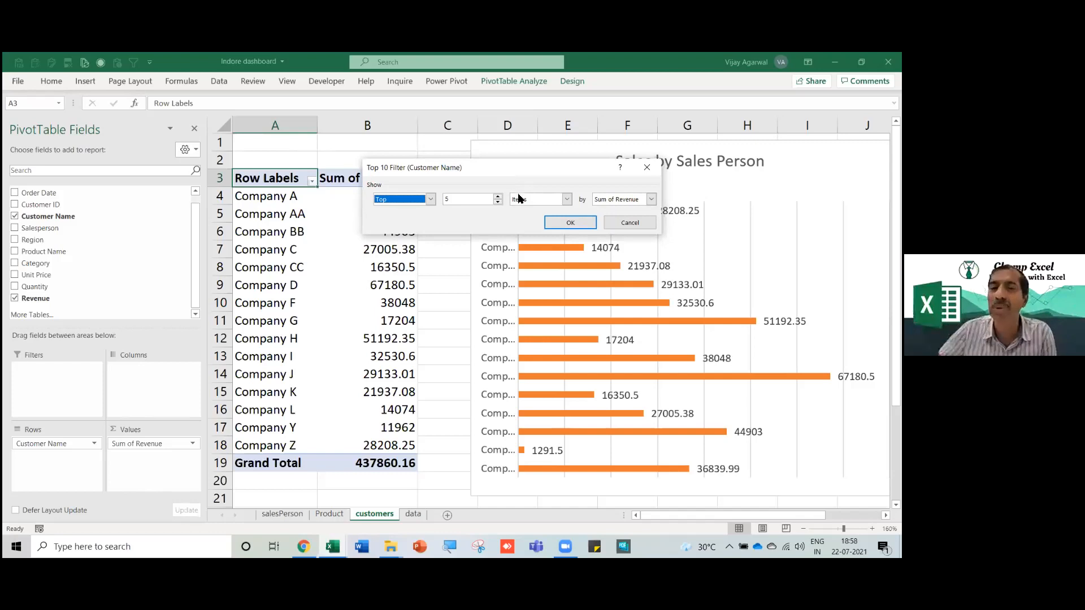
{"action": "left_click", "coordinate": [570, 224]}
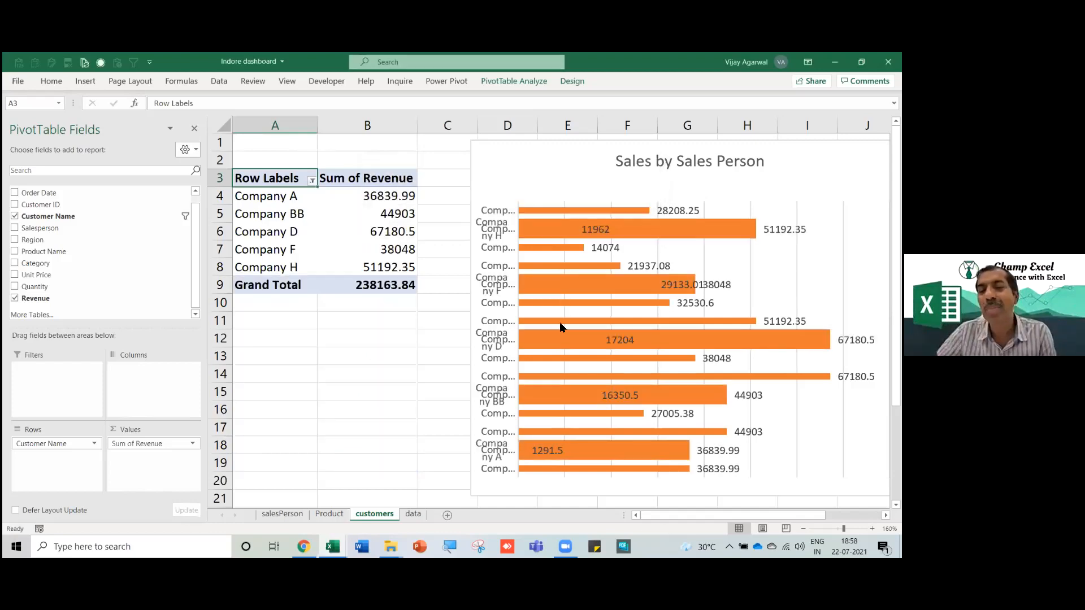
Sort the top 5 customers by revenue, smallest to largest.
{"action": "left_click", "coordinate": [387, 231]}
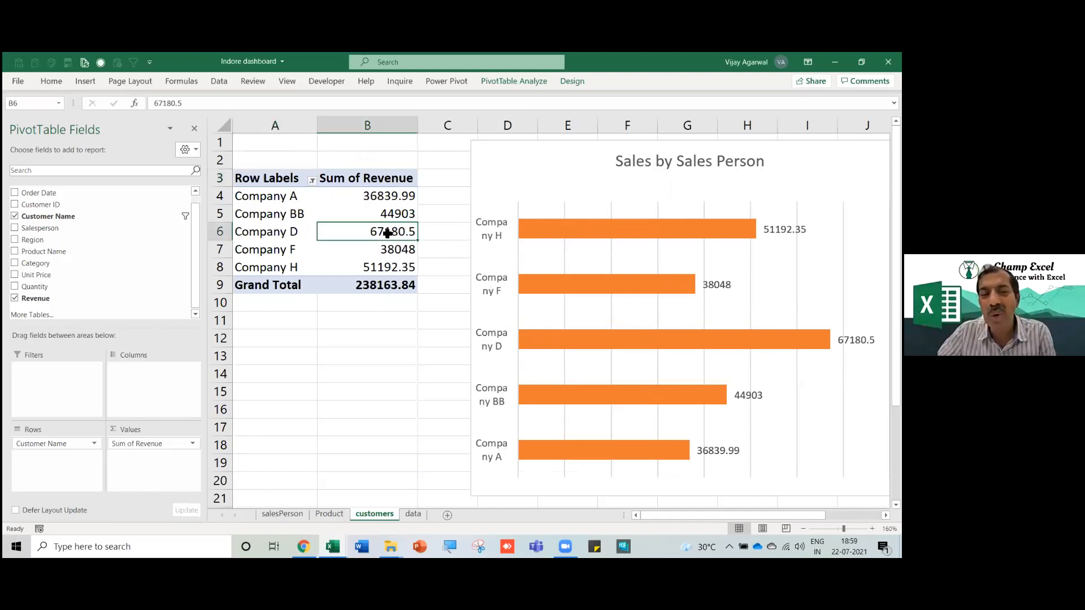
{"action": "right_click", "coordinate": [388, 232]}
{"action": "mouse_move", "coordinate": [442, 312]}
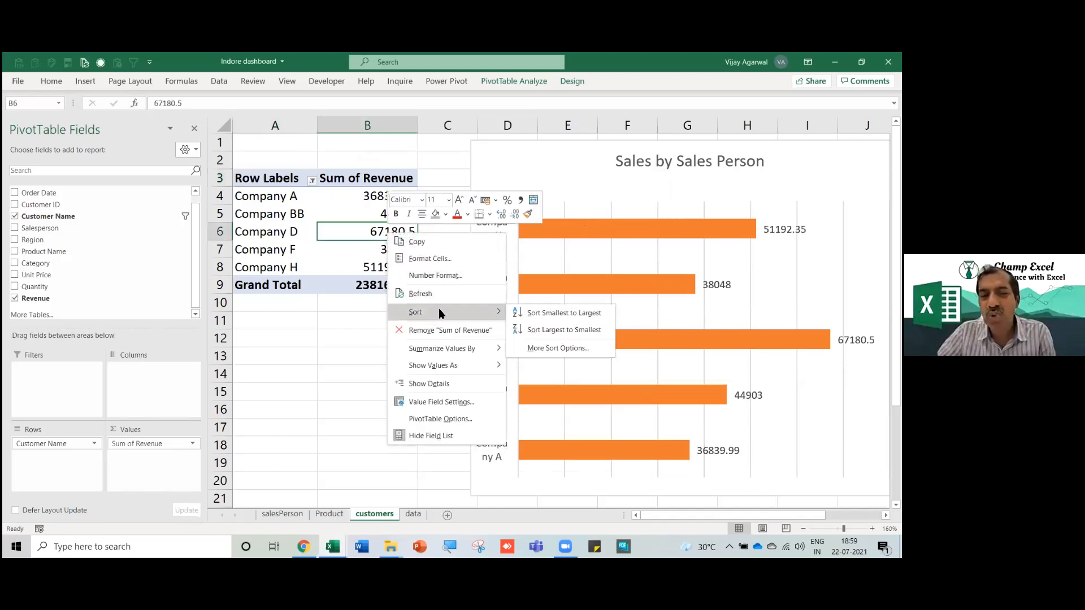
{"action": "left_click", "coordinate": [564, 315]}
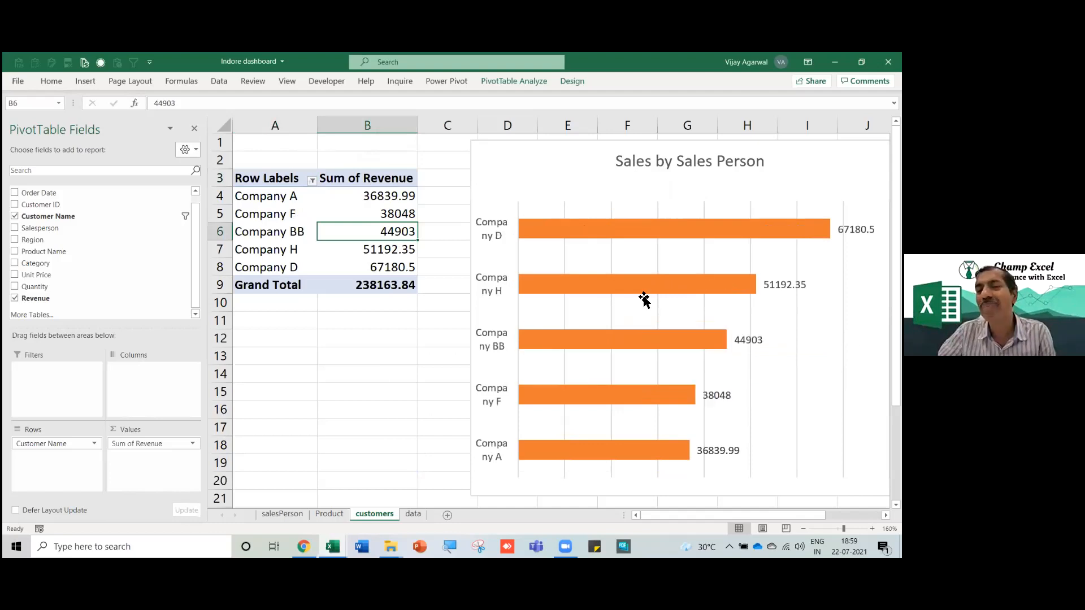
Fill the chart's revenue bars light green and reposition the customers sheet tab.
{"action": "left_click", "coordinate": [551, 236]}
{"action": "right_click", "coordinate": [552, 237]}
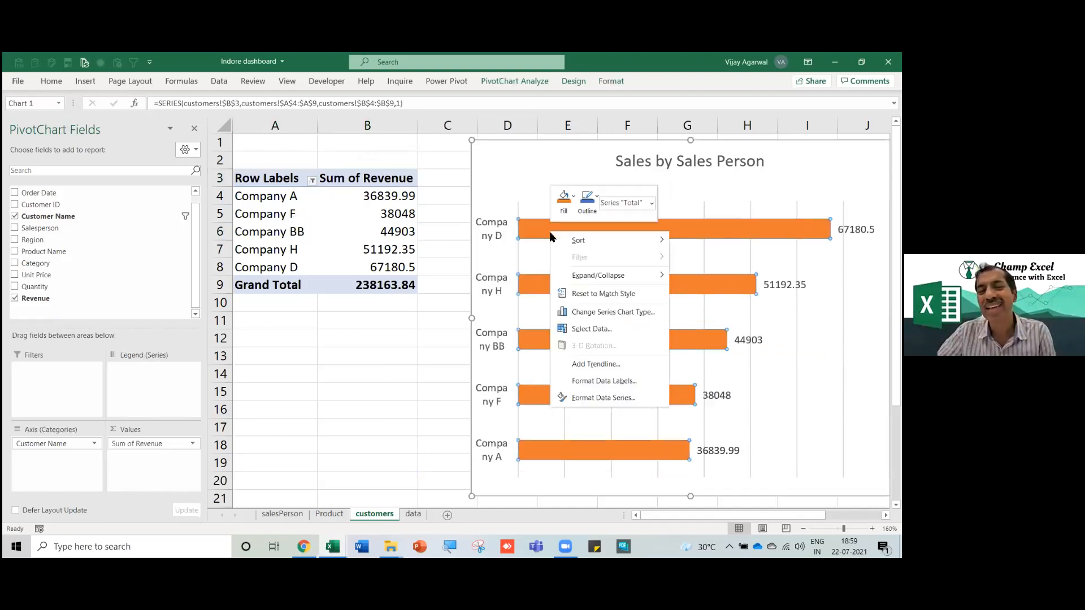
{"action": "left_click", "coordinate": [49, 85]}
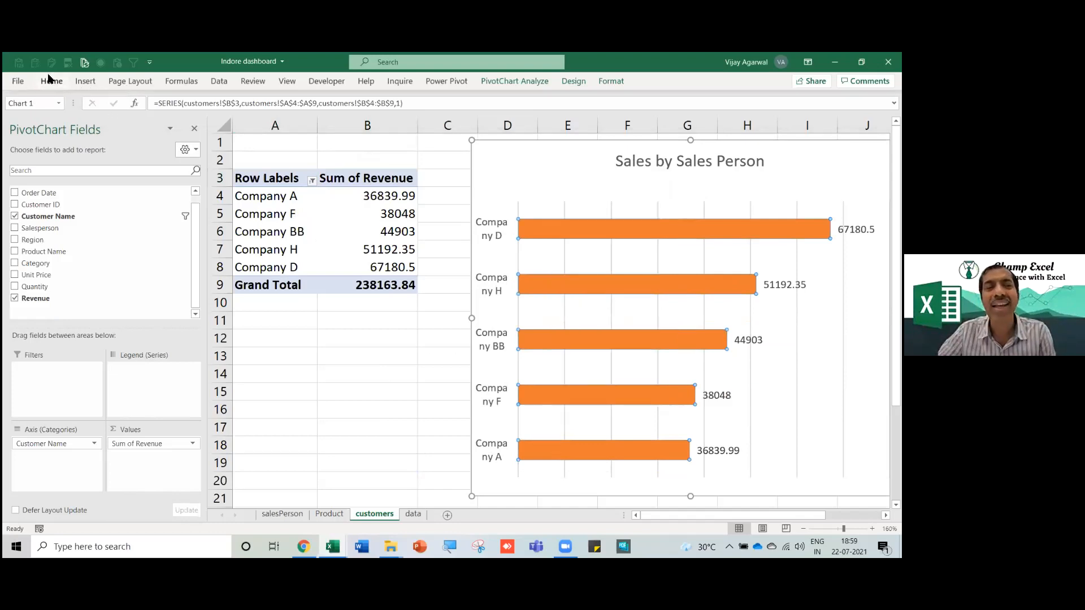
{"action": "left_click", "coordinate": [55, 85]}
{"action": "left_click", "coordinate": [202, 122]}
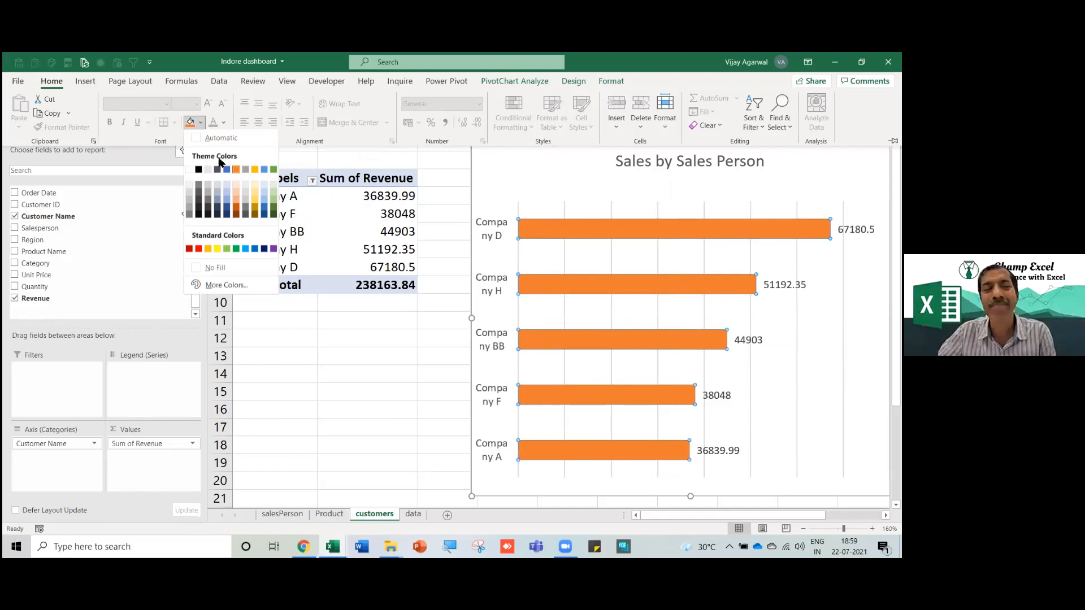
{"action": "left_click", "coordinate": [228, 251]}
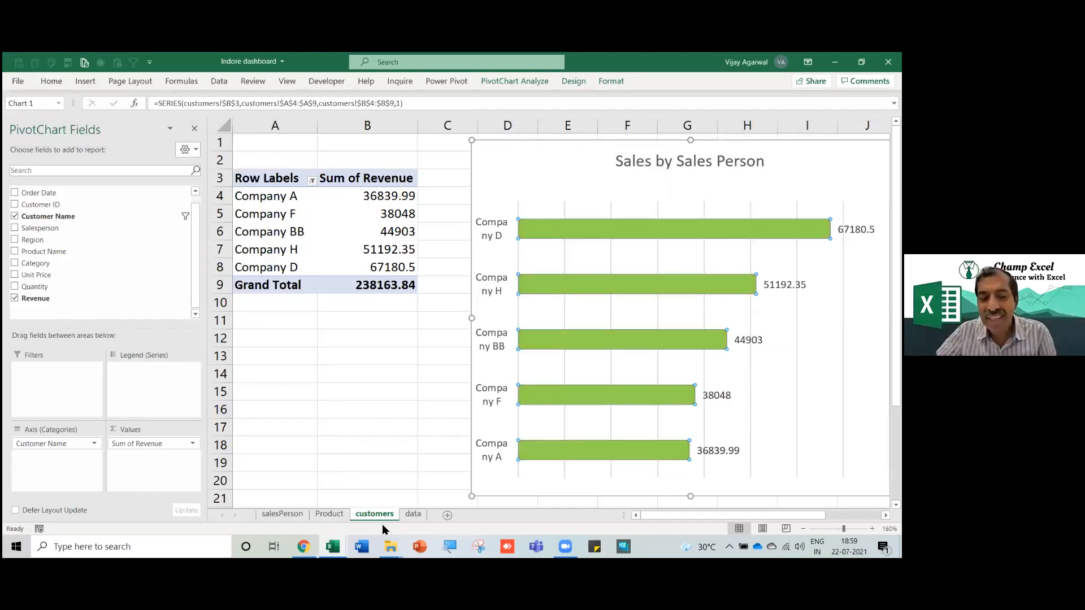
{"action": "left_click_drag", "start_coordinate": [389, 513], "coordinate": [413, 515]}
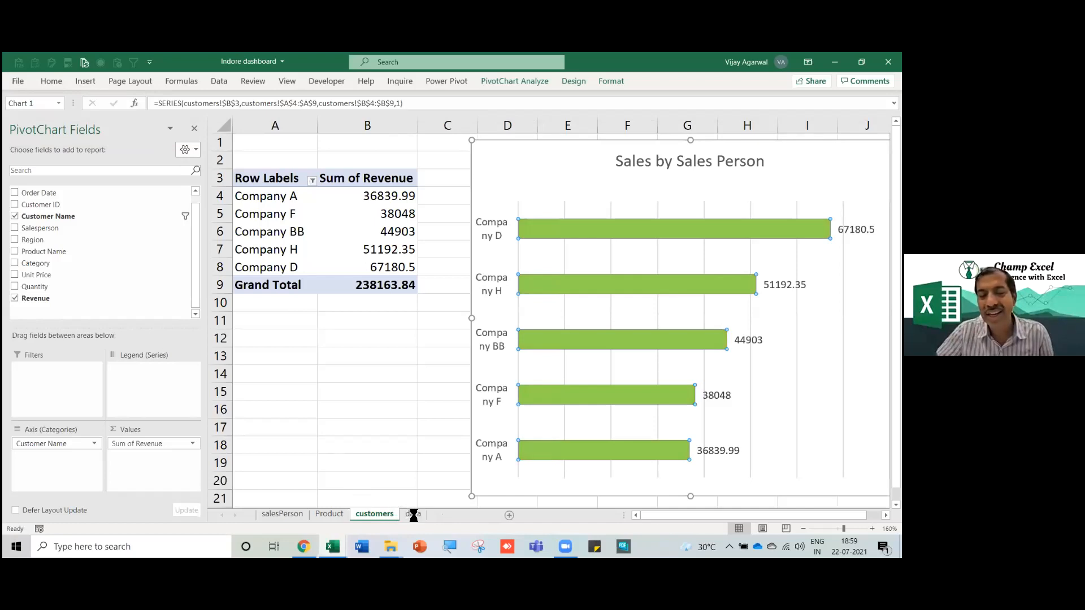
Rename customers (2) to Tredning and switch its pivot rows from Customer Name to Order Date.
{"action": "right_click", "coordinate": [412, 515]}
{"action": "left_click", "coordinate": [451, 389]}
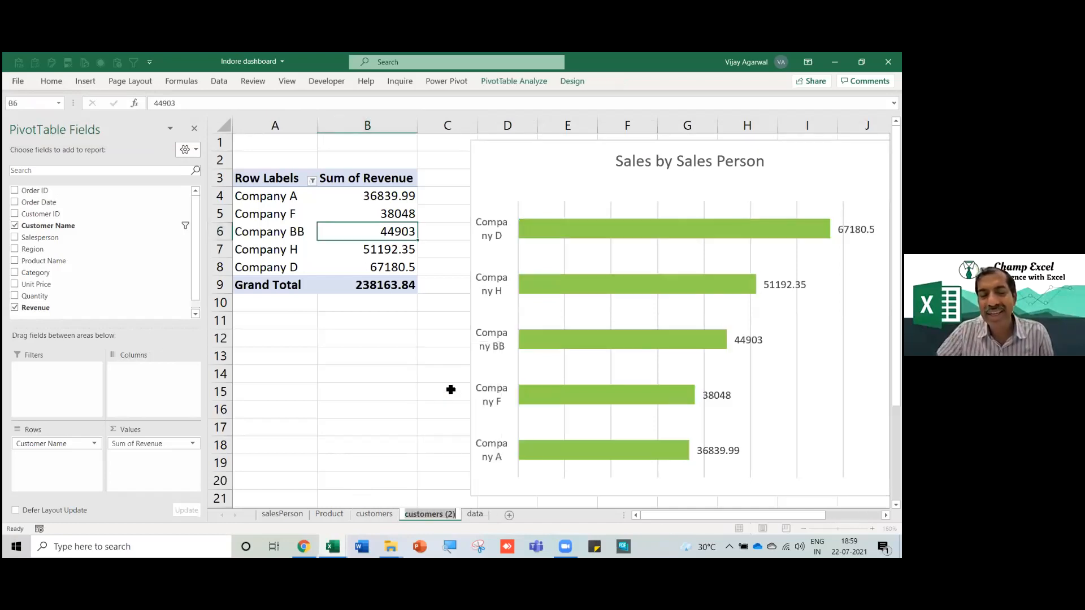
{"action": "type", "text": "Tredning"}
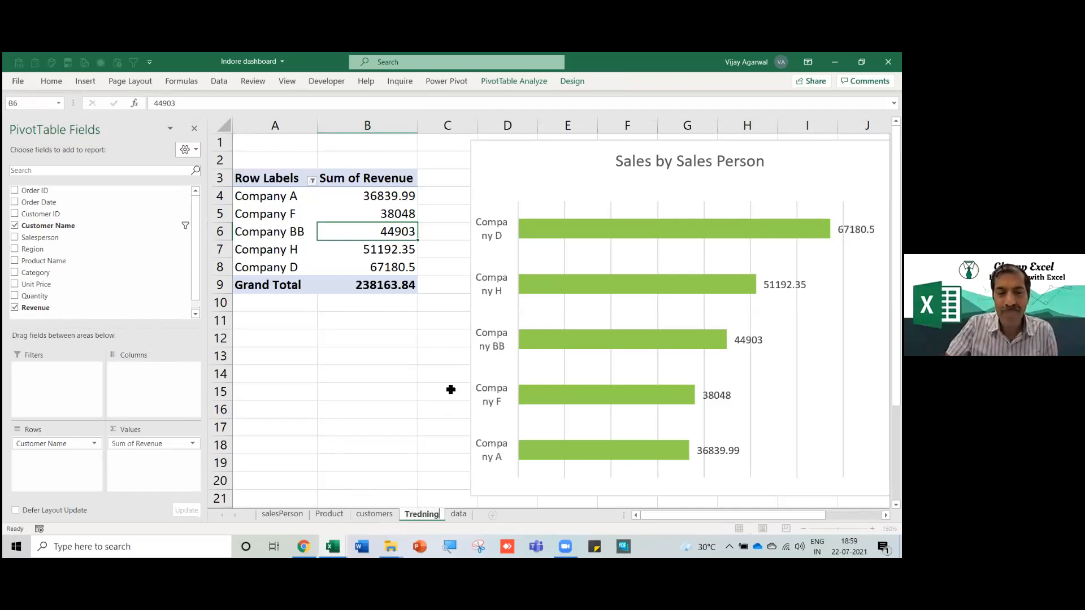
{"action": "key", "text": "Return"}
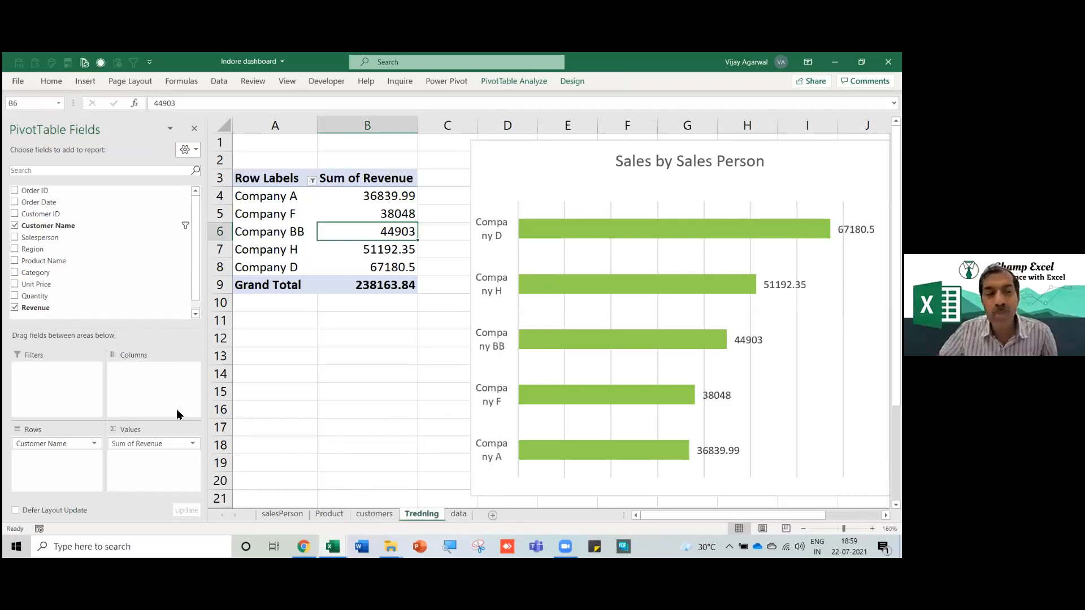
{"action": "left_click_drag", "start_coordinate": [56, 445], "coordinate": [122, 281]}
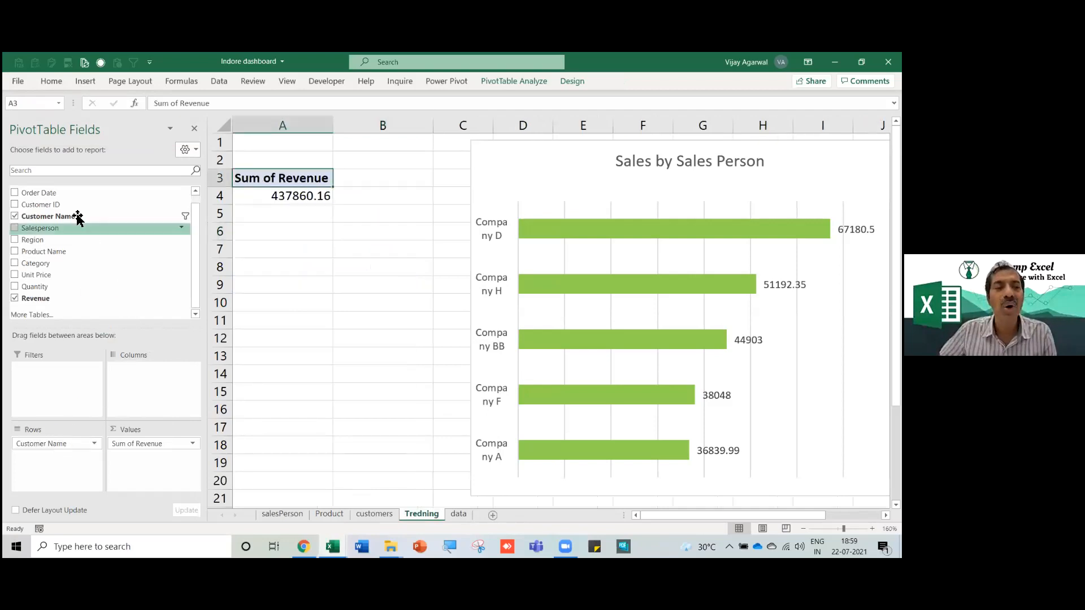
{"action": "left_click_drag", "start_coordinate": [40, 209], "coordinate": [55, 463]}
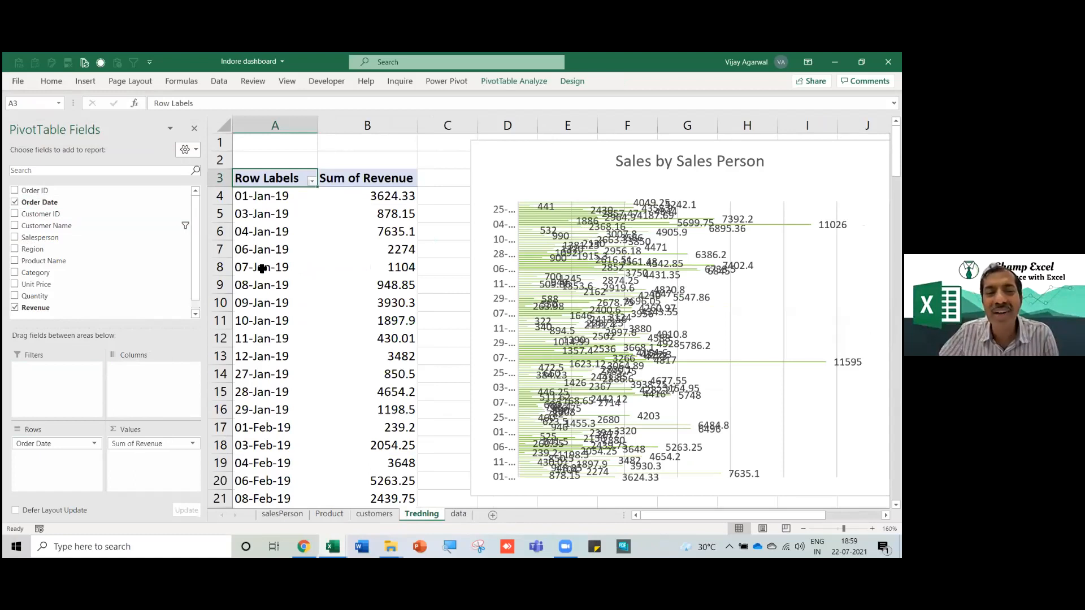
Check the daily revenue pivot from its first date down to the Grand Total.
{"action": "left_click", "coordinate": [262, 268]}
{"action": "left_click", "coordinate": [264, 310]}
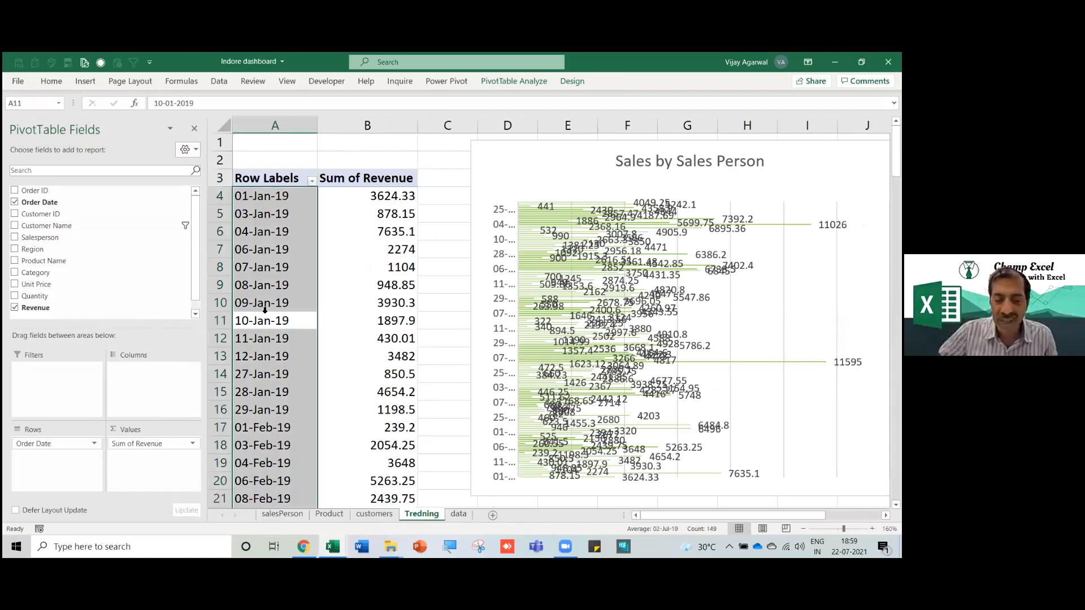
{"action": "key", "text": "ctrl+Down"}
{"action": "key", "text": "Down"}
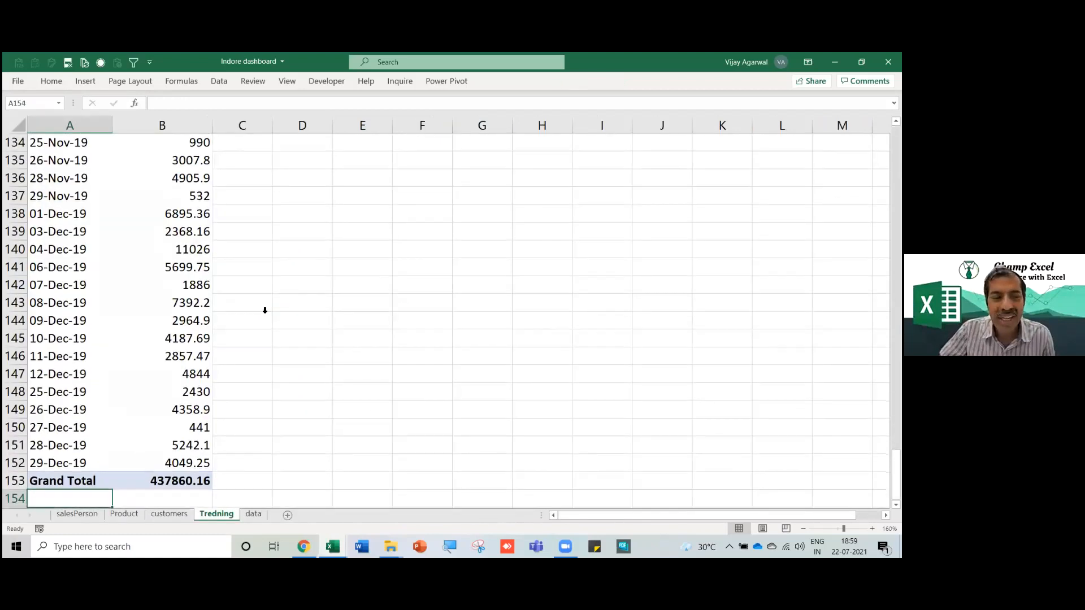
{"action": "key", "text": "Up"}
{"action": "key", "text": "ctrl+Up"}
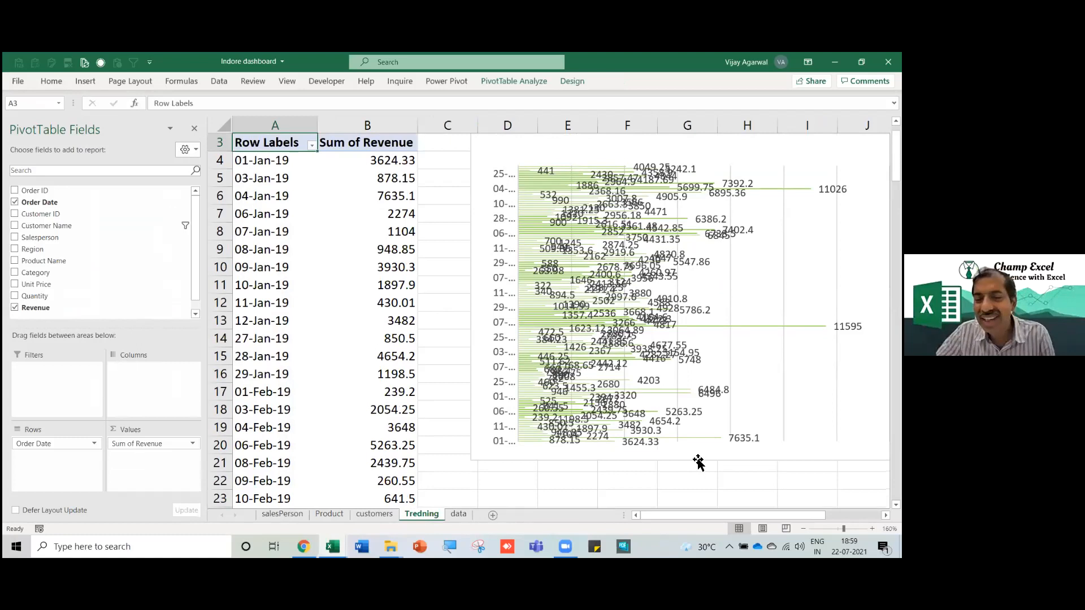
Make the pivot chart taller and narrower and move it right of column B.
{"action": "left_click_drag", "start_coordinate": [660, 460], "coordinate": [552, 448]}
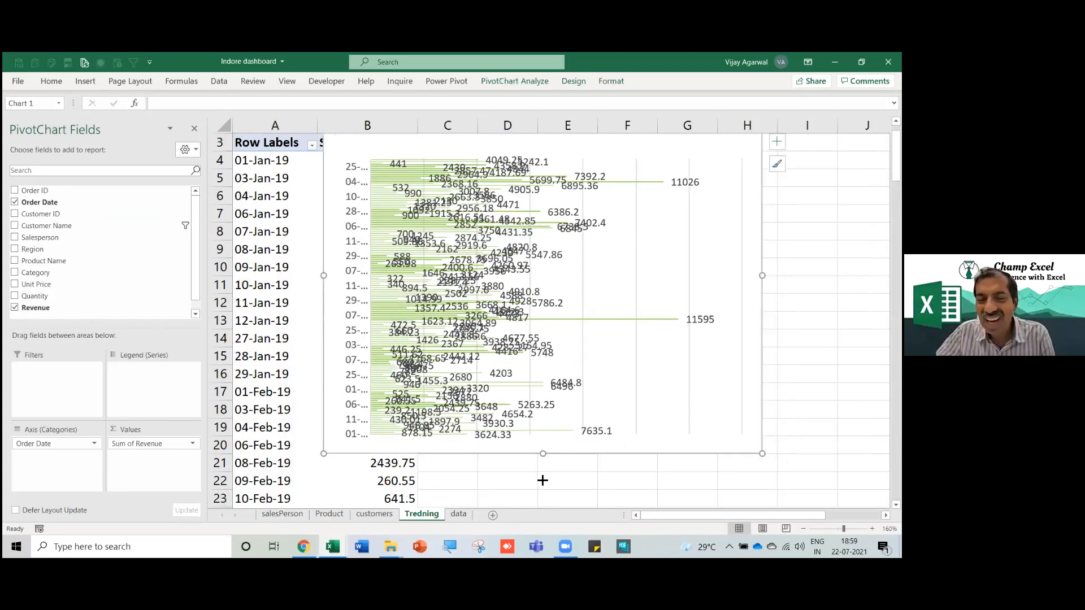
{"action": "scroll", "coordinate": [539, 503], "scroll_direction": "down", "scroll_amount": 1}
{"action": "left_click_drag", "start_coordinate": [536, 524], "coordinate": [536, 525]}
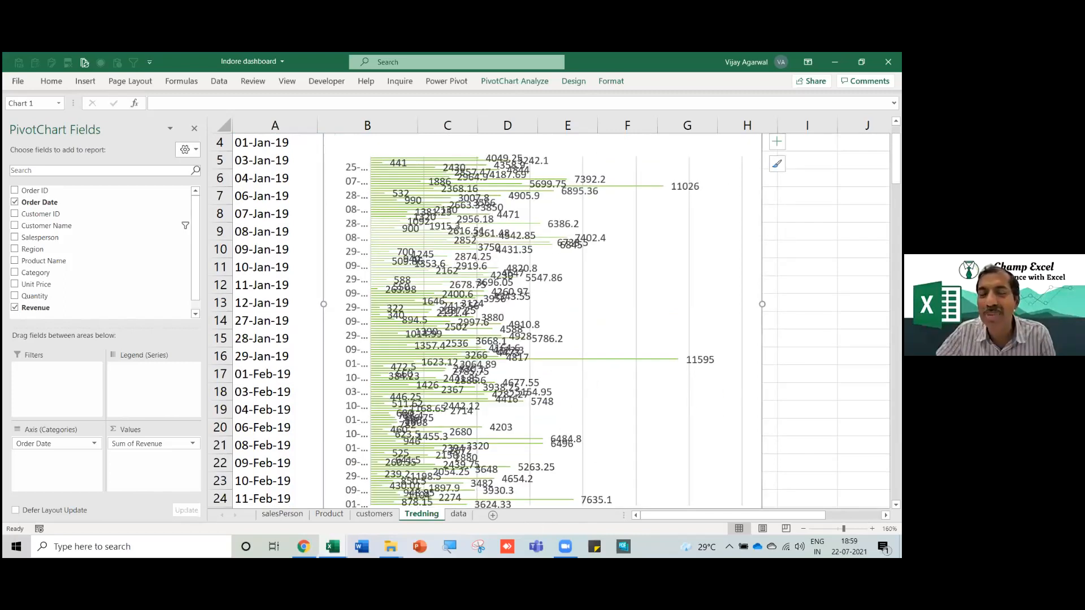
{"action": "left_click_drag", "start_coordinate": [762, 304], "coordinate": [688, 304]}
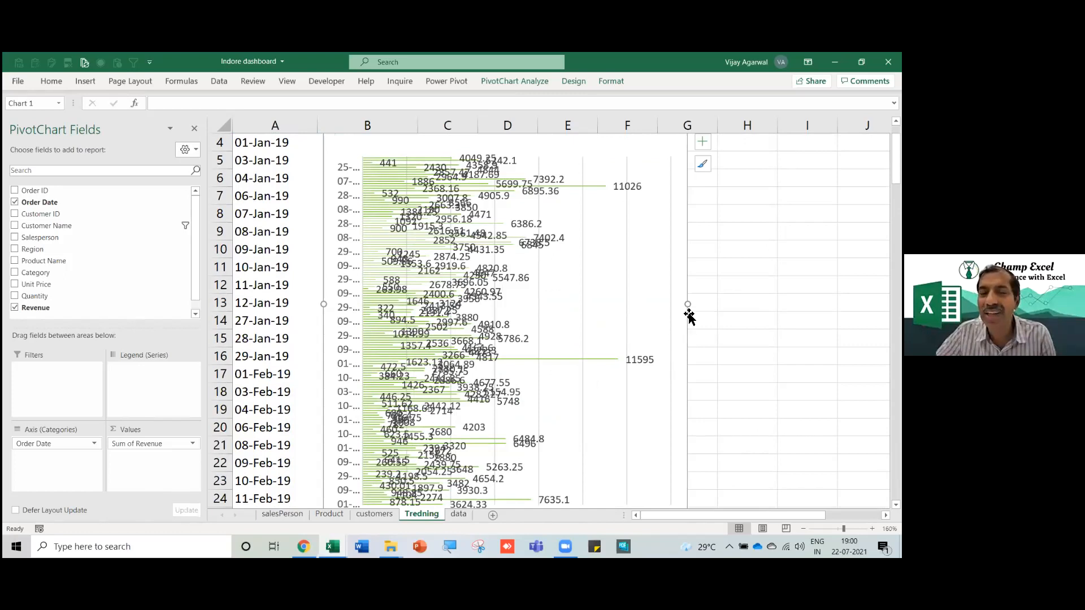
{"action": "left_click_drag", "start_coordinate": [688, 306], "coordinate": [694, 304]}
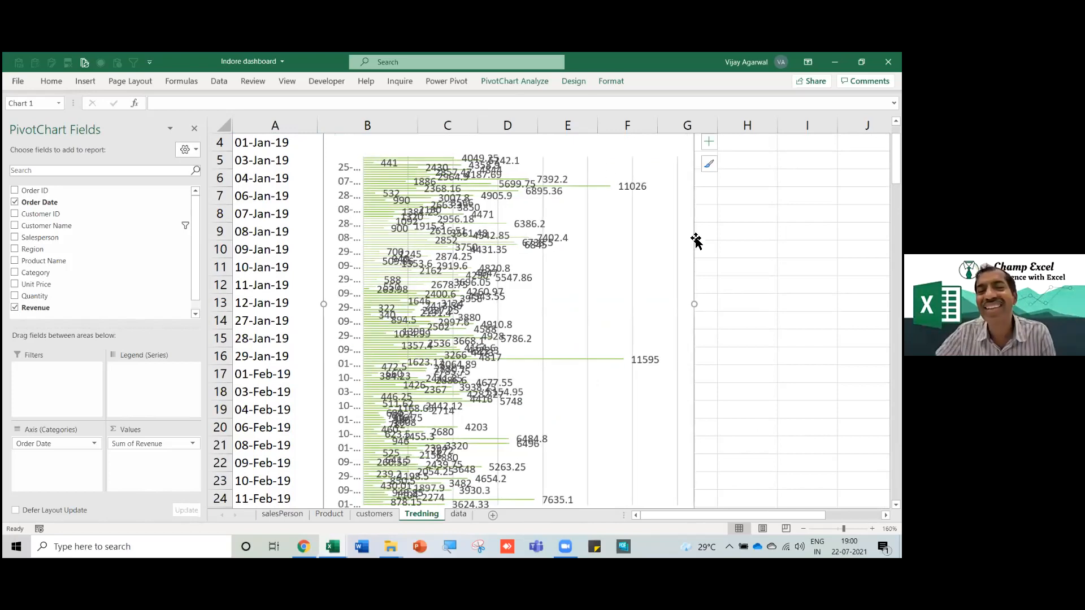
{"action": "left_click_drag", "start_coordinate": [616, 237], "coordinate": [711, 237]}
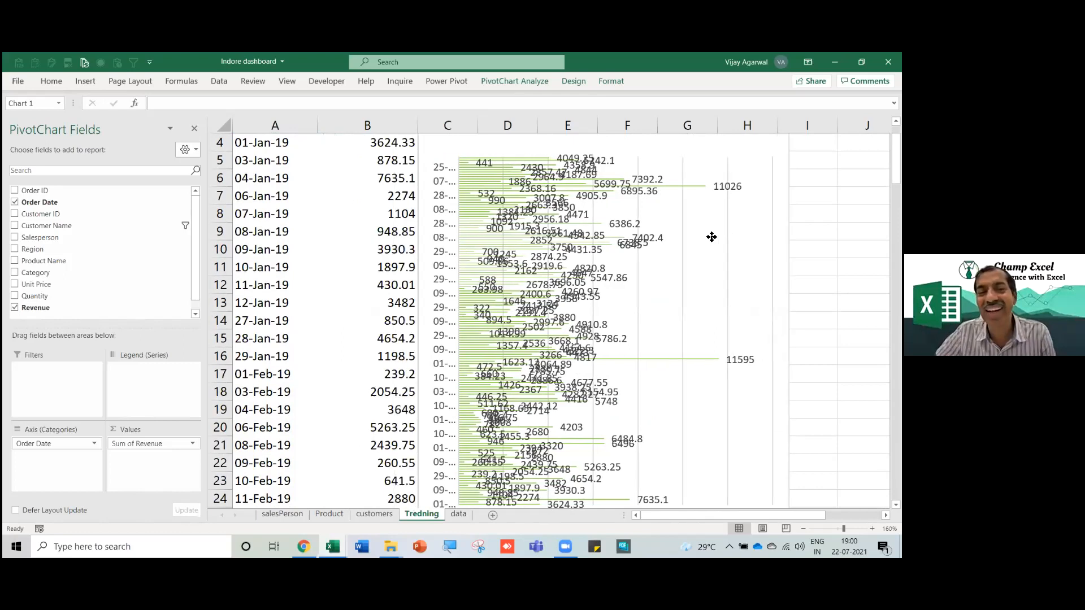
{"action": "left_click", "coordinate": [269, 253]}
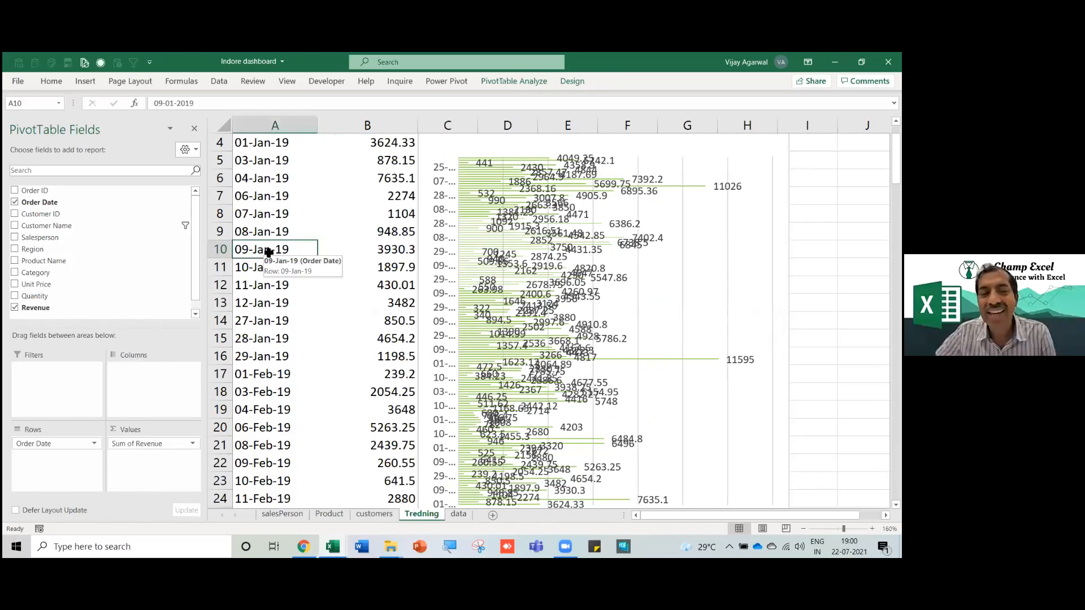
Group the order dates by Months, allowing data replacement in the Product and customers sheets.
{"action": "right_click", "coordinate": [269, 253]}
{"action": "left_click", "coordinate": [303, 385]}
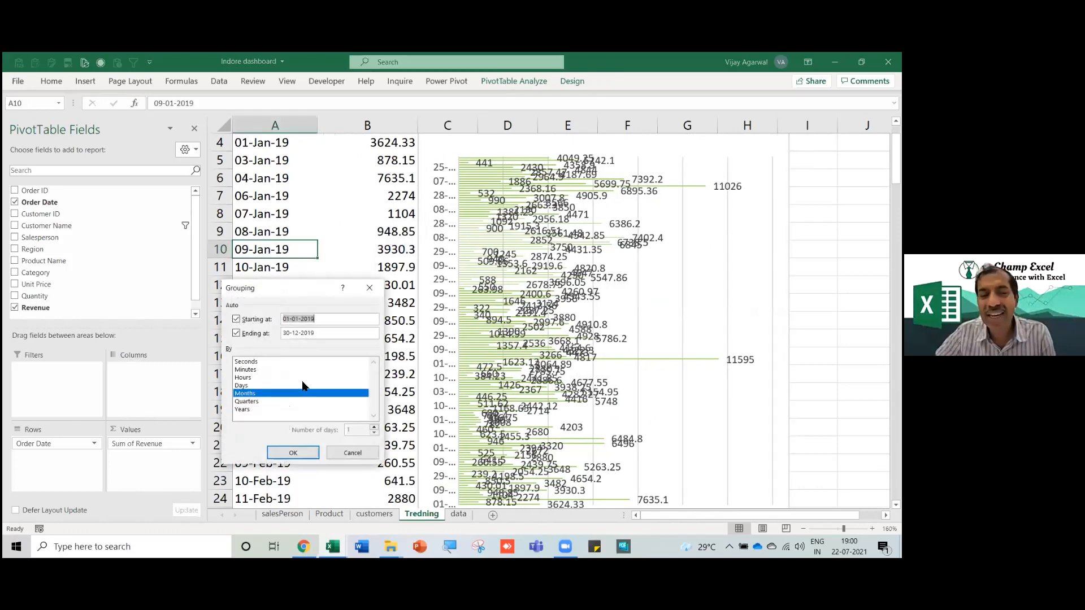
{"action": "left_click_drag", "start_coordinate": [270, 293], "coordinate": [417, 167]}
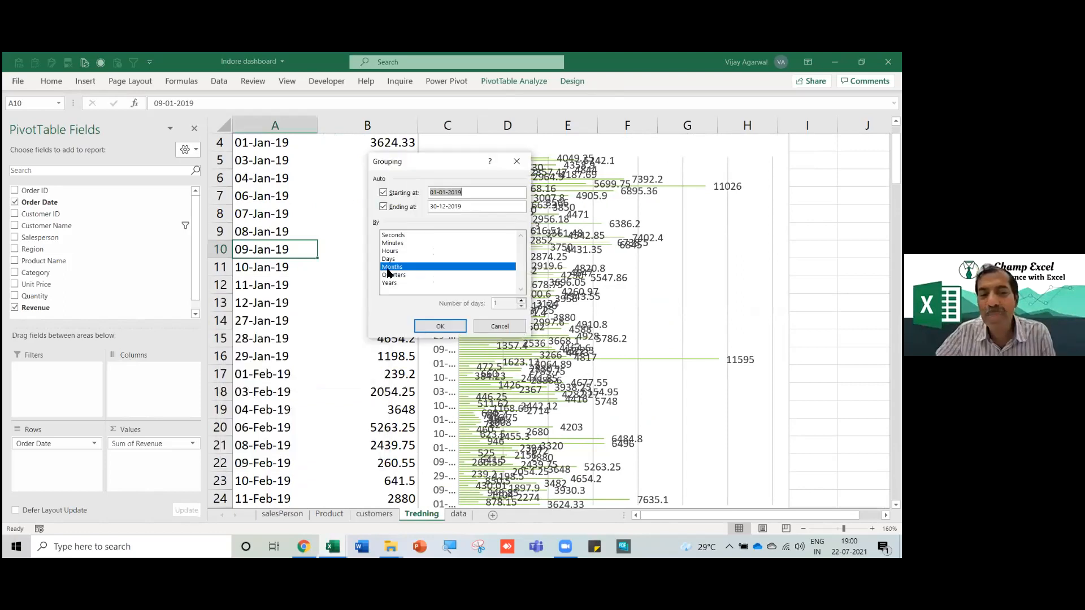
{"action": "left_click", "coordinate": [441, 326]}
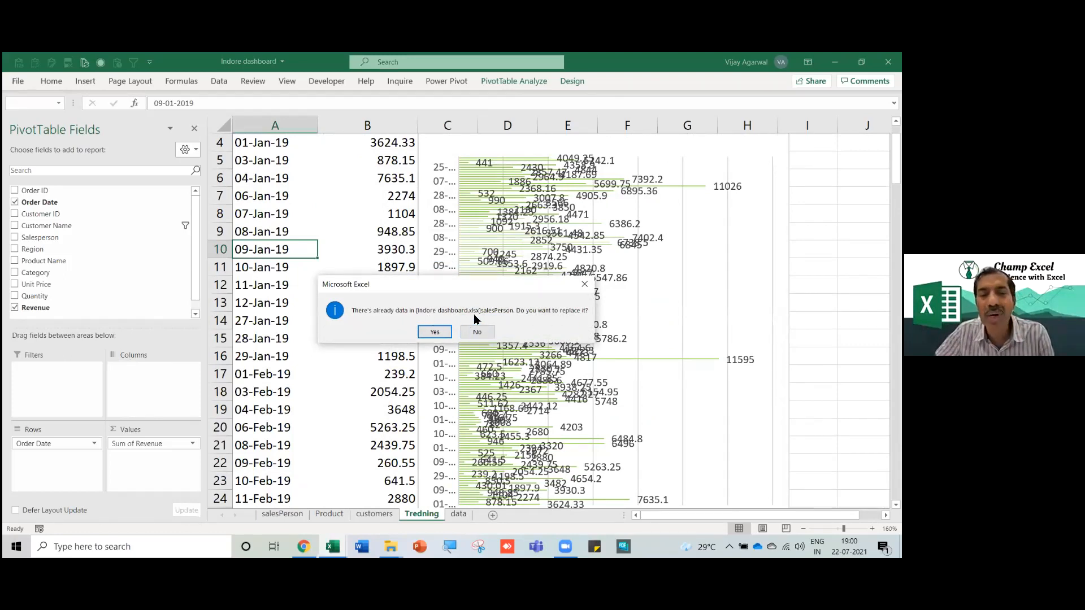
{"action": "left_click", "coordinate": [436, 337]}
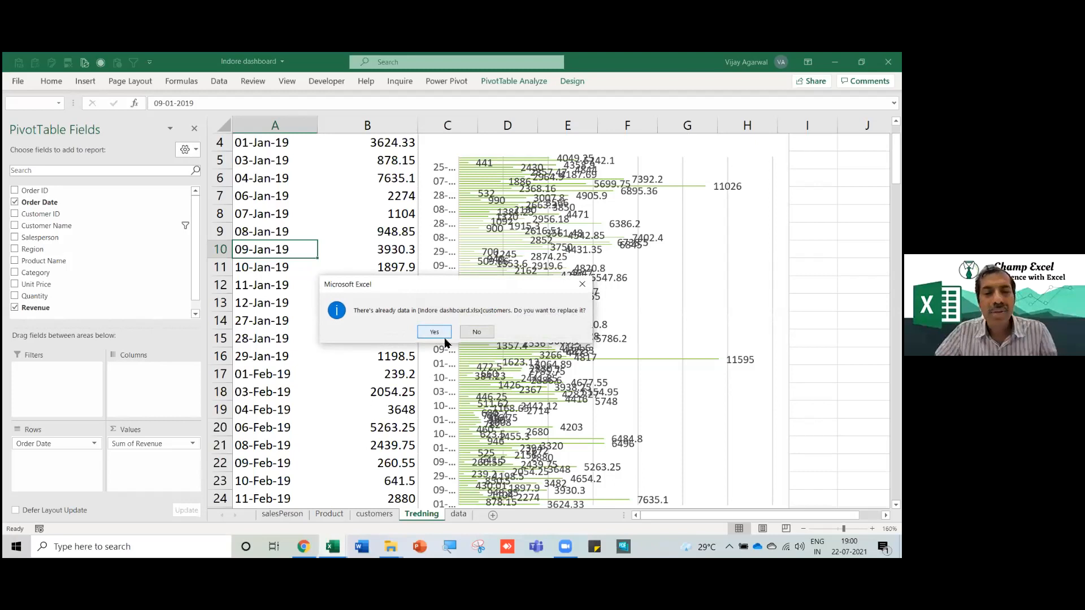
{"action": "left_click", "coordinate": [437, 335]}
Shift the pivot chart right and check the pivot's last rows and Grand Total.
{"action": "left_click", "coordinate": [287, 283]}
{"action": "scroll", "coordinate": [287, 277], "scroll_direction": "up", "scroll_amount": 1}
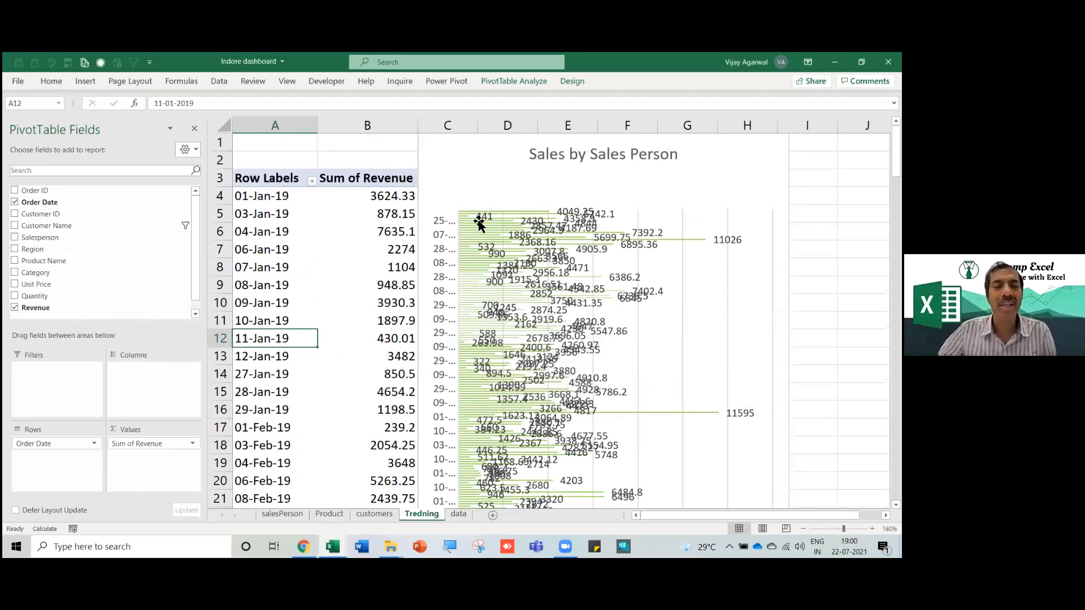
{"action": "left_click", "coordinate": [471, 213]}
{"action": "left_click_drag", "start_coordinate": [471, 213], "coordinate": [603, 213]}
{"action": "scroll", "coordinate": [329, 331], "scroll_direction": "down", "scroll_amount": 3}
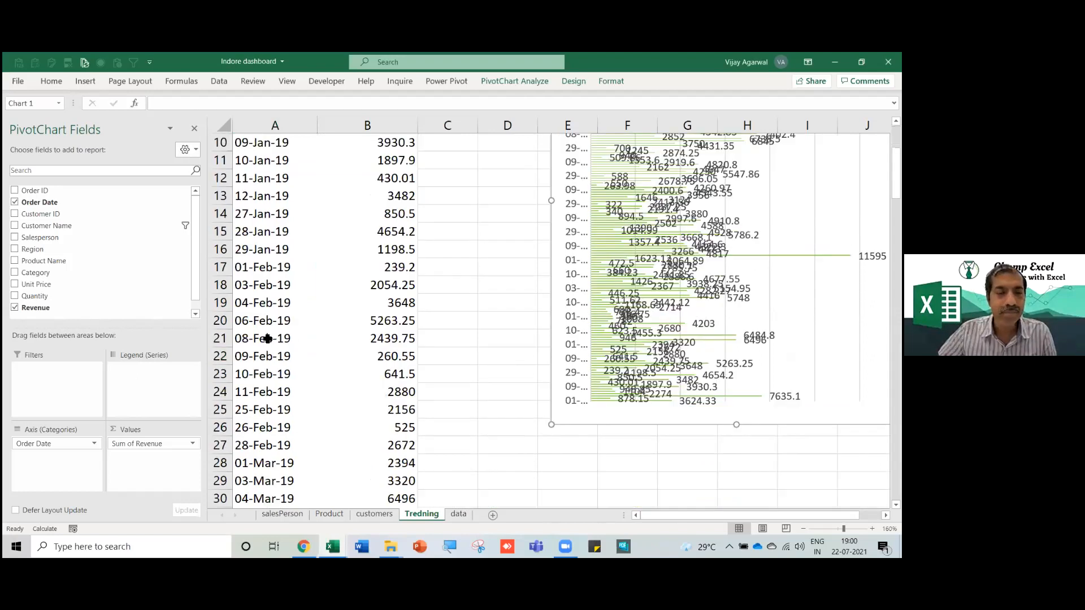
{"action": "left_click", "coordinate": [268, 339]}
{"action": "key", "text": "ctrl+Down"}
{"action": "key", "text": "Down"}
{"action": "key", "text": "Down"}
{"action": "key", "text": "Up"}
{"action": "key", "text": "Up"}
{"action": "key", "text": "ctrl+Up"}
{"action": "key", "text": "ctrl+Home"}
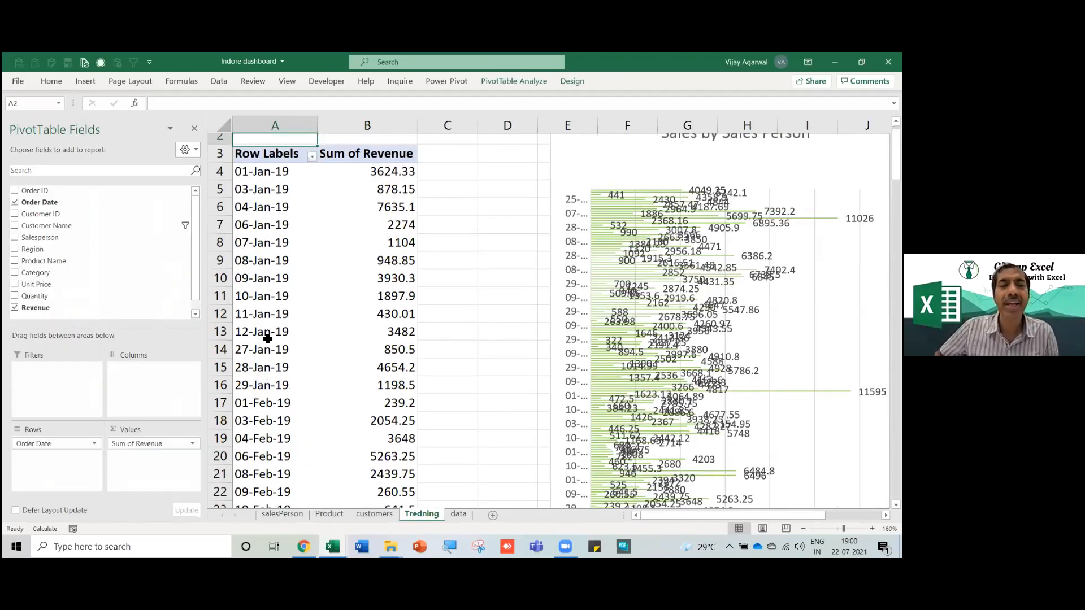
Remove Order Date from the pivot rows and add it back.
{"action": "left_click", "coordinate": [67, 284]}
{"action": "left_click_drag", "start_coordinate": [58, 441], "coordinate": [85, 272]}
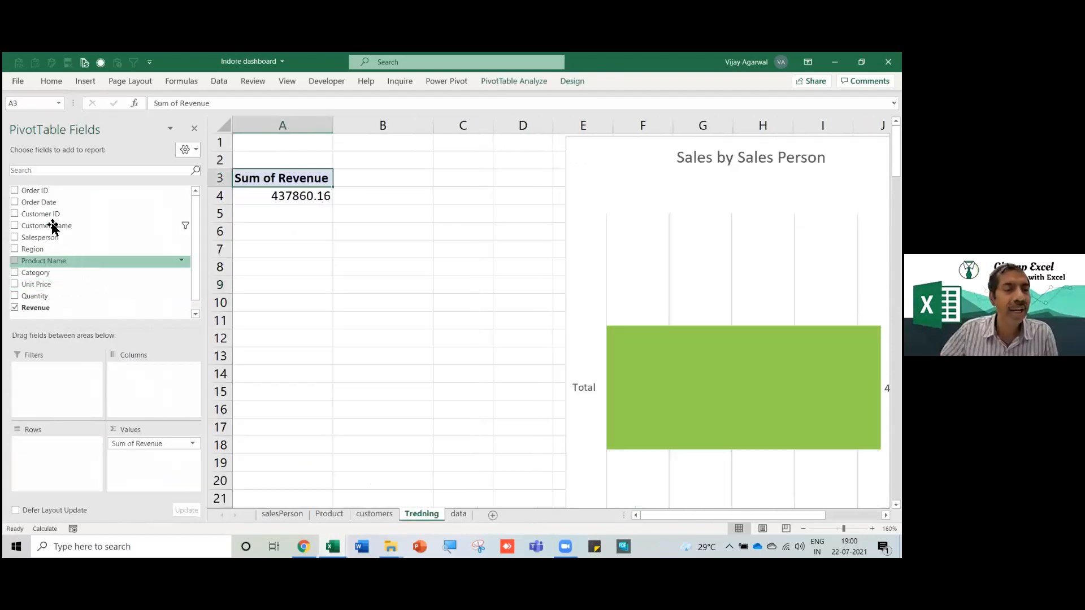
{"action": "left_click_drag", "start_coordinate": [58, 215], "coordinate": [55, 459]}
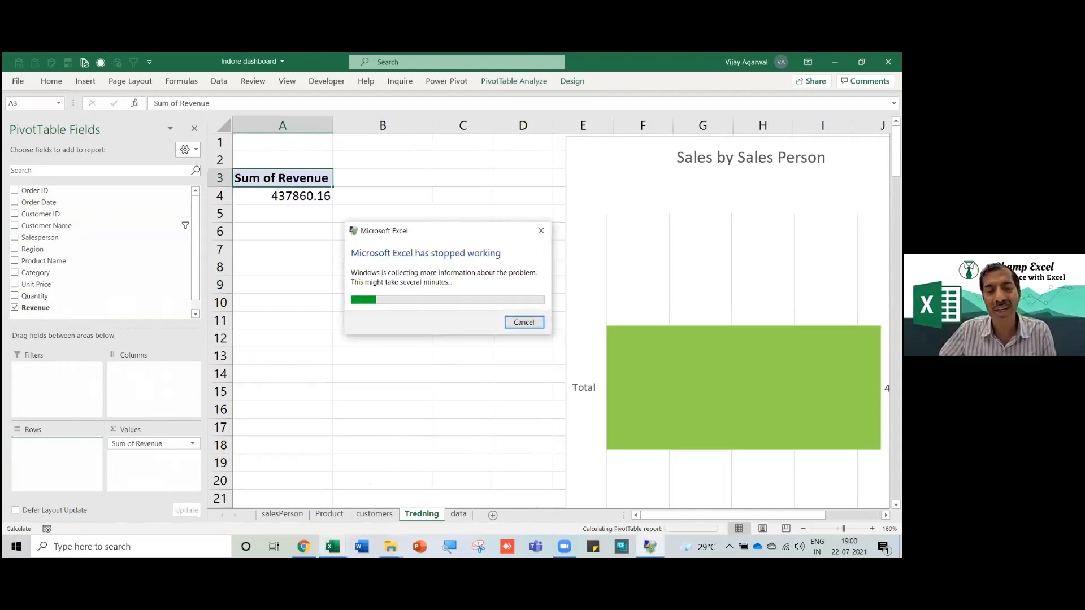
Wait for Excel to restart and reopen the repaired Indore dashboard with its Document Recovery list.
{"action": "mouse_move", "coordinate": [333, 546]}
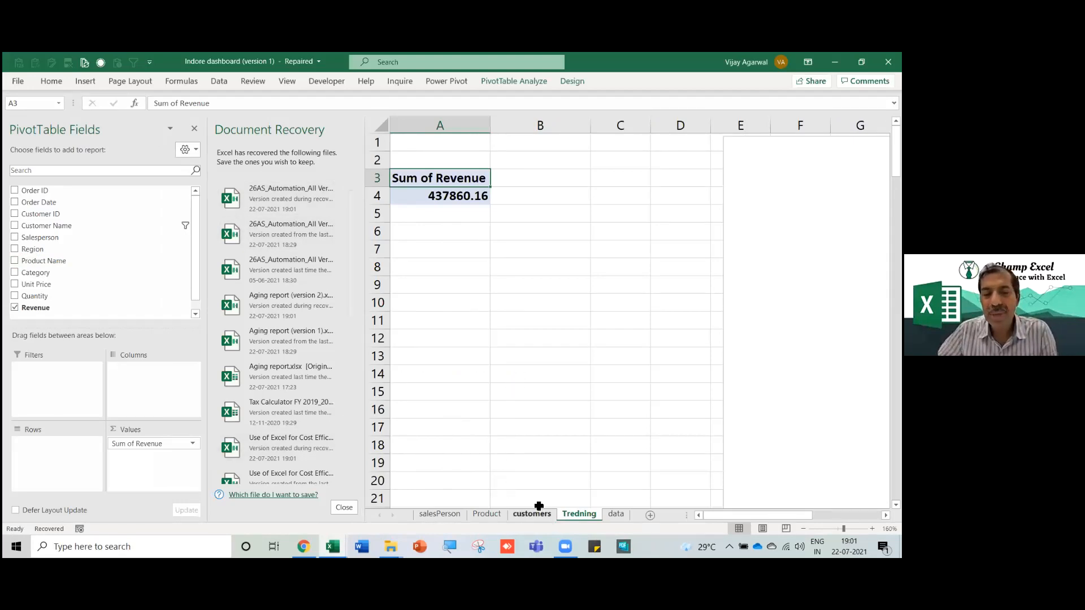
Save the recovered workbook as 'indore 2', keeping Excel's repairs.
{"action": "left_click", "coordinate": [446, 198]}
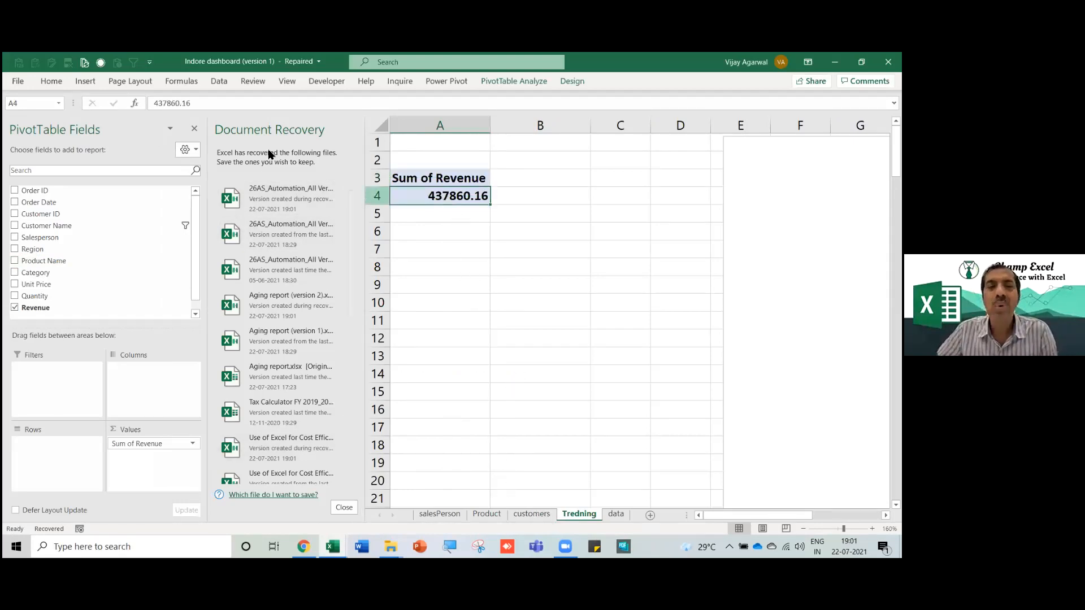
{"action": "left_click", "coordinate": [19, 80]}
{"action": "left_click", "coordinate": [37, 238]}
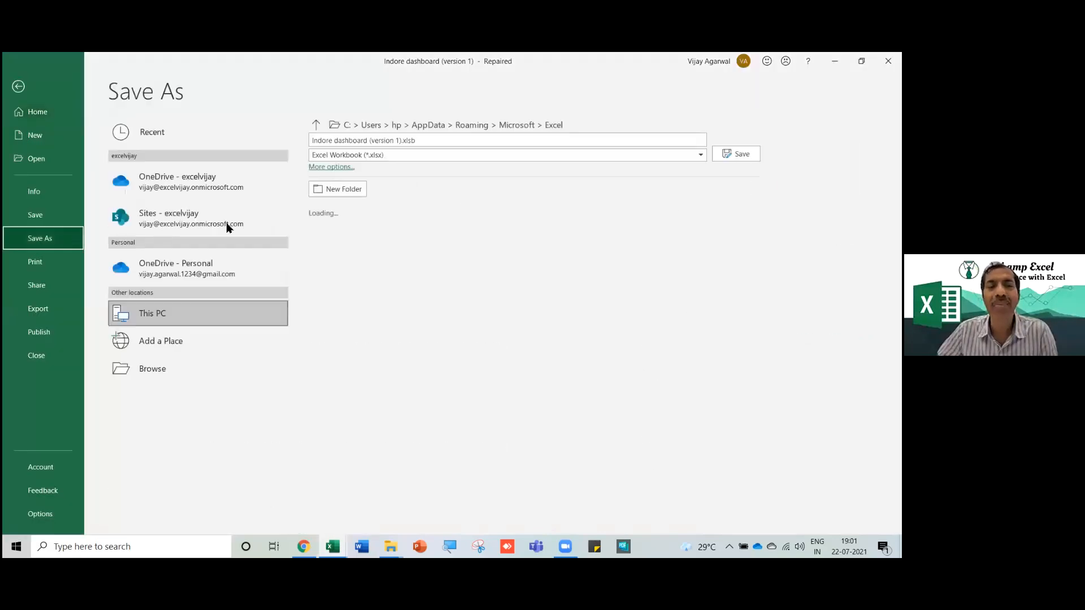
{"action": "left_click", "coordinate": [436, 140]}
{"action": "type", "text": "indore 2"}
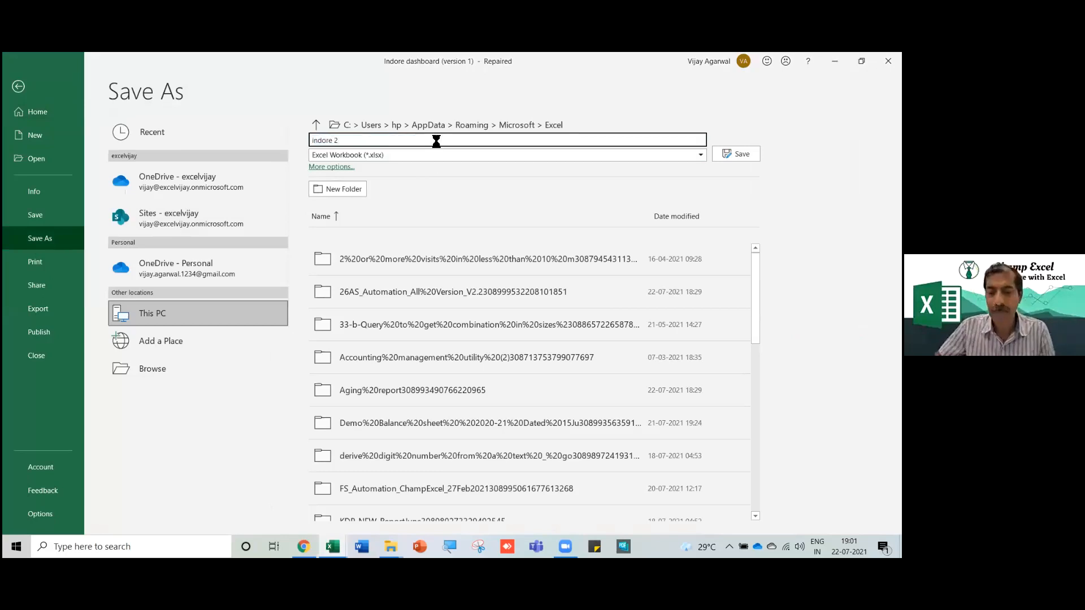
{"action": "key", "text": "Return"}
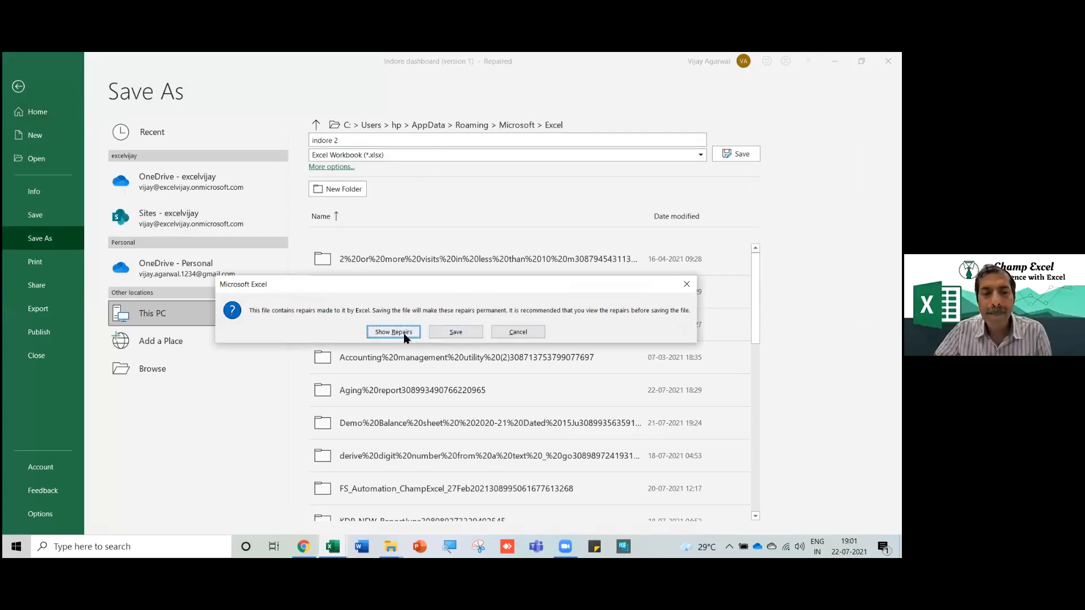
{"action": "left_click", "coordinate": [457, 333]}
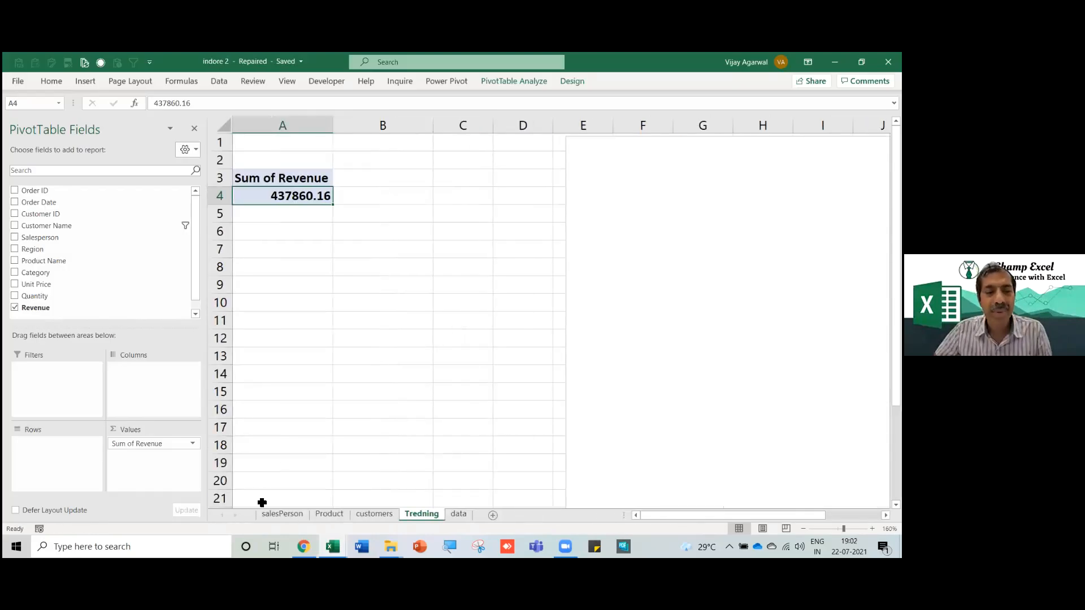
On Tredning, add Order Date to Rows for Jan–Dec totals and place the chart beside the pivot.
{"action": "left_click", "coordinate": [305, 322]}
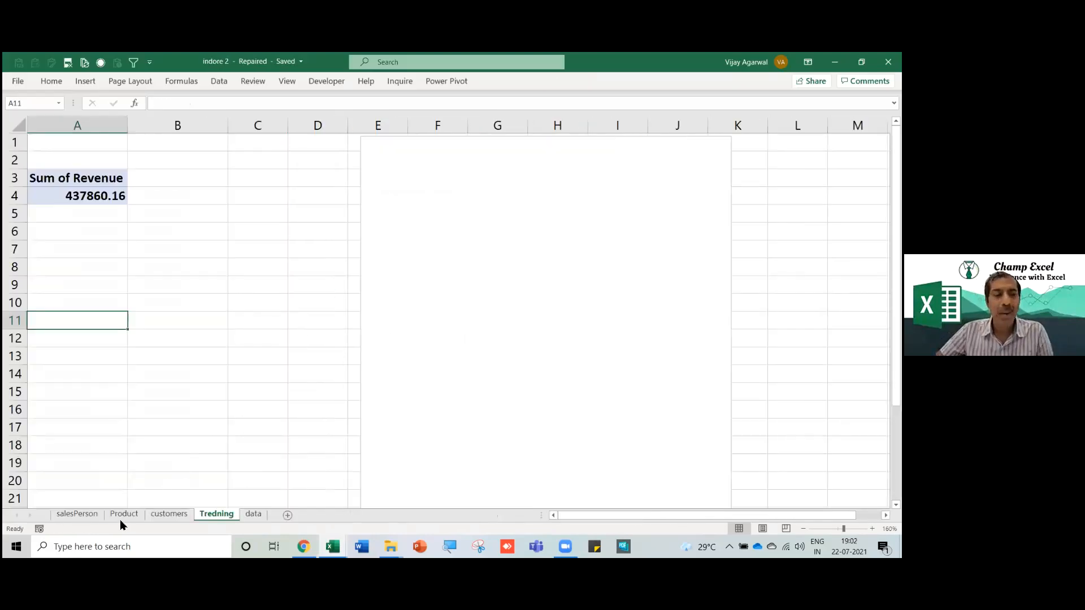
{"action": "left_click", "coordinate": [161, 515]}
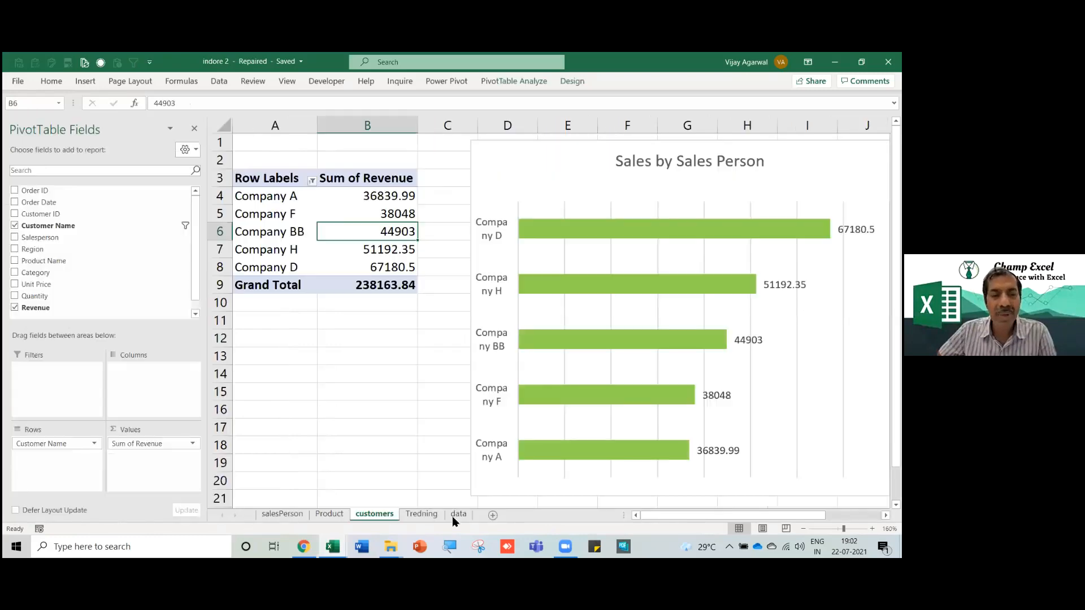
{"action": "left_click", "coordinate": [423, 514]}
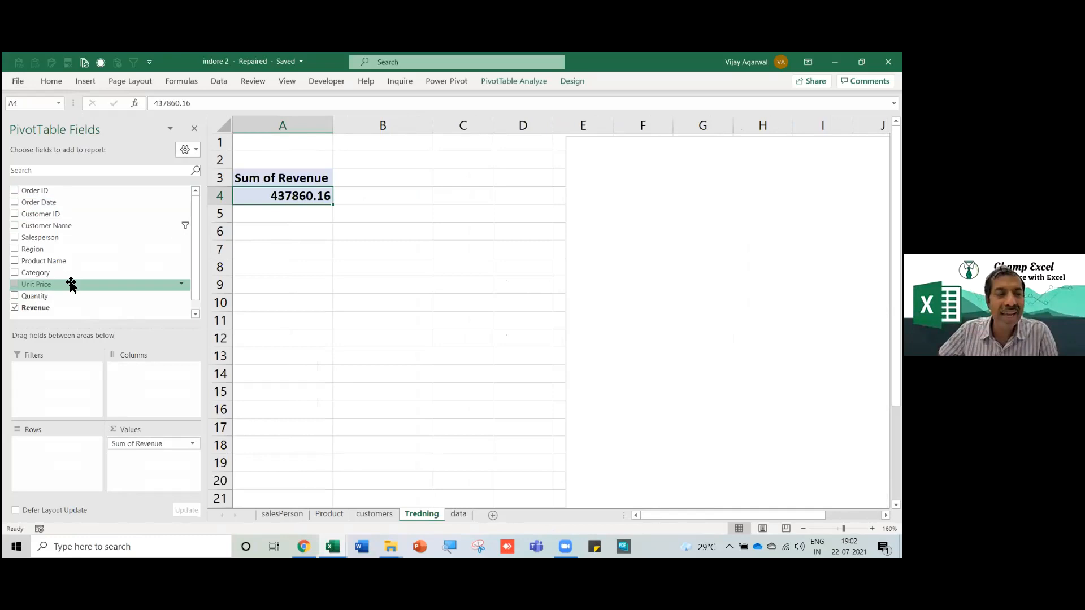
{"action": "left_click_drag", "start_coordinate": [48, 230], "coordinate": [60, 458]}
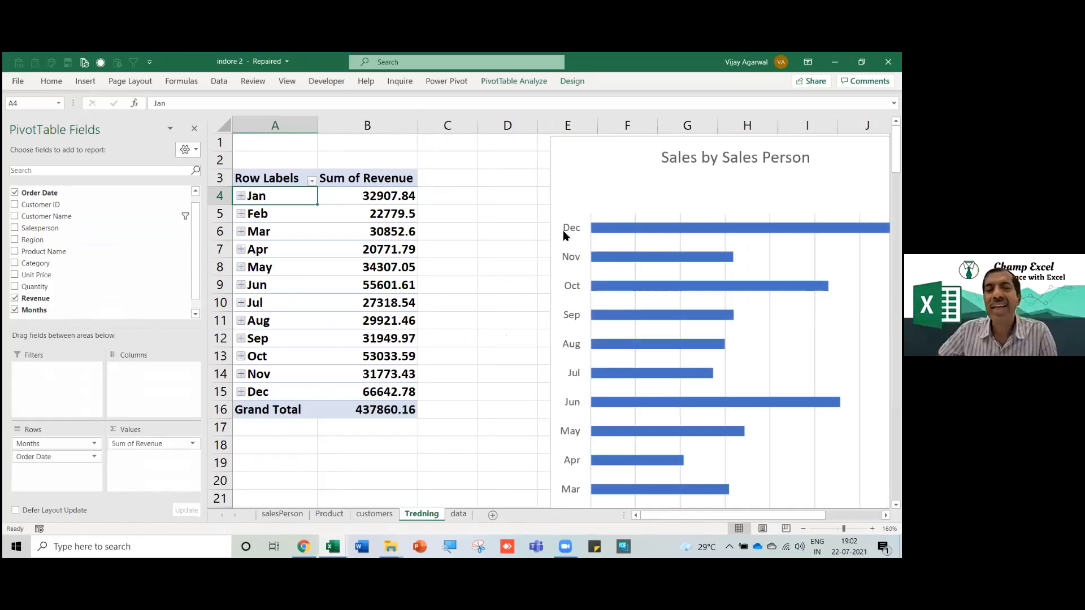
{"action": "left_click_drag", "start_coordinate": [548, 225], "coordinate": [469, 222]}
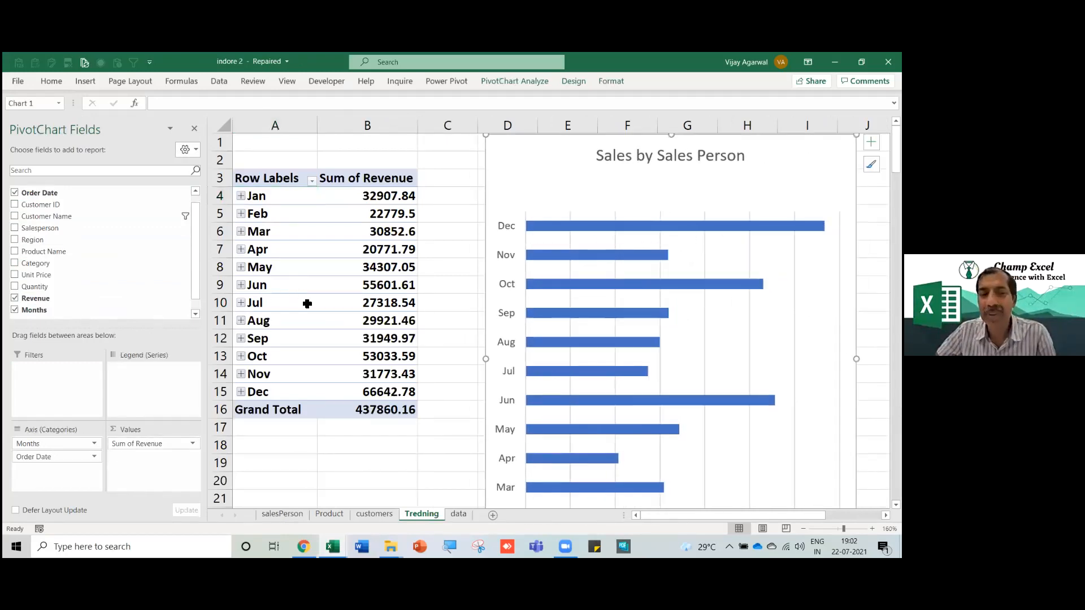
{"action": "left_click_drag", "start_coordinate": [488, 225], "coordinate": [394, 236]}
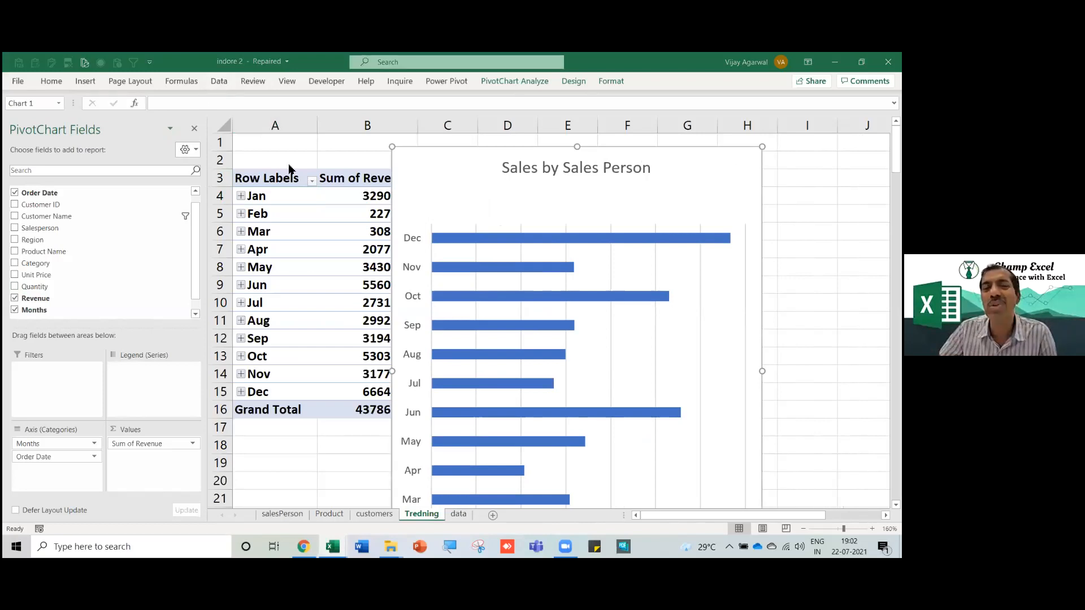
Change the monthly revenue pivot chart to a line chart.
{"action": "left_click", "coordinate": [497, 82]}
{"action": "left_click", "coordinate": [575, 82]}
{"action": "left_click", "coordinate": [631, 123]}
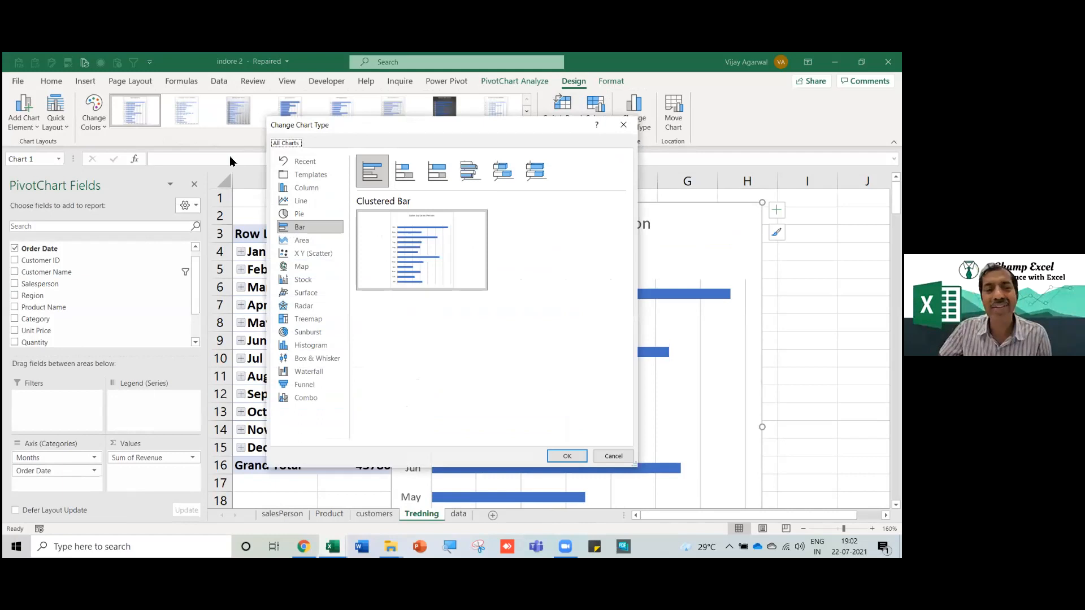
{"action": "left_click", "coordinate": [290, 202]}
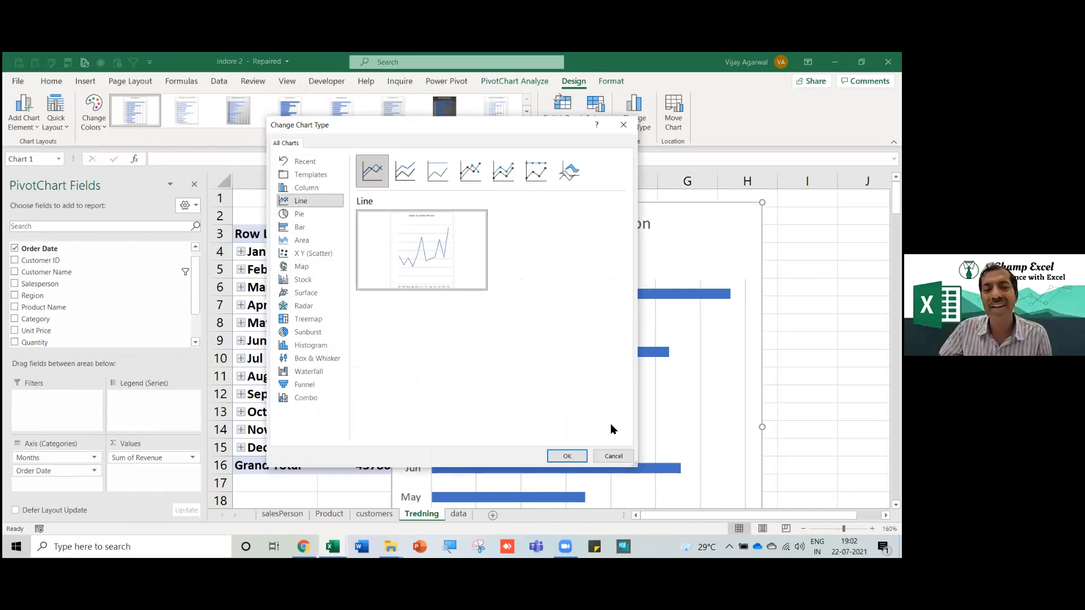
{"action": "left_click", "coordinate": [576, 456]}
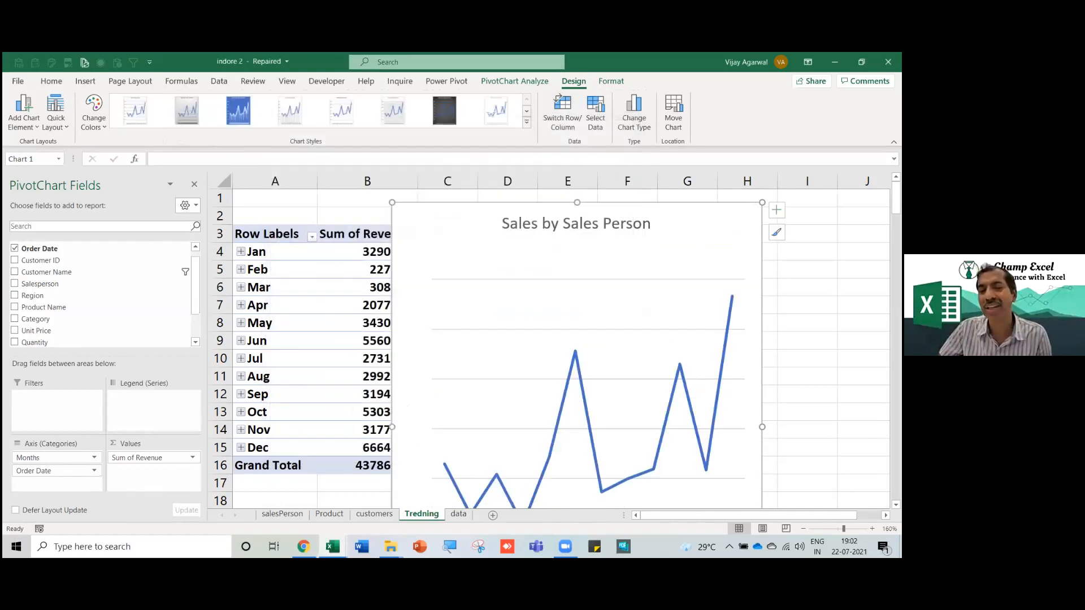
Widen the line chart and reposition it over the sheet's top rows.
{"action": "left_click_drag", "start_coordinate": [762, 427], "coordinate": [870, 427]}
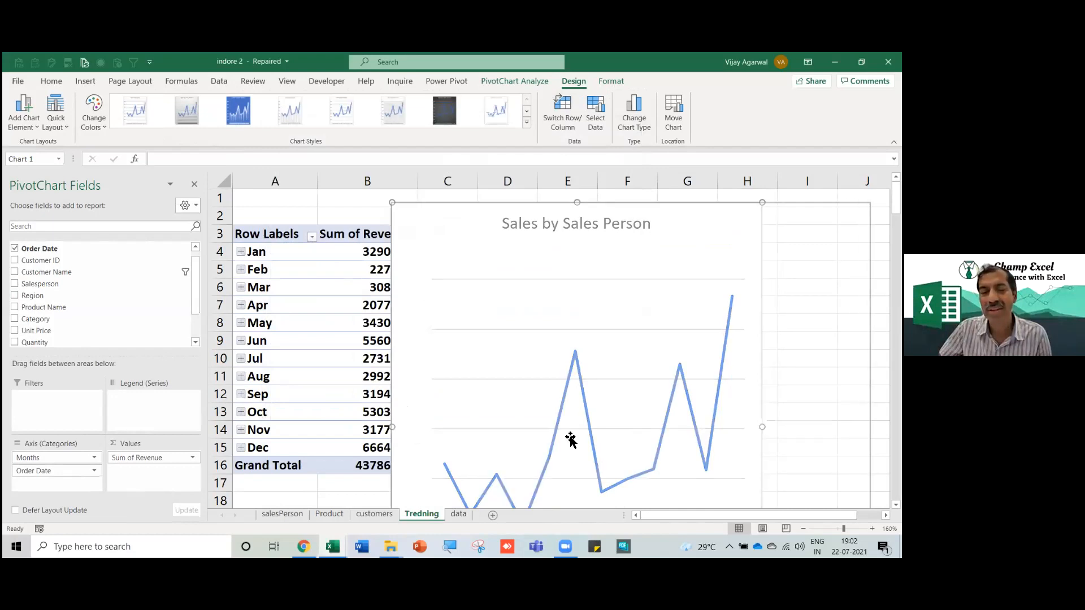
{"action": "left_click_drag", "start_coordinate": [325, 419], "coordinate": [323, 424]}
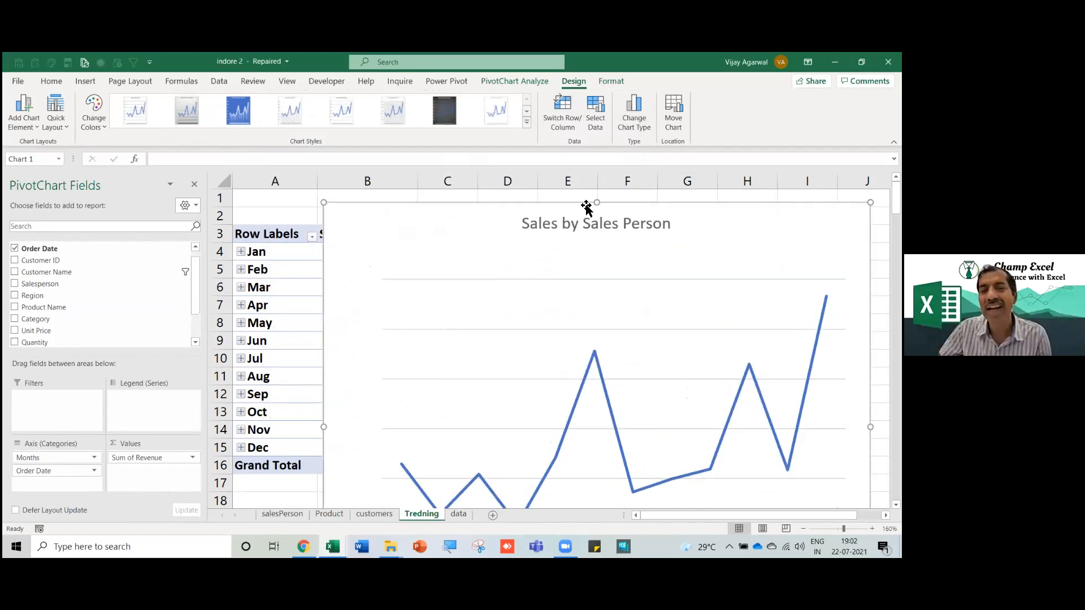
{"action": "left_click_drag", "start_coordinate": [598, 360], "coordinate": [460, 189]}
{"action": "key", "text": "ctrl+z"}
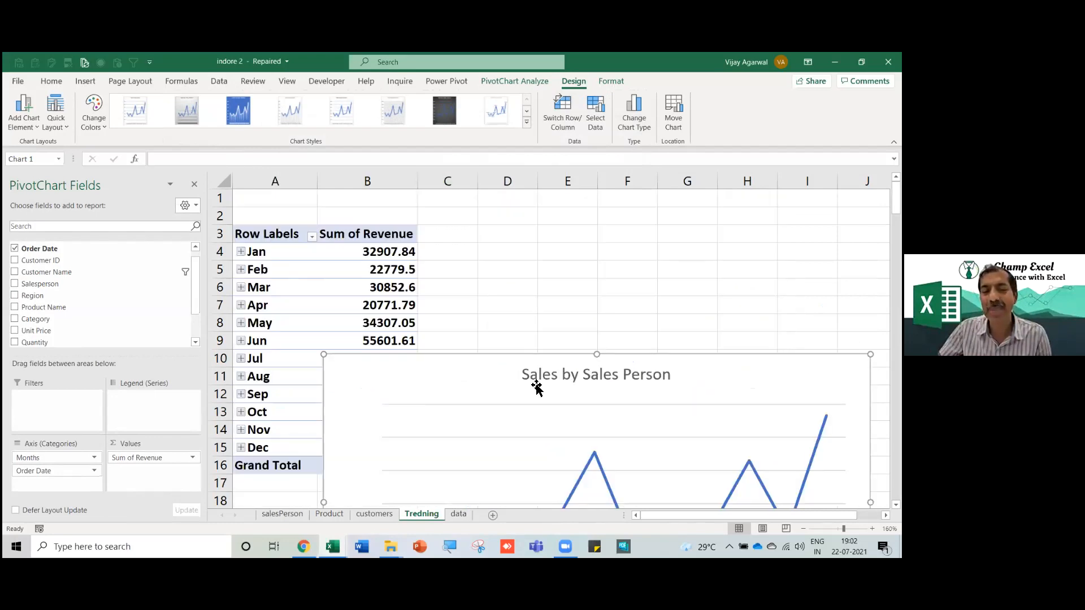
{"action": "left_click_drag", "start_coordinate": [592, 352], "coordinate": [459, 215]}
Retitle the chart 'Trending'.
{"action": "left_click", "coordinate": [481, 238]}
{"action": "triple_click", "coordinate": [459, 240]}
{"action": "type", "text": "Tredning"}
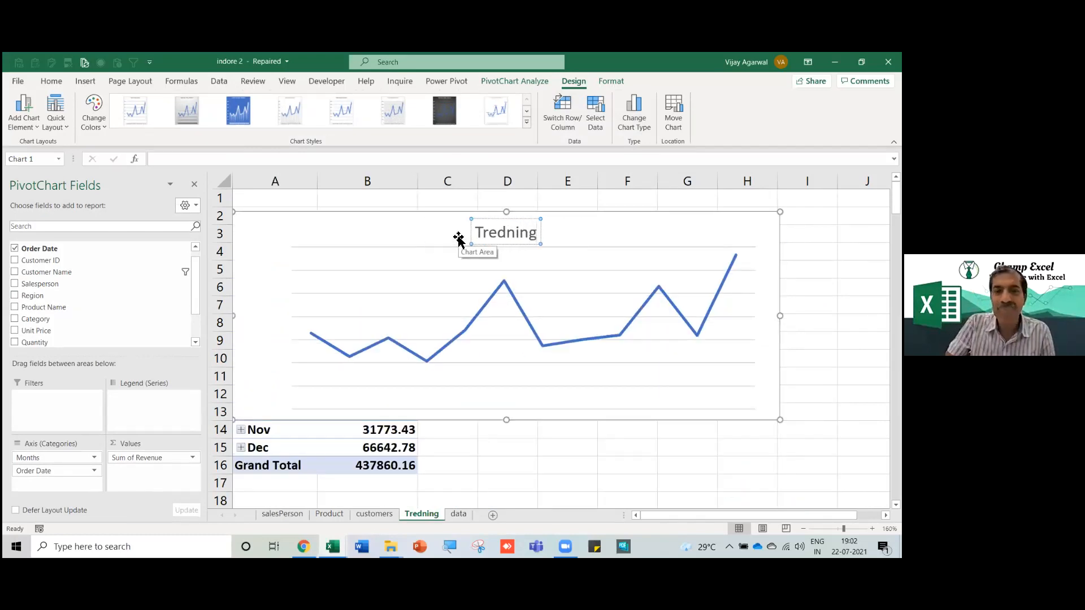
{"action": "key", "text": "BackSpace"}
{"action": "key", "text": "BackSpace"}
{"action": "key", "text": "BackSpace"}
{"action": "key", "text": "BackSpace"}
{"action": "key", "text": "BackSpace"}
{"action": "type", "text": "nding"}
{"action": "left_click", "coordinate": [541, 447]}
{"action": "left_click", "coordinate": [373, 341]}
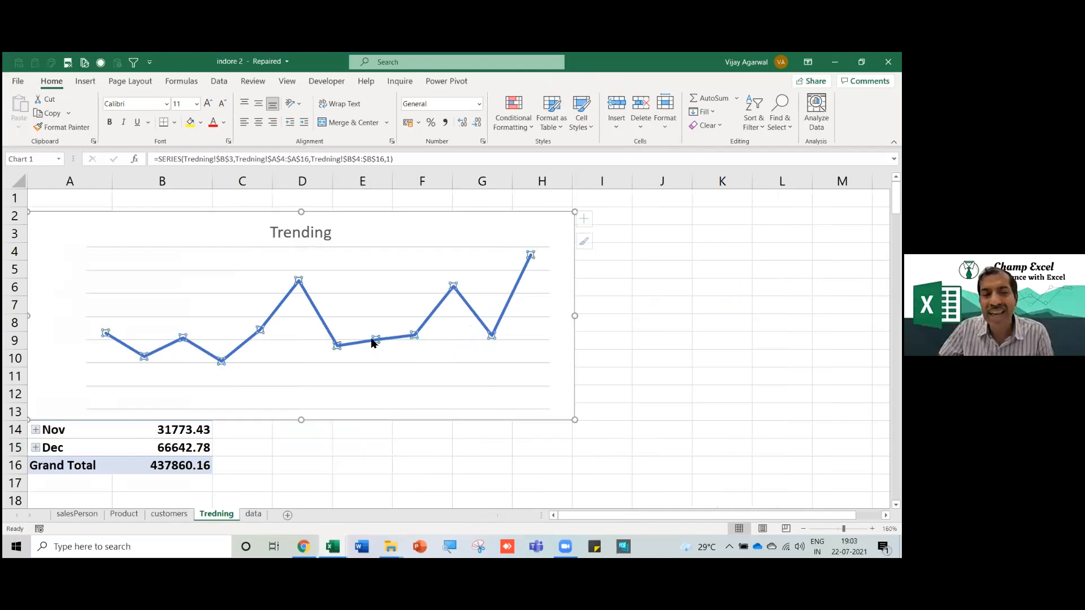
Add value labels to every point of the Trending line, then widen and shift the chart right.
{"action": "right_click", "coordinate": [401, 345]}
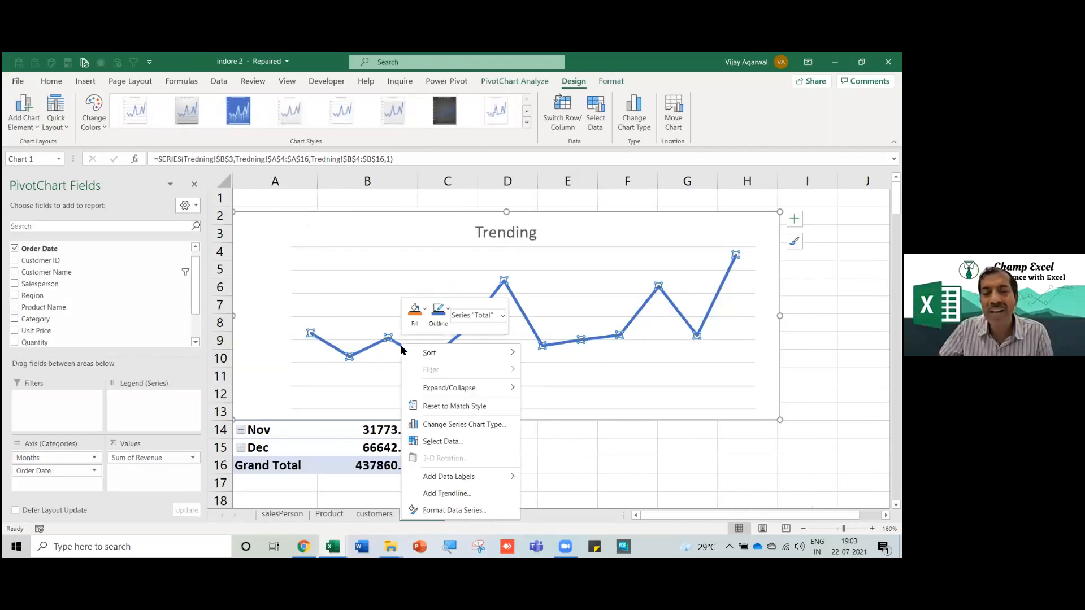
{"action": "left_click", "coordinate": [459, 475]}
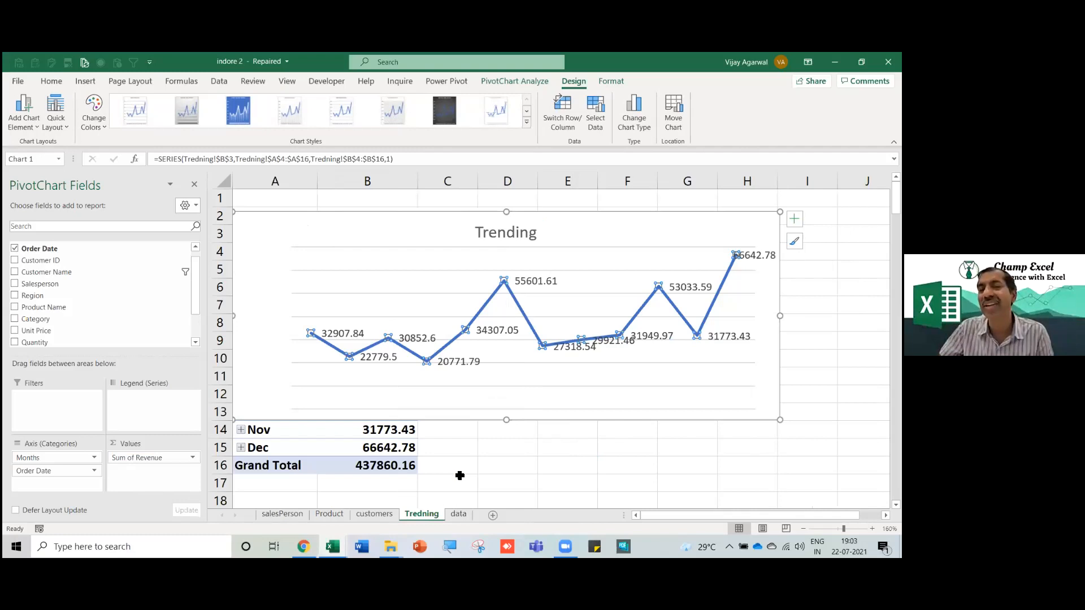
{"action": "left_click_drag", "start_coordinate": [780, 316], "coordinate": [829, 316]}
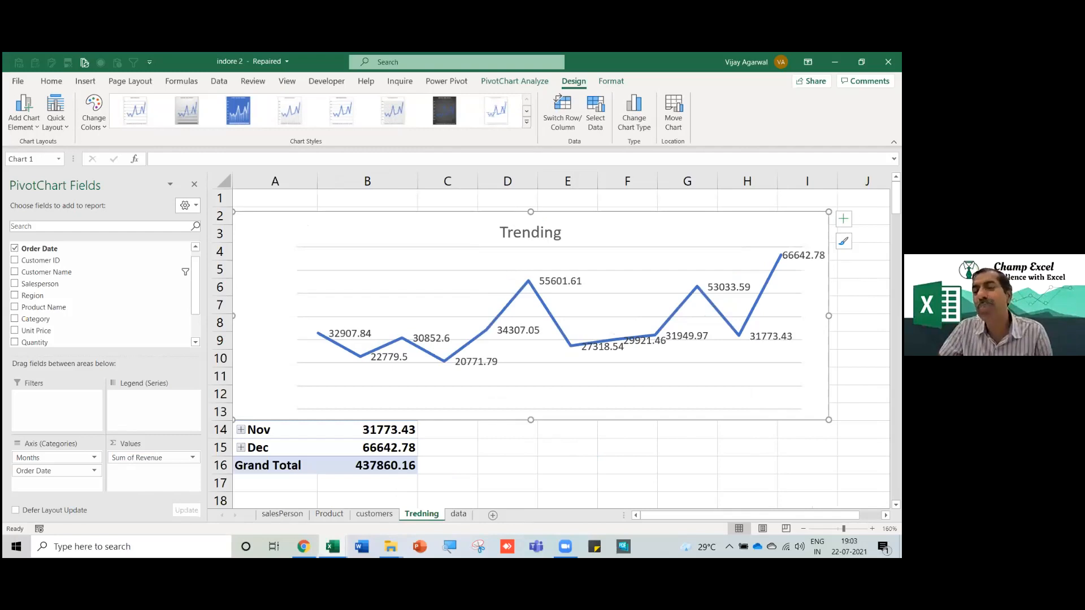
{"action": "left_click", "coordinate": [392, 360]}
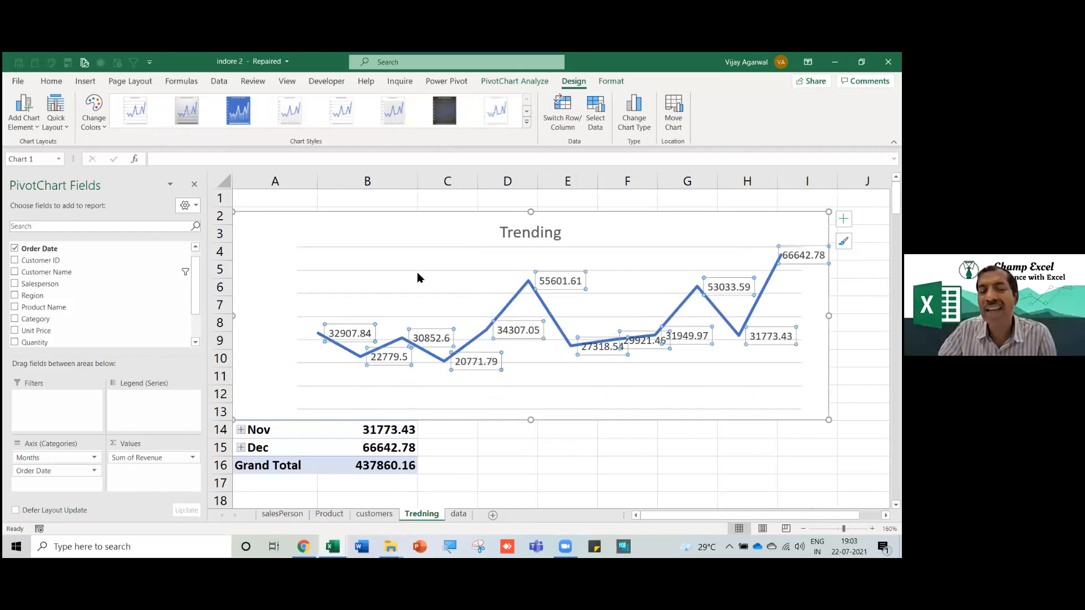
{"action": "left_click_drag", "start_coordinate": [495, 218], "coordinate": [517, 209]}
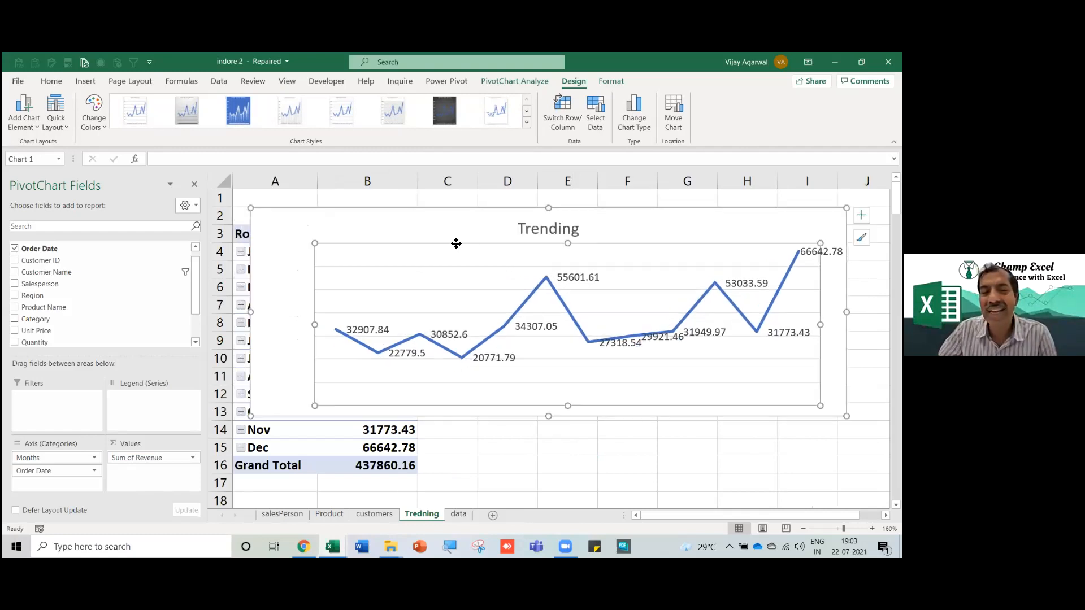
Delete the horizontal gridlines and apply a dark chart style to the Trending chart.
{"action": "left_click", "coordinate": [432, 266]}
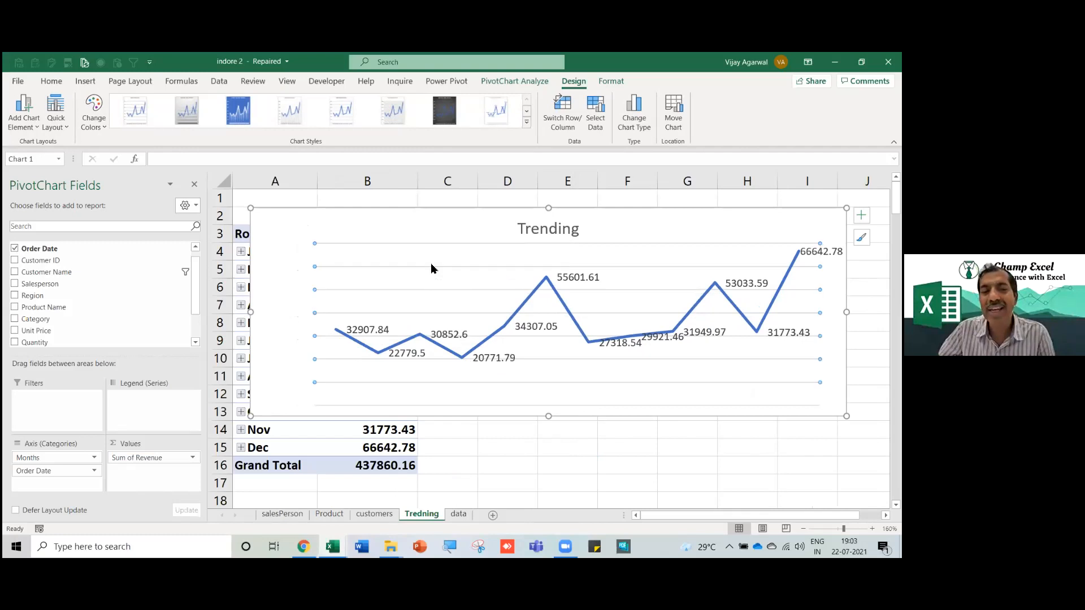
{"action": "key", "text": "Delete"}
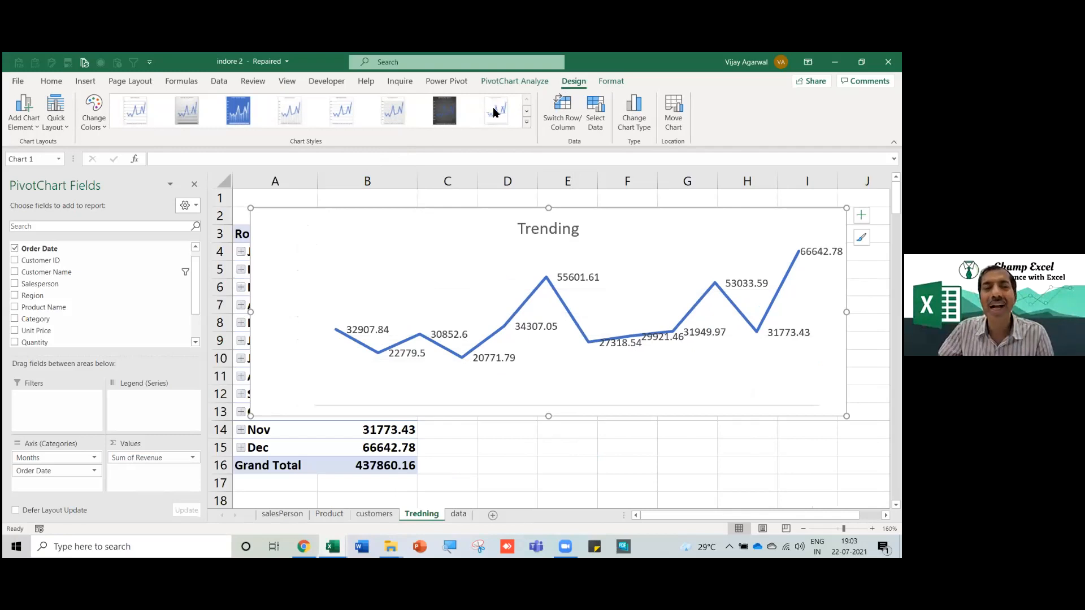
{"action": "left_click", "coordinate": [446, 116]}
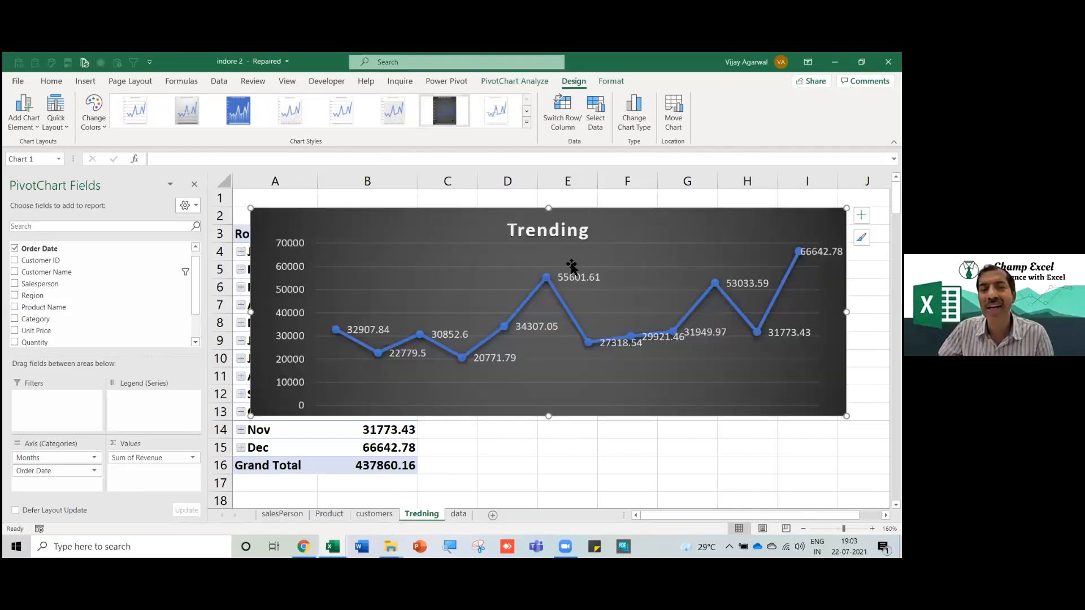
{"action": "left_click", "coordinate": [442, 116]}
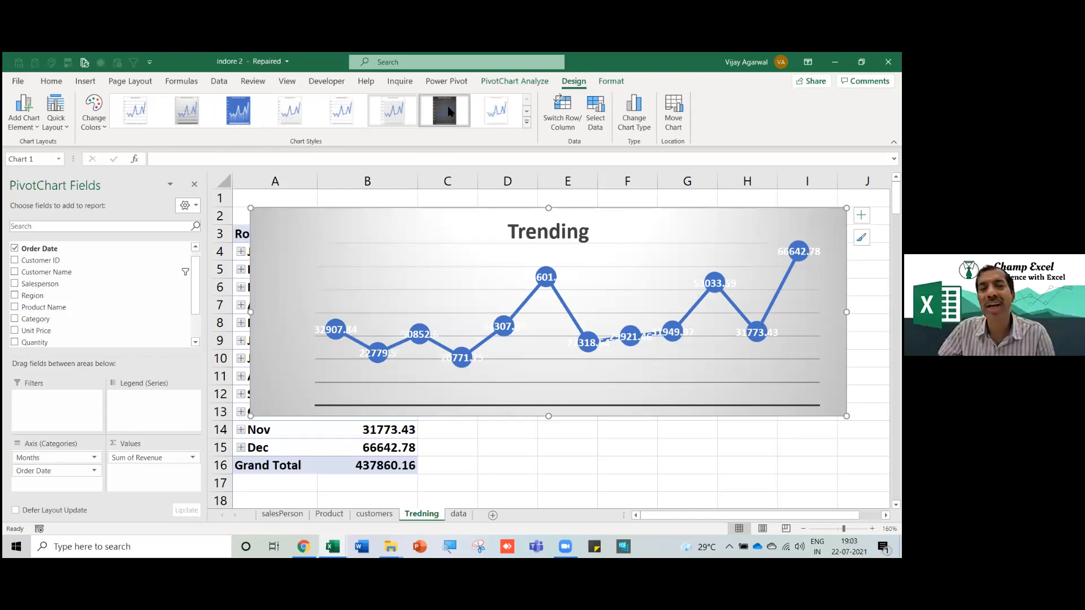
{"action": "left_click", "coordinate": [576, 446]}
{"action": "mouse_move", "coordinate": [333, 547]}
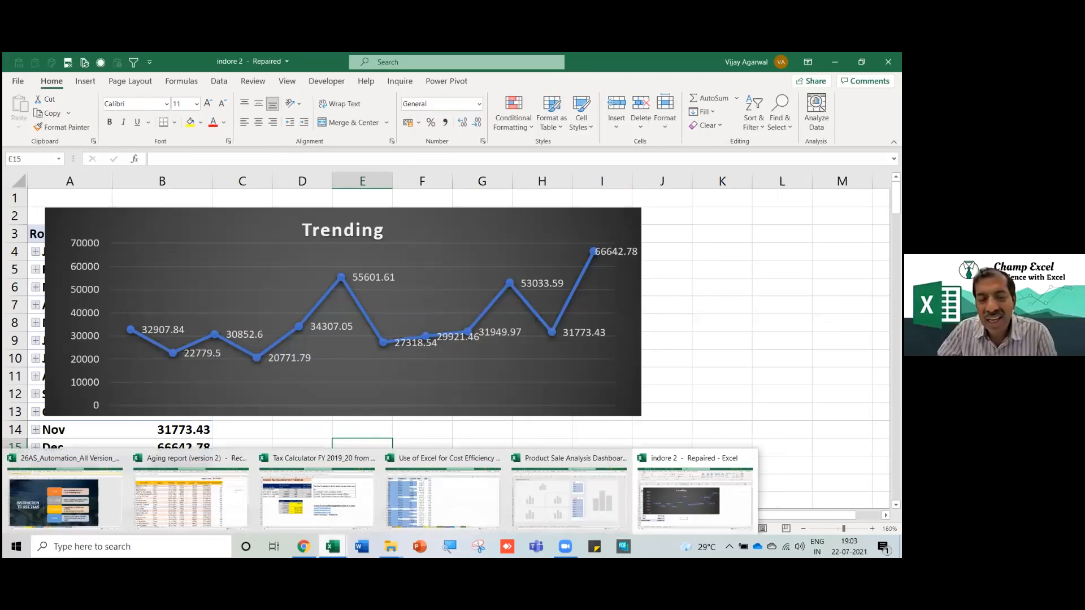
{"action": "left_click", "coordinate": [548, 494]}
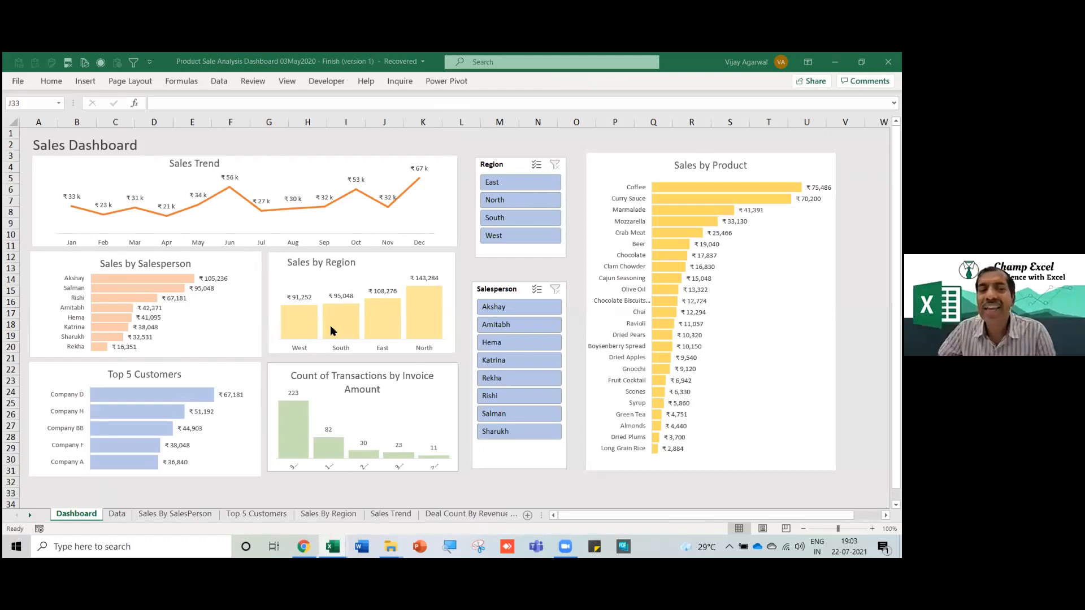
{"action": "left_click", "coordinate": [365, 290]}
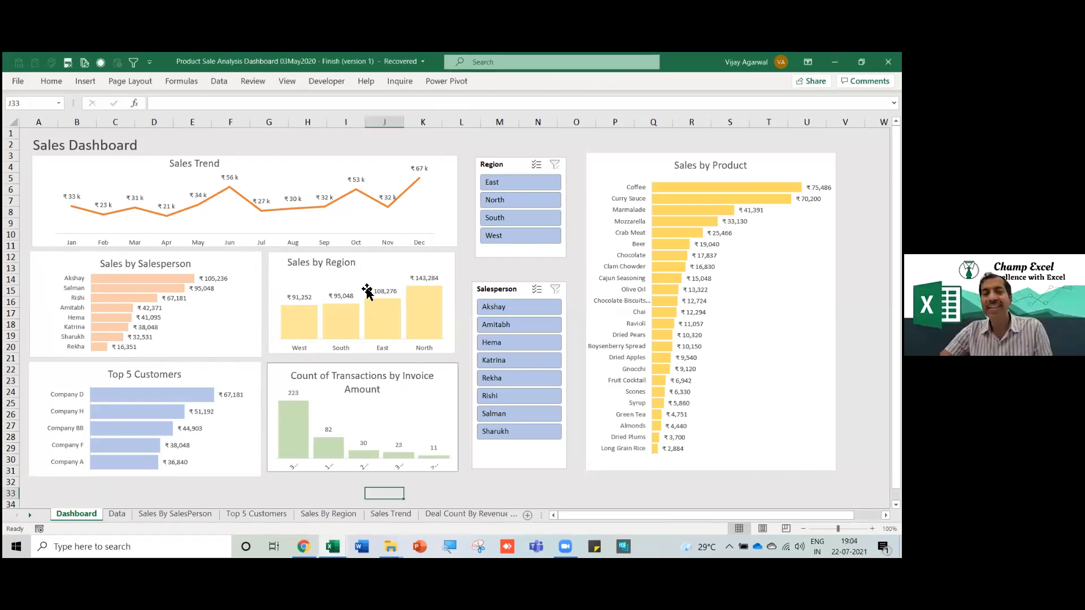
{"action": "key", "text": "alt+Tab"}
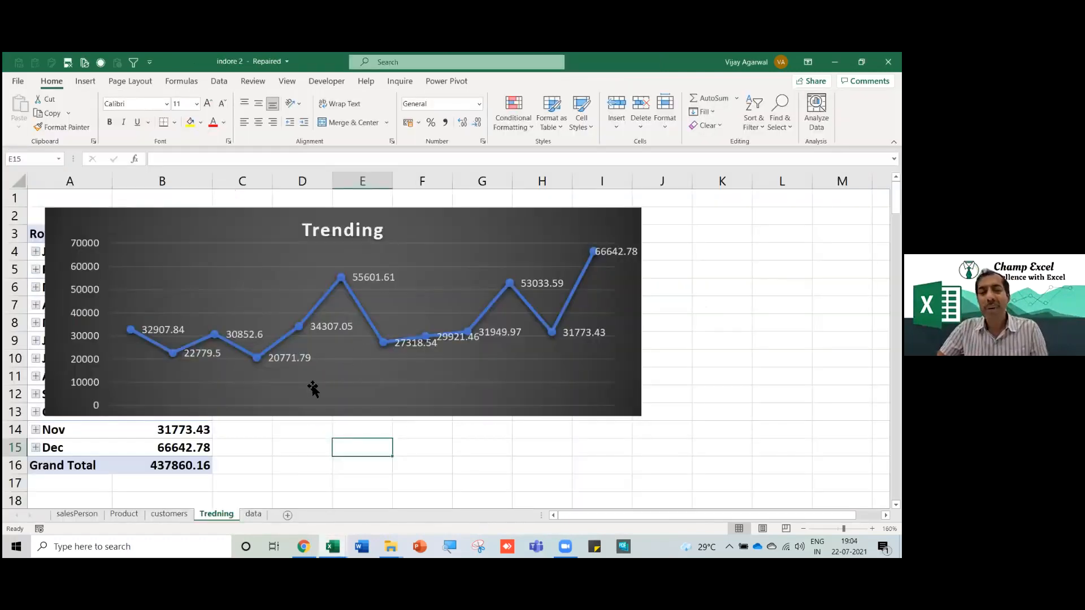
Insert a blank sheet after Tredning and rename its tab to 'Dashboard'.
{"action": "left_click", "coordinate": [287, 515]}
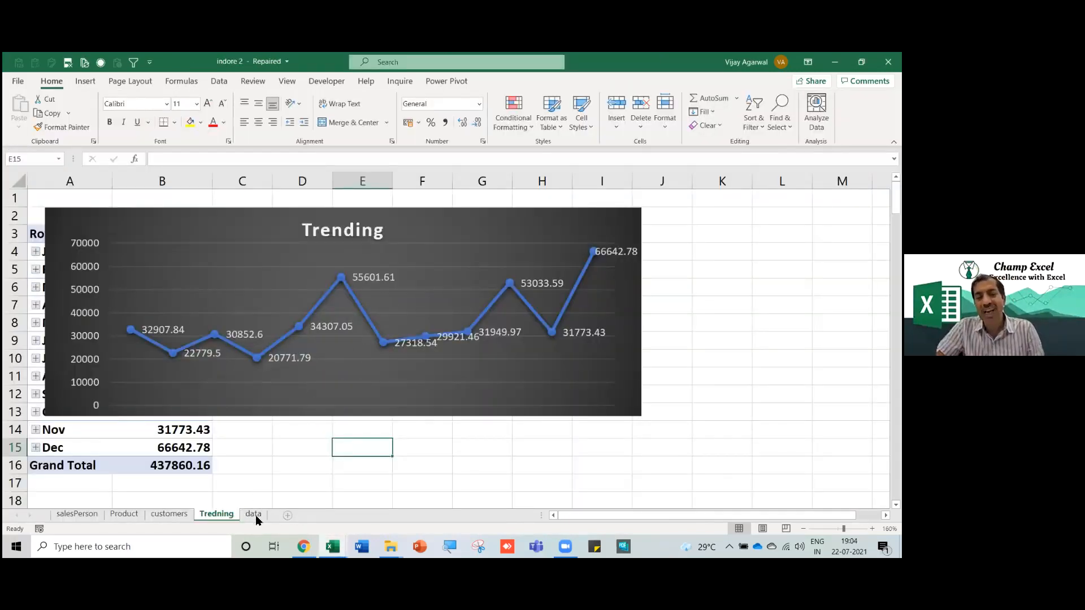
{"action": "right_click", "coordinate": [257, 515]}
{"action": "left_click", "coordinate": [313, 385]}
{"action": "type", "text": "Dashboard"}
{"action": "key", "text": "Return"}
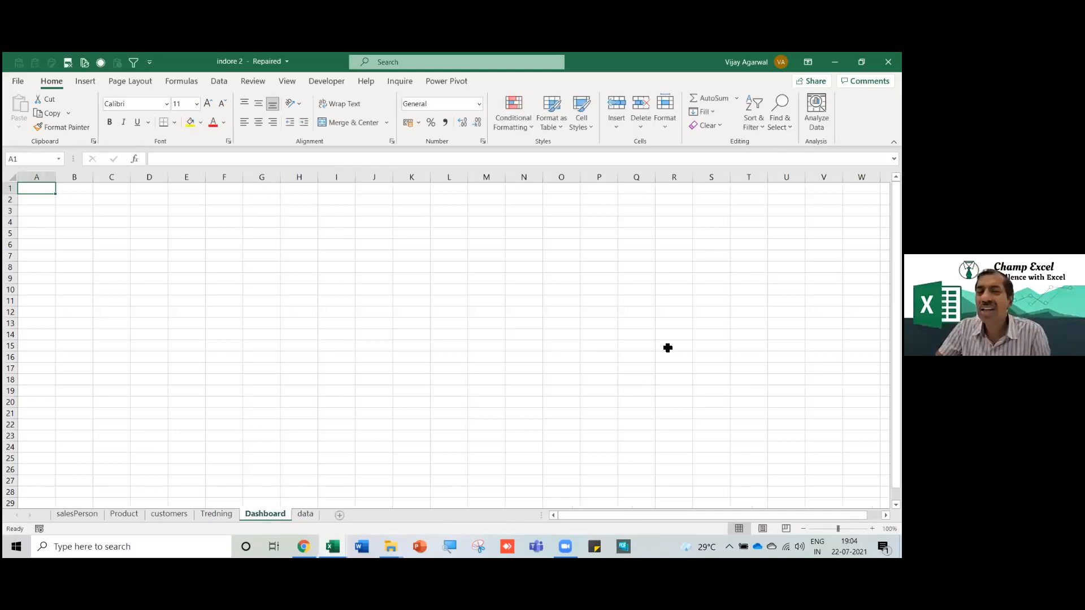
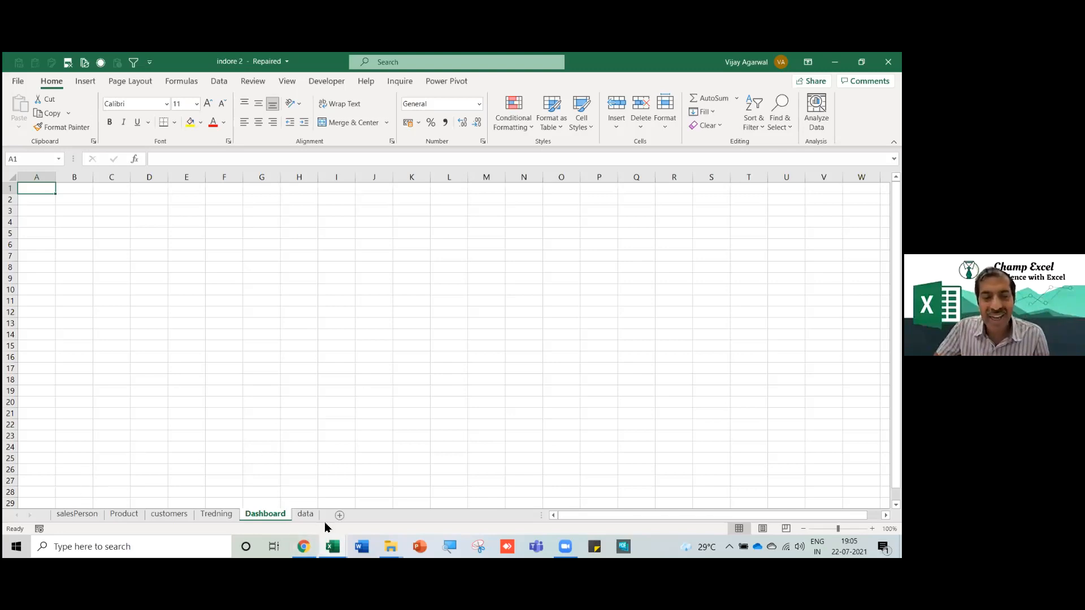
Move the Trending chart from the Tredning sheet onto the Dashboard sheet.
{"action": "left_click", "coordinate": [215, 514]}
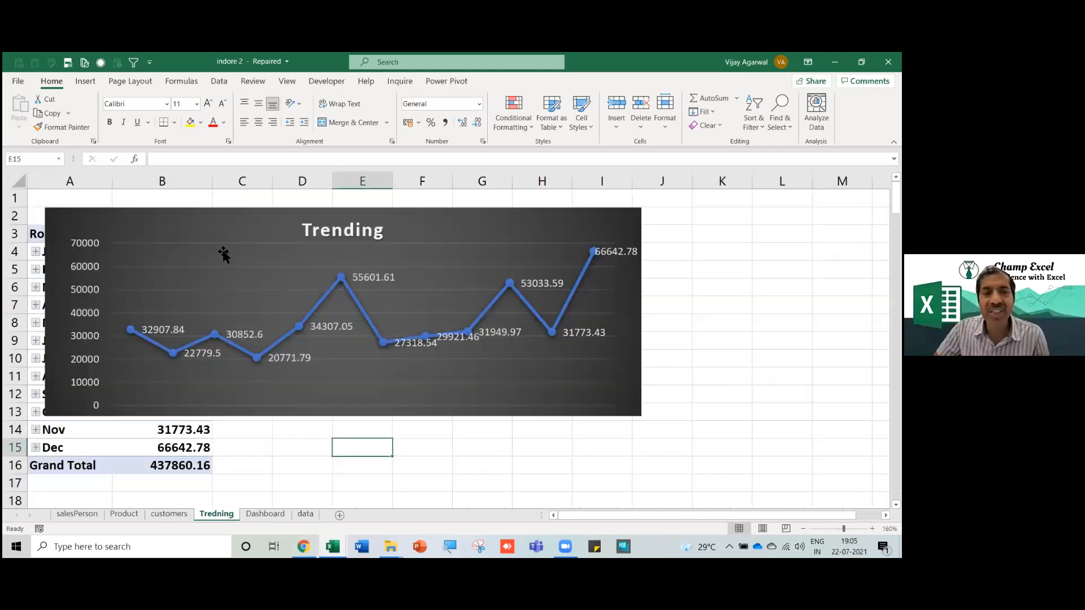
{"action": "left_click", "coordinate": [223, 212]}
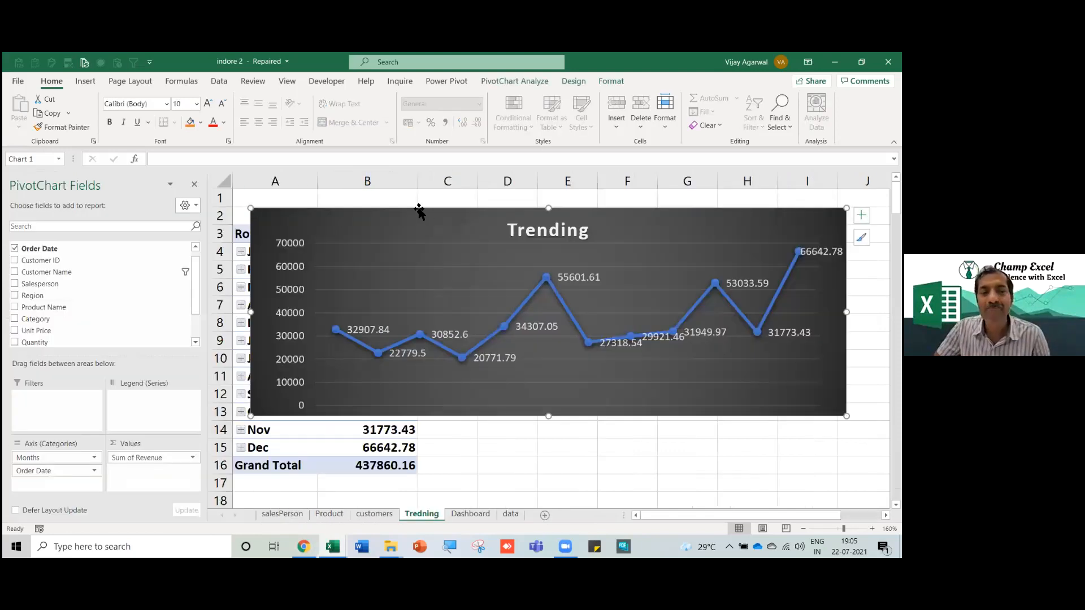
{"action": "key", "text": "Delete"}
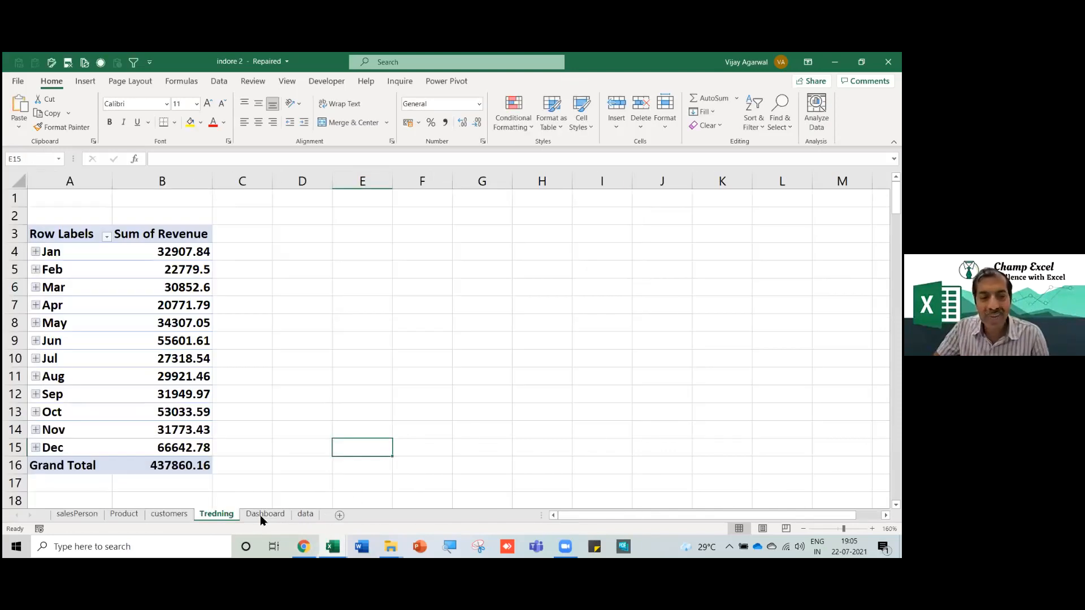
{"action": "left_click", "coordinate": [264, 513]}
{"action": "key", "text": "ctrl+v"}
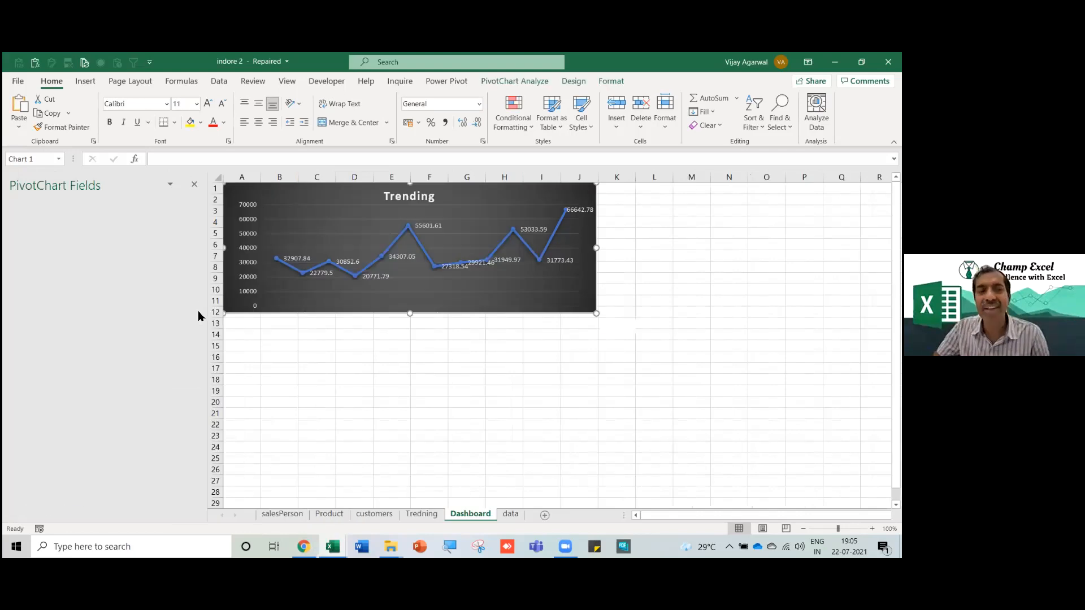
Move the Sales by Sales Person chart to cell A13 of the Dashboard and shrink it slightly.
{"action": "left_click", "coordinate": [289, 514]}
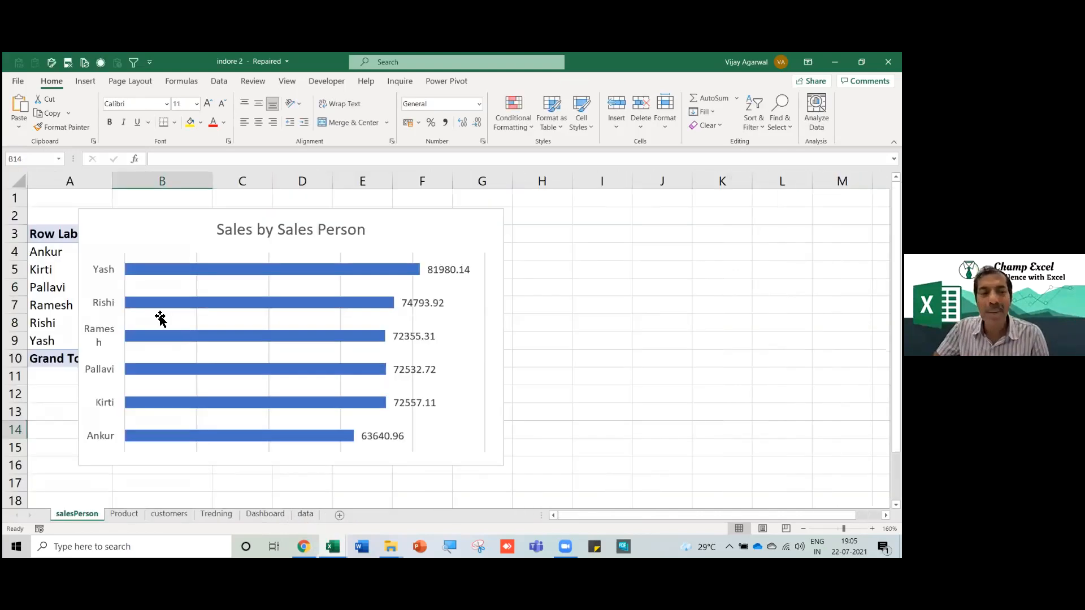
{"action": "left_click", "coordinate": [85, 364]}
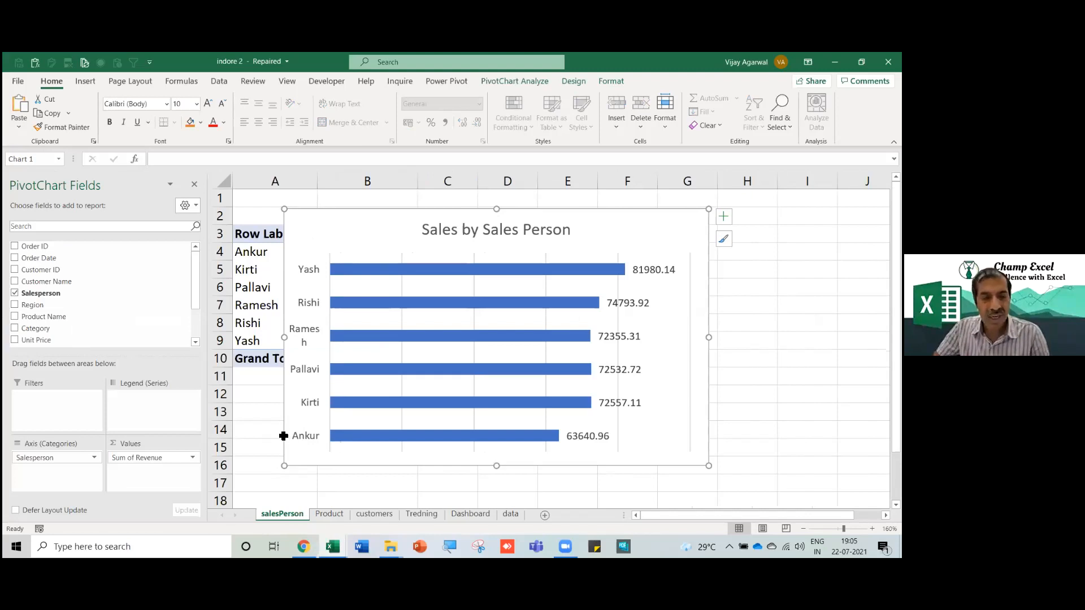
{"action": "key", "text": "ctrl+x"}
{"action": "left_click", "coordinate": [265, 514]}
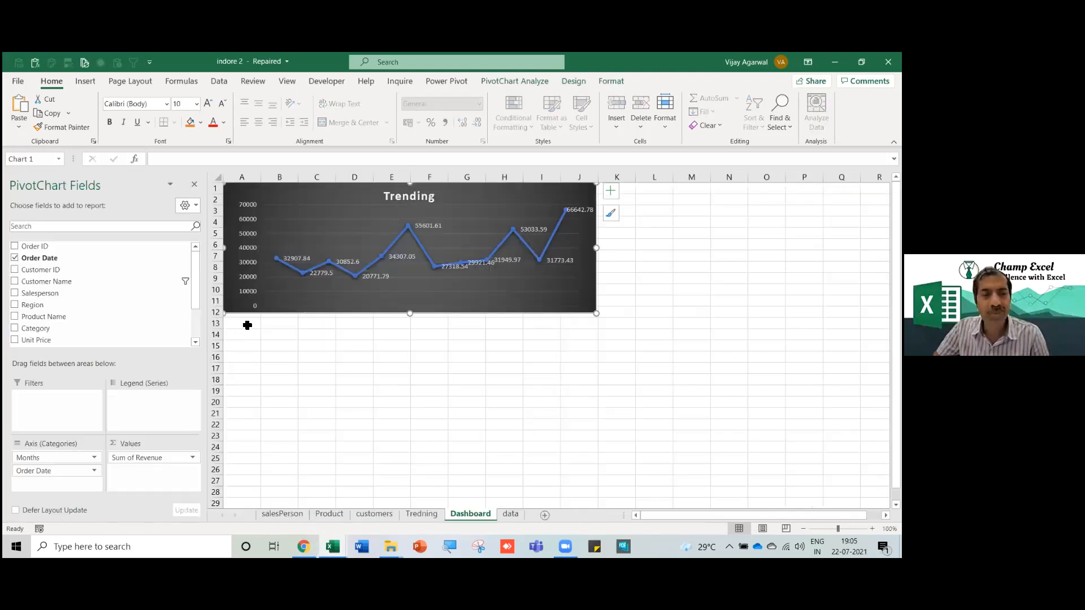
{"action": "left_click", "coordinate": [246, 324]}
{"action": "key", "text": "ctrl+v"}
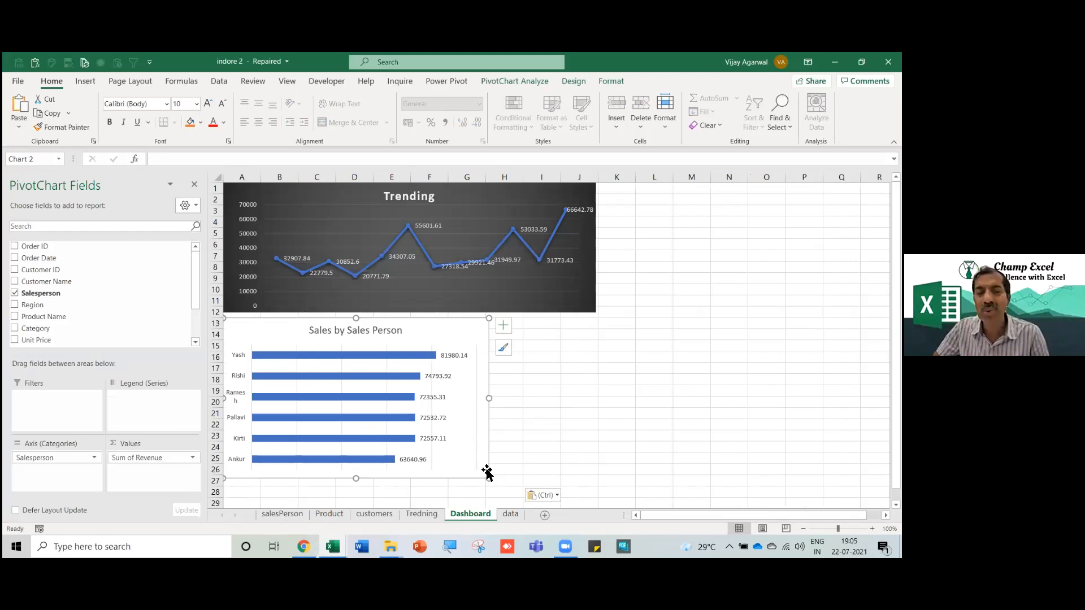
{"action": "left_click", "coordinate": [490, 483]}
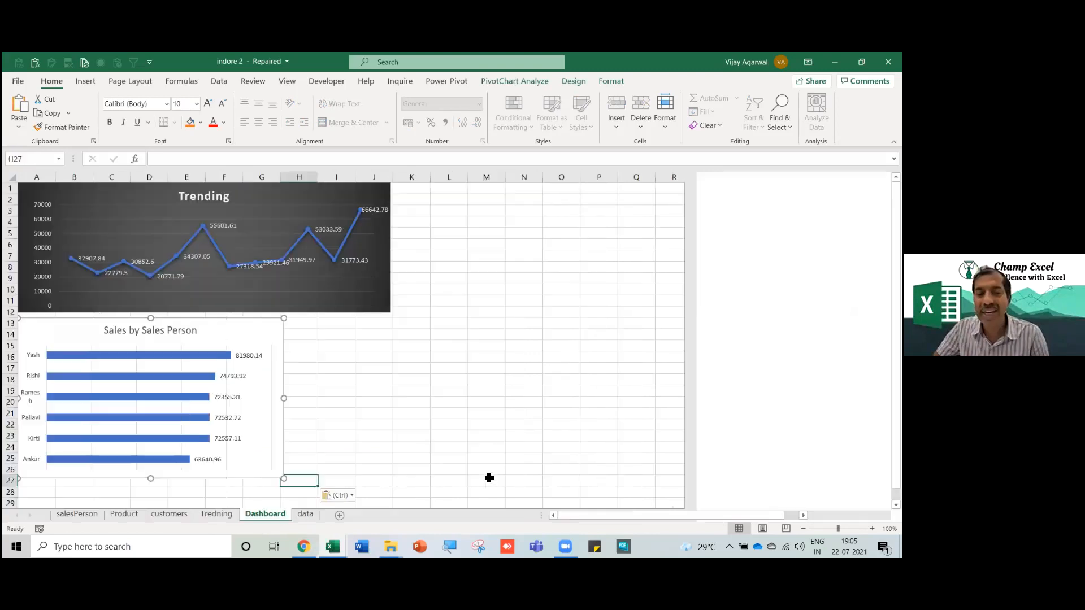
{"action": "left_click", "coordinate": [274, 458]}
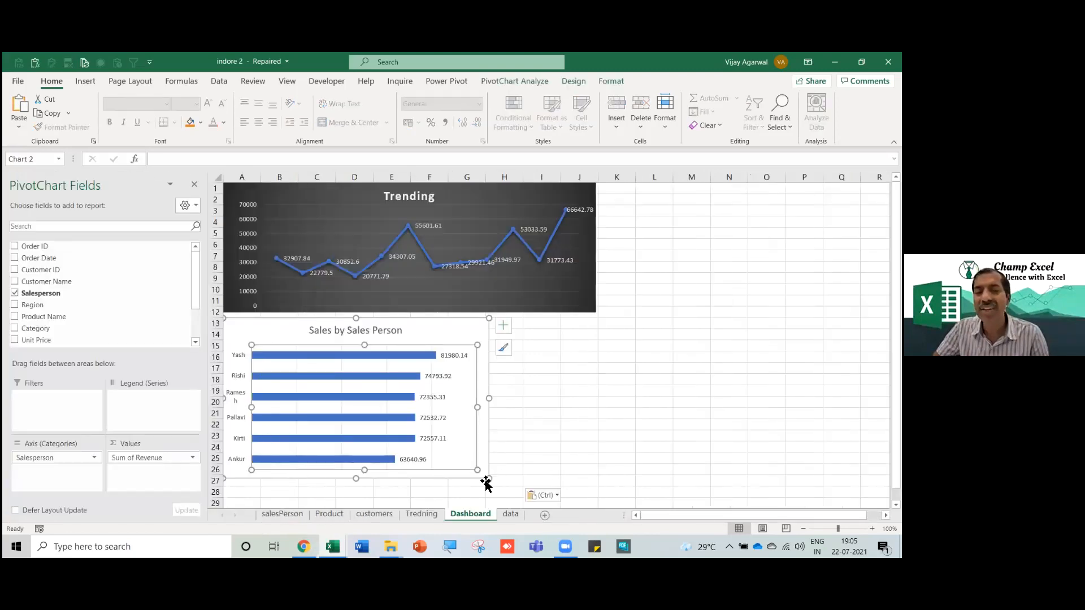
{"action": "left_click_drag", "start_coordinate": [489, 479], "coordinate": [474, 468]}
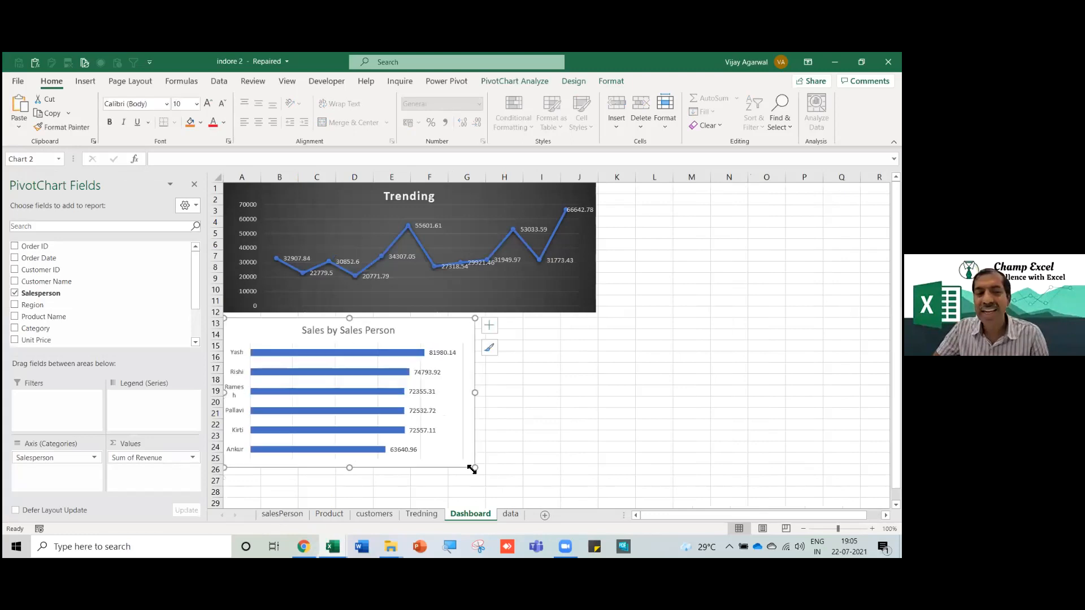
Move the product category chart to cell P1 on the Dashboard and make it taller.
{"action": "left_click", "coordinate": [334, 514]}
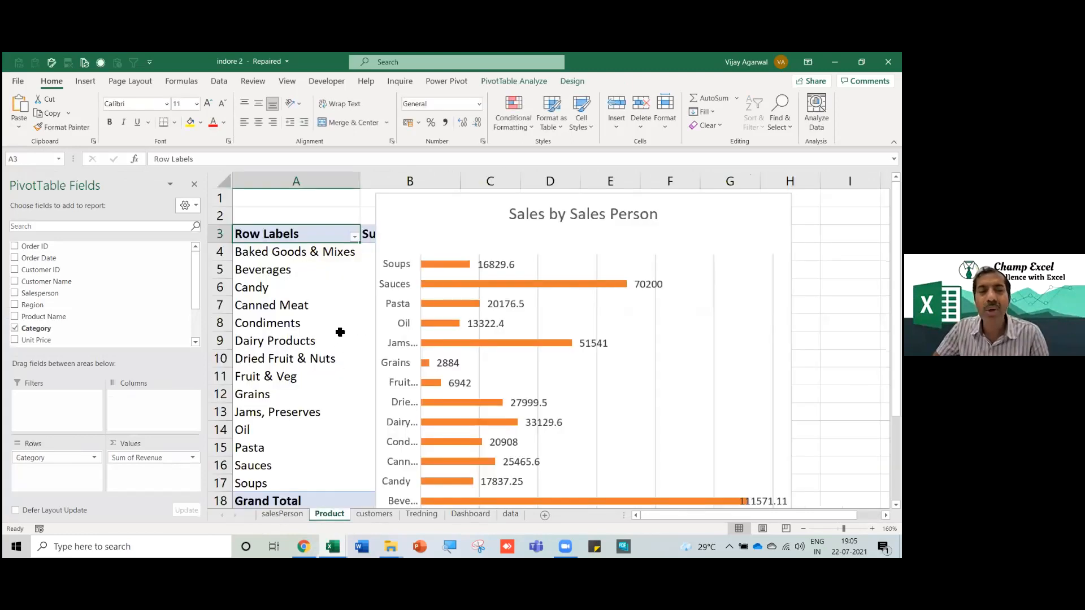
{"action": "left_click", "coordinate": [378, 274]}
{"action": "key", "text": "Delete"}
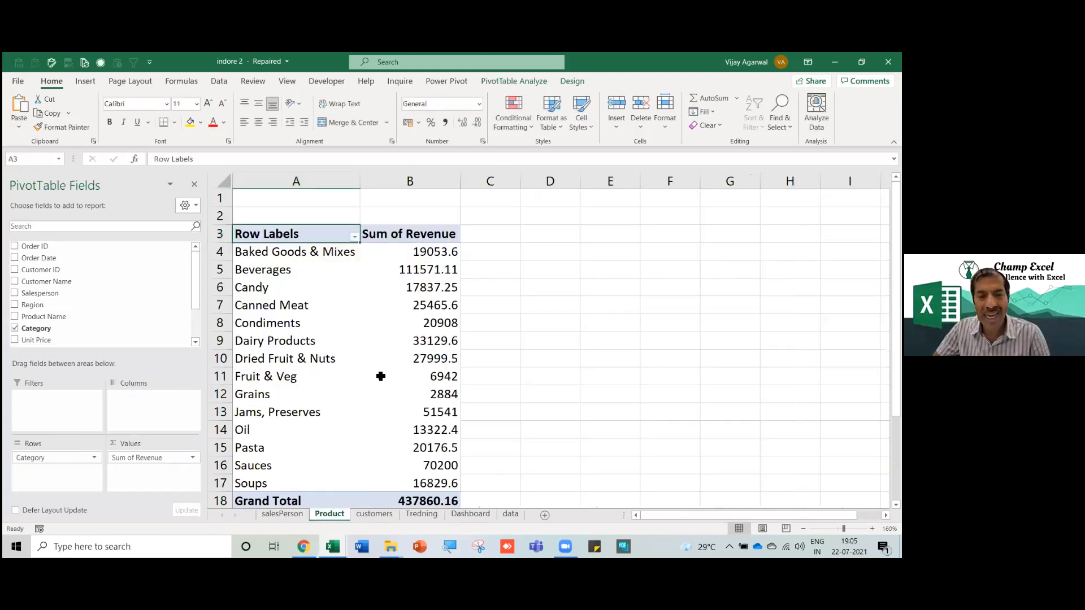
{"action": "left_click", "coordinate": [471, 514]}
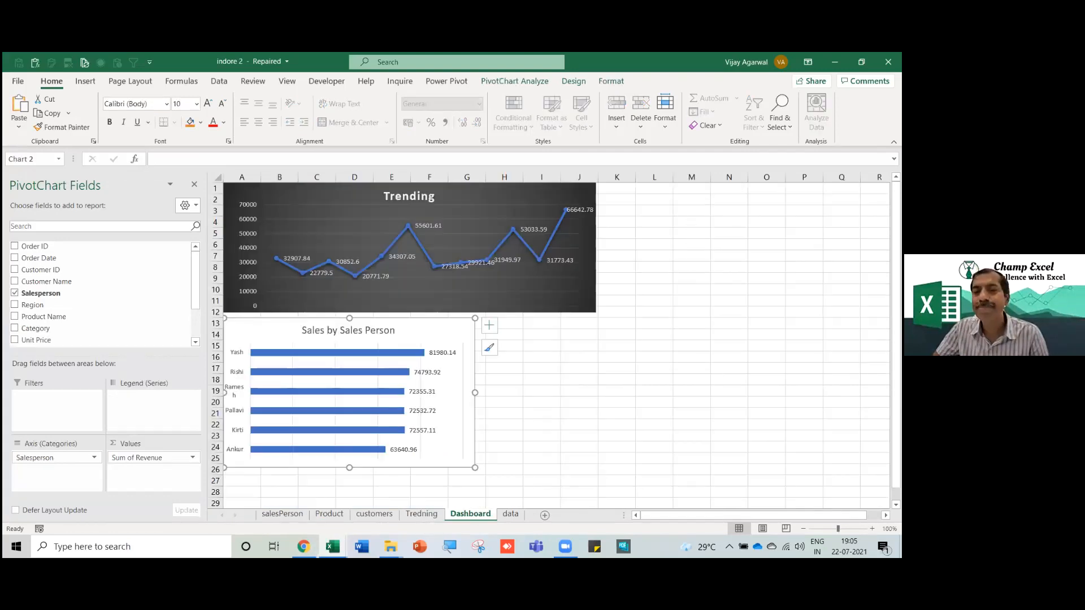
{"action": "left_click", "coordinate": [804, 188]}
{"action": "key", "text": "ctrl+v"}
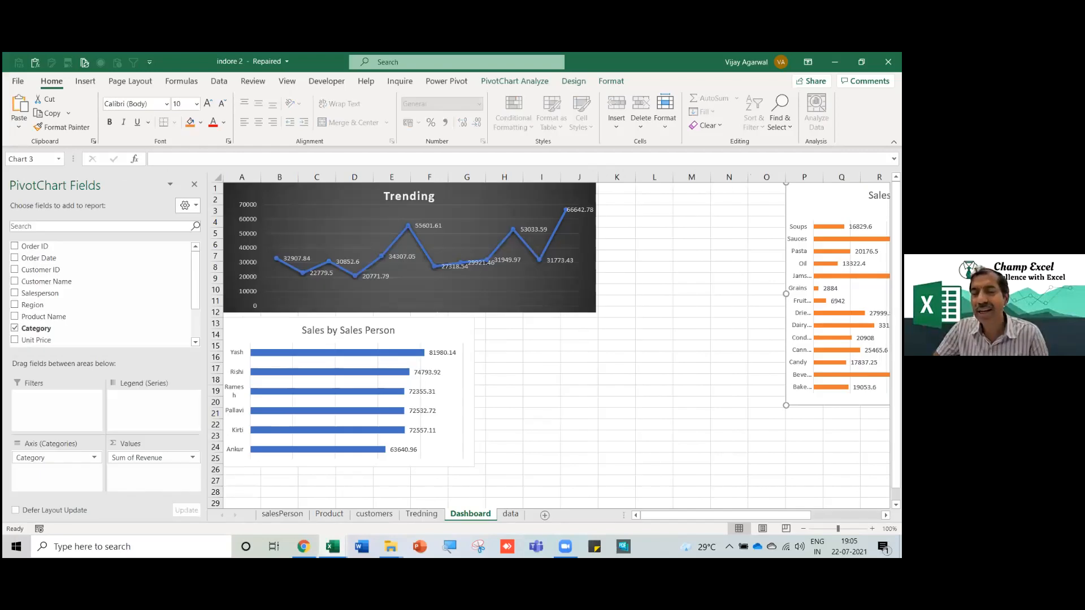
{"action": "scroll", "coordinate": [557, 346], "scroll_direction": "right", "scroll_amount": 4}
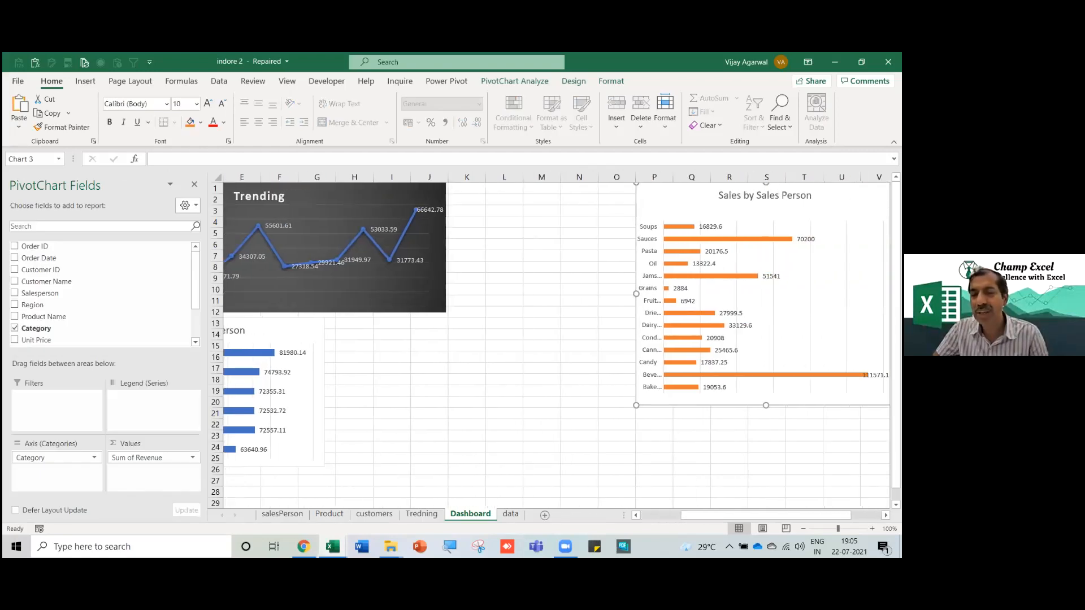
{"action": "left_click_drag", "start_coordinate": [766, 405], "coordinate": [766, 482]}
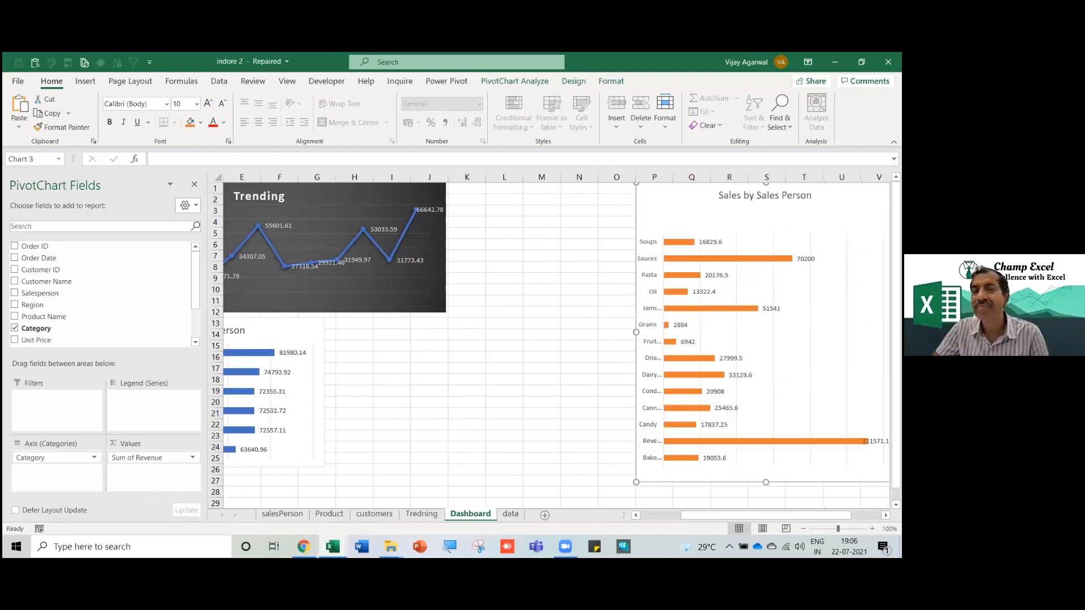
Move the customer chart to cell H13 on the Dashboard and nudge it slightly up and right.
{"action": "left_click", "coordinate": [373, 514]}
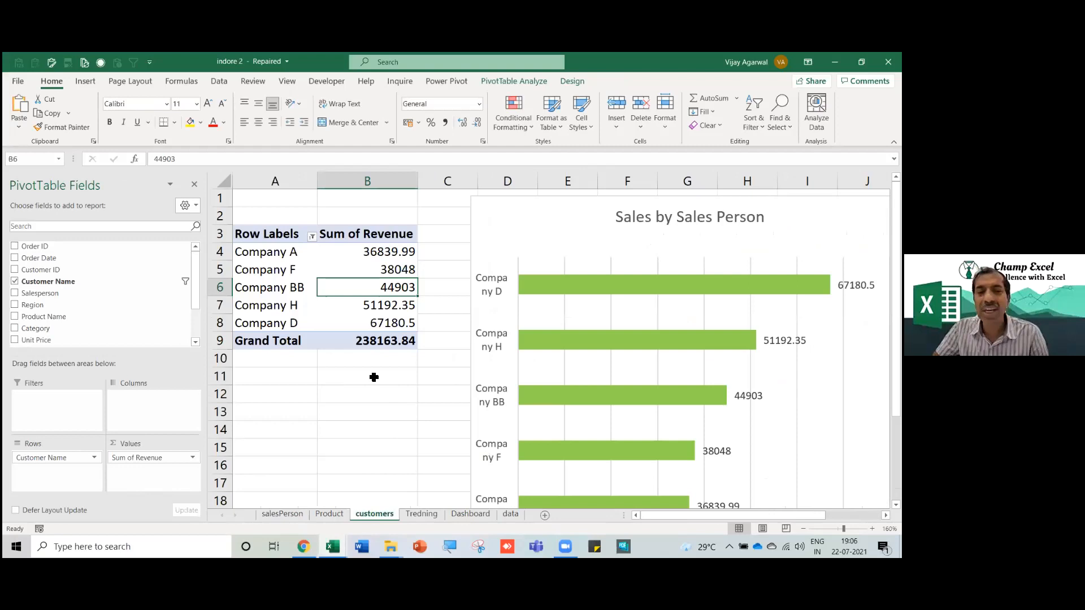
{"action": "left_click", "coordinate": [472, 314]}
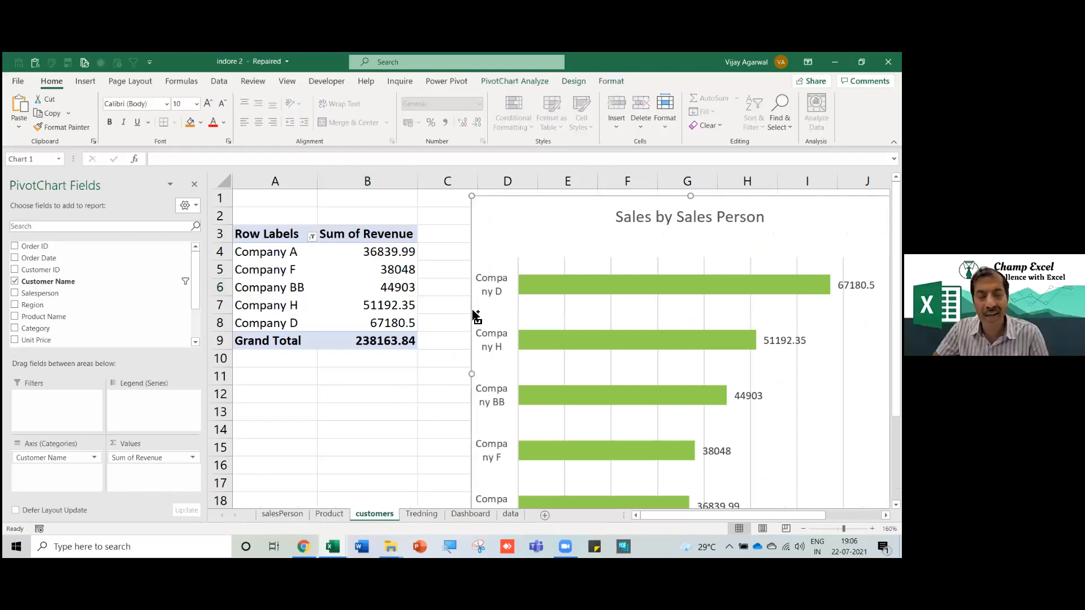
{"action": "key", "text": "Delete"}
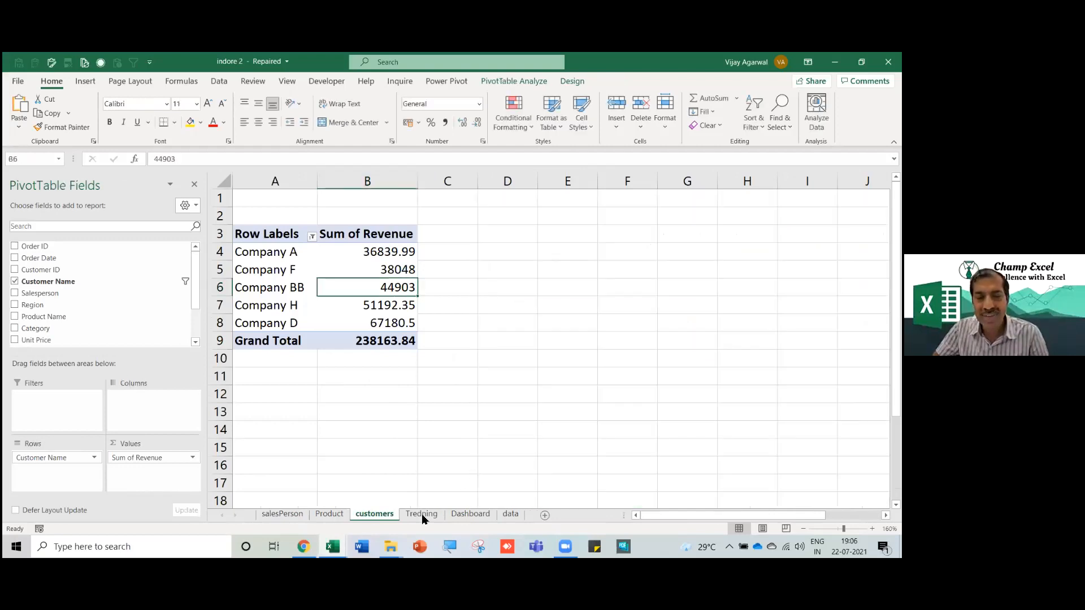
{"action": "left_click", "coordinate": [457, 515]}
{"action": "left_click", "coordinate": [358, 324]}
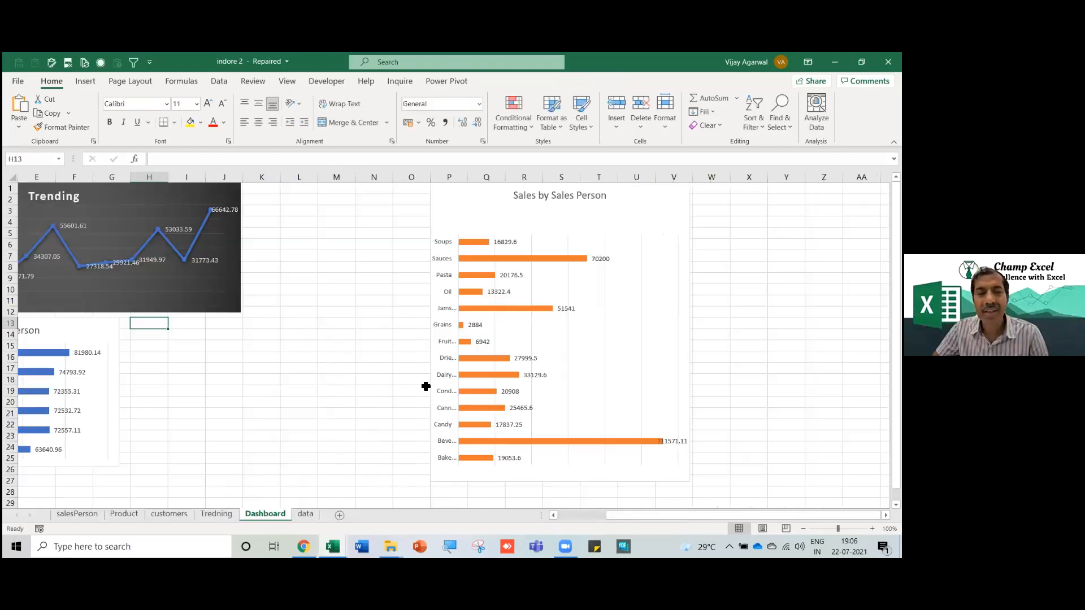
{"action": "key", "text": "ctrl+v"}
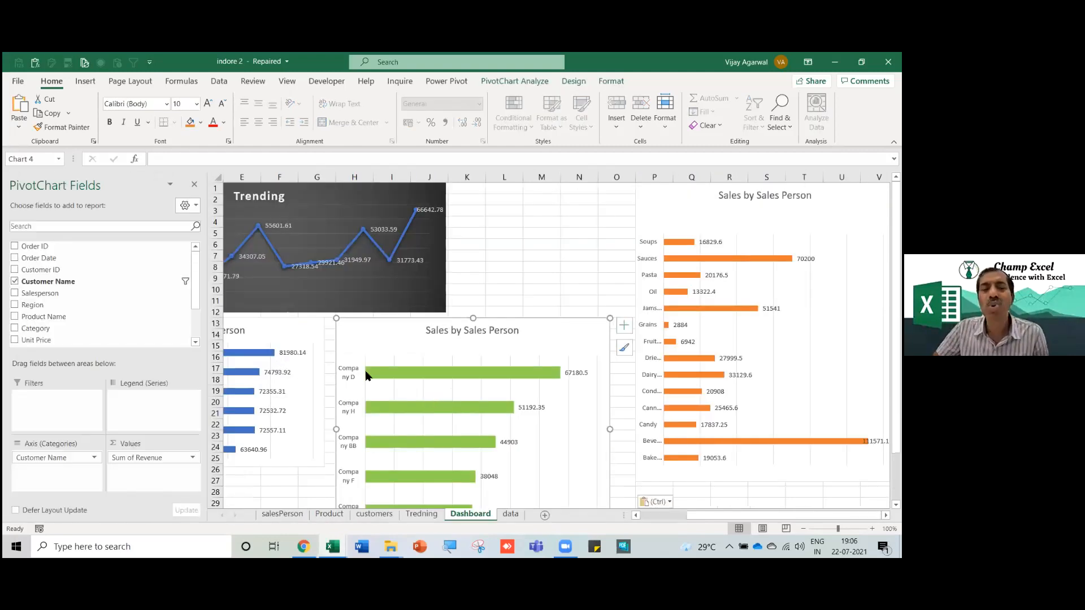
{"action": "left_click_drag", "start_coordinate": [337, 371], "coordinate": [359, 365]}
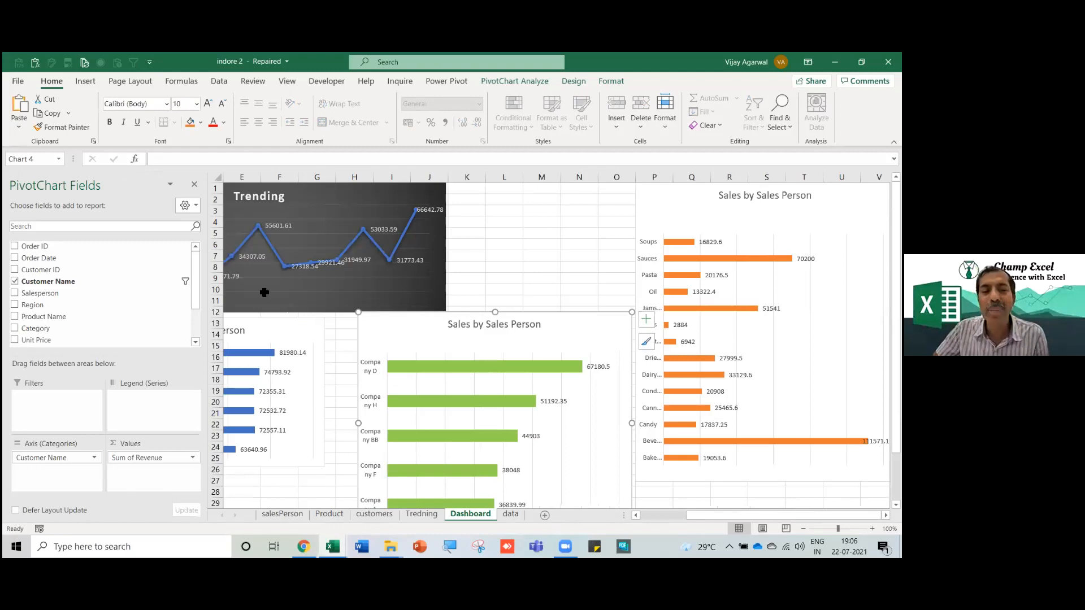
{"action": "left_click", "coordinate": [195, 185]}
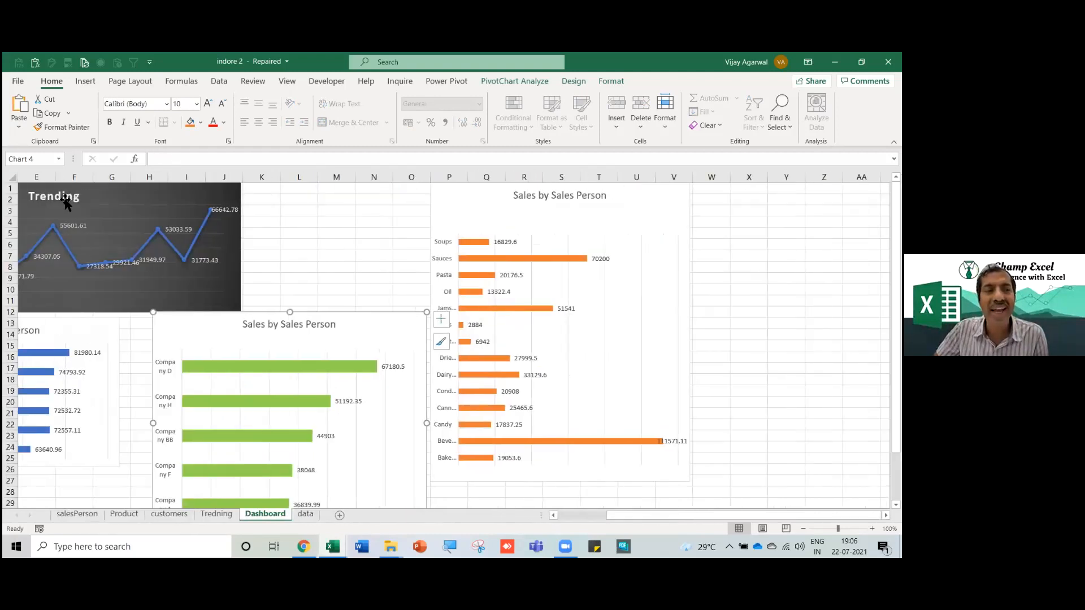
Widen the Trending chart to column O; move the category chart to columns T–AA, down to row 33.
{"action": "double_click", "coordinate": [46, 82]}
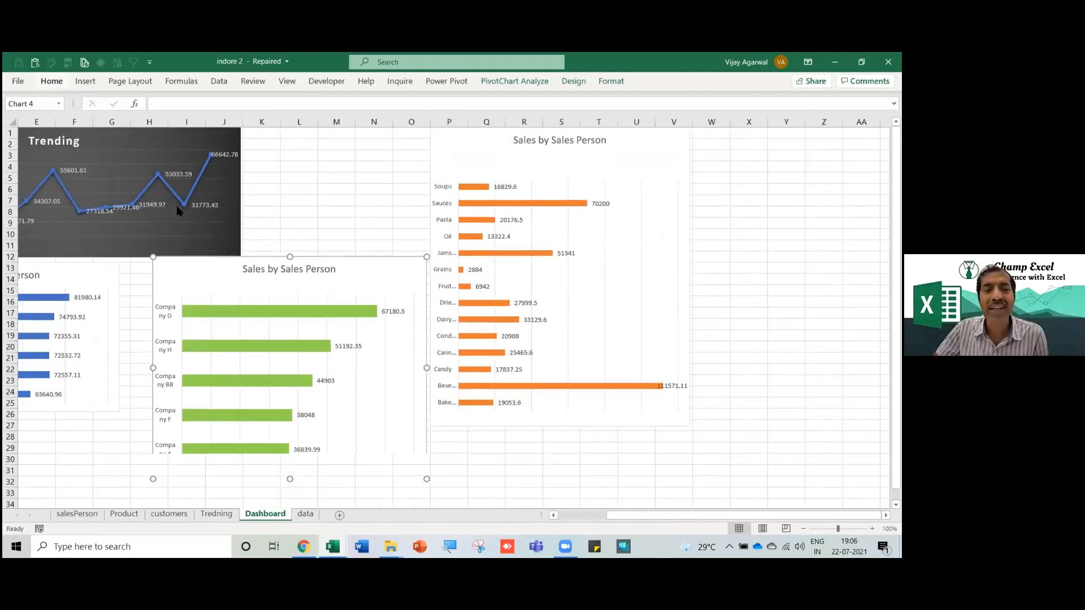
{"action": "left_click", "coordinate": [239, 207]}
{"action": "left_click_drag", "start_coordinate": [241, 190], "coordinate": [414, 209]}
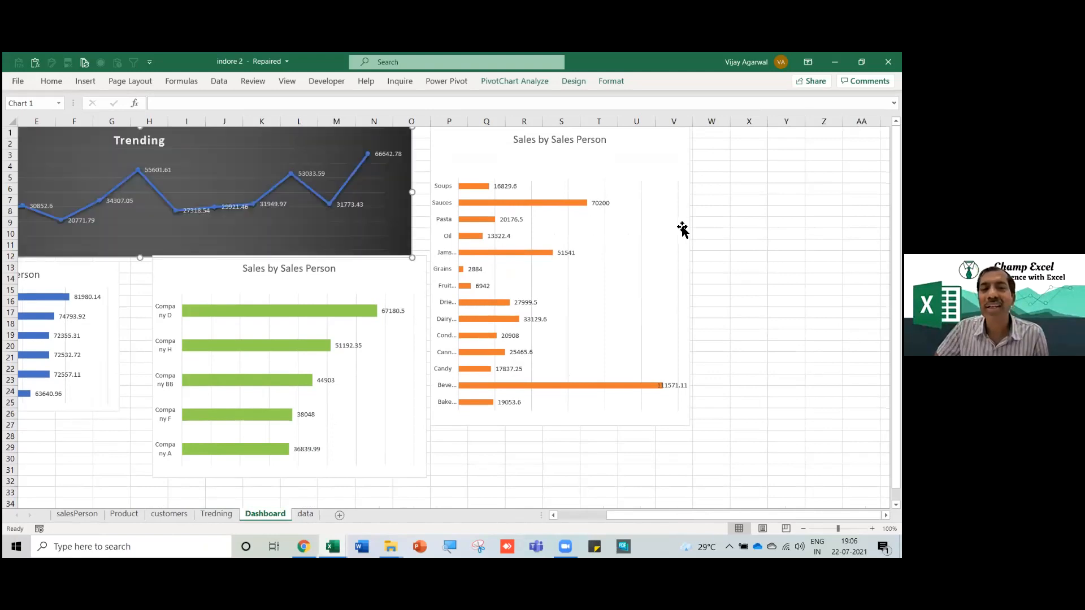
{"action": "left_click_drag", "start_coordinate": [692, 238], "coordinate": [842, 241]}
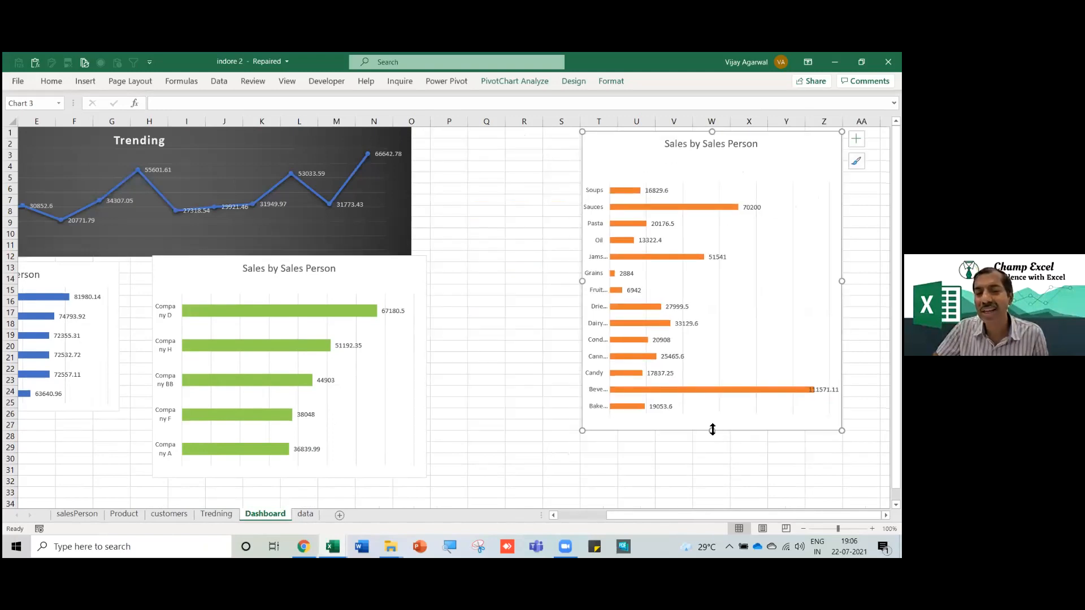
{"action": "left_click_drag", "start_coordinate": [711, 457], "coordinate": [711, 497]}
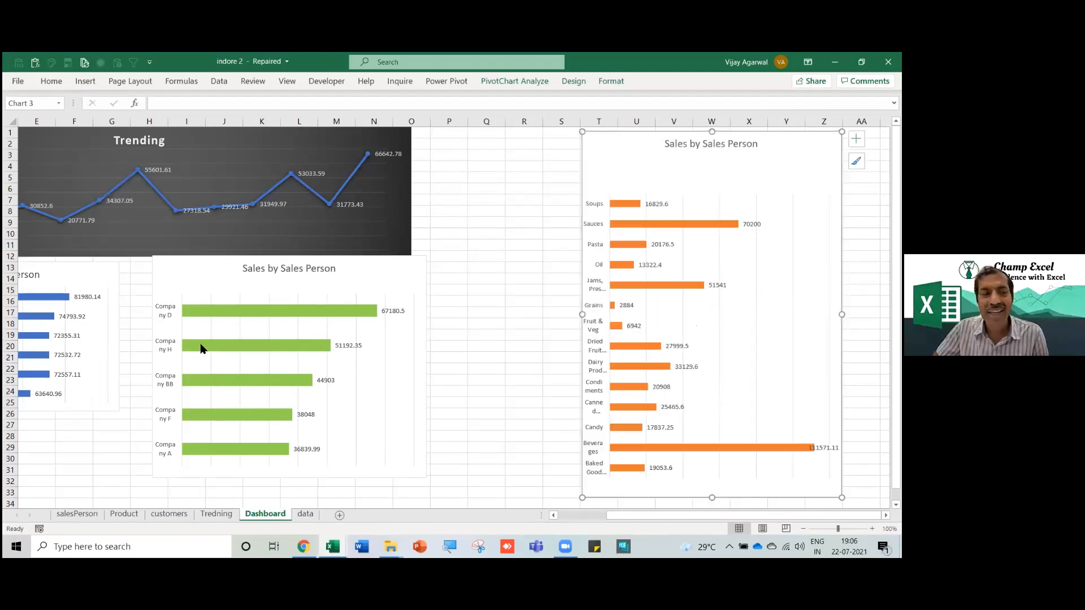
Enlarge the blue salesperson chart and set the green company chart right beside it.
{"action": "left_click", "coordinate": [106, 332]}
{"action": "left_click_drag", "start_coordinate": [121, 414], "coordinate": [198, 489]}
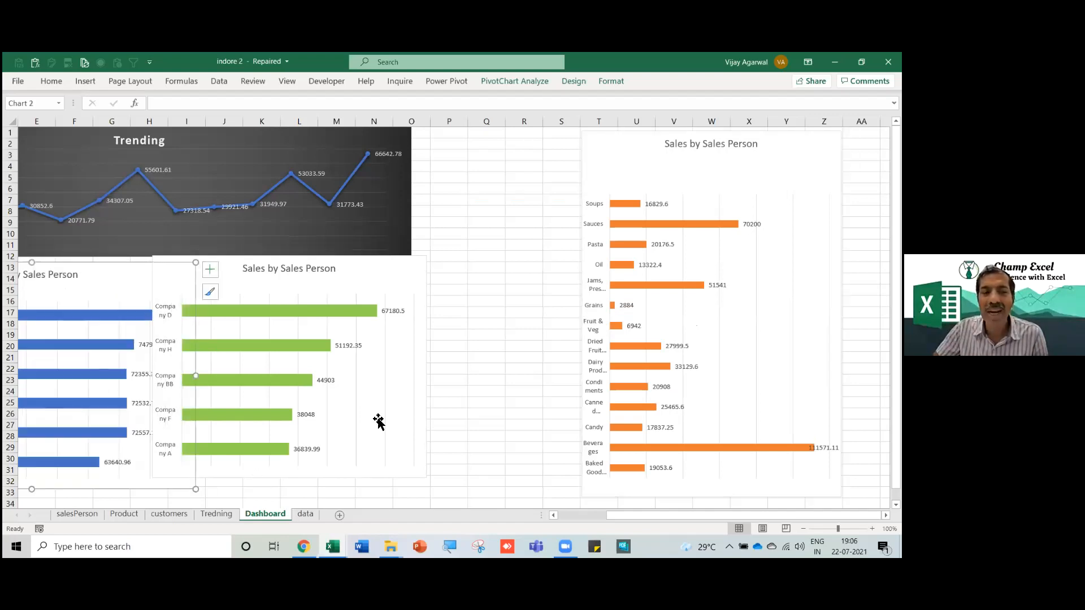
{"action": "left_click", "coordinate": [426, 386]}
{"action": "mouse_move", "coordinate": [426, 386]}
{"action": "left_mouse_down"}
{"action": "mouse_move", "coordinate": [418, 407]}
{"action": "mouse_move", "coordinate": [429, 392]}
{"action": "mouse_move", "coordinate": [486, 388]}
{"action": "mouse_move", "coordinate": [418, 376]}
{"action": "left_mouse_up"}
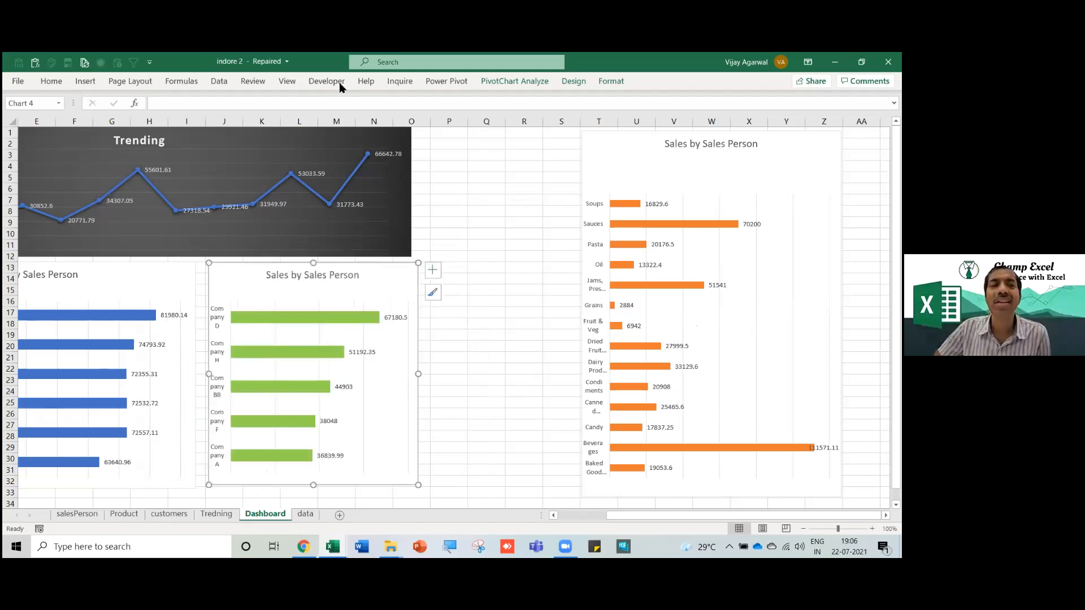
Turn off Gridlines, Headings and Formula Bar in the View options, and collapse the ribbon.
{"action": "left_click", "coordinate": [287, 82]}
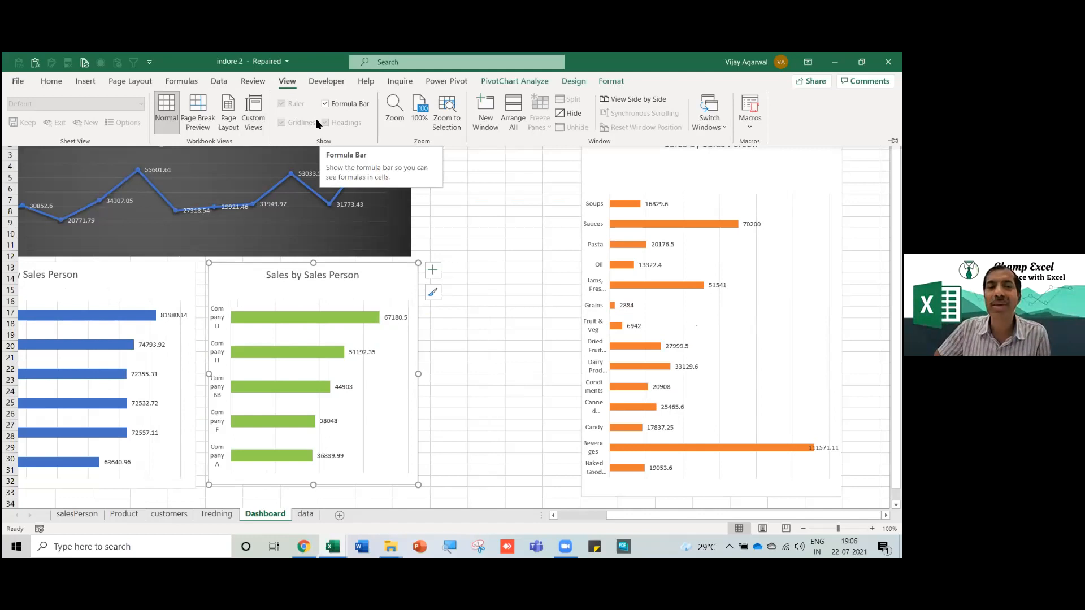
{"action": "left_click", "coordinate": [288, 86]}
{"action": "left_click", "coordinate": [294, 87]}
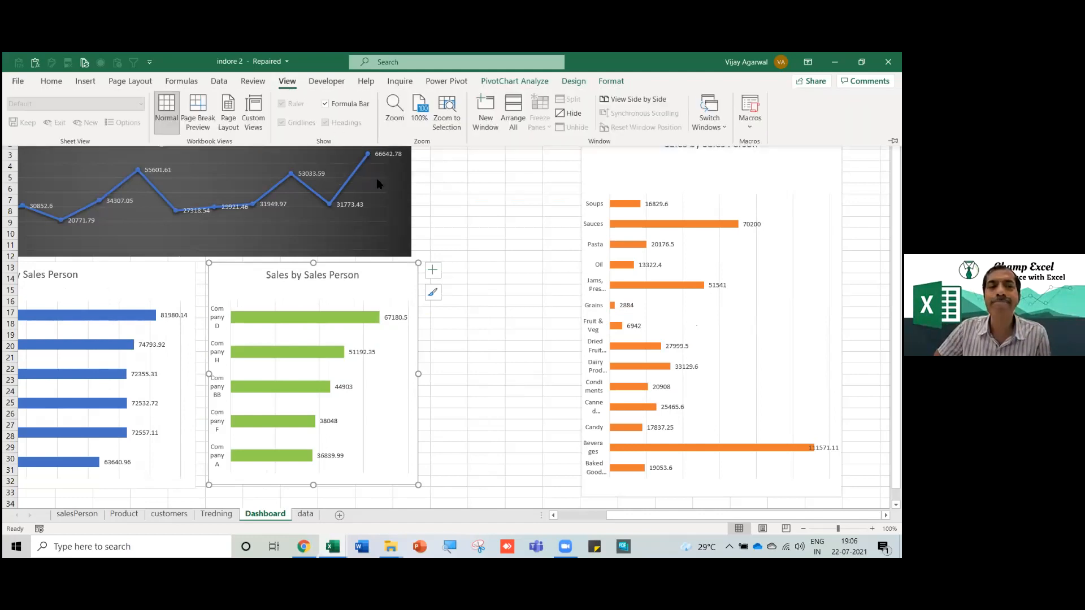
{"action": "left_click", "coordinate": [455, 215]}
{"action": "left_click", "coordinate": [281, 85]}
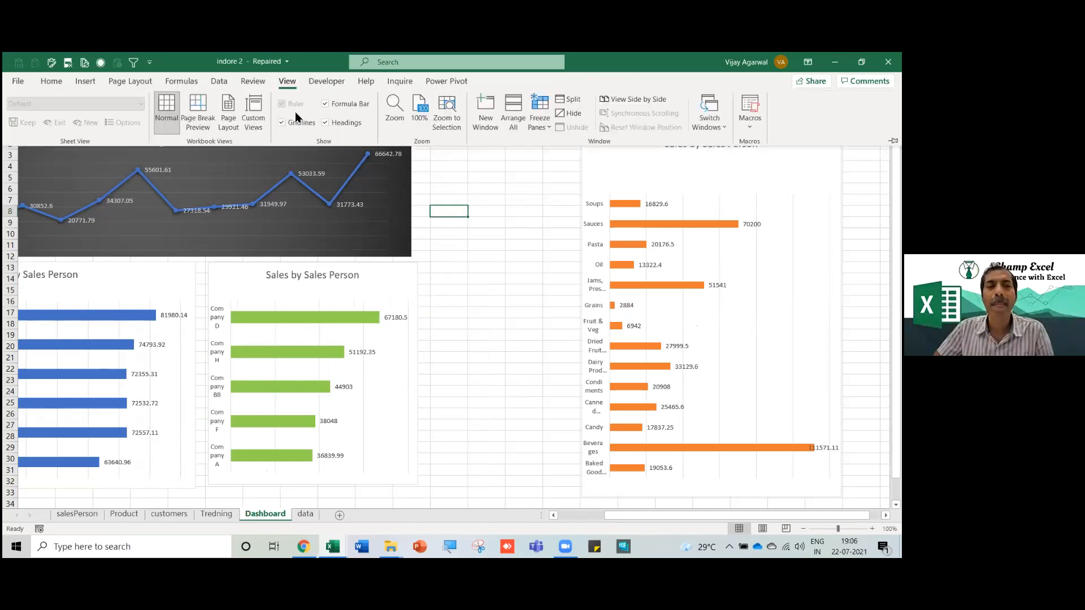
{"action": "left_click", "coordinate": [282, 124]}
{"action": "left_click", "coordinate": [326, 123]}
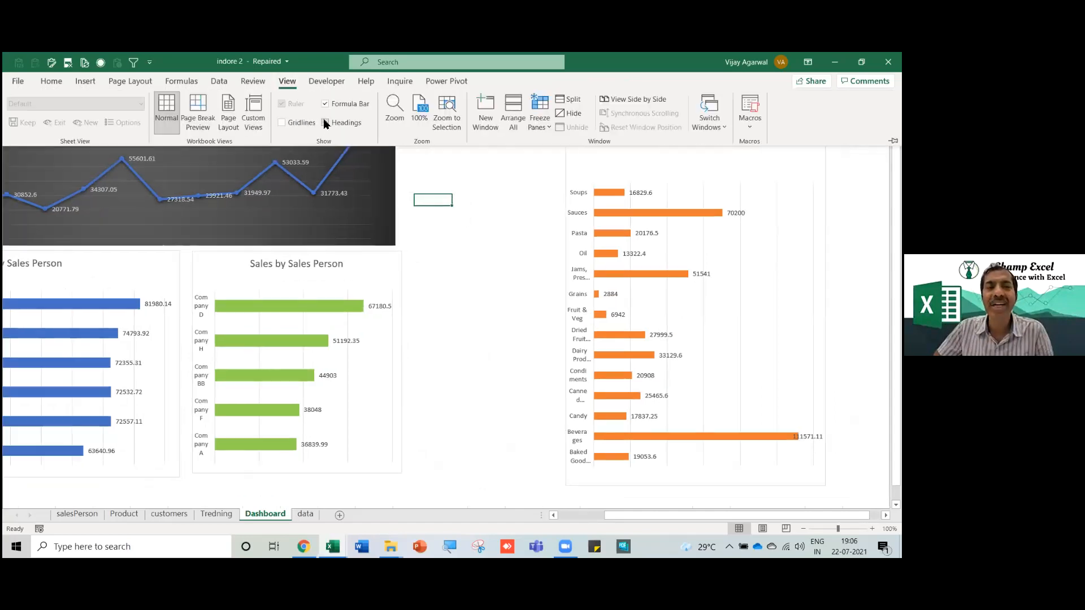
{"action": "left_click", "coordinate": [326, 105]}
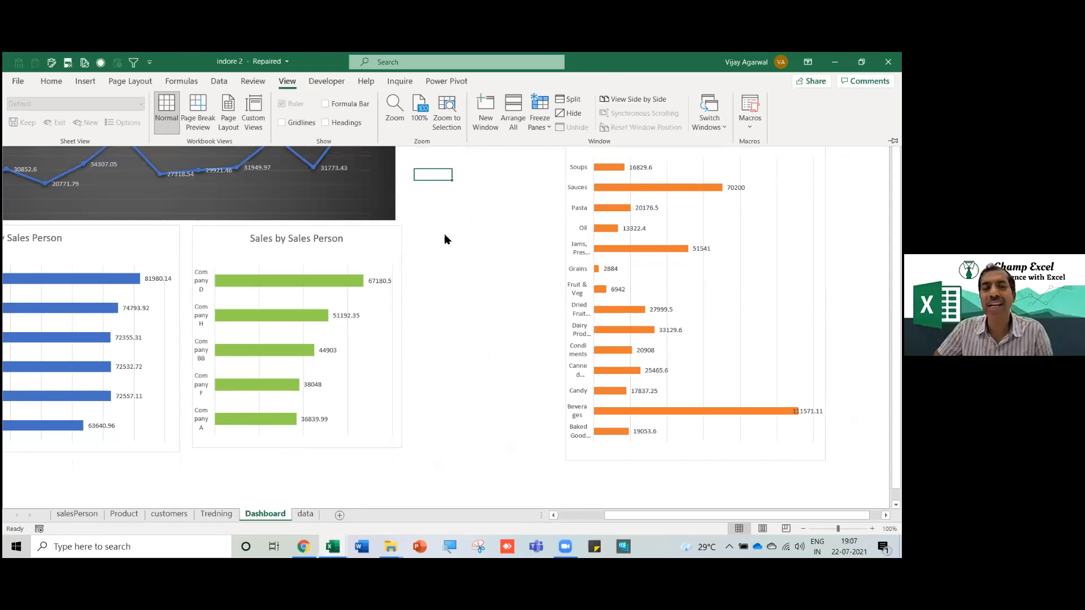
{"action": "key", "text": "ctrl+F1"}
{"action": "left_click", "coordinate": [430, 300]}
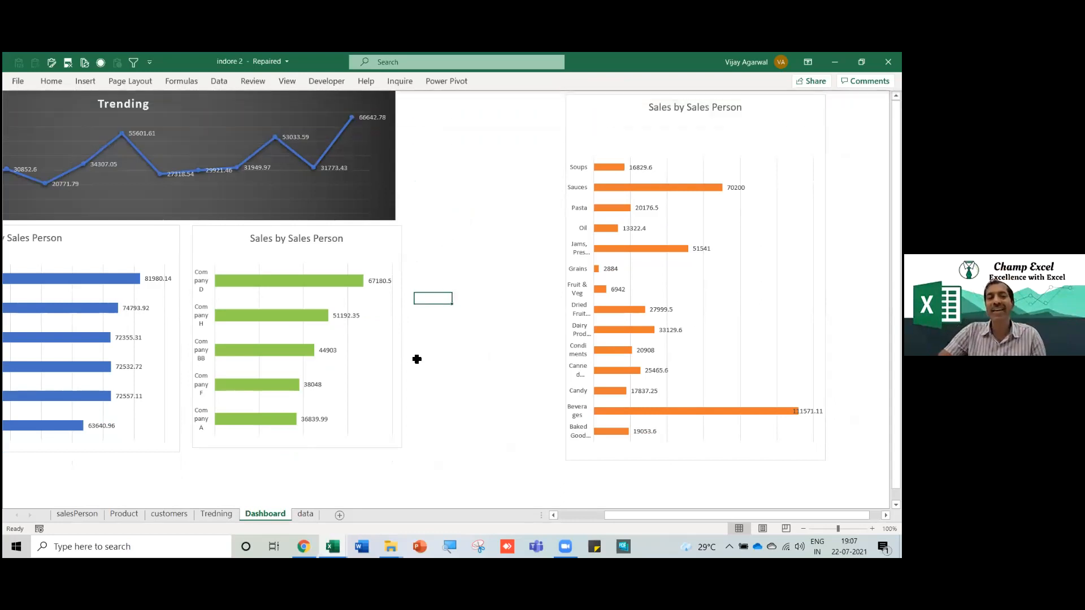
{"action": "left_click", "coordinate": [350, 380]}
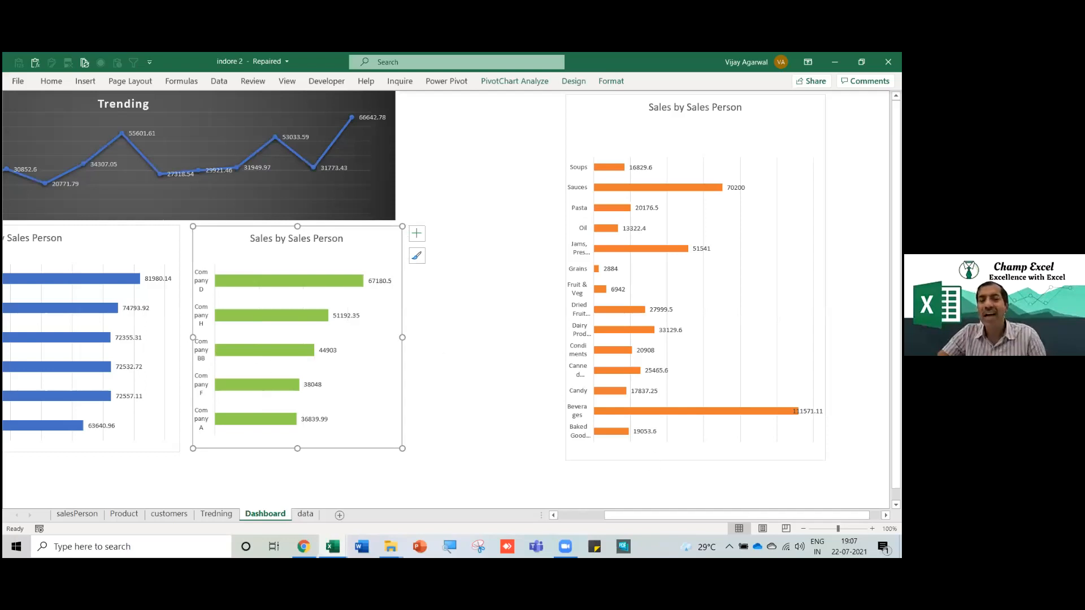
{"action": "left_click", "coordinate": [722, 460]}
Stretch the orange product chart taller and wider, delete its vertical gridlines, and compare with the reference workbook.
{"action": "left_click_drag", "start_coordinate": [696, 463], "coordinate": [698, 482]}
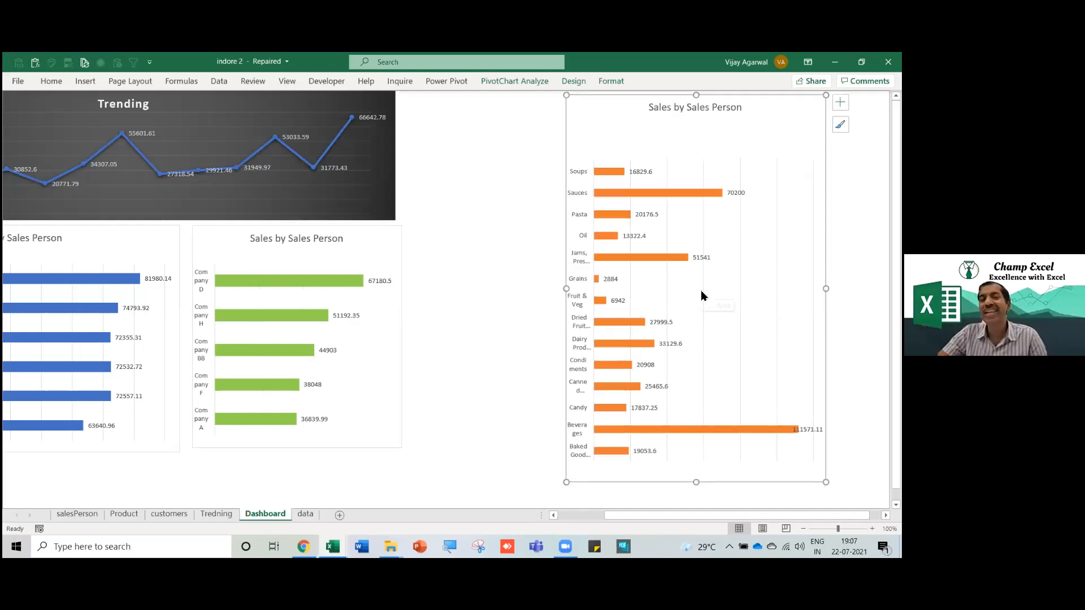
{"action": "key", "text": "Delete"}
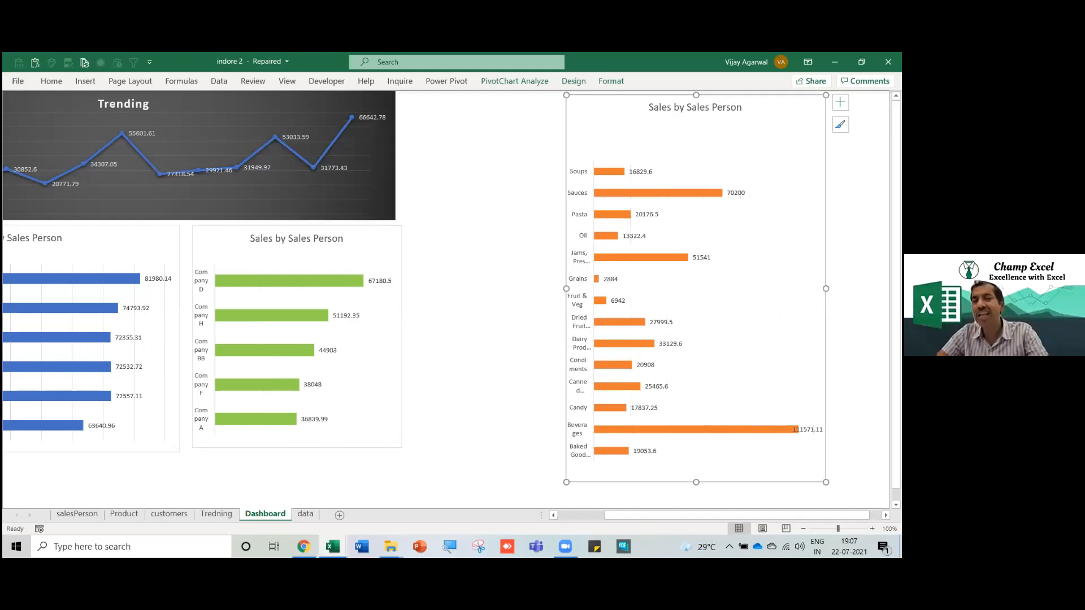
{"action": "left_click_drag", "start_coordinate": [825, 289], "coordinate": [848, 288]}
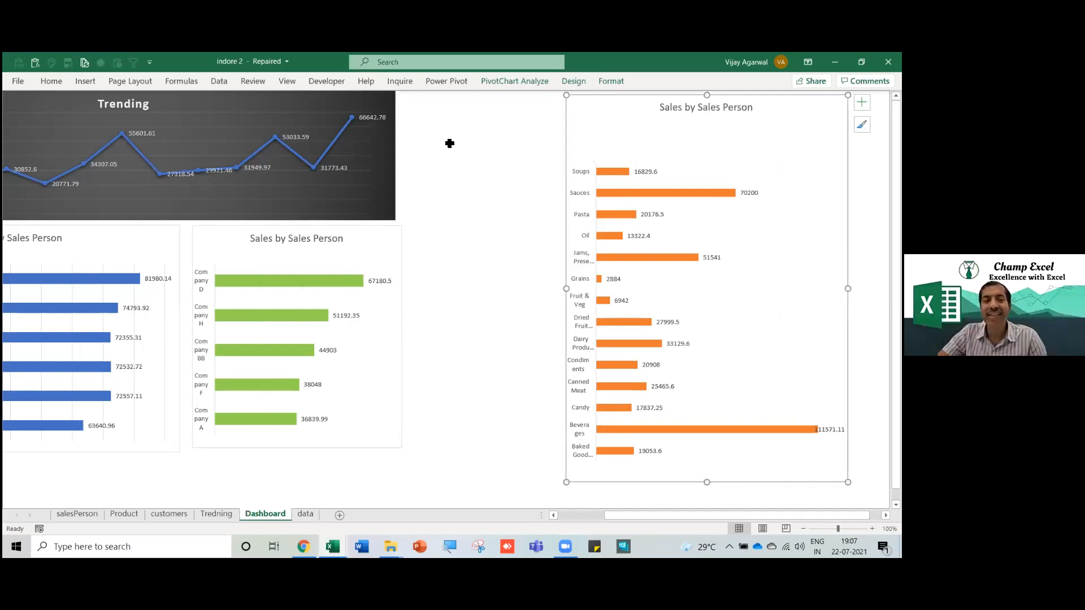
{"action": "key", "text": "alt+Tab"}
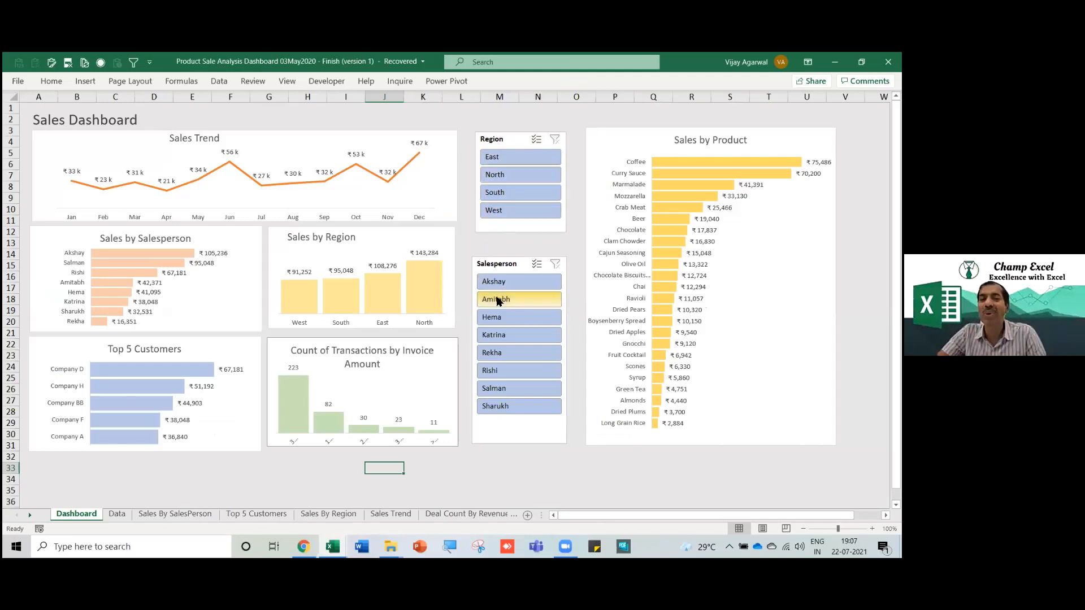
{"action": "key", "text": "alt+Tab"}
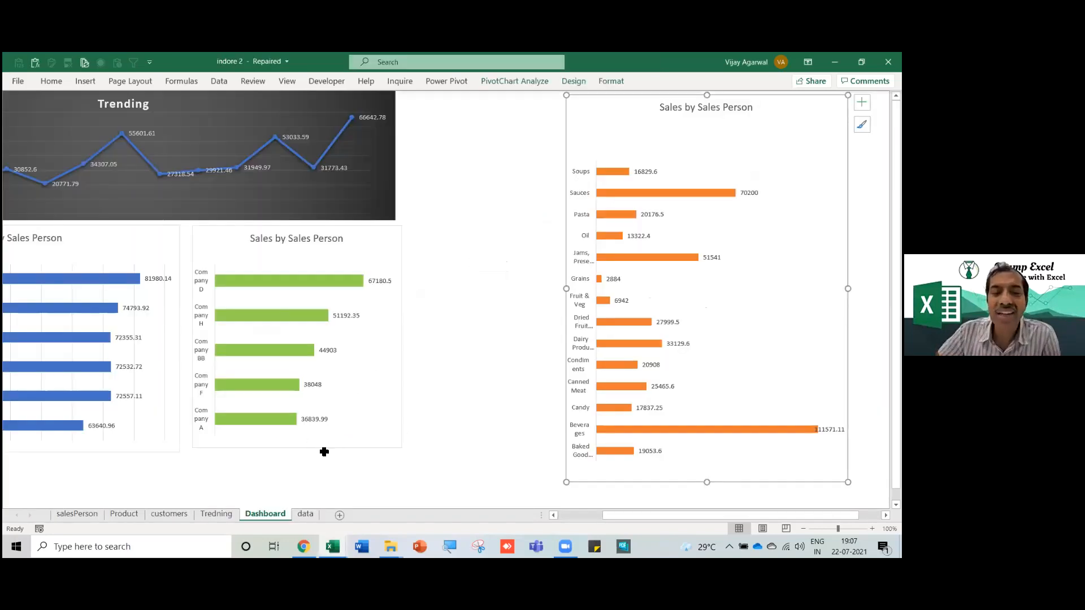
Shift the green company chart a few pixels left, closer to the blue salesperson chart.
{"action": "left_click", "coordinate": [318, 446]}
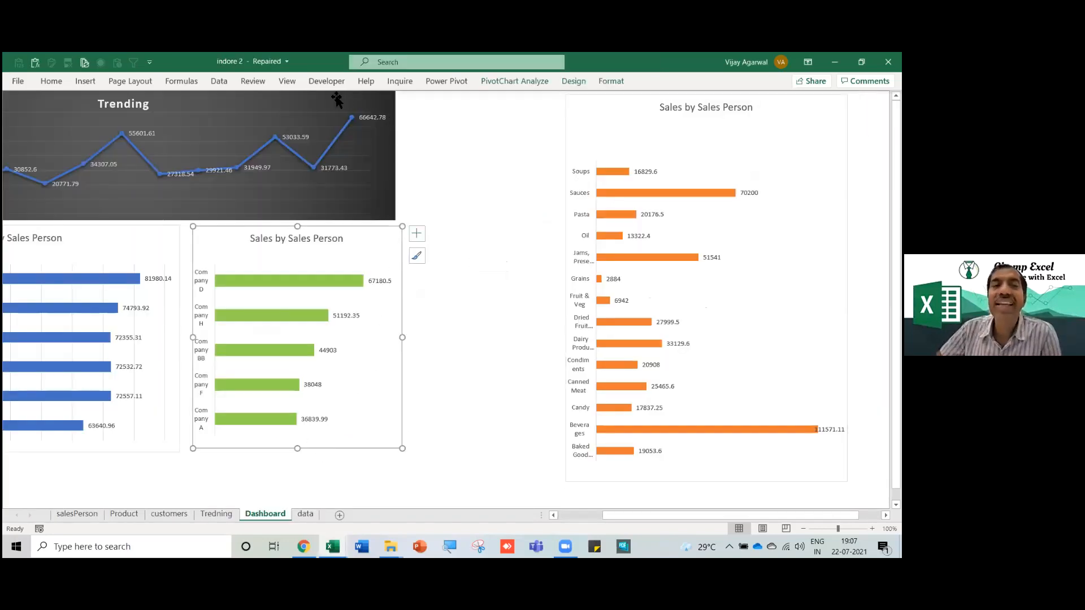
{"action": "left_click", "coordinate": [511, 82]}
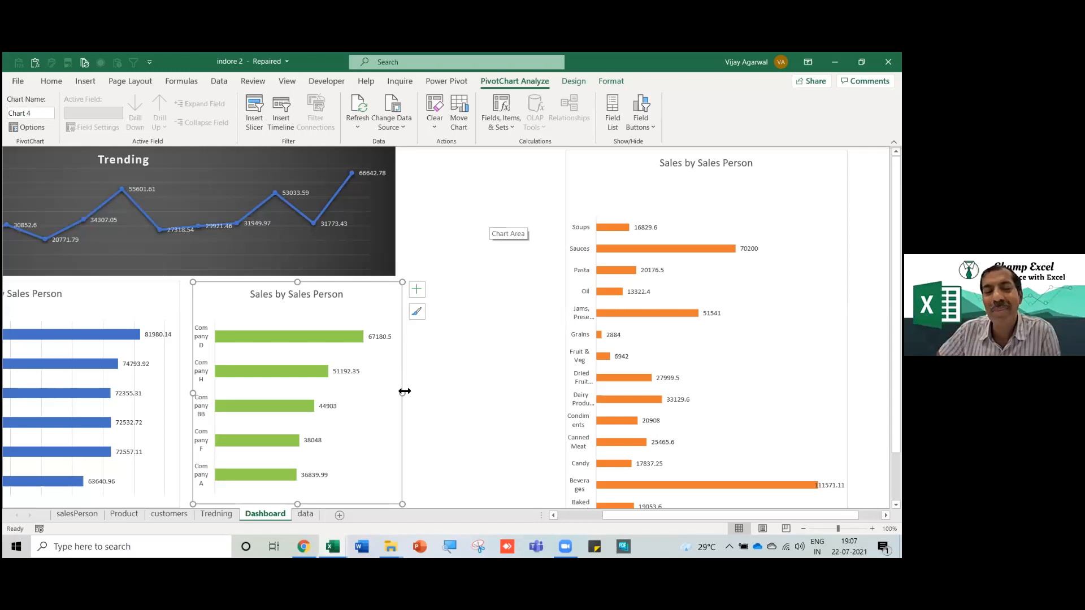
{"action": "left_click_drag", "start_coordinate": [402, 391], "coordinate": [400, 391]}
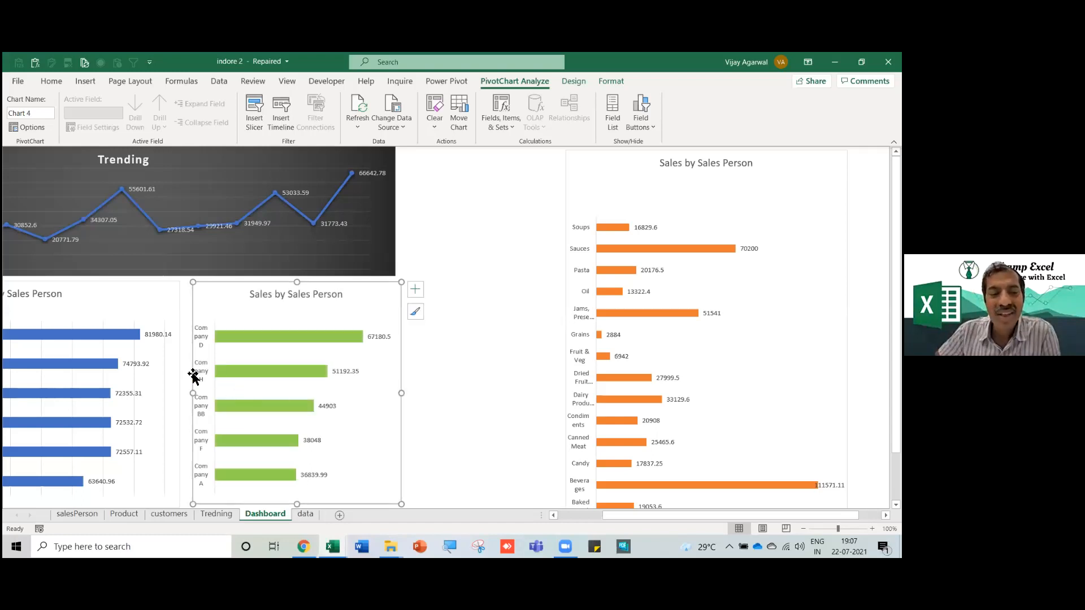
{"action": "left_click_drag", "start_coordinate": [192, 371], "coordinate": [188, 374]}
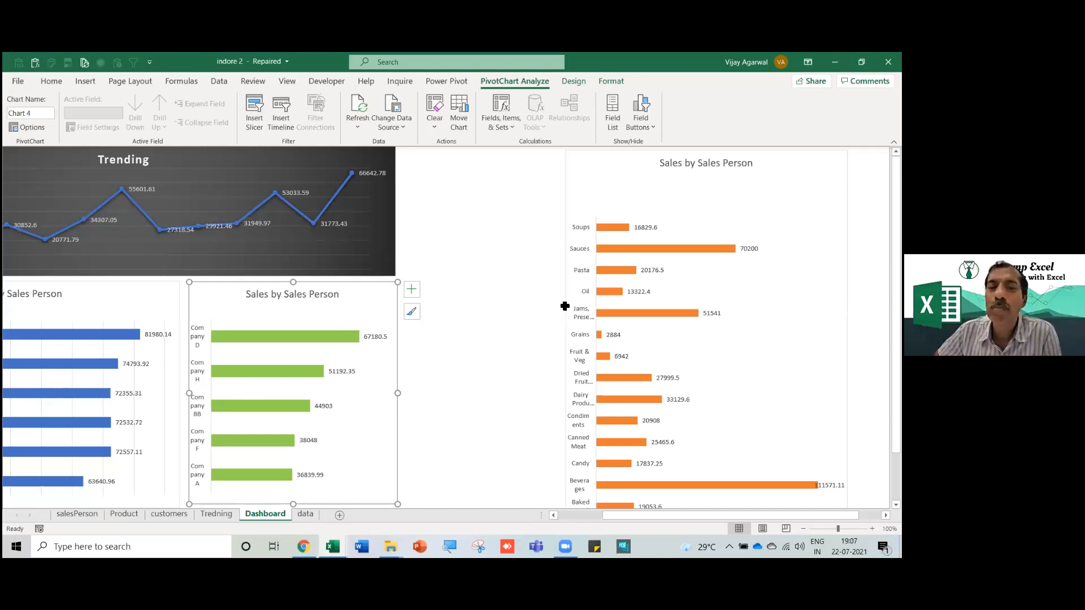
{"action": "left_click", "coordinate": [715, 169]}
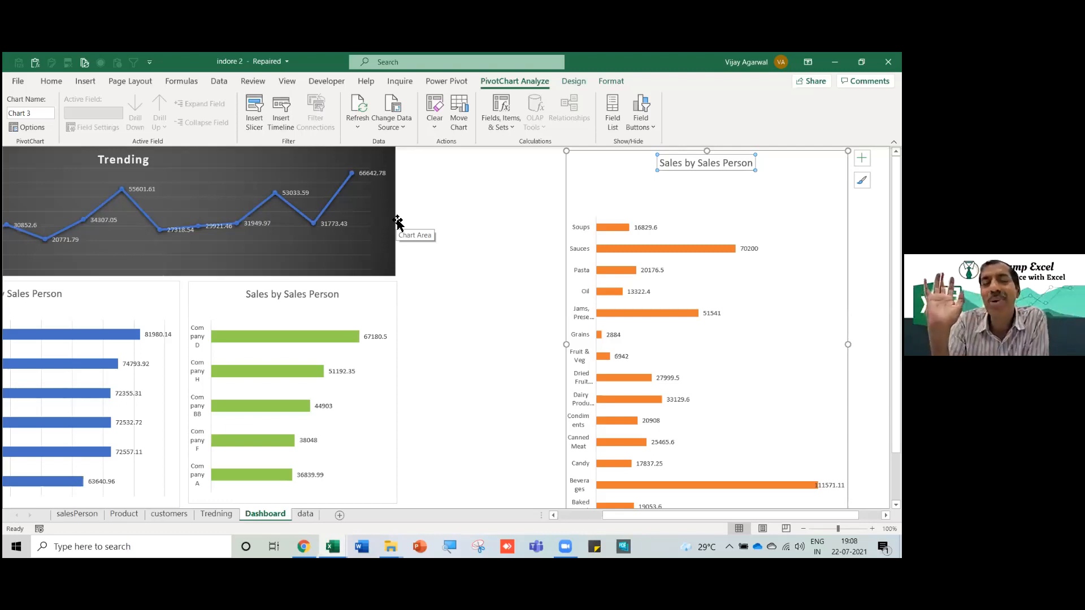
From the Trending chart, insert slicers for the Salesperson and Region fields.
{"action": "left_click", "coordinate": [392, 269]}
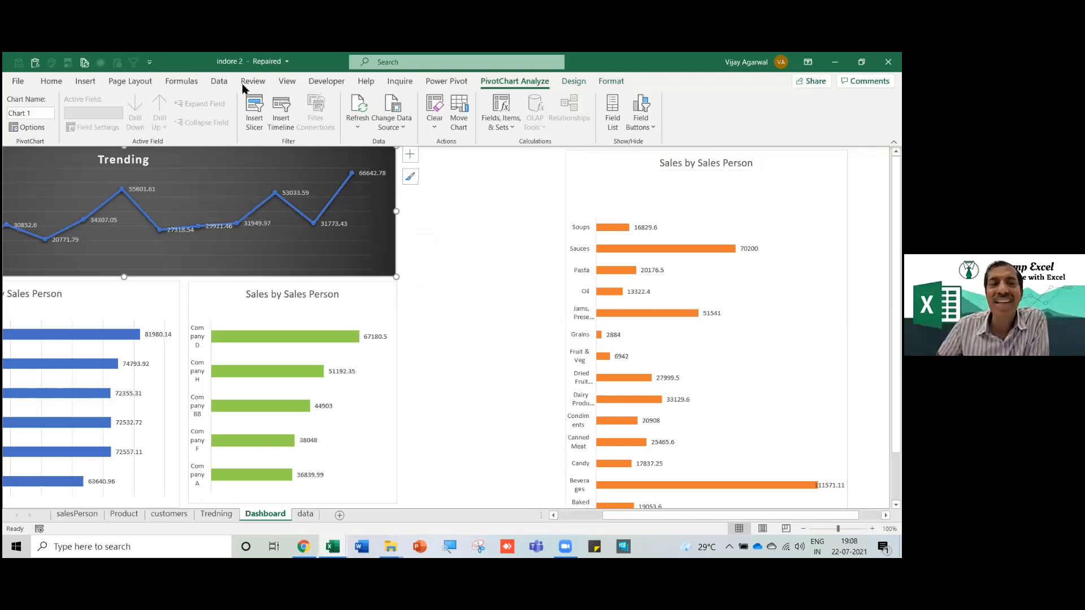
{"action": "left_click", "coordinate": [219, 81]}
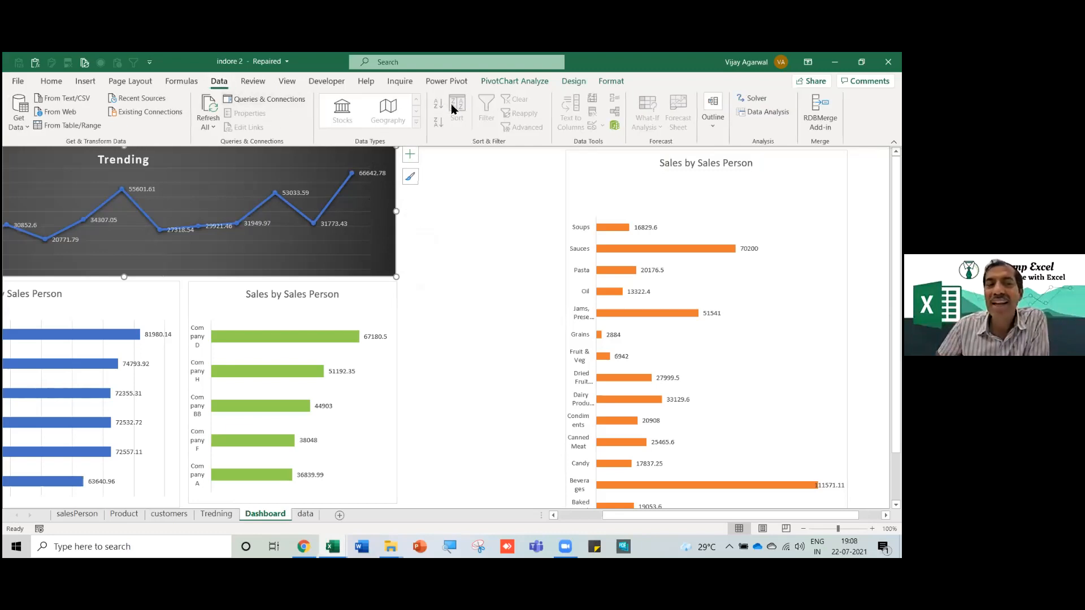
{"action": "left_click", "coordinate": [512, 83]}
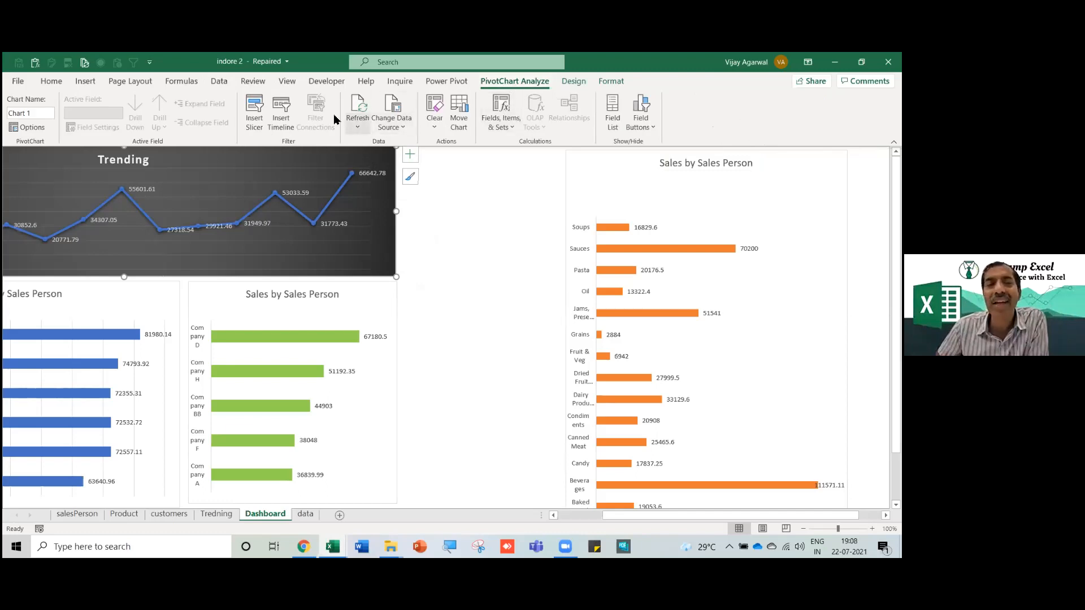
{"action": "left_click", "coordinate": [255, 113]}
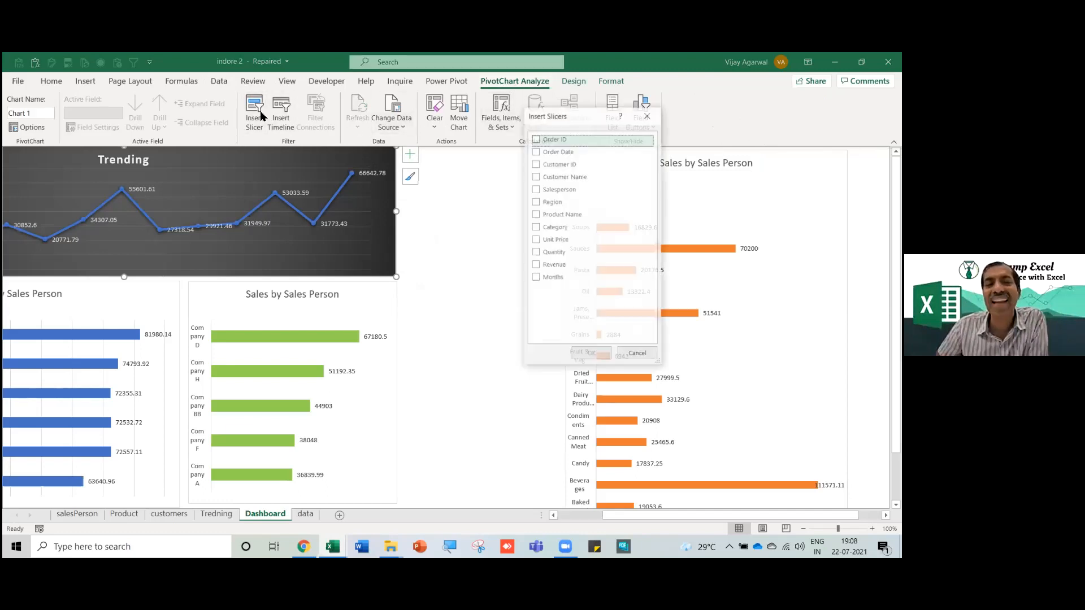
{"action": "left_click", "coordinate": [538, 191]}
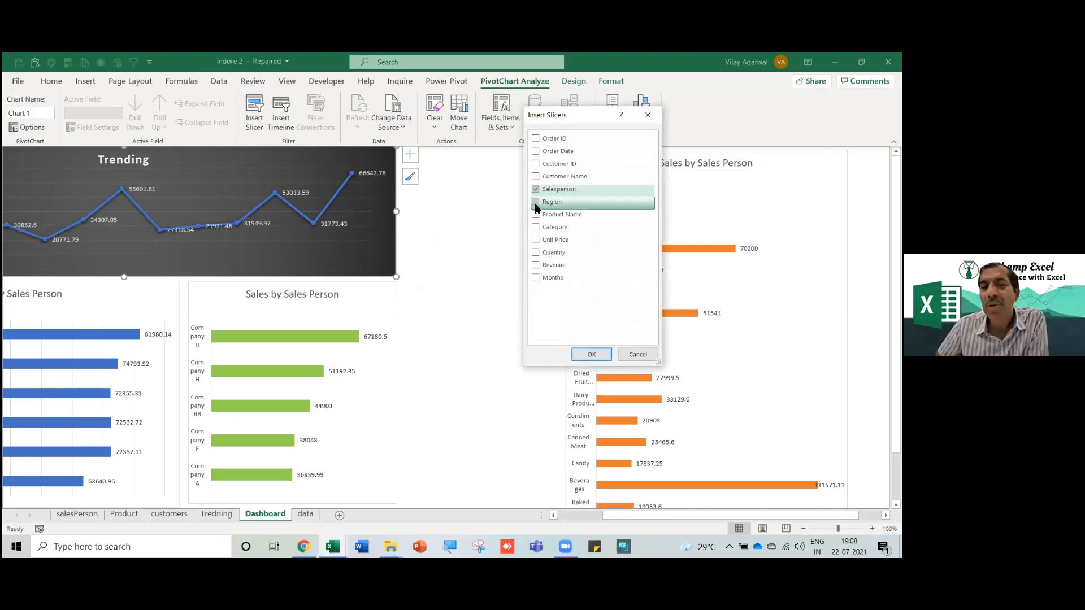
{"action": "left_click", "coordinate": [537, 204]}
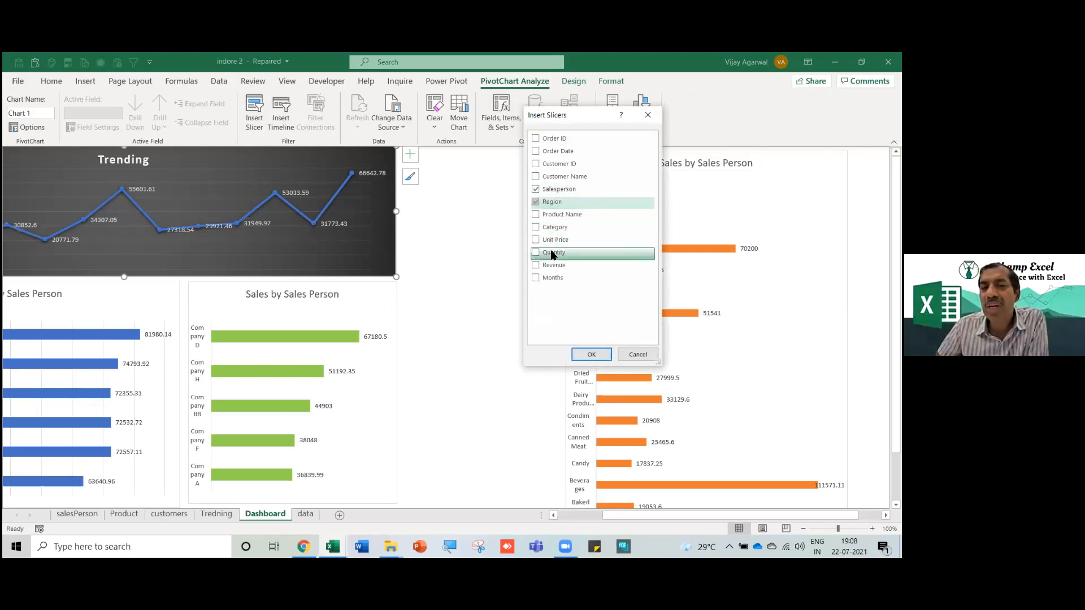
{"action": "left_click", "coordinate": [593, 355]}
Stack a shortened Region slicer (orange style) above the Salesperson slicer (yellow style) beside the Trending chart.
{"action": "left_click_drag", "start_coordinate": [480, 273], "coordinate": [503, 159]}
{"action": "left_click_drag", "start_coordinate": [486, 298], "coordinate": [486, 247]}
{"action": "left_click_drag", "start_coordinate": [397, 240], "coordinate": [452, 276]}
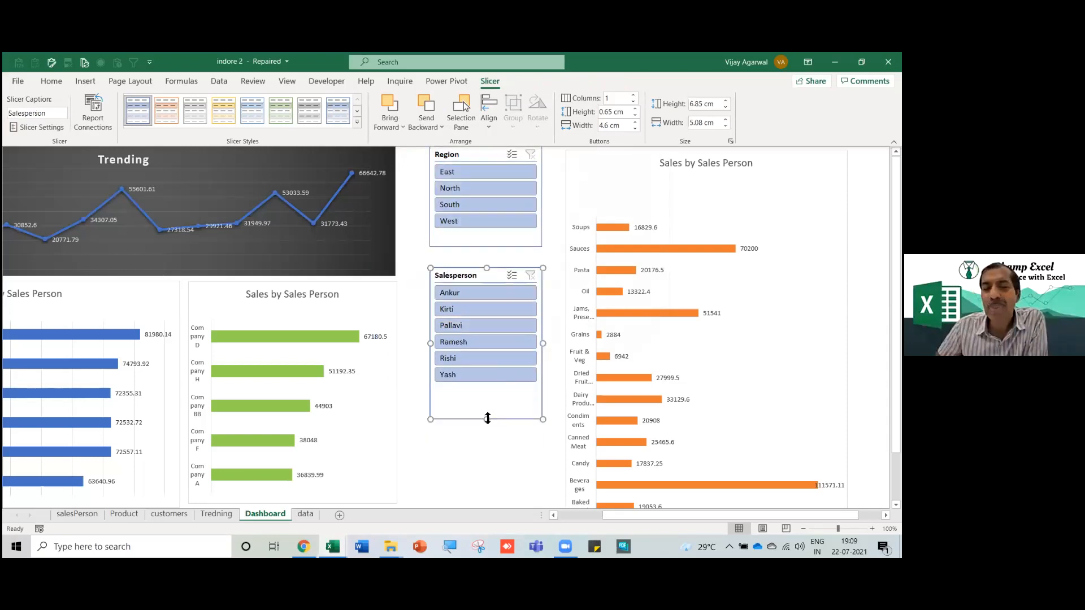
{"action": "left_click_drag", "start_coordinate": [488, 419], "coordinate": [489, 391]}
{"action": "mouse_move", "coordinate": [494, 278]}
{"action": "left_mouse_down"}
{"action": "mouse_move", "coordinate": [491, 253]}
{"action": "mouse_move", "coordinate": [490, 267]}
{"action": "left_mouse_up"}
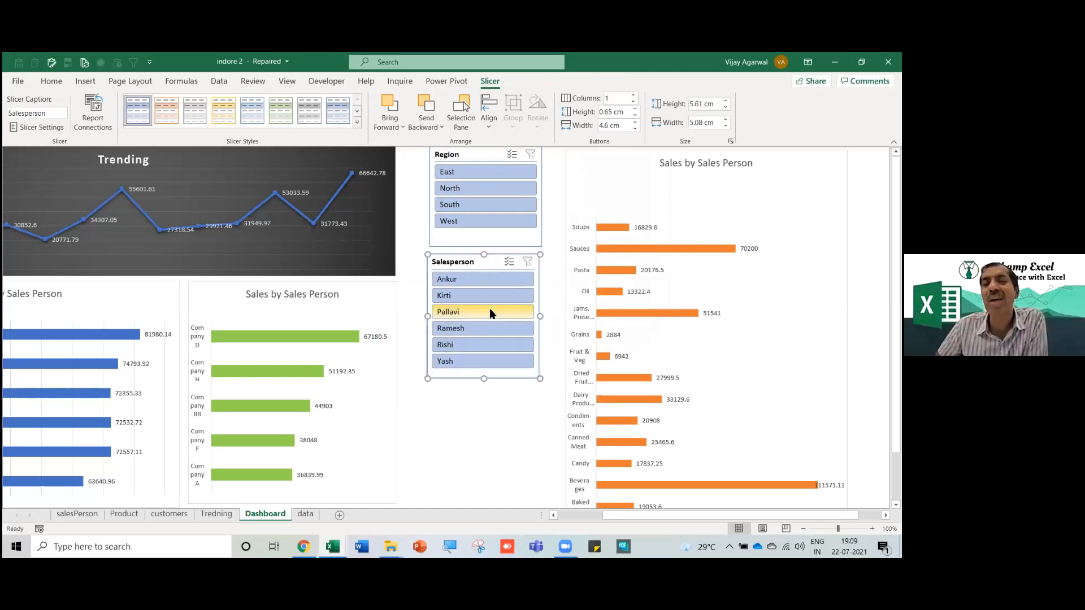
{"action": "left_click", "coordinate": [224, 110]}
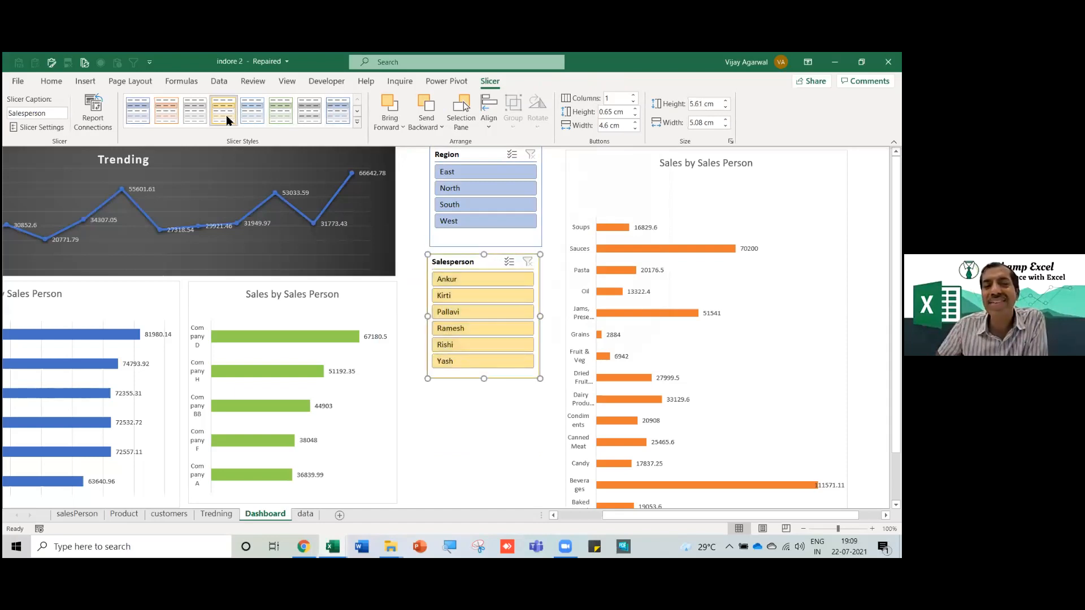
{"action": "left_click", "coordinate": [465, 155]}
{"action": "left_click", "coordinate": [166, 110]}
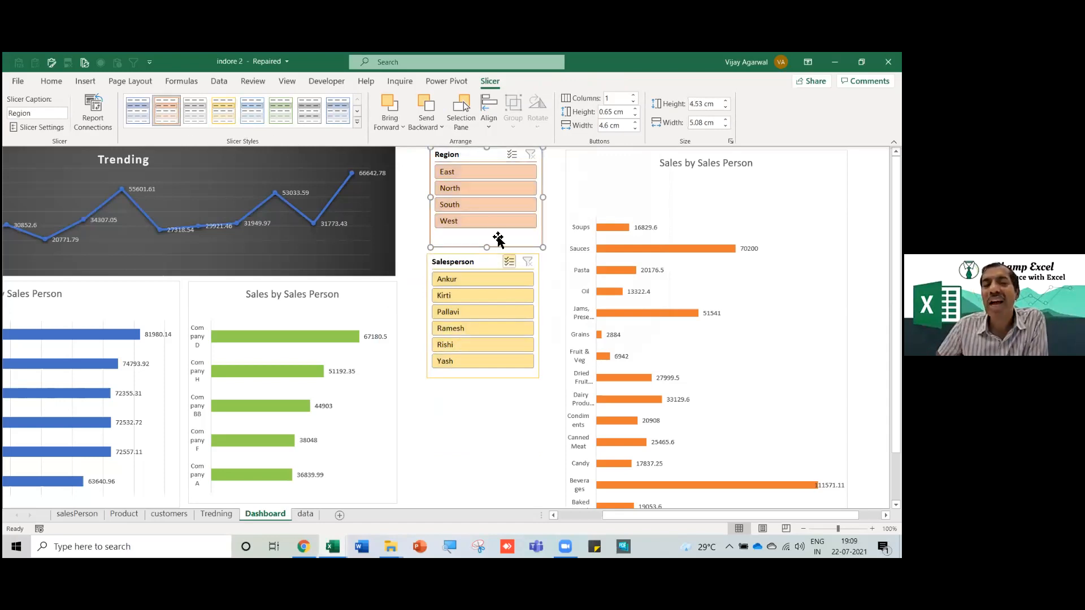
Test the filters with the South and North regions and two salespeople, then clear both slicers.
{"action": "left_click", "coordinate": [463, 210]}
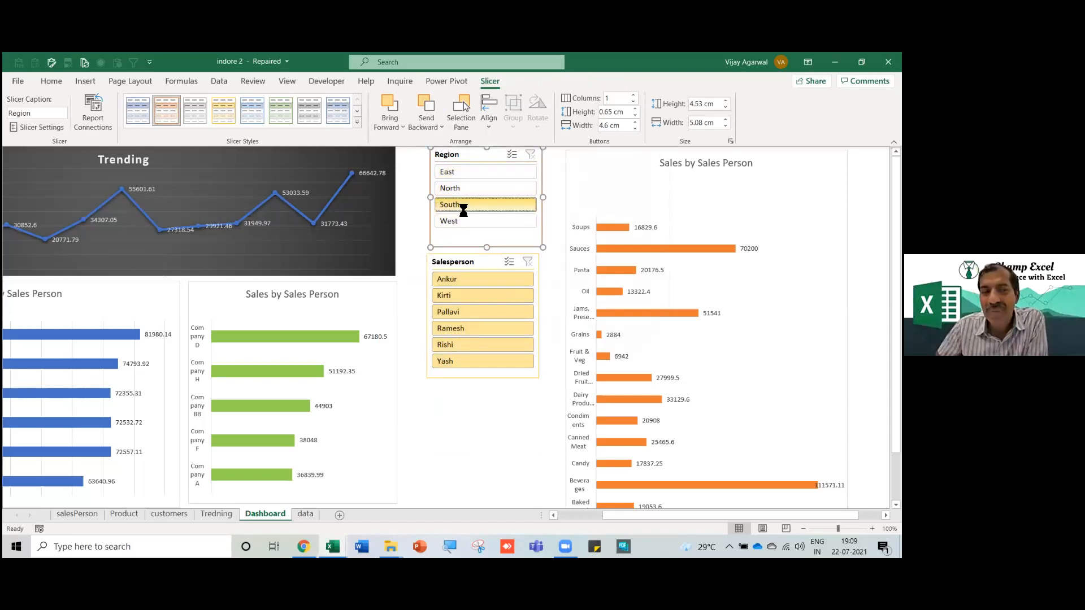
{"action": "left_click", "coordinate": [472, 303]}
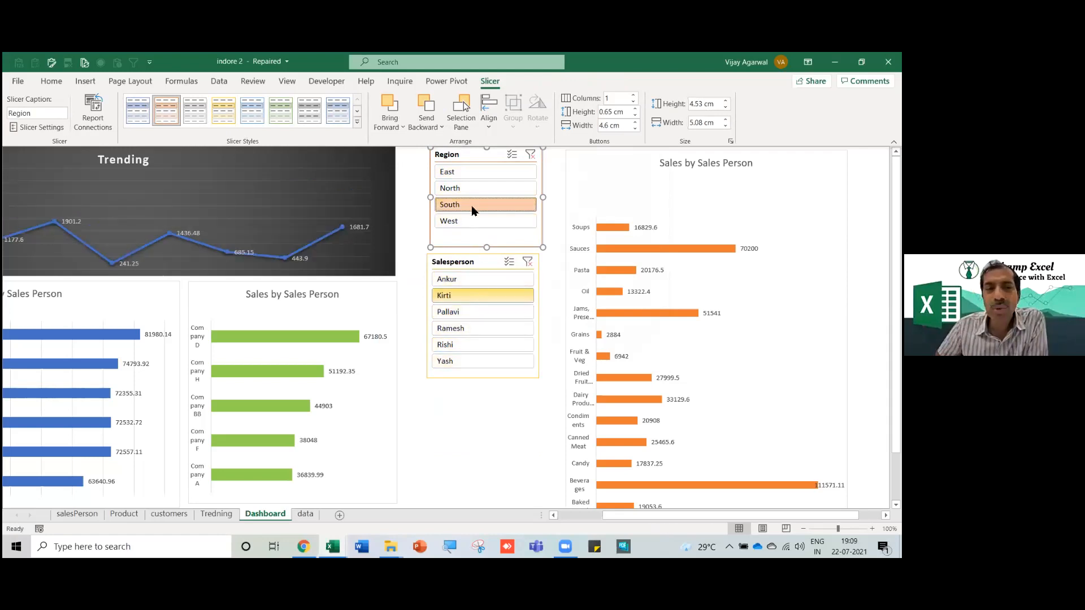
{"action": "left_click", "coordinate": [472, 189]}
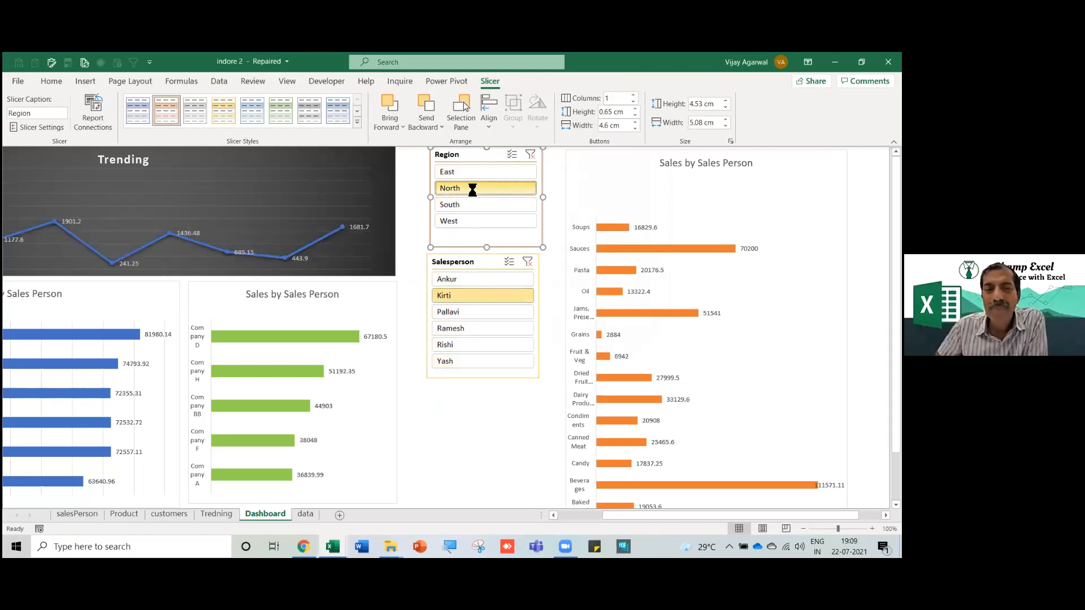
{"action": "left_click", "coordinate": [475, 280]}
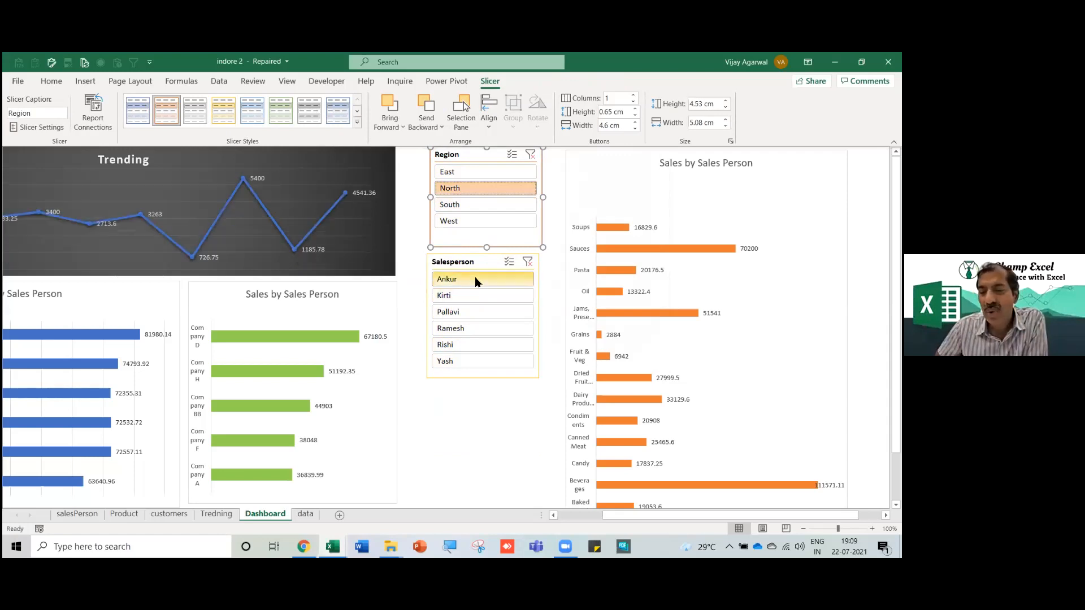
{"action": "left_click", "coordinate": [532, 155]}
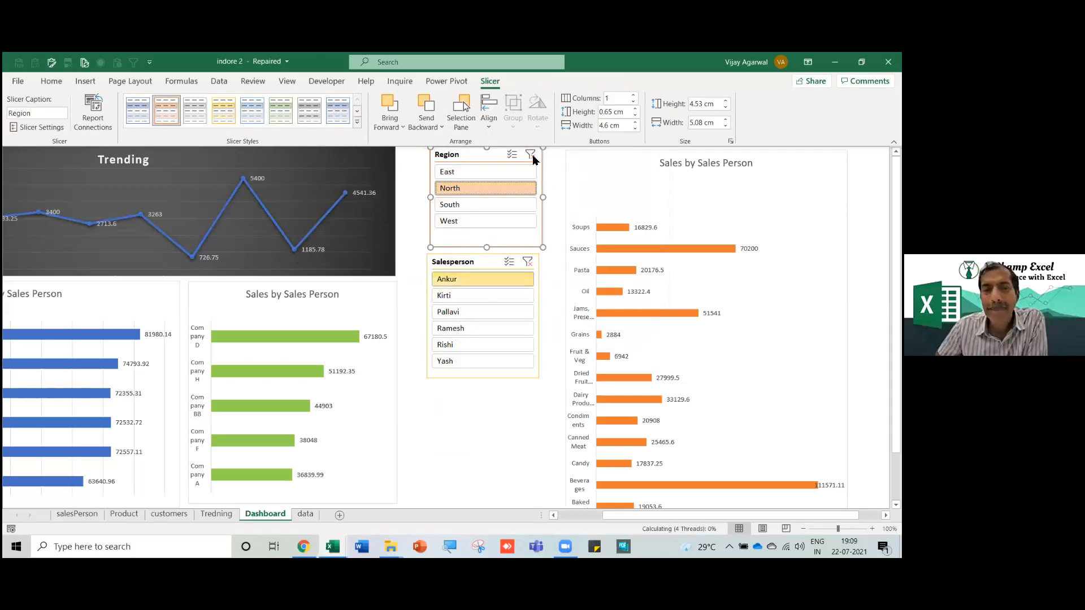
{"action": "left_click", "coordinate": [529, 262]}
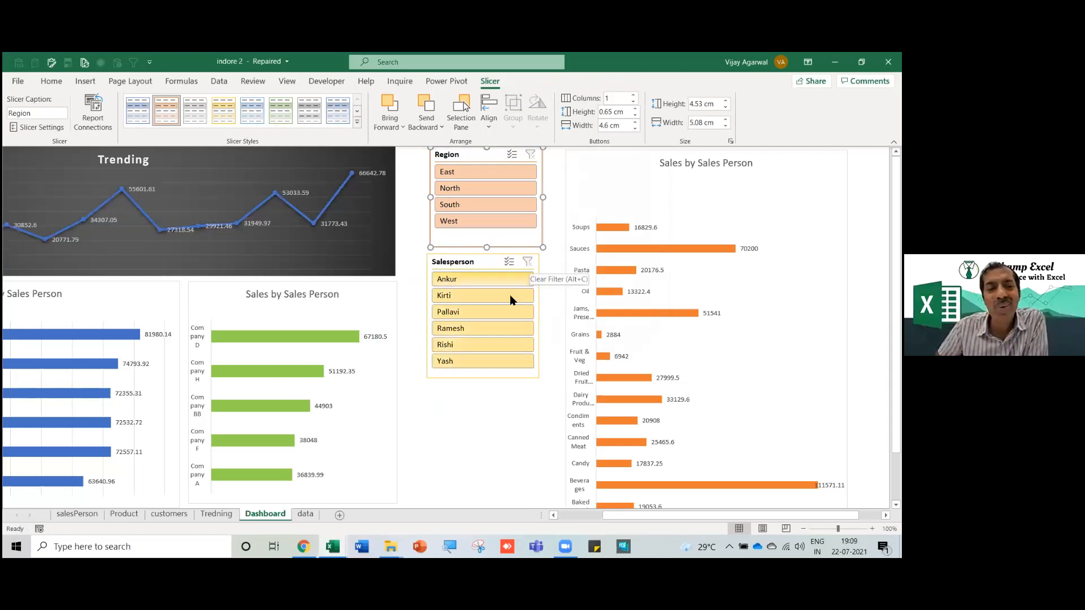
Shift the Region and Salesperson slicers left and line them up next to the Trending chart.
{"action": "left_click_drag", "start_coordinate": [681, 517], "coordinate": [661, 517]}
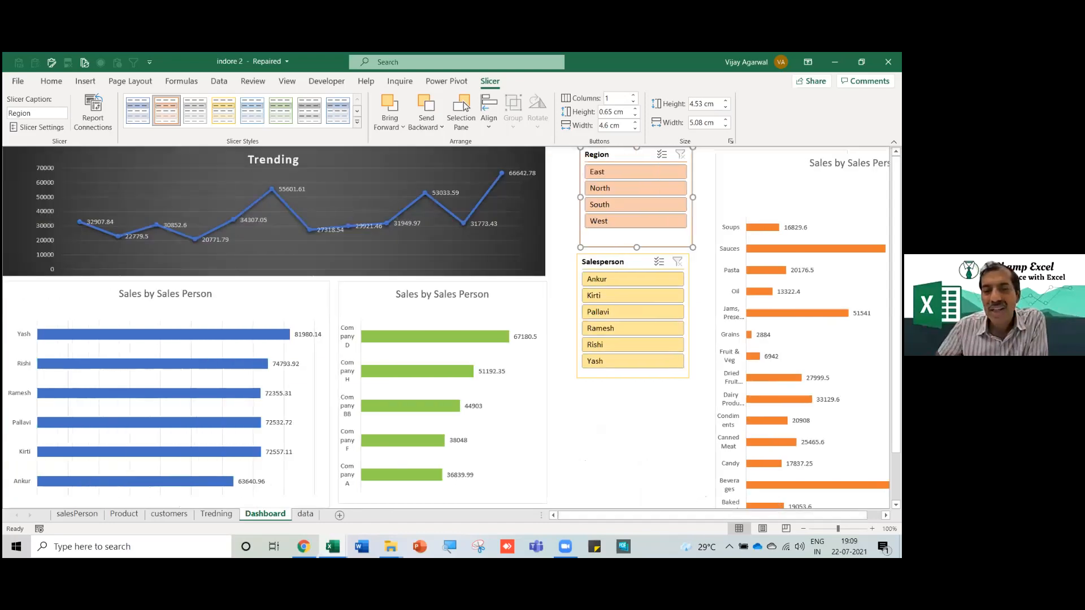
{"action": "left_click_drag", "start_coordinate": [627, 157], "coordinate": [603, 162]}
{"action": "left_click_drag", "start_coordinate": [627, 264], "coordinate": [612, 267]}
{"action": "left_click_drag", "start_coordinate": [717, 220], "coordinate": [675, 219]}
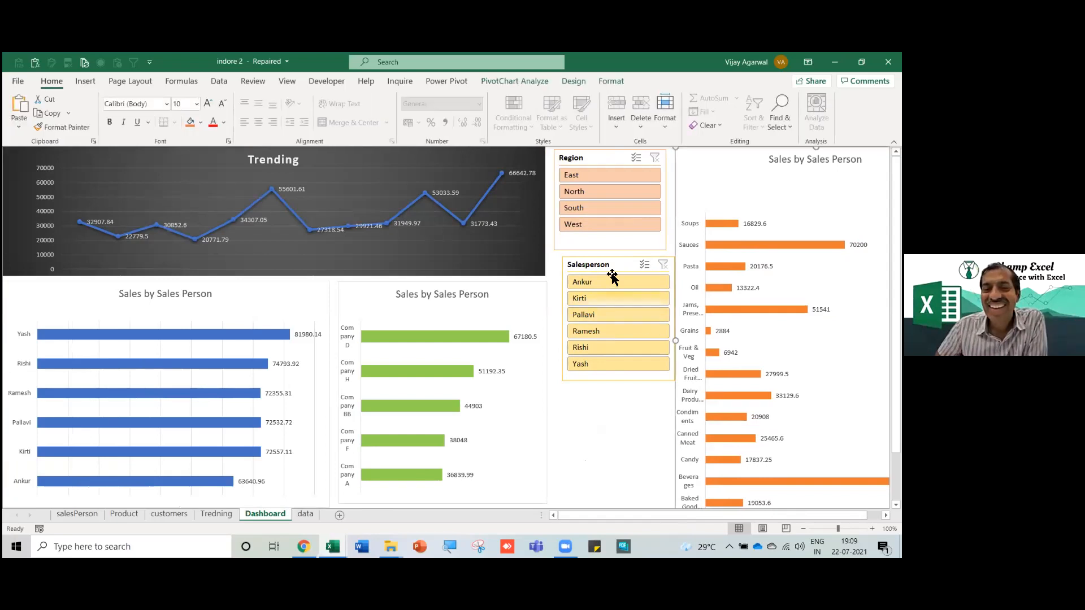
{"action": "left_click_drag", "start_coordinate": [615, 266], "coordinate": [610, 265]}
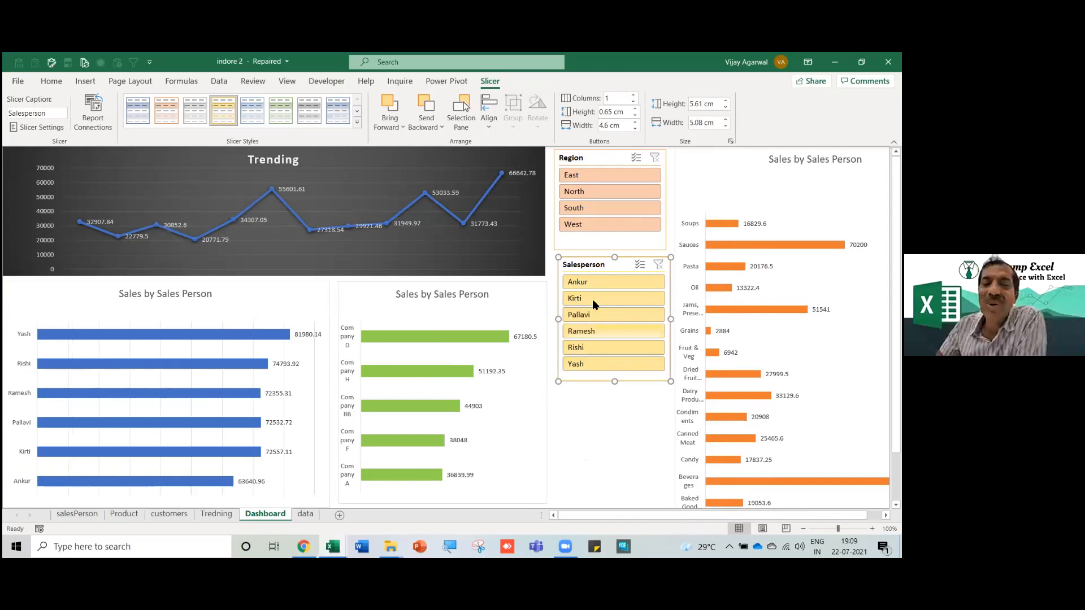
Connect the Region slicer to the salesPerson and Product pivot tables as well.
{"action": "right_click", "coordinate": [595, 165]}
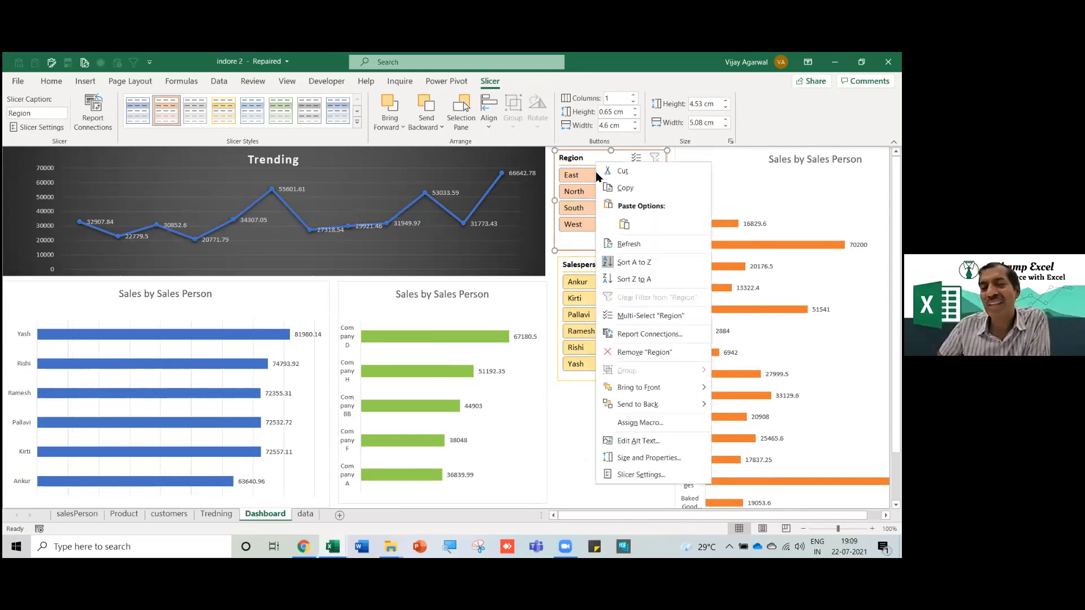
{"action": "left_click", "coordinate": [649, 335]}
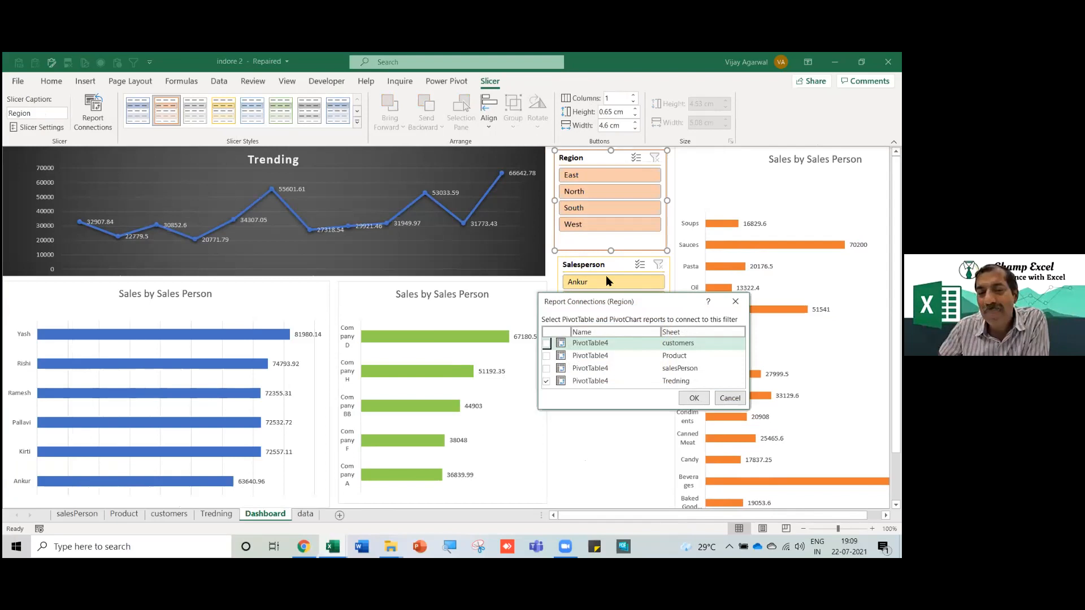
{"action": "left_click_drag", "start_coordinate": [625, 310], "coordinate": [598, 238]}
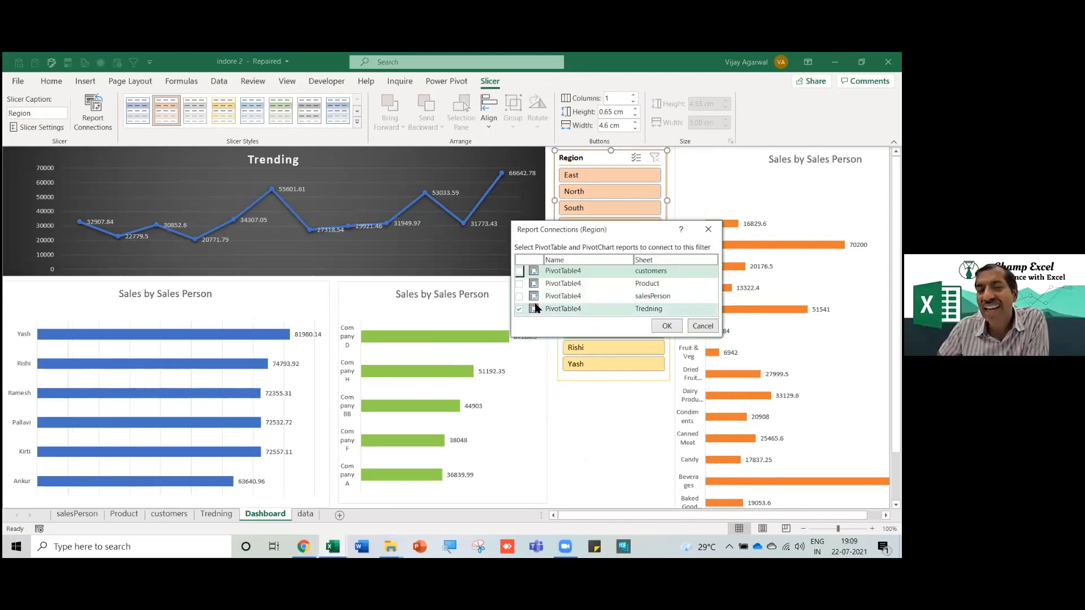
{"action": "left_click", "coordinate": [519, 296]}
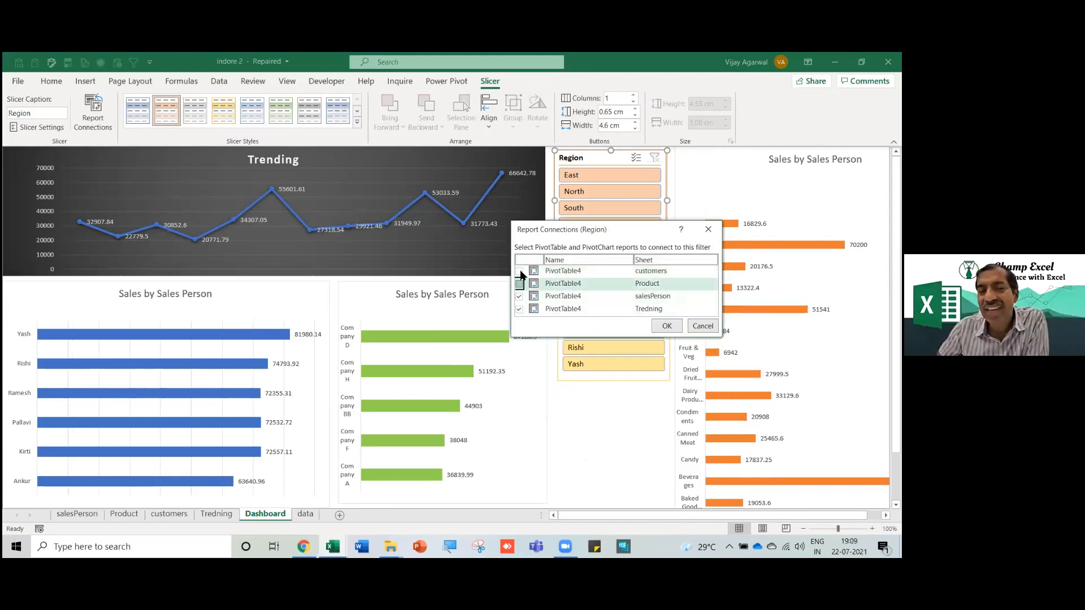
{"action": "left_click", "coordinate": [520, 284]}
{"action": "left_click", "coordinate": [666, 327]}
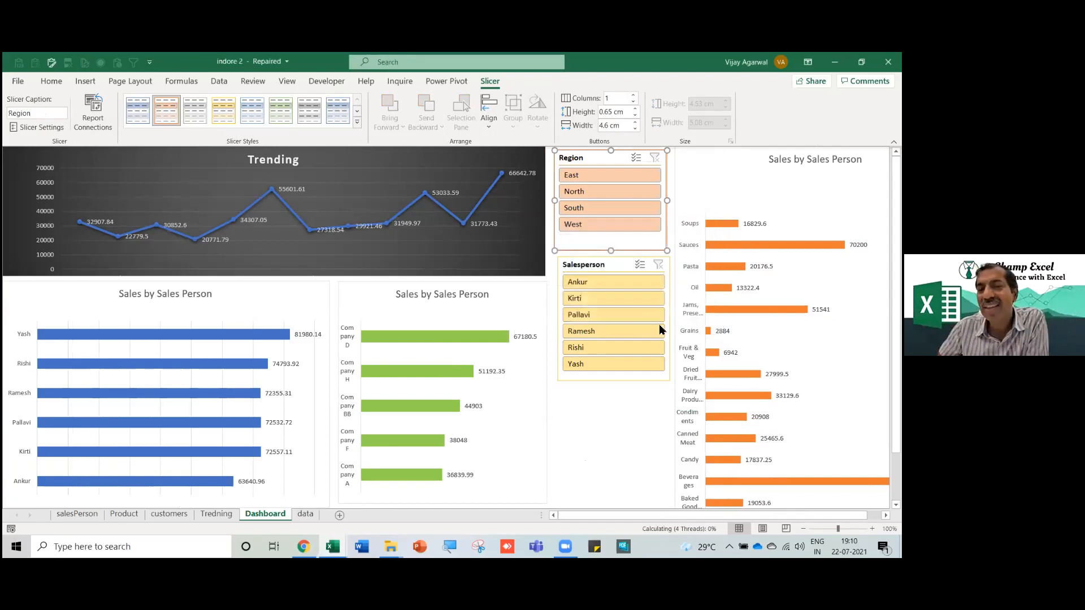
Connect the Salesperson slicer to the customers, Product and salesPerson pivots, then filter to one salesperson.
{"action": "left_click", "coordinate": [600, 266]}
{"action": "right_click", "coordinate": [600, 267]}
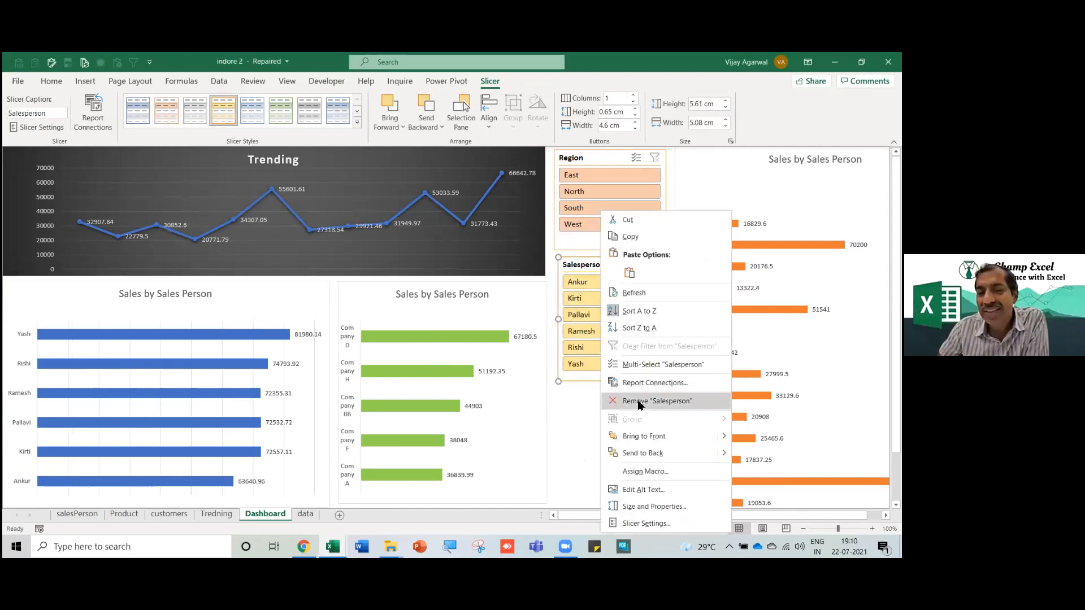
{"action": "left_click", "coordinate": [633, 383]}
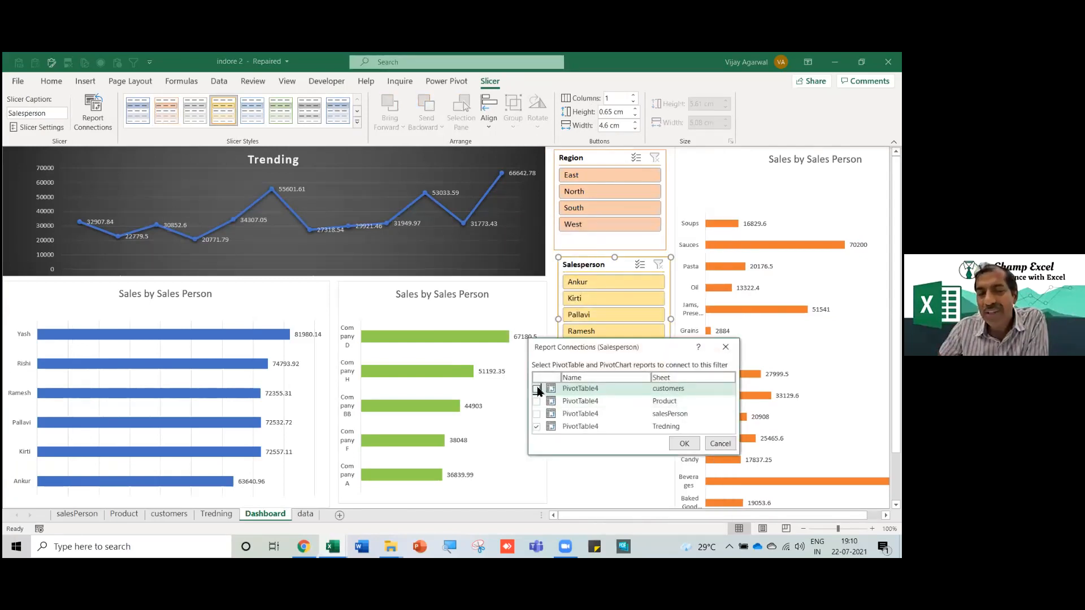
{"action": "left_click", "coordinate": [537, 389]}
{"action": "left_click", "coordinate": [537, 401]}
{"action": "left_click", "coordinate": [538, 414]}
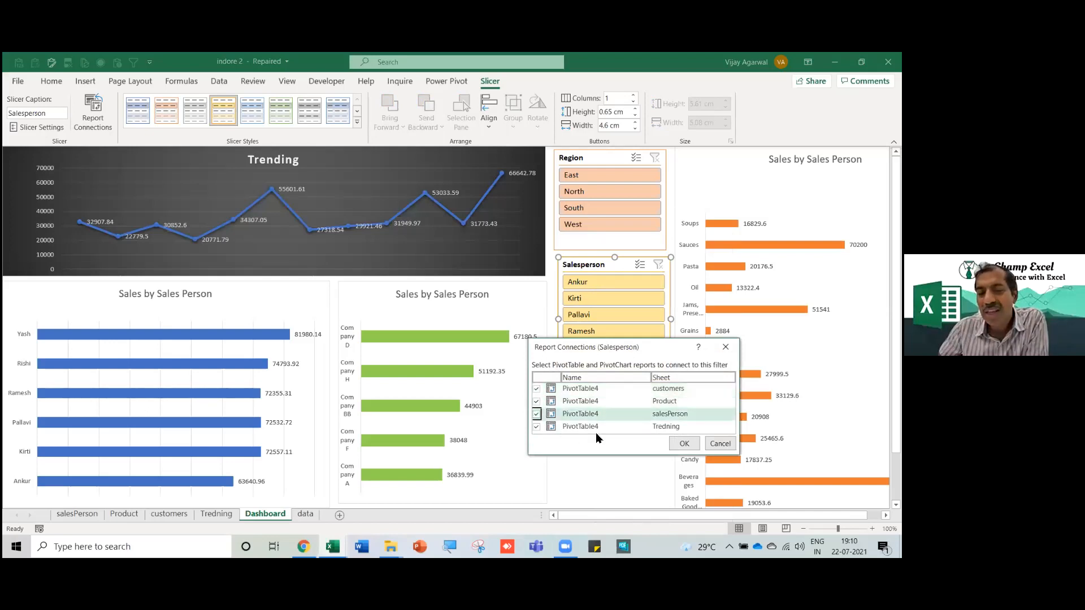
{"action": "left_click", "coordinate": [681, 444]}
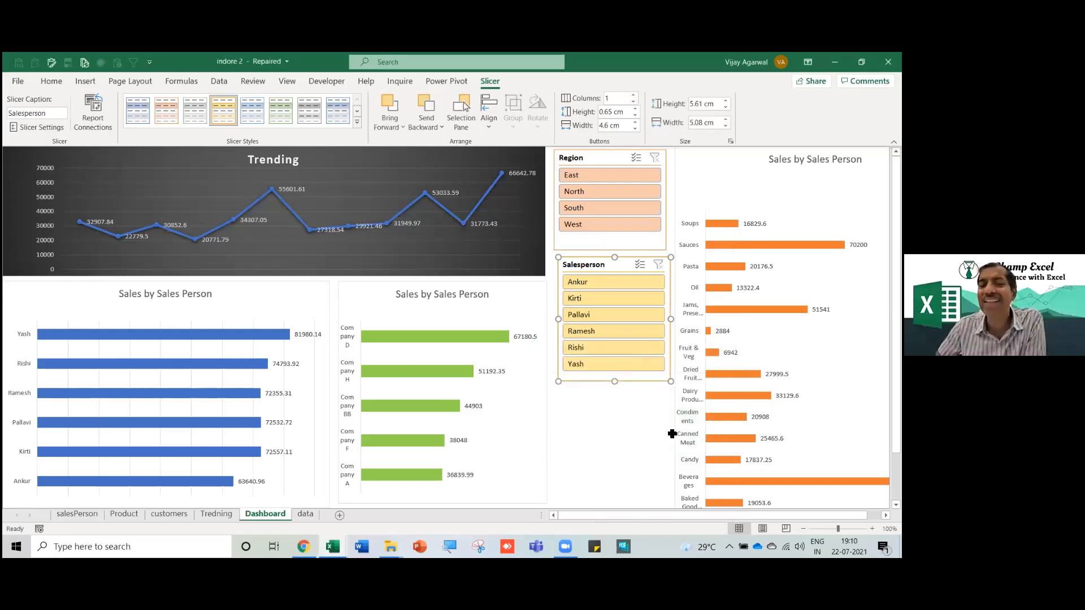
{"action": "left_click", "coordinate": [606, 317]}
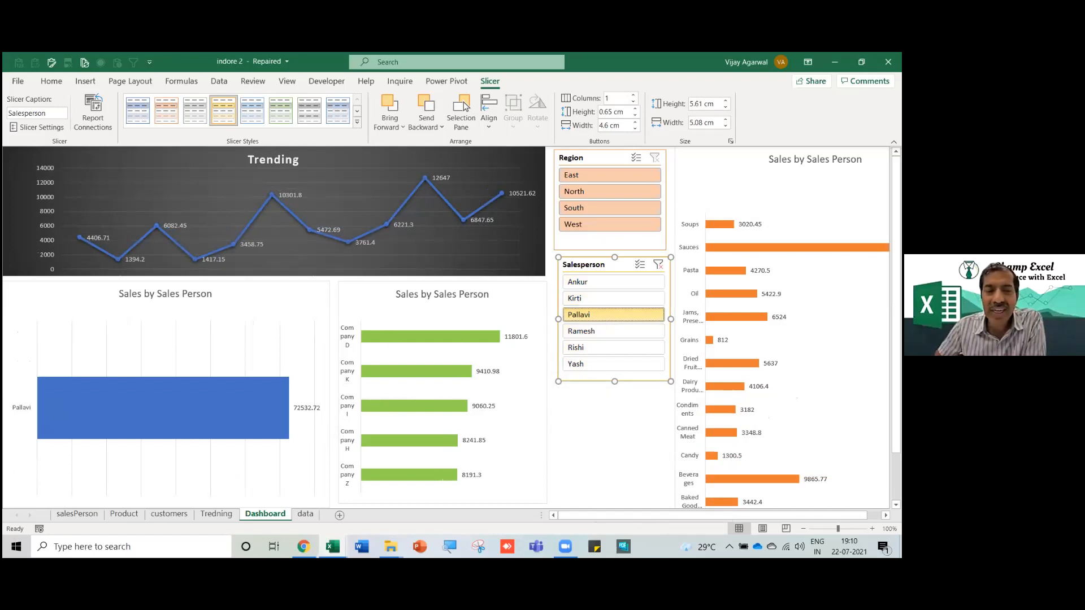
Widen the customer sales chart and test the South, North and East region filters.
{"action": "left_click", "coordinate": [544, 411]}
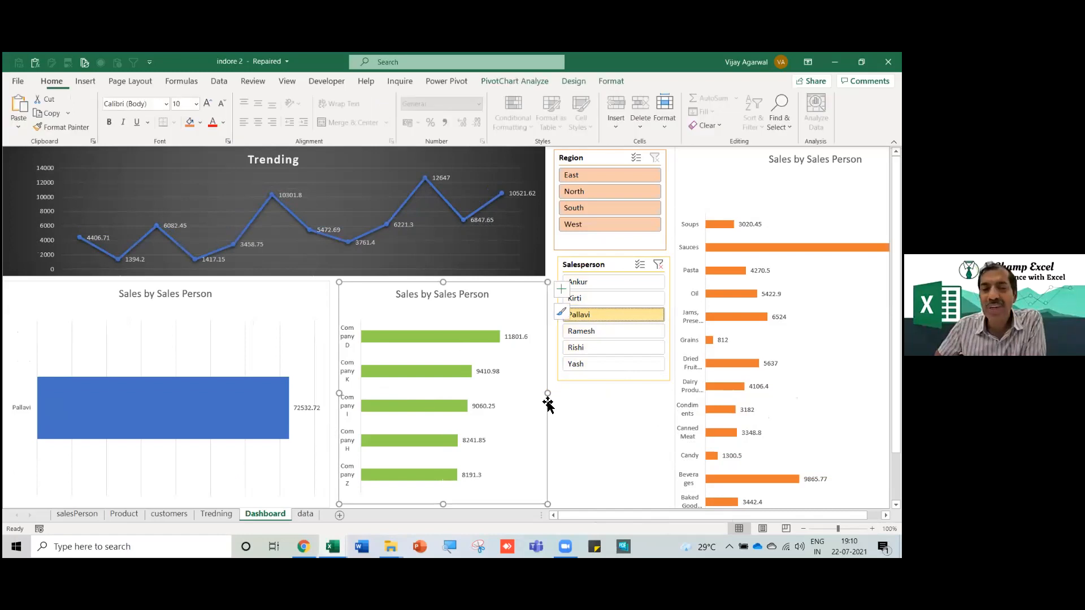
{"action": "left_click_drag", "start_coordinate": [548, 394], "coordinate": [557, 394]}
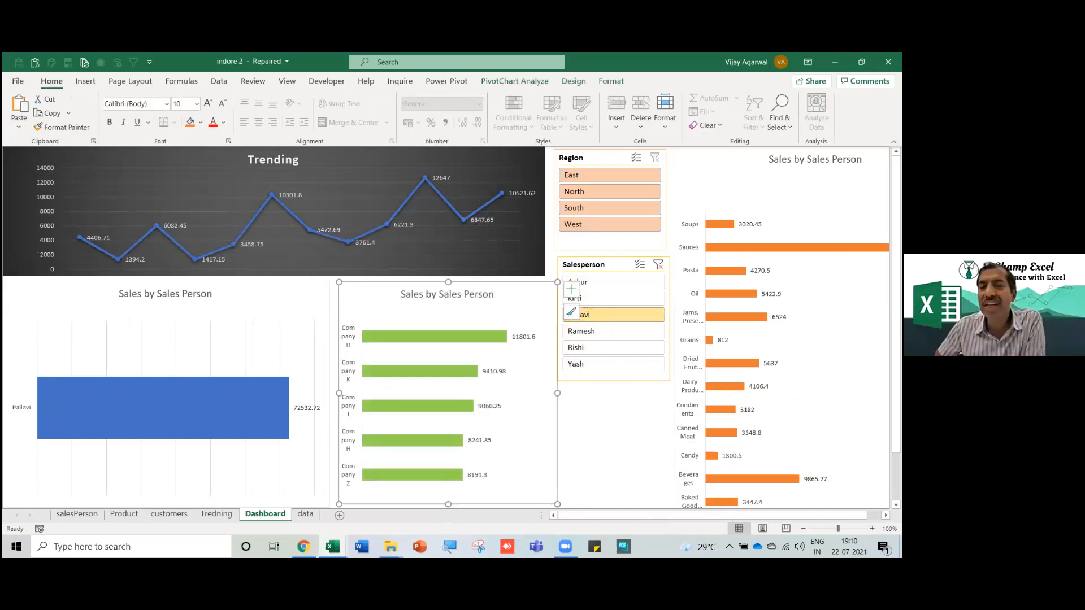
{"action": "left_click", "coordinate": [614, 215]}
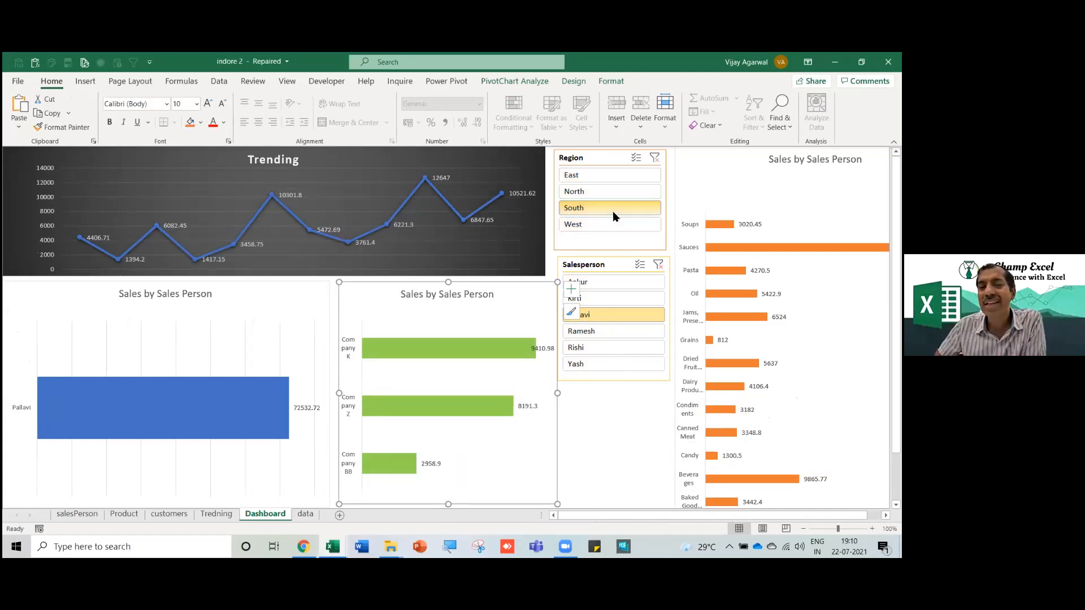
{"action": "left_click", "coordinate": [619, 196]}
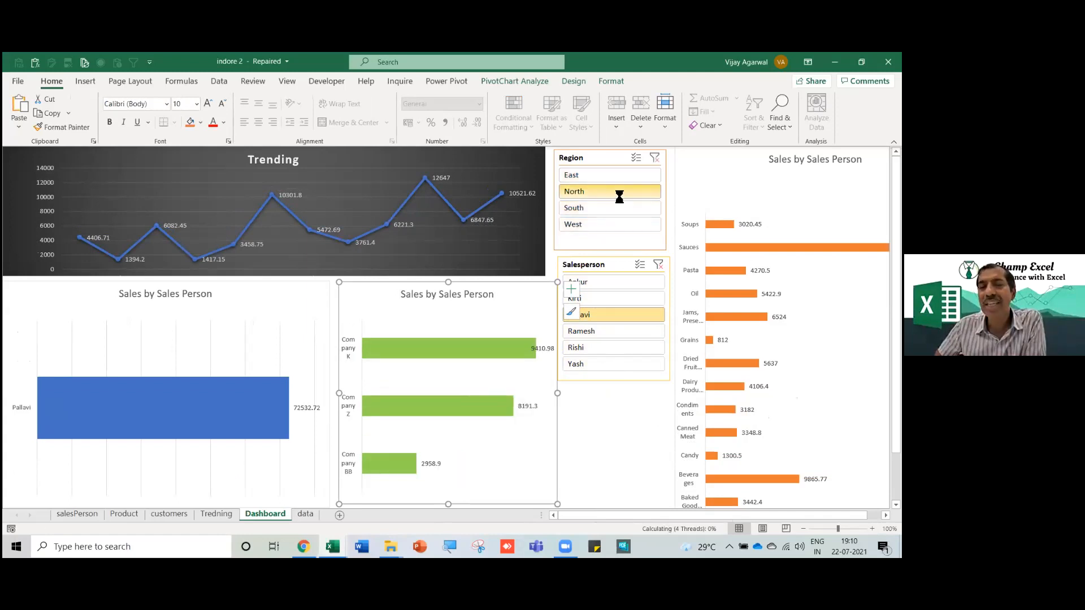
{"action": "left_click", "coordinate": [654, 158]}
{"action": "left_click", "coordinate": [659, 265]}
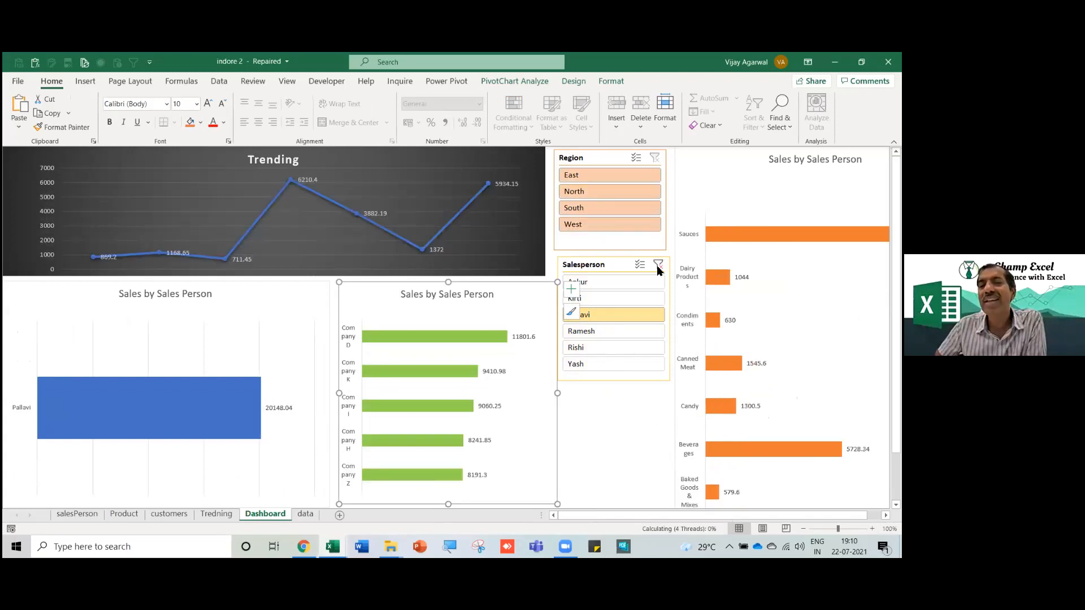
{"action": "left_click", "coordinate": [607, 176]}
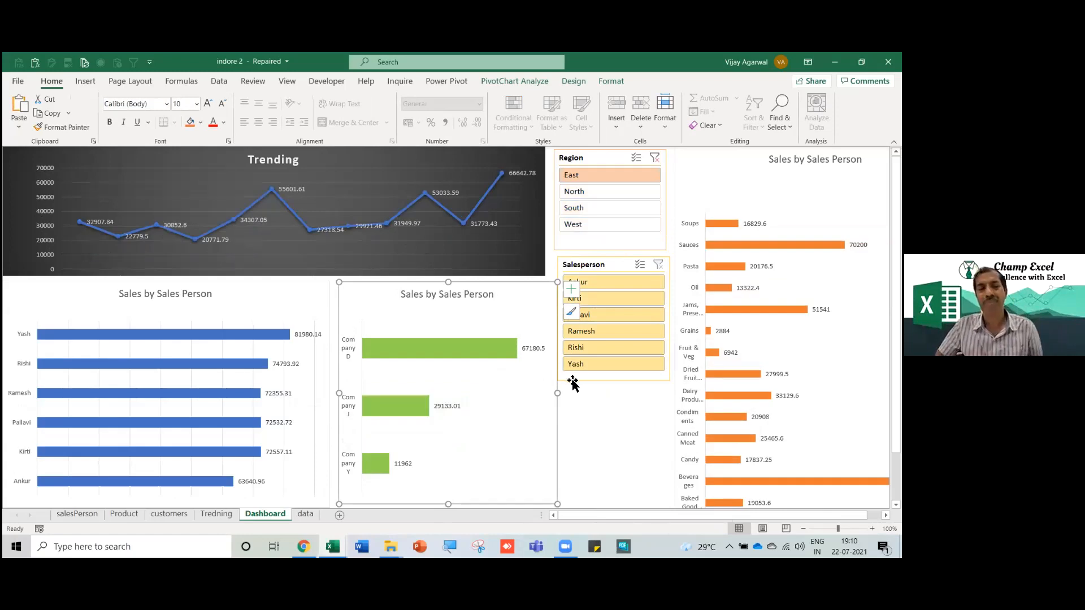
Filter by one salesperson, then North only, and switch to the Product Sale Analysis Dashboard workbook.
{"action": "scroll", "coordinate": [542, 362], "scroll_direction": "down", "scroll_amount": 1, "text": "ctrl"}
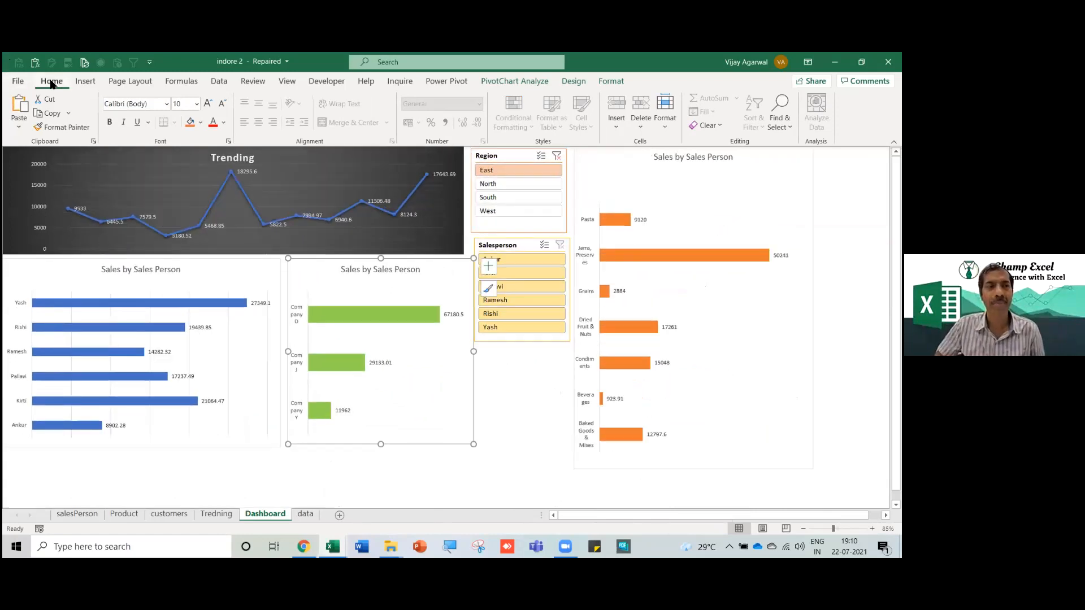
{"action": "double_click", "coordinate": [51, 83]}
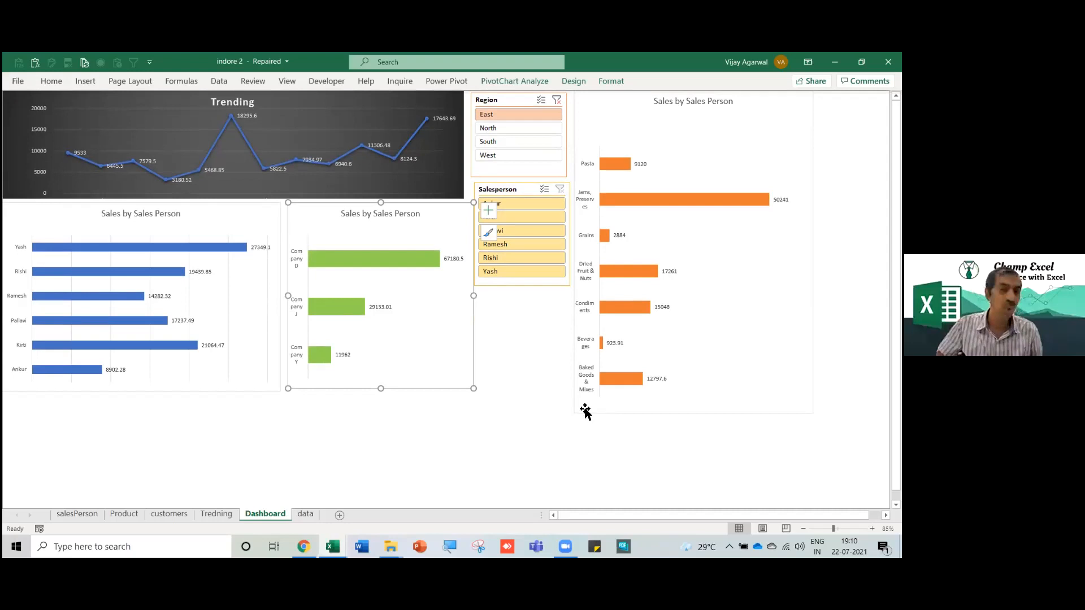
{"action": "left_click", "coordinate": [546, 384]}
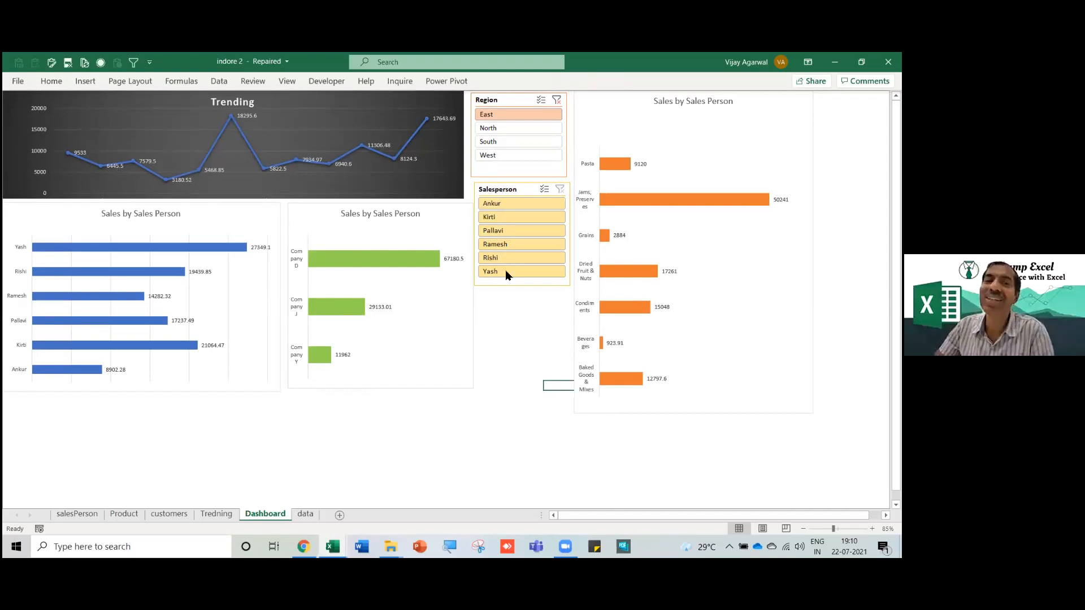
{"action": "left_click", "coordinate": [514, 232]}
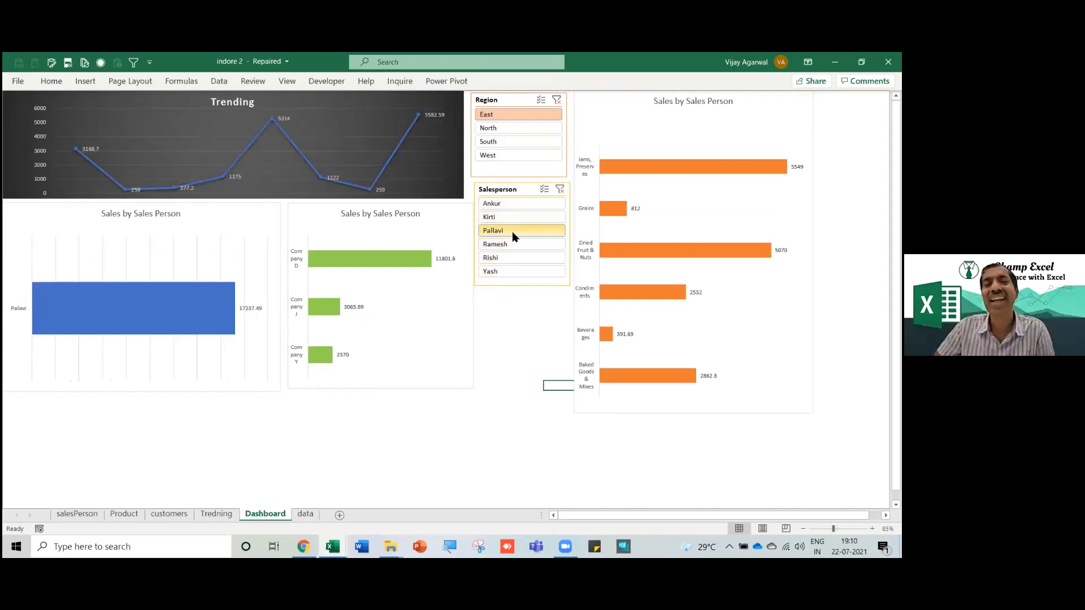
{"action": "left_click", "coordinate": [557, 105]}
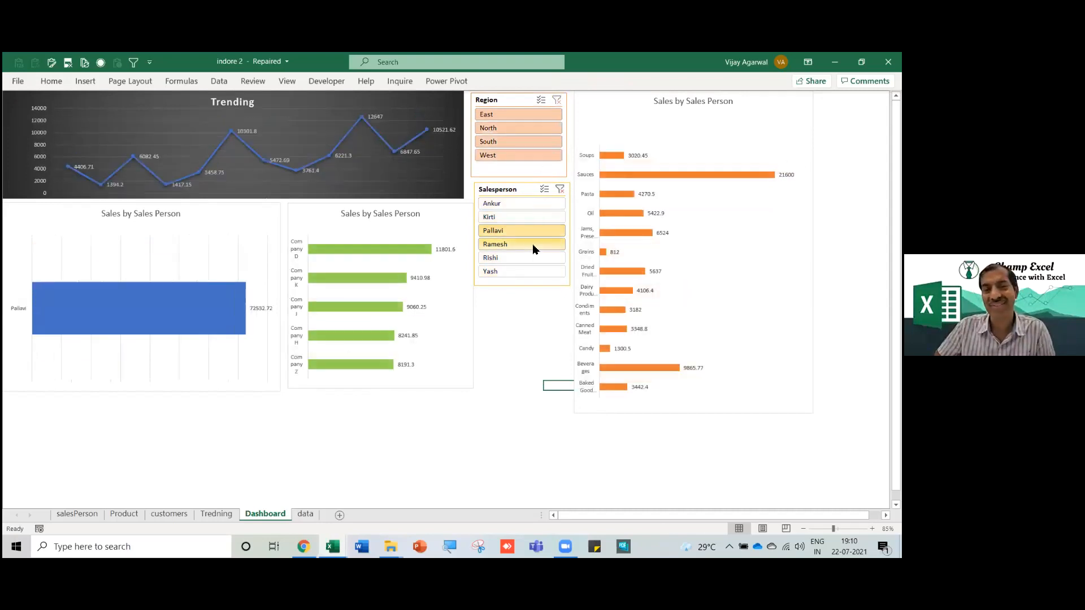
{"action": "left_click", "coordinate": [520, 128]}
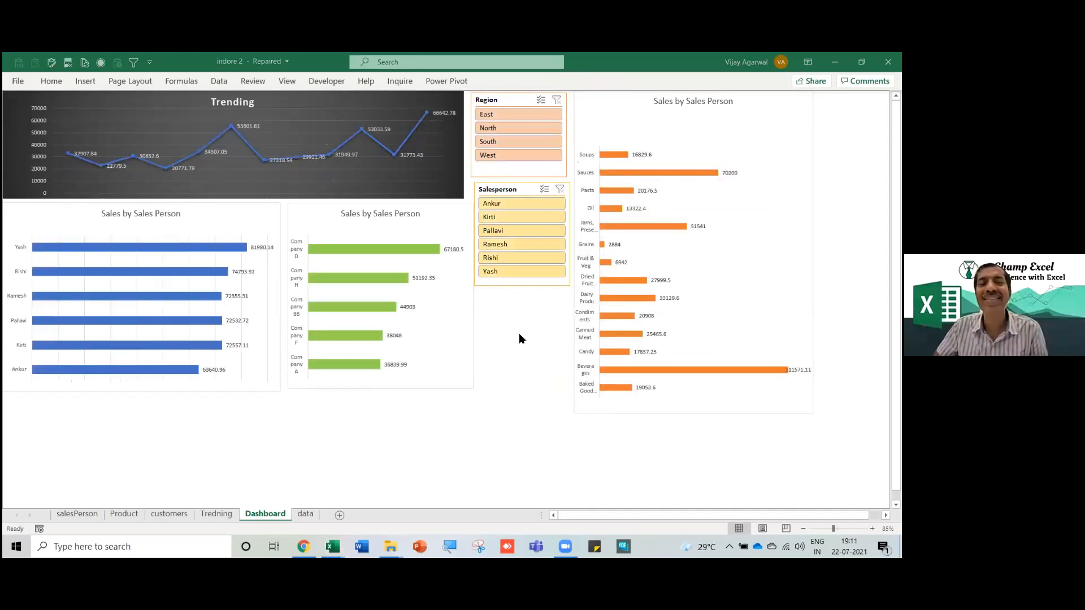
{"action": "key", "text": "alt+Tab"}
{"action": "key", "text": "alt+Tab"}
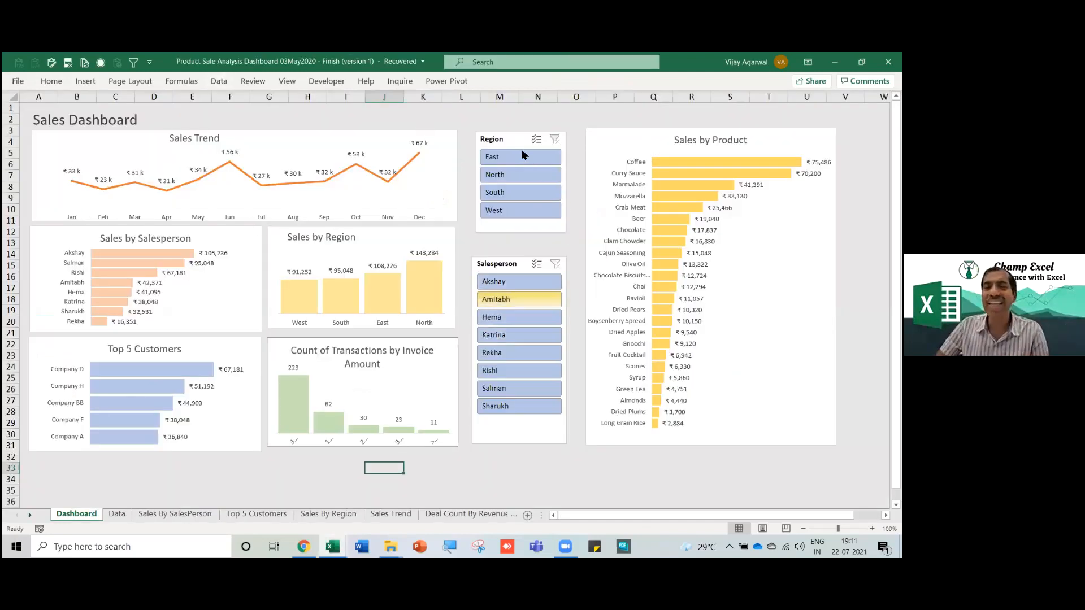
Align the Region and Salesperson slicers, filter by three salespeople in turn, then clear.
{"action": "left_click_drag", "start_coordinate": [516, 145], "coordinate": [515, 144]}
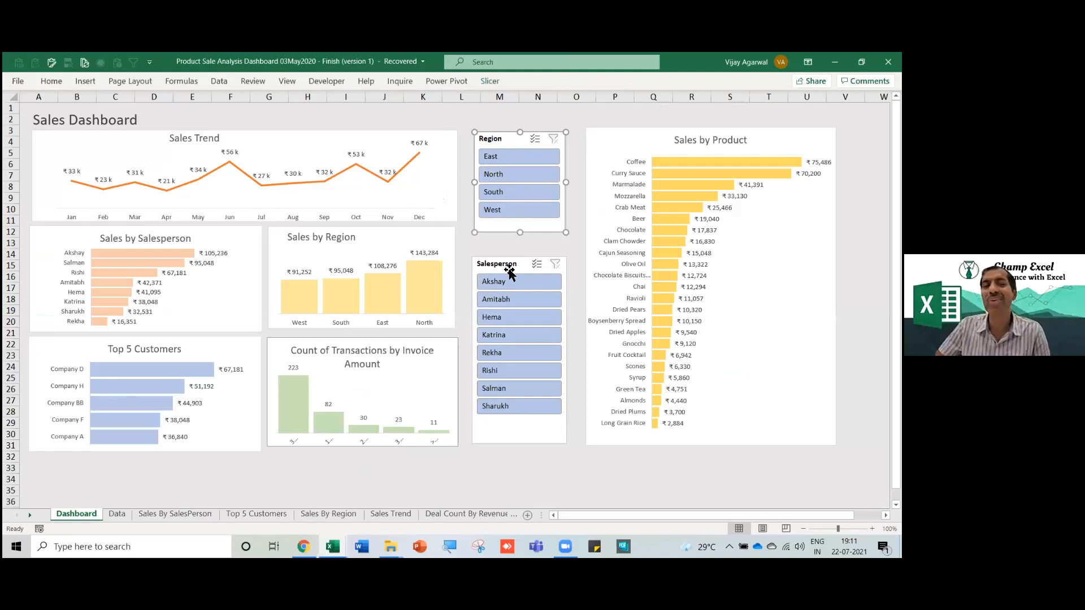
{"action": "left_click_drag", "start_coordinate": [509, 269], "coordinate": [509, 259]}
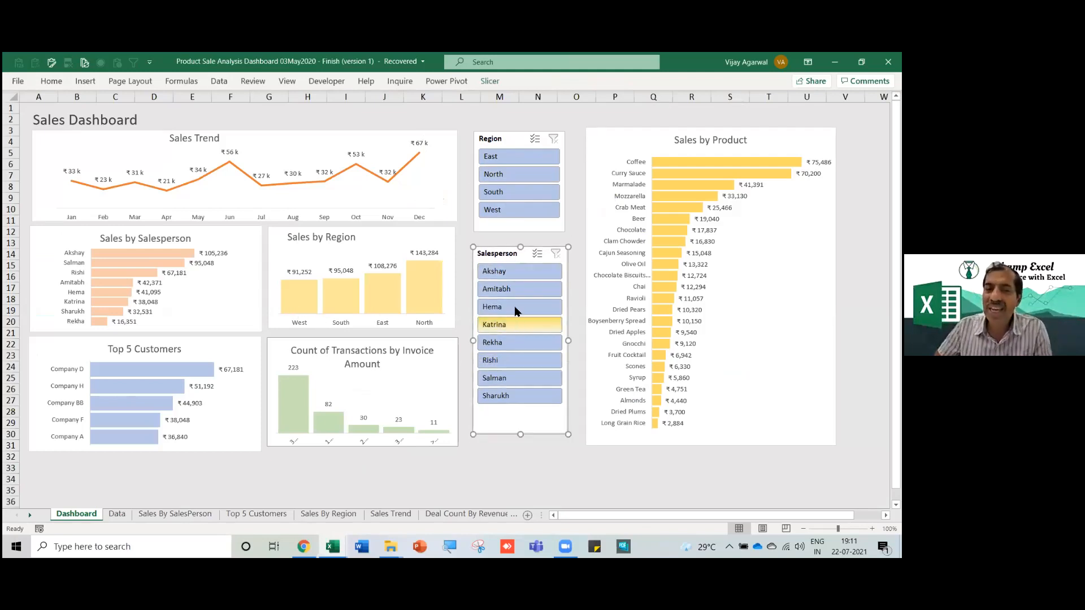
{"action": "left_click", "coordinate": [515, 290]}
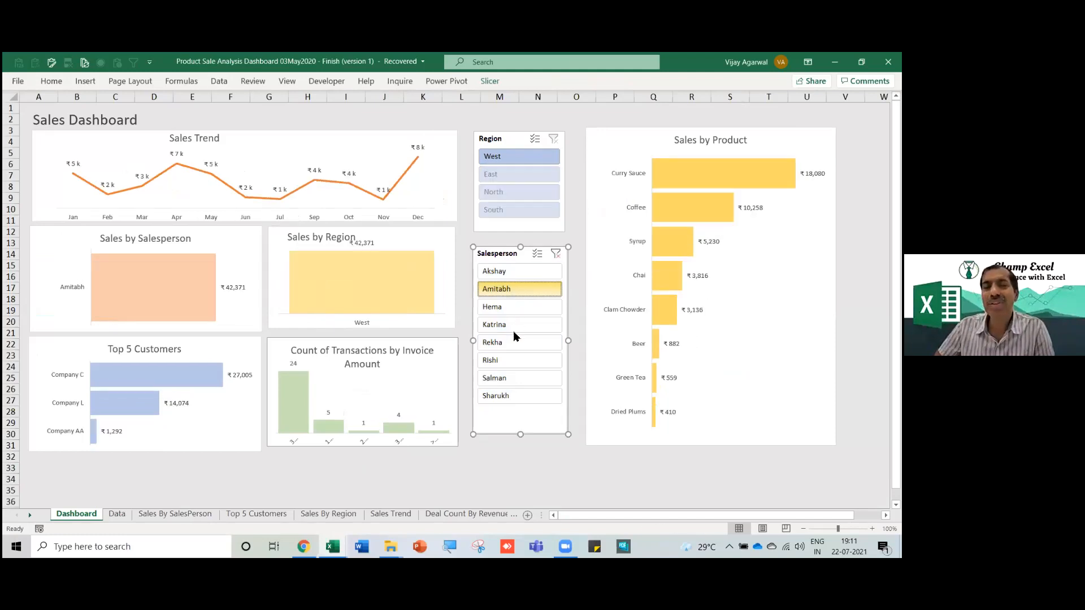
{"action": "left_click", "coordinate": [510, 359]}
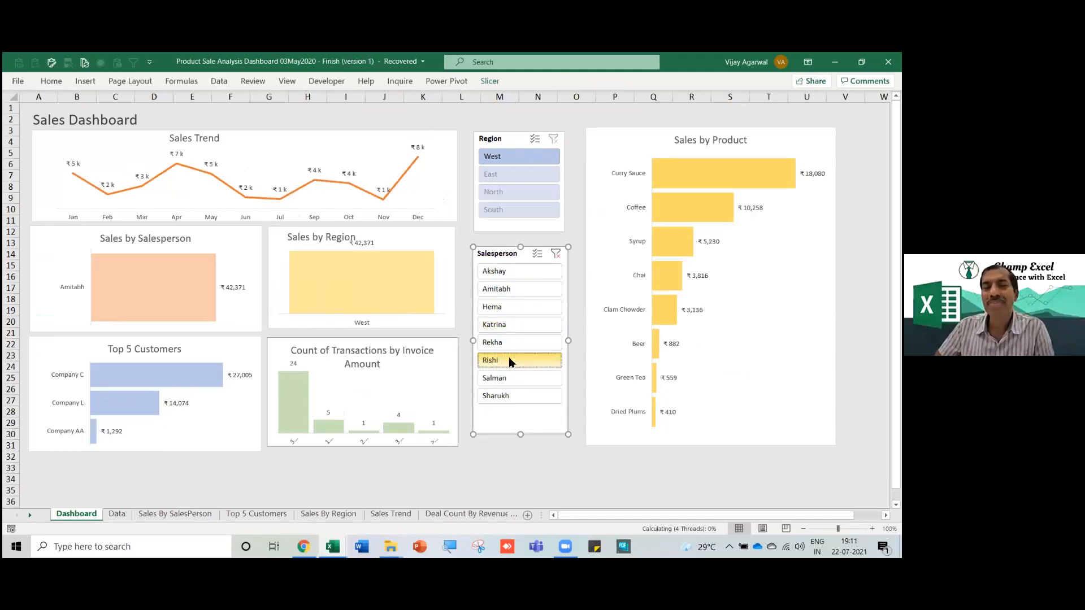
{"action": "left_click", "coordinate": [513, 327]}
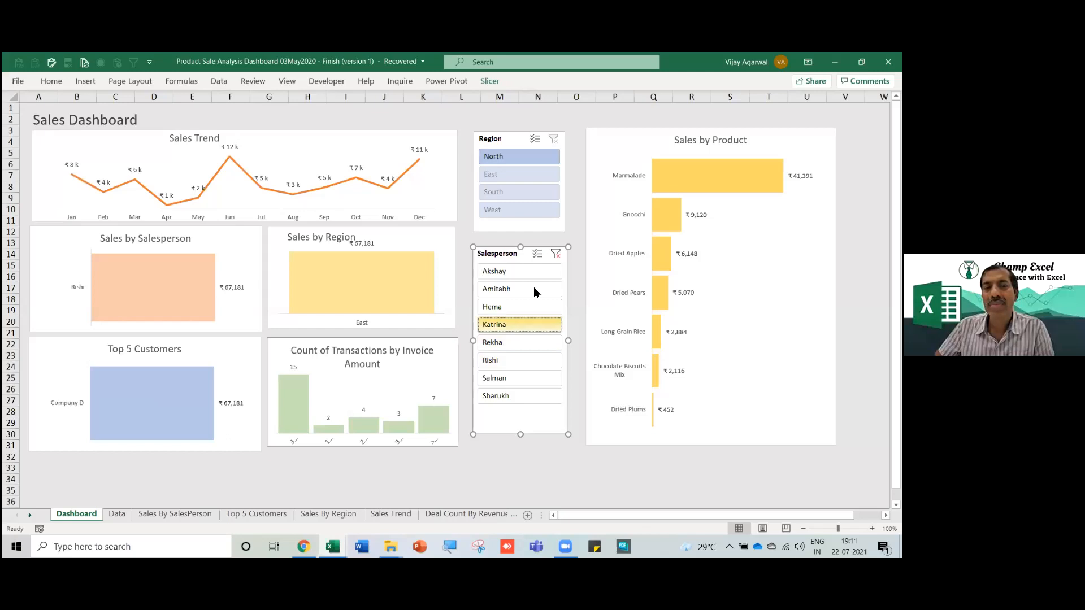
{"action": "left_click", "coordinate": [556, 253]}
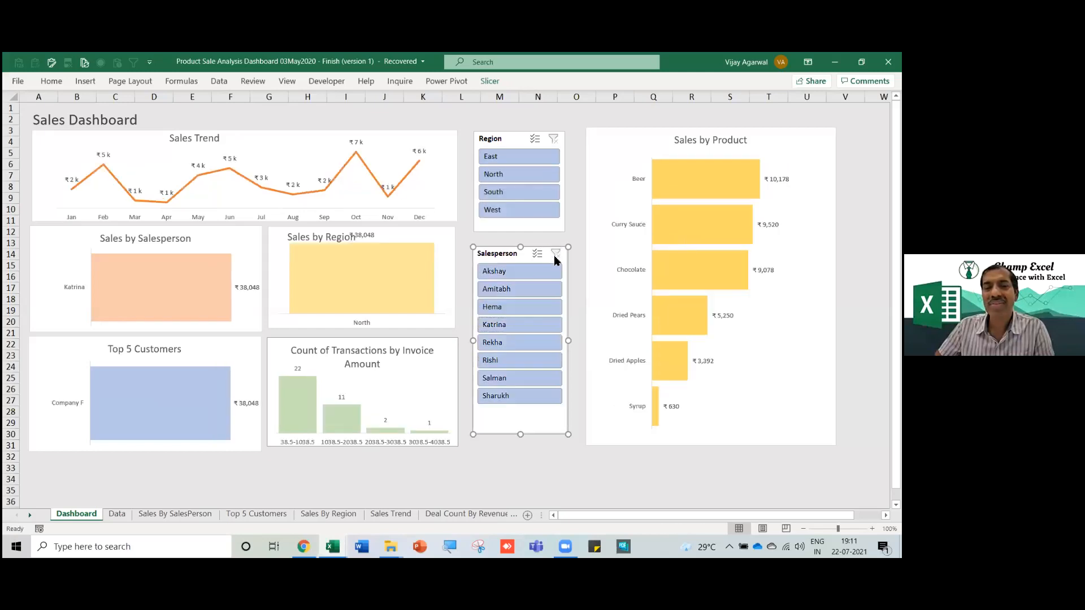
Filter by three more salespeople, including a South-region one, realign the slicers, and clear the filter.
{"action": "left_click", "coordinate": [505, 290]}
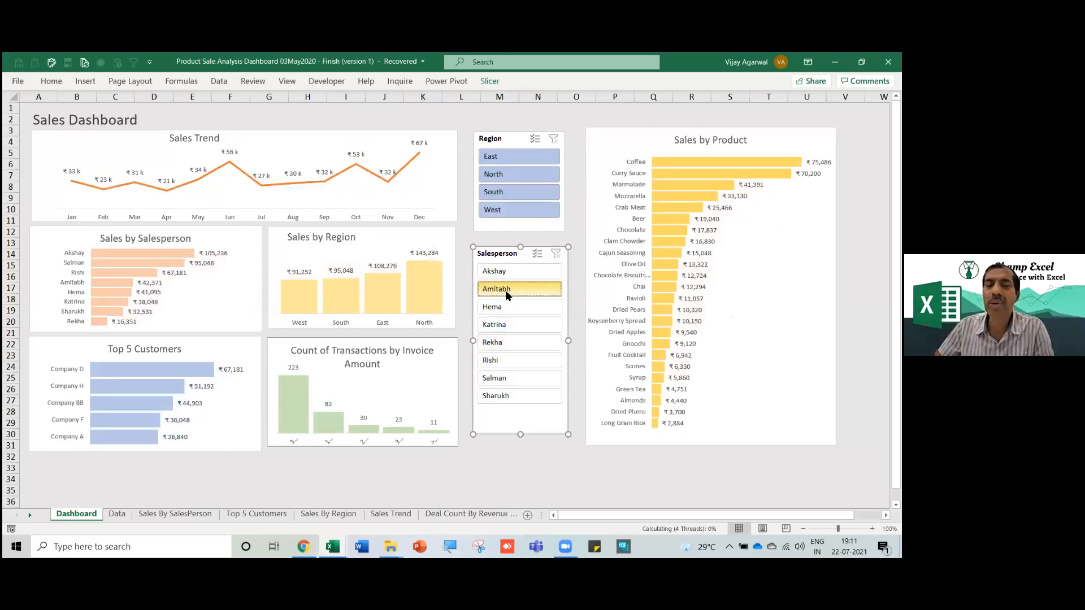
{"action": "left_click", "coordinate": [512, 345]}
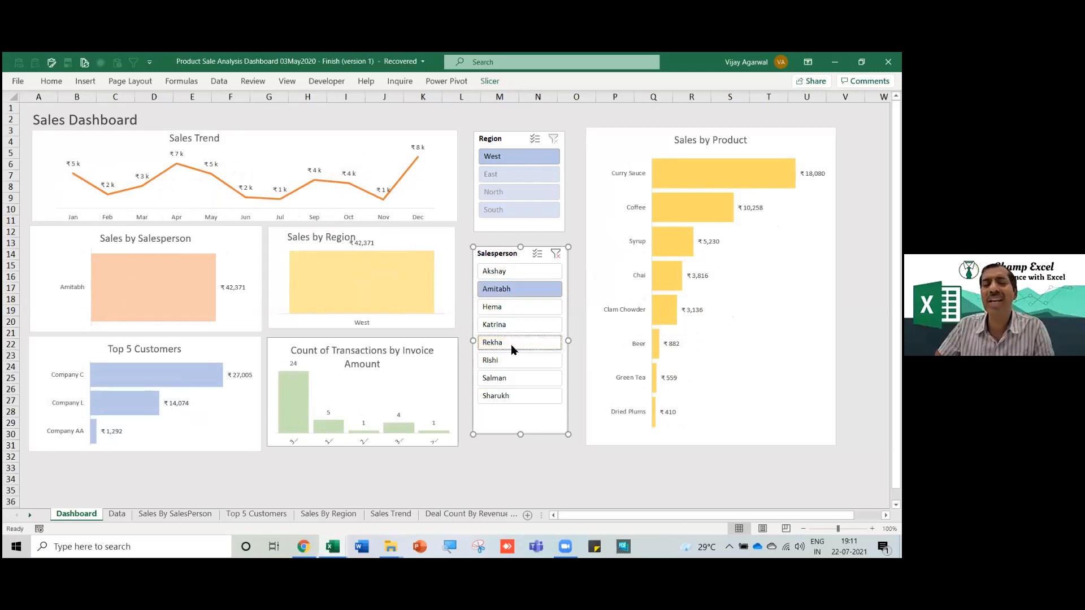
{"action": "left_click", "coordinate": [503, 377]}
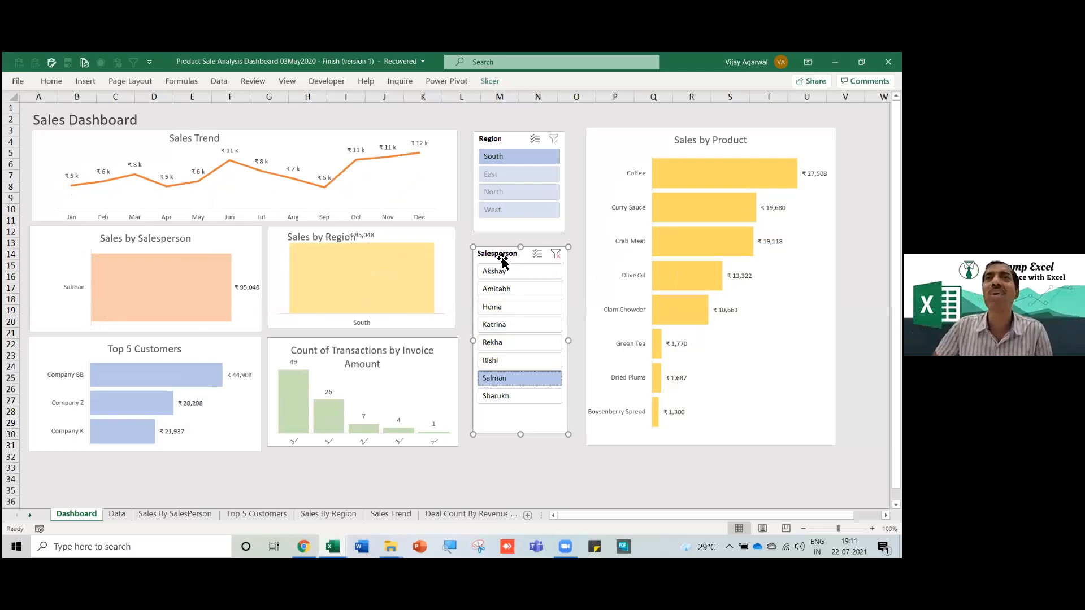
{"action": "left_click_drag", "start_coordinate": [503, 259], "coordinate": [501, 258]}
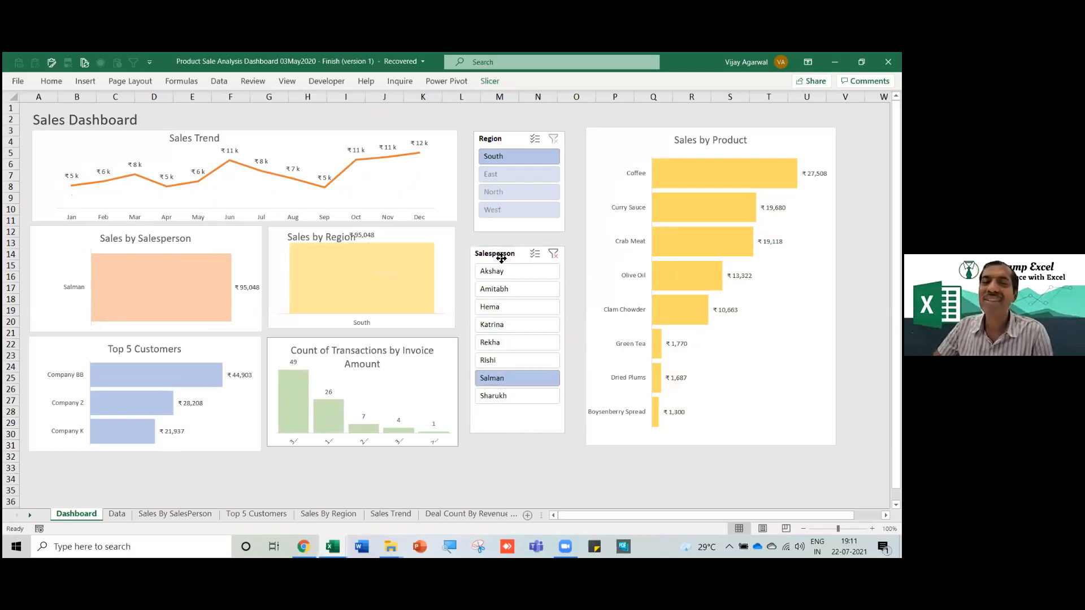
{"action": "left_click_drag", "start_coordinate": [515, 146], "coordinate": [515, 144]}
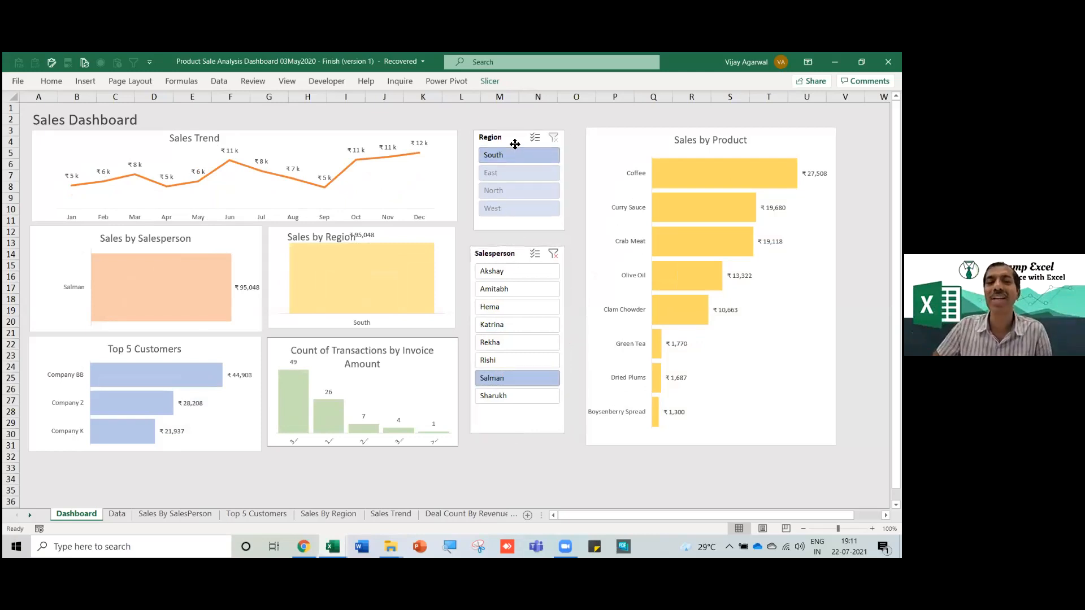
{"action": "left_click", "coordinate": [515, 144]}
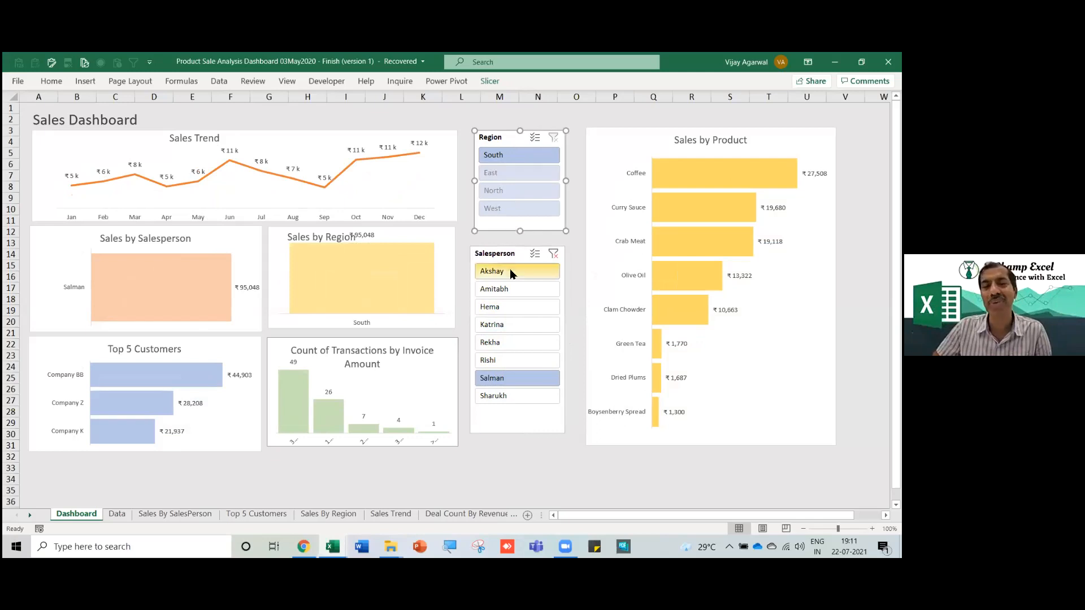
{"action": "left_click", "coordinate": [555, 254]}
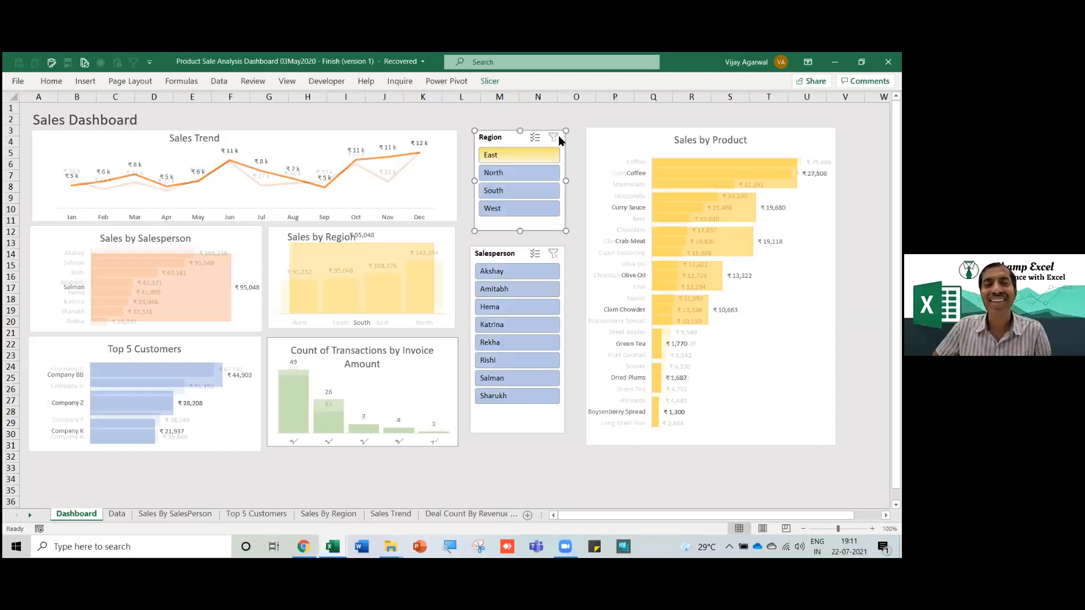
Check the Data sheet behind the dashboard and return to the Dashboard sheet.
{"action": "left_click", "coordinate": [119, 515]}
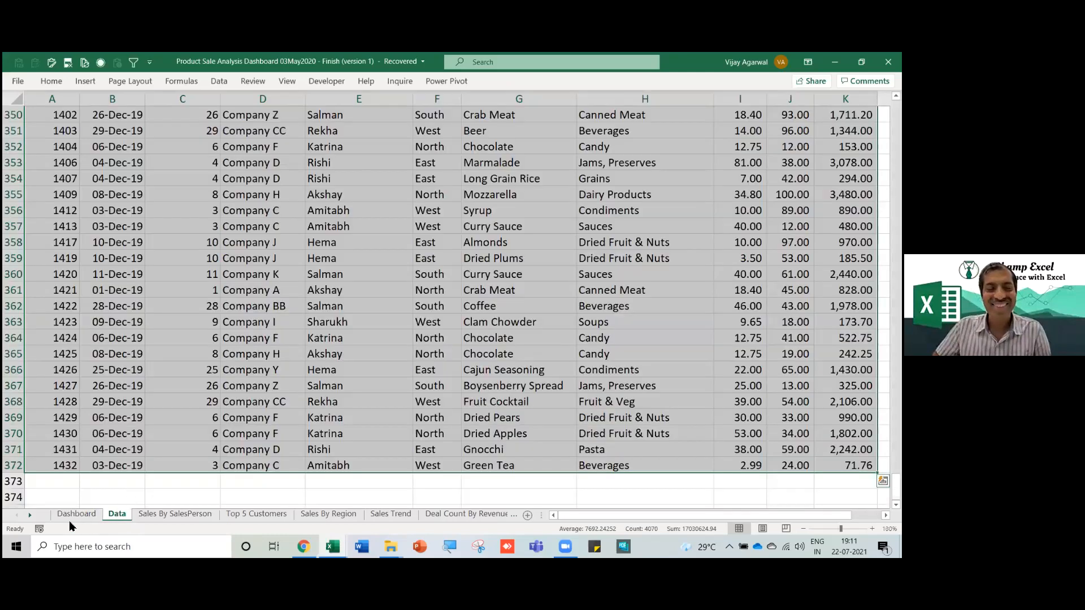
{"action": "left_click", "coordinate": [75, 515]}
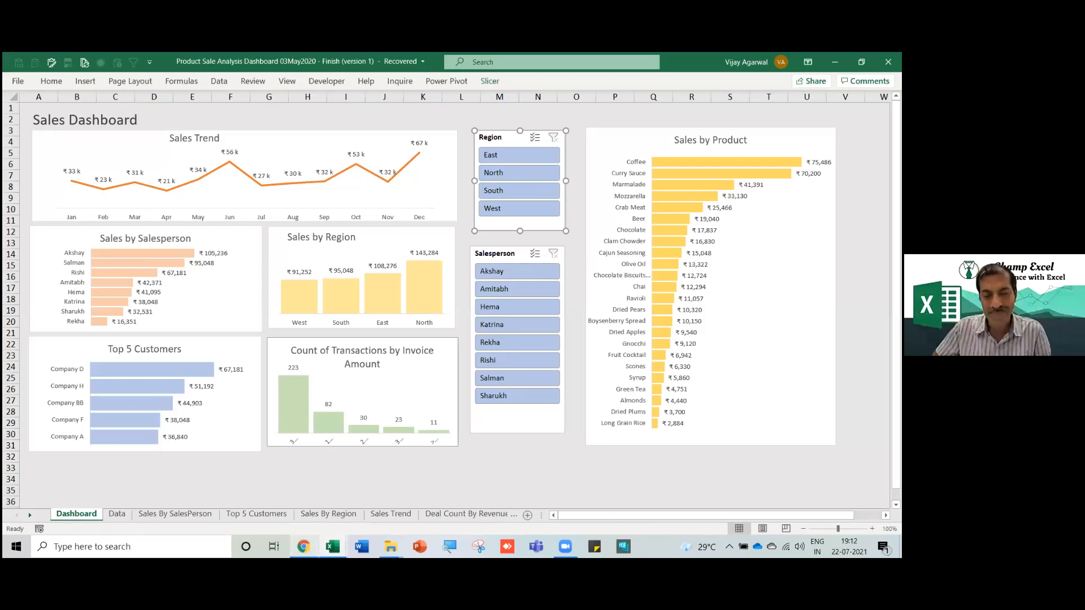
{"action": "mouse_move", "coordinate": [333, 547]}
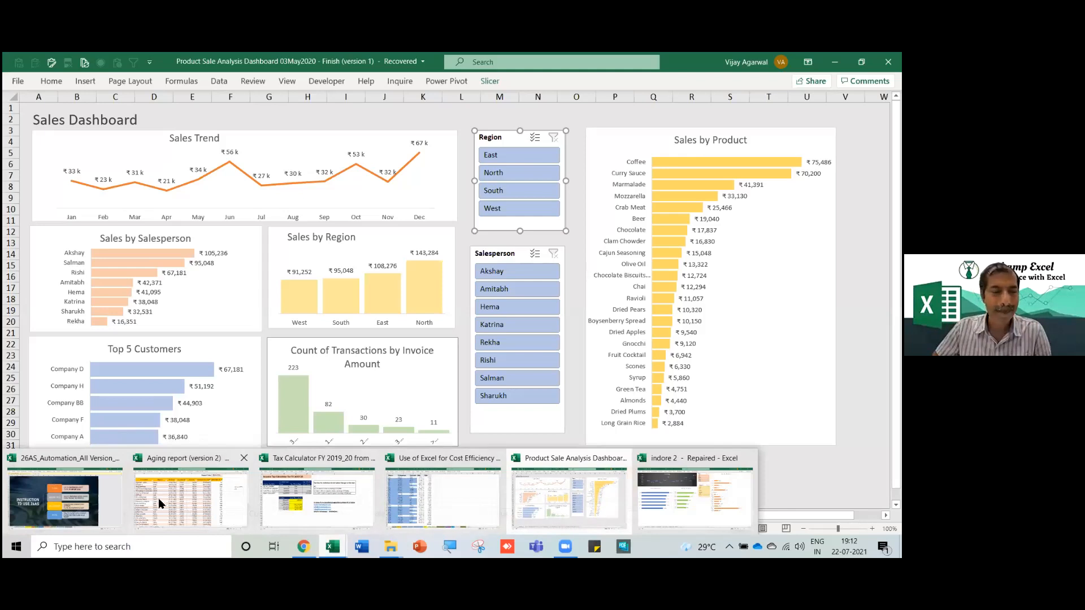
Switch to the Aging report workbook and show the overdue customer table on Sheet2.
{"action": "left_click", "coordinate": [142, 462]}
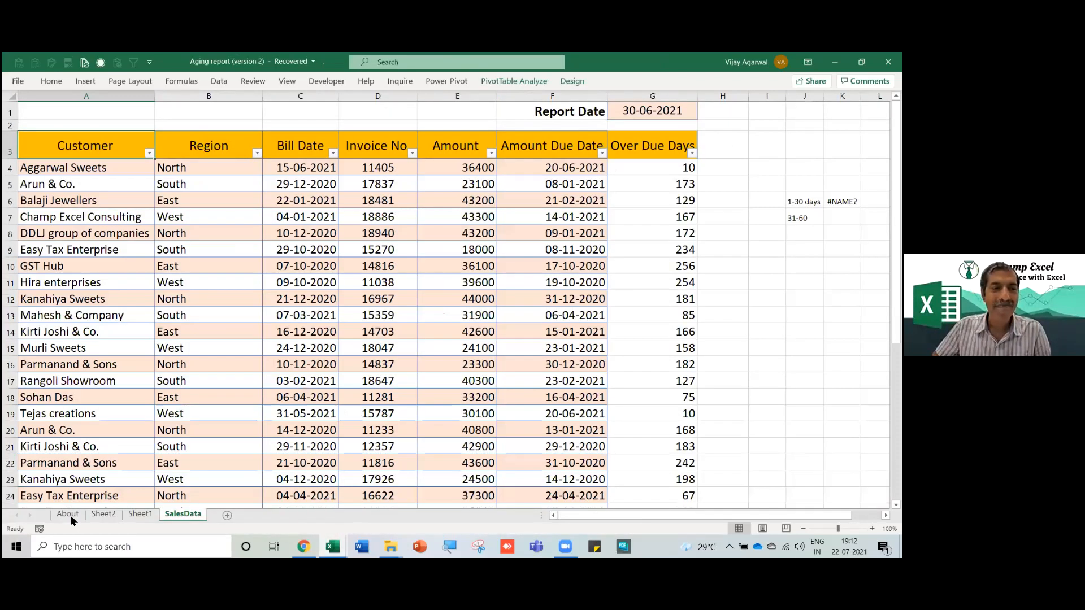
{"action": "left_click", "coordinate": [73, 515]}
{"action": "left_click", "coordinate": [103, 514]}
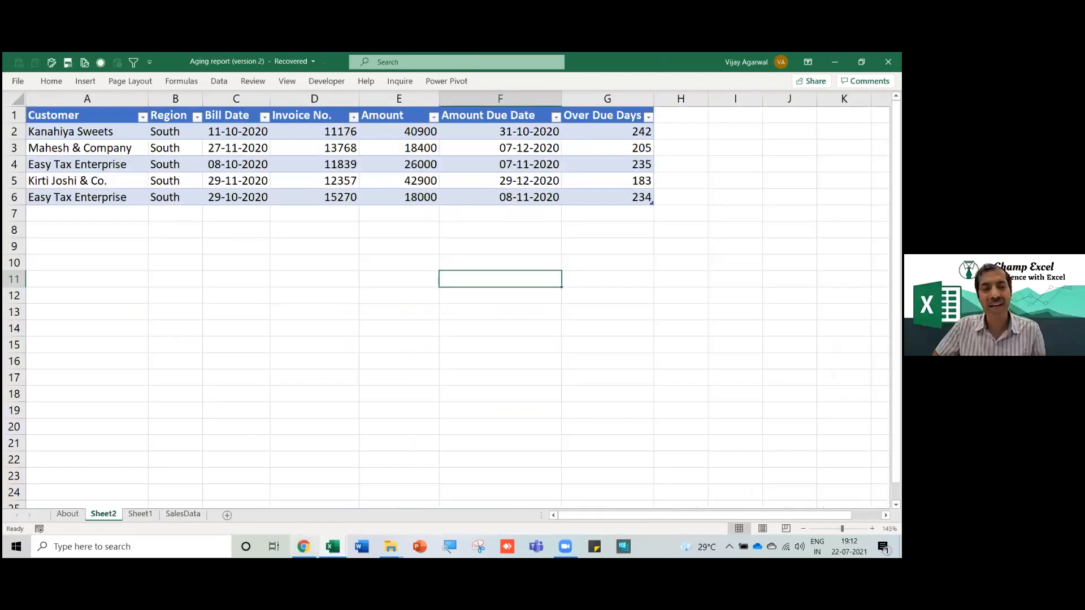
Open the 'Basic To Advanced' training folder in File Explorer from the taskbar.
{"action": "left_click", "coordinate": [333, 547]}
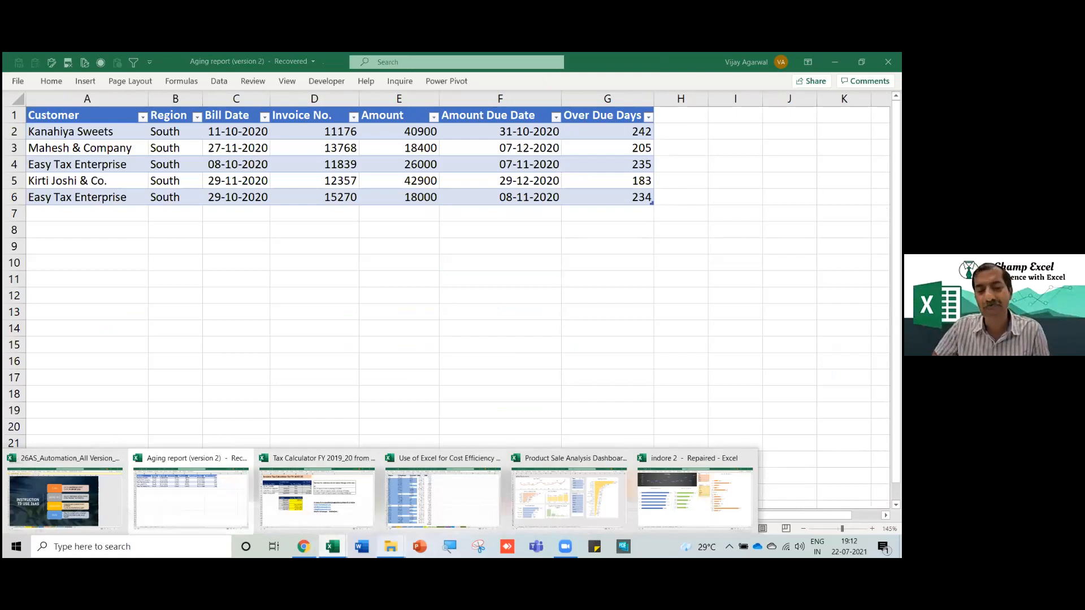
{"action": "left_click", "coordinate": [402, 402]}
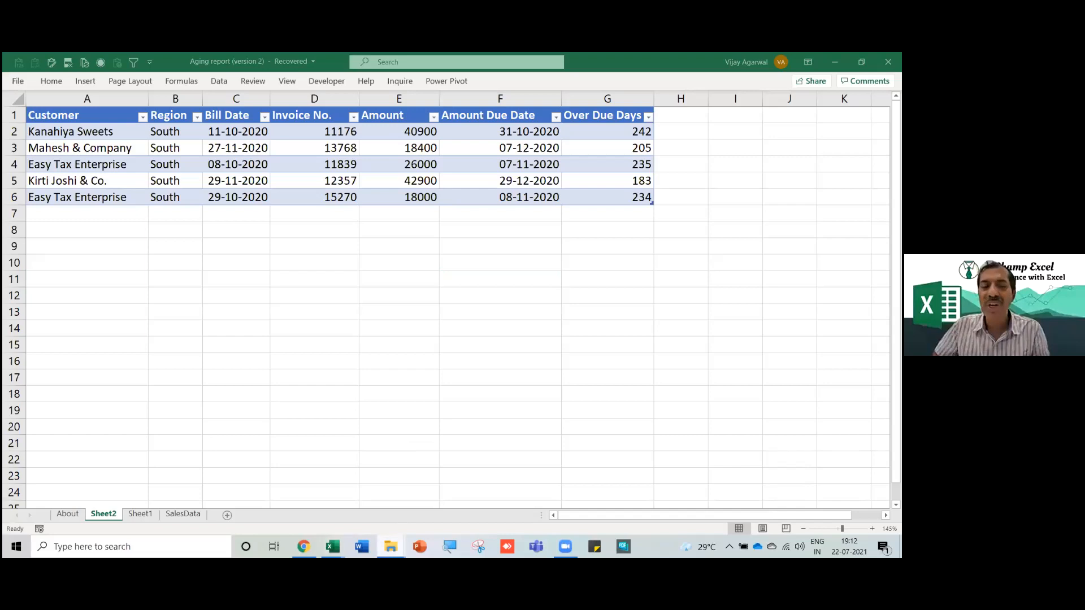
{"action": "right_click", "coordinate": [391, 547]}
{"action": "left_click", "coordinate": [391, 365]}
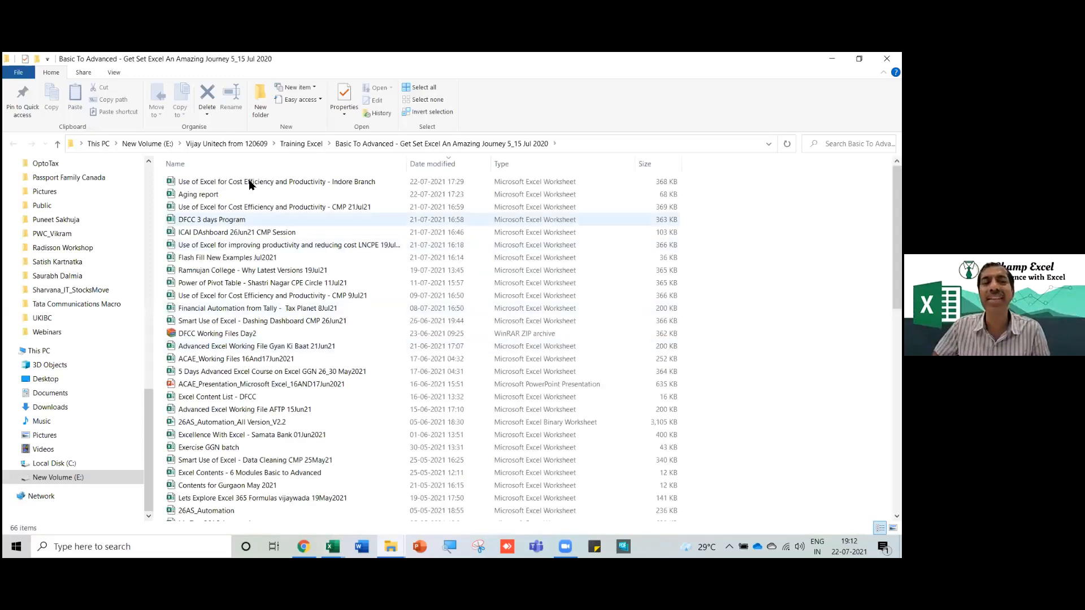
Open the 'Use of Excel for Cost Efficiency and Productivity - Indore Branch' workbook.
{"action": "double_click", "coordinate": [251, 182]}
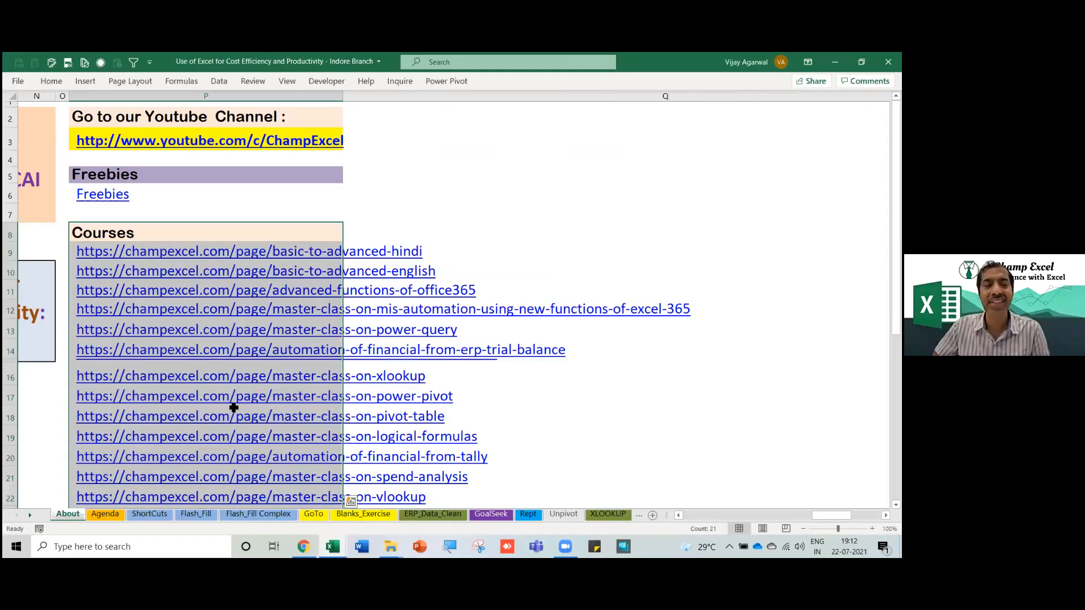
Scroll the About sheet back to column A and select cell B3 by the exercise-file title.
{"action": "scroll", "coordinate": [234, 408], "scroll_direction": "left", "scroll_amount": 5}
{"action": "left_click", "coordinate": [356, 415]}
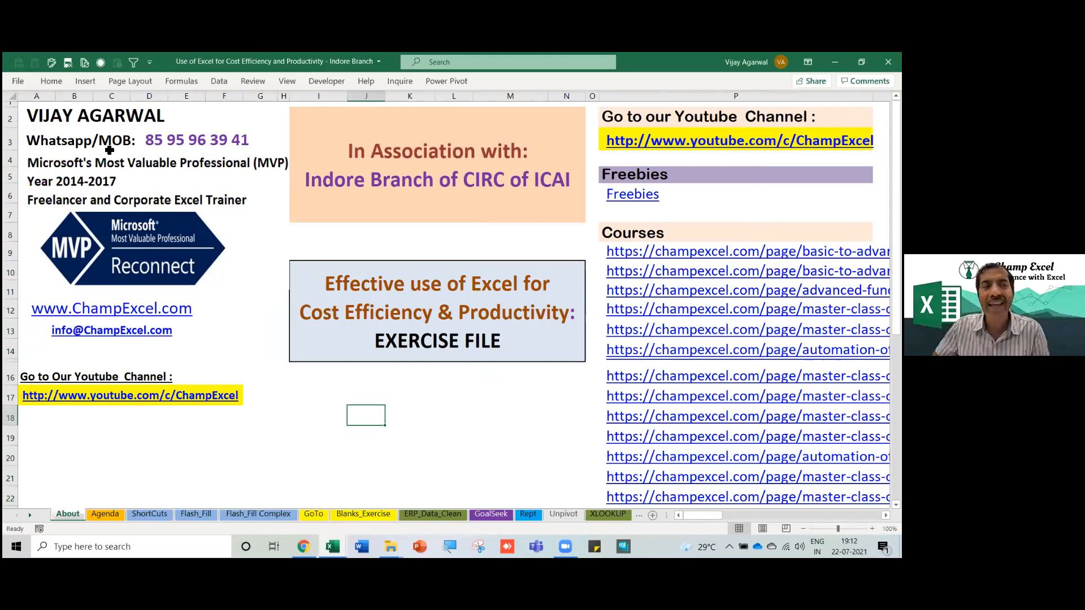
{"action": "left_click", "coordinate": [58, 142]}
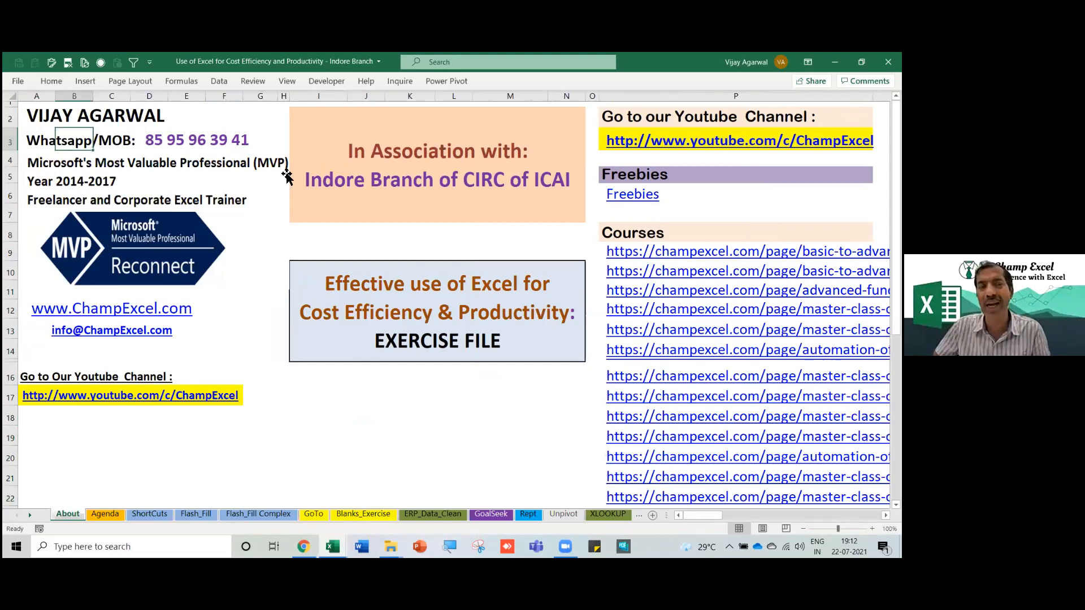
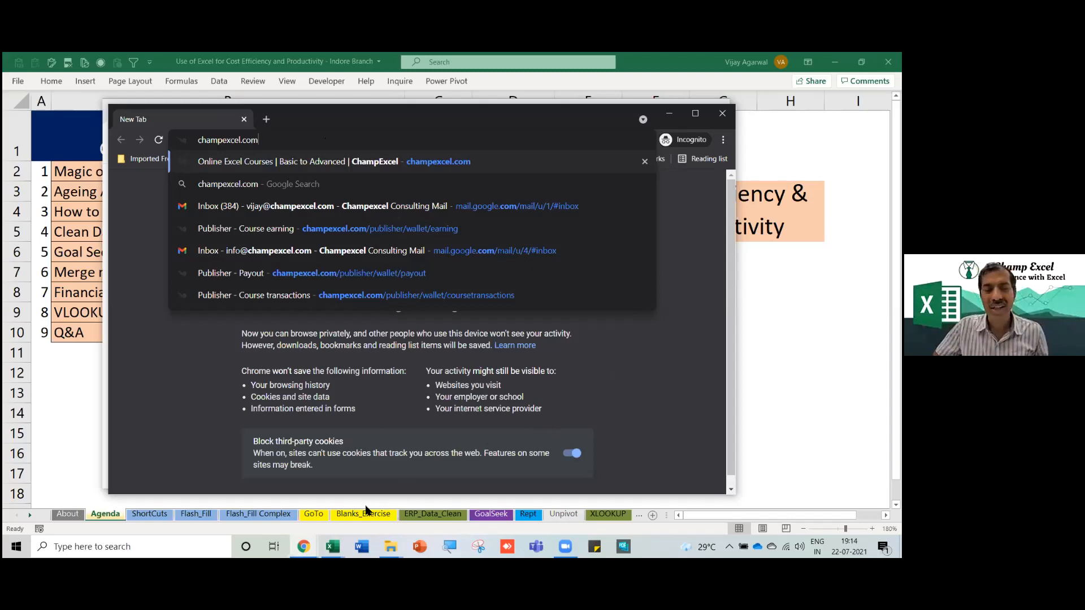
Bring up the Product Sale Analysis workbook and select the Order ID header on its Data sheet.
{"action": "left_click", "coordinate": [333, 547]}
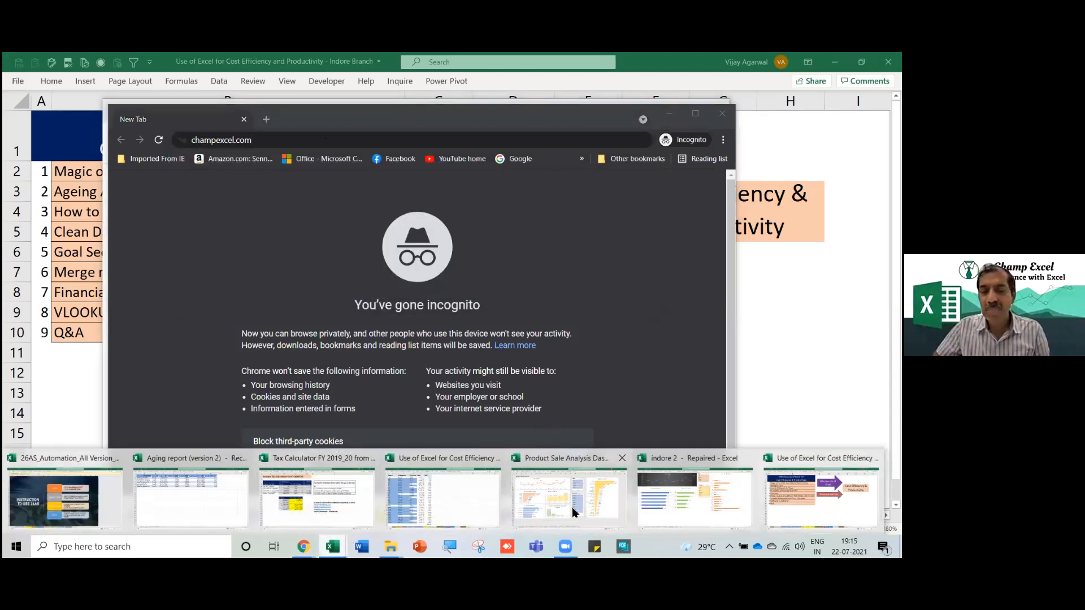
{"action": "left_click", "coordinate": [578, 509]}
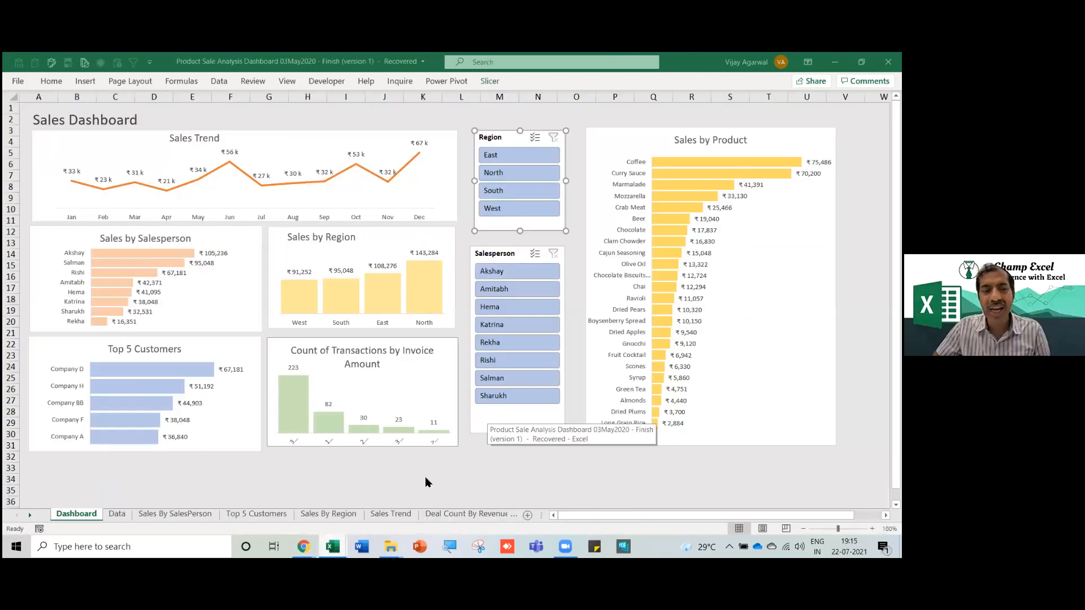
{"action": "left_click", "coordinate": [118, 514]}
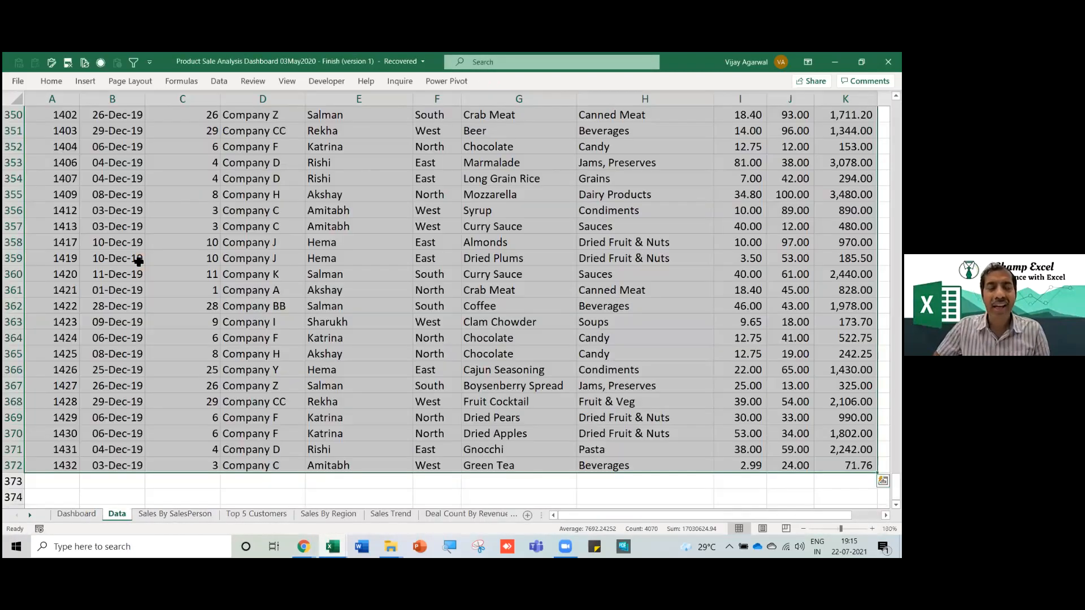
{"action": "left_click", "coordinate": [138, 261]}
{"action": "key", "text": "ctrl+Home"}
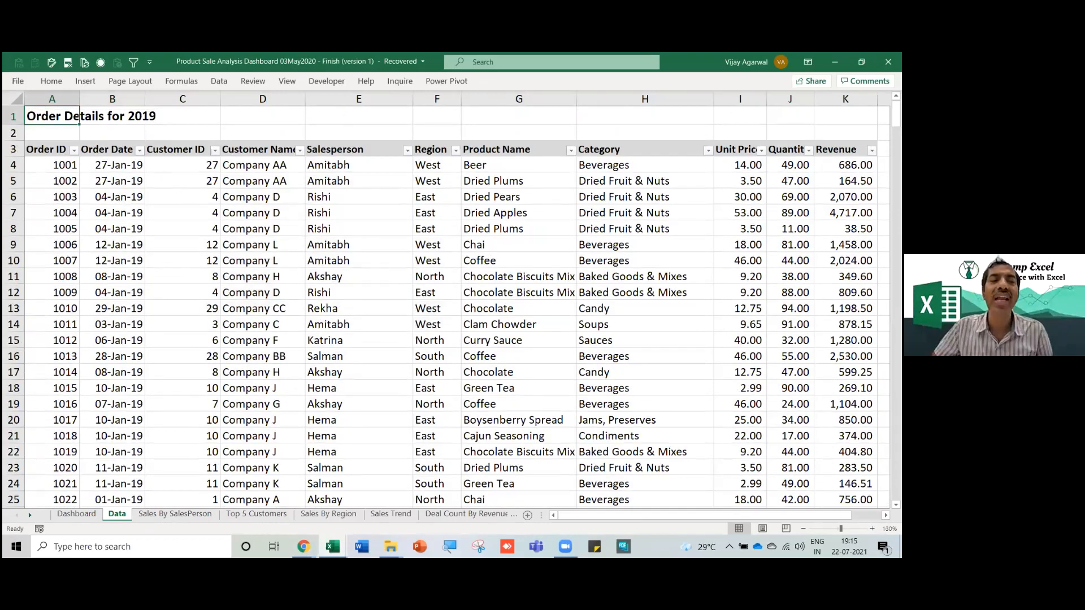
{"action": "left_click", "coordinate": [37, 148]}
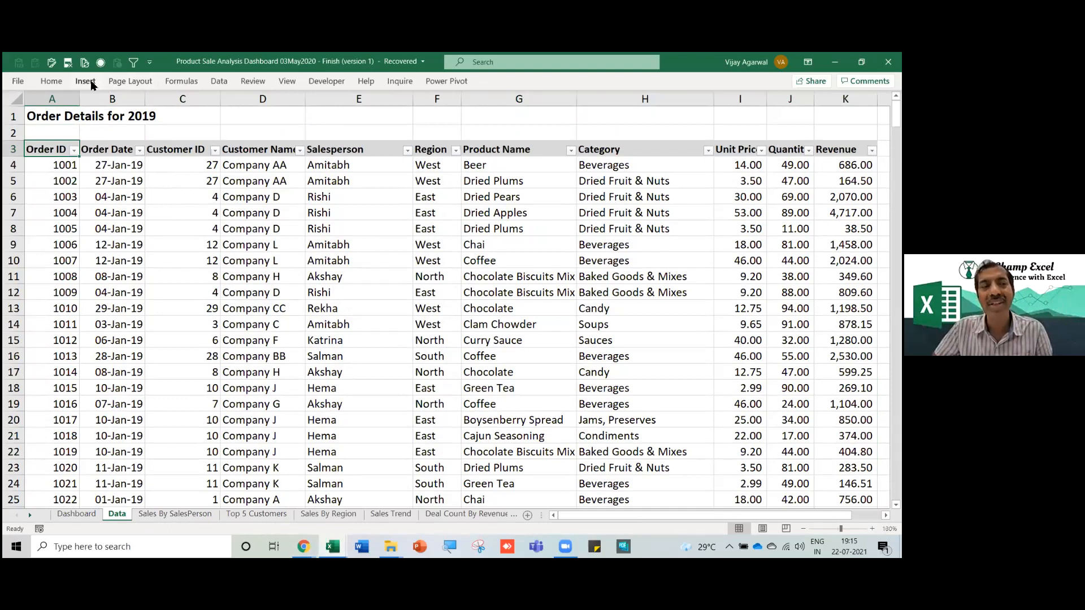
Start an Insert PivotTable from the order data, then cancel it.
{"action": "left_click", "coordinate": [85, 81]}
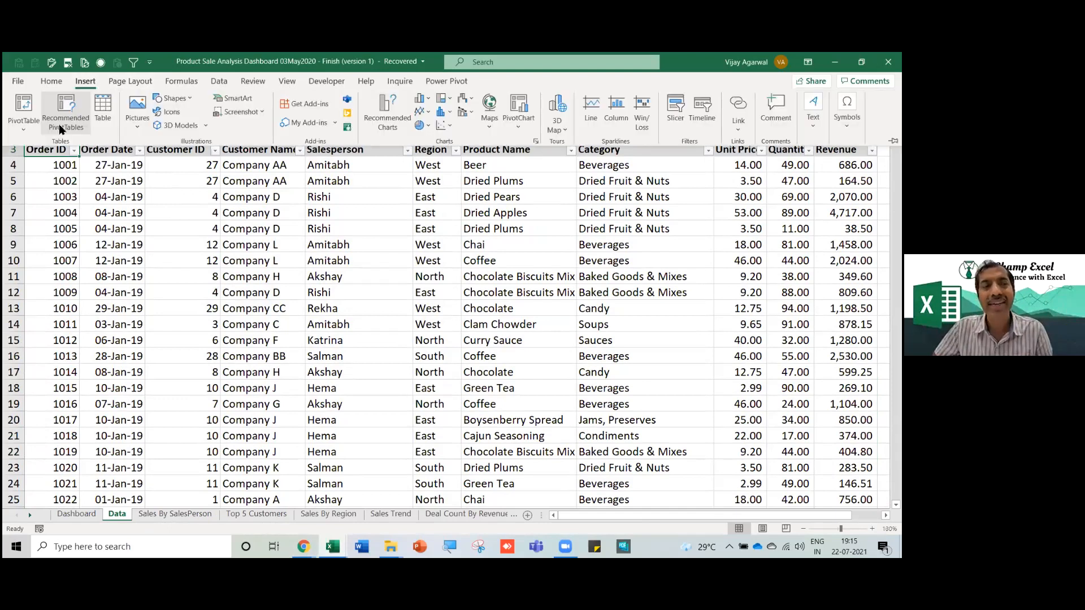
{"action": "left_click", "coordinate": [24, 110]}
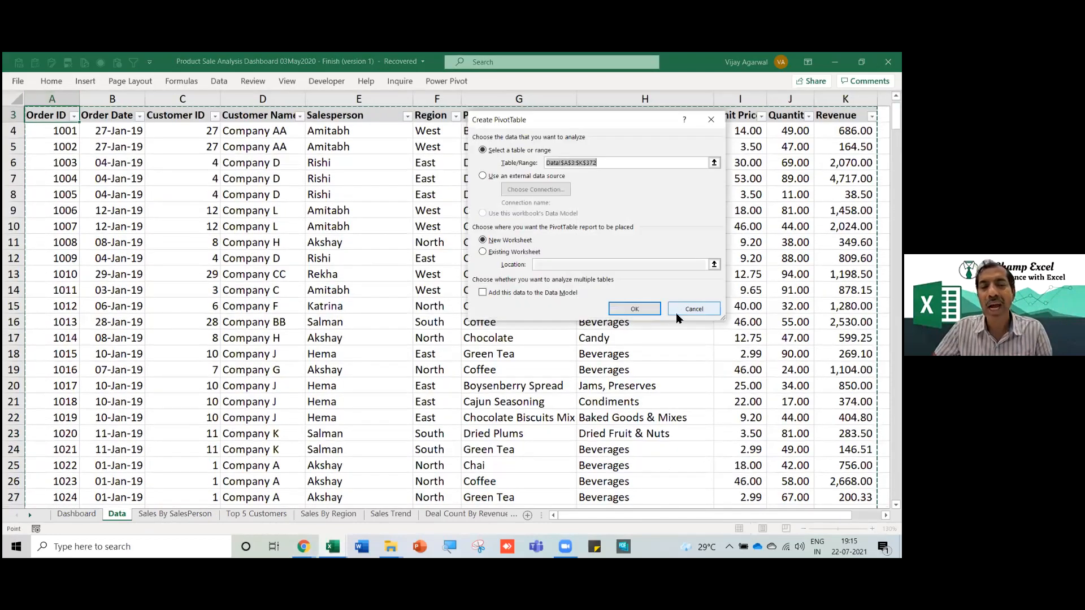
{"action": "left_click", "coordinate": [675, 310]}
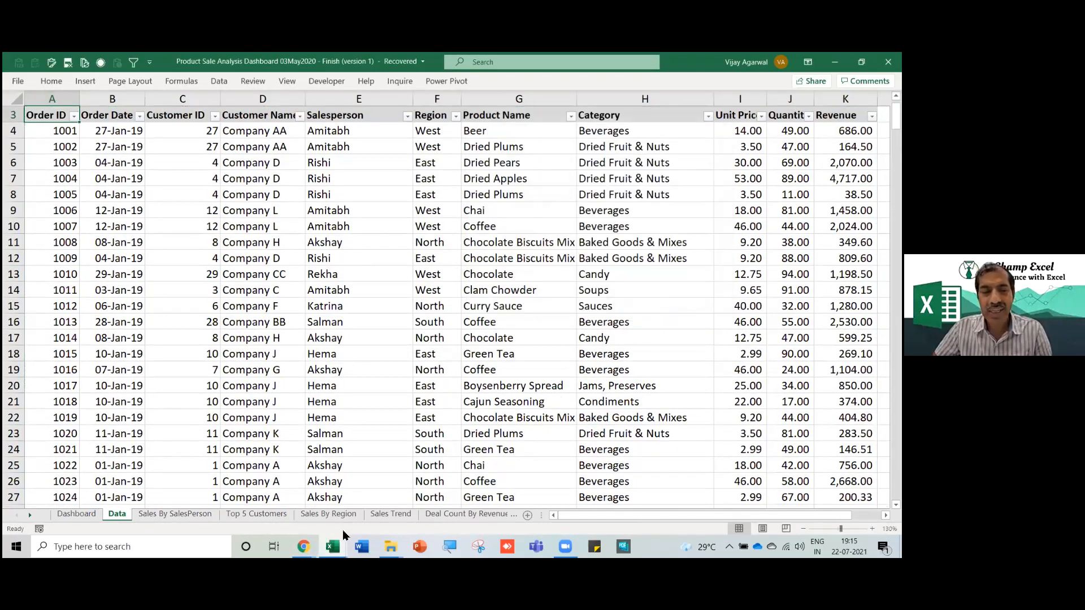
Regroup the Sales Trend pivot's month labels by Quarters only, dropping Days and Months.
{"action": "left_click", "coordinate": [390, 515]}
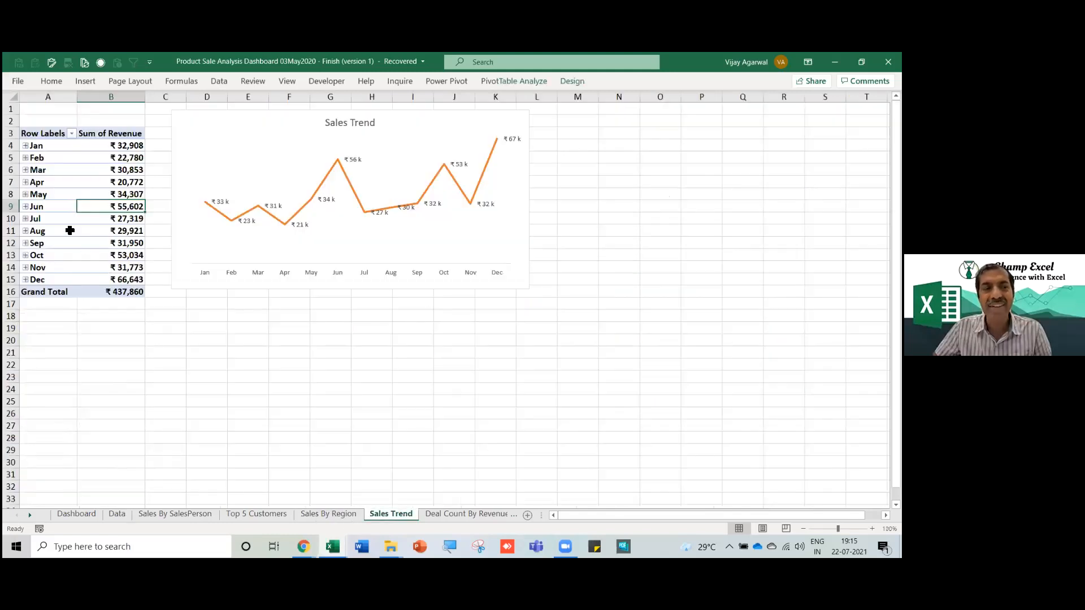
{"action": "left_click", "coordinate": [42, 196]}
{"action": "right_click", "coordinate": [43, 198]}
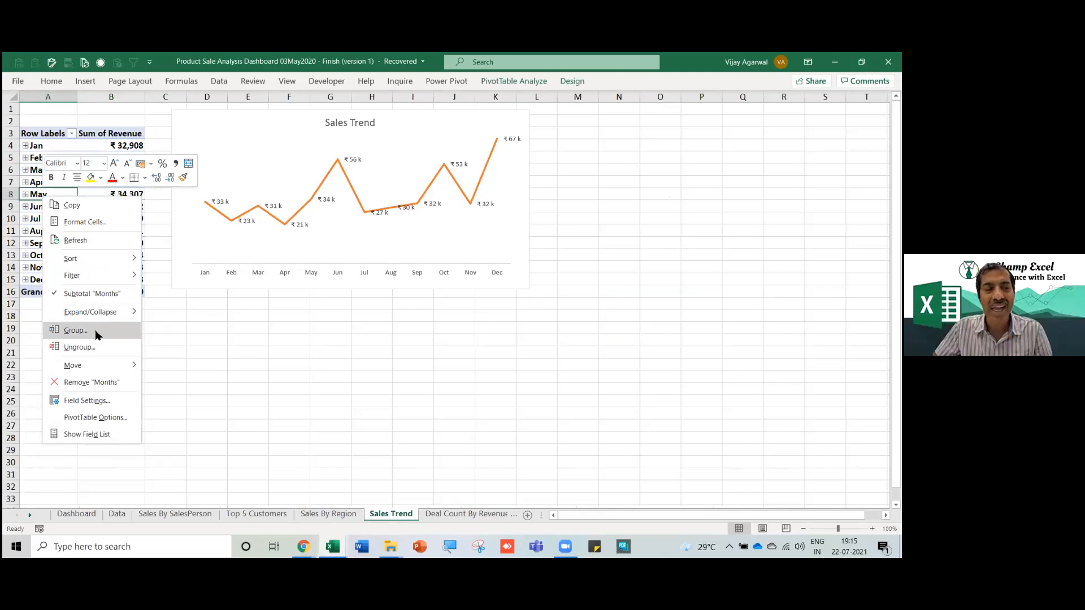
{"action": "left_click", "coordinate": [75, 331]}
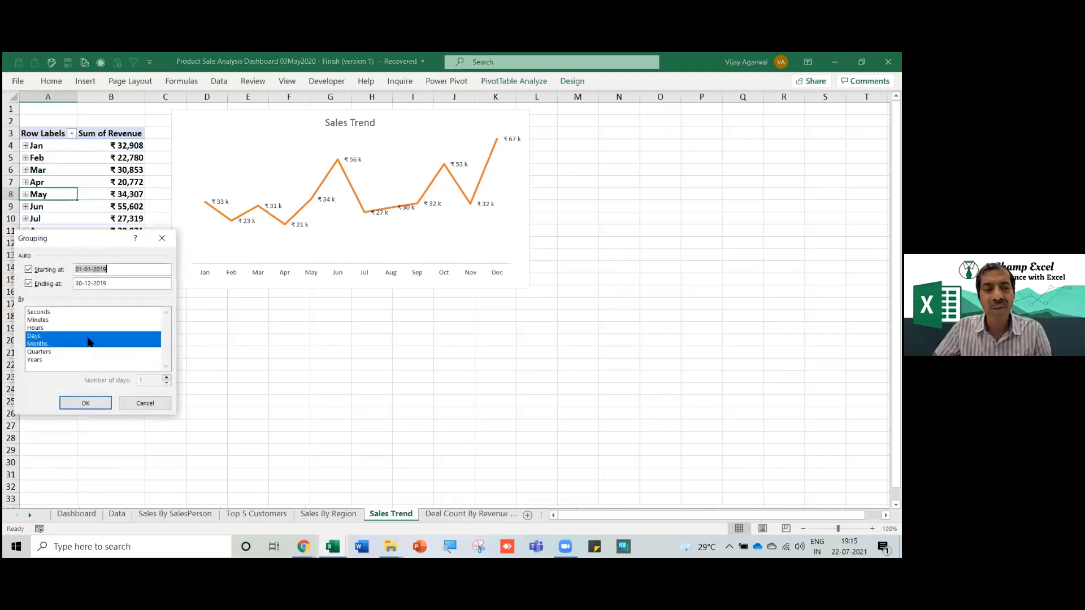
{"action": "left_click", "coordinate": [46, 337]}
{"action": "left_click", "coordinate": [49, 352]}
{"action": "left_click", "coordinate": [48, 344]}
{"action": "left_click", "coordinate": [90, 403]}
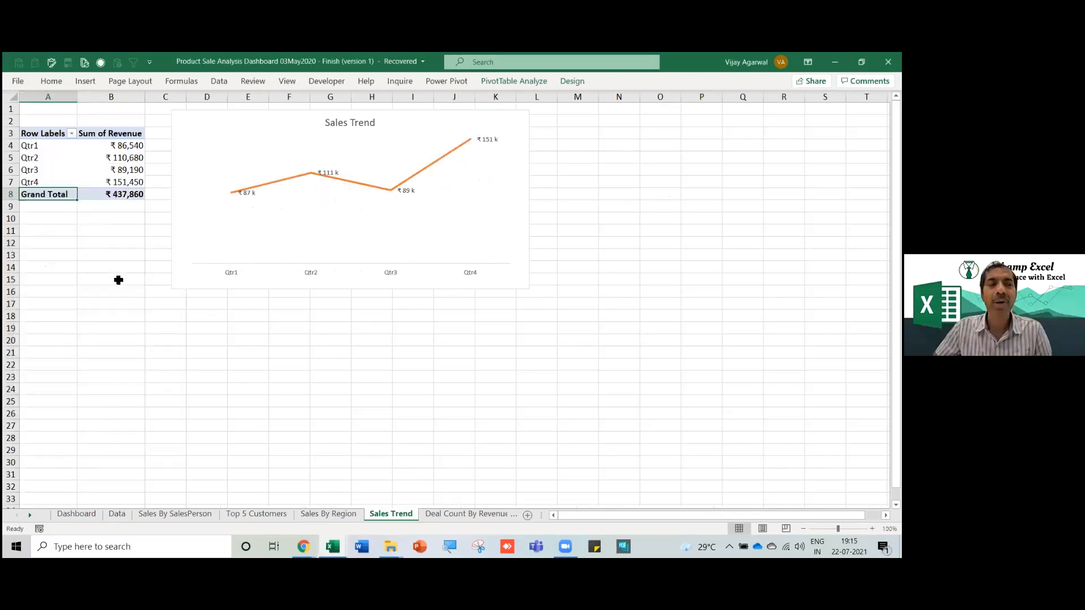
Drill into Qtr2's 110,680 revenue to list its orders on a new sheet.
{"action": "scroll", "coordinate": [118, 280], "scroll_direction": "up", "scroll_amount": 4}
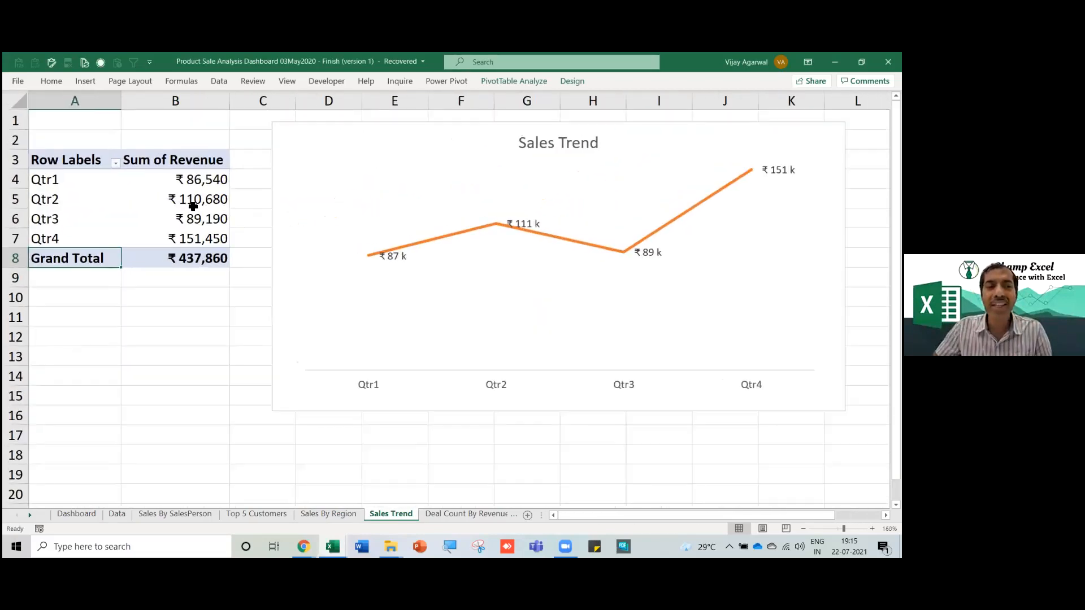
{"action": "left_click", "coordinate": [193, 205]}
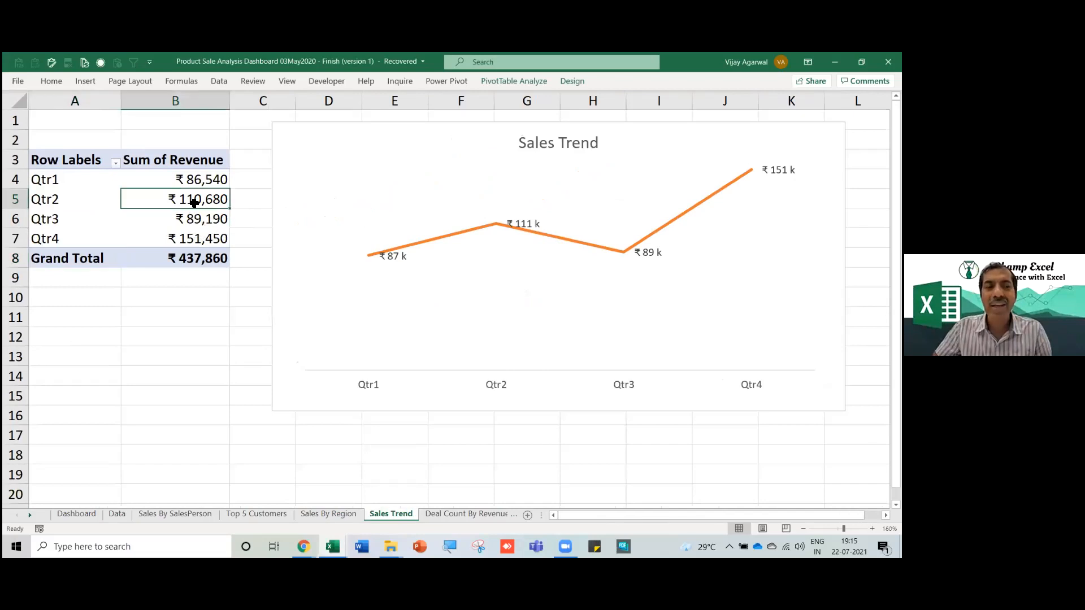
{"action": "double_click", "coordinate": [171, 206]}
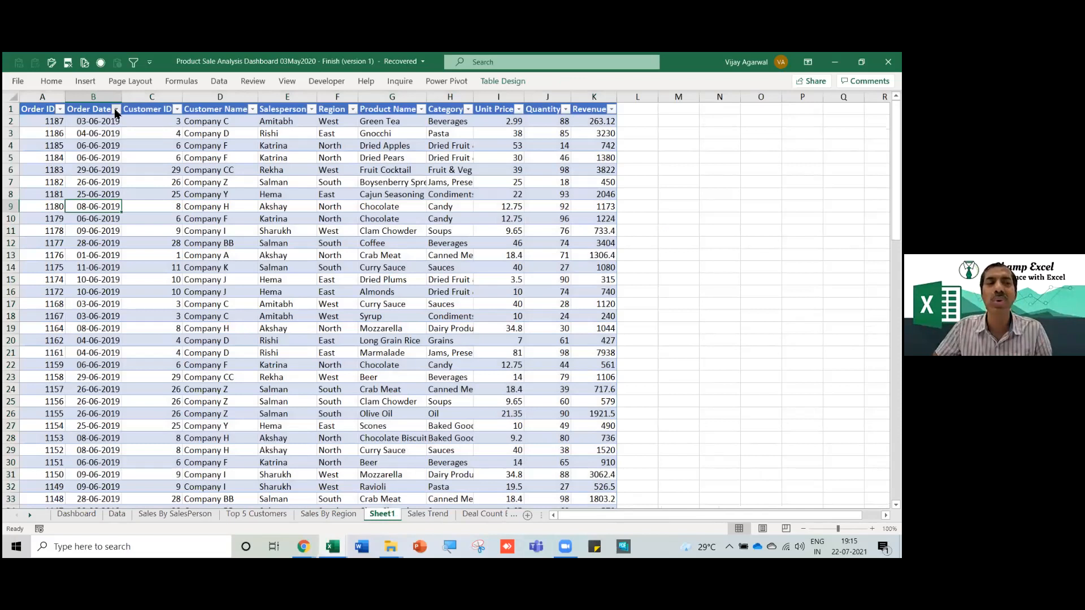
Check the Order Date filter shows only April to June, then return to the Data sheet.
{"action": "left_click", "coordinate": [116, 110]}
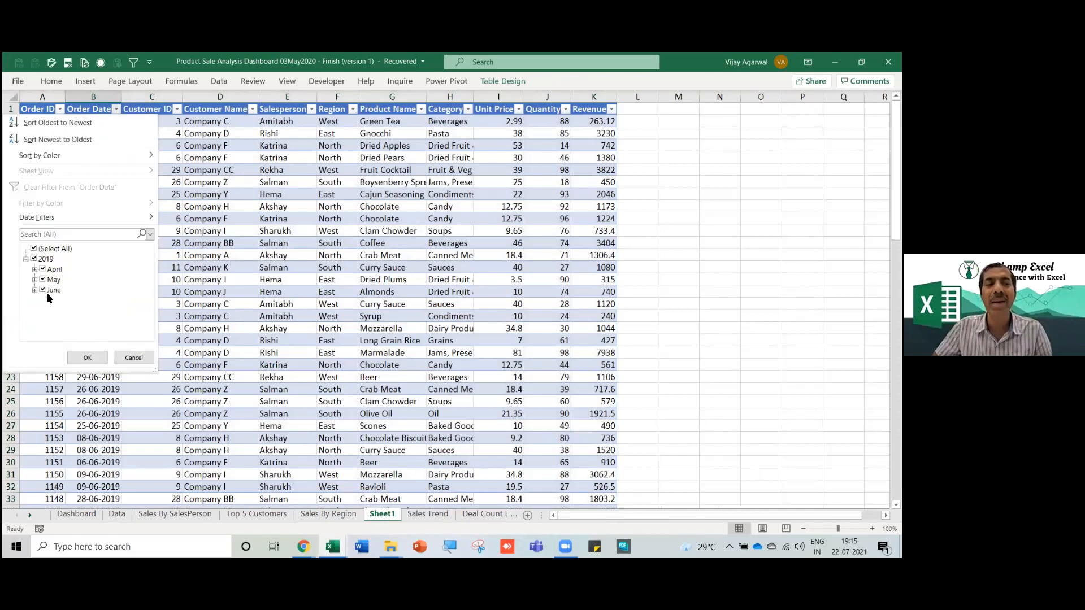
{"action": "left_click", "coordinate": [133, 358]}
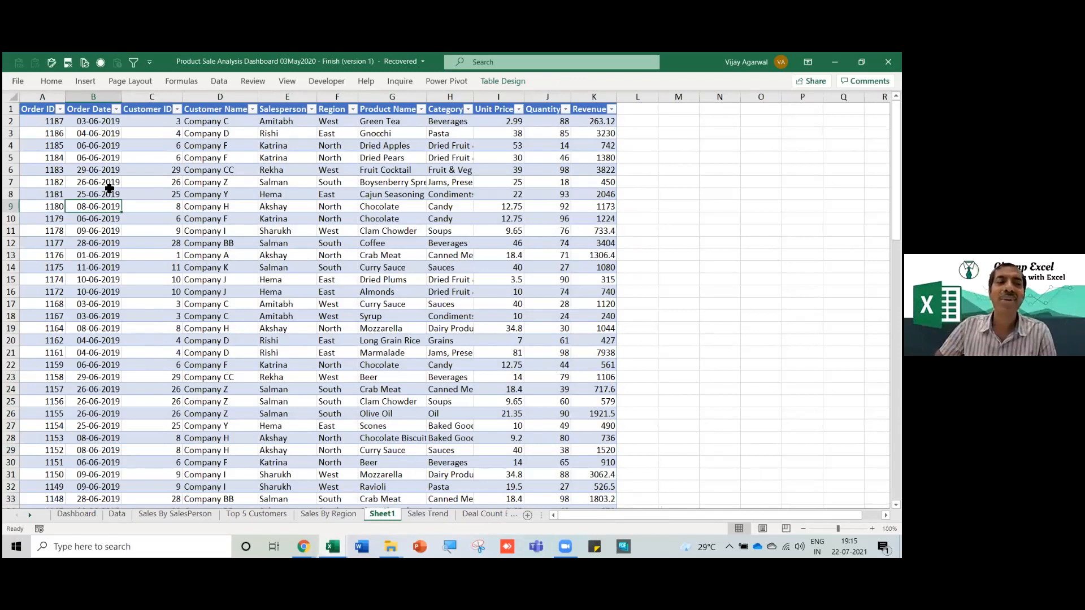
{"action": "key", "text": "Up"}
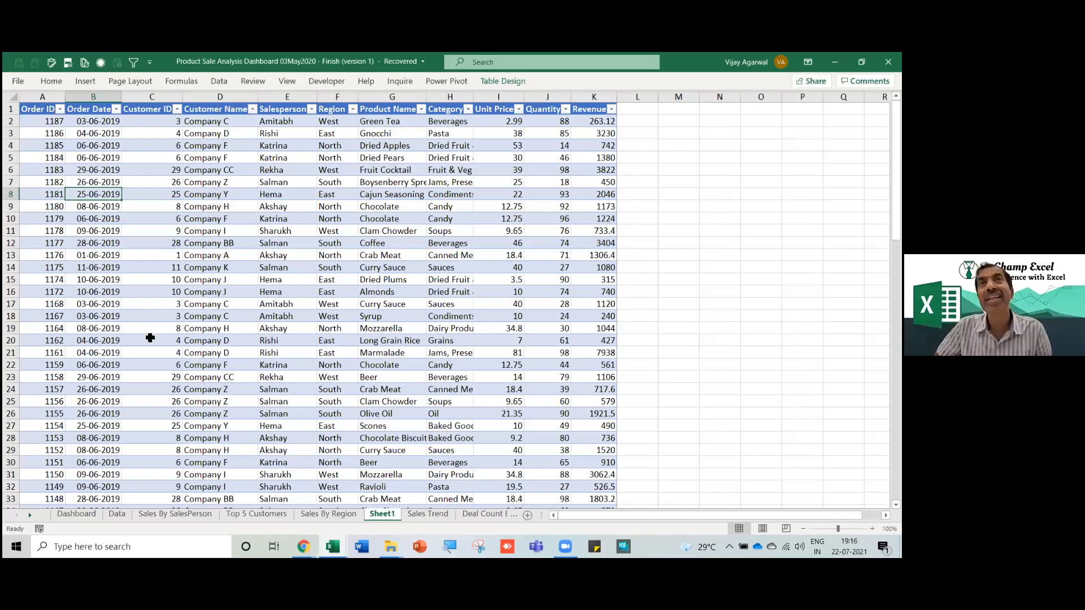
{"action": "left_click", "coordinate": [342, 515]}
{"action": "left_click", "coordinate": [118, 515]}
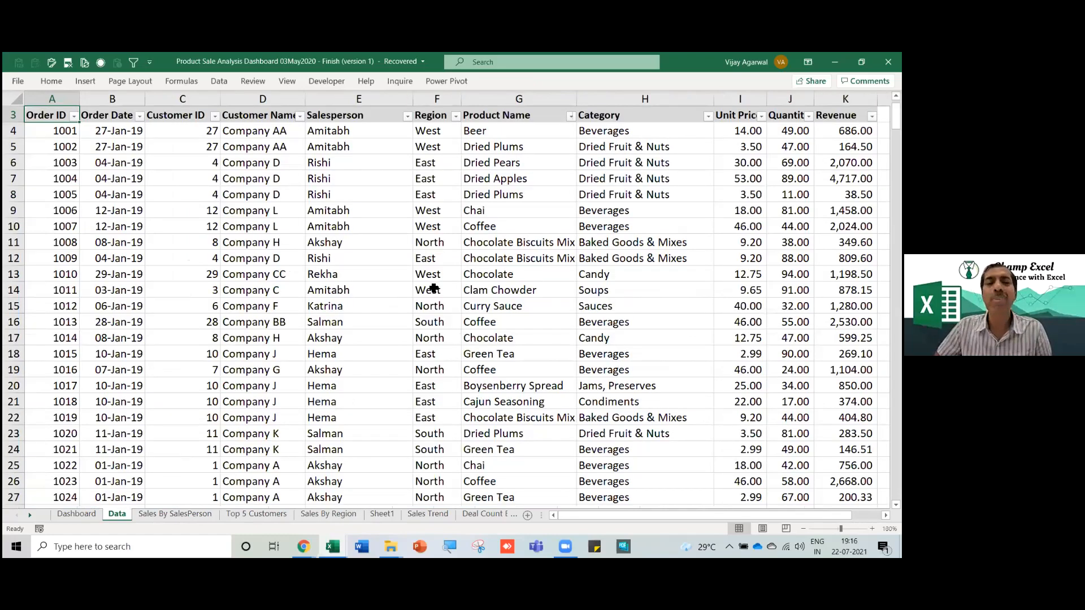
Enter apr, May and jun in cells Q8 to Q10.
{"action": "left_click", "coordinate": [433, 289]}
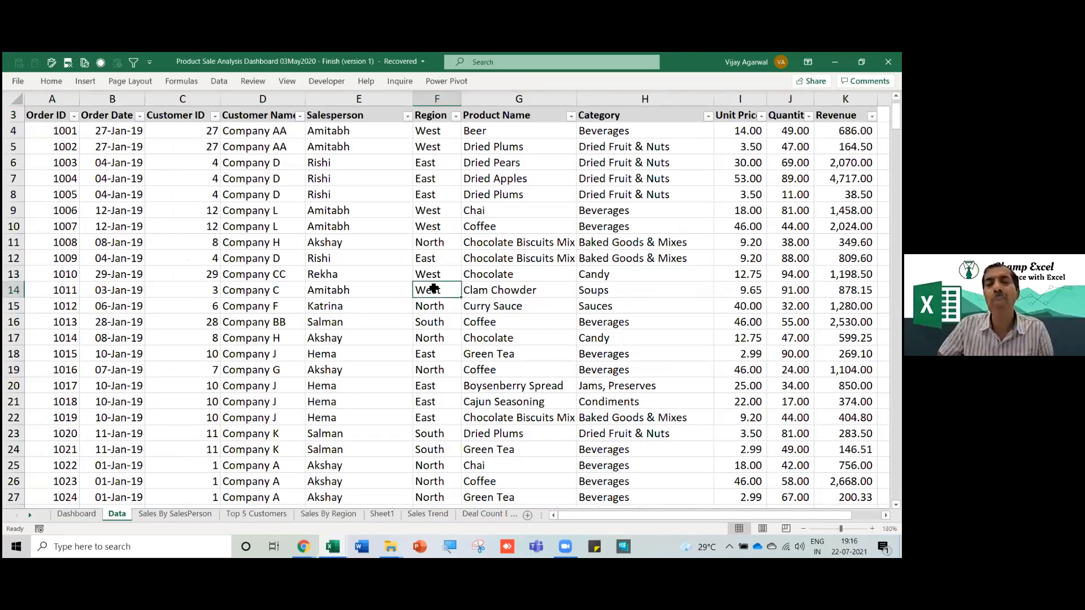
{"action": "scroll", "coordinate": [610, 199], "scroll_direction": "right", "scroll_amount": 4}
{"action": "left_click", "coordinate": [611, 195]}
{"action": "type", "text": "apr"}
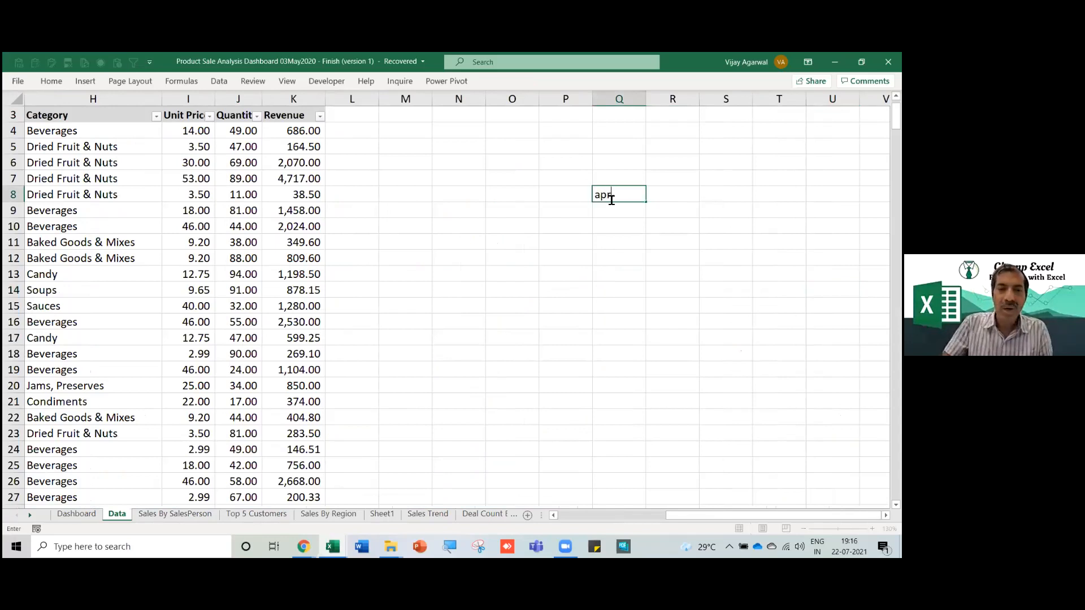
{"action": "key", "text": "Return"}
{"action": "type", "text": "May"}
{"action": "key", "text": "Return"}
{"action": "type", "text": "jun"}
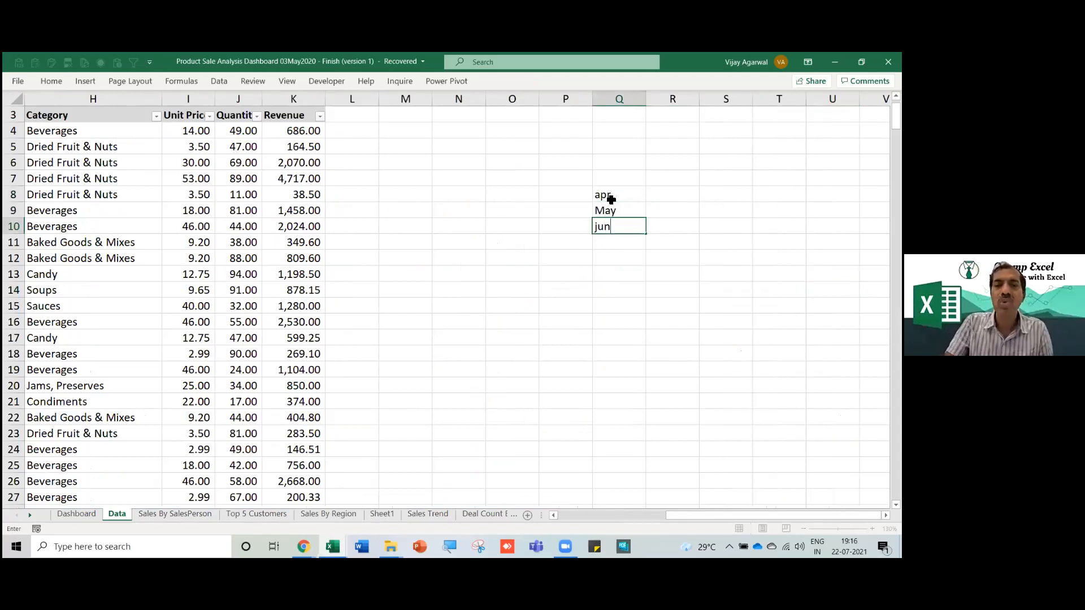
{"action": "key", "text": "Up"}
{"action": "key", "text": "Up"}
{"action": "key", "text": "Up"}
Select R8:R9, then reselect the three month names in Q8:Q10.
{"action": "key", "text": "Right"}
{"action": "key", "text": "Down"}
{"action": "key", "text": "shift+Down"}
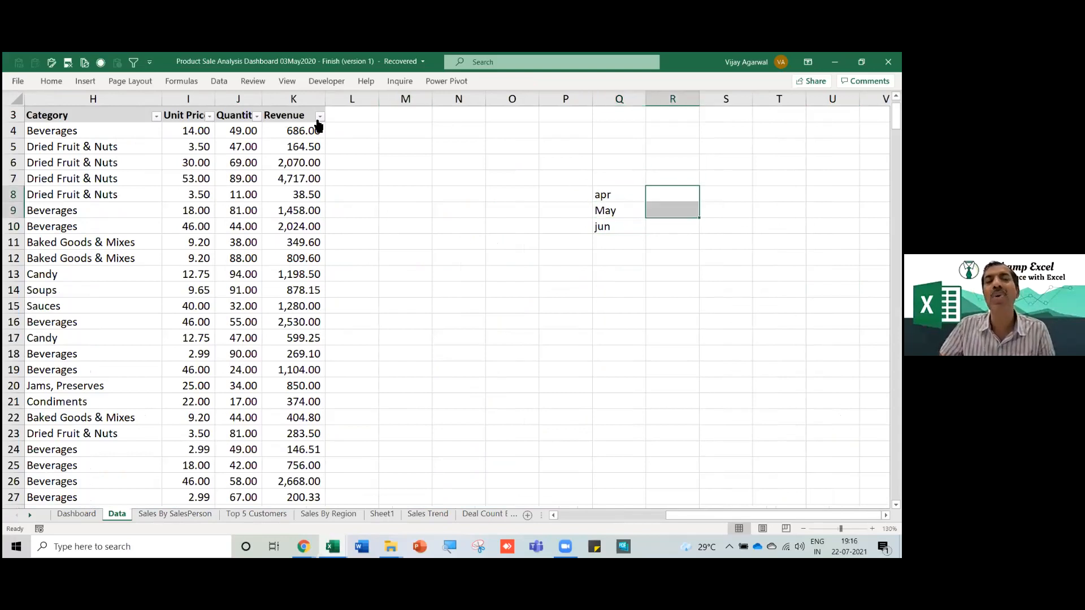
{"action": "left_click", "coordinate": [282, 177]}
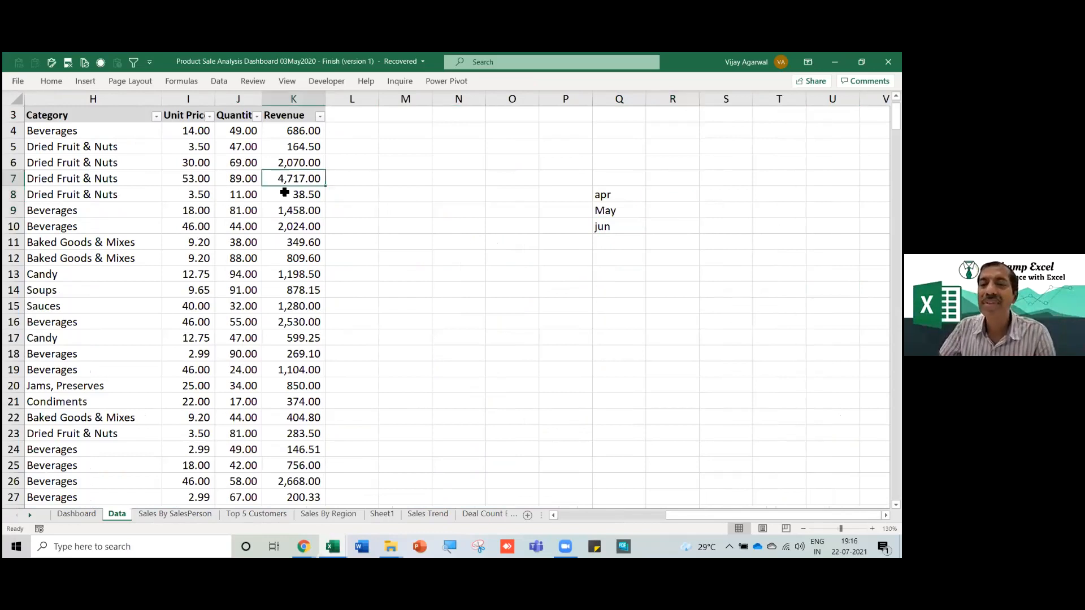
{"action": "left_click", "coordinate": [255, 228]}
{"action": "left_click_drag", "start_coordinate": [630, 199], "coordinate": [630, 225]}
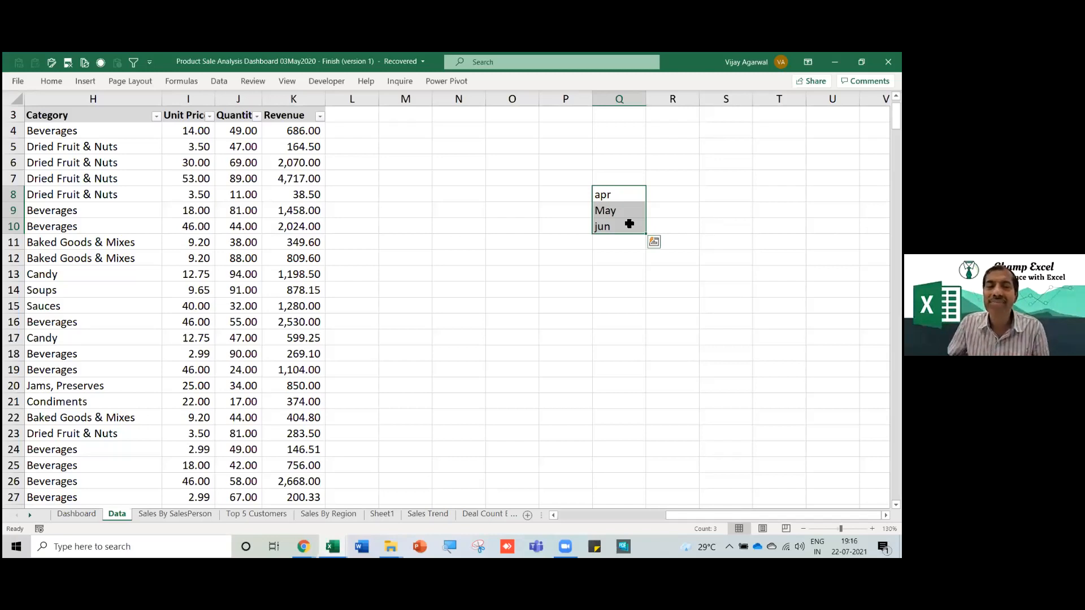
Look over the open Excel windows in the taskbar previews and return to the workbook.
{"action": "left_click", "coordinate": [332, 547]}
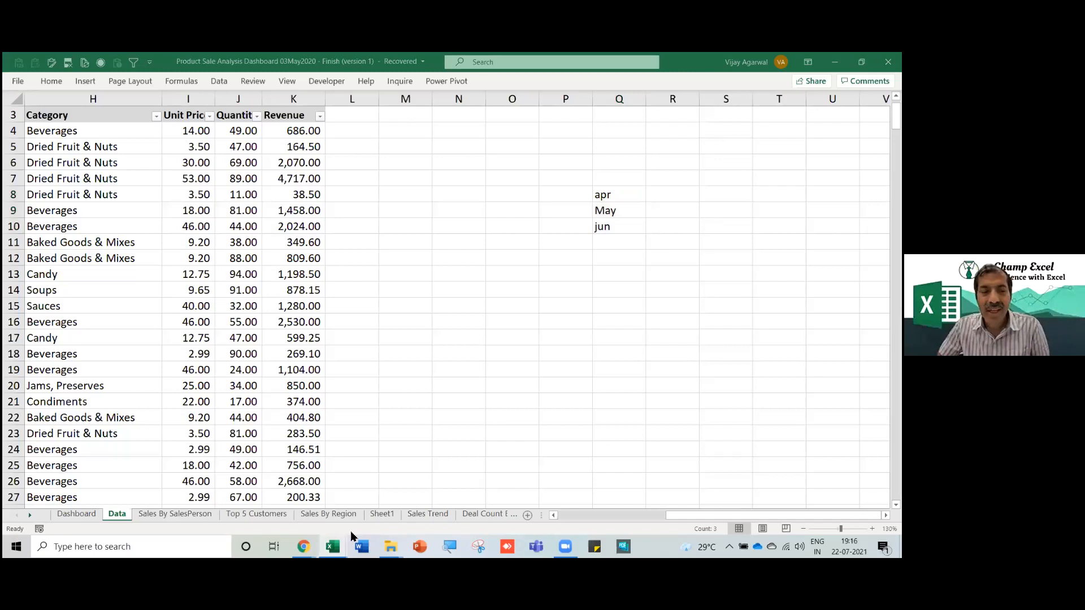
{"action": "left_click", "coordinate": [637, 381]}
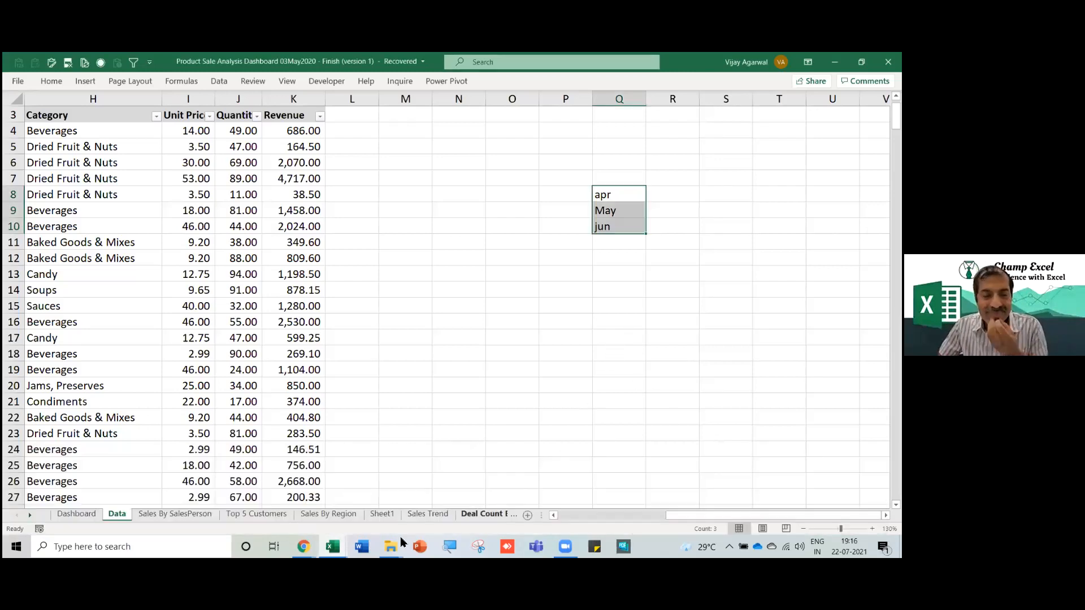
{"action": "mouse_move", "coordinate": [333, 547]}
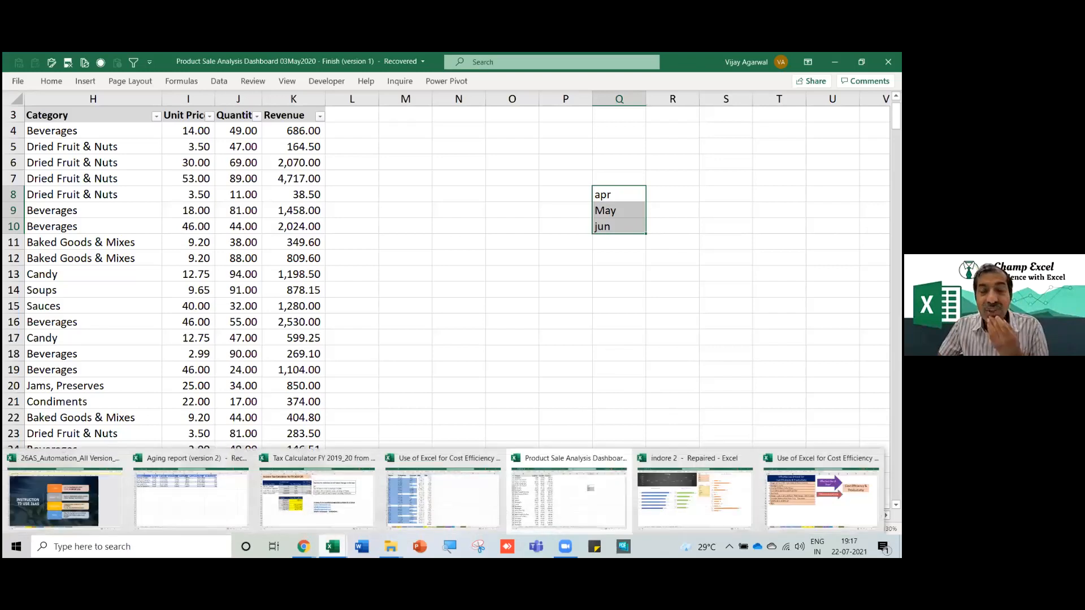
{"action": "left_click", "coordinate": [372, 522]}
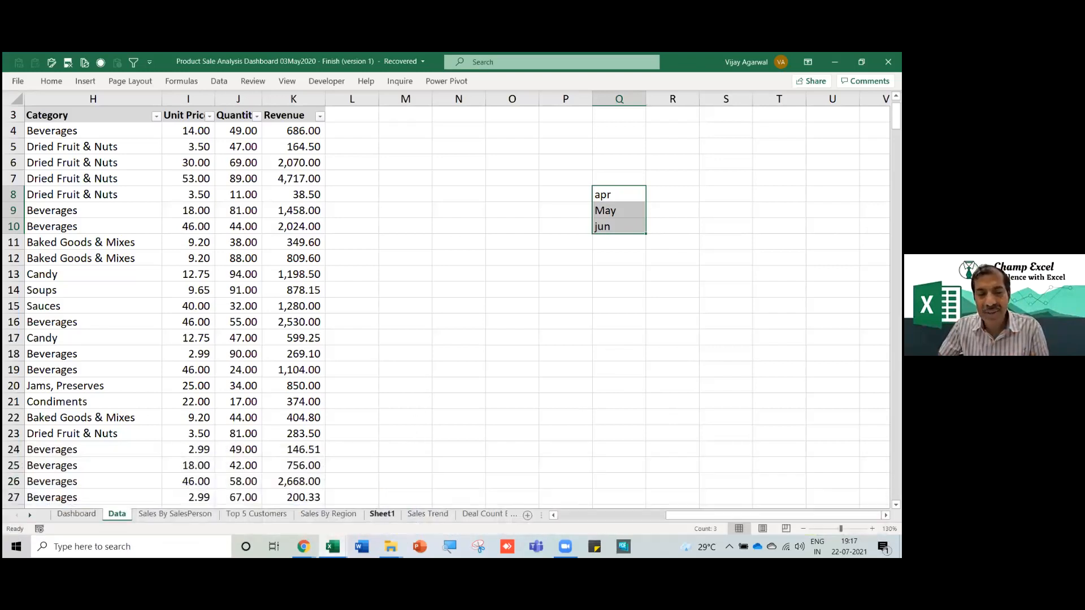
{"action": "mouse_move", "coordinate": [333, 537]}
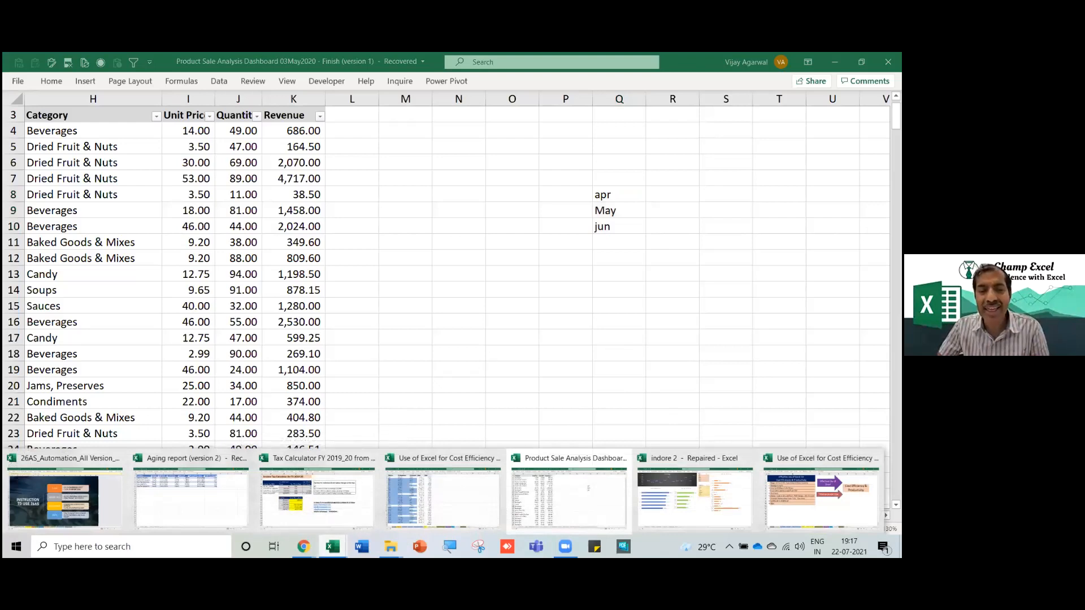
Load champexcel.com in the incognito browser and go to Products > Freebies.
{"action": "mouse_move", "coordinate": [303, 546]}
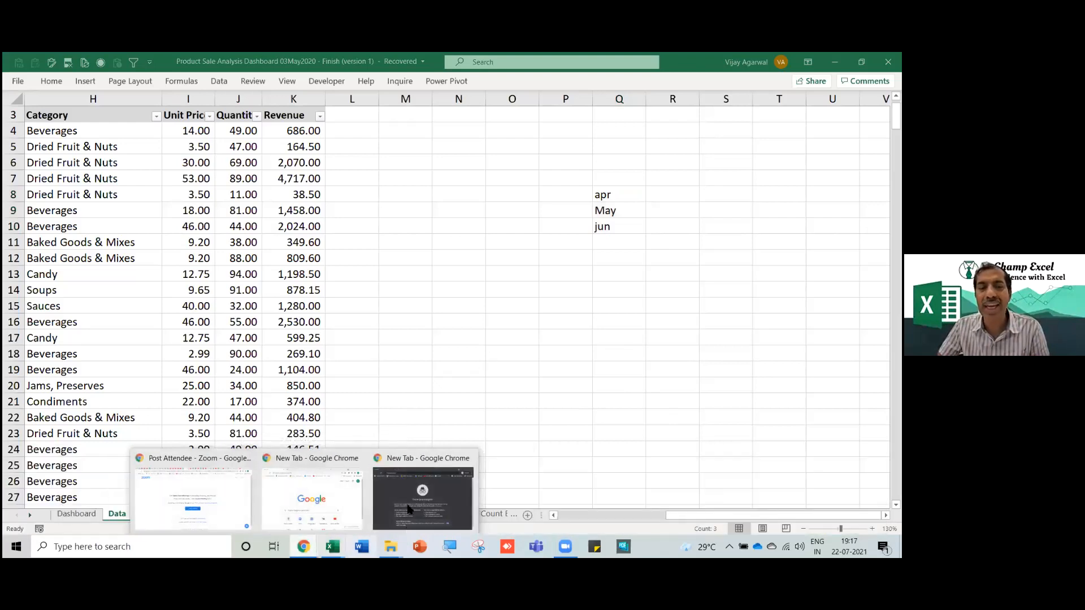
{"action": "left_click", "coordinate": [409, 525]}
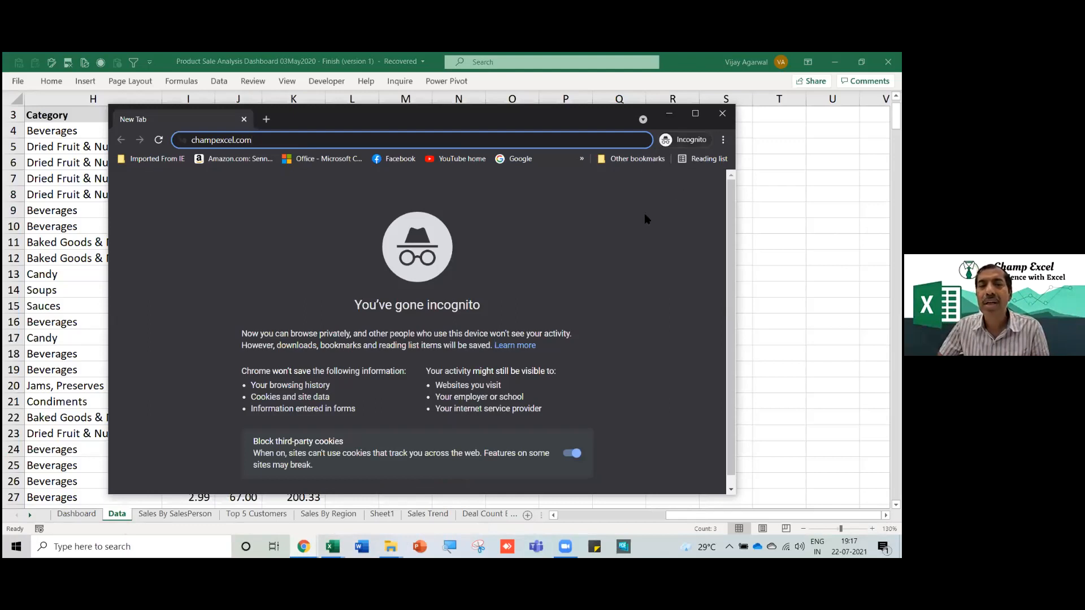
{"action": "key", "text": "Return"}
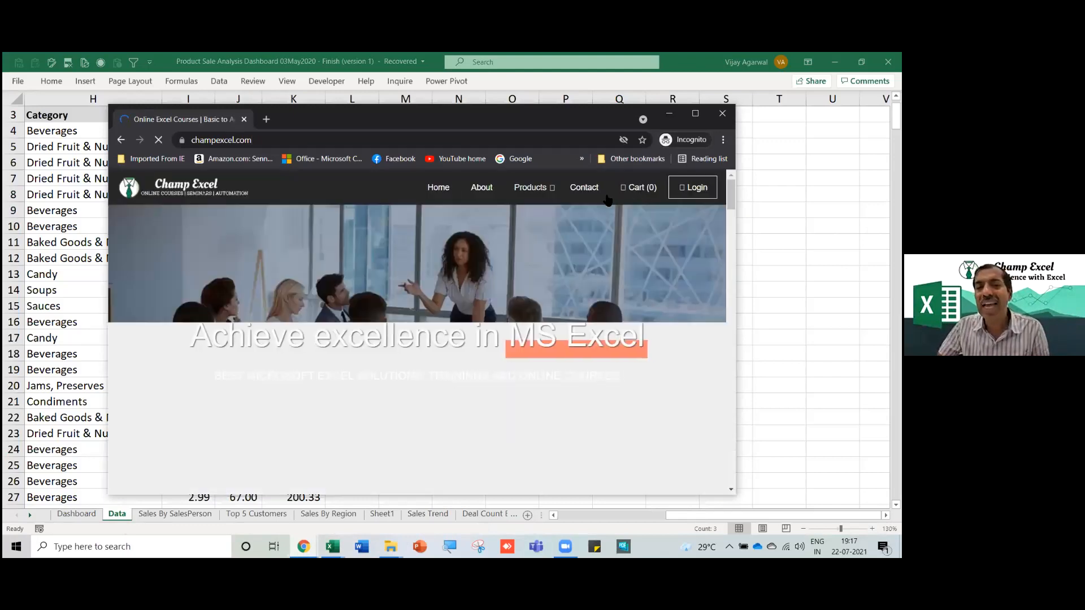
{"action": "left_click", "coordinate": [547, 191]}
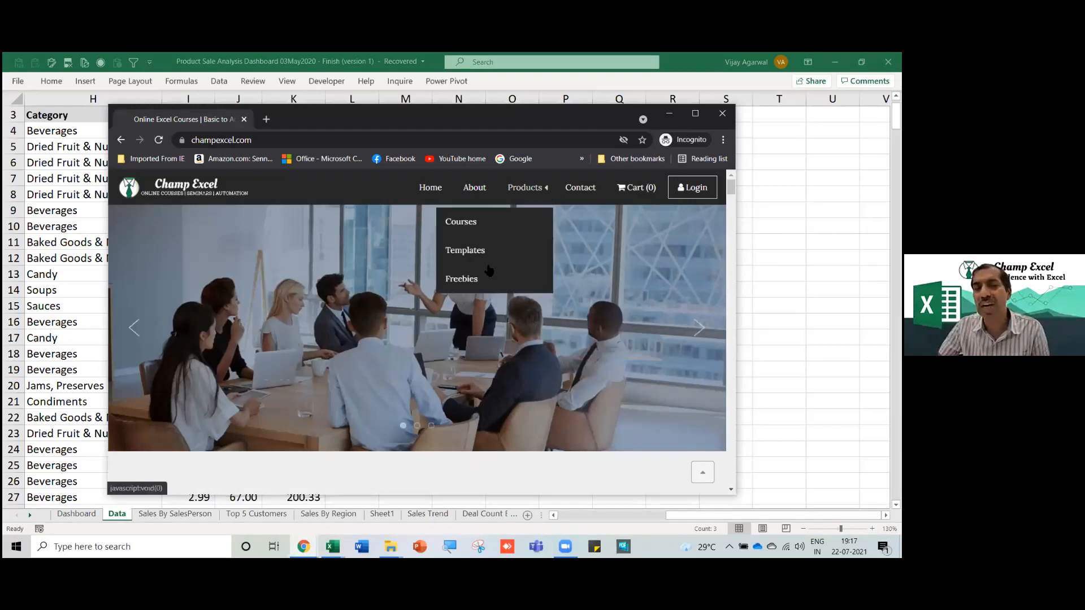
{"action": "left_click", "coordinate": [462, 279]}
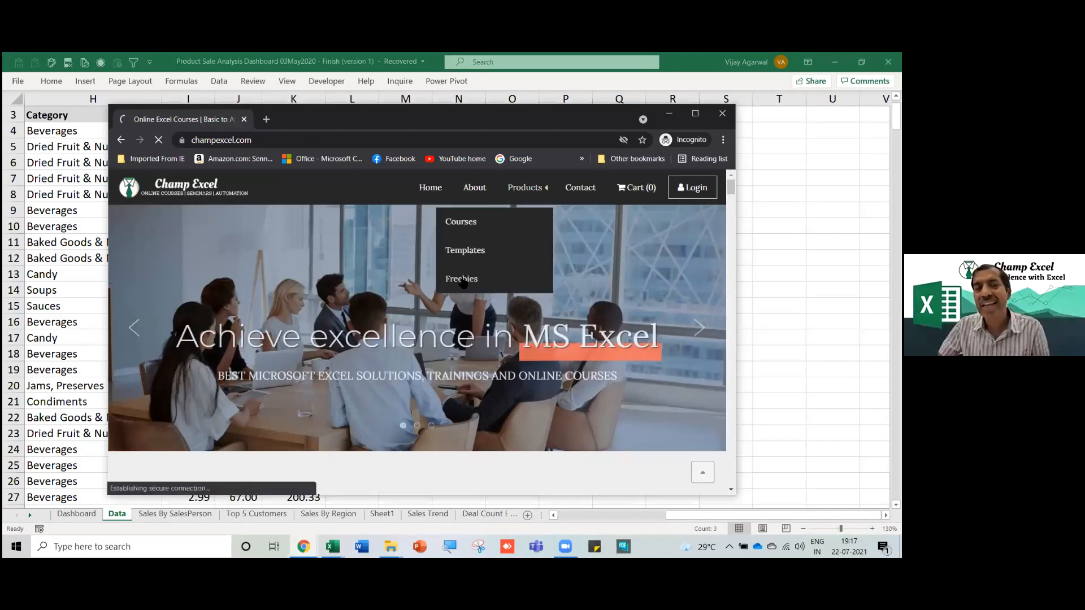
Expand the merge-multiple-files, GST Reco 2A/3B and Know your GST from PAN utilities.
{"action": "left_click_drag", "start_coordinate": [311, 123], "coordinate": [312, 71]}
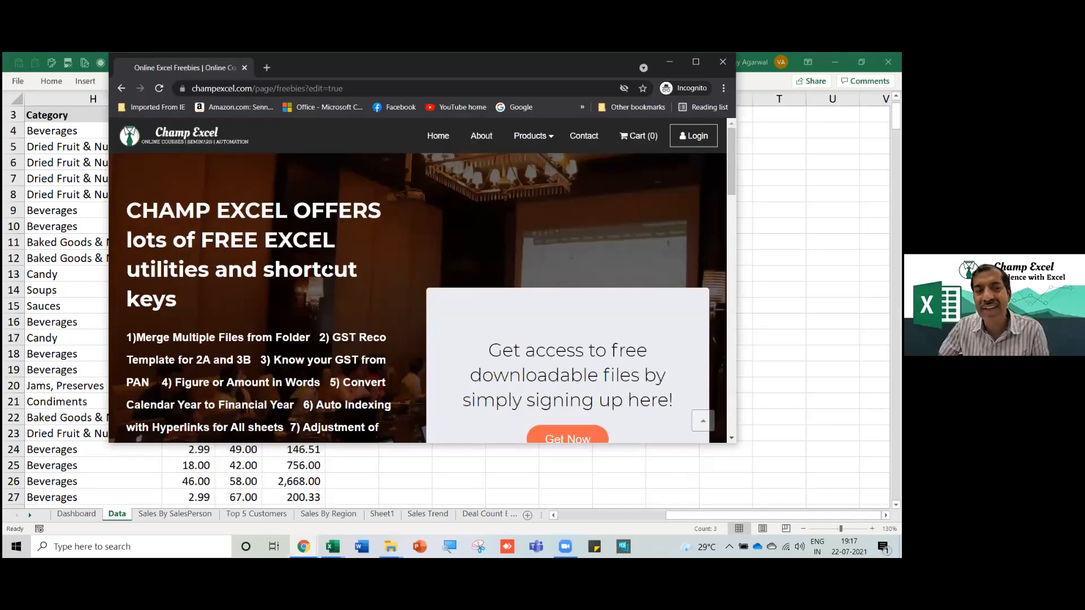
{"action": "scroll", "coordinate": [409, 328], "scroll_direction": "down", "scroll_amount": 4}
{"action": "scroll", "coordinate": [409, 327], "scroll_direction": "down", "scroll_amount": 8}
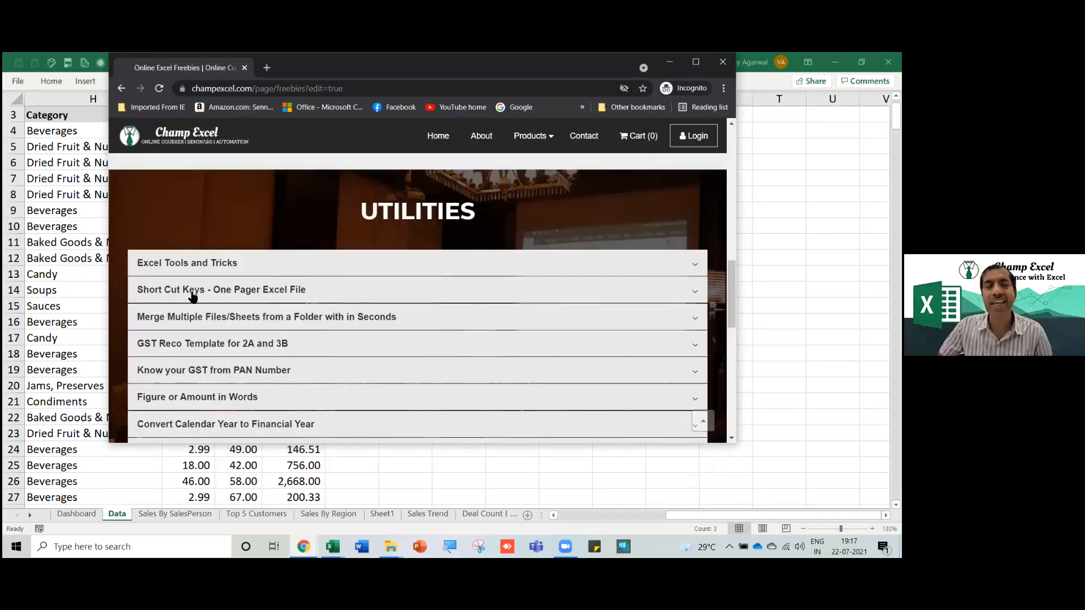
{"action": "left_click", "coordinate": [205, 320]}
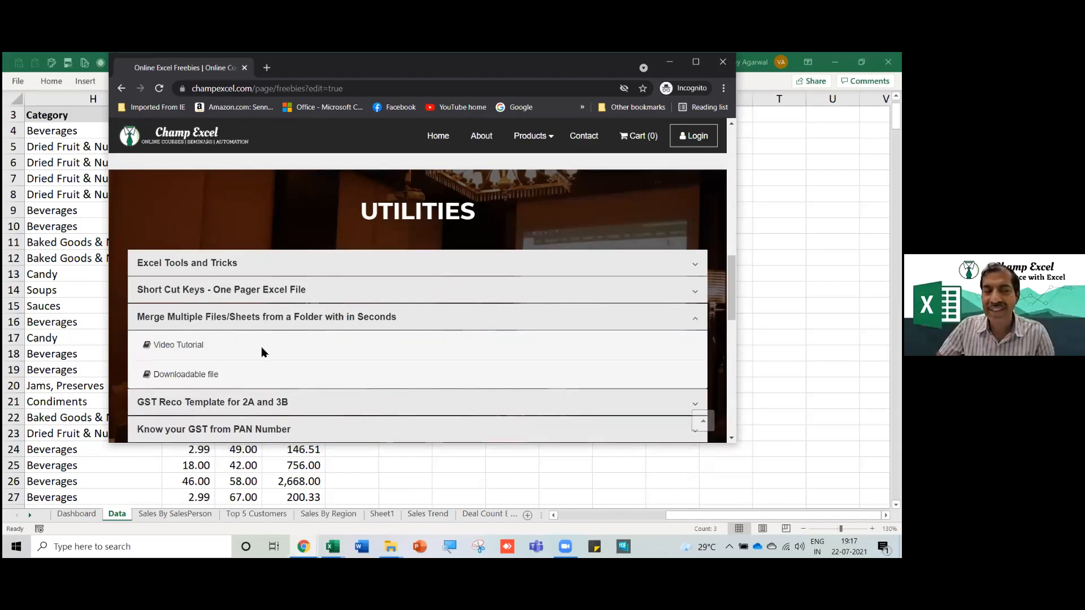
{"action": "scroll", "coordinate": [242, 375], "scroll_direction": "down", "scroll_amount": 1}
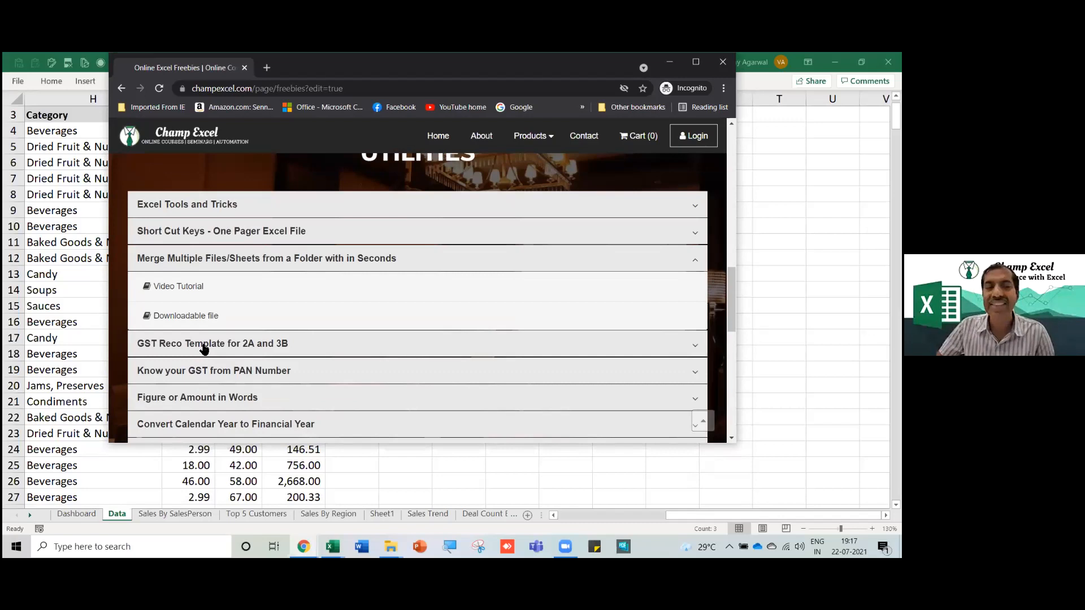
{"action": "left_click", "coordinate": [206, 346]}
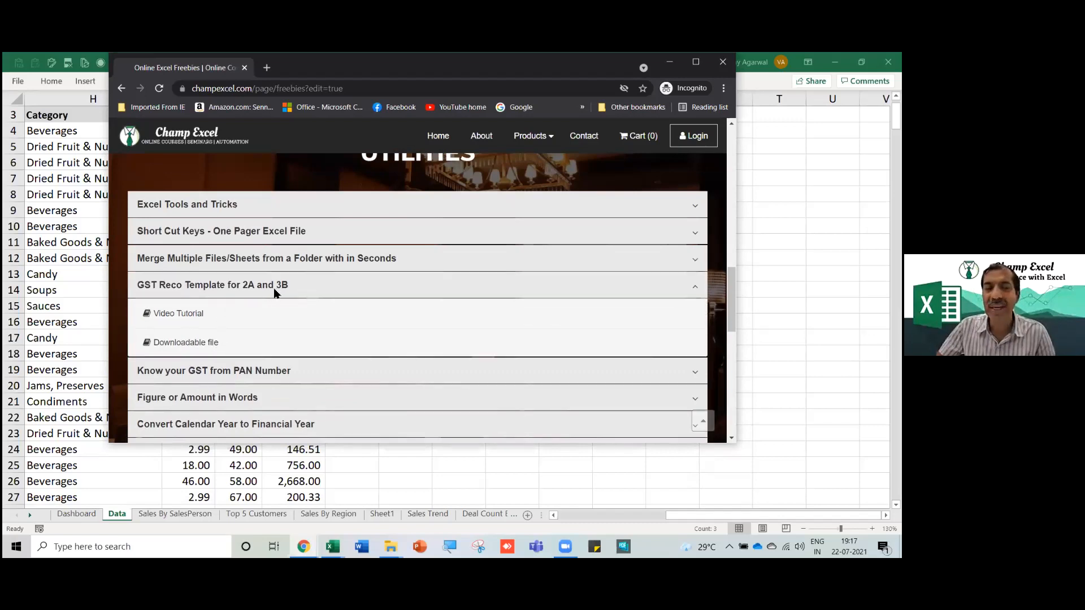
{"action": "scroll", "coordinate": [209, 314], "scroll_direction": "down", "scroll_amount": 2}
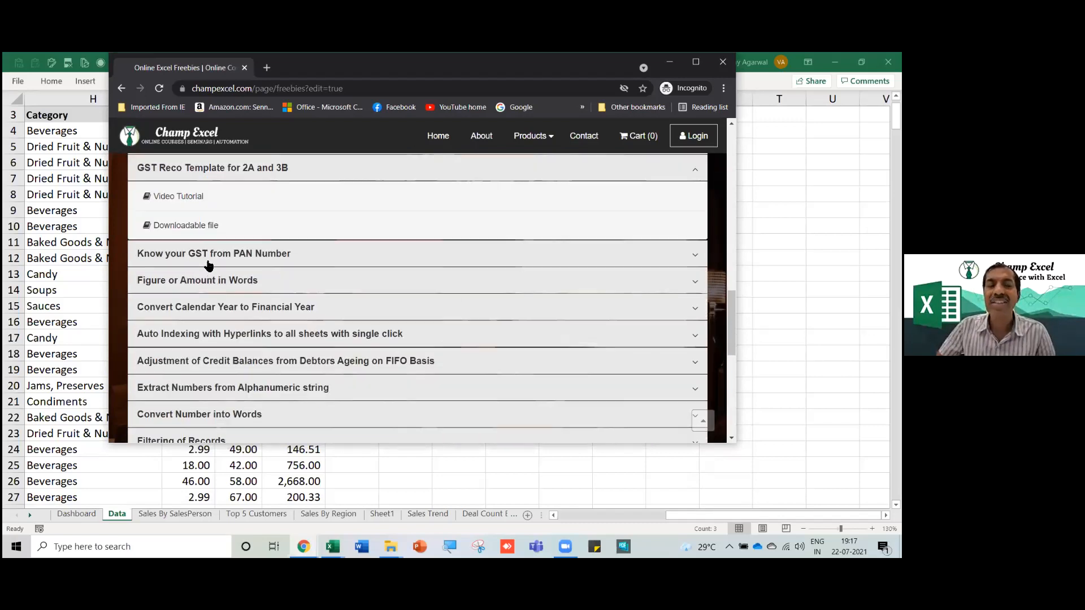
{"action": "left_click", "coordinate": [211, 255]}
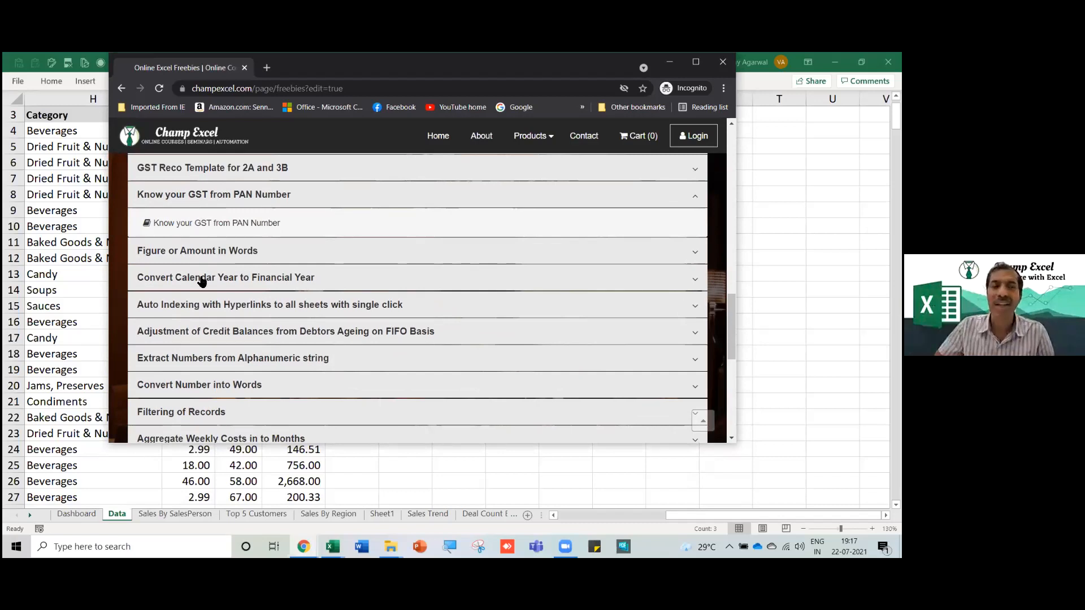
Expand Amount in Words, Calendar-to-Financial-Year and Filtering of Records, then bring up the 26AS workbook.
{"action": "left_click", "coordinate": [186, 251]}
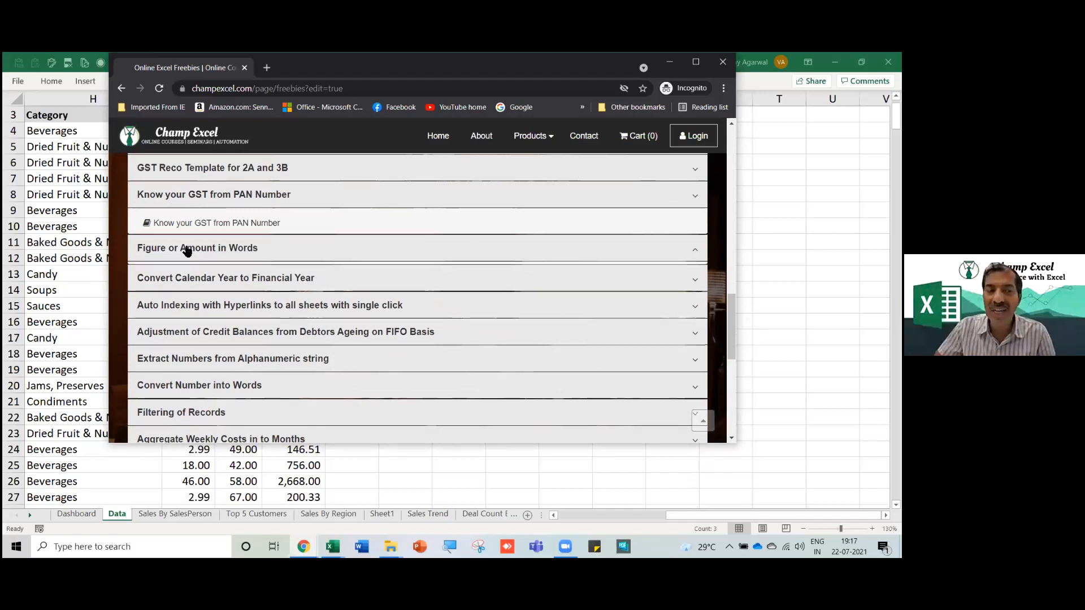
{"action": "left_click", "coordinate": [203, 275]}
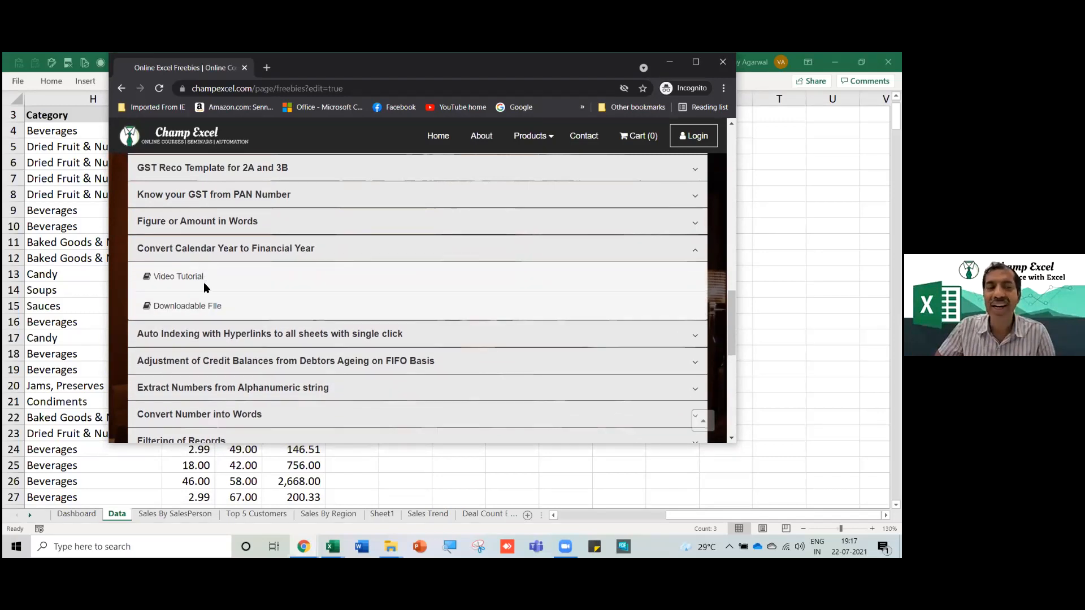
{"action": "scroll", "coordinate": [210, 342], "scroll_direction": "down", "scroll_amount": 1}
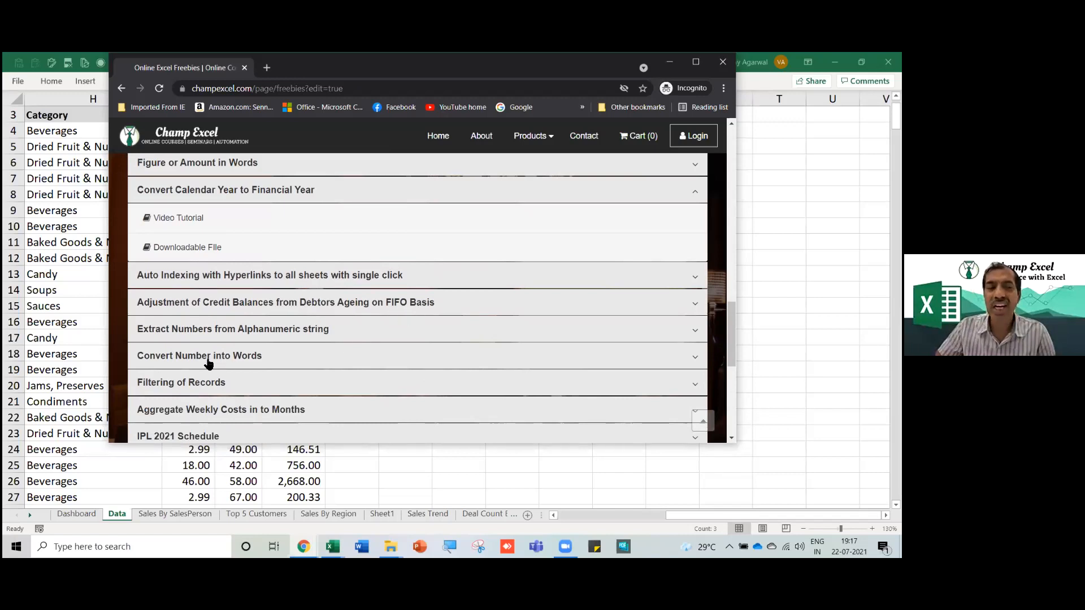
{"action": "left_click", "coordinate": [194, 384]}
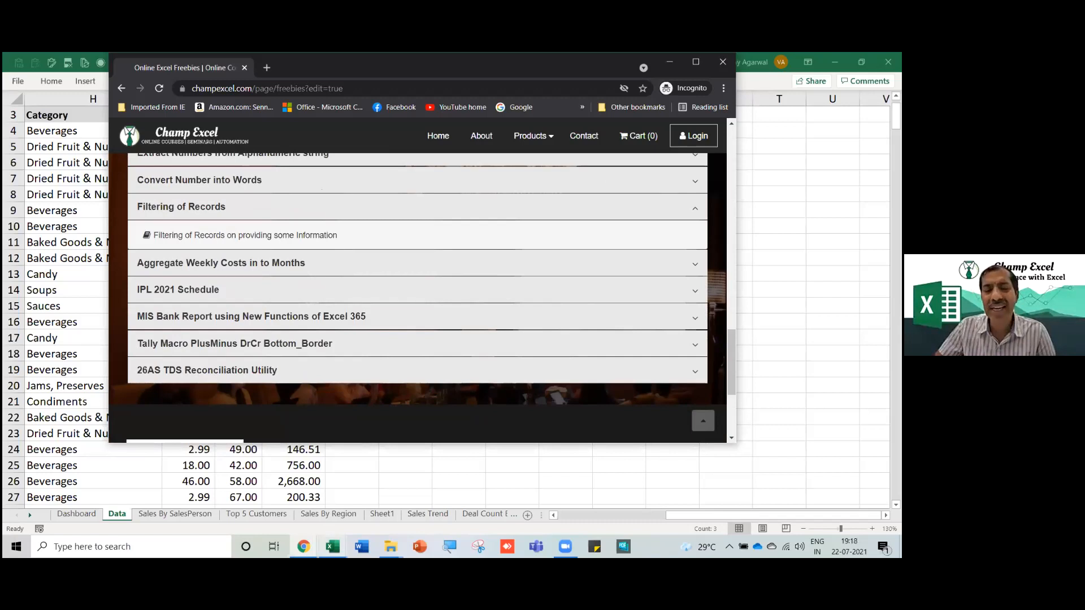
{"action": "mouse_move", "coordinate": [333, 546]}
{"action": "left_click", "coordinate": [150, 511]}
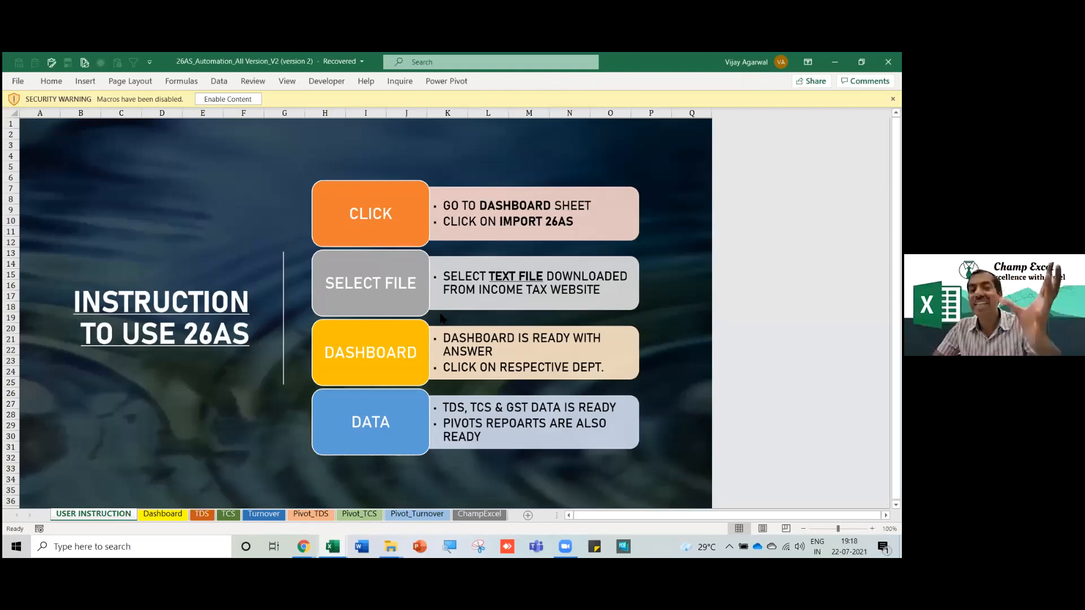
View the 26AS workbook's Dashboard sheet, then close the workbook choosing Don't Save.
{"action": "left_click", "coordinate": [176, 516]}
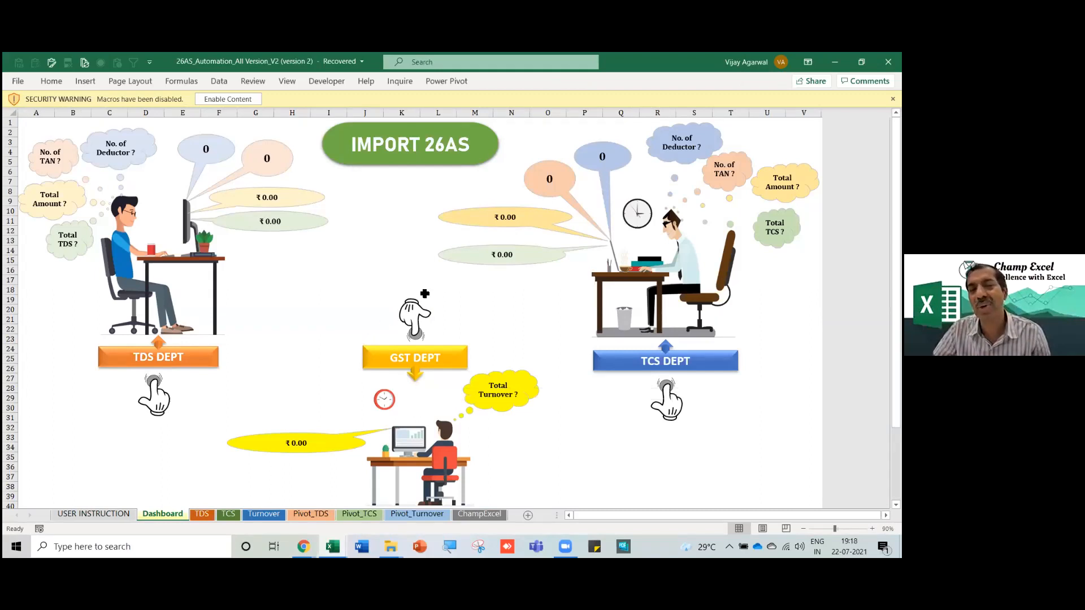
{"action": "key", "text": "alt+F4"}
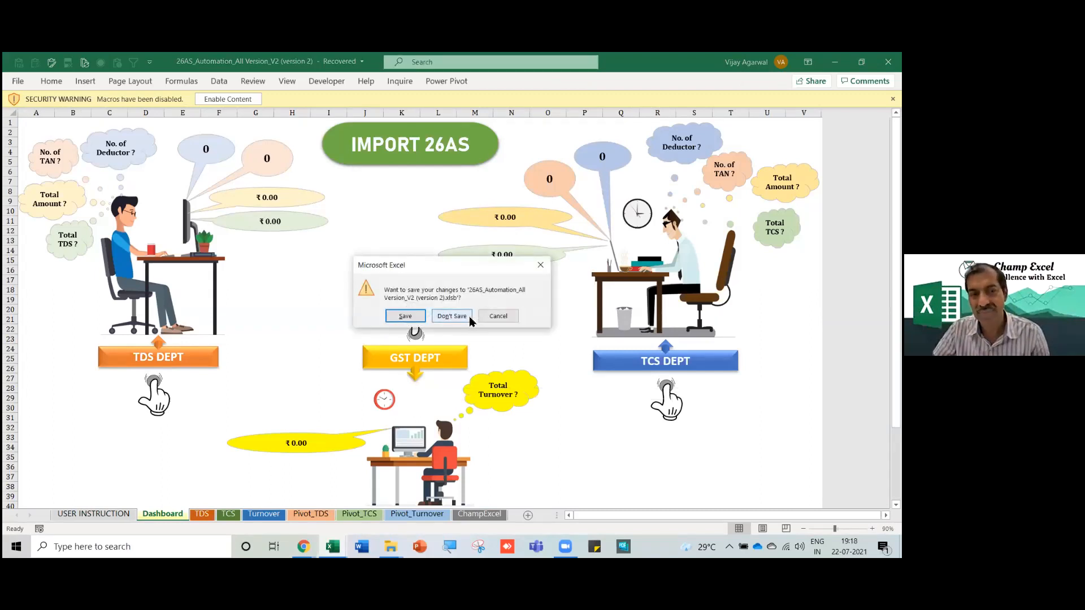
{"action": "left_click", "coordinate": [468, 318]}
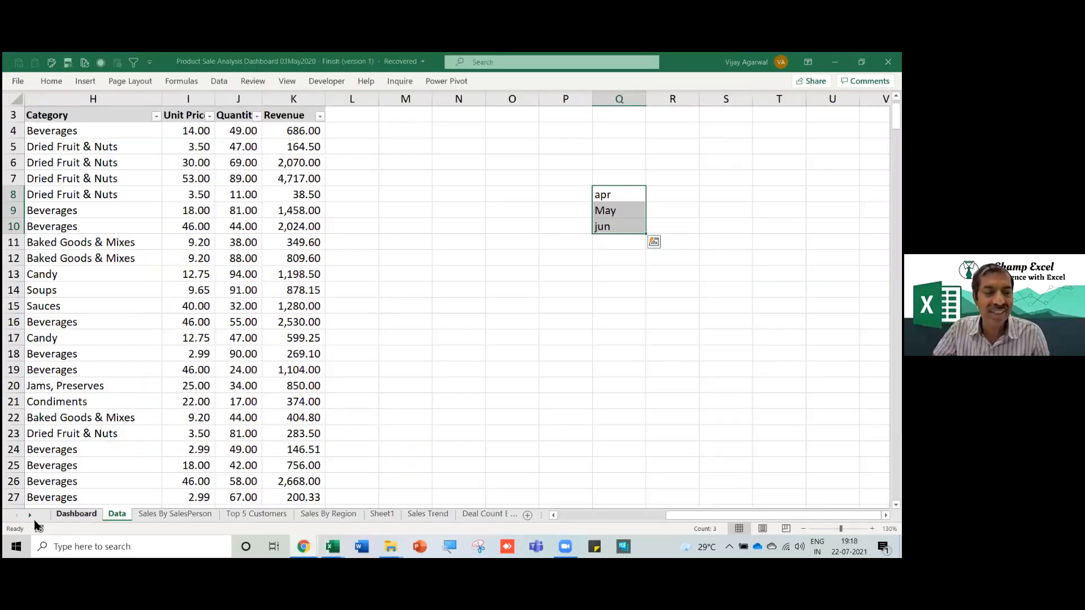
Reach the Cost Efficiency workbook's Agenda sheet, highlight VLOOKUP to XLOOKUP, and scroll the sheet tabs.
{"action": "left_click", "coordinate": [84, 517]}
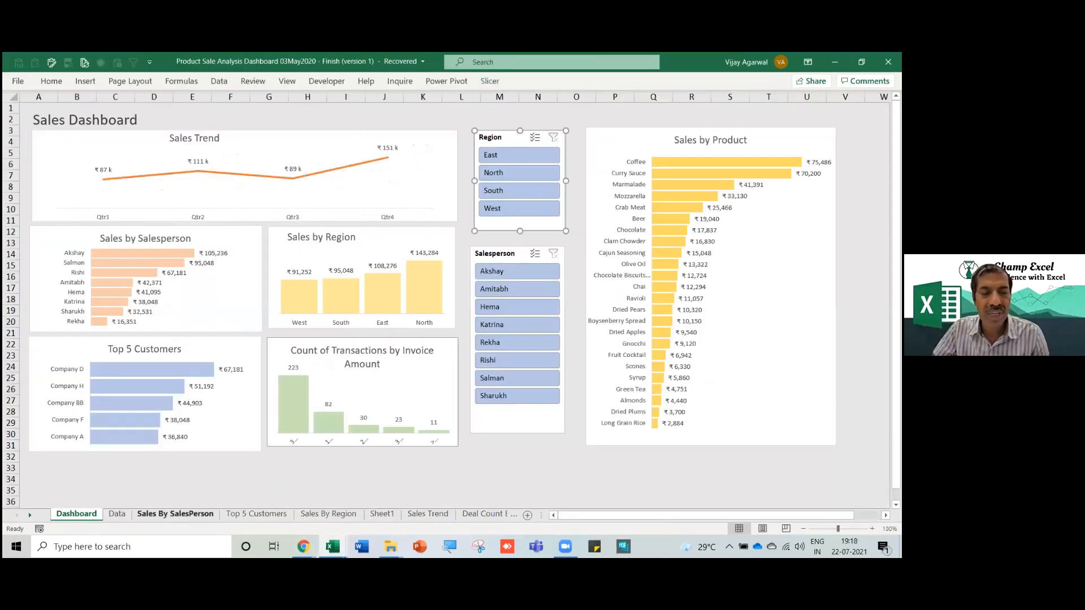
{"action": "mouse_move", "coordinate": [332, 547]}
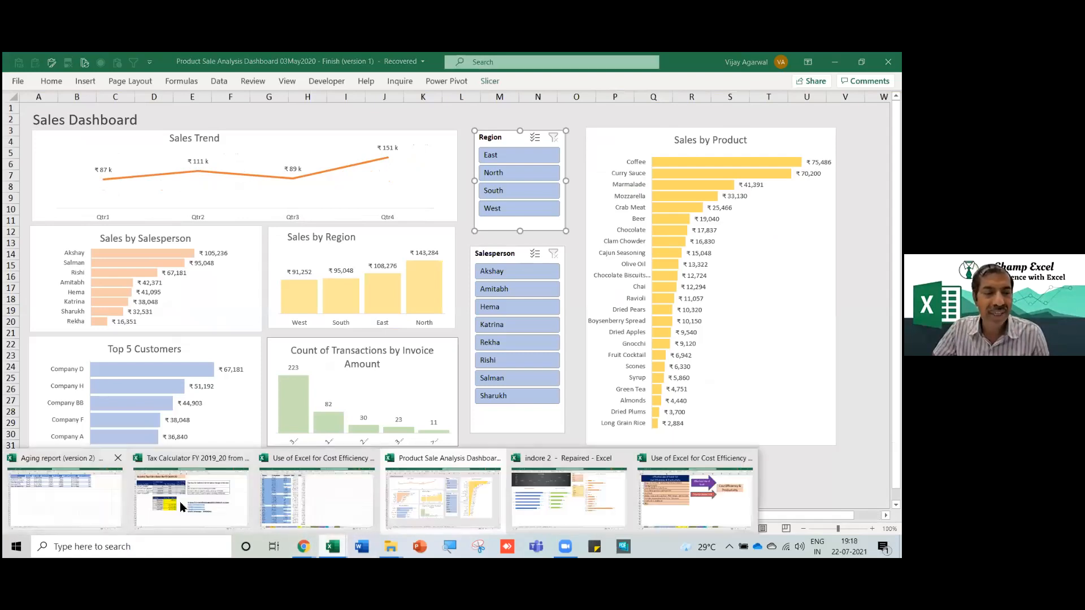
{"action": "left_click", "coordinate": [87, 503]}
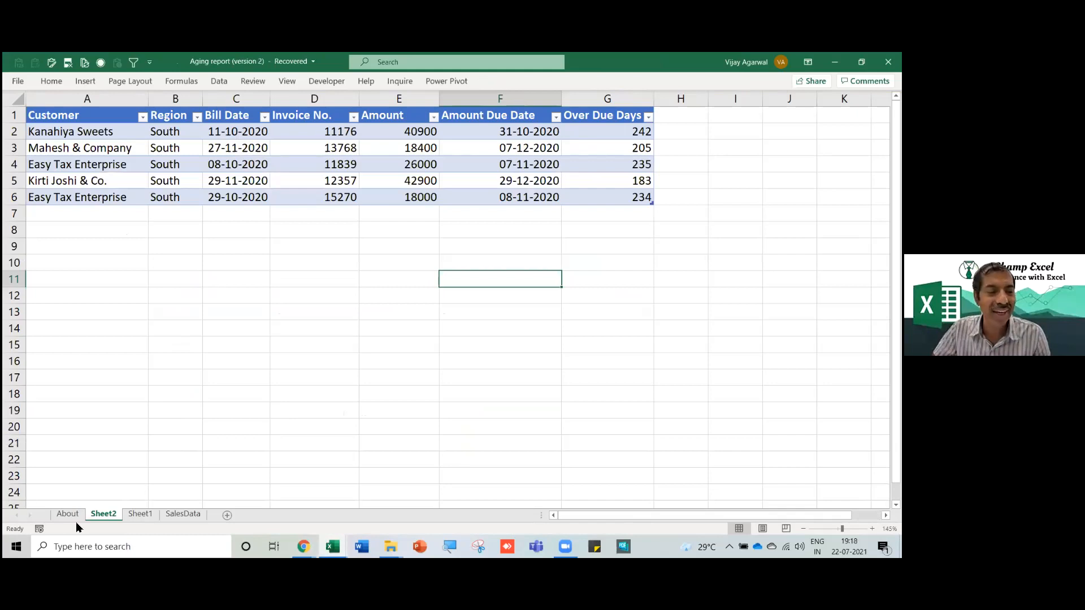
{"action": "left_click", "coordinate": [333, 547]}
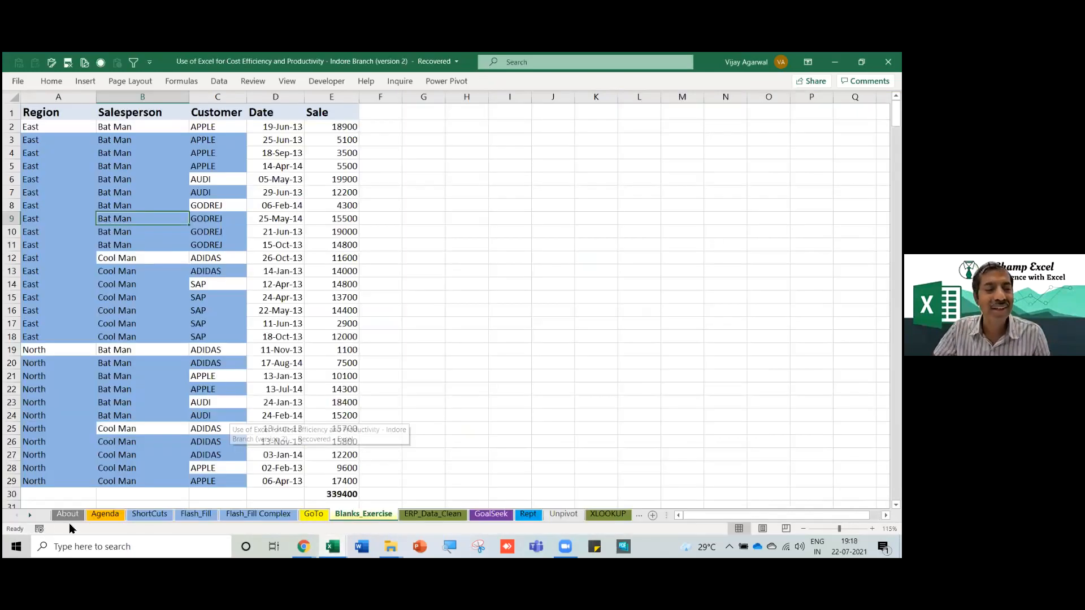
{"action": "left_click", "coordinate": [103, 515]}
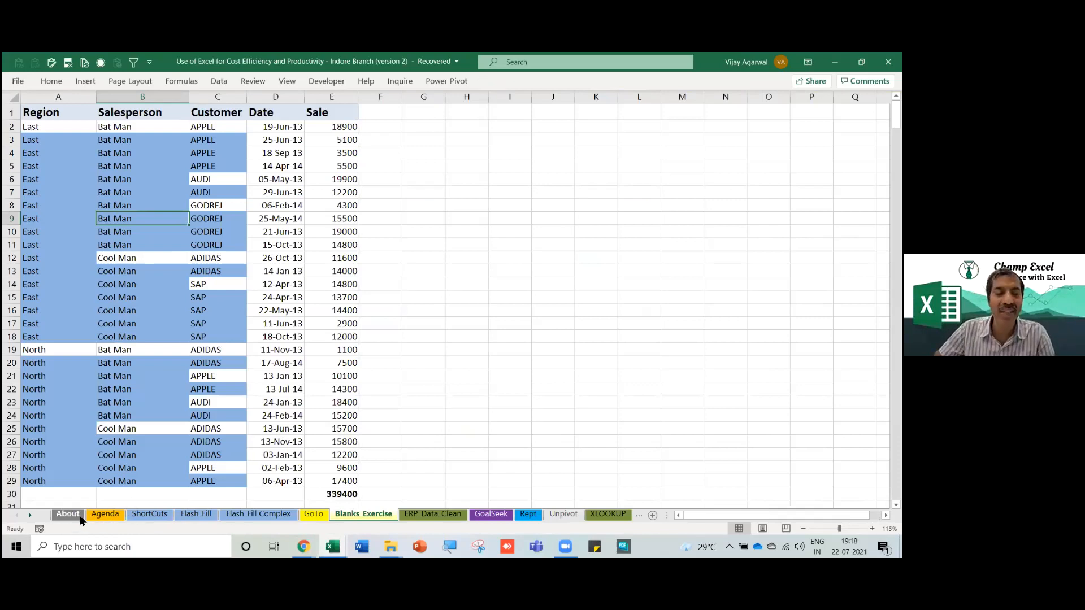
{"action": "left_click", "coordinate": [103, 514]}
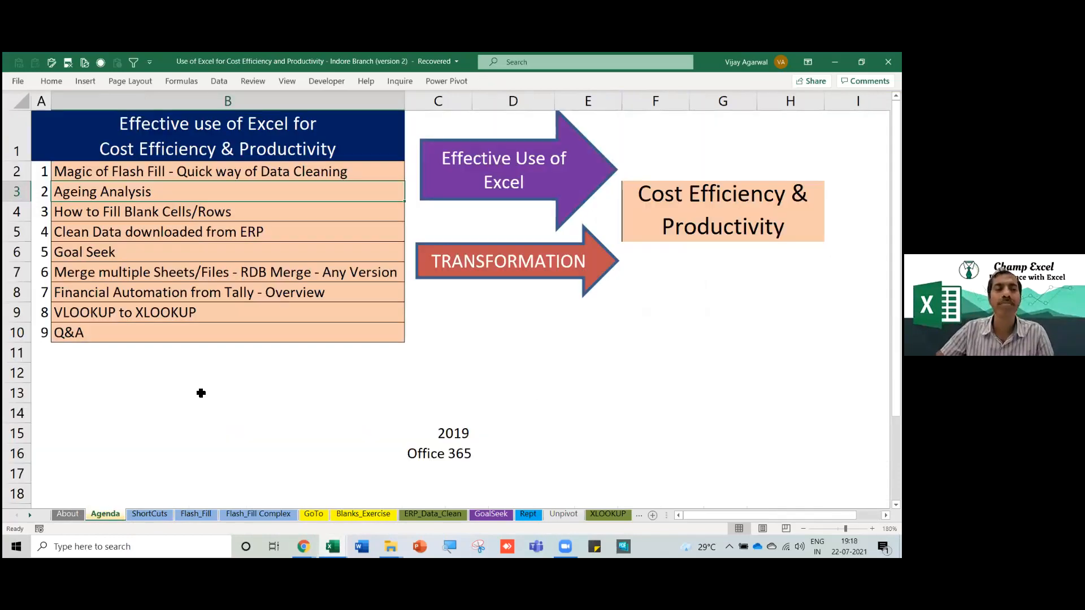
{"action": "left_click", "coordinate": [125, 316]}
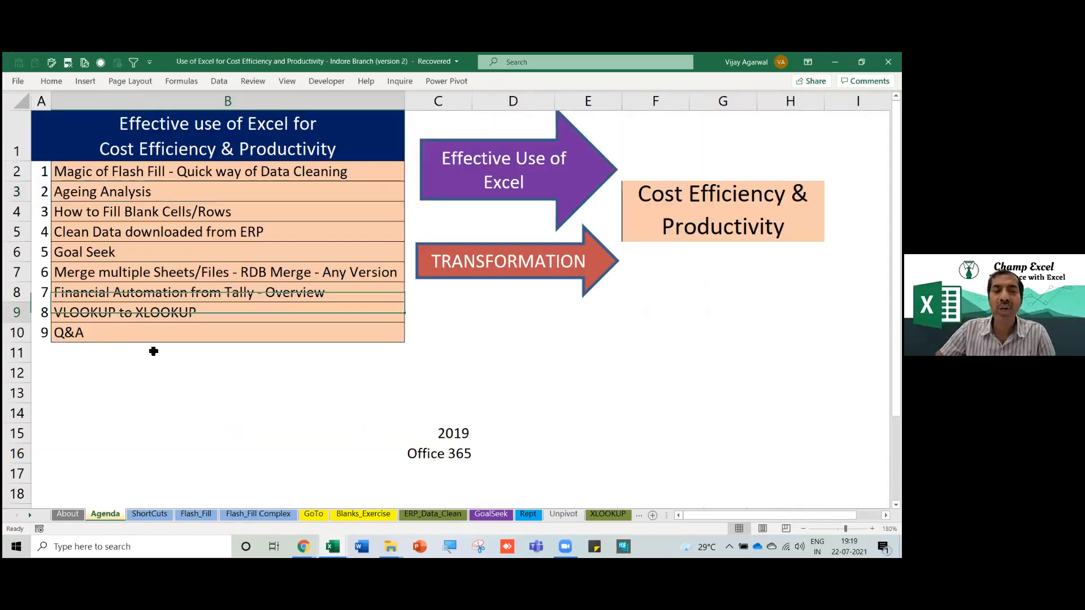
{"action": "left_click", "coordinate": [30, 515]}
{"action": "left_click", "coordinate": [31, 515]}
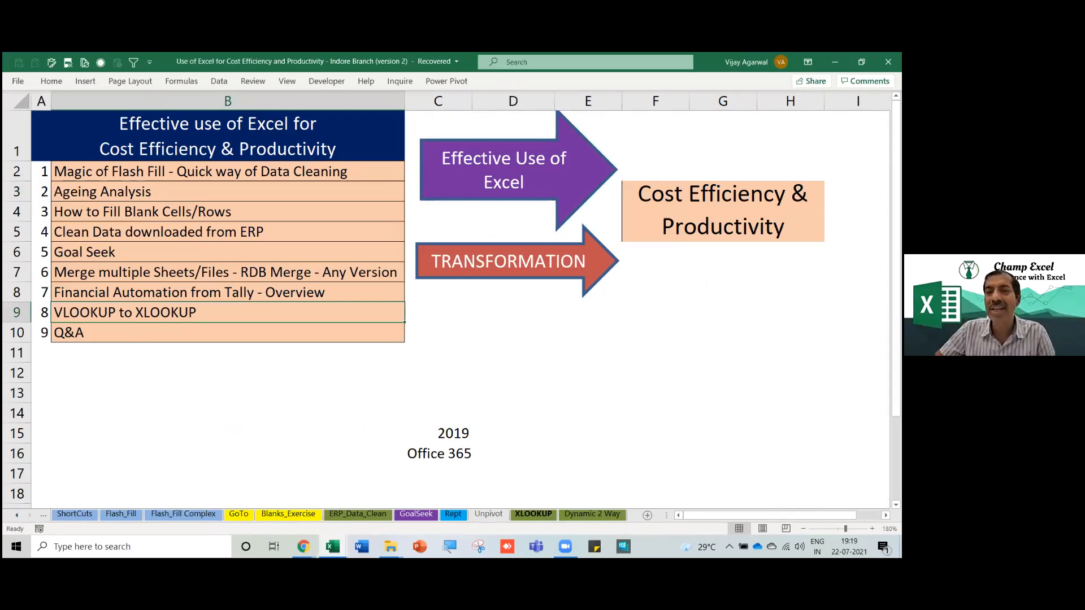
{"action": "left_click", "coordinate": [533, 514]}
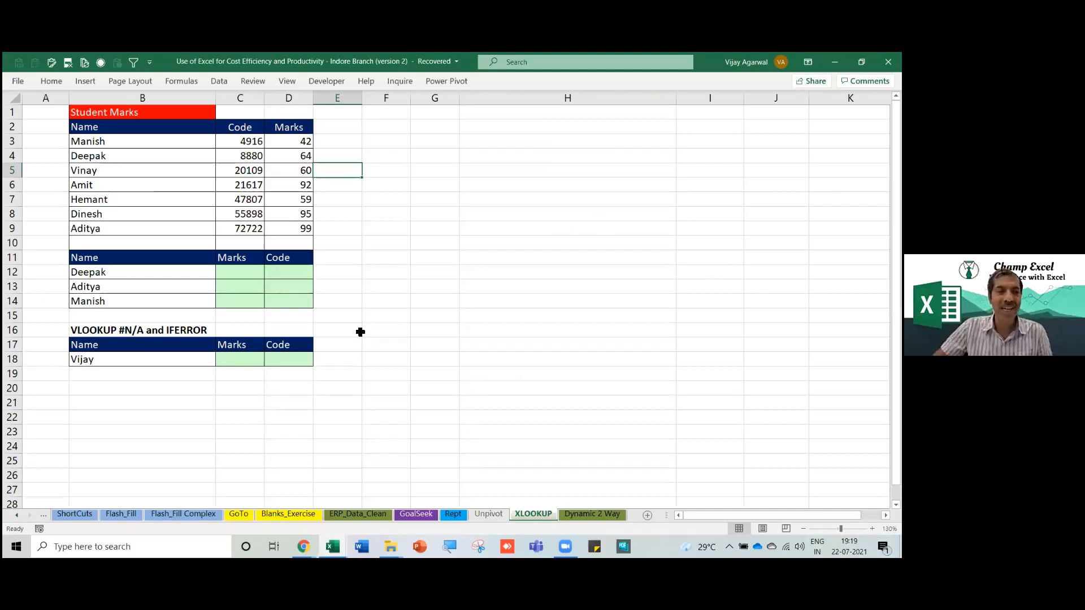
{"action": "scroll", "coordinate": [184, 243], "scroll_direction": "up", "scroll_amount": 1, "text": "ctrl"}
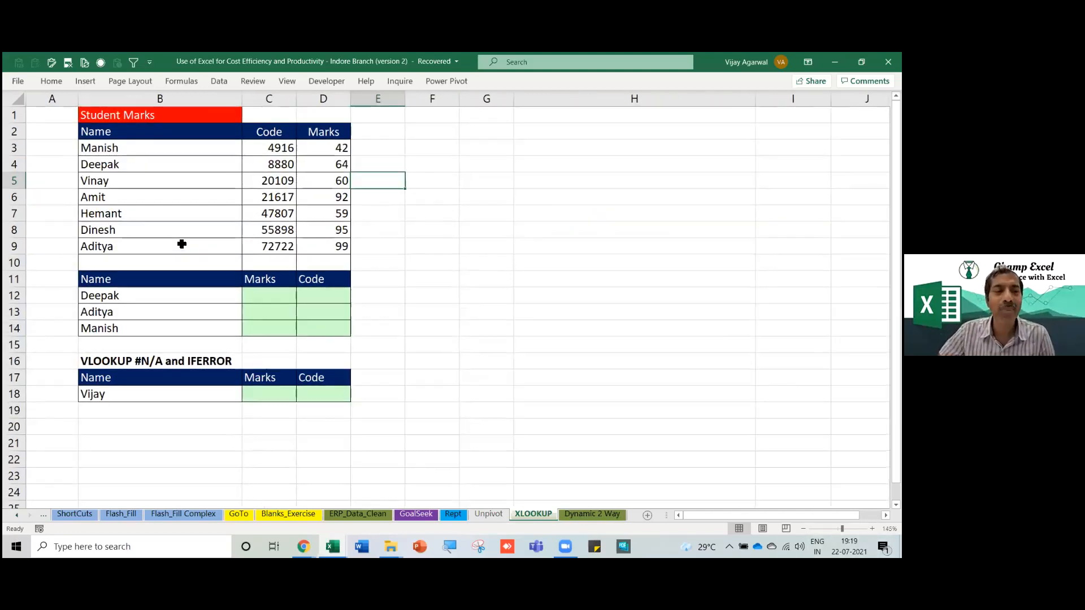
{"action": "mouse_move", "coordinate": [121, 121]}
{"action": "left_mouse_down"}
{"action": "mouse_move", "coordinate": [339, 412]}
{"action": "mouse_move", "coordinate": [353, 414]}
{"action": "left_mouse_up"}
{"action": "left_click_drag", "start_coordinate": [65, 114], "coordinate": [390, 405]}
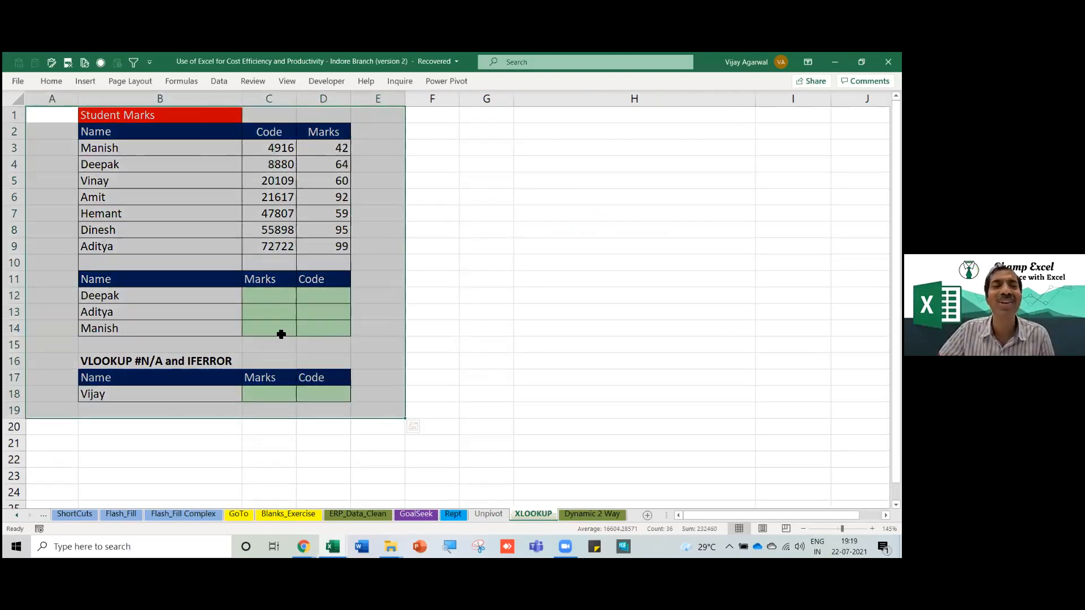
{"action": "left_click", "coordinate": [158, 246]}
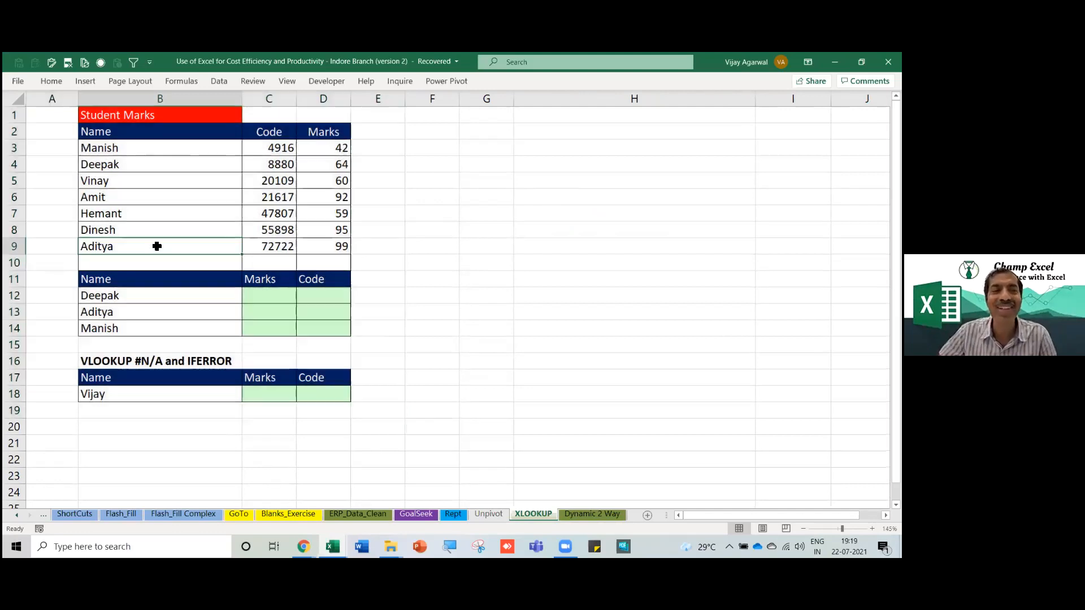
{"action": "left_click", "coordinate": [137, 155]}
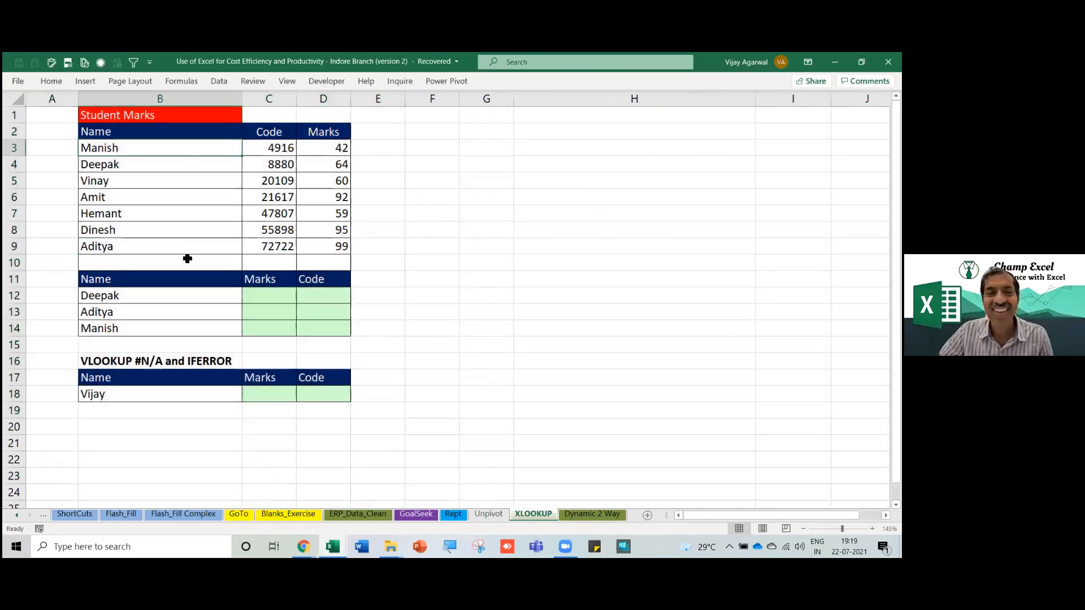
{"action": "scroll", "coordinate": [188, 252], "scroll_direction": "up", "scroll_amount": 2}
{"action": "left_click_drag", "start_coordinate": [178, 212], "coordinate": [174, 201]}
{"action": "left_click_drag", "start_coordinate": [165, 164], "coordinate": [366, 280]}
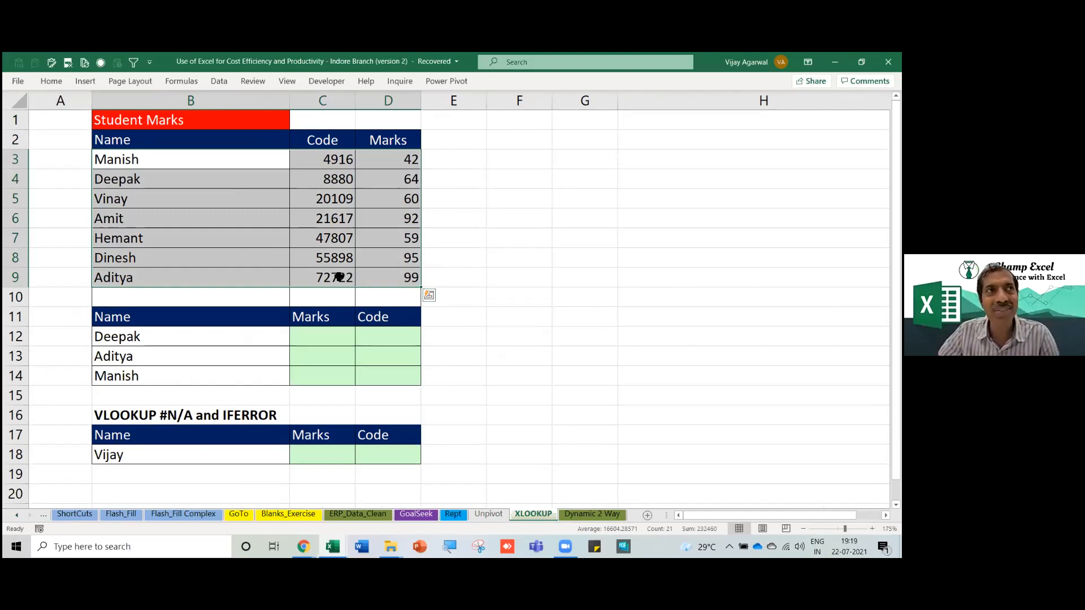
{"action": "left_click", "coordinate": [339, 276]}
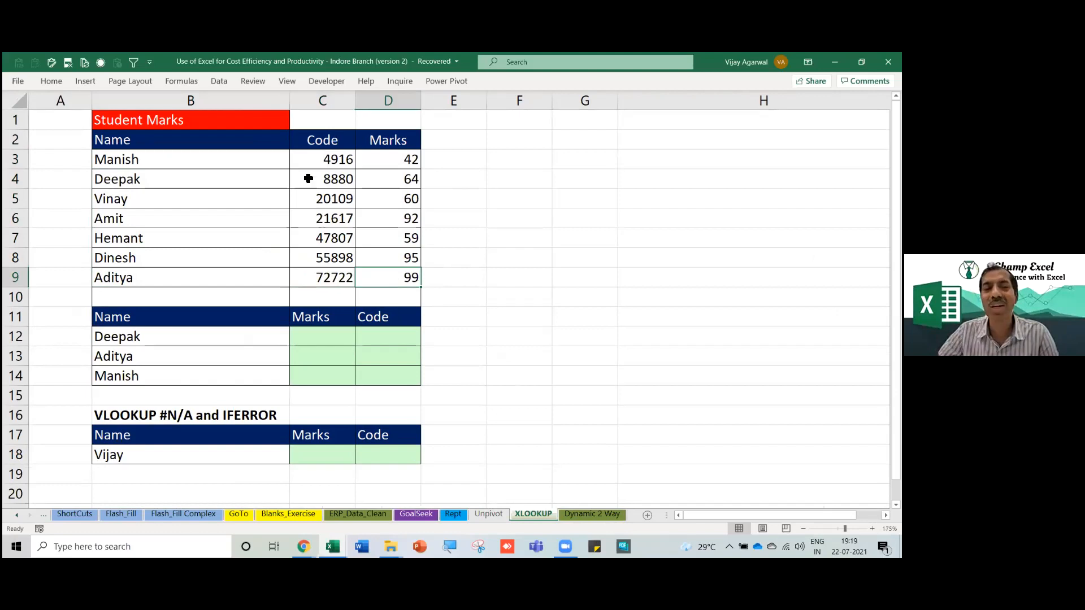
{"action": "left_click_drag", "start_coordinate": [307, 160], "coordinate": [381, 282]}
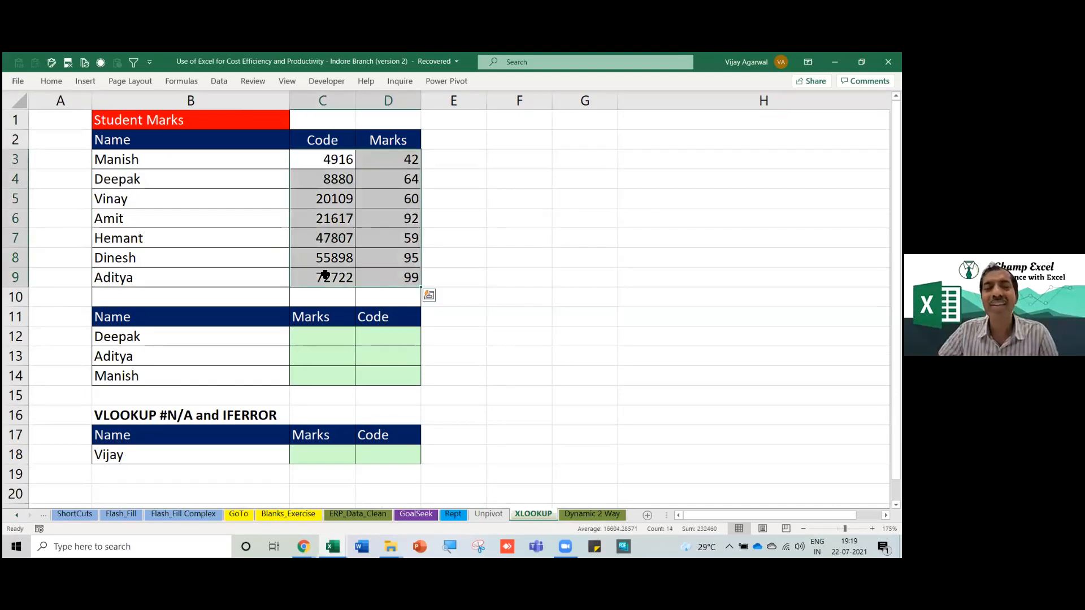
{"action": "left_click", "coordinate": [184, 165]}
{"action": "left_click_drag", "start_coordinate": [193, 179], "coordinate": [362, 282]}
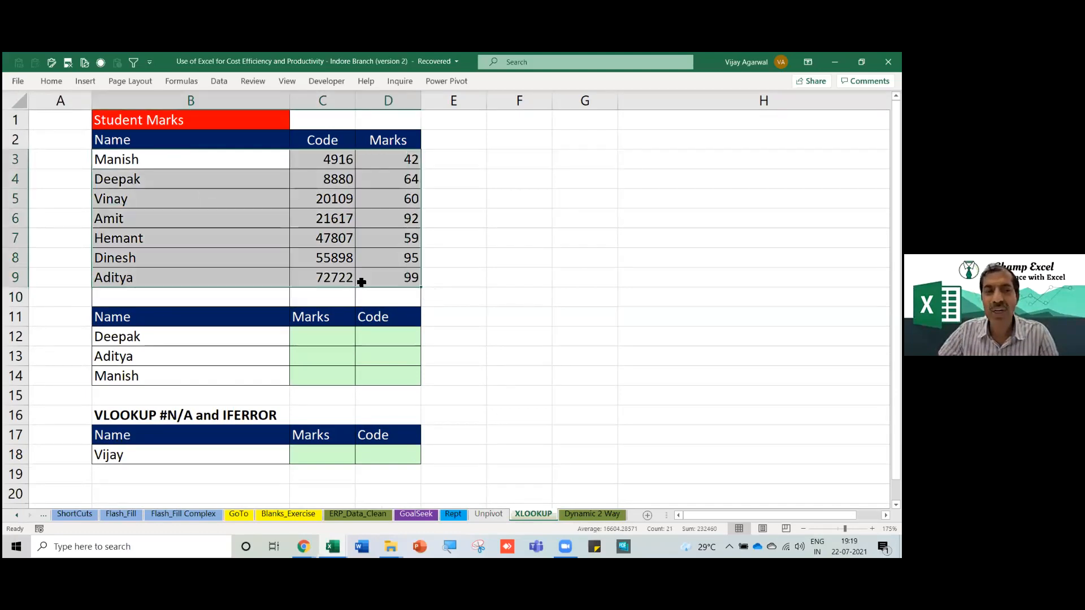
{"action": "left_click", "coordinate": [338, 280]}
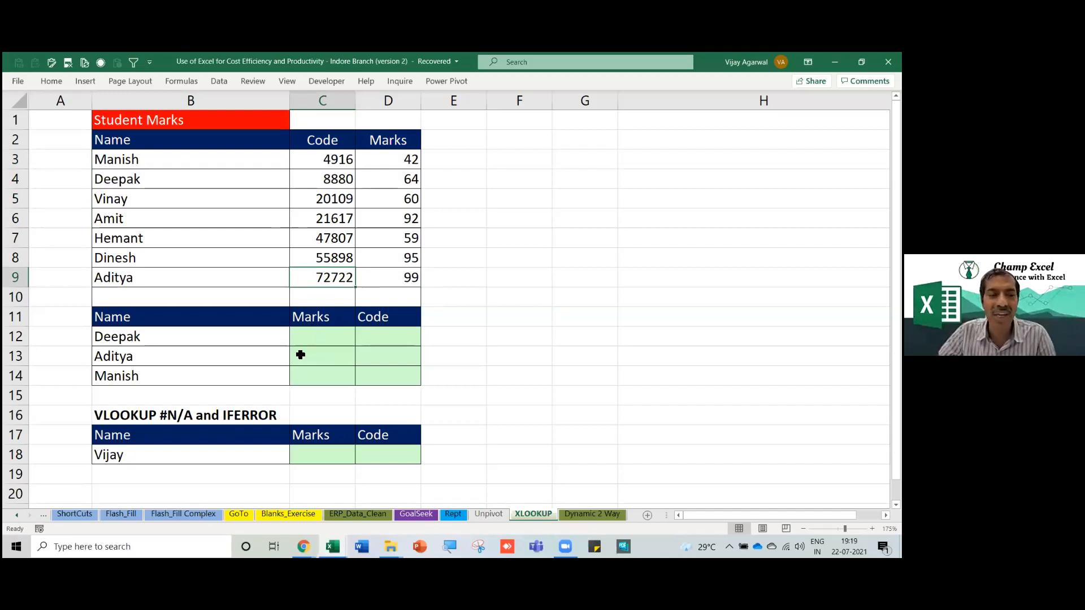
{"action": "left_click", "coordinate": [178, 453]}
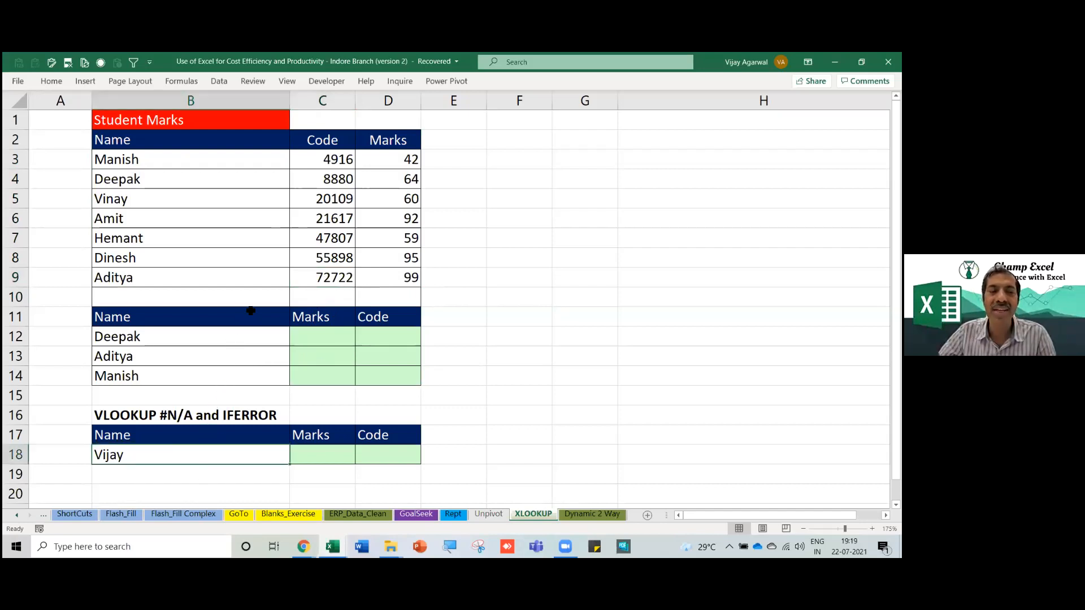
{"action": "left_click", "coordinate": [226, 283]}
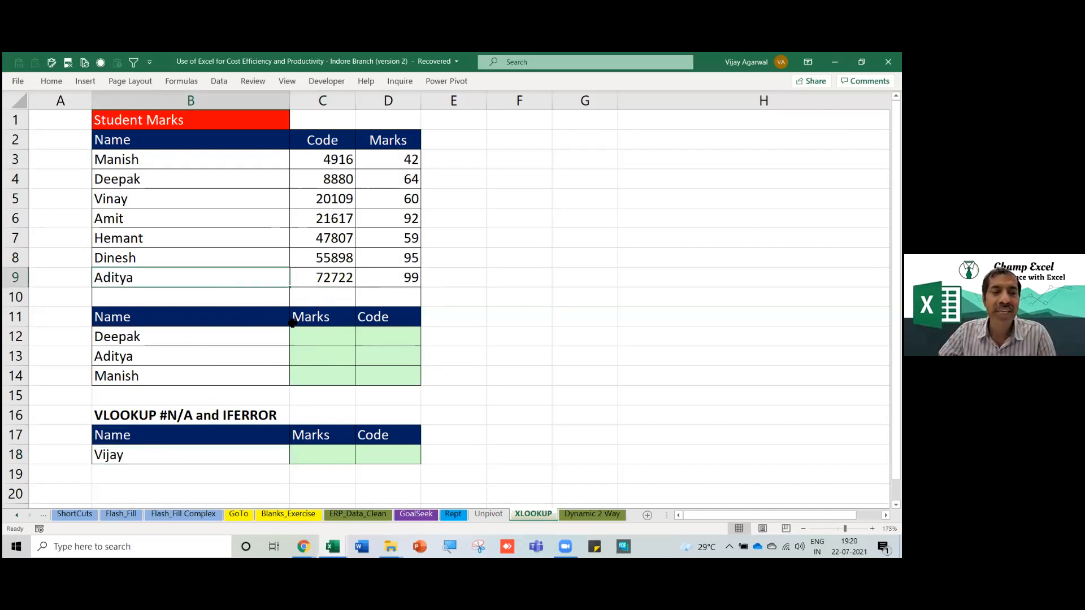
{"action": "left_click_drag", "start_coordinate": [208, 164], "coordinate": [361, 281]}
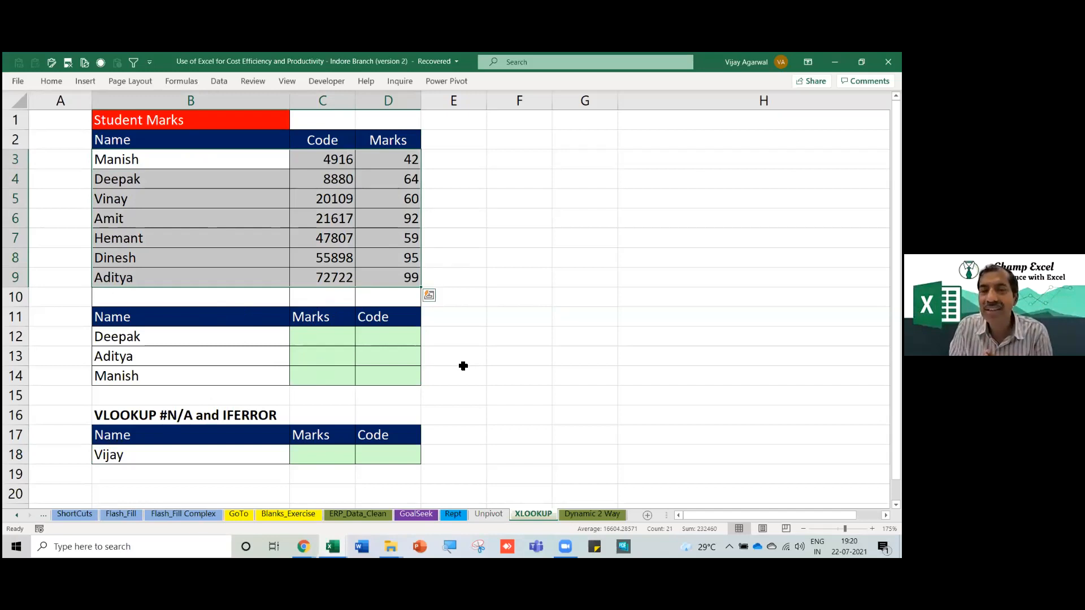
Type Vlookup in F13, Xlookup in F15 and 365 in G15.
{"action": "left_click", "coordinate": [517, 259]}
{"action": "type", "text": "V"}
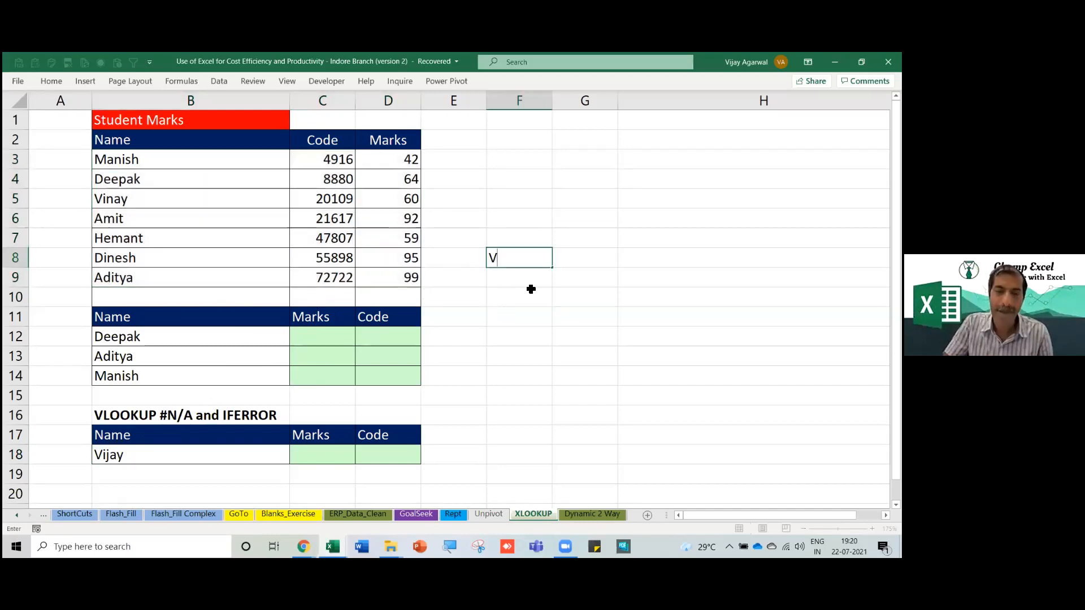
{"action": "key", "text": "Escape"}
{"action": "key", "text": "Down"}
{"action": "key", "text": "Down"}
{"action": "key", "text": "Down"}
{"action": "key", "text": "Down"}
{"action": "key", "text": "Down"}
{"action": "type", "text": "Vlookup"}
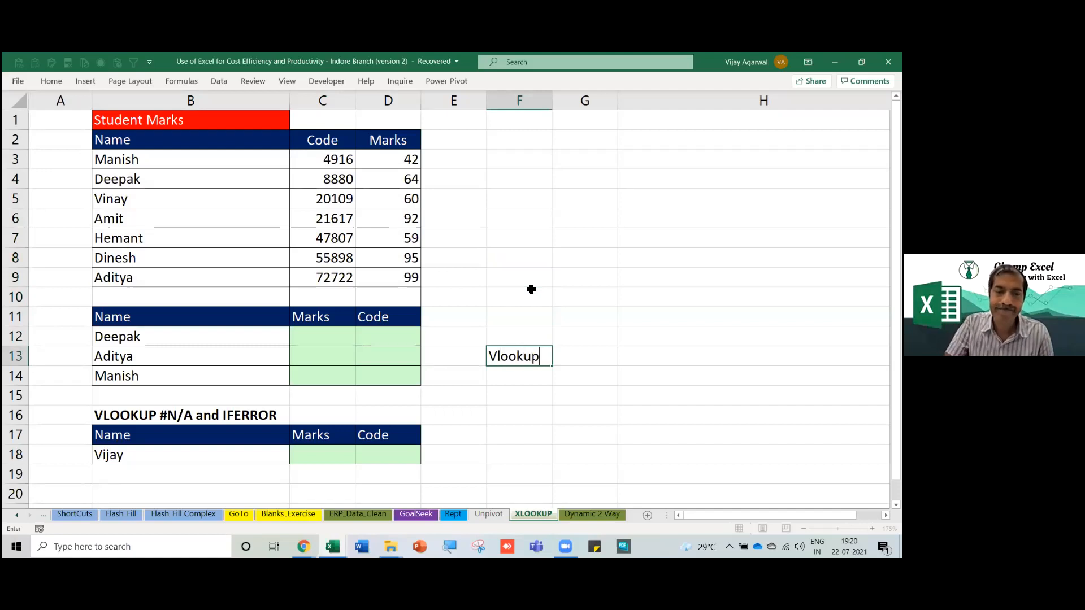
{"action": "key", "text": "Return"}
{"action": "key", "text": "Down"}
{"action": "type", "text": "X"}
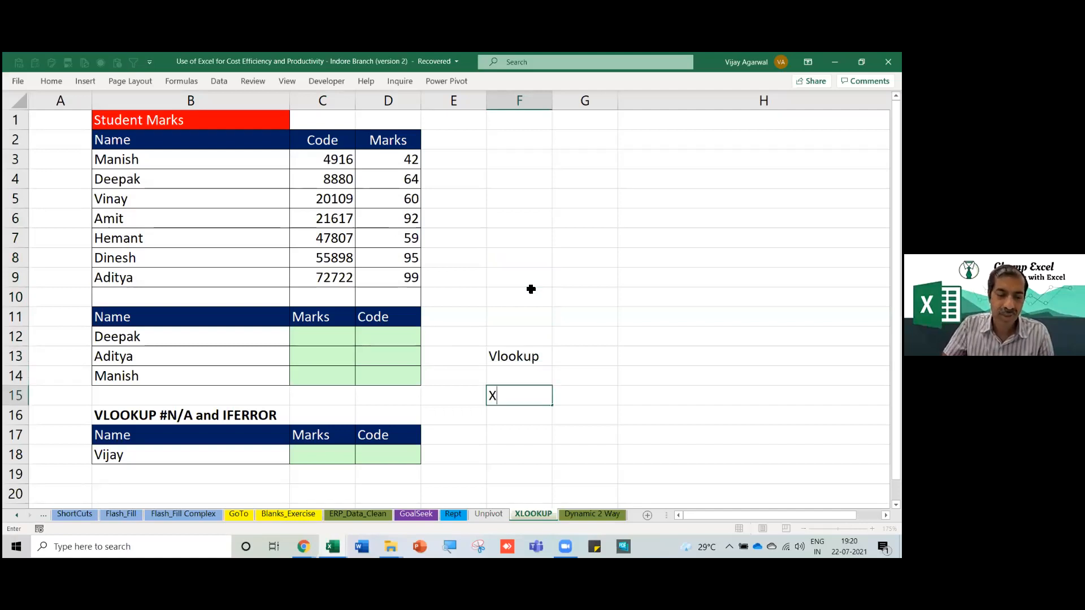
{"action": "type", "text": "lookup"}
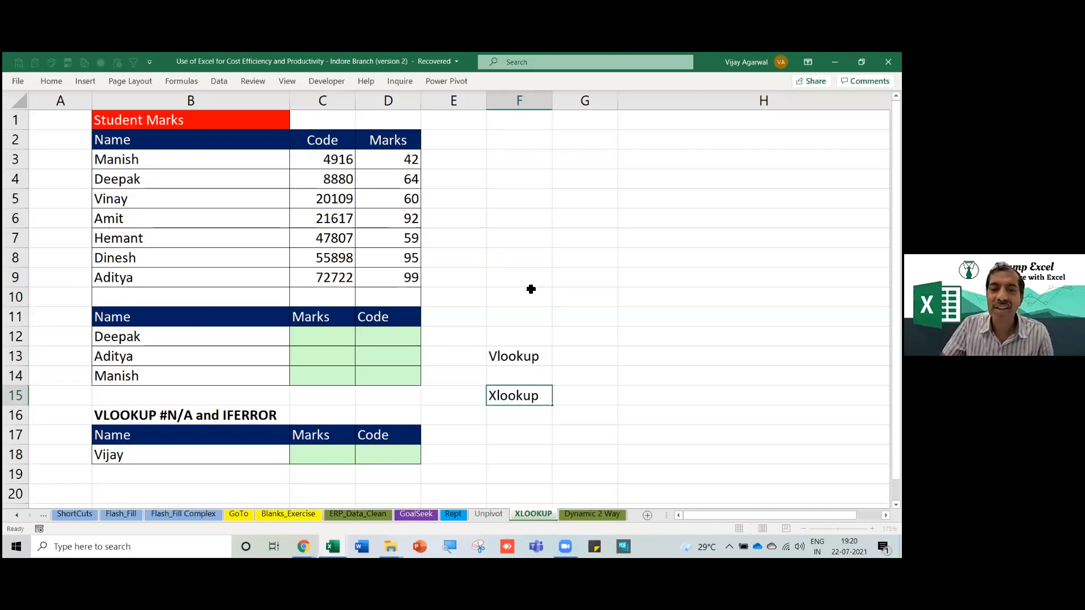
{"action": "key", "text": "Tab"}
{"action": "type", "text": "365"}
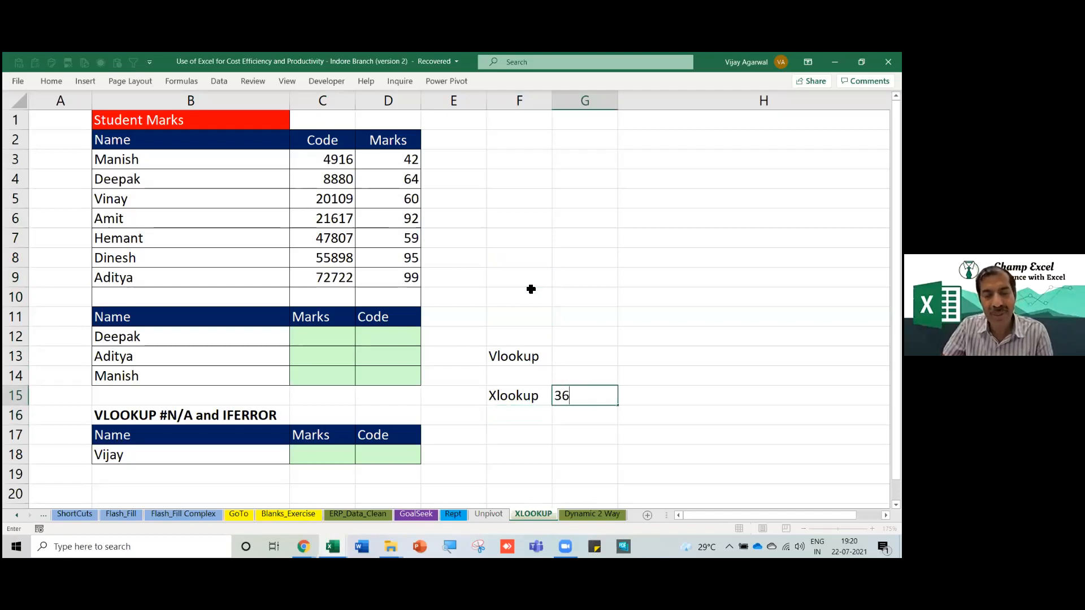
{"action": "key", "text": "Return"}
Move between the Vlookup label, Xlookup label and 365 value to point them out.
{"action": "key", "text": "Up"}
{"action": "key", "text": "Up"}
{"action": "key", "text": "Up"}
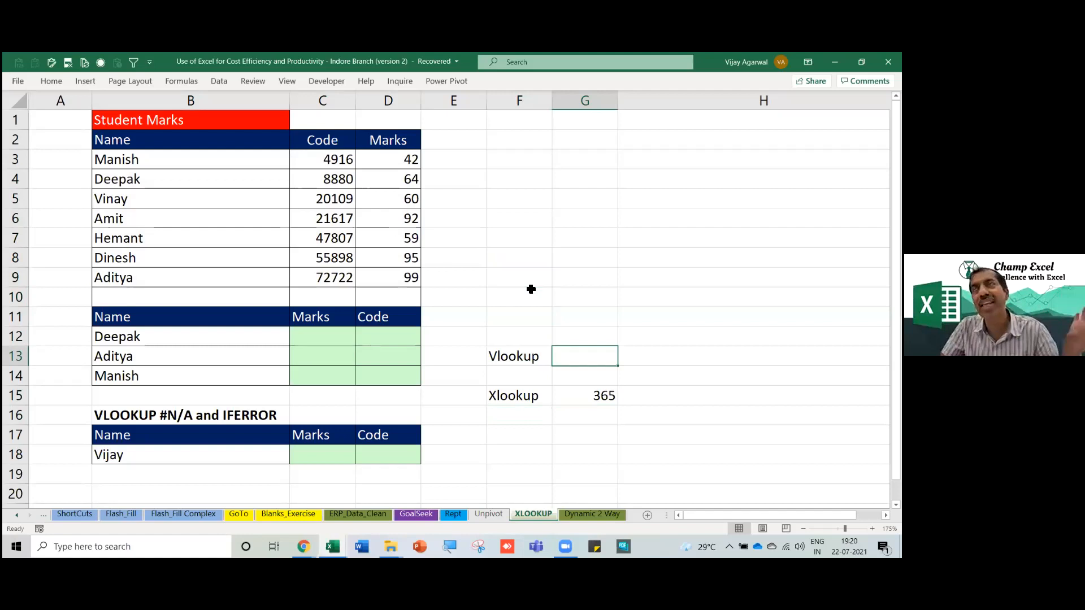
{"action": "key", "text": "Down"}
{"action": "key", "text": "Down"}
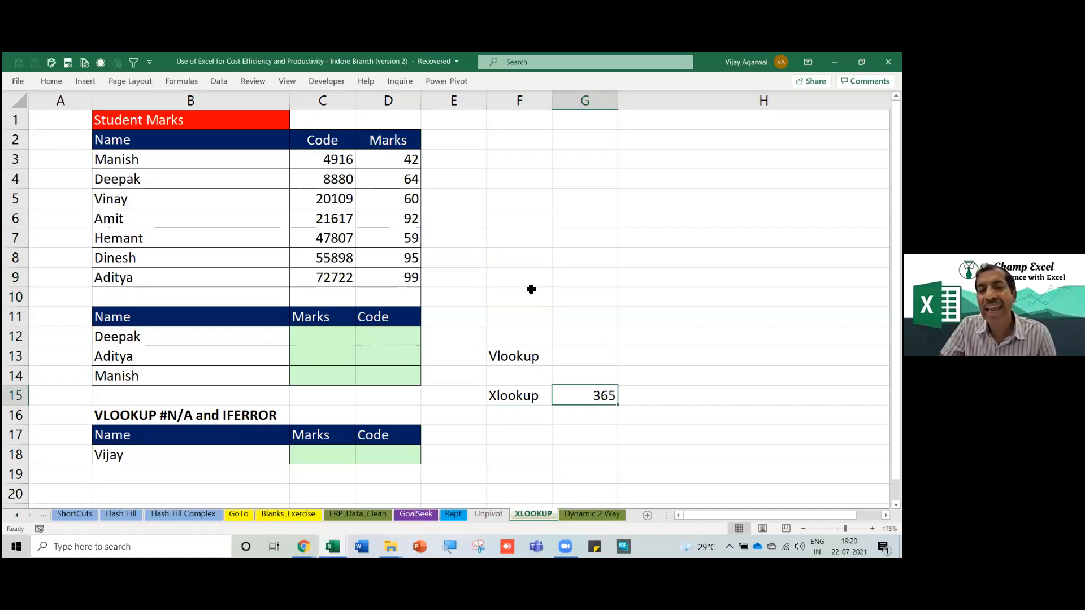
{"action": "key", "text": "Left"}
{"action": "key", "text": "Right"}
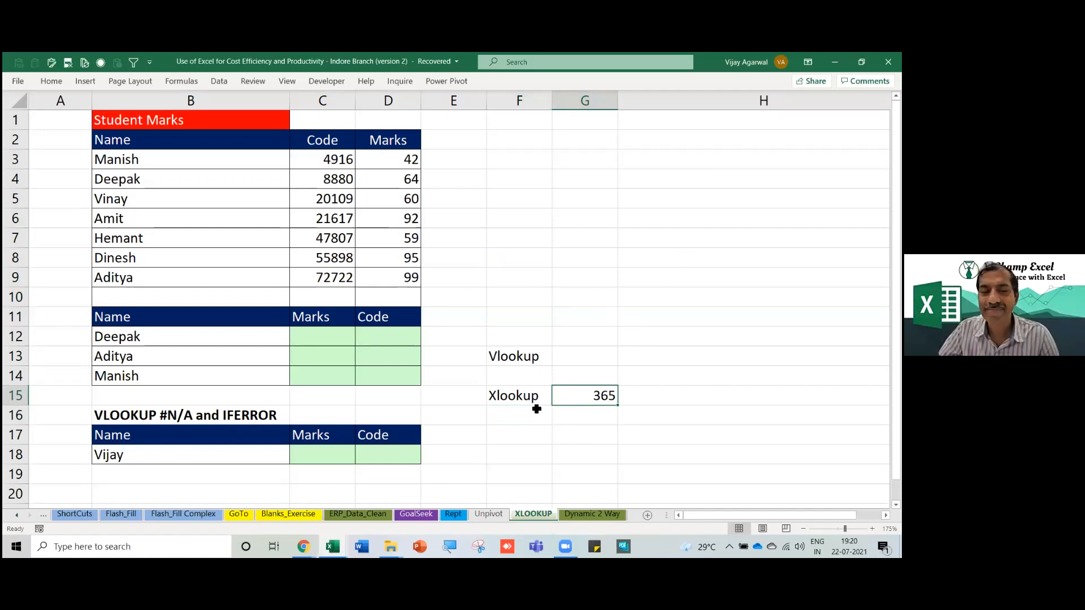
{"action": "left_click", "coordinate": [530, 356]}
{"action": "left_click", "coordinate": [520, 397]}
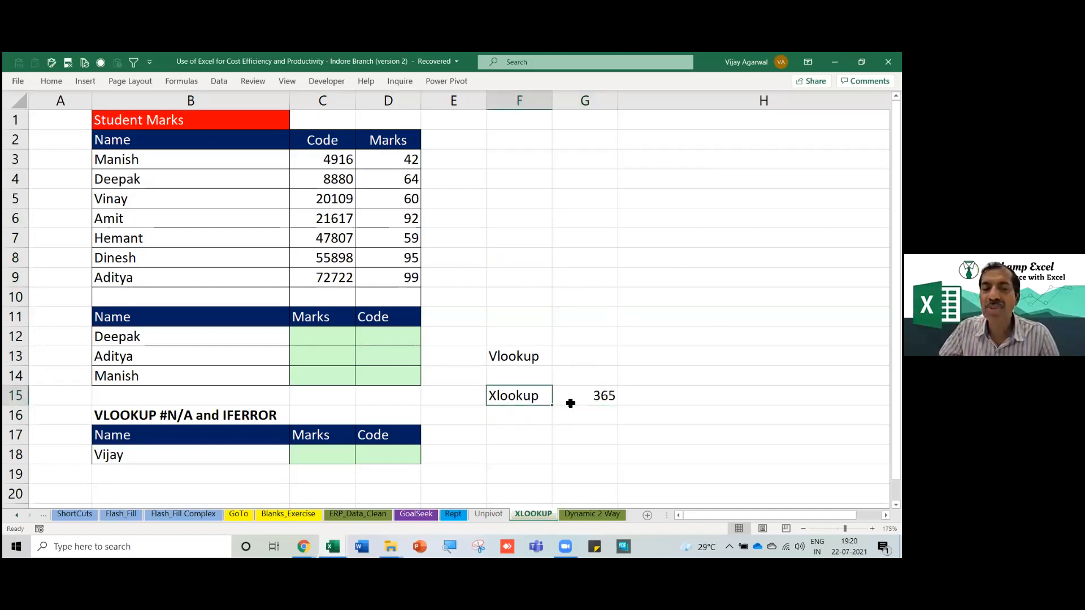
{"action": "left_click", "coordinate": [603, 399]}
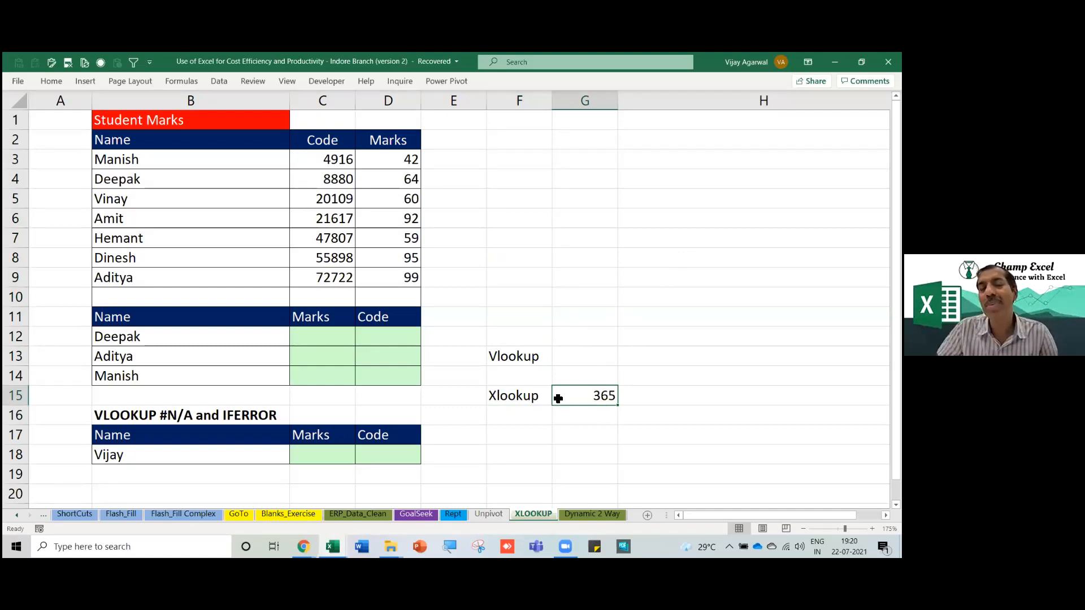
{"action": "left_click", "coordinate": [530, 395]}
{"action": "left_click", "coordinate": [598, 401]}
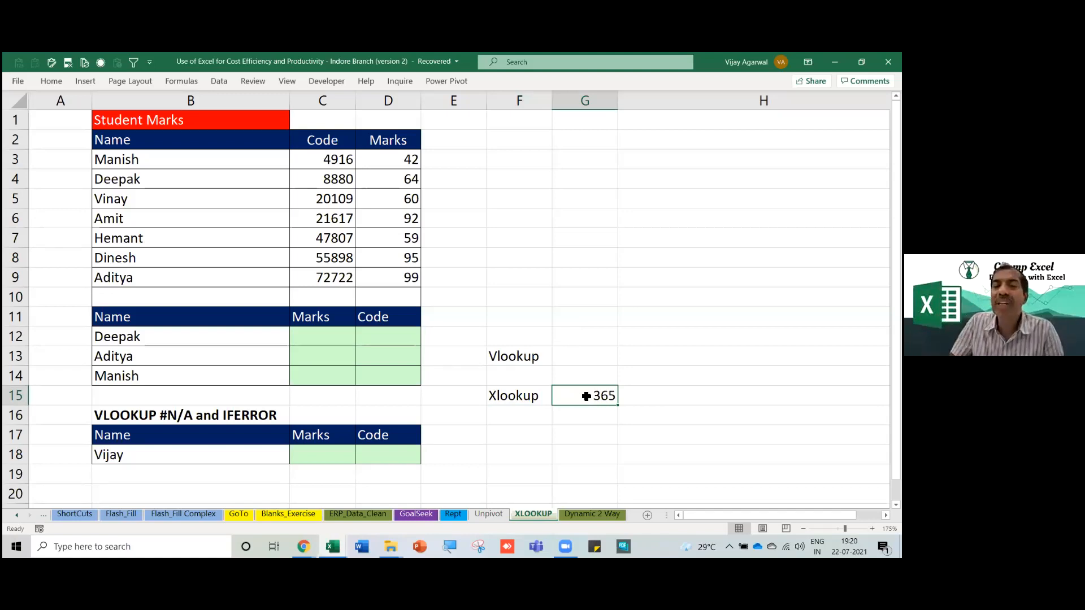
{"action": "left_click", "coordinate": [515, 361]}
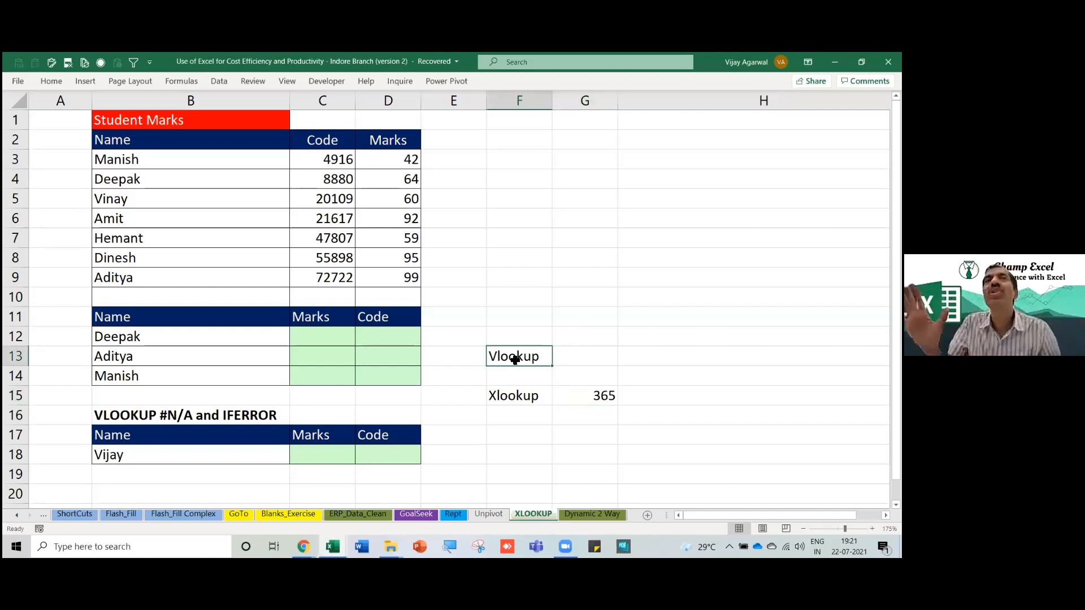
Enter an X note in cell F17 beside the lower table.
{"action": "left_click", "coordinate": [516, 435]}
{"action": "type", "text": "V"}
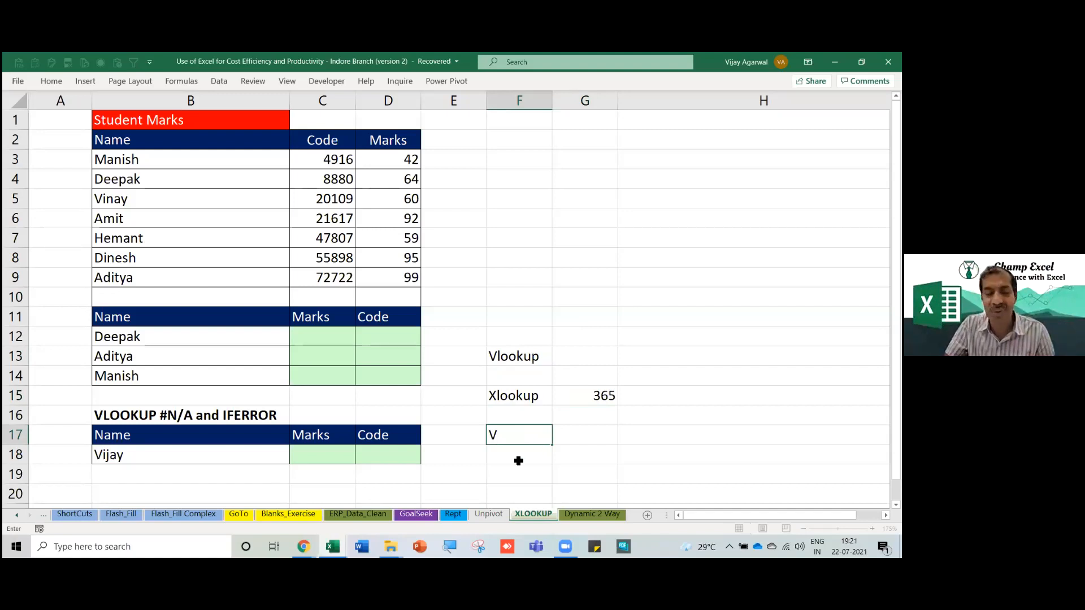
{"action": "key", "text": "BackSpace"}
{"action": "key", "text": "BackSpace"}
{"action": "key", "text": "Return"}
{"action": "left_click", "coordinate": [523, 433]}
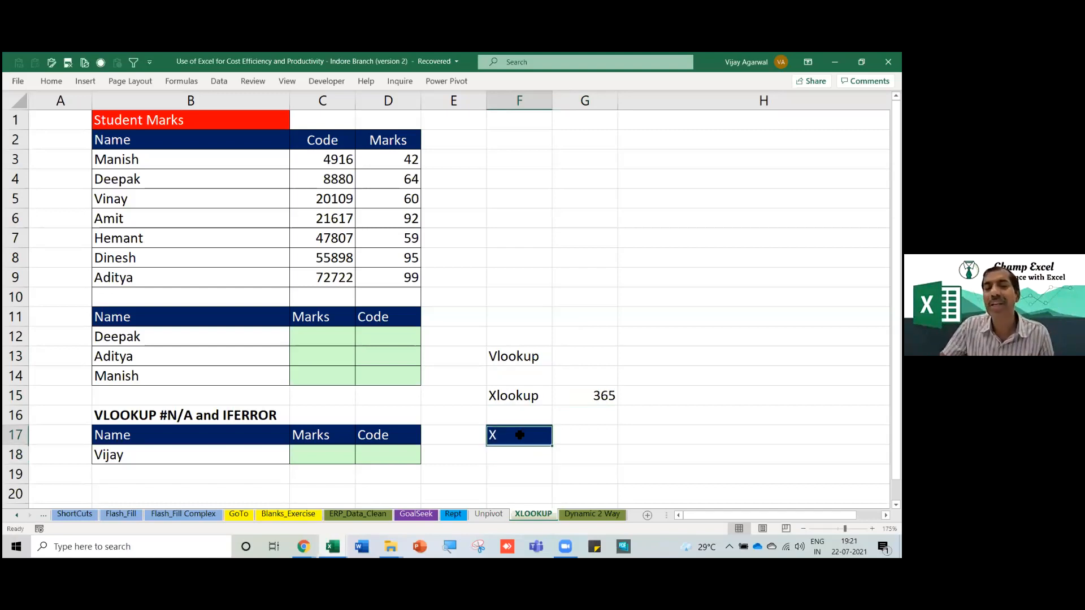
Enlarge the X's font size up to 72 point, then shrink it two steps.
{"action": "left_click", "coordinate": [51, 82]}
{"action": "left_click", "coordinate": [208, 104]}
{"action": "left_click", "coordinate": [208, 104]}
{"action": "left_click", "coordinate": [208, 104]}
{"action": "left_click", "coordinate": [208, 104]}
{"action": "left_click", "coordinate": [209, 104]}
{"action": "left_click", "coordinate": [208, 104]}
{"action": "left_click", "coordinate": [208, 104]}
{"action": "left_click", "coordinate": [208, 104]}
{"action": "left_click", "coordinate": [208, 104]}
{"action": "left_click", "coordinate": [209, 104]}
{"action": "left_click", "coordinate": [209, 104]}
{"action": "left_click", "coordinate": [209, 104]}
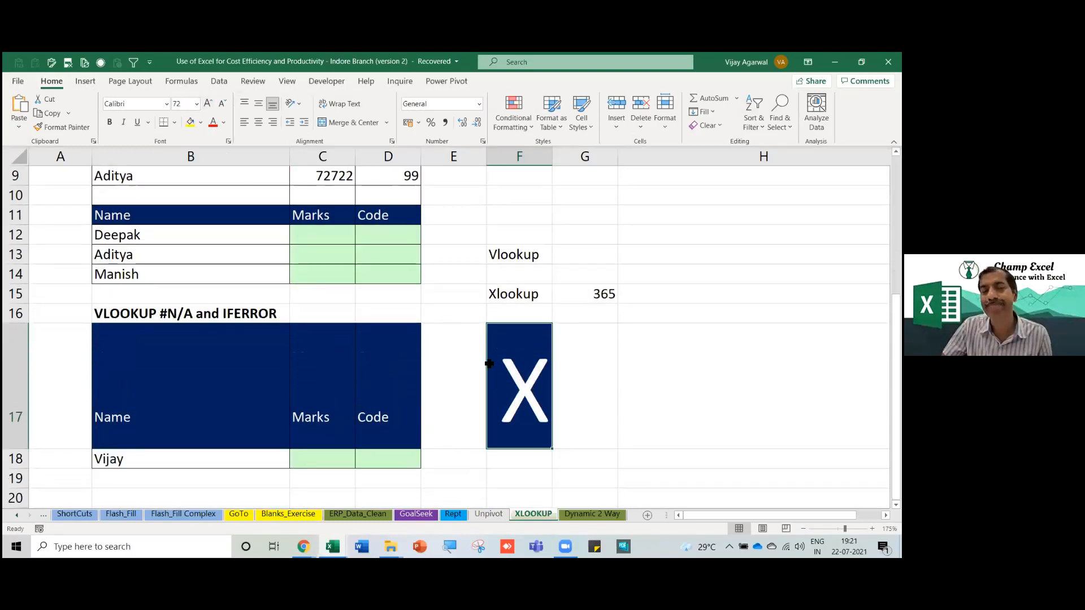
{"action": "key", "text": "ctrl+shift+comma"}
{"action": "key", "text": "ctrl+shift+comma"}
{"action": "key", "text": "ctrl+shift+comma"}
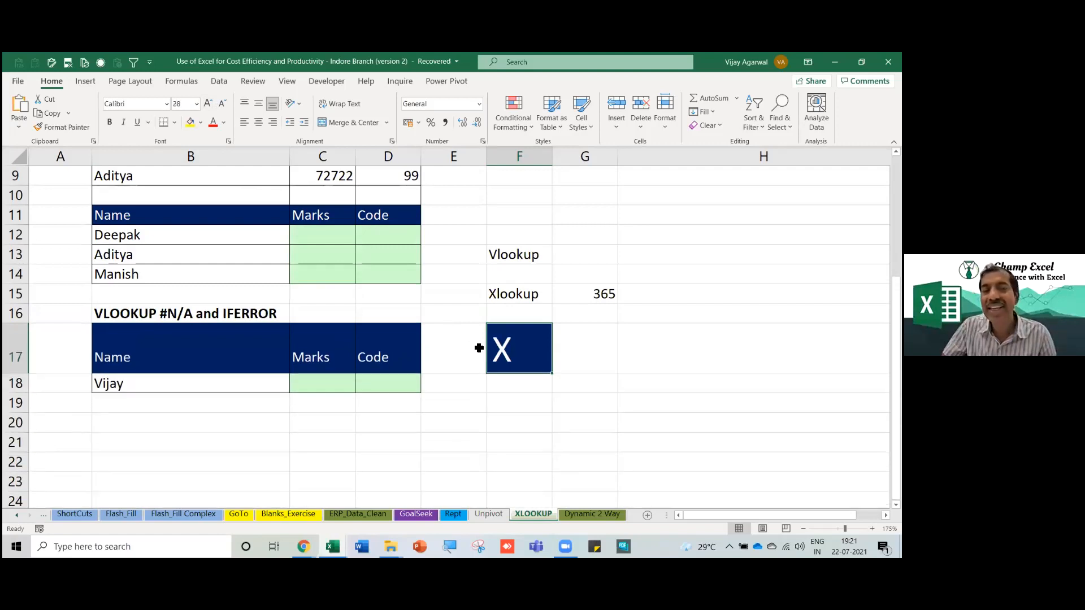
{"action": "key", "text": "ctrl+shift+comma"}
{"action": "key", "text": "ctrl+shift+comma"}
{"action": "key", "text": "ctrl+shift+comma"}
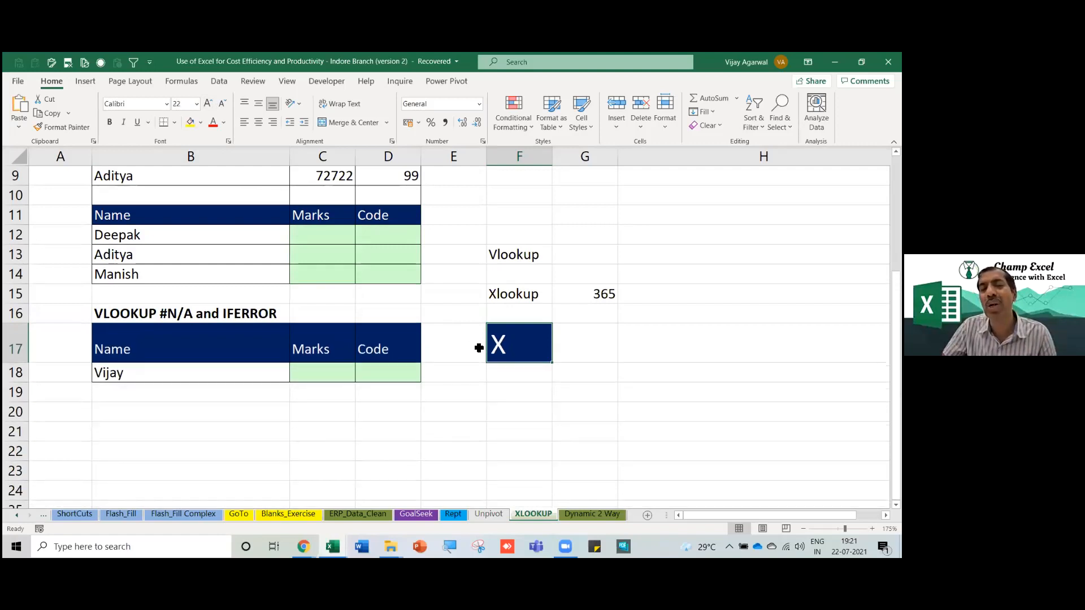
Select F12:G19 and delete the side notes.
{"action": "scroll", "coordinate": [479, 348], "scroll_direction": "up", "scroll_amount": 3}
{"action": "left_click", "coordinate": [350, 397]}
{"action": "left_click", "coordinate": [490, 396]}
{"action": "left_click_drag", "start_coordinate": [509, 392], "coordinate": [615, 501]}
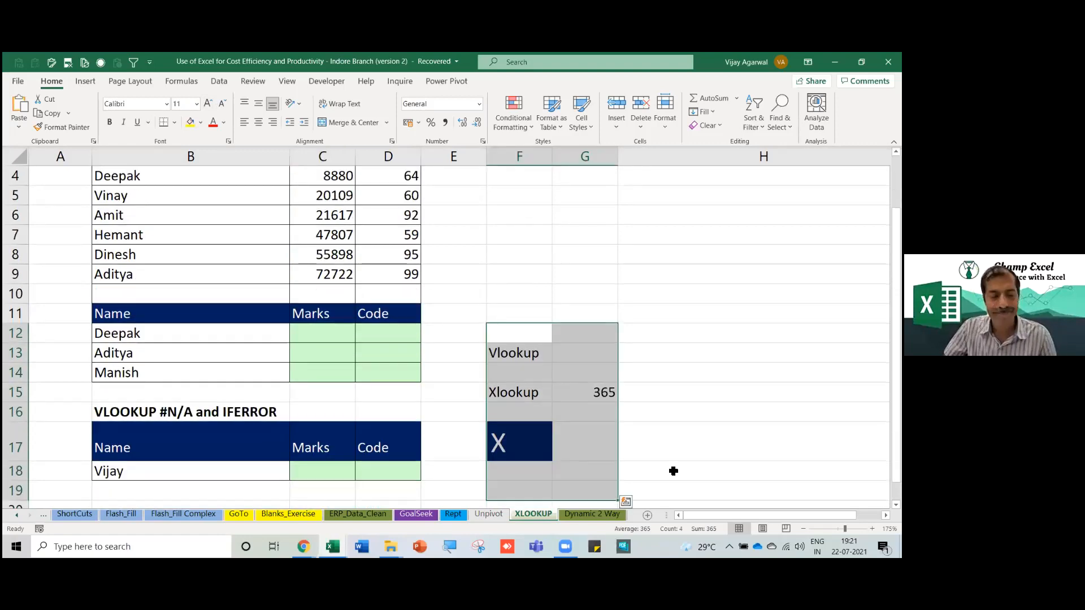
{"action": "key", "text": "Delete"}
{"action": "scroll", "coordinate": [571, 424], "scroll_direction": "up", "scroll_amount": 3}
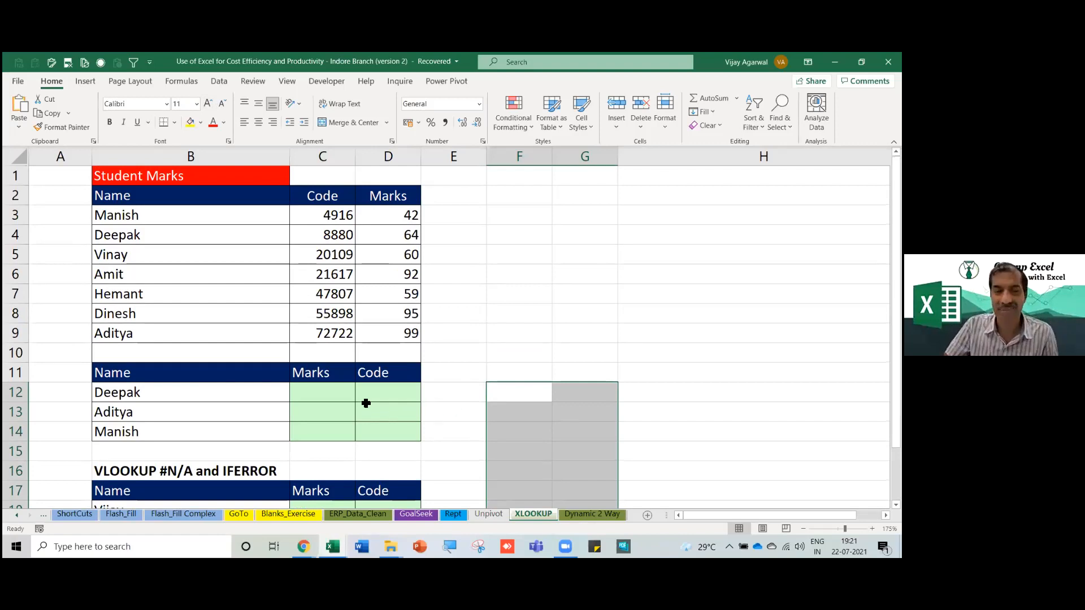
Enter =VLOOKUP(B12,$B$2:$D$9,3,0) in C12 to get Deepak's marks.
{"action": "left_click", "coordinate": [349, 395]}
{"action": "type", "text": "=vlookup"}
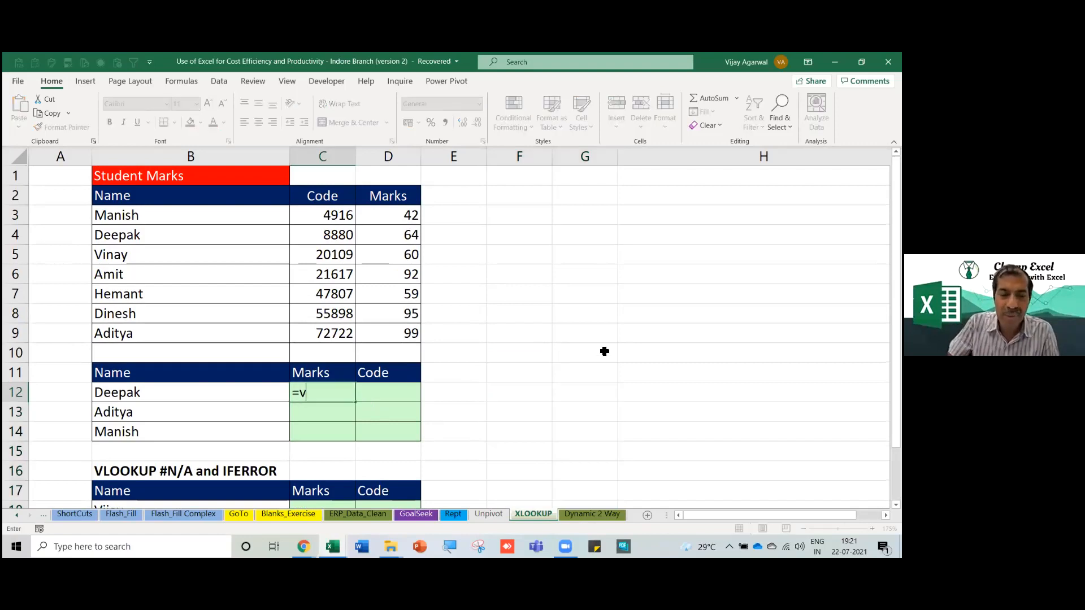
{"action": "key", "text": "Tab"}
{"action": "key", "text": "Left"}
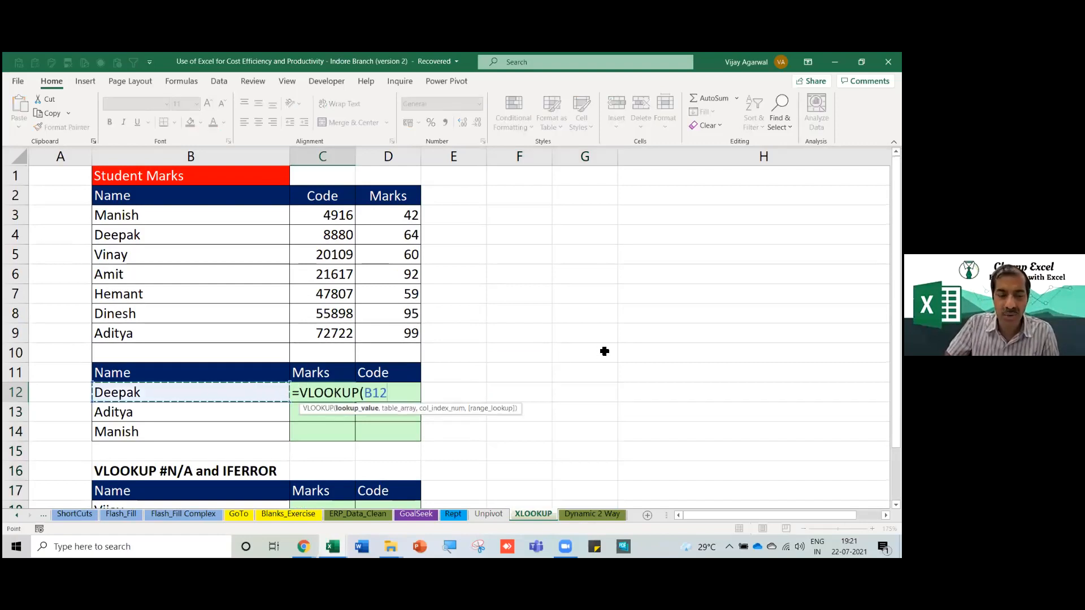
{"action": "type", "text": ","}
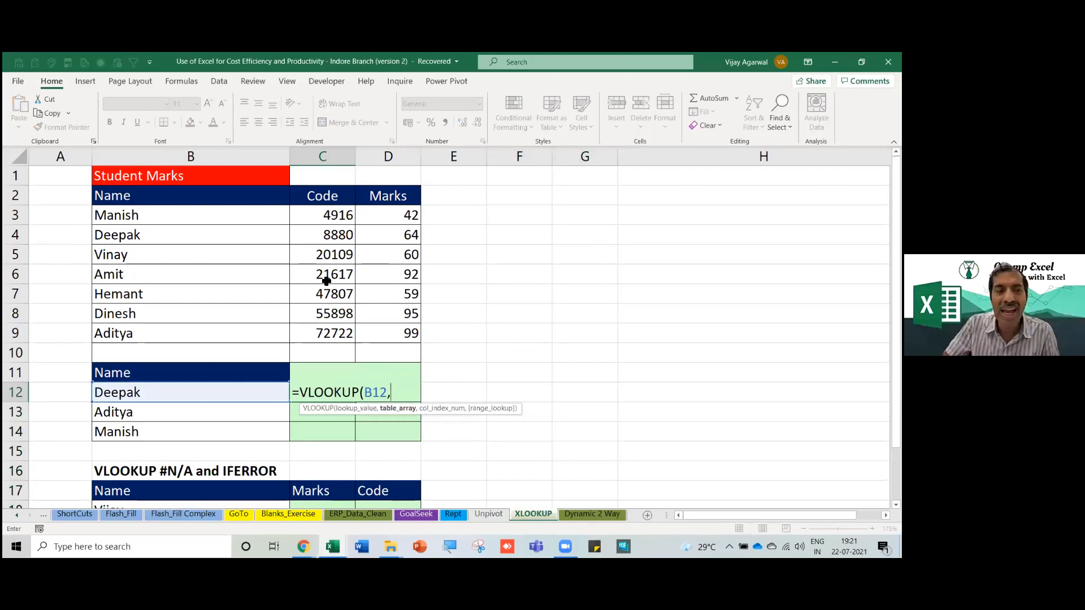
{"action": "left_click", "coordinate": [215, 217]}
{"action": "left_click_drag", "start_coordinate": [215, 217], "coordinate": [362, 326]}
{"action": "left_click_drag", "start_coordinate": [201, 197], "coordinate": [374, 328]}
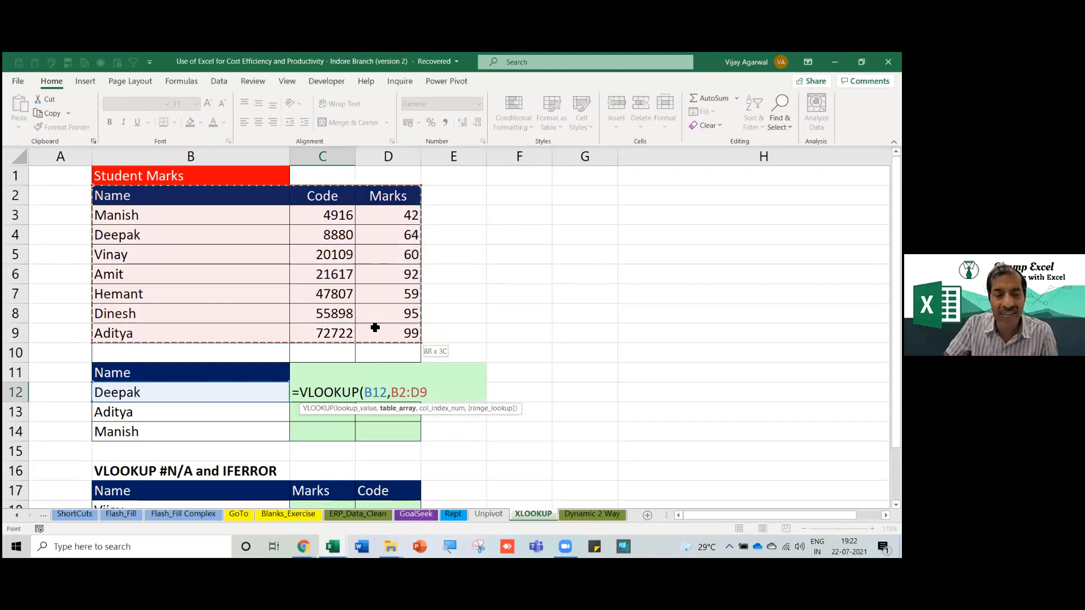
{"action": "key", "text": "F4"}
{"action": "type", "text": ","}
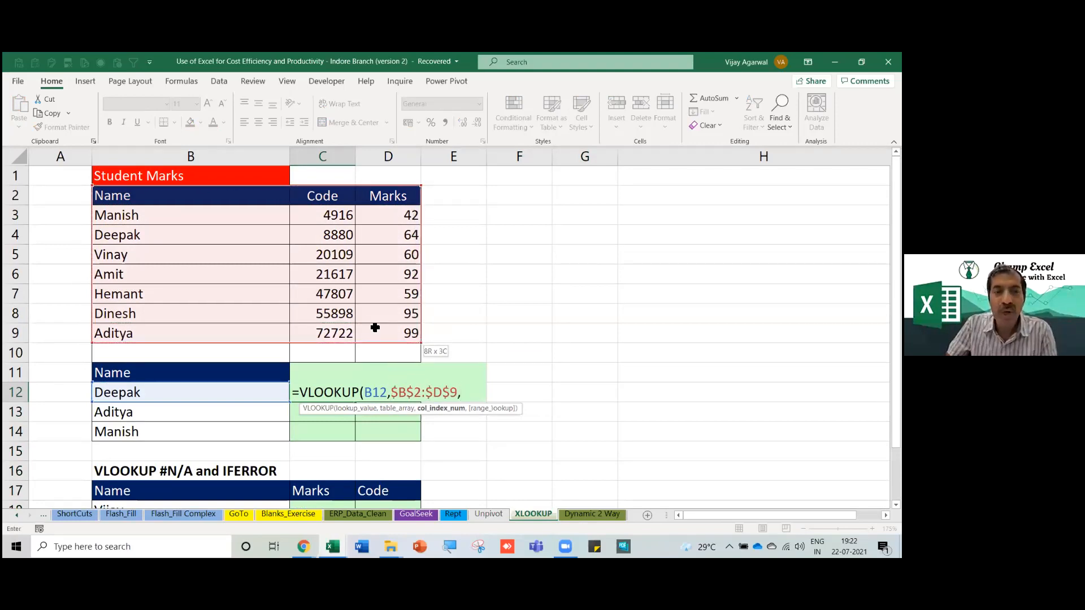
{"action": "type", "text": "3,"}
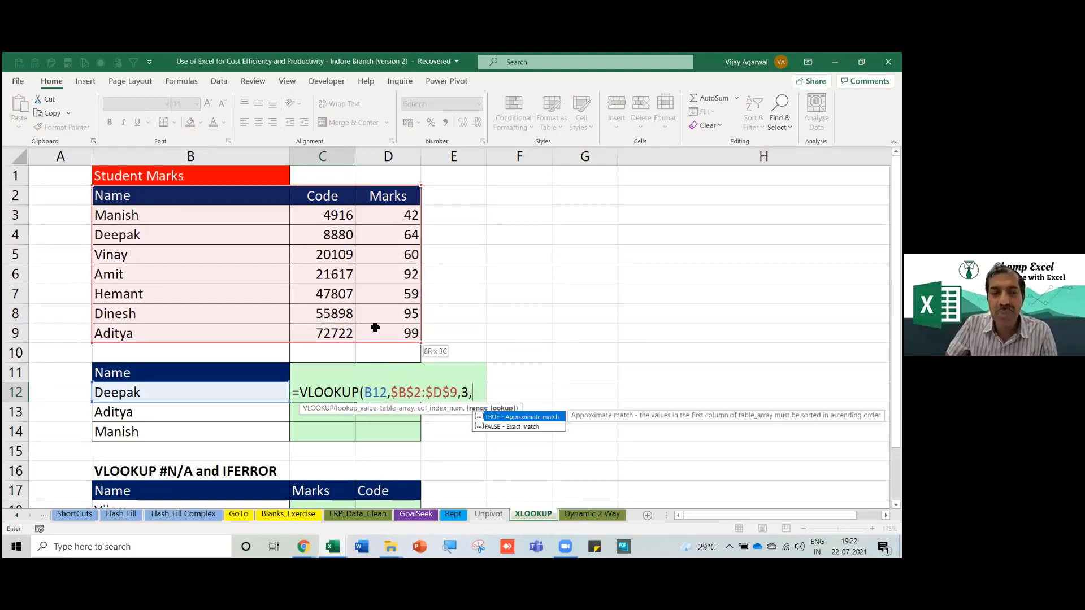
{"action": "type", "text": "0"}
{"action": "key", "text": "Return"}
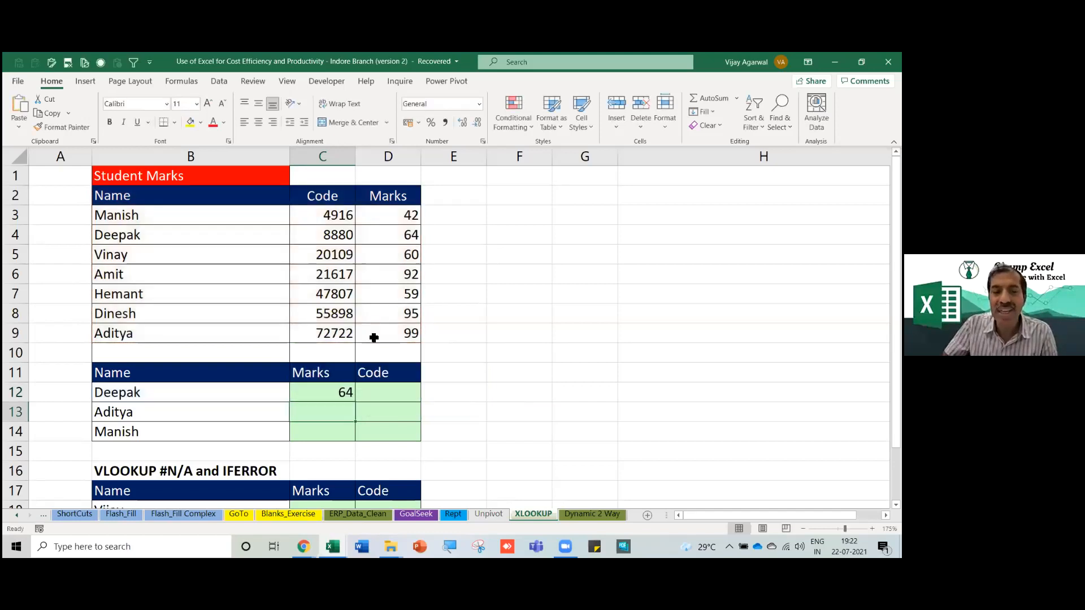
Fill the VLOOKUP down to C14 for Aditya and Manish (99, 42).
{"action": "left_click", "coordinate": [338, 395]}
{"action": "left_click_drag", "start_coordinate": [358, 403], "coordinate": [357, 437]}
{"action": "left_click", "coordinate": [348, 435]}
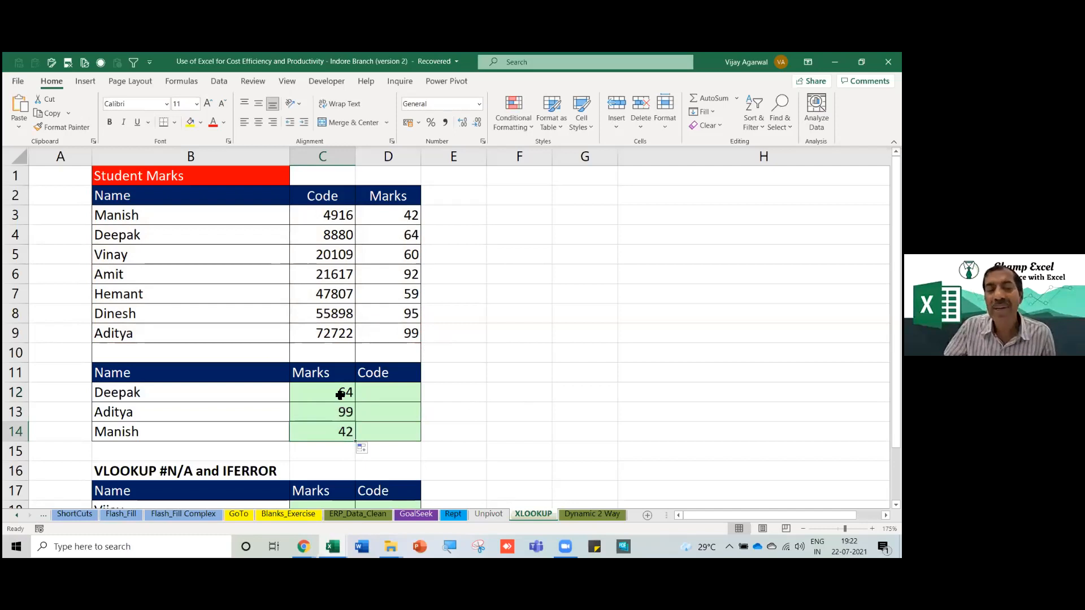
Insert two blank columns before Code and make them narrow.
{"action": "left_click_drag", "start_coordinate": [340, 395], "coordinate": [341, 434]}
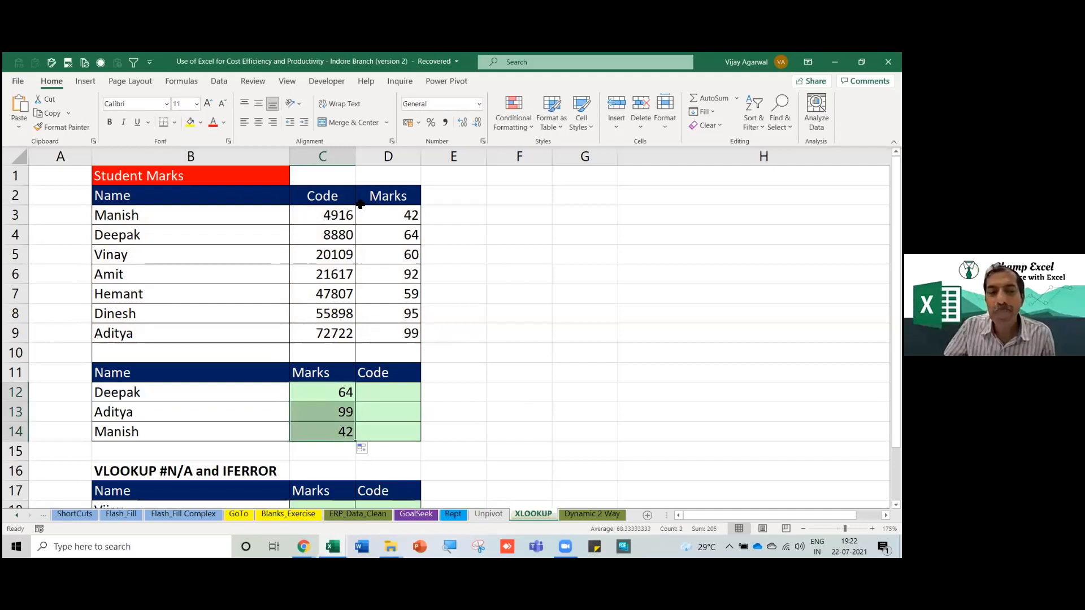
{"action": "left_click_drag", "start_coordinate": [346, 157], "coordinate": [368, 157]}
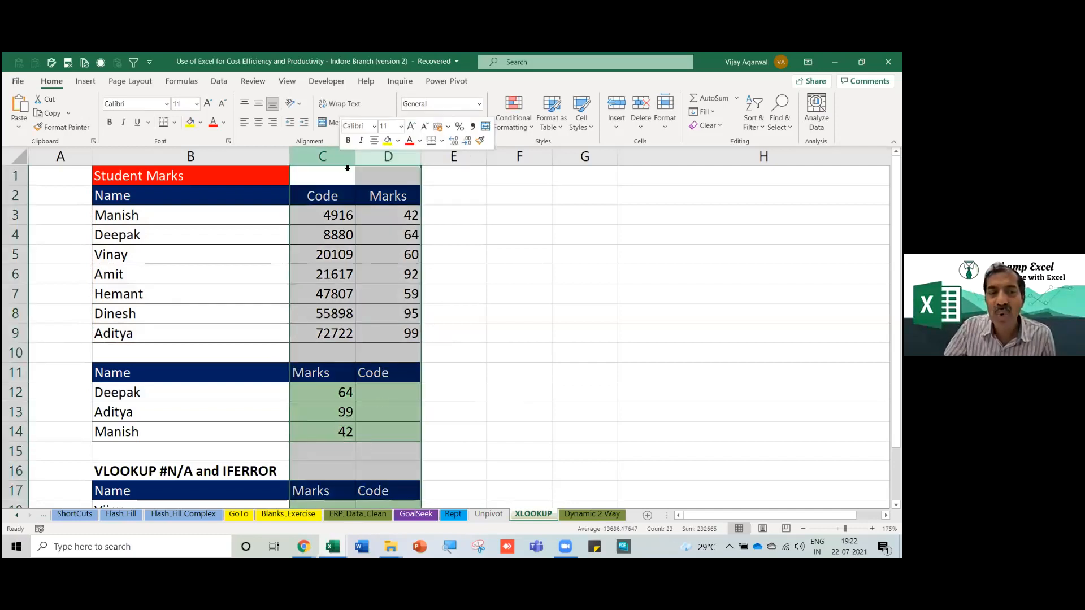
{"action": "right_click", "coordinate": [339, 157]}
{"action": "left_click", "coordinate": [382, 258]}
{"action": "left_click_drag", "start_coordinate": [289, 160], "coordinate": [183, 161]}
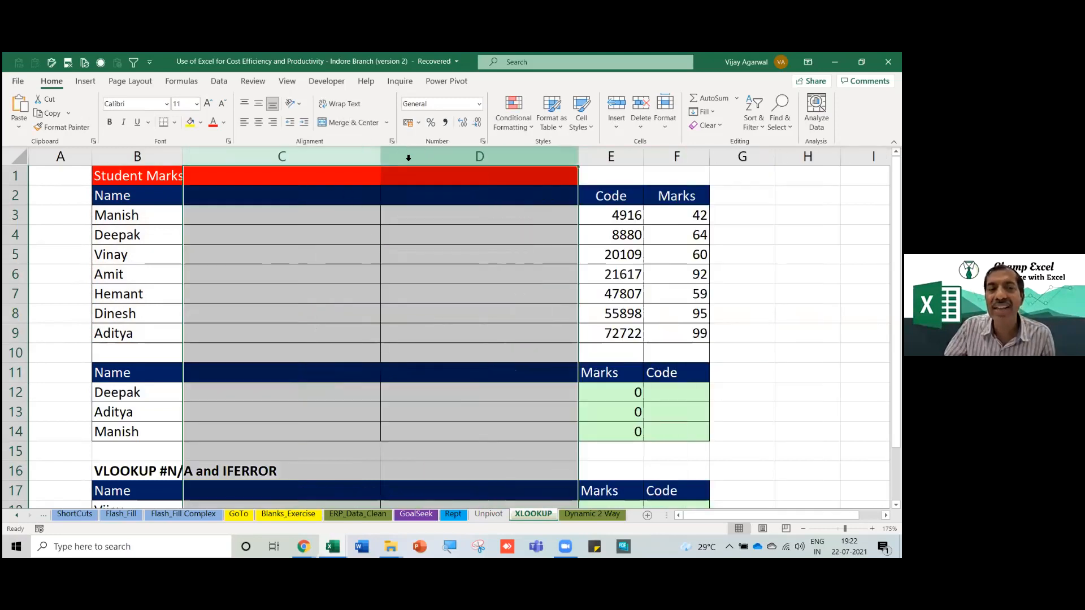
{"action": "left_click", "coordinate": [346, 158]}
{"action": "left_click_drag", "start_coordinate": [381, 156], "coordinate": [251, 156]}
Inspect E12's VLOOKUP formula and its table range without changing it.
{"action": "left_click", "coordinate": [375, 391]}
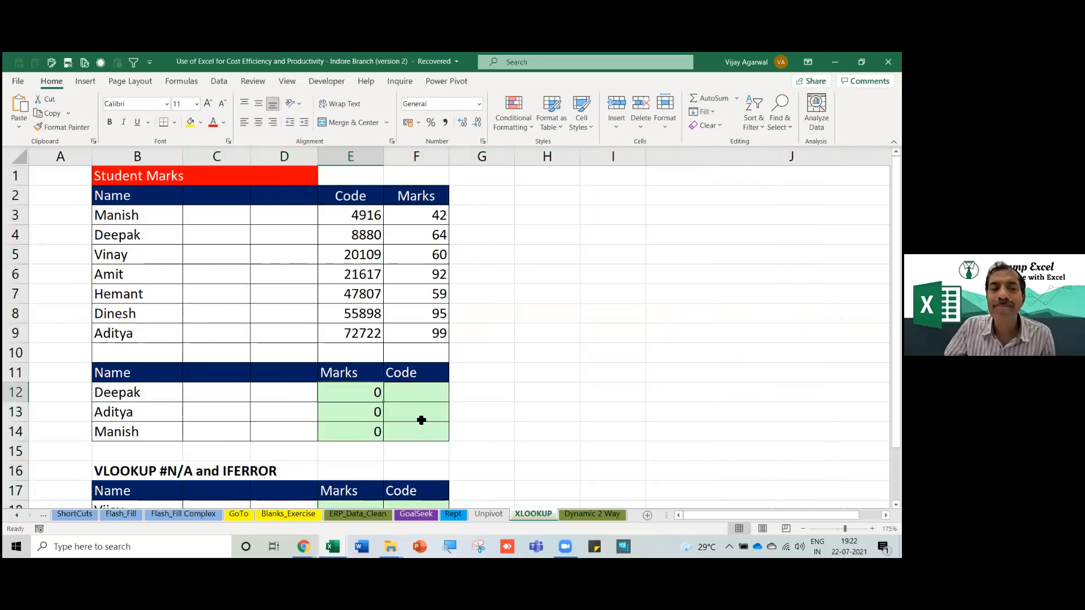
{"action": "double_click", "coordinate": [361, 391]}
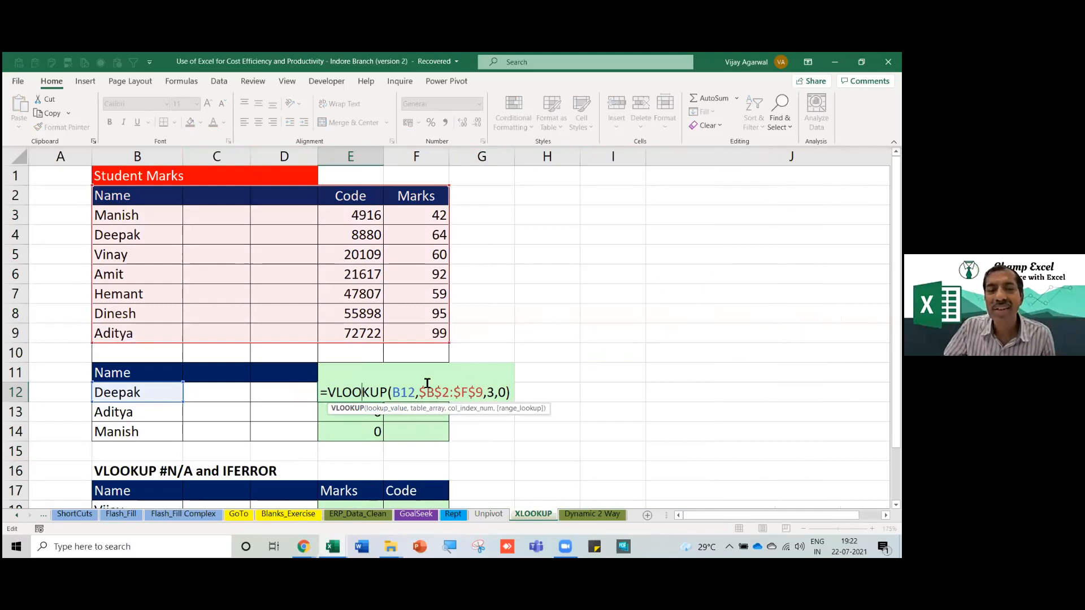
{"action": "key", "text": "Return"}
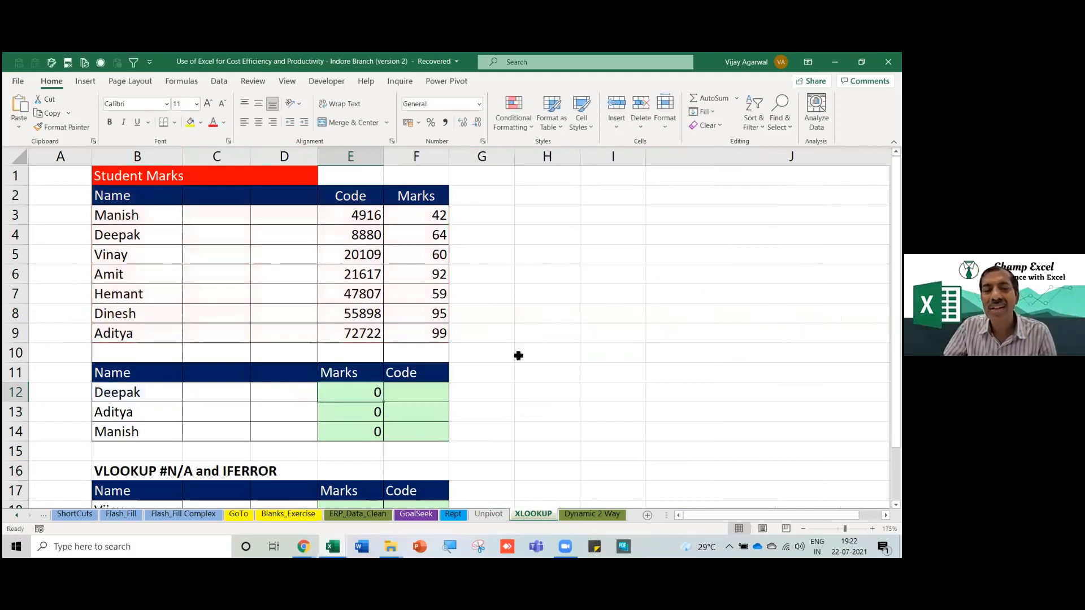
{"action": "double_click", "coordinate": [359, 391]}
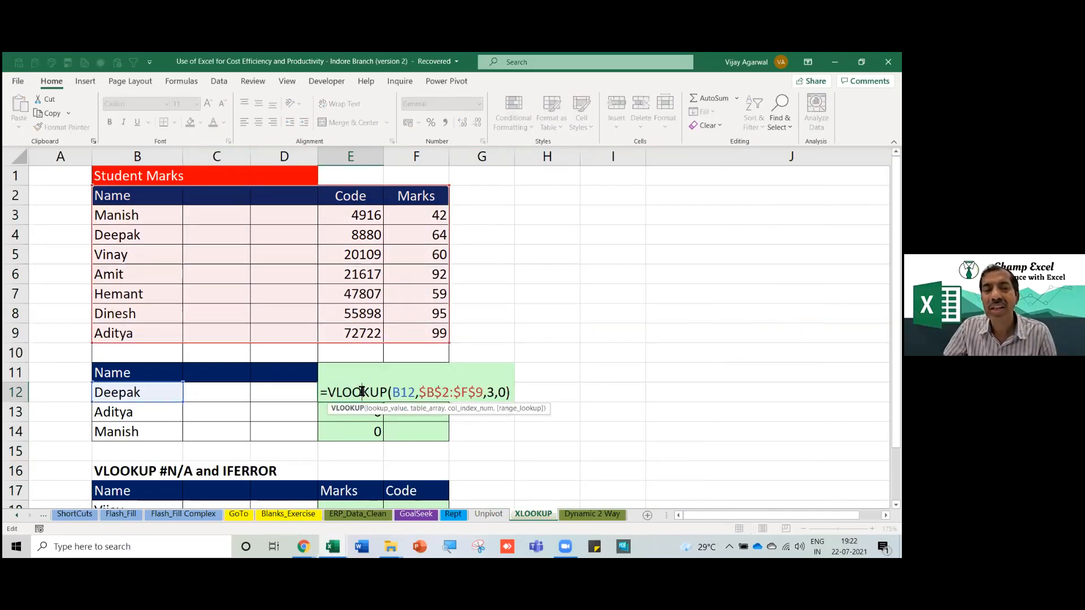
{"action": "left_click_drag", "start_coordinate": [421, 391], "coordinate": [480, 391]}
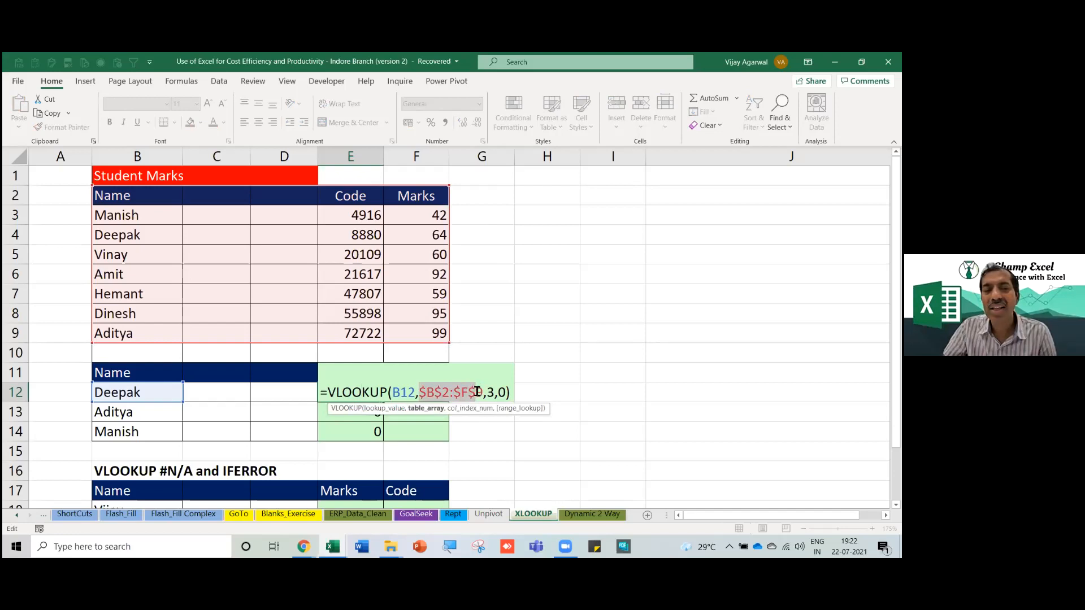
{"action": "key", "text": "Escape"}
{"action": "double_click", "coordinate": [366, 395]}
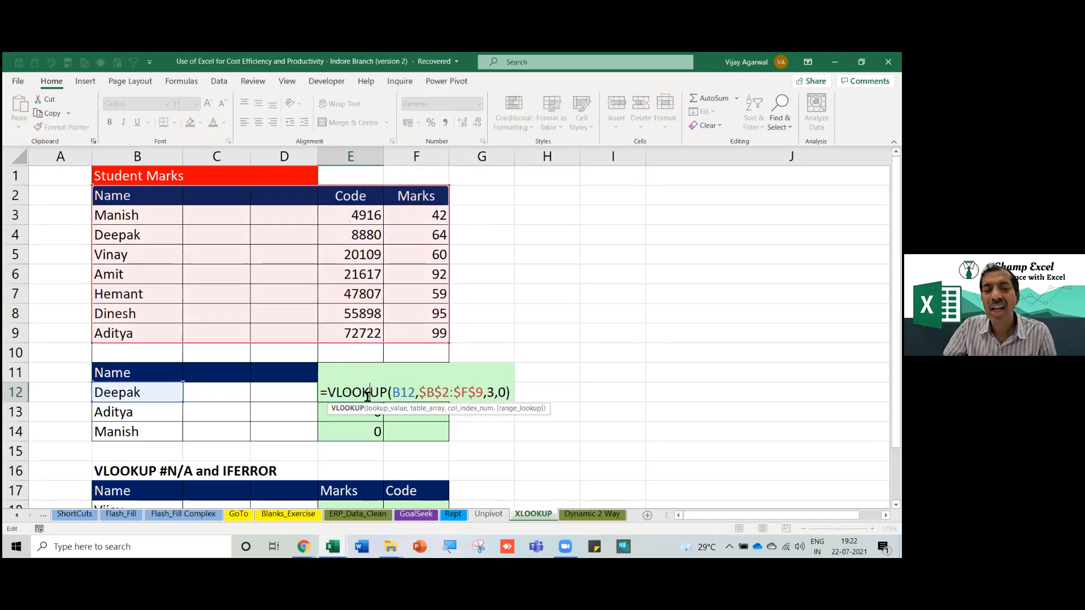
{"action": "key", "text": "Escape"}
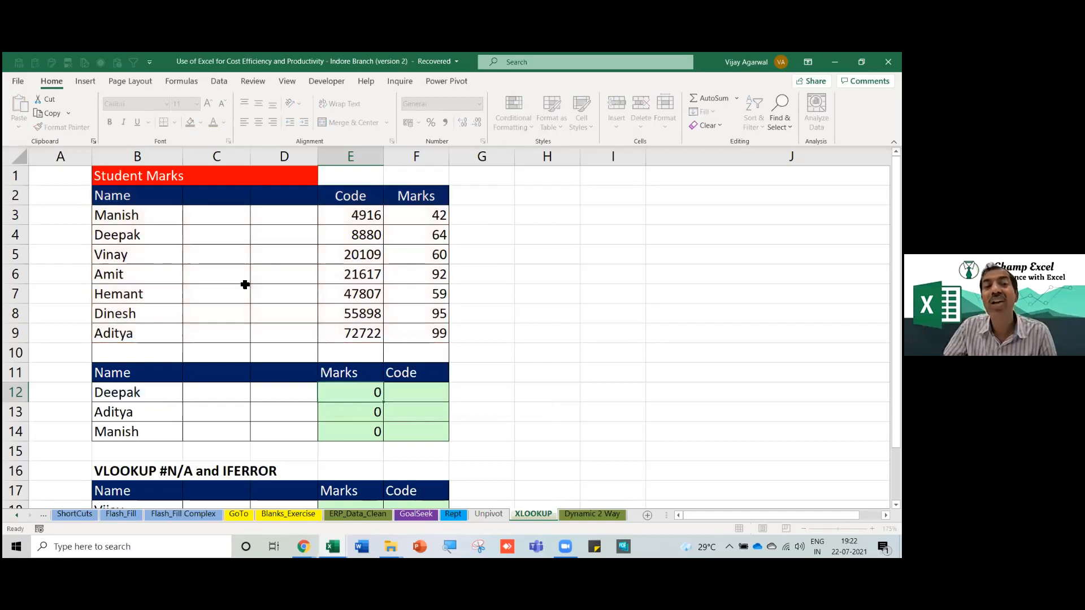
Delete the two inserted blank columns with Ctrl+minus.
{"action": "left_click", "coordinate": [150, 215]}
{"action": "left_click_drag", "start_coordinate": [231, 159], "coordinate": [300, 164]}
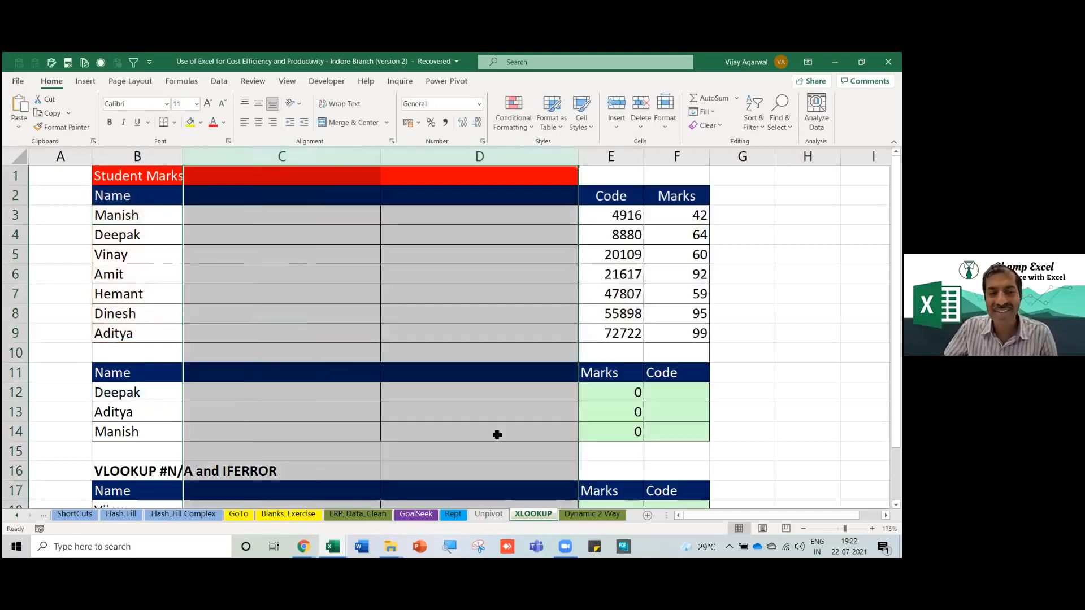
{"action": "key", "text": "ctrl+minus"}
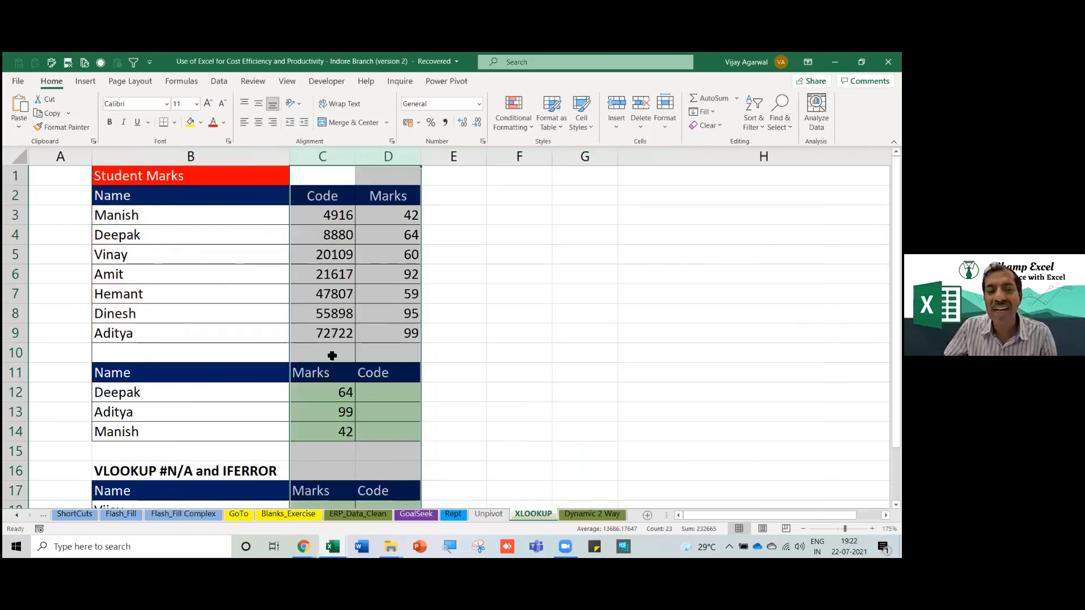
Try moving the Marks data D2:D9 into column A, check the lookups, then undo.
{"action": "left_click_drag", "start_coordinate": [382, 194], "coordinate": [392, 334]}
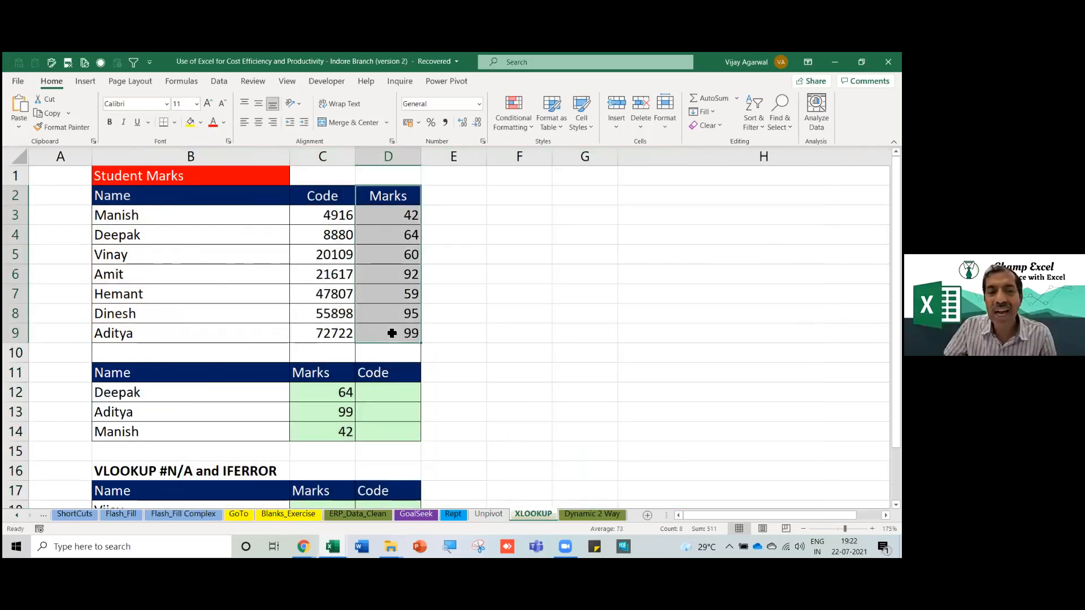
{"action": "key", "text": "ctrl+c"}
{"action": "left_click", "coordinate": [76, 201]}
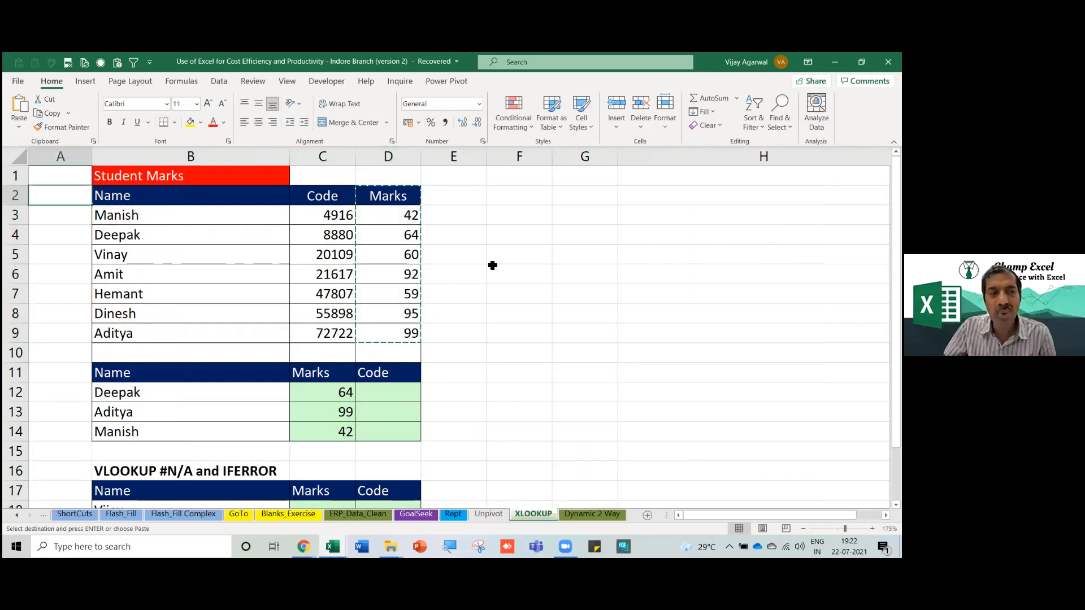
{"action": "key", "text": "ctrl+v"}
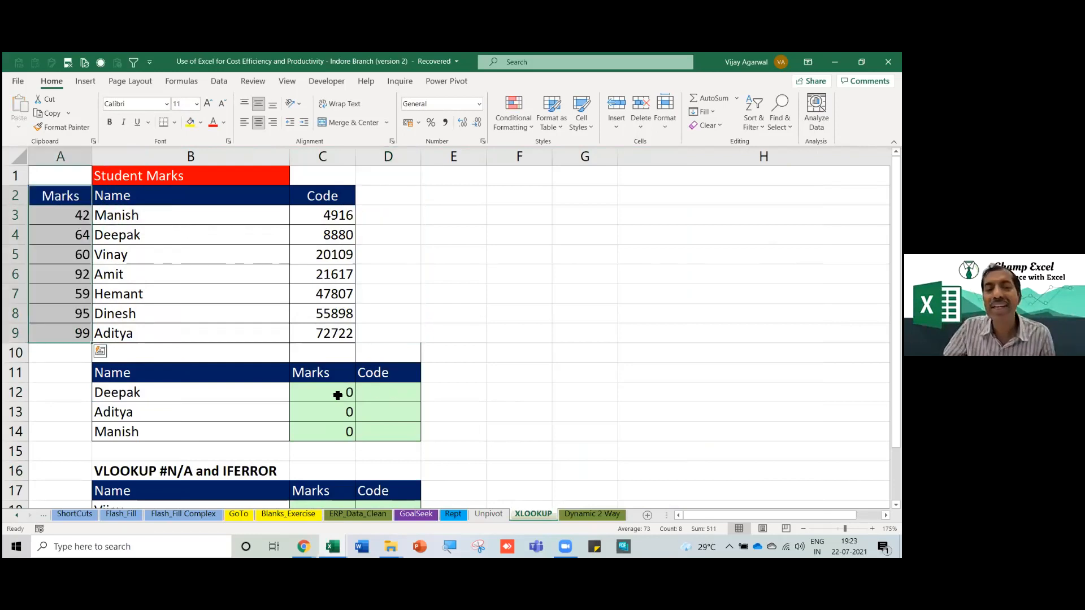
{"action": "left_click_drag", "start_coordinate": [338, 395], "coordinate": [336, 431]}
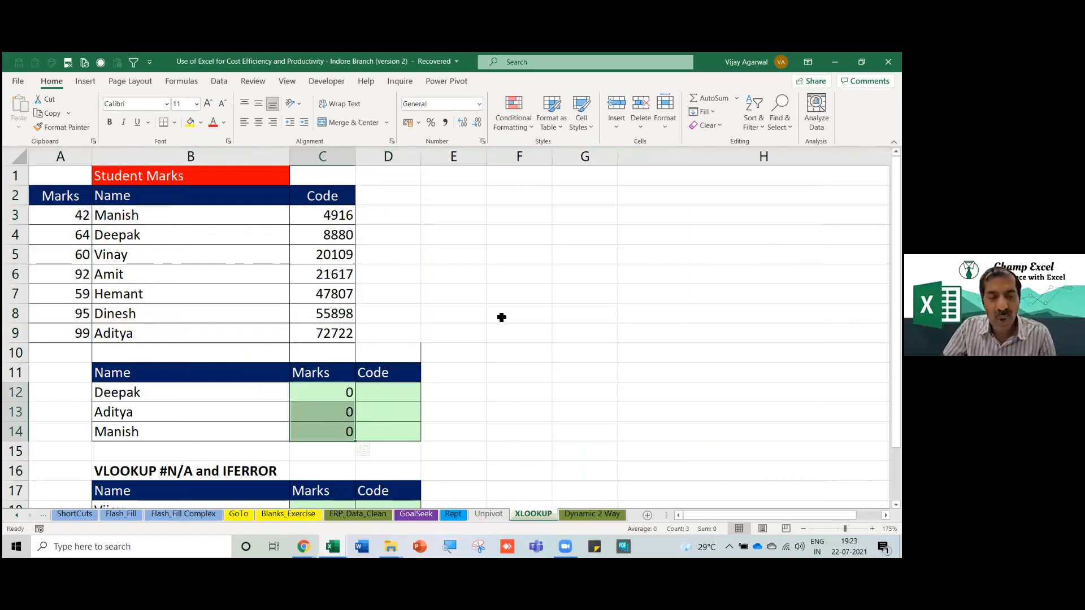
{"action": "key", "text": "ctrl+z"}
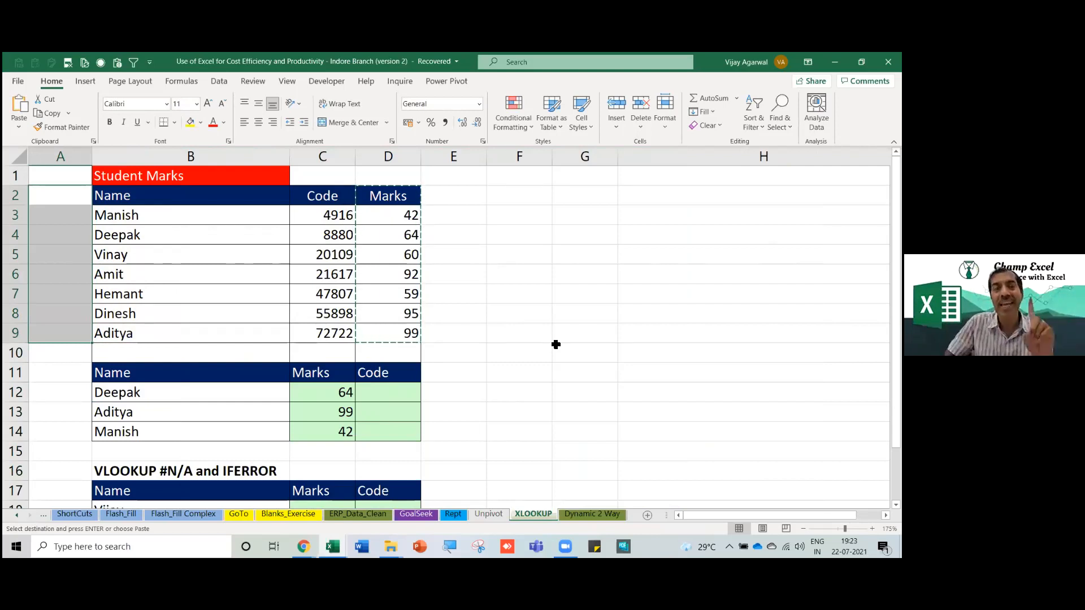
Label G11 with the heading 'Xlookup'.
{"action": "left_click", "coordinate": [536, 401]}
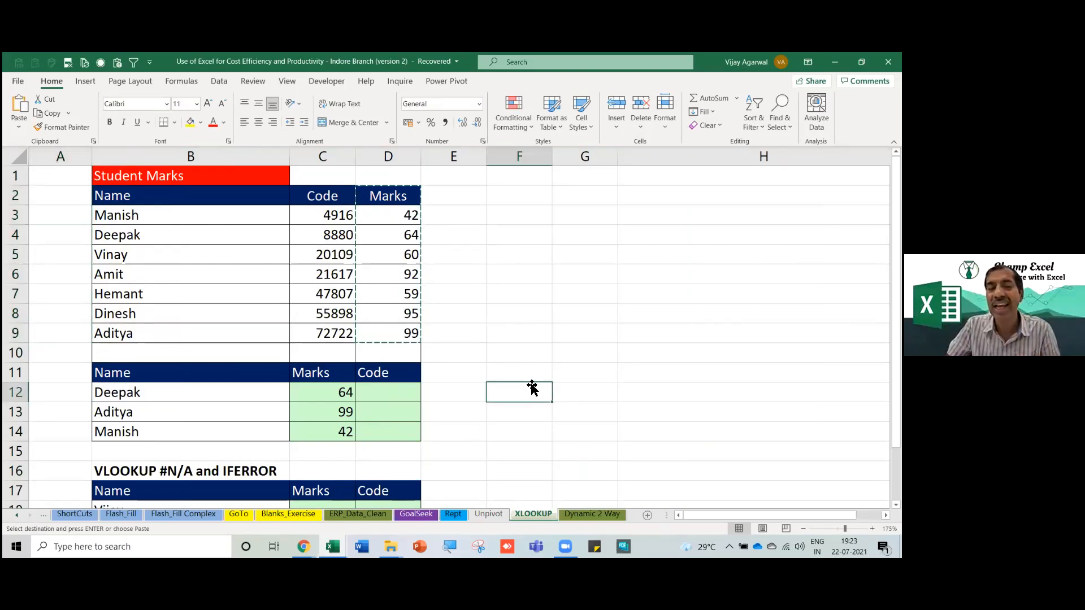
{"action": "left_click", "coordinate": [569, 376]}
{"action": "type", "text": "Xl"}
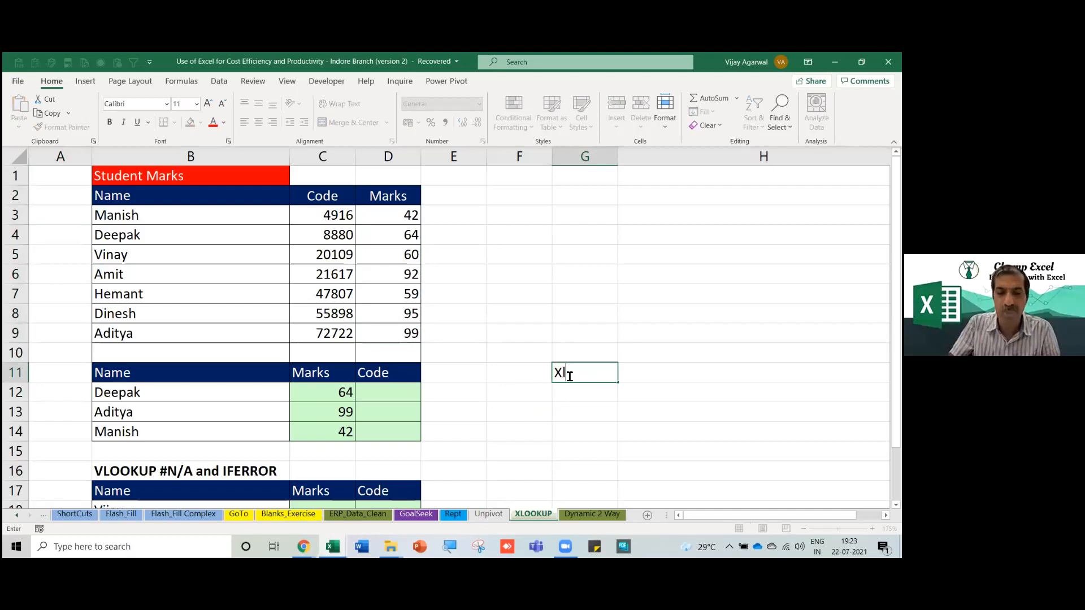
{"action": "type", "text": "ookup"}
{"action": "key", "text": "Return"}
Enter =XLOOKUP(B12,$B$2:$B$9,$D$2:$D$9) in G12, returning Deepak's mark.
{"action": "type", "text": "=xl"}
{"action": "key", "text": "Tab"}
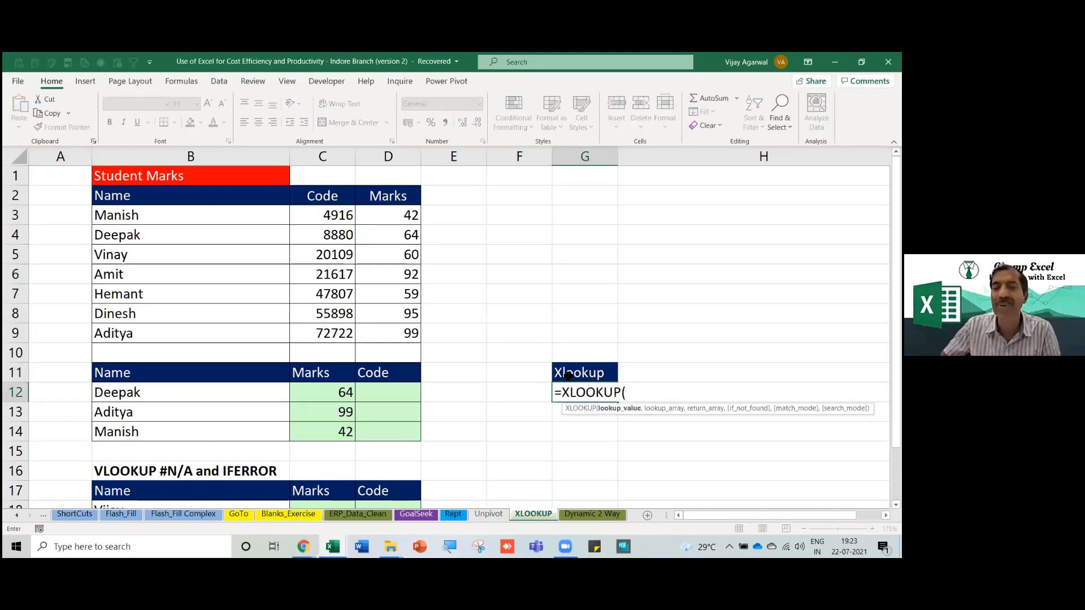
{"action": "left_click", "coordinate": [181, 392]}
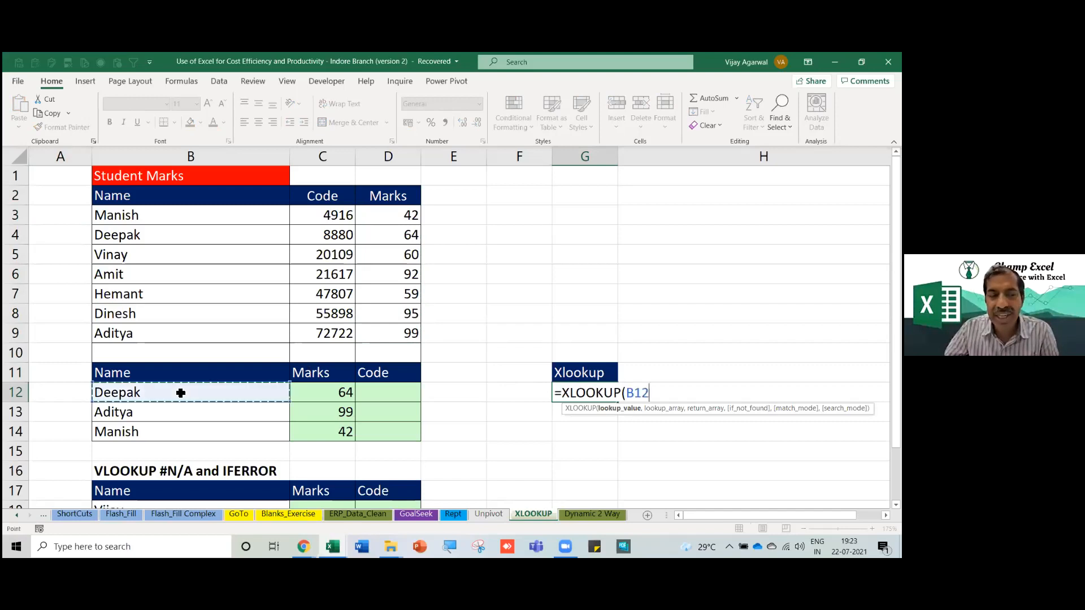
{"action": "type", "text": ","}
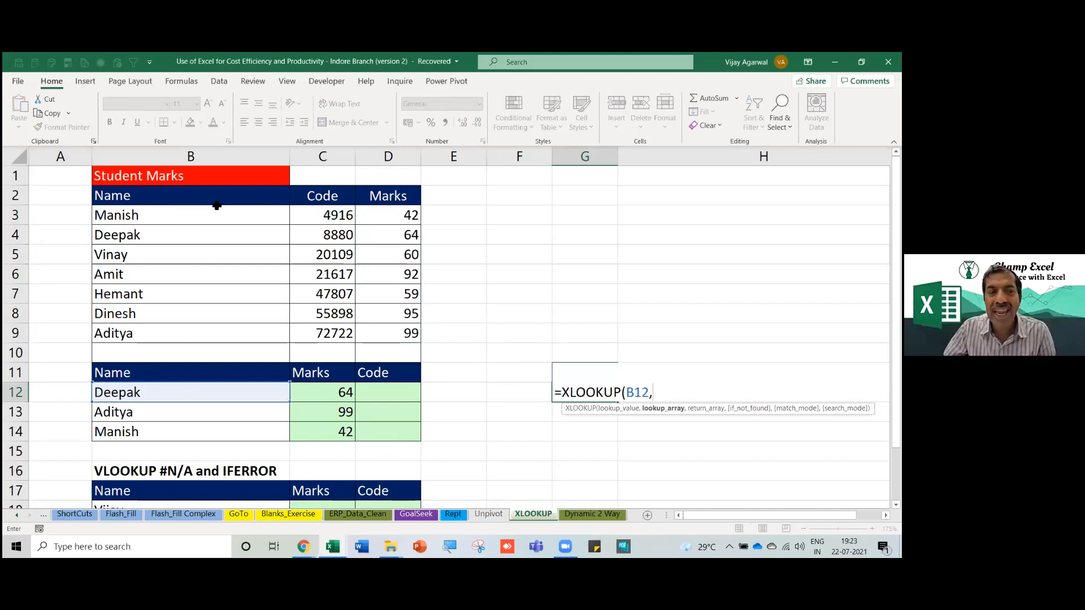
{"action": "left_click_drag", "start_coordinate": [183, 196], "coordinate": [173, 332]}
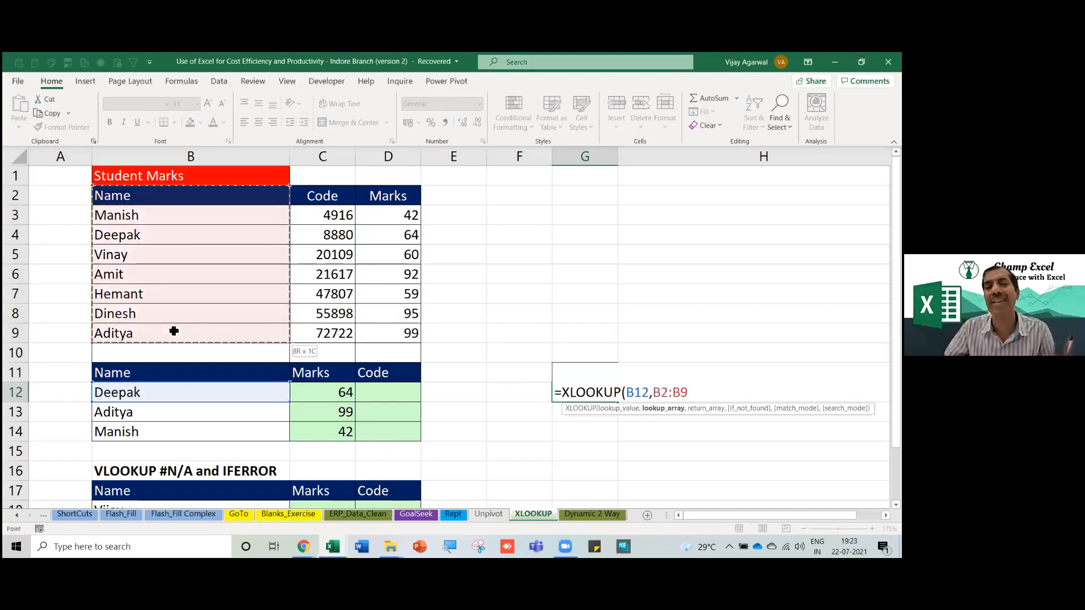
{"action": "key", "text": "F4"}
{"action": "type", "text": ","}
{"action": "left_click_drag", "start_coordinate": [390, 198], "coordinate": [412, 333]}
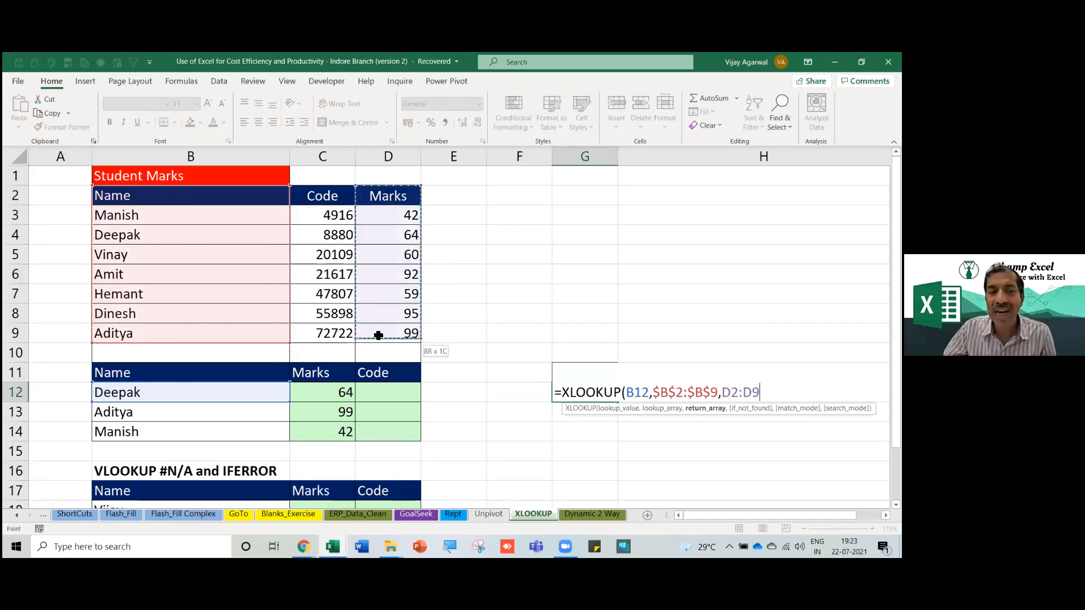
{"action": "key", "text": "F4"}
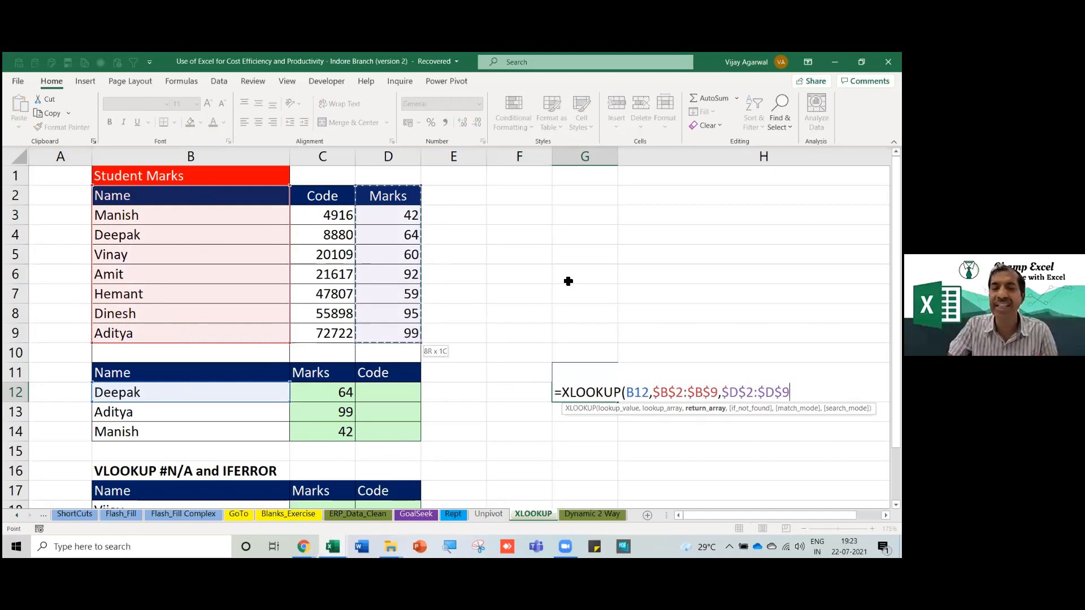
{"action": "type", "text": ")"}
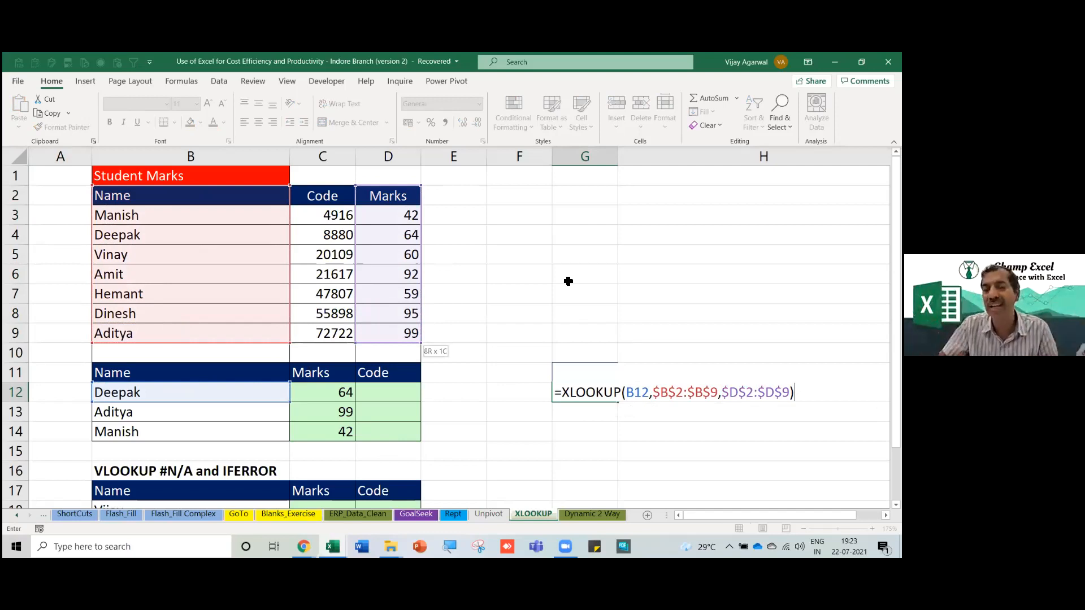
{"action": "key", "text": "Return"}
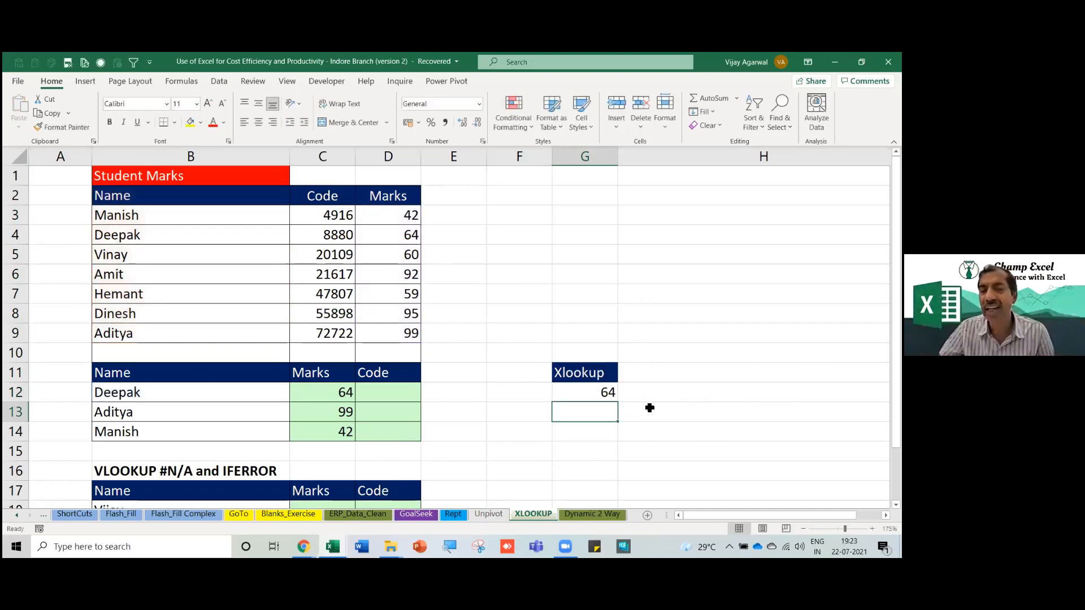
{"action": "left_click", "coordinate": [613, 397]}
Fill the XLOOKUP down to G14, narrow column B, then trial-insert columns before Code and undo.
{"action": "left_click_drag", "start_coordinate": [619, 403], "coordinate": [615, 442]}
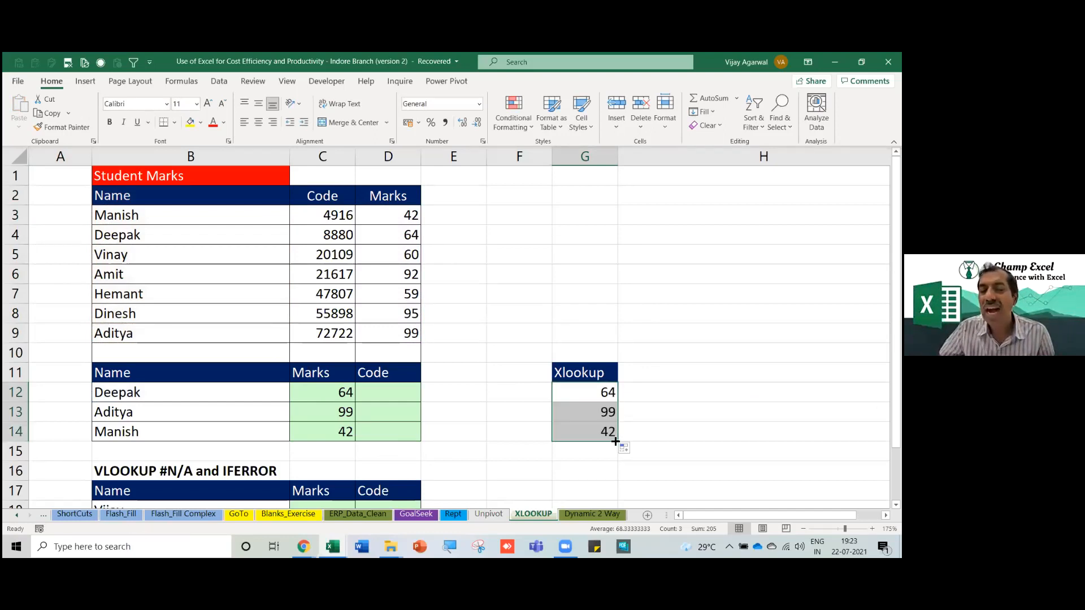
{"action": "left_click_drag", "start_coordinate": [290, 156], "coordinate": [171, 164]}
{"action": "left_click", "coordinate": [203, 158]}
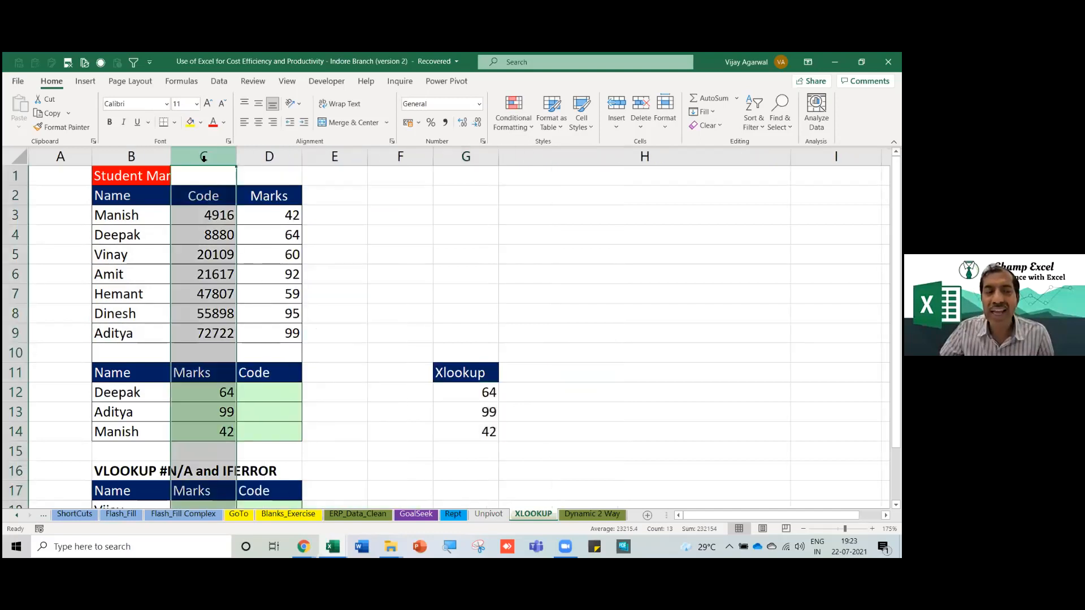
{"action": "left_click", "coordinate": [271, 158], "text": "shift"}
{"action": "right_click", "coordinate": [219, 167]}
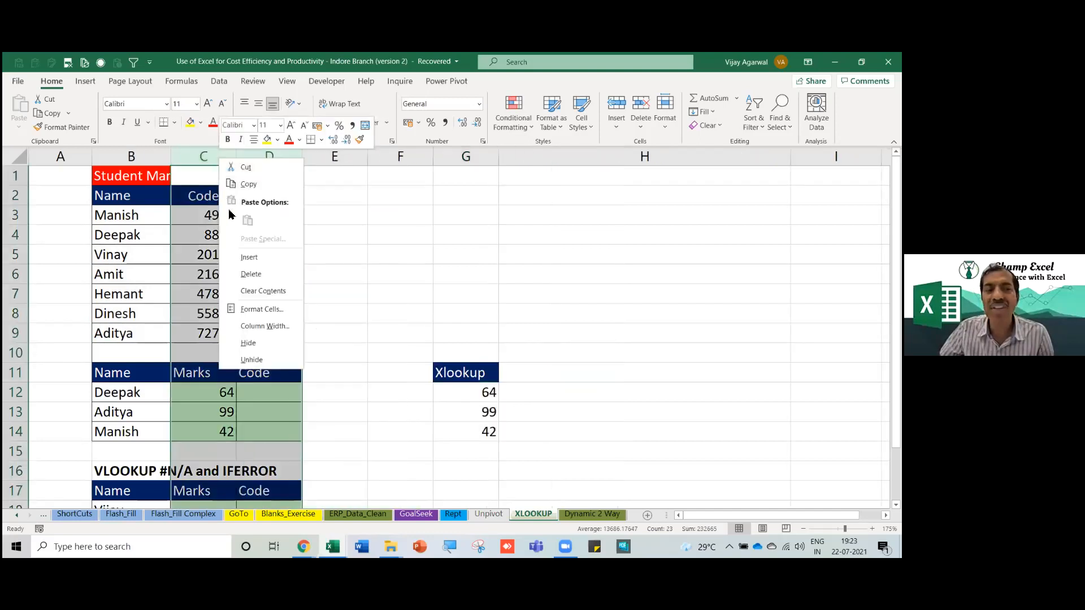
{"action": "left_click", "coordinate": [242, 259]}
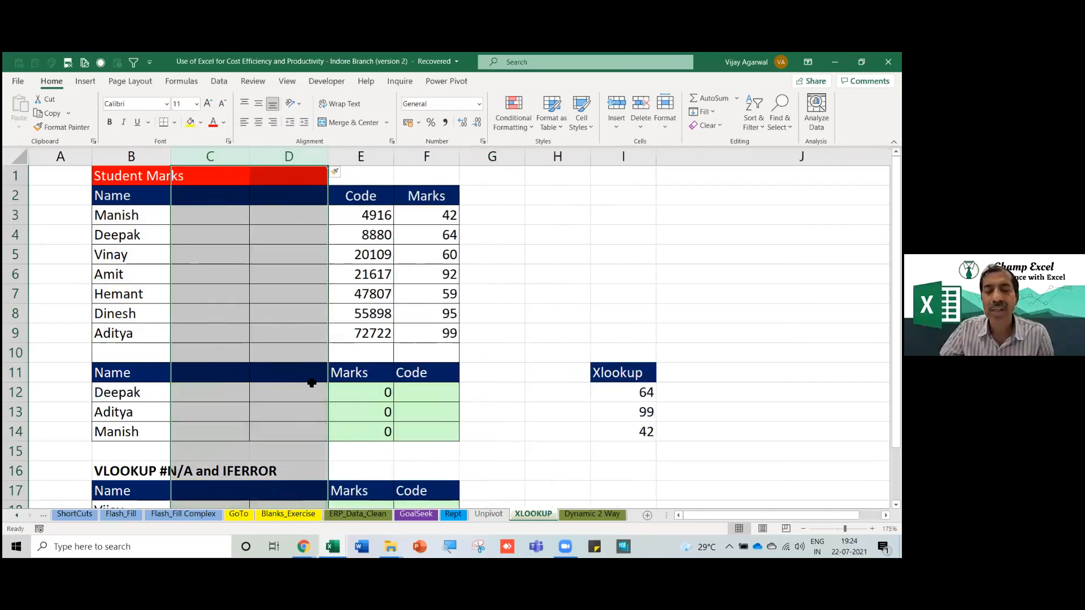
{"action": "left_click_drag", "start_coordinate": [370, 389], "coordinate": [373, 433]}
{"action": "left_click_drag", "start_coordinate": [635, 393], "coordinate": [631, 432]}
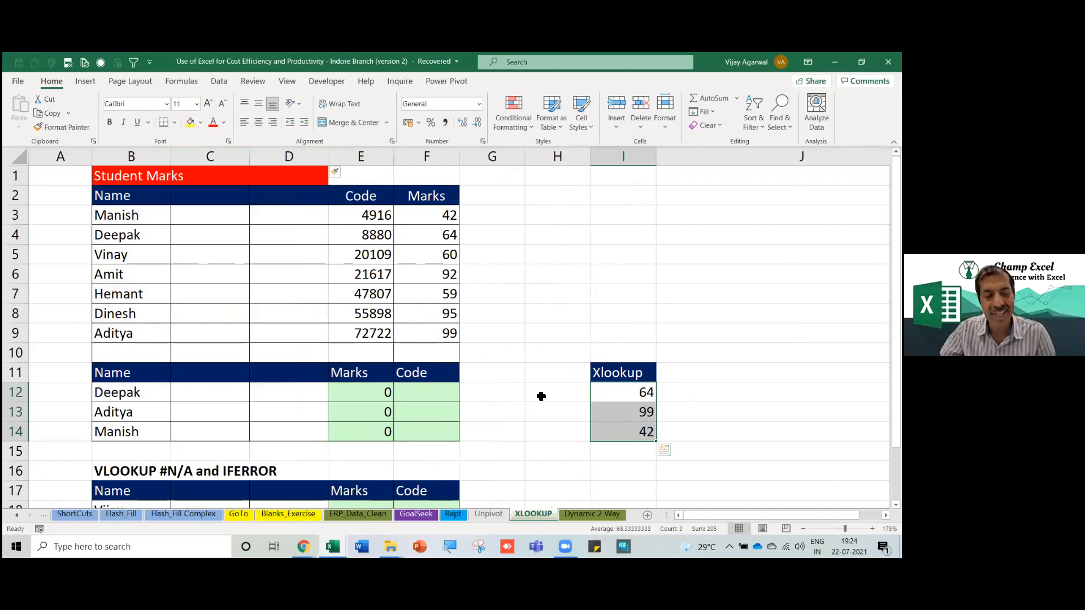
{"action": "key", "text": "ctrl+z"}
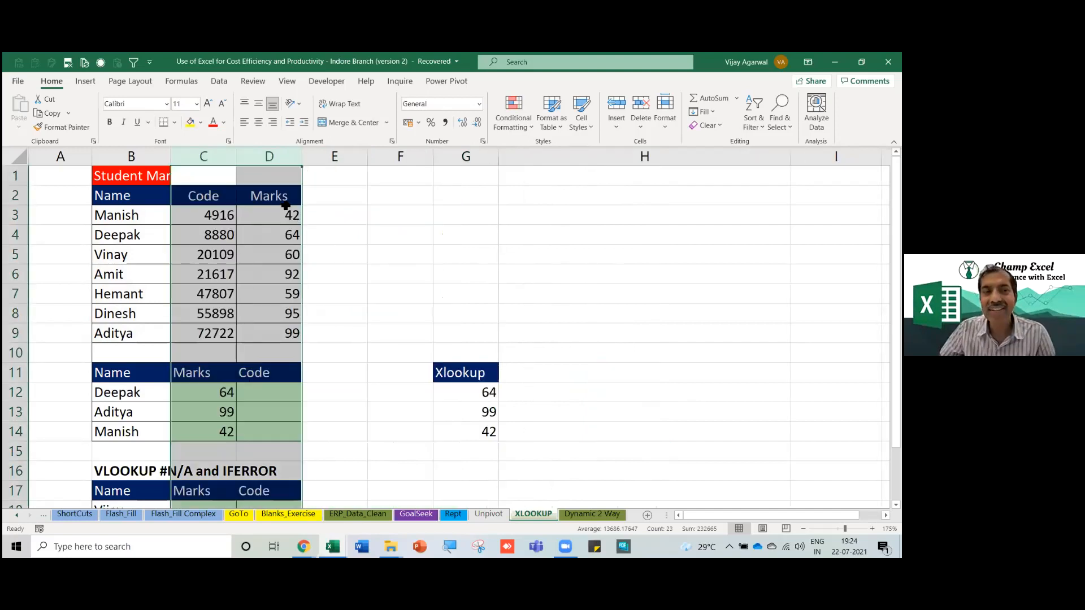
Test pasting the Marks data into column A, check the XLOOKUP results, then undo.
{"action": "left_click_drag", "start_coordinate": [280, 258], "coordinate": [279, 326]}
{"action": "key", "text": "ctrl+c"}
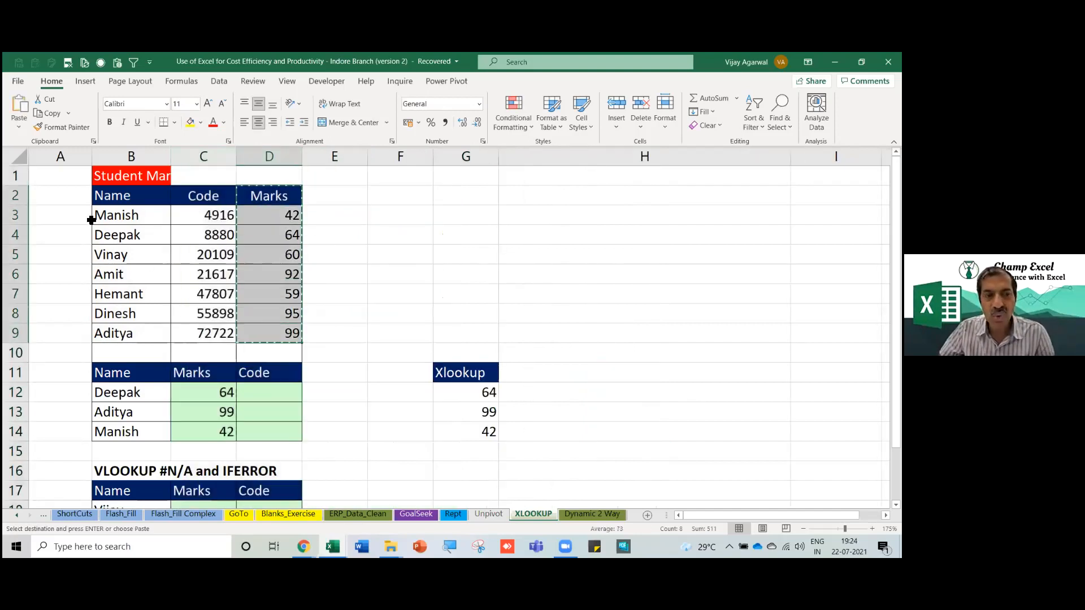
{"action": "left_click", "coordinate": [81, 200]}
{"action": "key", "text": "ctrl+v"}
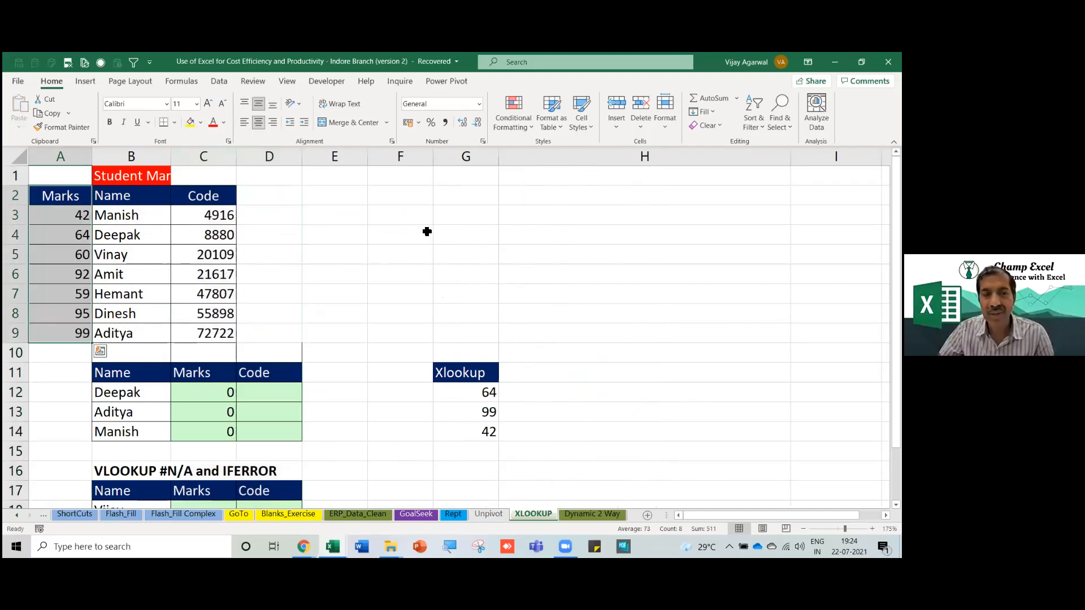
{"action": "left_click_drag", "start_coordinate": [487, 415], "coordinate": [486, 427]}
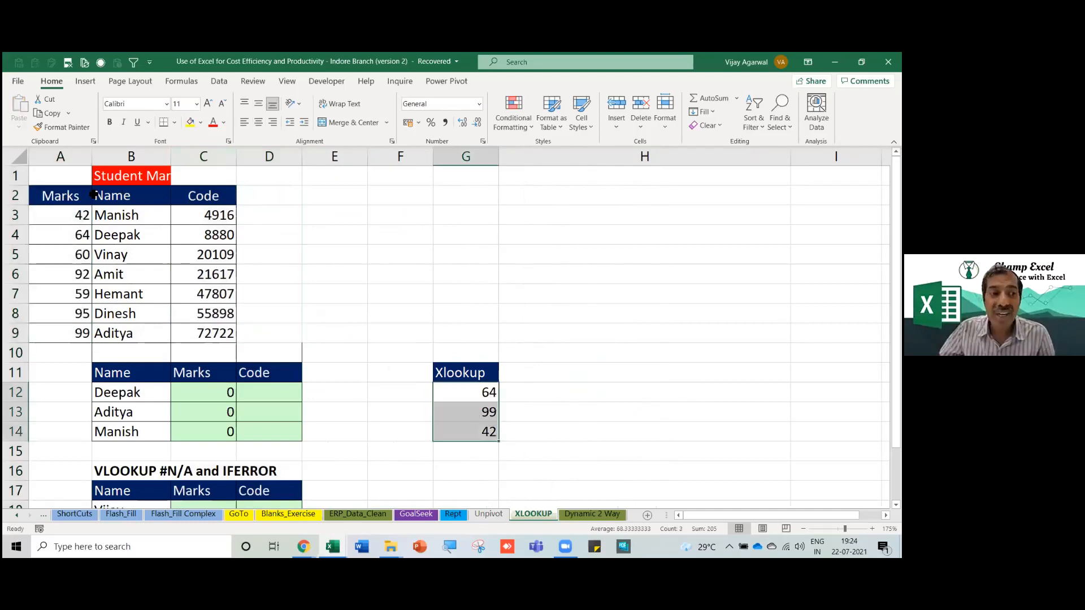
{"action": "key", "text": "ctrl+z"}
Test cutting the Marks data to I12, check the XLOOKUP results, then undo.
{"action": "left_click_drag", "start_coordinate": [269, 195], "coordinate": [269, 333]}
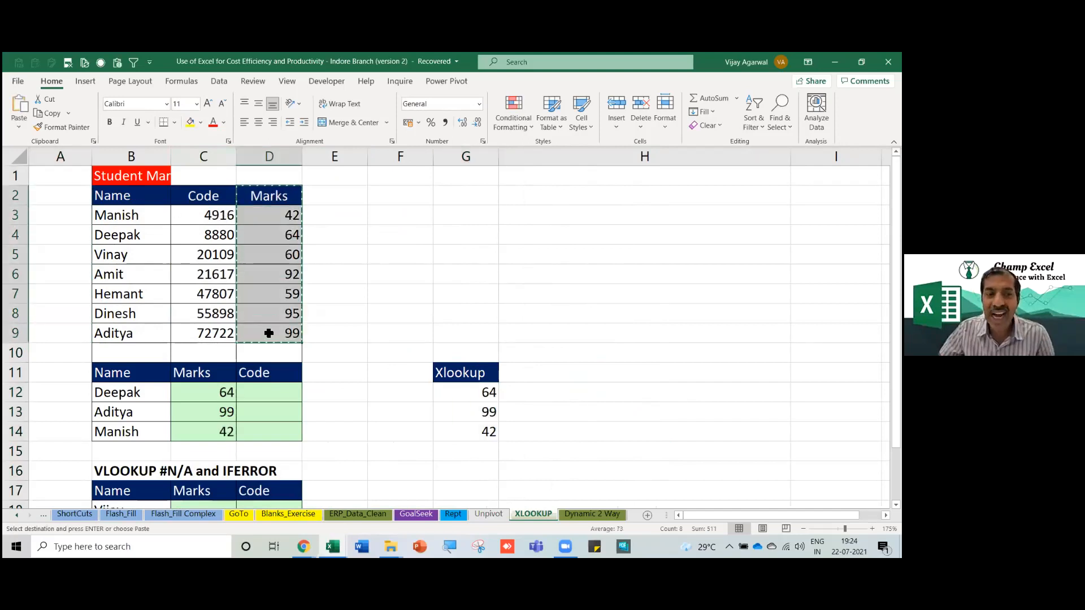
{"action": "key", "text": "ctrl+x"}
{"action": "left_click", "coordinate": [836, 393]}
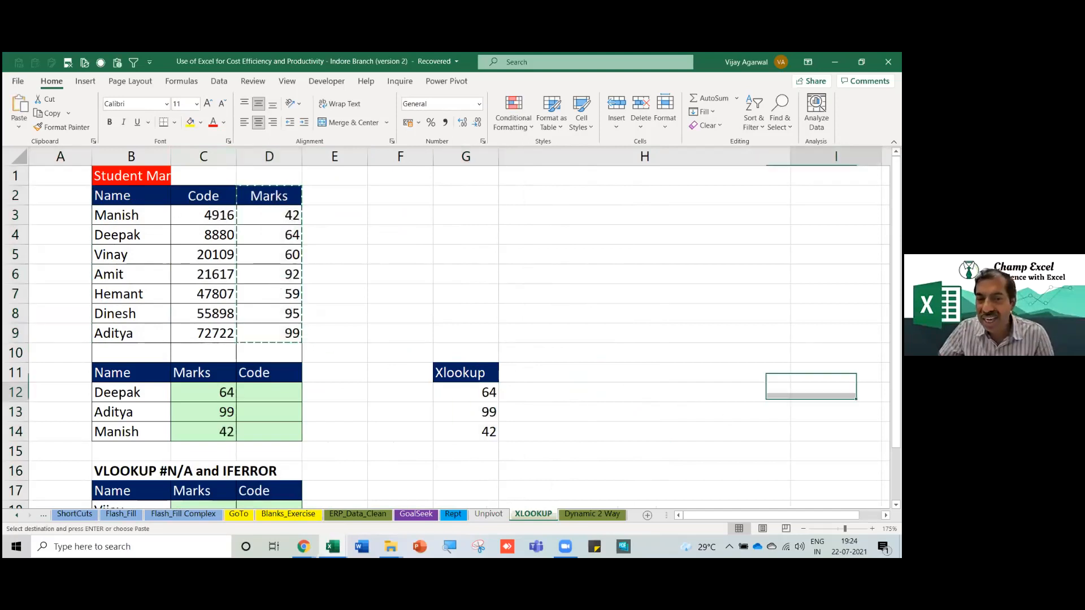
{"action": "key", "text": "ctrl+v"}
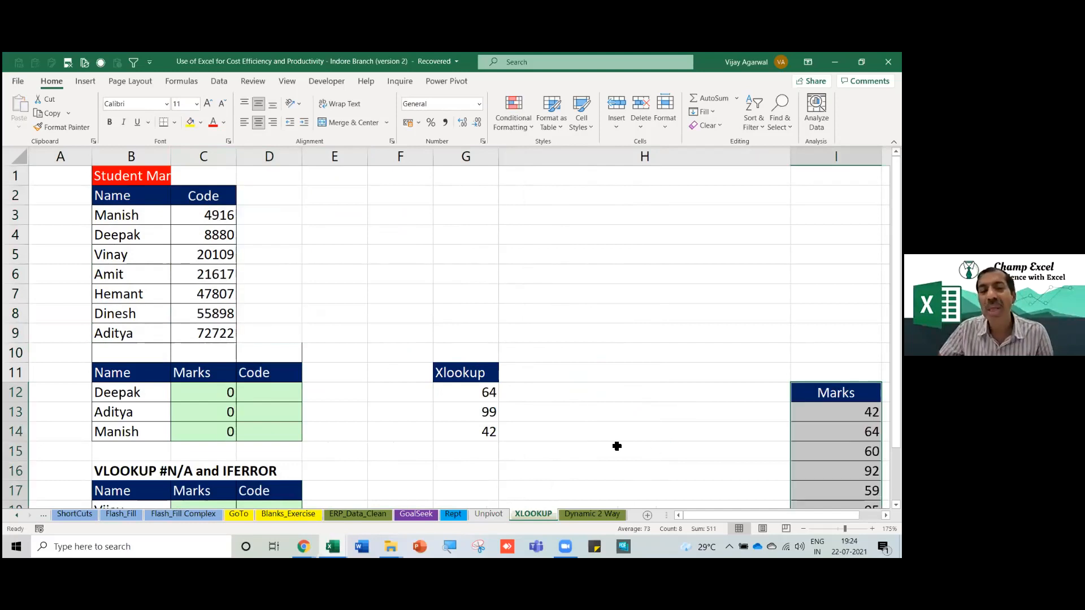
{"action": "left_click_drag", "start_coordinate": [485, 392], "coordinate": [479, 431]}
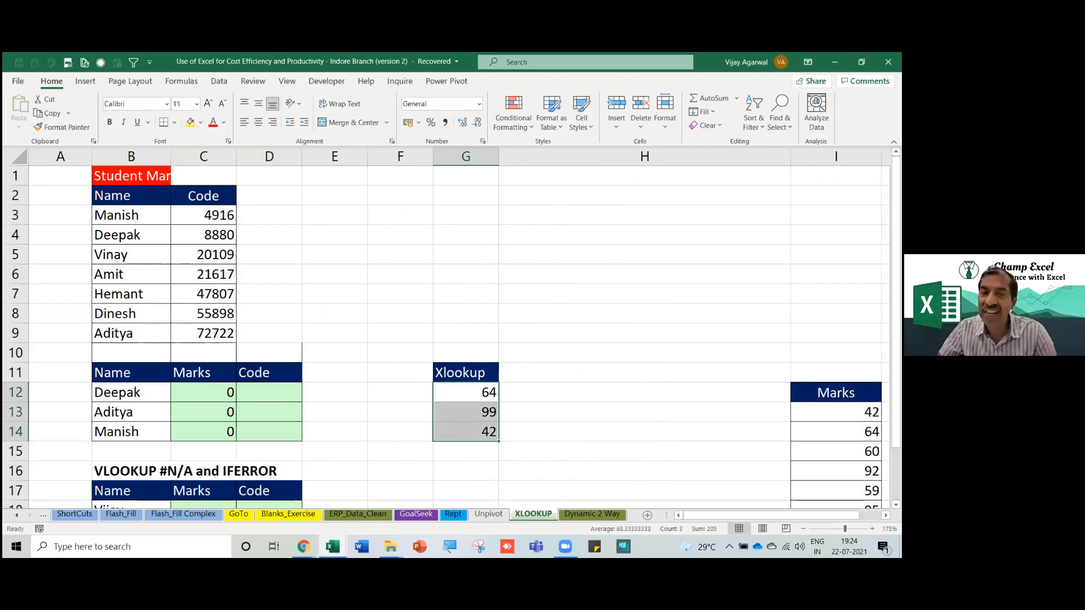
{"action": "left_click", "coordinate": [485, 391]}
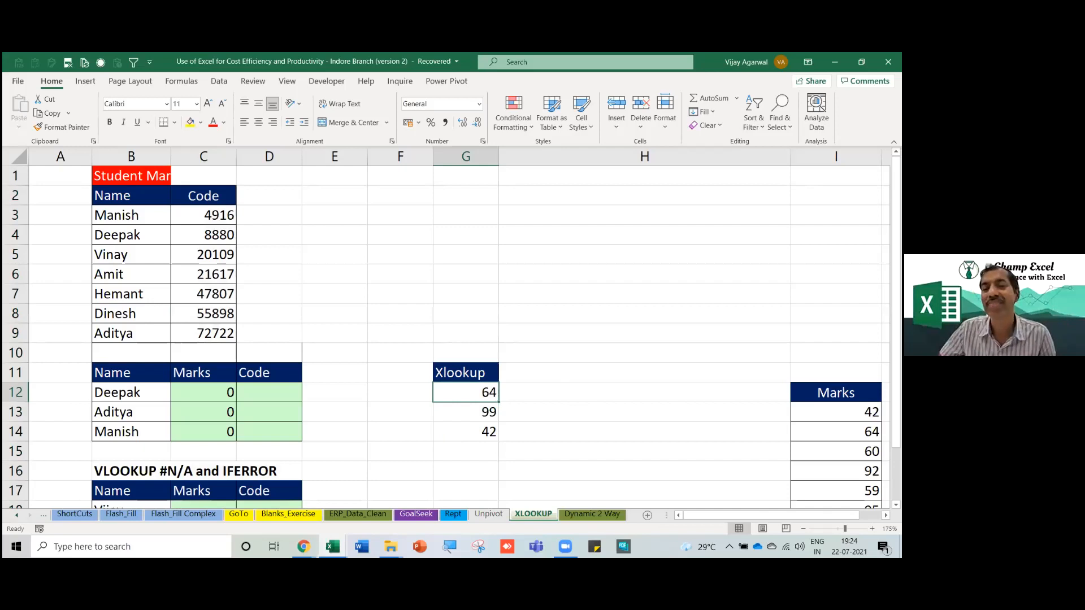
{"action": "key", "text": "ctrl+Right"}
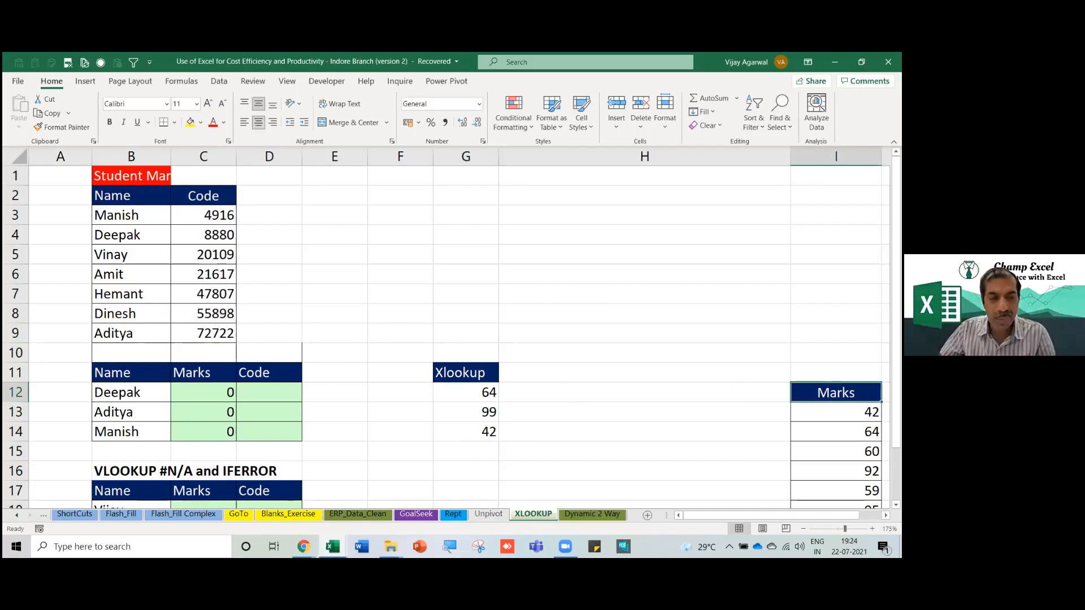
{"action": "key", "text": "ctrl+z"}
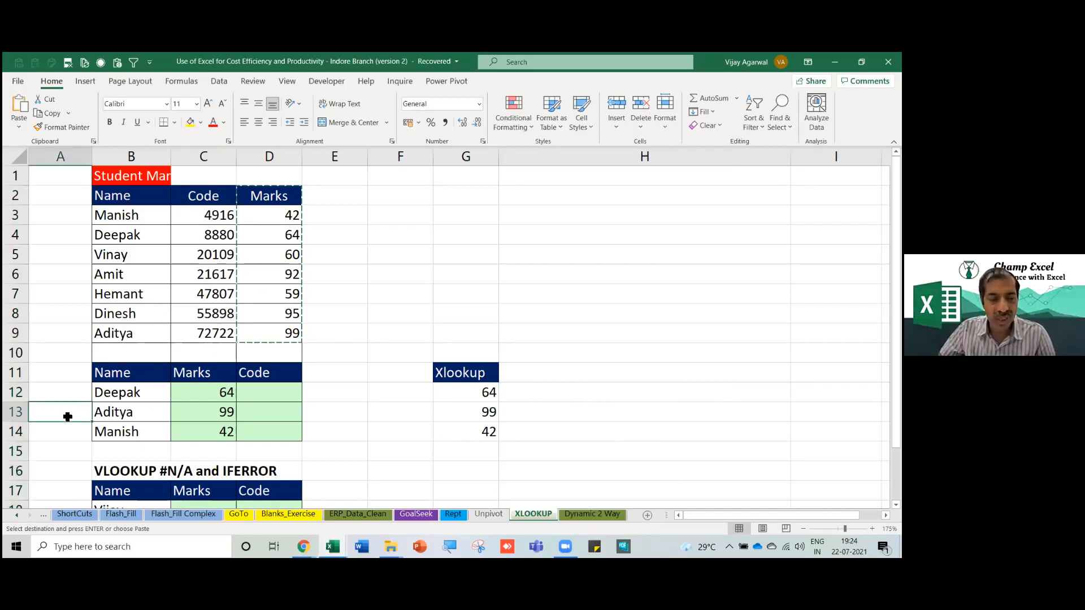
Check G12's updated ranges after a paste, restore Marks to D2:D9, and move to B13.
{"action": "key", "text": "Return"}
{"action": "scroll", "coordinate": [366, 354], "scroll_direction": "down", "scroll_amount": 1}
{"action": "scroll", "coordinate": [366, 353], "scroll_direction": "up", "scroll_amount": 1}
{"action": "double_click", "coordinate": [482, 391]}
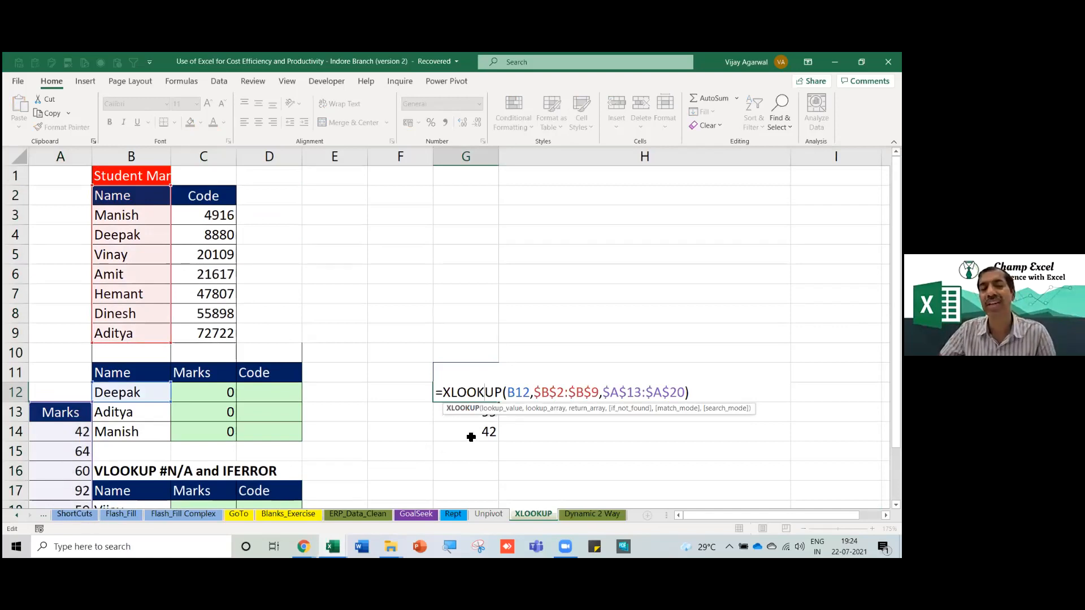
{"action": "key", "text": "Escape"}
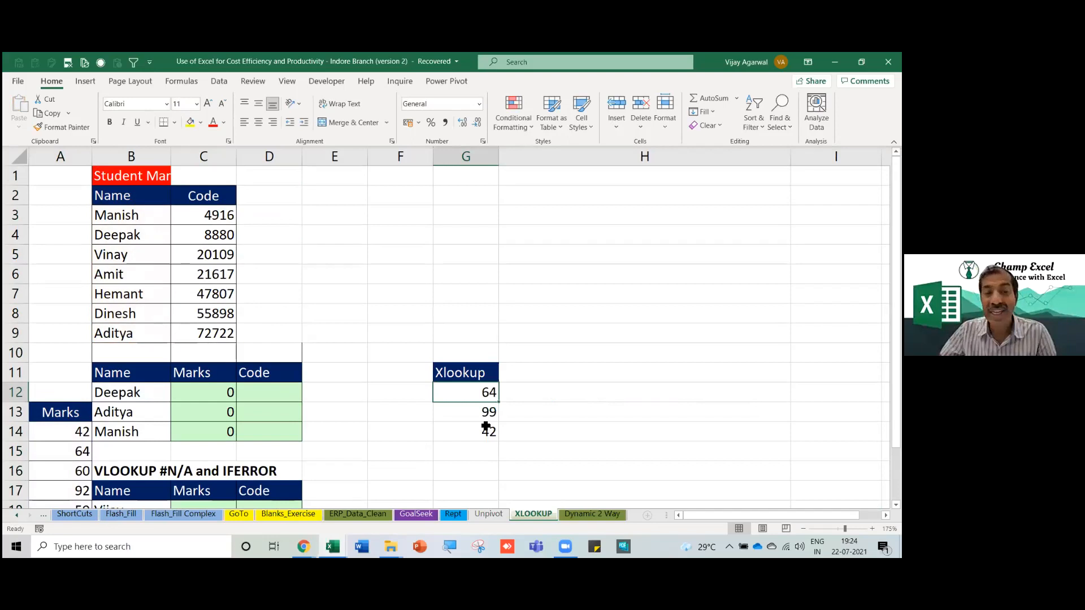
{"action": "key", "text": "ctrl+z"}
{"action": "key", "text": "Escape"}
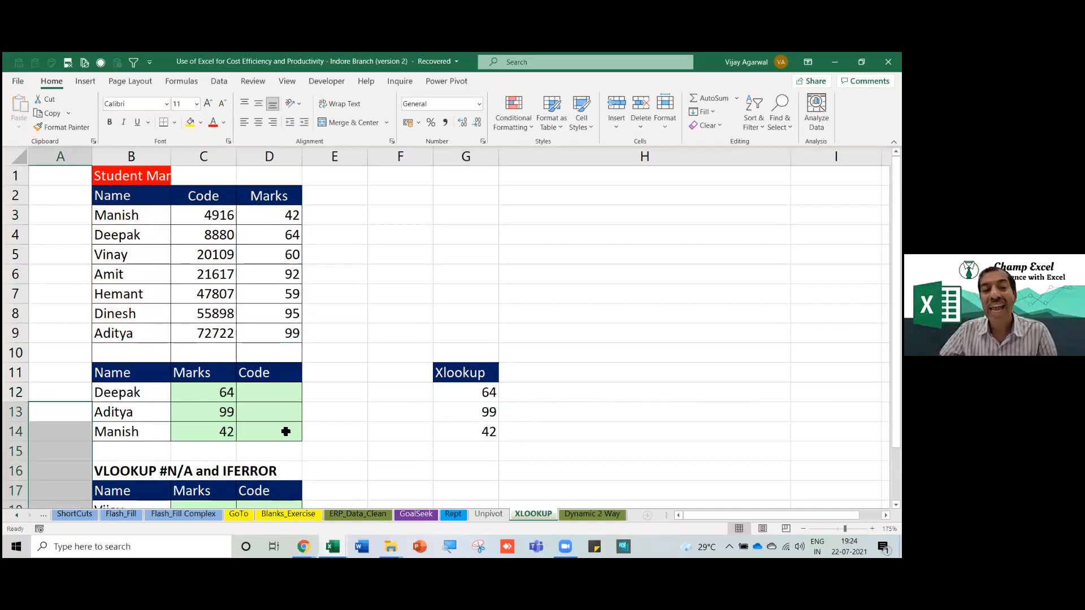
{"action": "left_click", "coordinate": [117, 400]}
{"action": "key", "text": "Down"}
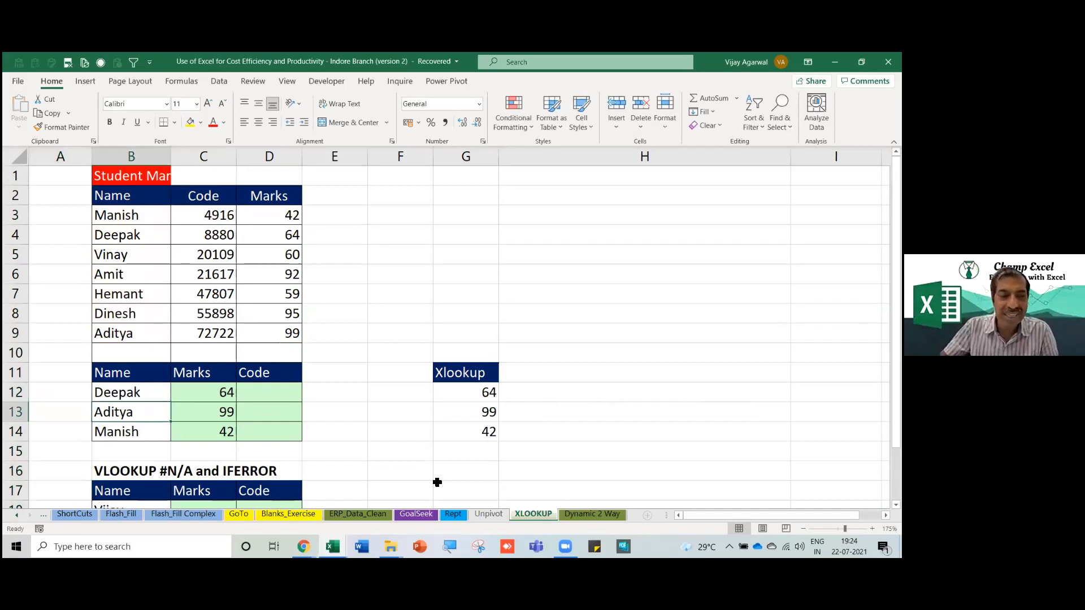
Replace the name in B13 with Kirti, then open C12's VLOOKUP formula.
{"action": "type", "text": "Kirti"}
{"action": "key", "text": "Return"}
{"action": "key", "text": "Up"}
{"action": "key", "text": "Right"}
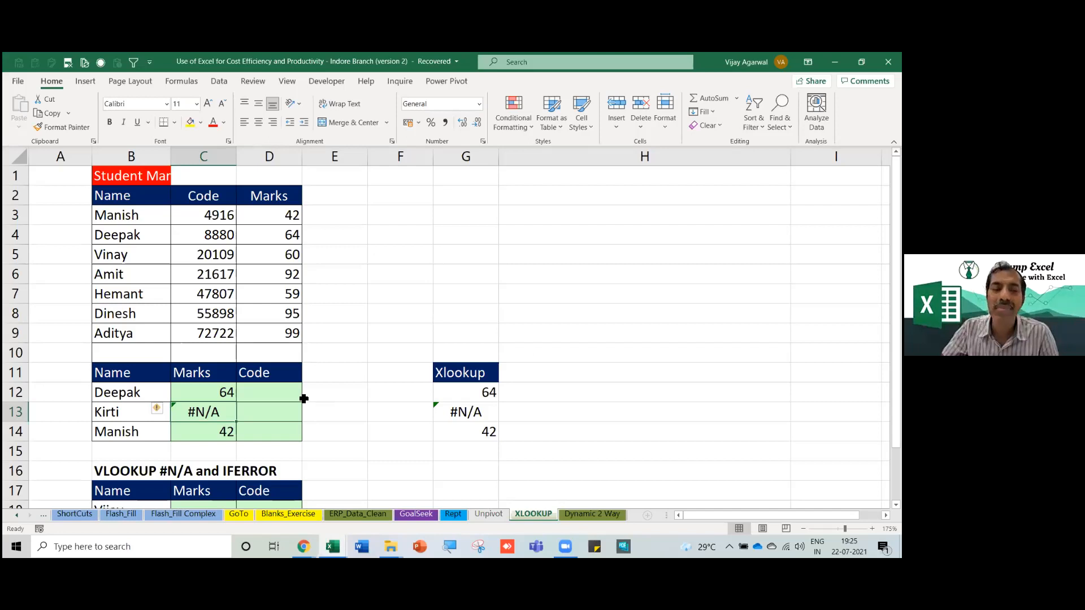
{"action": "left_click", "coordinate": [209, 396]}
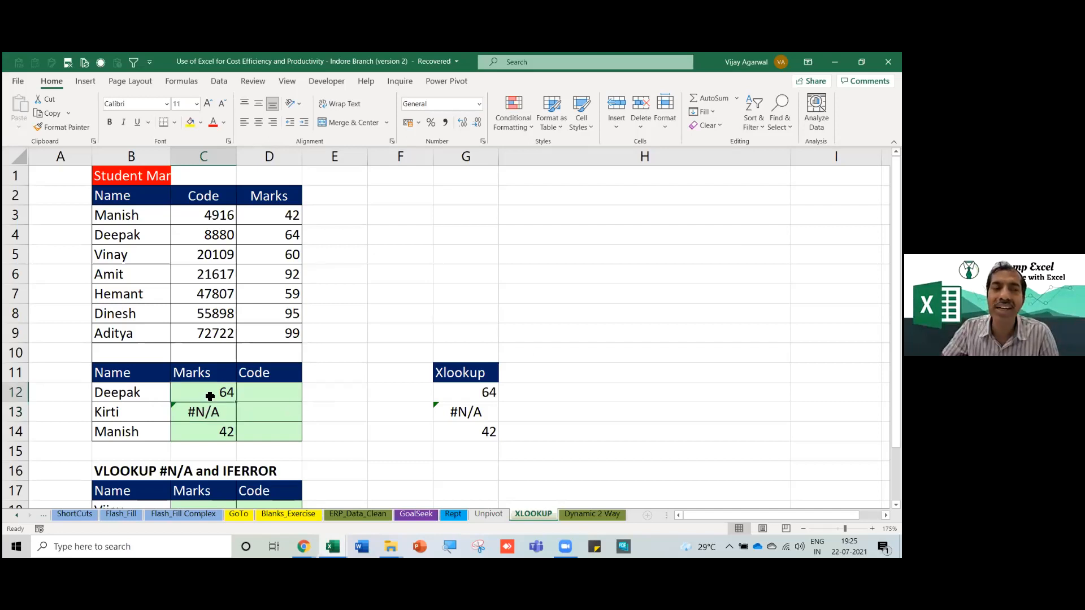
{"action": "double_click", "coordinate": [212, 395]}
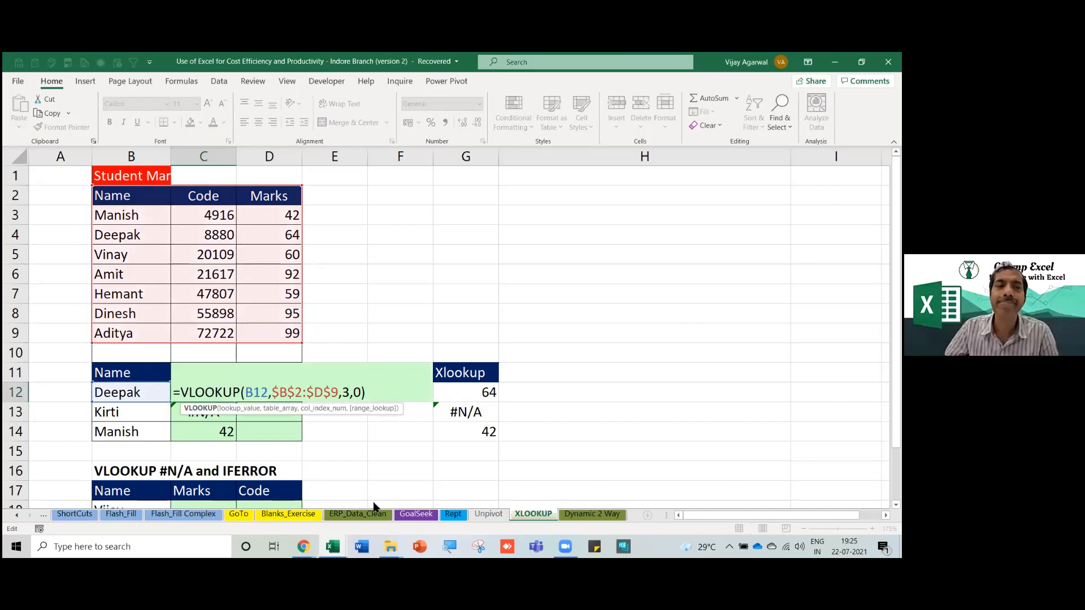
Toggle the headings, gridlines and formula bar view settings, then restore headings and formula bar.
{"action": "left_click", "coordinate": [287, 82]}
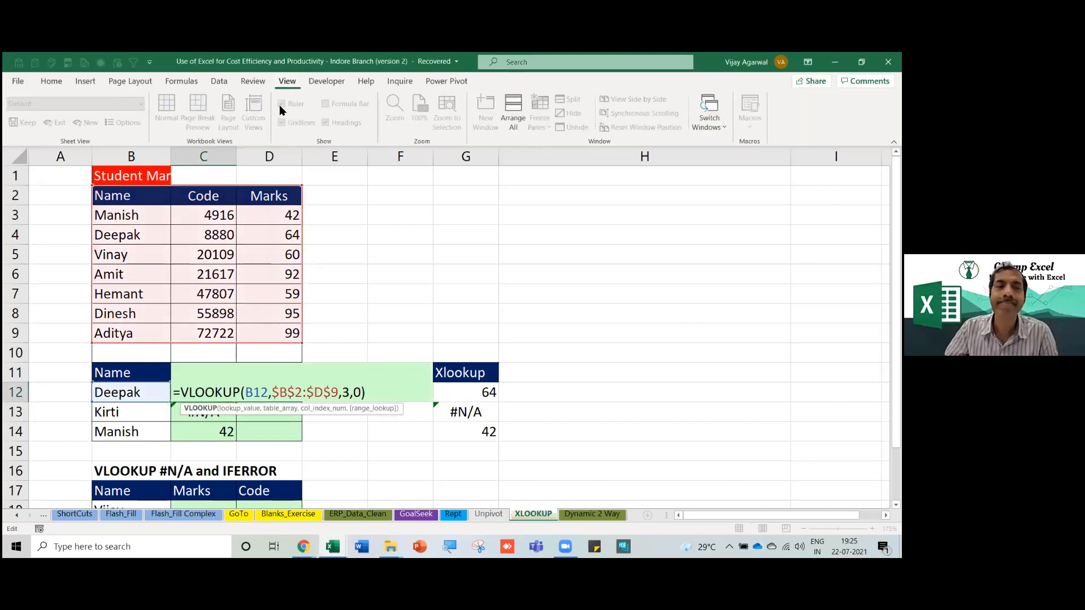
{"action": "key", "text": "Escape"}
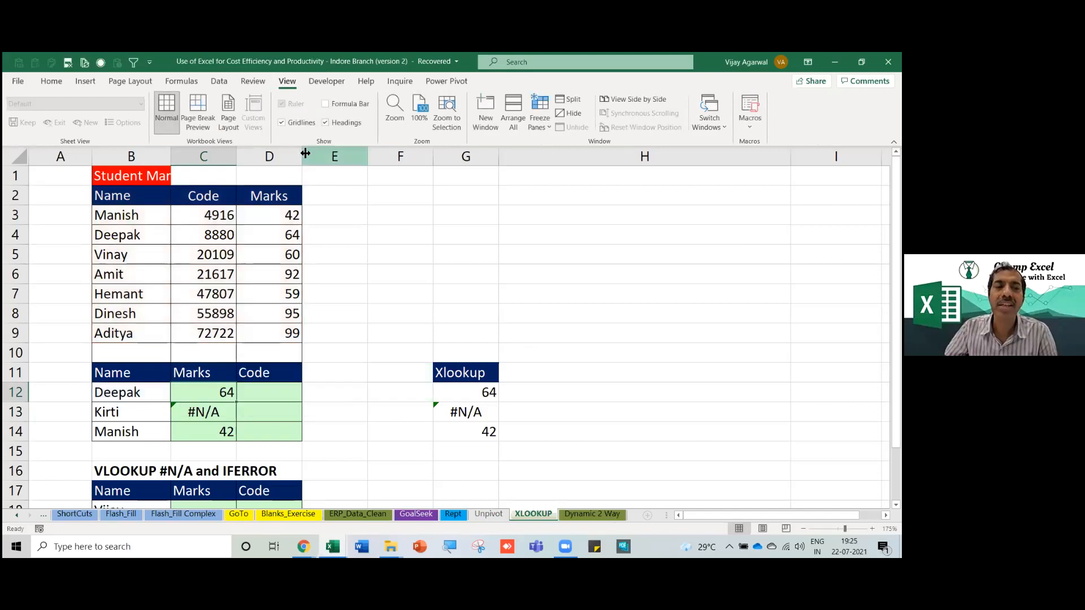
{"action": "left_click", "coordinate": [326, 124]}
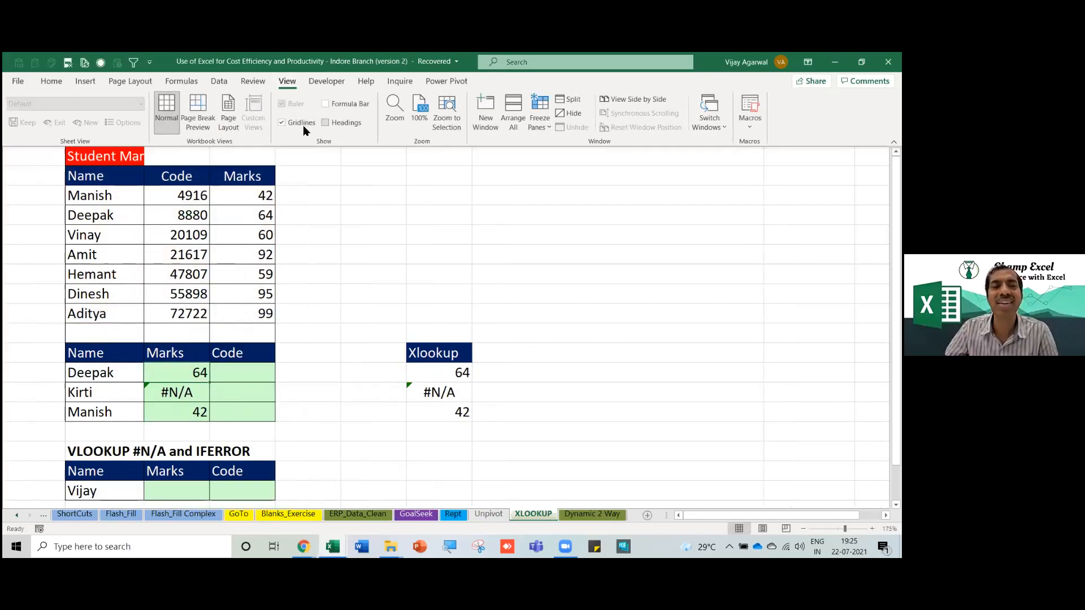
{"action": "left_click", "coordinate": [281, 122]}
{"action": "left_click", "coordinate": [327, 123]}
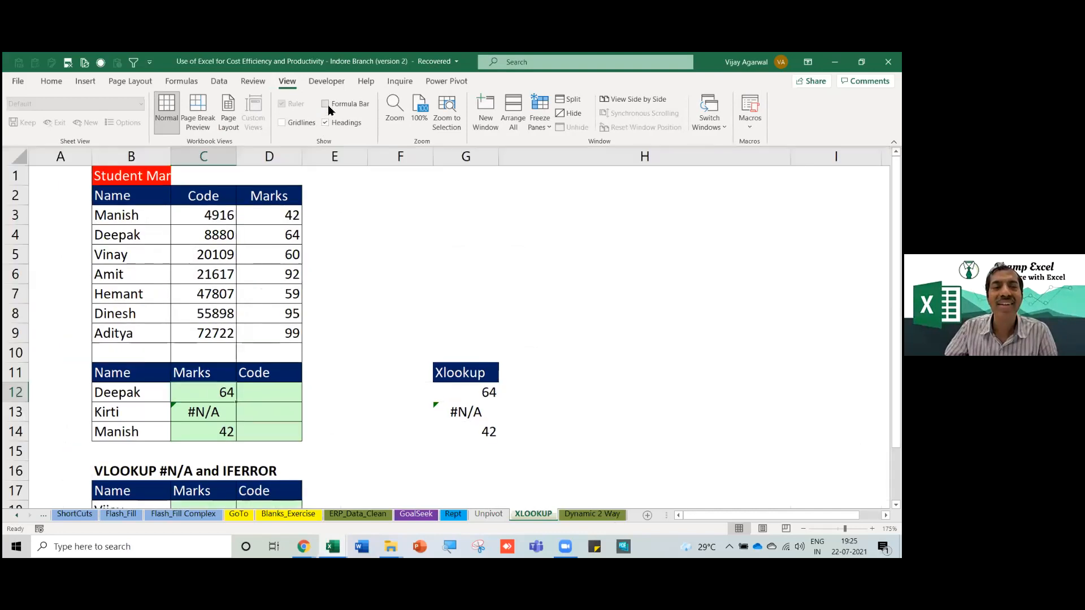
{"action": "left_click", "coordinate": [326, 104]}
{"action": "left_click", "coordinate": [344, 240]}
Wrap C12's VLOOKUP in IFERROR with 0 as fallback and fill down to C14.
{"action": "left_click", "coordinate": [208, 423]}
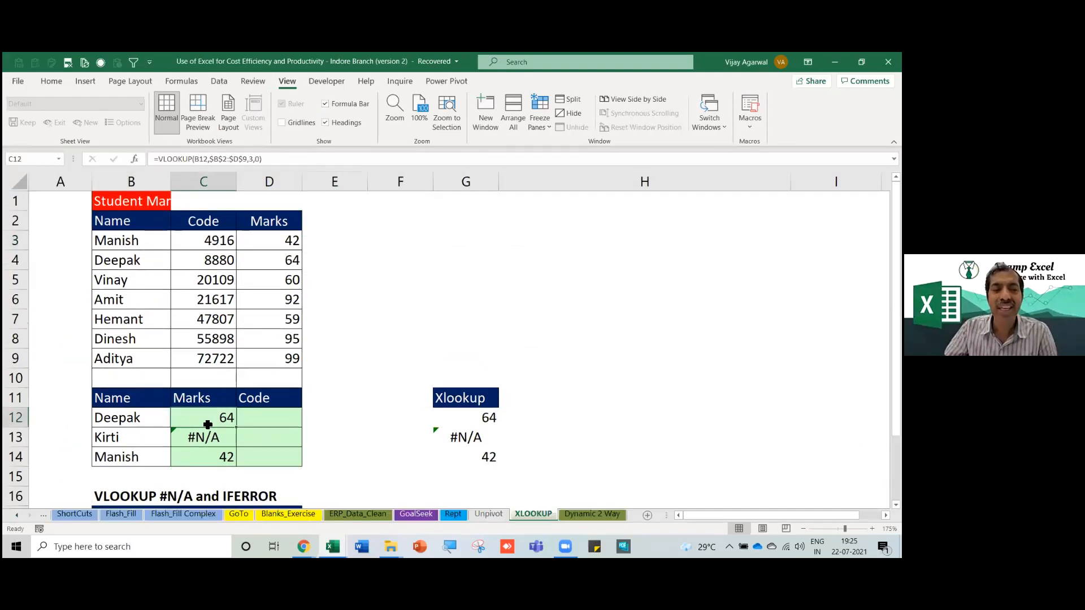
{"action": "double_click", "coordinate": [208, 424]}
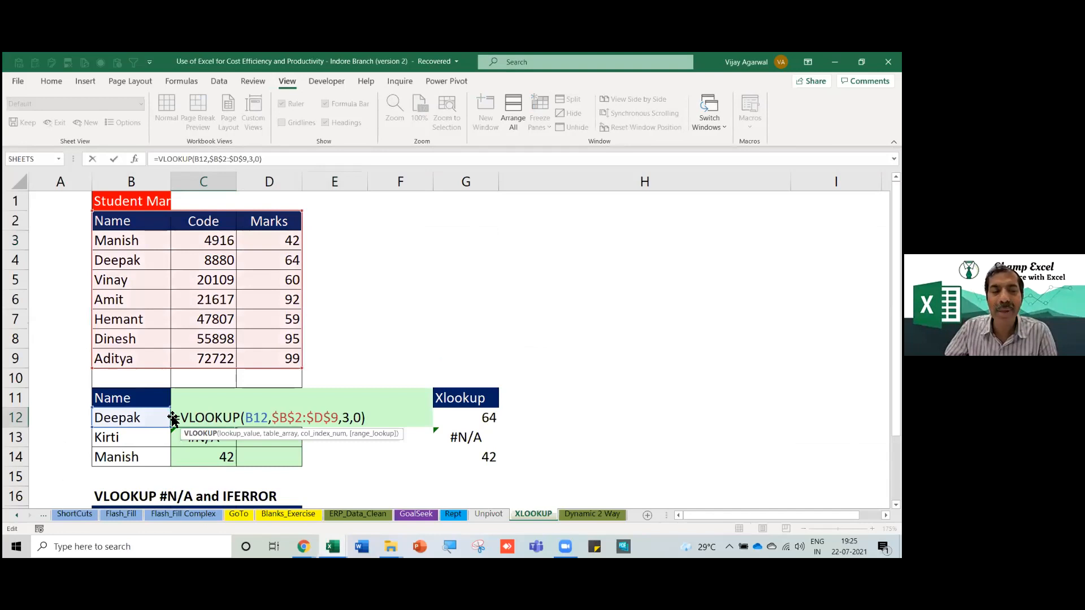
{"action": "left_click", "coordinate": [178, 419]}
{"action": "type", "text": "ife"}
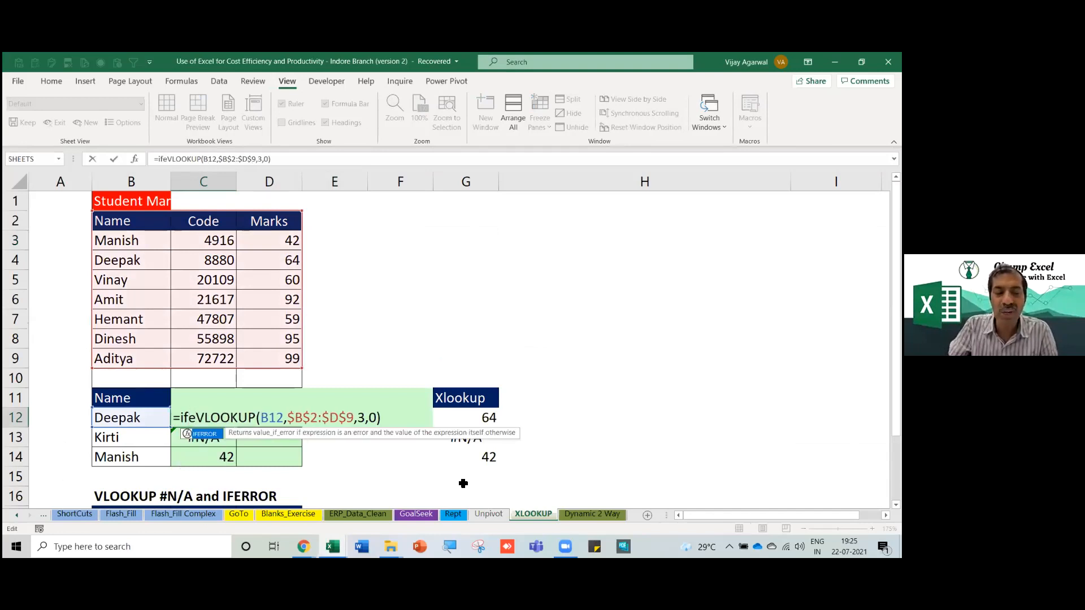
{"action": "key", "text": "Tab"}
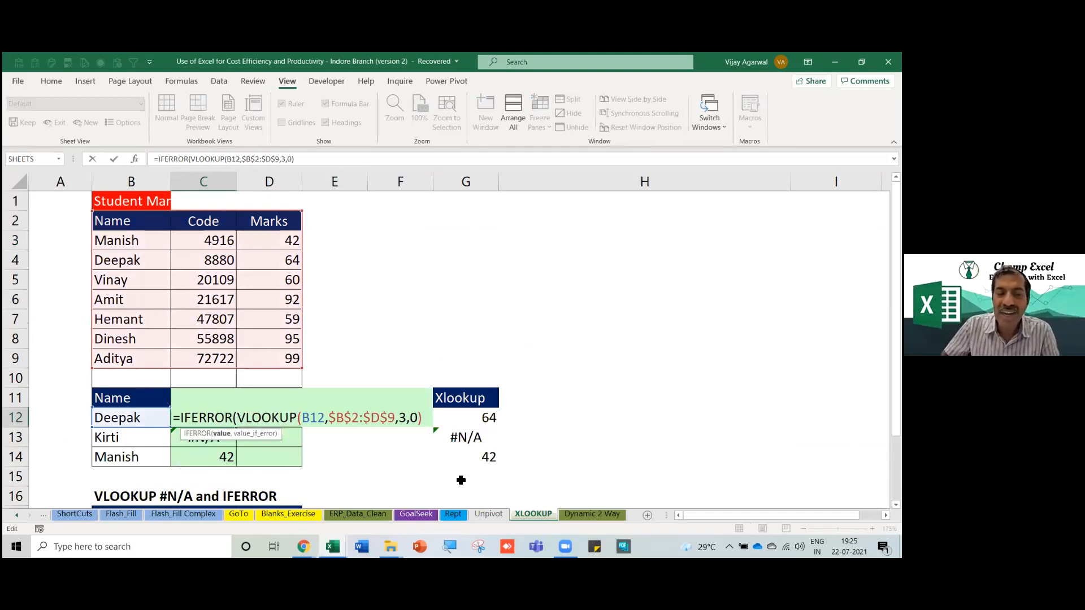
{"action": "left_click", "coordinate": [425, 417]}
{"action": "type", "text": ","}
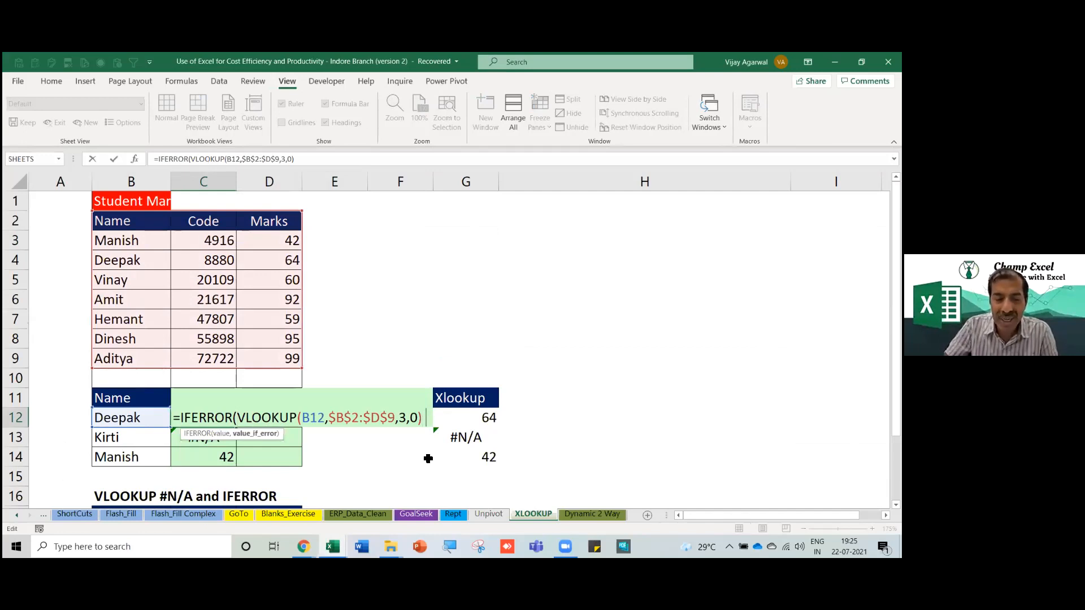
{"action": "type", "text": "0"}
{"action": "key", "text": "Return"}
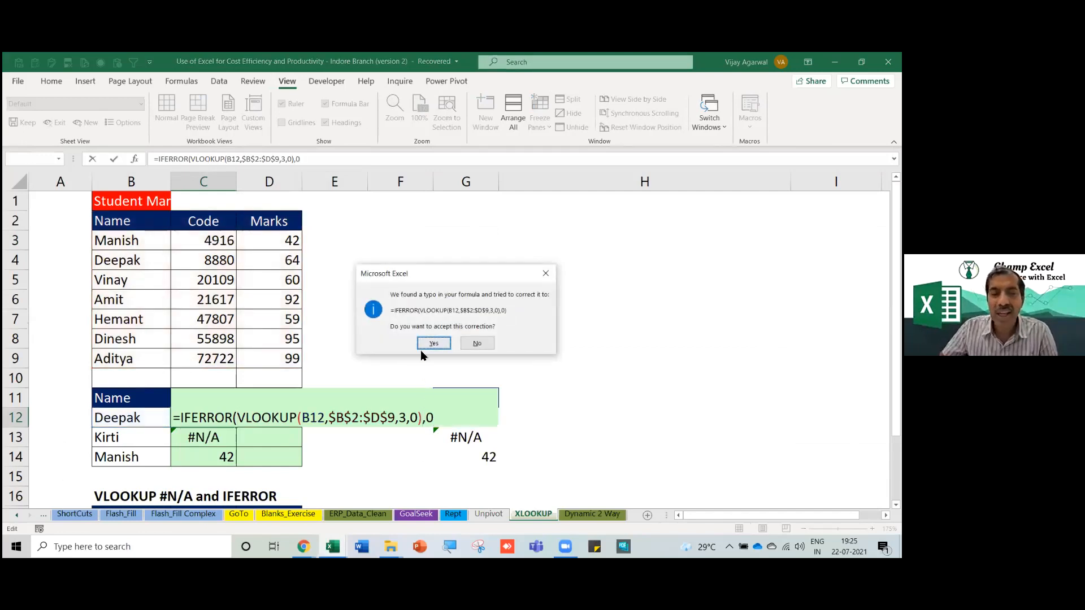
{"action": "left_click", "coordinate": [430, 344]}
{"action": "left_click_drag", "start_coordinate": [237, 431], "coordinate": [233, 461]}
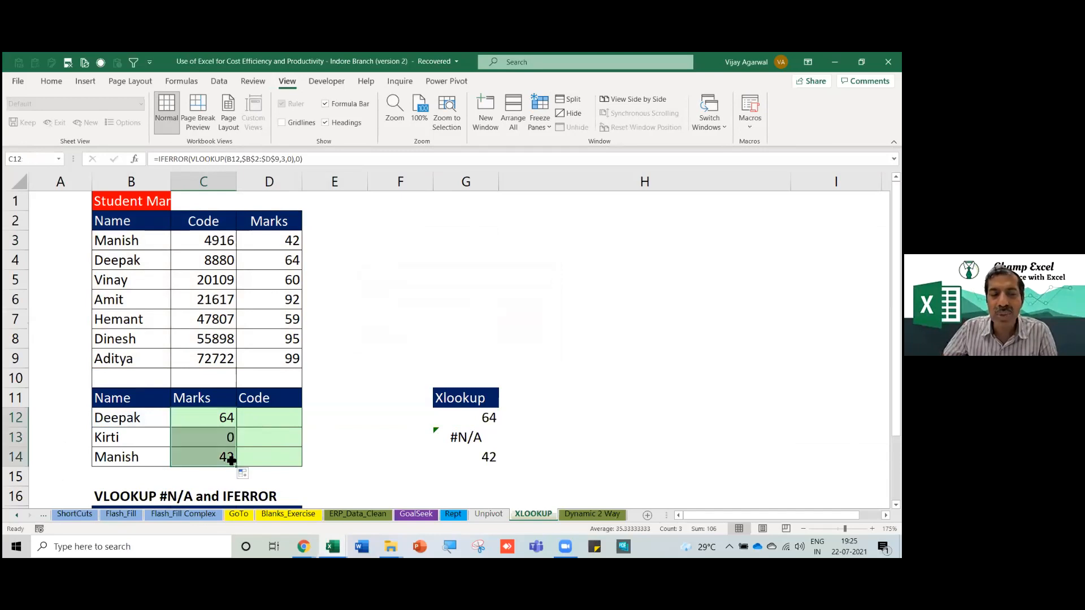
Test by renaming Amit in B6 to Kirti, then undo the change.
{"action": "left_click", "coordinate": [125, 302]}
{"action": "type", "text": "Kirti"}
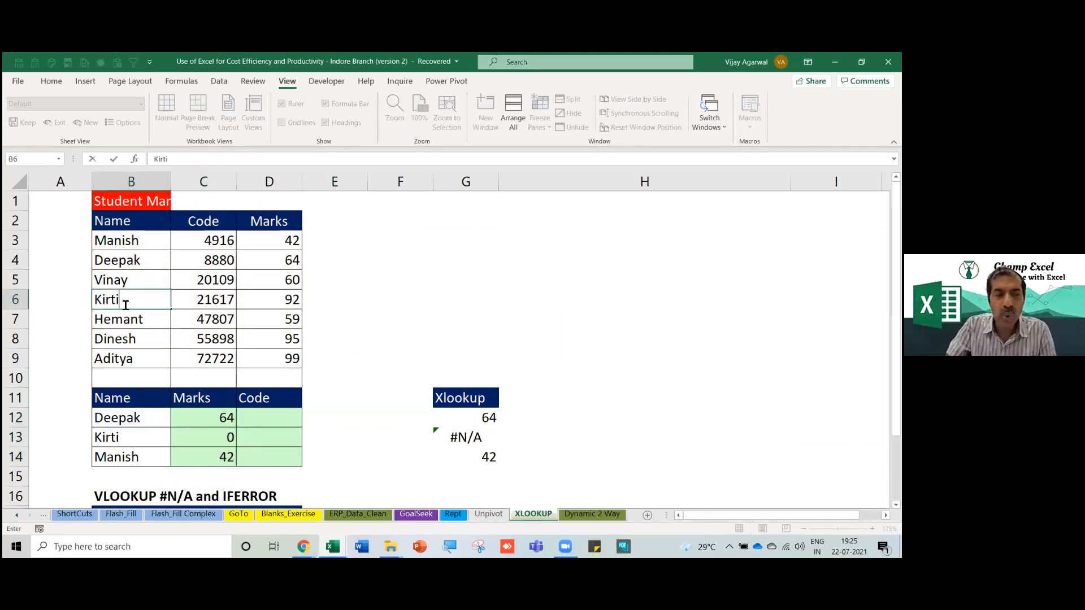
{"action": "key", "text": "Return"}
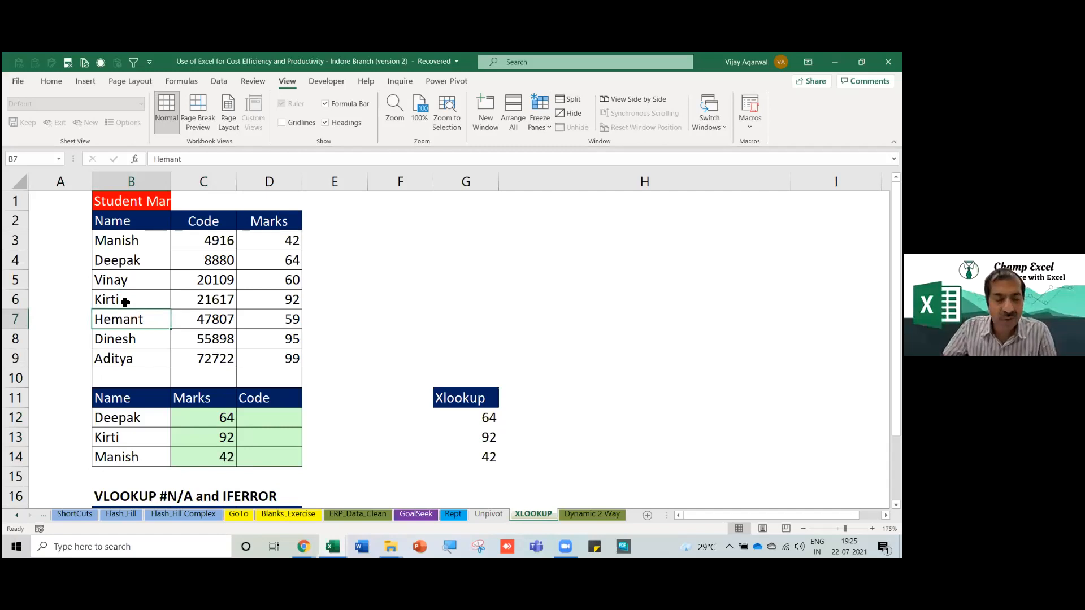
{"action": "key", "text": "ctrl+z"}
Set G12's XLOOKUP if_not_found argument to 0, fill it to G14, and review the formula.
{"action": "left_click", "coordinate": [446, 417]}
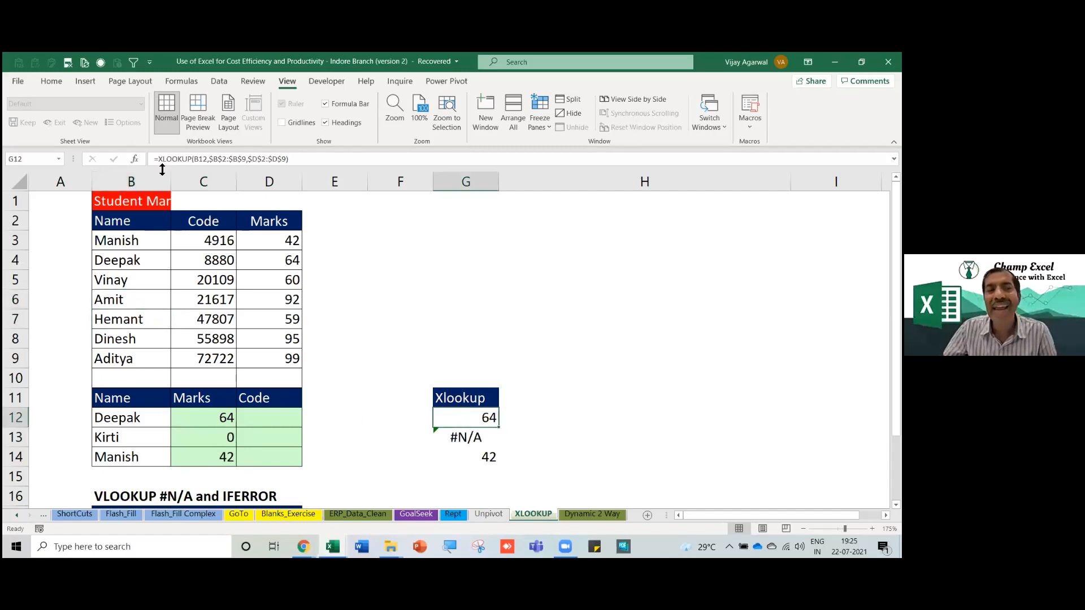
{"action": "left_click", "coordinate": [134, 159]}
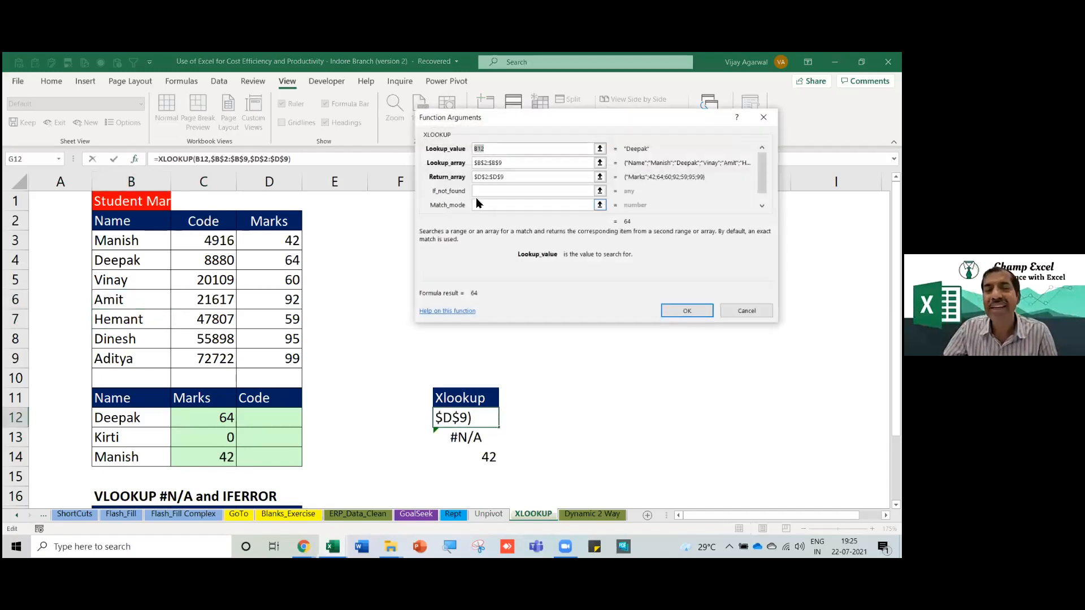
{"action": "left_click", "coordinate": [496, 190]}
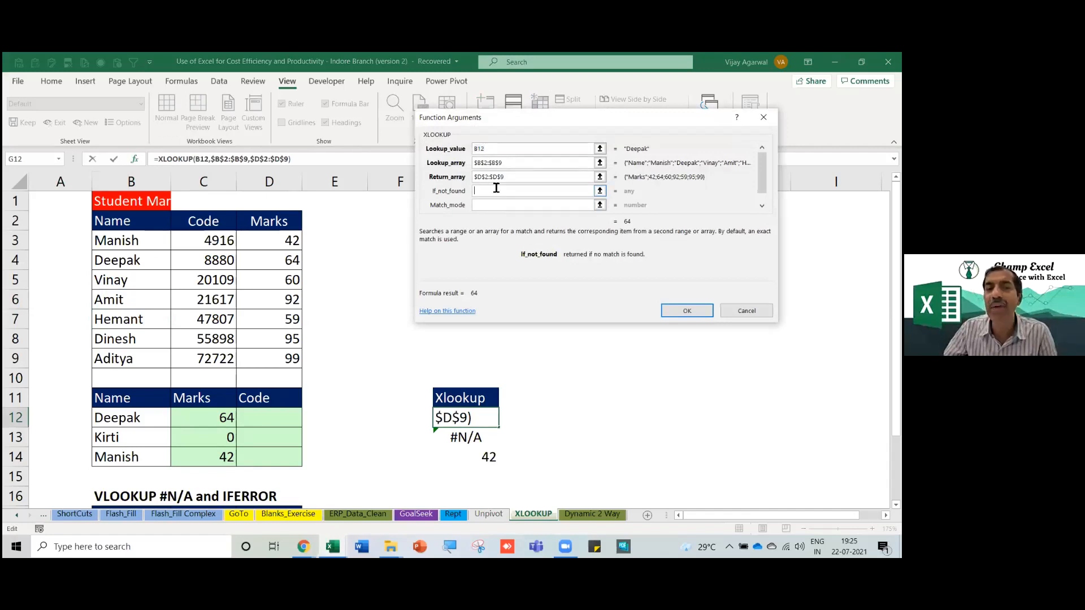
{"action": "type", "text": "0"}
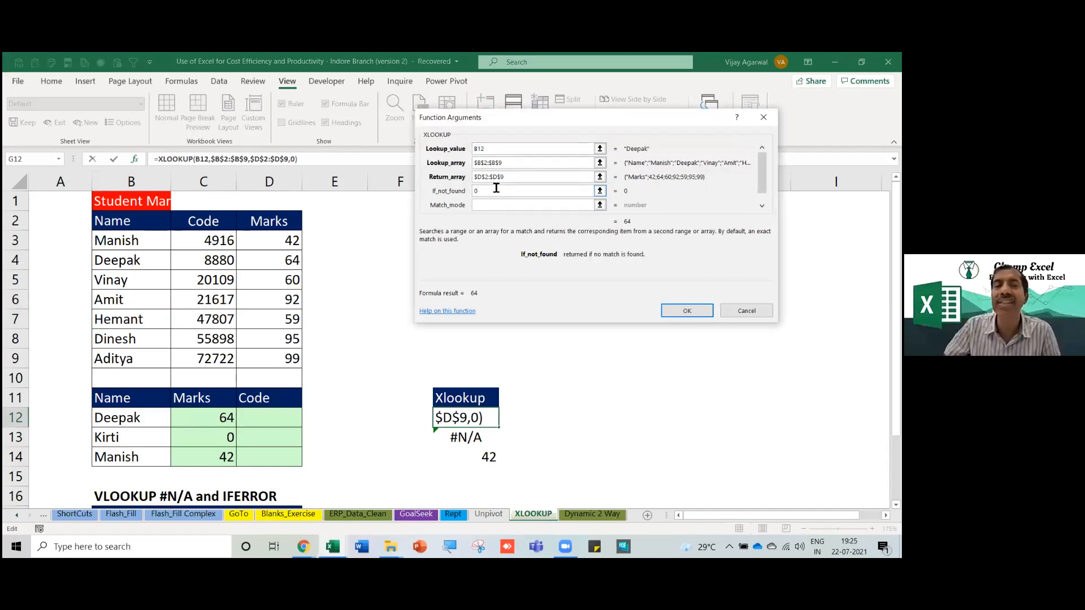
{"action": "left_click", "coordinate": [693, 316]}
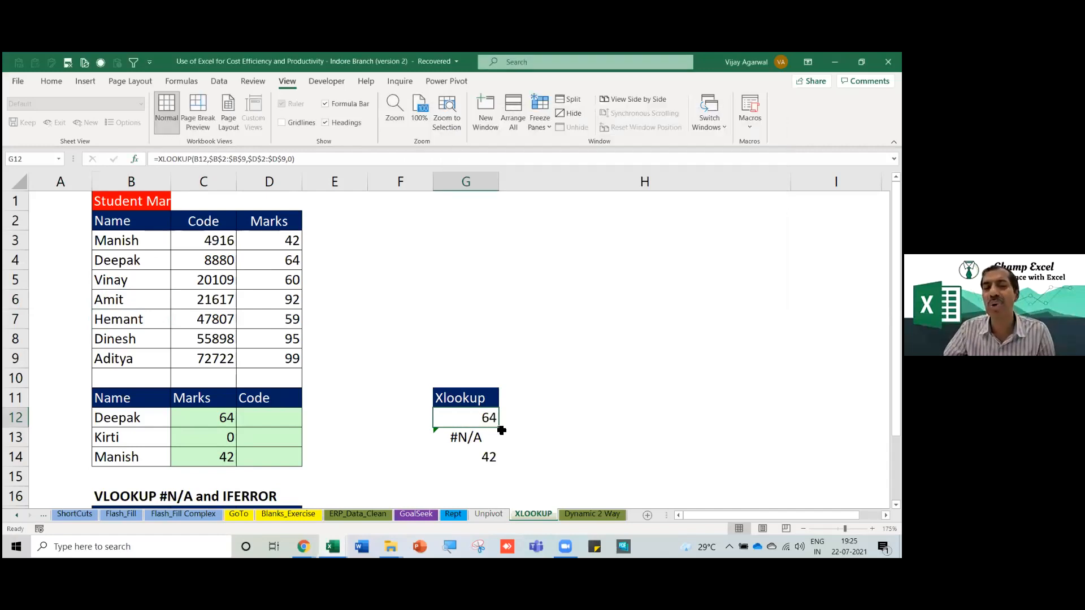
{"action": "left_click_drag", "start_coordinate": [501, 428], "coordinate": [500, 468]}
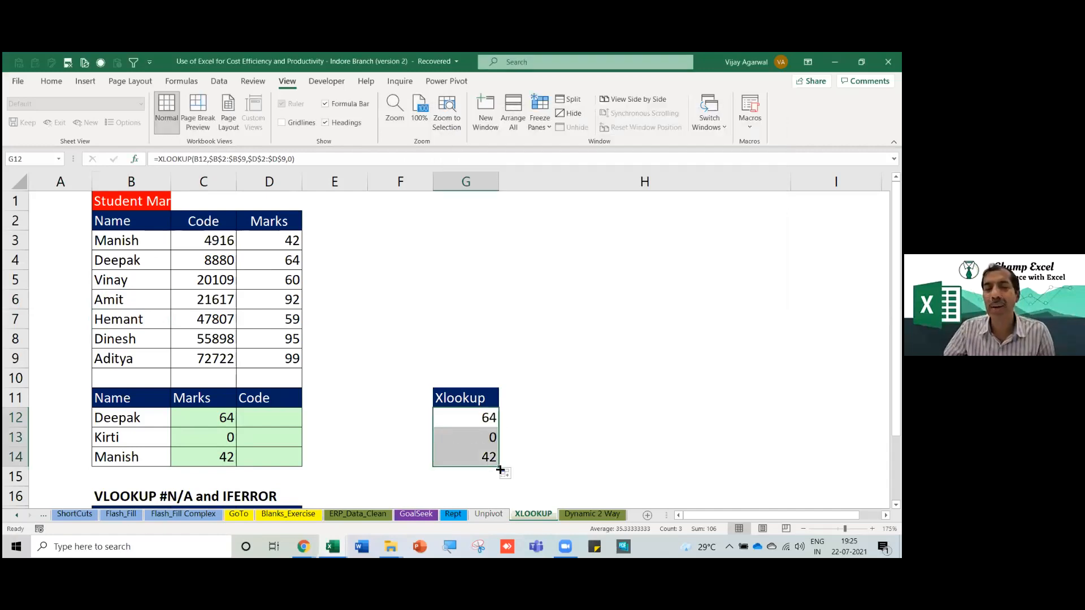
{"action": "double_click", "coordinate": [471, 420]}
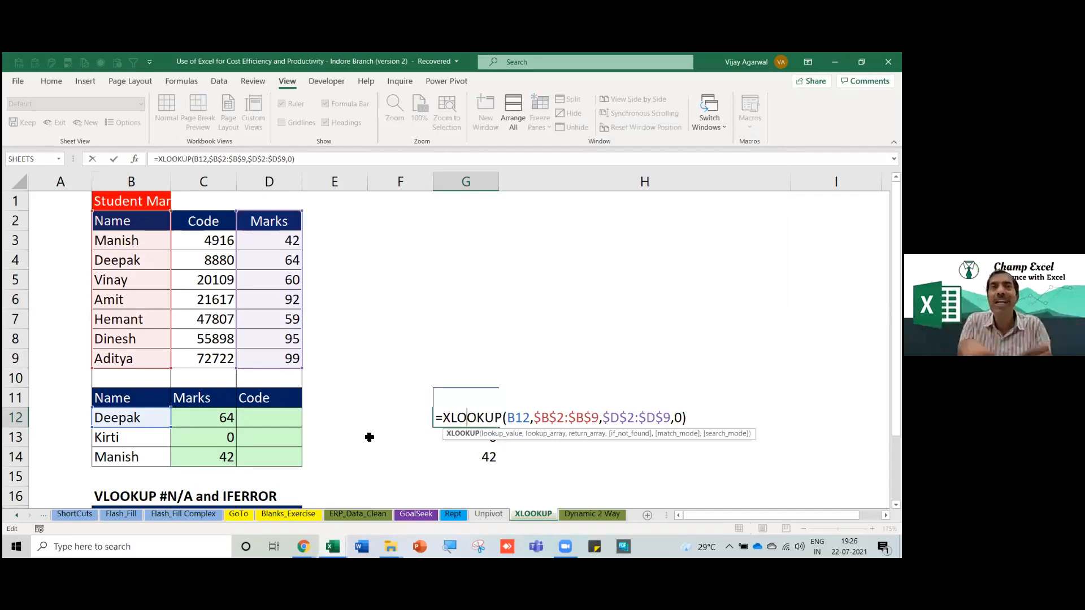
{"action": "left_click", "coordinate": [460, 427]}
{"action": "left_click_drag", "start_coordinate": [461, 426], "coordinate": [463, 453]}
{"action": "left_click", "coordinate": [463, 420]}
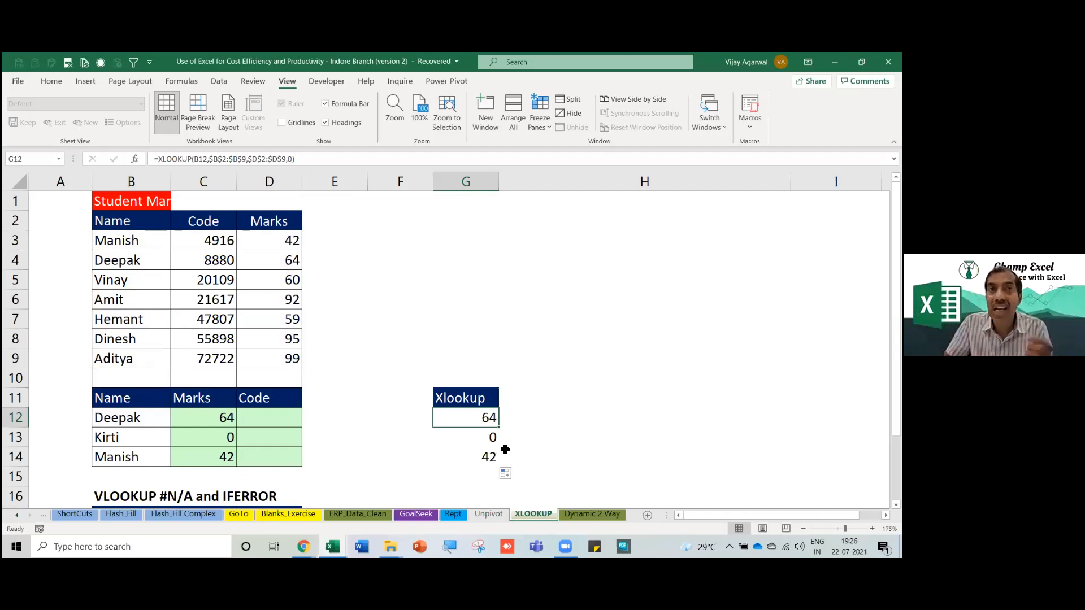
{"action": "left_click", "coordinate": [445, 401]}
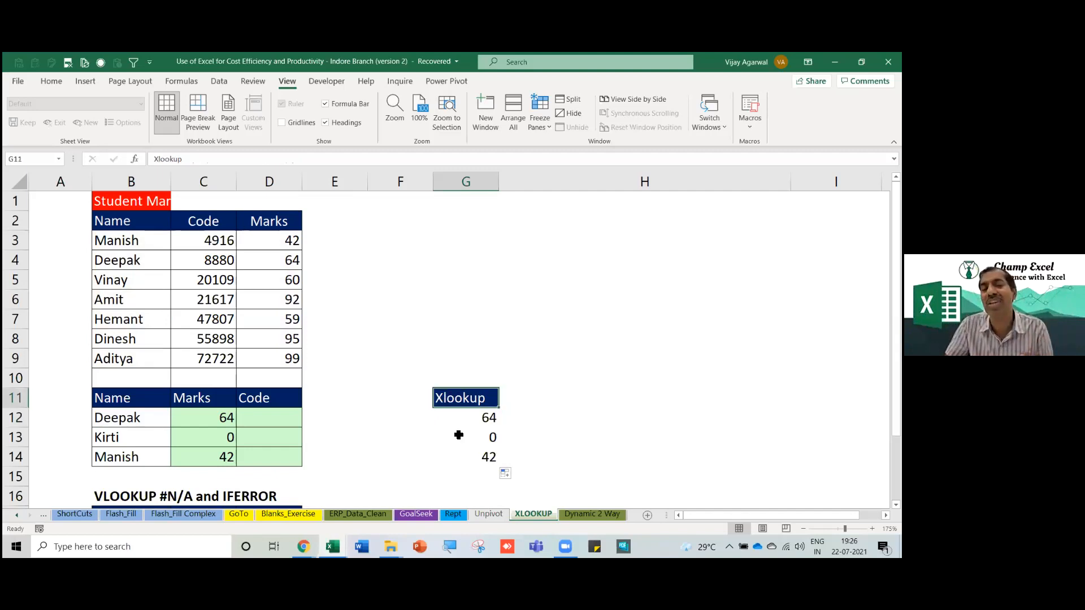
{"action": "left_click_drag", "start_coordinate": [461, 425], "coordinate": [461, 452]}
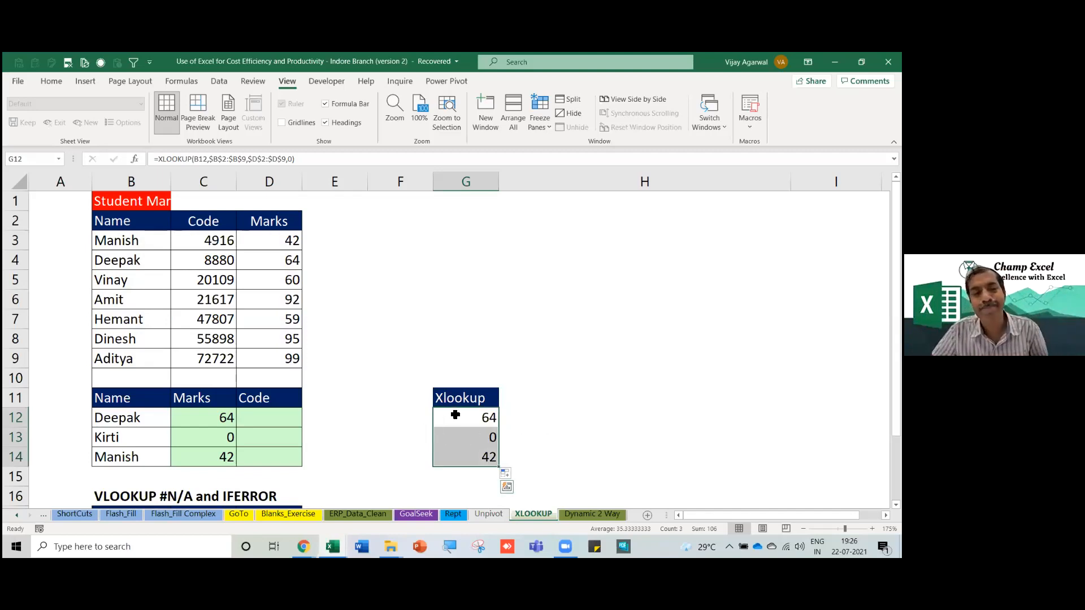
{"action": "left_click_drag", "start_coordinate": [458, 417], "coordinate": [459, 452]}
{"action": "left_click_drag", "start_coordinate": [471, 398], "coordinate": [452, 453]}
{"action": "left_click", "coordinate": [446, 398]}
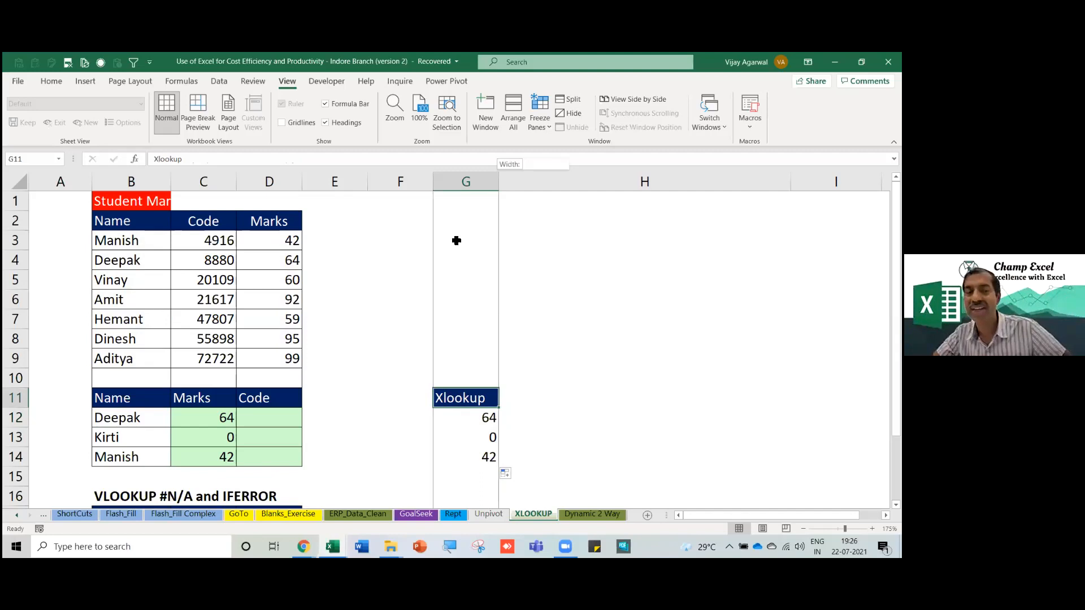
Look over the Agenda items in B2:B7, then switch to the About sheet.
{"action": "left_click", "coordinate": [15, 518]}
{"action": "left_click", "coordinate": [16, 519]}
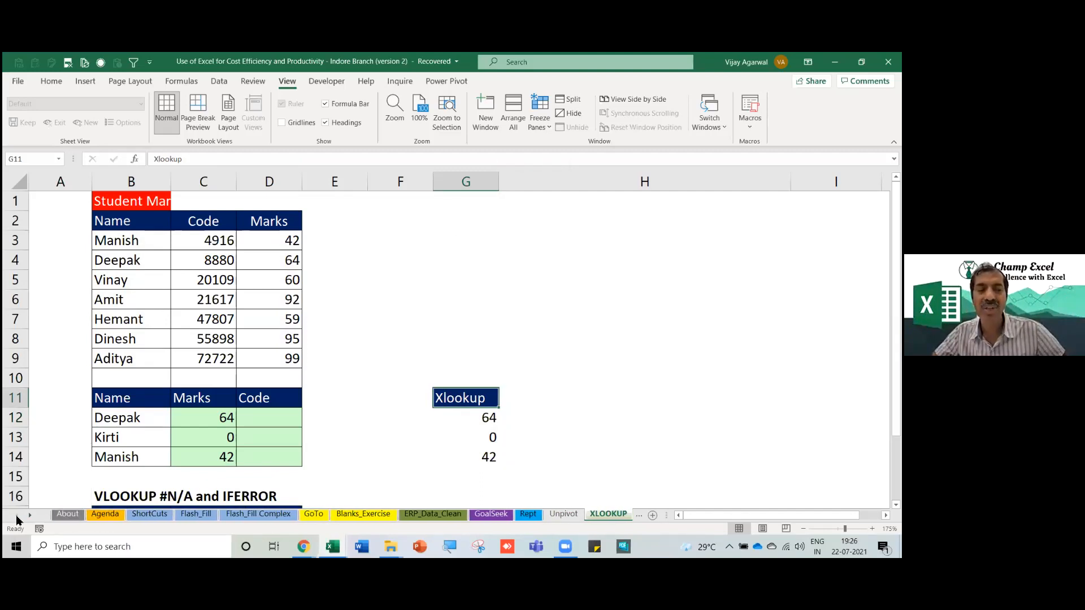
{"action": "left_click", "coordinate": [105, 516]}
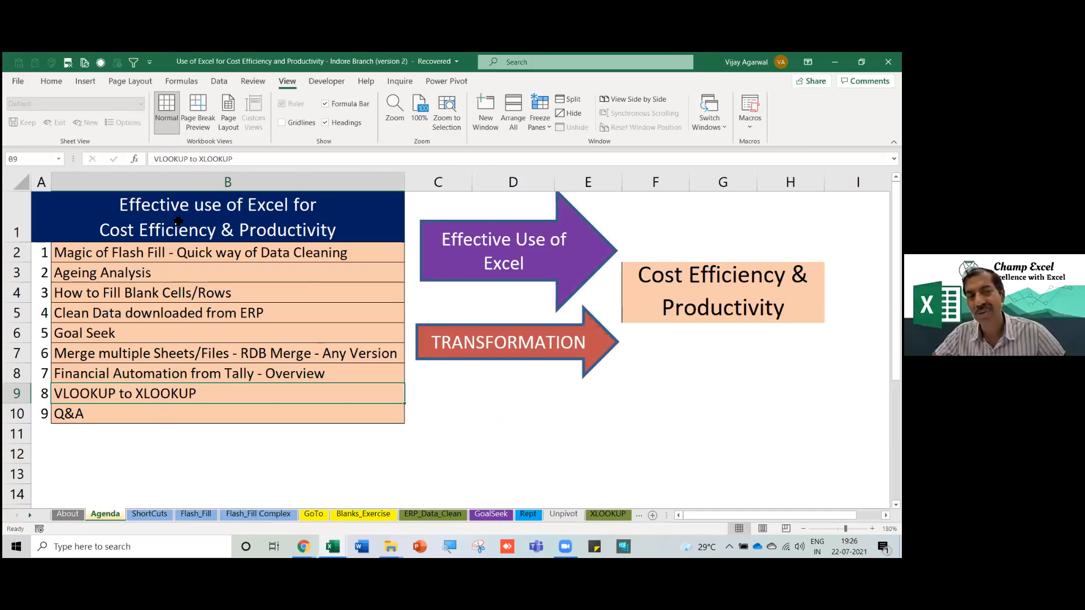
{"action": "left_click_drag", "start_coordinate": [162, 253], "coordinate": [145, 397]}
{"action": "left_click", "coordinate": [63, 516]}
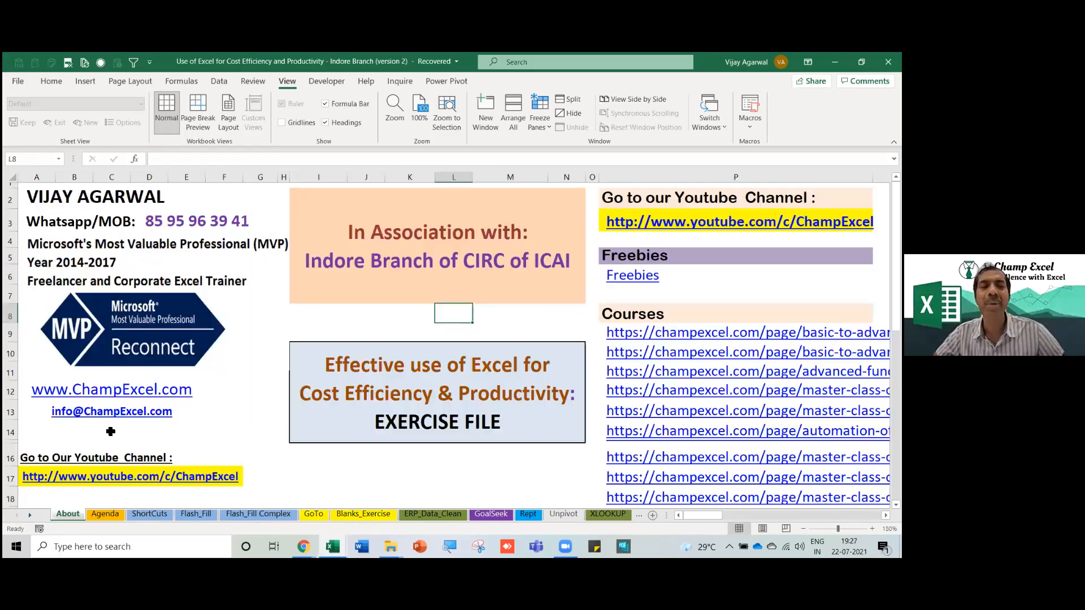
{"action": "scroll", "coordinate": [67, 438], "scroll_direction": "down", "scroll_amount": 1}
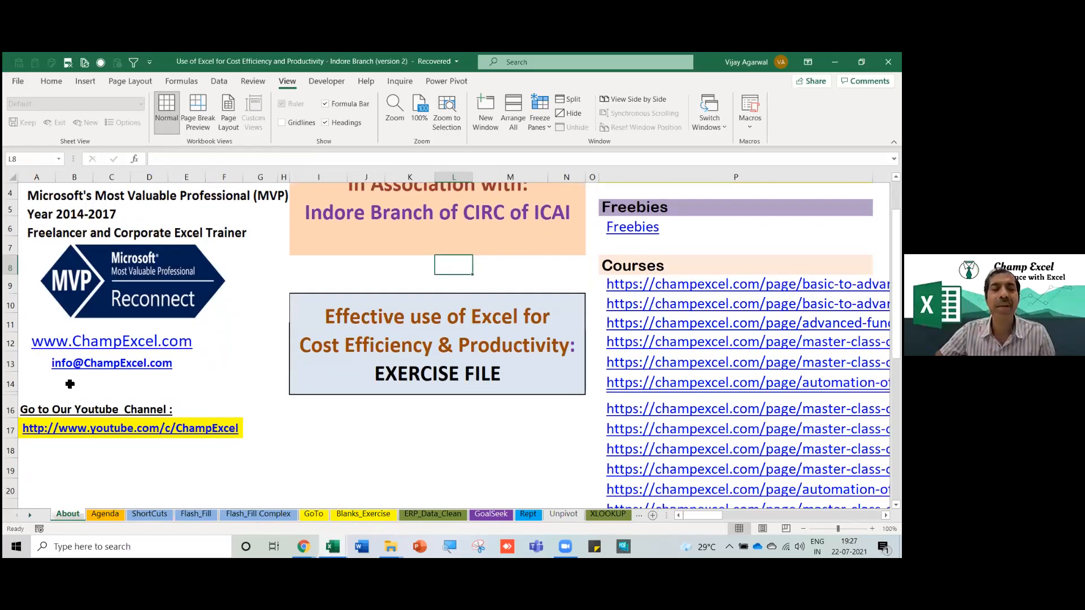